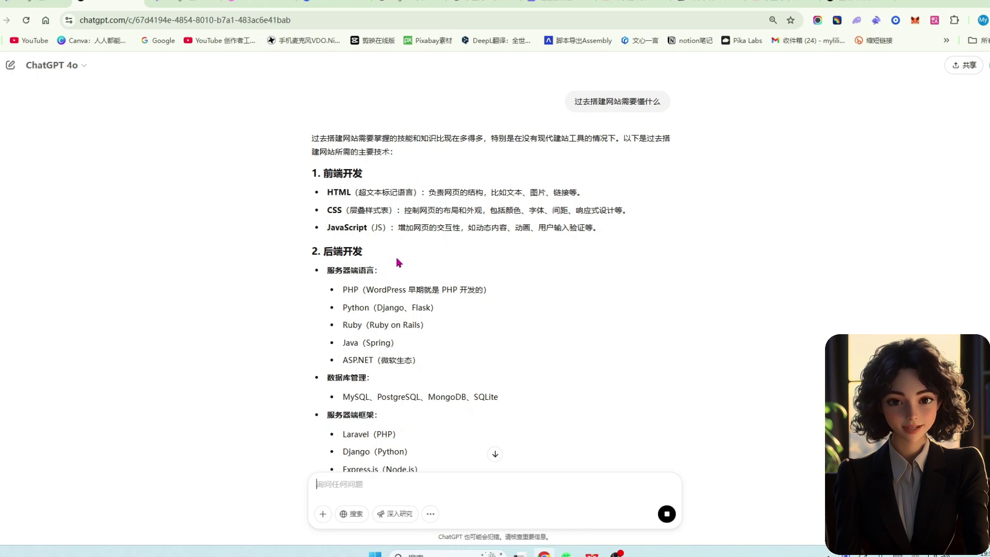
- Read through ChatGPT's answer on the front-end, back-end and server skills formerly needed to build a website
scroll(399, 262, down, 5)
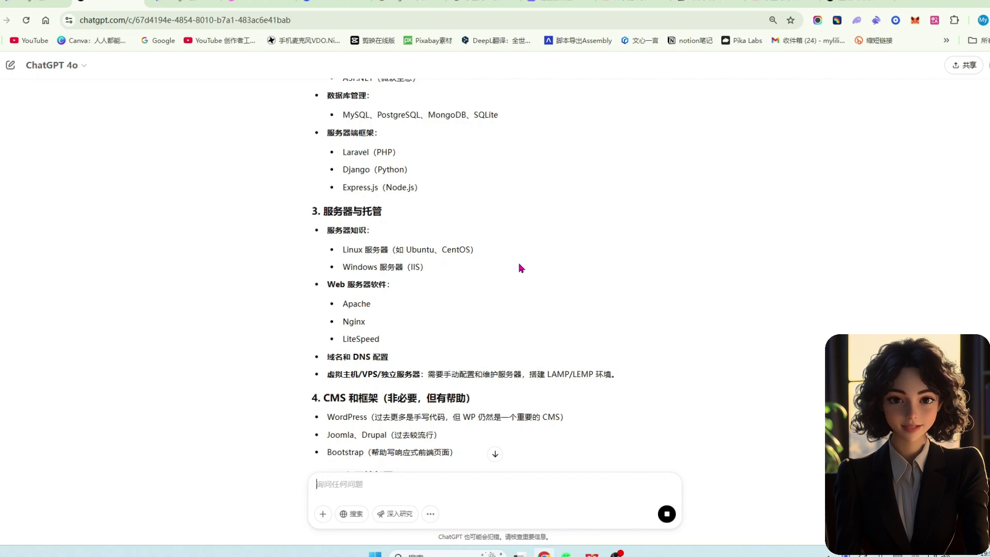
scroll(521, 267, down, 3)
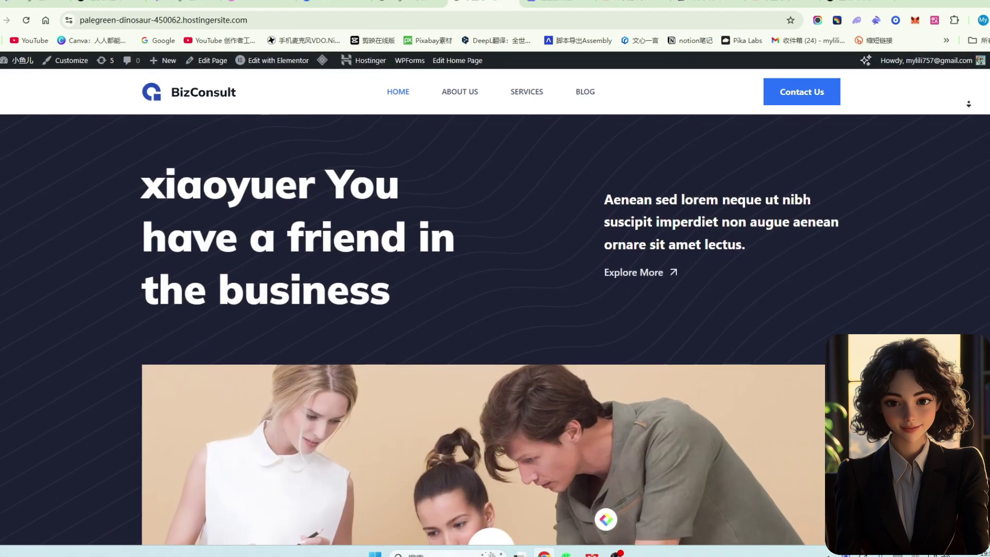
- Examine the BizConsult home page from its hero heading and video image down to the company introduction
scroll(491, 361, down, 3)
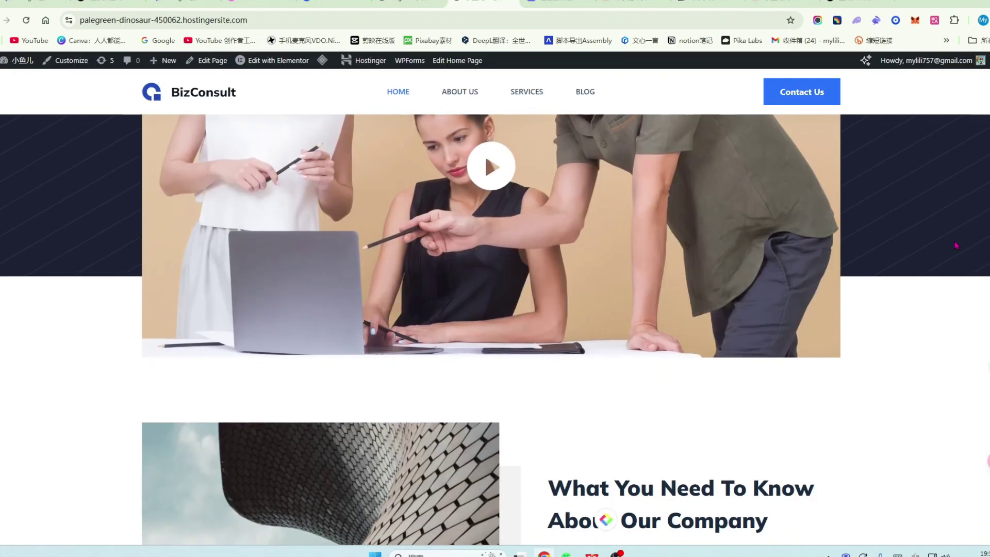
scroll(957, 246, down, 1)
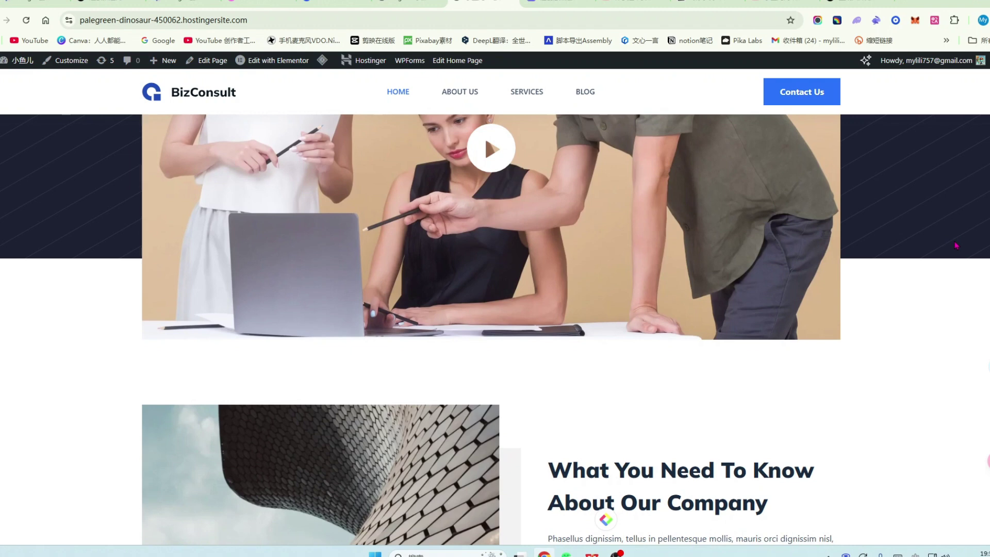
scroll(957, 246, down, 1)
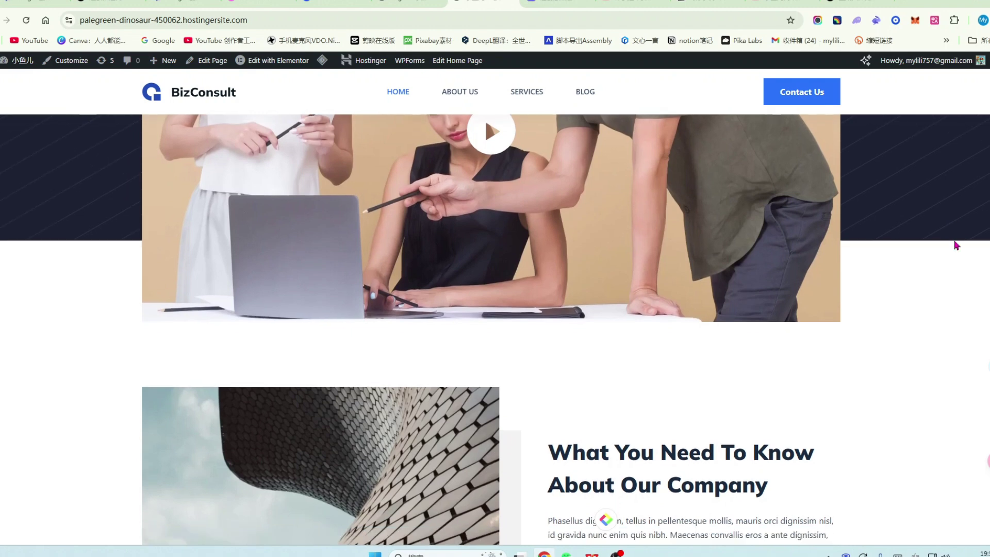
scroll(957, 246, down, 1)
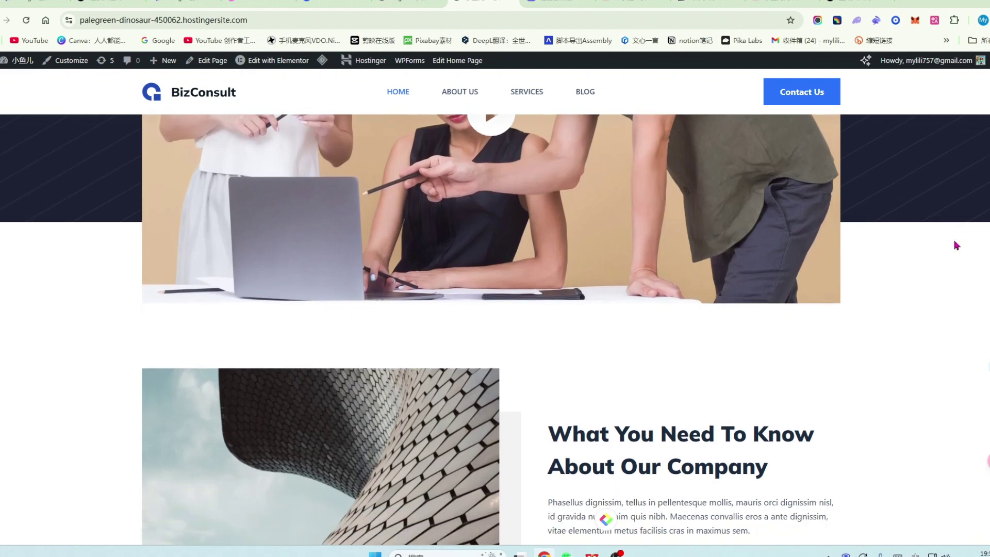
scroll(956, 246, down, 1)
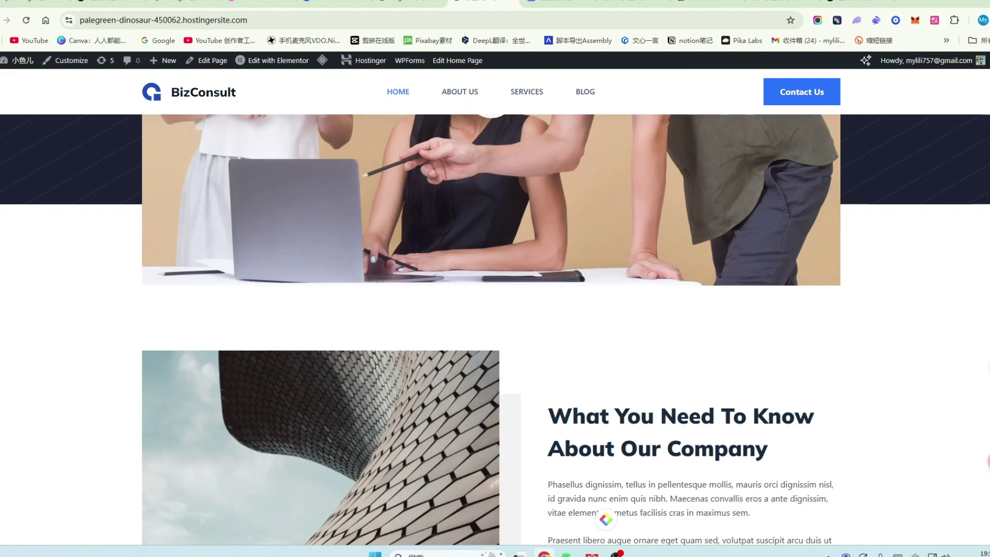
scroll(765, 348, up, 8)
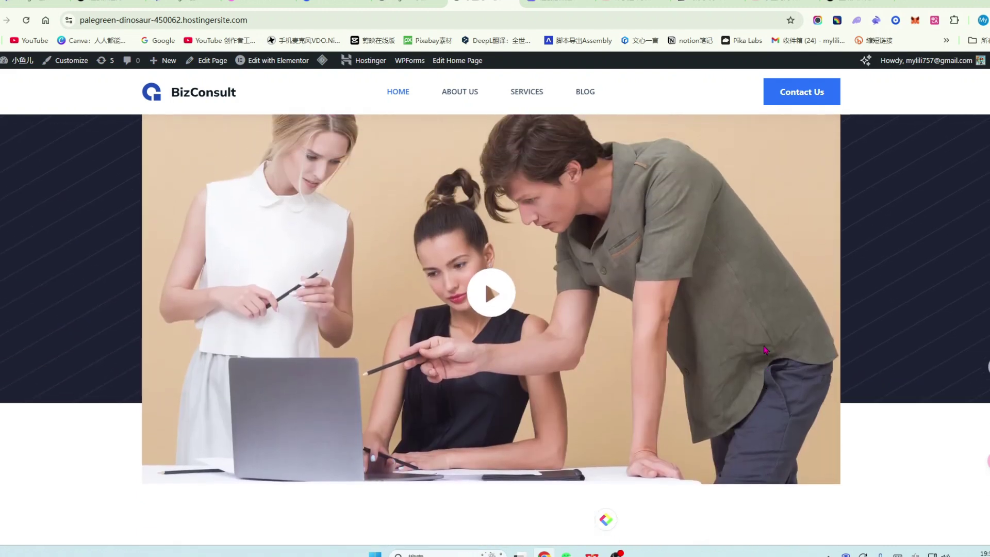
scroll(766, 349, up, 1)
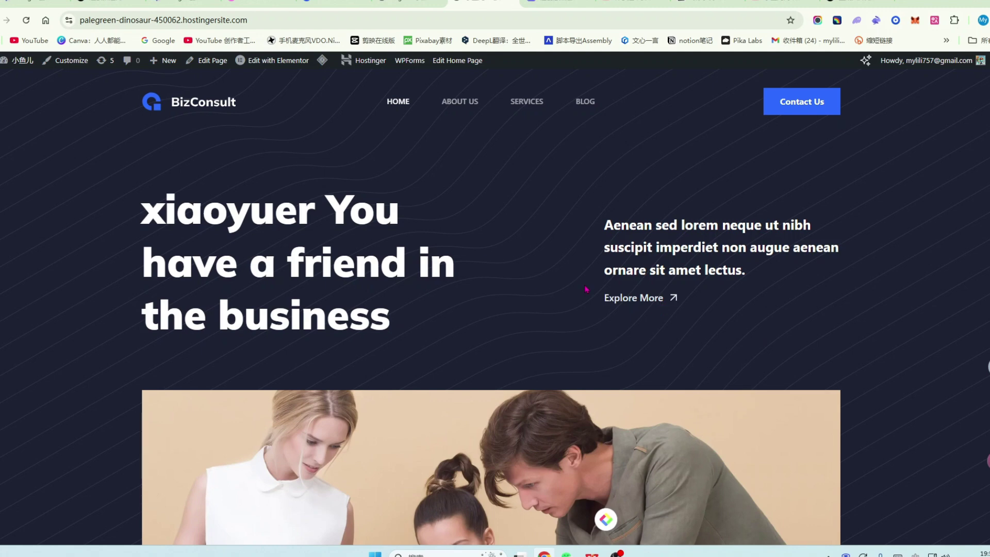
scroll(586, 289, down, 1)
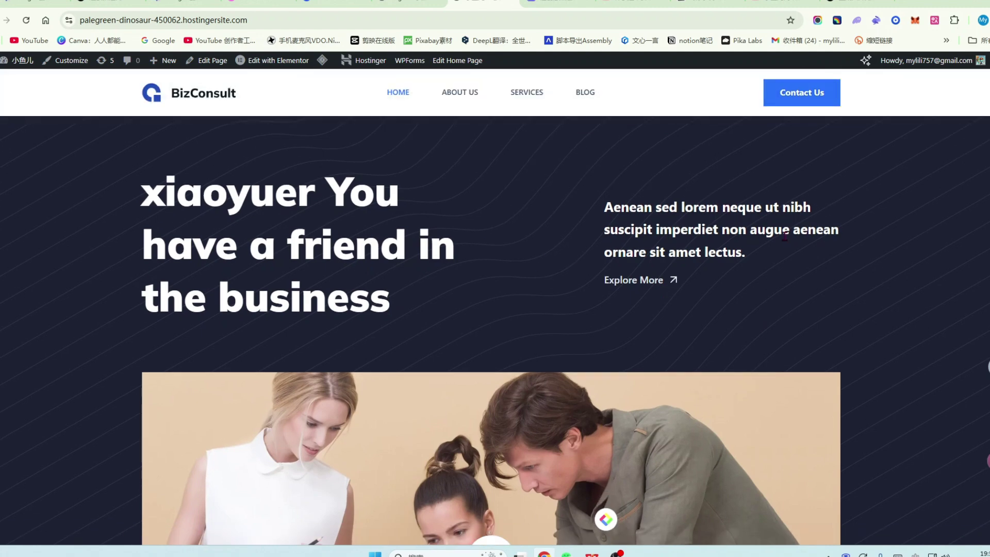
scroll(887, 248, up, 1)
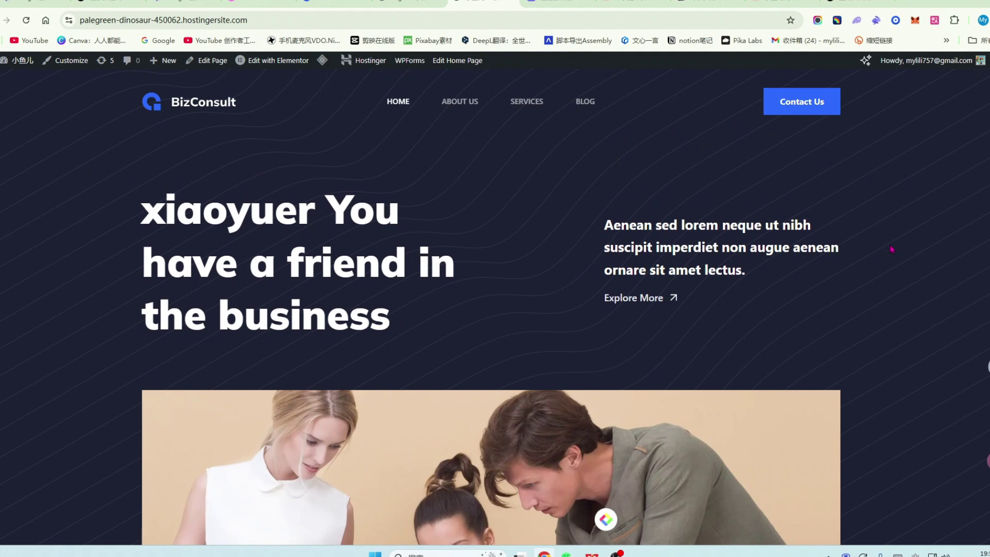
scroll(891, 249, down, 2)
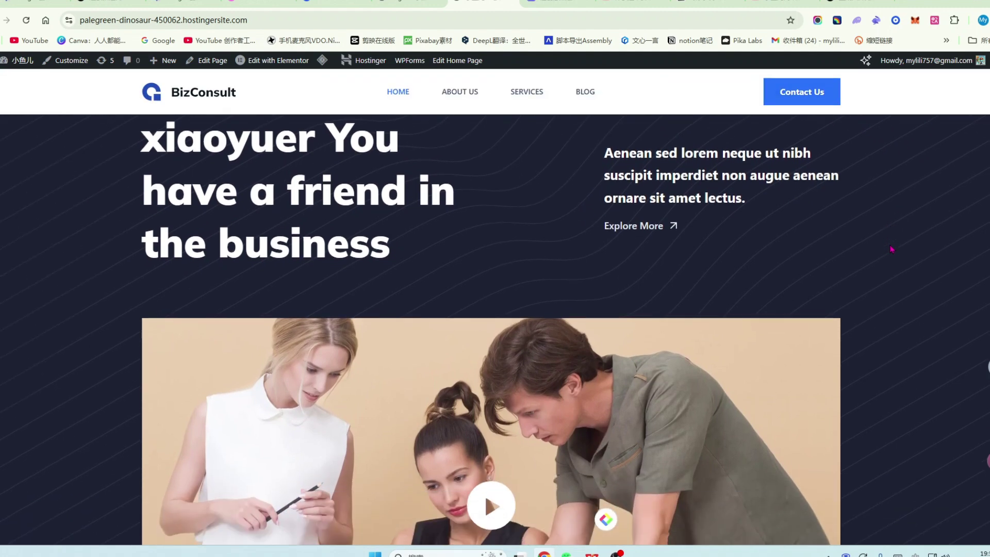
scroll(891, 248, down, 1)
scroll(856, 250, up, 2)
scroll(854, 250, down, 1)
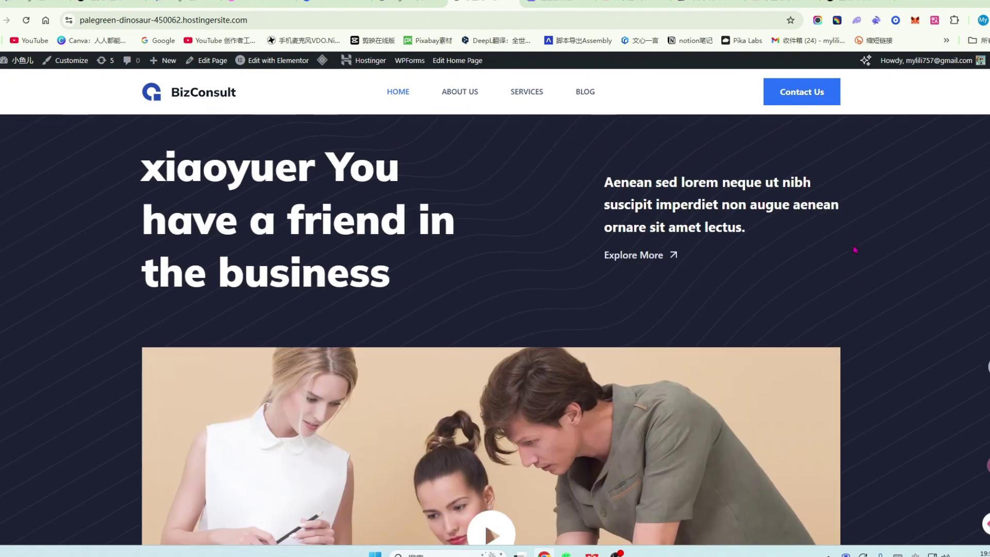
scroll(854, 250, down, 2)
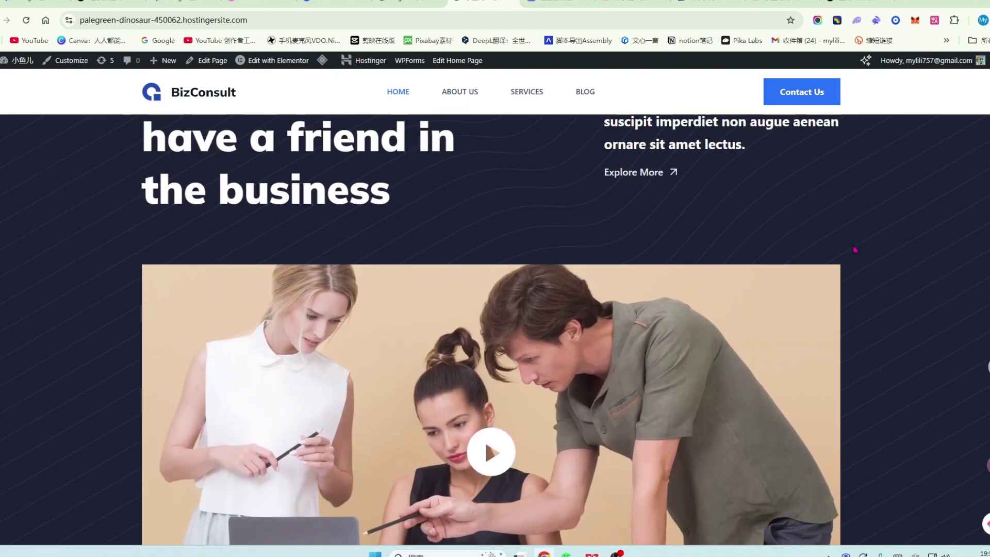
scroll(872, 253, down, 1)
scroll(872, 253, down, 1)
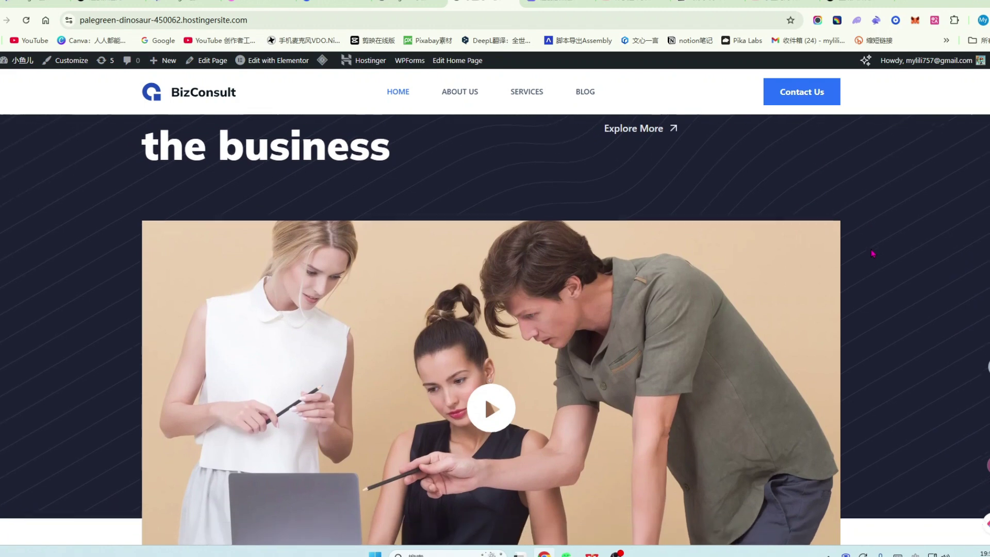
scroll(872, 253, down, 1)
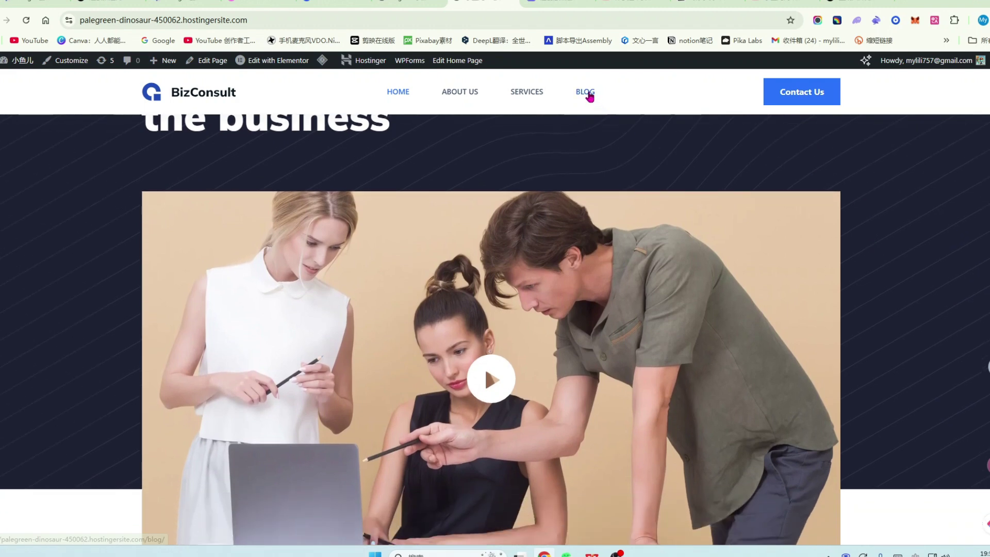
- Open the BizConsult site's Blog page and look over its post grid and category list
click(587, 93)
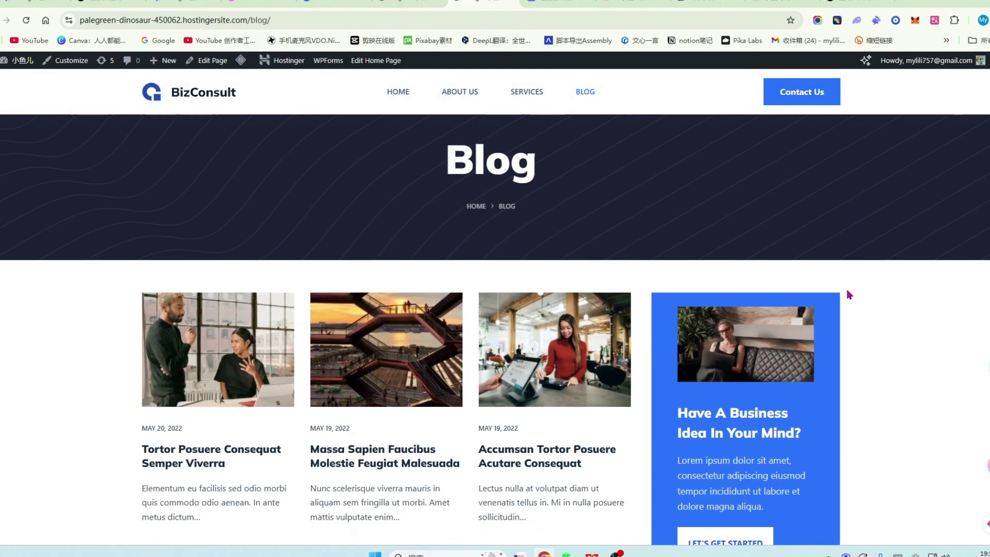
scroll(850, 295, down, 1)
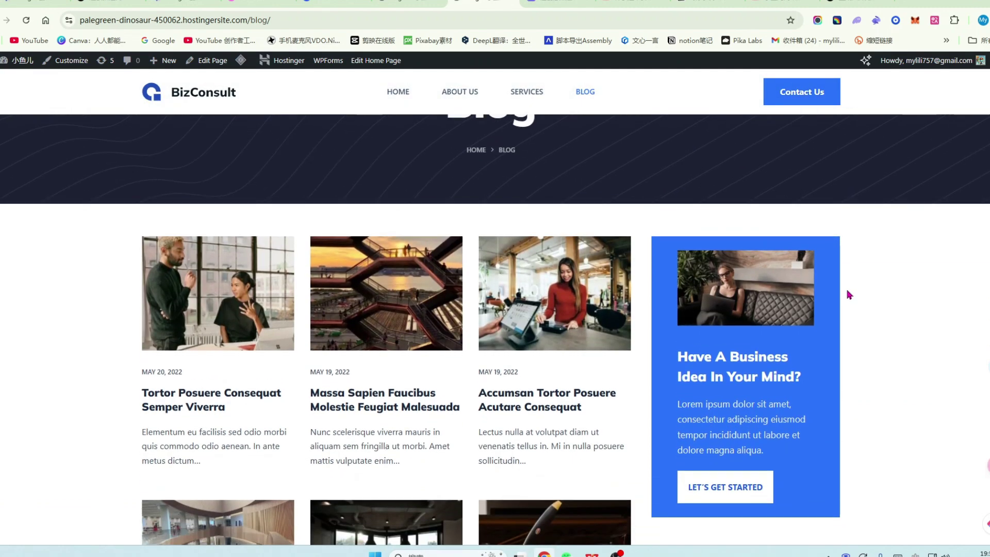
scroll(849, 294, down, 1)
scroll(849, 293, down, 2)
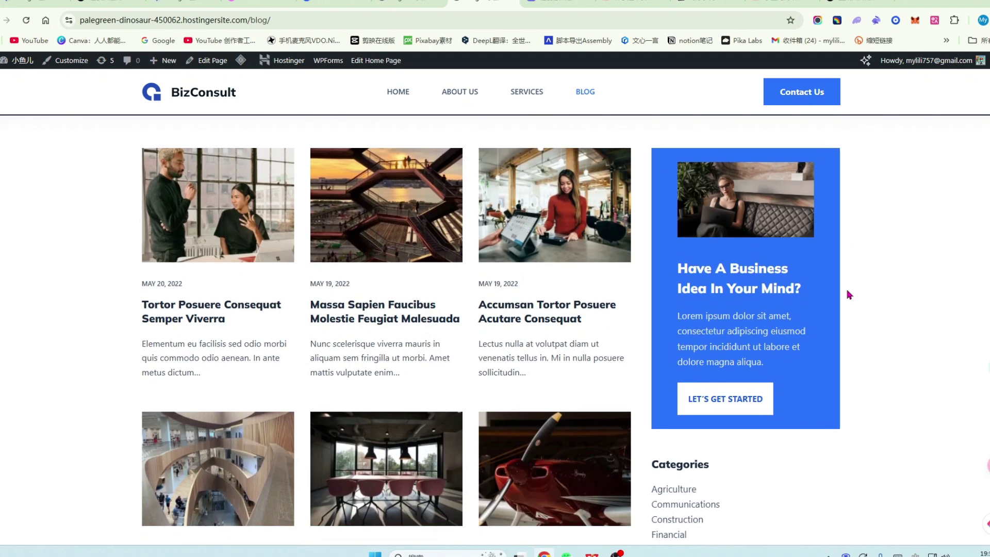
- Open the Contact Us page and look over its Book Appointment form
click(802, 91)
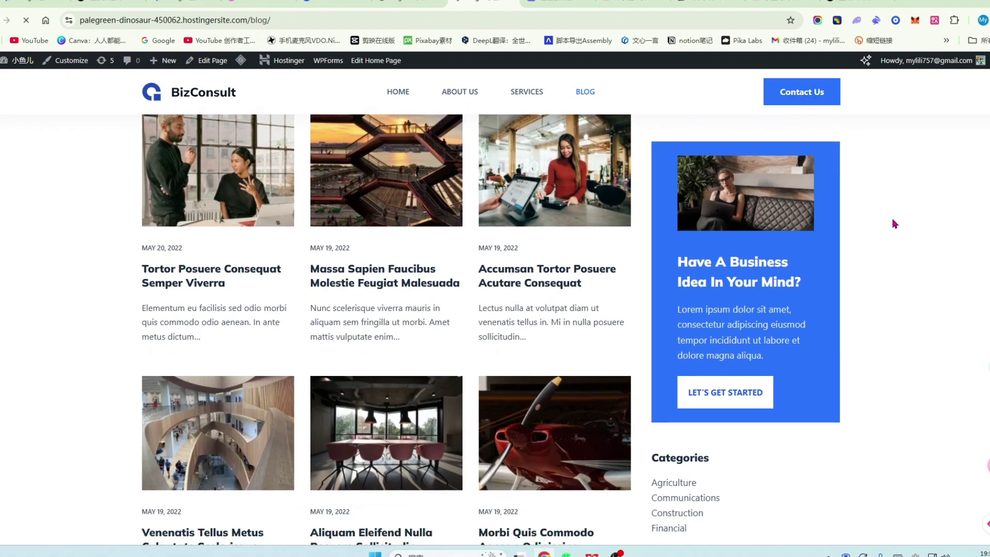
scroll(862, 307, down, 1)
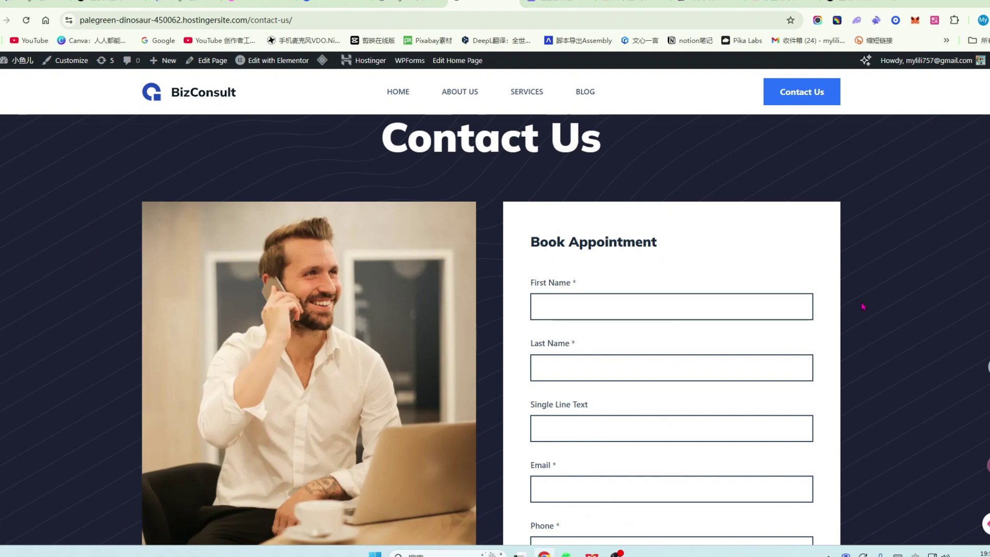
scroll(863, 306, down, 2)
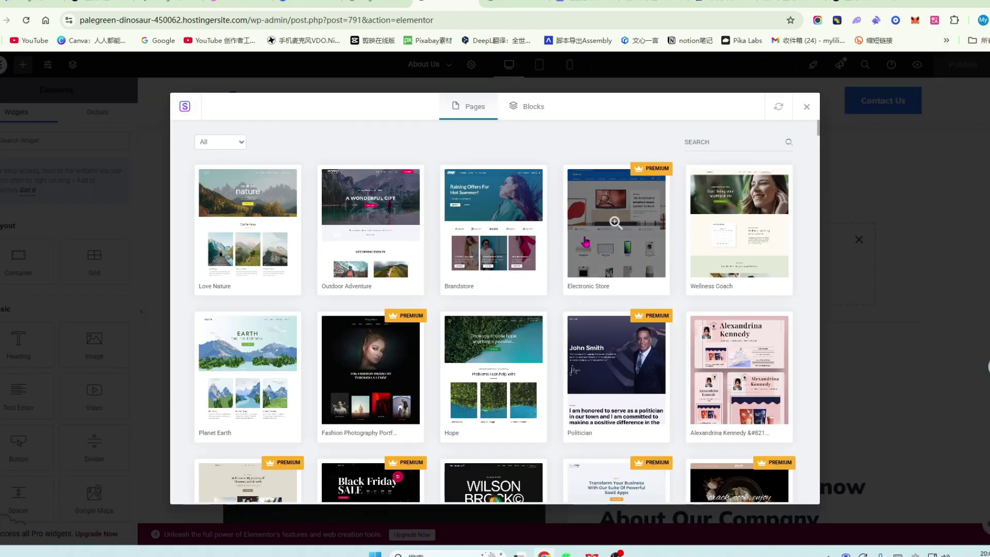
- Browse the page templates and the blocks in the Elementor editor's template library
scroll(585, 242, down, 1)
scroll(592, 285, down, 1)
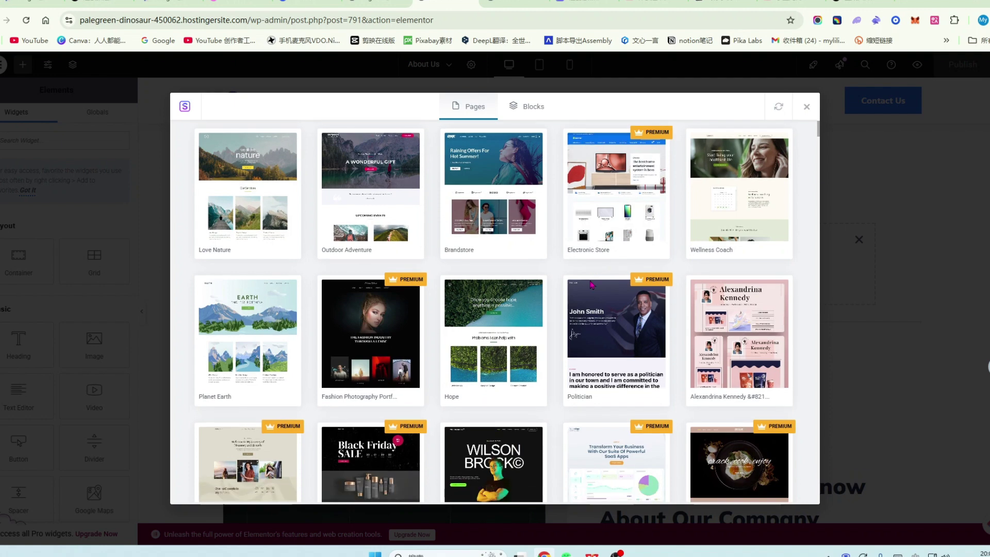
click(531, 106)
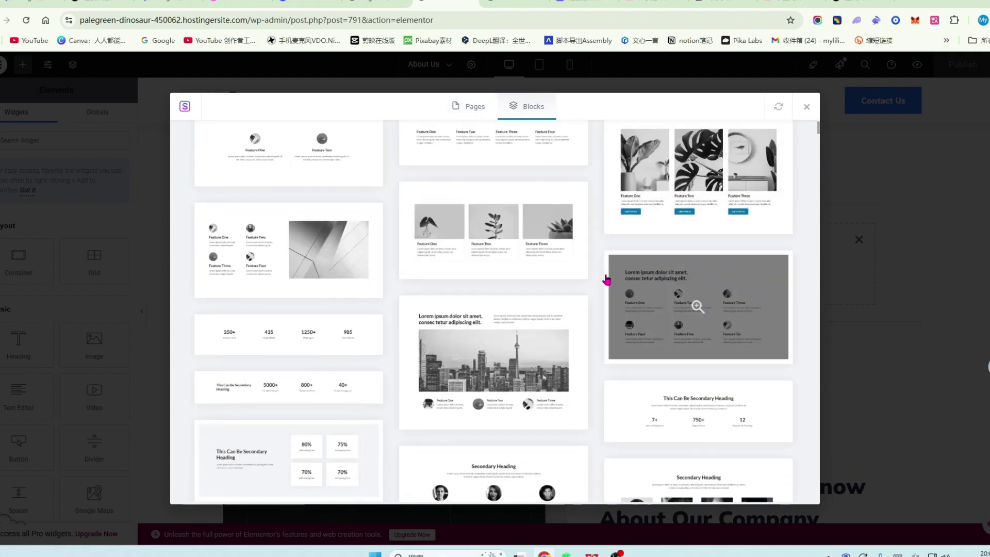
scroll(606, 276, down, 2)
scroll(607, 279, up, 4)
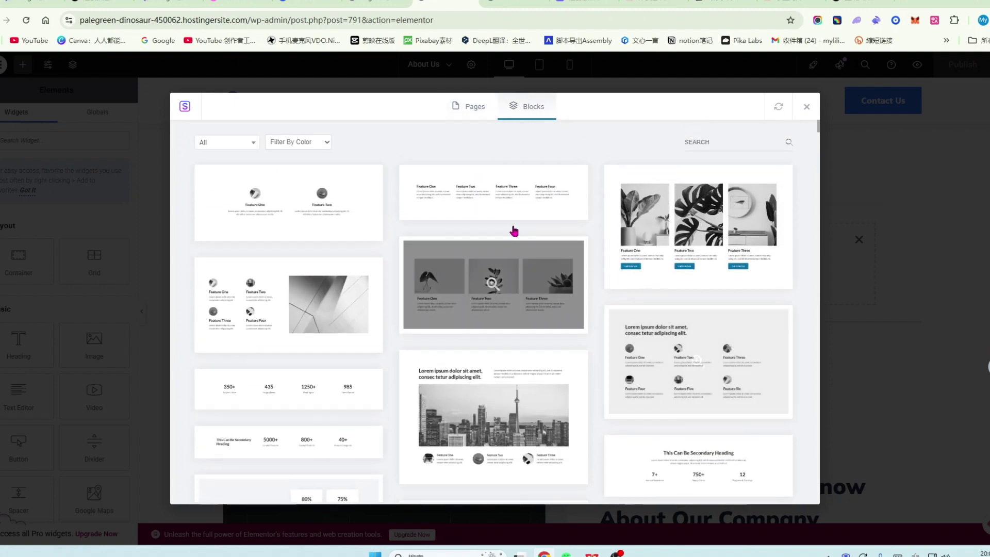
- Filter the template blocks to the Testimonials category, look over the designs and reopen the category choices
click(251, 143)
click(217, 212)
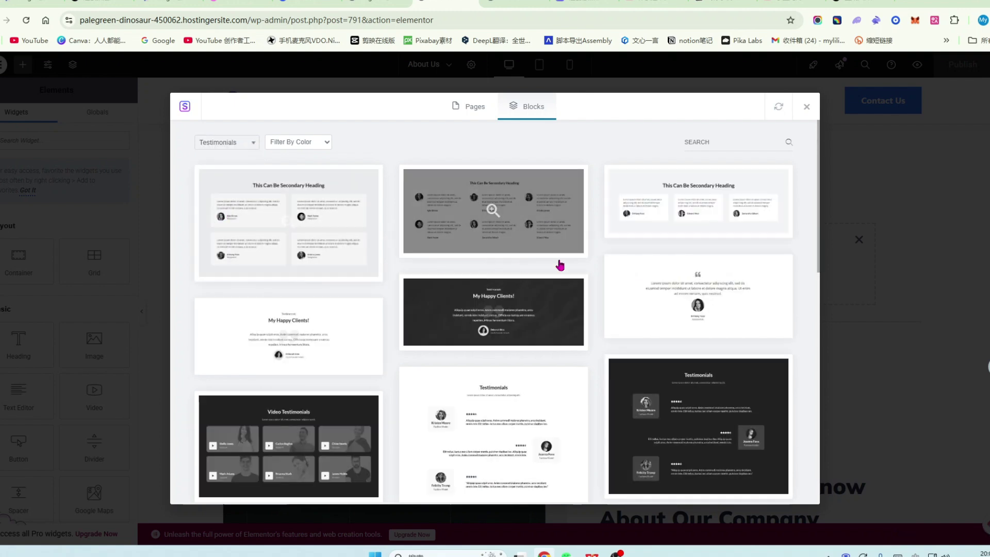
scroll(590, 262, down, 2)
scroll(591, 266, up, 2)
click(227, 142)
scroll(230, 241, down, 2)
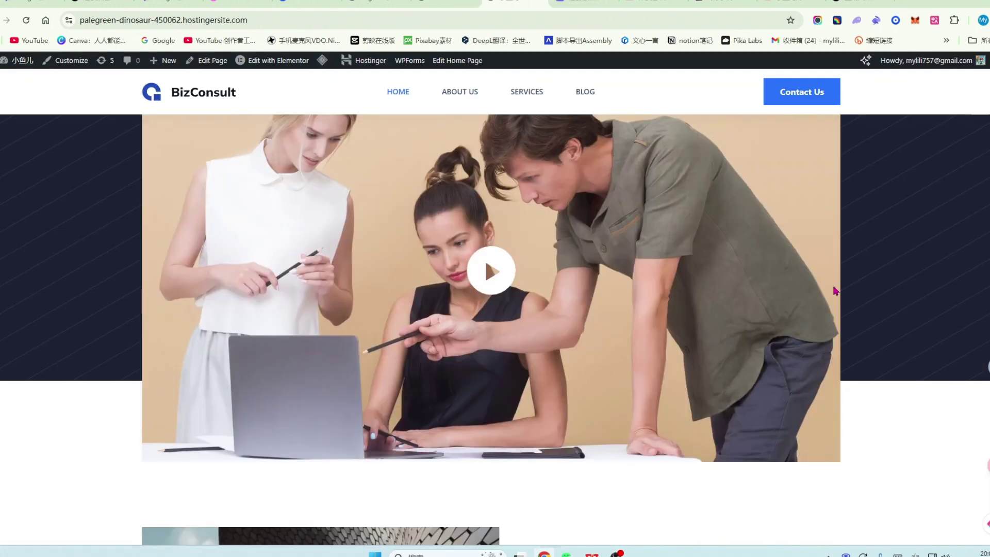
- Examine the home page's company introduction and the service cards under What Services We Offer For You
scroll(836, 290, down, 3)
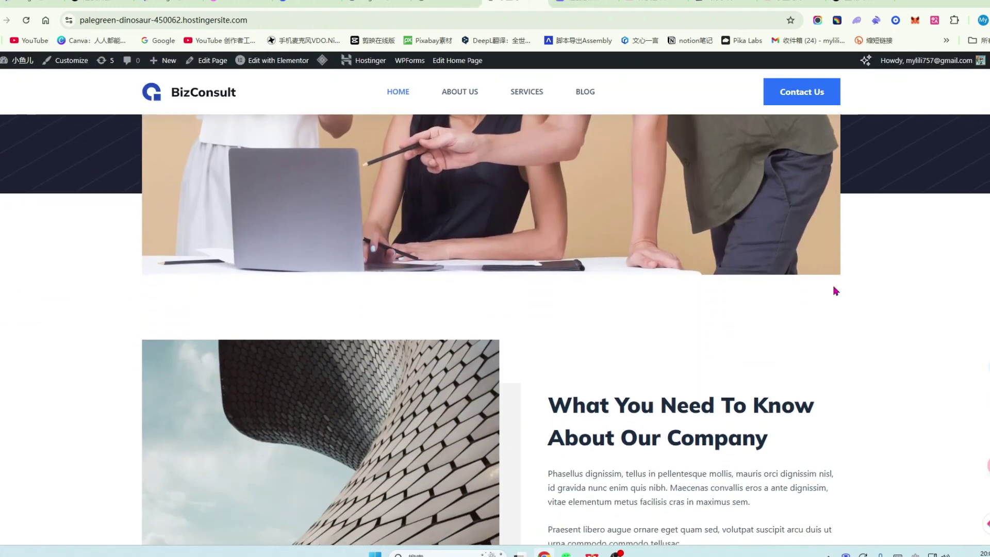
scroll(834, 287, down, 8)
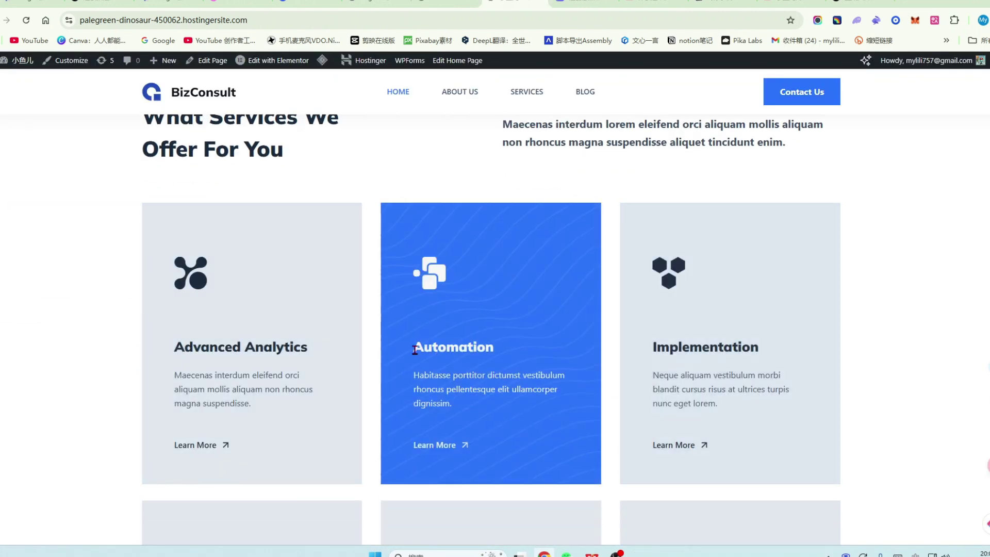
scroll(681, 352, down, 1)
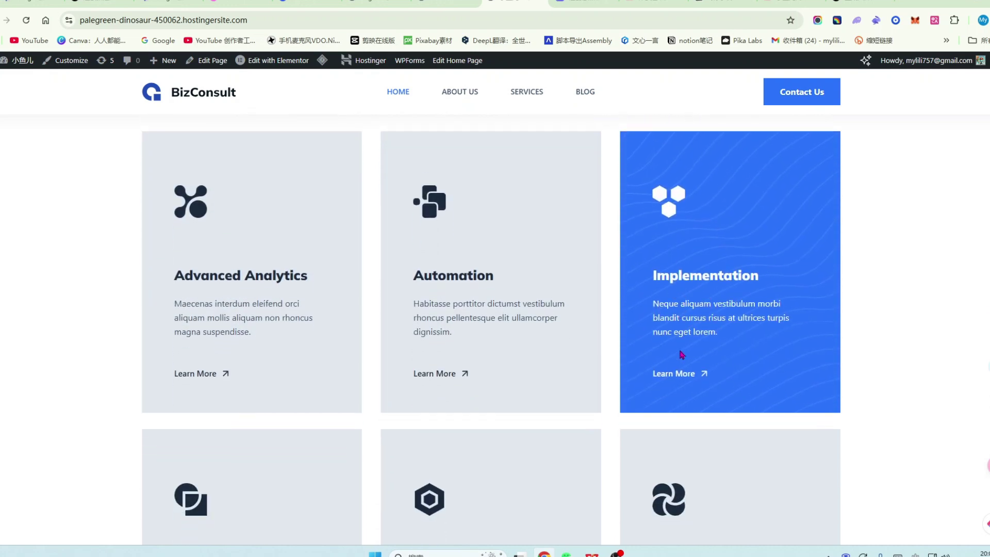
scroll(370, 389, down, 1)
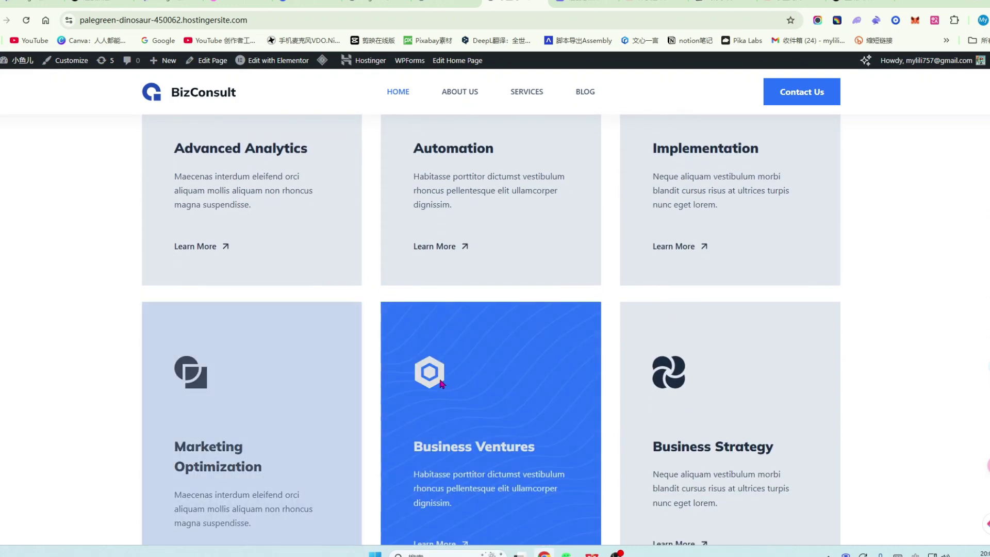
scroll(623, 350, up, 6)
scroll(623, 349, up, 10)
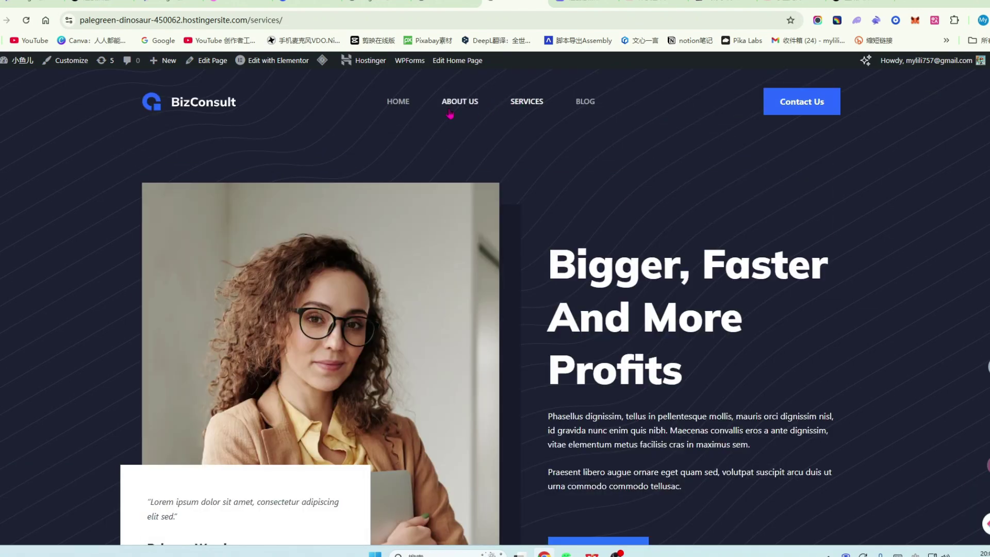
- Visit the About Us page, then open the Blog page and look through its posts
click(460, 107)
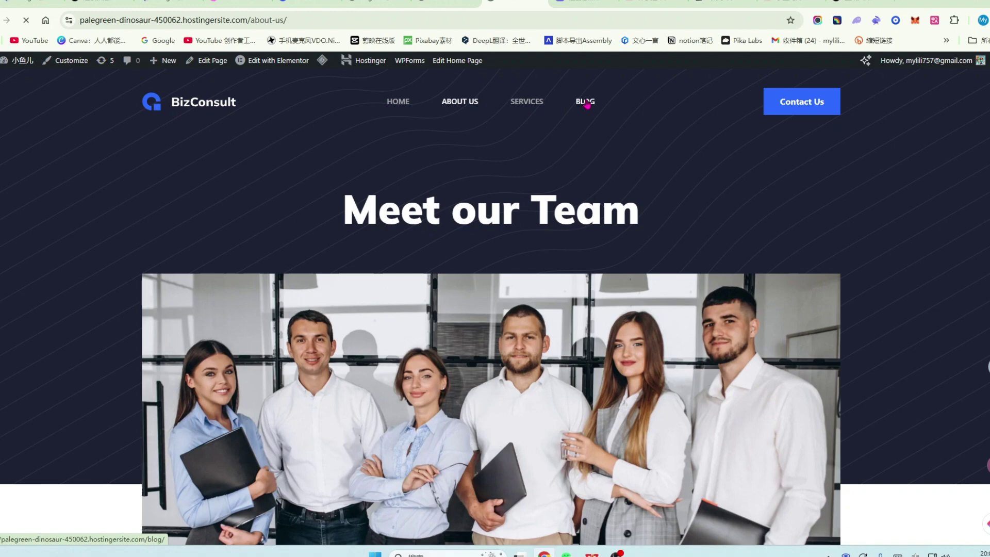
click(587, 105)
scroll(581, 219, down, 2)
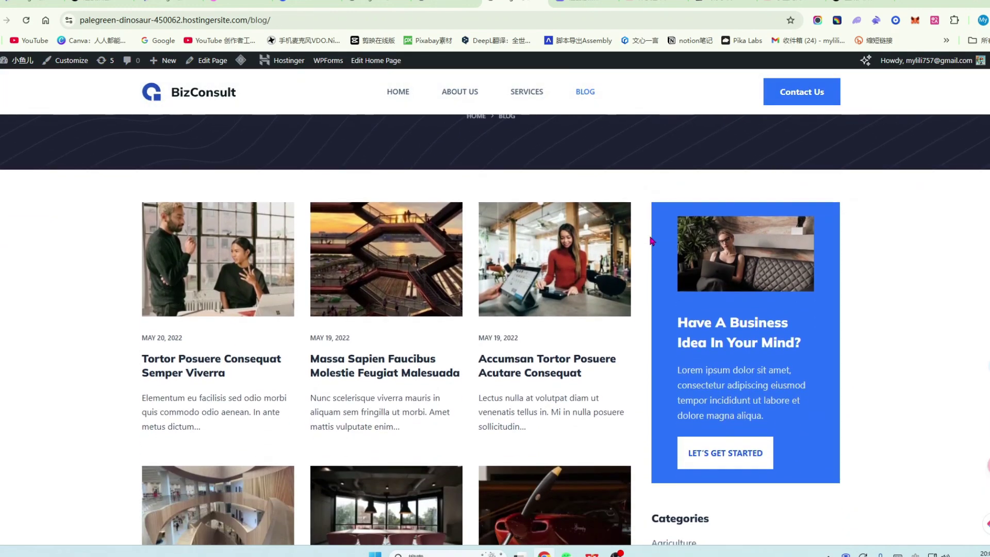
scroll(652, 241, down, 3)
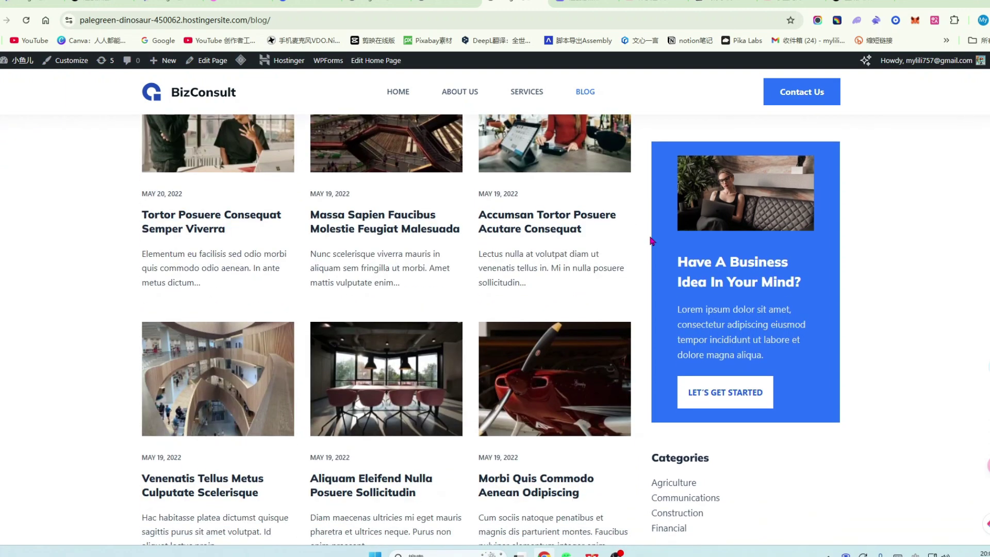
- Open the color palette presets in the theme customizer for the Blog page and try Palette #3 and Palette #6
scroll(652, 241, down, 2)
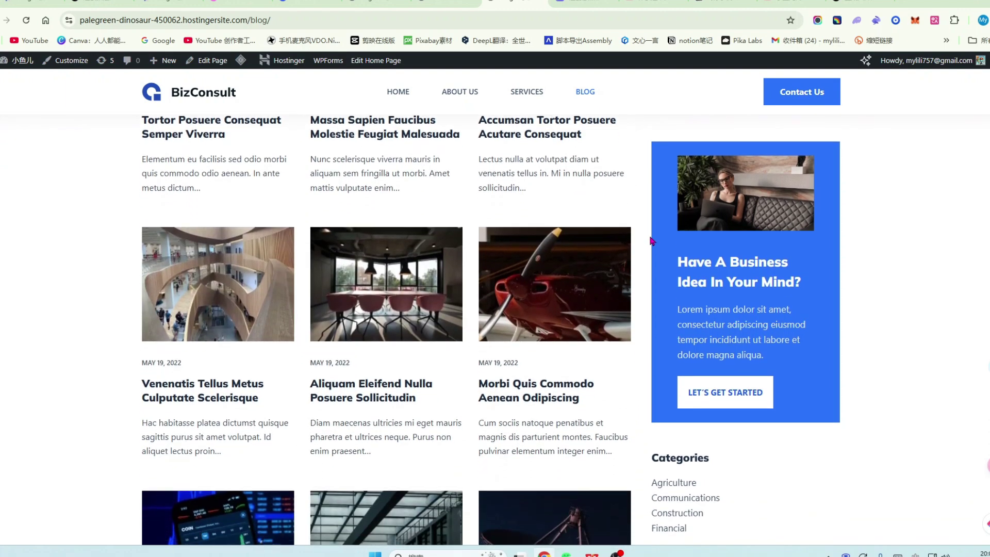
scroll(652, 241, down, 1)
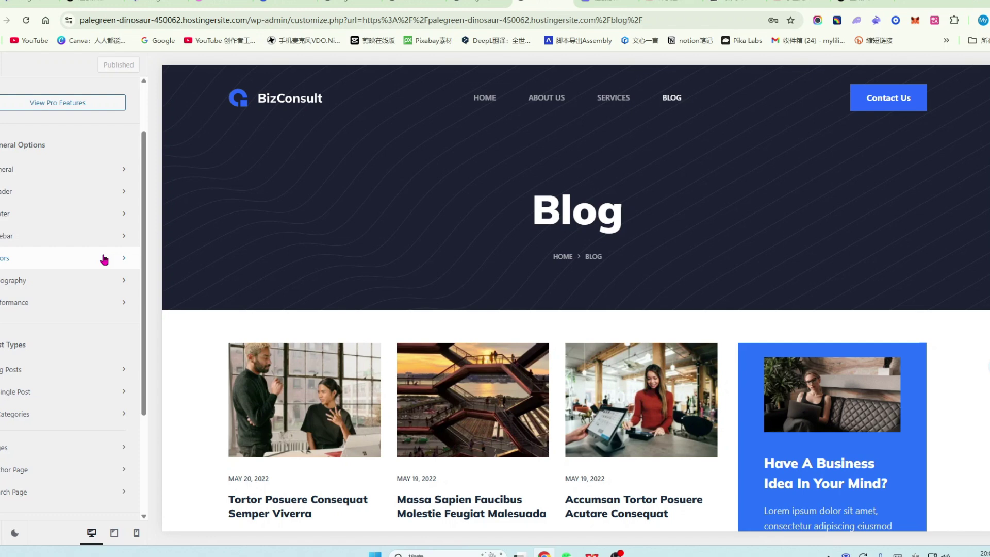
click(98, 262)
click(119, 137)
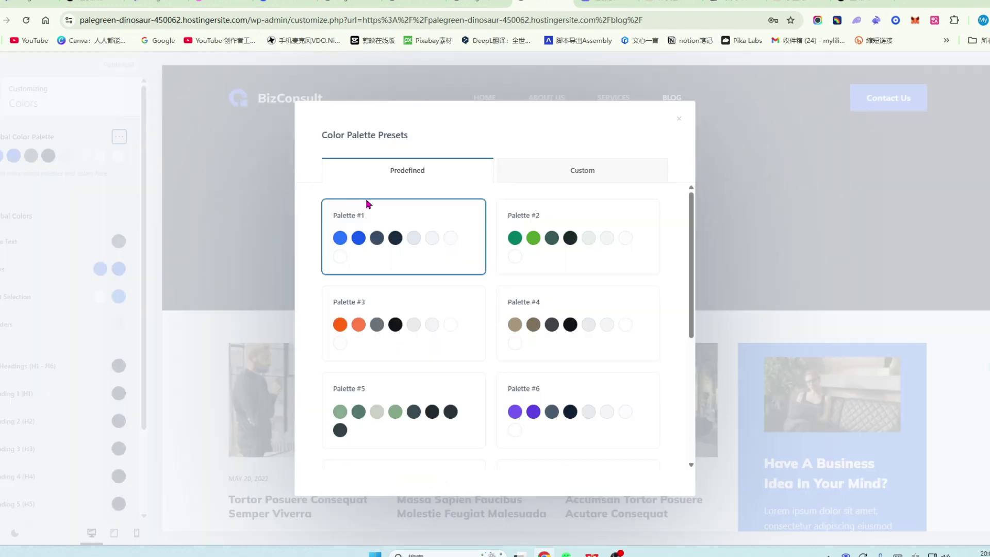
click(400, 353)
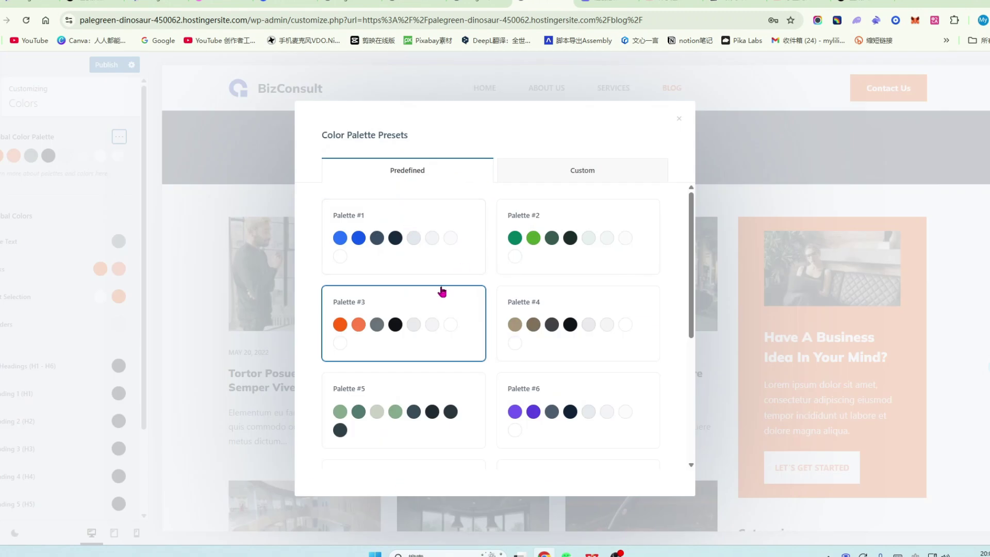
scroll(439, 261, down, 2)
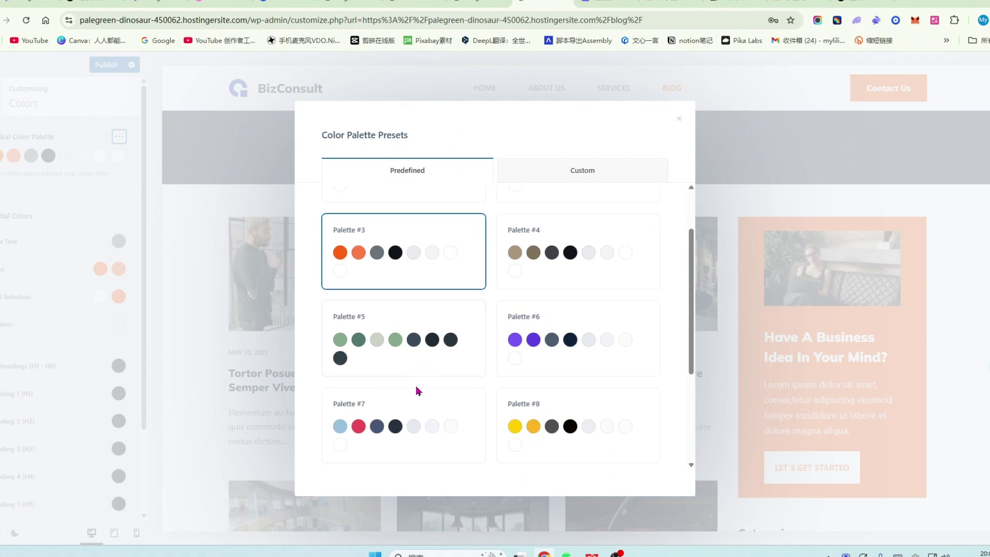
click(604, 356)
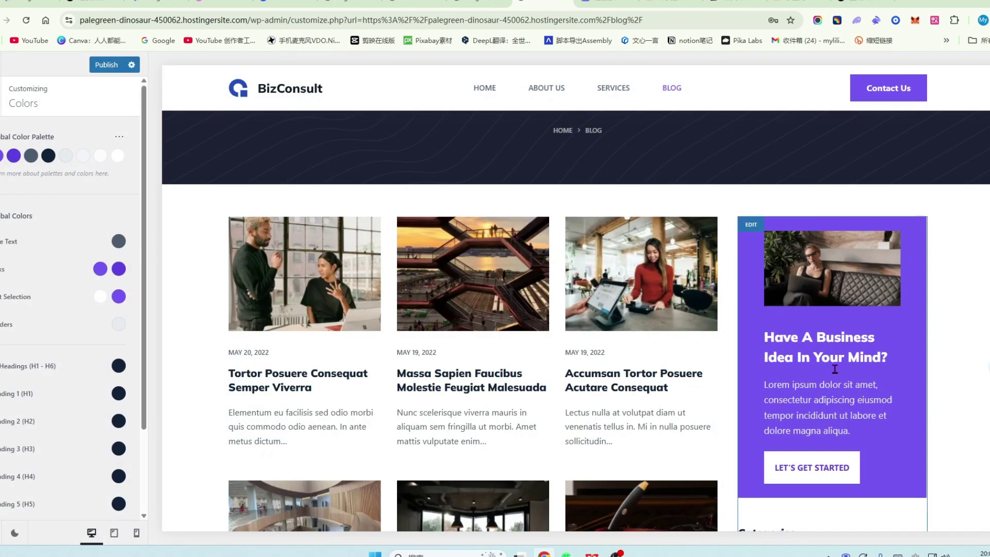
- Switch the global color palette to the Palette #8 preset and look over the Blog page in those colors
click(119, 136)
click(164, 159)
scroll(491, 283, down, 4)
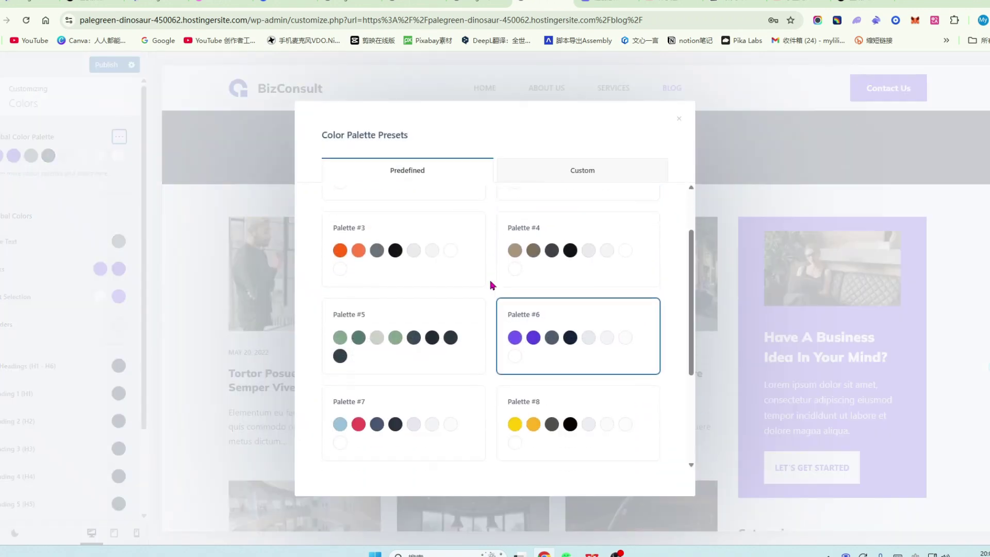
click(593, 309)
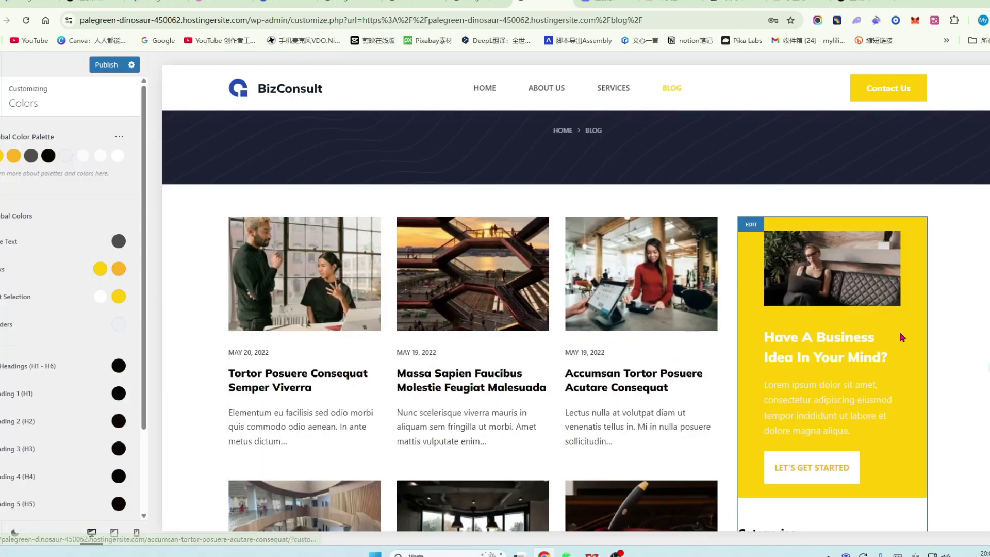
scroll(801, 350, down, 4)
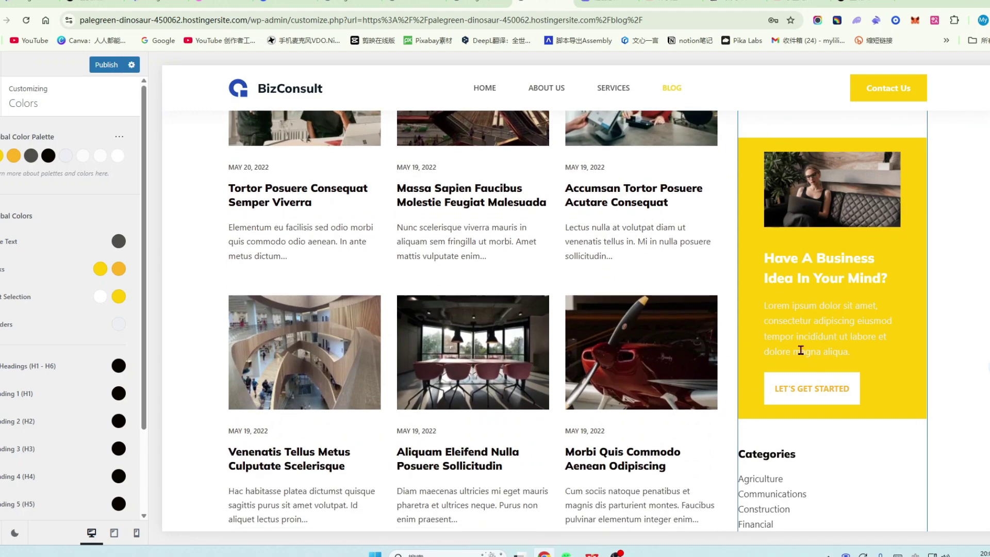
scroll(803, 354, down, 8)
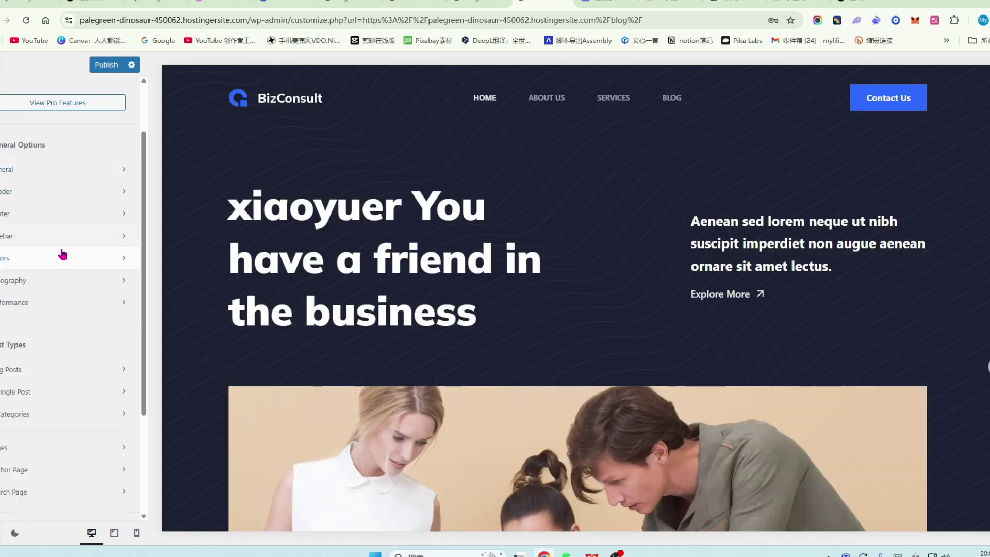
- Open the customizer's typography settings and review the base font and heading styles
click(104, 282)
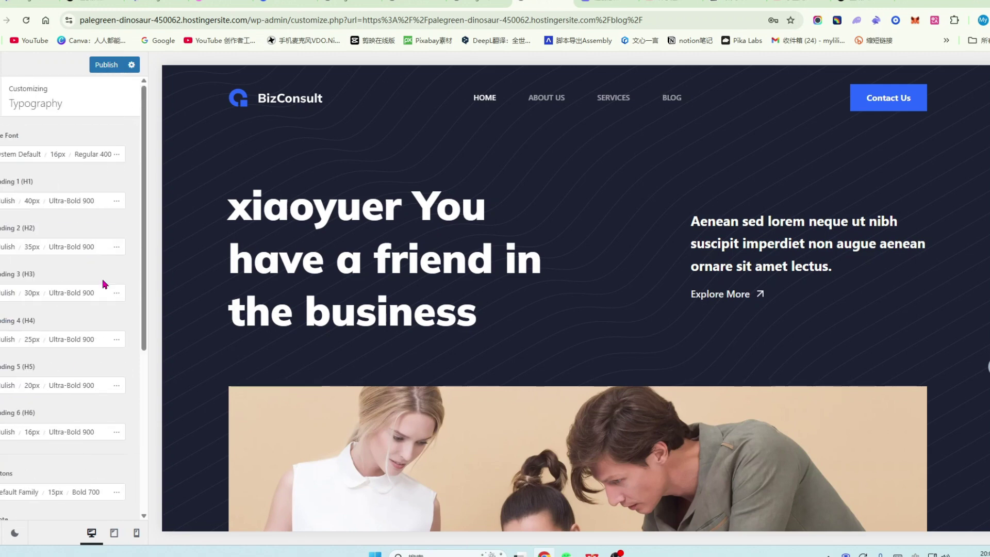
scroll(106, 188, down, 1)
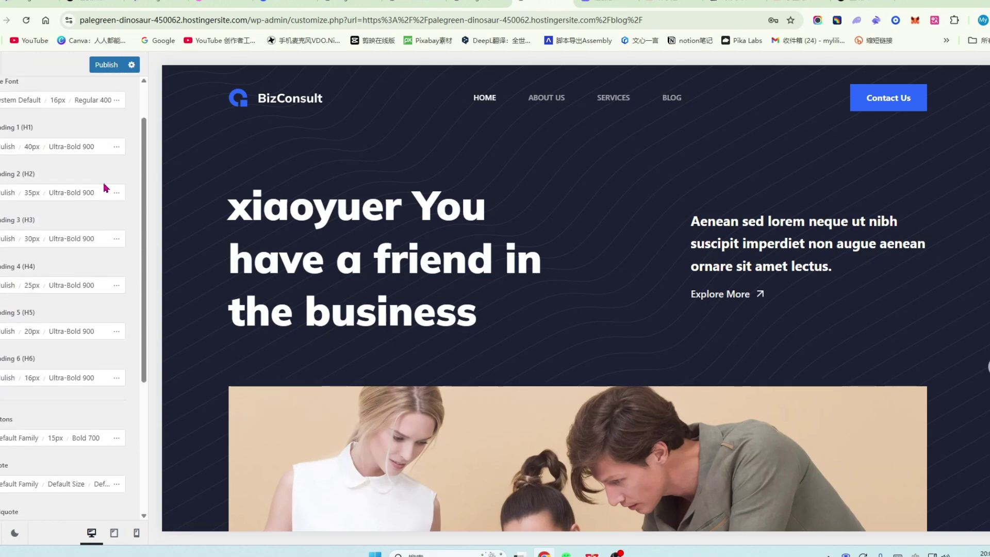
scroll(106, 187, up, 1)
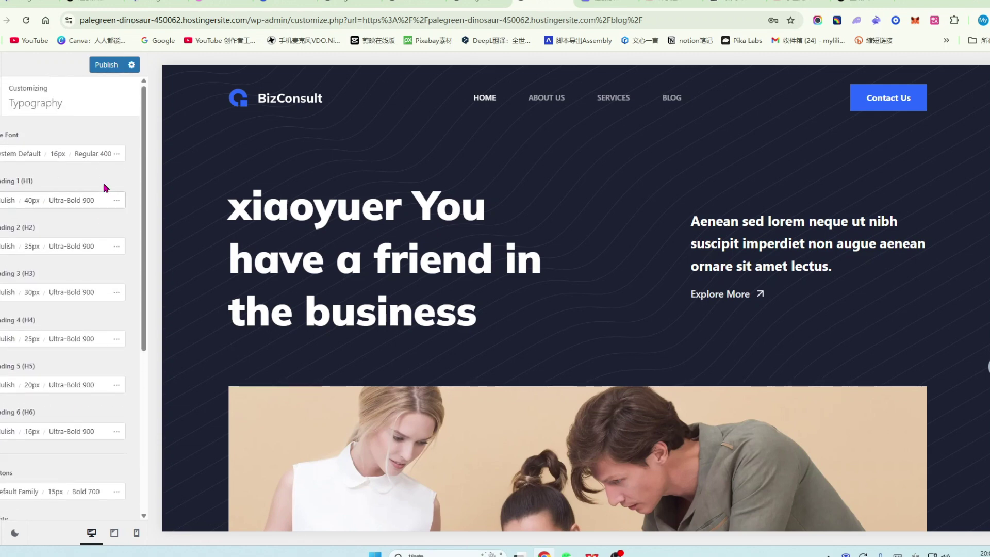
- In the Elementor editor for About Us, insert a Heading widget between the text and button of the What You Need To Know section
click(419, 2)
scroll(500, 344, down, 4)
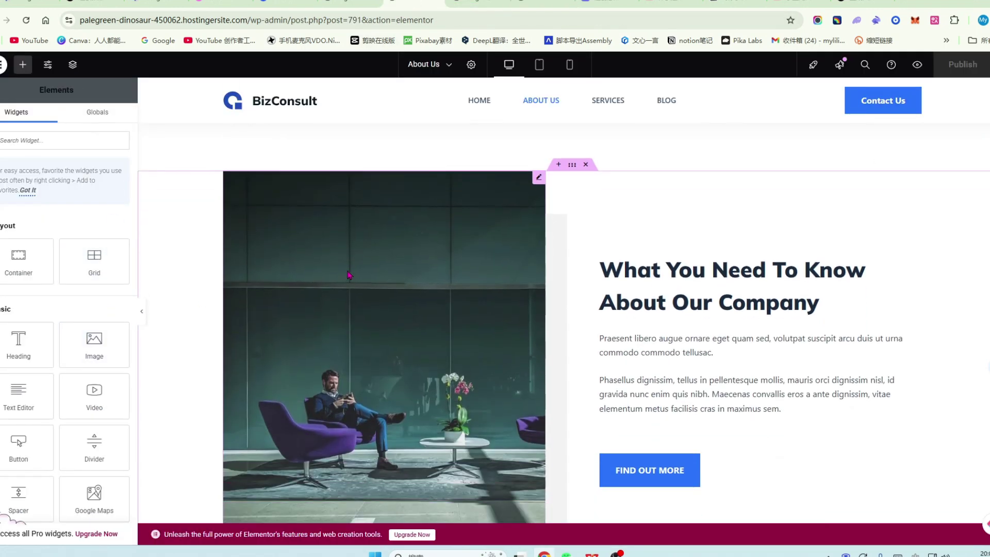
scroll(348, 275, down, 5)
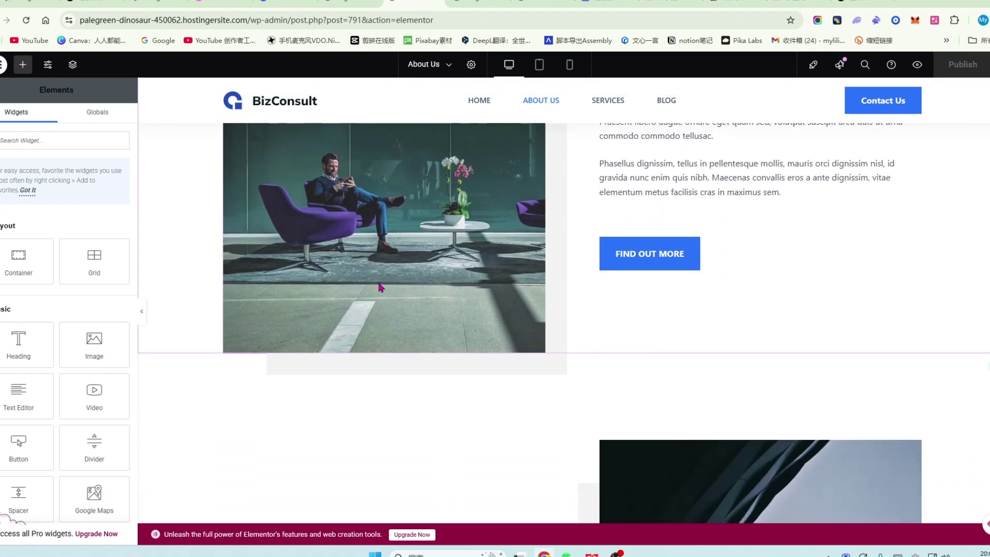
scroll(384, 284, up, 2)
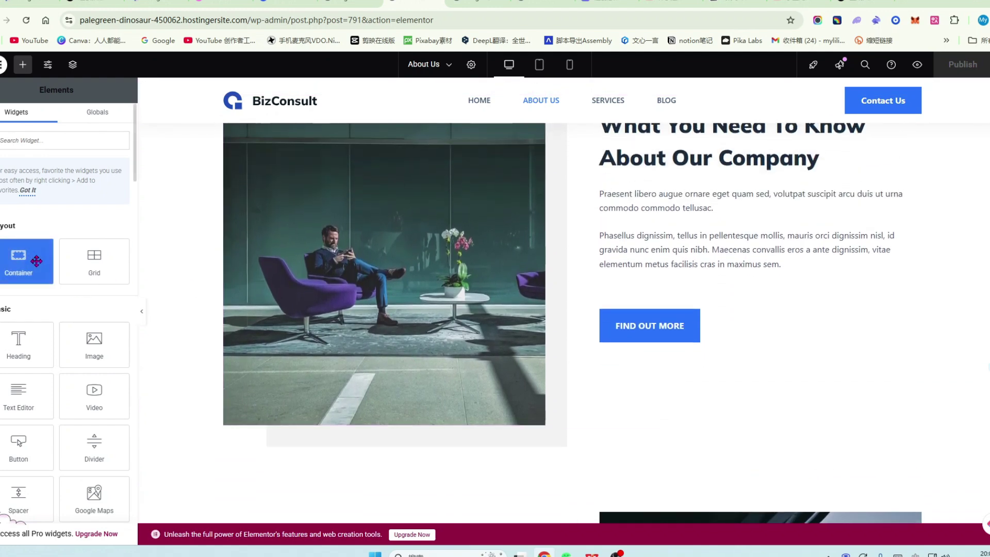
drag(18, 333, 716, 222)
scroll(429, 281, down, 3)
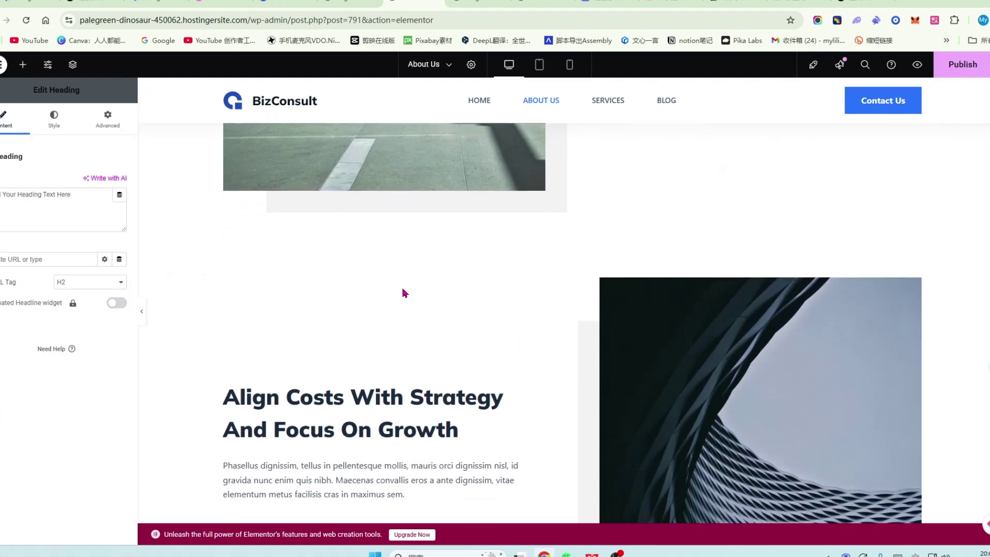
scroll(403, 290, down, 2)
scroll(405, 294, down, 3)
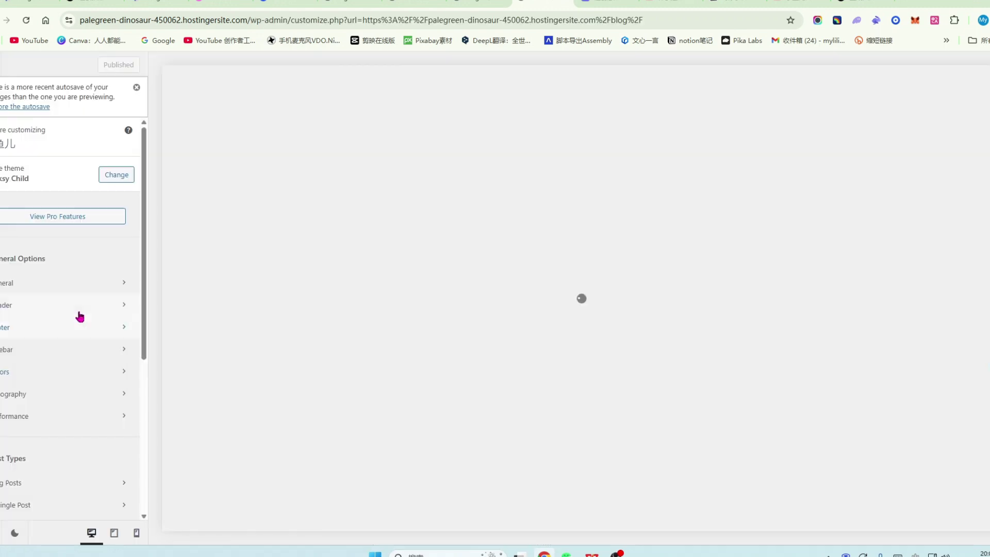
- Look through the customizer's Colors and Typography settings alongside the Blog page preview
click(86, 305)
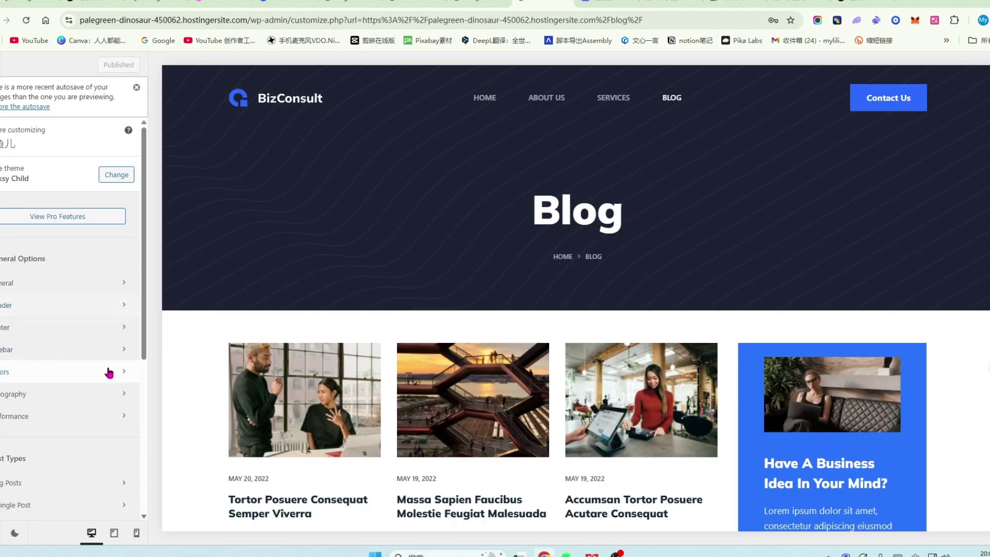
click(110, 370)
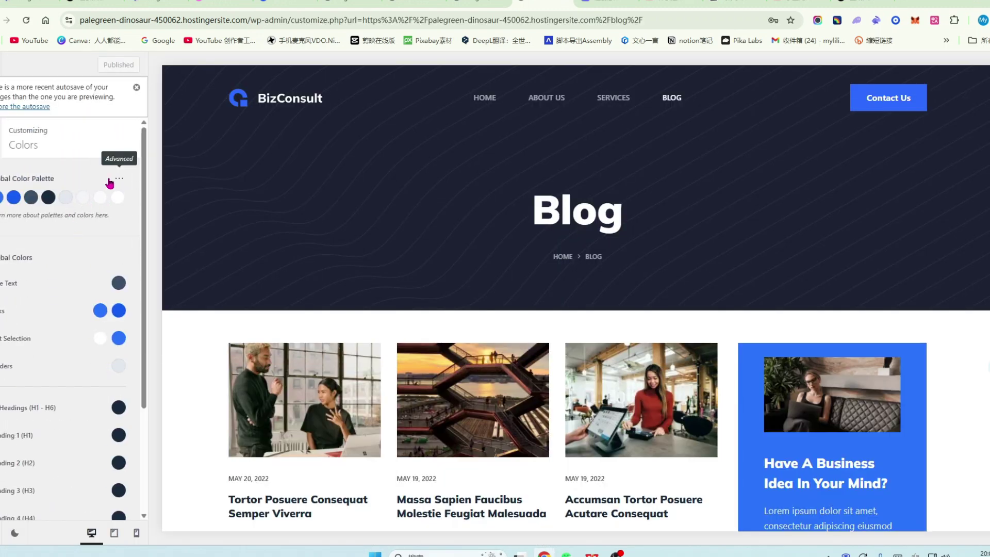
key(Escape)
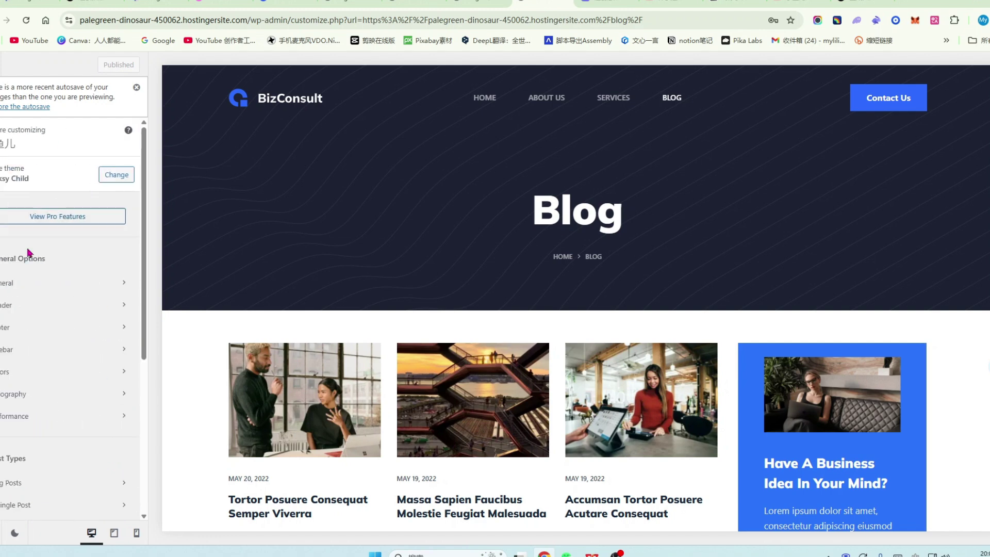
click(75, 397)
scroll(561, 281, down, 3)
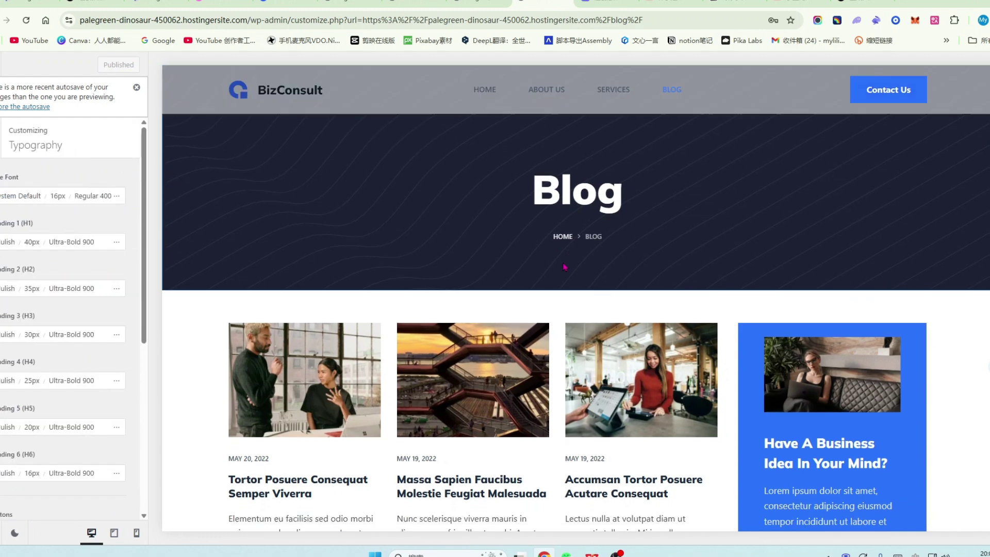
scroll(561, 281, down, 2)
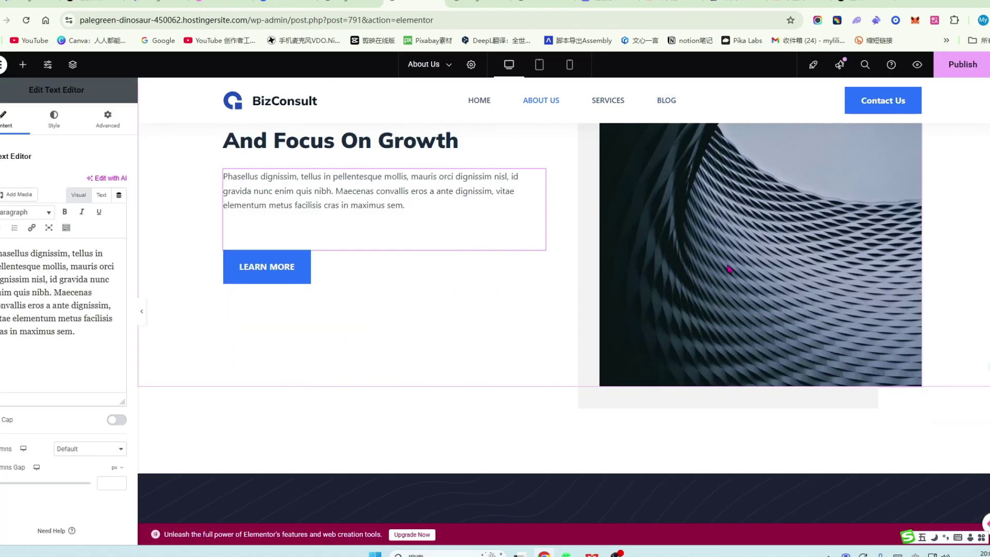
- Replace the image beside Align Costs With Strategy And Focus On Growth with the sunset steel-structure photo and show the page structure
click(732, 267)
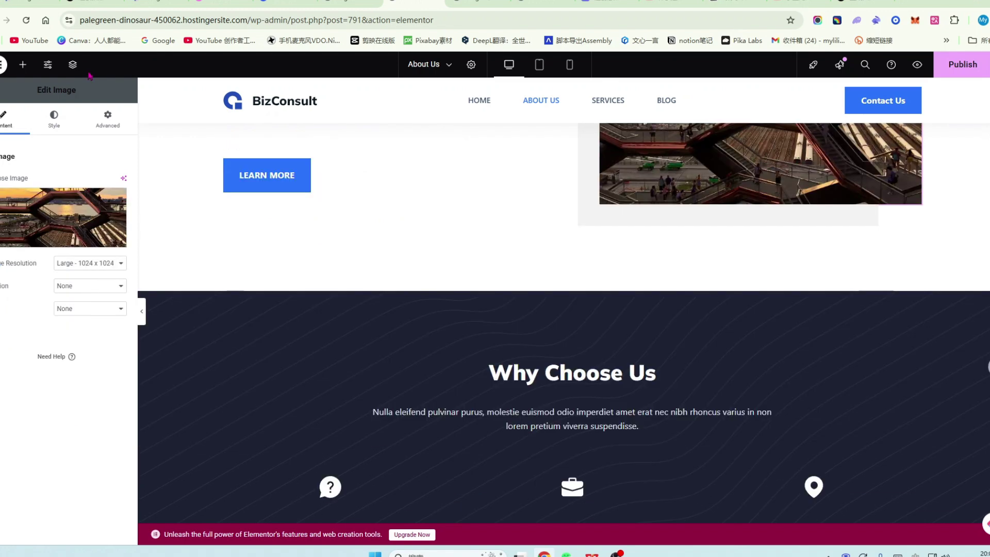
click(72, 64)
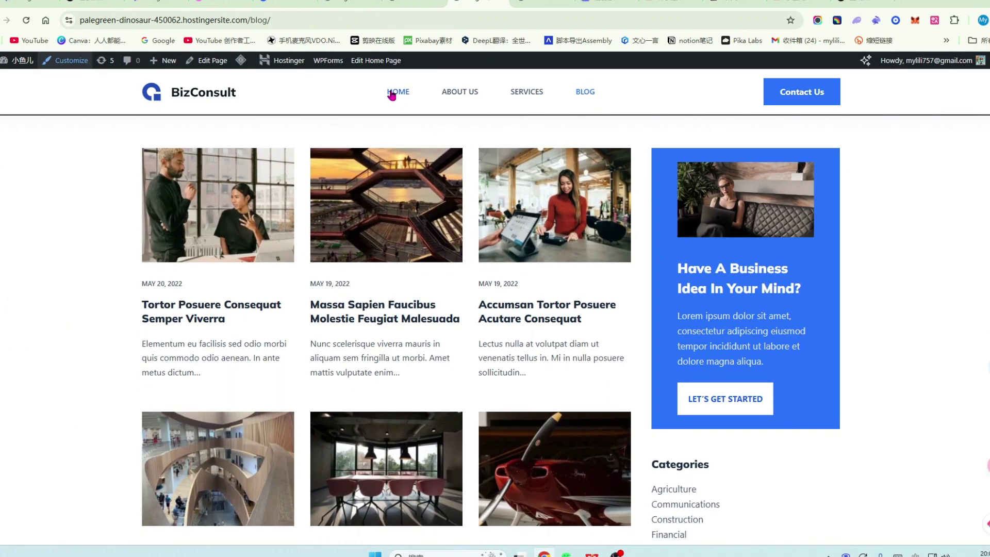
- Visit the live site's Home page and look over its opening section
click(392, 95)
scroll(506, 218, down, 3)
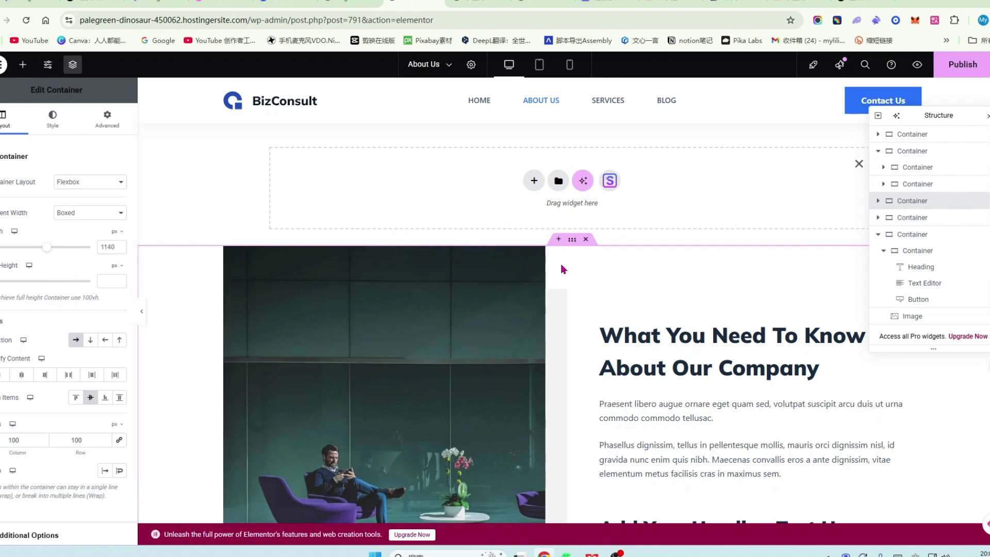
- View the Flexbox structure choices for a new container above the What You Need To Know section, then dismiss them
click(559, 239)
click(531, 200)
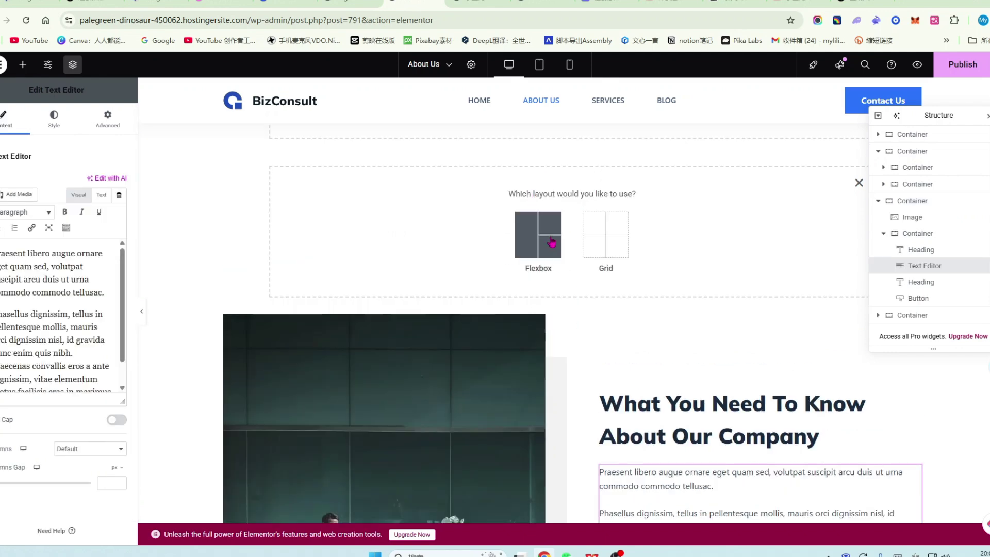
click(534, 241)
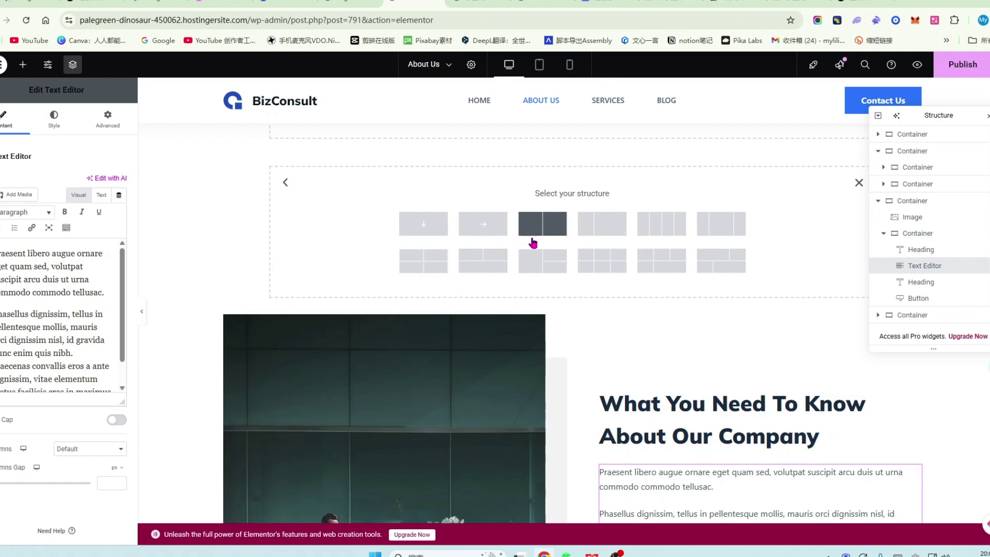
click(859, 184)
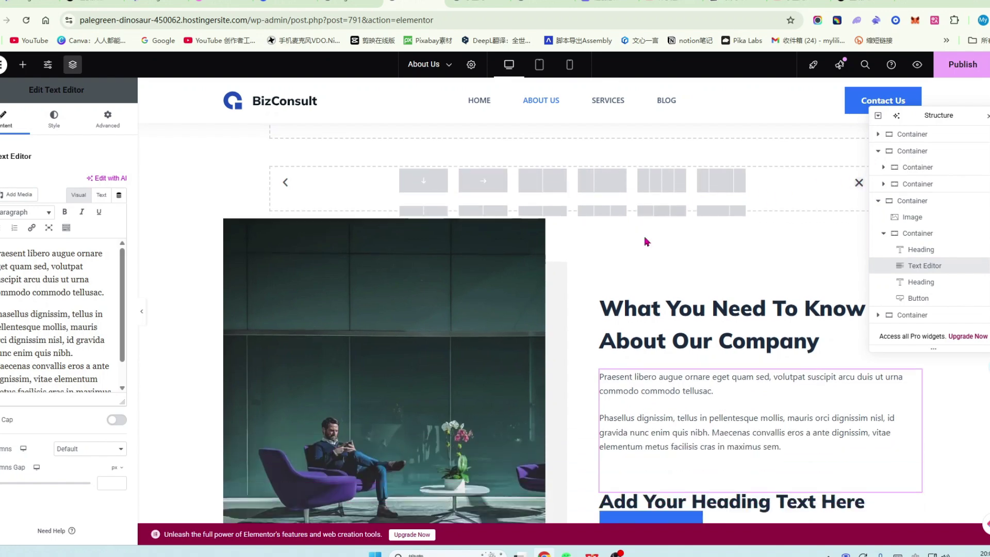
- Open the template library's blocks, preview a light testimonial quote design and close the library without importing it
click(604, 216)
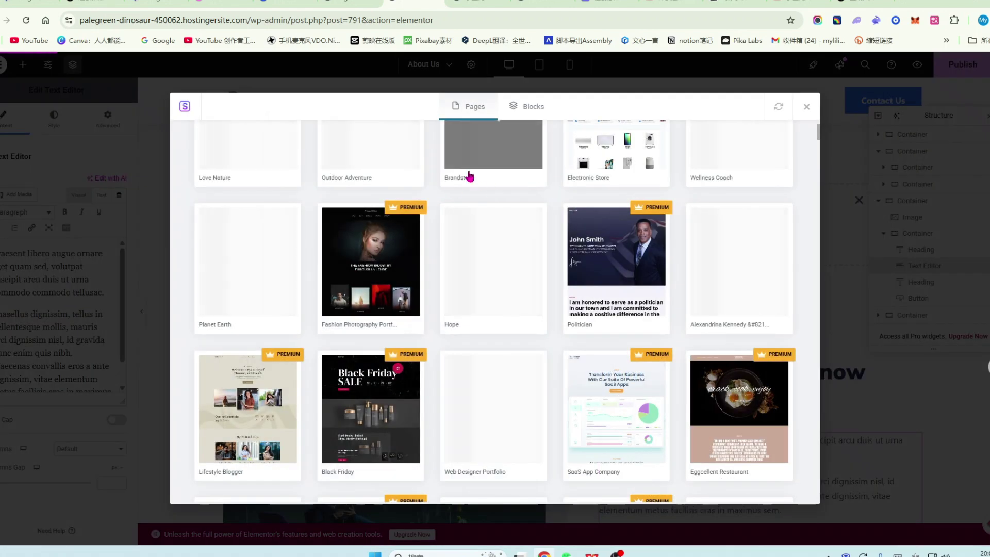
click(537, 111)
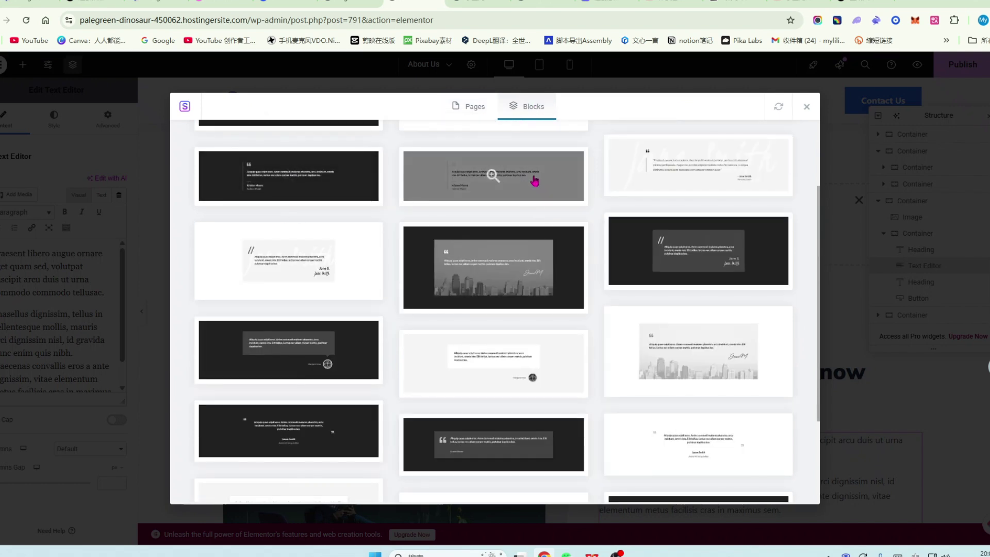
click(524, 191)
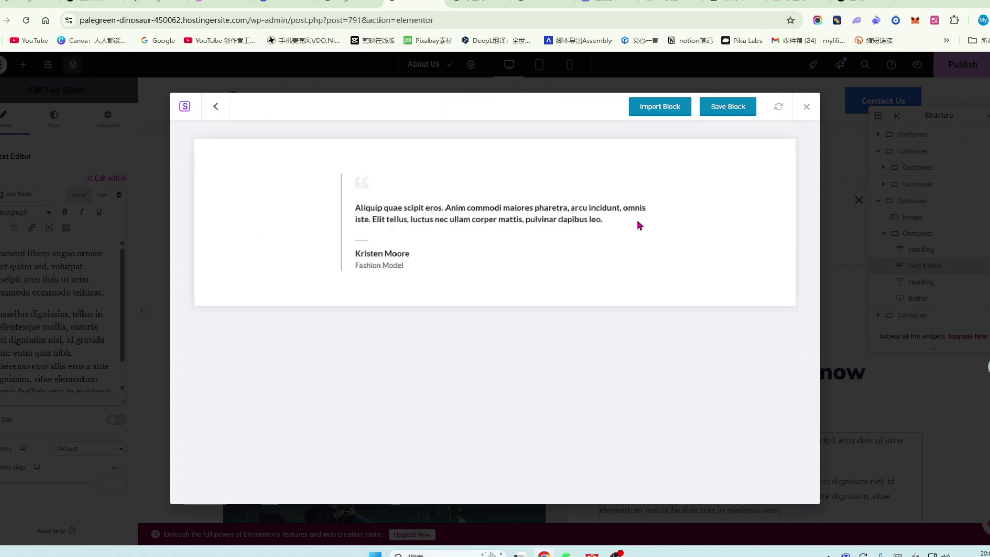
key(Escape)
- Look over the About Us company section in the editor and switch to the live site's Home page
scroll(641, 274, down, 1)
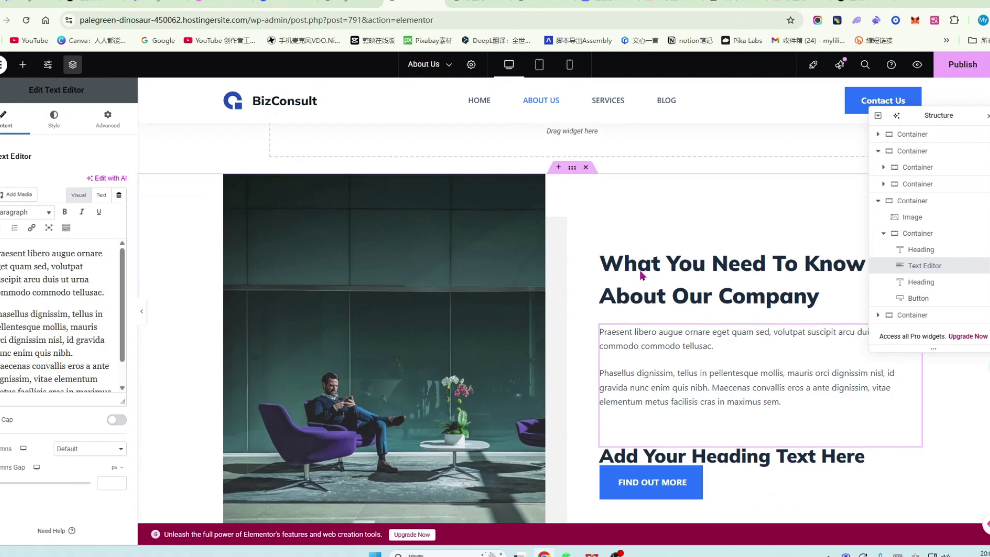
scroll(641, 274, down, 5)
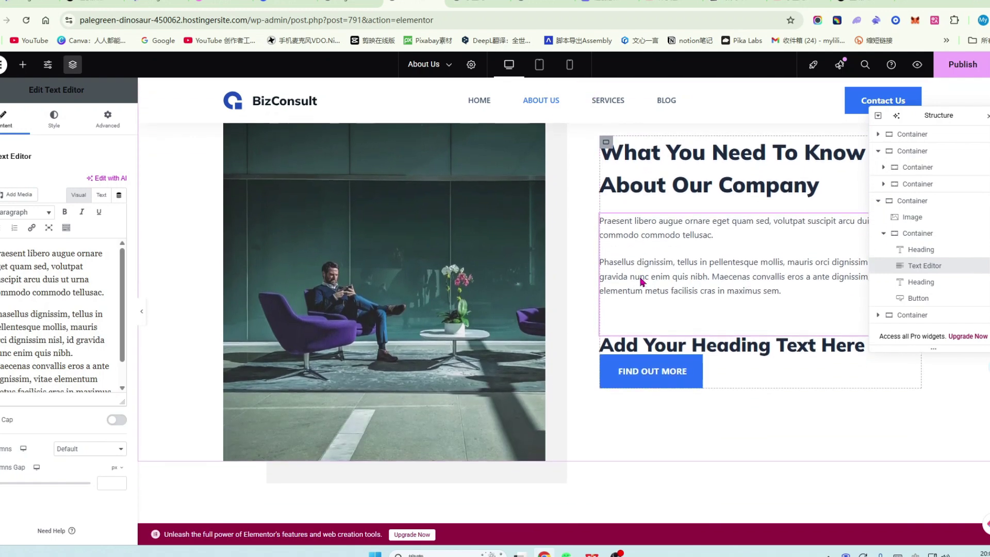
key(ctrl+Tab)
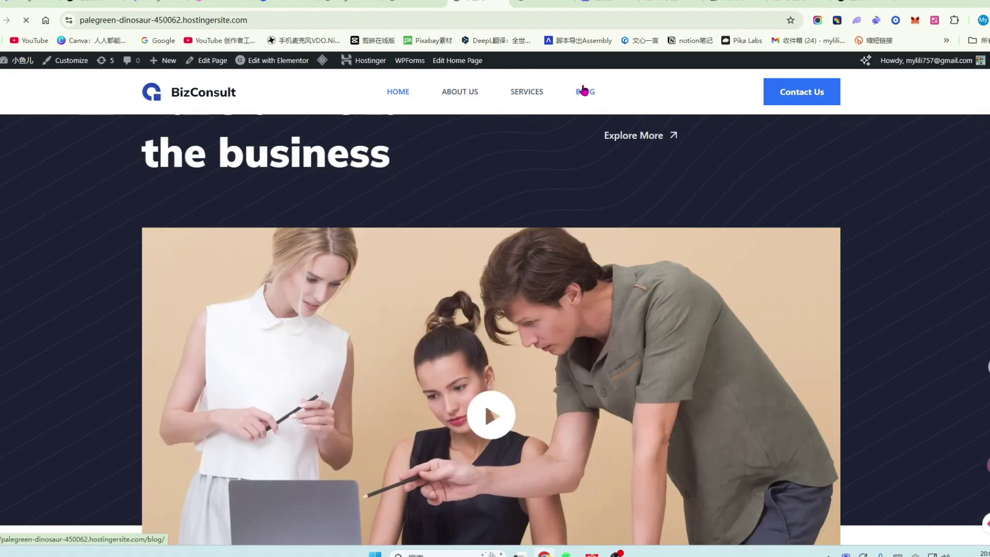
- Open the Blog page, view its layout choices in the Customizer and look over the post Tortor Posuere Consequat Semper Viverra
click(584, 91)
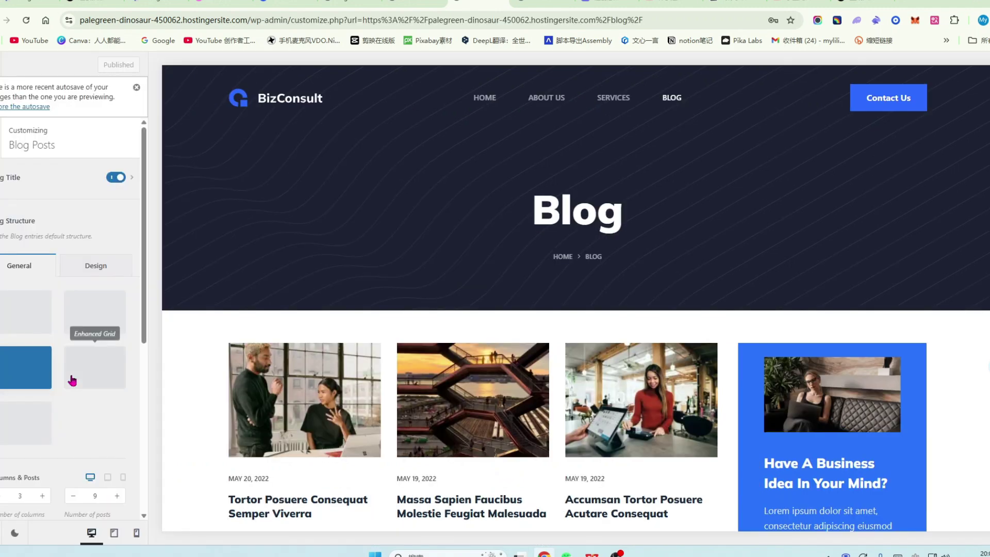
scroll(83, 320, down, 1)
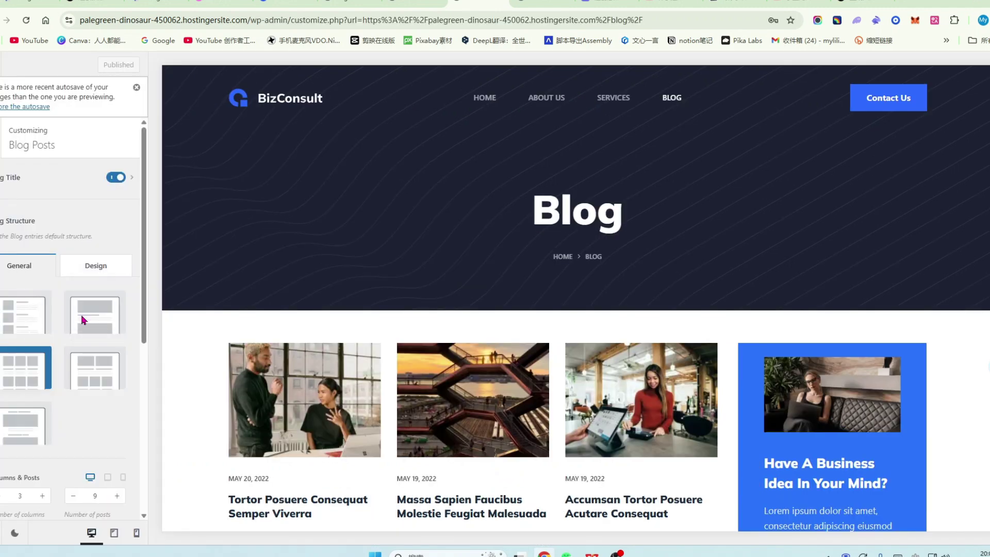
scroll(276, 394, down, 2)
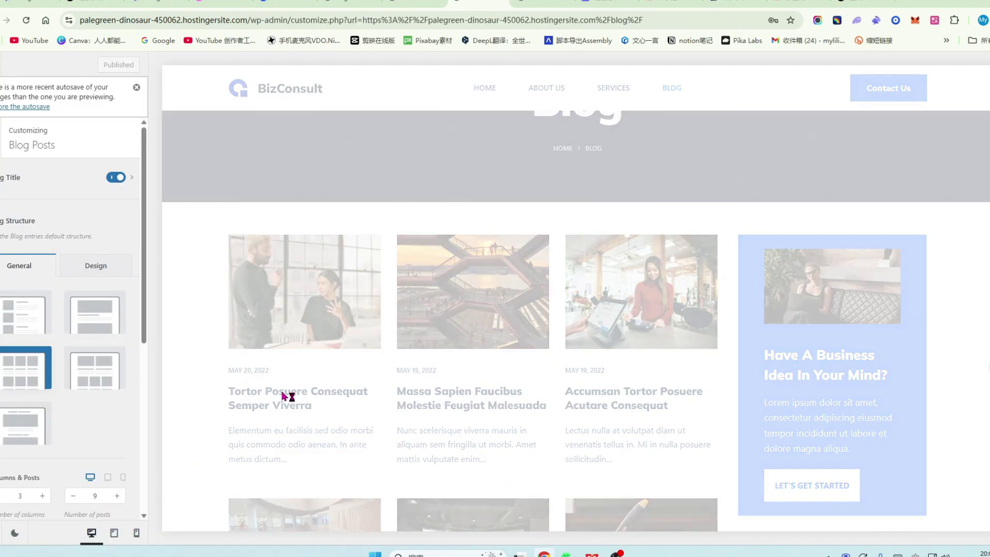
scroll(518, 325, down, 1)
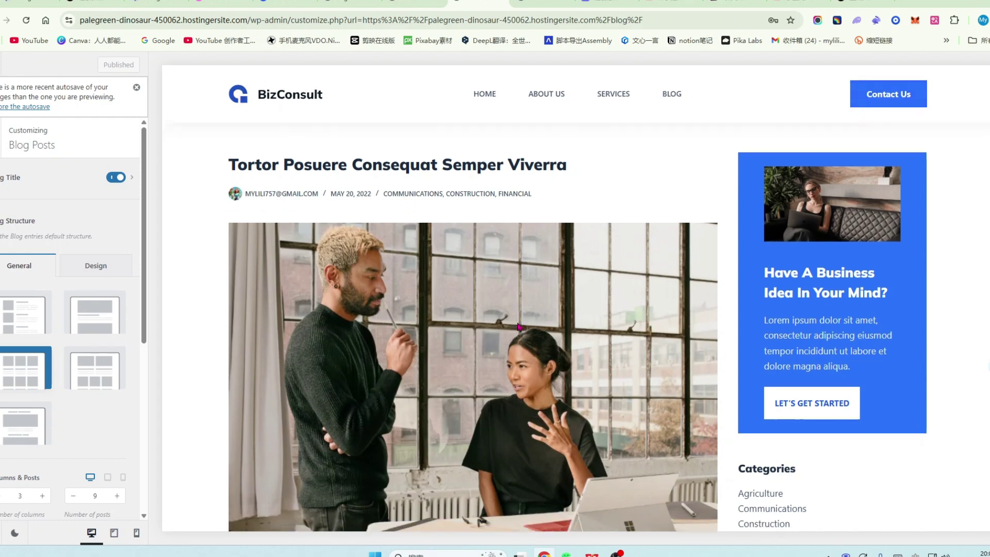
scroll(518, 328, down, 3)
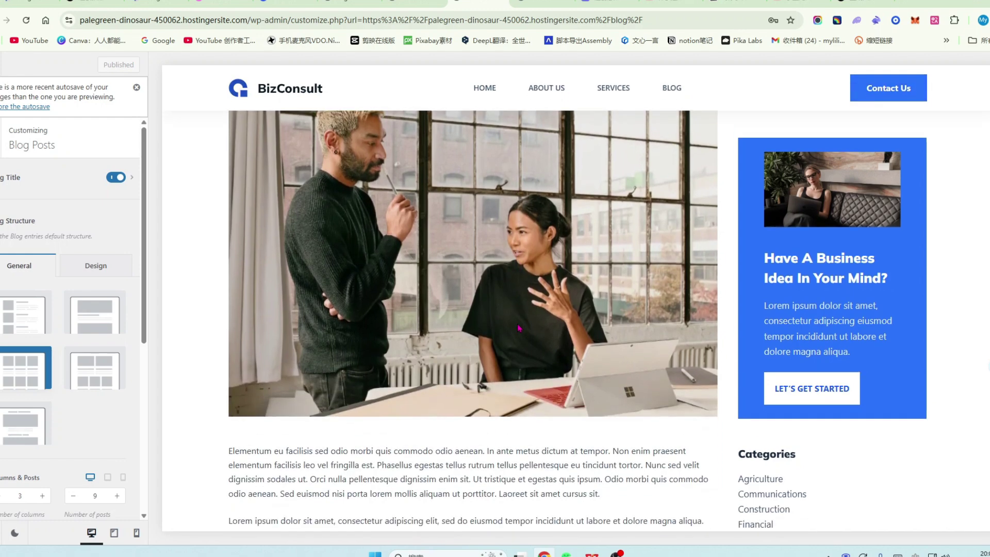
scroll(516, 325, down, 1)
- Open the header's Main Row settings in the Customizer and check the header above the blog post content
click(245, 89)
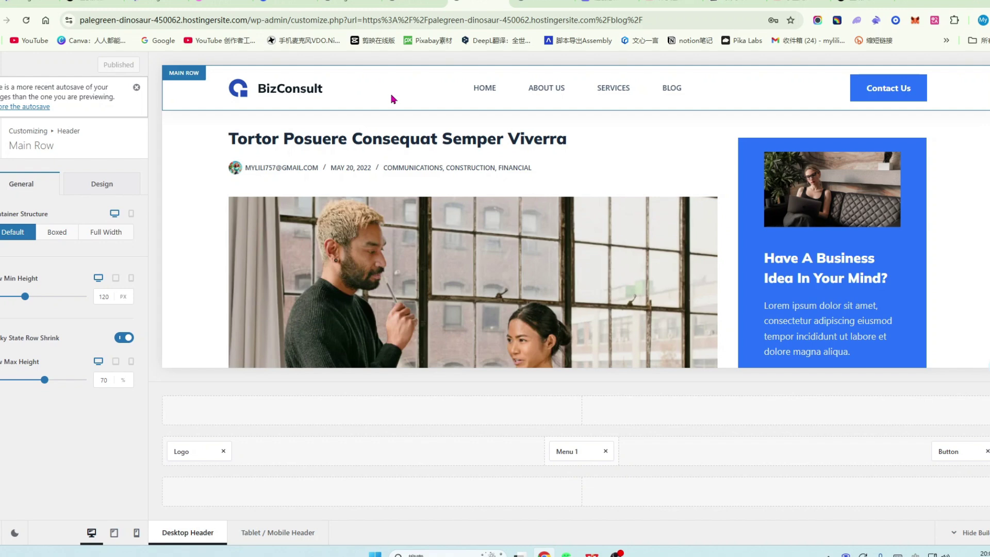
scroll(519, 249, down, 5)
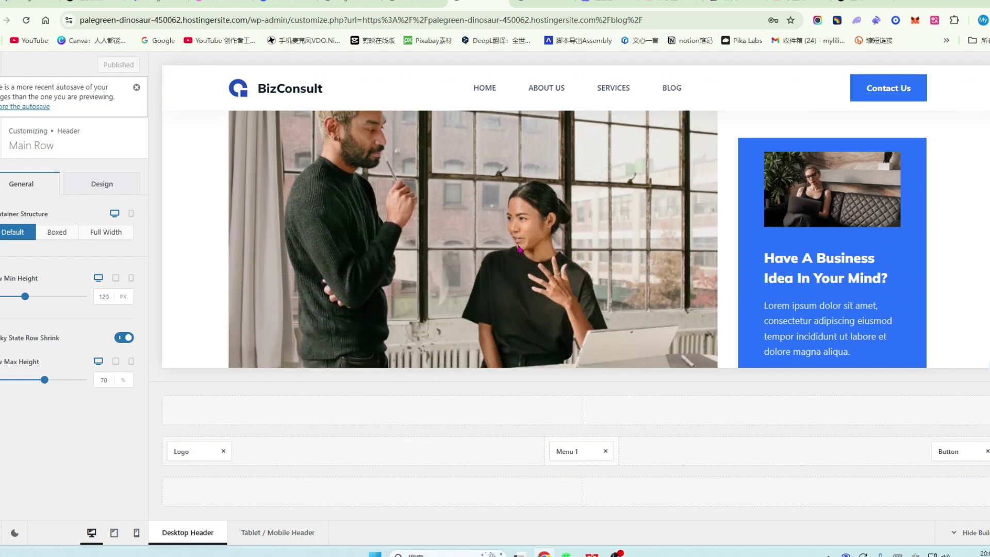
scroll(519, 249, down, 5)
- Open the WPForms form builder from the live Blog page and look through the available form templates
key(ctrl+Tab)
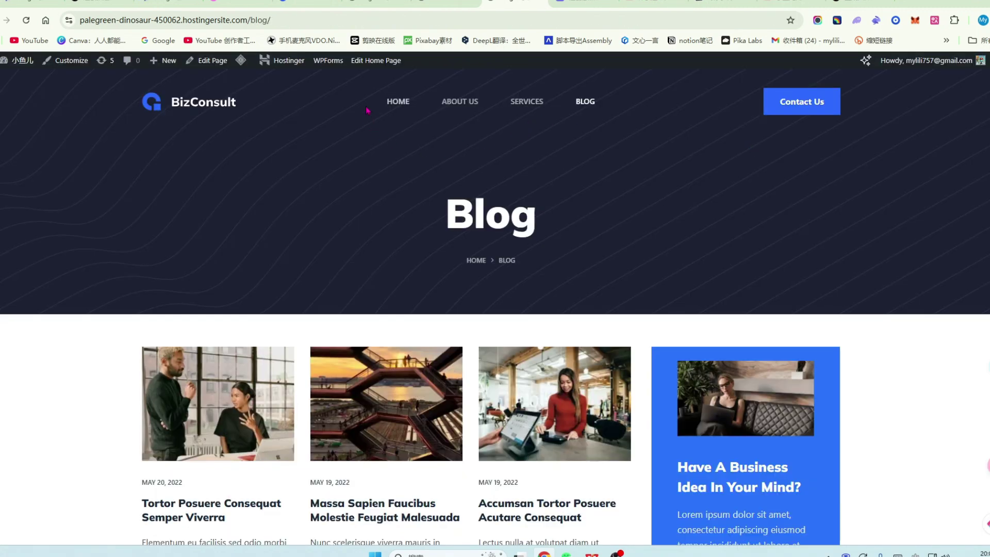
mouse_move(336, 61)
click(330, 91)
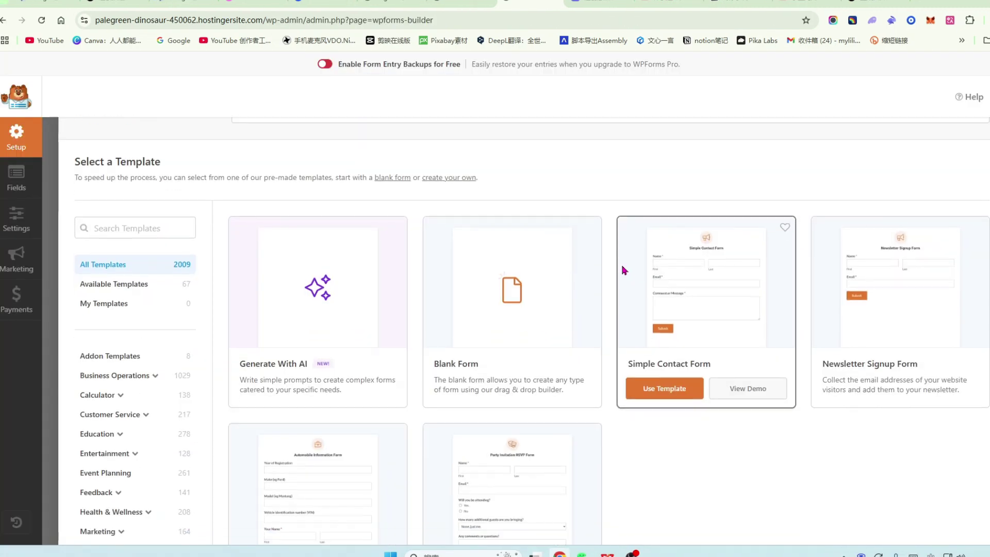
scroll(624, 271, down, 1)
scroll(624, 270, down, 3)
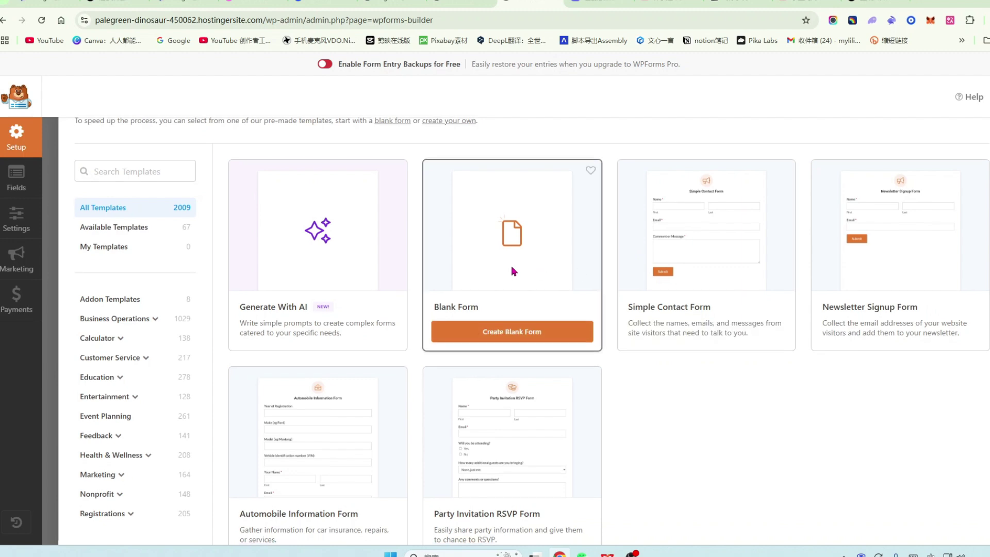
scroll(560, 276, down, 2)
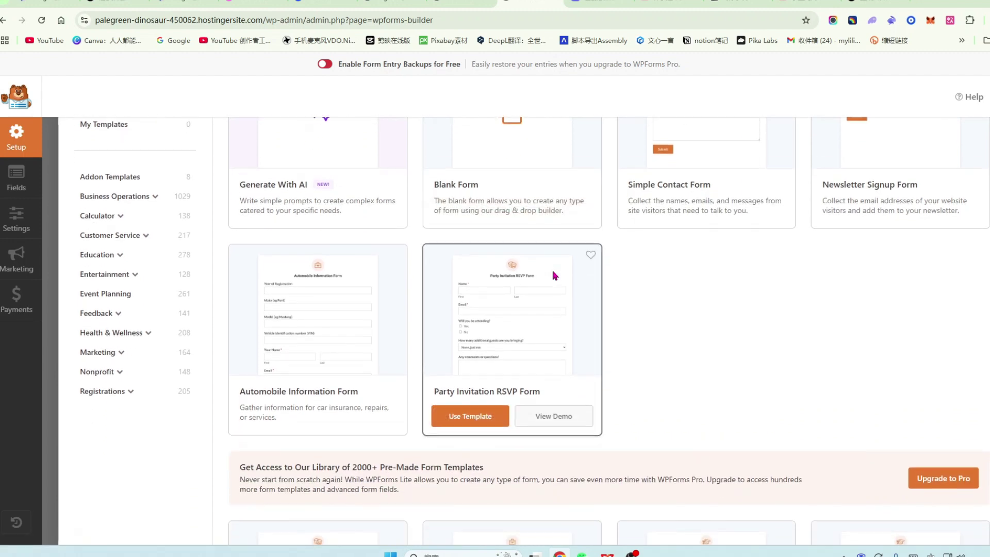
scroll(609, 272, up, 5)
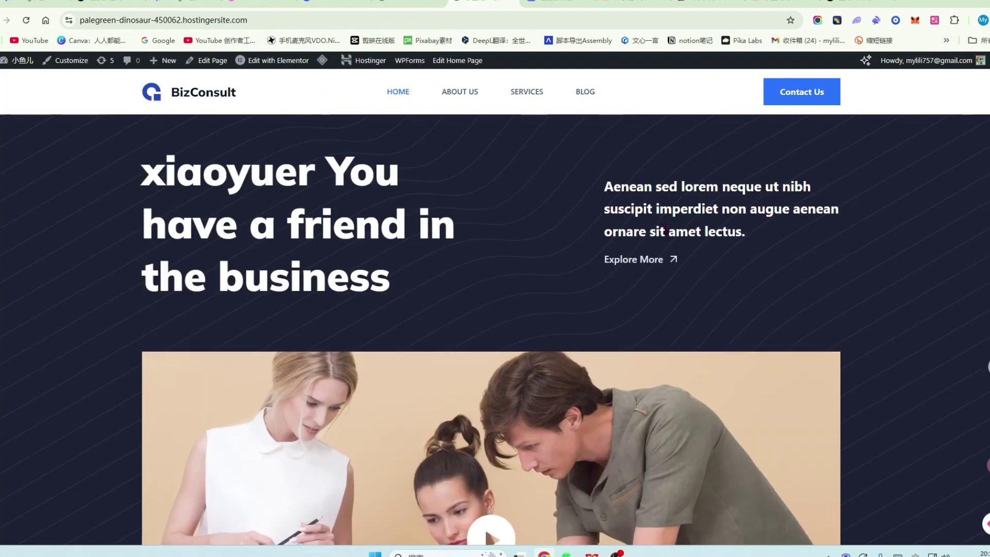
- Look over the live Home page's opening headline and the team photo with the video play button
scroll(666, 232, down, 1)
scroll(666, 234, down, 2)
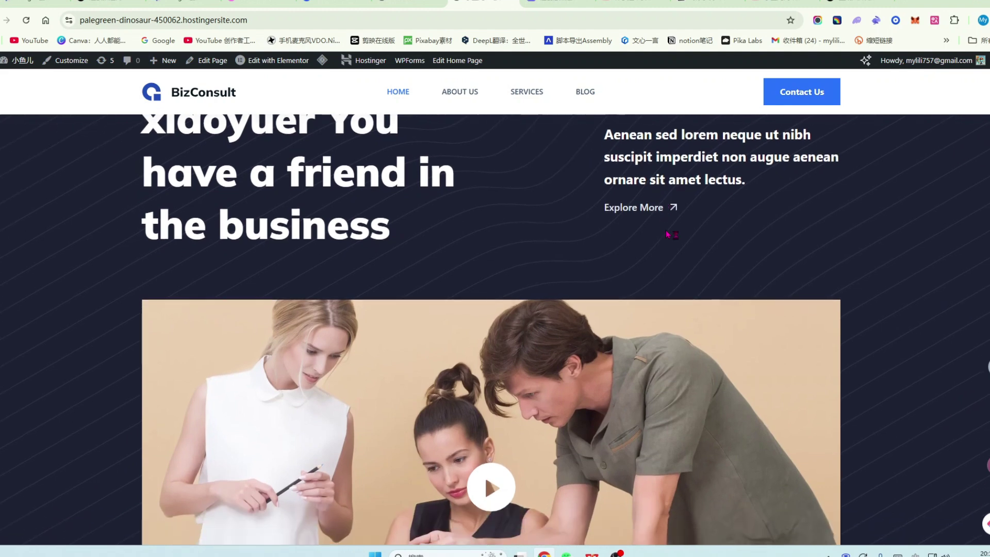
scroll(667, 235, down, 2)
scroll(759, 252, down, 1)
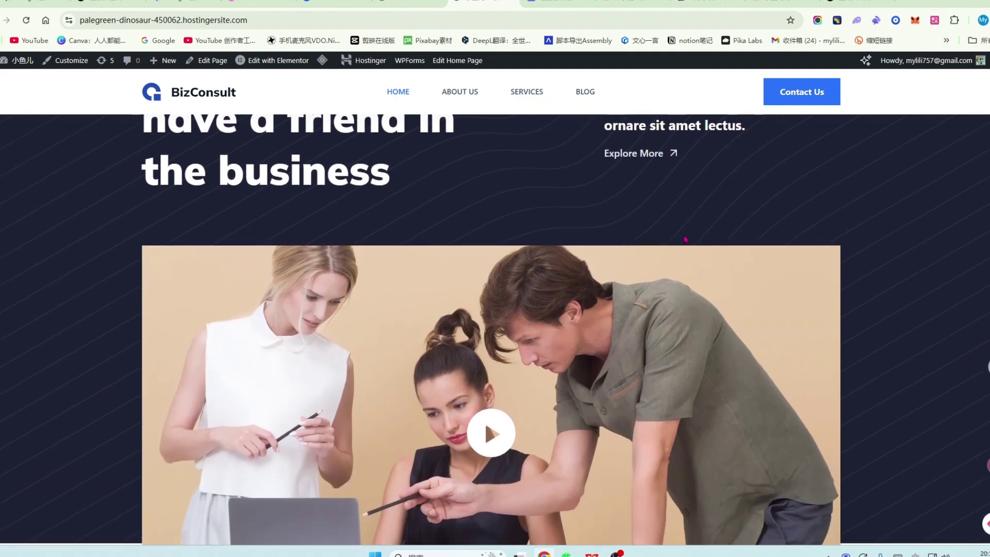
scroll(774, 258, down, 2)
scroll(774, 258, down, 4)
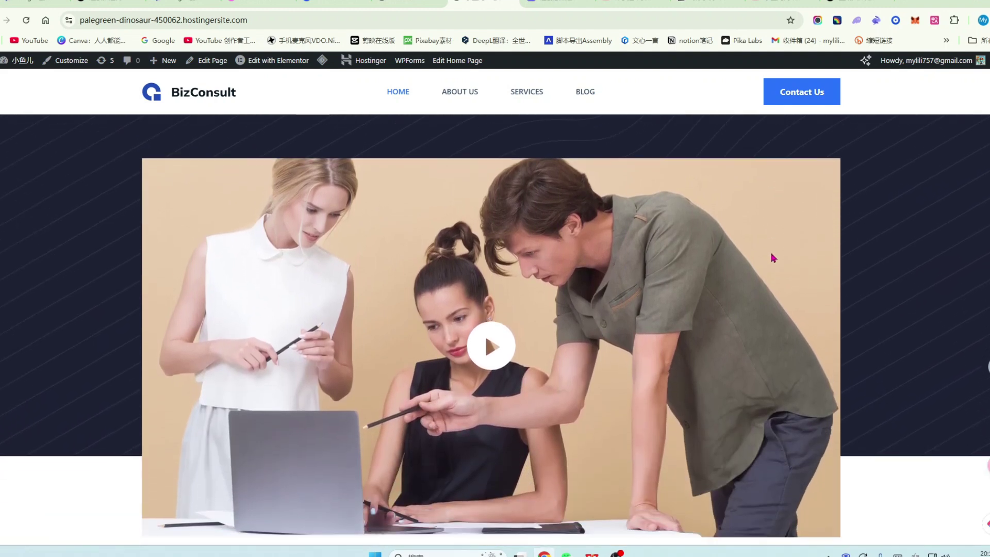
scroll(774, 258, down, 4)
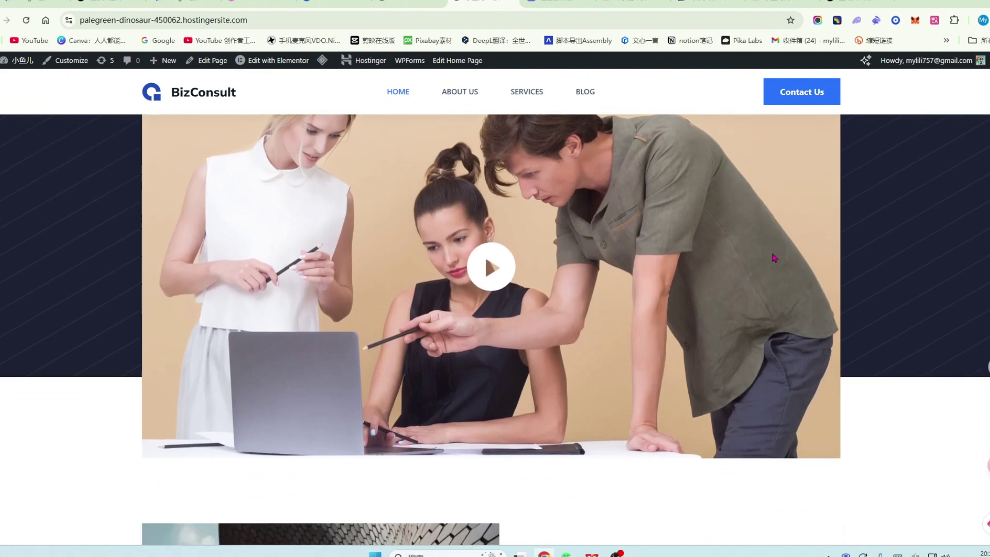
scroll(773, 257, down, 5)
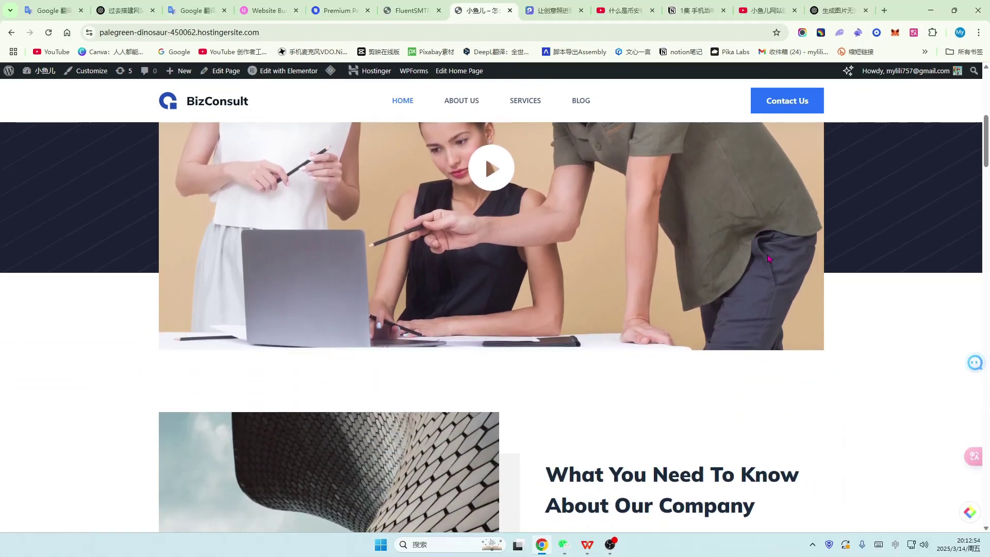
- Look over the Home page's What You Need To Know About Our Company section, down to the services section
scroll(769, 259, down, 4)
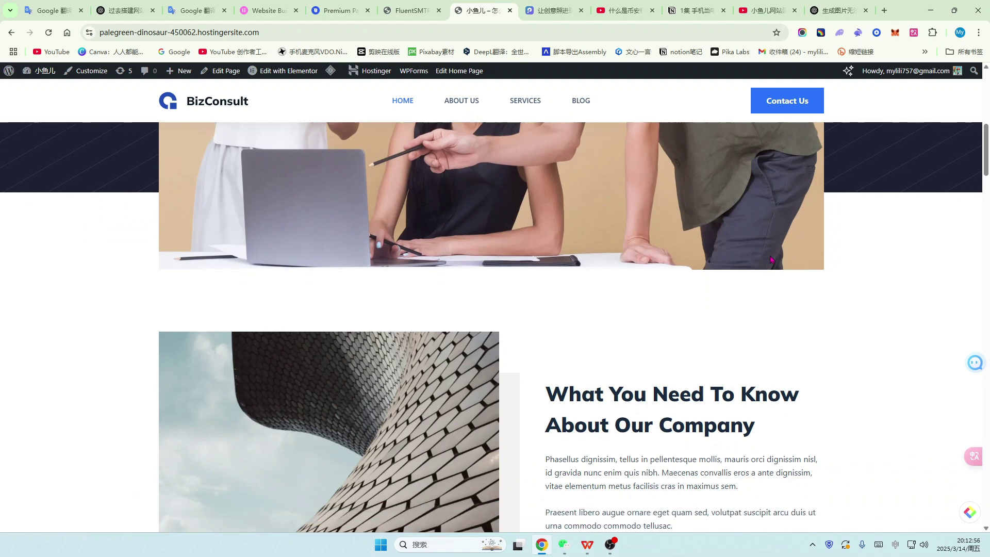
scroll(771, 258, down, 1)
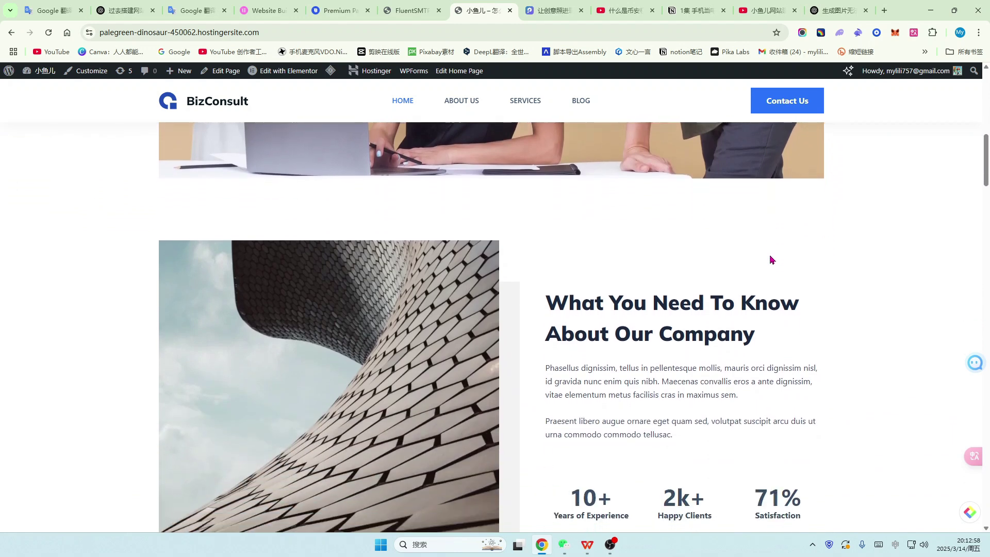
scroll(770, 256, down, 2)
scroll(771, 258, down, 1)
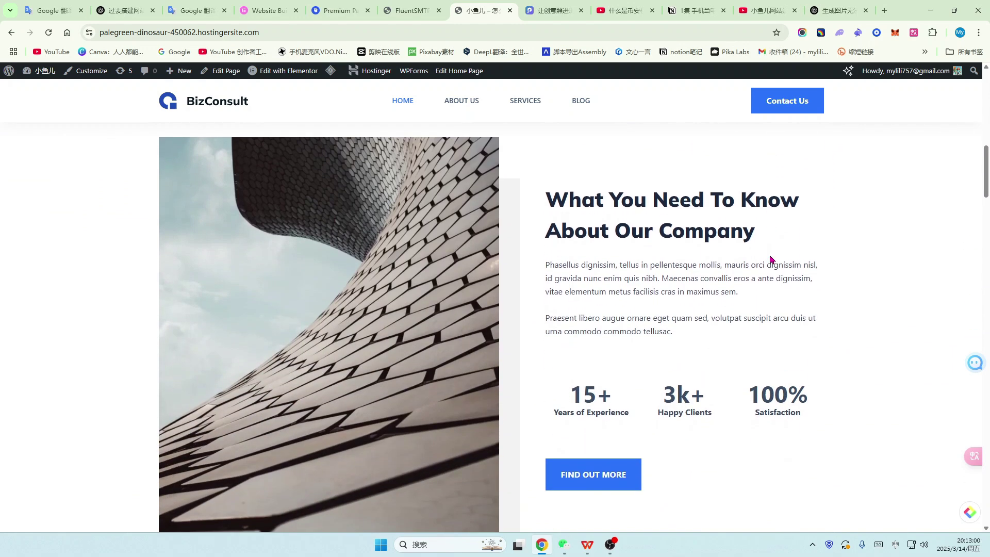
scroll(771, 258, down, 3)
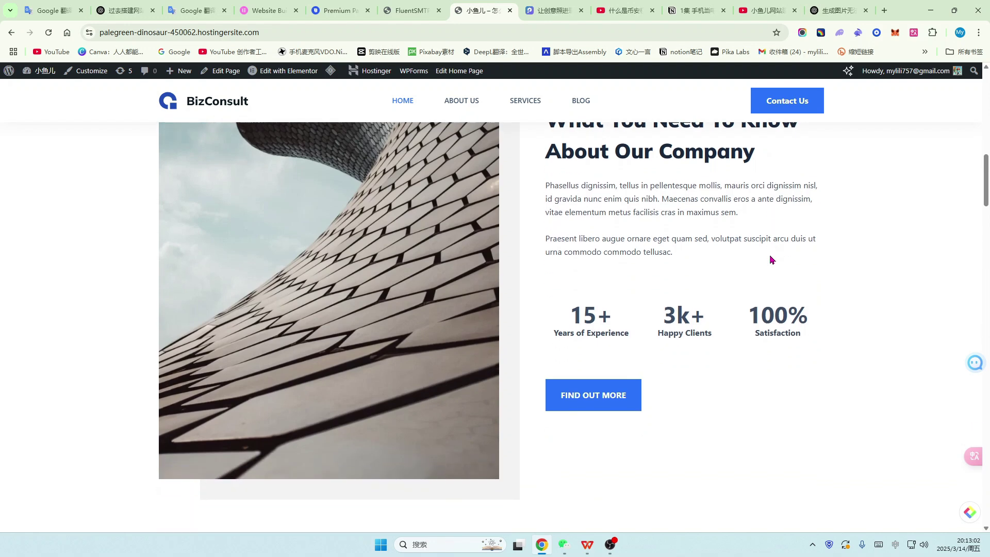
scroll(891, 257, down, 6)
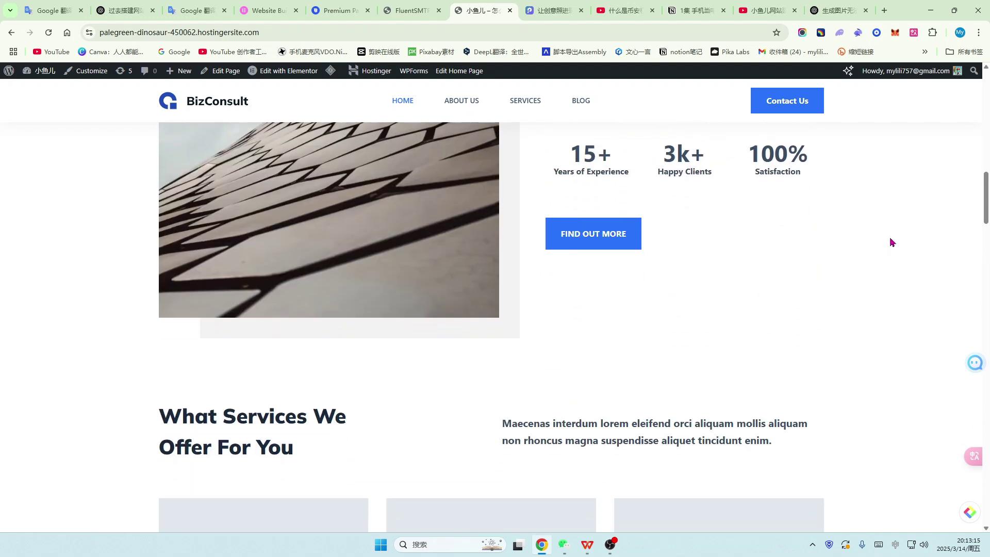
scroll(892, 243, down, 2)
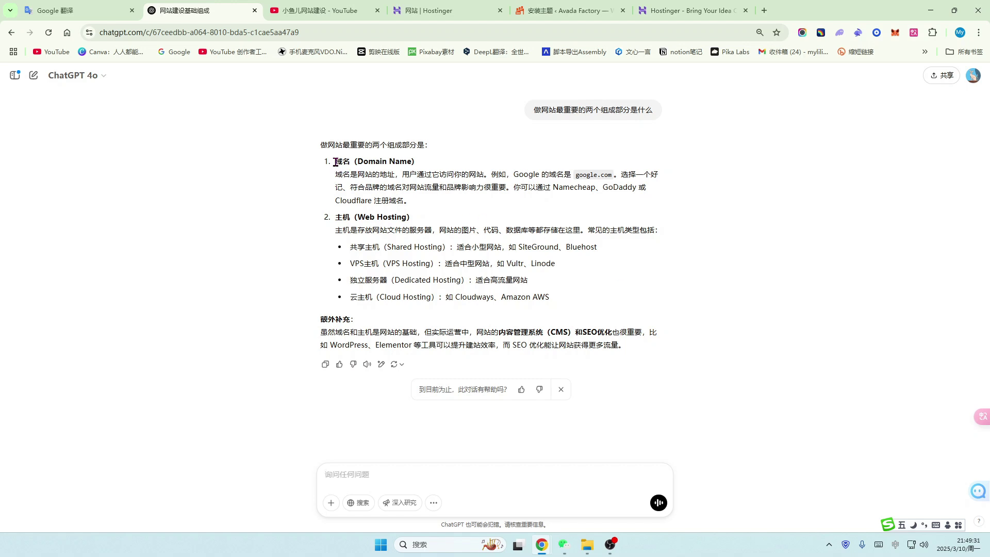
- Switch to the ChatGPT answer and highlight its definitions of the domain name and web hosting
drag(335, 175, 397, 175)
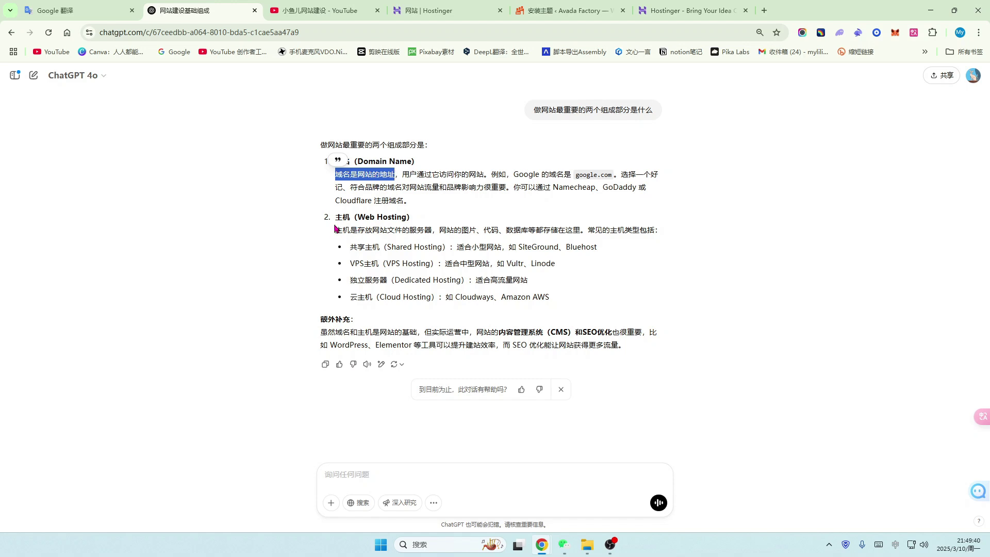
drag(335, 230, 431, 234)
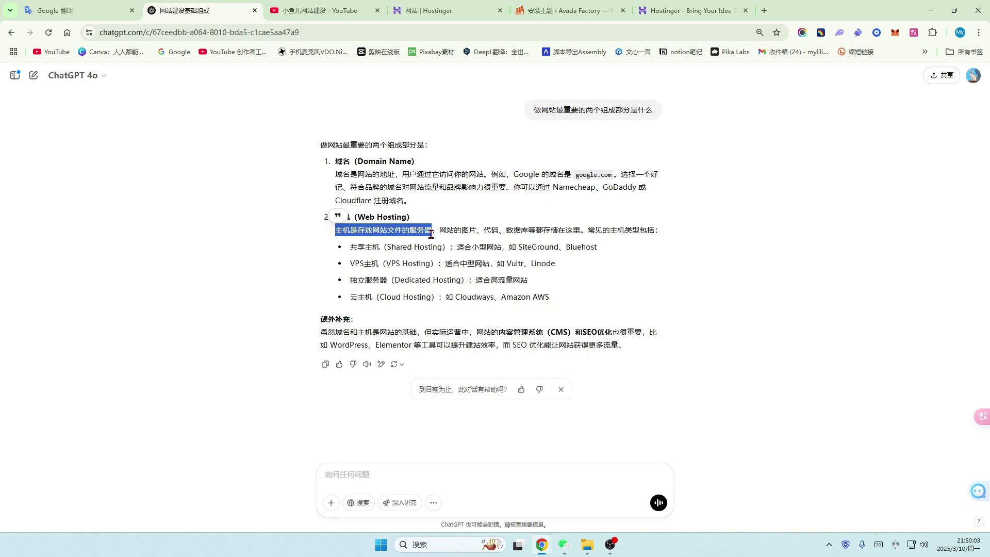
- Open apple.com/tw/apple-pay/ in a new tab and highlight the domain part of its web address
click(765, 11)
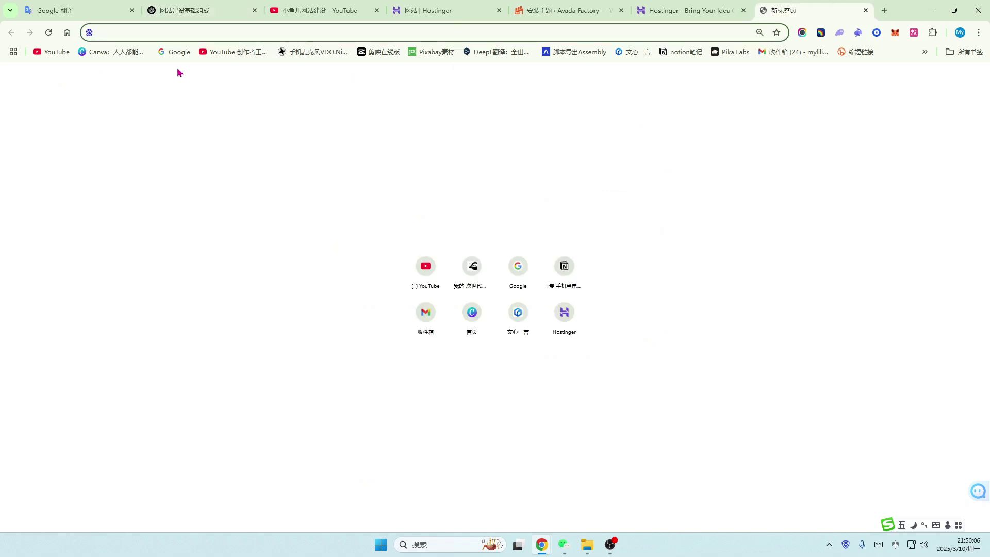
text(apple.com/tw/apple-pay/)
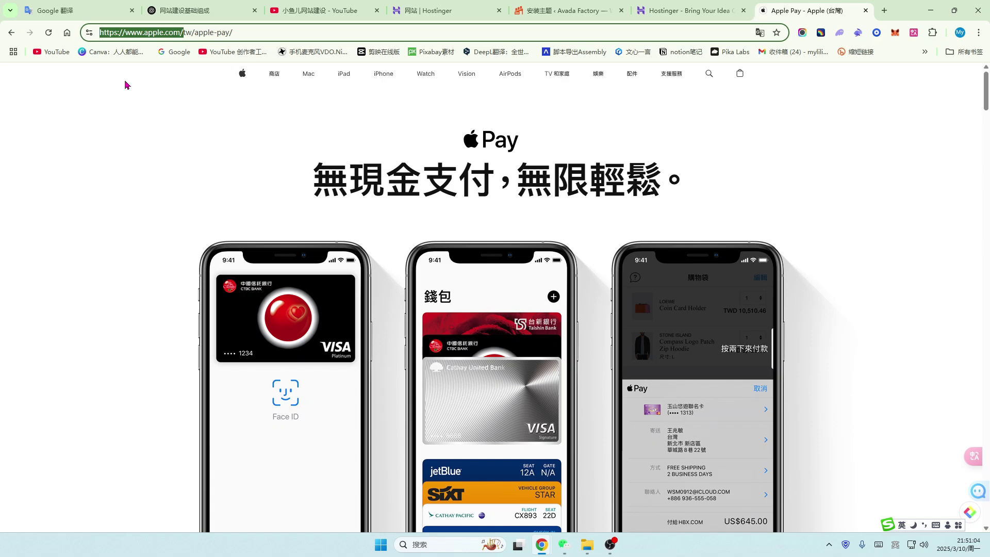
scroll(422, 178, down, 3)
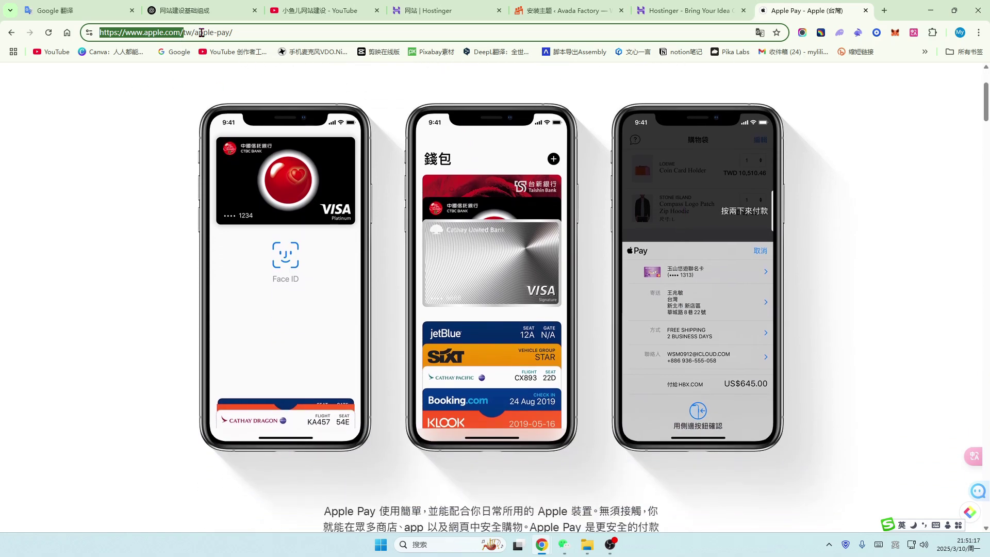
click(251, 32)
drag(147, 32, 181, 32)
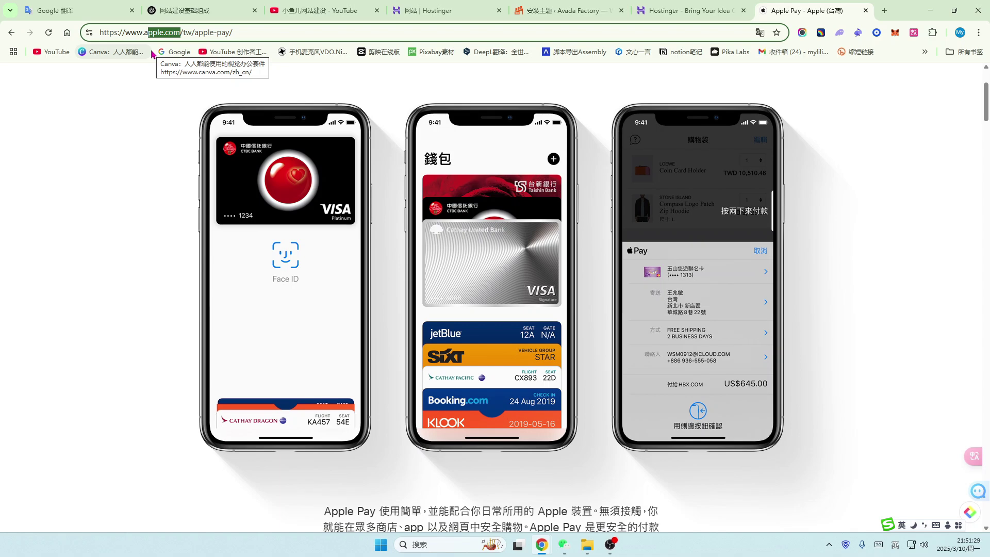
- Switch to the YouTube channel's videos page and highlight its domain, followed by its full web address
click(330, 11)
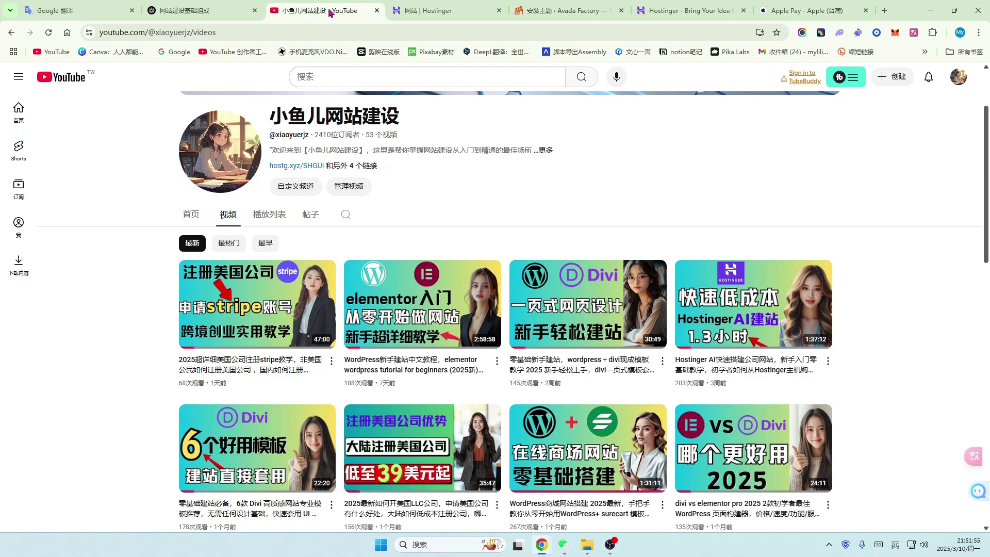
click(133, 33)
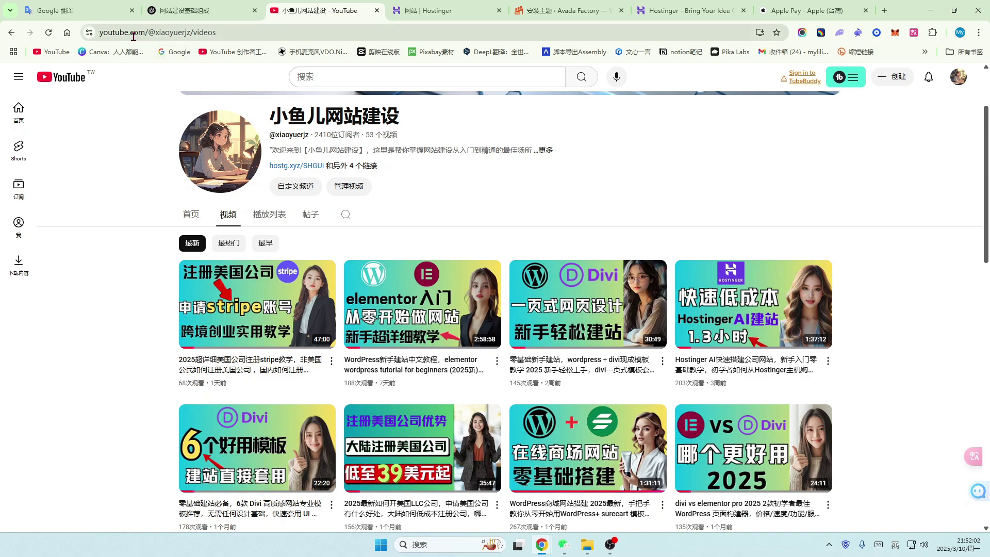
drag(146, 32, 100, 32)
click(269, 33)
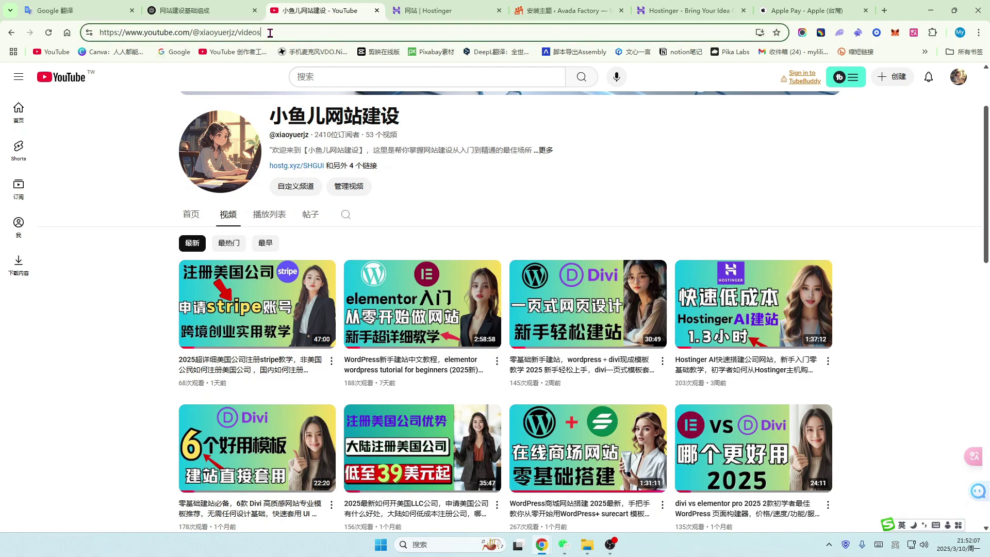
shift+click(98, 34)
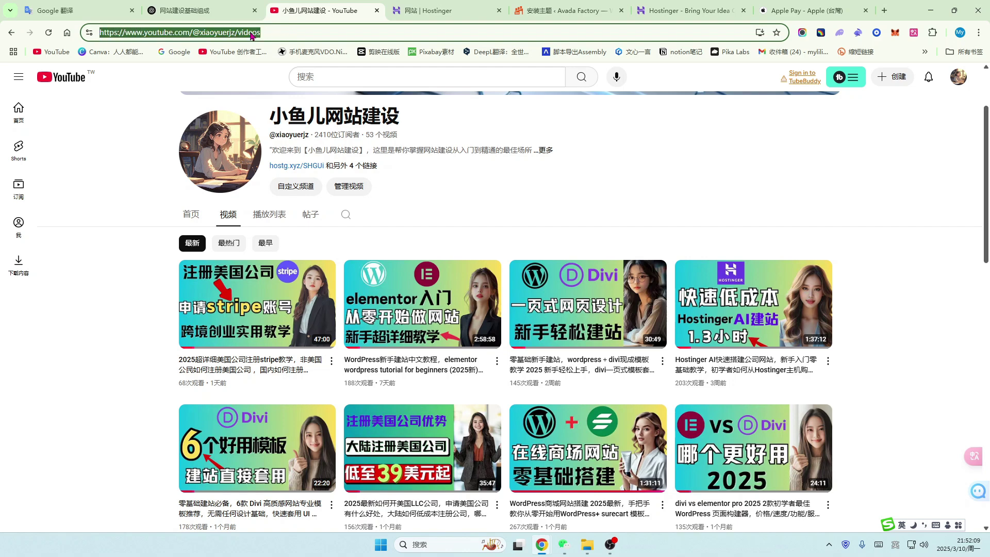
click(281, 30)
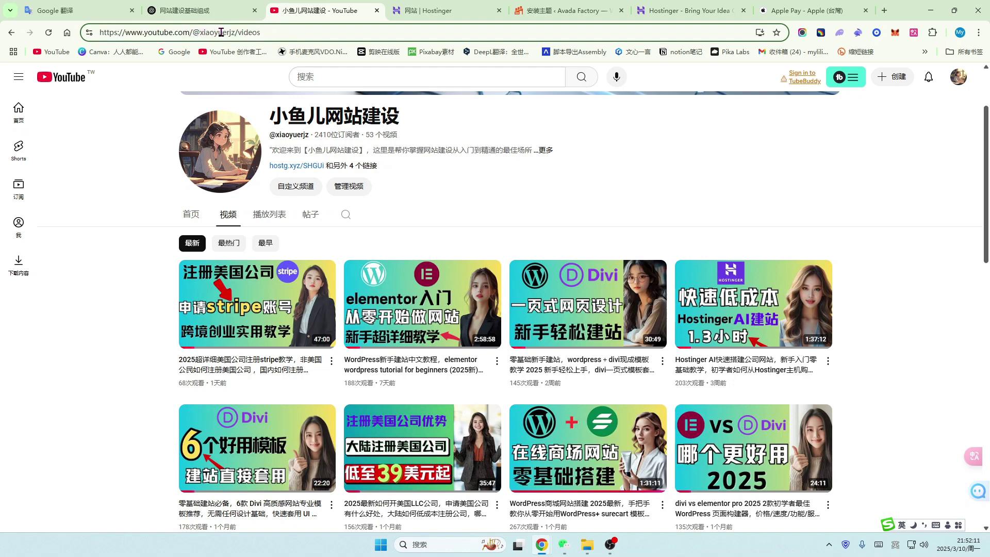
drag(260, 32, 96, 34)
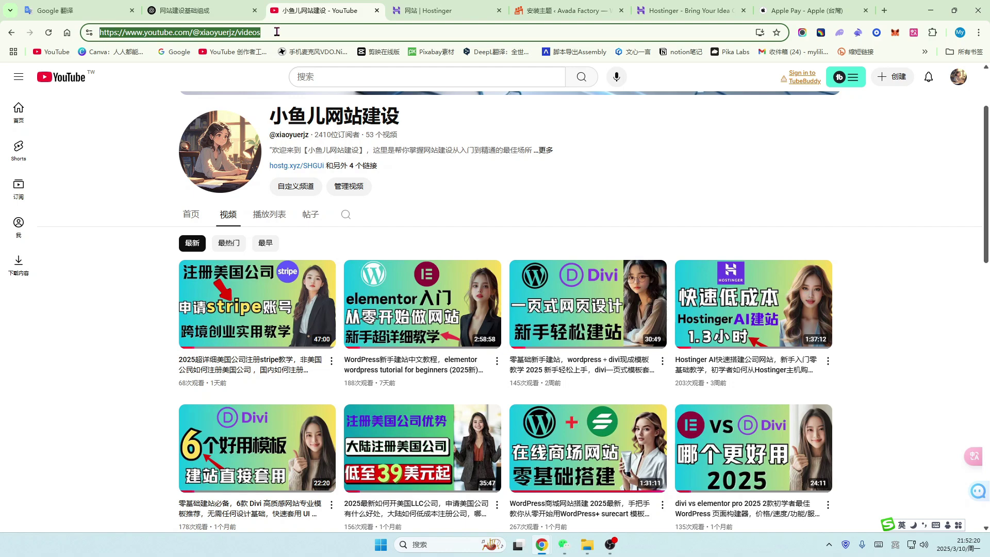
- Switch to the Apple Pay page and look through it from the phone previews down to the in-store payment section (店內付款,最容易)
click(804, 10)
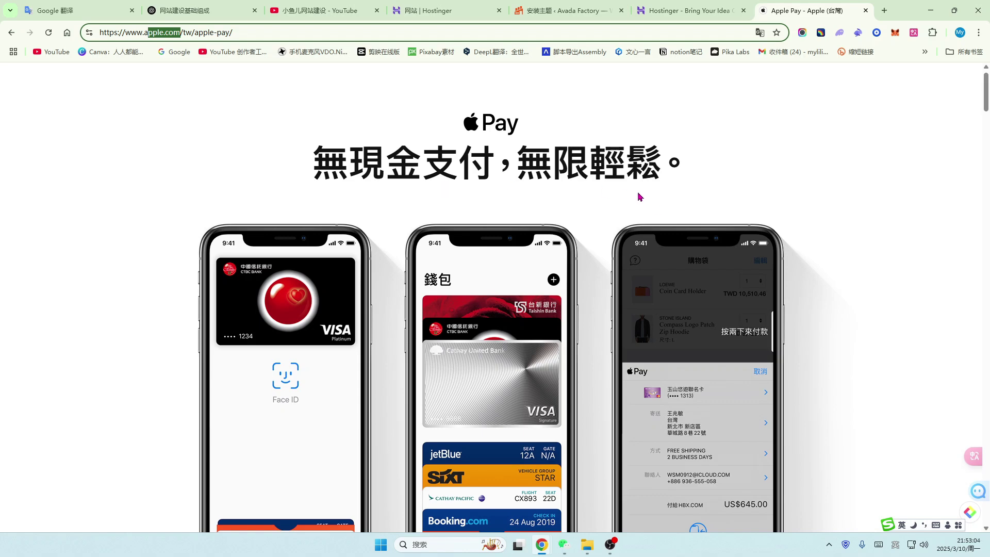
scroll(684, 269, down, 1)
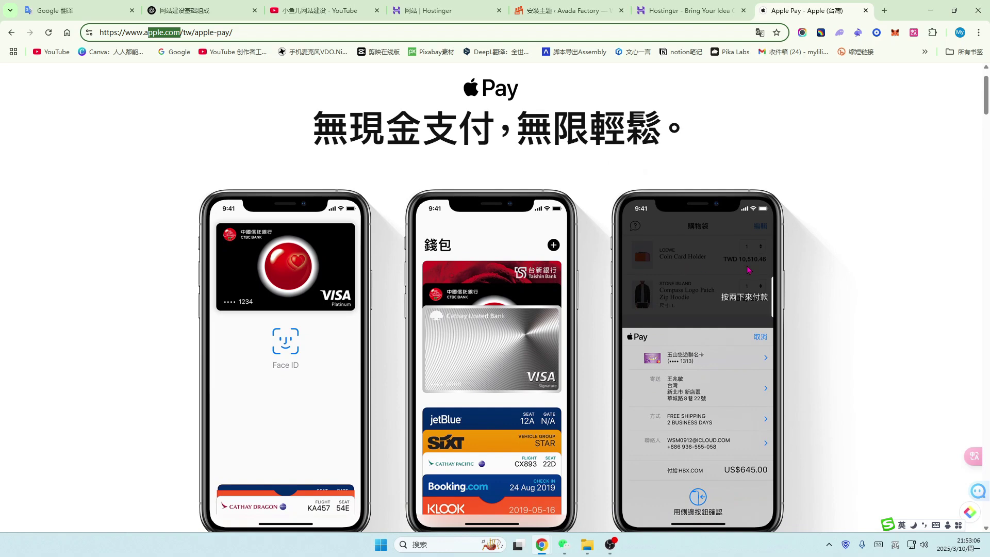
scroll(748, 273, down, 1)
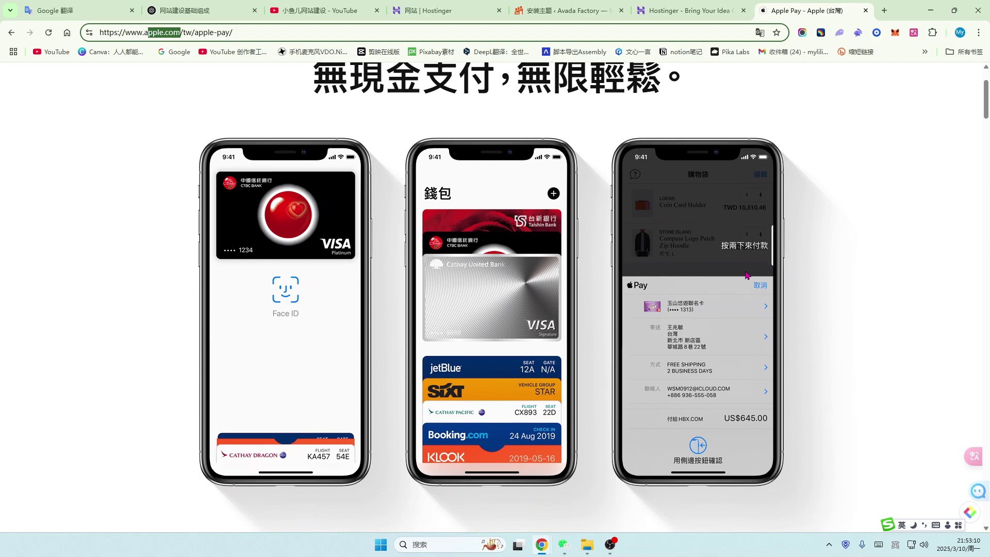
scroll(747, 275, down, 1)
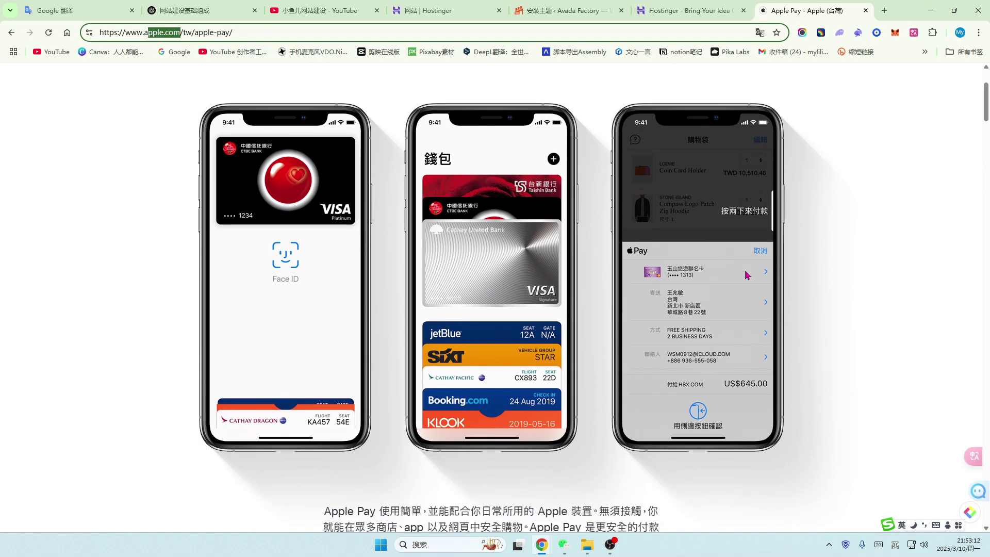
scroll(747, 275, up, 2)
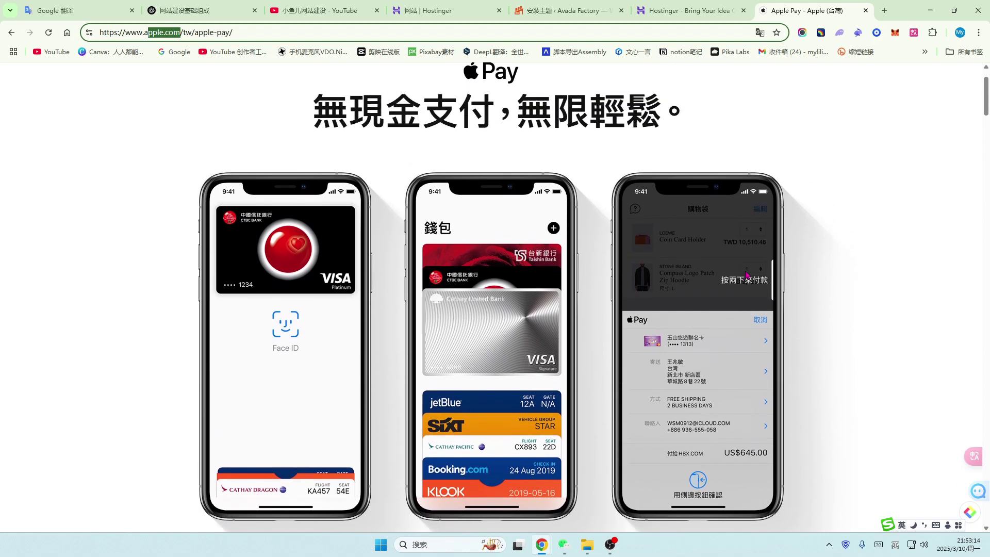
scroll(746, 275, down, 3)
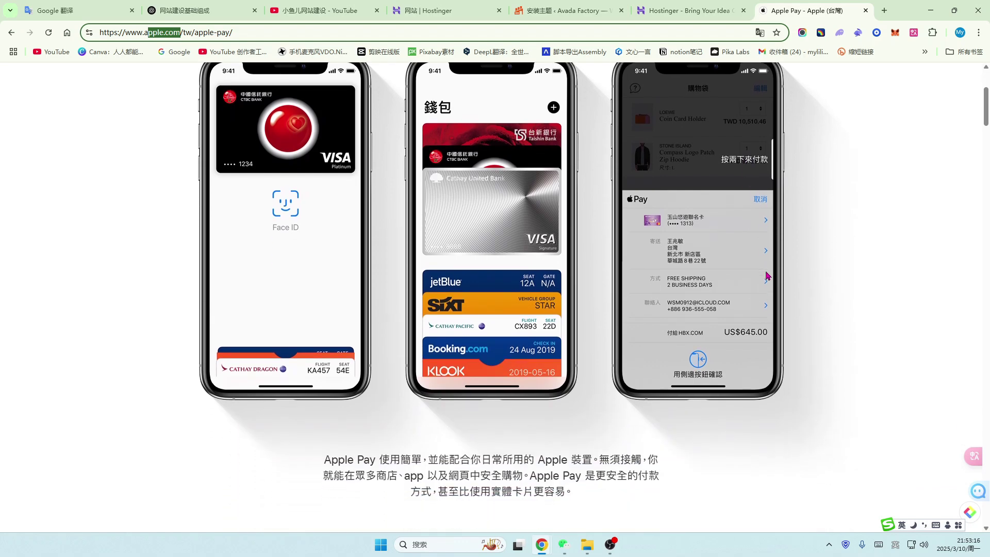
scroll(767, 275, down, 3)
scroll(767, 275, up, 2)
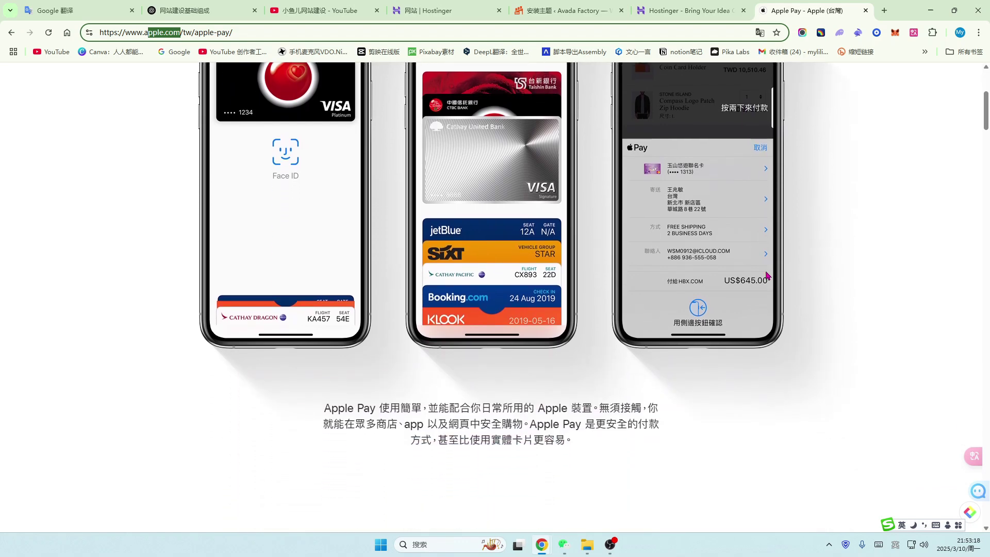
scroll(768, 276, down, 1)
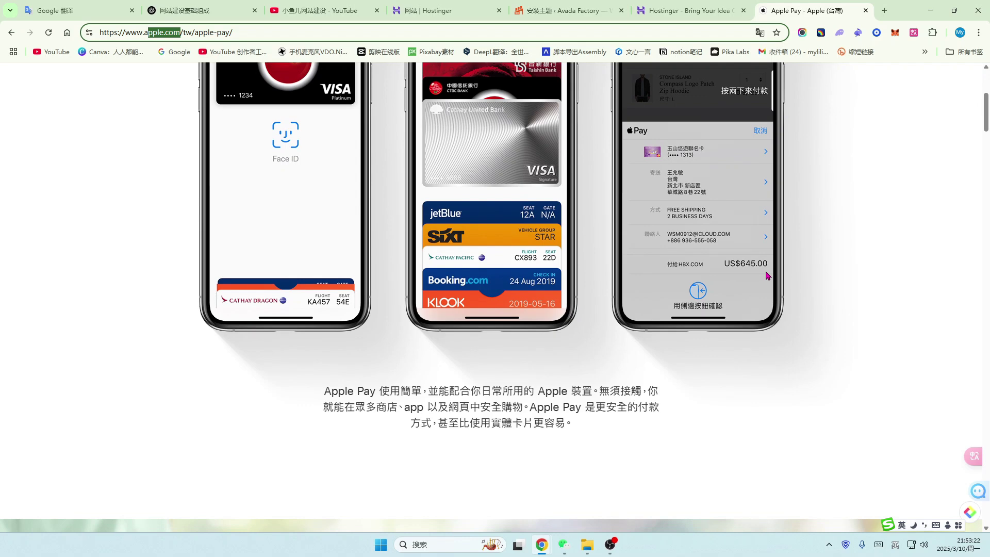
scroll(766, 276, down, 3)
scroll(788, 279, up, 1)
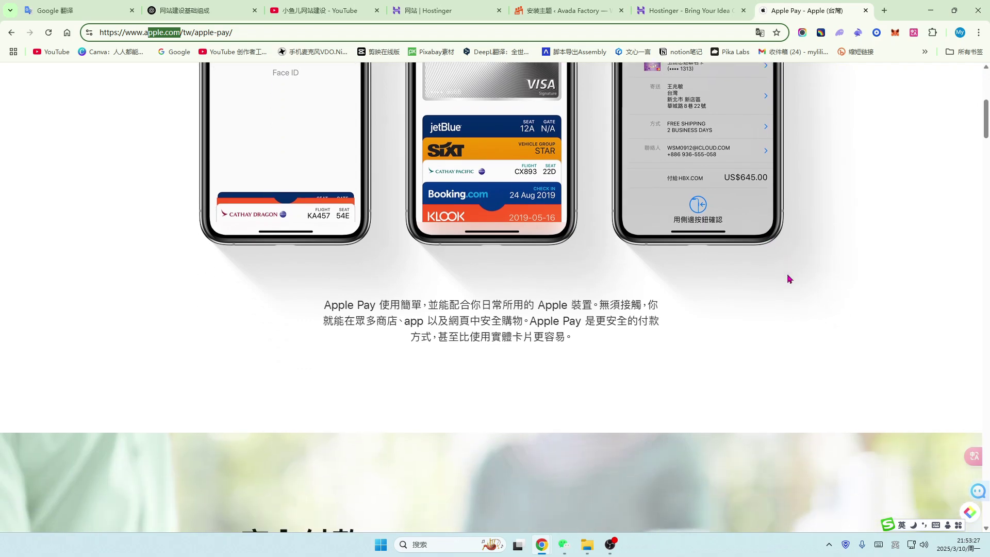
scroll(788, 279, down, 1)
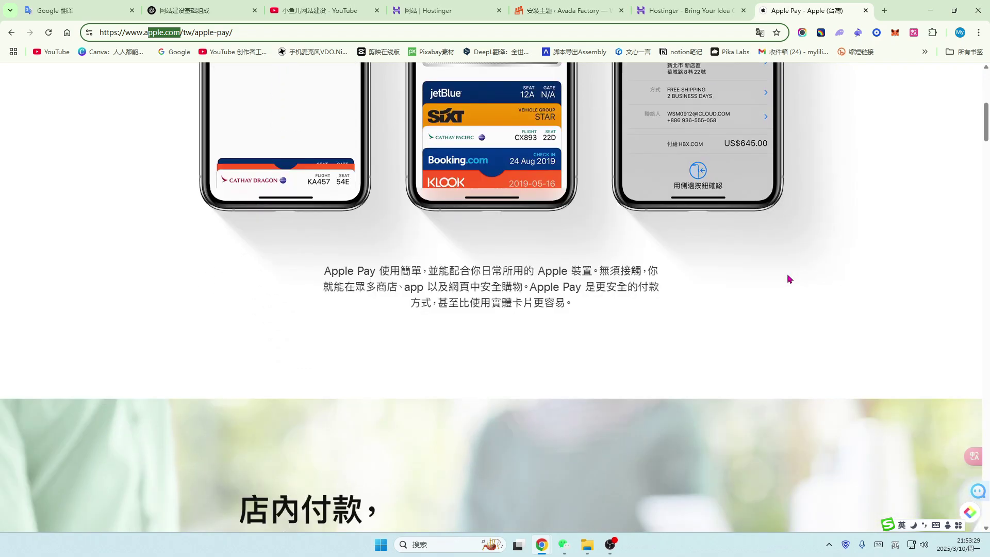
scroll(788, 279, down, 2)
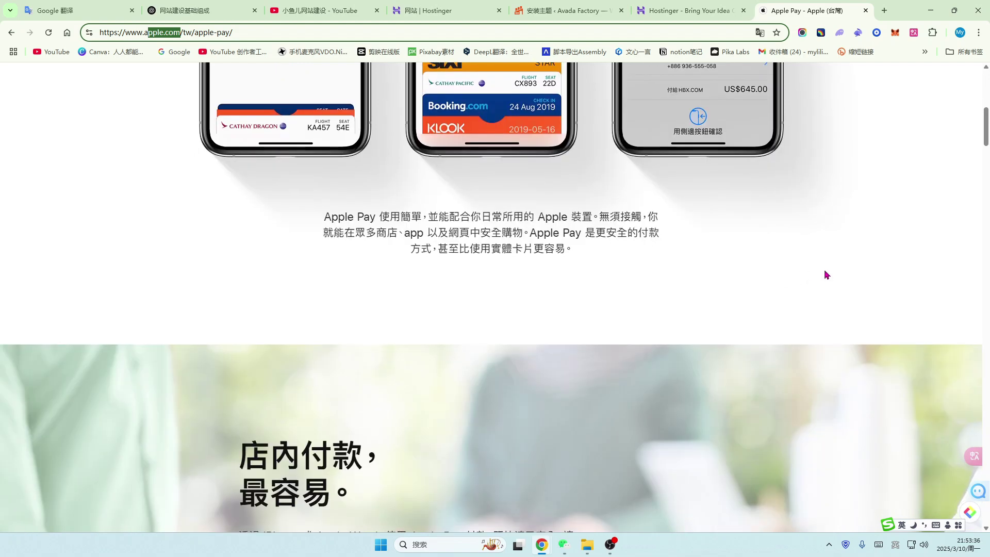
scroll(824, 274, down, 1)
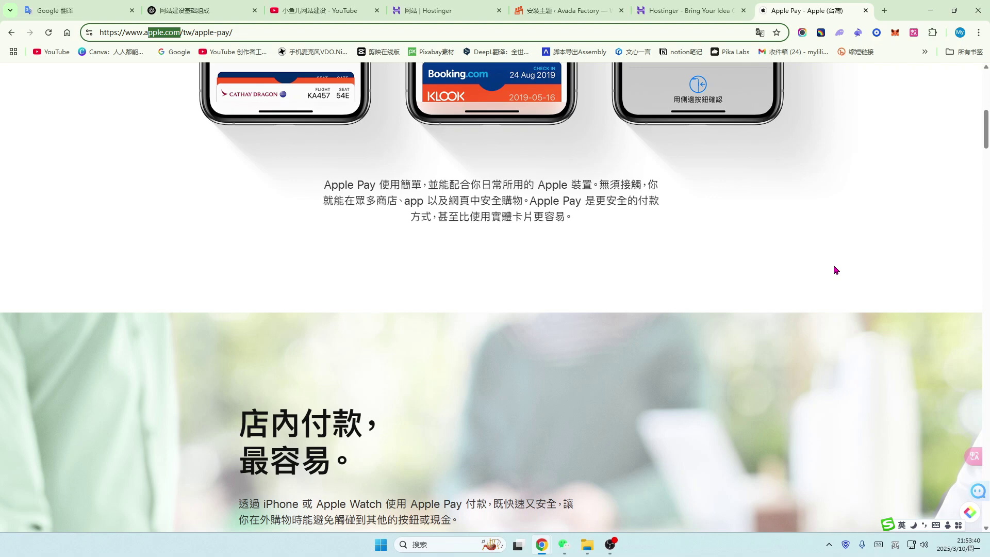
scroll(836, 270, down, 1)
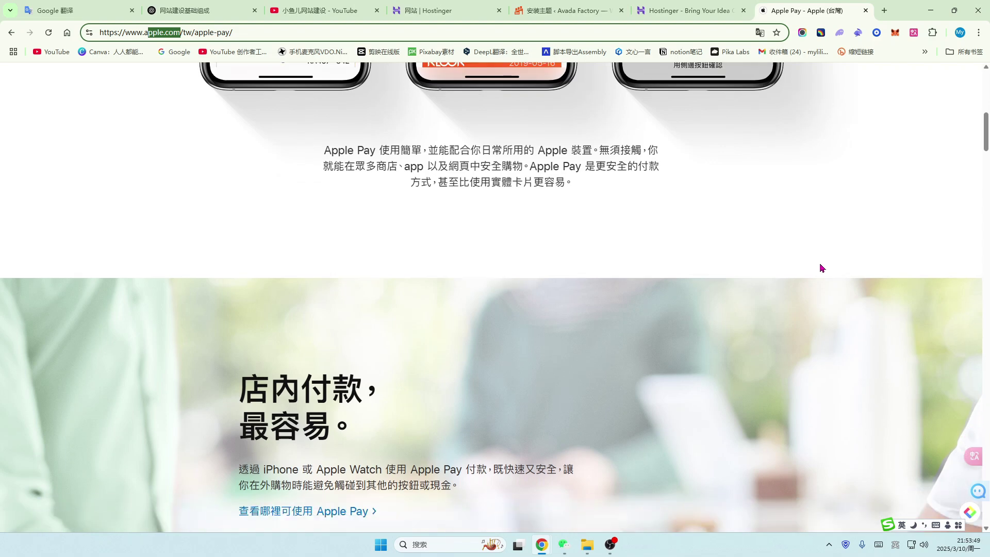
scroll(846, 273, down, 2)
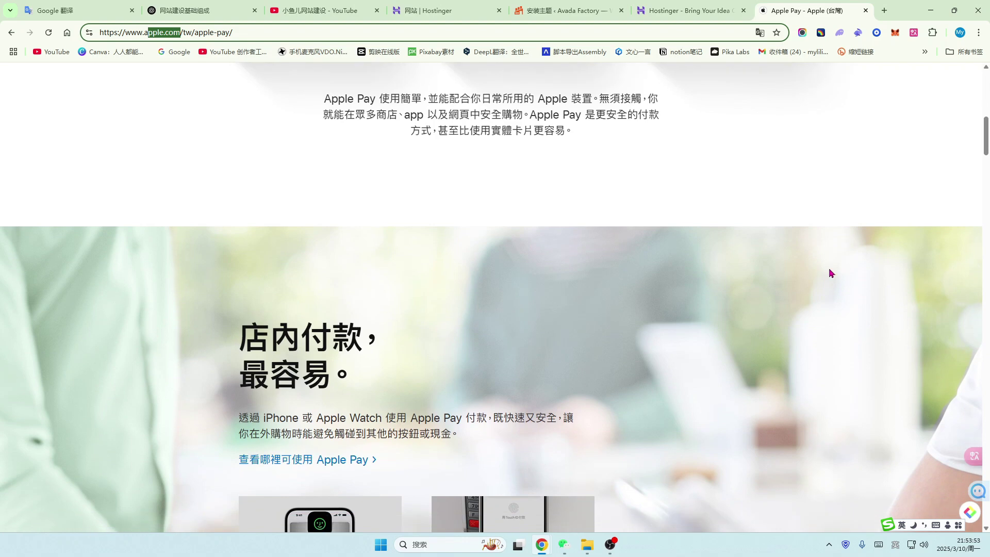
scroll(846, 270, down, 1)
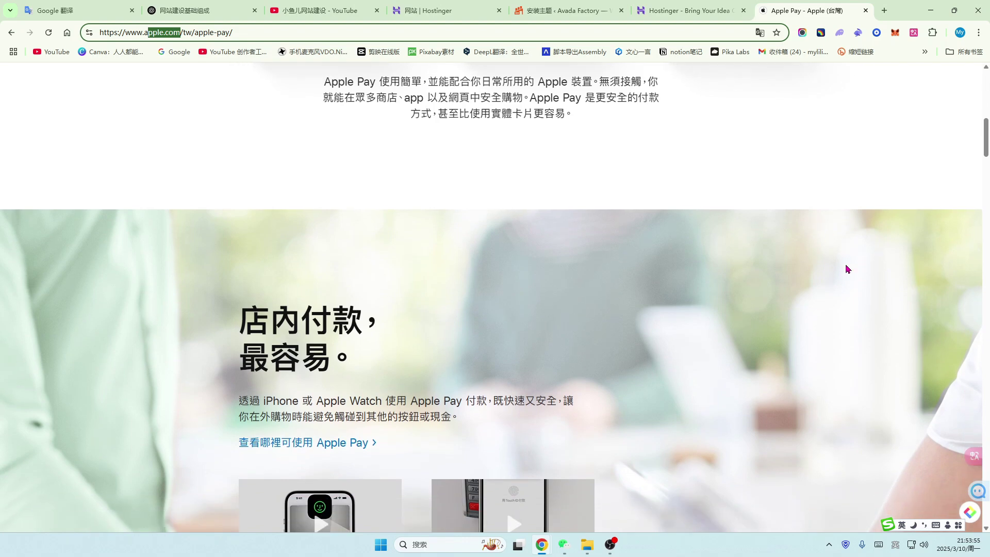
scroll(846, 269, down, 1)
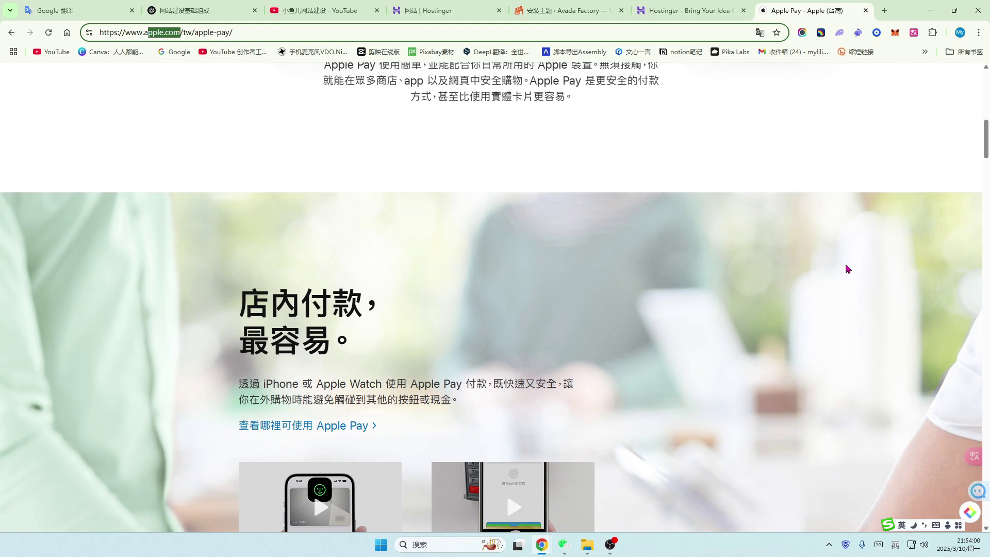
scroll(851, 273, down, 1)
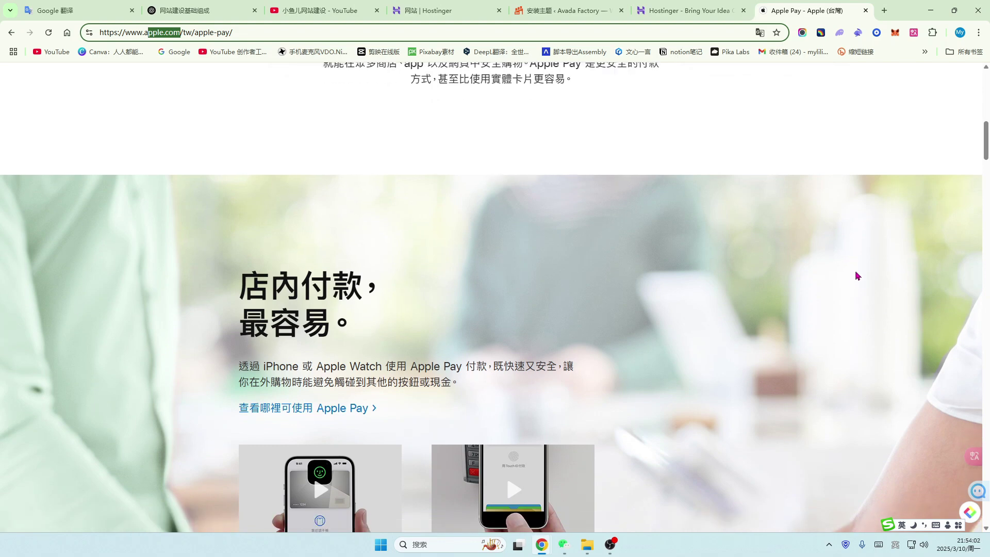
scroll(855, 276, down, 2)
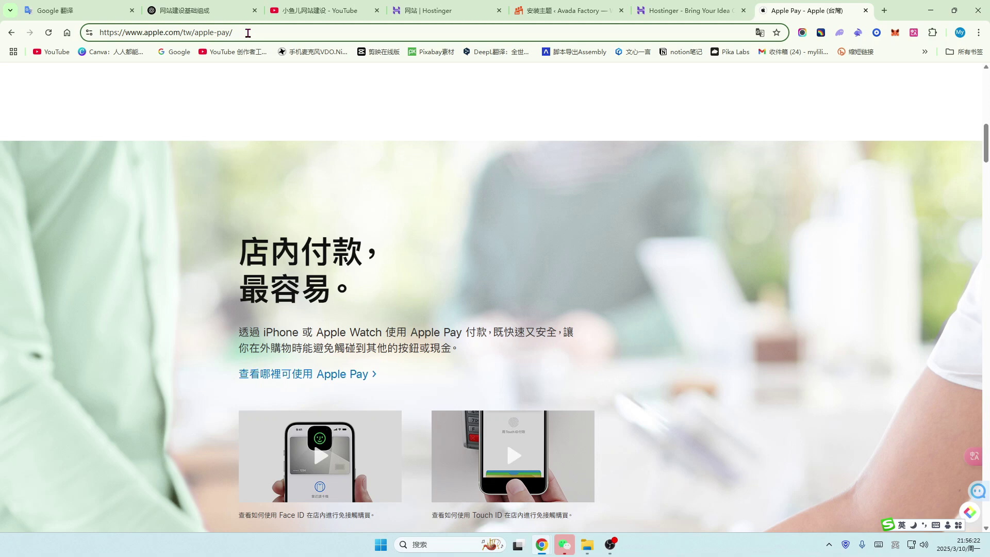
- Switch to the ChatGPT answer and highlight the 域名 (Domain Name) heading, followed by the 主机 (Web Hosting) heading
click(199, 11)
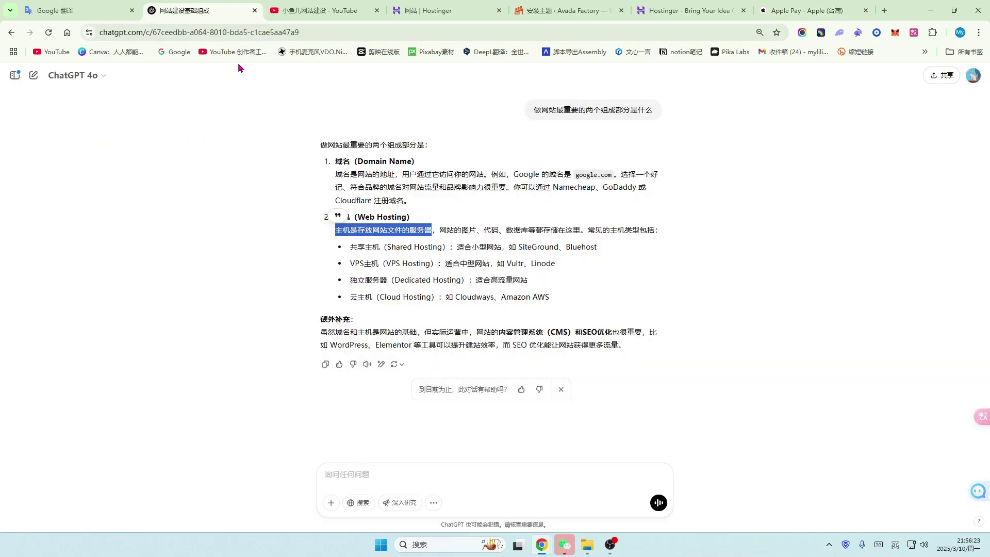
drag(335, 161, 352, 162)
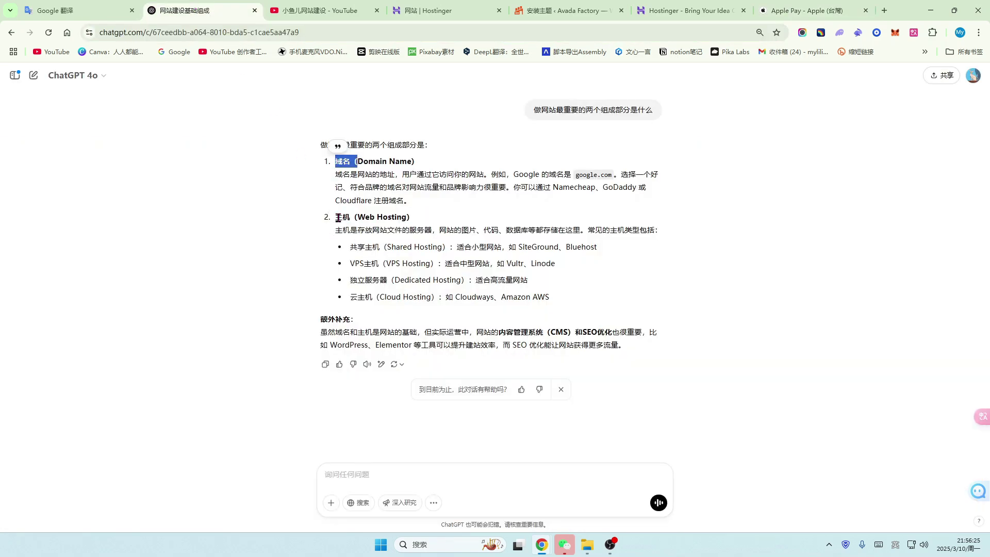
drag(336, 216, 352, 219)
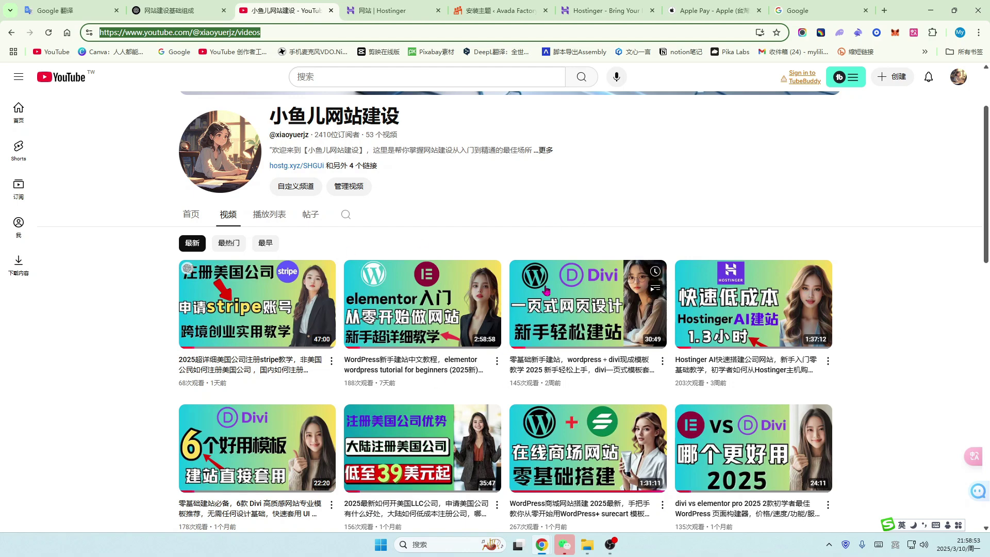
- Look over the hostinger.com home page and the website list in the Hostinger control panel
mouse_move(646, 266)
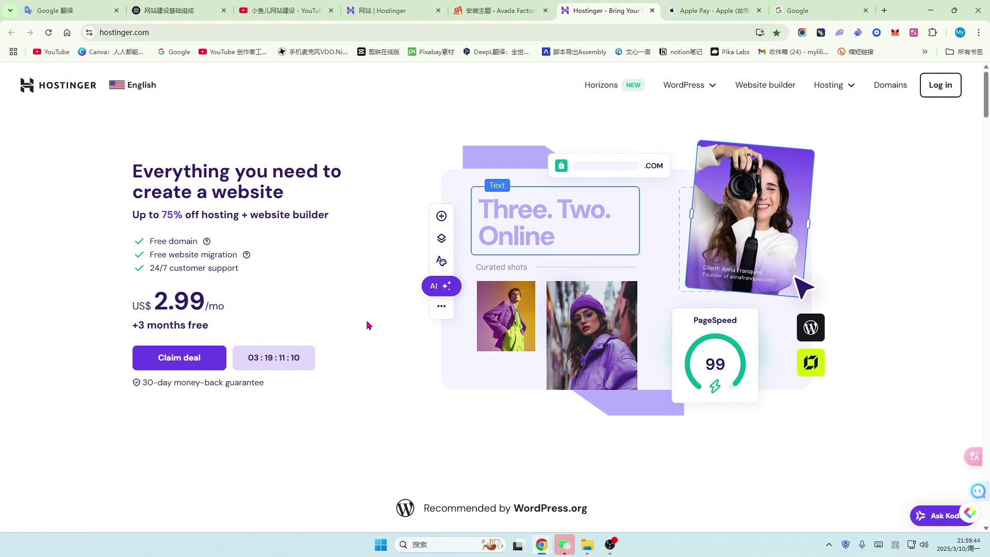
scroll(366, 330, down, 2)
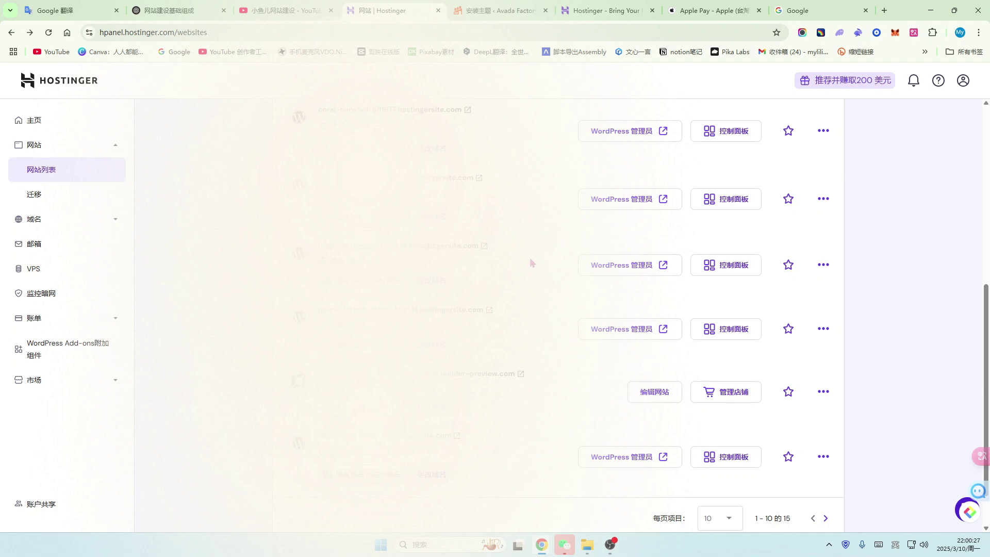
scroll(522, 267, down, 1)
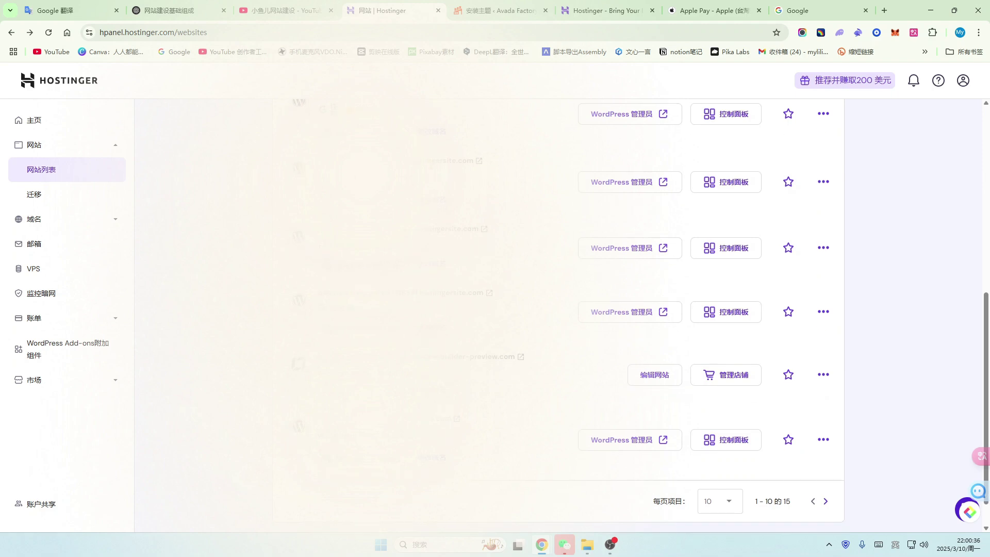
- Return to the hostinger.com home page and translate it from English into Simplified Chinese with the translation extension
click(611, 10)
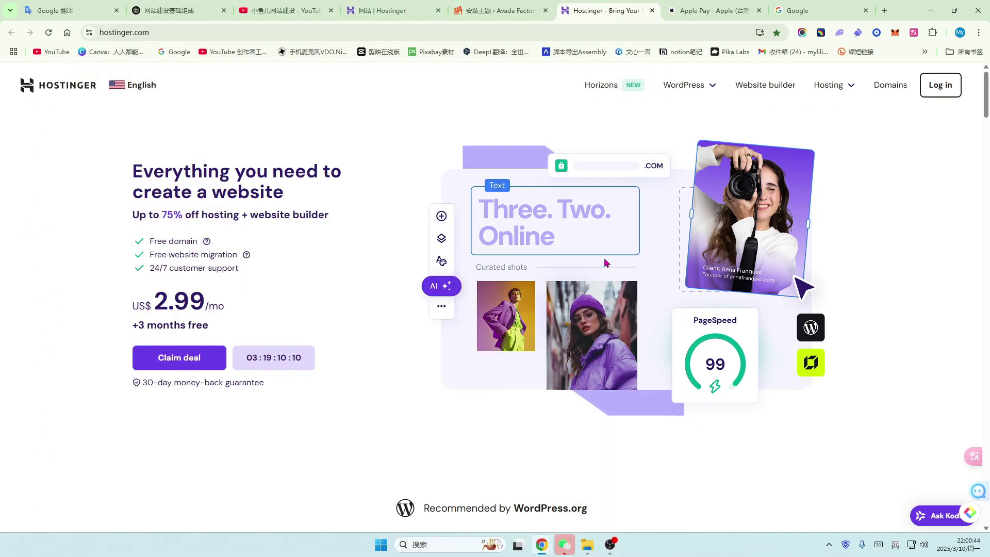
scroll(308, 259, down, 1)
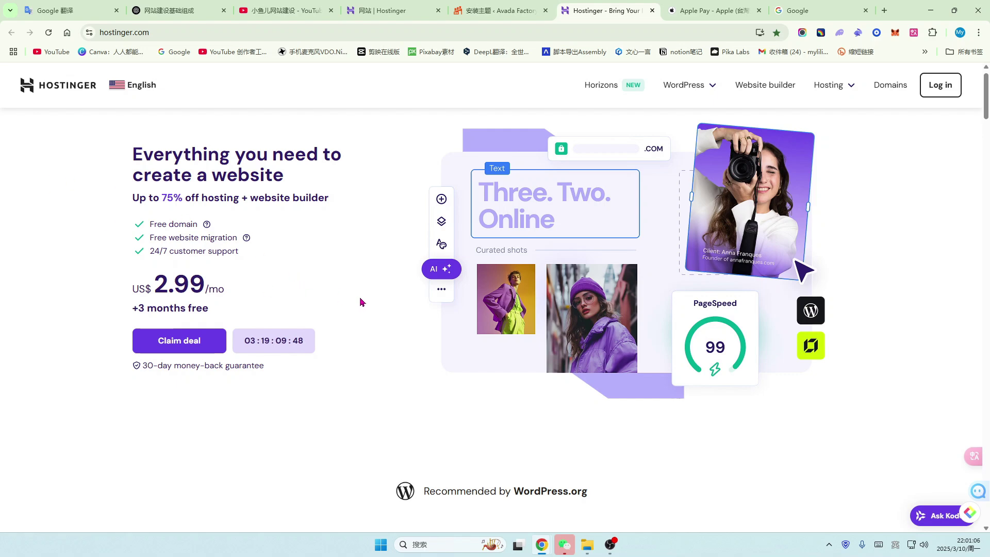
scroll(237, 247, up, 1)
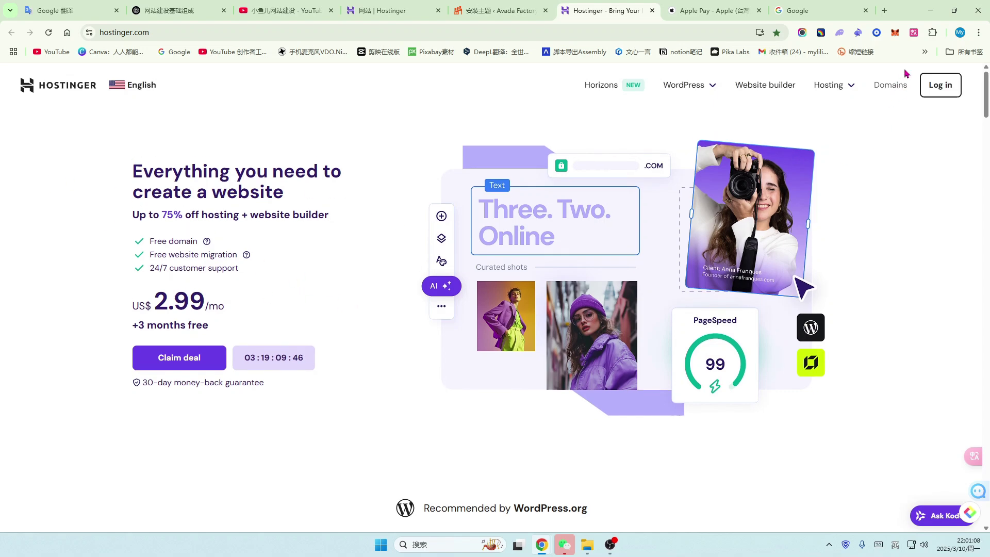
click(913, 34)
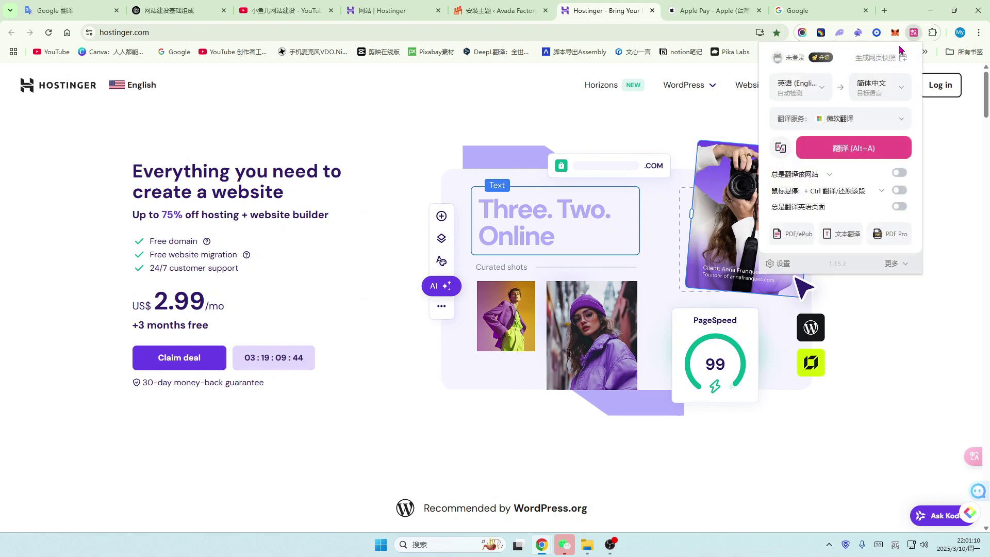
click(871, 155)
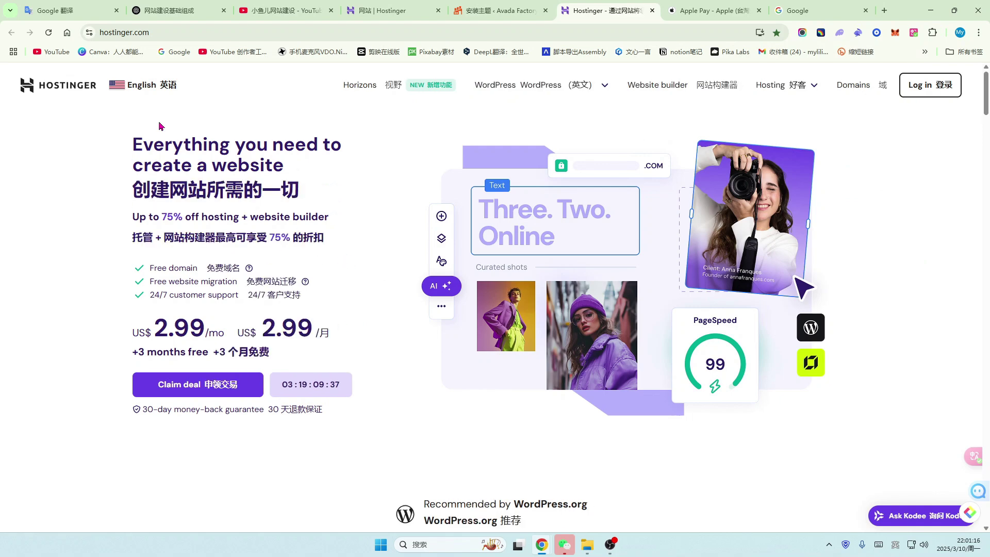
- Set the Hostinger site's country and language to 中国 中文
click(168, 89)
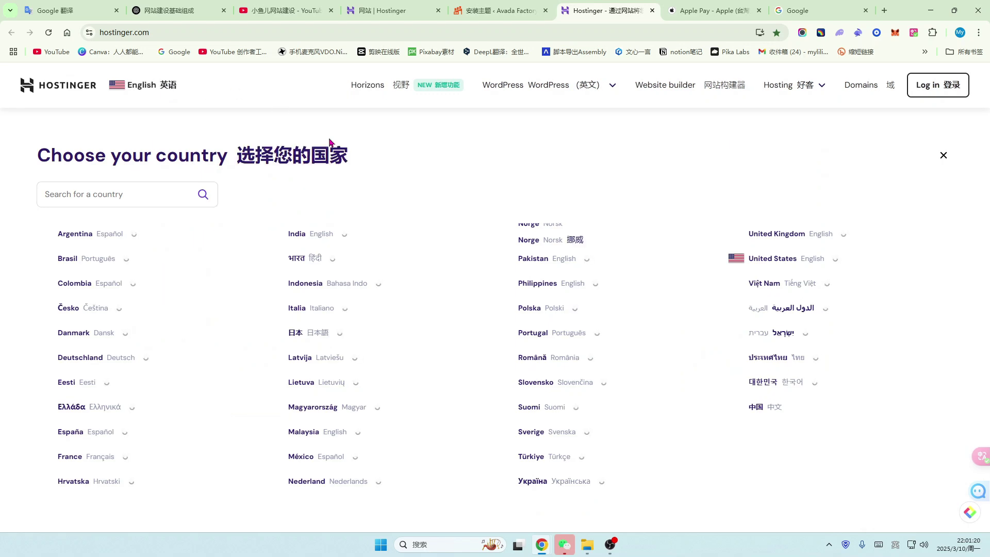
click(754, 408)
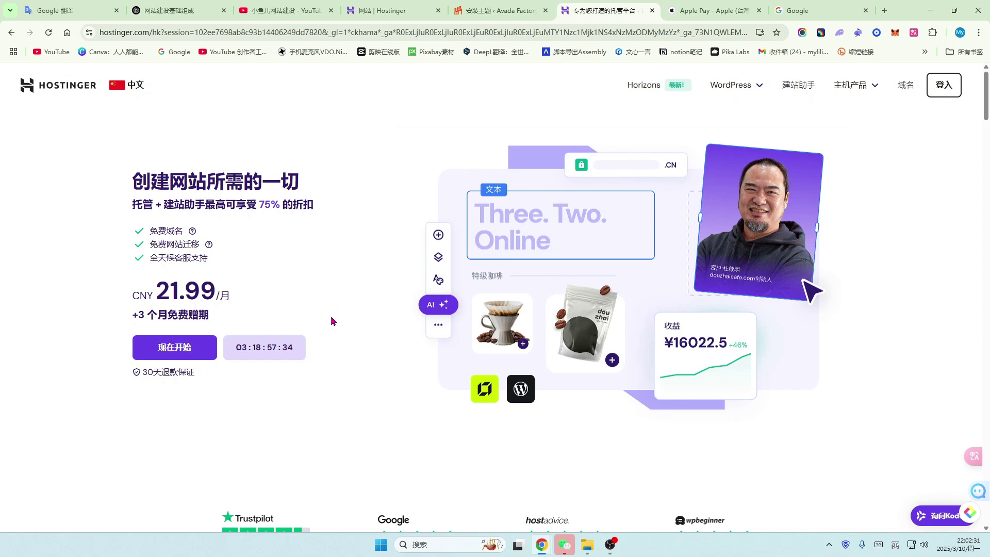
- Look over the Chinese Hostinger home page's hosting offer and review ratings, and open the Kodee chat assistant
scroll(335, 327, down, 1)
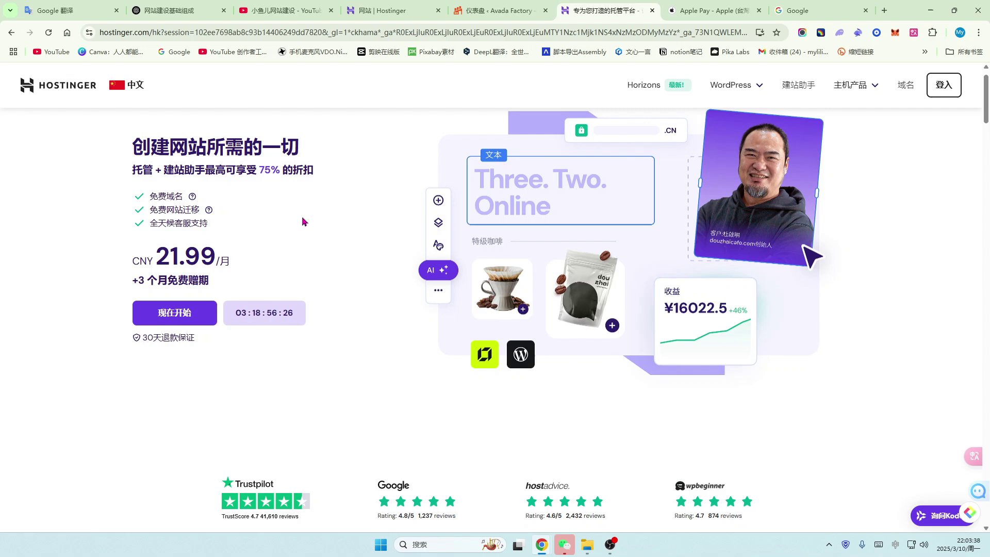
scroll(364, 271, up, 1)
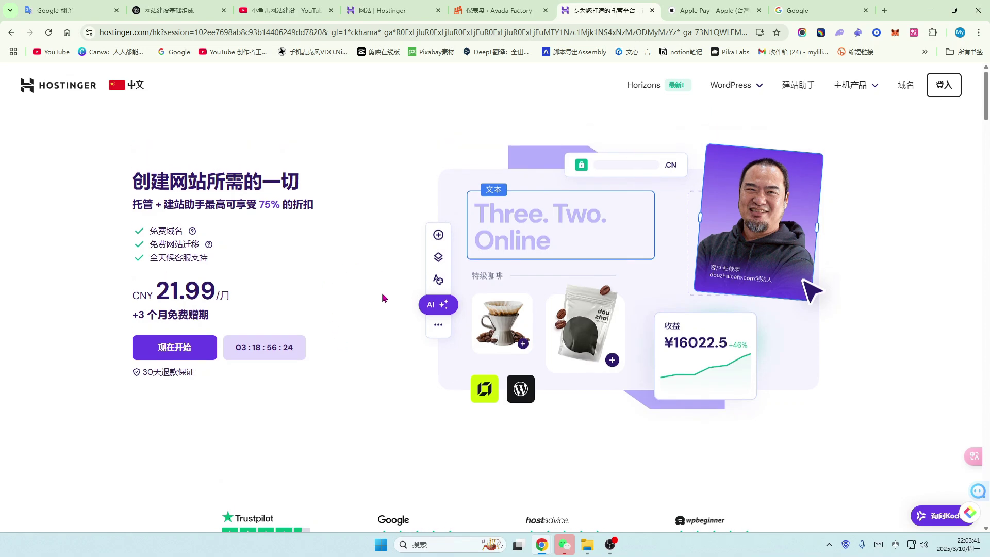
scroll(332, 325, down, 1)
scroll(347, 215, down, 1)
scroll(318, 264, up, 1)
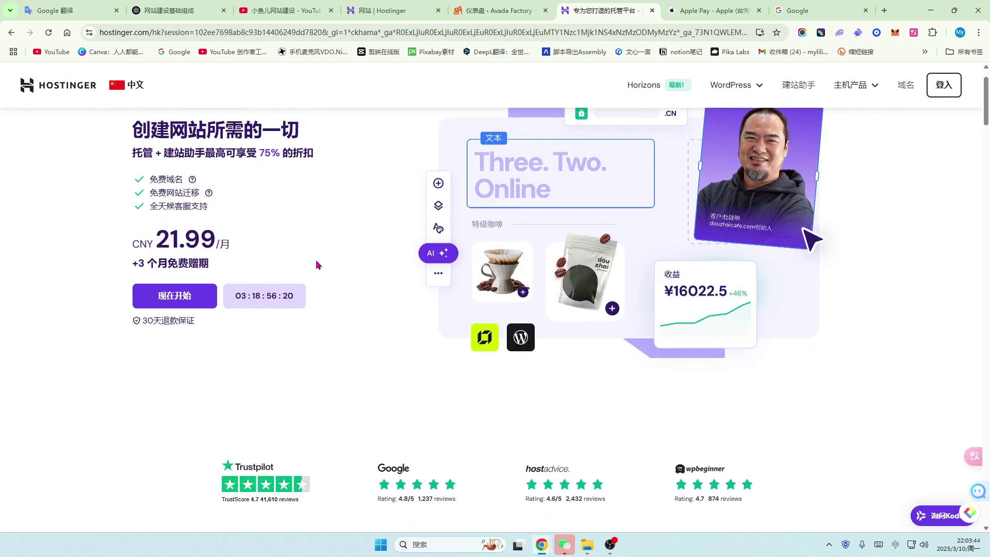
click(940, 518)
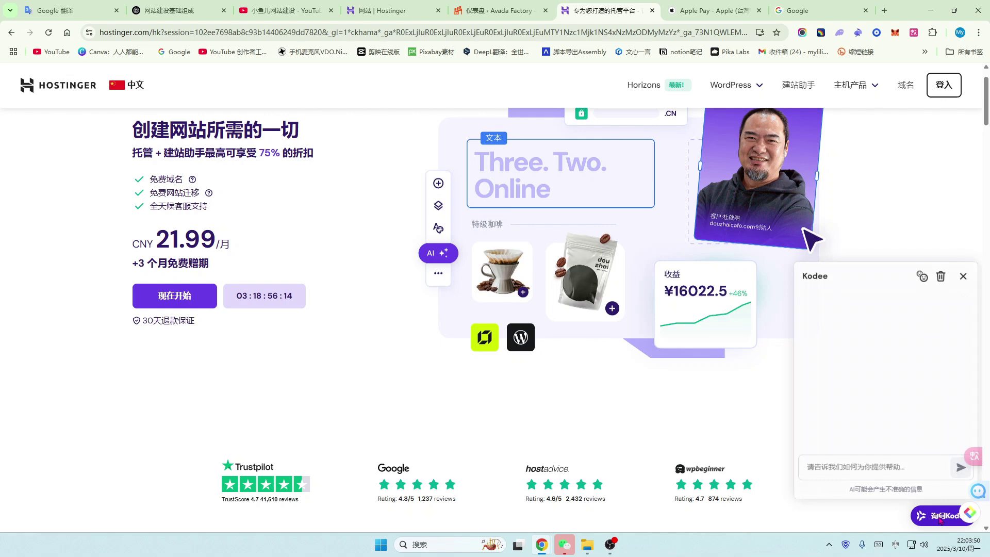
- Look at the Kodee chat's message field and highlight the 30天退款保证 text below the Chinese home page's hosting offer
click(825, 471)
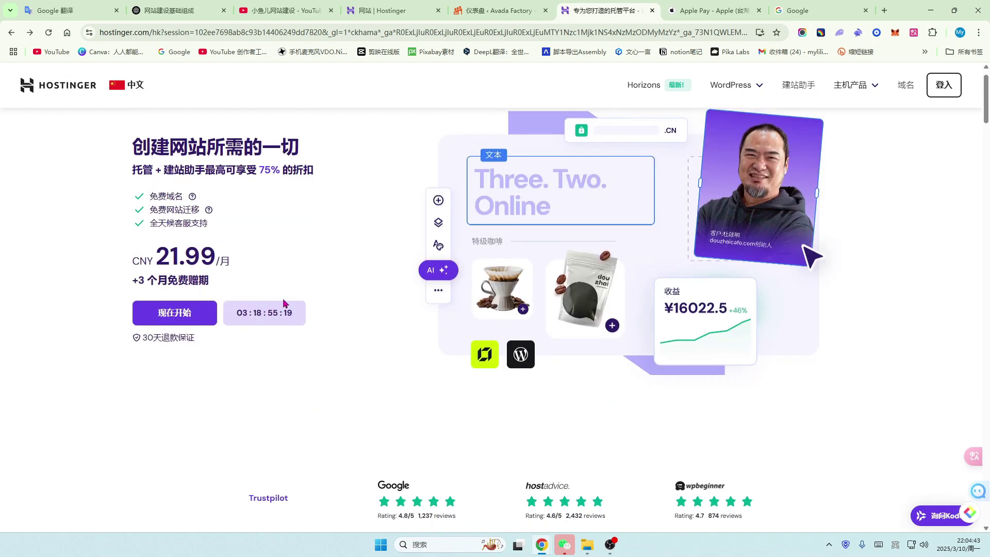
scroll(281, 276, up, 3)
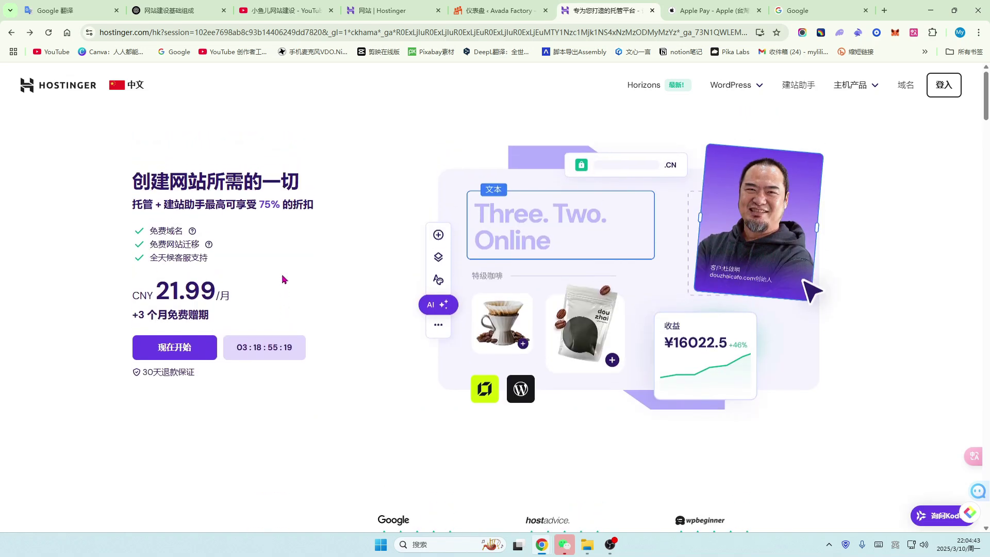
drag(142, 372, 196, 381)
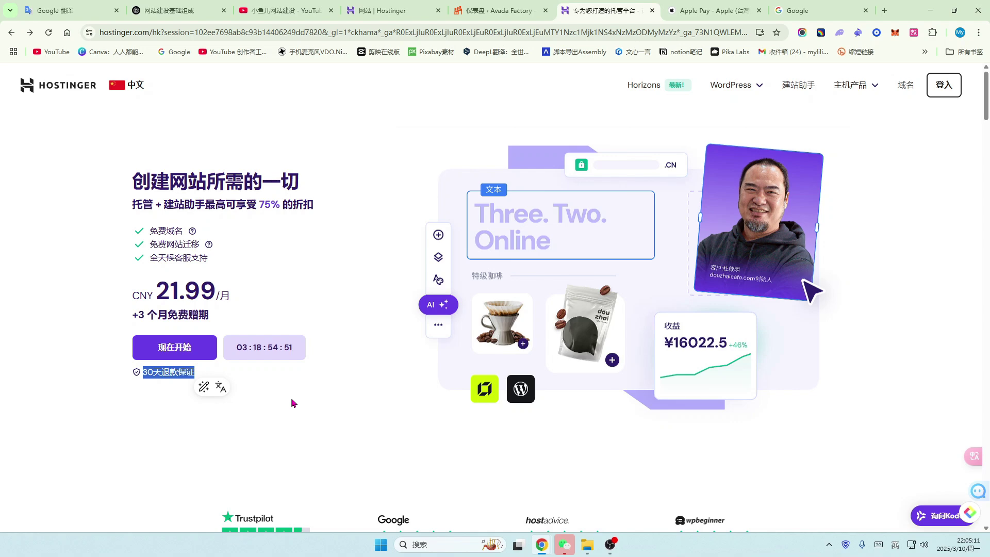
- Look over the prices and included features of the Premium, Business and Cloud Startup hosting plans
scroll(411, 330, down, 1)
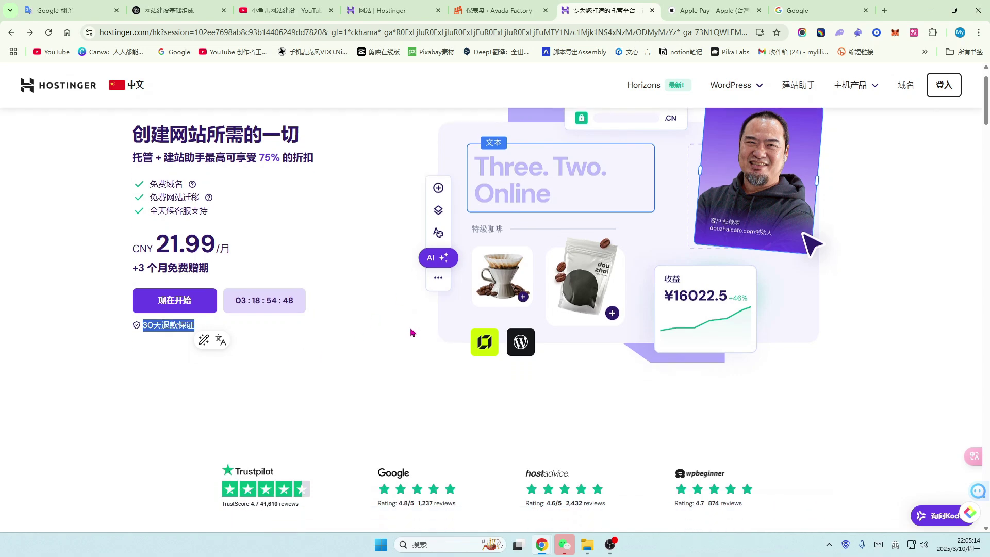
scroll(411, 330, down, 8)
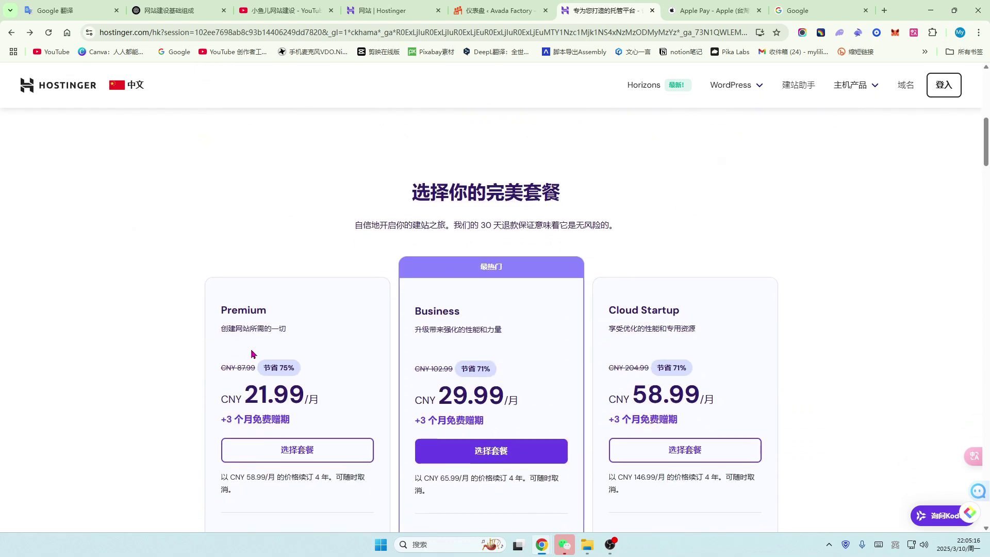
scroll(577, 353, down, 4)
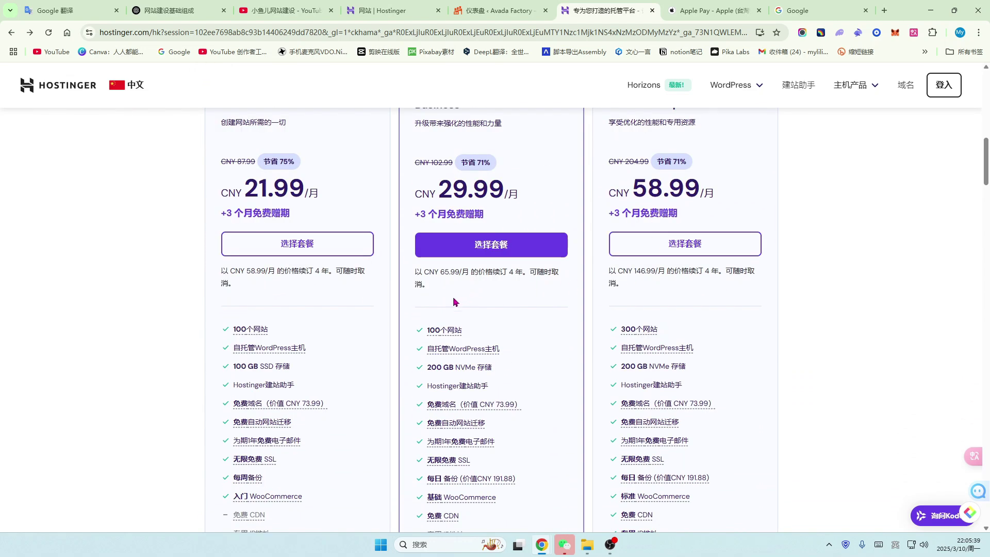
scroll(448, 307, up, 2)
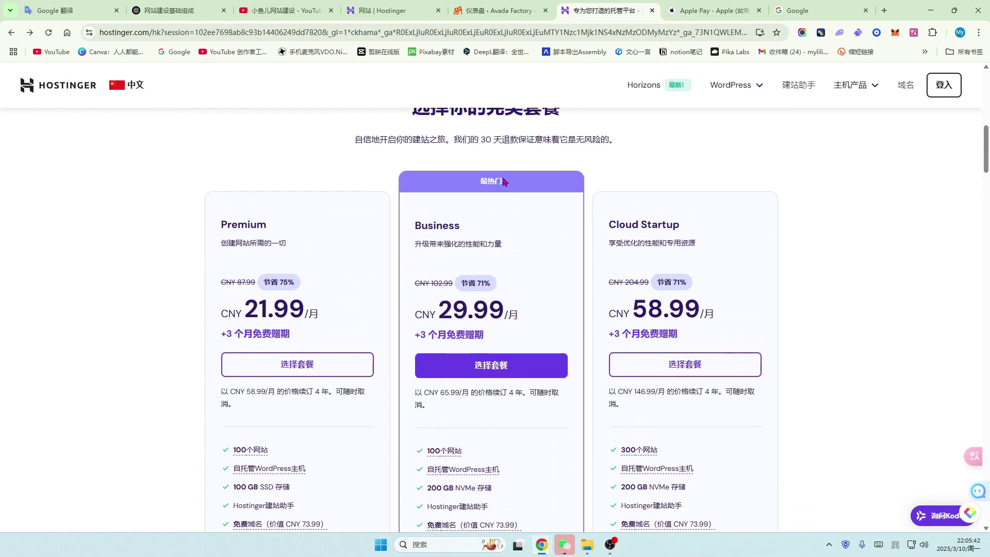
scroll(355, 349, down, 2)
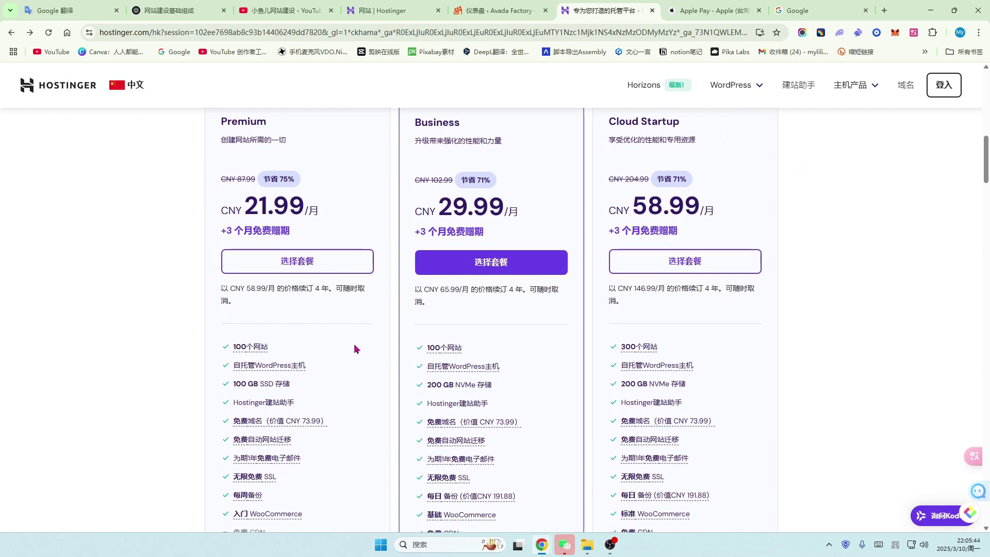
scroll(354, 349, down, 1)
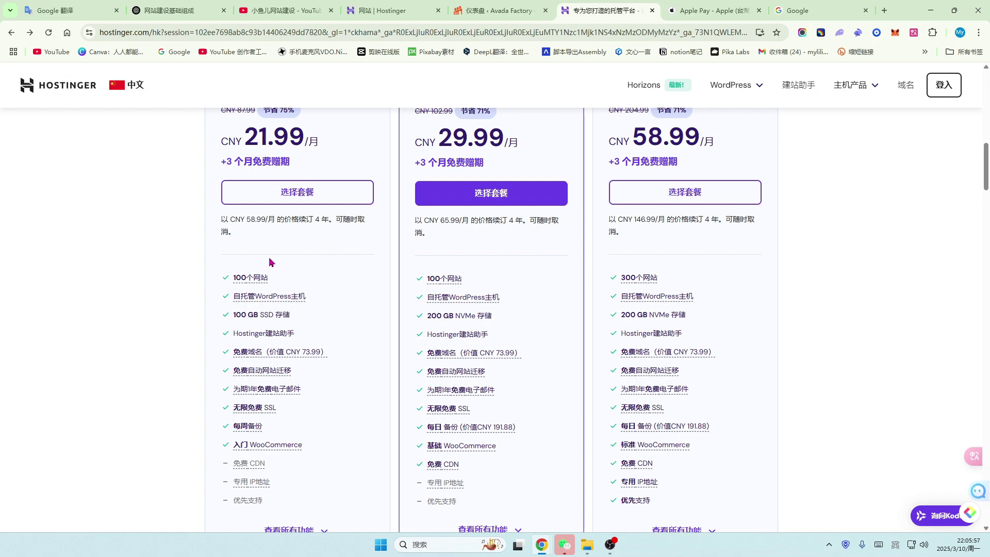
scroll(305, 320, down, 1)
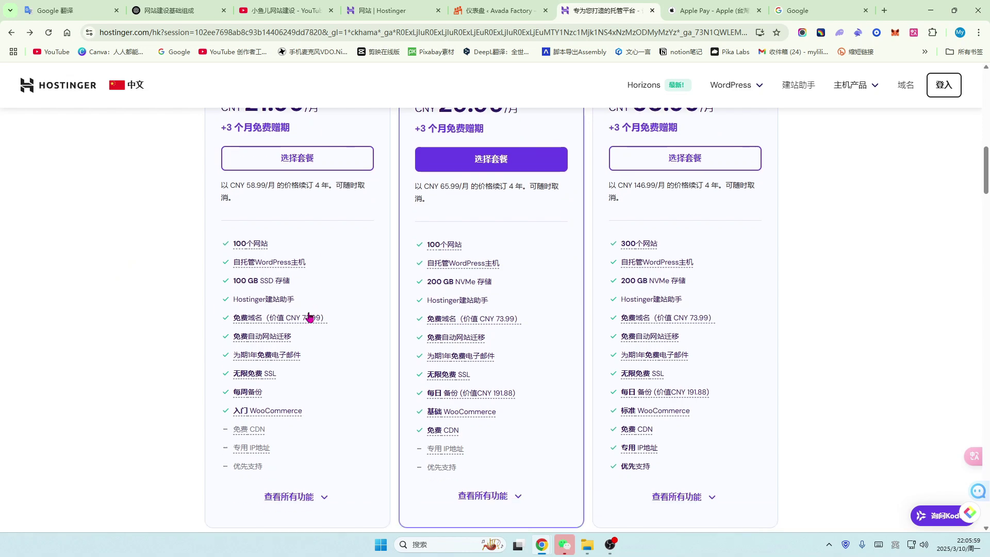
scroll(310, 282, up, 2)
scroll(309, 283, down, 2)
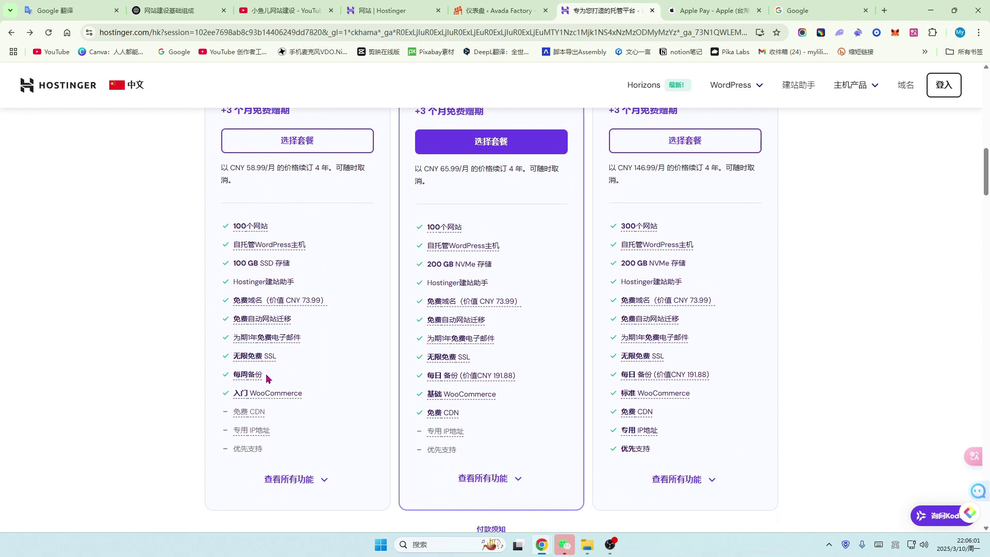
- Compare the Premium and Business plans' backup explanations, and check the Premium plan's CDN entry and the plan prices
mouse_move(239, 380)
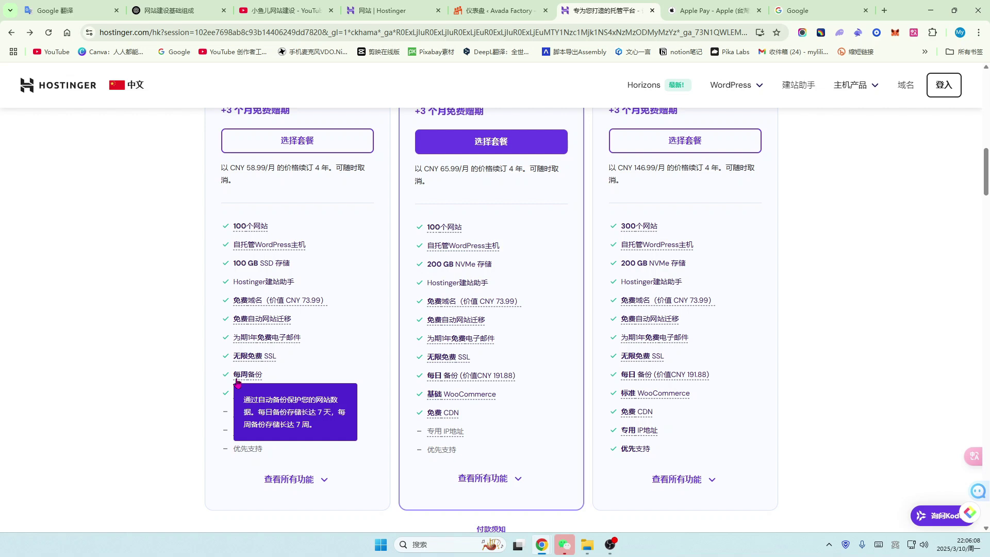
mouse_move(442, 380)
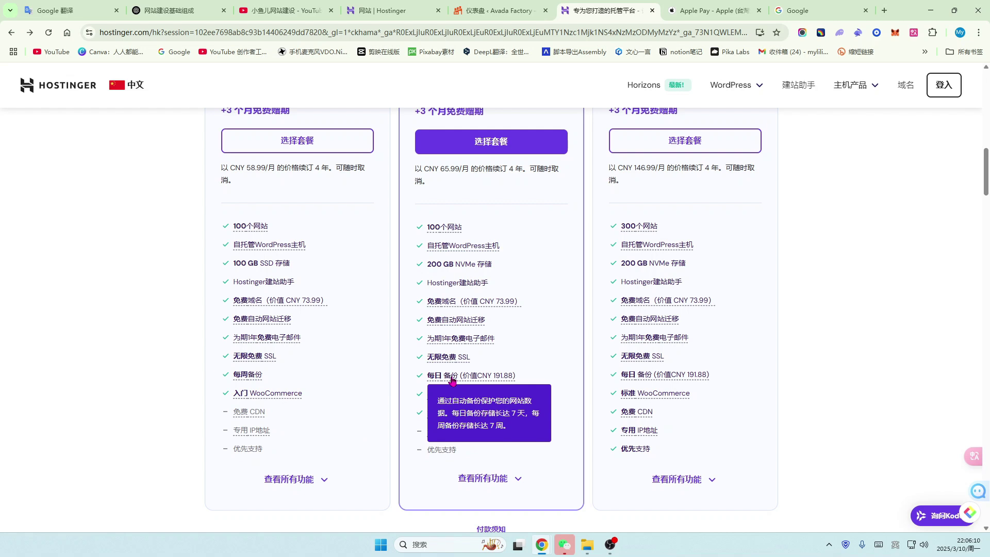
mouse_move(244, 420)
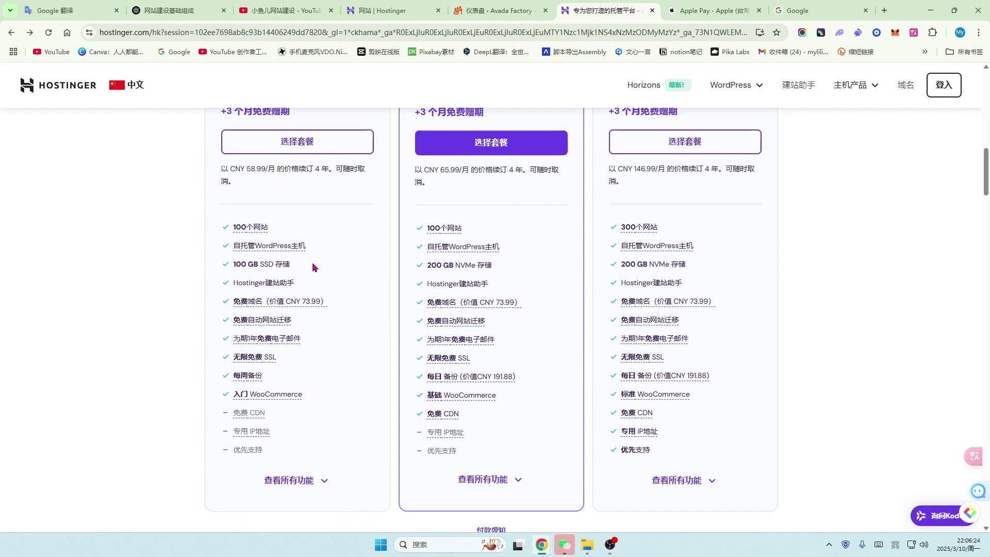
scroll(538, 147, up, 2)
scroll(538, 207, up, 1)
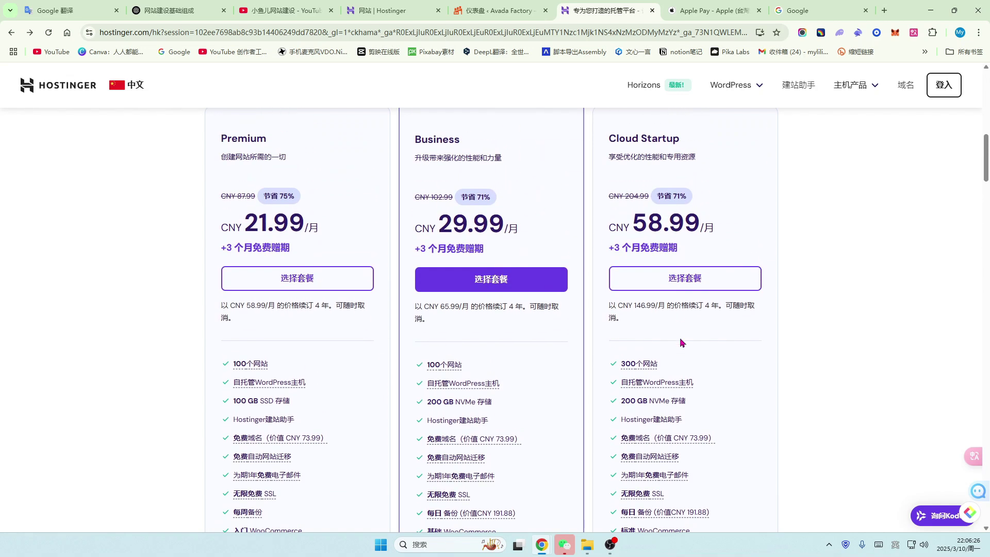
scroll(511, 283, down, 2)
scroll(497, 265, up, 1)
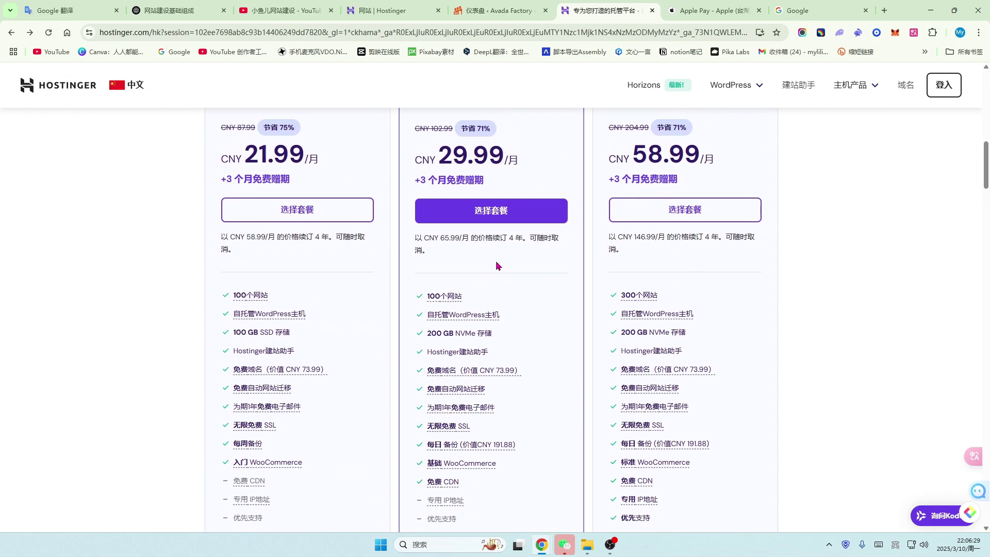
scroll(484, 294, up, 1)
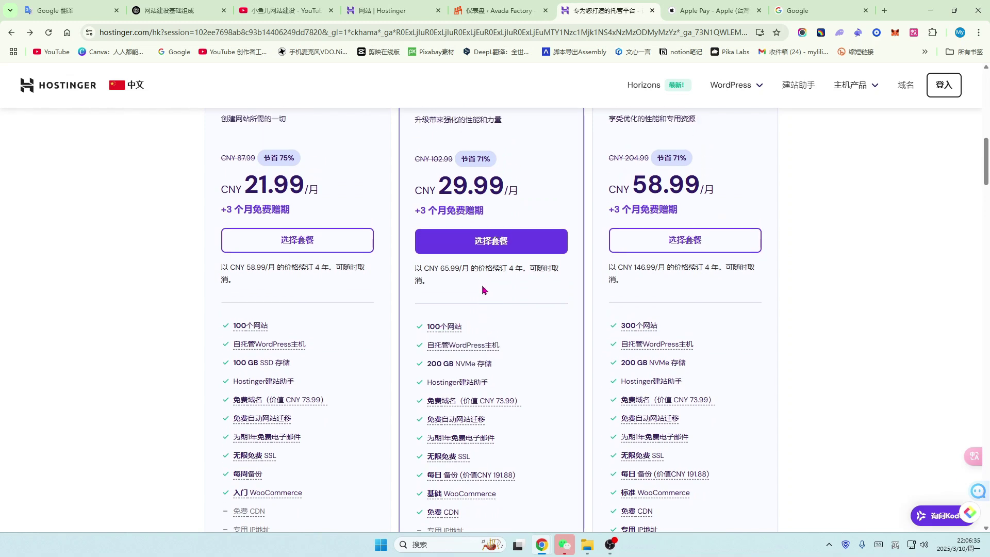
scroll(482, 293, down, 1)
- Check the Business plan's website allowance and look at the website list in the Hostinger control panel
mouse_move(432, 299)
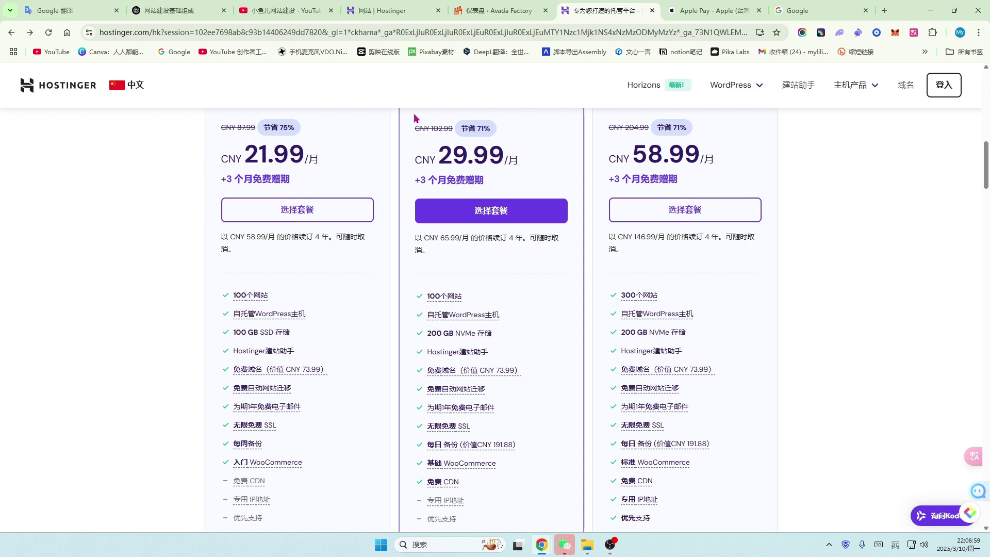
click(388, 11)
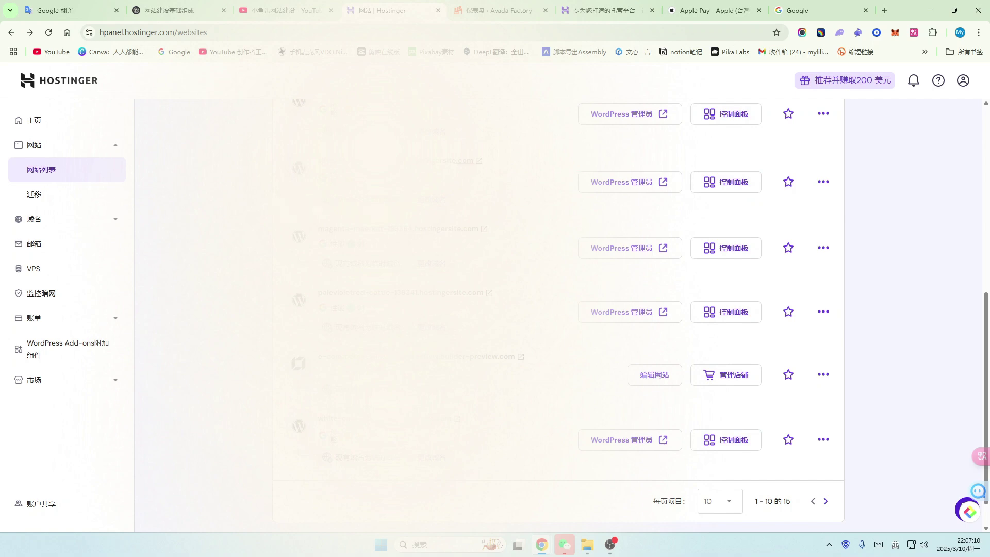
click(828, 185)
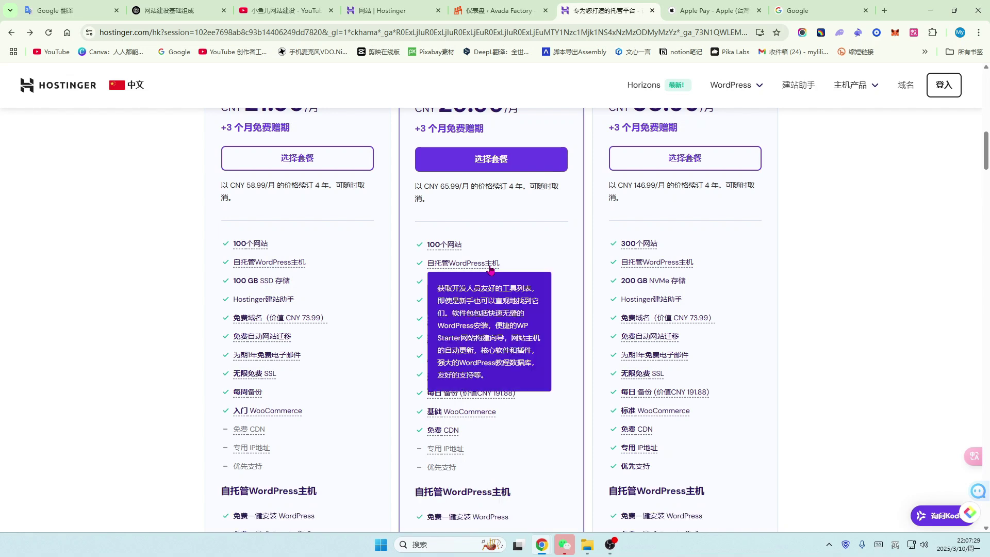
- Examine the Business plan's included features, such as WordPress hosting, the free domain, email and SSL
scroll(532, 279, down, 1)
mouse_move(456, 289)
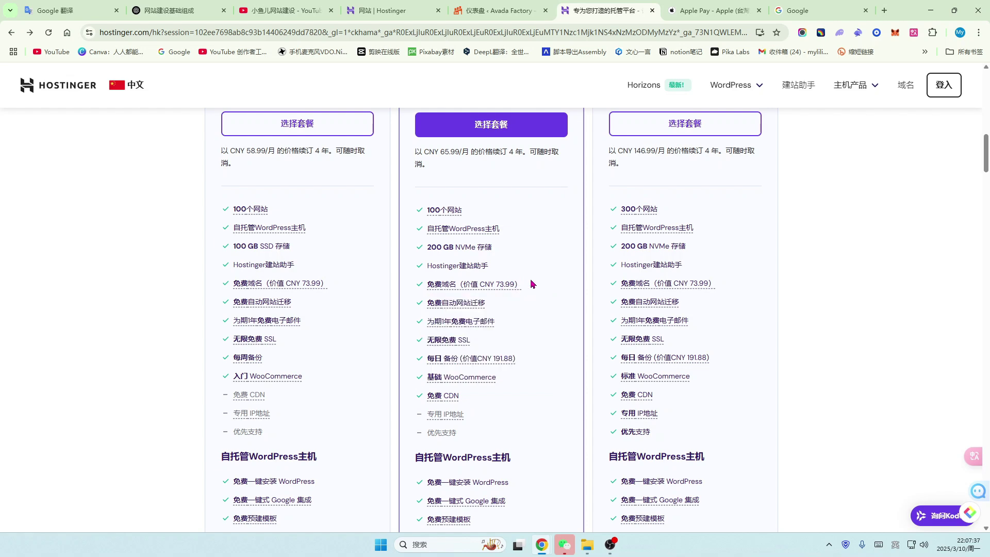
scroll(533, 284, down, 2)
mouse_move(433, 263)
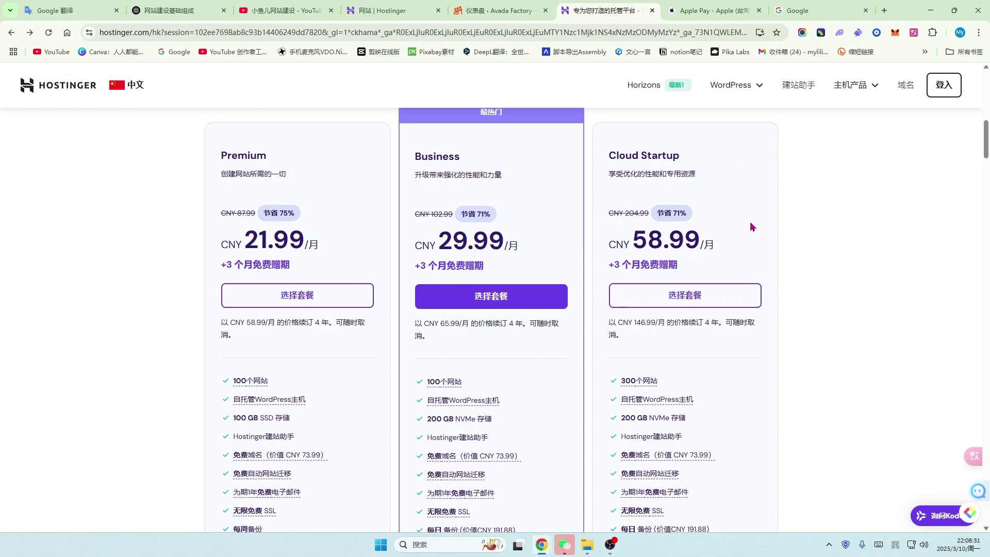
- Examine the Cloud Startup plan's price, website allowance, storage and dedicated IP address explanation
scroll(769, 335, down, 1)
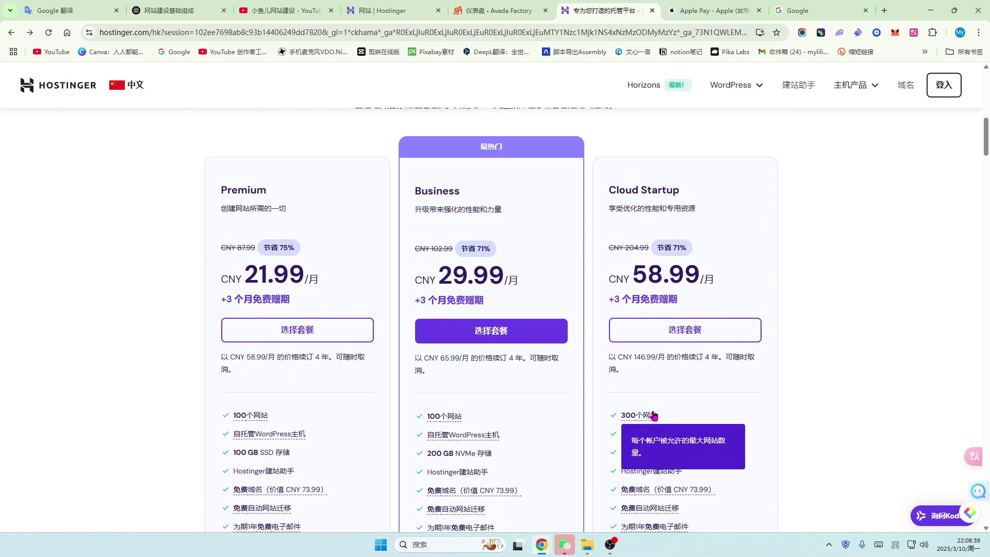
scroll(624, 418, down, 1)
mouse_move(623, 369)
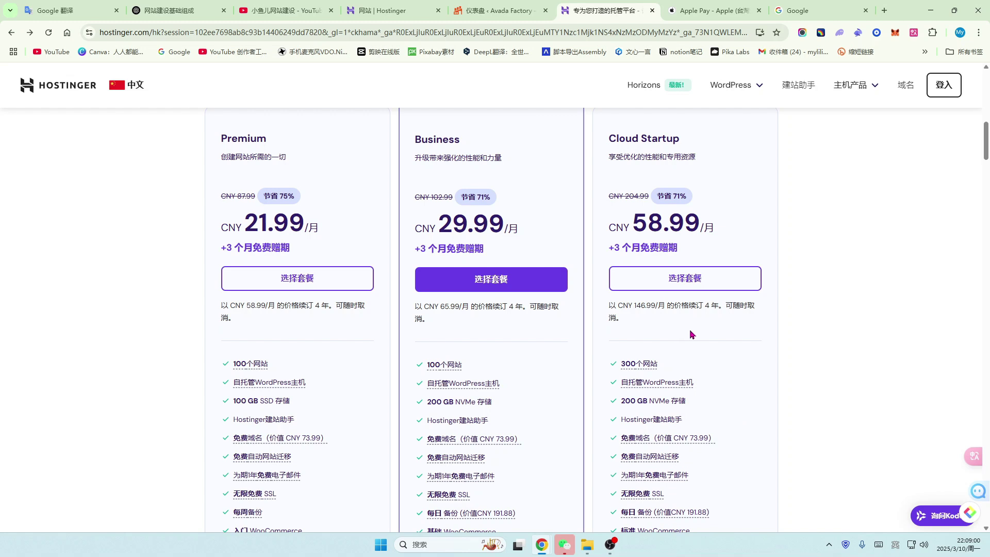
scroll(742, 331, down, 1)
scroll(741, 331, down, 1)
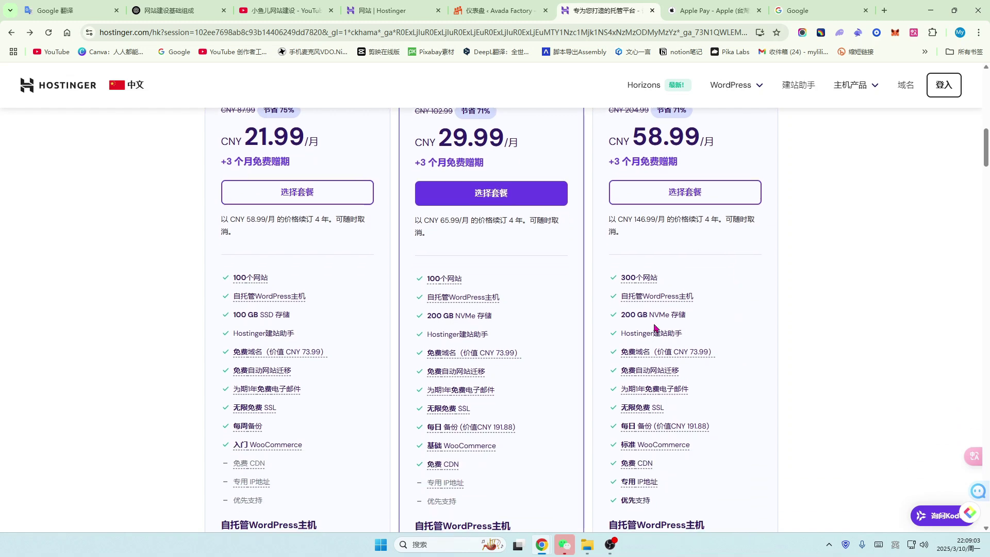
scroll(732, 329, down, 1)
scroll(732, 329, down, 1)
mouse_move(629, 415)
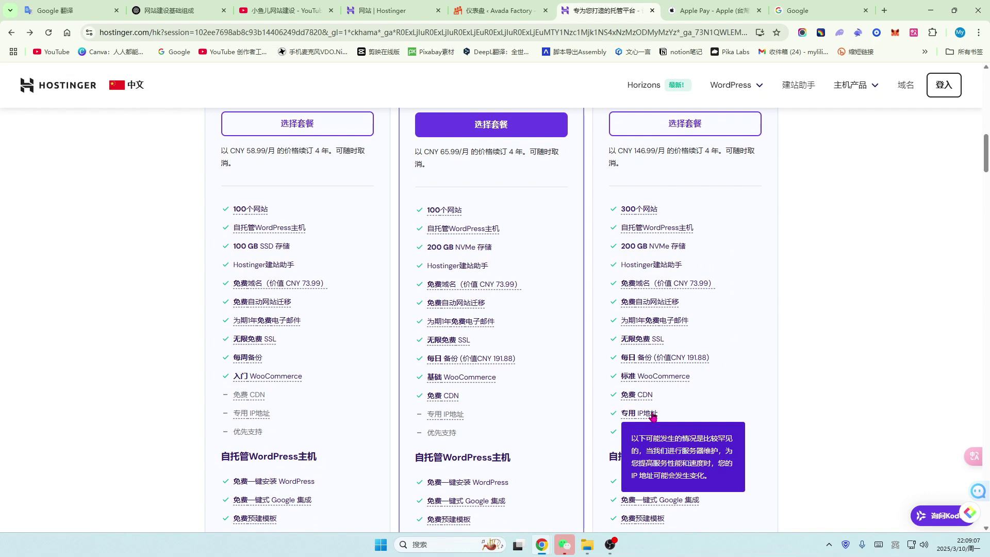
- Compare the dedicated IP address and priority support of the Cloud Startup and Business plans, highlighting 优先支持 under Cloud Startup
scroll(653, 417, up, 3)
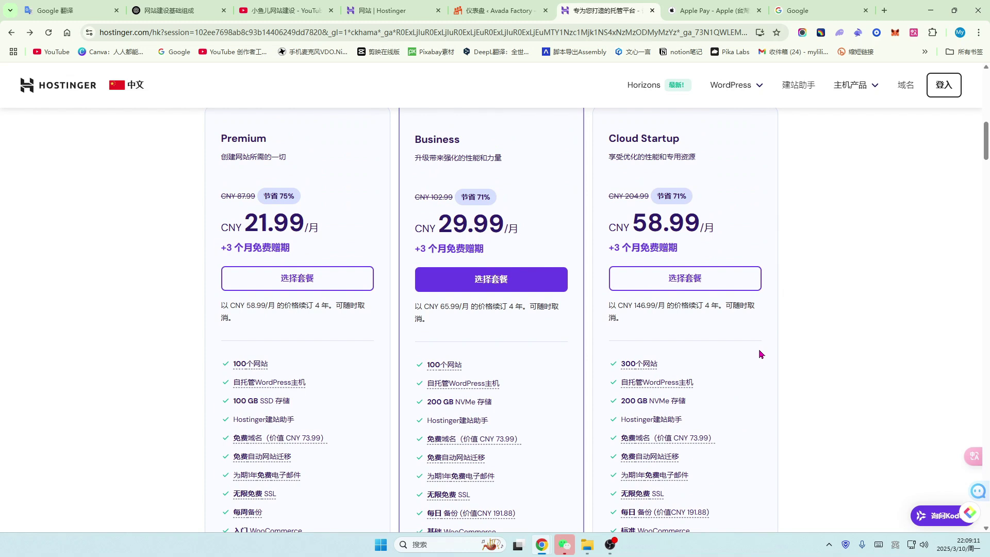
scroll(735, 258, down, 2)
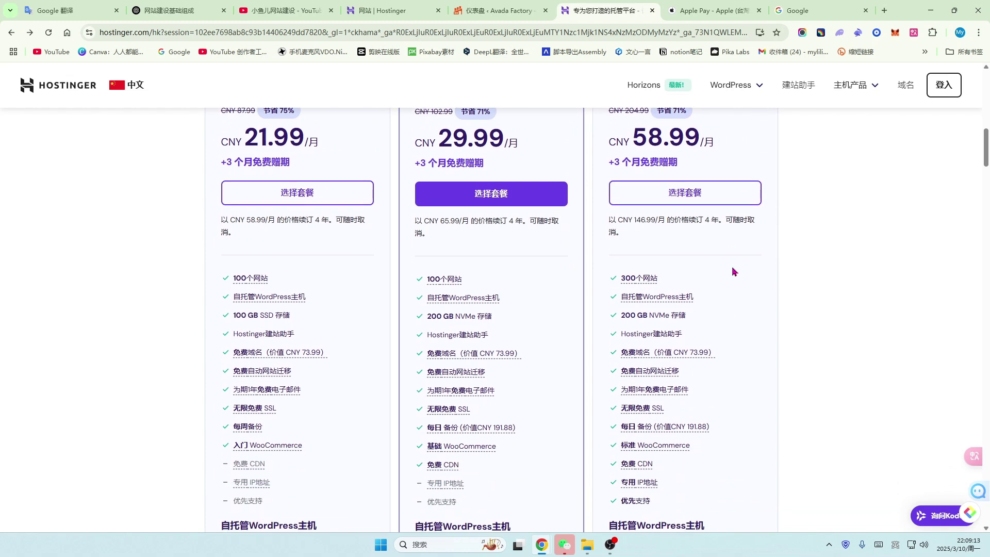
scroll(734, 272, down, 3)
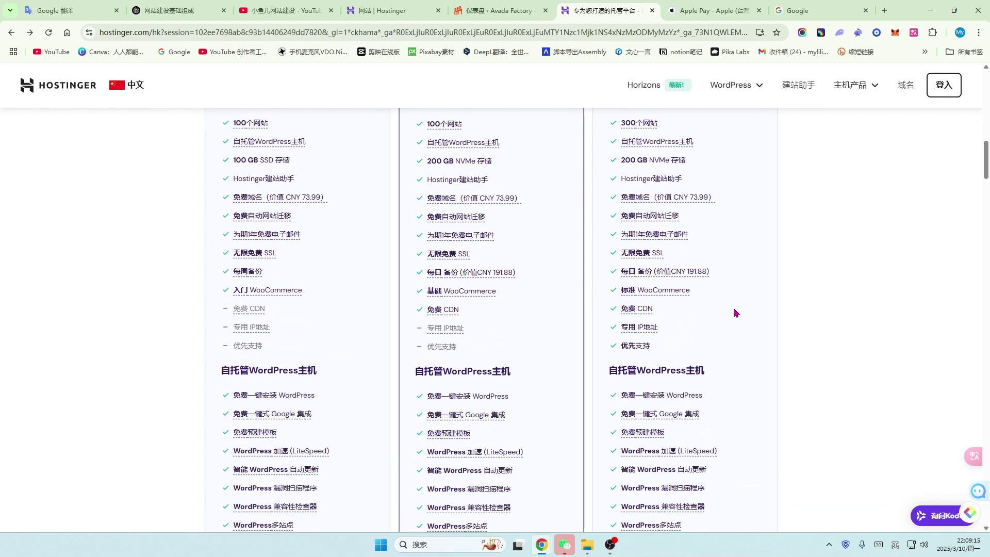
scroll(735, 312, up, 1)
mouse_move(646, 348)
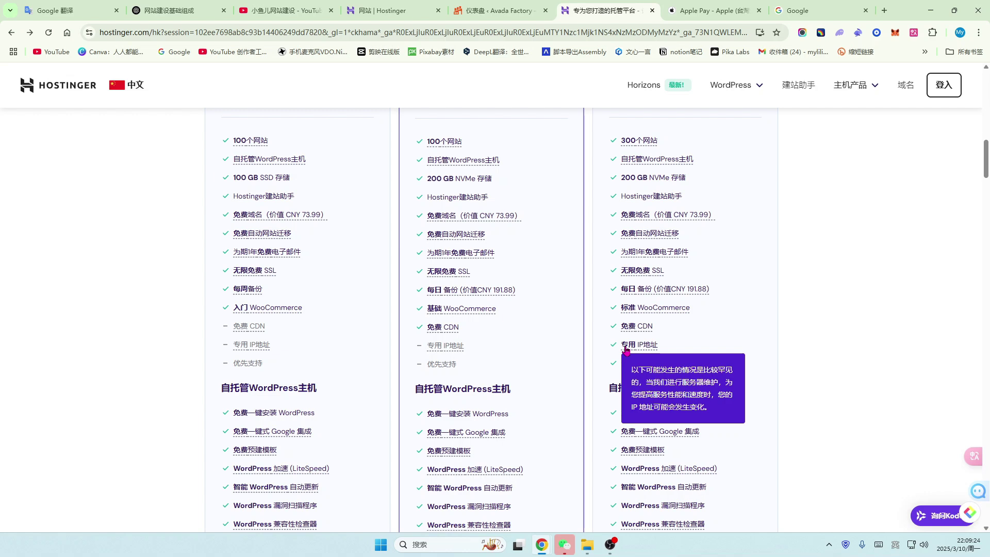
scroll(492, 349, up, 2)
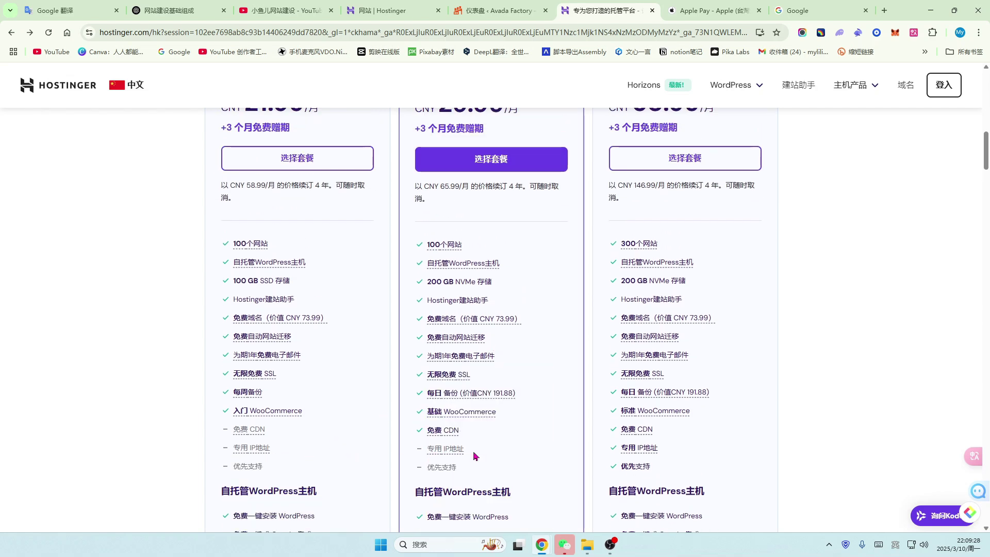
scroll(695, 433, down, 1)
scroll(695, 433, down, 1)
mouse_move(654, 383)
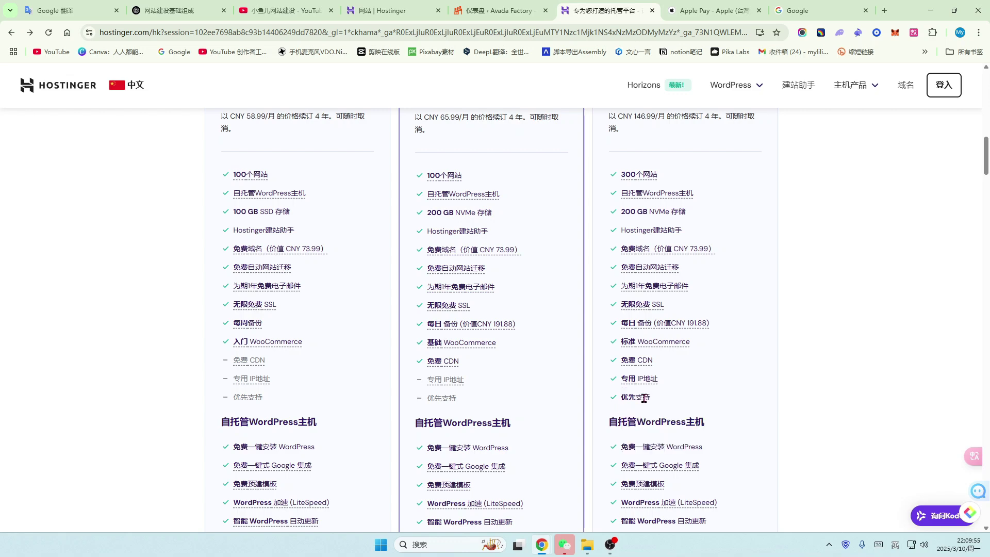
drag(622, 398, 651, 398)
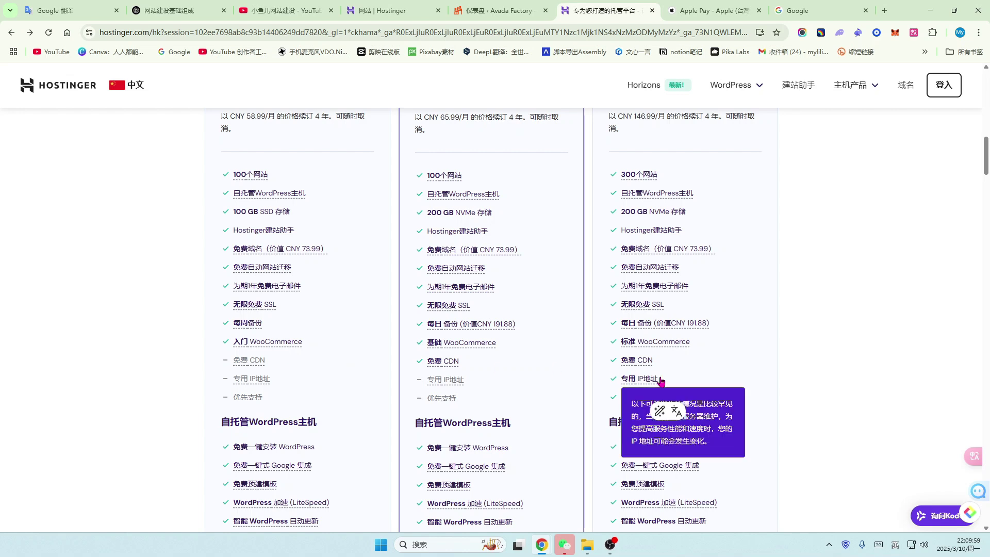
mouse_move(440, 383)
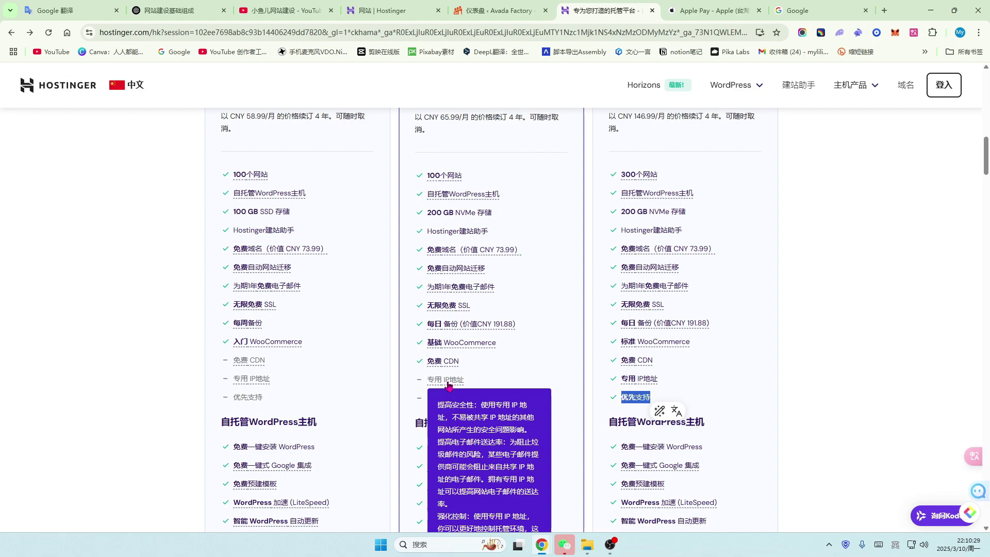
scroll(449, 384, down, 2)
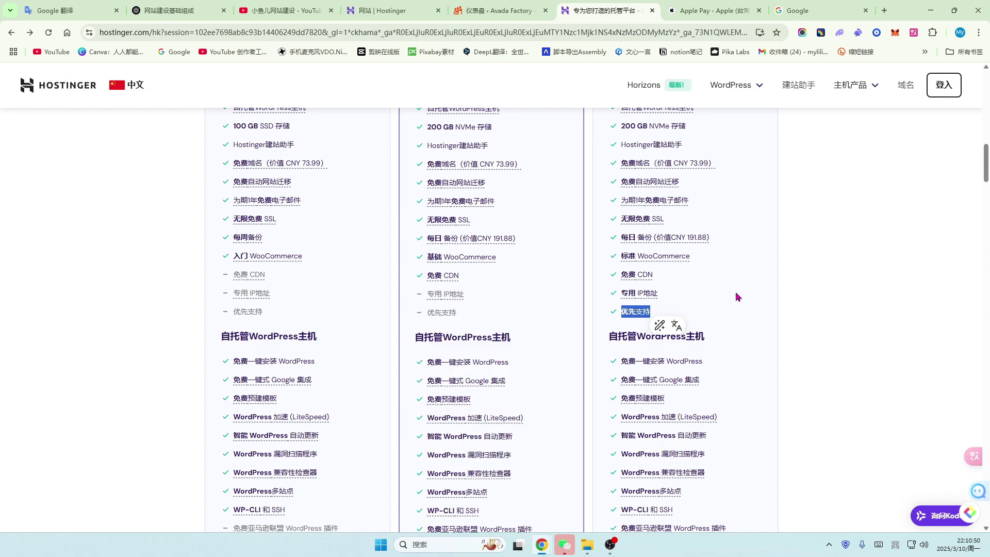
- Return to the plan price comparison and choose the Business hosting plan
click(761, 312)
scroll(764, 317, up, 2)
scroll(764, 325, up, 4)
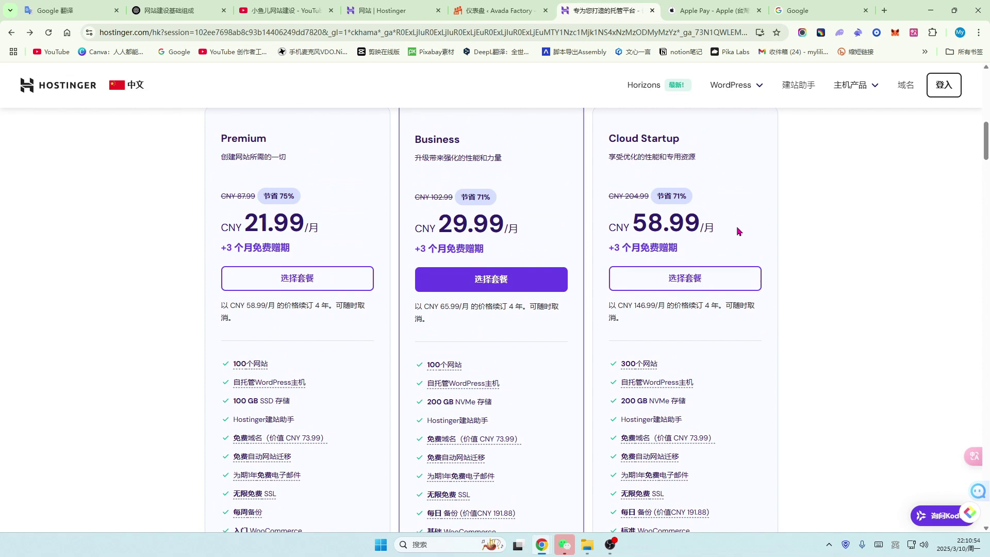
scroll(739, 230, up, 1)
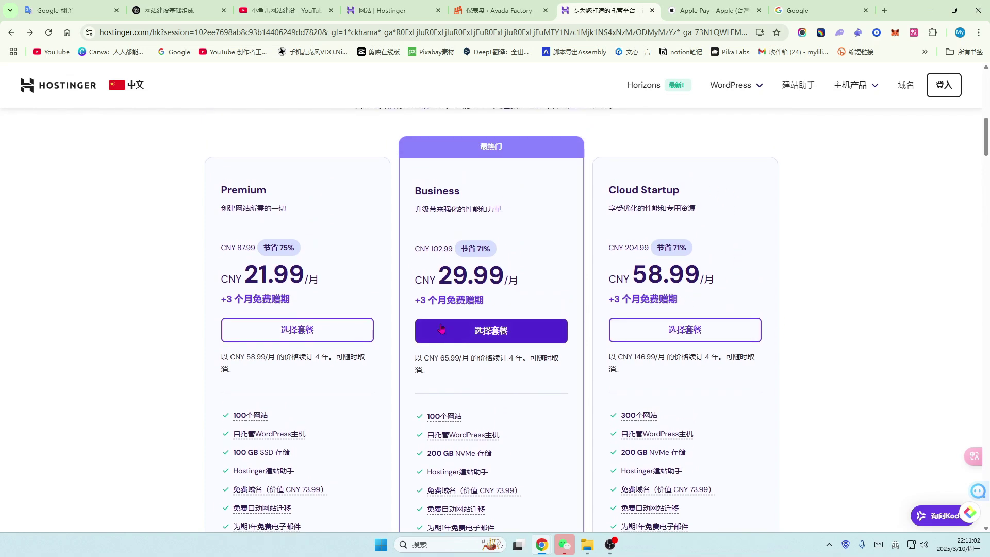
click(489, 338)
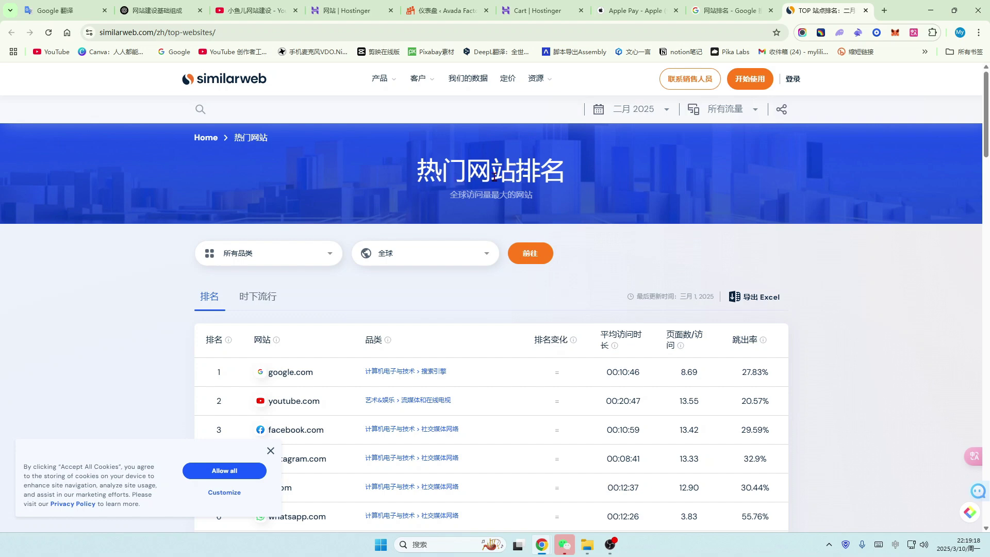
- Look through Similarweb's global top websites ranking, and go back to the Hostinger cart
scroll(600, 180, down, 2)
scroll(609, 175, down, 1)
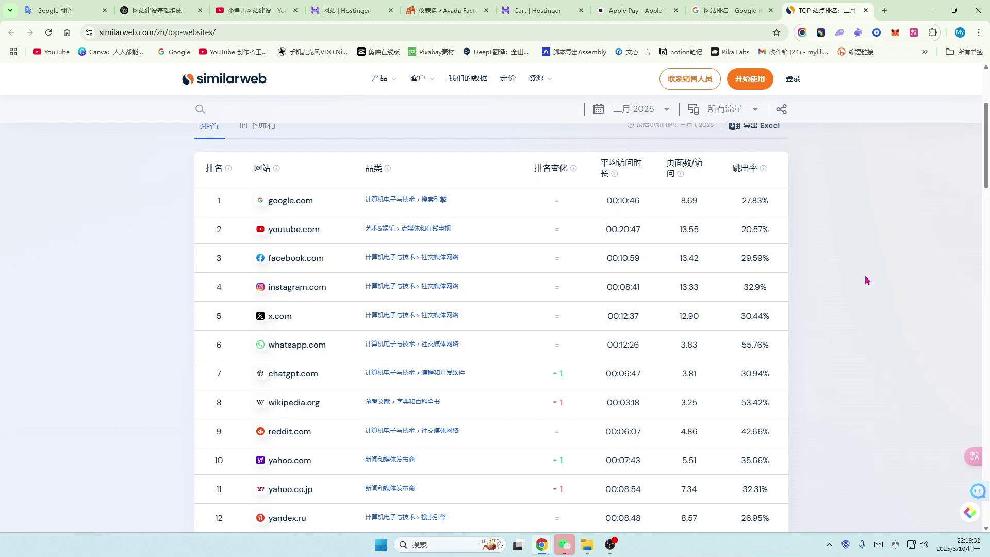
scroll(825, 291, up, 3)
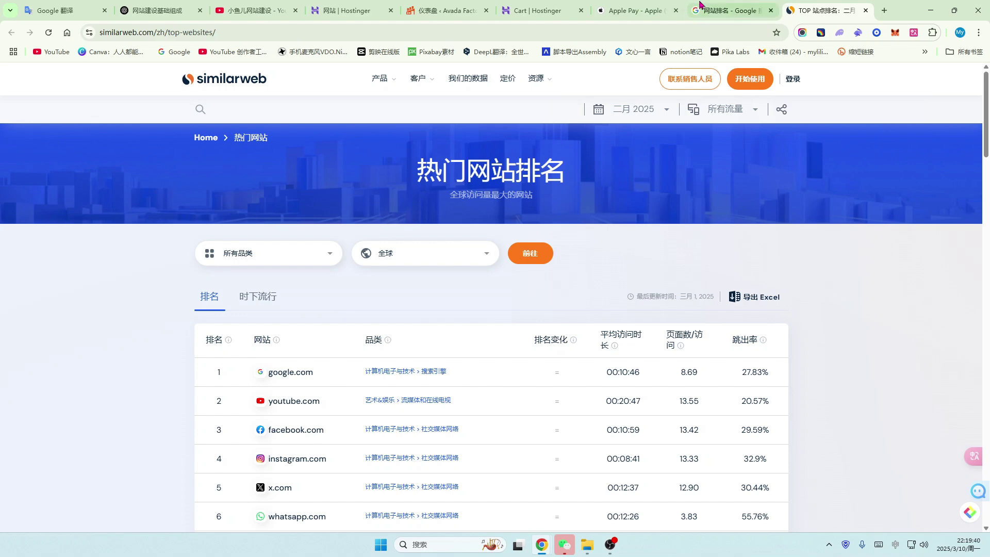
click(542, 6)
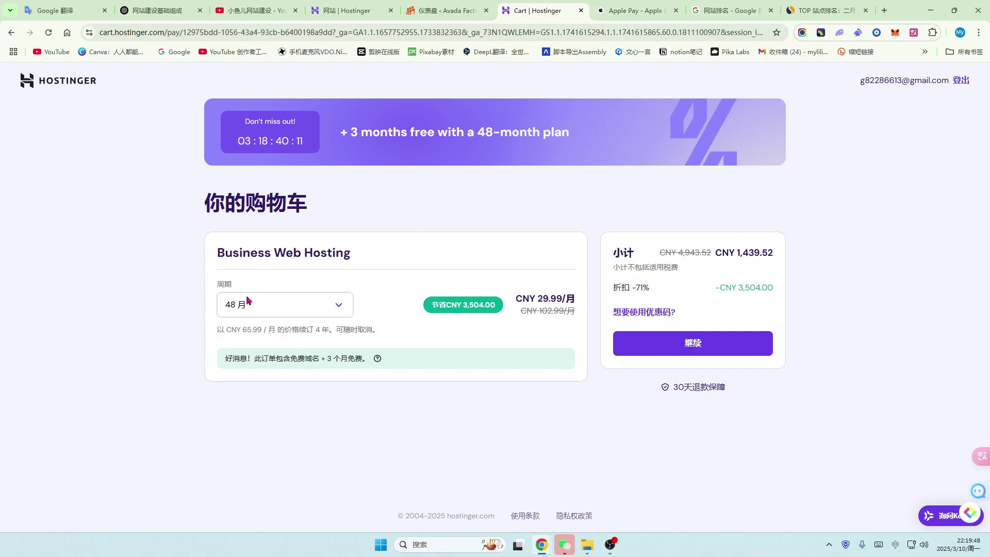
- Try the 1-month and 12-month periods for Business Web Hosting, highlighting the 12-month plan's monthly and renewal prices
click(342, 305)
click(237, 333)
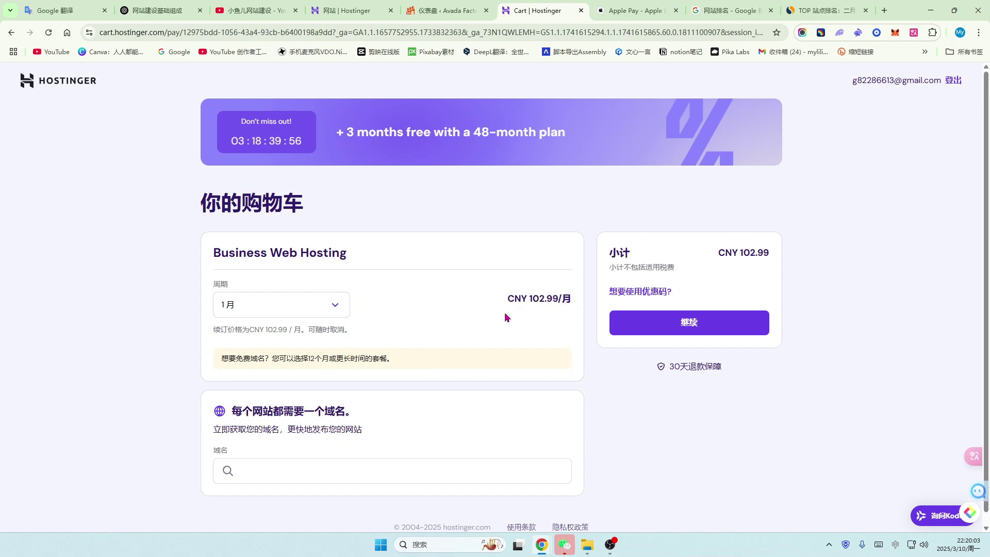
click(336, 309)
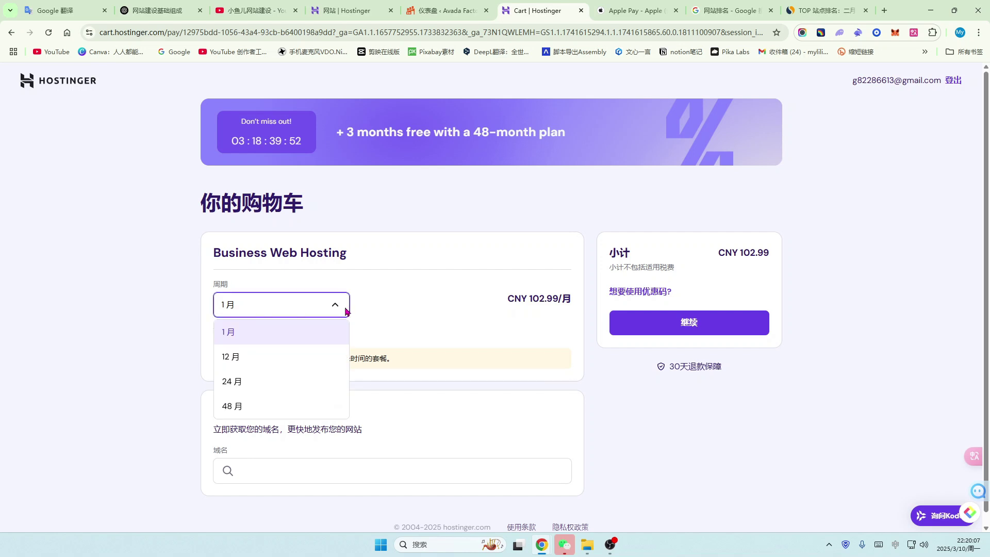
click(246, 361)
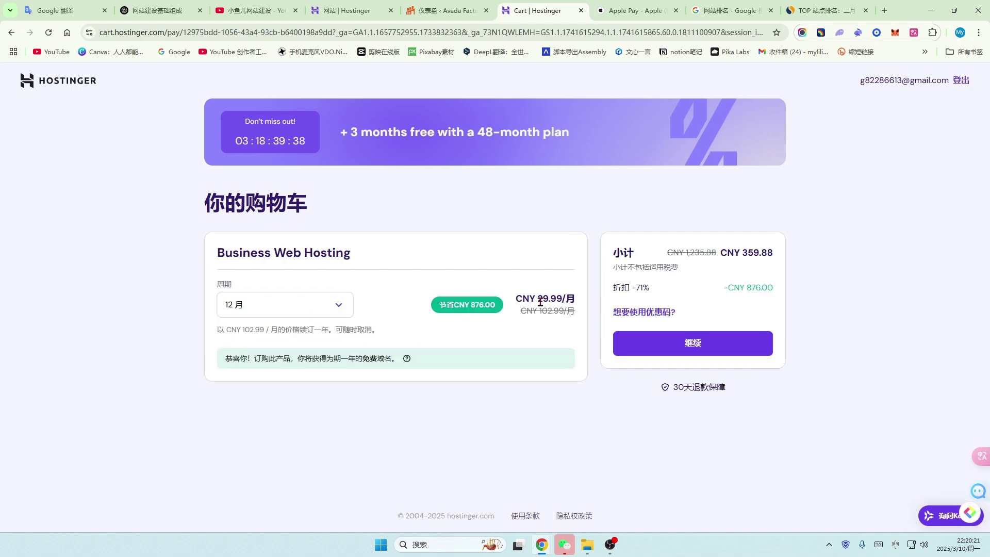
drag(538, 299, 567, 300)
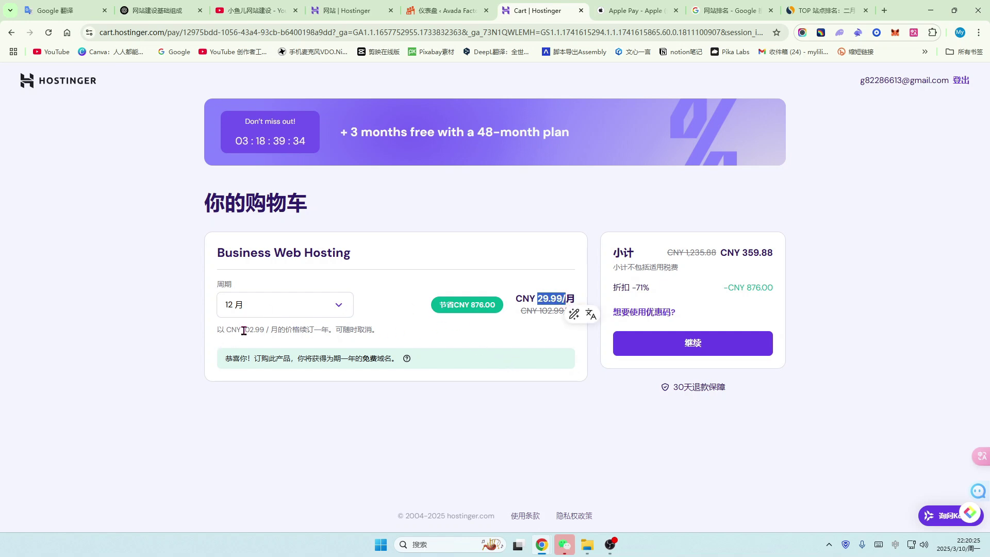
drag(243, 330, 264, 331)
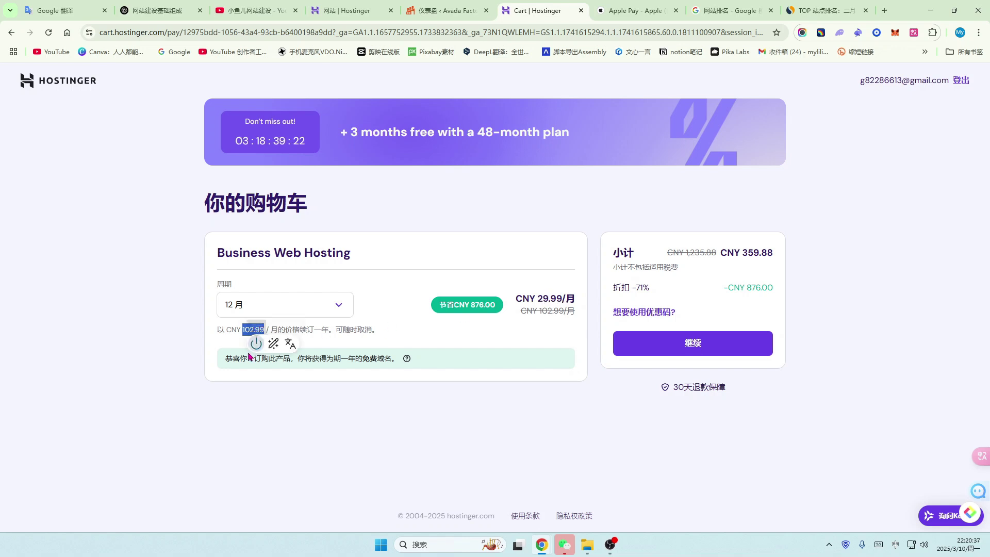
- Try the 24-month period for Business Web Hosting and highlight its monthly and renewal prices
click(341, 304)
click(248, 385)
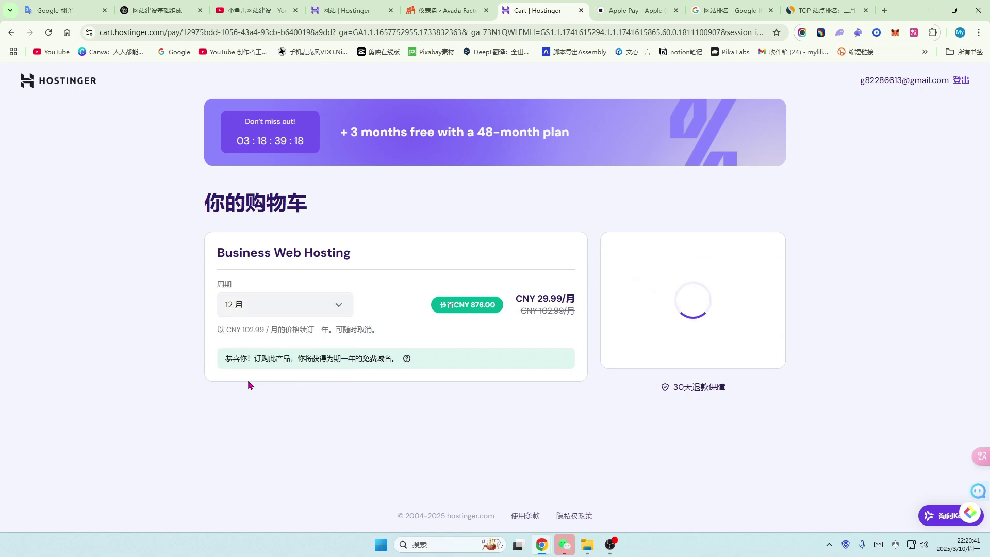
double_click(539, 299)
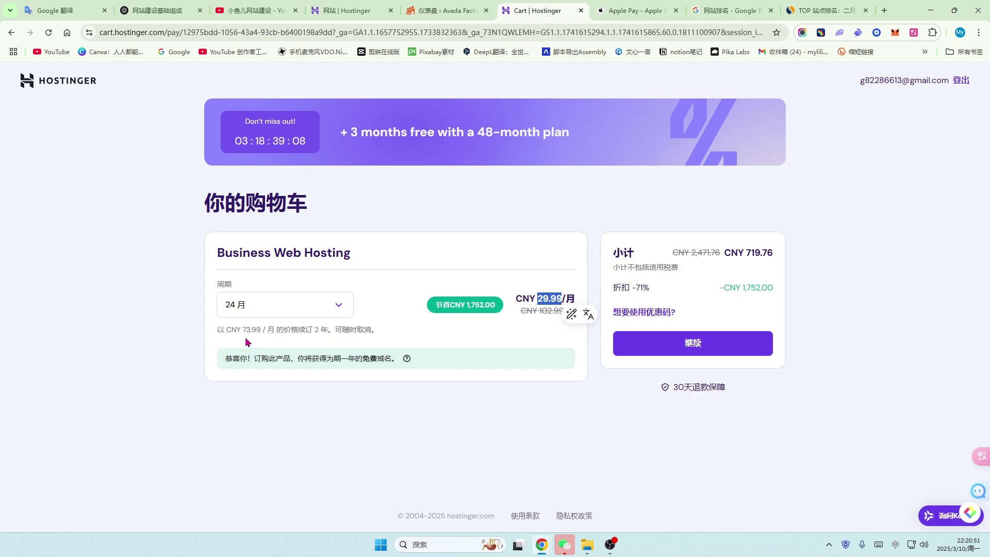
drag(243, 330, 253, 330)
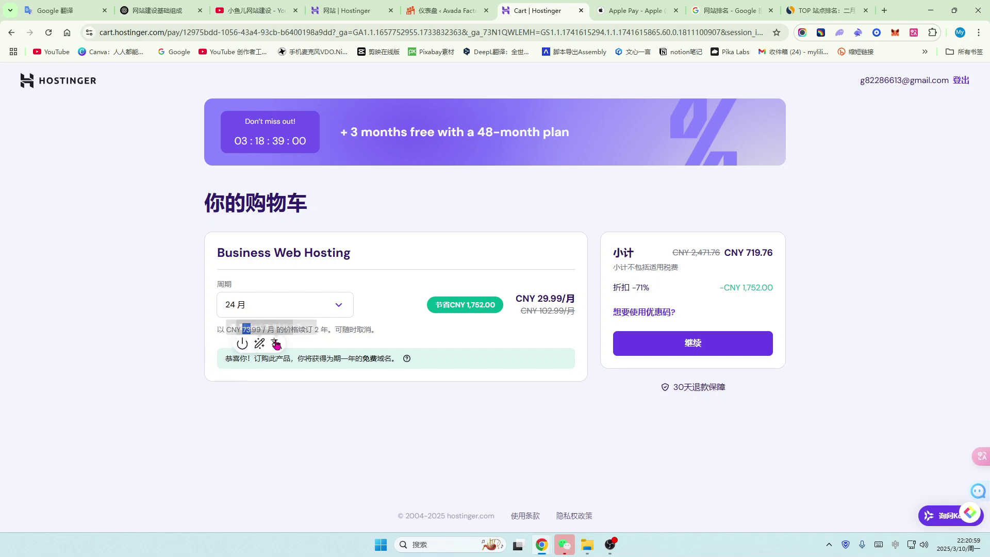
- Set the Business Web Hosting period to 48 months and highlight its monthly and renewal prices
click(339, 306)
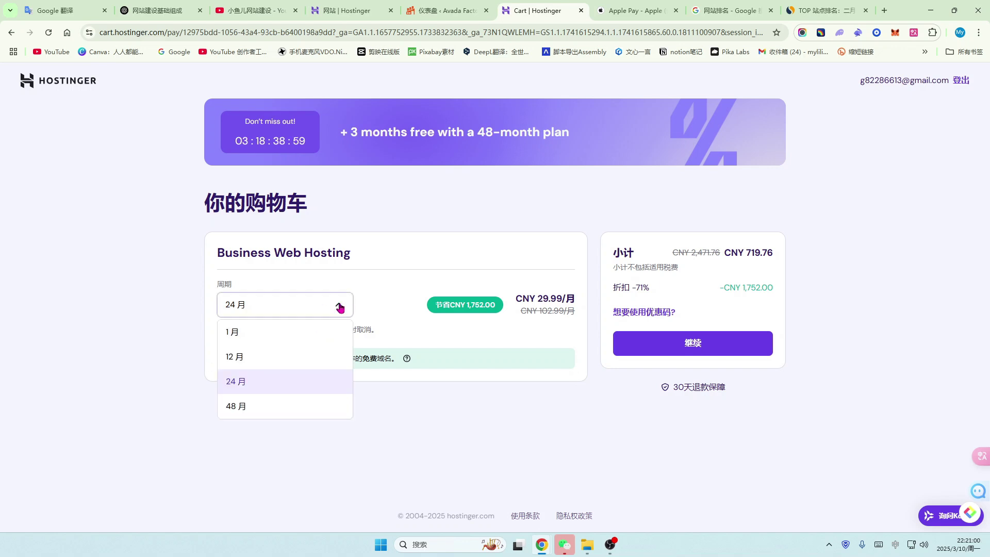
click(253, 407)
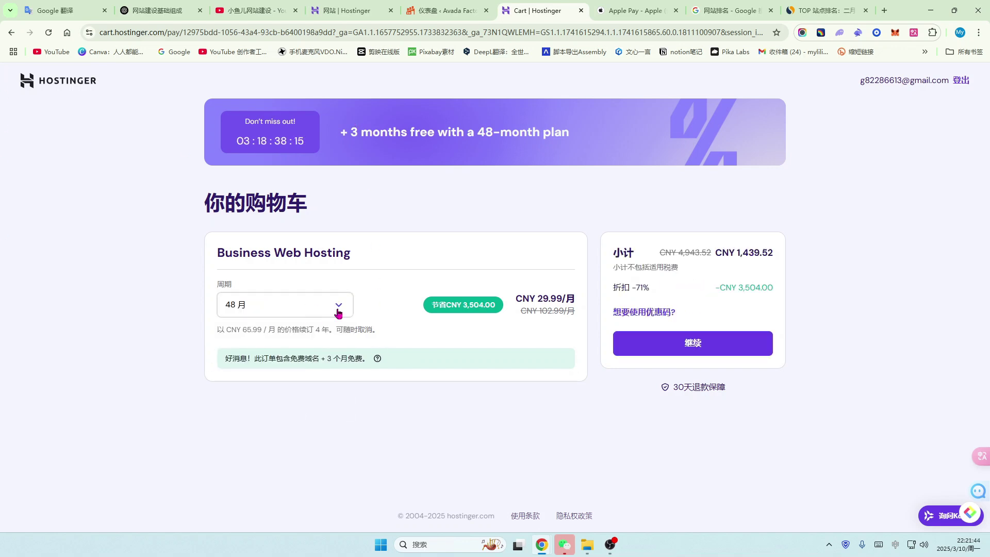
drag(537, 298, 567, 300)
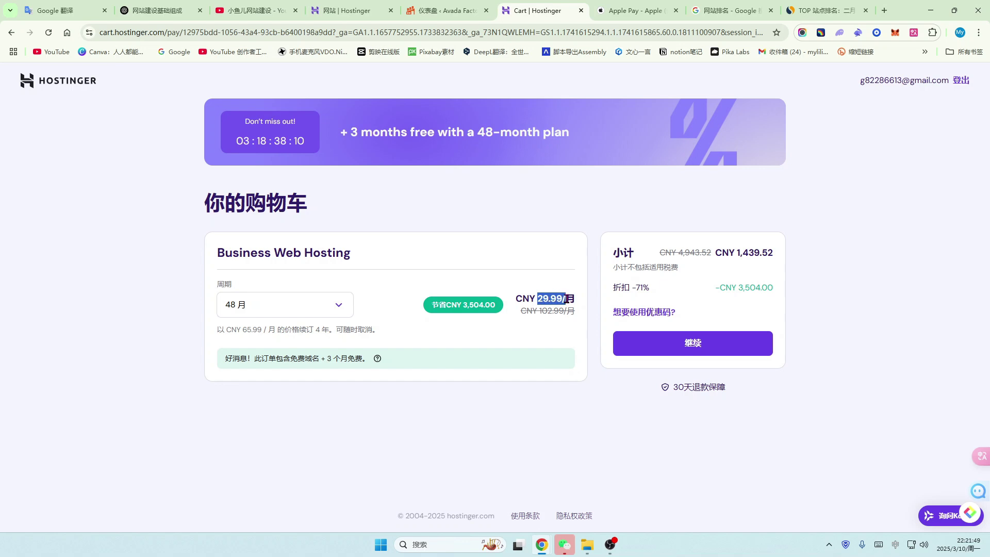
click(243, 330)
drag(243, 329, 251, 333)
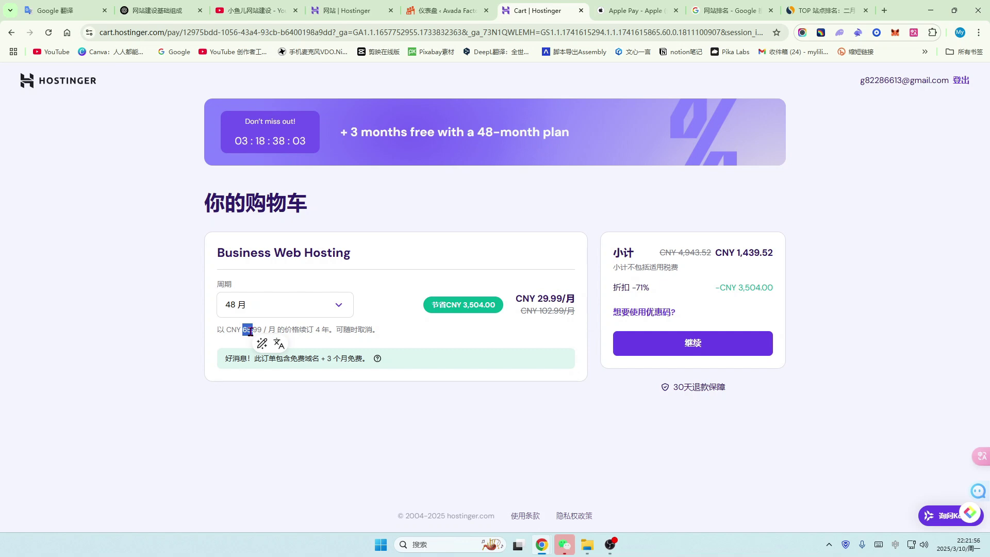
click(219, 331)
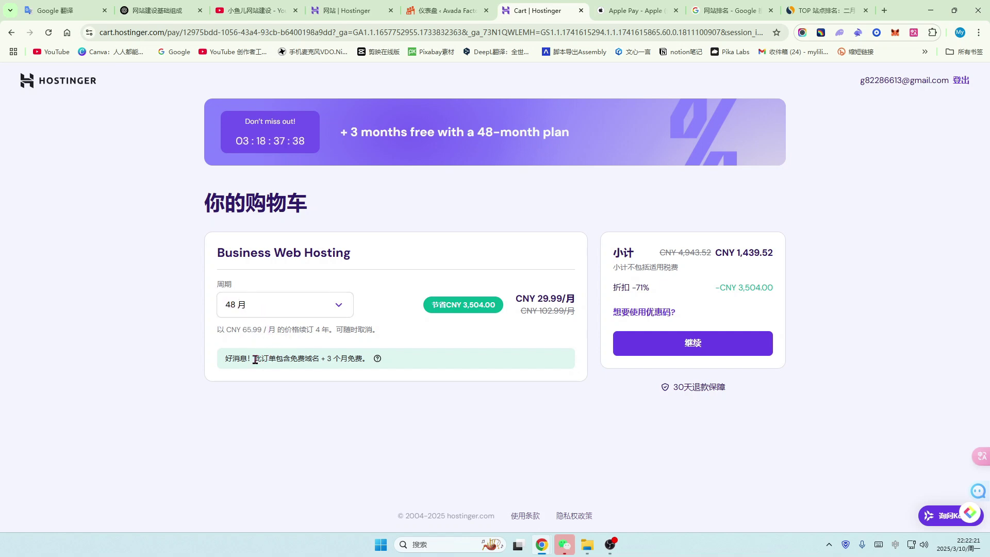
- Highlight the 48-month plan's free domain and 3 free months offer, along with its renewal terms
drag(255, 360, 364, 361)
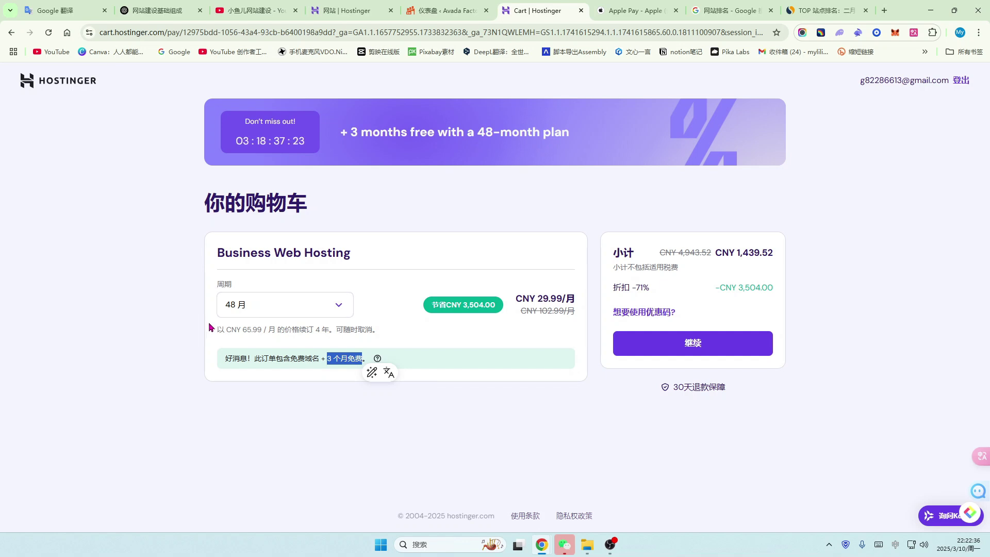
click(228, 330)
drag(227, 329, 376, 332)
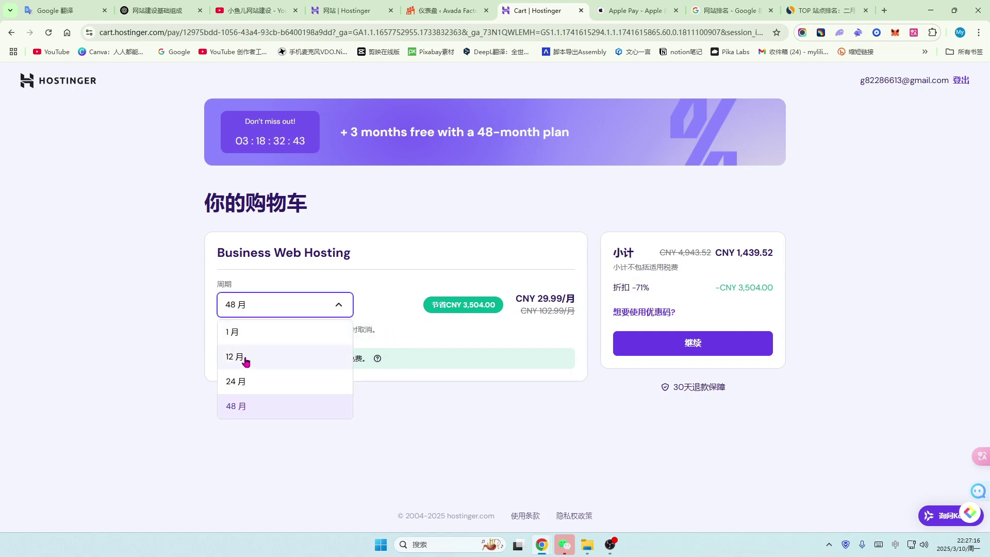
- Switch the period to 12 months and highlight the one-year free domain offer
click(243, 356)
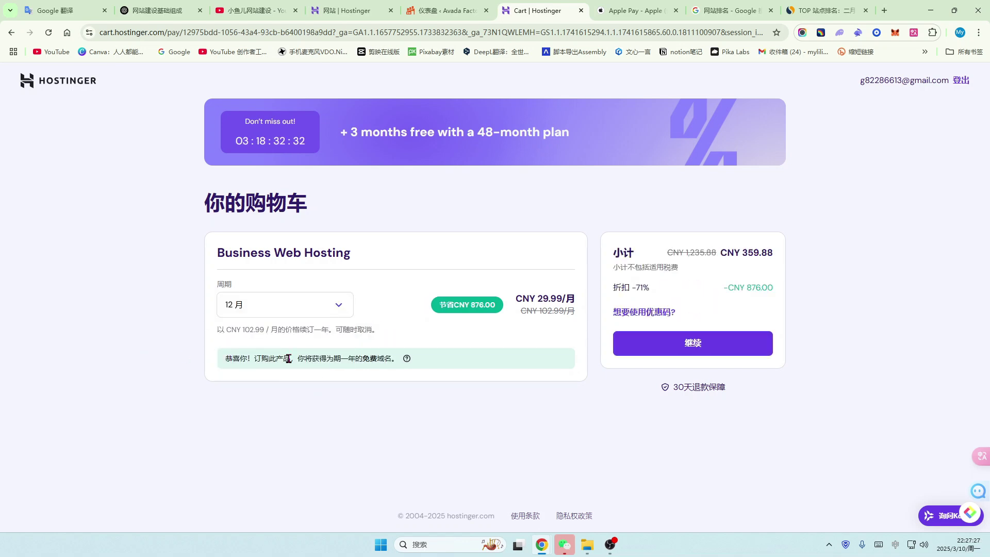
drag(298, 359, 385, 358)
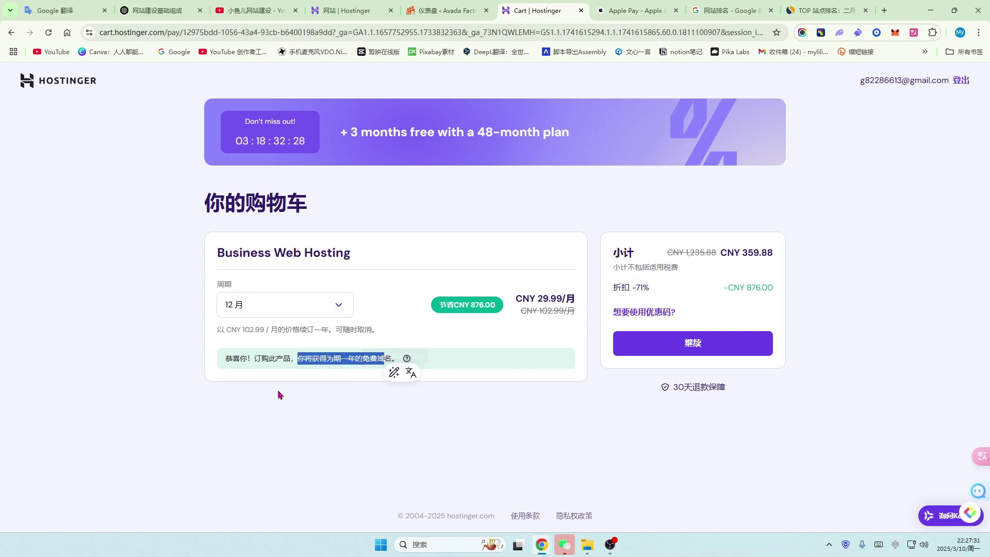
- Set the period back to 48 months and highlight its 3 free months and included free domain
click(338, 305)
click(258, 408)
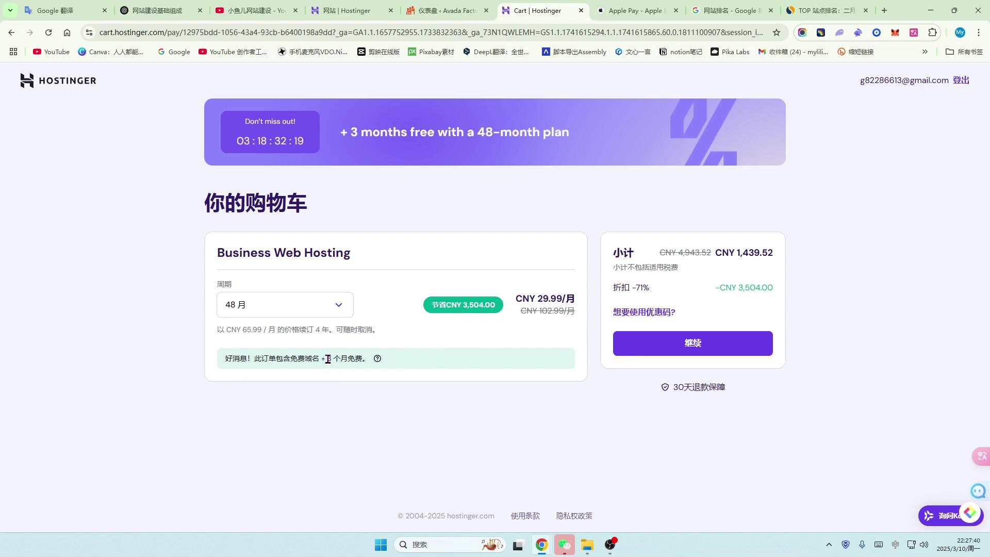
drag(327, 359, 363, 360)
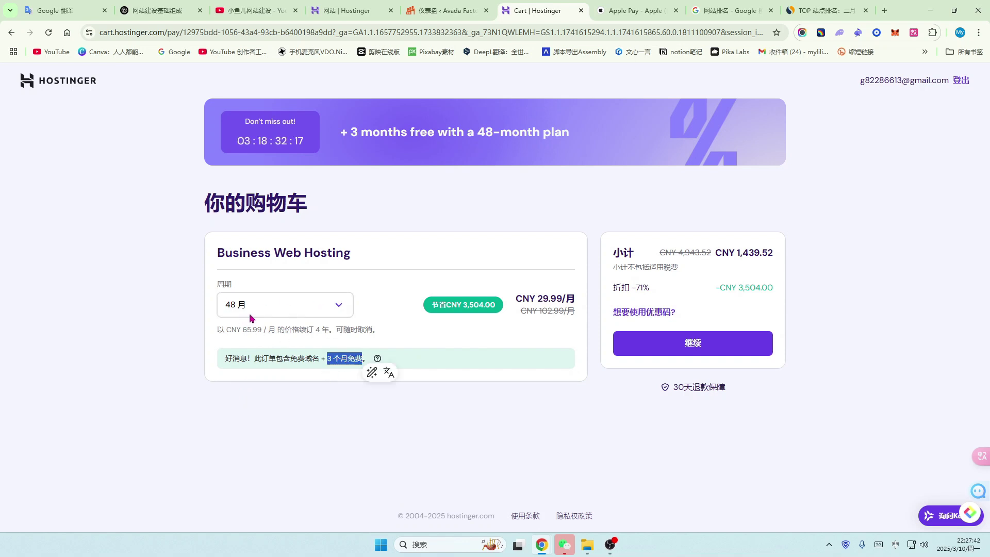
drag(255, 358, 317, 360)
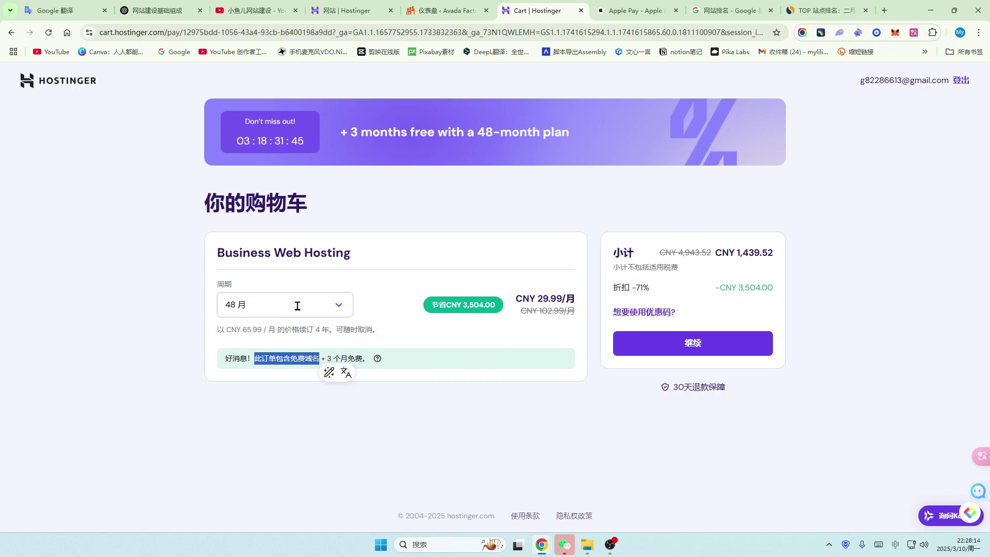
- Highlight the 30天退款保障 guarantee and continue from the cart to the billing address form
click(691, 339)
drag(674, 387, 727, 391)
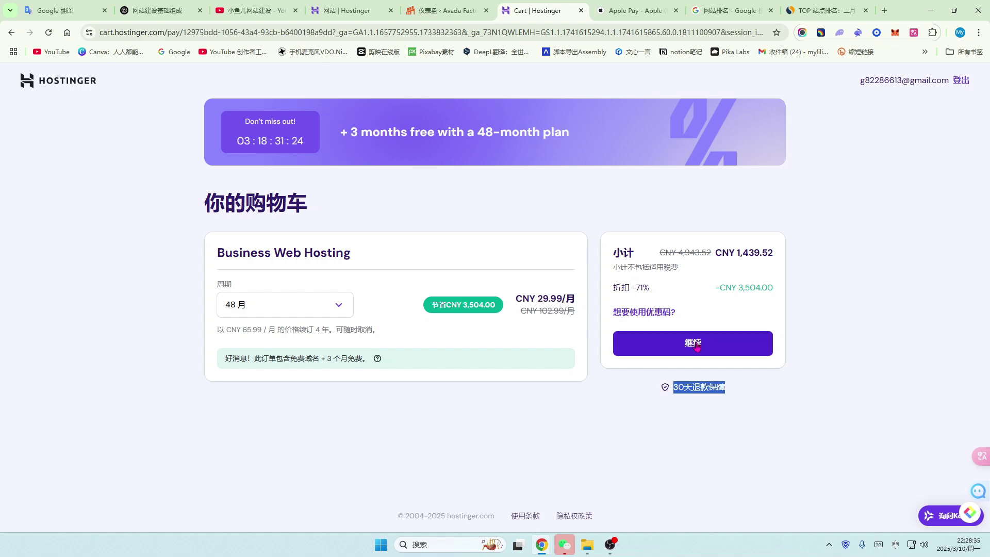
click(696, 344)
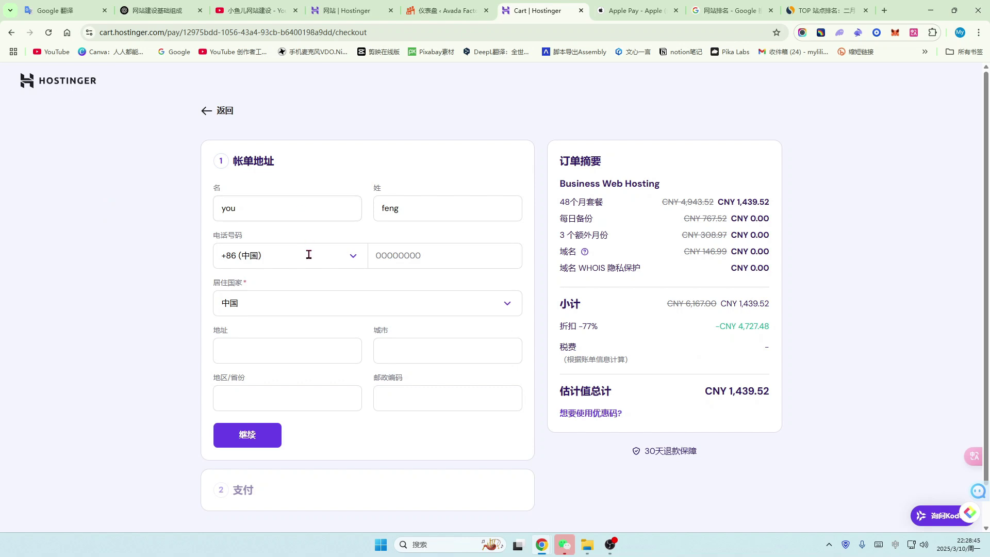
scroll(309, 254, down, 1)
click(323, 330)
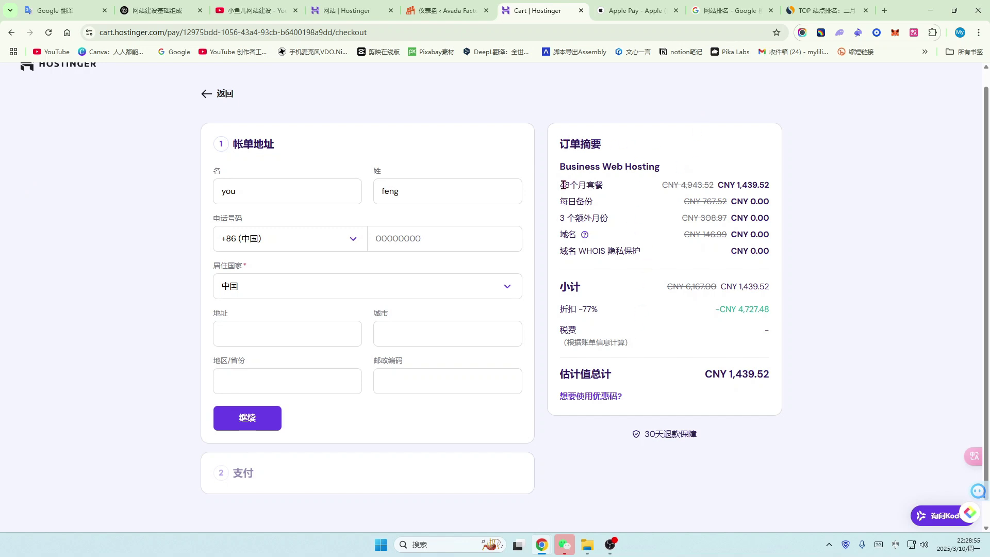
- Examine the order summary, highlighting the 48-month plan, daily backup, 3 extra months, domain and domain WHOIS privacy protection
drag(561, 186, 617, 188)
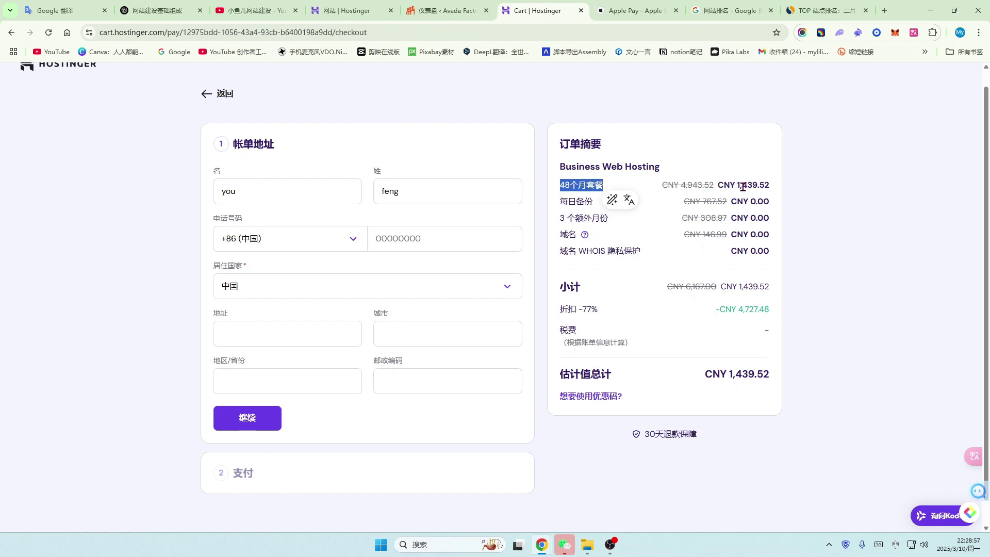
drag(738, 185, 757, 185)
drag(564, 203, 598, 205)
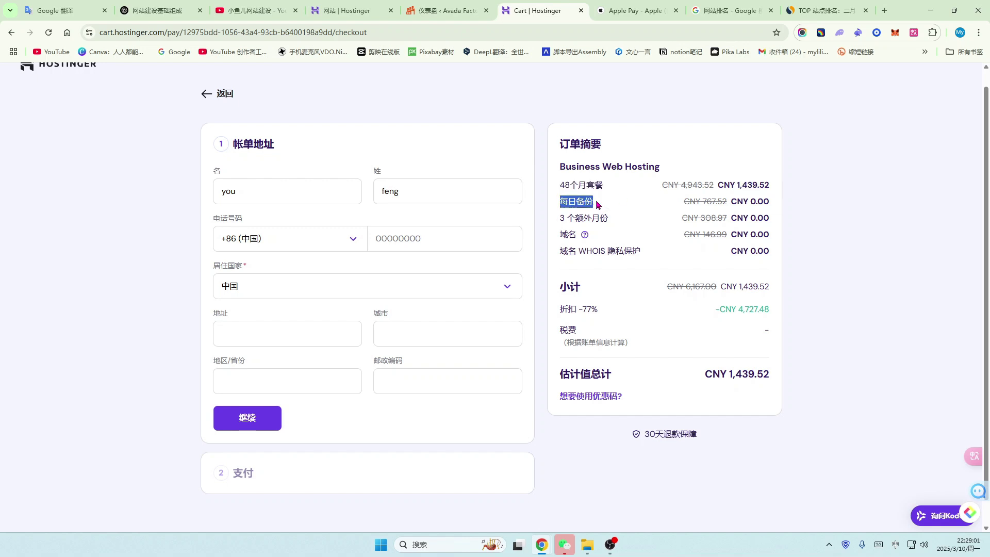
drag(702, 202, 717, 202)
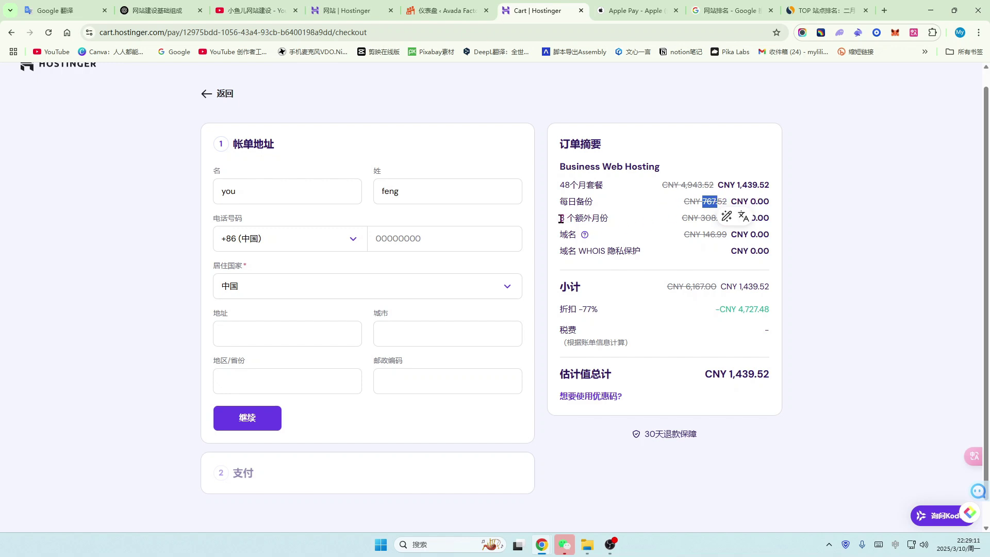
drag(561, 219, 612, 223)
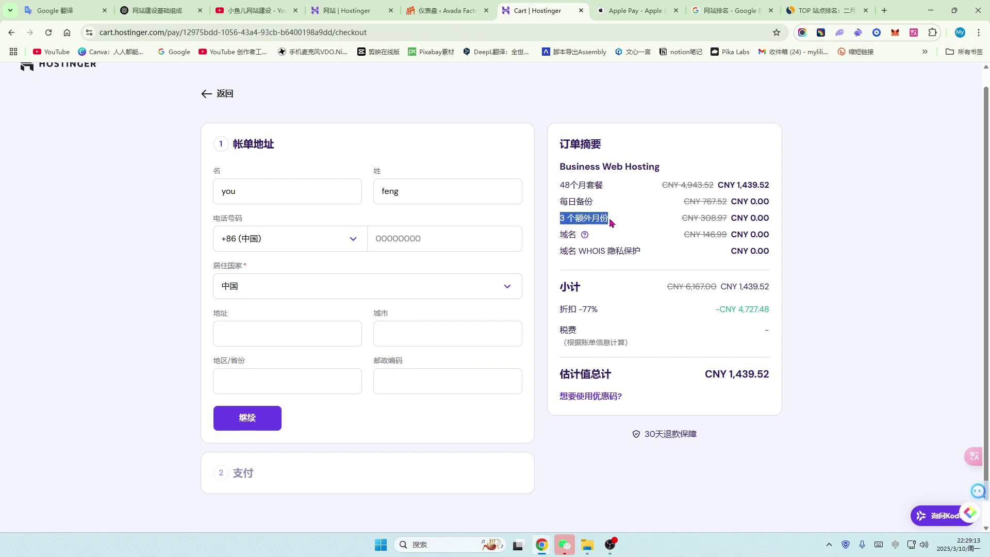
double_click(568, 233)
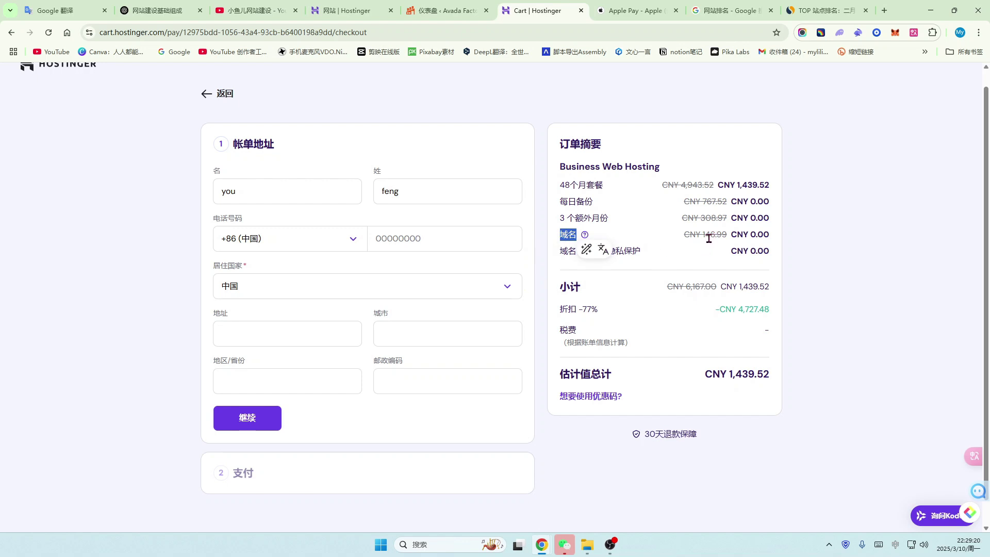
drag(560, 251, 645, 256)
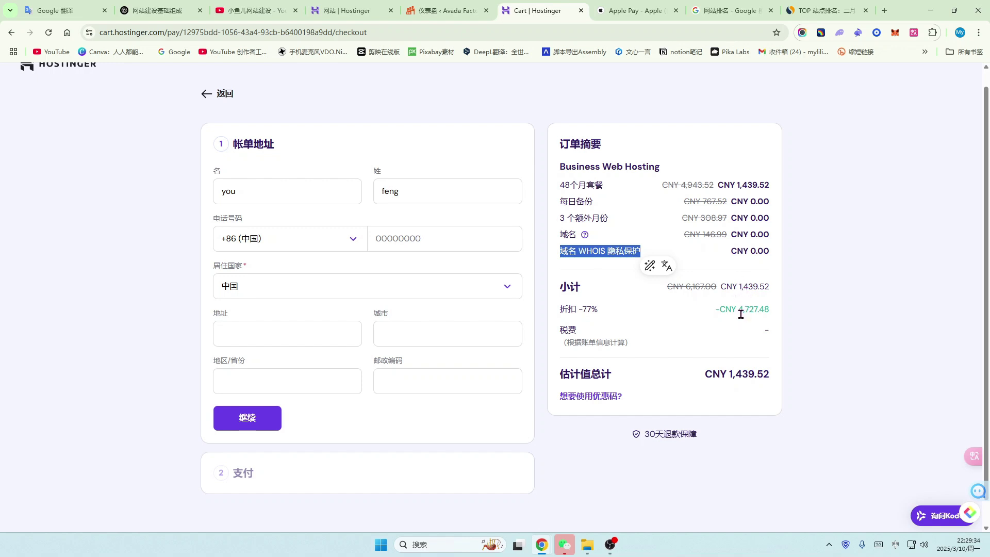
- Highlight the subtotal amount in the order summary and continue from the billing address to the payment section
drag(738, 286, 758, 287)
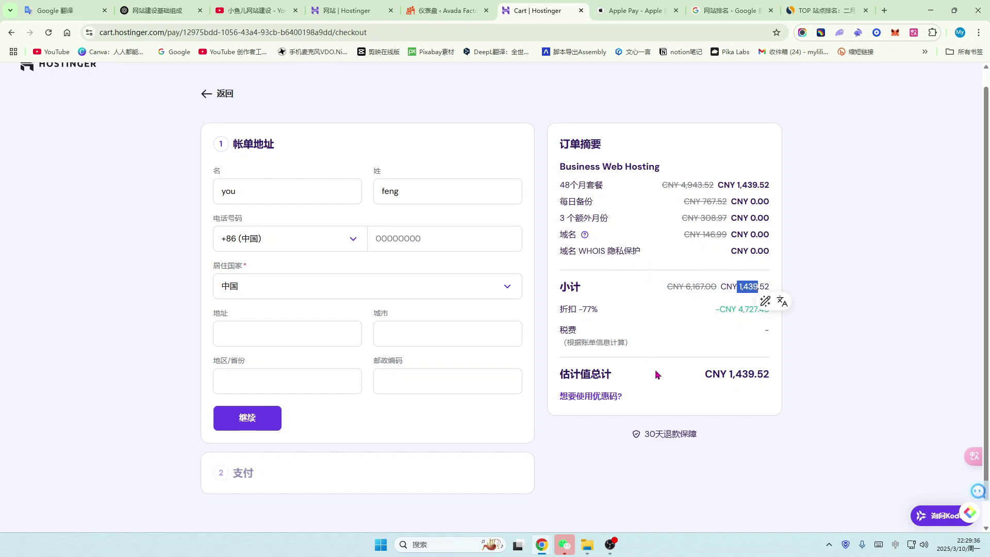
scroll(657, 374, down, 1)
click(247, 392)
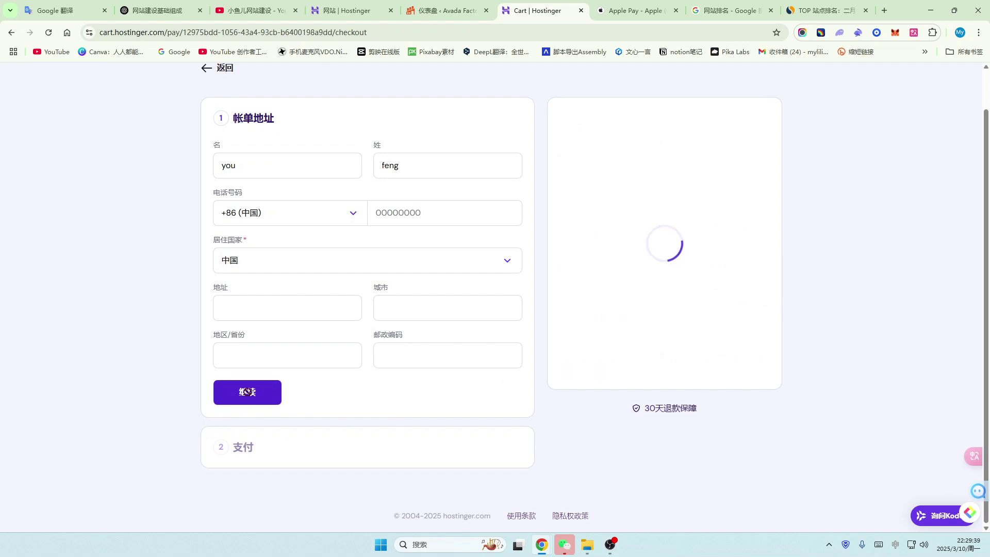
scroll(369, 285, up, 3)
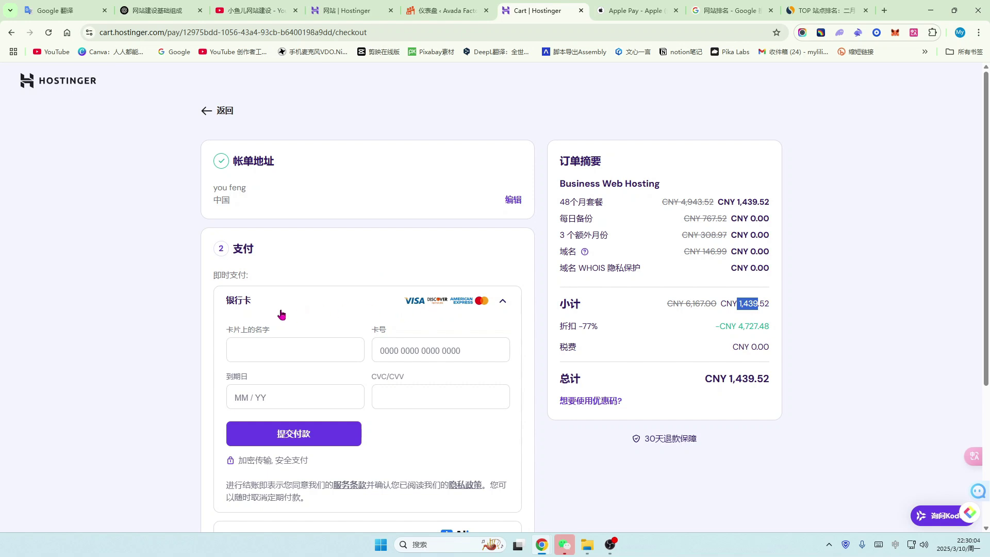
- Review the available payment methods and expand the Union Pay option to view its details
scroll(342, 320, down, 4)
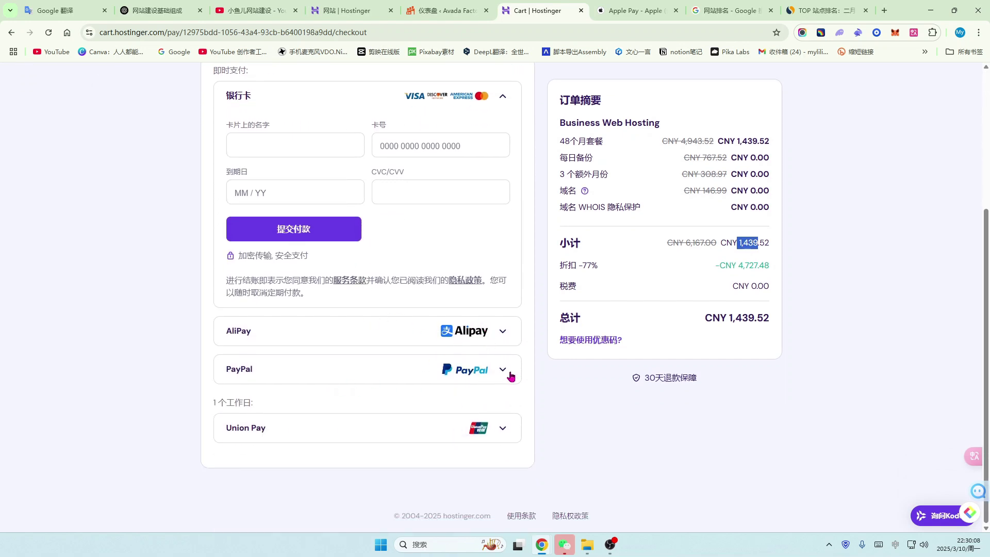
click(503, 431)
scroll(389, 402, up, 2)
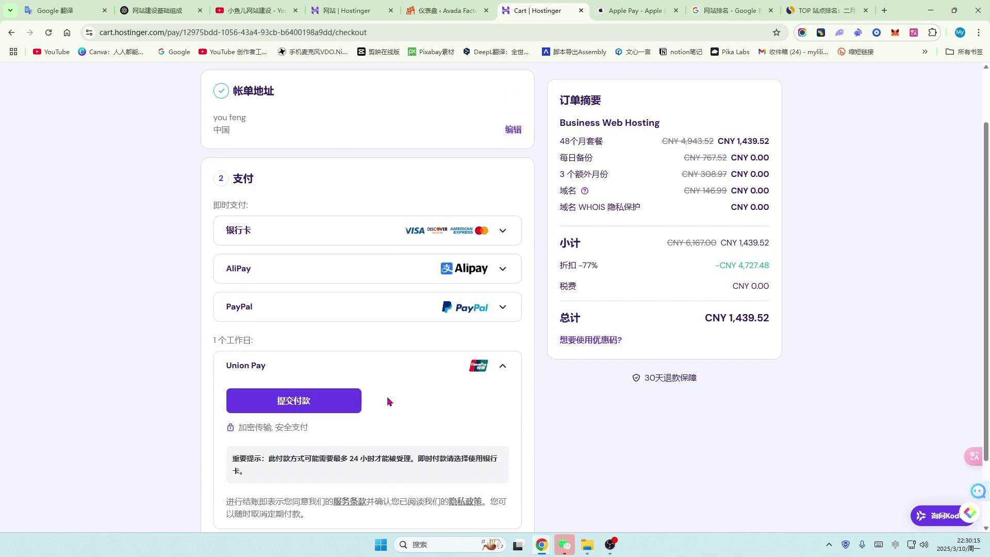
scroll(388, 401, up, 1)
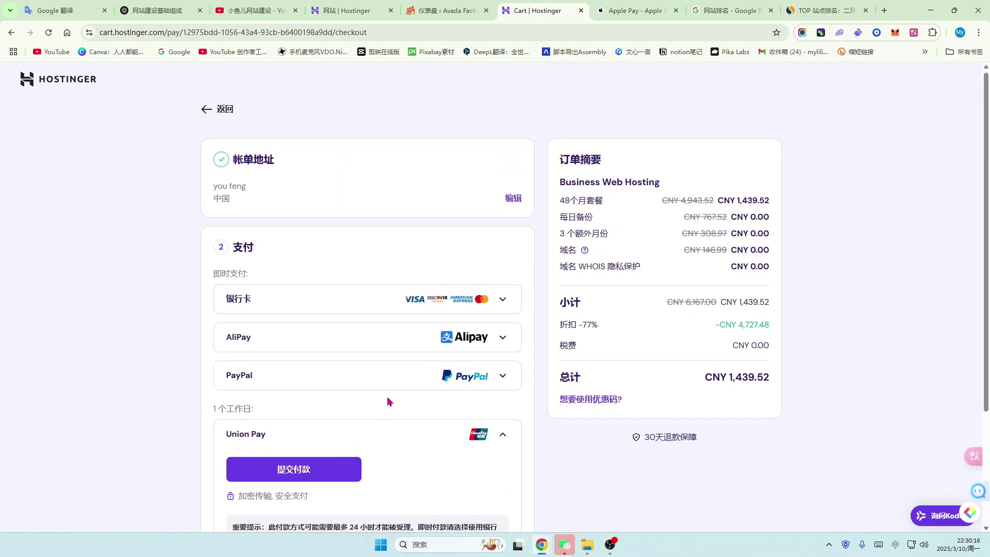
- Choose AliPay, submit the payment and continue to the Alipay+ QR code page
click(503, 339)
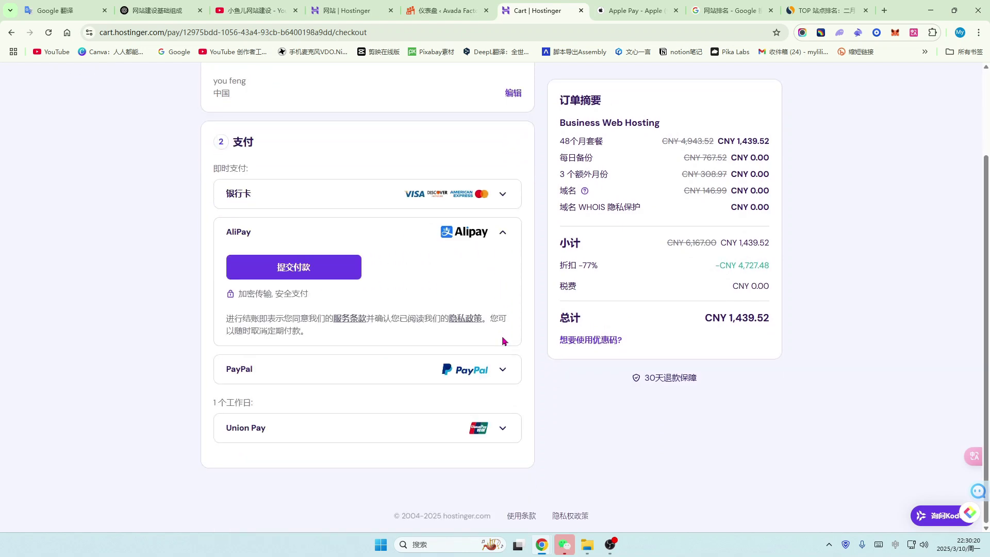
click(292, 307)
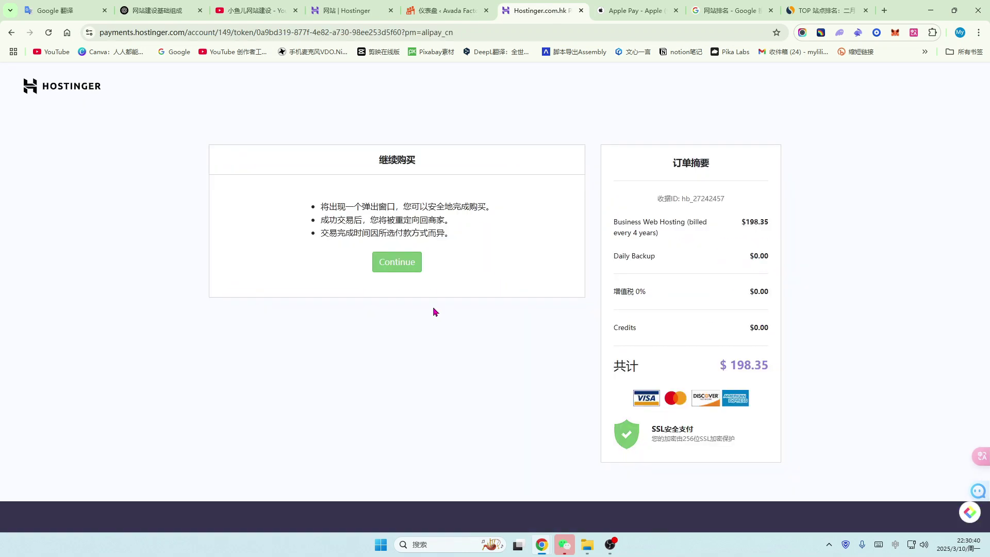
click(396, 263)
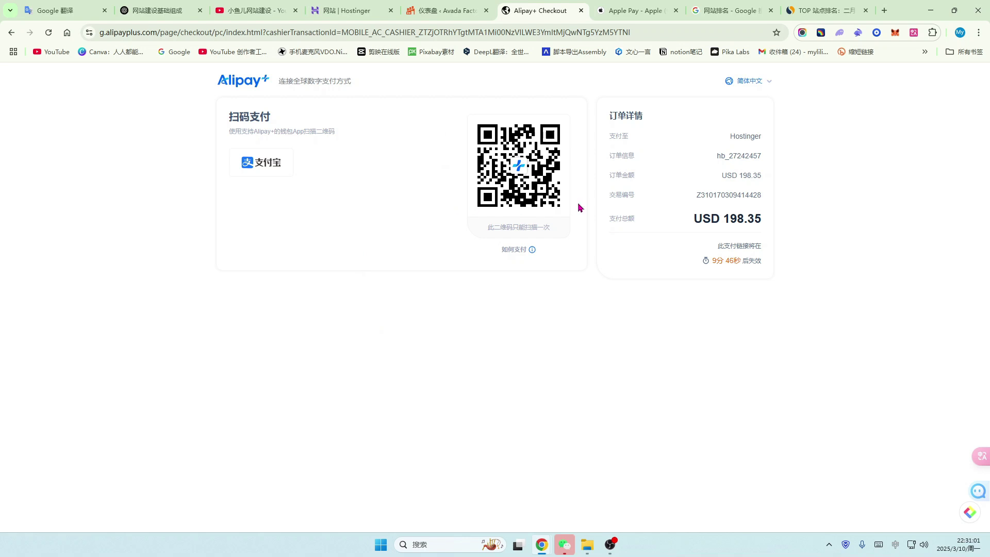
- Highlight the payment total and the payment link's expiry countdown in the Alipay+ order details
drag(724, 221, 743, 219)
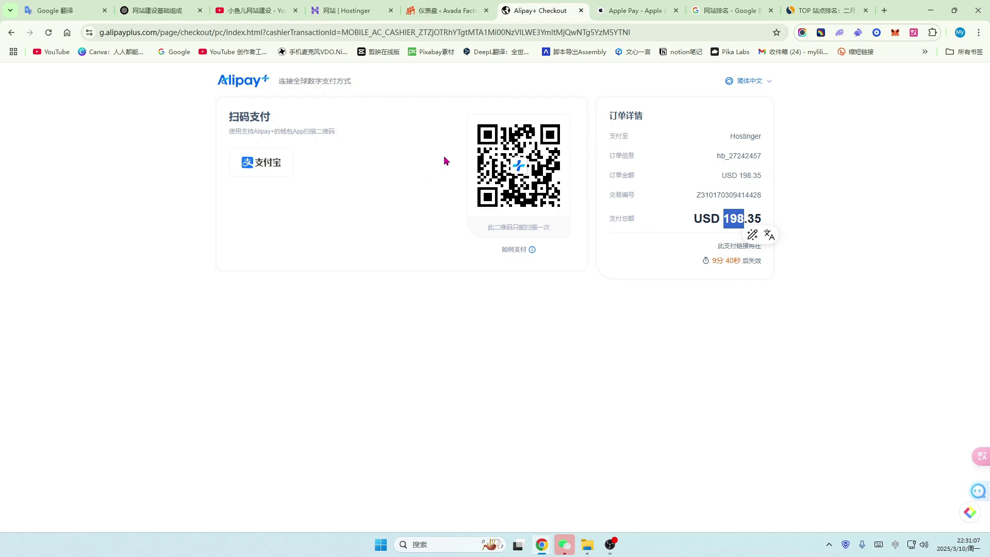
click(840, 218)
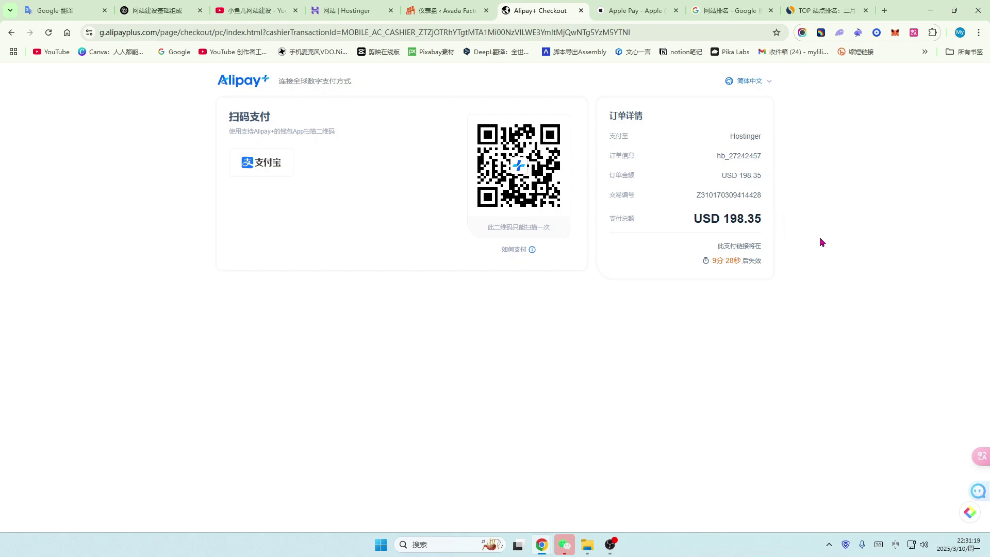
drag(712, 262, 778, 271)
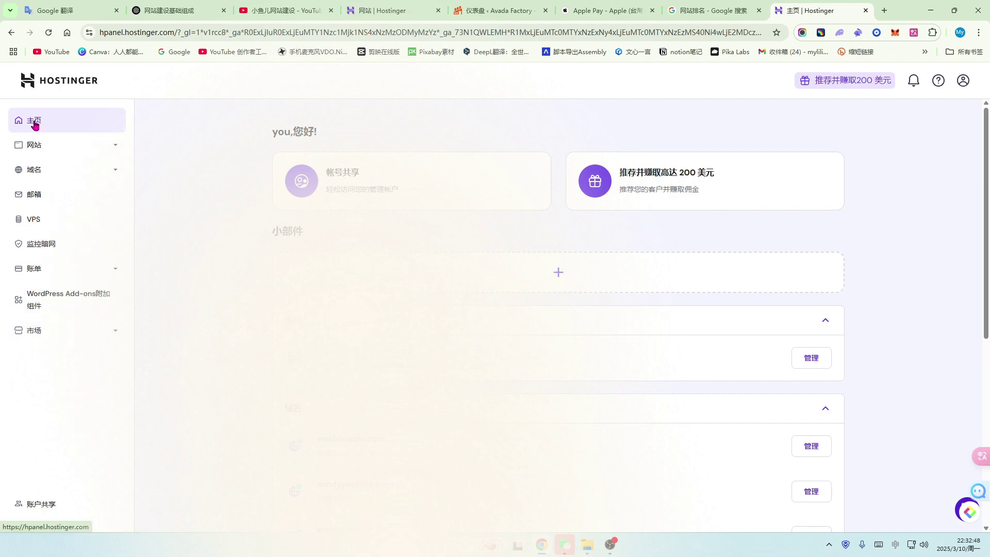
- Open the 网站列表 page in Hostinger's control panel and look at the extra options of one listed website
click(84, 151)
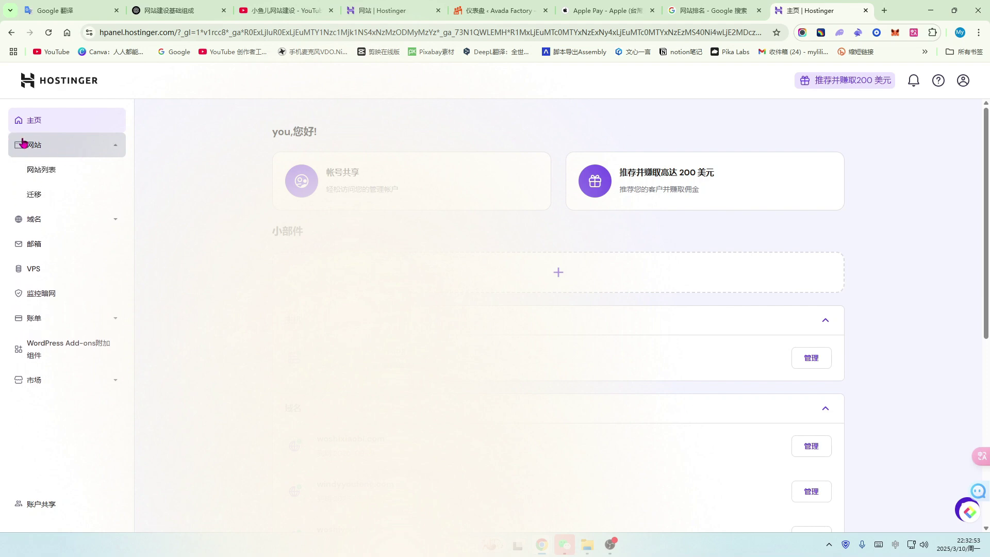
click(36, 174)
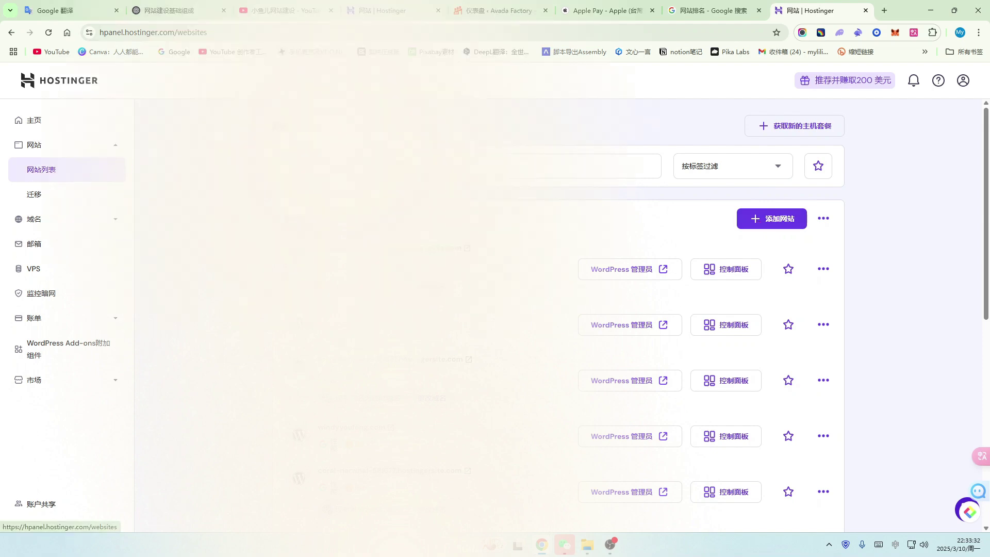
scroll(490, 309, down, 10)
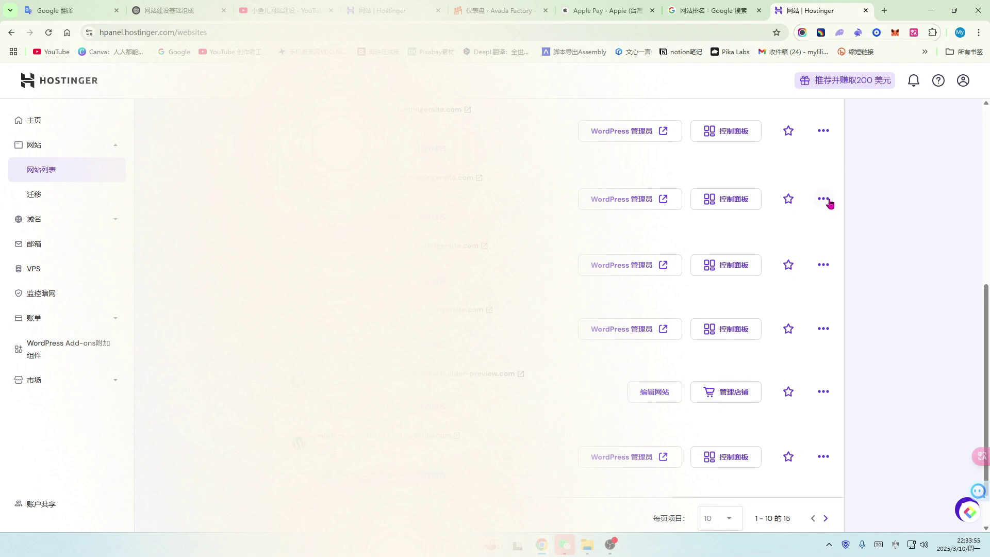
click(825, 200)
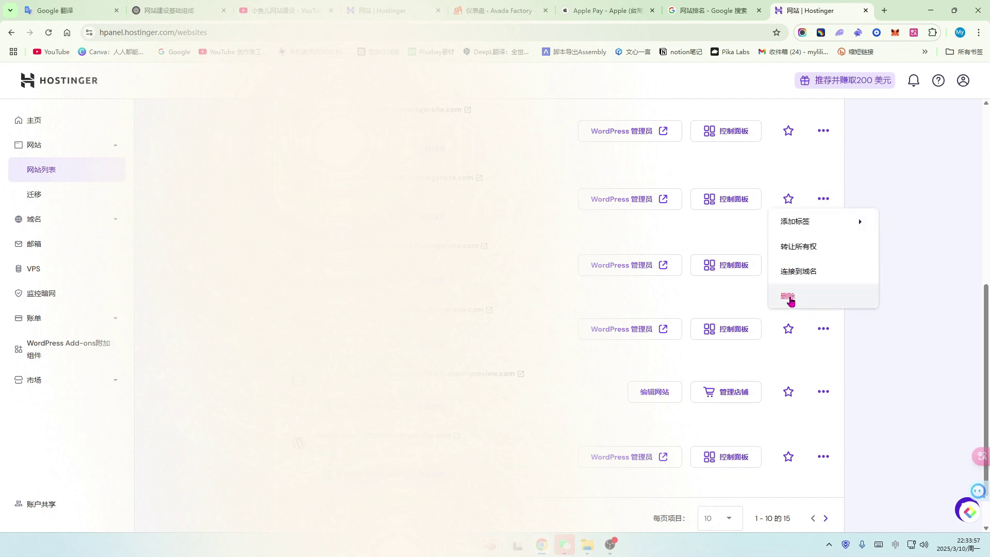
scroll(590, 200, up, 5)
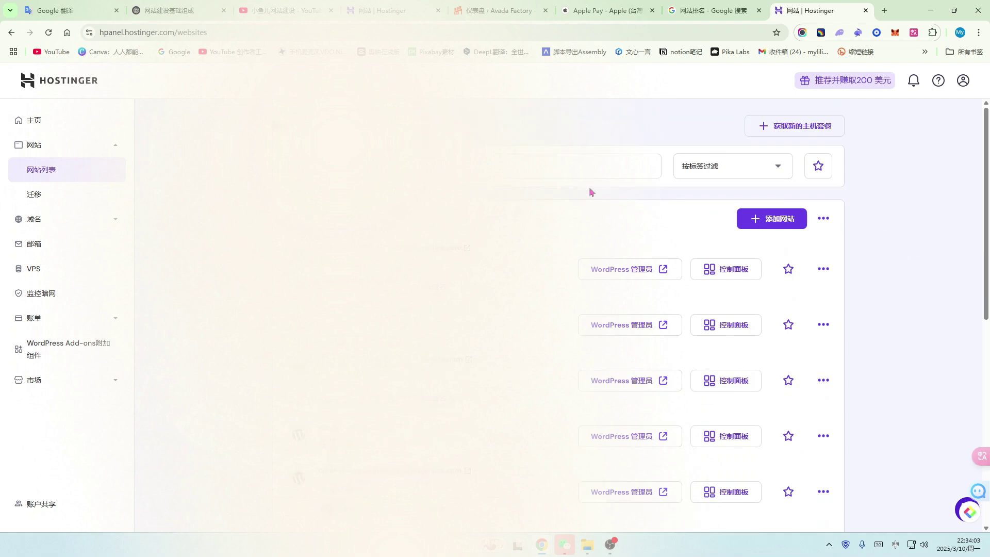
- Start adding a new WordPress website, browsing the YouTube channel's video list before choosing the website type
click(779, 223)
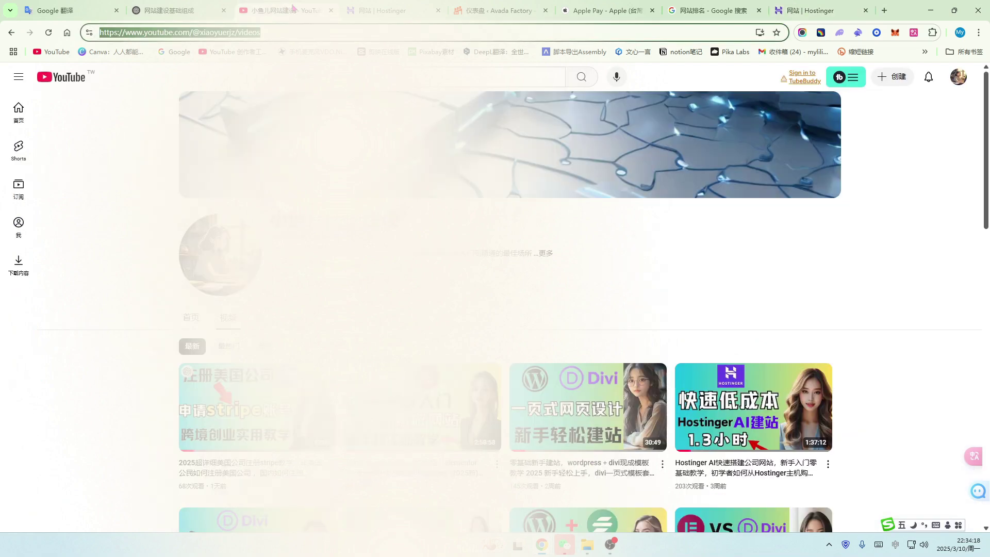
scroll(836, 238, down, 2)
scroll(836, 238, down, 1)
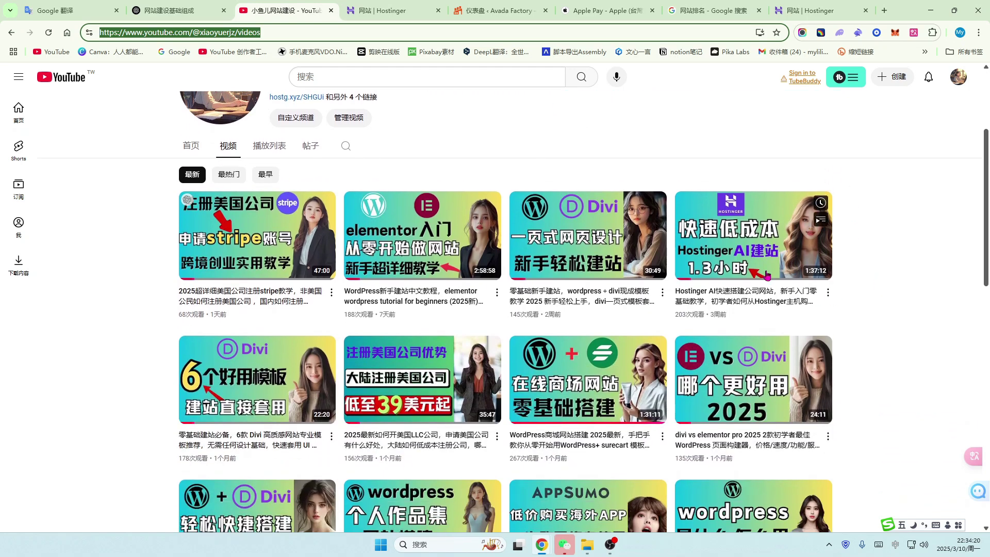
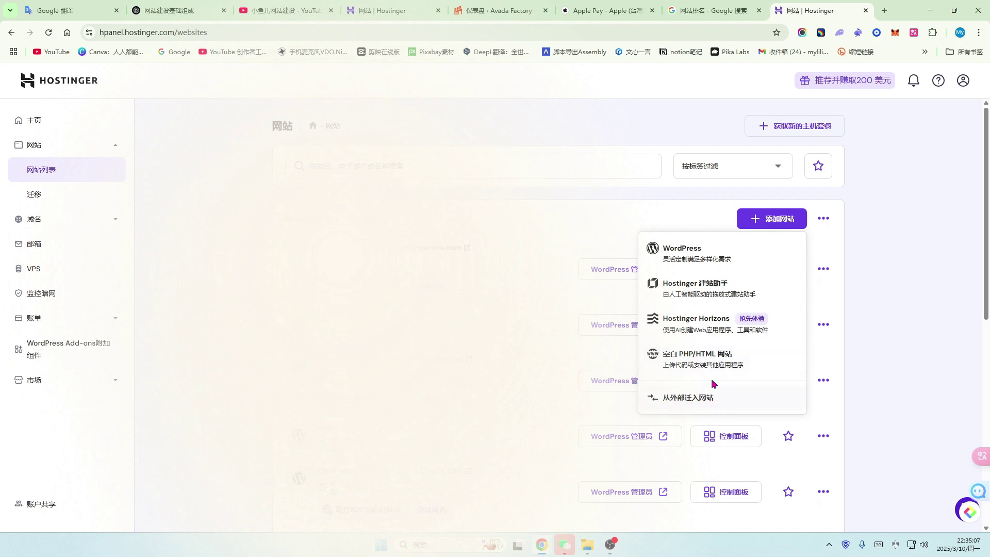
click(692, 254)
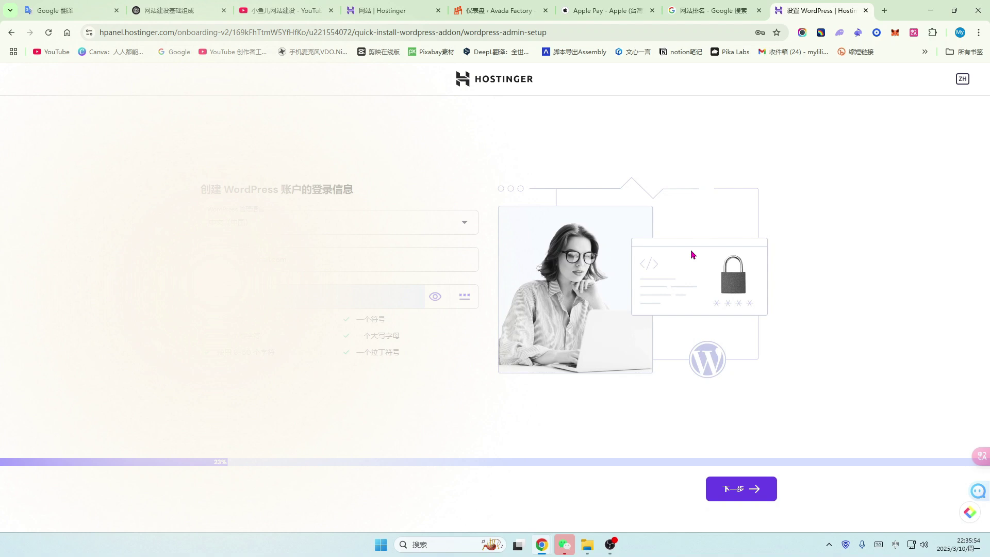
- Examine the WordPress login details form, highlighting its heading and the administrator password requirements
drag(200, 194, 372, 190)
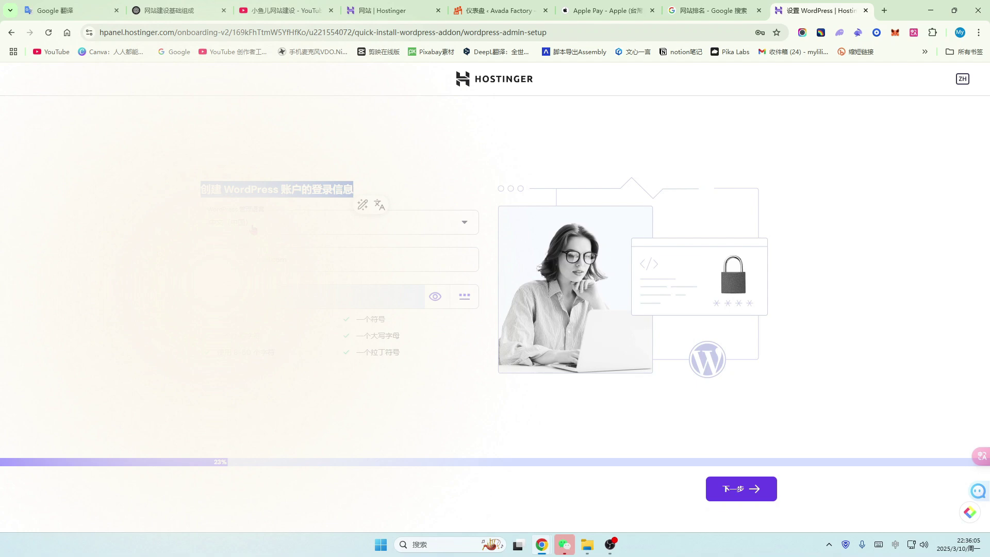
click(301, 259)
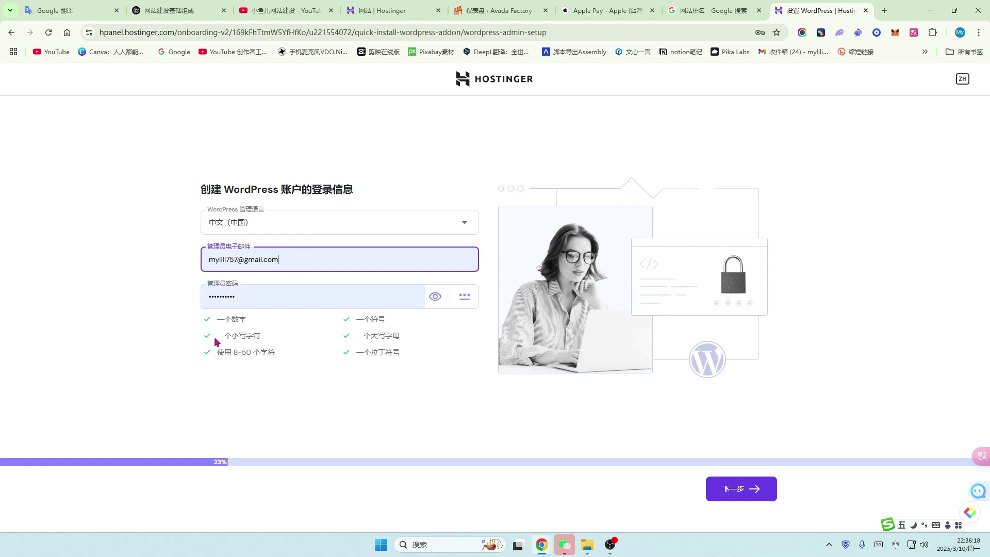
drag(217, 320, 247, 322)
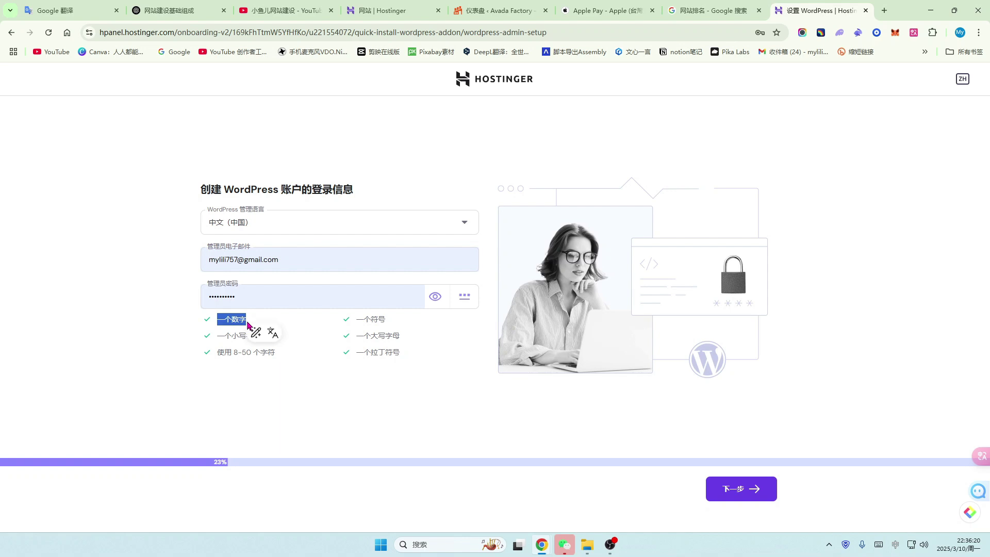
click(220, 322)
drag(221, 321, 279, 355)
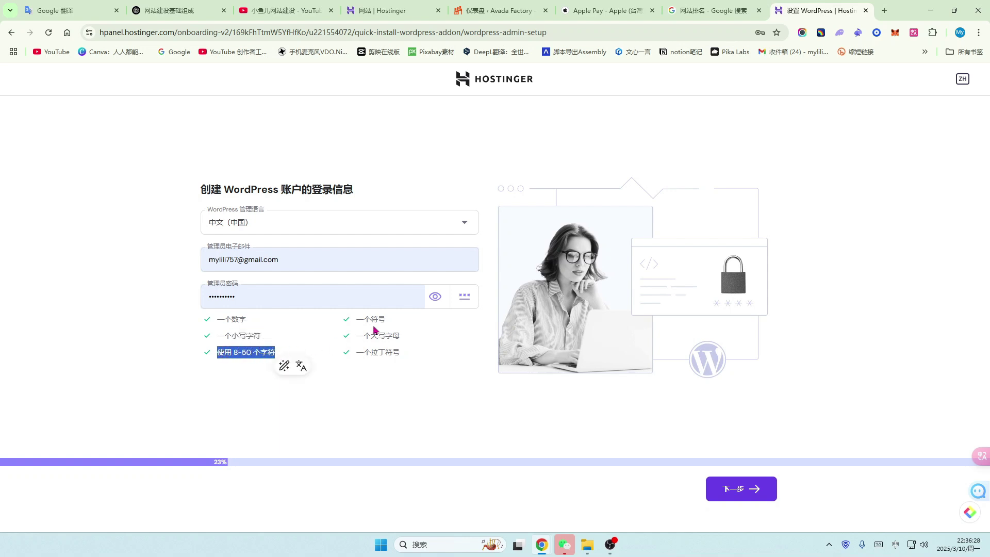
drag(357, 319, 403, 355)
click(358, 337)
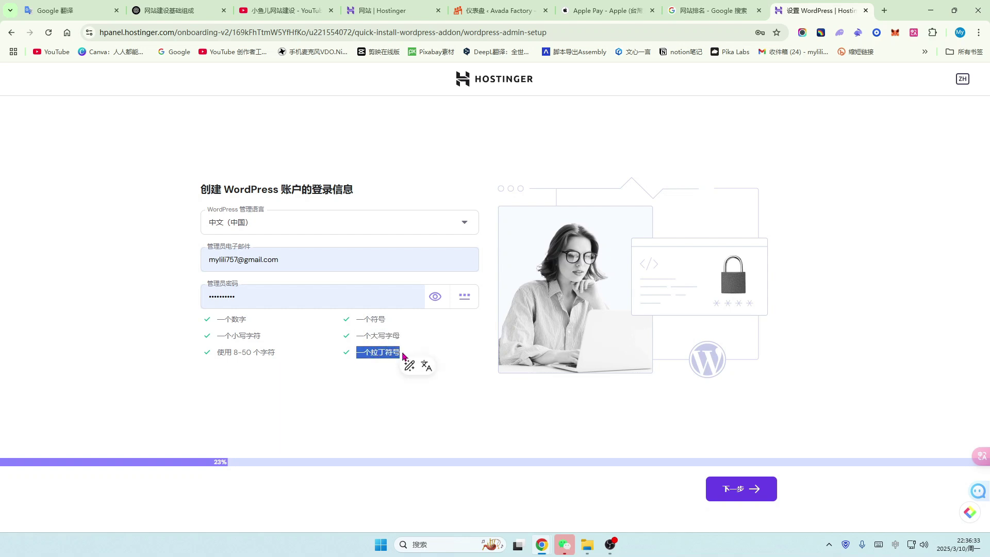
drag(181, 316, 404, 368)
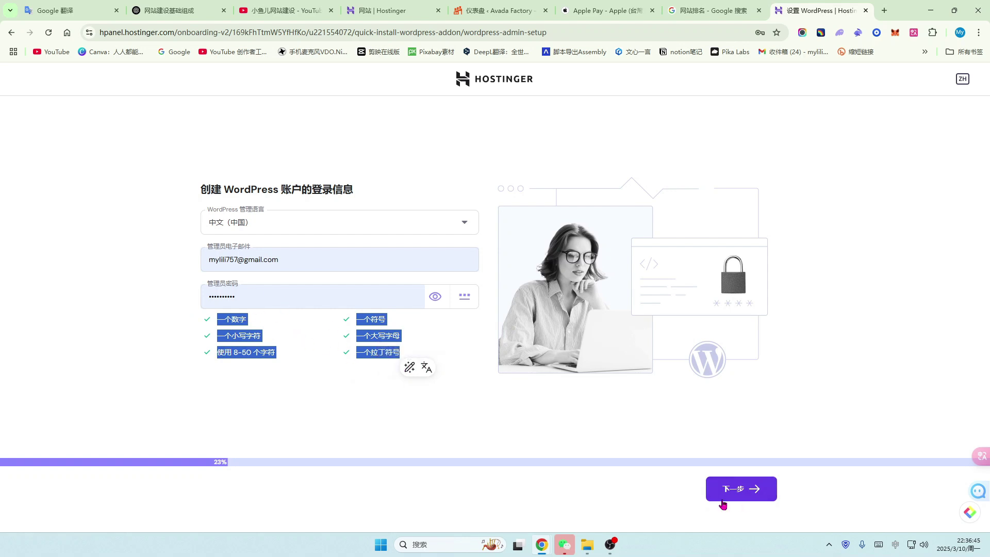
- Accept the WordPress login details, highlight the 选择构建网站的方式 heading and choose to create a blank website
click(723, 503)
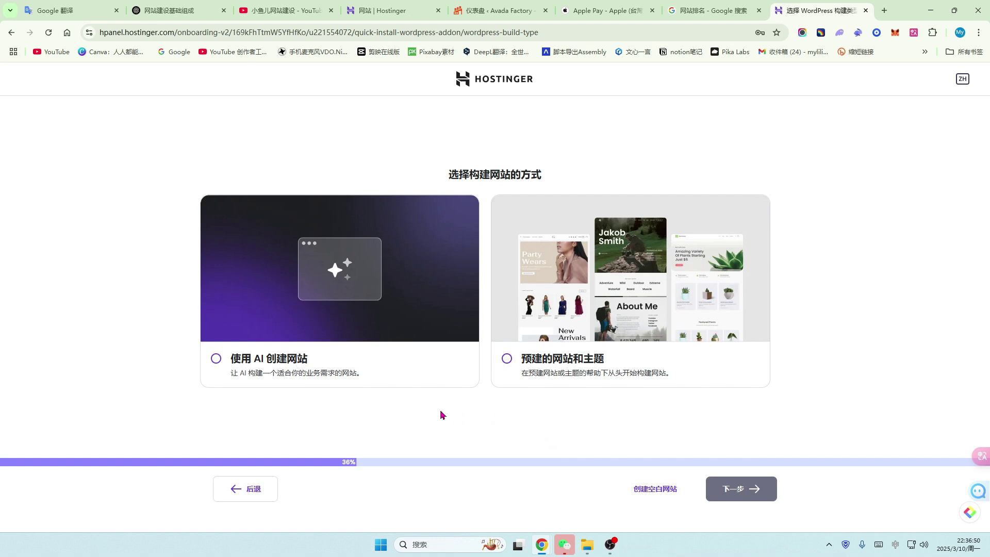
drag(447, 176, 549, 177)
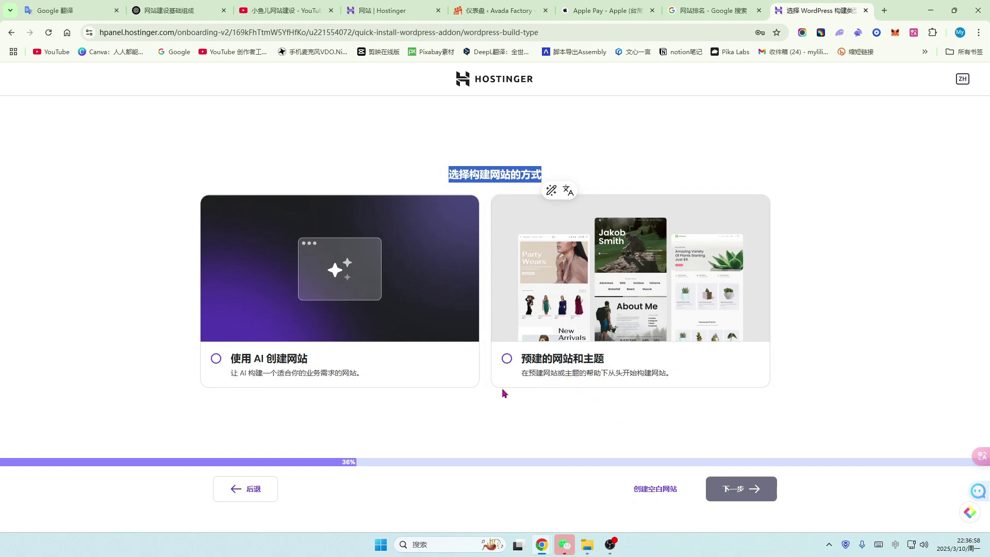
click(664, 493)
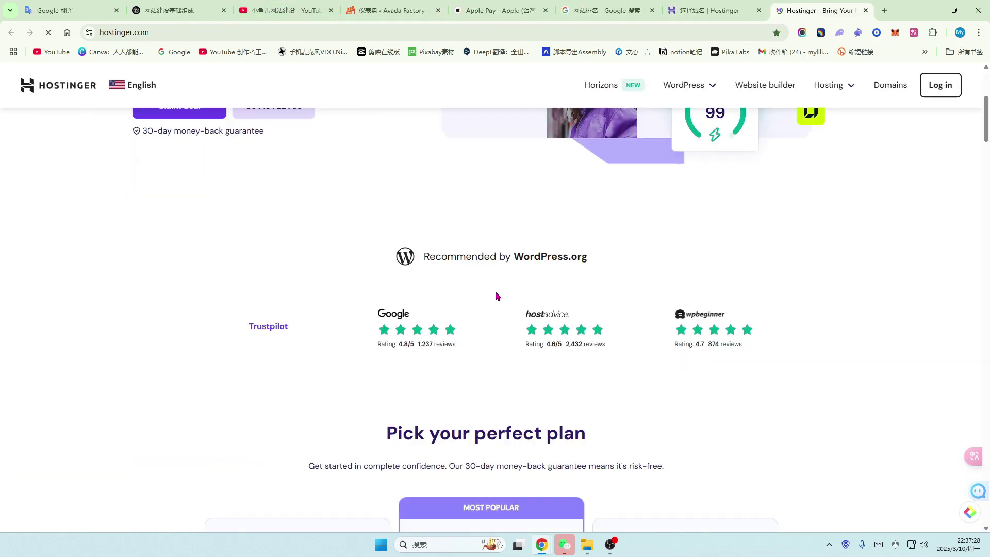
- View the plan prices and features on the hostinger.com homepage and return to the domain selection page
scroll(496, 294, down, 6)
scroll(828, 230, down, 4)
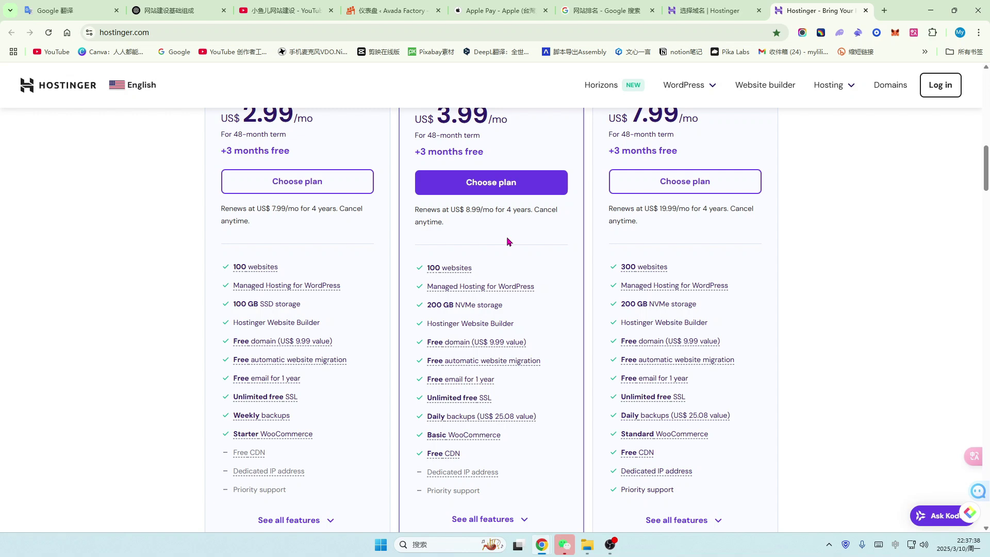
click(718, 11)
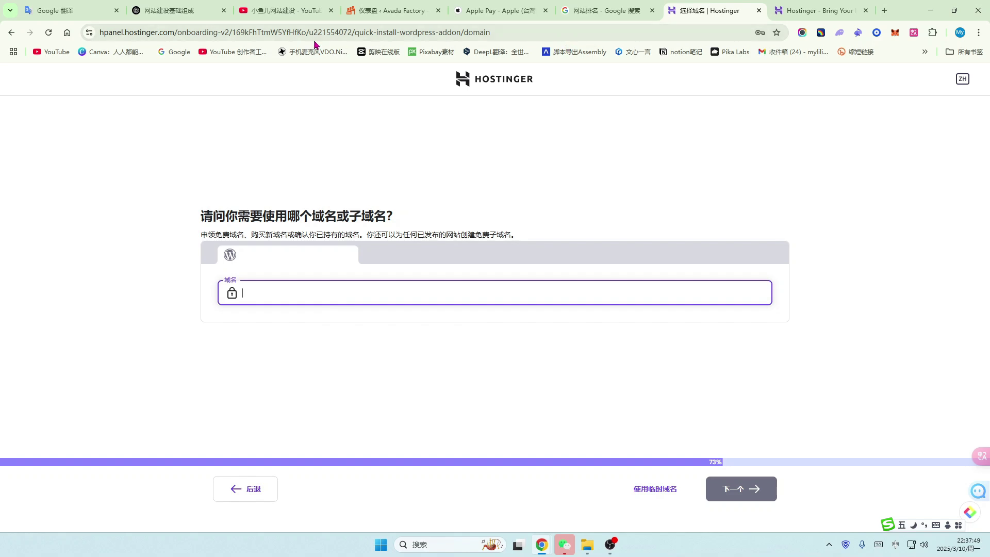
- Highlight "youtube" in the YouTube channel's web address as a domain example and return to the hostinger.com page
click(283, 10)
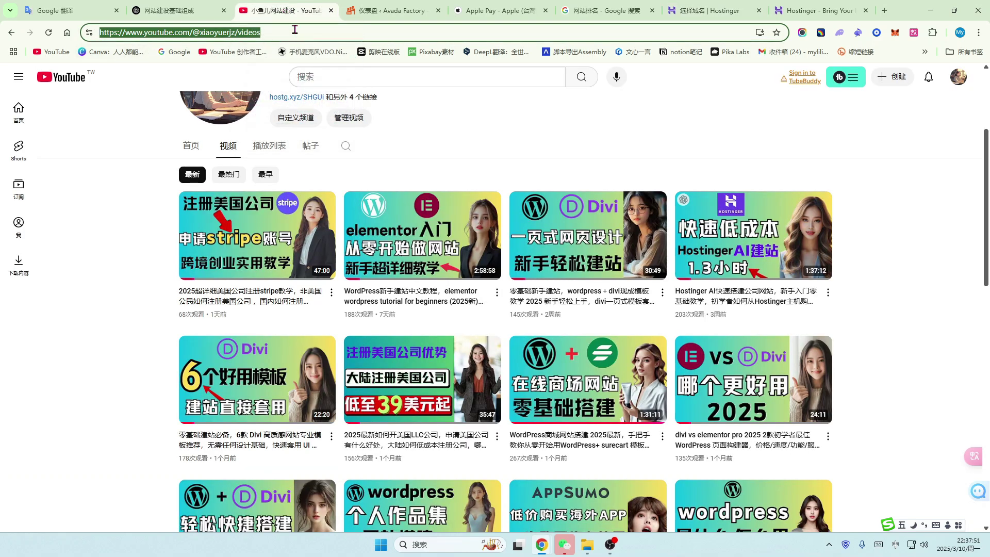
click(293, 30)
mouse_move(146, 32)
mouse_down()
mouse_move(180, 33)
mouse_move(143, 33)
mouse_up()
click(197, 32)
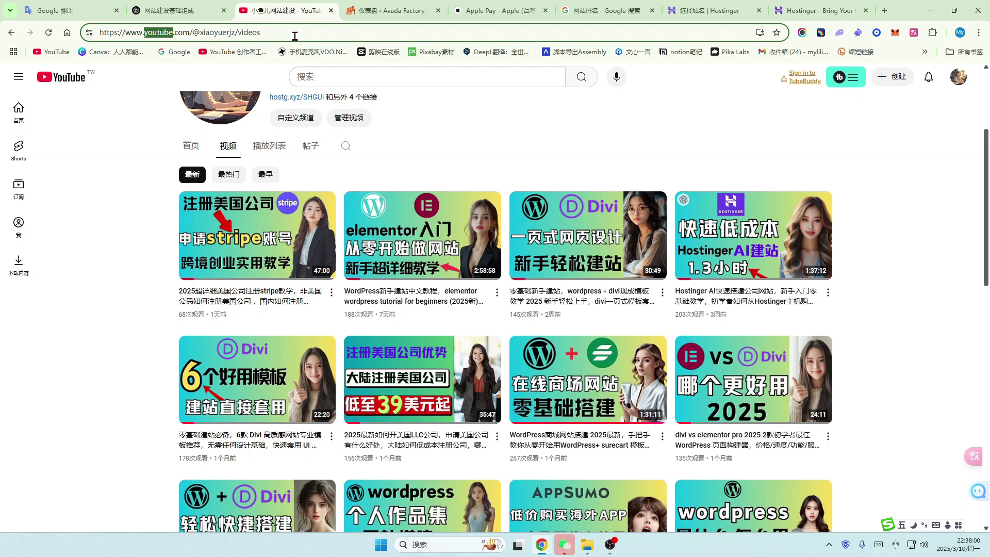
click(808, 6)
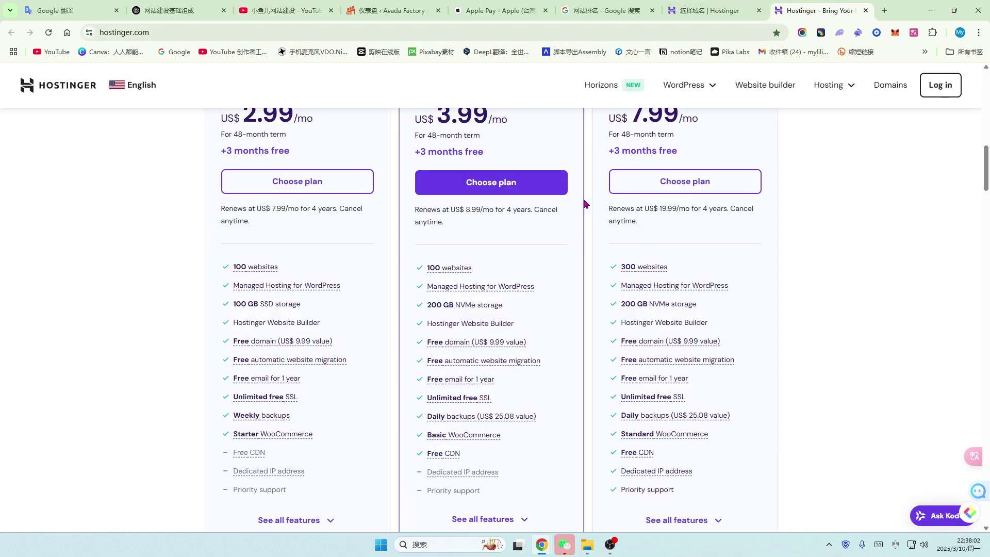
- Return to the domain selection page and choose to use a temporary domain (使用临时域名) for the new site
click(715, 11)
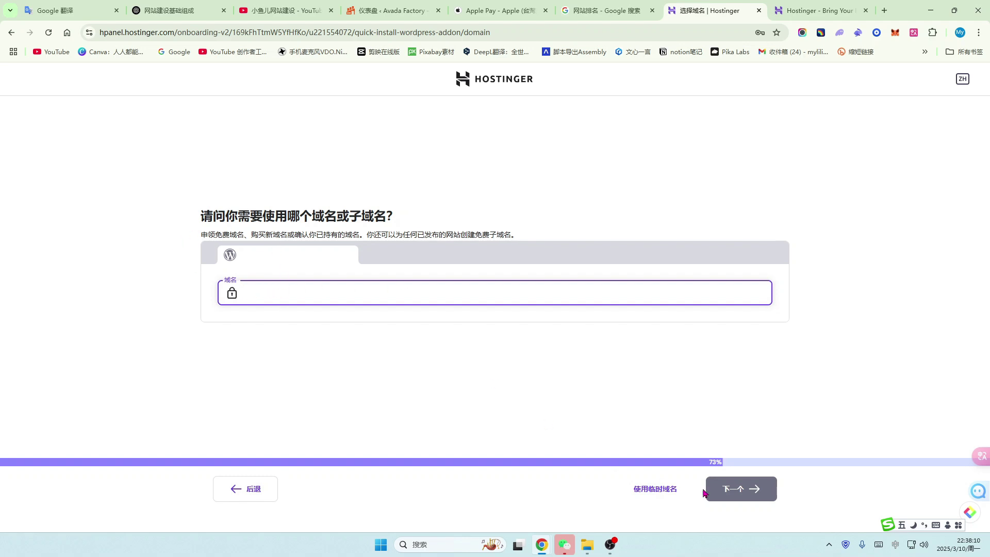
click(658, 490)
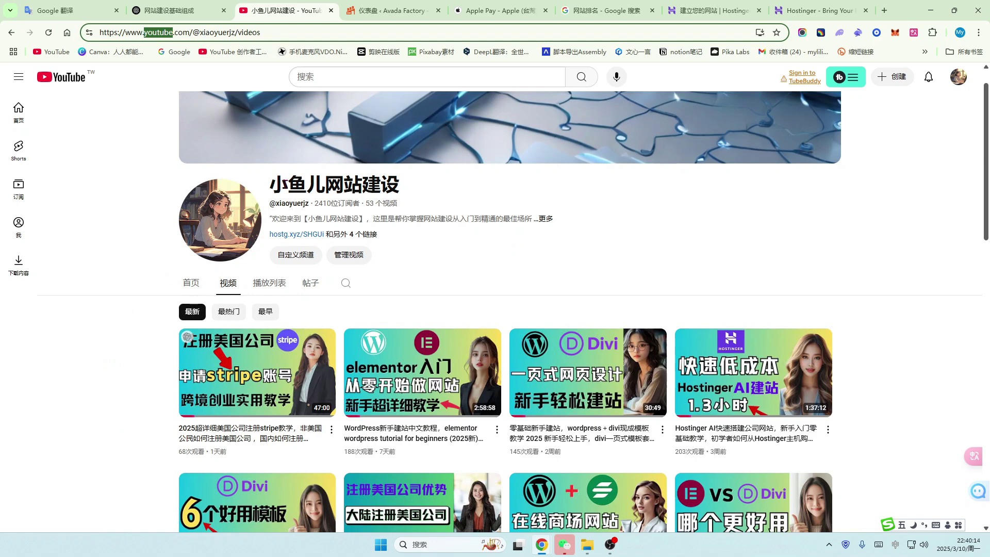
- Highlight the YouTube channel's name and look over its list of videos
drag(271, 184, 401, 186)
scroll(619, 248, down, 2)
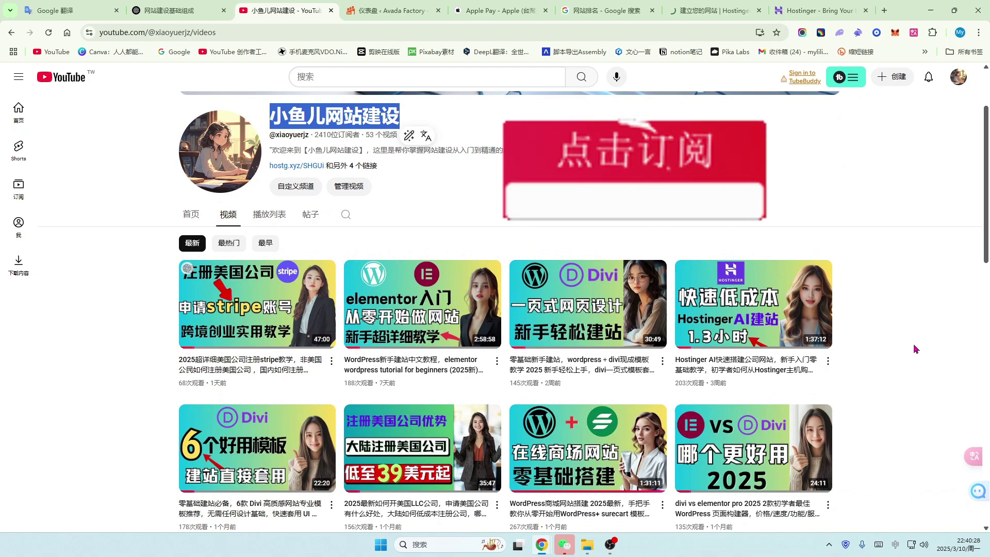
scroll(915, 349, up, 1)
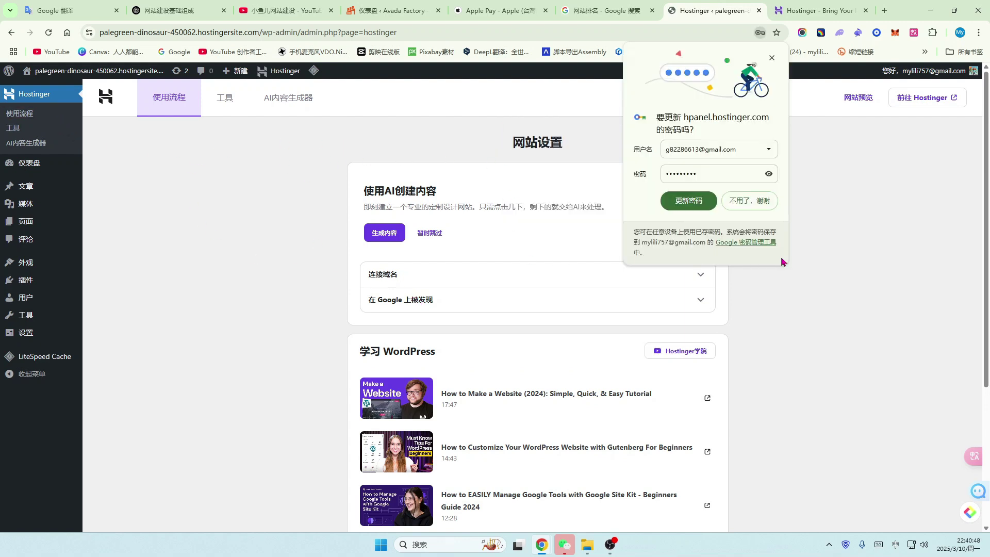
- Decline the browser's offer to update the saved password and go to the WordPress dashboard
click(764, 207)
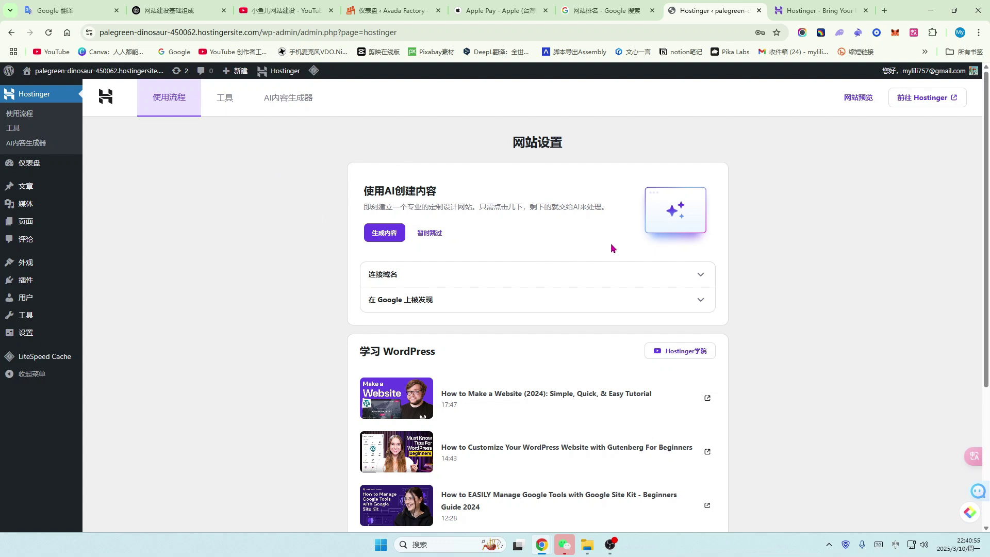
mouse_move(26, 168)
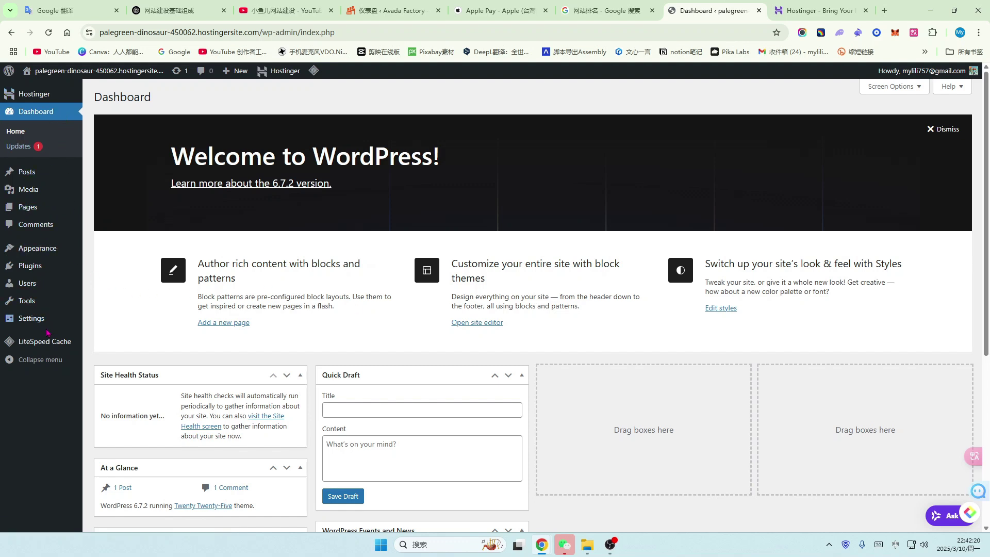
- Open the General settings and view the Site Language options without changing the language
mouse_move(30, 322)
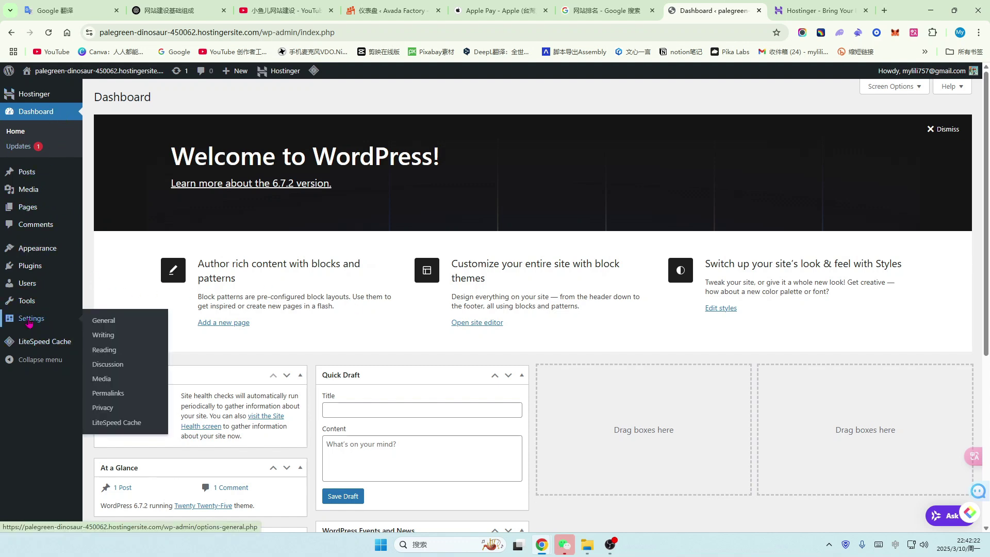
click(110, 324)
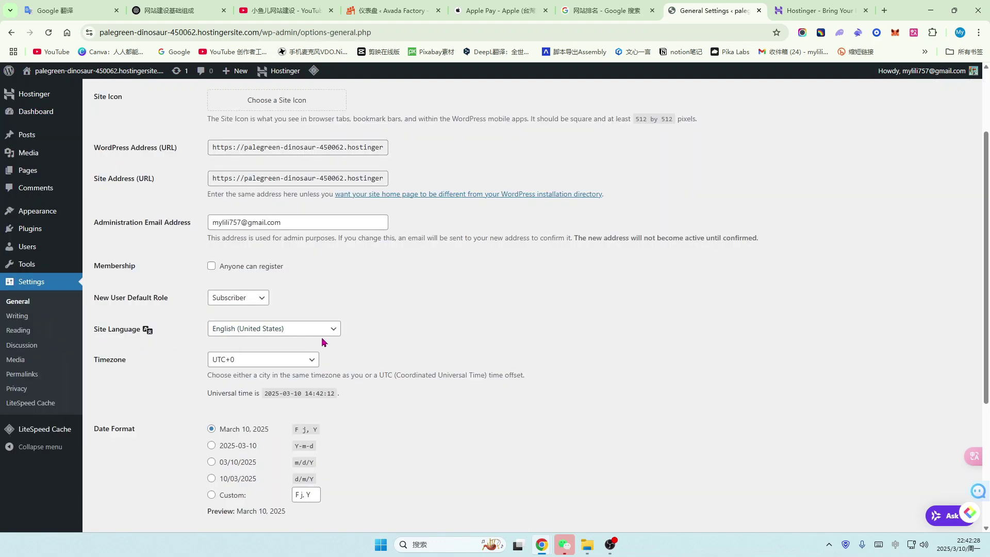
click(333, 331)
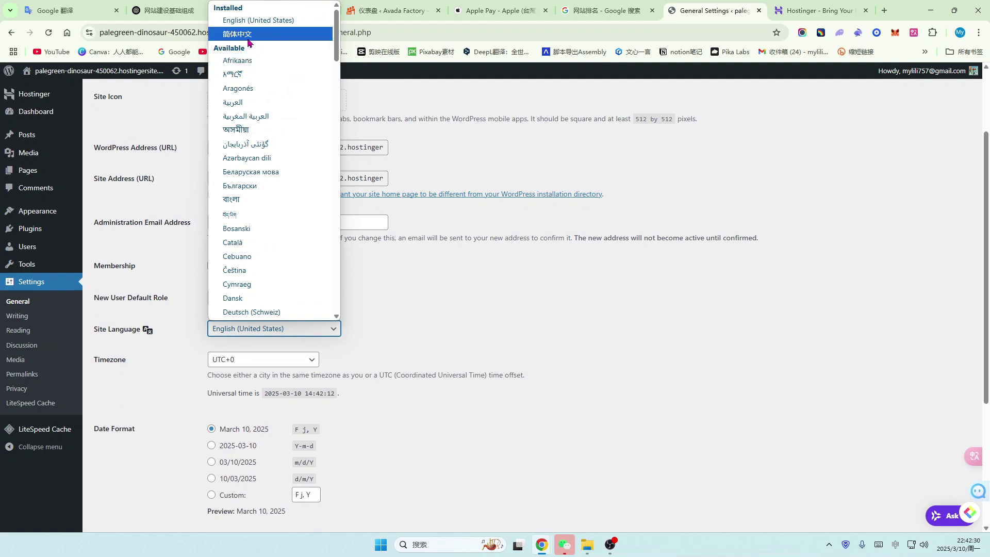
click(618, 324)
scroll(20, 344, up, 2)
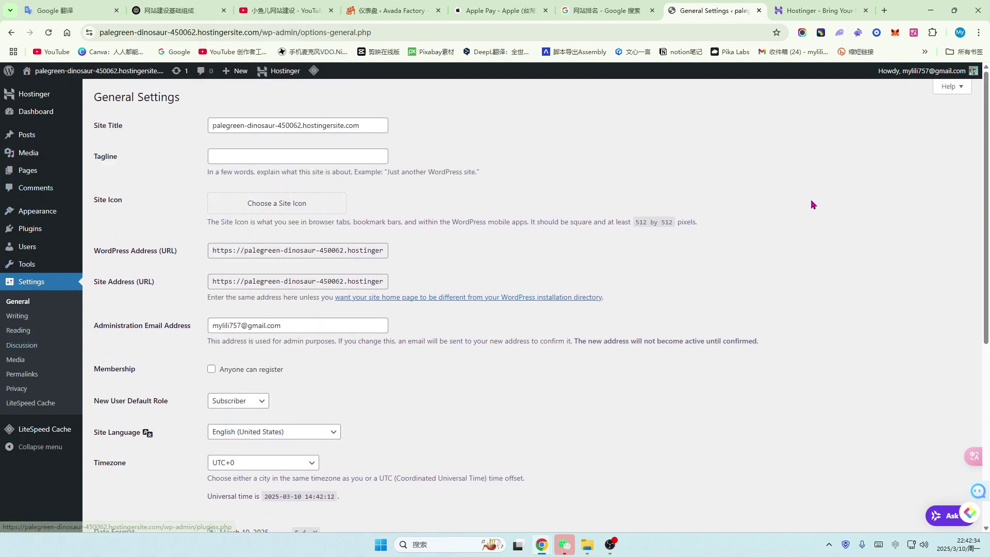
- Translate the General Settings page into bilingual English and Chinese text, and return to the Dashboard
click(914, 32)
click(853, 148)
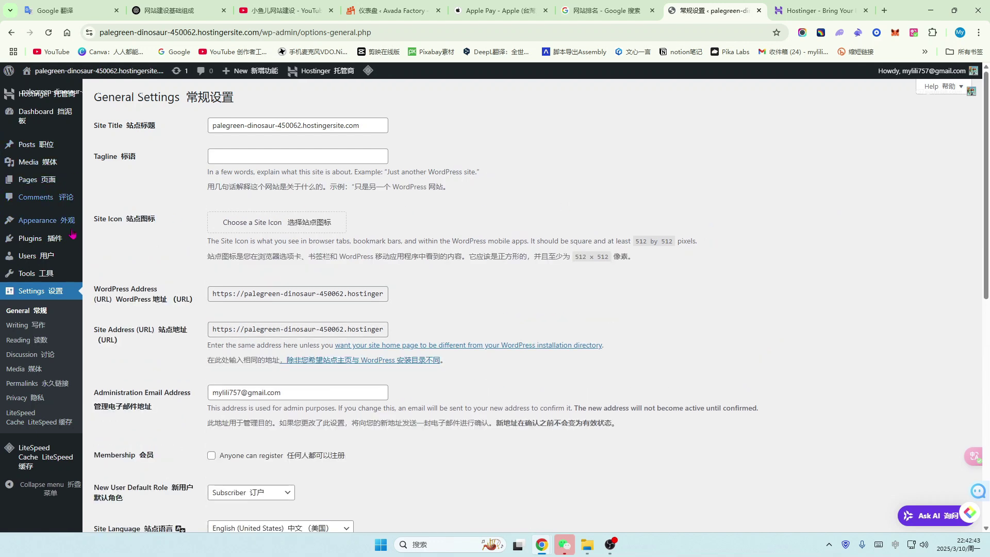
click(41, 116)
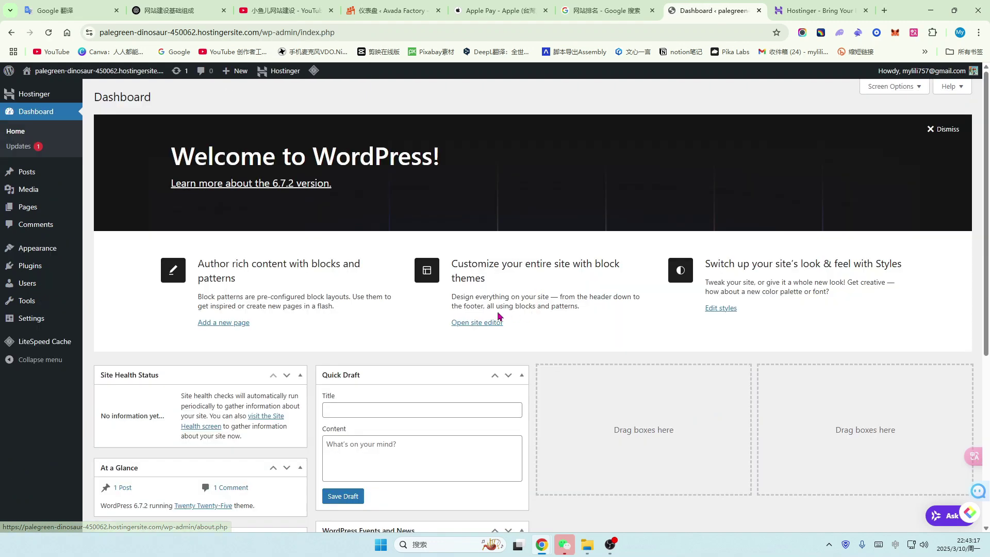
- Hide the Site Health Status, At a Glance, Activity, Quick Draft, WordPress Events and News, and Welcome elements from the Dashboard
scroll(523, 306, down, 4)
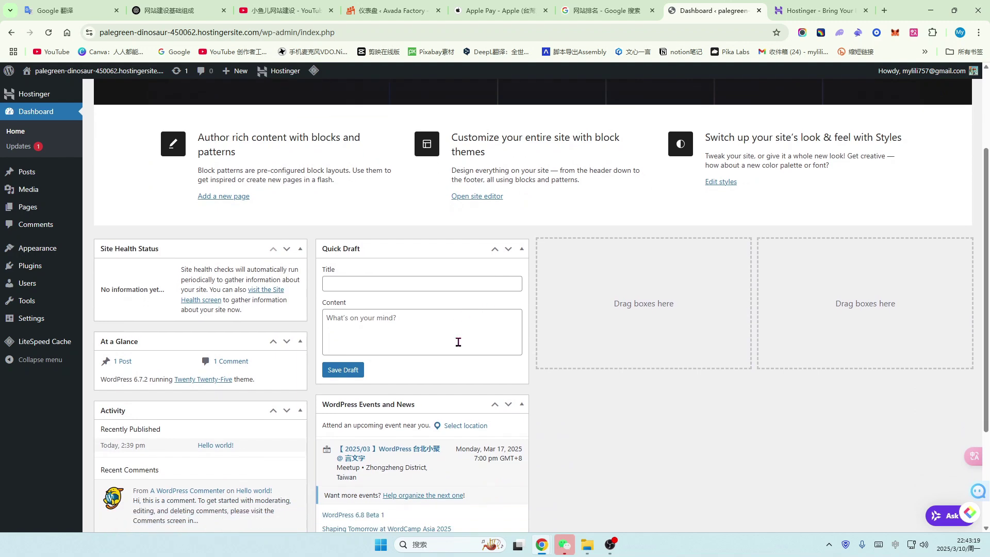
scroll(449, 349, up, 3)
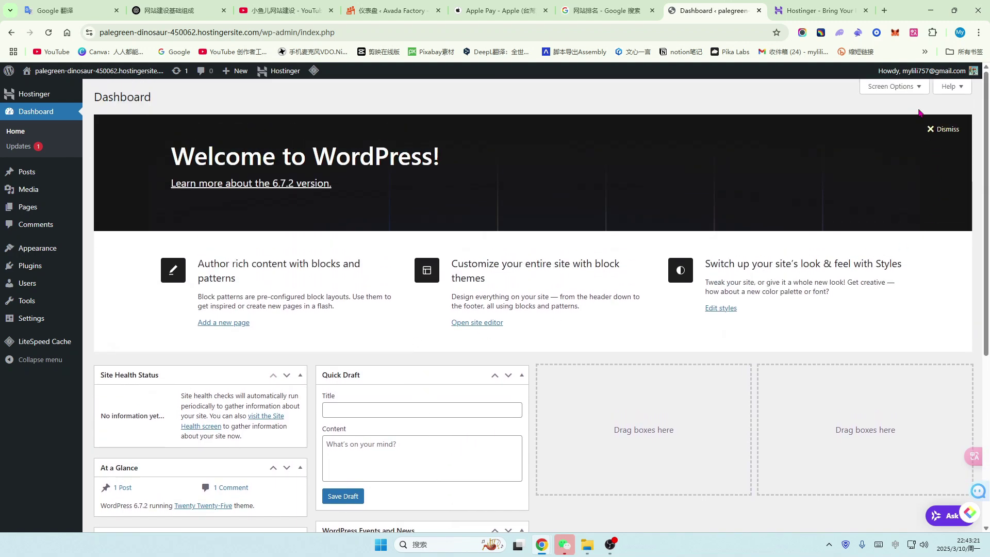
click(917, 88)
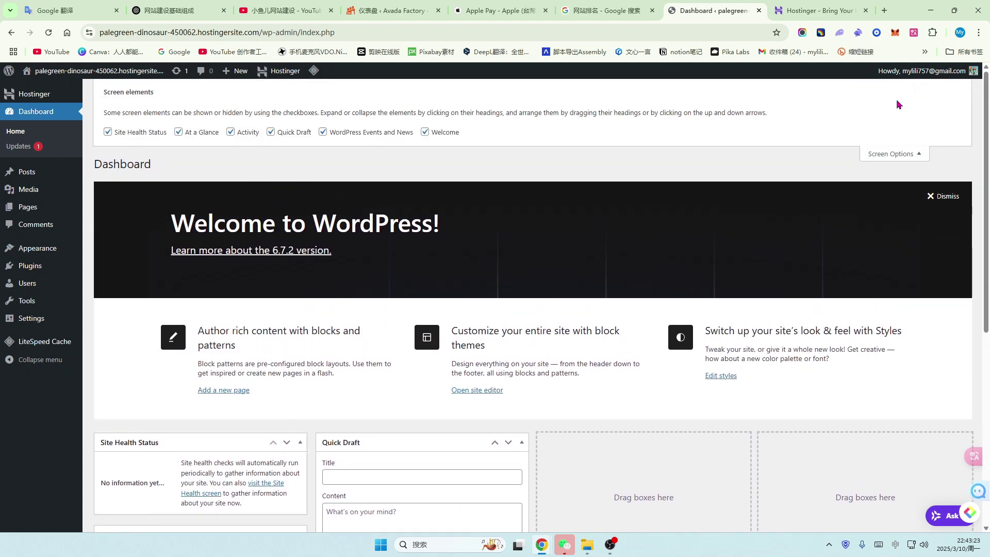
scroll(464, 382, down, 2)
scroll(433, 402, up, 2)
click(107, 132)
click(178, 132)
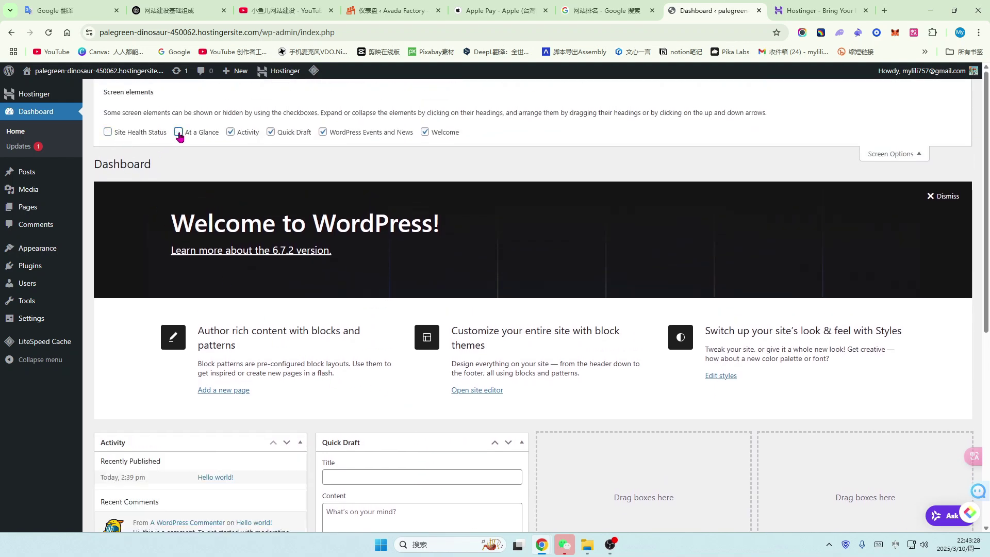
click(230, 132)
click(271, 132)
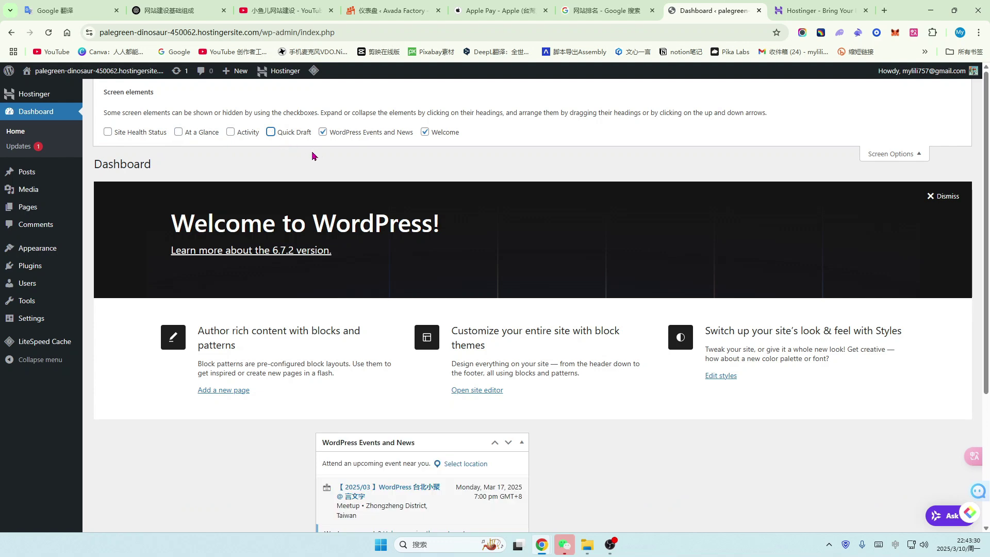
click(323, 132)
click(425, 132)
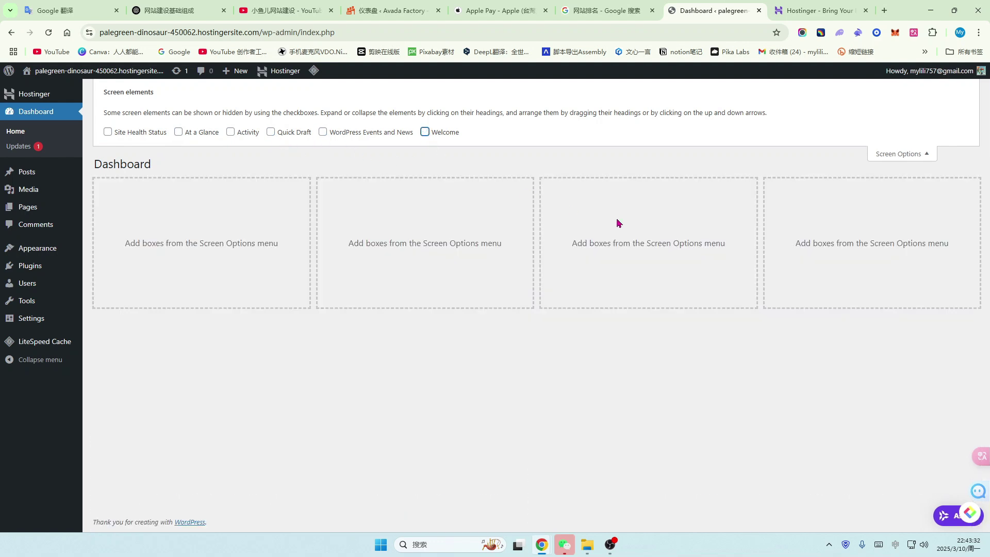
click(893, 158)
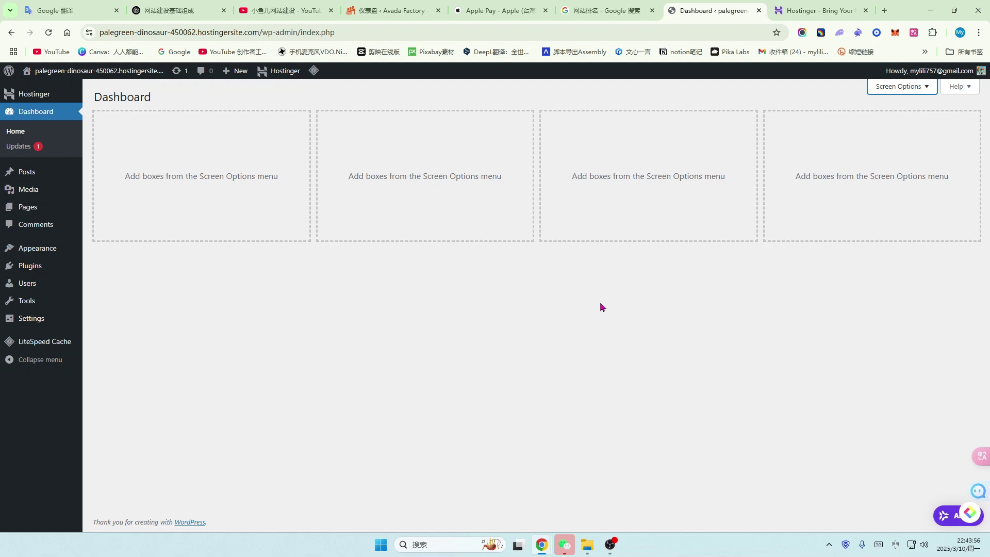
- In the General settings, set the site title to 小鱼儿 and the tagline to 怎么建设网站
mouse_move(16, 274)
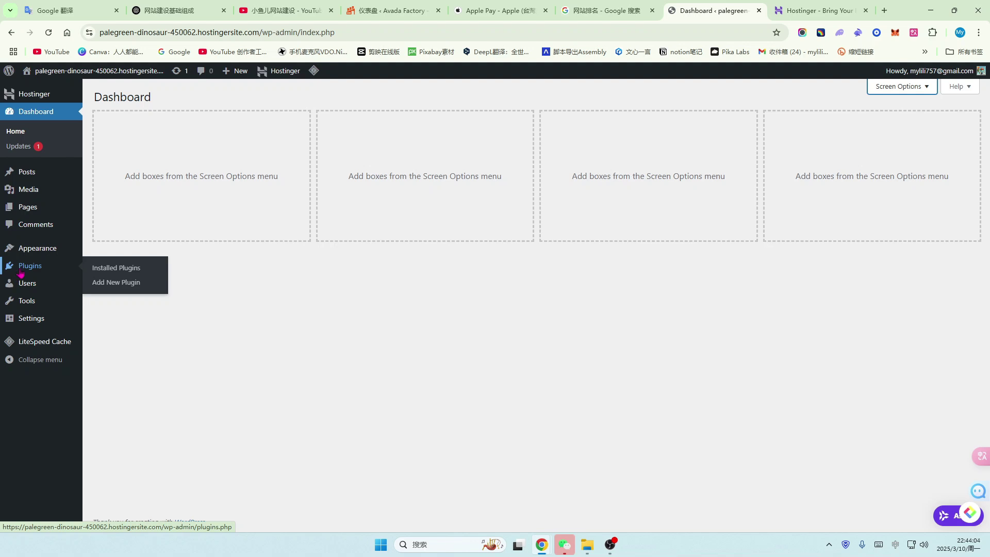
mouse_move(35, 352)
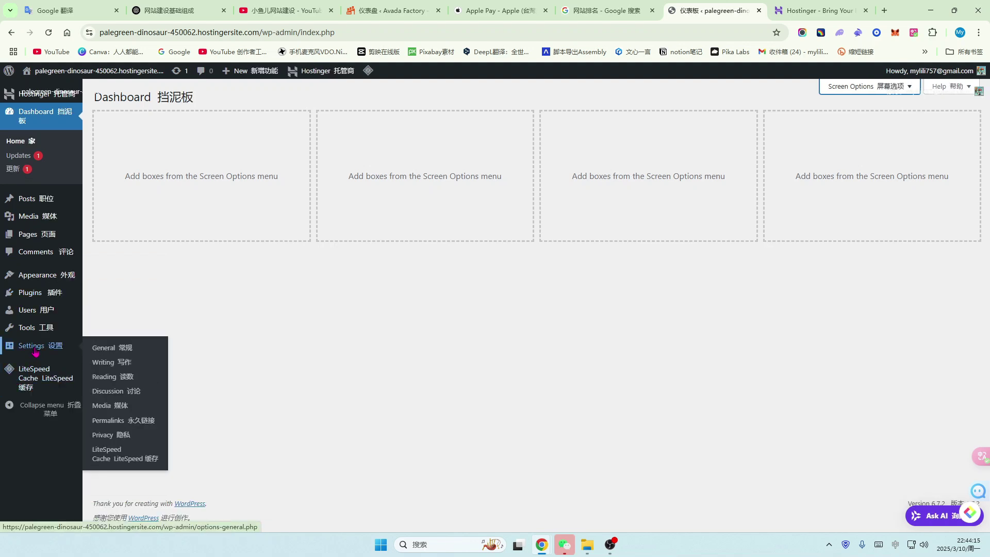
click(100, 351)
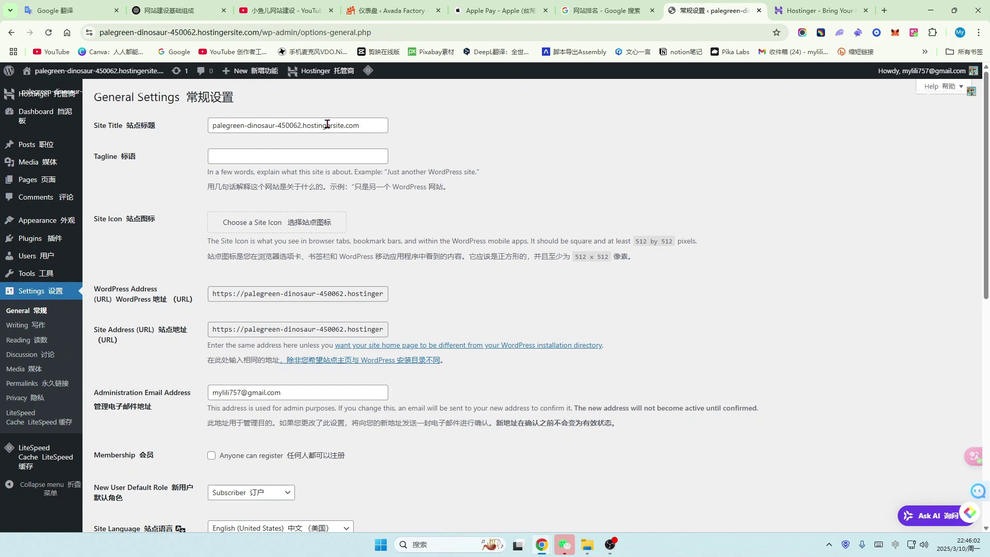
drag(366, 126, 196, 129)
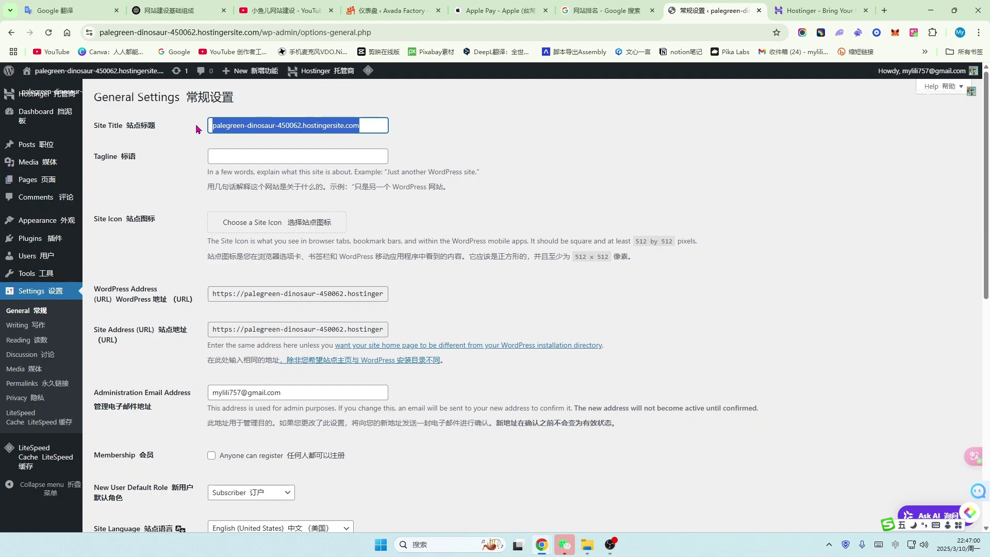
text(小鱼儿)
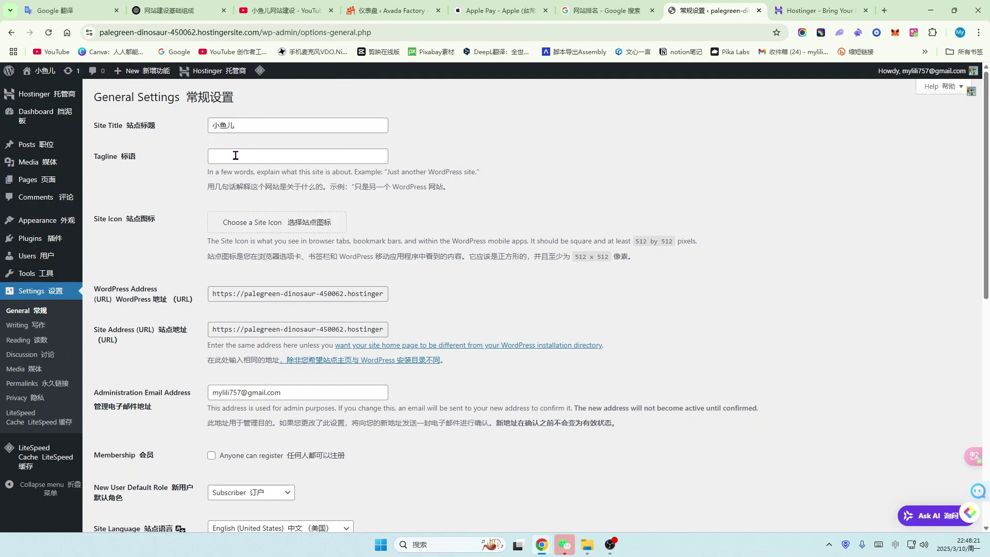
click(231, 156)
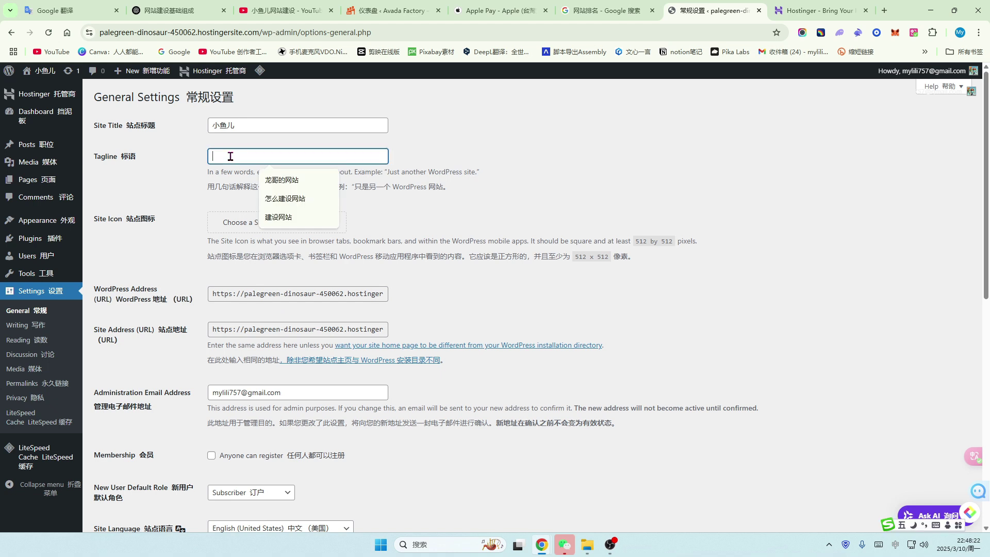
click(282, 201)
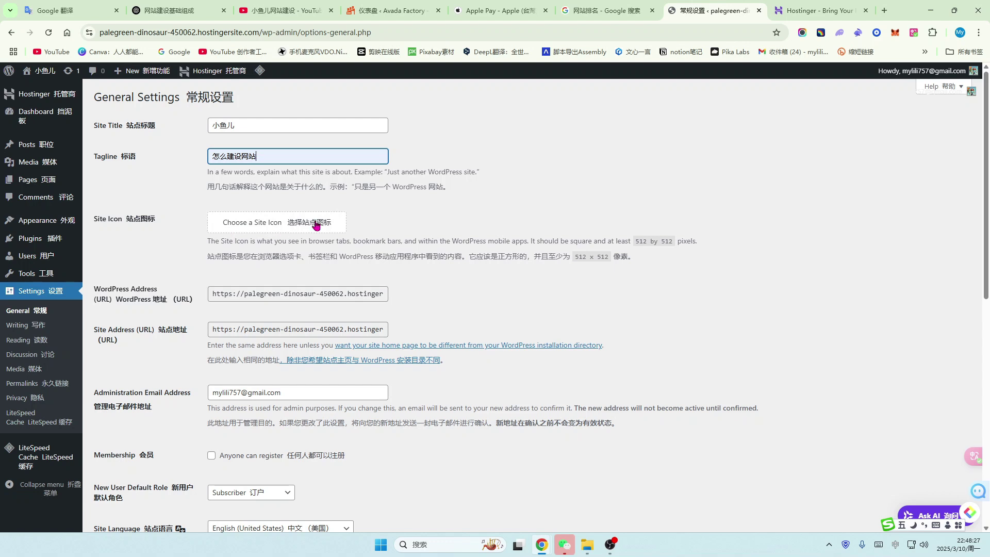
- Highlight the temporary domain in the WordPress Address (URL) field to examine it
scroll(275, 225, down, 1)
scroll(275, 225, up, 1)
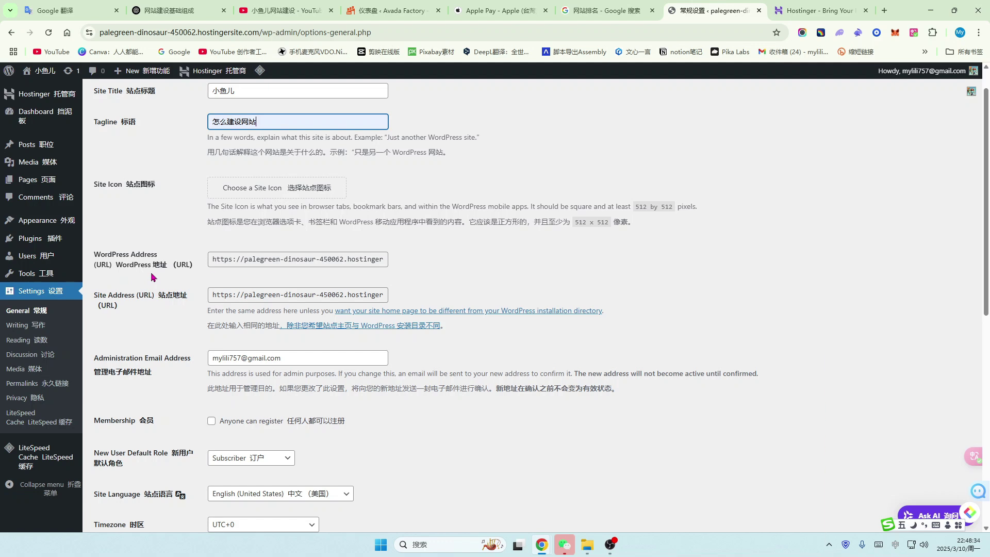
drag(210, 259, 384, 259)
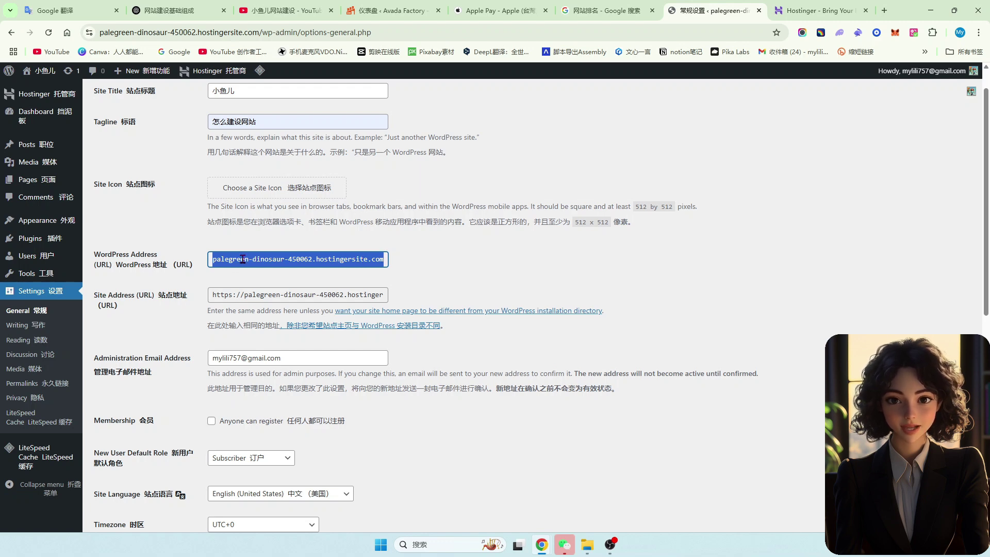
click(344, 259)
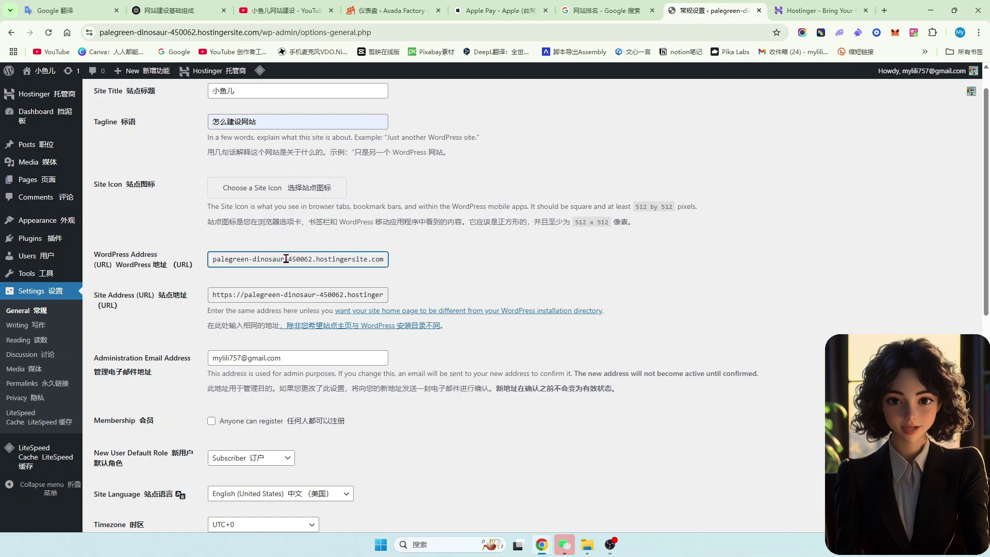
drag(245, 259, 363, 259)
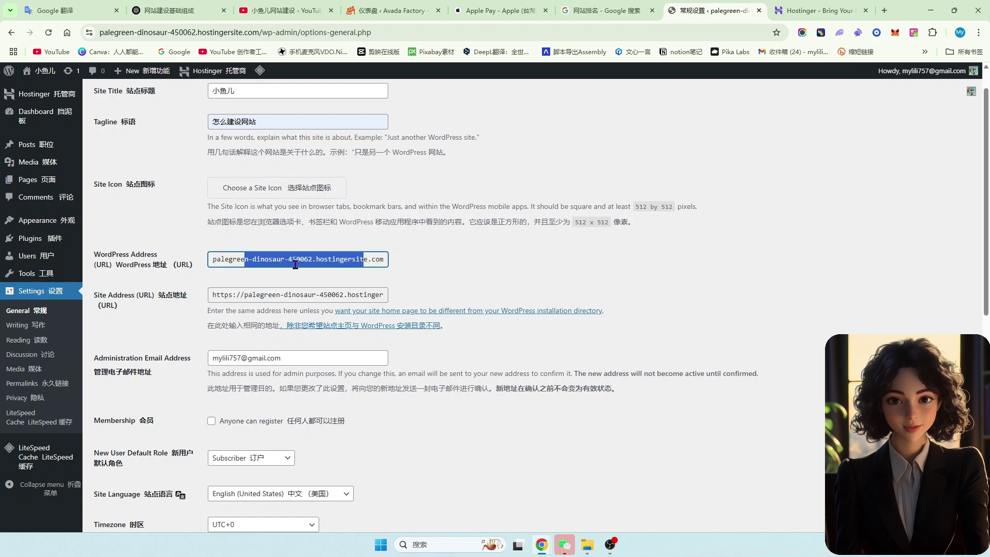
drag(214, 260, 365, 273)
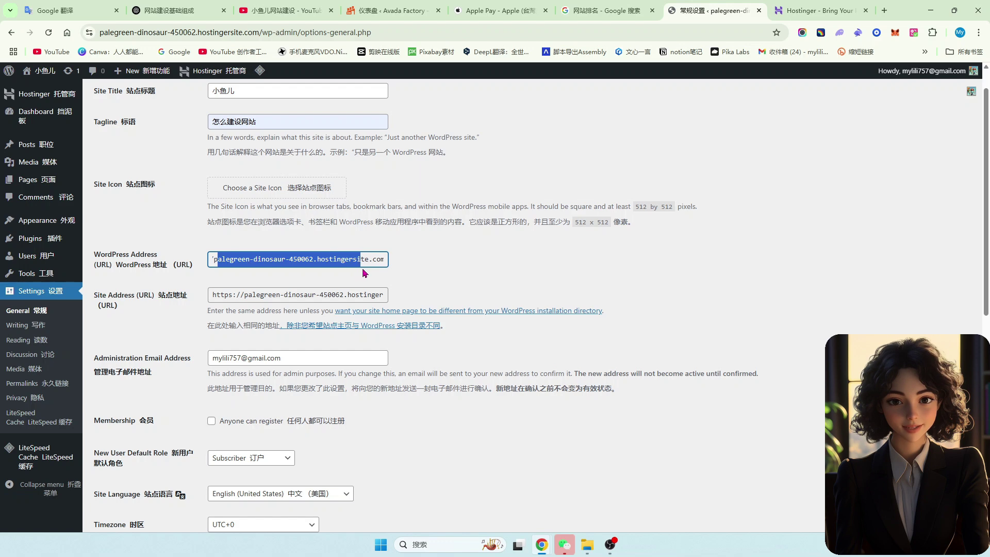
- Review the available roles for New User Default Role and choose Subscriber
scroll(287, 279, down, 2)
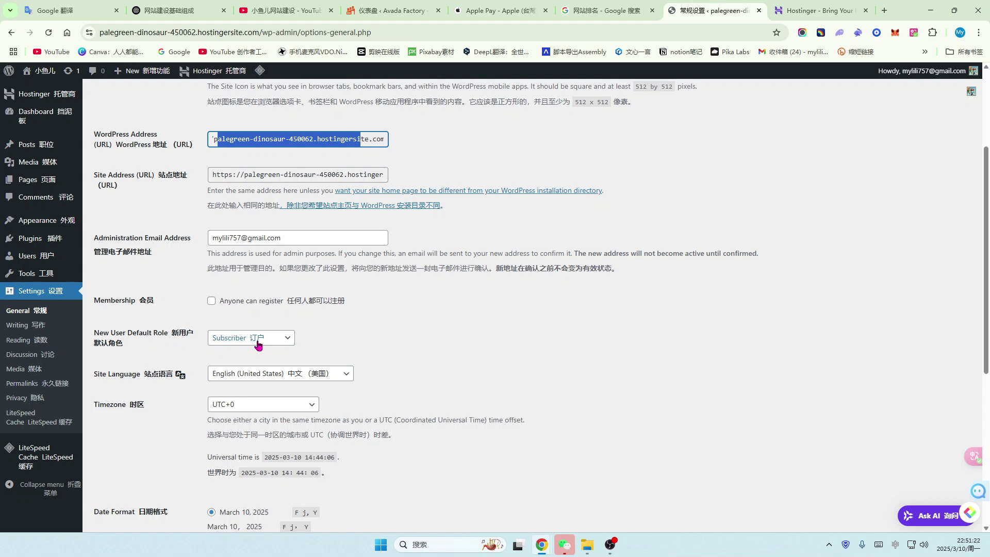
click(258, 341)
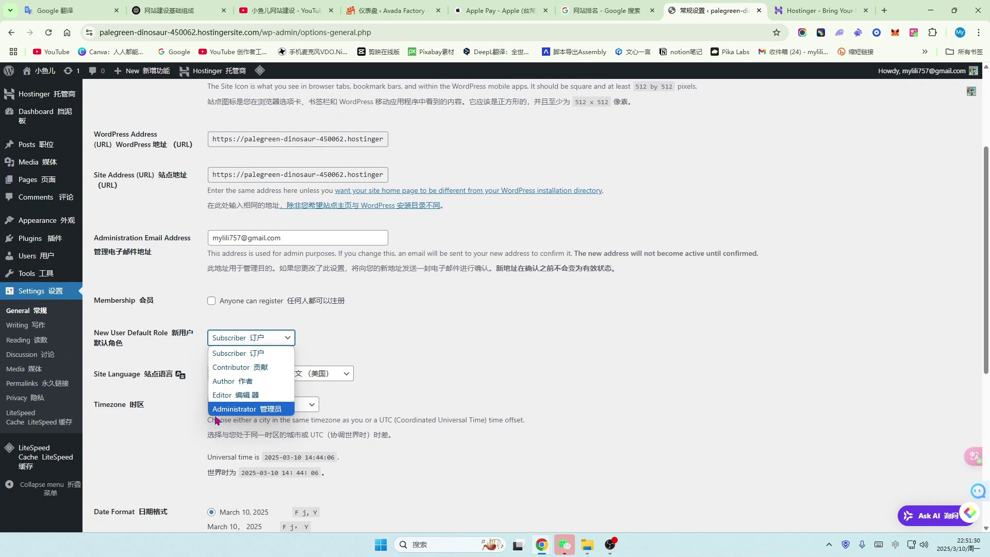
click(240, 354)
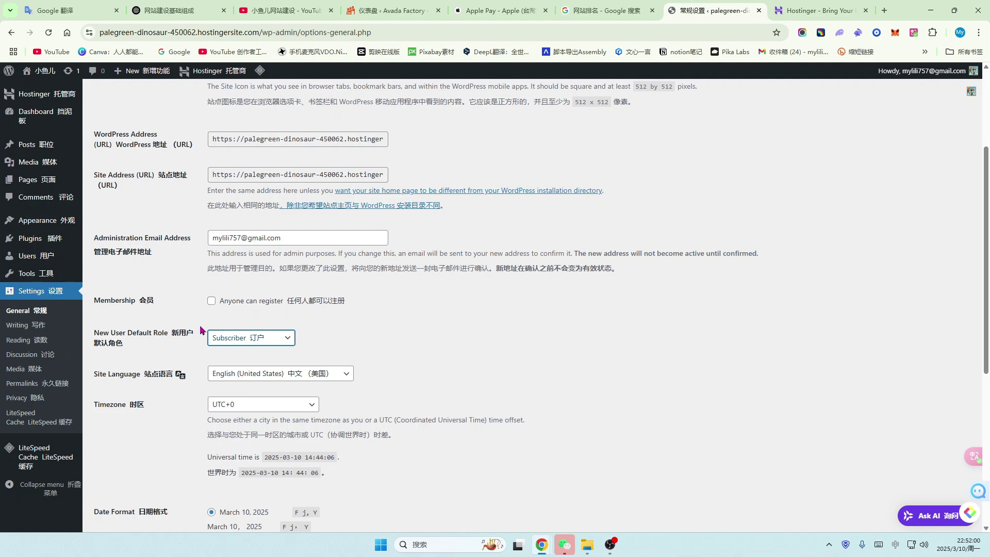
click(288, 339)
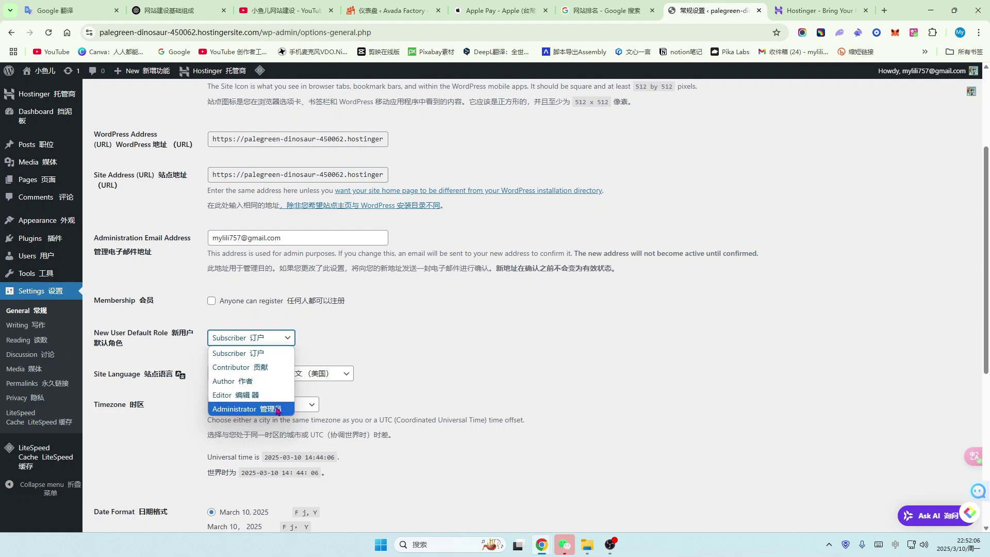
click(351, 352)
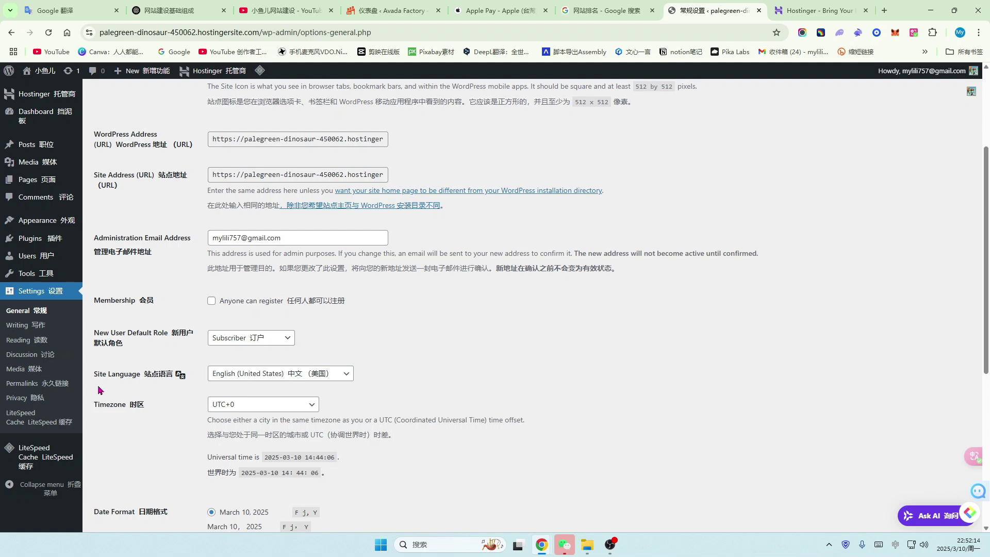
- Look at the Site Language setting, and switch to the Hostinger homepage to examine its English interface
scroll(340, 382, down, 1)
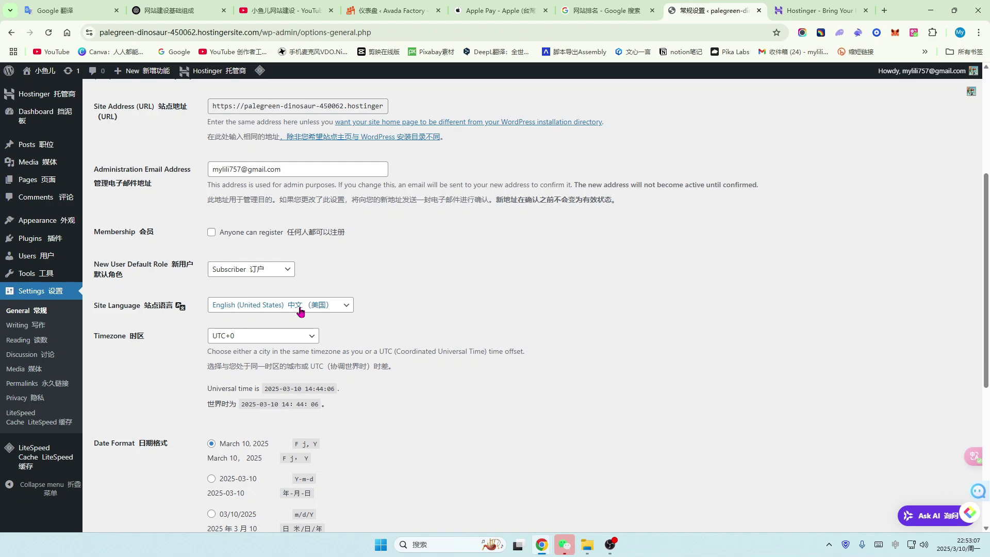
click(619, 10)
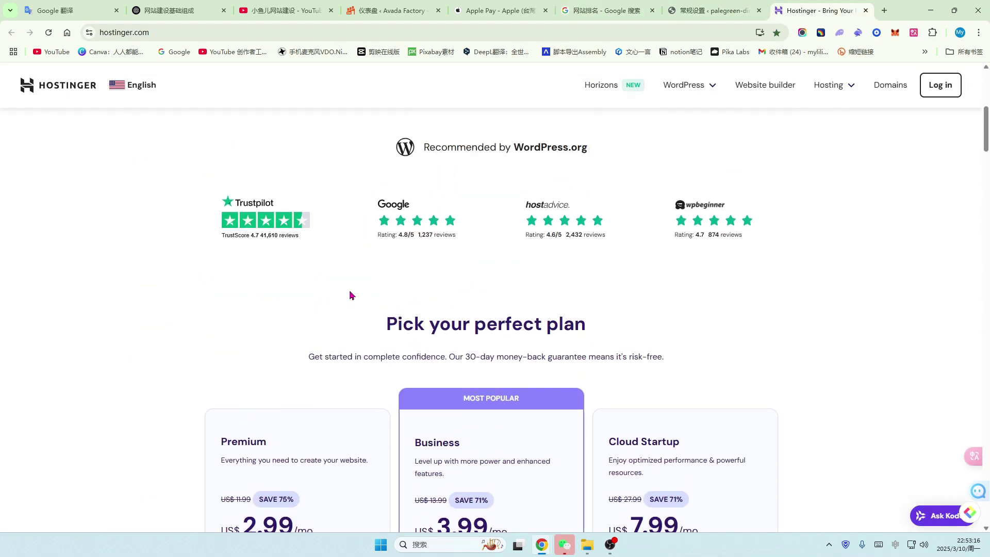
scroll(349, 294, up, 6)
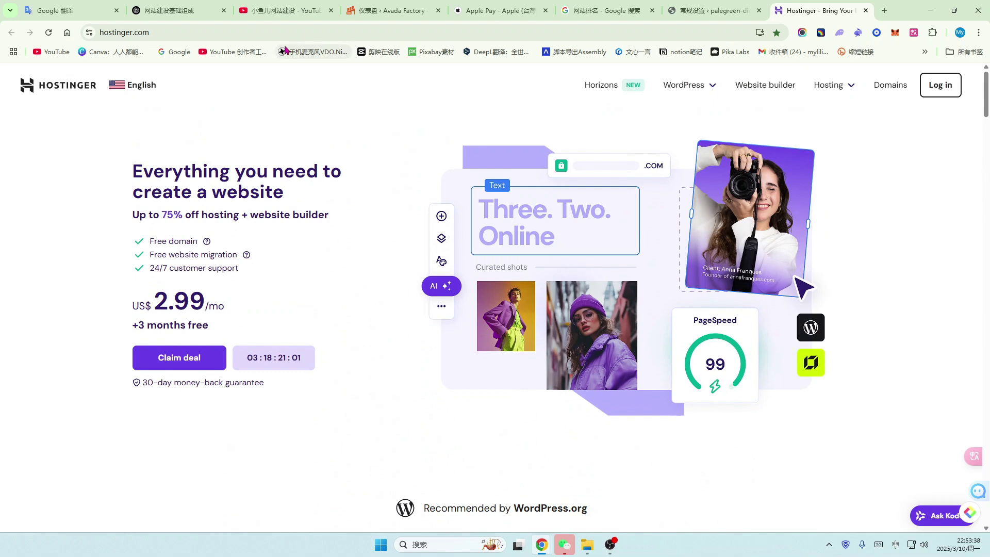
scroll(232, 117, down, 2)
scroll(250, 310, up, 2)
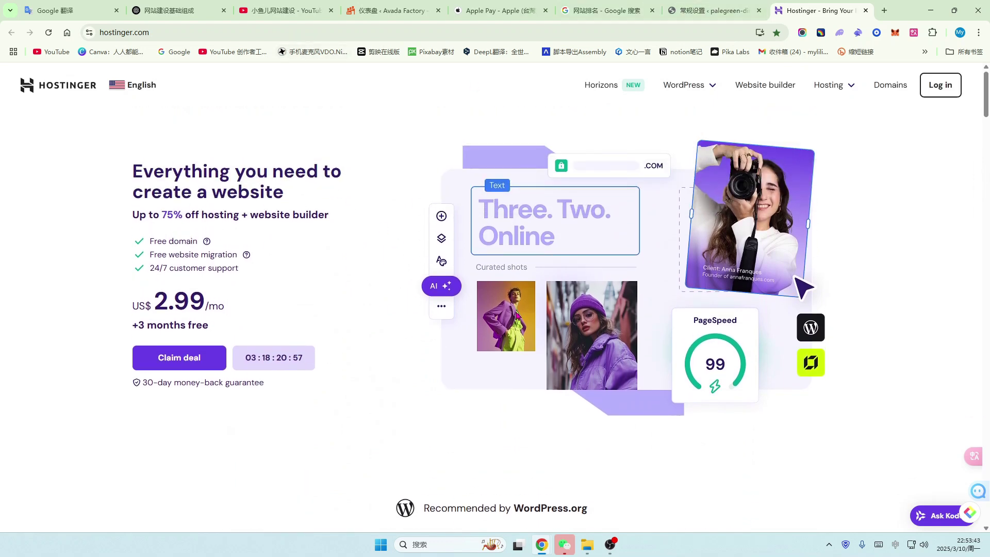
scroll(307, 360, down, 4)
scroll(393, 337, up, 3)
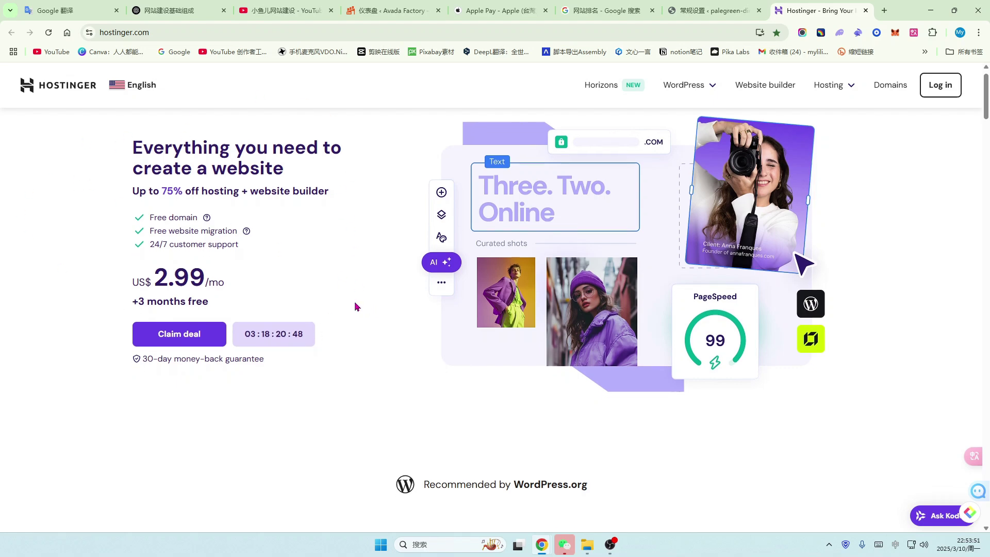
scroll(354, 305, down, 2)
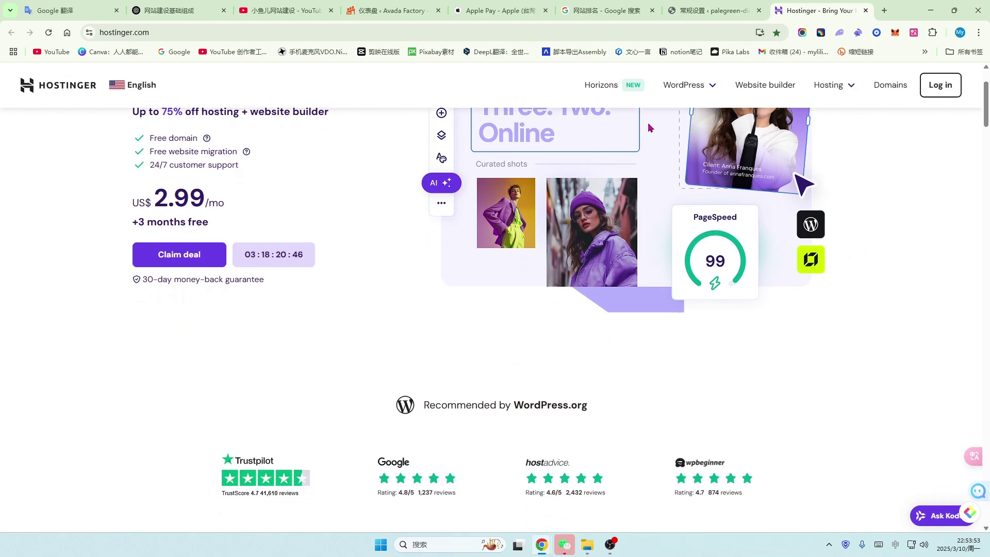
- Return to the WordPress General Settings and check the translation extension's options for the page
click(714, 10)
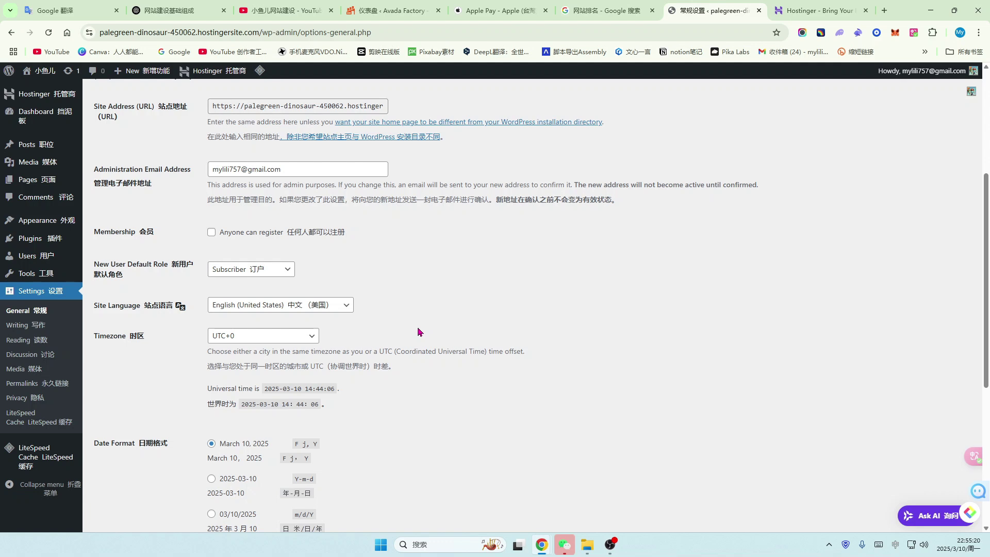
scroll(423, 326, down, 1)
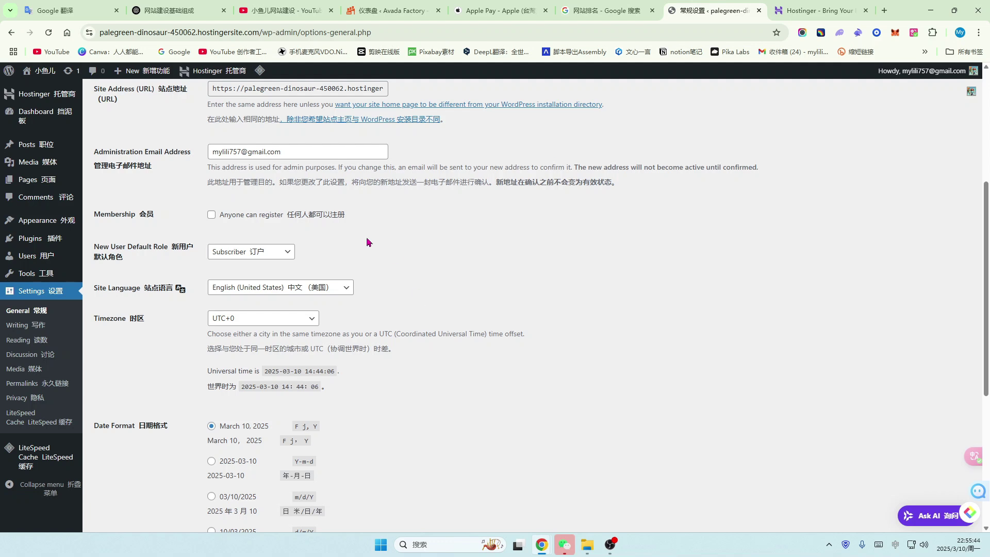
scroll(130, 206, down, 1)
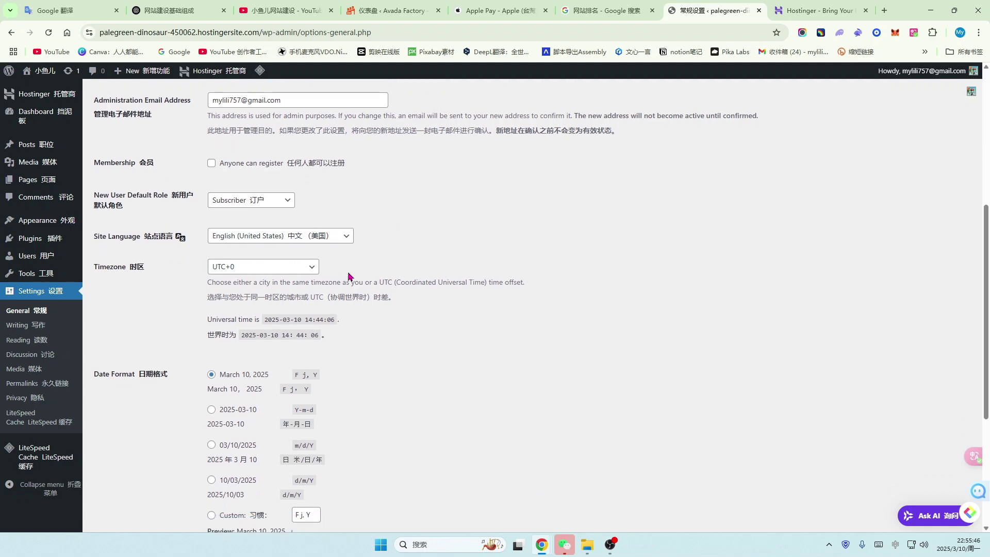
scroll(442, 265, up, 3)
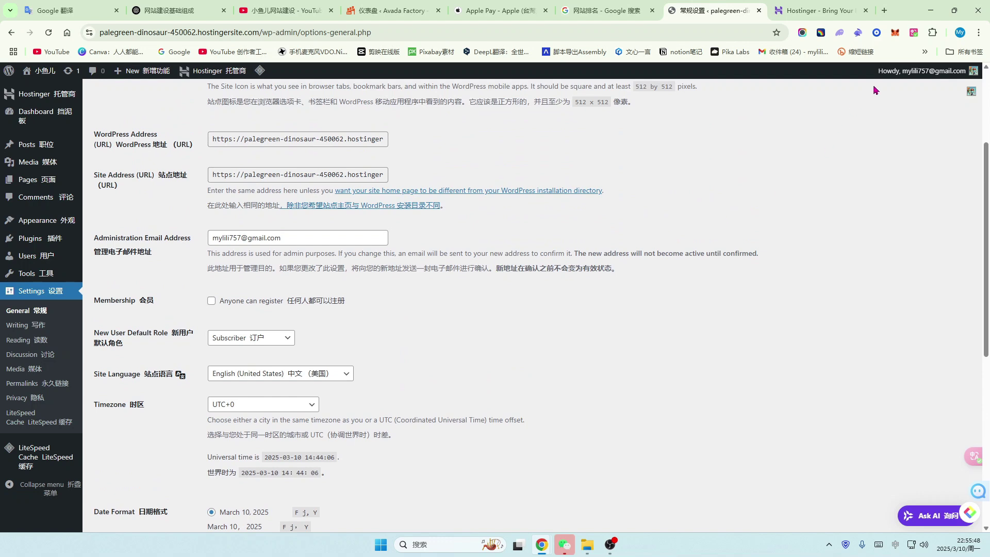
click(913, 33)
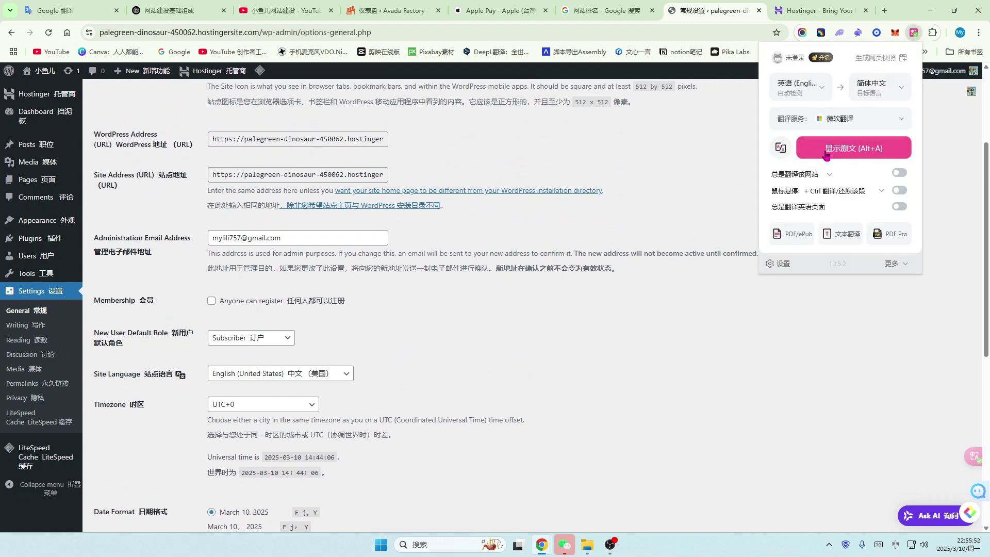
click(475, 331)
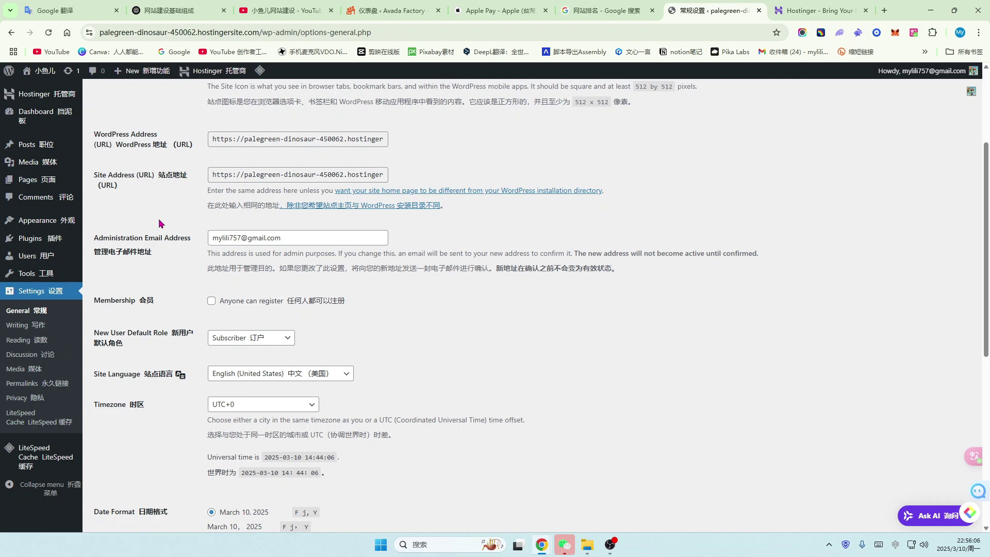
- Examine the Timezone choices in the General Settings
scroll(206, 289, down, 1)
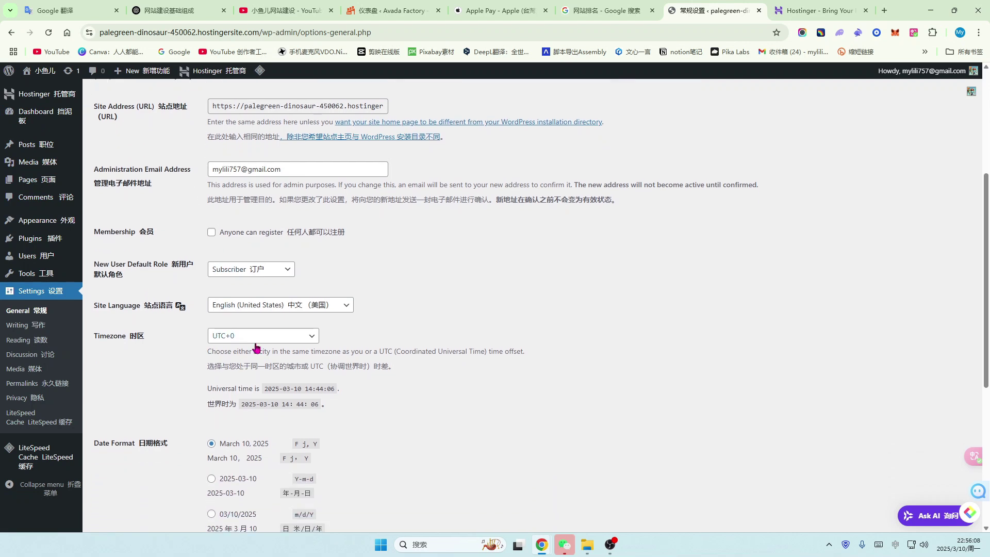
click(312, 339)
scroll(310, 336, down, 1)
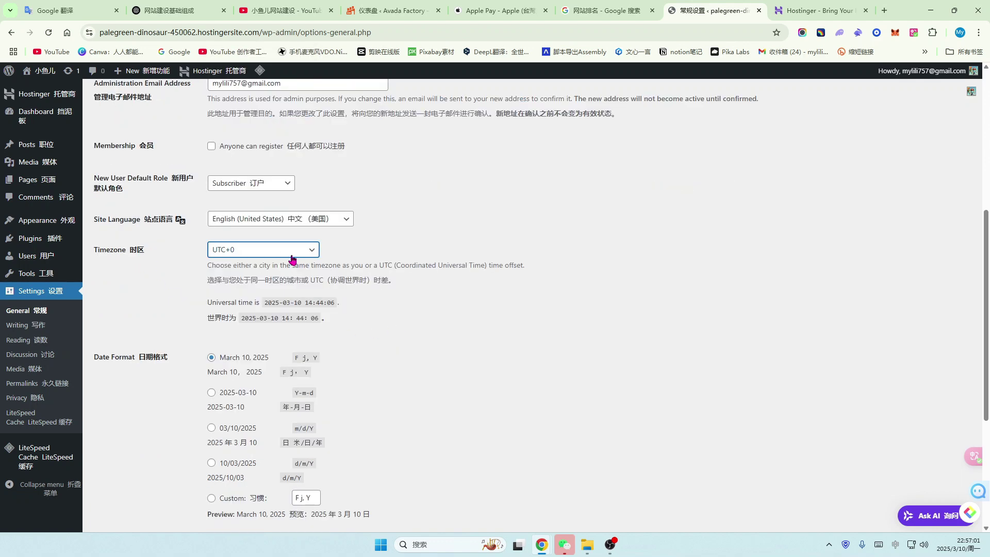
- Try the Y-m-d date format, and set the Date Format back to F j, Y
scroll(327, 263, down, 1)
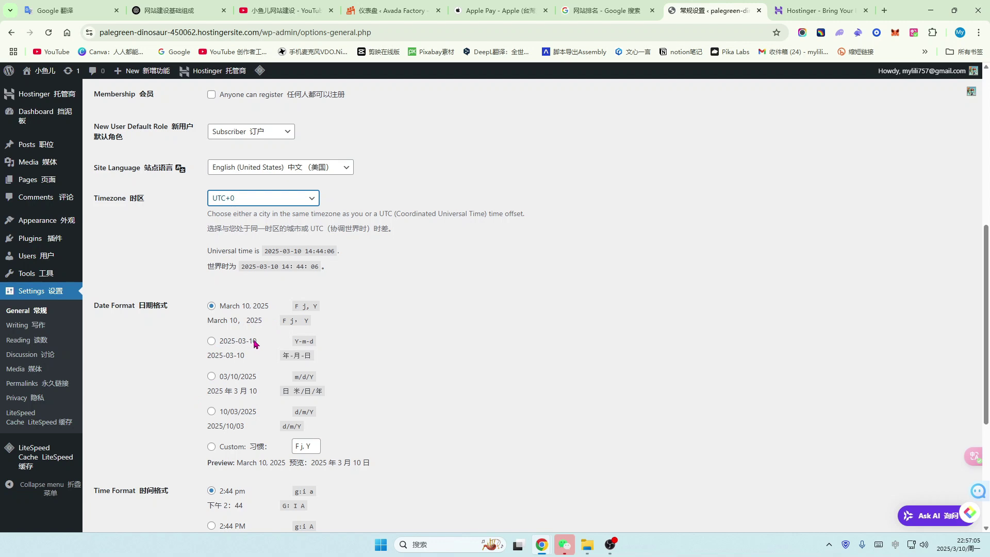
click(213, 342)
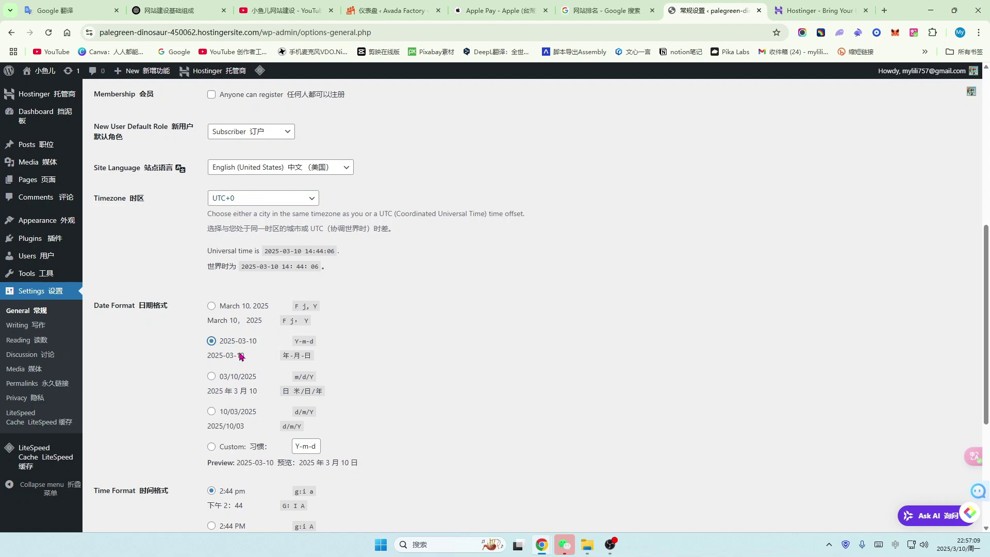
click(212, 307)
- Check the Time Format and Week Starts On settings, and highlight the https prefix in the WordPress Address (URL) field
scroll(267, 348, down, 4)
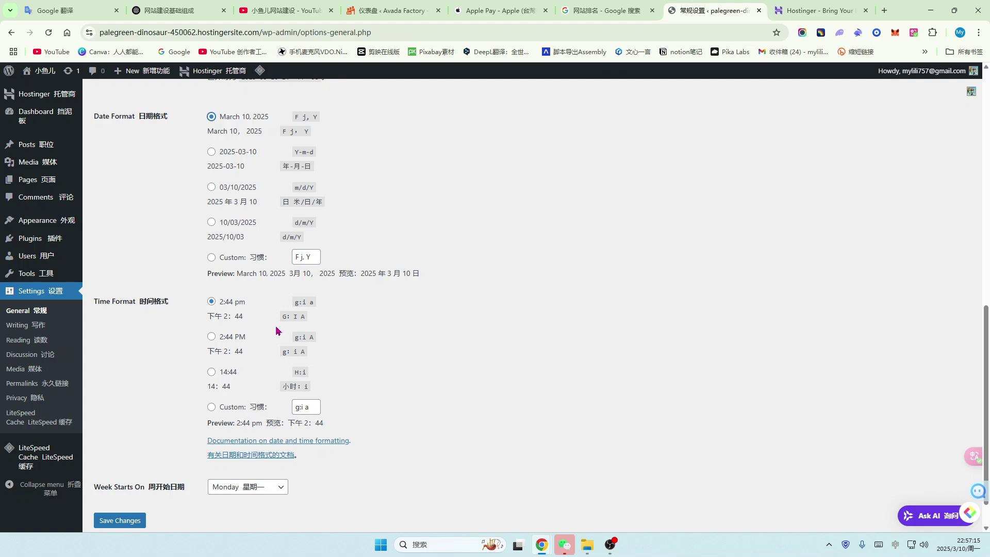
scroll(277, 330, down, 1)
scroll(253, 374, up, 10)
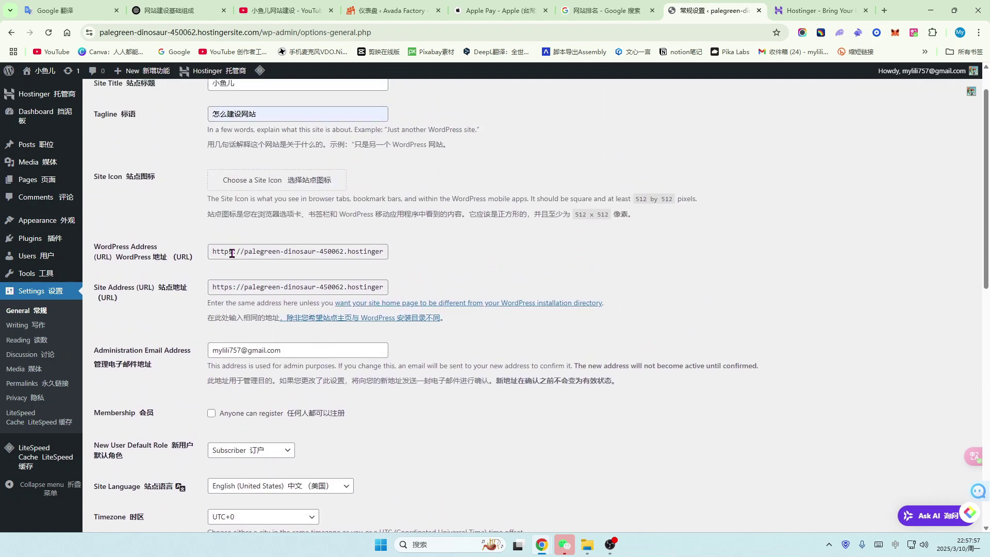
drag(214, 252, 367, 252)
drag(229, 251, 233, 251)
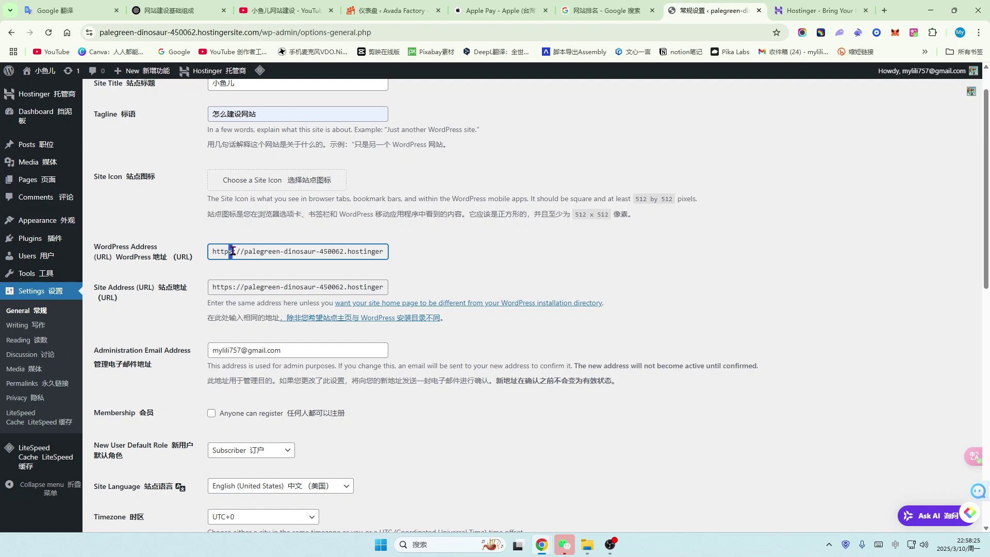
- Save the changes to the General Settings
scroll(185, 356, down, 10)
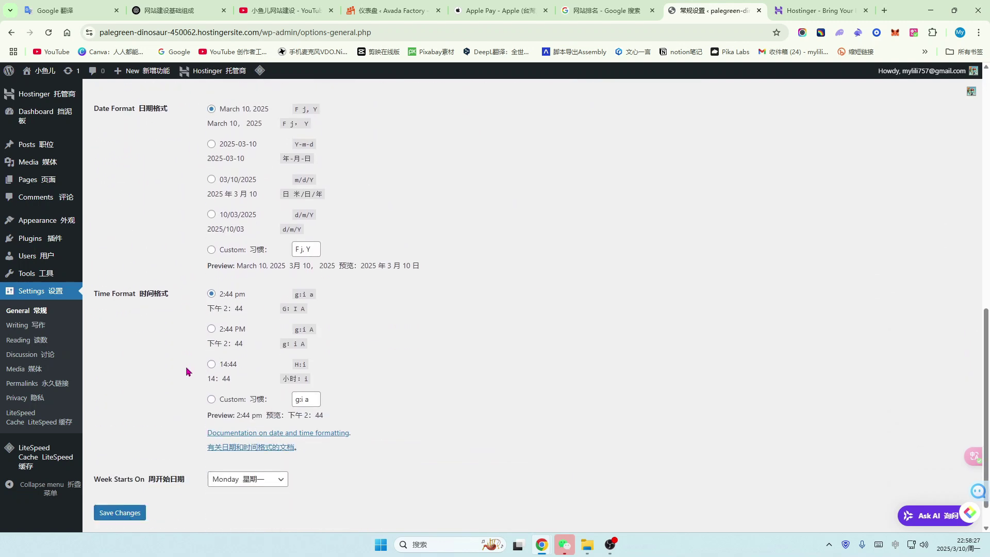
scroll(187, 371, down, 1)
click(115, 477)
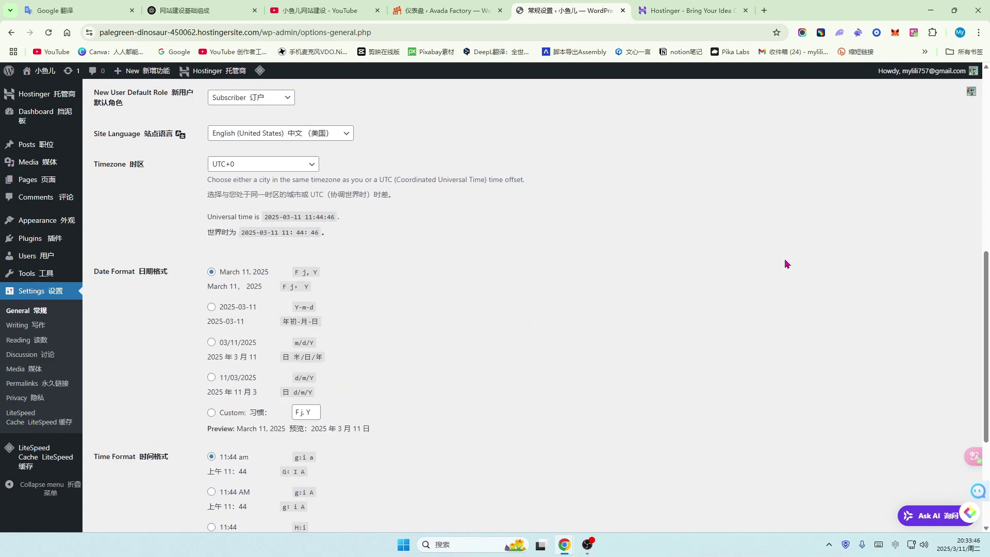
- Open the Permalink Settings and examine the example URLs of the Post name, Numeric, and Month and name structures
click(27, 383)
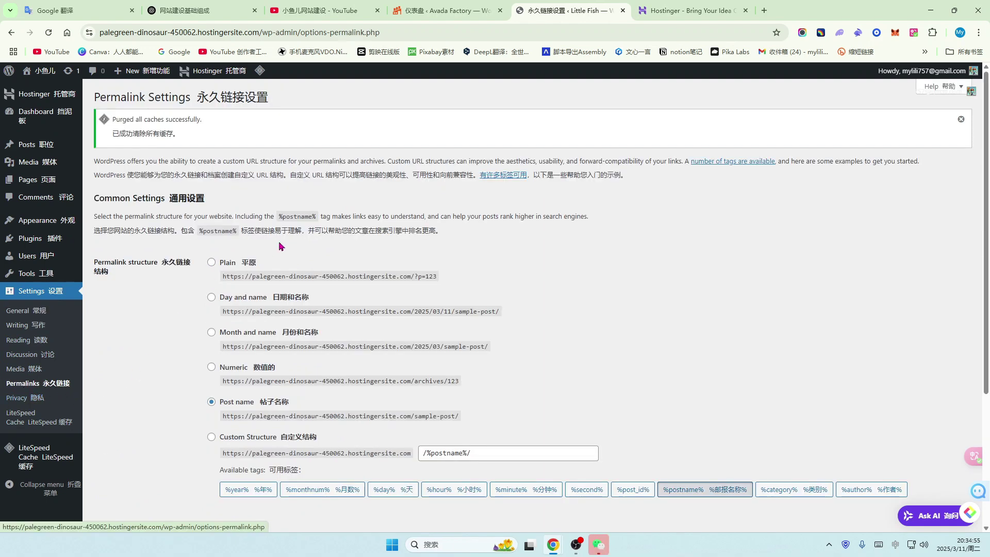
scroll(407, 269, down, 1)
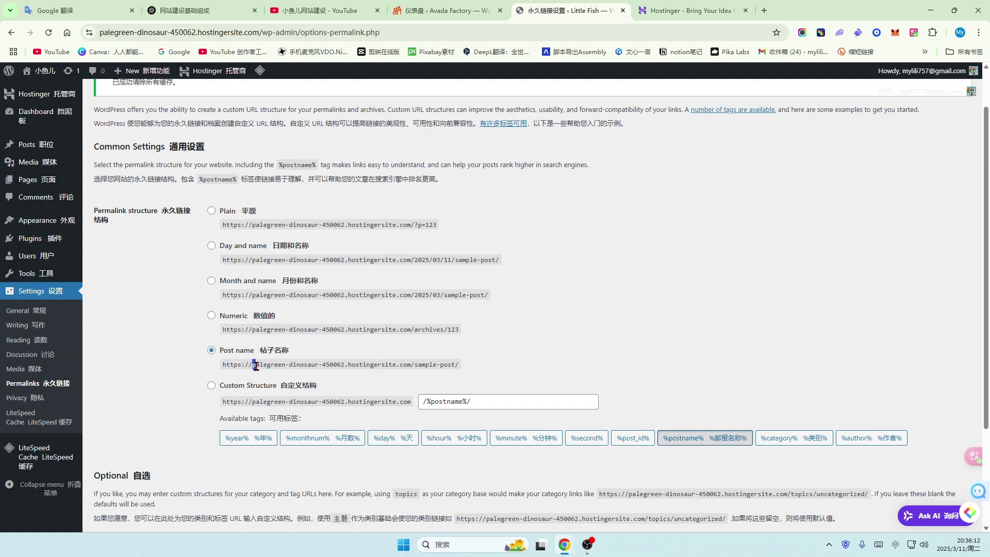
drag(252, 366, 330, 367)
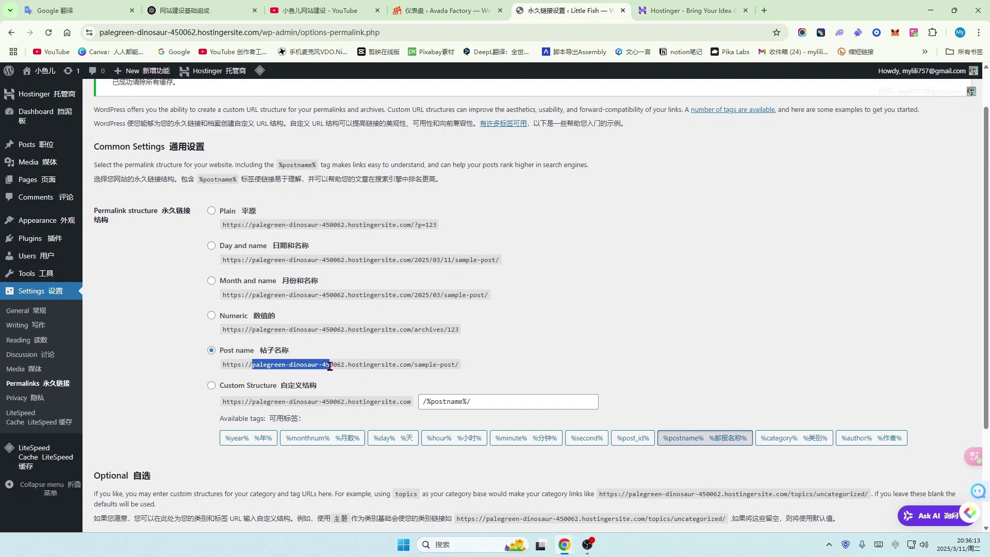
click(417, 365)
drag(416, 365, 449, 366)
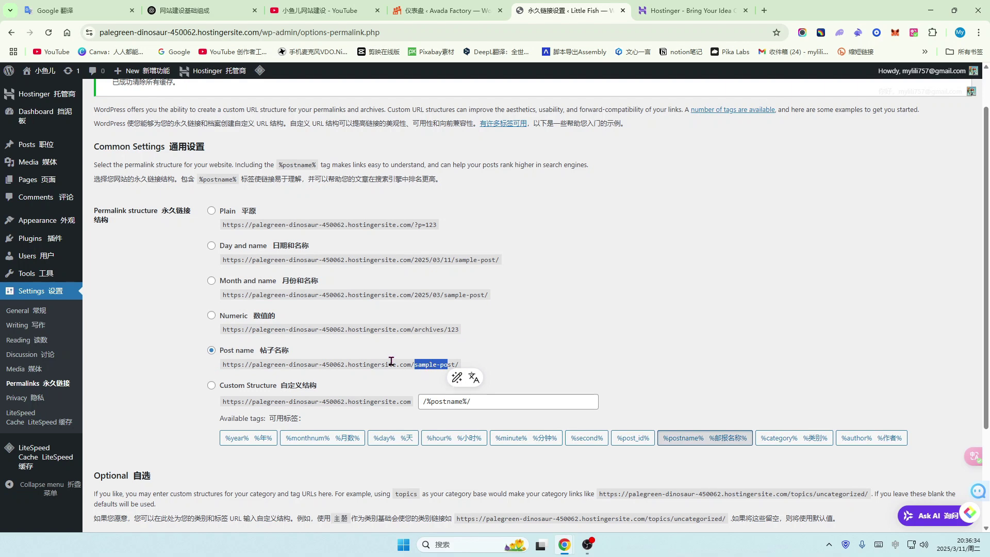
drag(217, 316, 470, 335)
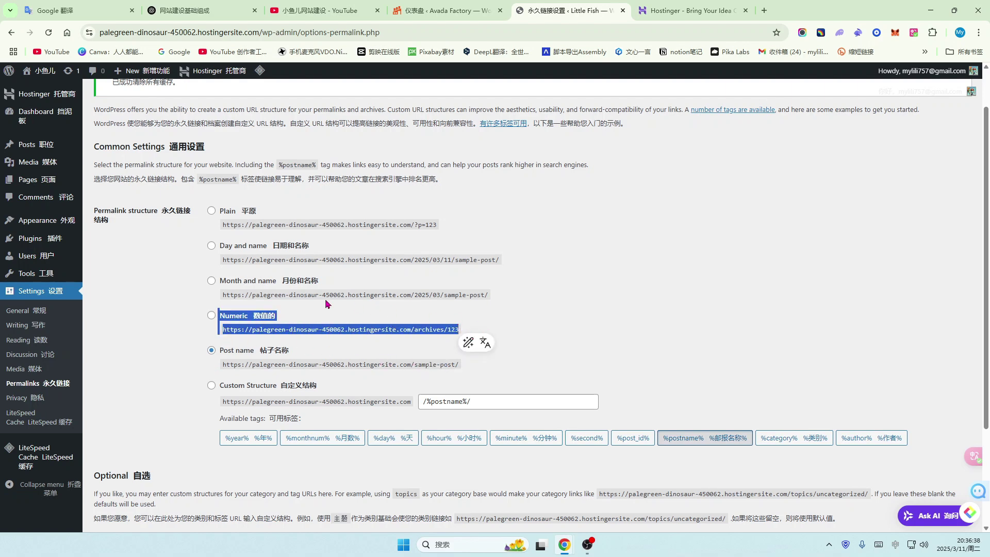
drag(217, 294, 503, 297)
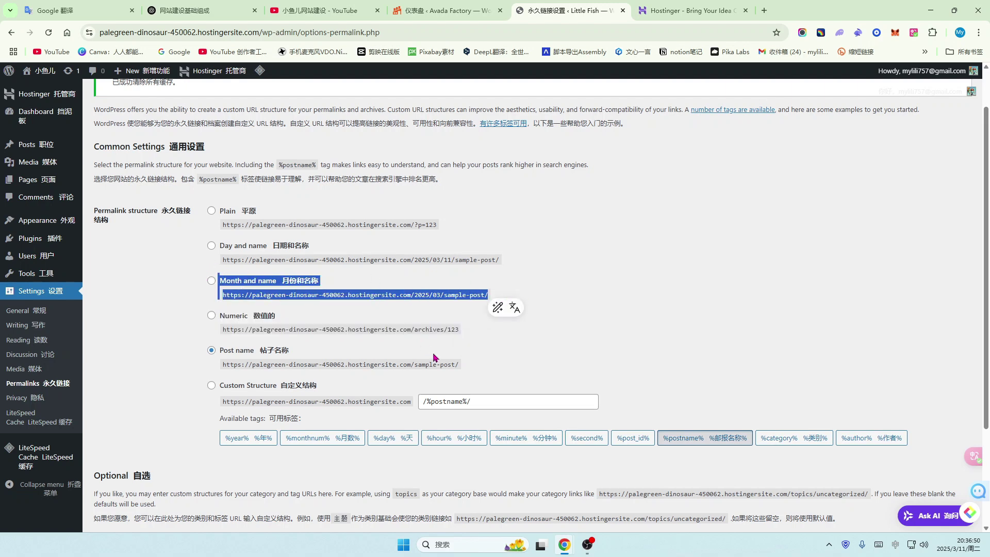
drag(448, 329, 465, 331)
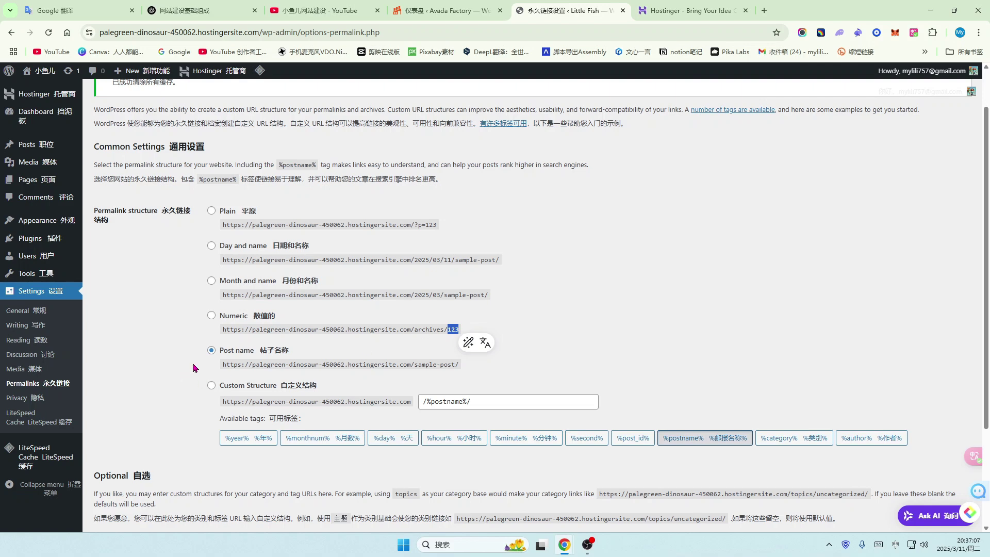
- Select the Post name permalink structure and save the permalink settings
click(212, 351)
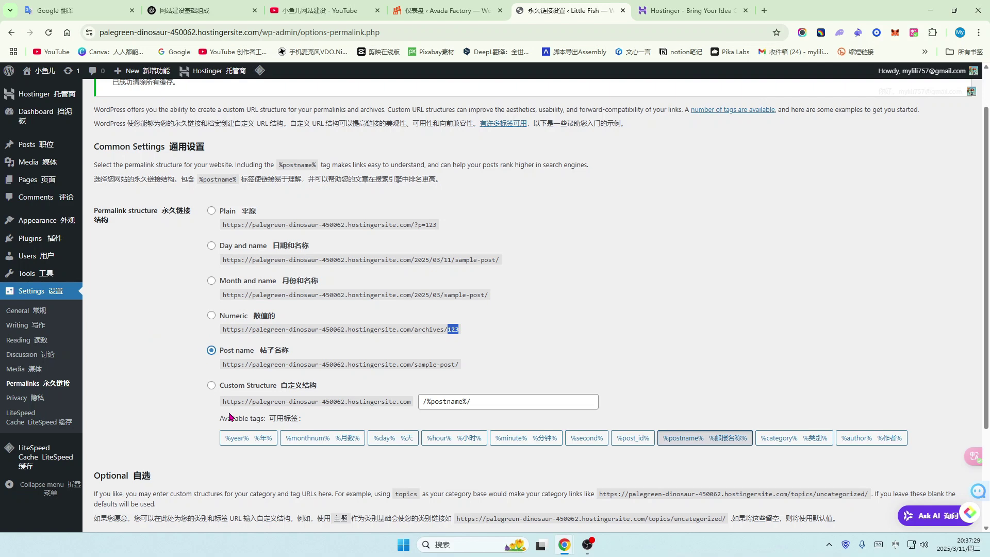
scroll(419, 376, down, 3)
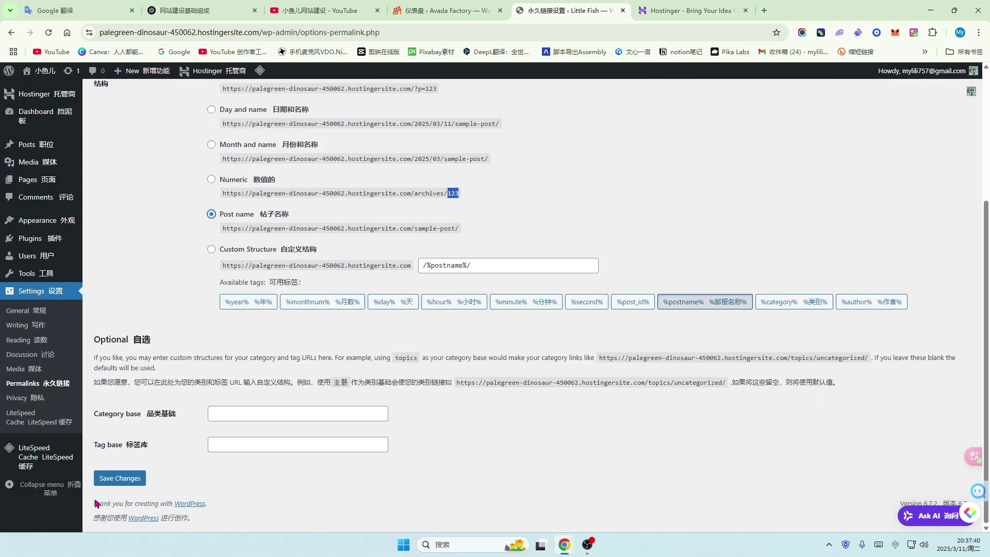
click(117, 482)
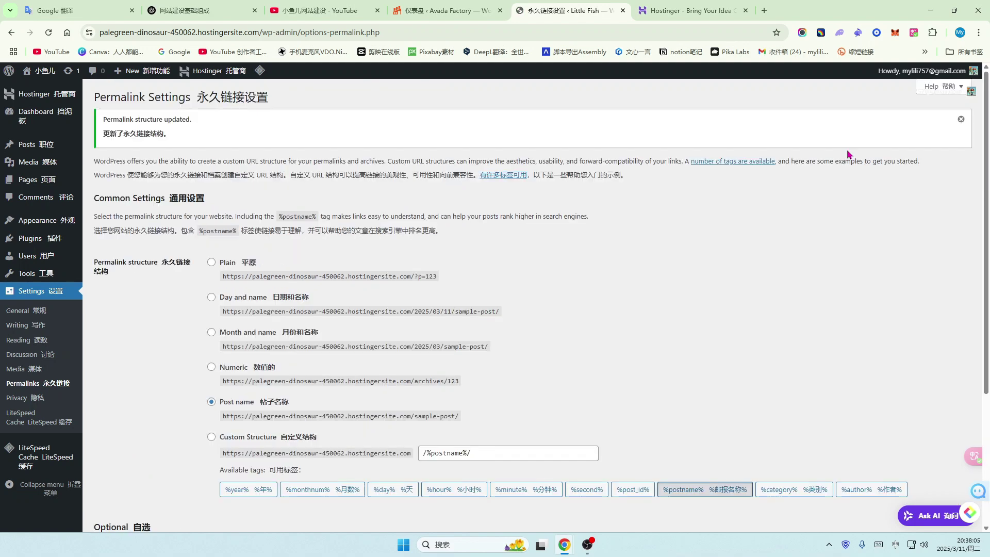
- Open the page for adding new plugins from the installed plugins list and browse the popular plugins
click(28, 238)
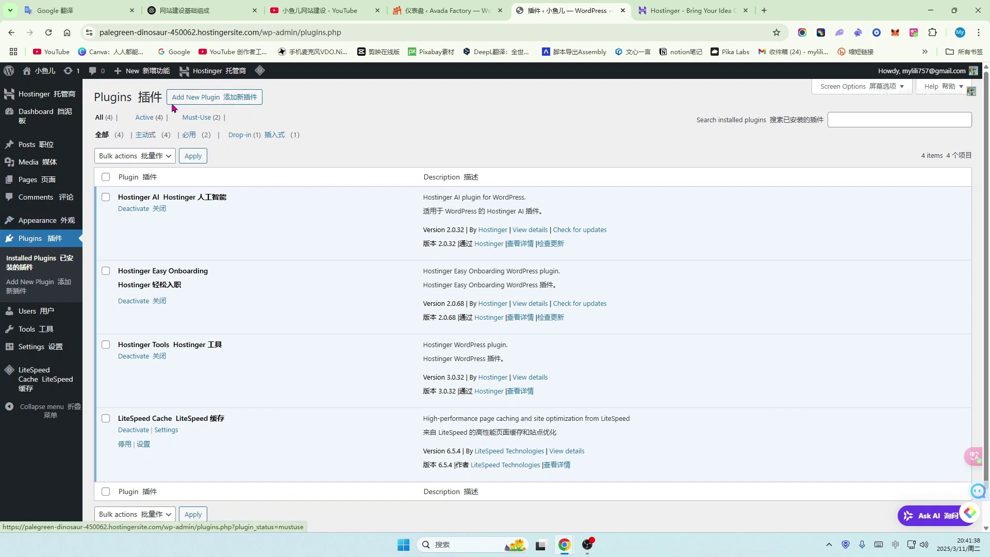
click(226, 99)
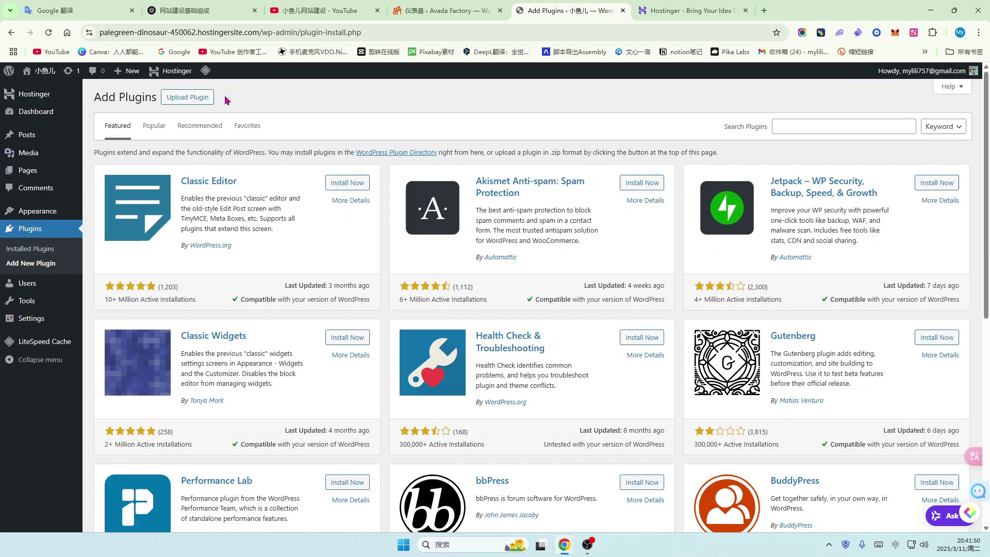
click(156, 128)
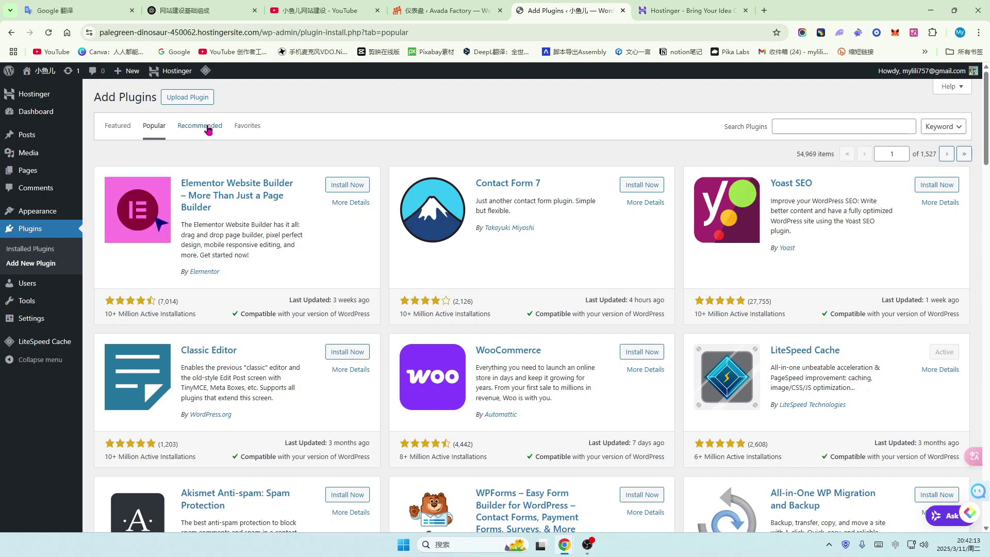
scroll(516, 270, down, 1)
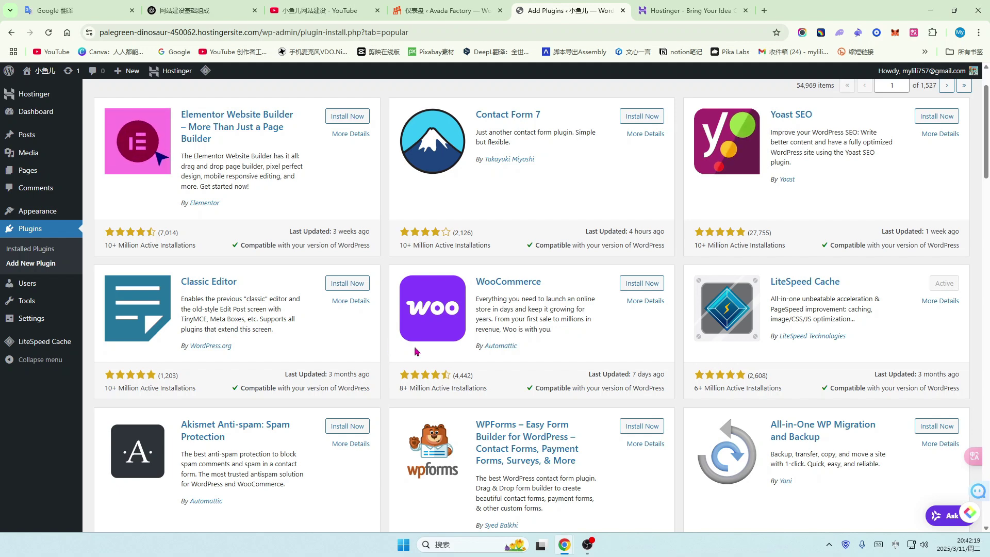
scroll(449, 386, down, 1)
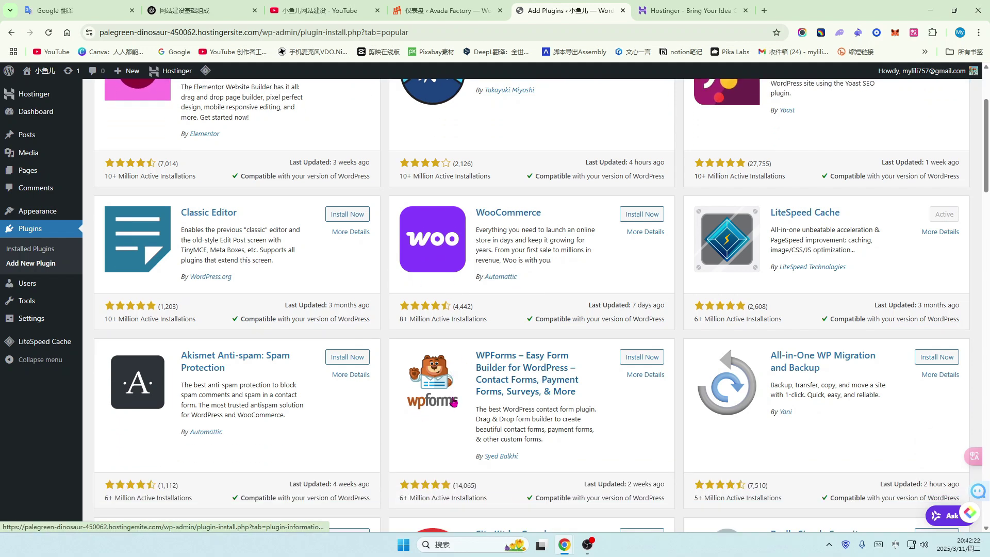
scroll(516, 392, down, 2)
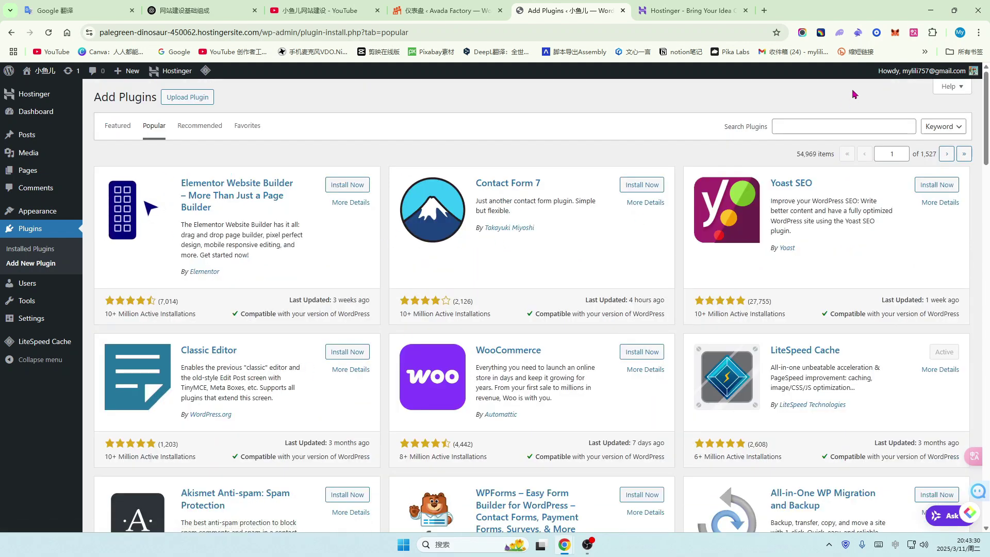
- Search the plugin directory for elementor and look through the matching plugins
click(785, 126)
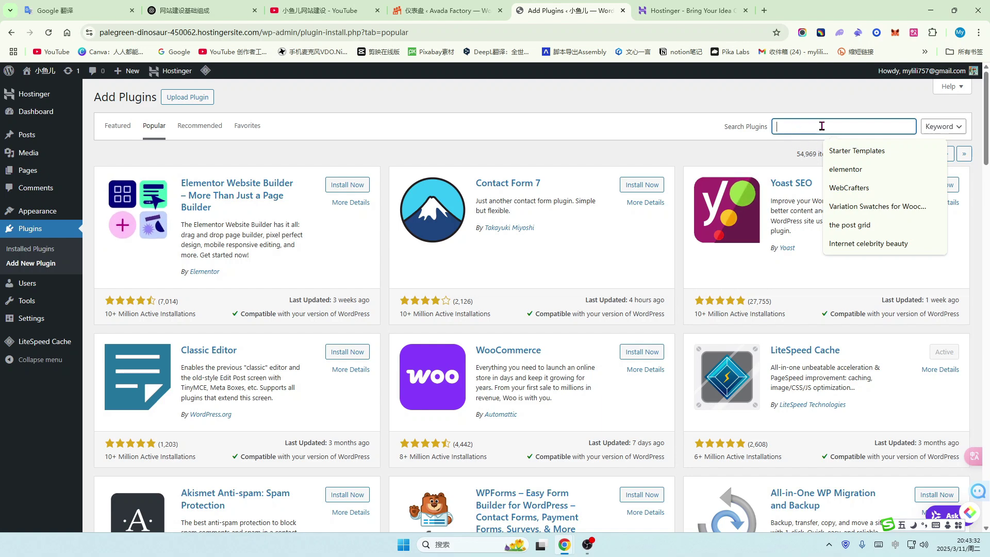
click(846, 170)
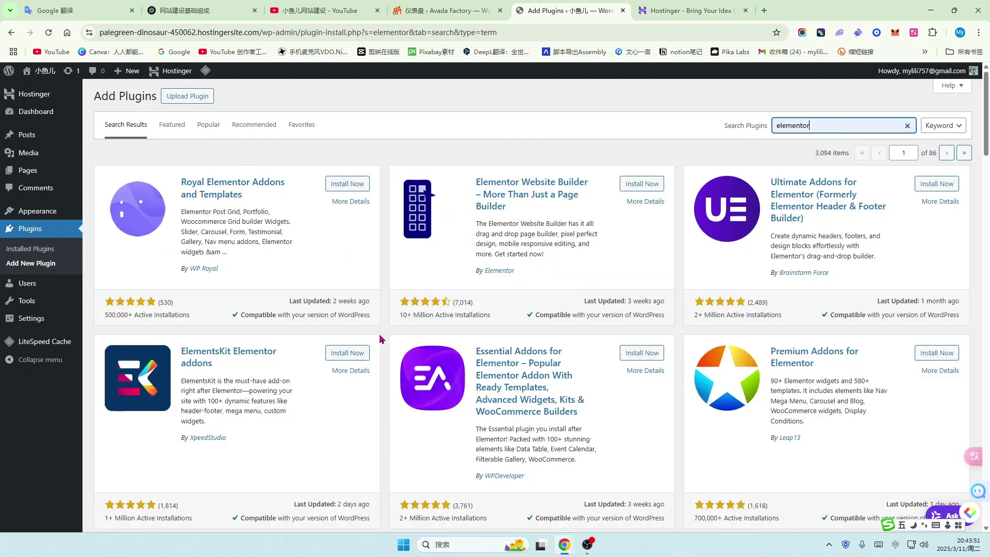
scroll(380, 336, down, 3)
scroll(562, 419, up, 2)
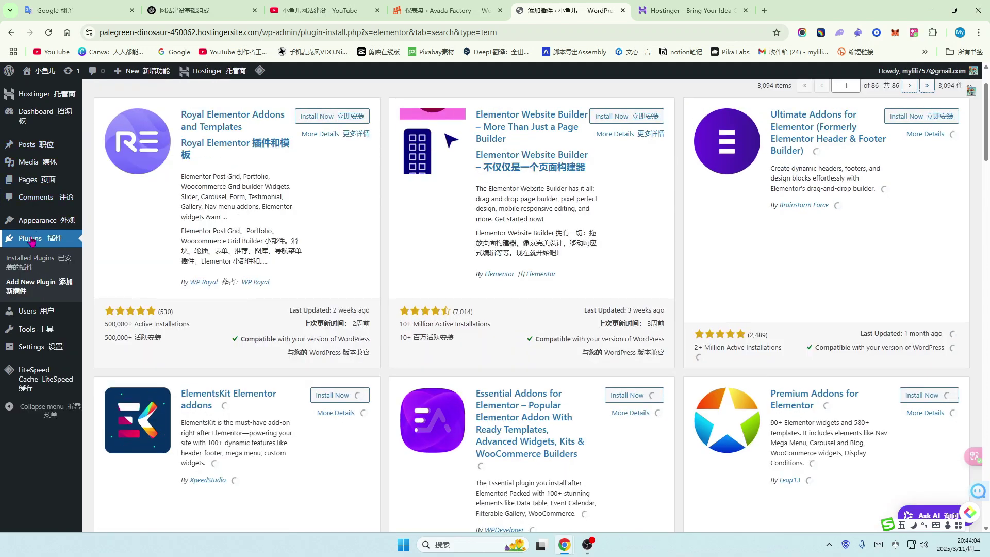
- Open the installed themes page, preview the live site in a separate browser tab, and close that preview
mouse_move(54, 223)
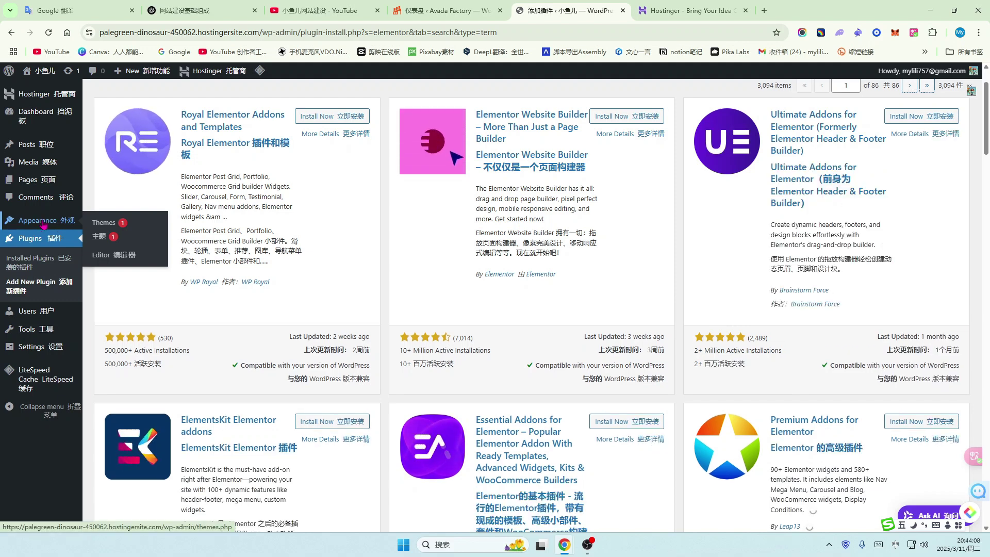
click(39, 222)
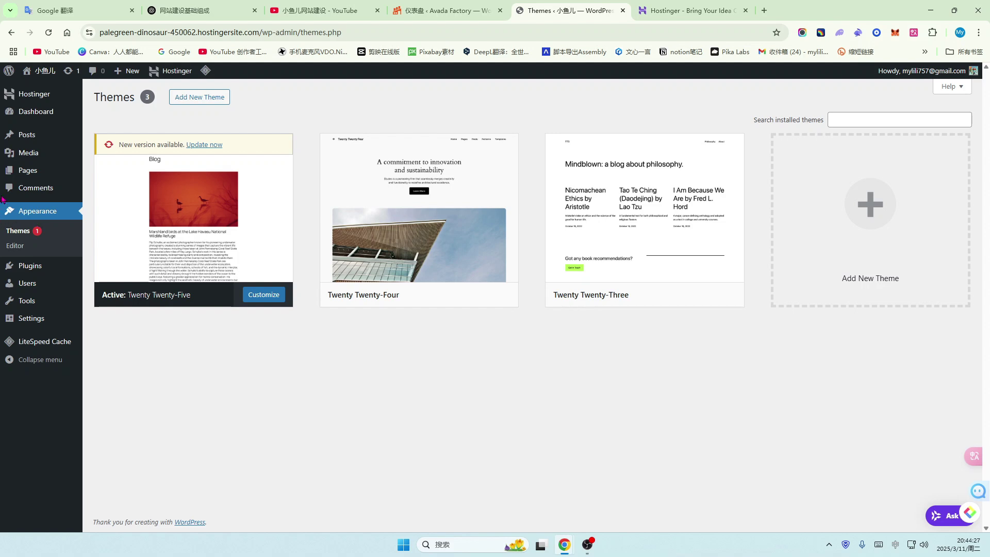
mouse_move(32, 72)
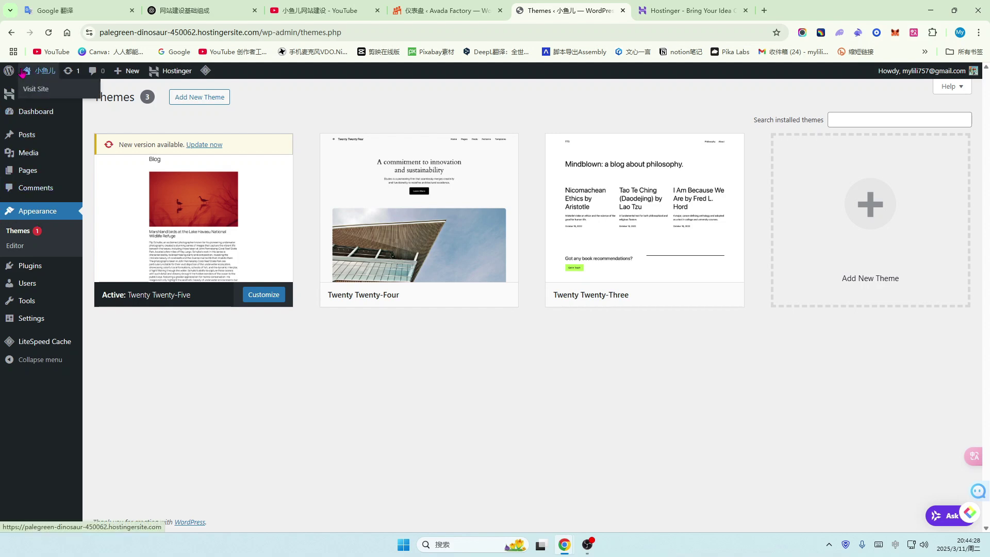
middle_click(38, 92)
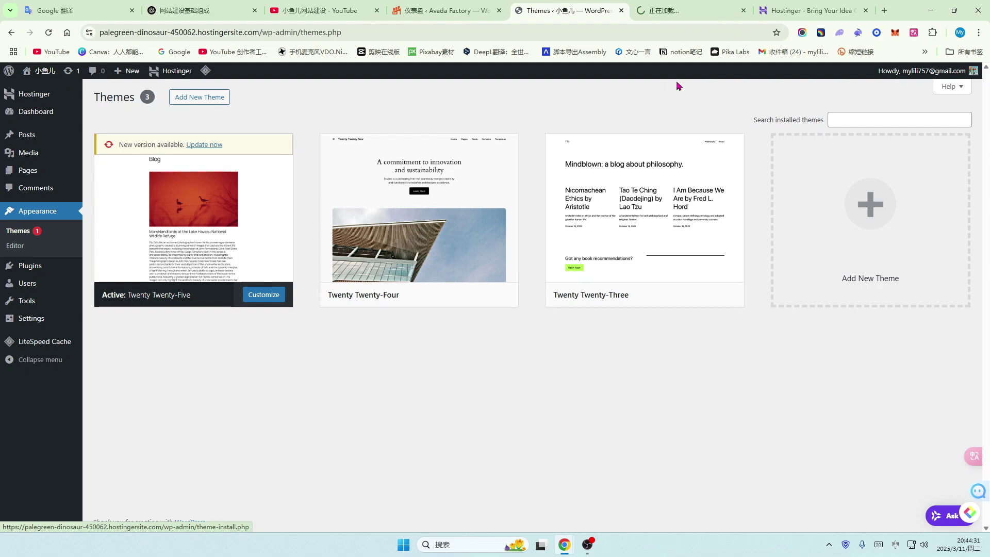
click(691, 11)
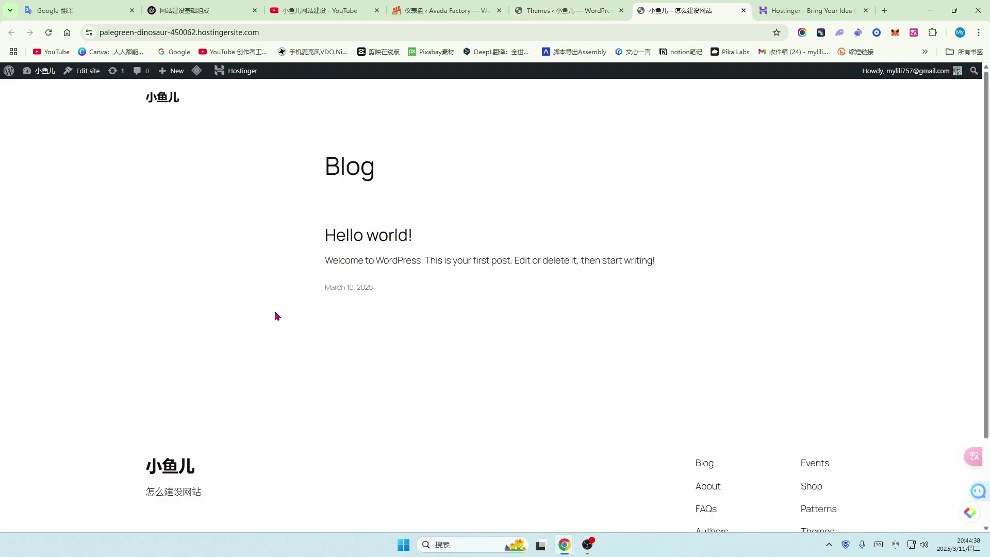
click(743, 10)
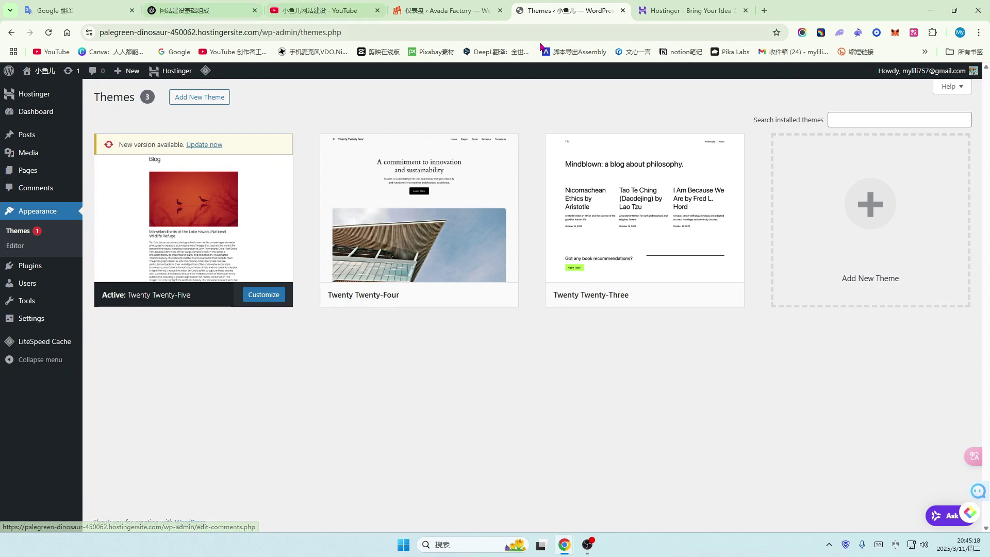
- Examine the Pet Shop demo store's homepage layout, including its banner, discounted products, promotions, popular brands and popular products
click(428, 11)
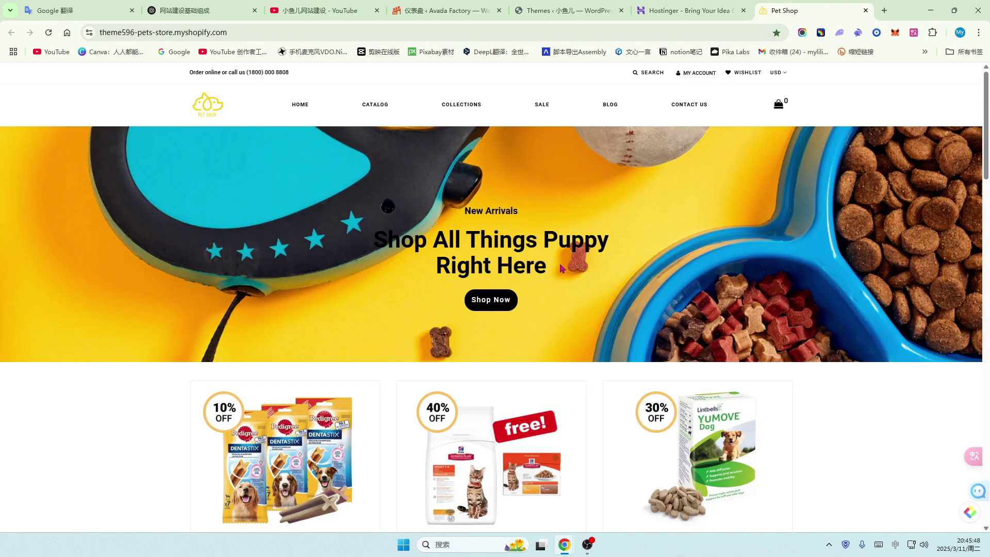
scroll(561, 268, down, 3)
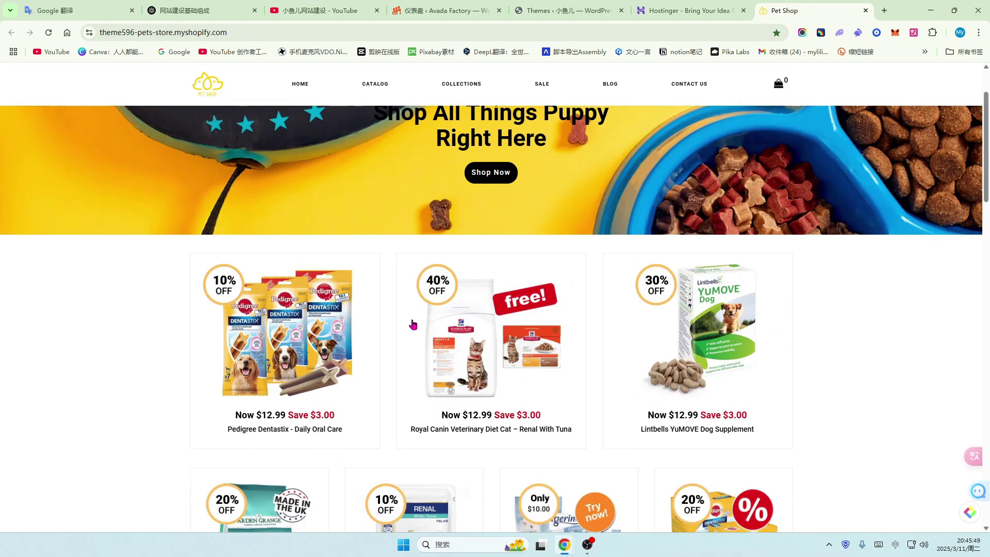
scroll(411, 325, down, 2)
scroll(480, 298, down, 1)
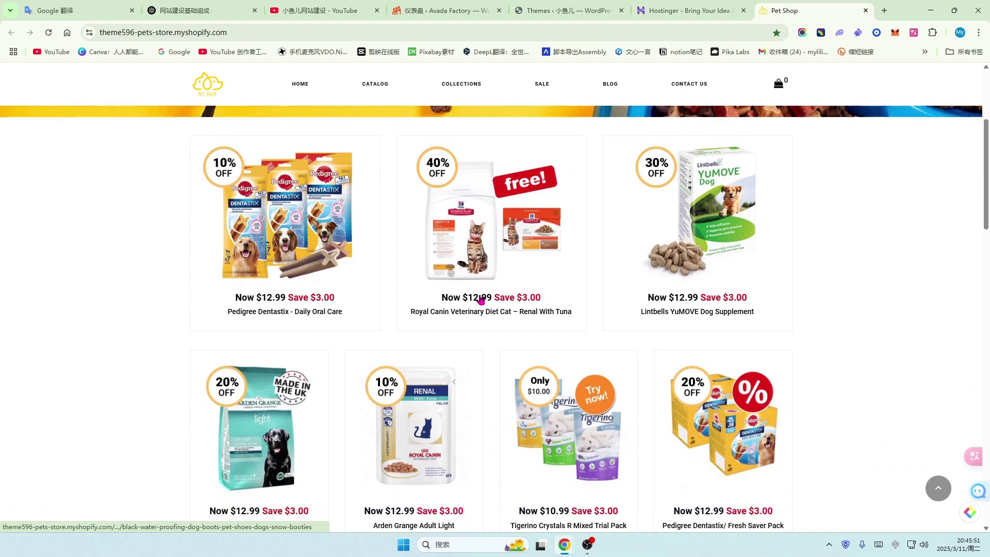
scroll(412, 283, up, 3)
scroll(374, 272, up, 2)
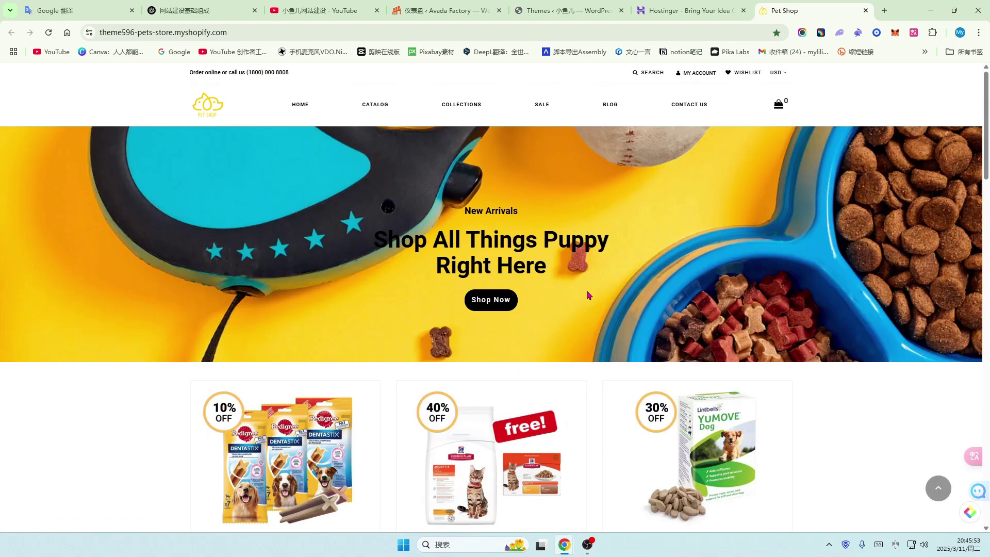
scroll(403, 265, down, 3)
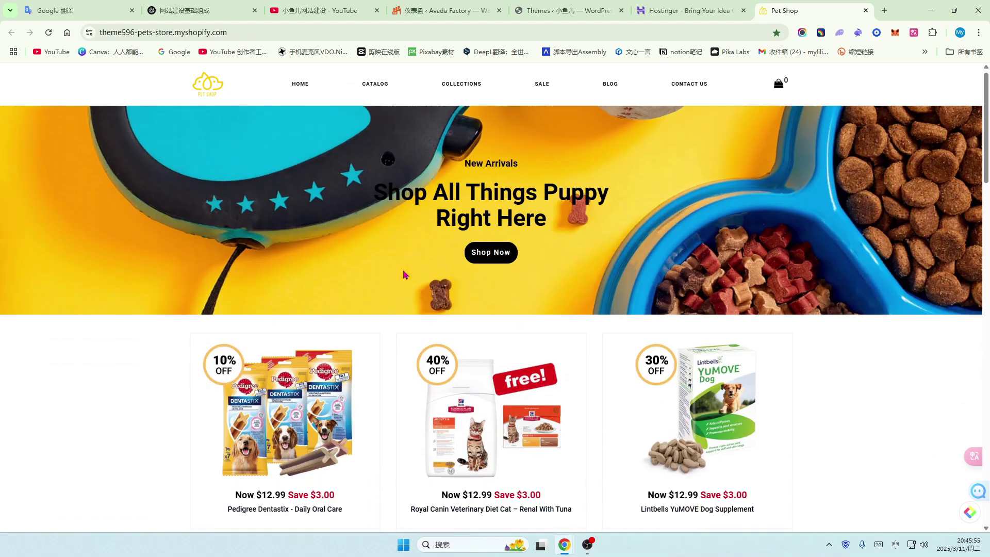
scroll(409, 339, down, 1)
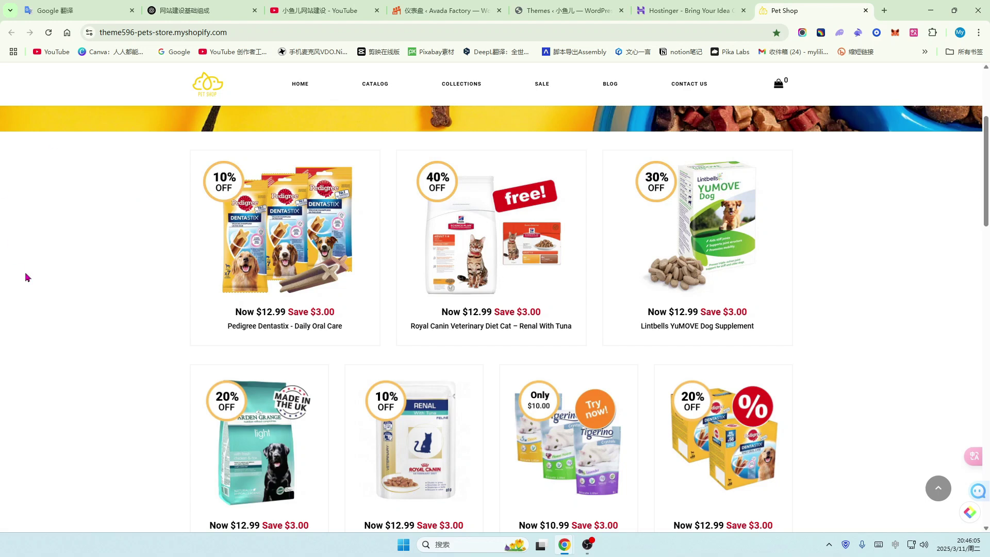
scroll(92, 259, down, 1)
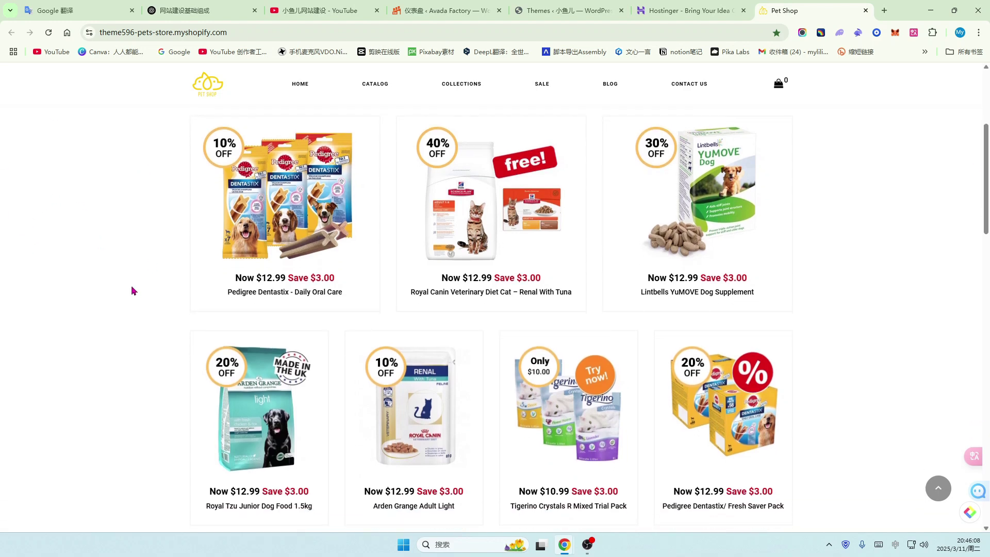
scroll(220, 330, down, 10)
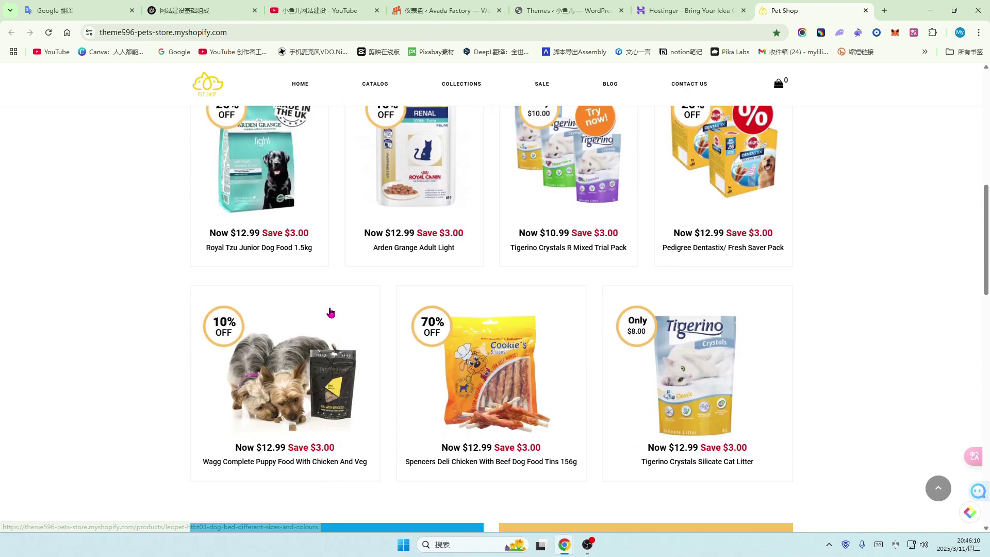
scroll(388, 368, down, 8)
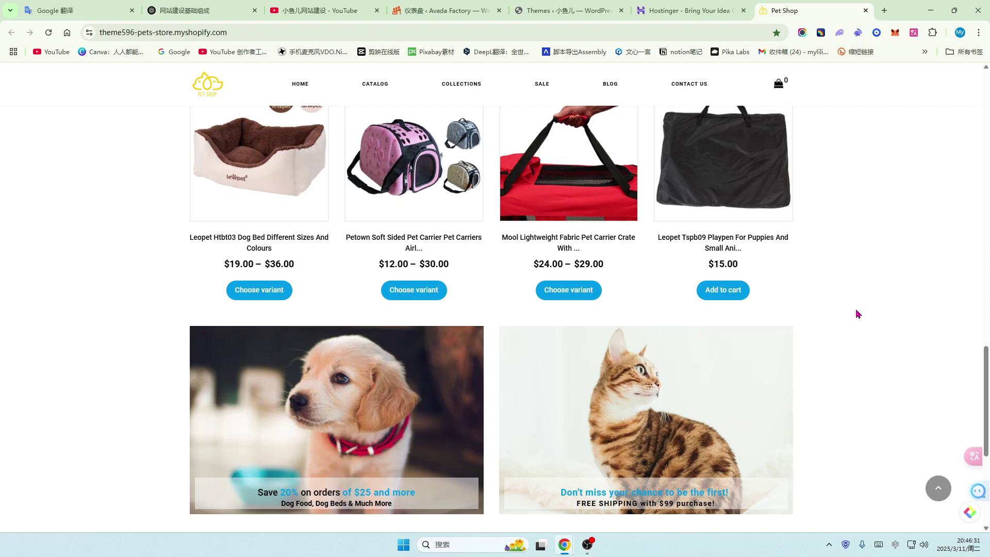
scroll(825, 335, up, 3)
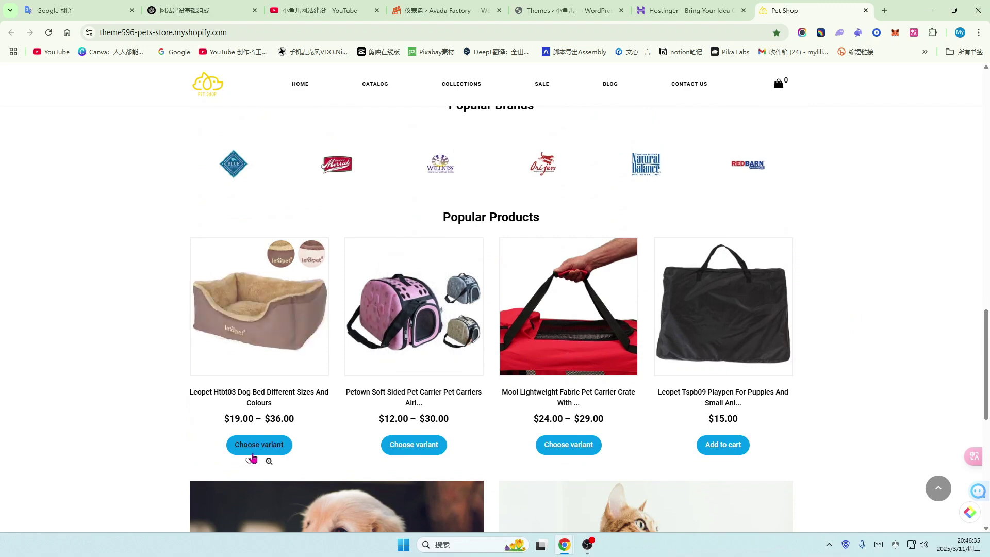
scroll(443, 371, up, 3)
scroll(277, 333, up, 5)
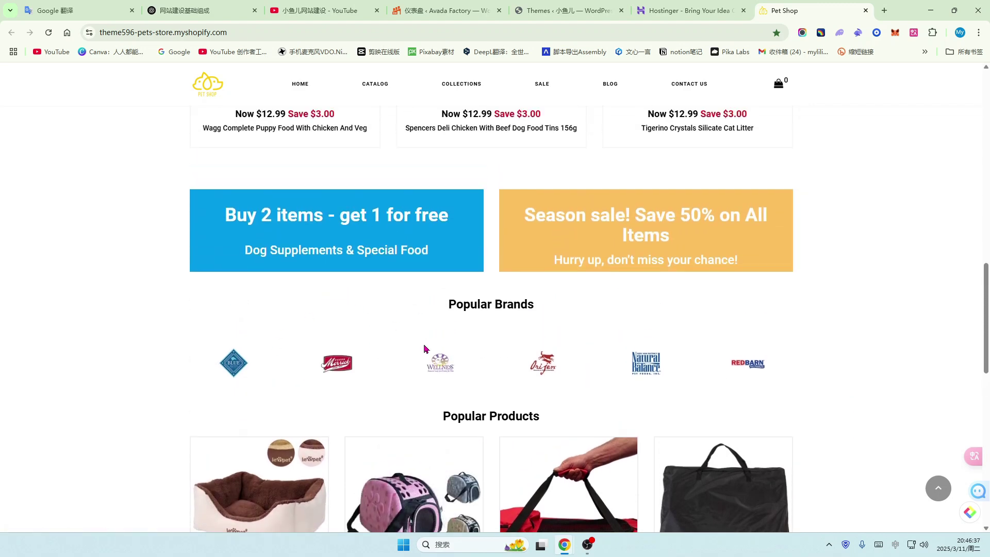
scroll(406, 290, up, 2)
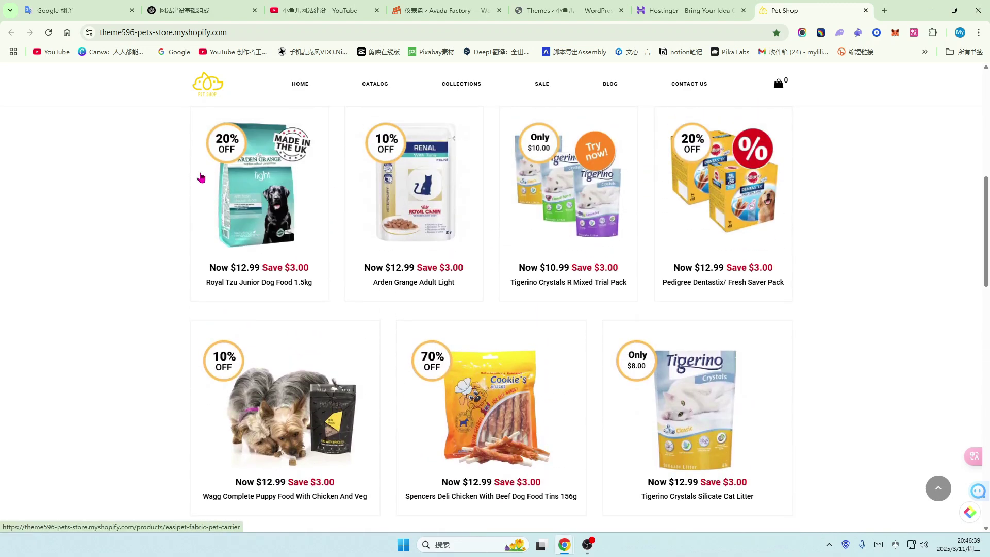
scroll(839, 290, up, 4)
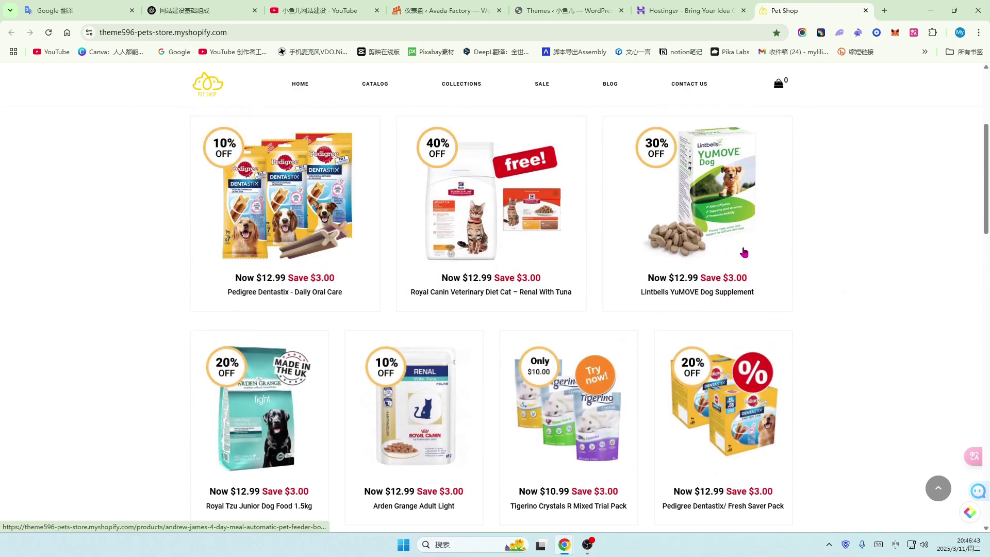
- Return to the WordPress themes page, open the catalogue for adding a new theme and browse the popular themes
click(565, 11)
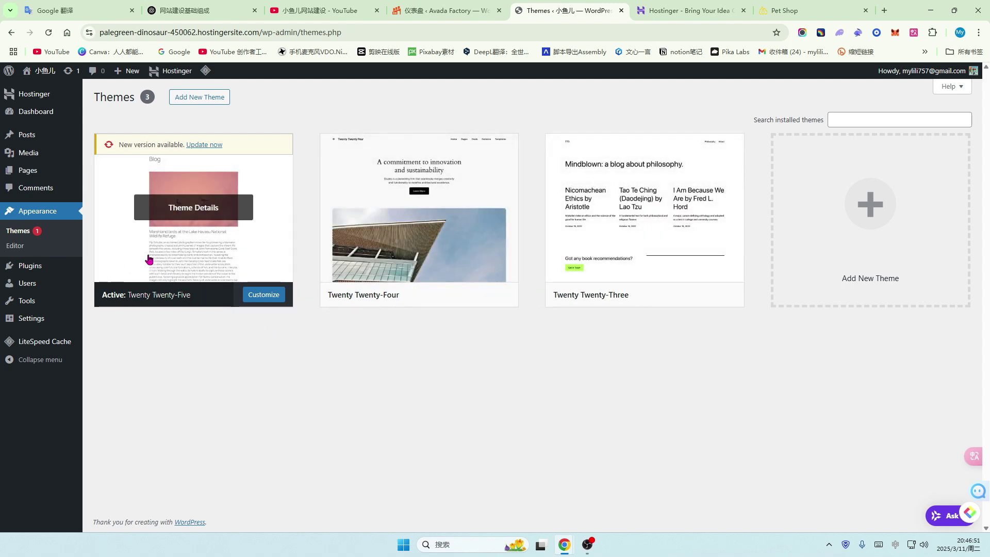
click(203, 103)
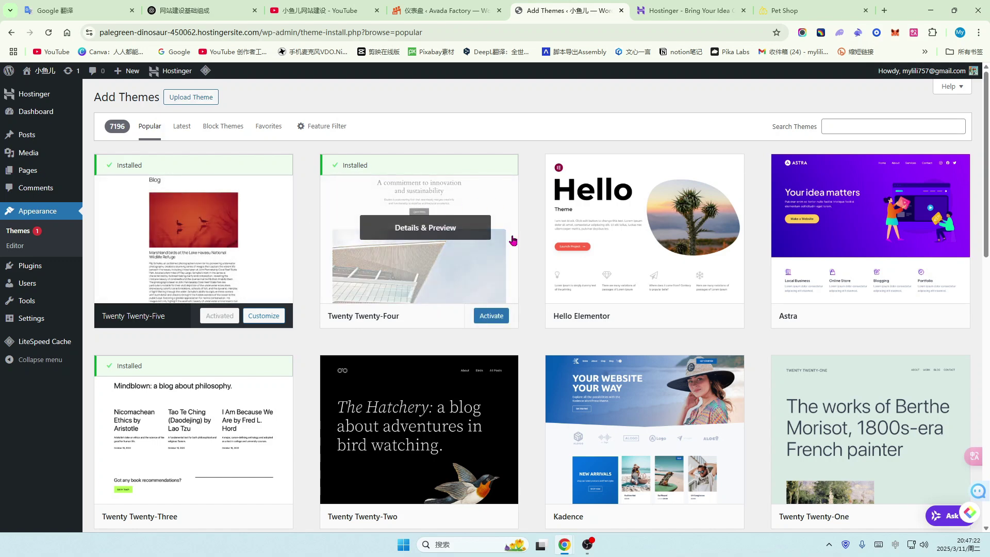
scroll(513, 239, down, 2)
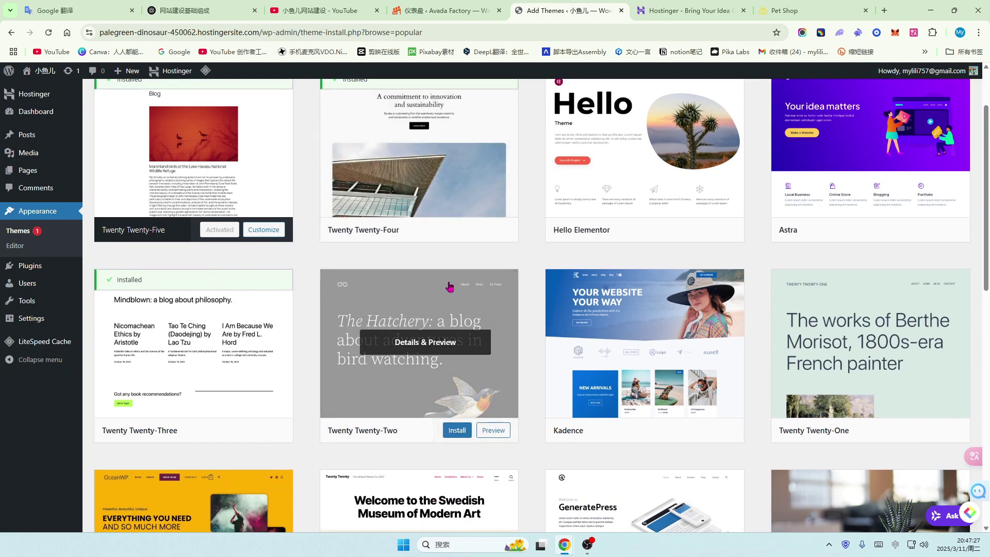
scroll(513, 274, down, 1)
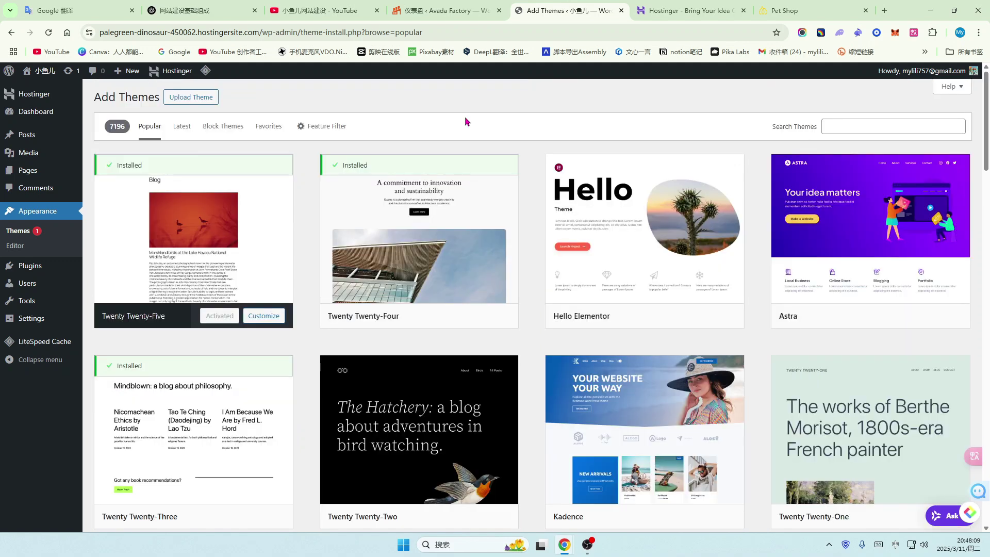
- Search the theme catalogue for Blocksy, then install and activate that theme
click(836, 127)
text(Blocksy)
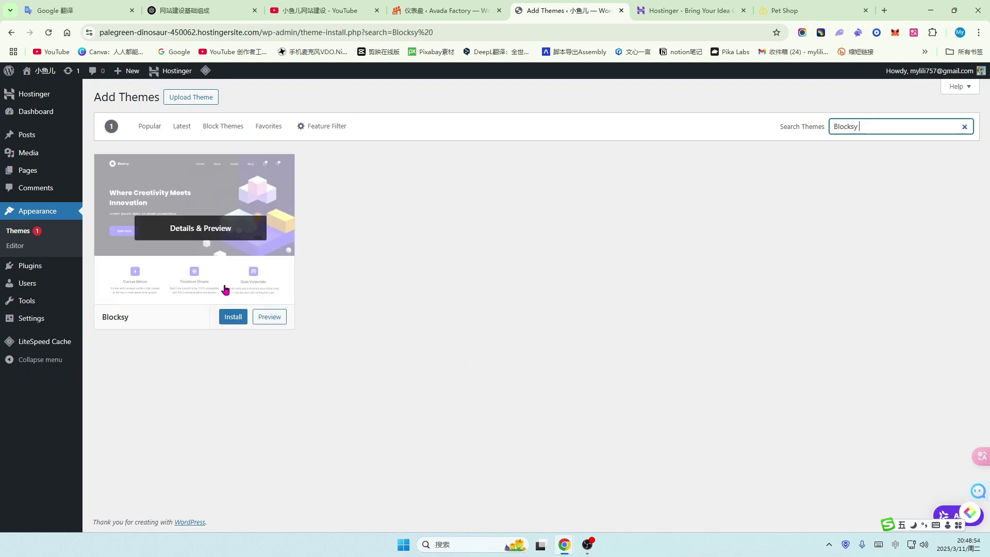
click(233, 321)
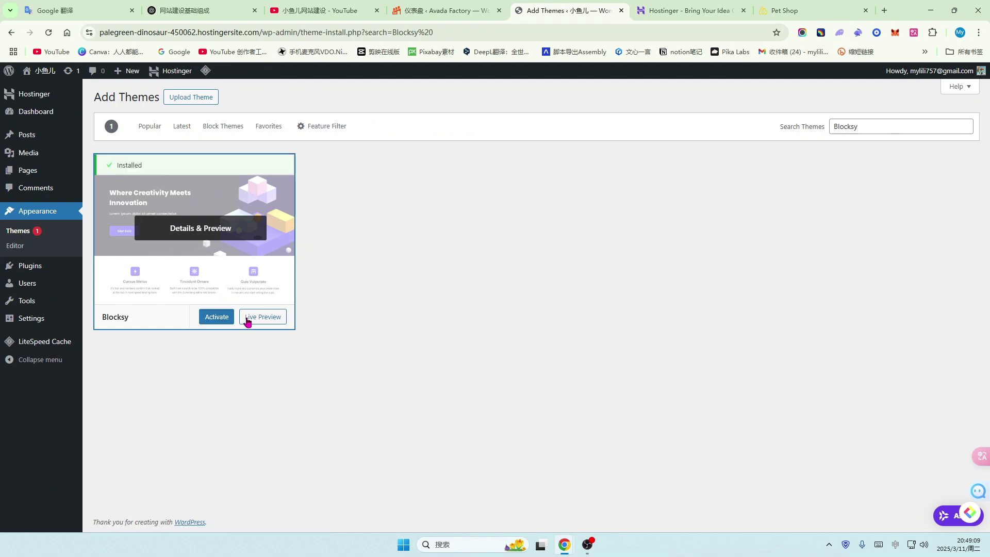
click(216, 320)
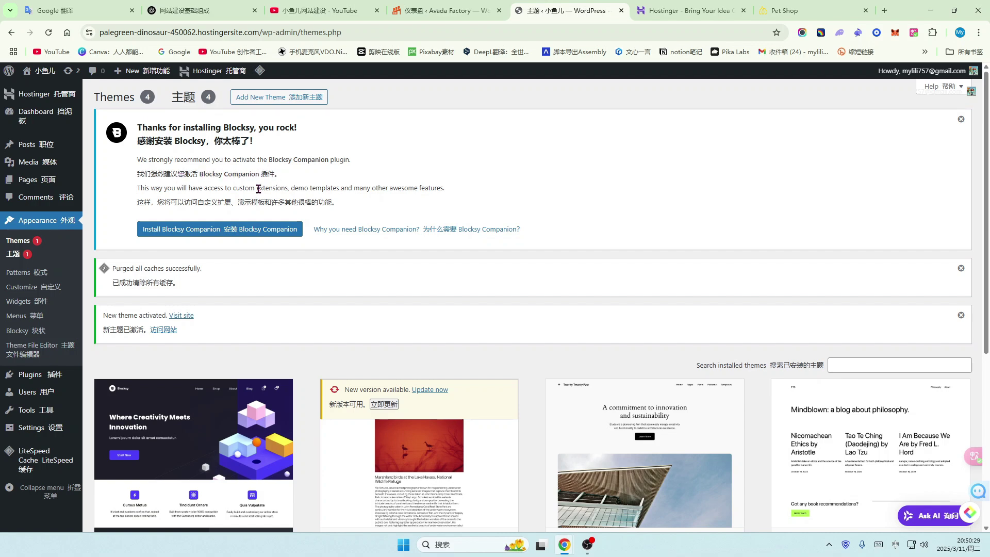
- Install the recommended Blocksy Companion plugin and look over the Blocksy dashboard's home page
click(206, 230)
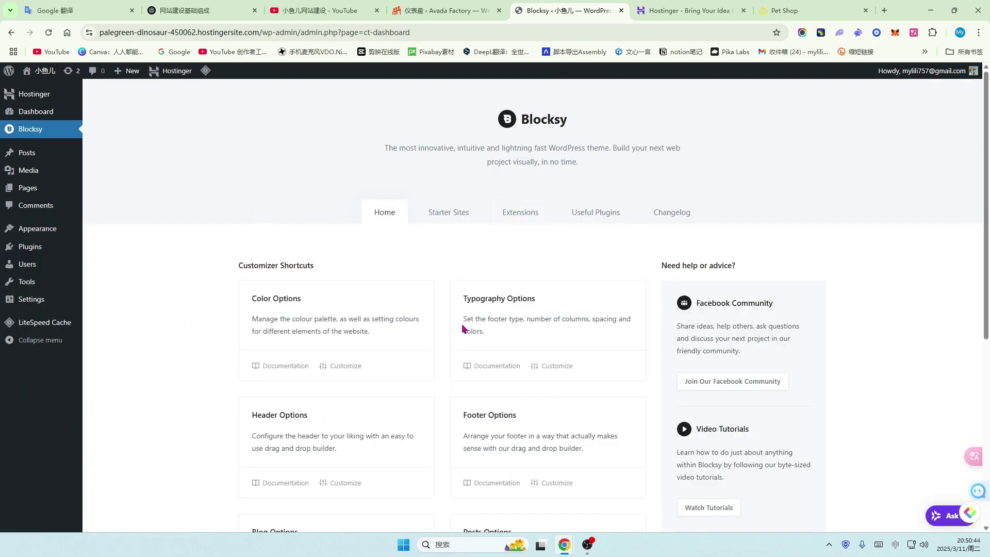
scroll(877, 298, down, 1)
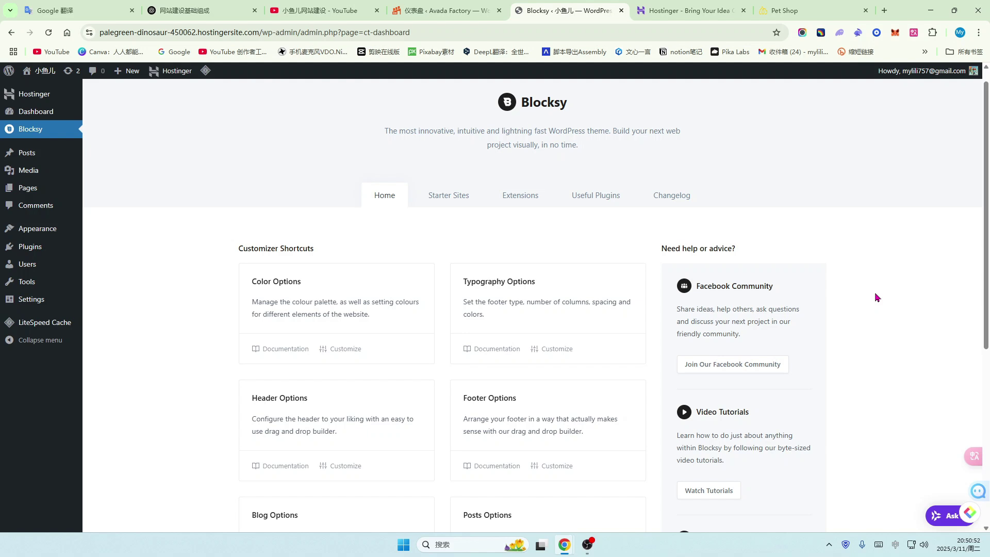
scroll(876, 297, down, 1)
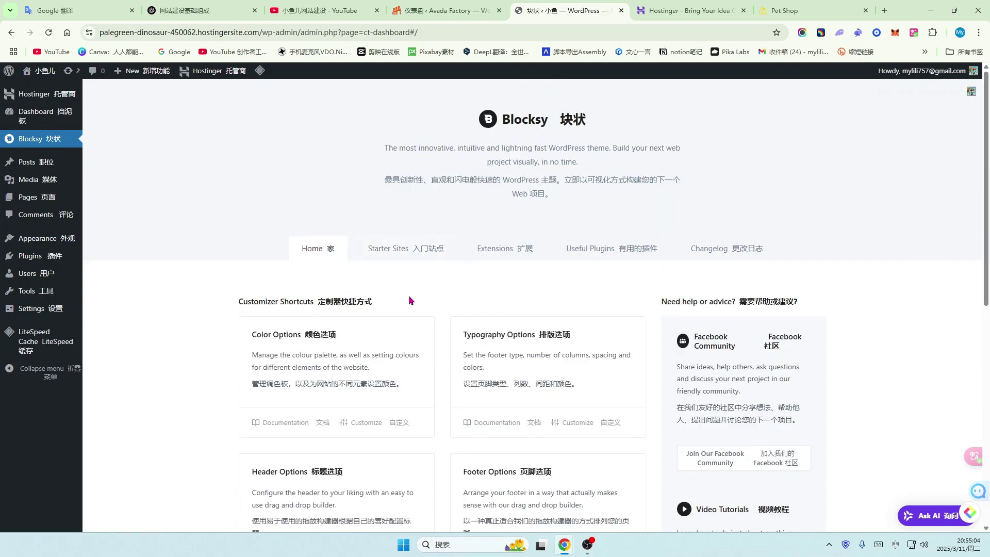
- Open Blocksy's Starter Sites and examine the available templates, their required plans and supported page builders
click(408, 253)
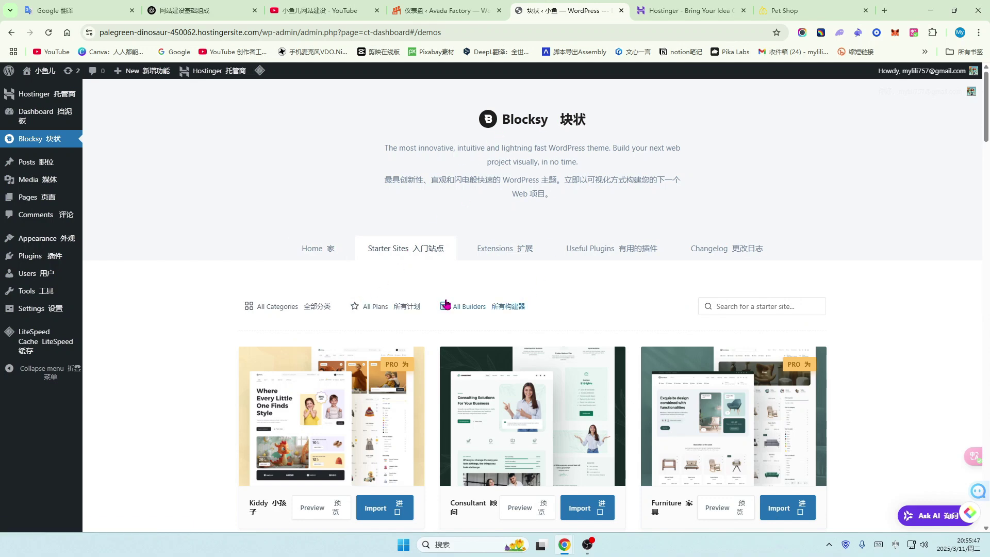
scroll(657, 342, down, 2)
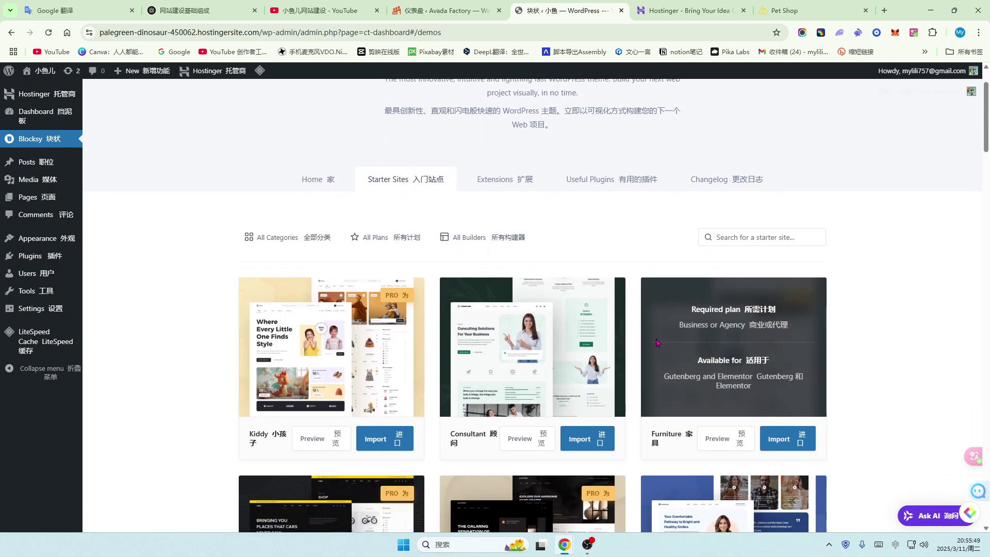
scroll(656, 342, down, 2)
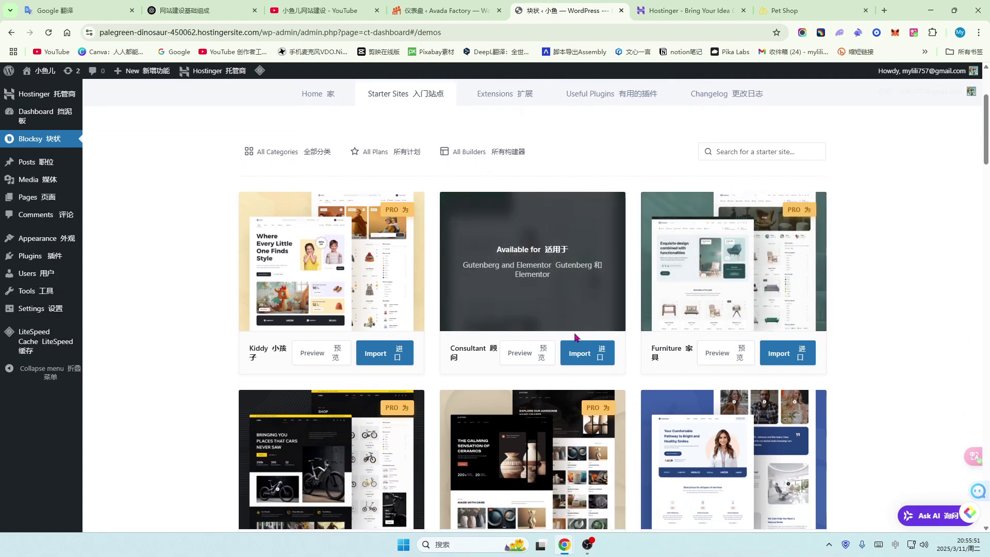
scroll(593, 330, down, 2)
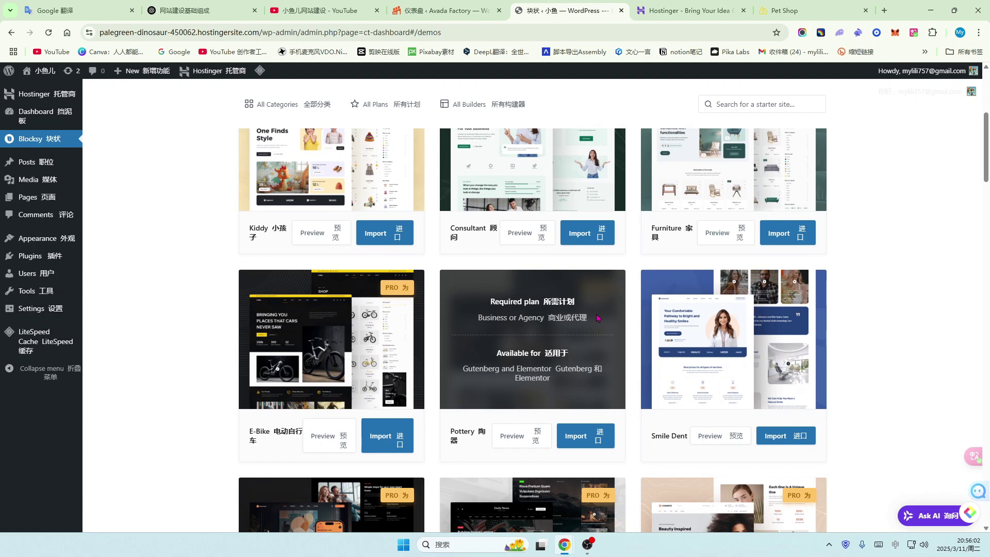
scroll(597, 318, down, 1)
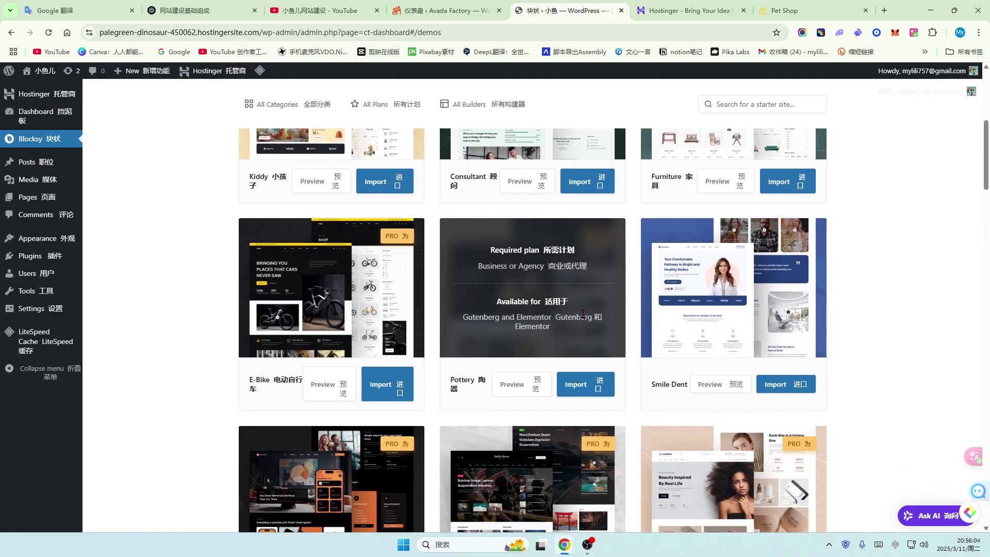
scroll(583, 314, down, 1)
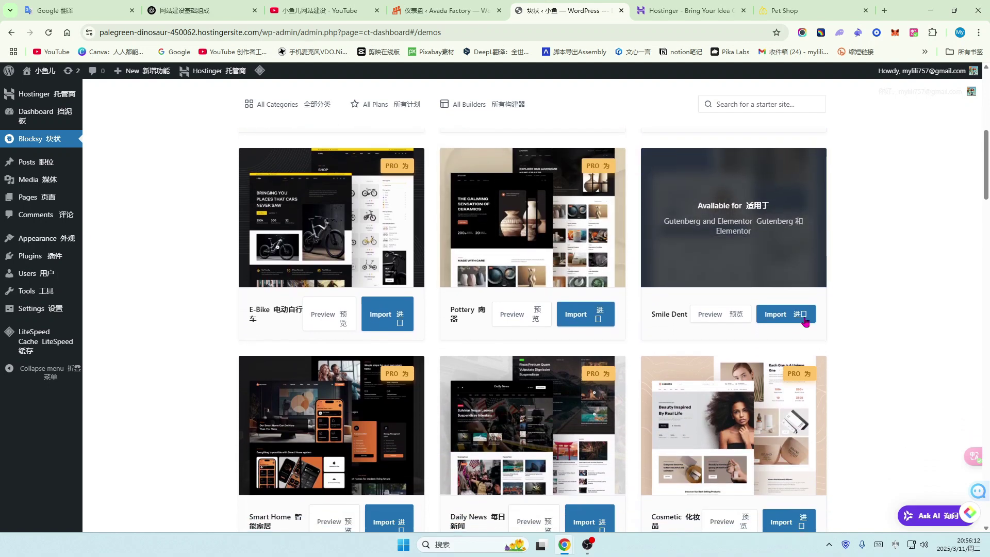
scroll(837, 323, down, 1)
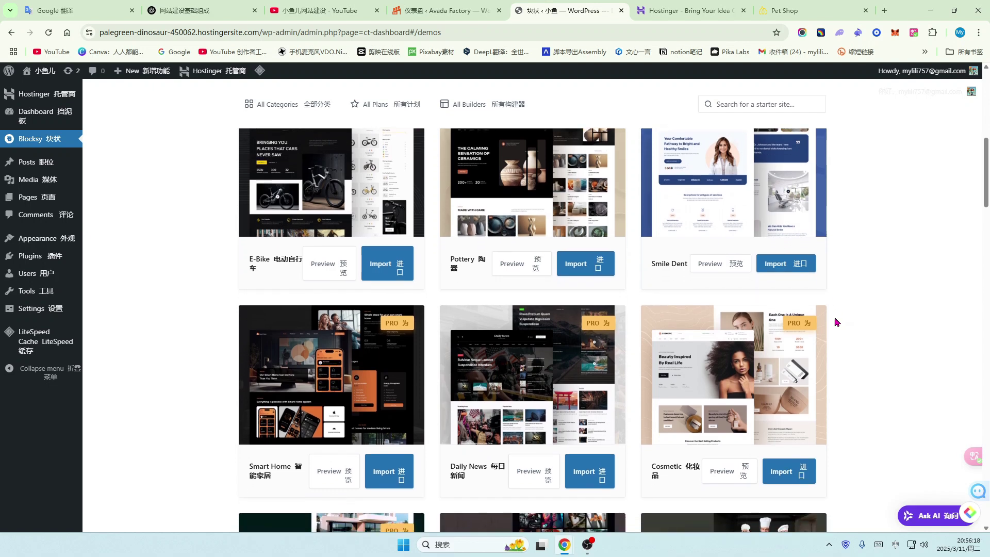
scroll(836, 322, down, 1)
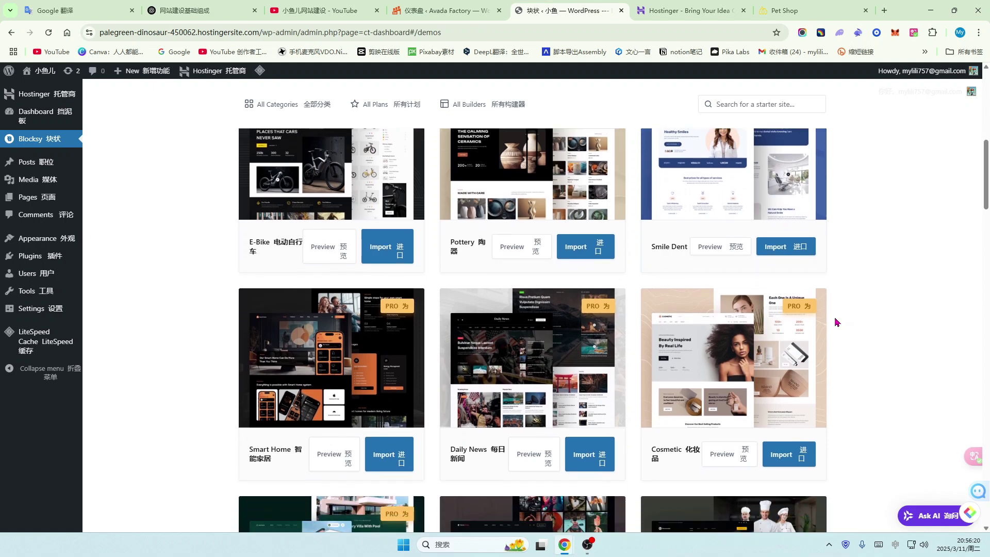
scroll(836, 322, down, 1)
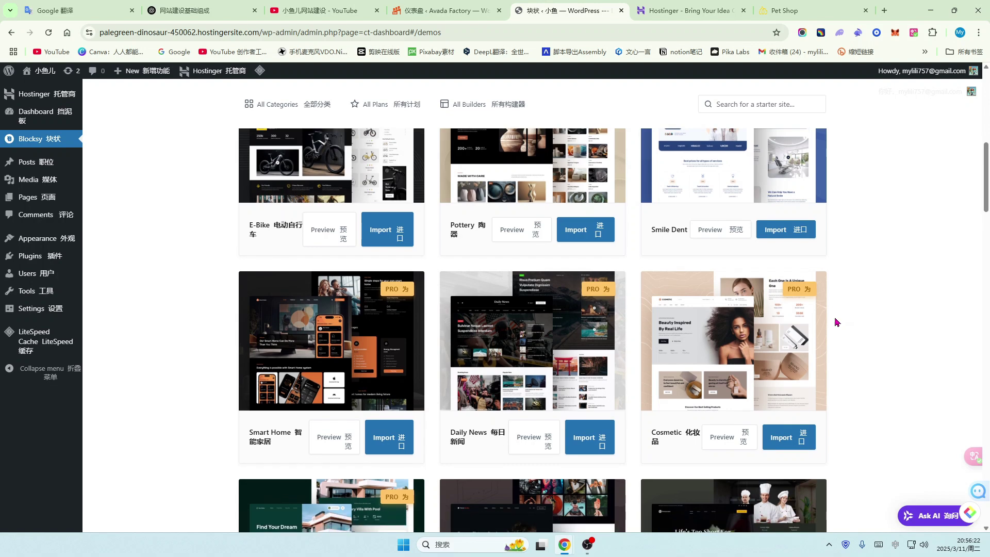
scroll(837, 323, down, 1)
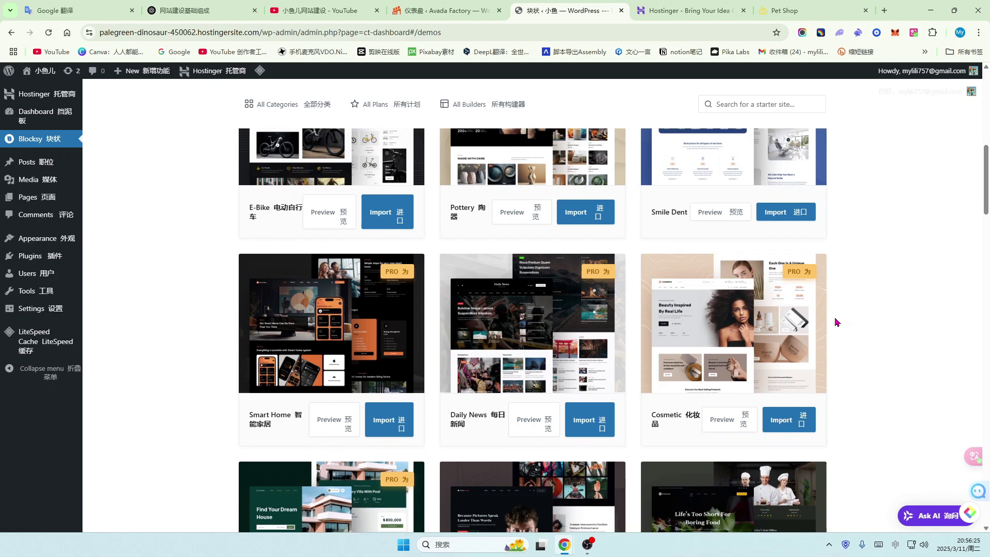
scroll(837, 322, down, 1)
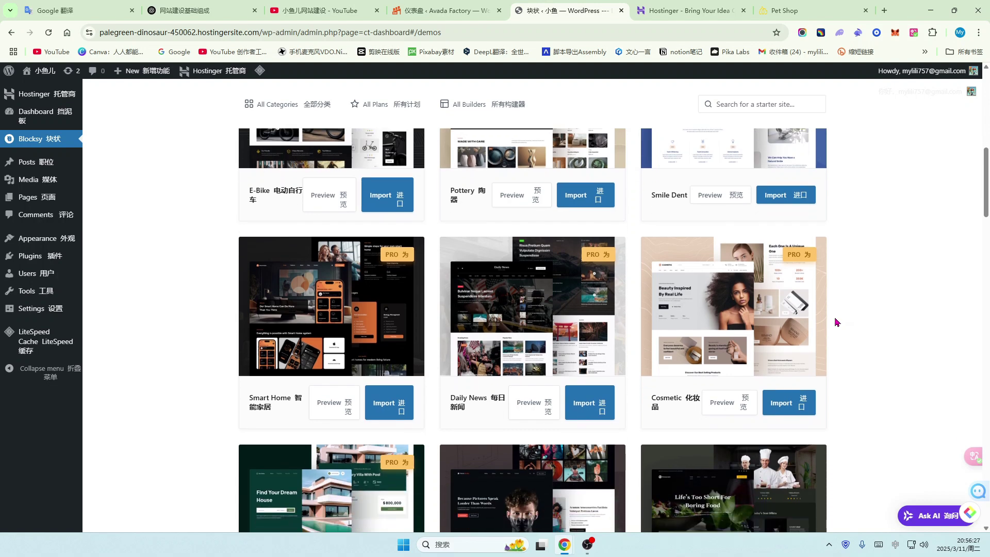
scroll(837, 323, down, 1)
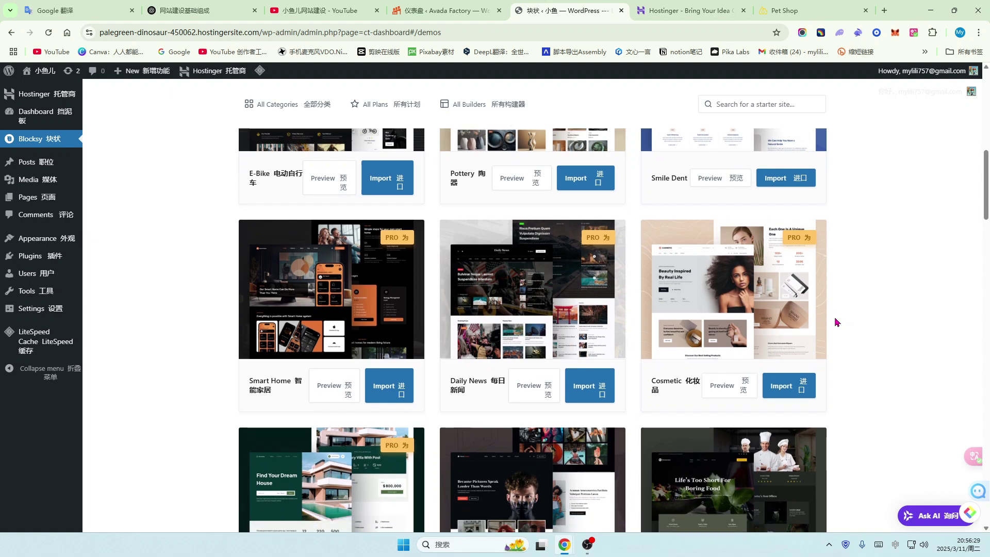
- Browse further through the Blocksy starter sites and open the live preview of BizConsult
scroll(837, 322, down, 1)
scroll(837, 322, down, 1)
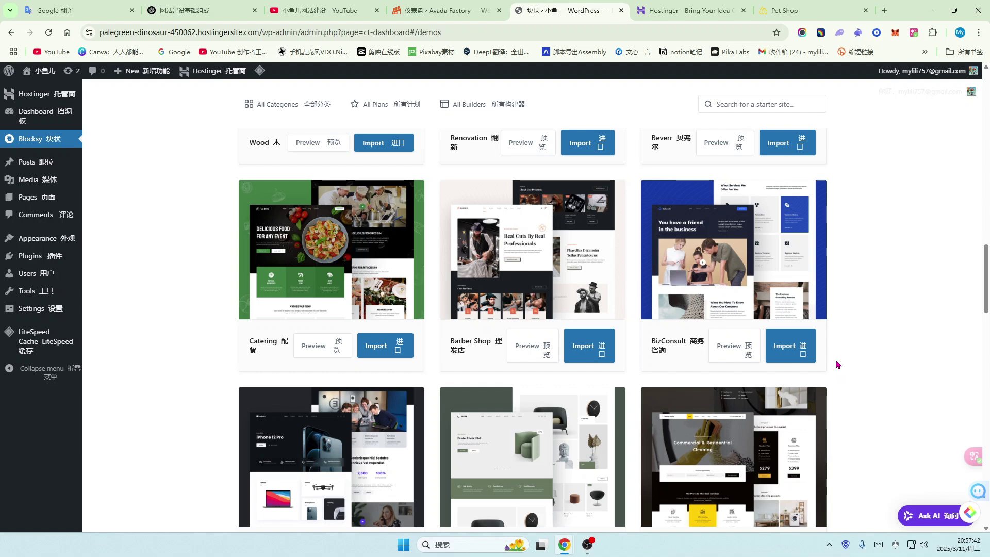
click(729, 361)
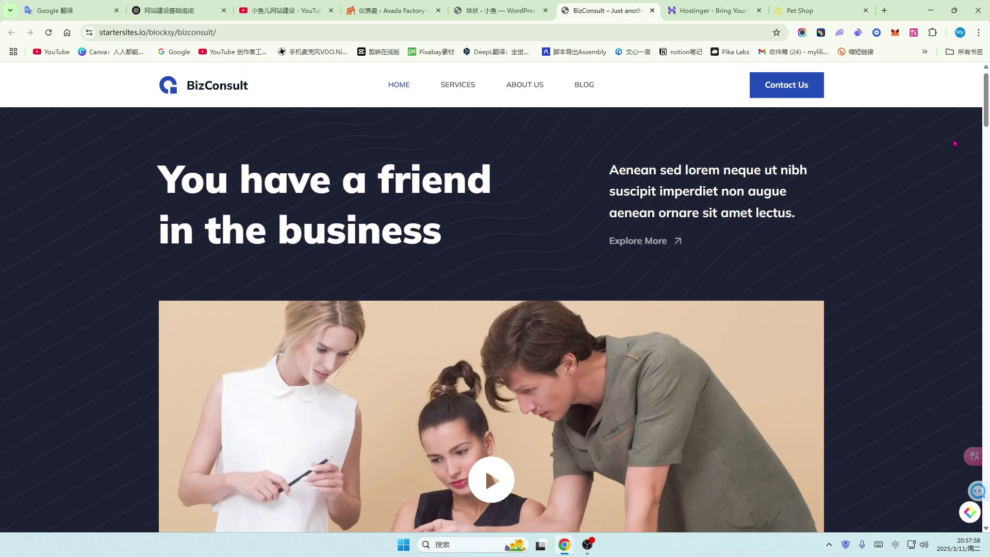
- Examine the BizConsult demo's home page, from the hero banner through the company, services and consulting process sections
scroll(954, 143, down, 1)
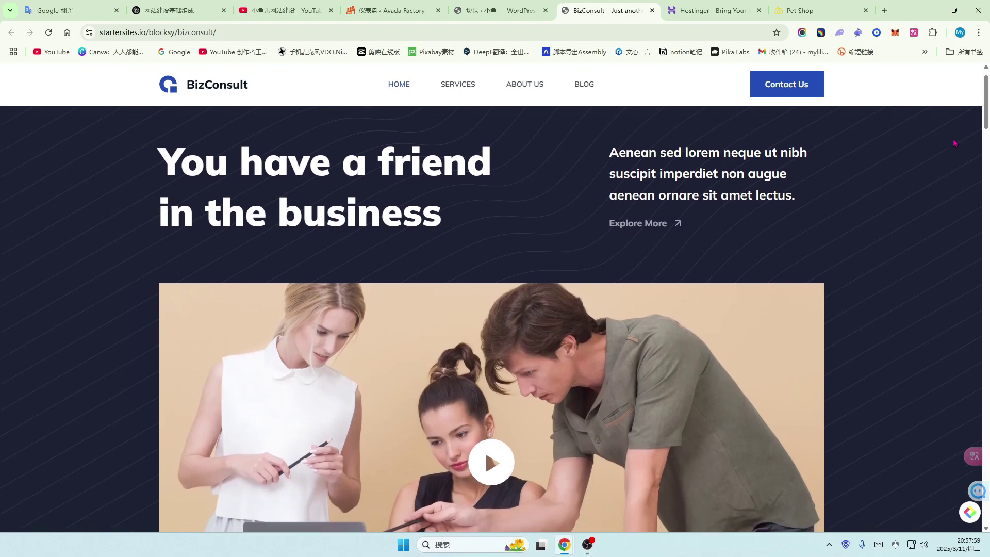
scroll(955, 143, down, 3)
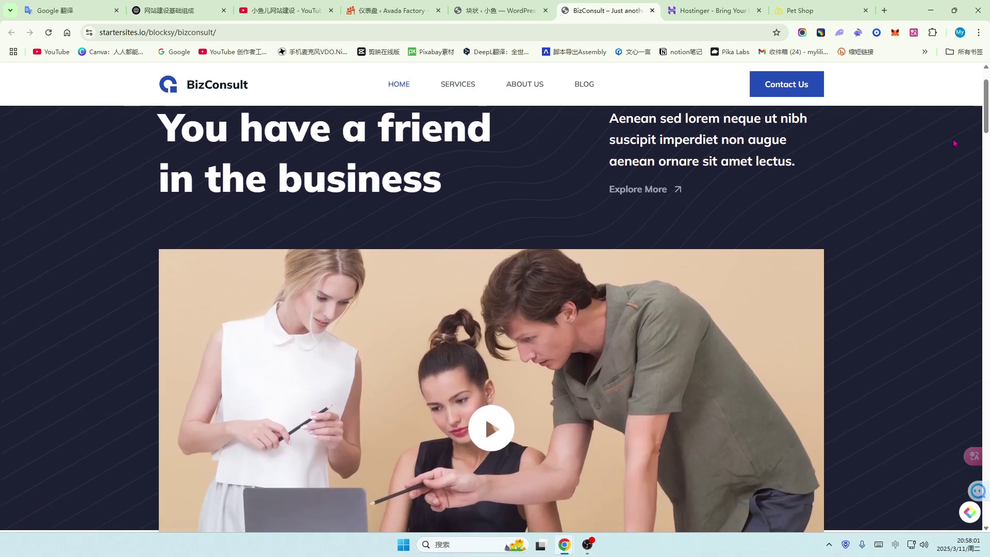
scroll(954, 144, down, 1)
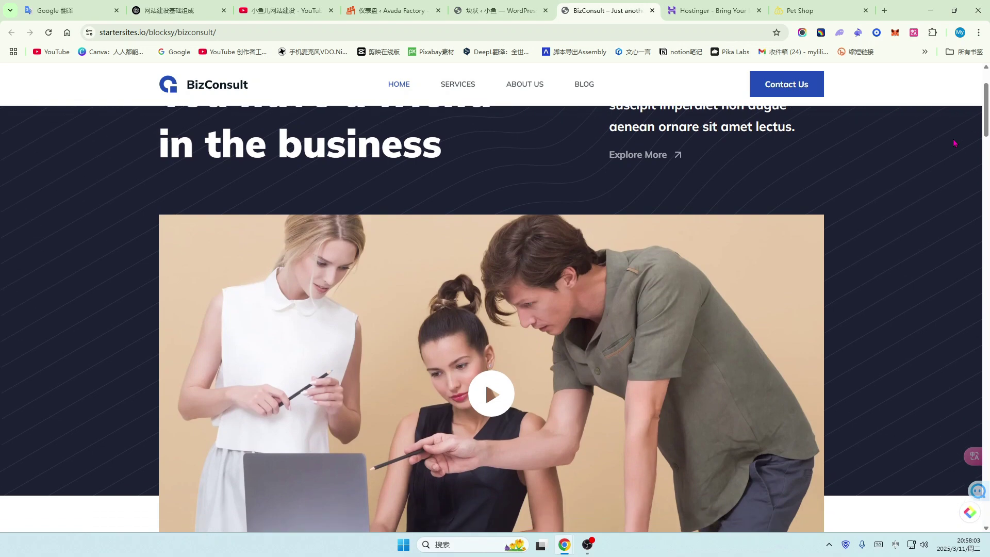
scroll(954, 143, down, 2)
scroll(954, 144, down, 5)
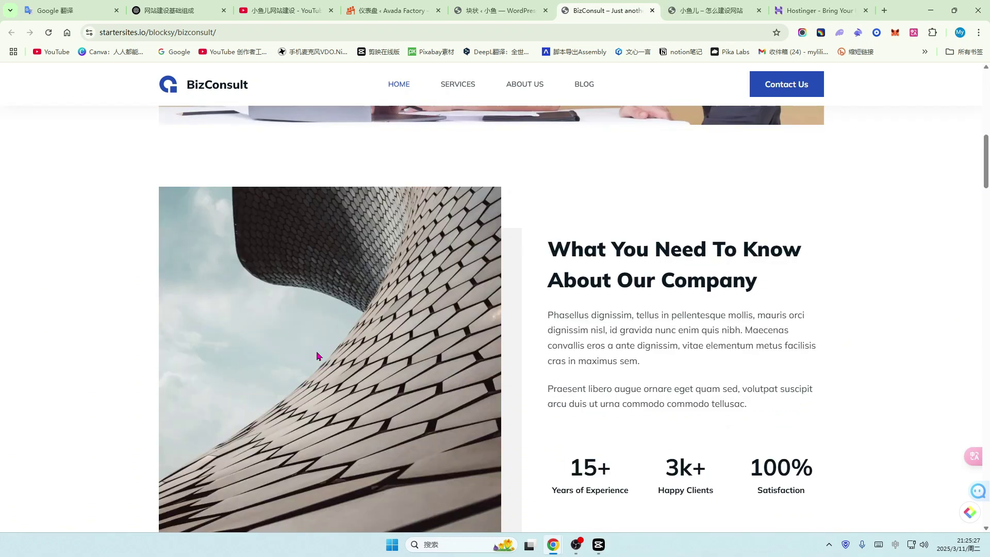
scroll(317, 356, down, 5)
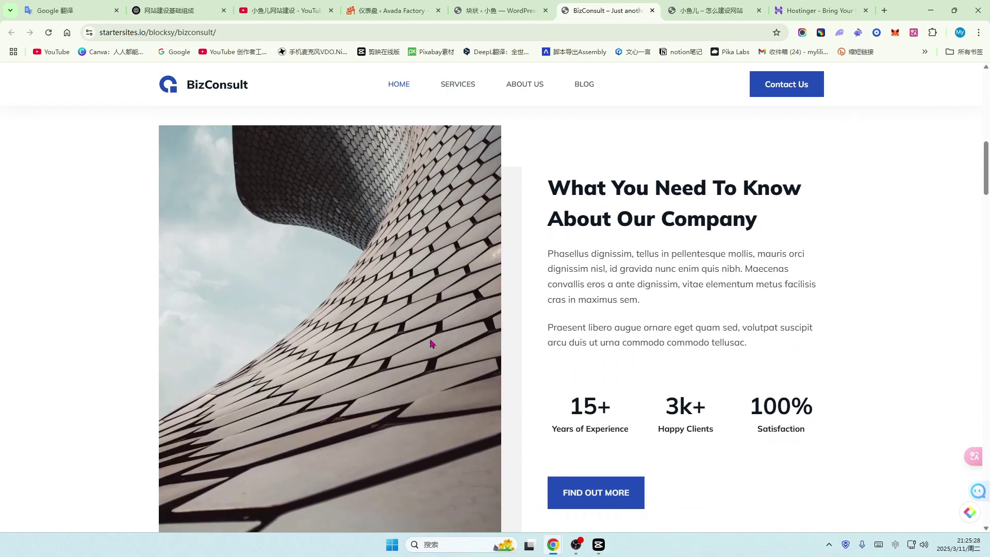
scroll(713, 347, down, 6)
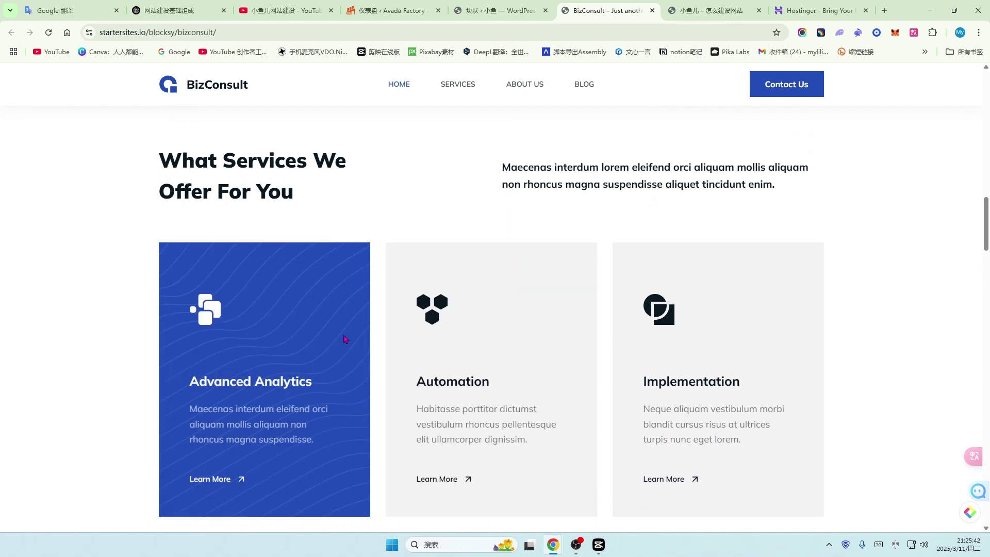
scroll(345, 339, down, 8)
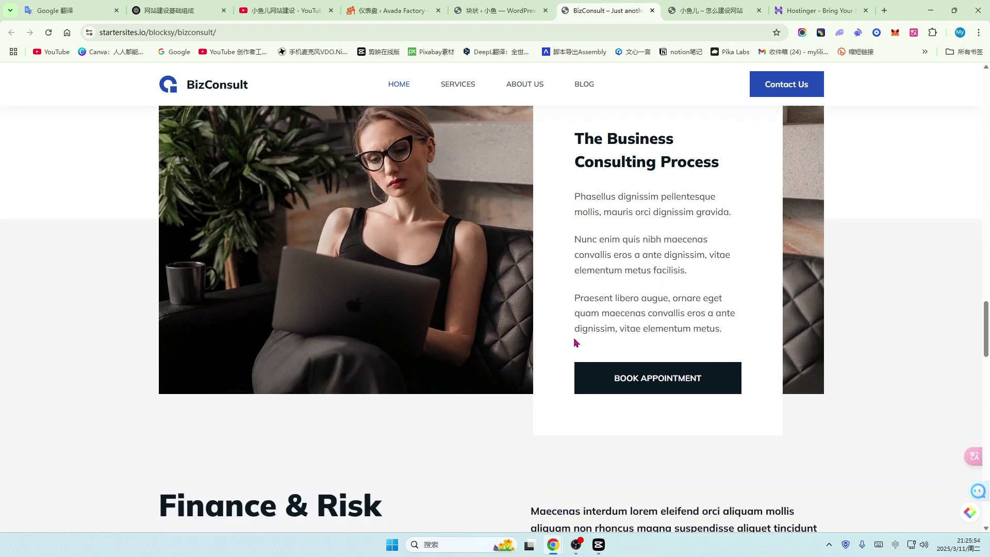
scroll(612, 335, down, 4)
scroll(734, 325, up, 12)
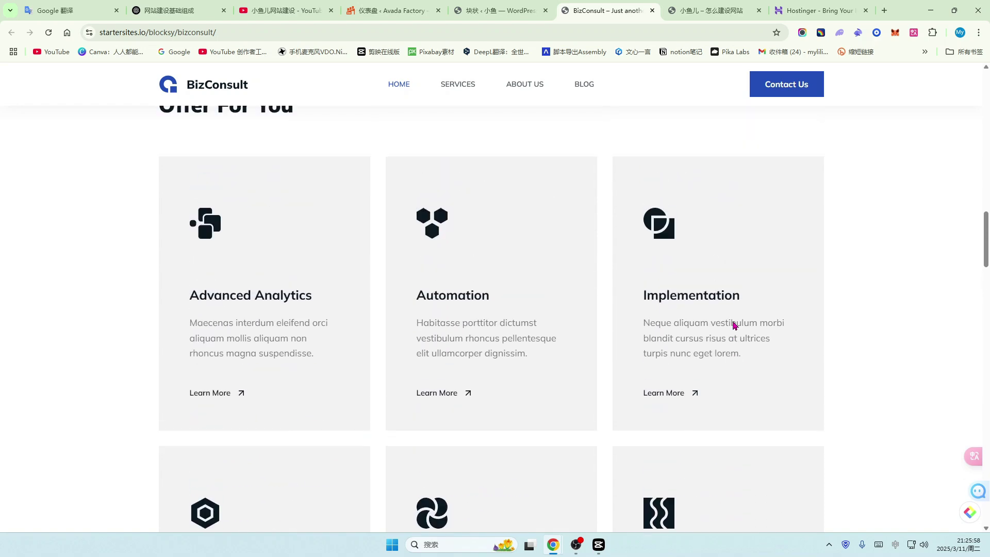
scroll(692, 274, up, 15)
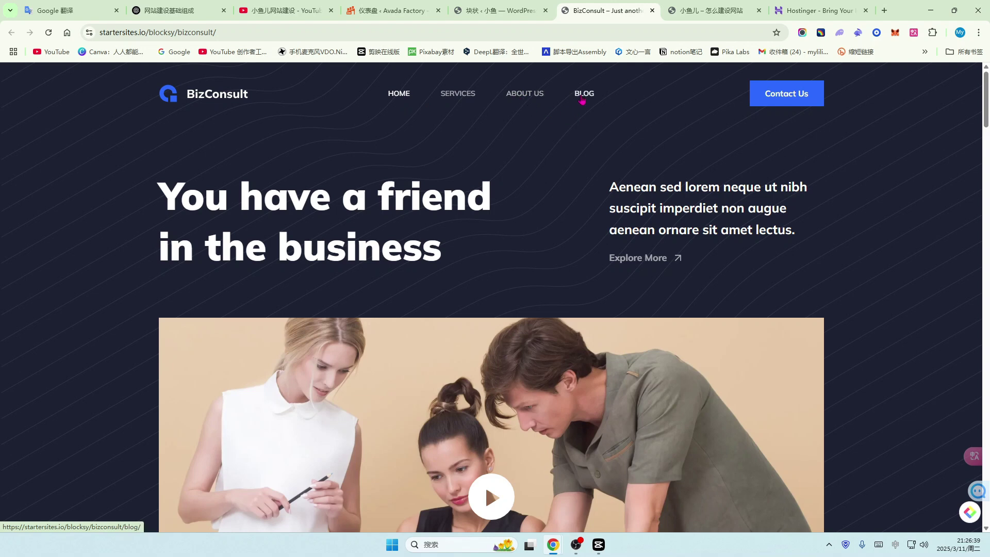
- Open the BizConsult demo's Blog page and examine its post grid, sidebar, pagination and footer
click(584, 99)
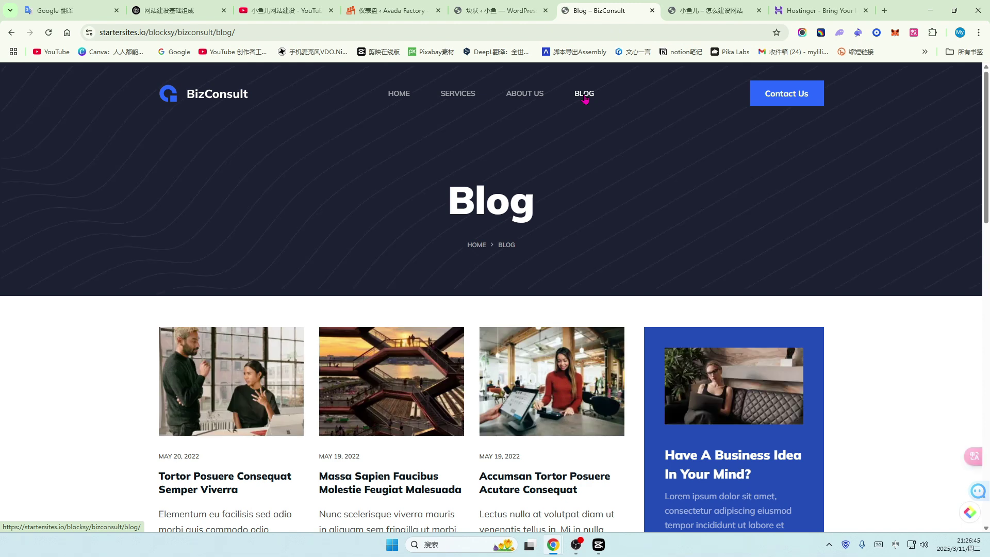
scroll(627, 254, down, 1)
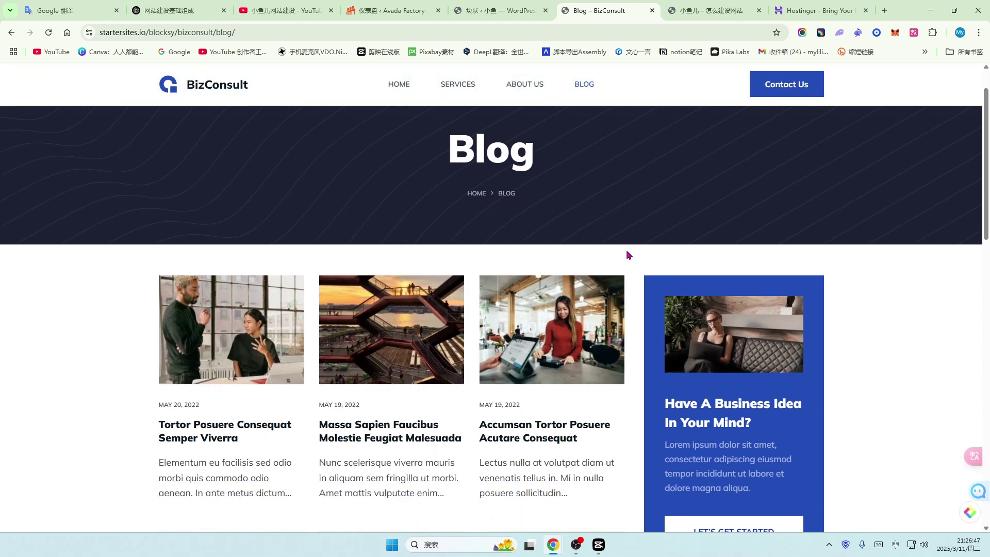
scroll(627, 255, down, 2)
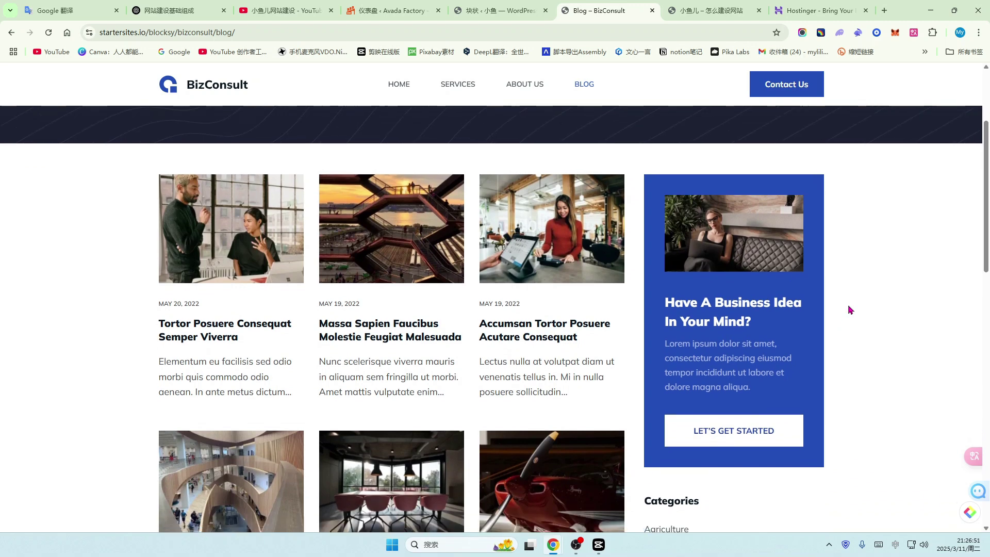
scroll(850, 310, down, 1)
scroll(850, 309, down, 1)
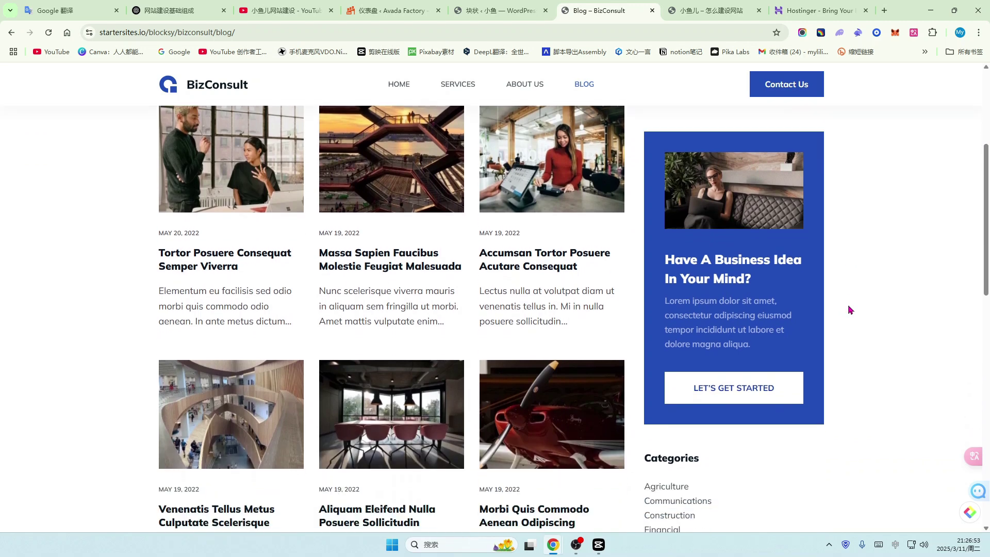
scroll(850, 310, down, 1)
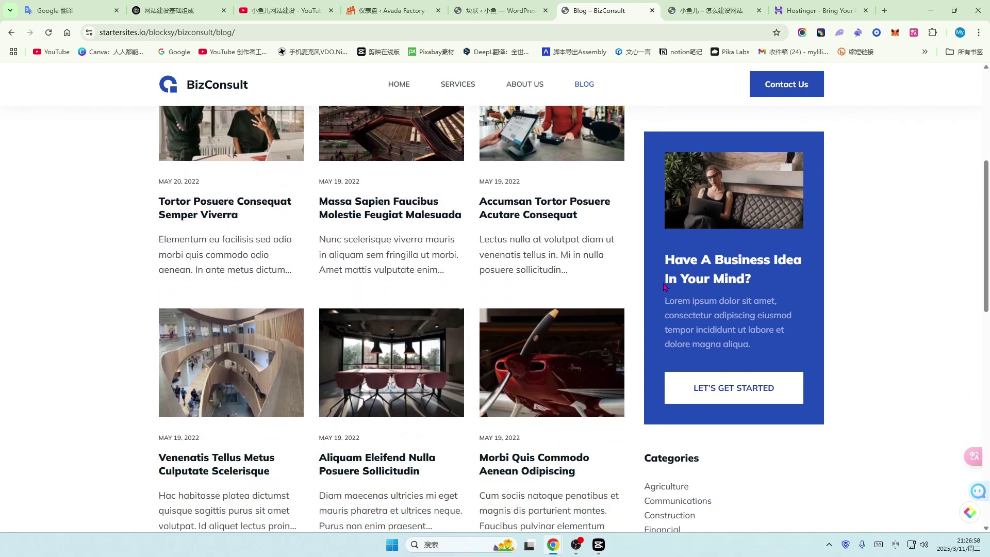
scroll(100, 272, down, 1)
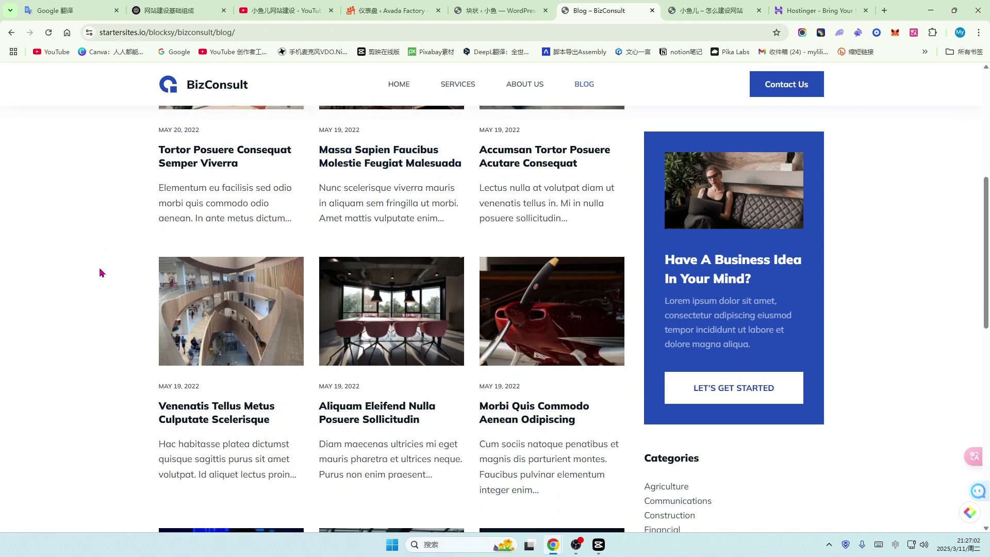
scroll(103, 269, down, 1)
scroll(899, 336, down, 2)
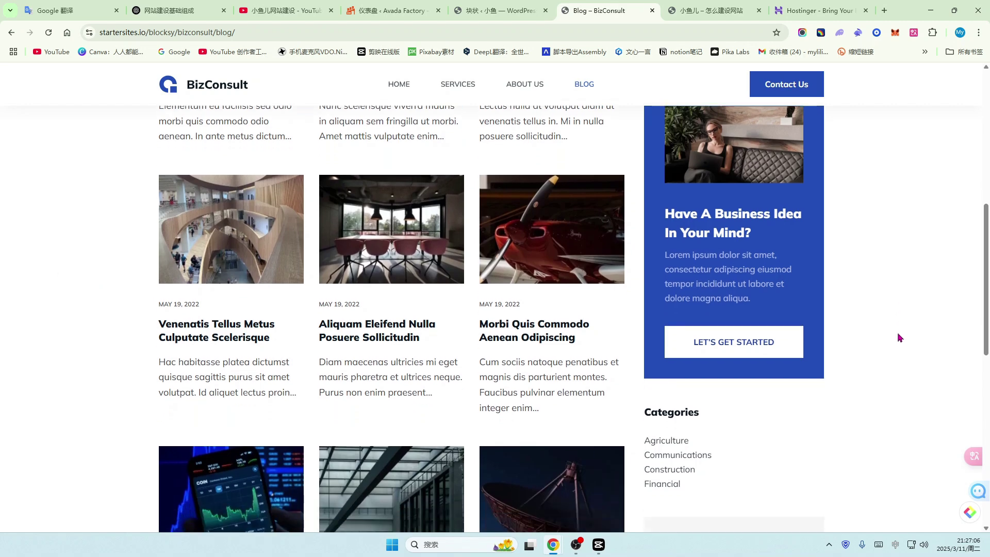
scroll(899, 339, down, 1)
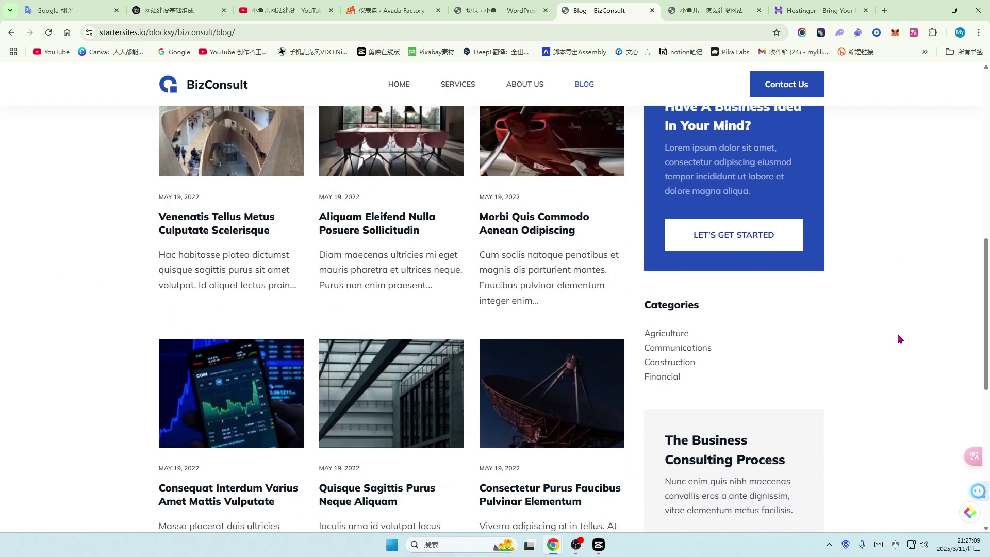
scroll(899, 339, down, 1)
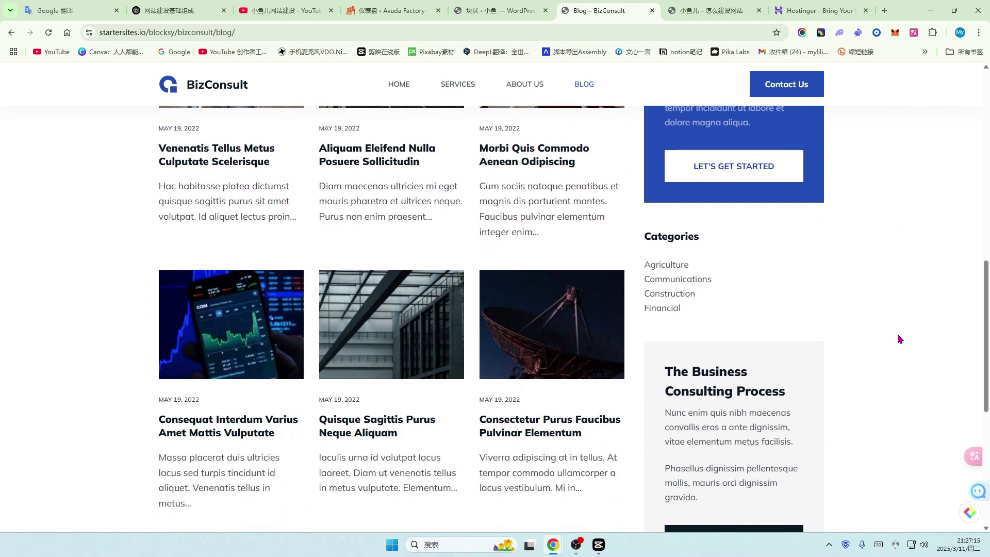
scroll(900, 339, down, 1)
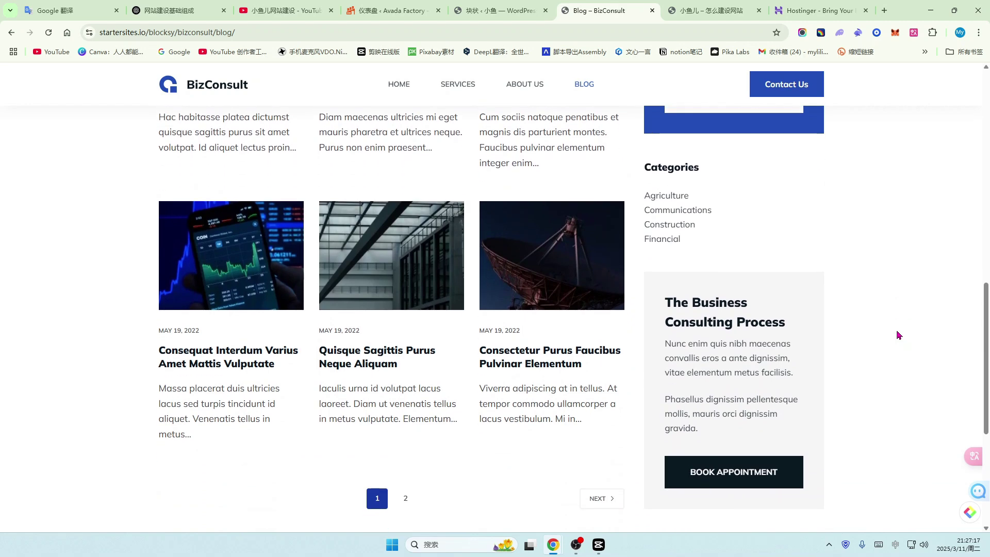
scroll(899, 335, down, 1)
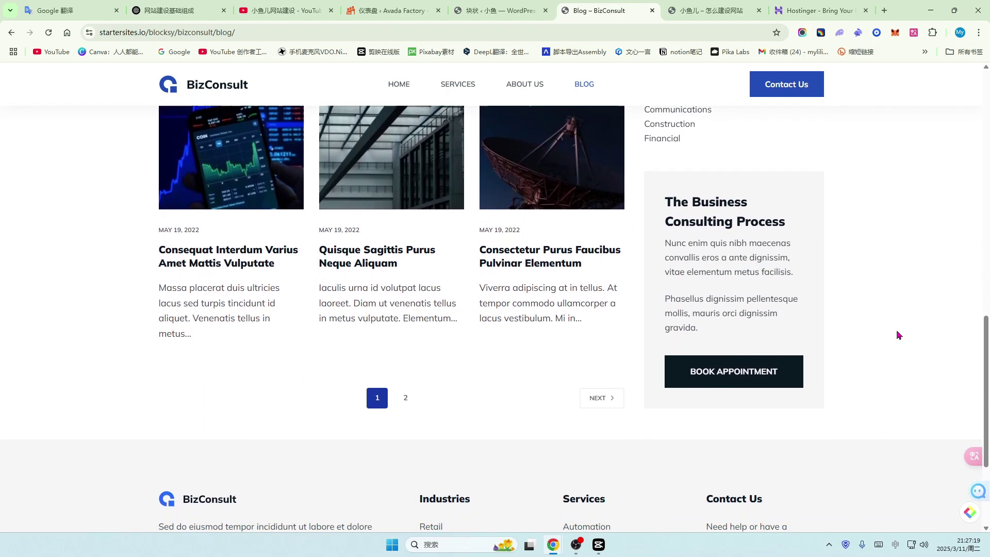
scroll(899, 336, down, 2)
- Return to the Blocksy starter sites and check which page builders BizConsult supports, highlighting Elementor
click(513, 8)
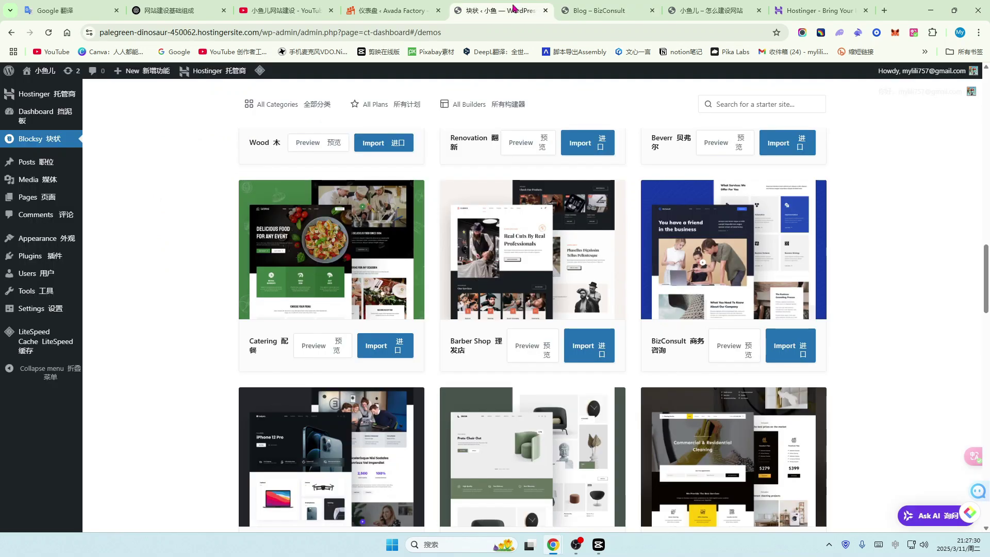
scroll(178, 177, up, 1)
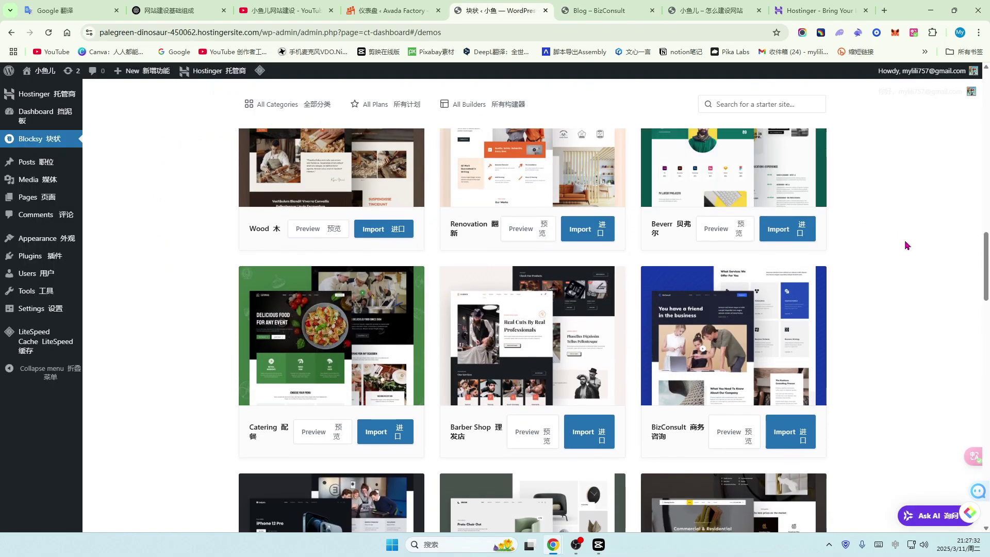
scroll(905, 258, down, 1)
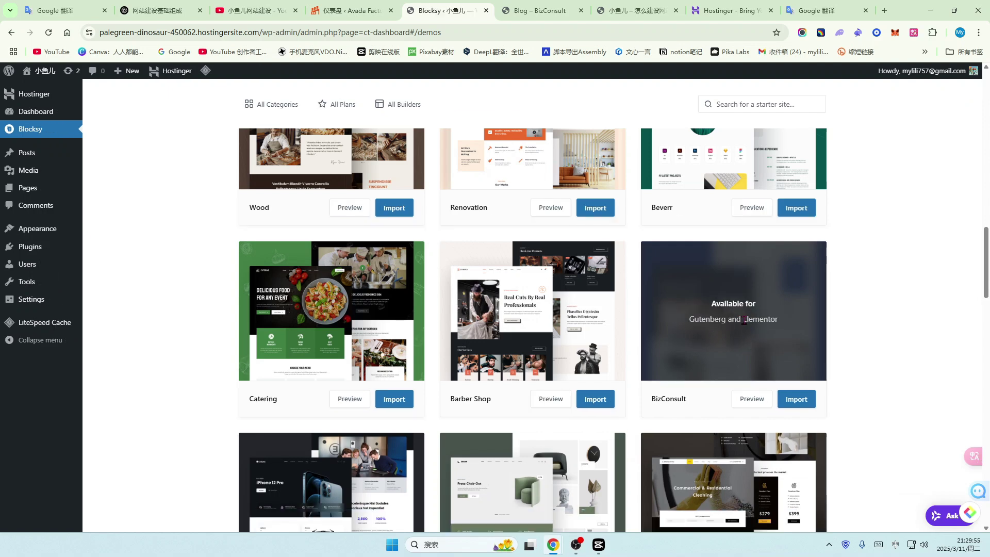
drag(743, 320, 784, 324)
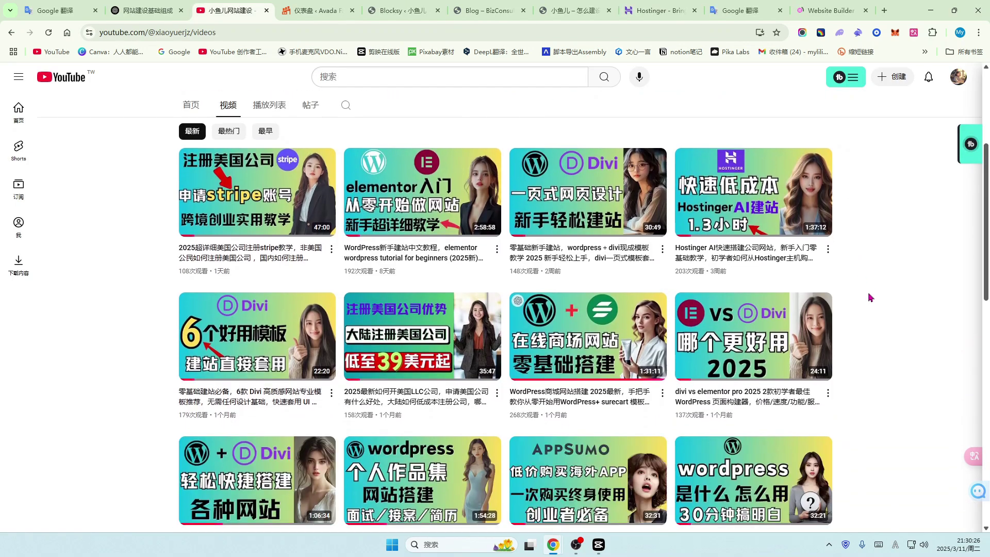
- Look through the website-building tutorials on the YouTube channel's videos page
scroll(895, 315, down, 2)
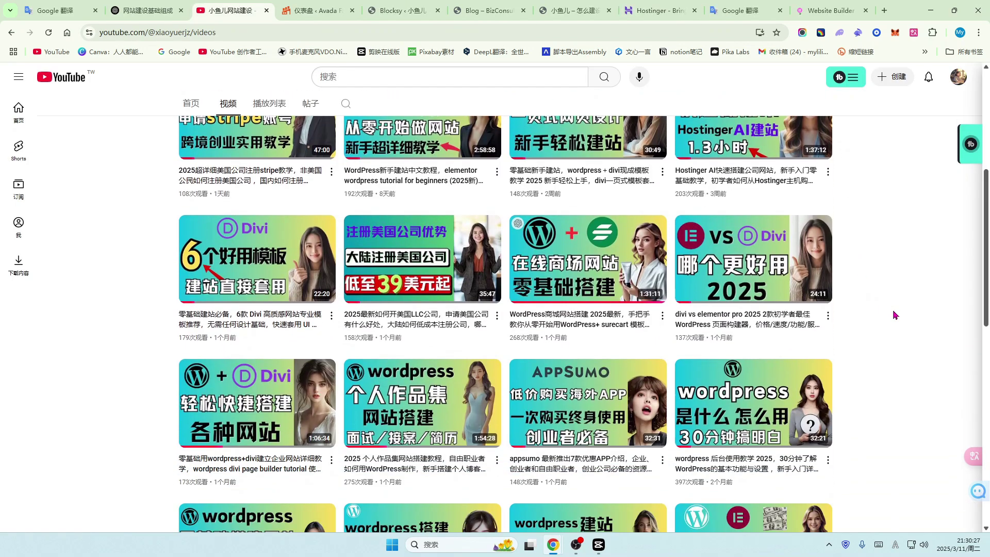
scroll(895, 315, down, 4)
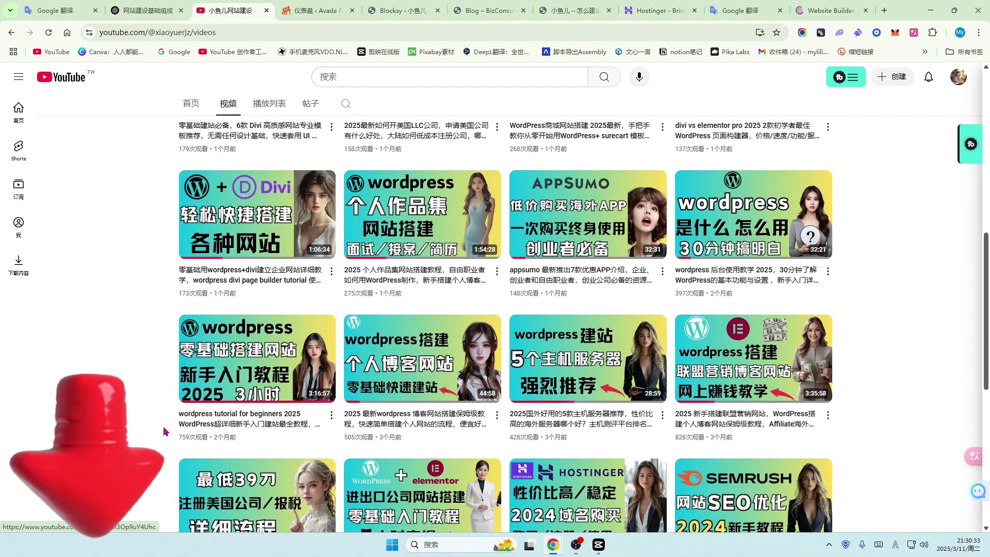
mouse_move(260, 436)
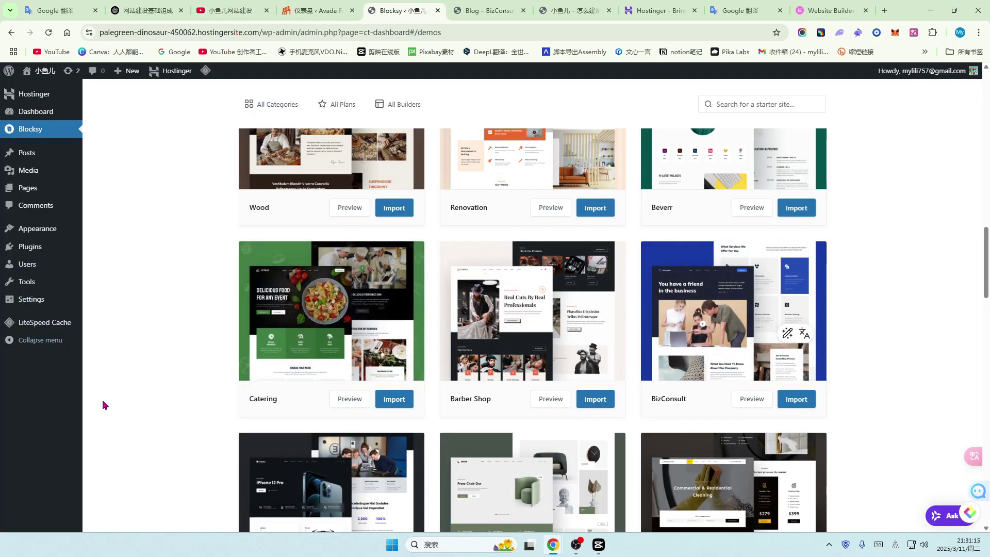
- Switch to the Elementor website and look over its home page as background on the page builder
click(829, 11)
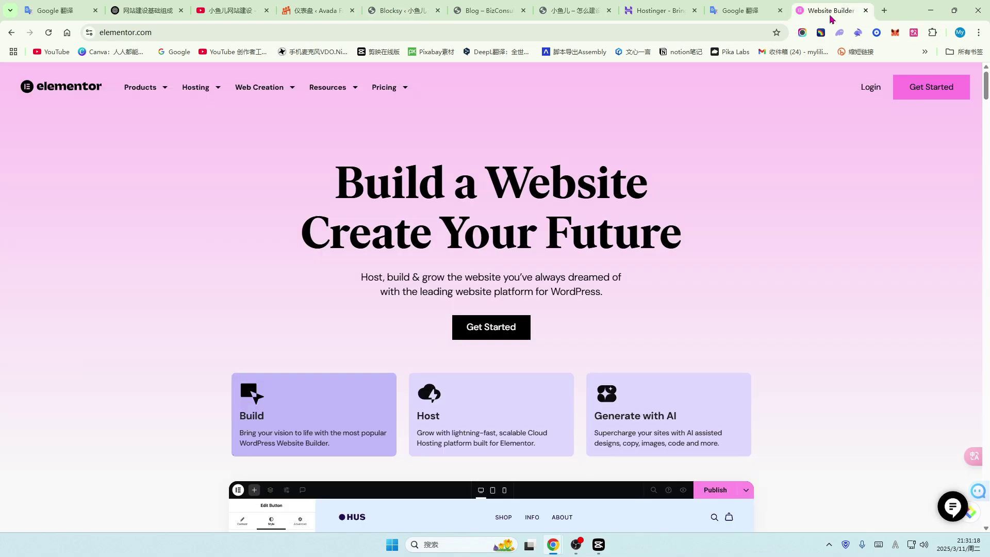
scroll(765, 301, down, 5)
scroll(779, 334, down, 1)
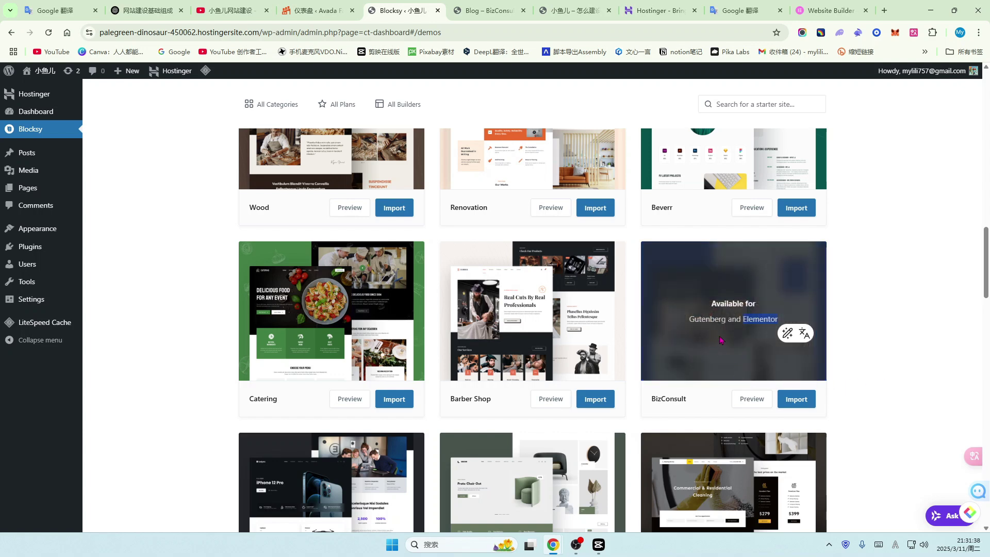
click(826, 7)
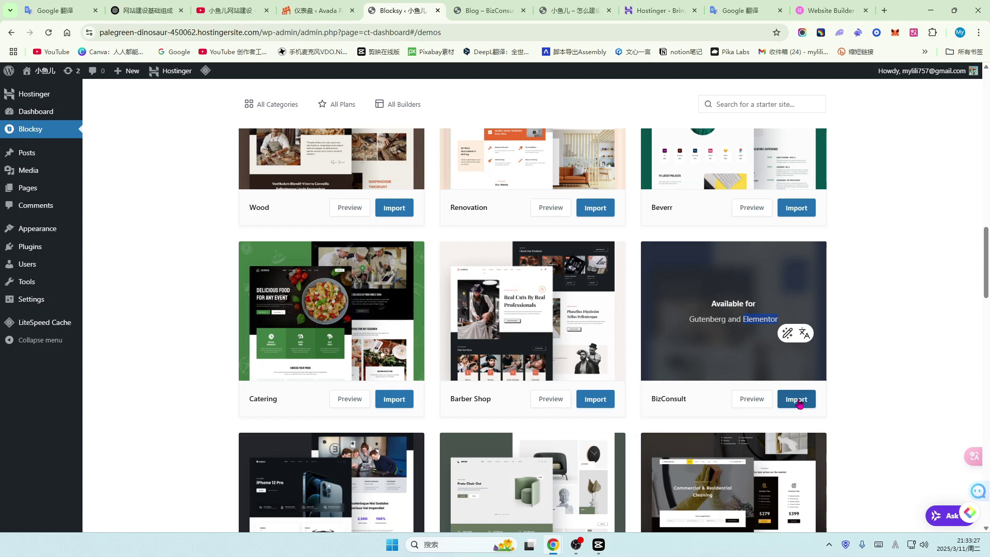
- Start importing the BizConsult starter site, include the child theme installation and continue to the page builder choice
click(797, 400)
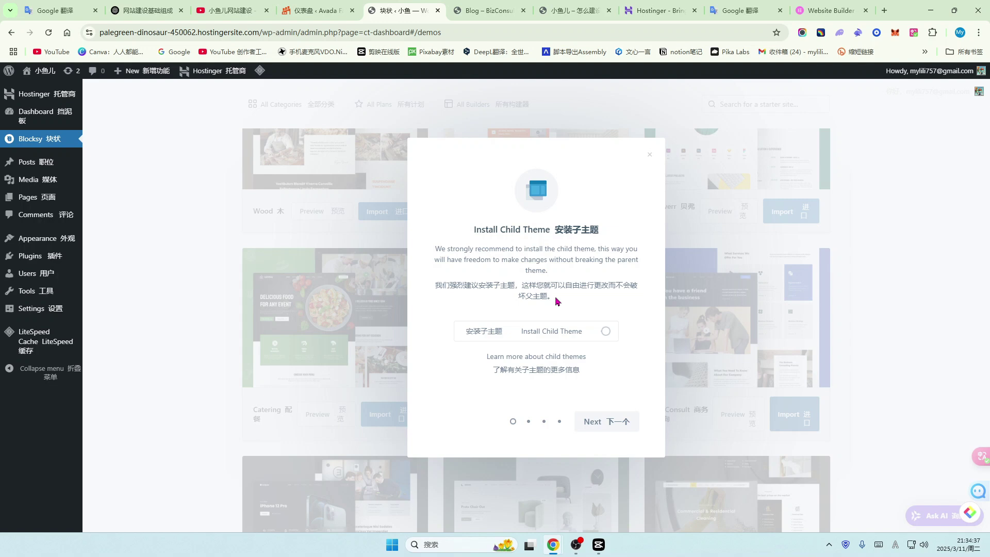
click(605, 331)
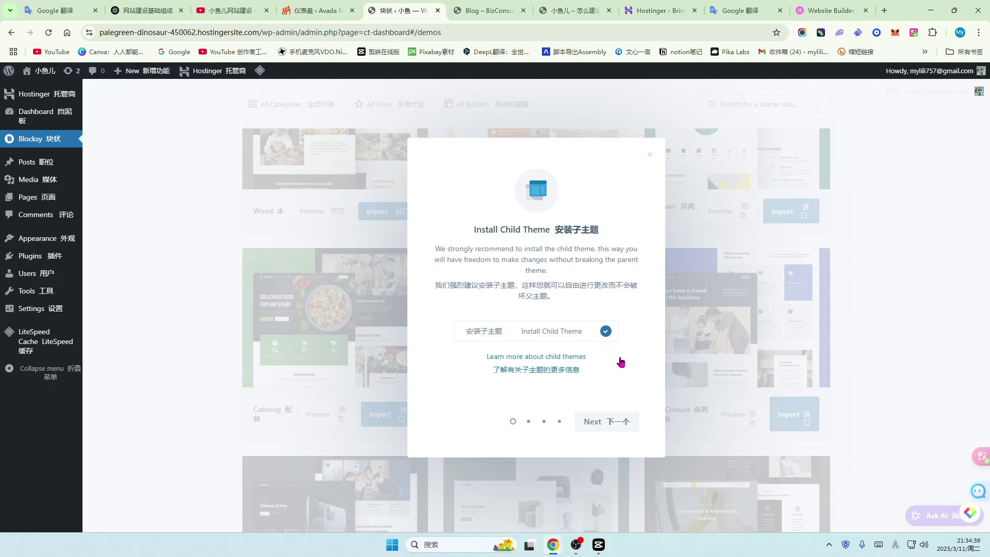
click(618, 424)
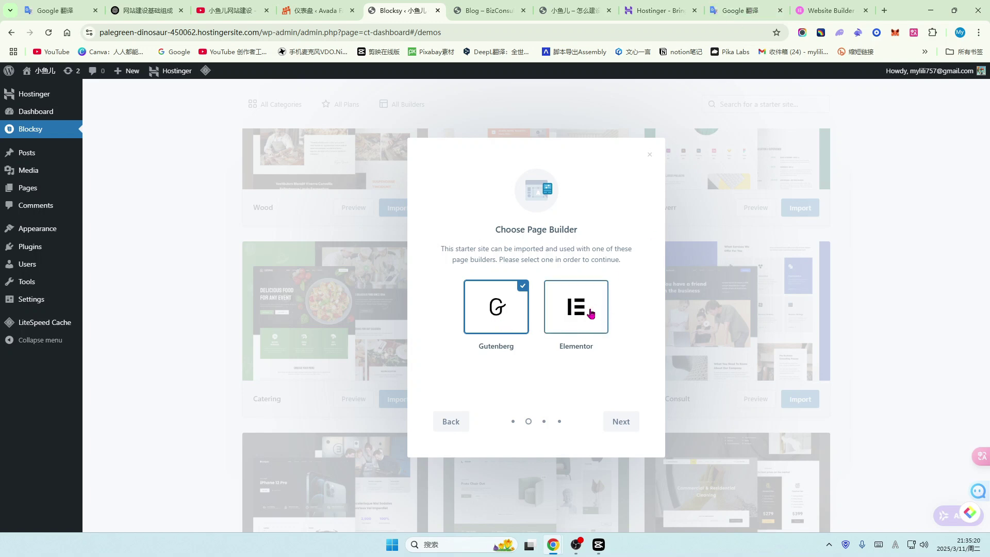
- Choose Elementor as page builder, keep the Elementor and WPForms plugins, and install BizConsult with options, widgets, content and Clean Install
click(593, 311)
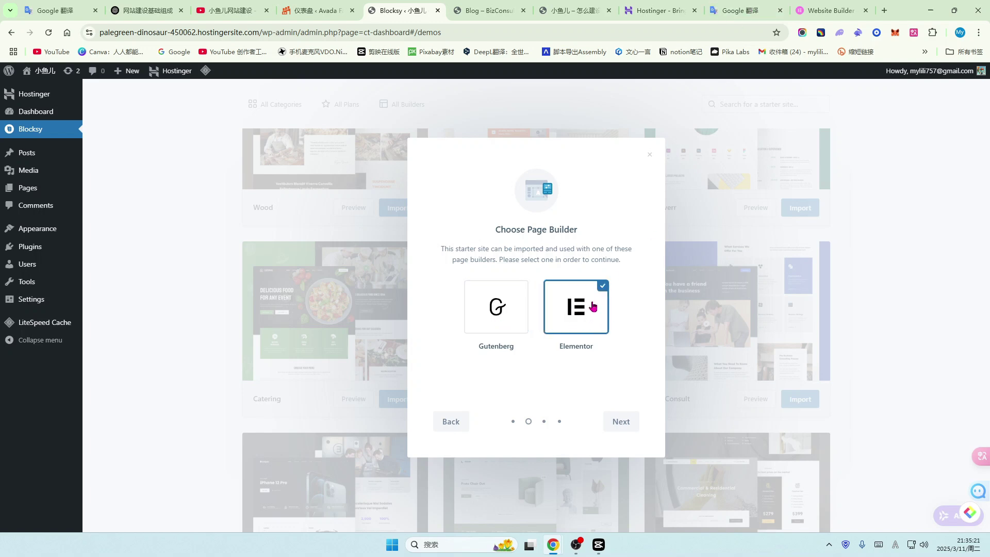
click(621, 422)
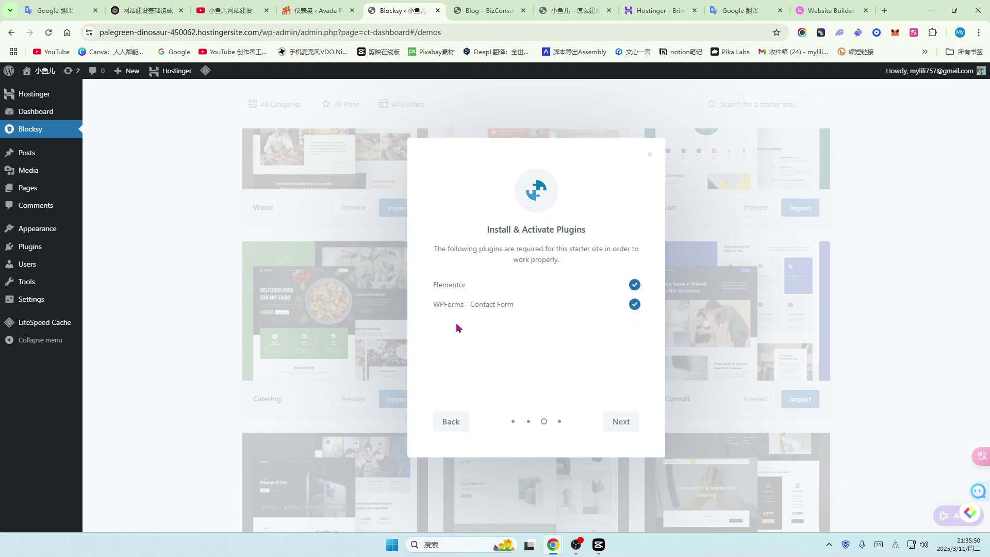
click(621, 422)
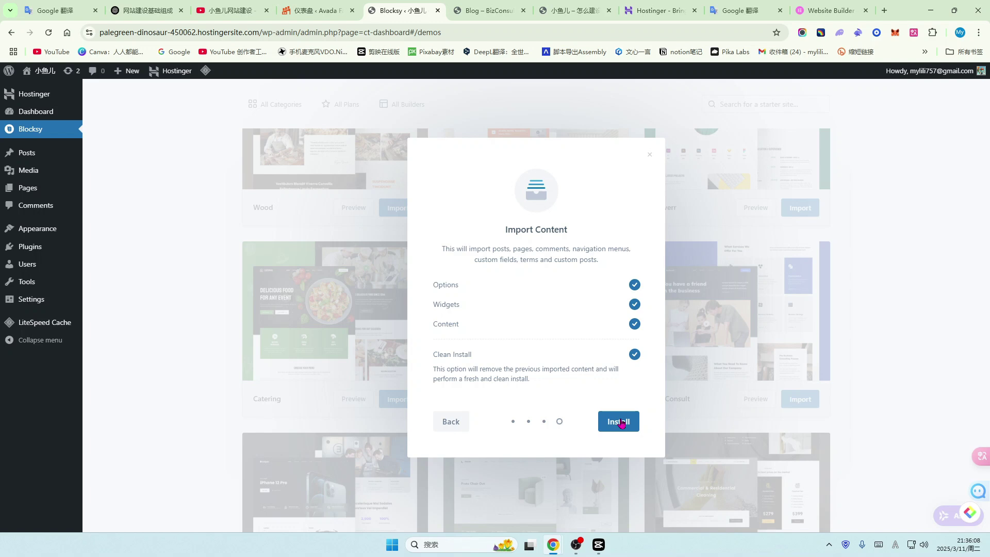
click(621, 423)
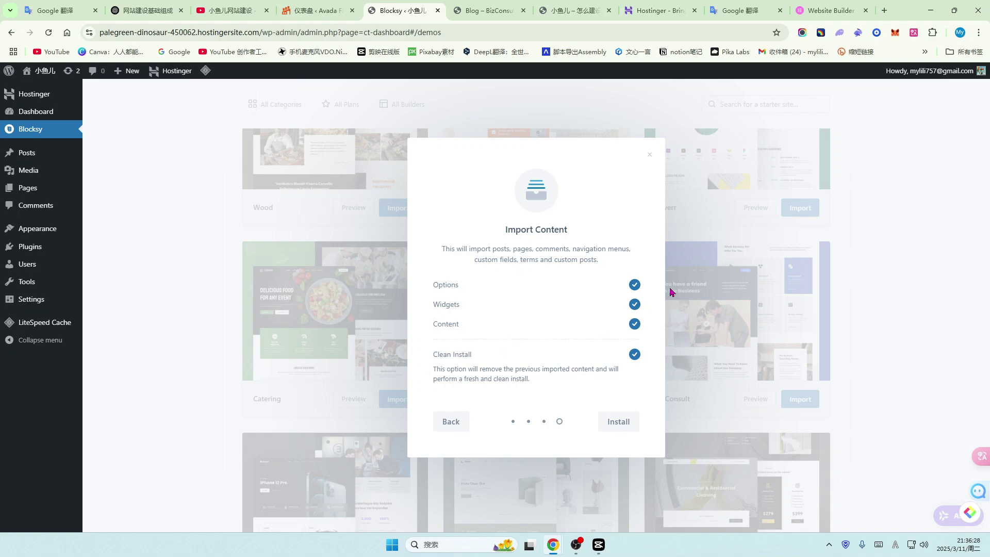
click(621, 424)
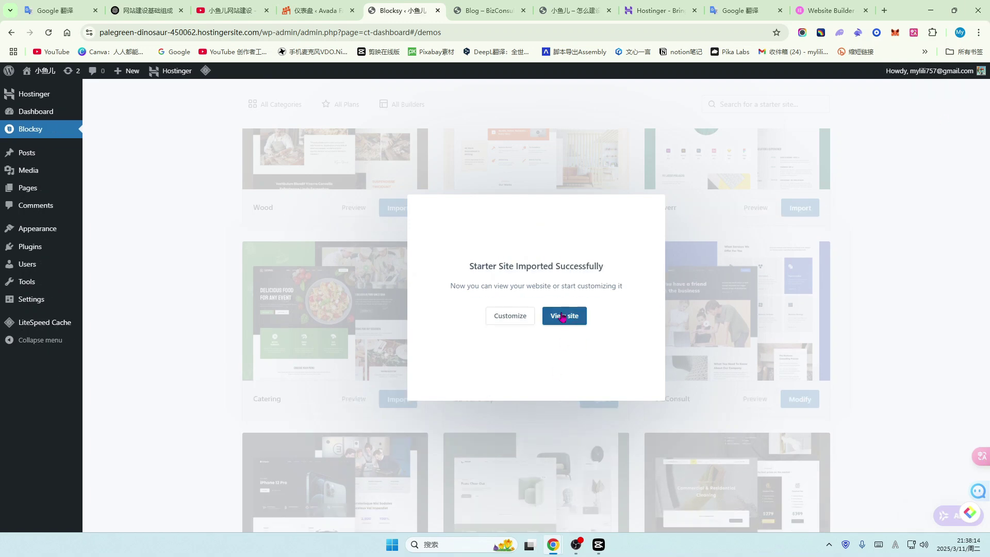
- View the imported site and compare its home page with the site's version from before the import
click(566, 316)
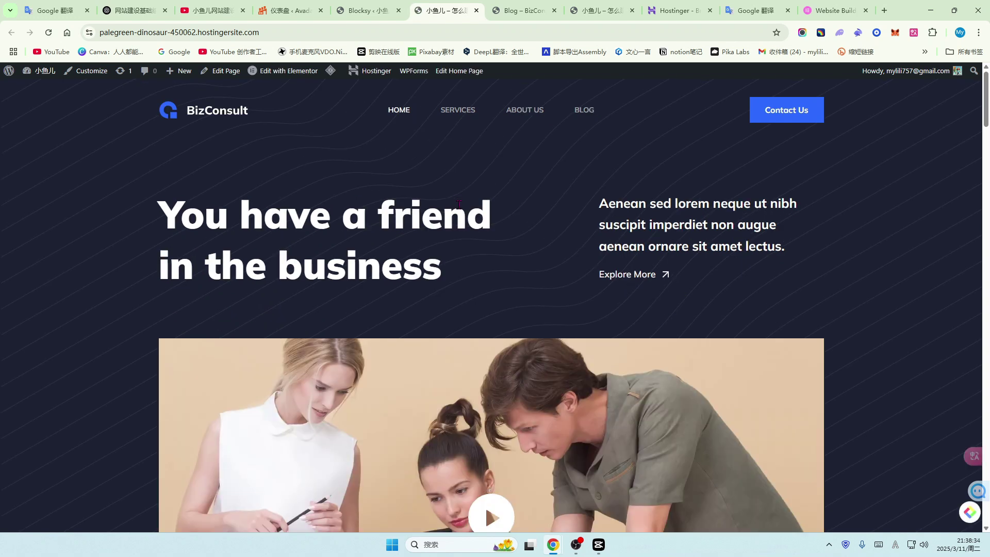
scroll(622, 279, down, 2)
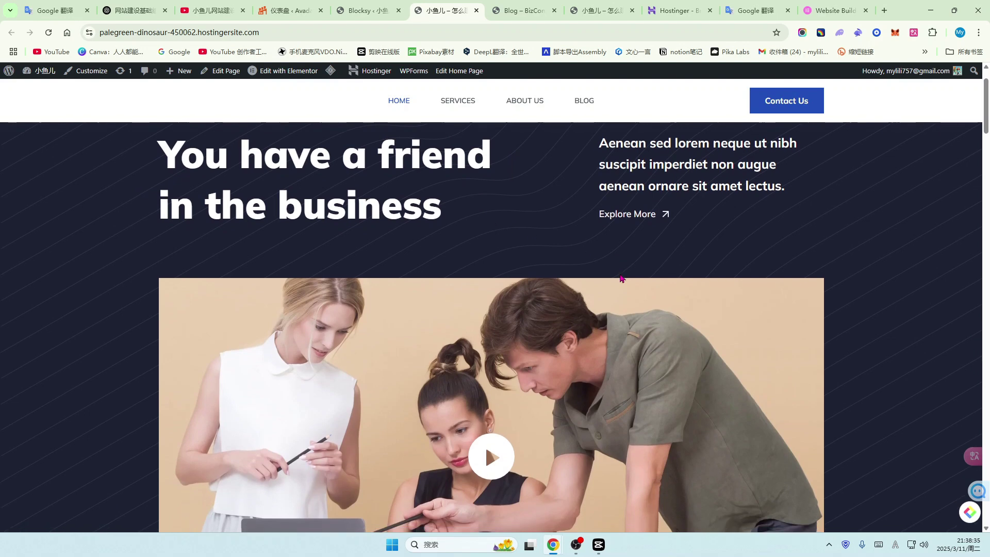
scroll(621, 279, down, 4)
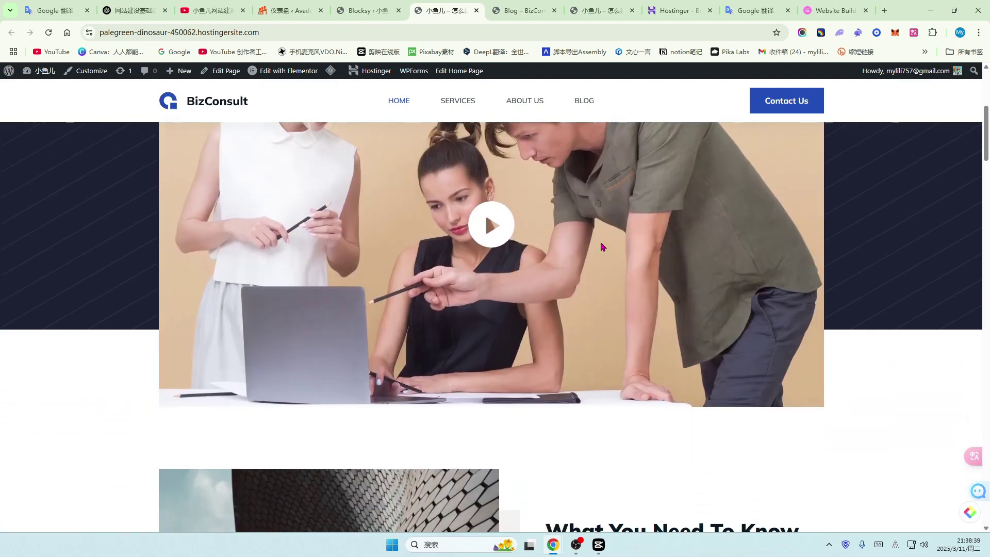
key(ctrl+Tab)
key(ctrl+Tab)
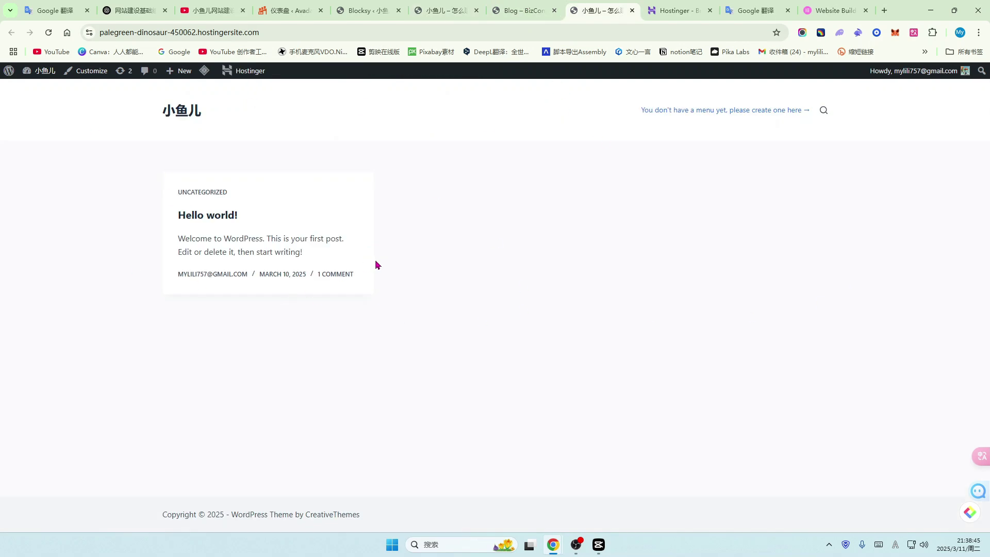
click(447, 11)
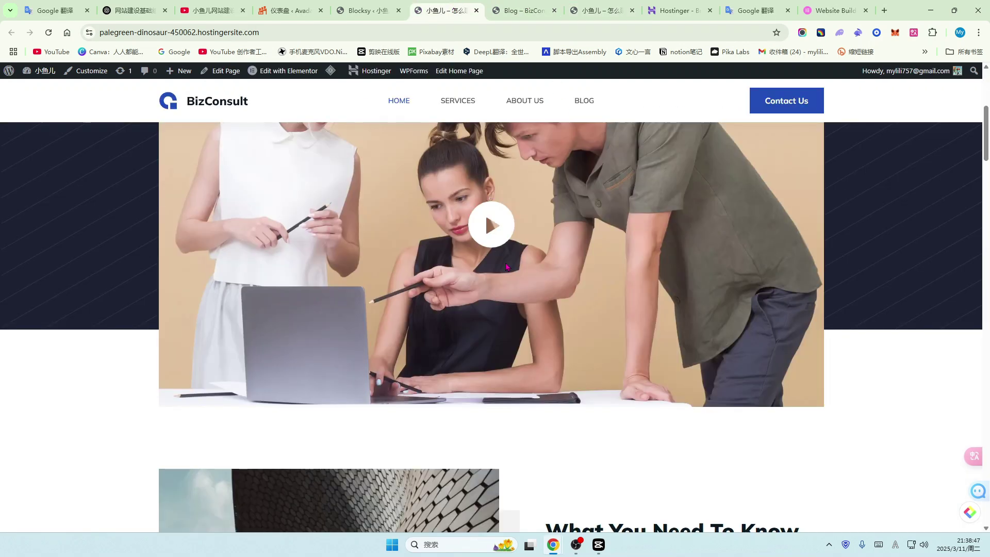
- Examine the company introduction and the service cards on the imported home page, from Advanced Analytics to Business Strategy
scroll(732, 338, down, 3)
scroll(743, 336, down, 10)
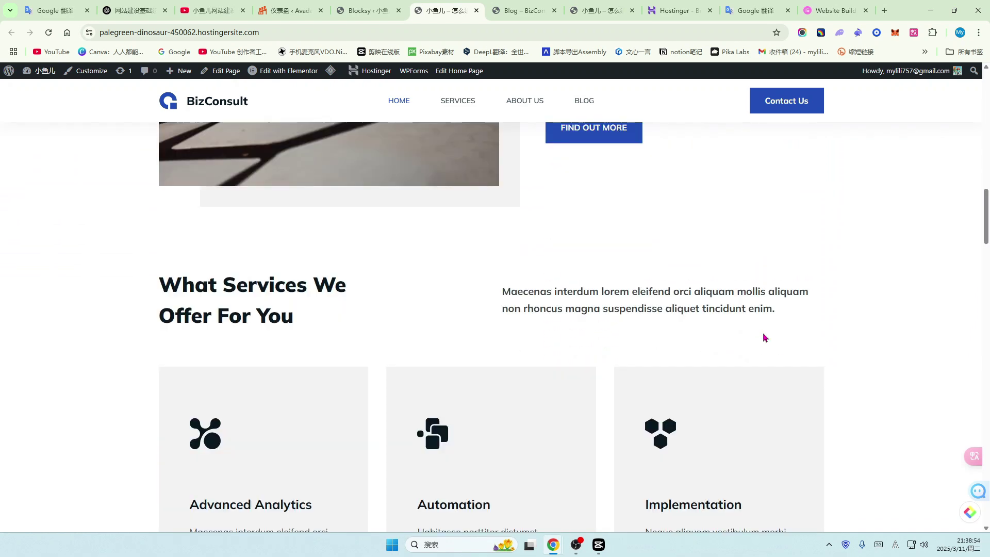
scroll(764, 336, down, 1)
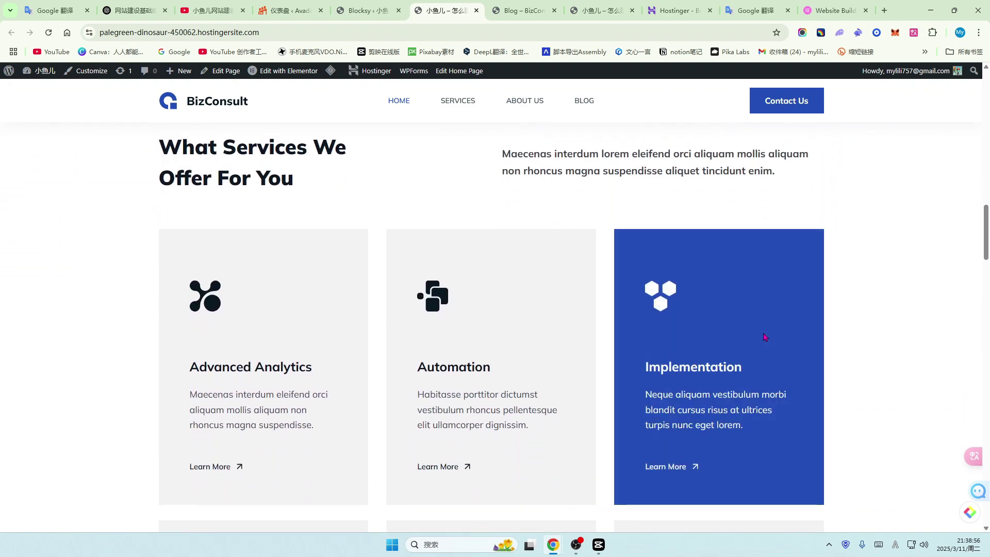
scroll(878, 323, down, 1)
scroll(877, 322, down, 4)
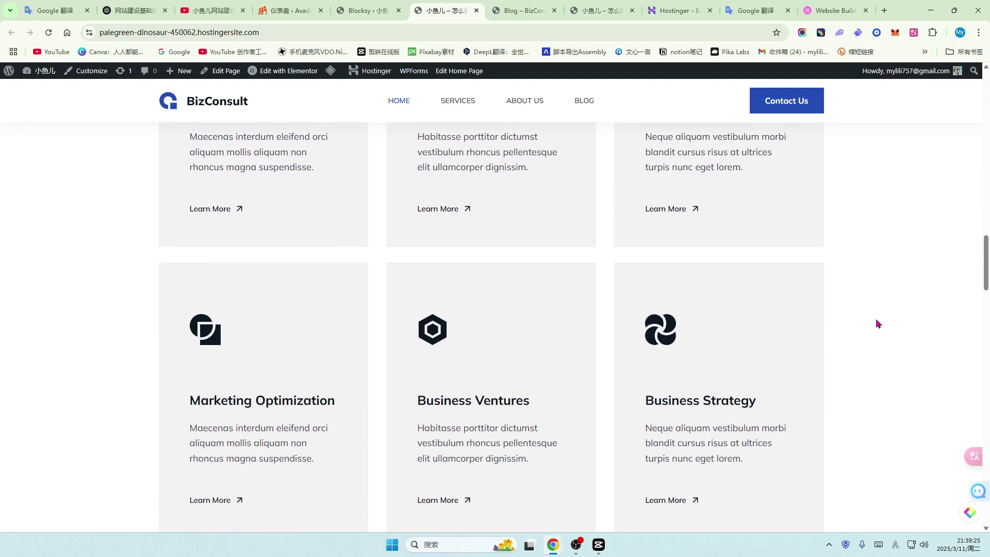
scroll(877, 322, down, 1)
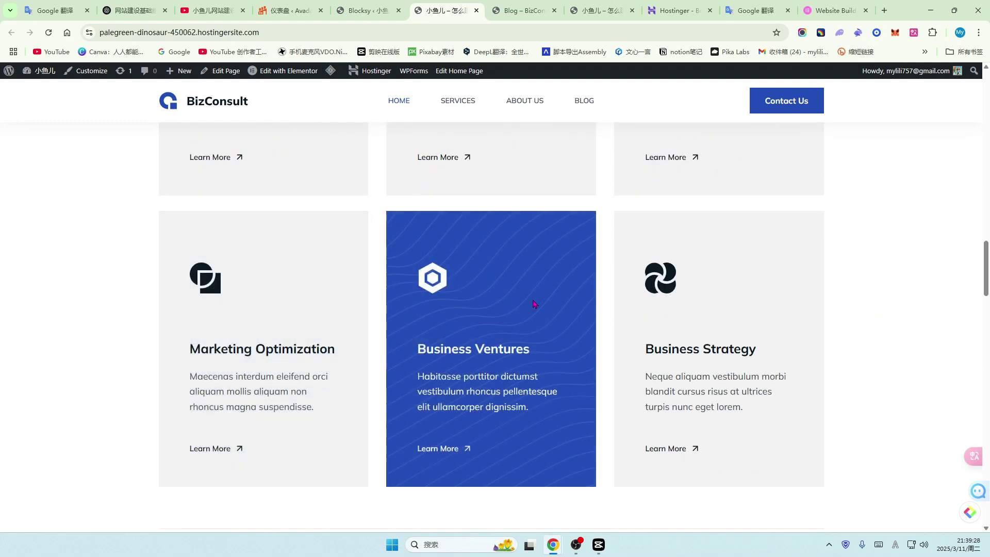
scroll(310, 274, up, 2)
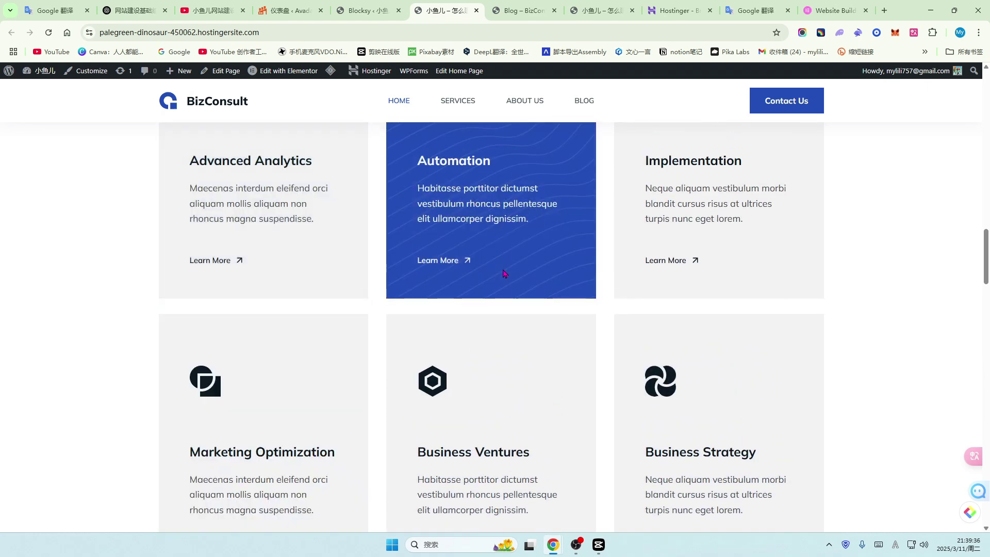
scroll(610, 279, down, 2)
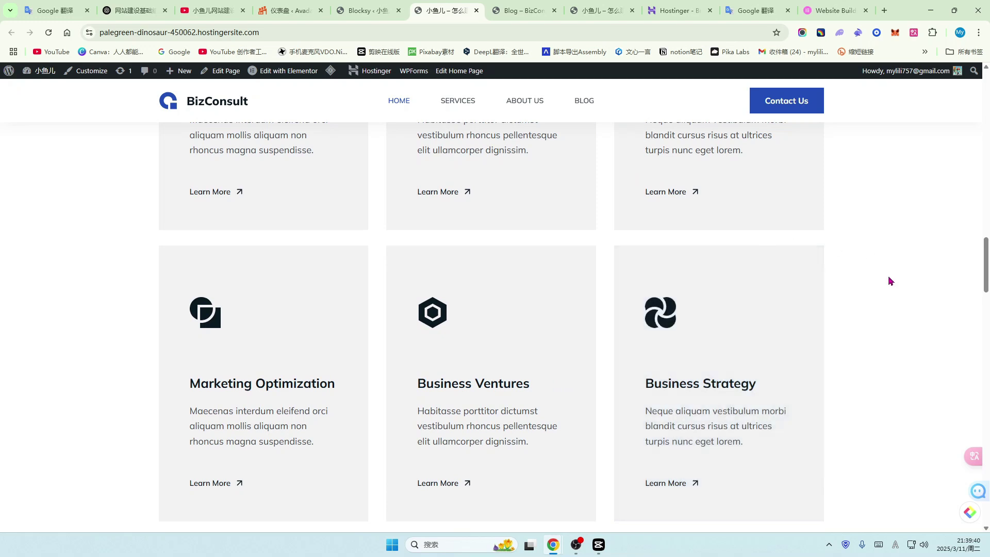
scroll(891, 281, down, 1)
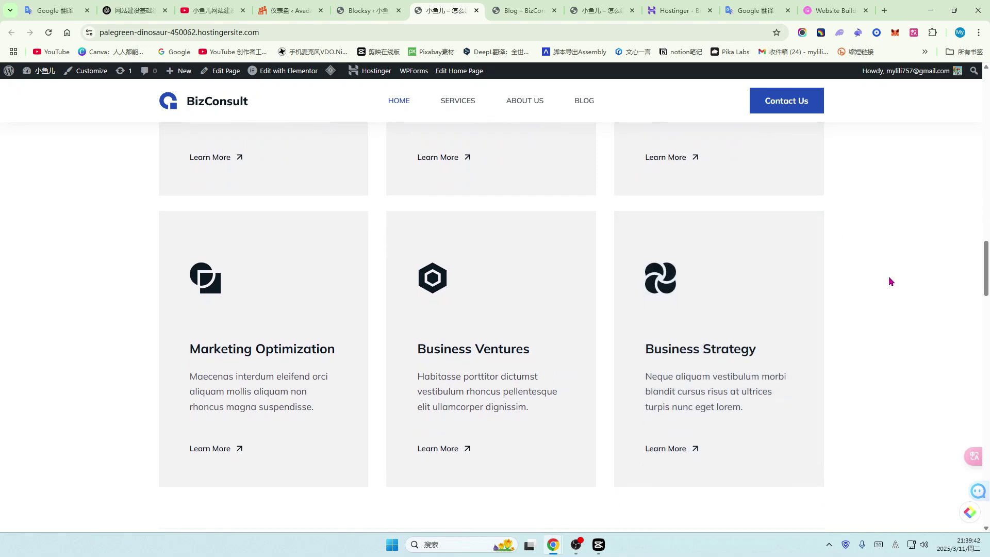
scroll(891, 281, down, 1)
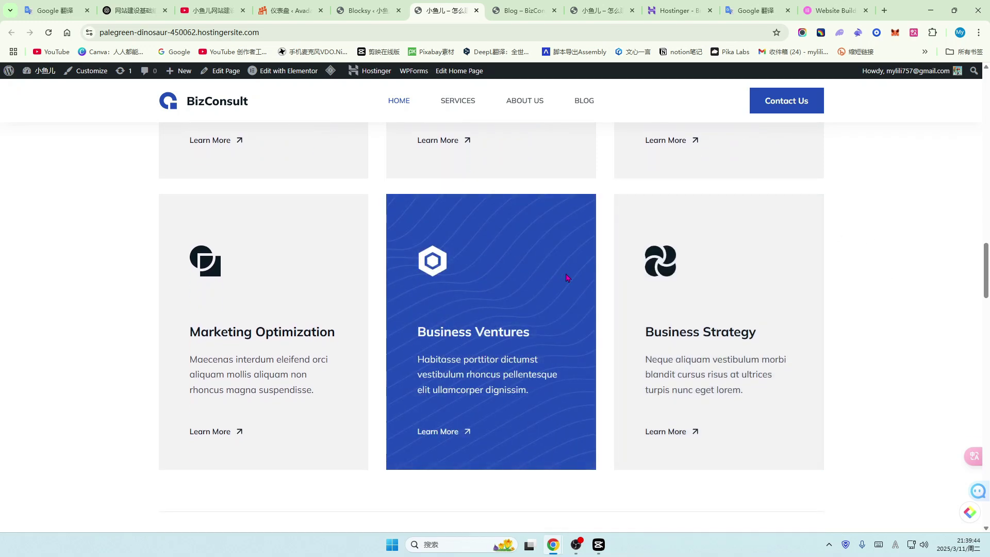
scroll(568, 281, down, 2)
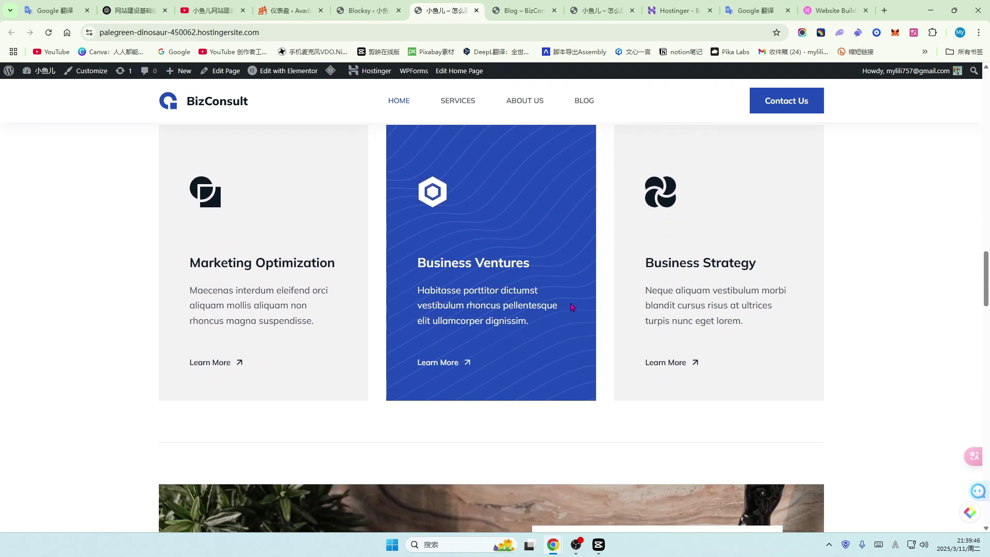
- Examine the home page's Business Consulting Process, Finance & Risk Transformation and Our Partners sections
scroll(571, 307, down, 4)
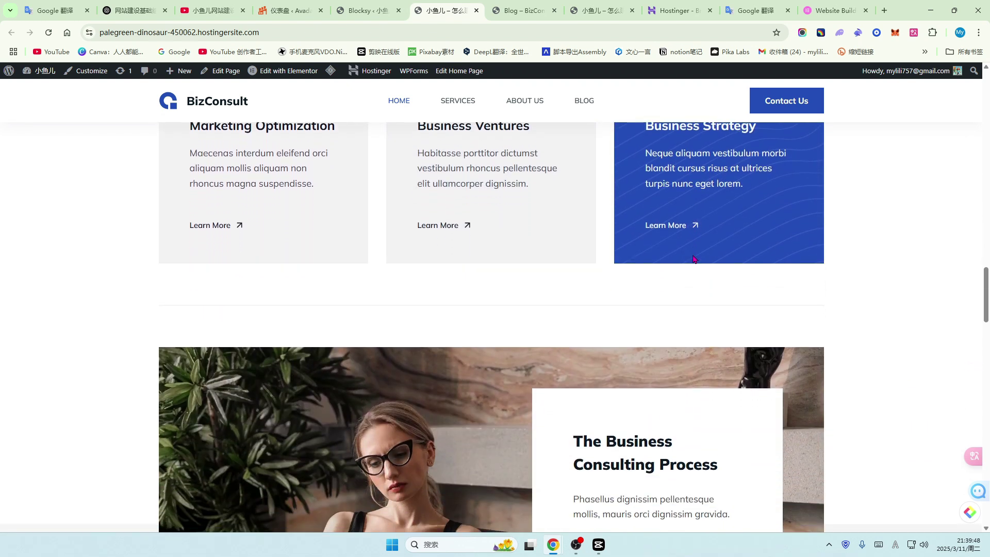
scroll(681, 266, down, 5)
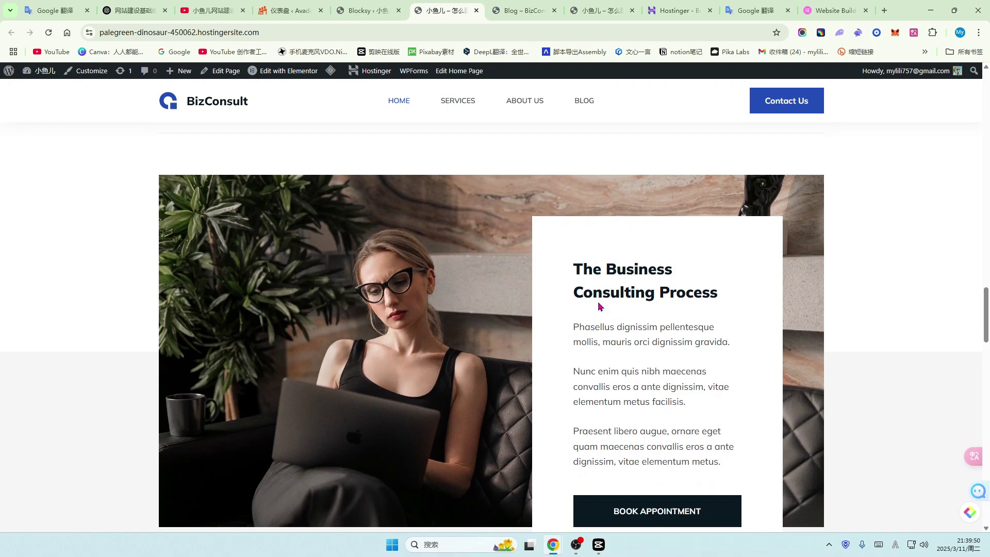
scroll(747, 277, down, 3)
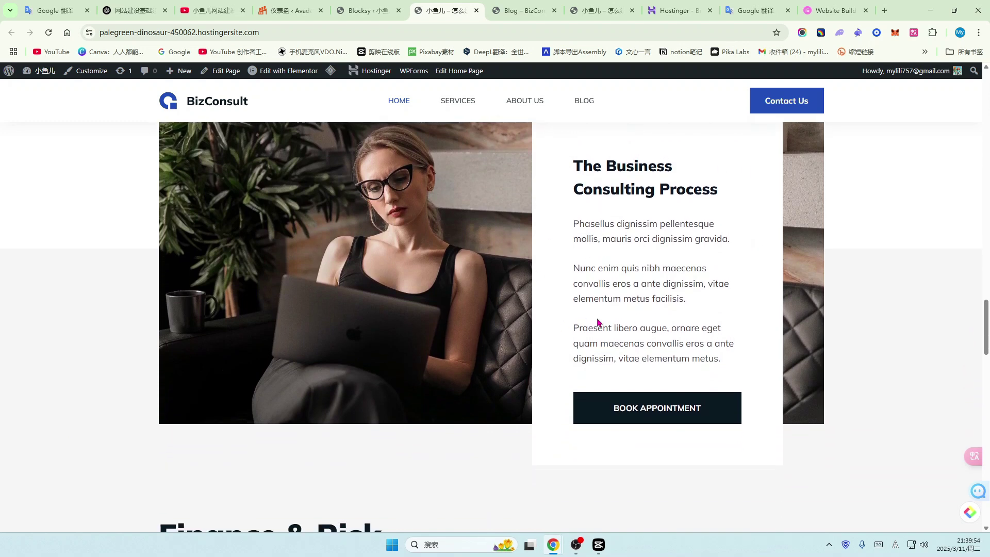
scroll(723, 320, down, 1)
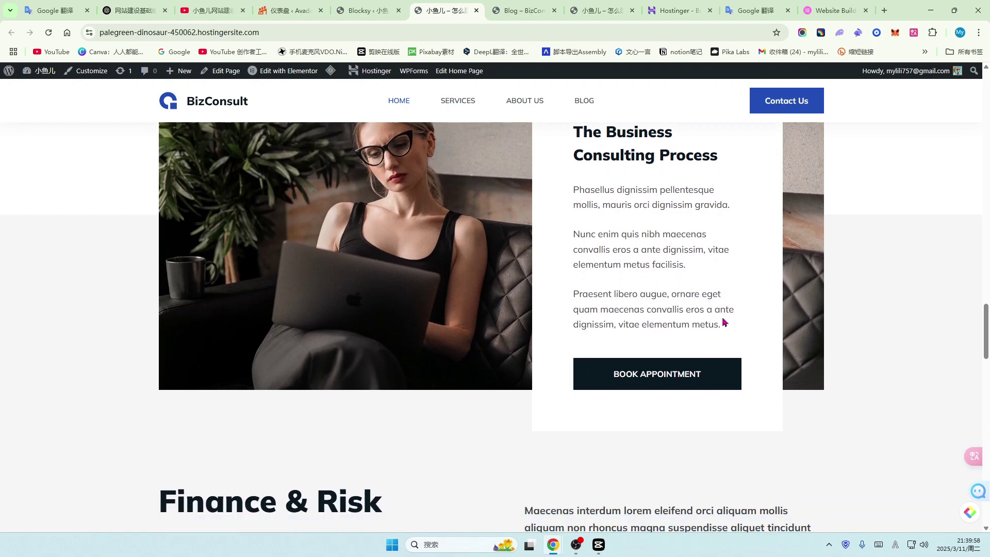
scroll(780, 308, down, 2)
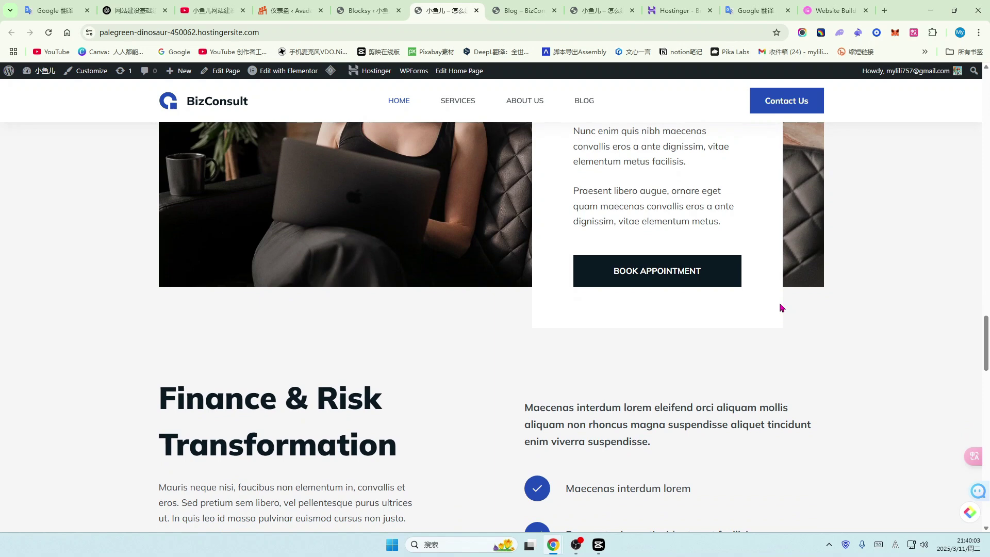
scroll(781, 308, down, 1)
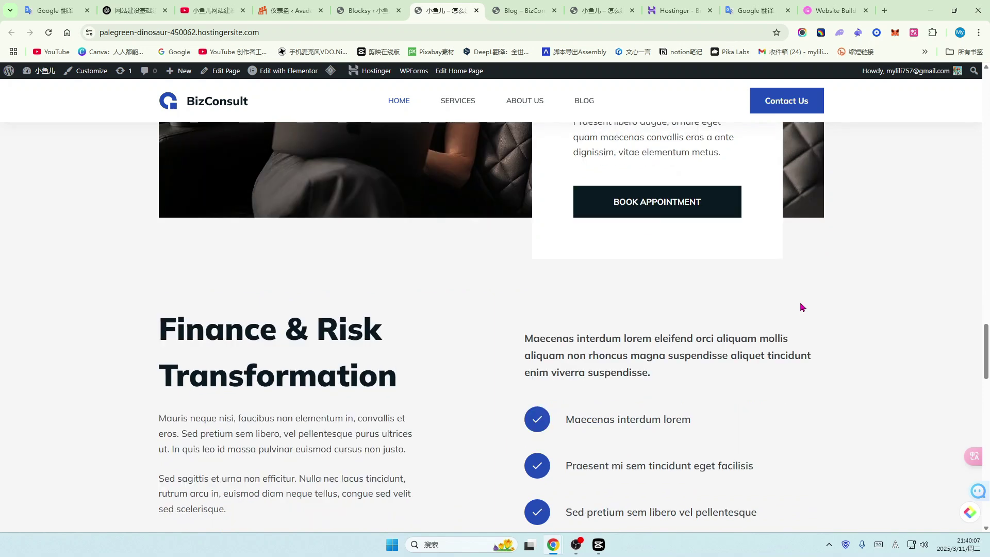
scroll(802, 307, down, 1)
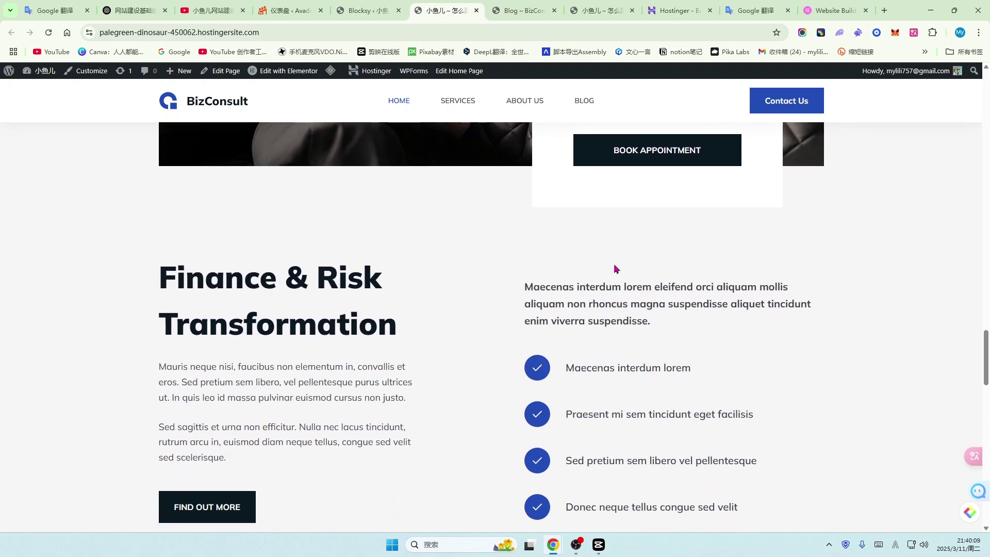
scroll(541, 283, down, 3)
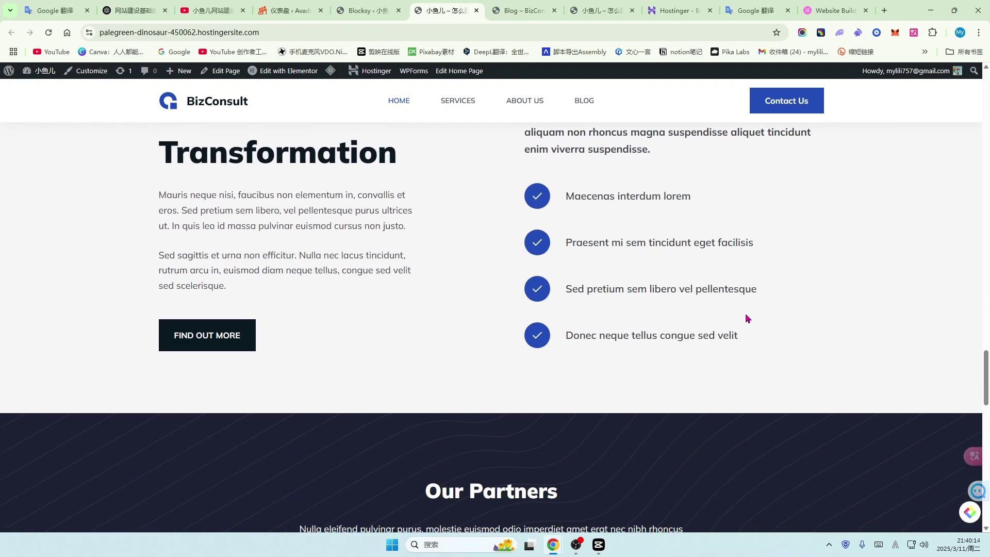
scroll(746, 318, down, 2)
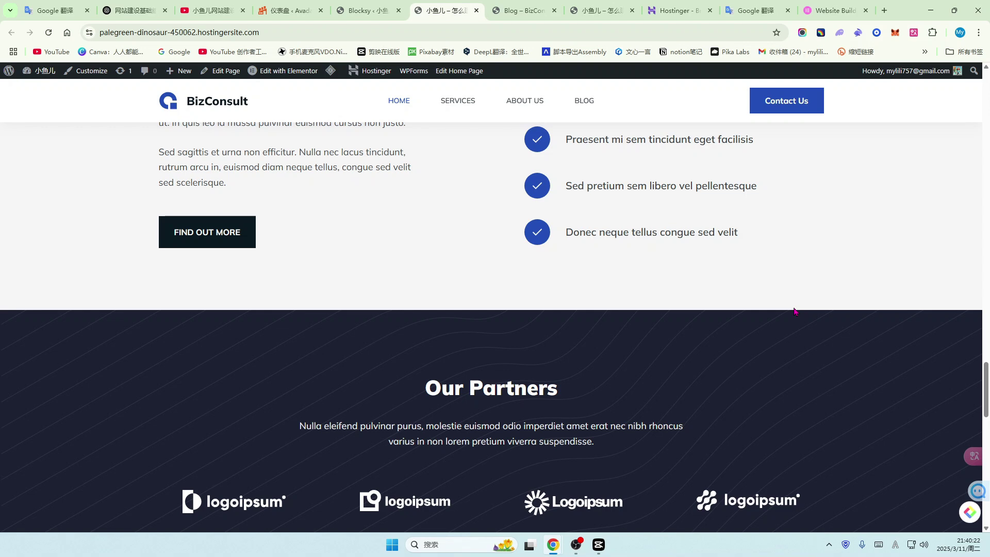
- Review the home page sections in reverse order, back to the "You have a friend in the business" banner
scroll(794, 311, up, 10)
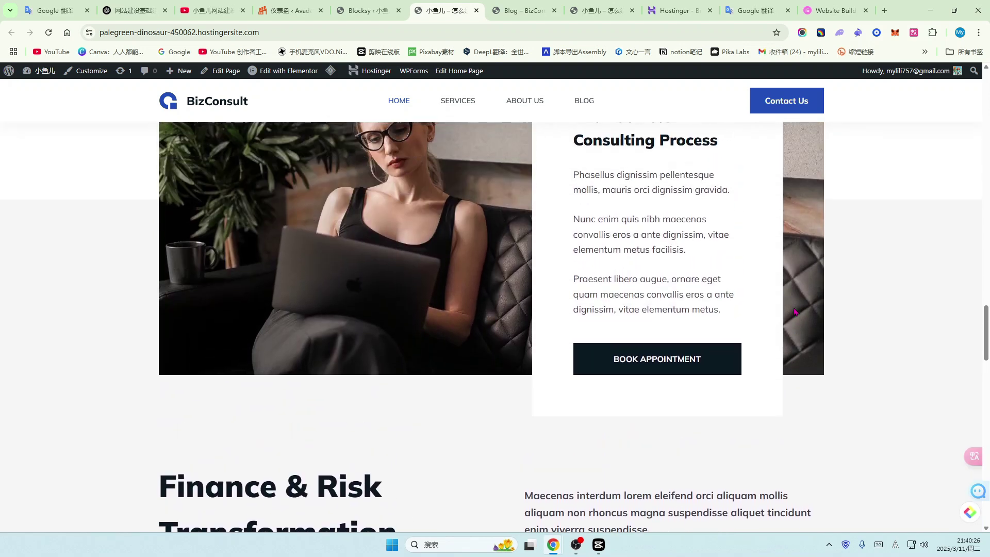
scroll(794, 311, up, 2)
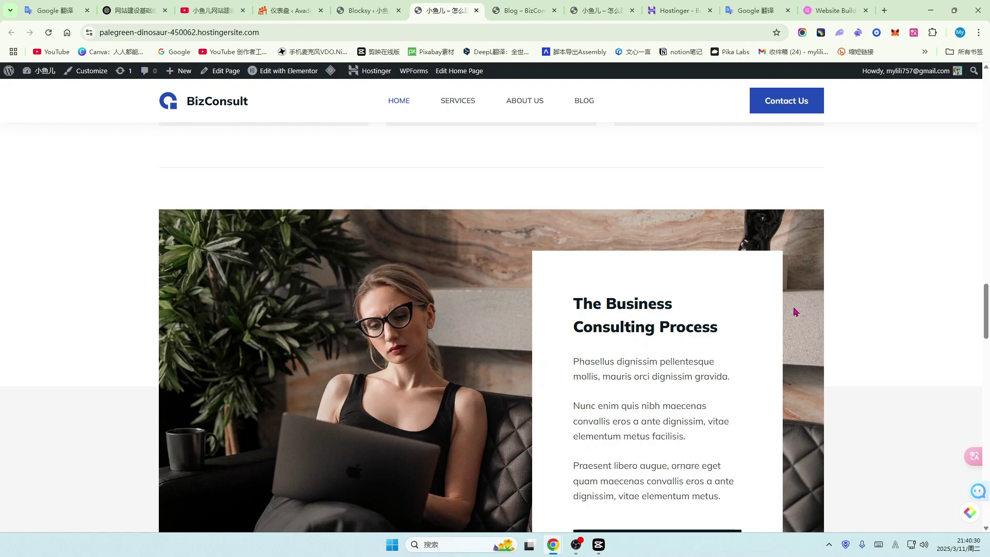
scroll(795, 311, up, 8)
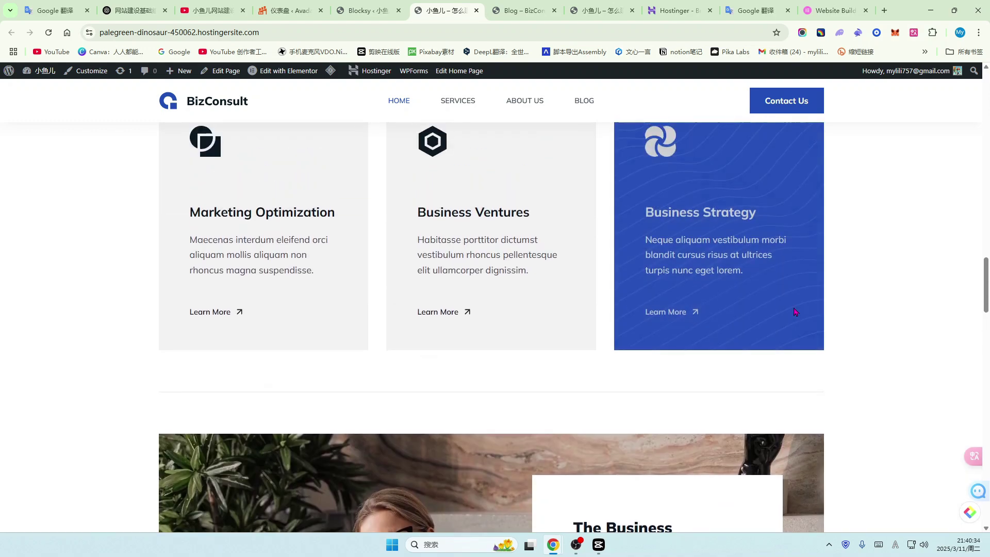
scroll(795, 312, up, 8)
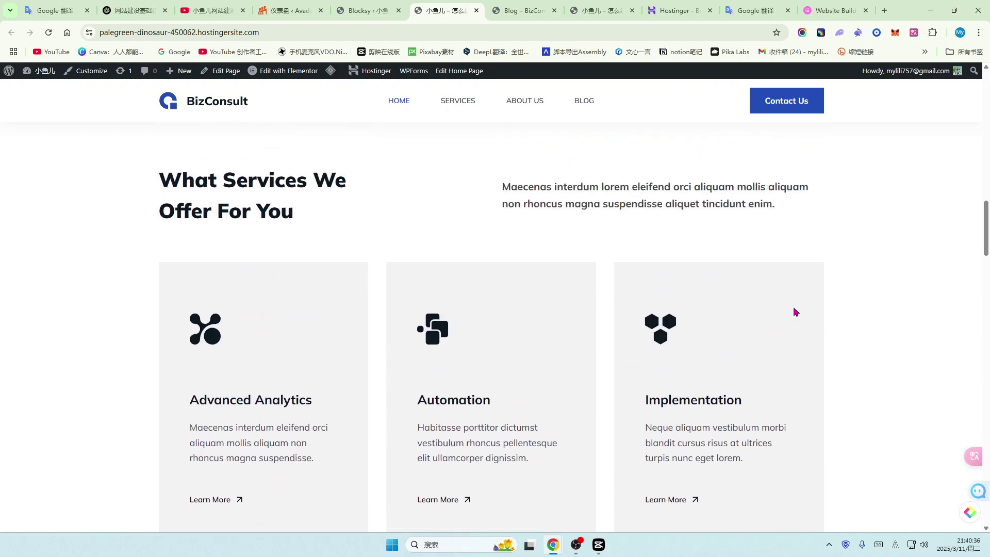
scroll(795, 312, up, 8)
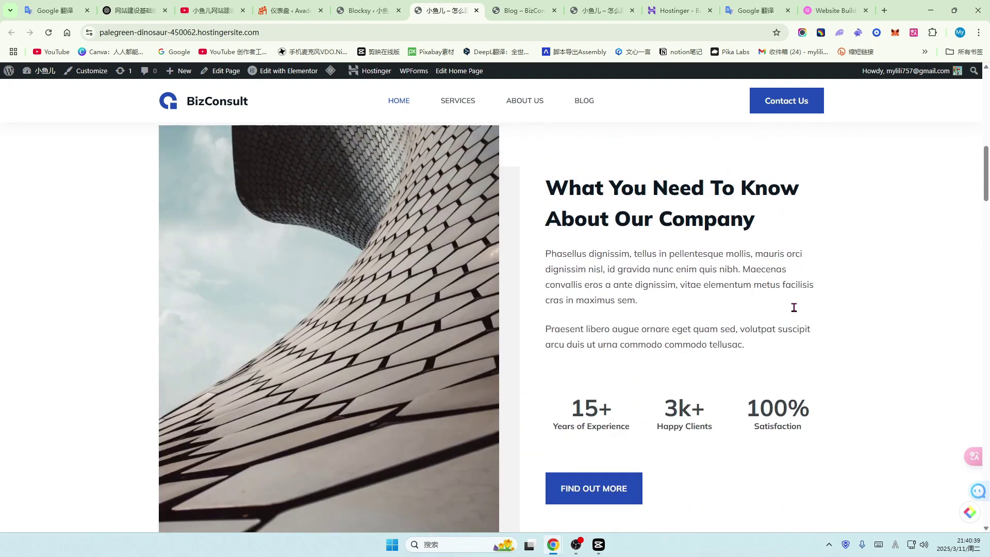
scroll(794, 312, up, 8)
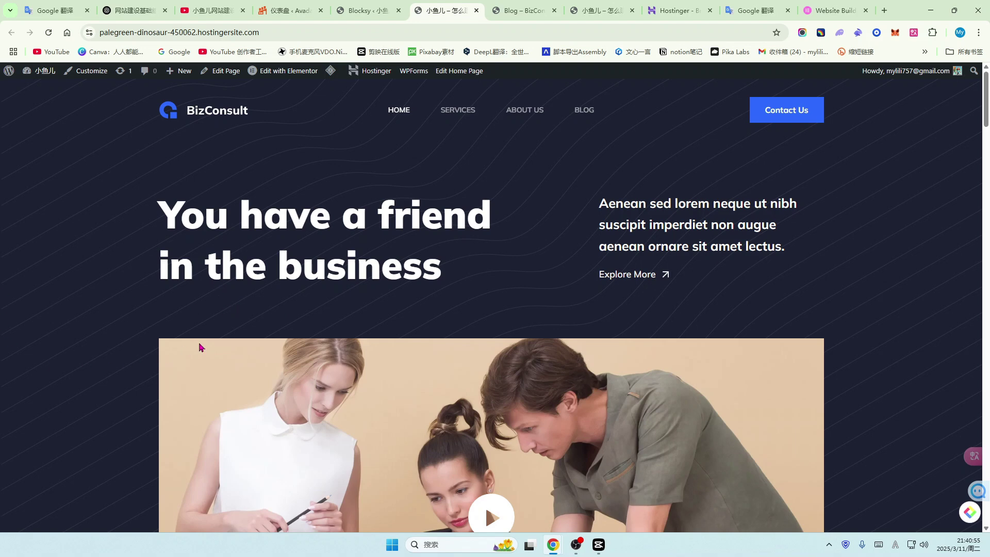
scroll(312, 357, down, 1)
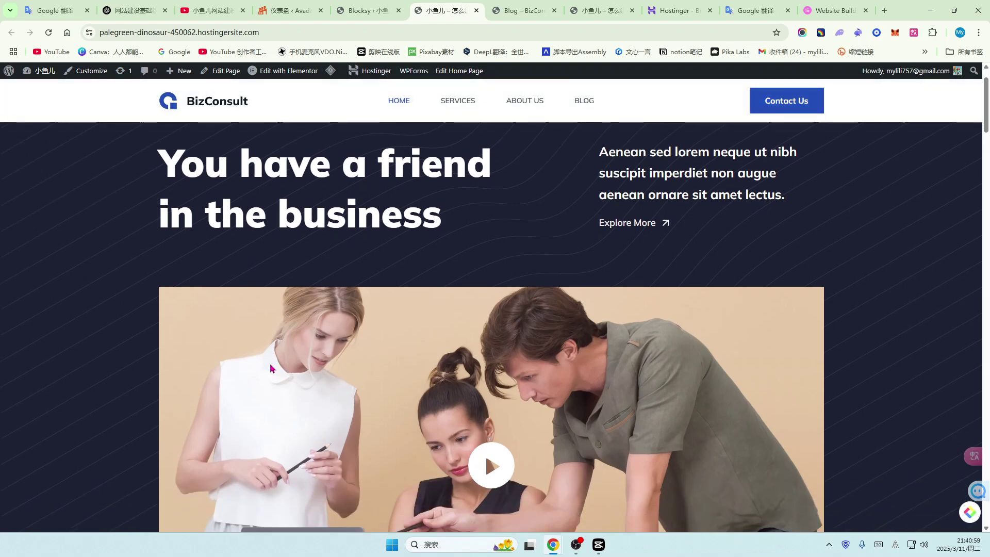
- Examine the home page's banner area, including its heading, the intro text with the Explore More link and the team video image
scroll(320, 342, up, 1)
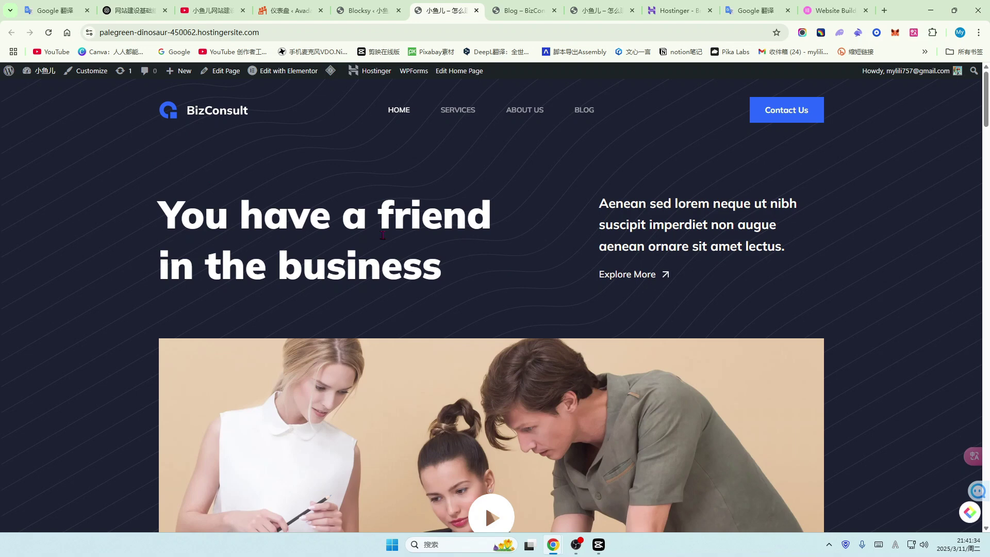
scroll(344, 399, down, 1)
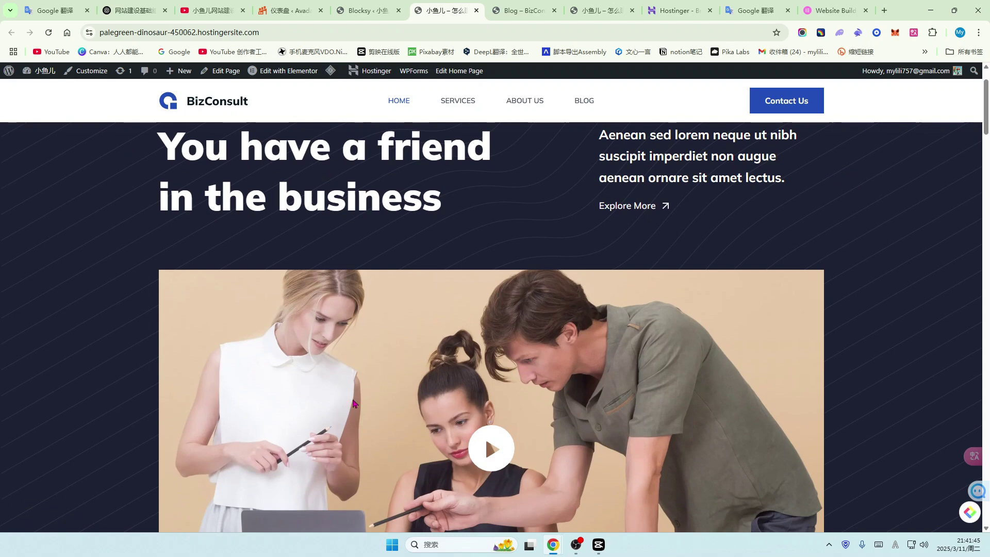
scroll(345, 398, down, 1)
scroll(349, 392, down, 1)
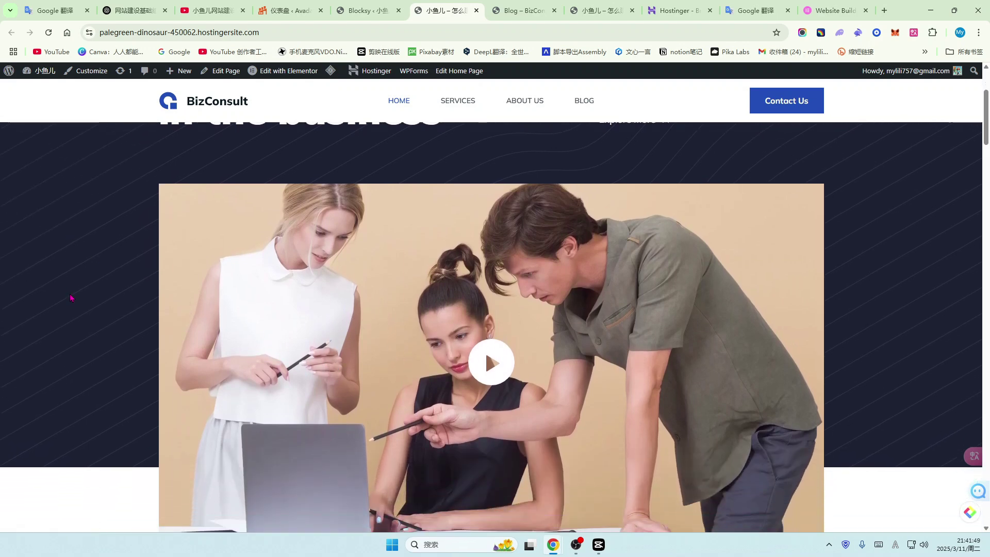
scroll(428, 280, down, 1)
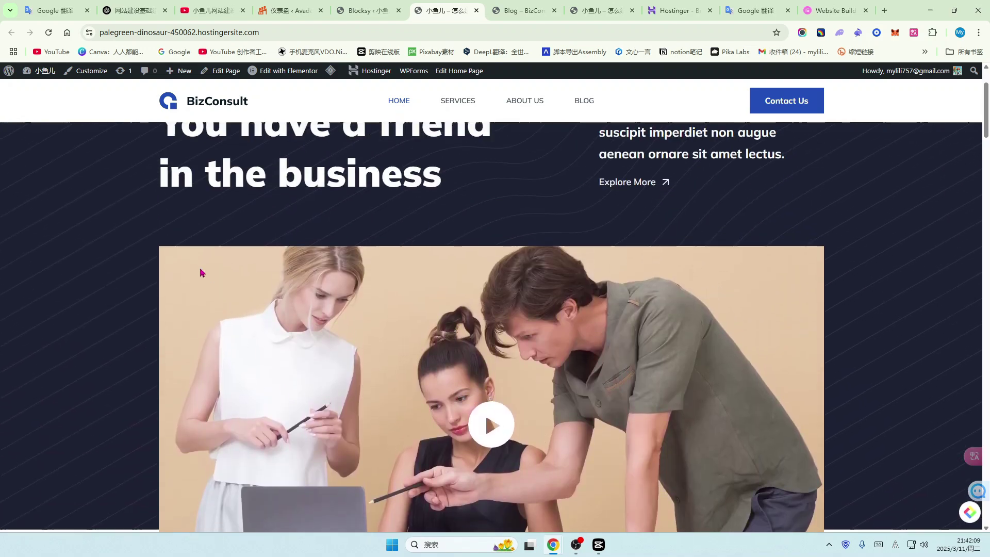
scroll(201, 273, up, 2)
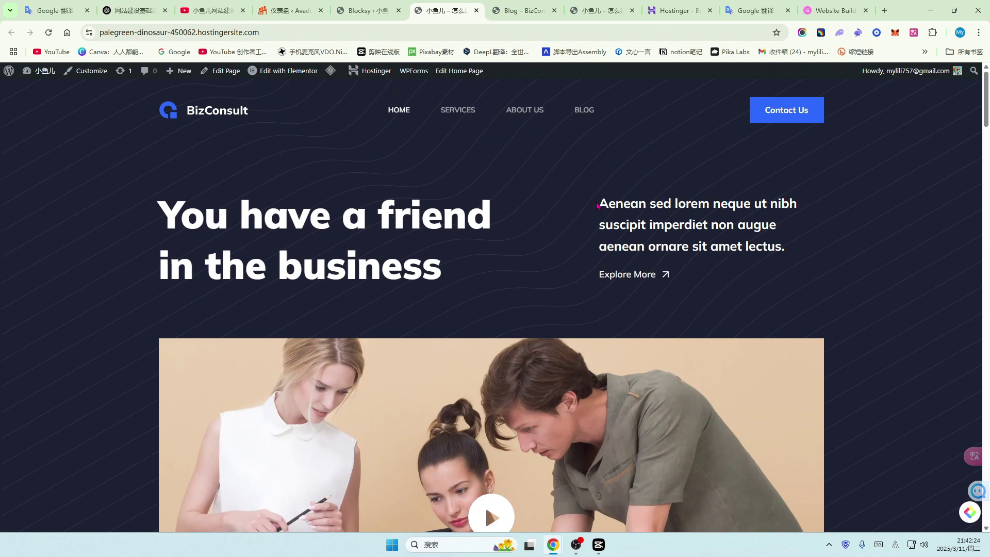
scroll(600, 206, down, 1)
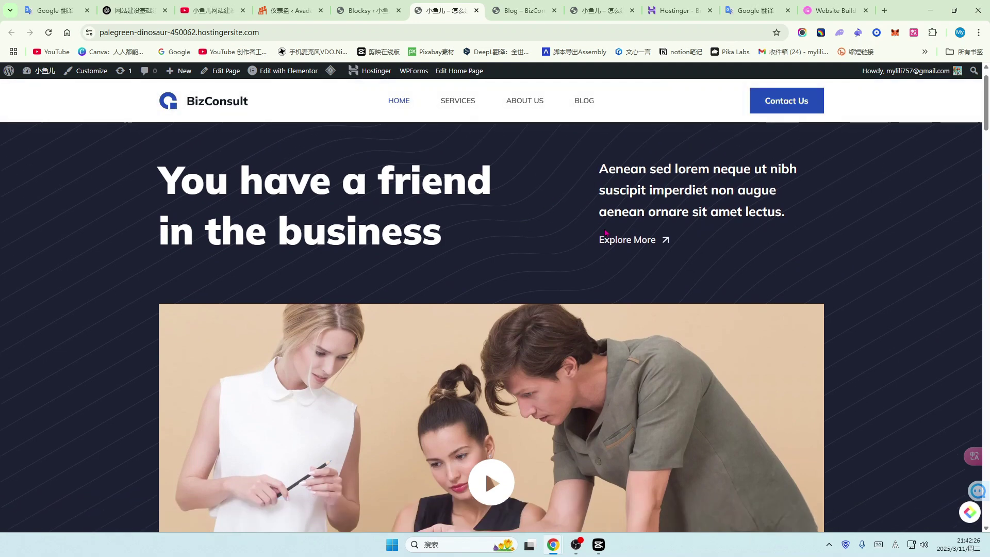
scroll(603, 230, up, 1)
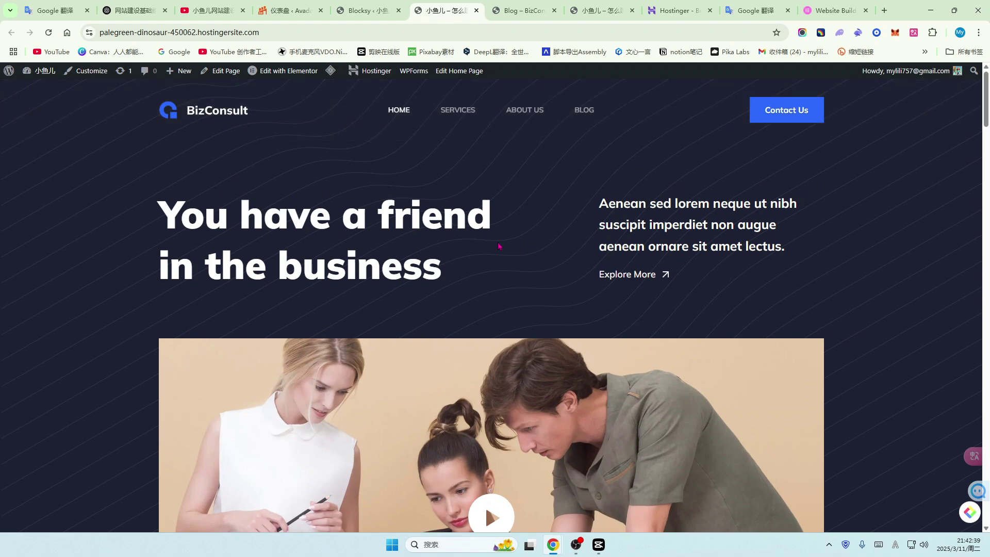
scroll(490, 281, down, 2)
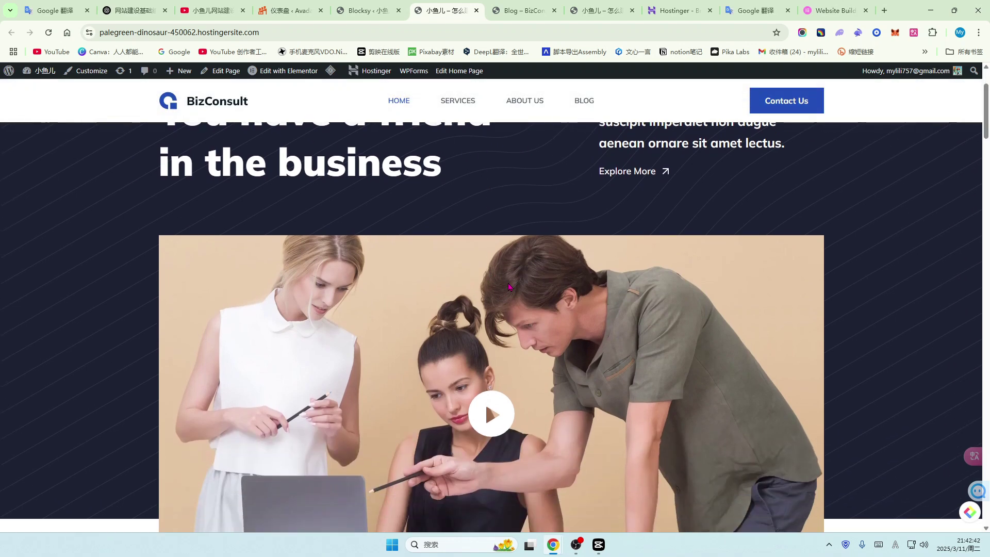
scroll(697, 298, down, 2)
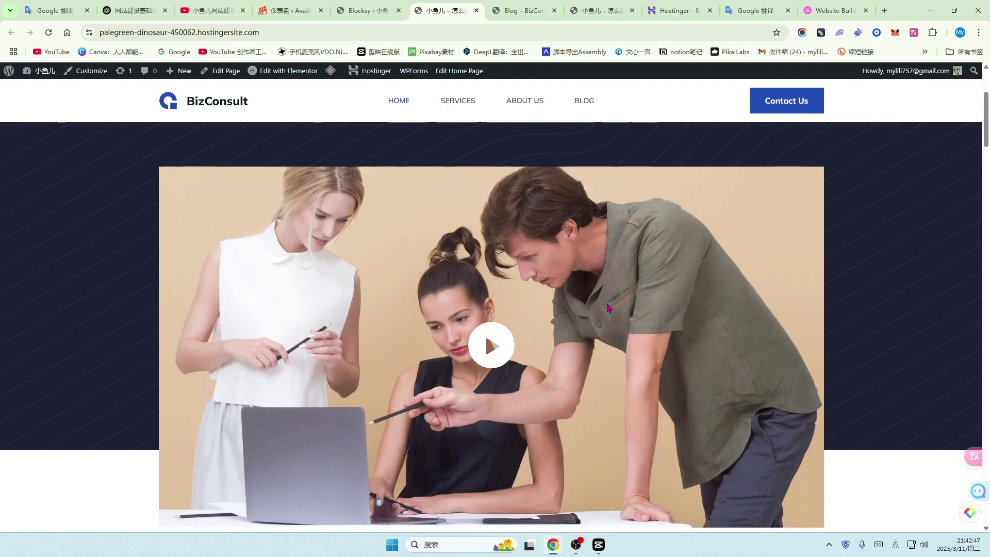
scroll(587, 310, down, 1)
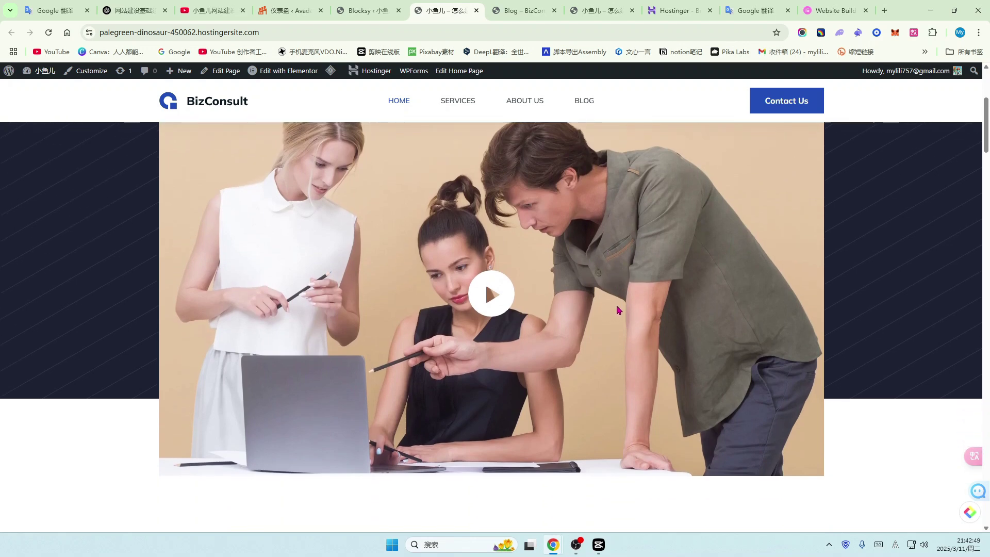
scroll(546, 310, up, 2)
- Switch to the YouTube channel's videos page and browse its WordPress tutorials back to the newest uploads
scroll(546, 310, up, 3)
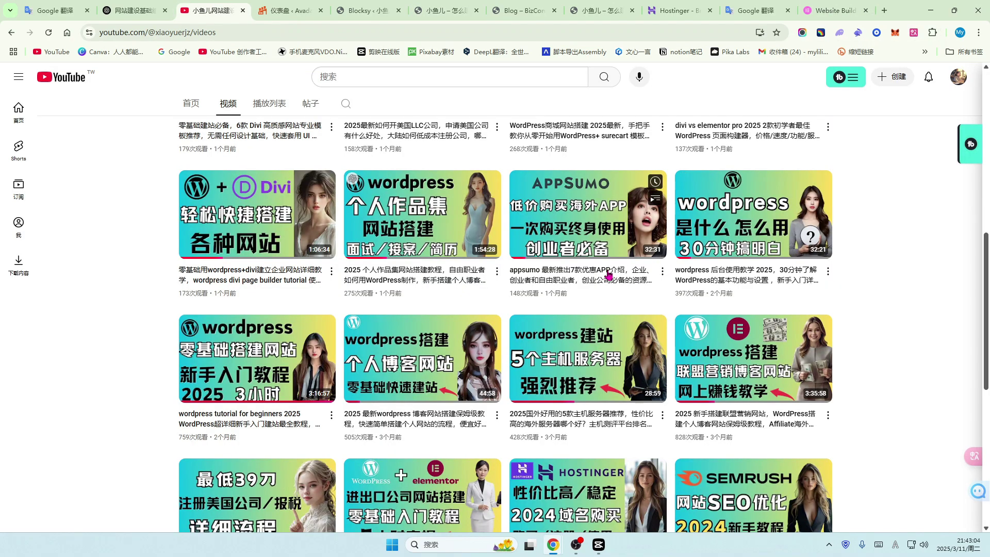
scroll(744, 370, up, 6)
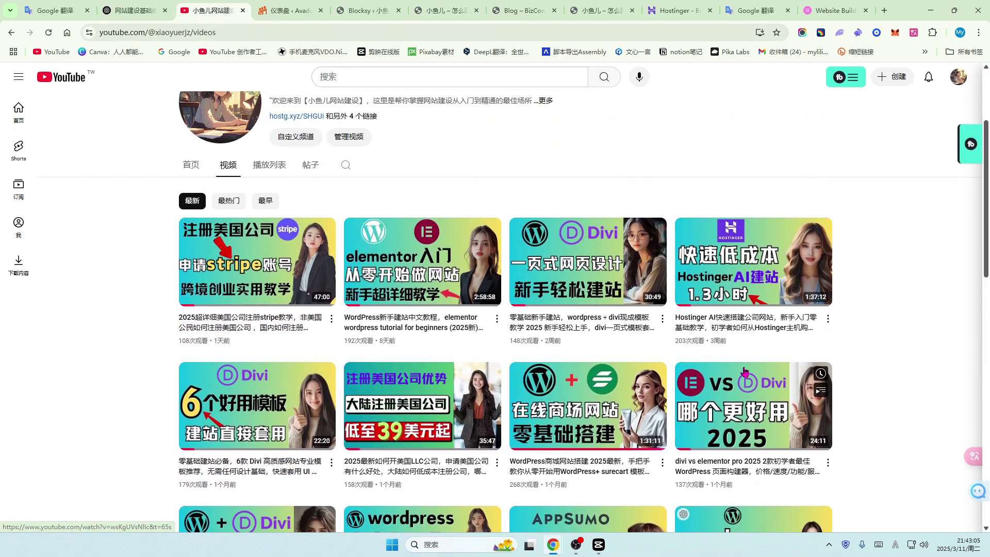
scroll(744, 370, up, 3)
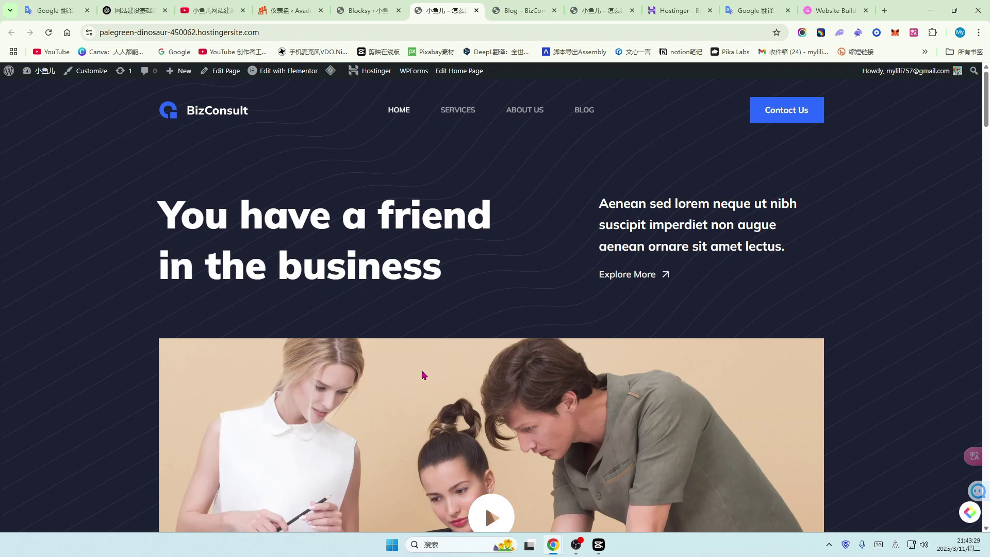
scroll(851, 397, down, 1)
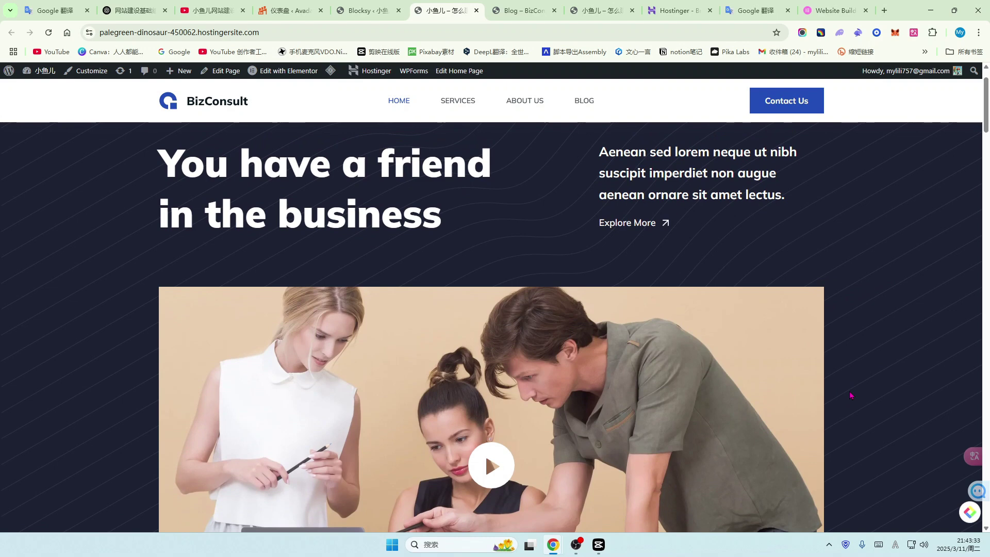
scroll(474, 403, down, 1)
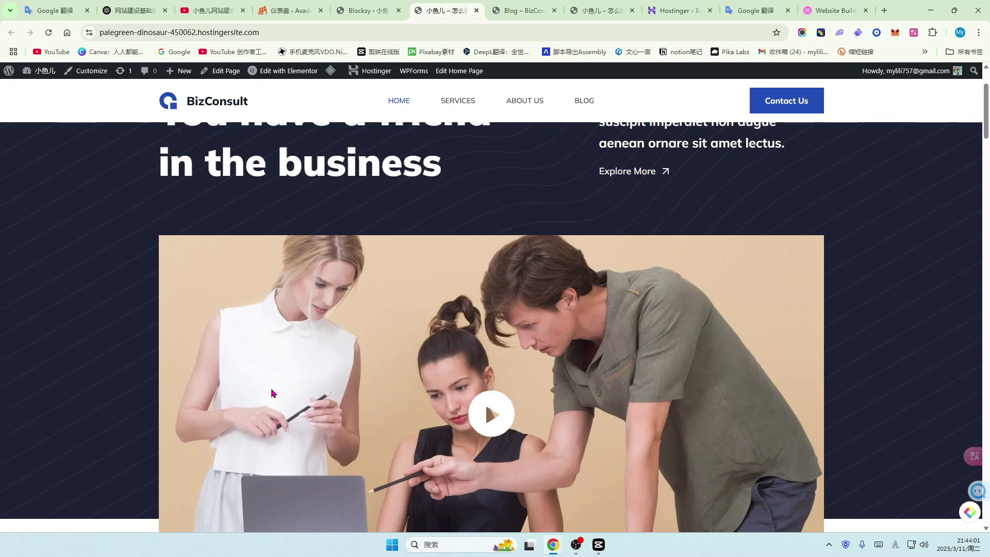
click(218, 7)
scroll(332, 208, up, 2)
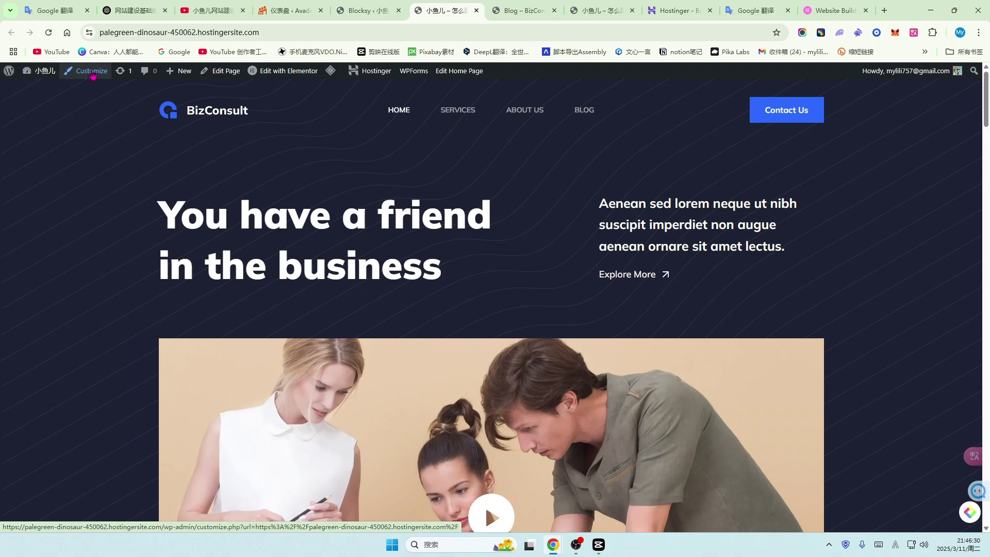
- Open the site's theme customizer and examine its General Options, Post Types and Core sections
click(92, 73)
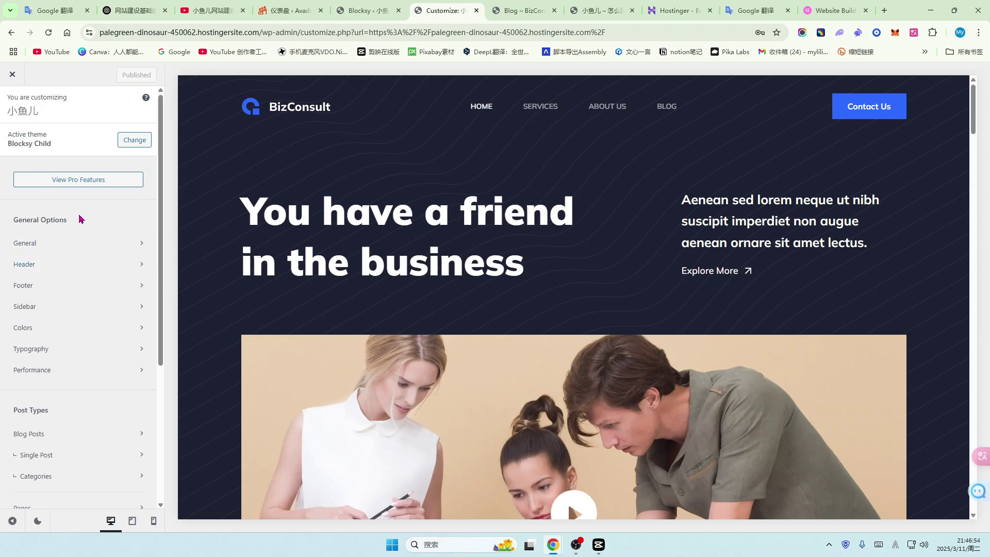
scroll(341, 290, down, 1)
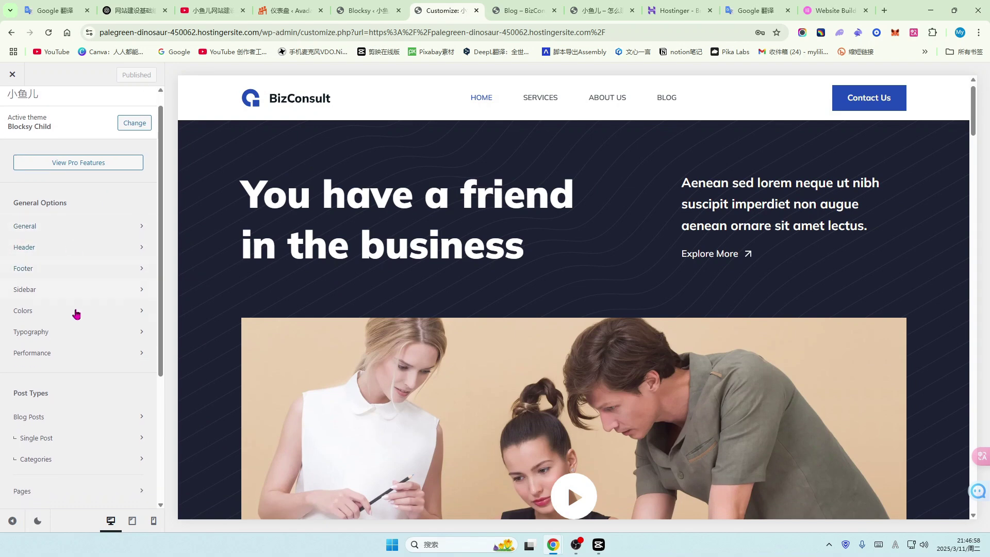
scroll(85, 307, down, 1)
scroll(90, 315, down, 2)
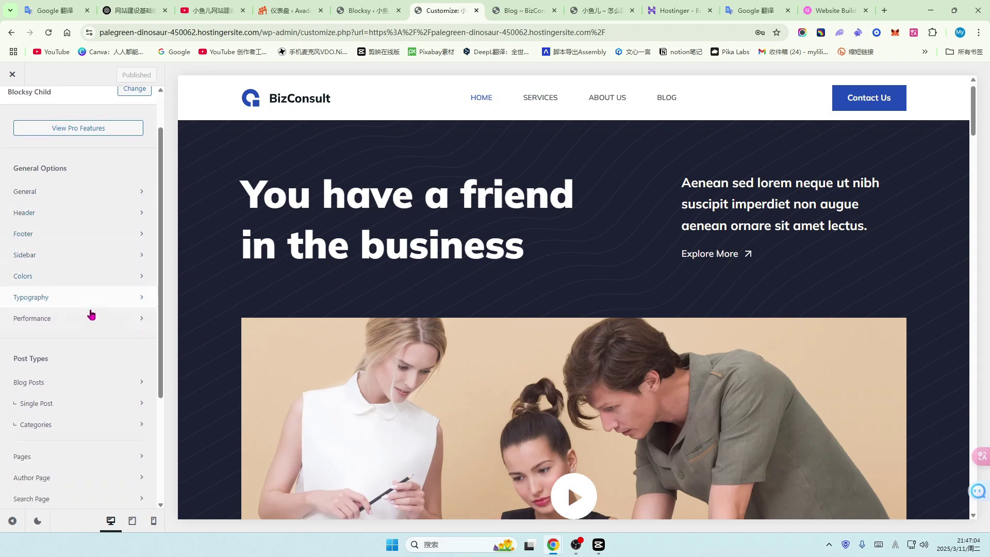
scroll(73, 376, down, 3)
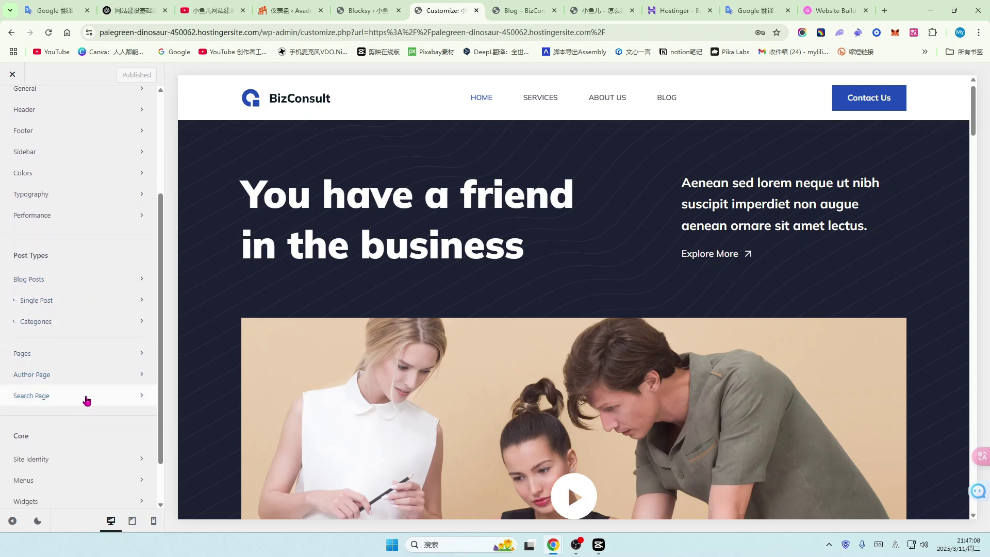
scroll(93, 361, down, 1)
scroll(89, 113, down, 2)
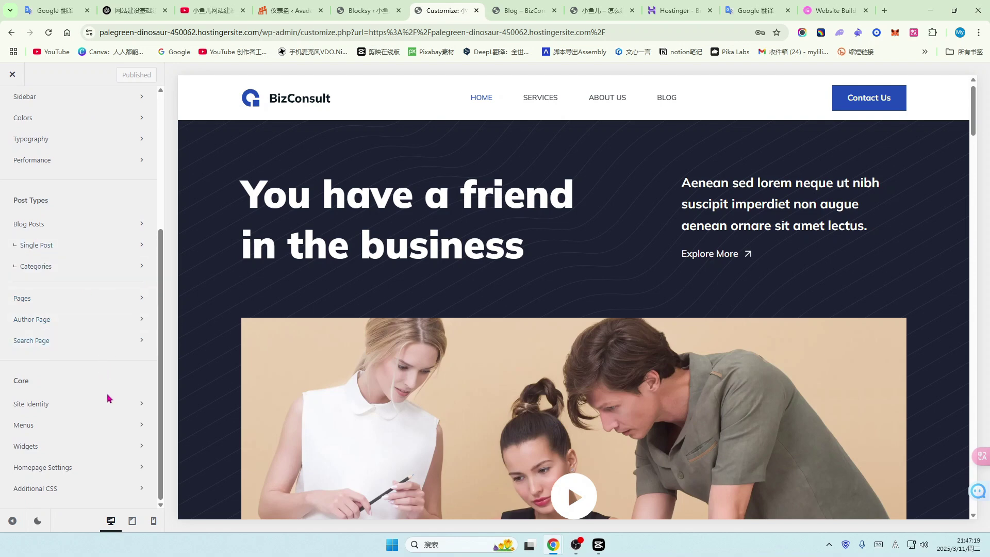
scroll(95, 267, up, 5)
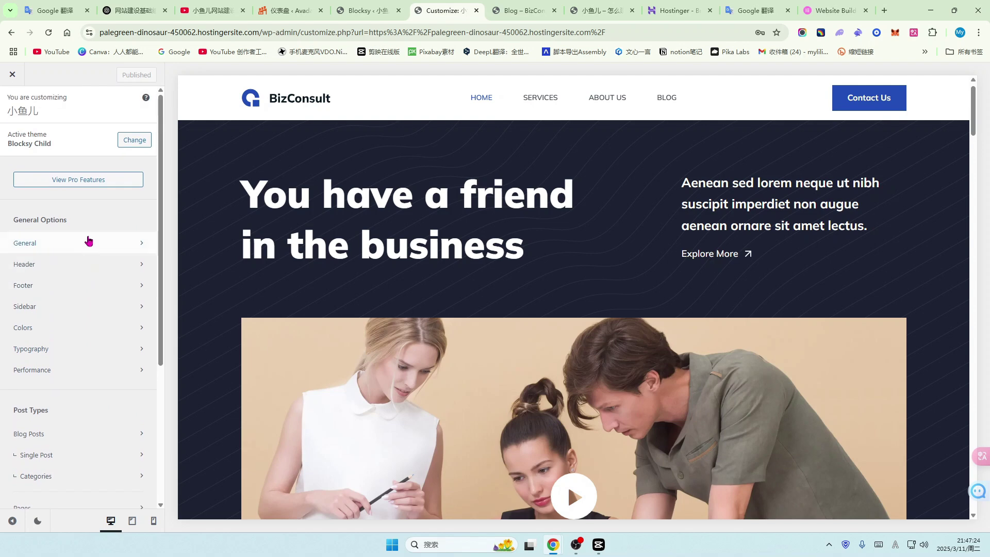
scroll(104, 376, down, 3)
scroll(98, 293, up, 2)
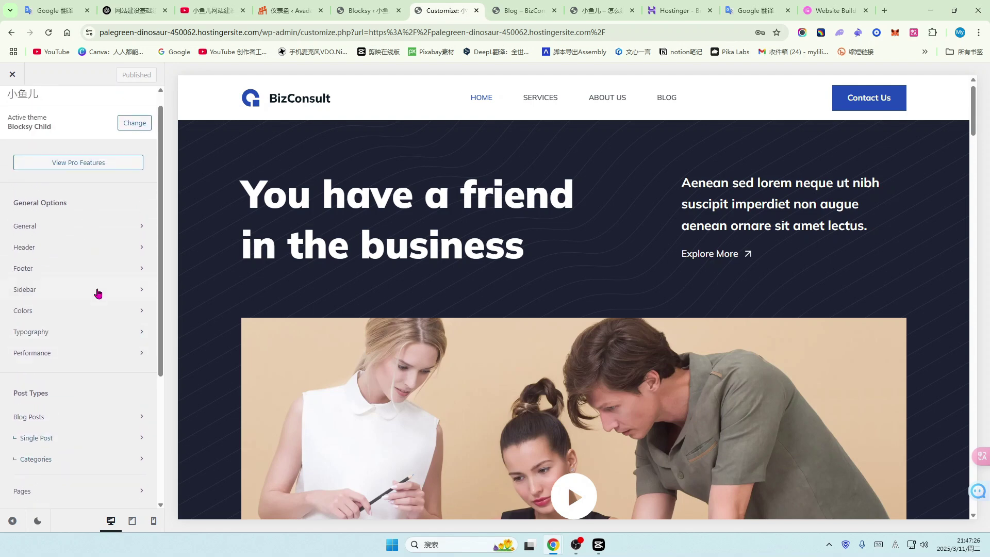
scroll(98, 294, up, 1)
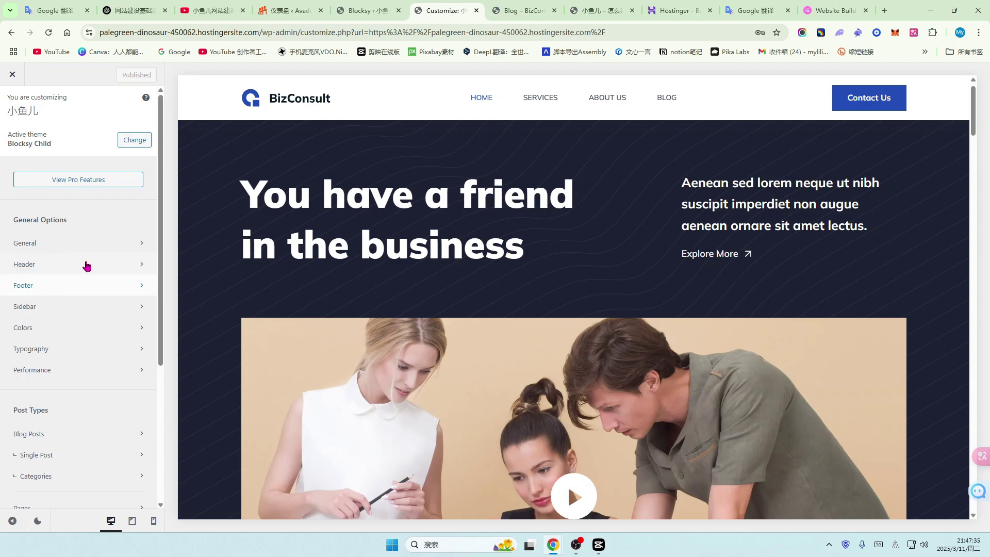
- Open the Layout settings within the customizer's General options
scroll(88, 390, down, 2)
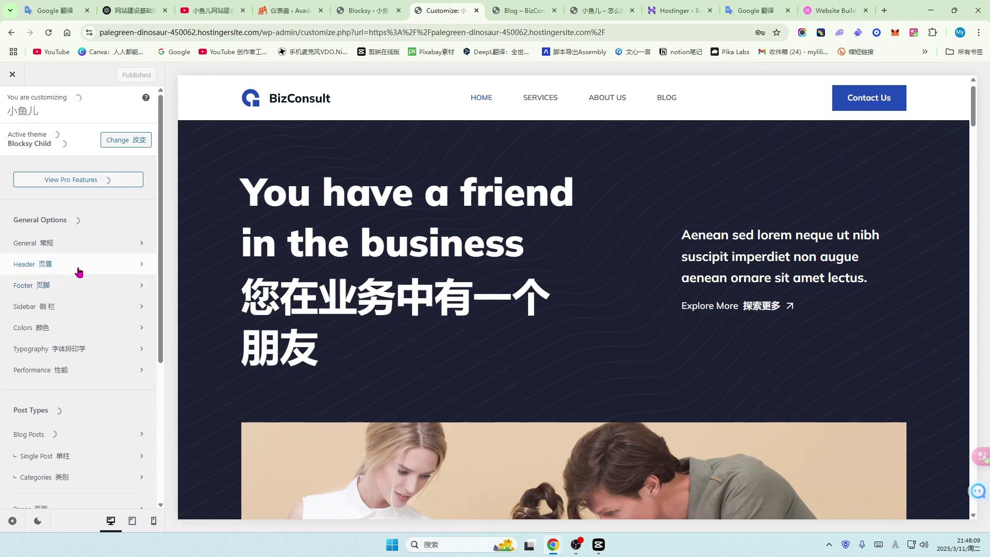
scroll(88, 330, down, 1)
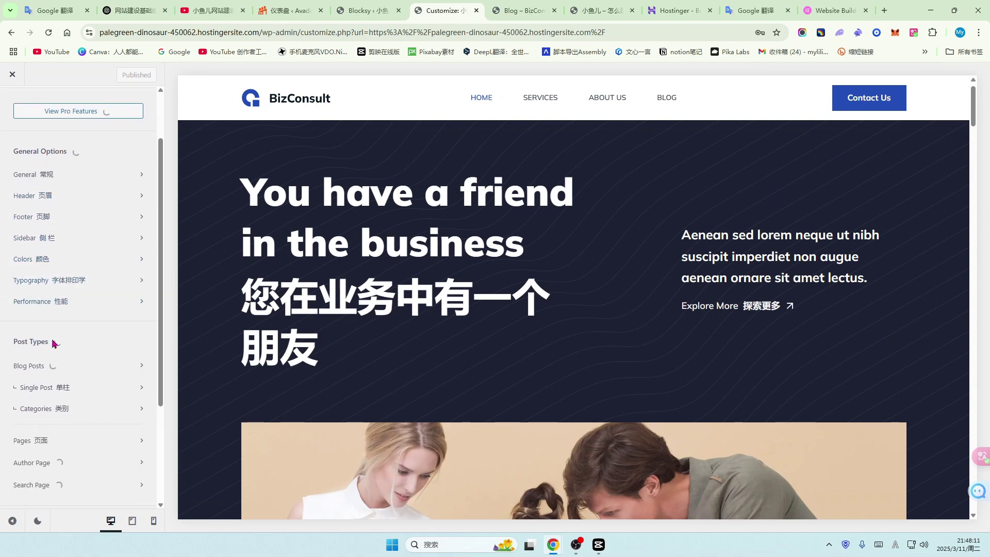
scroll(106, 368, down, 1)
scroll(22, 206, up, 3)
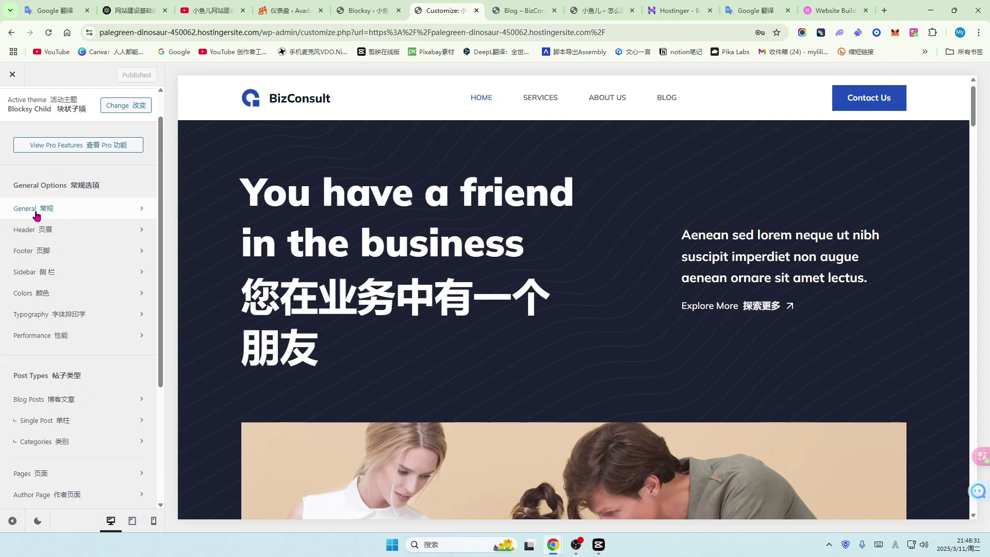
click(142, 214)
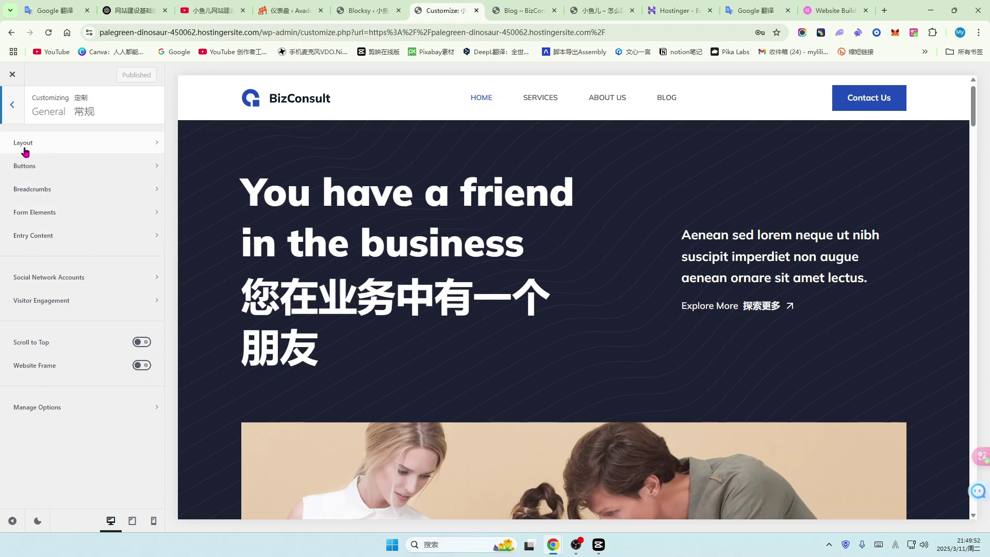
click(155, 146)
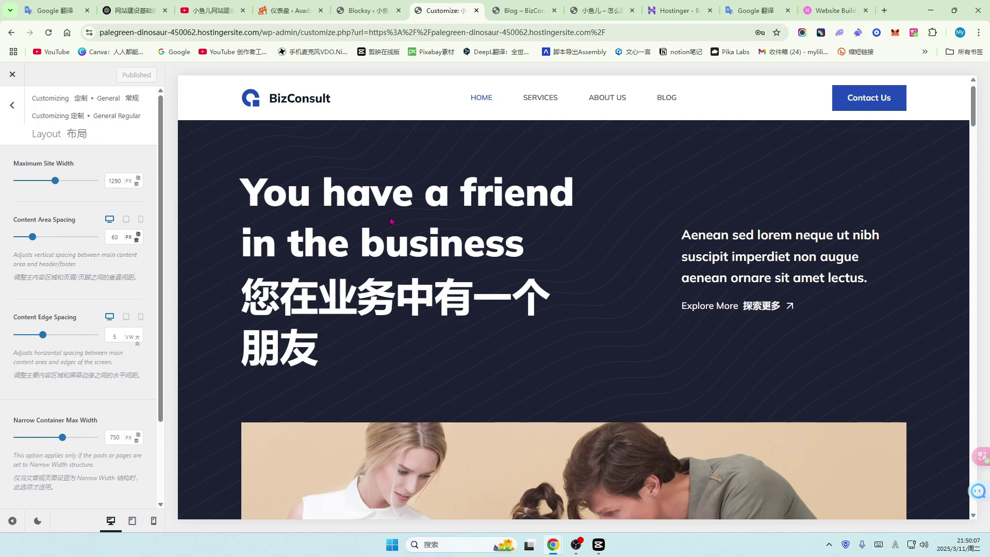
- Try reducing the maximum site width to 938 px and reset it to its default
click(110, 180)
drag(58, 185, 30, 189)
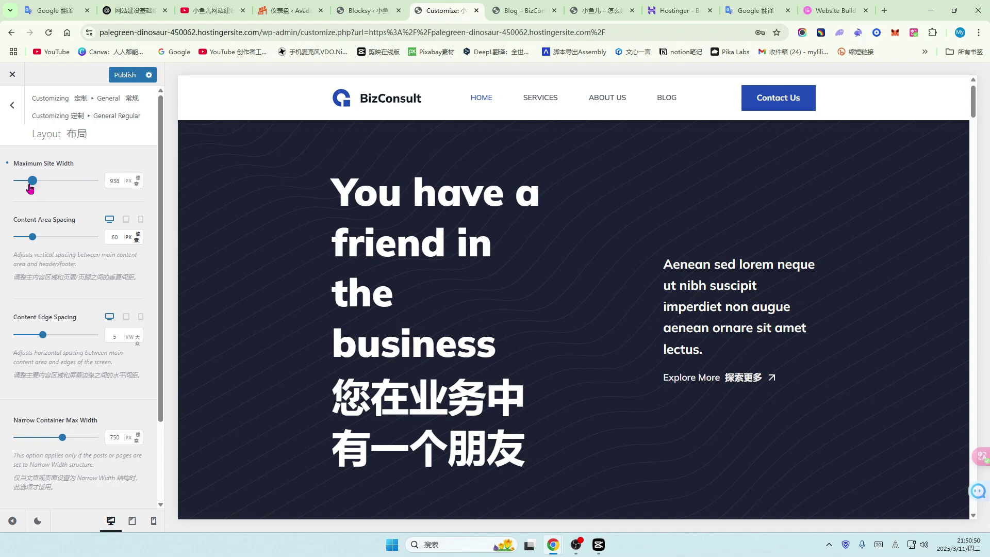
click(7, 163)
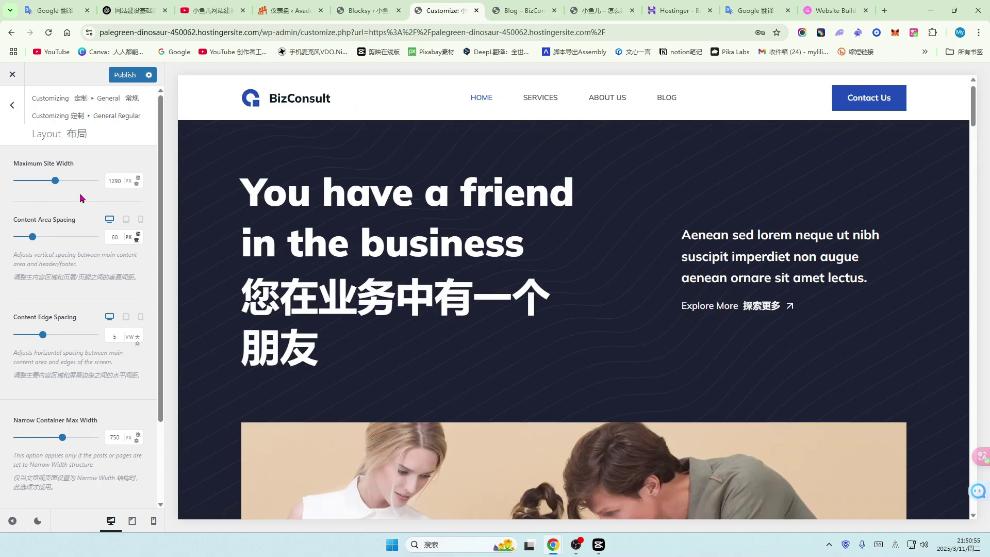
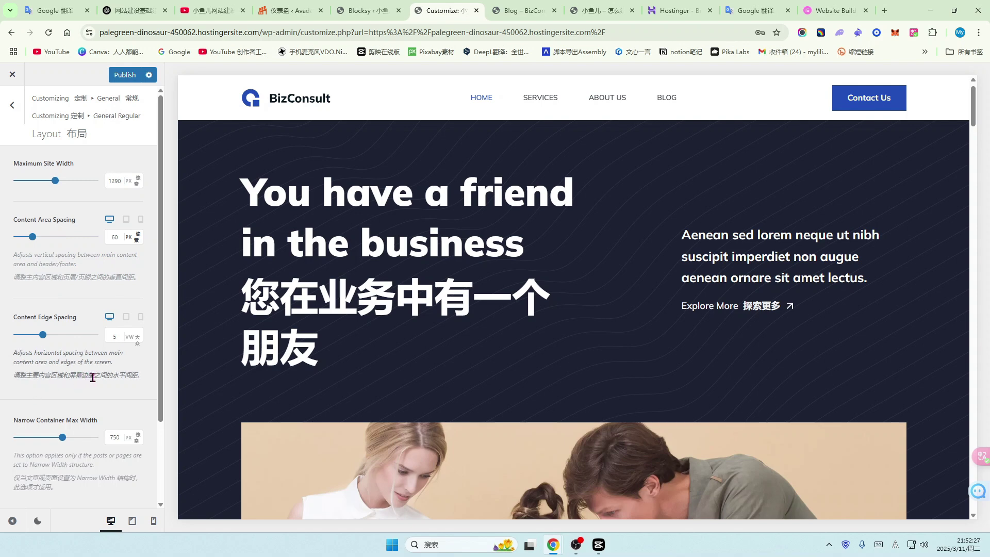
- Examine the remaining layout settings, from Content Area Spacing to Narrow Container Max Width and Wide Alignment Offset
scroll(87, 338, down, 1)
scroll(88, 337, down, 3)
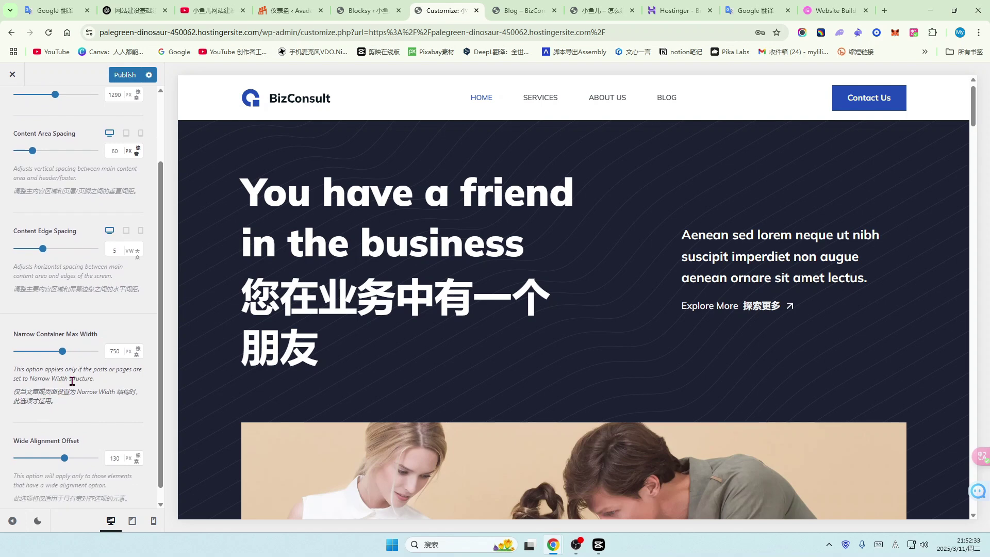
scroll(72, 381, down, 1)
scroll(70, 361, up, 2)
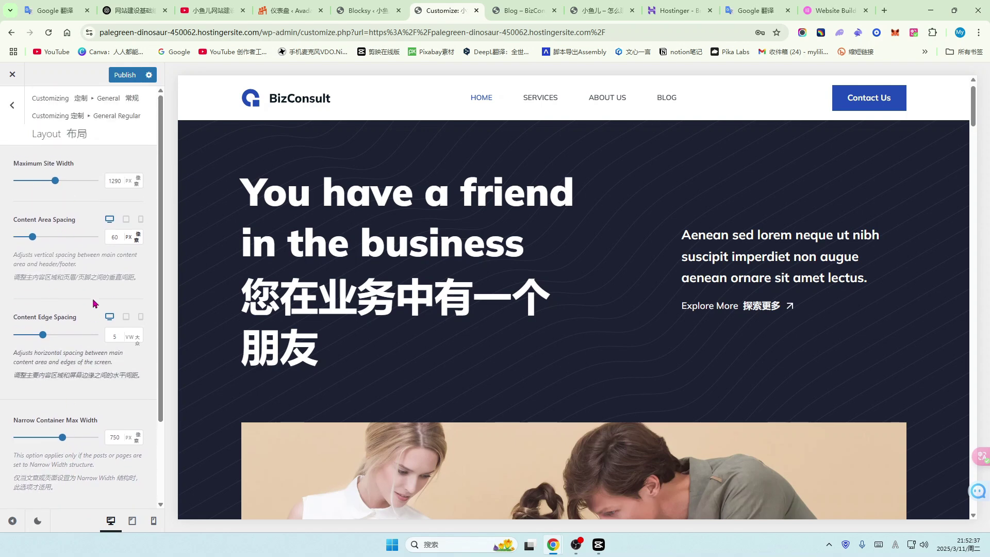
scroll(66, 376, down, 2)
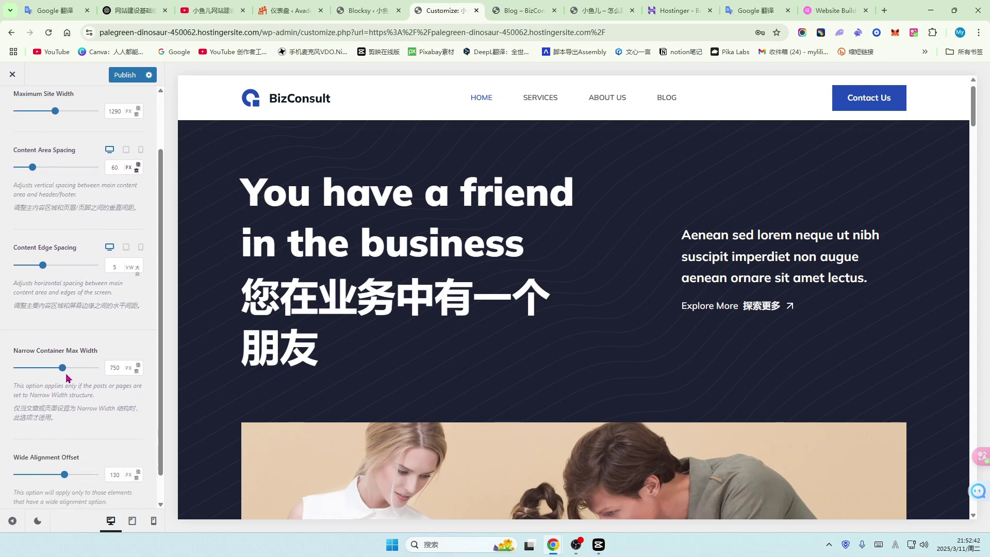
- Leave the Layout and General settings and open the customizer's Colors settings
scroll(80, 408, up, 2)
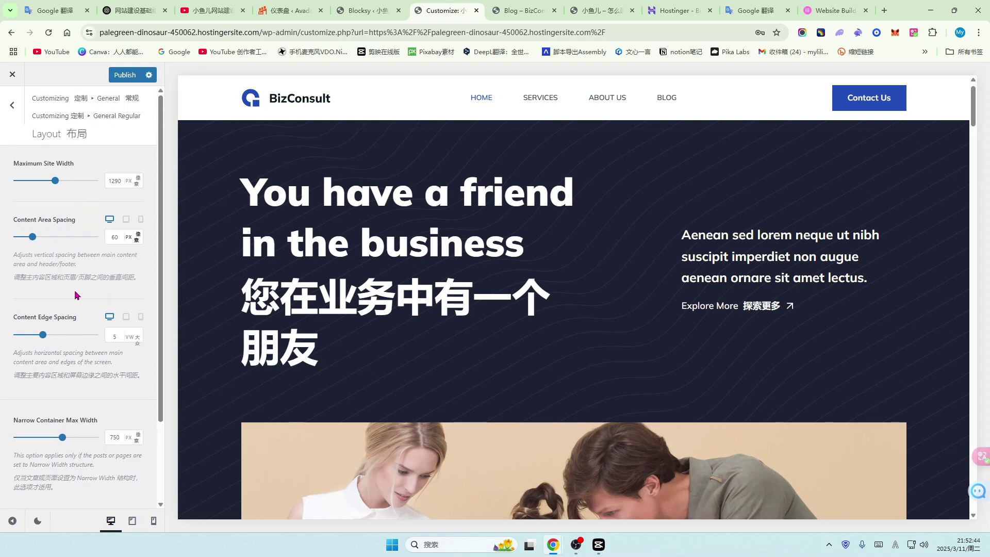
scroll(75, 295, down, 2)
scroll(67, 310, up, 2)
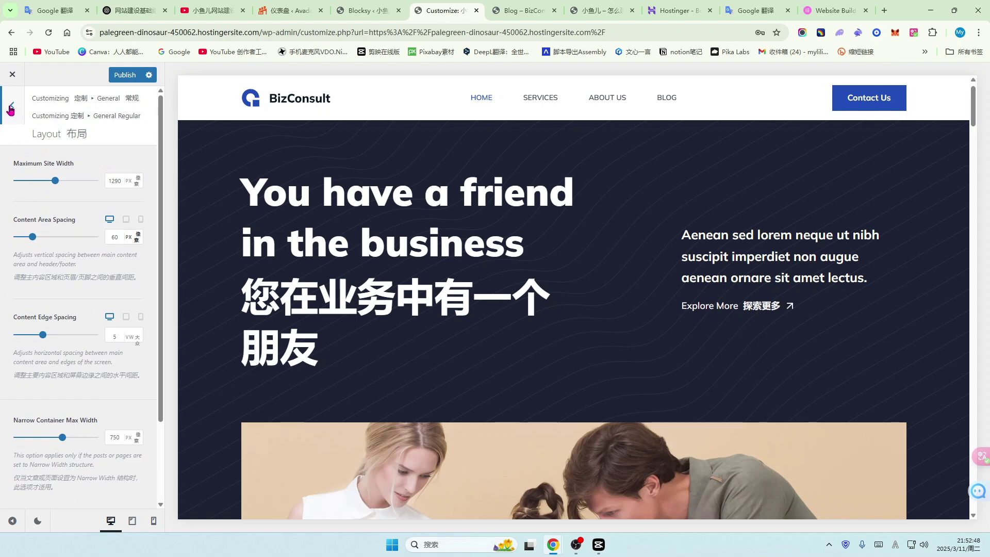
click(11, 109)
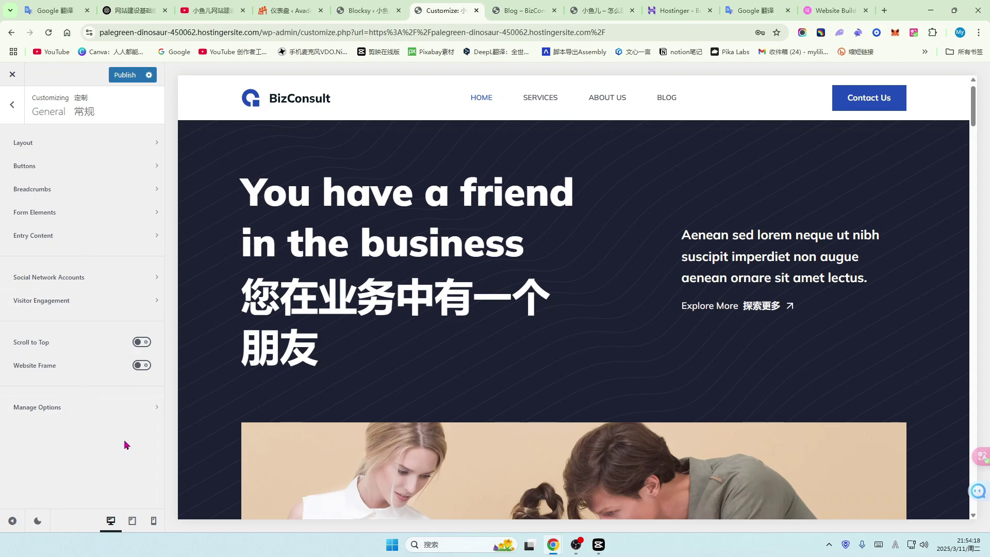
click(14, 109)
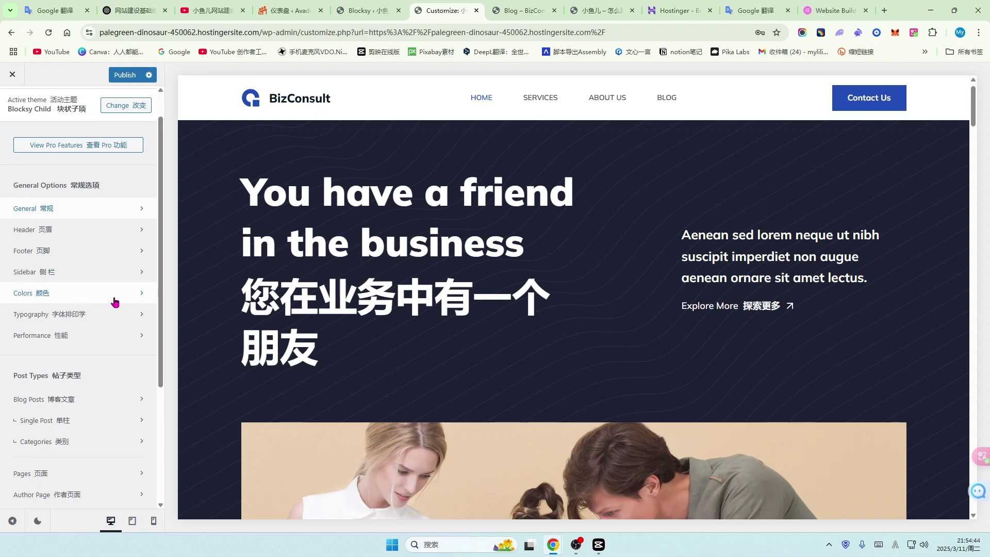
click(133, 295)
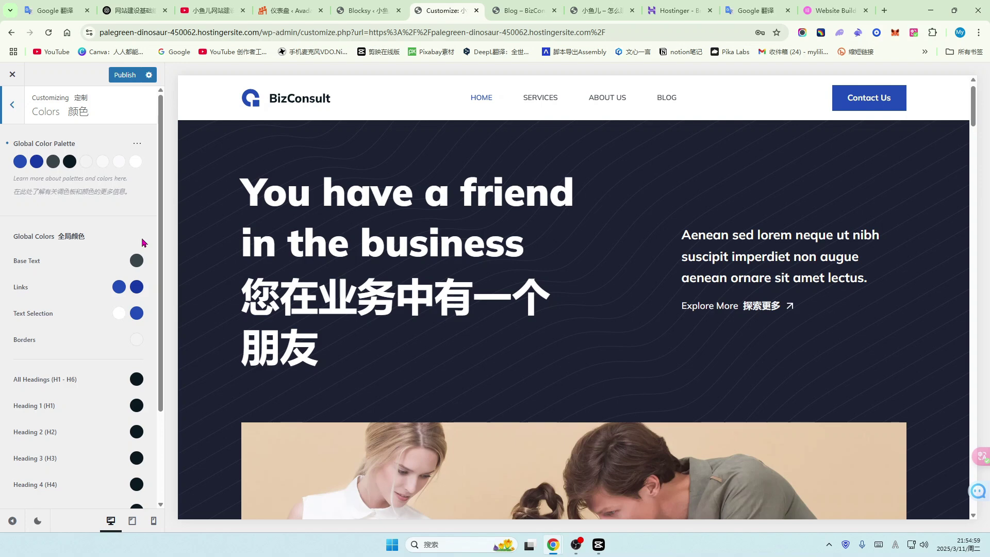
- Examine the global color settings down to Site Background and the colors used across the home page preview, including the services cards
scroll(121, 356, down, 1)
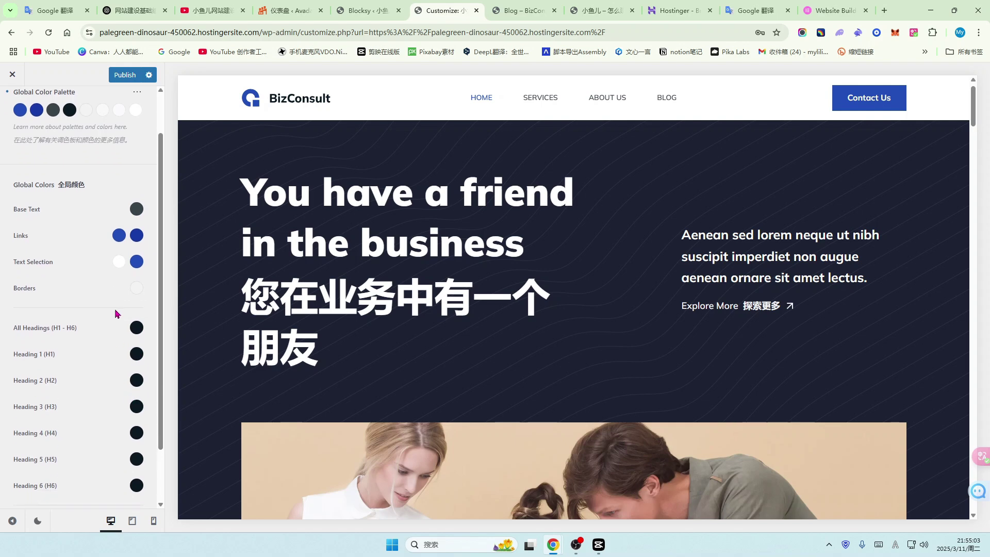
scroll(135, 314, down, 1)
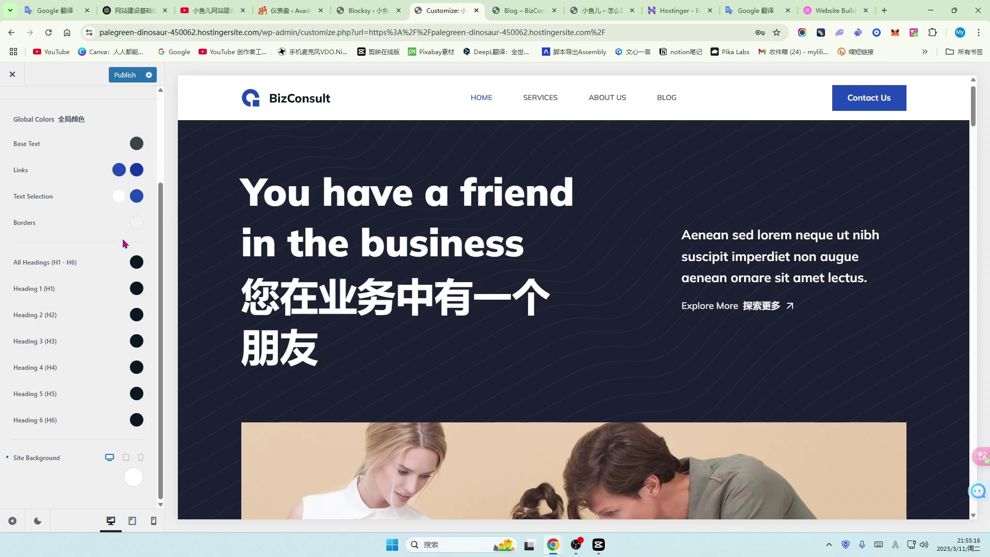
scroll(523, 283, down, 3)
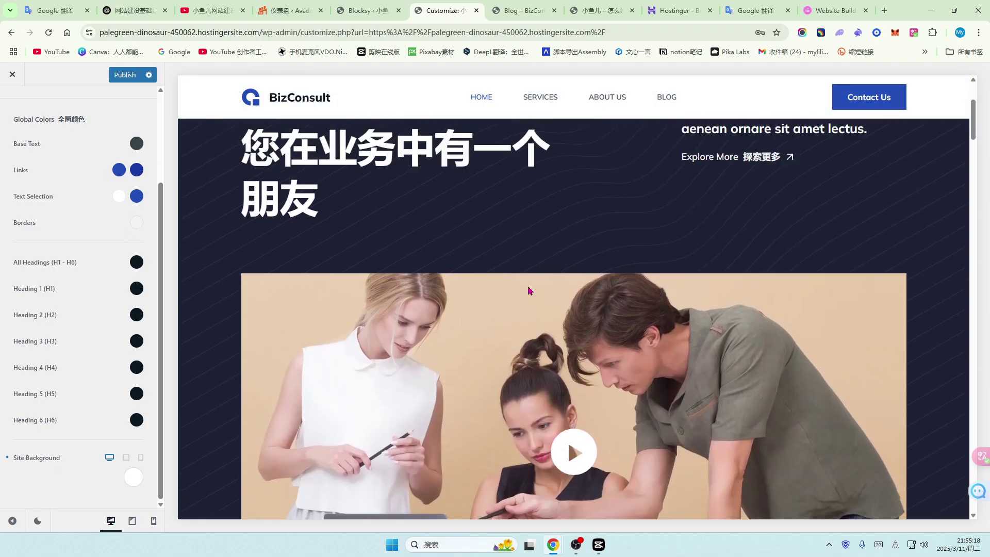
scroll(522, 285, up, 4)
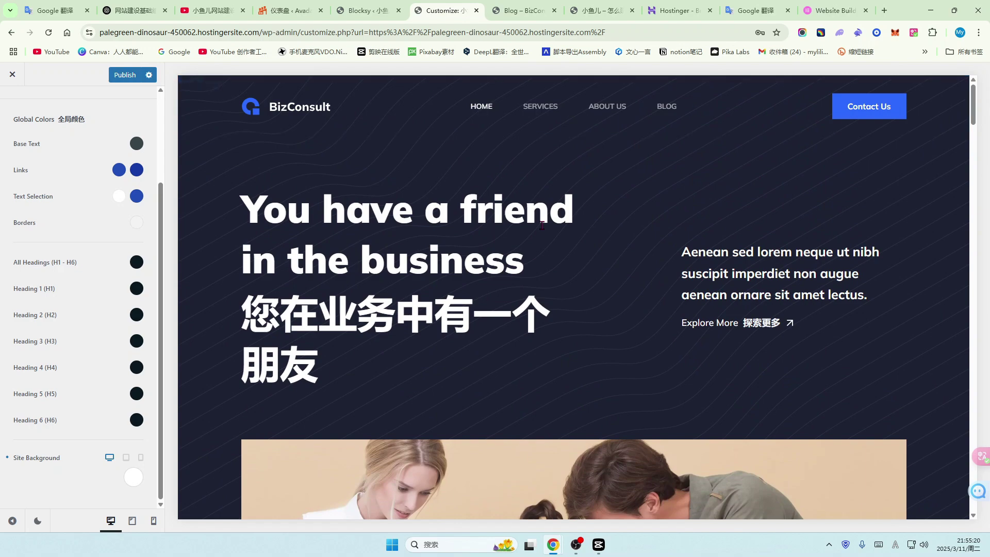
scroll(521, 348, down, 10)
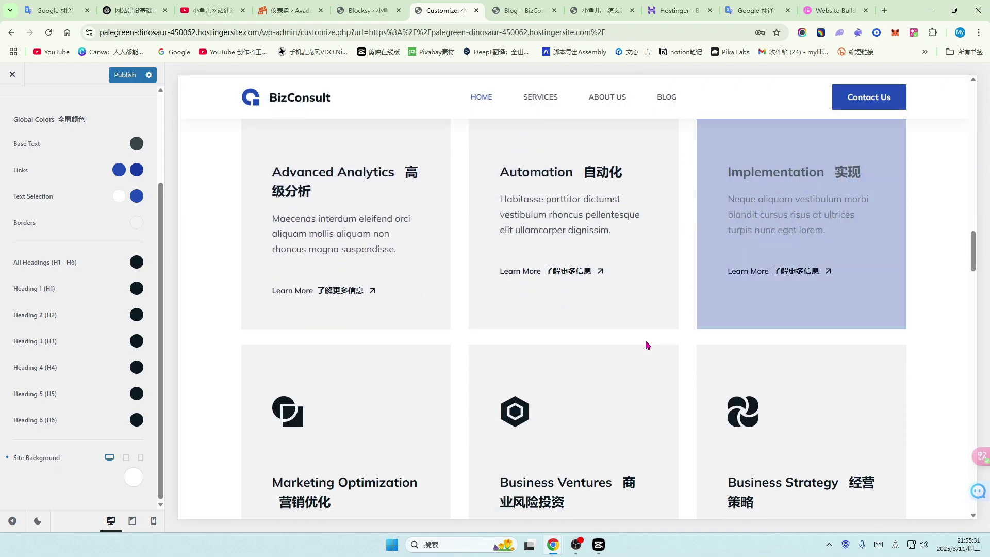
scroll(600, 355, down, 4)
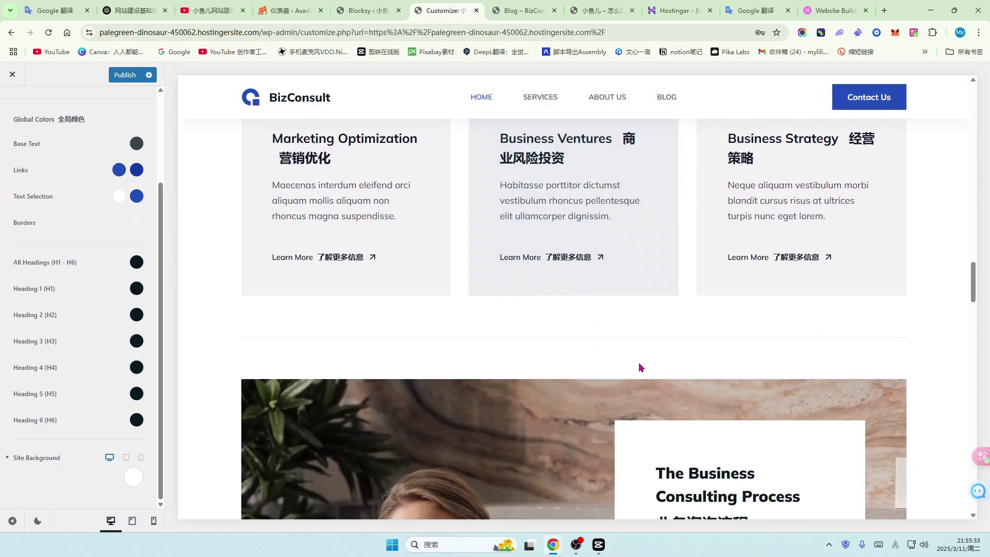
scroll(338, 331, up, 4)
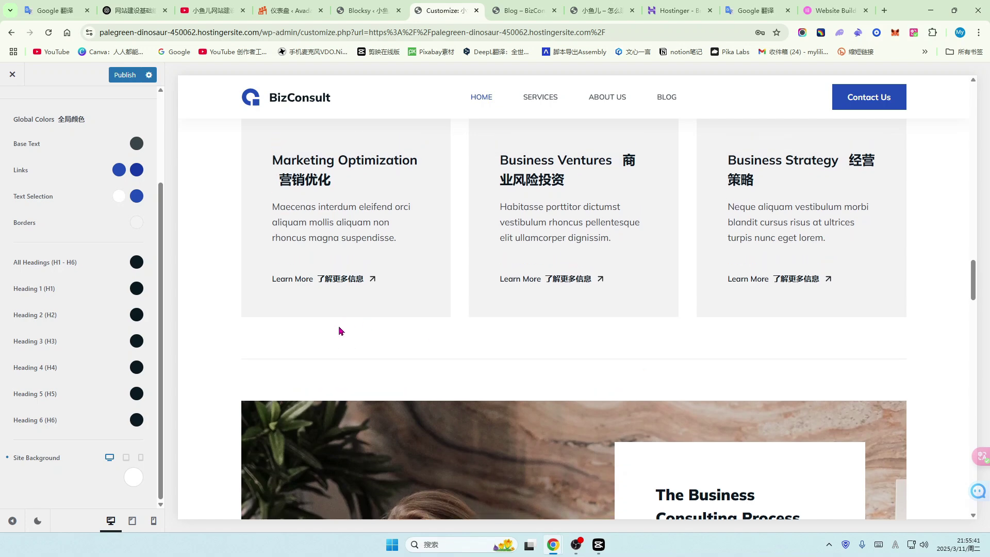
scroll(784, 216, up, 8)
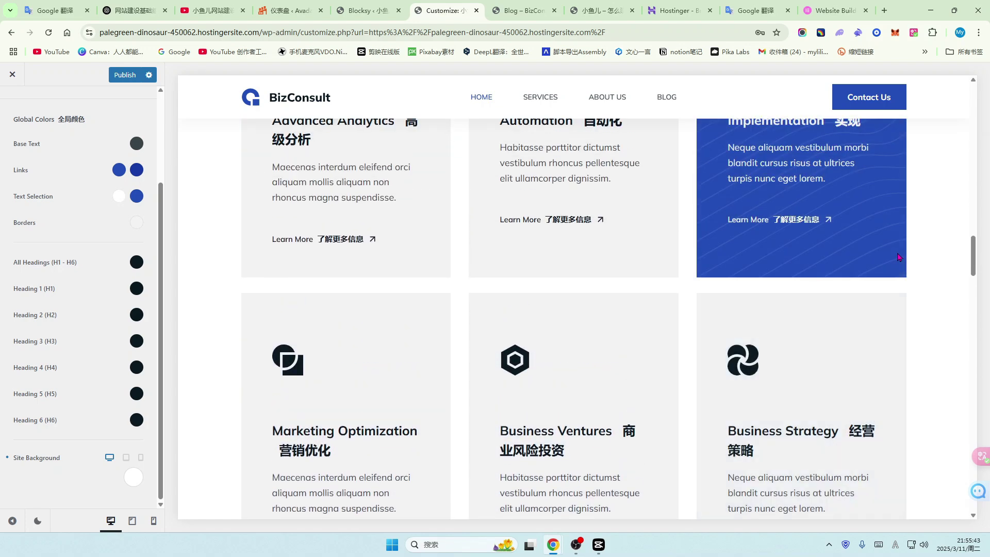
scroll(504, 225, up, 2)
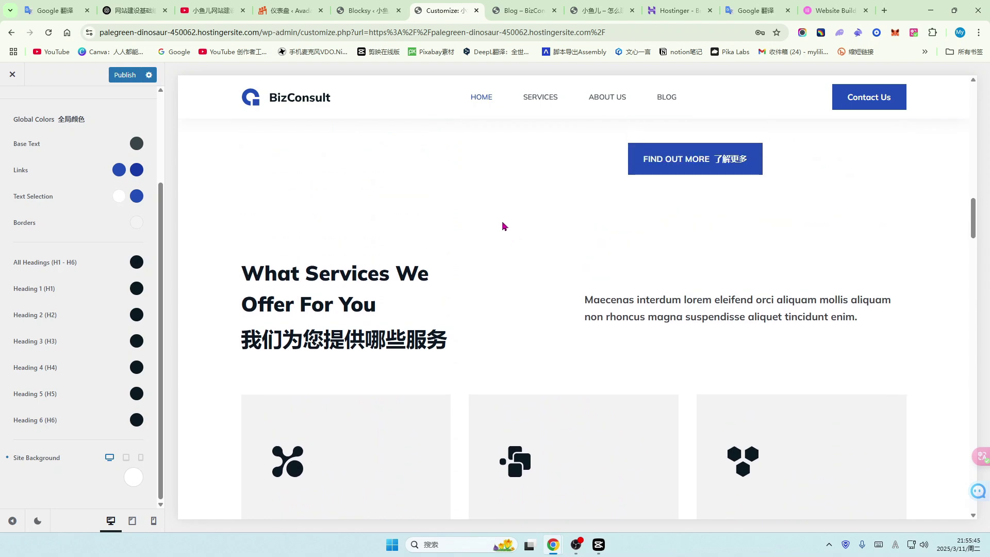
scroll(508, 208, down, 3)
scroll(506, 209, down, 1)
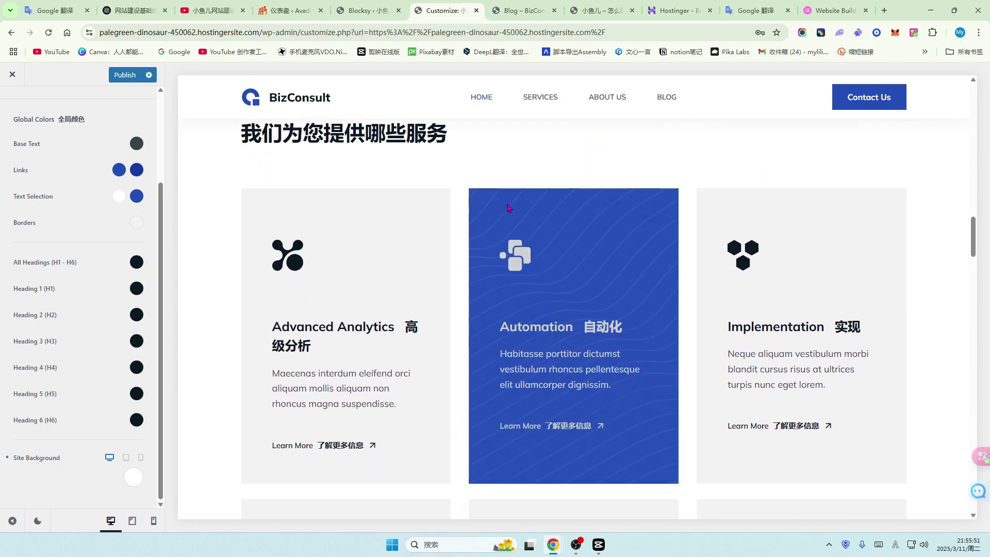
scroll(504, 210, up, 12)
scroll(504, 211, up, 8)
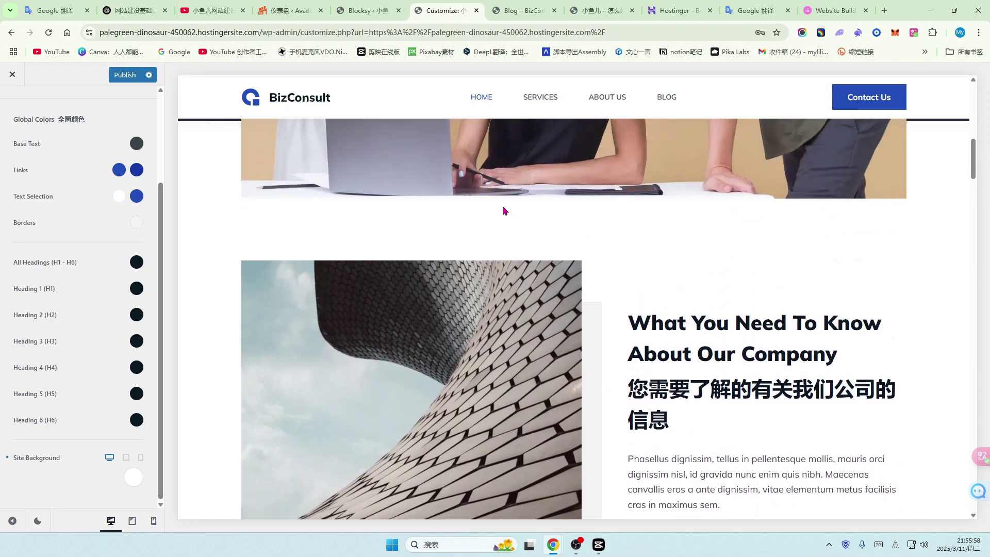
scroll(505, 210, up, 6)
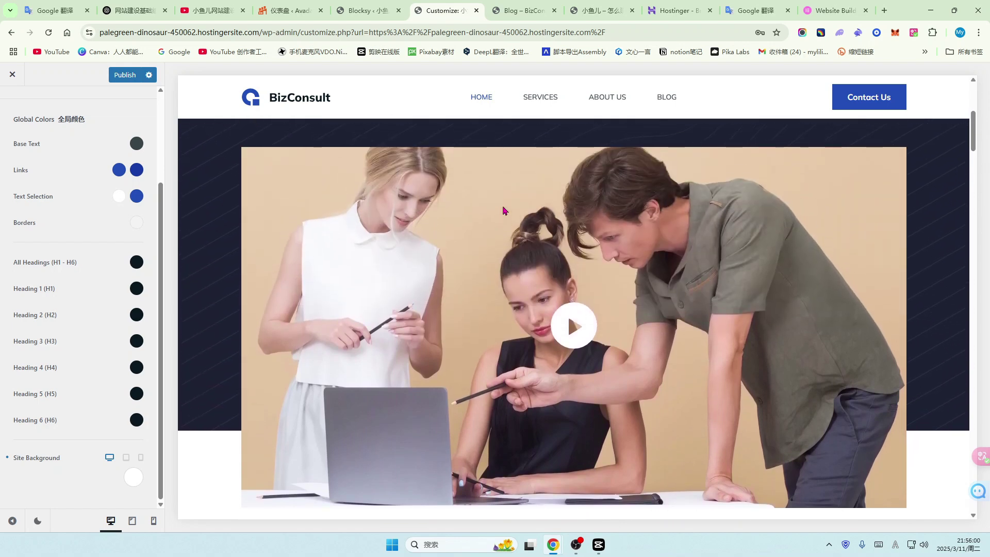
scroll(503, 207, up, 2)
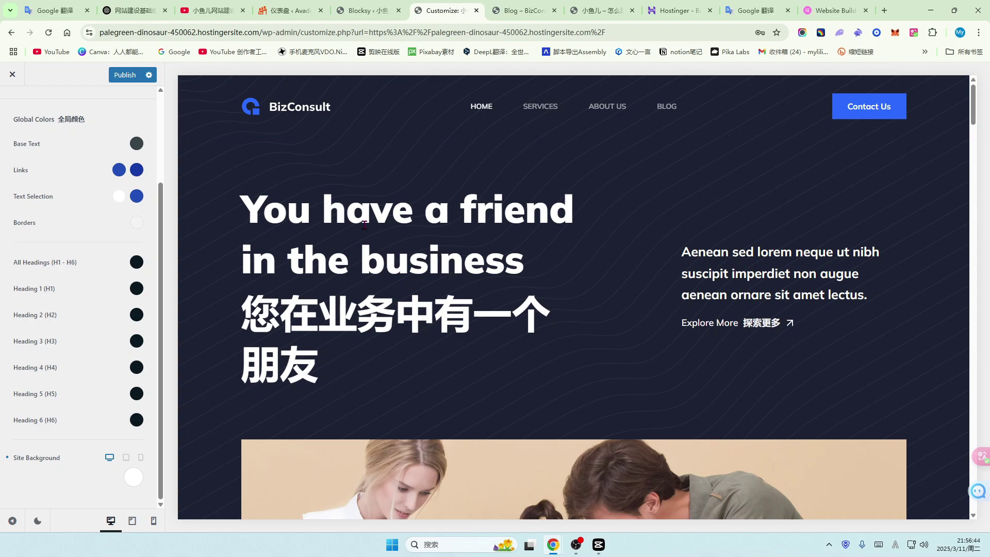
- Compare the preview's header, buttons and section headings with the colors in the Global Color Palette
scroll(361, 222, down, 1)
scroll(351, 214, up, 1)
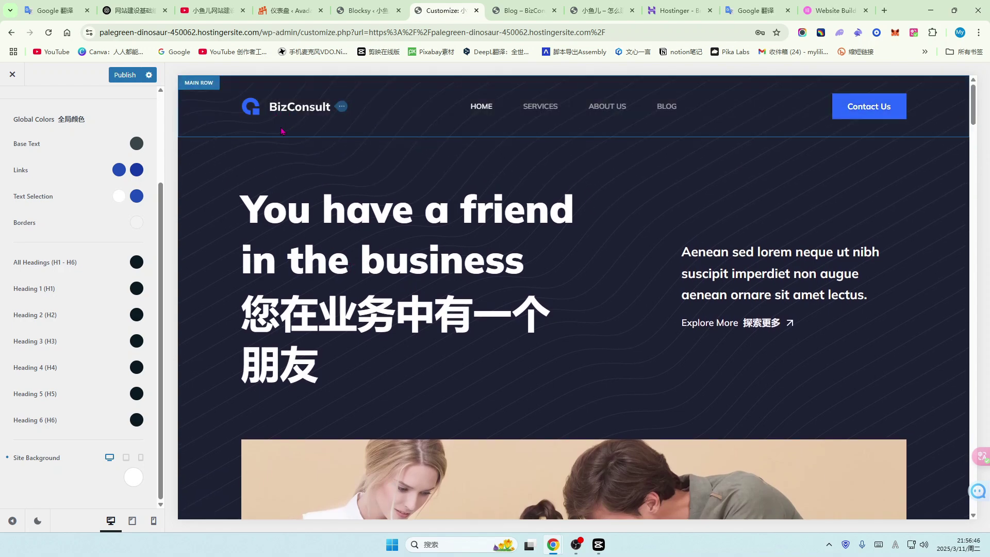
scroll(490, 248, down, 1)
scroll(618, 181, up, 1)
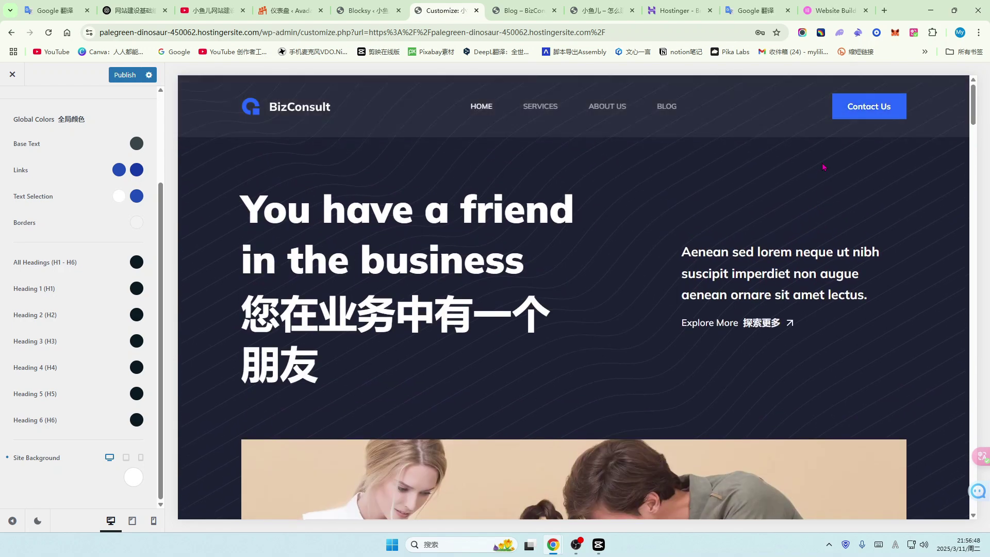
scroll(594, 258, down, 10)
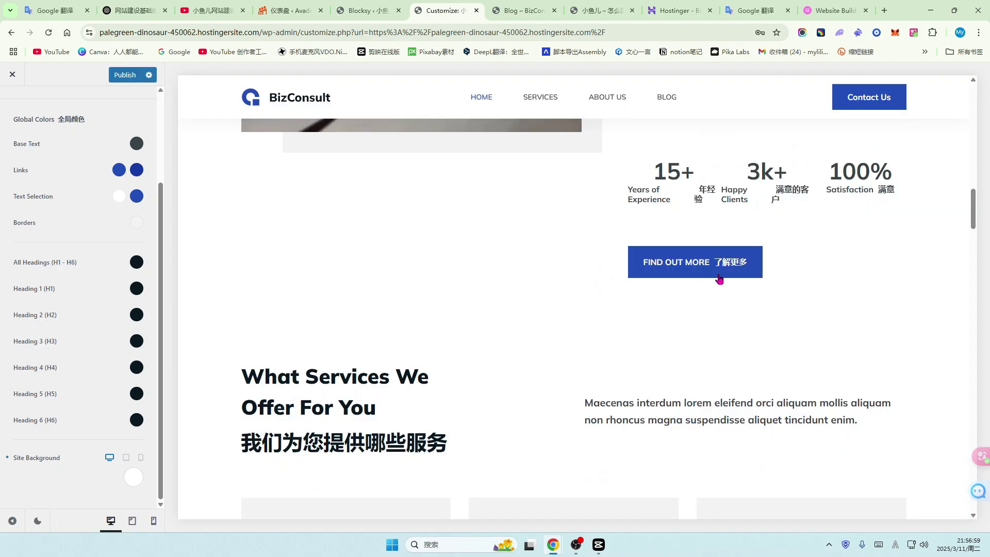
scroll(506, 292, down, 3)
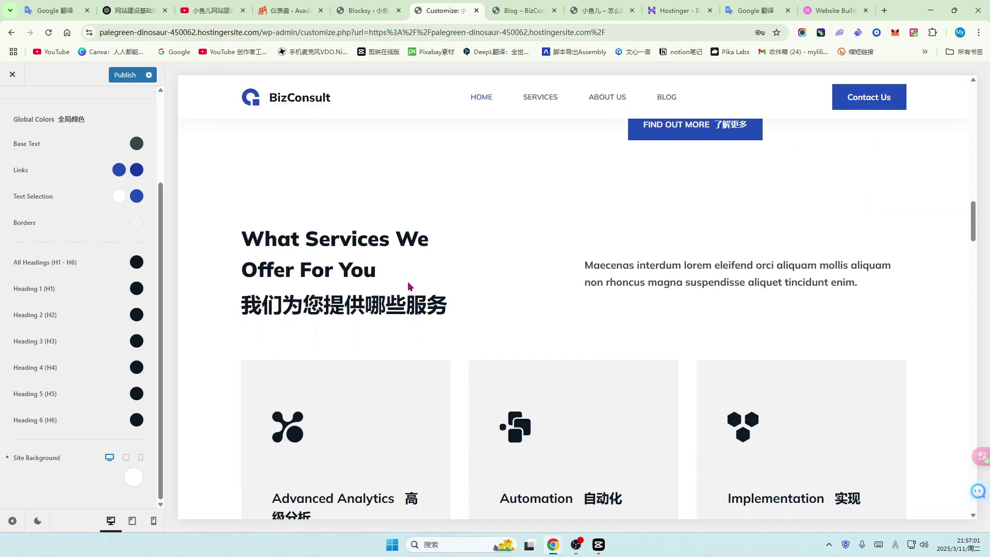
scroll(511, 285, up, 6)
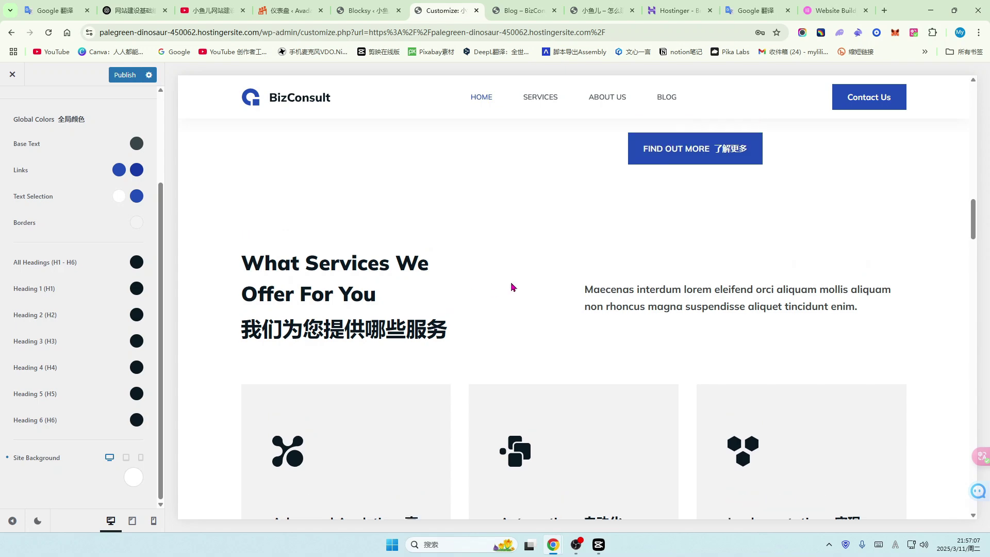
scroll(512, 287, up, 9)
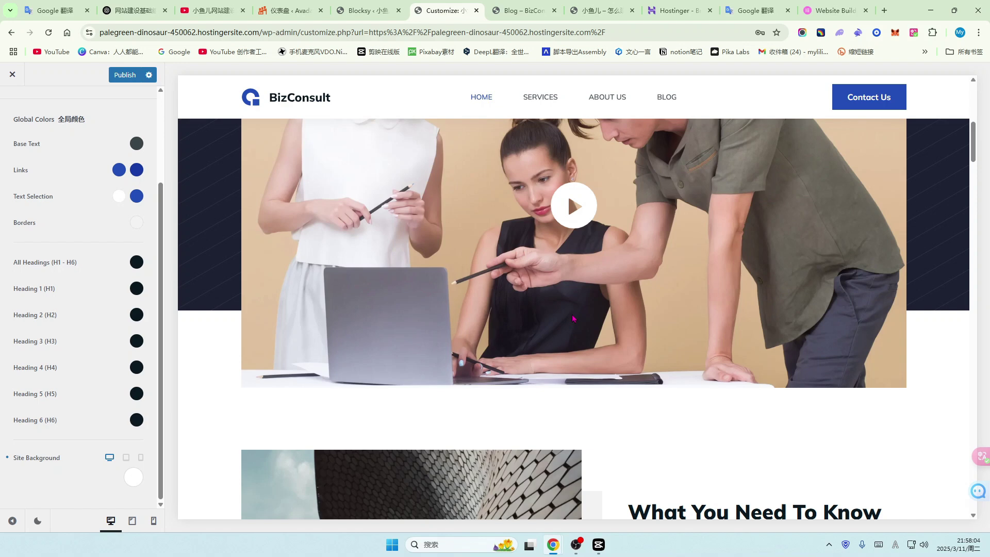
scroll(570, 316, up, 1)
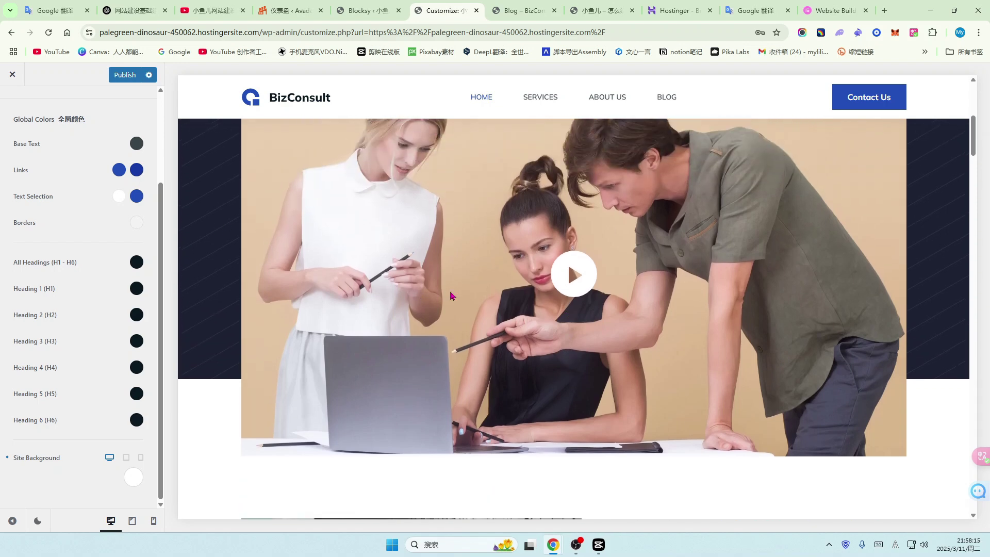
scroll(451, 296, up, 2)
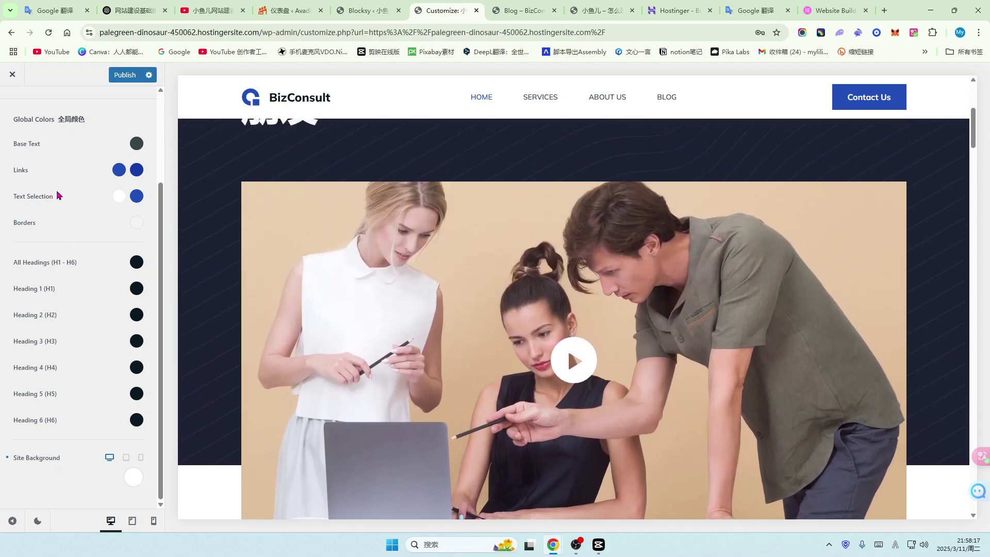
scroll(59, 219, up, 3)
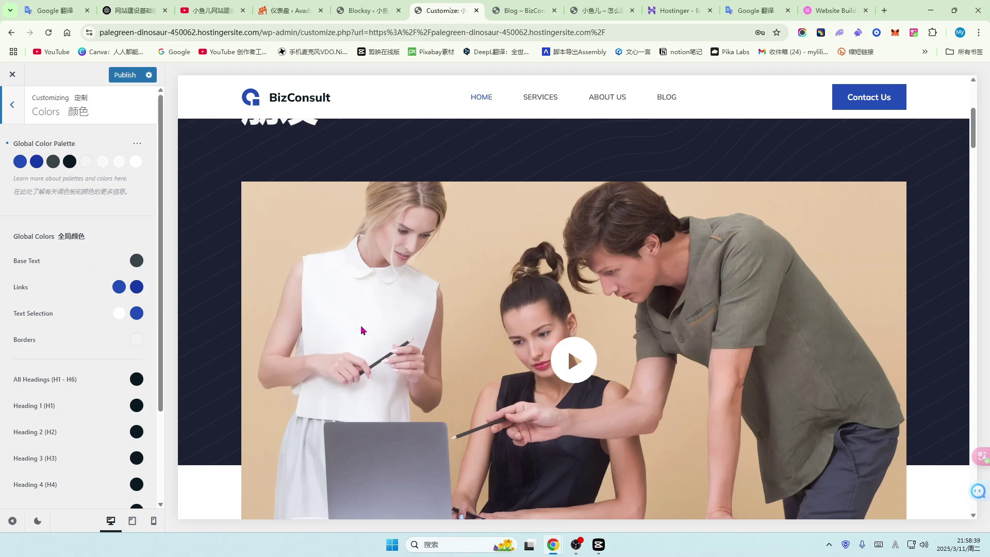
scroll(346, 334, down, 1)
scroll(361, 331, up, 2)
scroll(362, 330, up, 4)
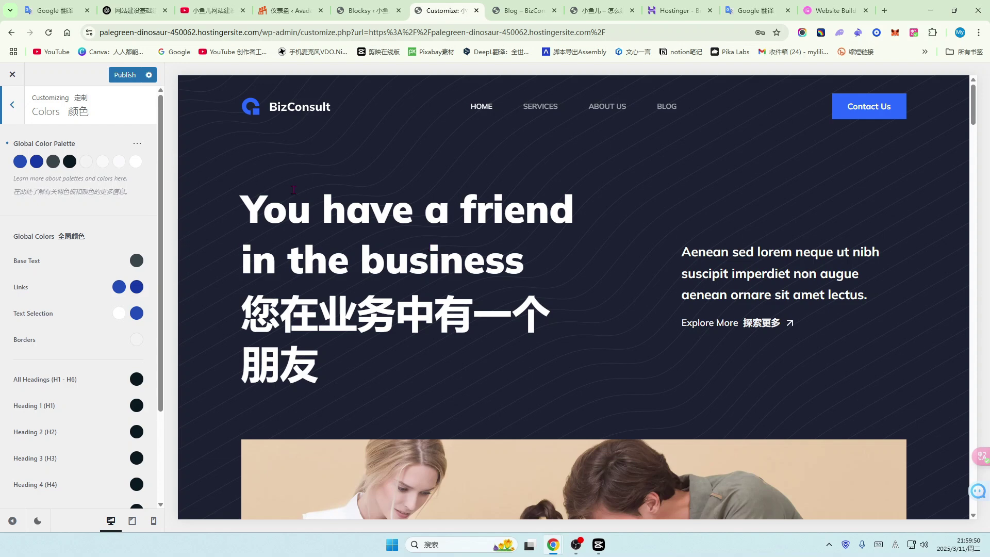
- Apply the predefined Palette #3 to the Global Color Palette and review the home page preview down to the services cards
click(136, 146)
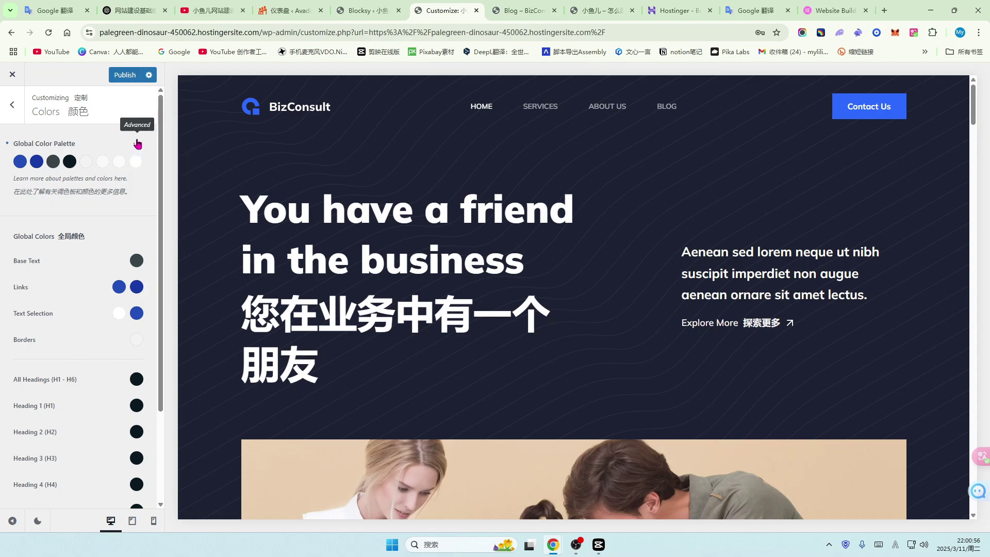
click(138, 146)
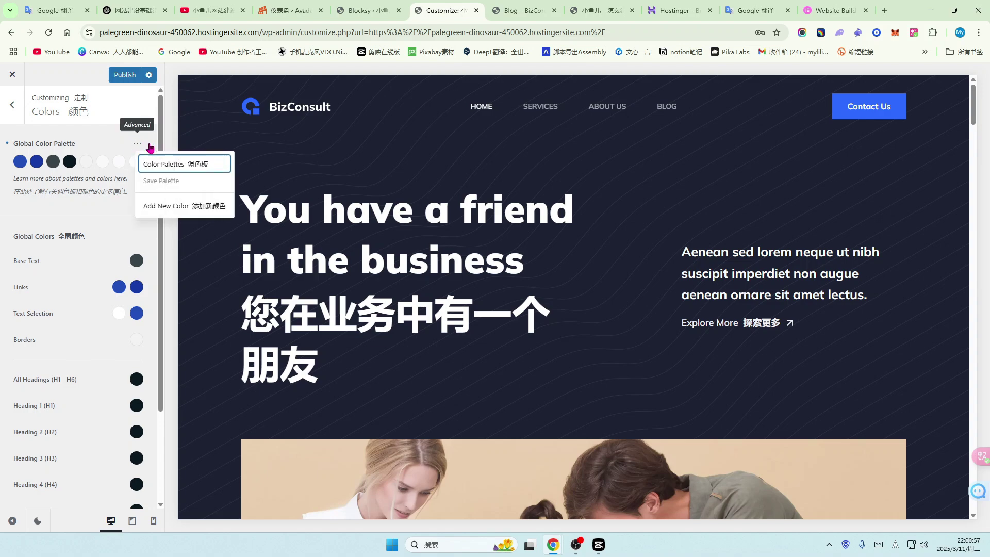
click(177, 164)
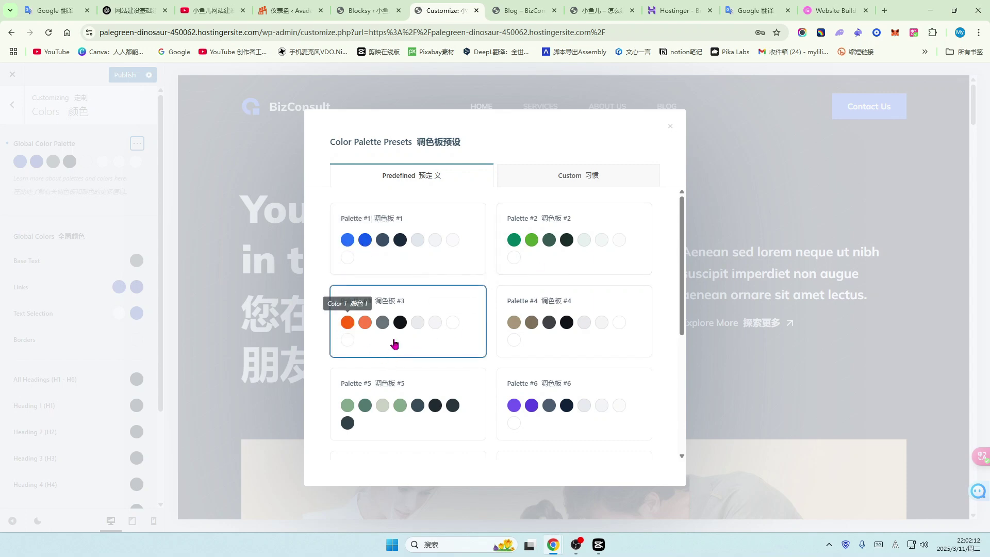
click(431, 343)
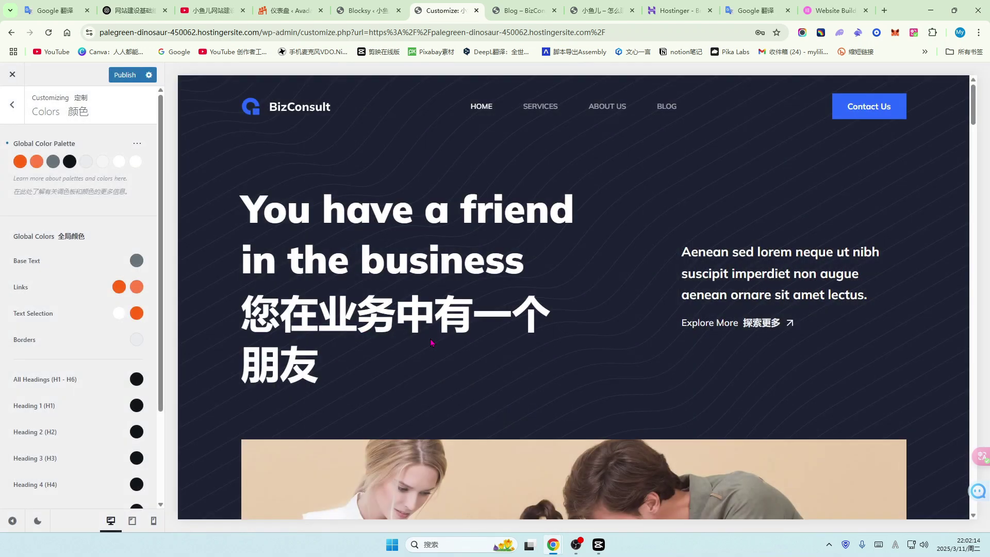
scroll(431, 343, down, 4)
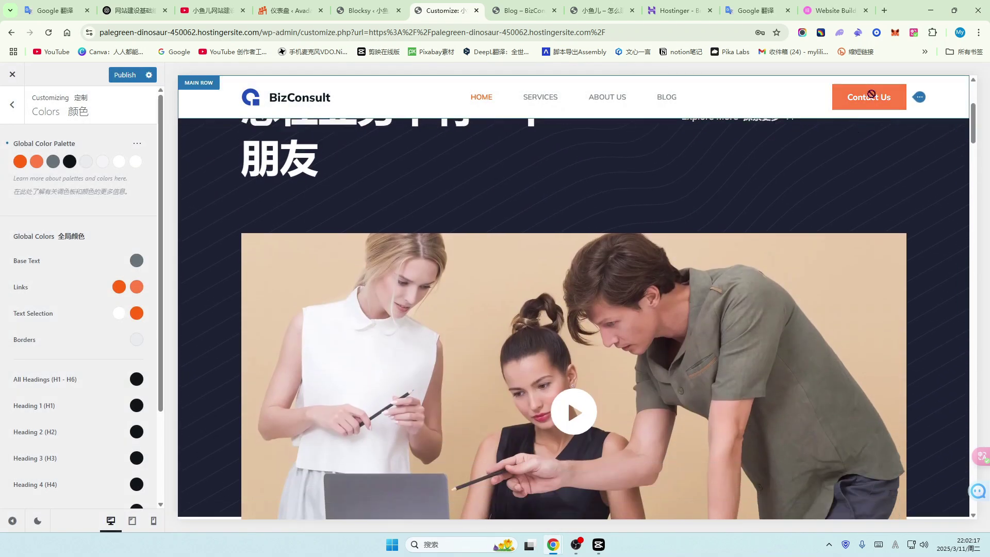
scroll(552, 240, down, 3)
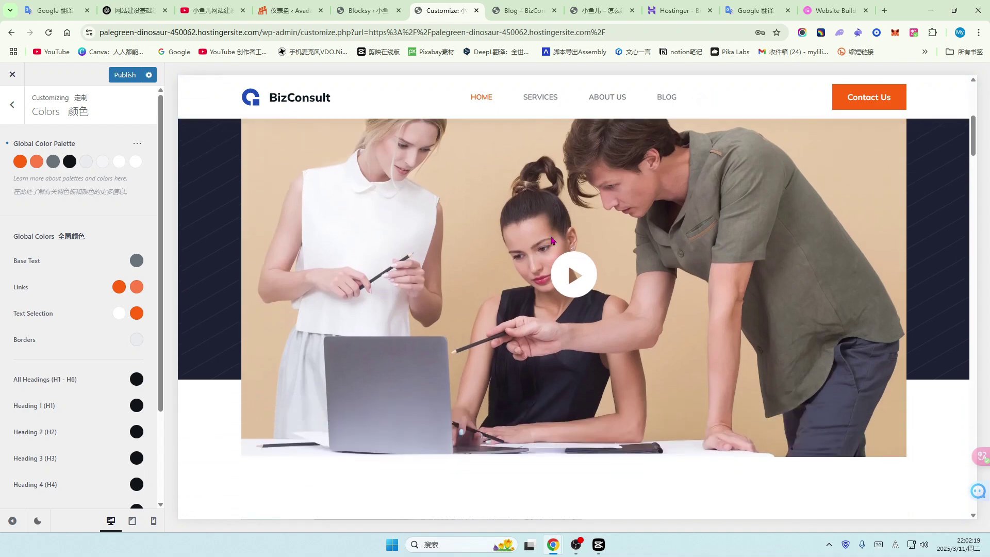
scroll(567, 268, down, 8)
scroll(593, 303, down, 5)
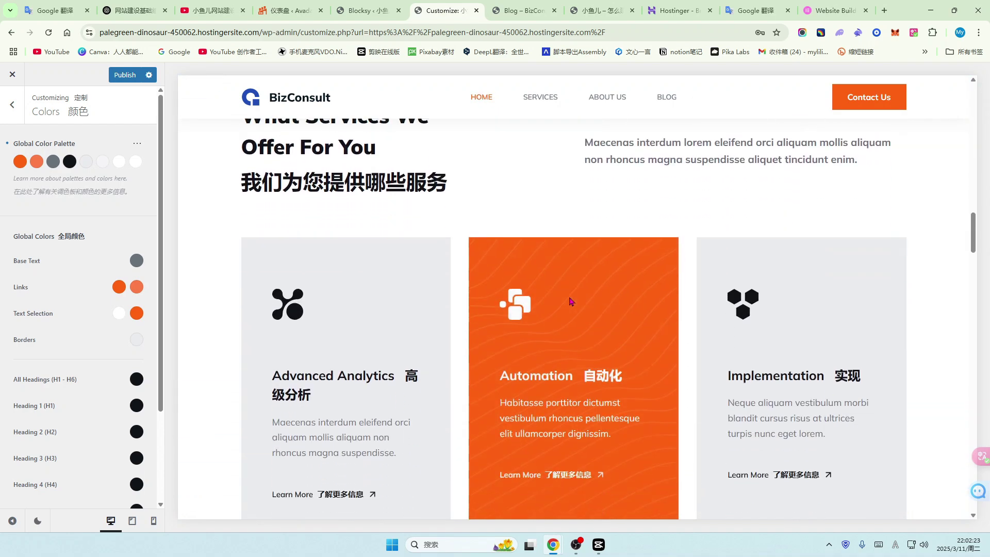
- Examine the Palette #3 colors in the home page preview from the services cards down to the "Have A Business Idea In Your Mind?" banner
scroll(570, 301, down, 2)
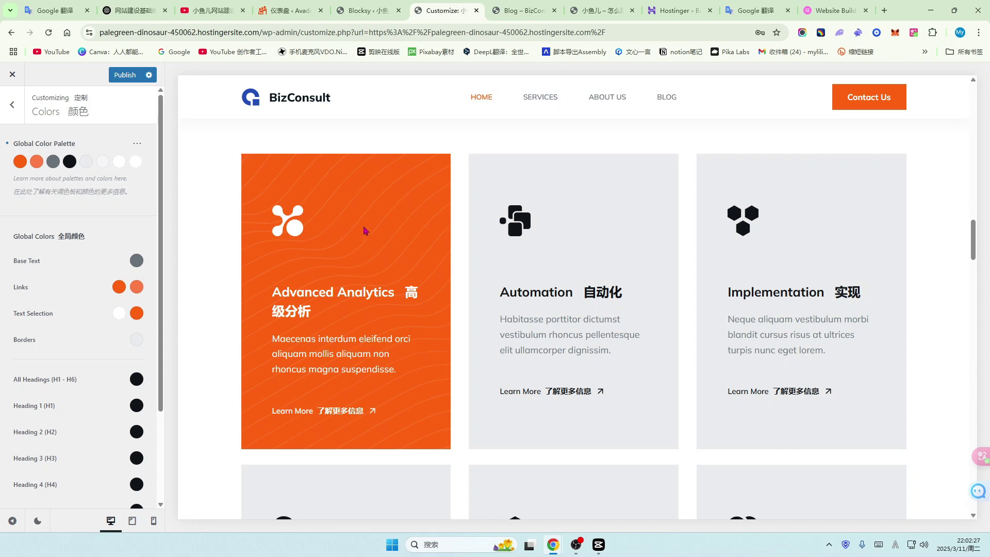
scroll(683, 269, down, 5)
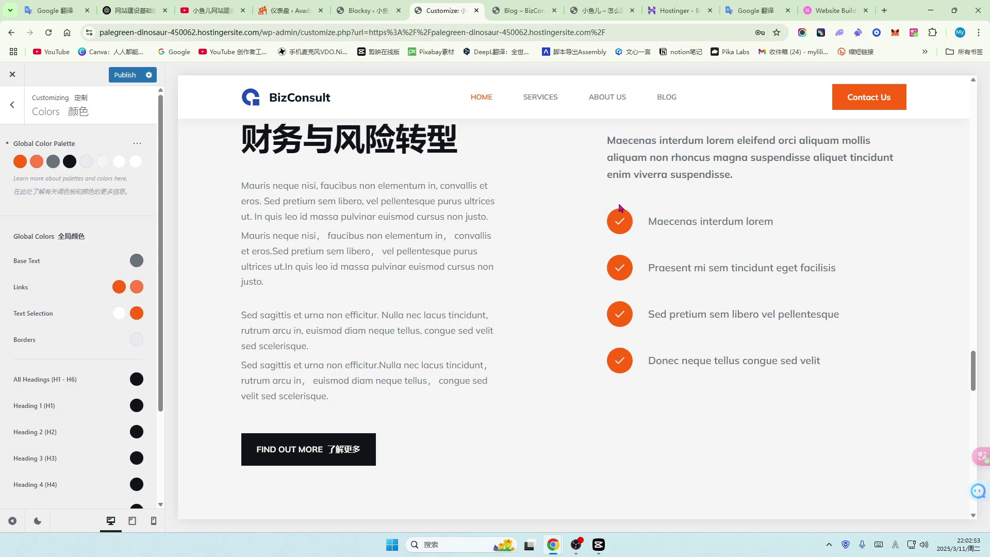
scroll(620, 207, down, 8)
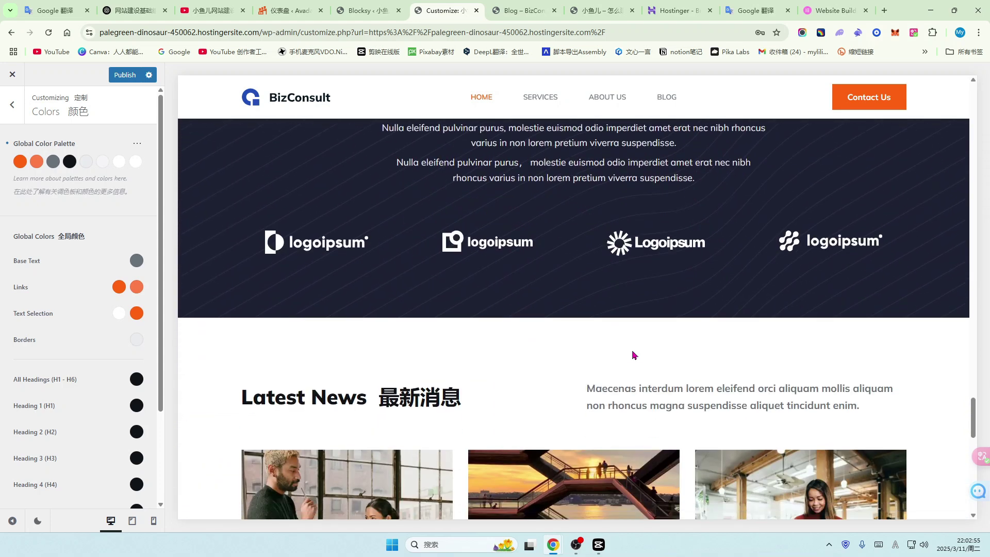
scroll(633, 355, down, 10)
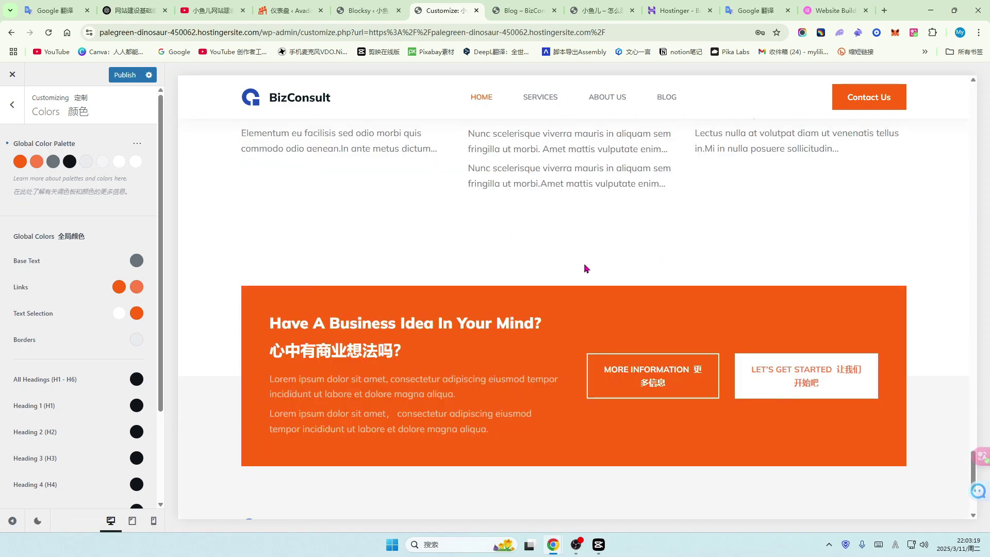
scroll(585, 268, up, 4)
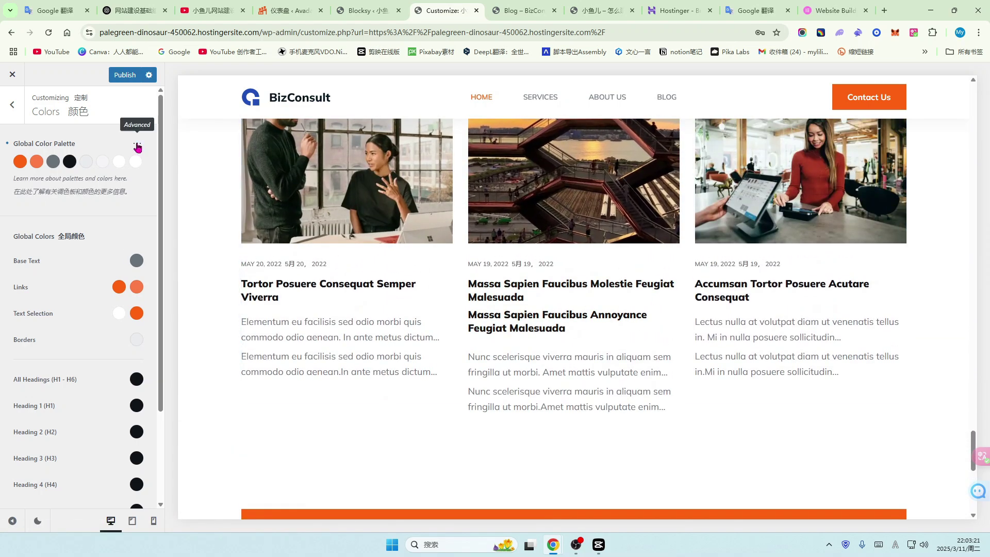
- Apply the predefined Palette #6 to the Global Color Palette
click(137, 147)
click(173, 163)
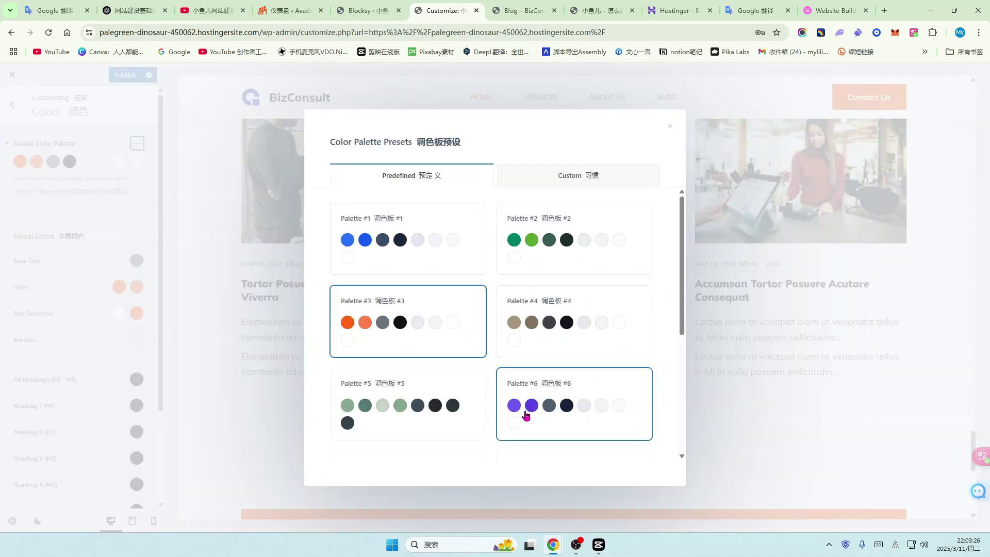
click(580, 424)
scroll(896, 244, up, 3)
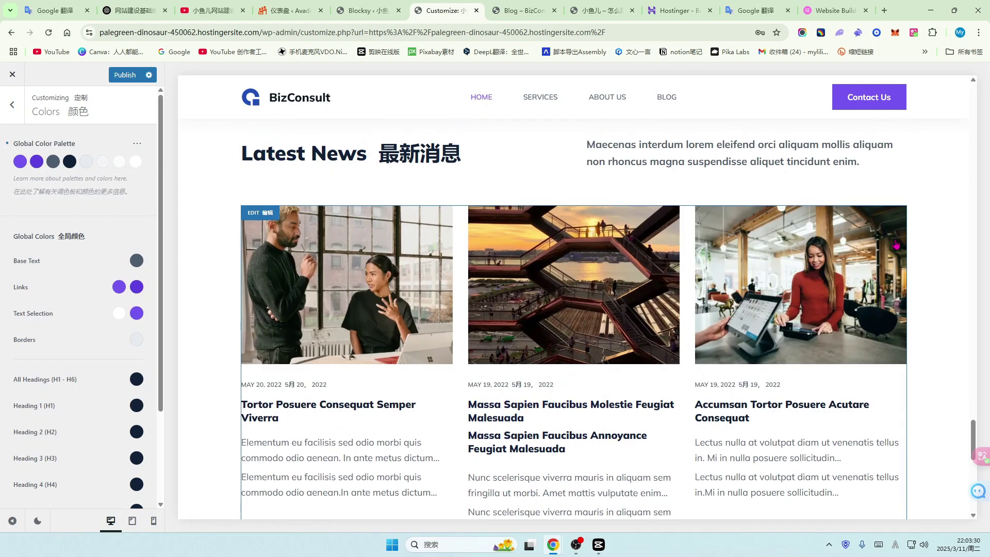
- Examine the Palette #6 colors in the home page preview, from the Latest News section back up to the company introduction
scroll(896, 245, up, 6)
scroll(633, 258, down, 5)
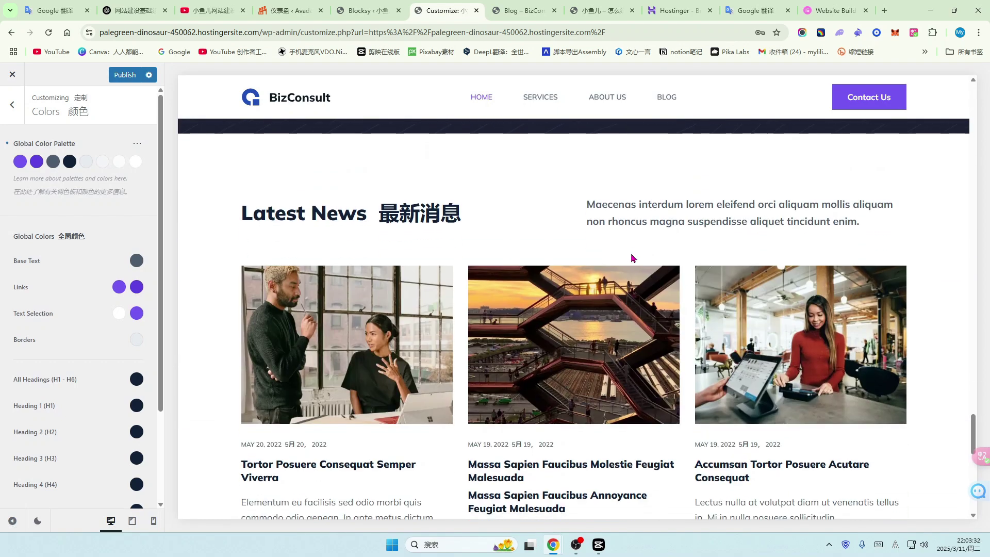
scroll(630, 268, down, 8)
scroll(540, 299, up, 5)
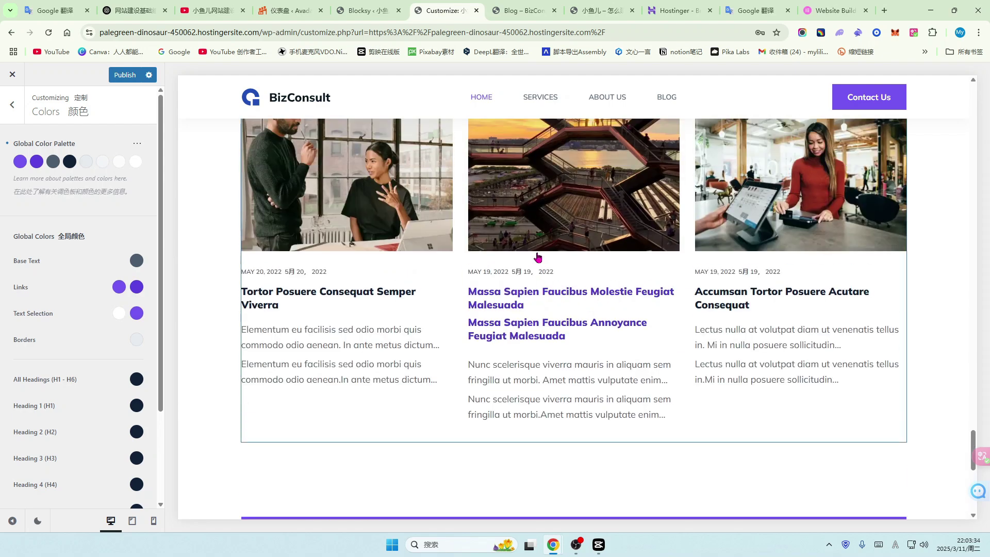
scroll(538, 257, up, 10)
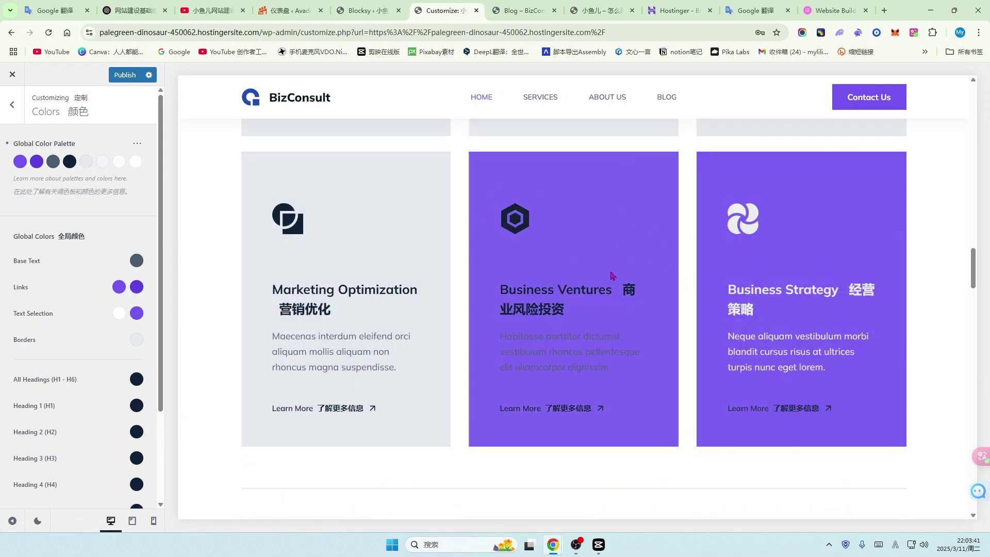
scroll(611, 275, up, 8)
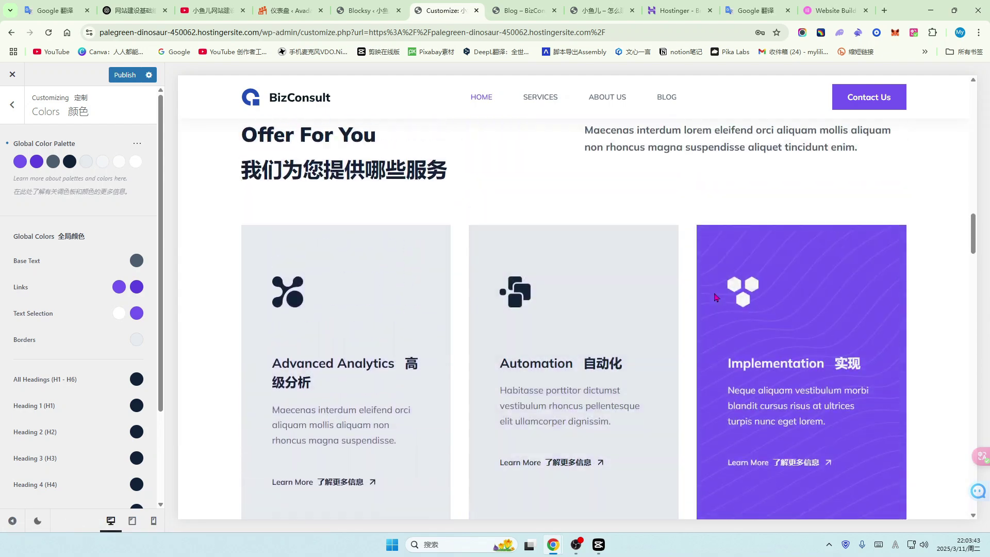
scroll(593, 269, up, 4)
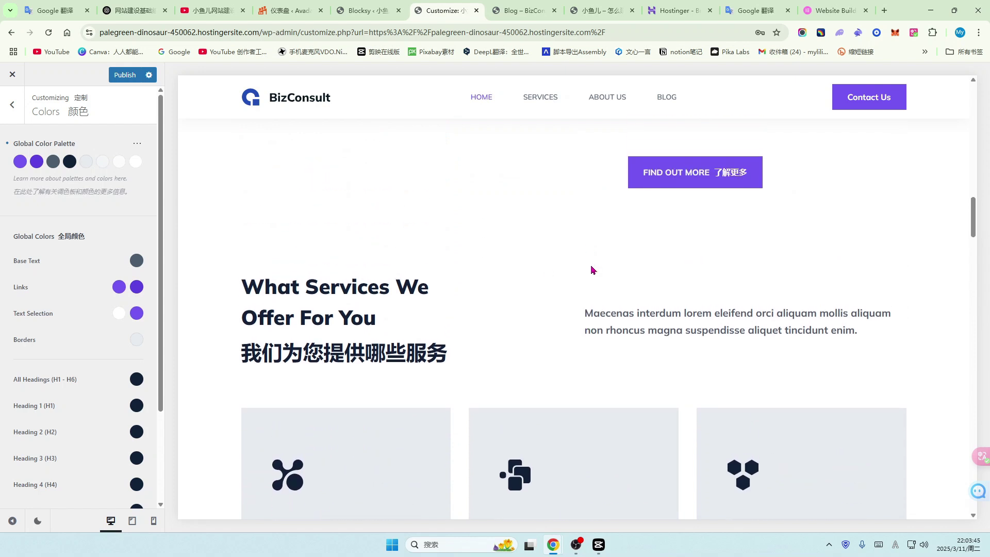
scroll(514, 268, up, 6)
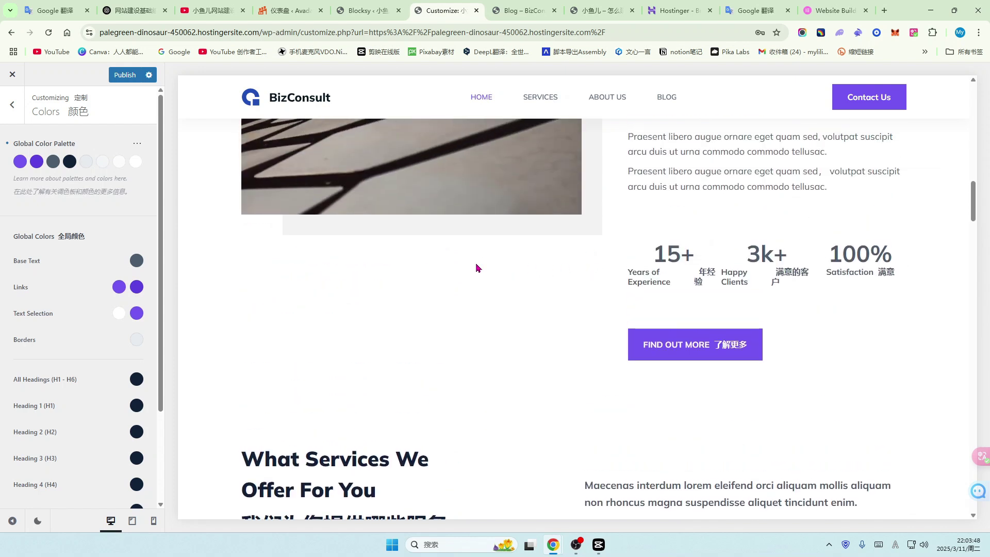
scroll(518, 264, up, 5)
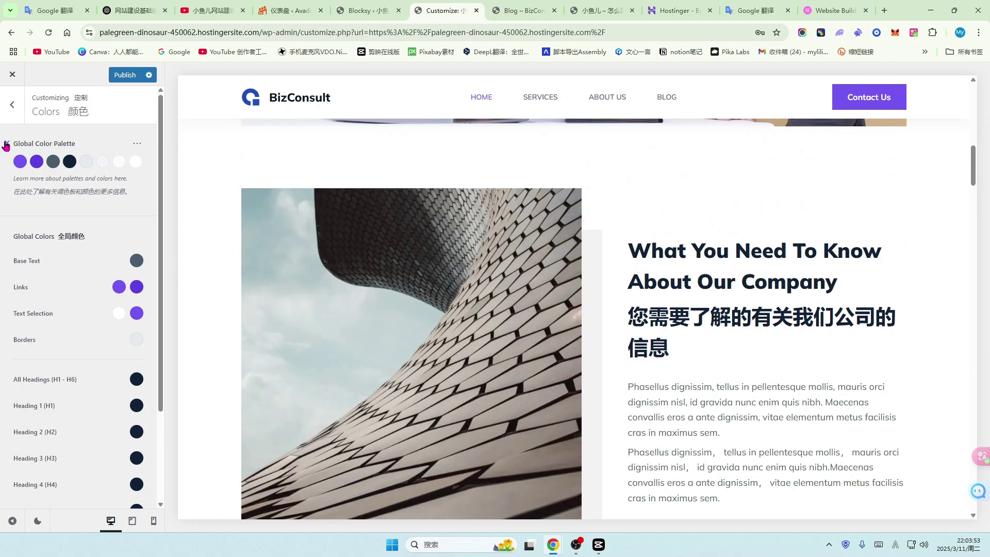
- Reset the Global Color Palette to its default colors and check the preview's company introduction section
click(6, 143)
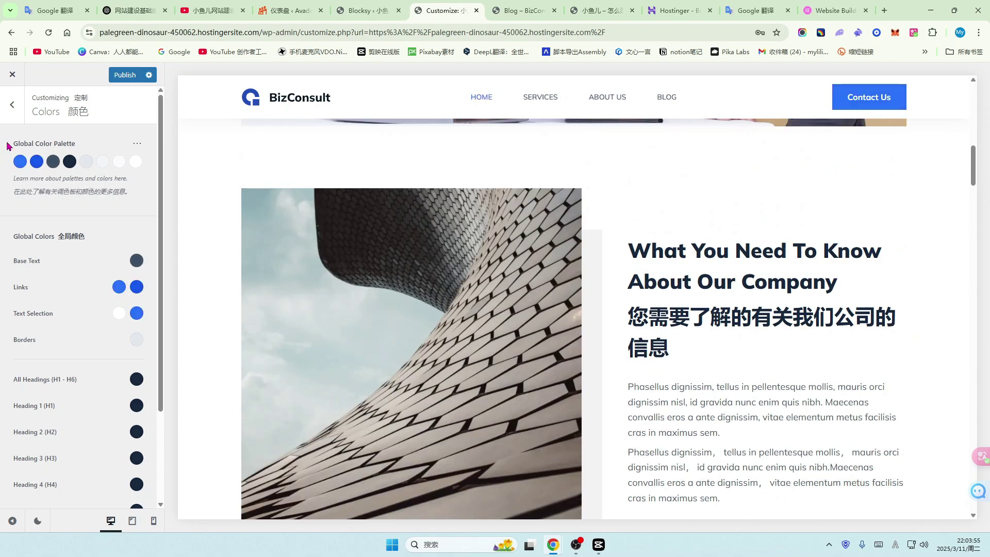
scroll(622, 317, down, 2)
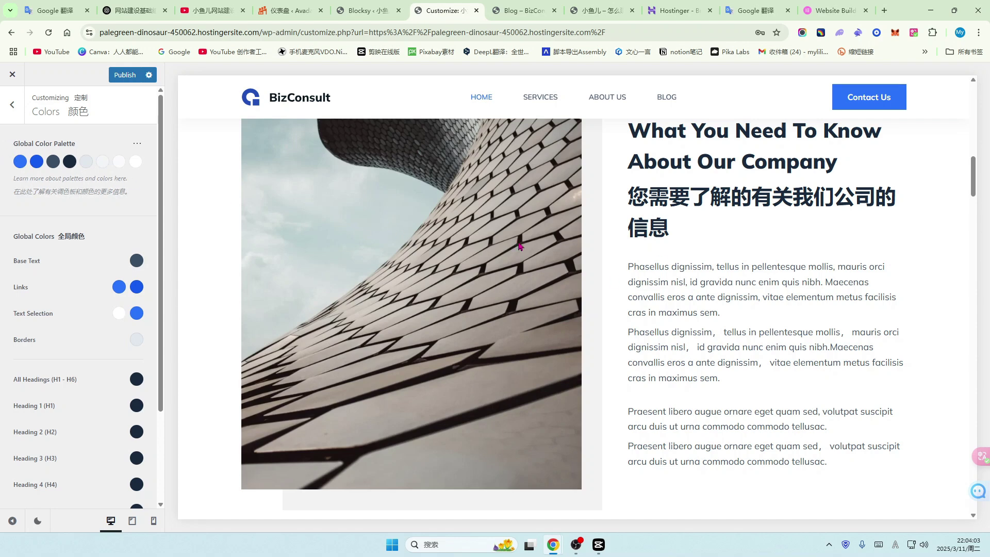
scroll(431, 266, up, 5)
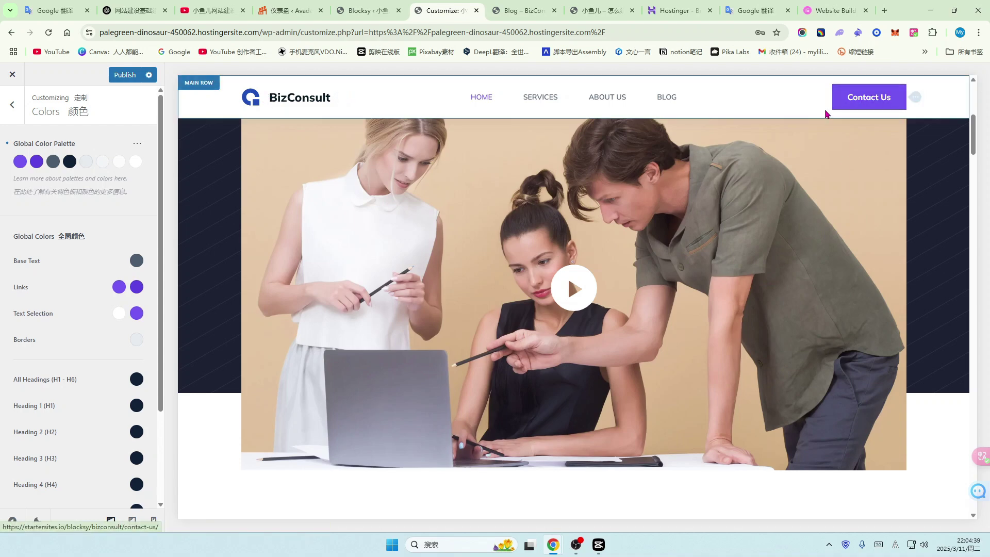
- Compare the purple palette's colors on the preview's buttons, headings and services section, returning to the hero section
scroll(702, 306, down, 10)
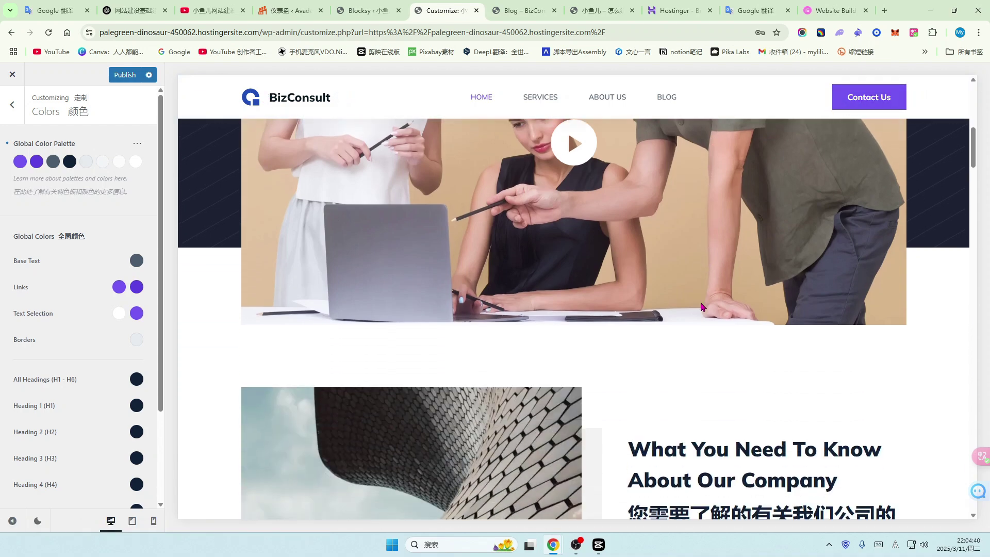
scroll(701, 305, down, 5)
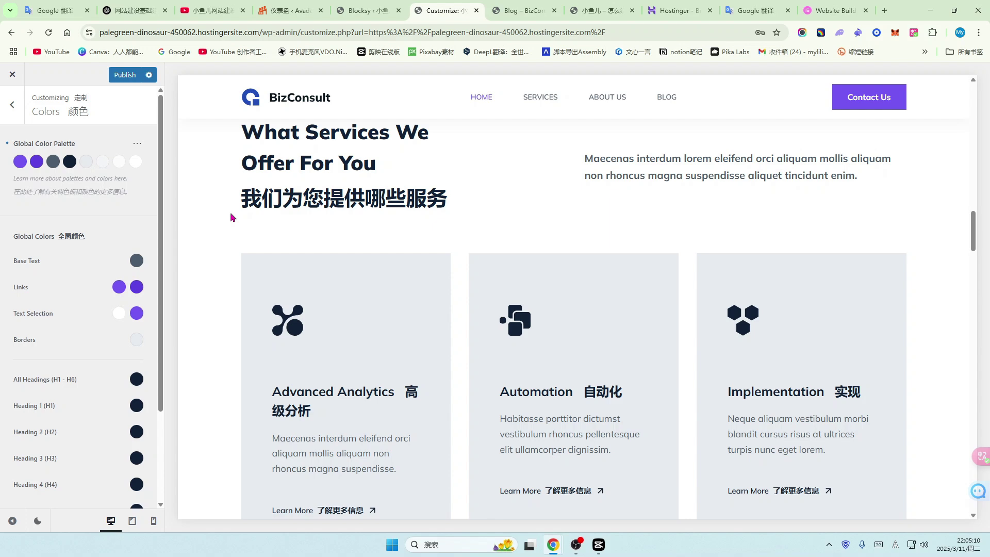
scroll(380, 287, up, 7)
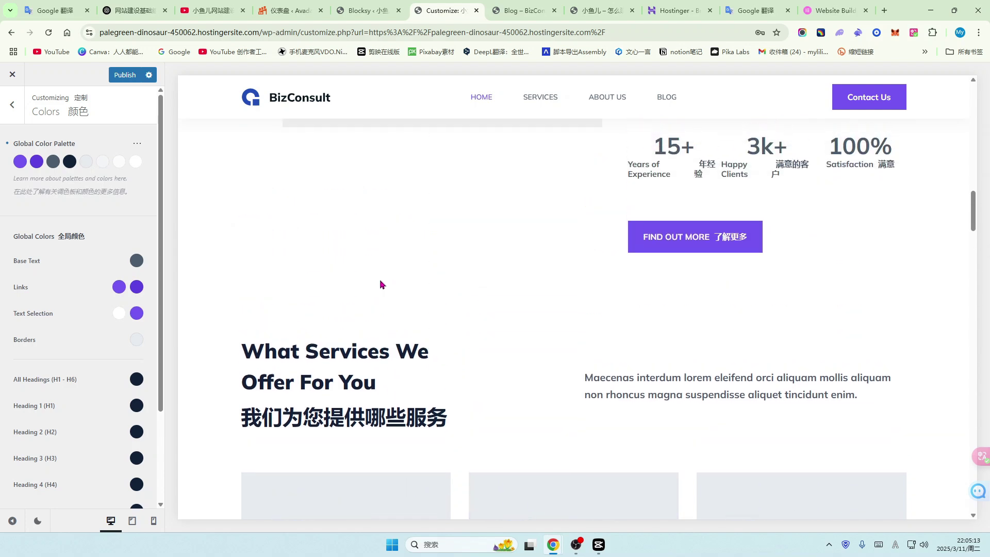
scroll(400, 303, up, 7)
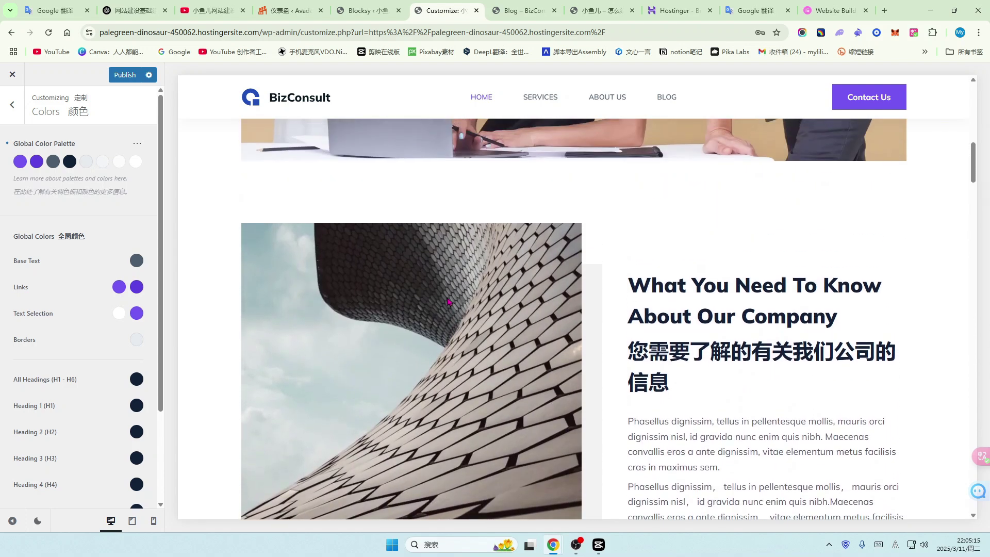
scroll(386, 311, up, 1)
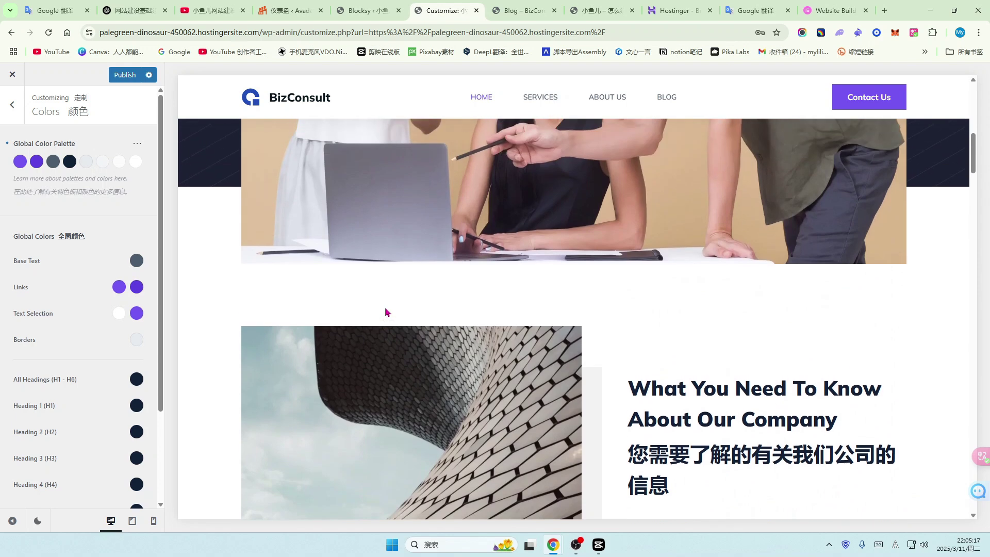
scroll(318, 322, up, 4)
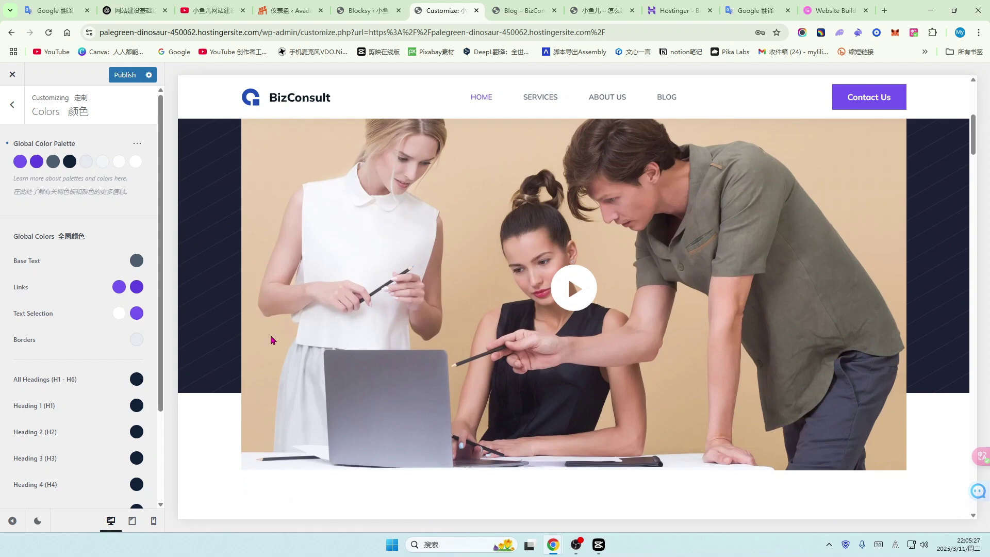
scroll(272, 340, up, 4)
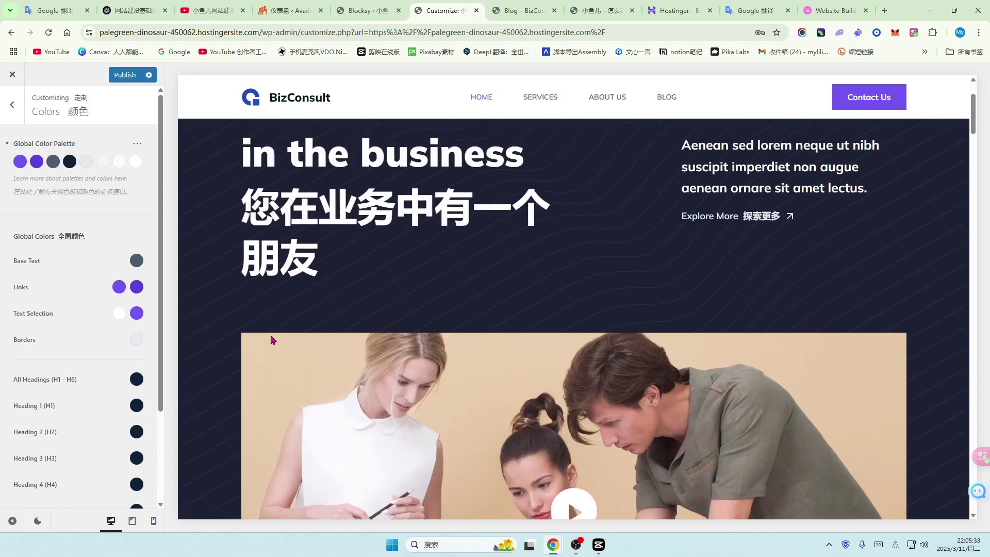
scroll(272, 341, up, 2)
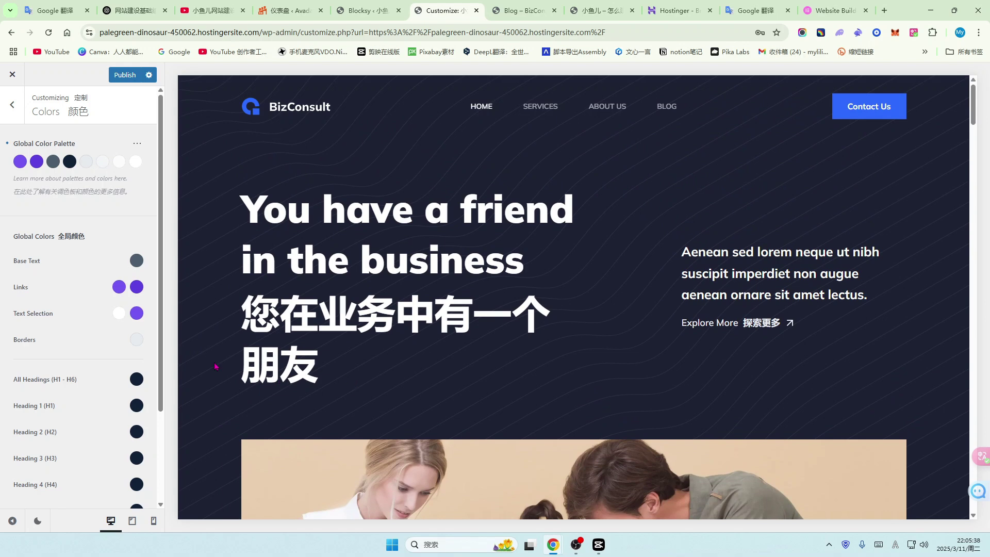
- Review the predefined color palette presets through Palette #12 and apply Palette #12 to the Global Color Palette
click(138, 144)
click(198, 164)
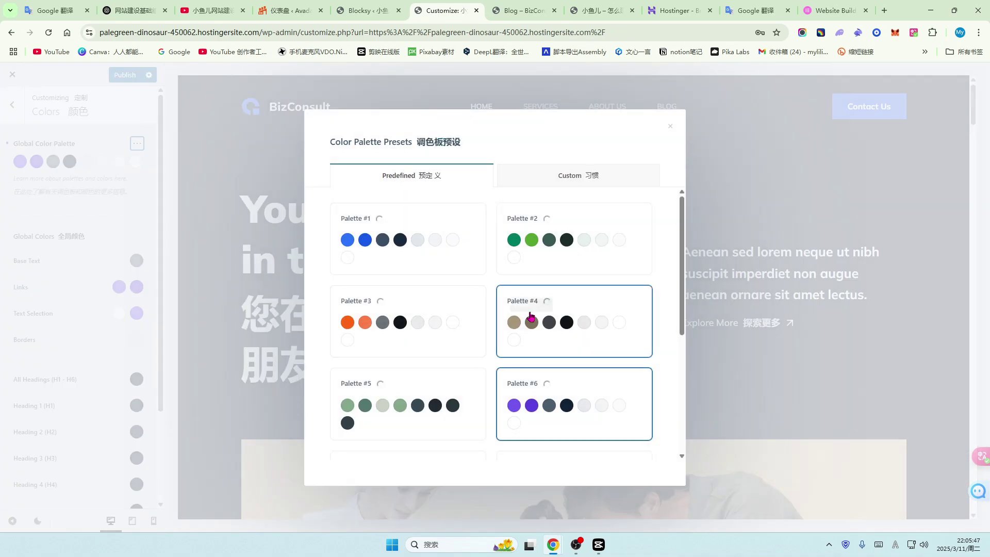
scroll(513, 325, down, 5)
scroll(514, 335, up, 5)
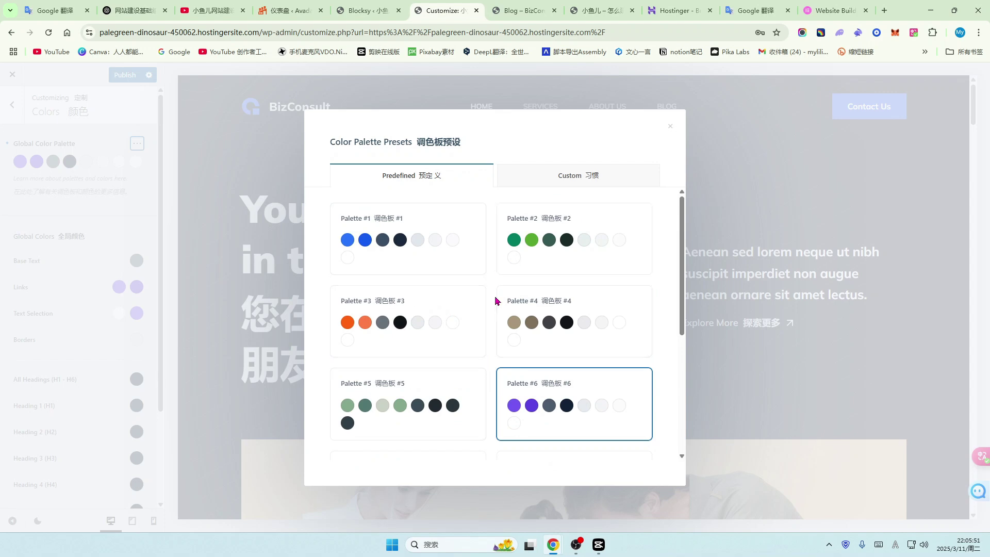
scroll(496, 303, down, 2)
scroll(499, 284, down, 3)
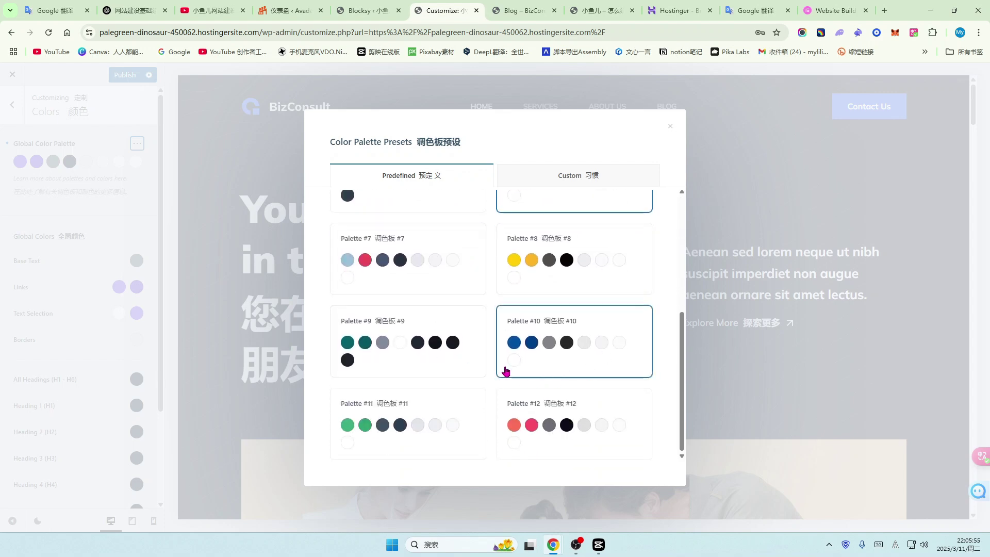
scroll(486, 360, up, 5)
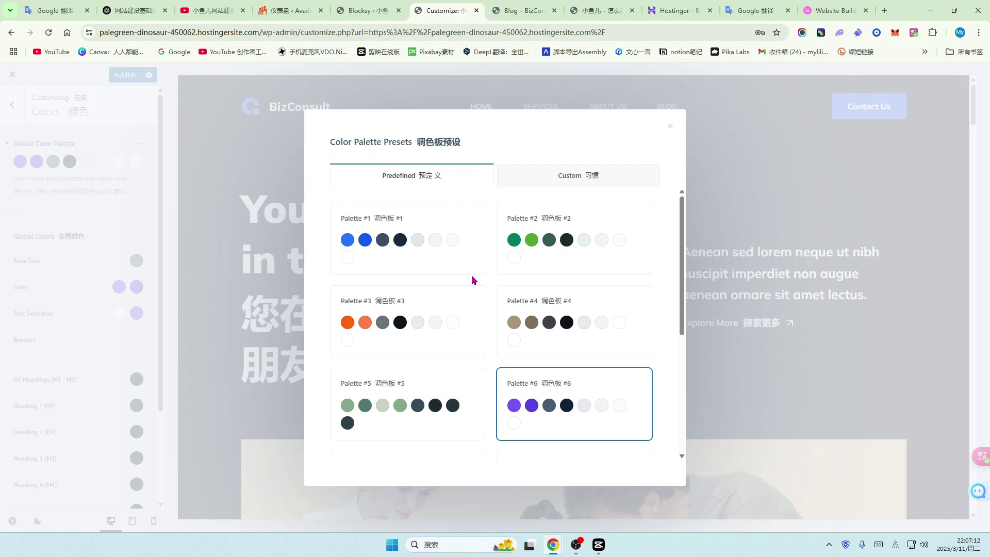
scroll(536, 309, down, 4)
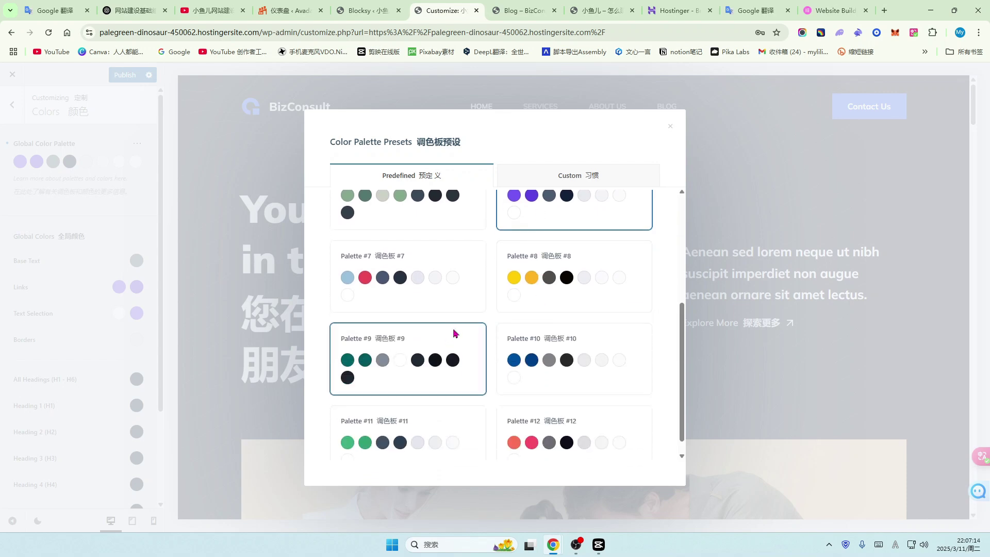
click(610, 415)
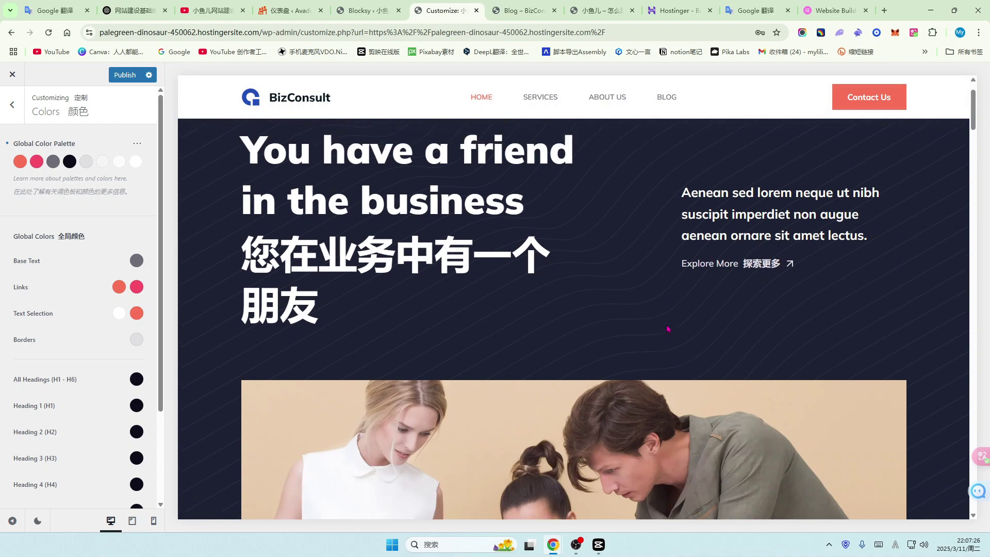
- Examine the Palette #12 colors in the home page preview from the hero section down to the Finance & Risk Transformation section
scroll(663, 334, down, 10)
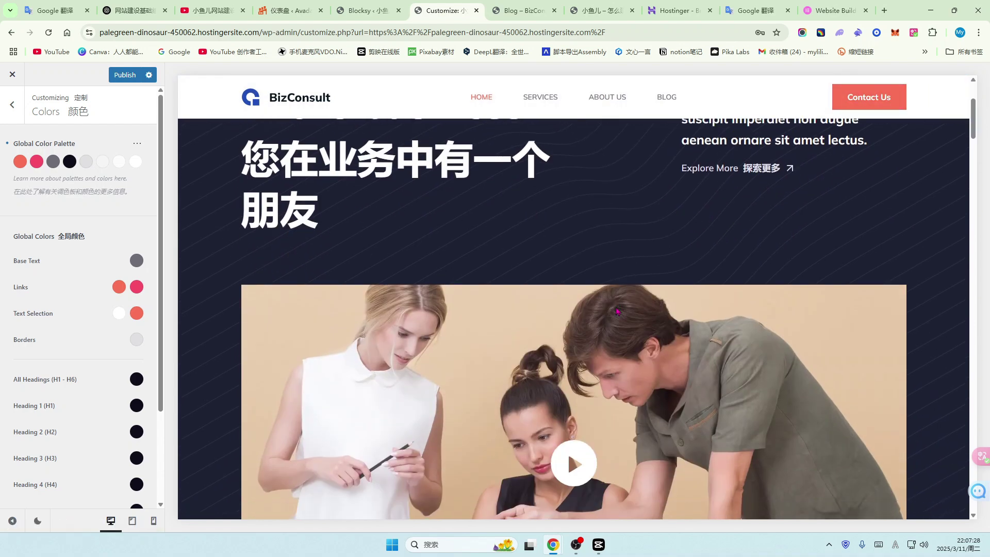
scroll(663, 334, down, 8)
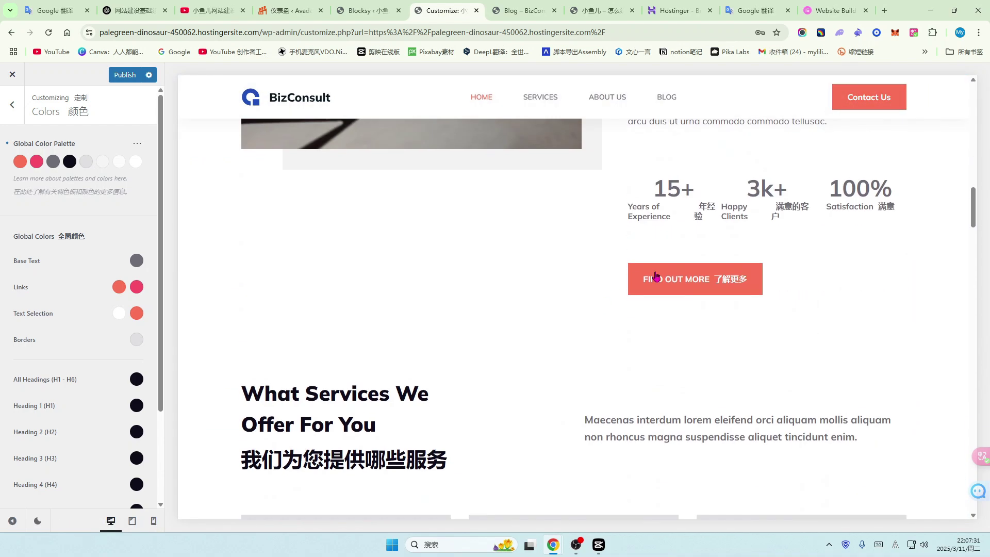
scroll(596, 344, down, 2)
scroll(595, 344, down, 5)
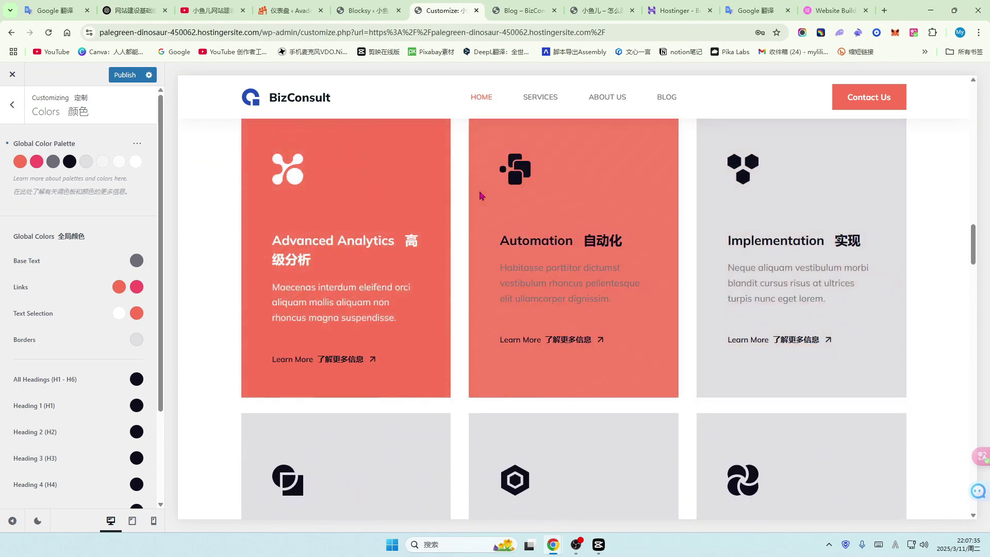
scroll(587, 325, down, 5)
scroll(586, 325, down, 10)
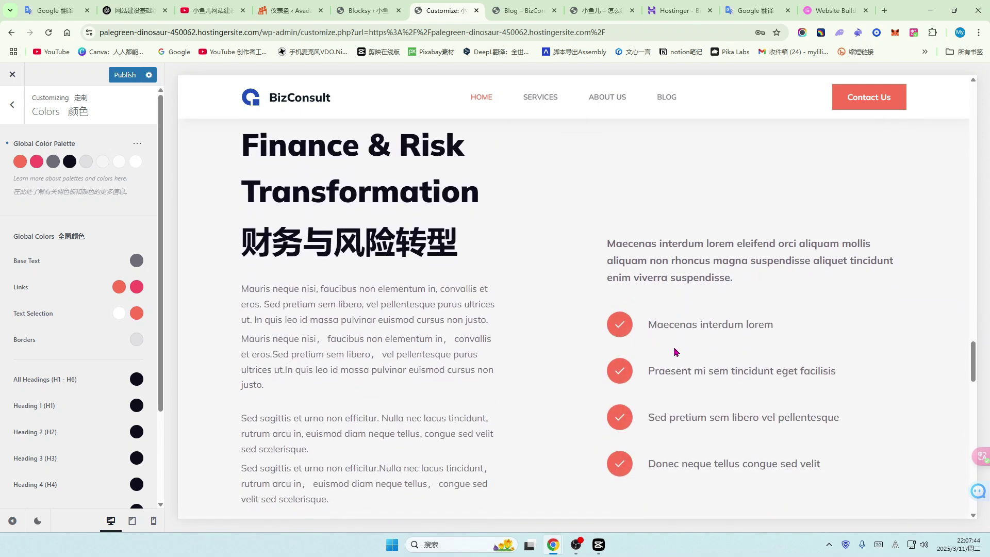
- Review the Palette #12 colors on the preview's Finance & Risk Transformation and Business Consulting Process sections
scroll(676, 352, down, 2)
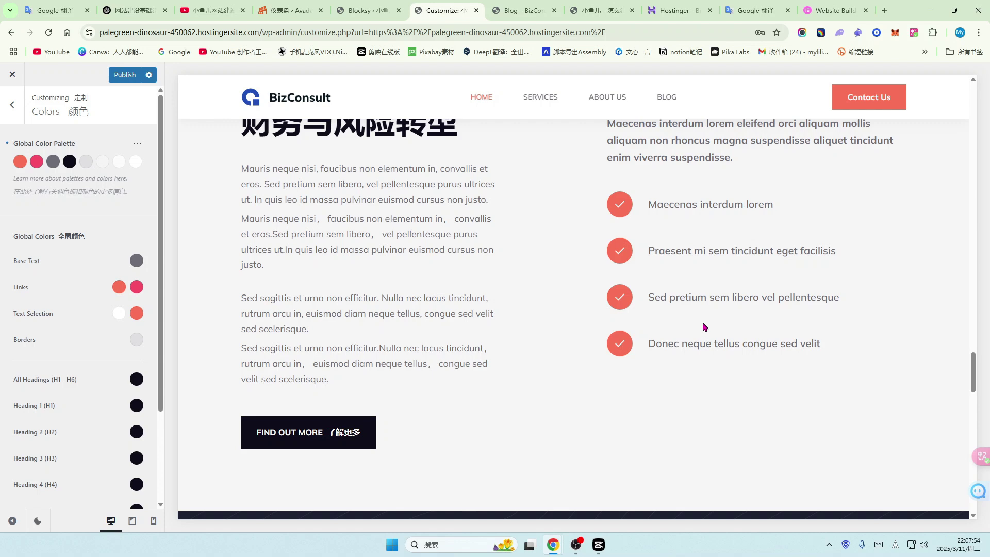
scroll(705, 327, up, 3)
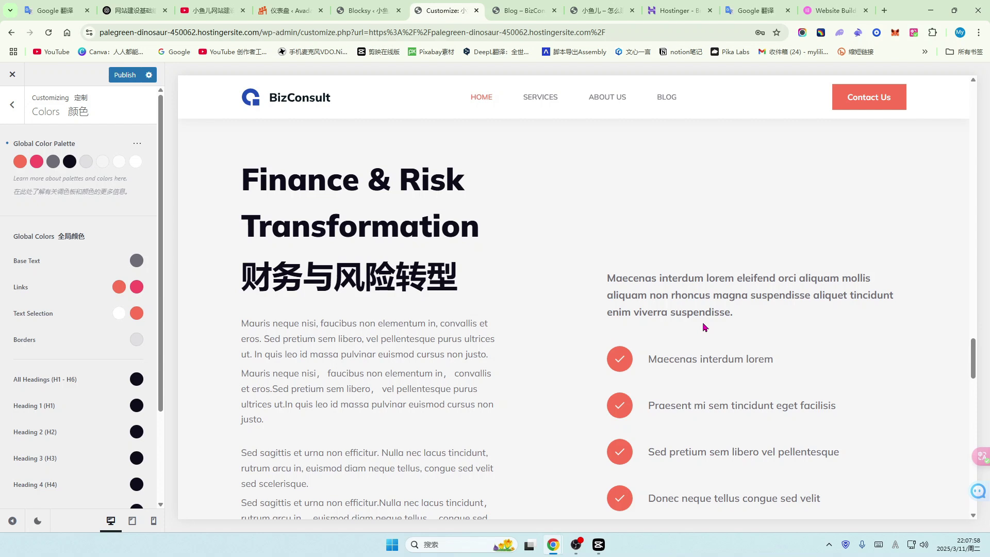
scroll(705, 327, up, 2)
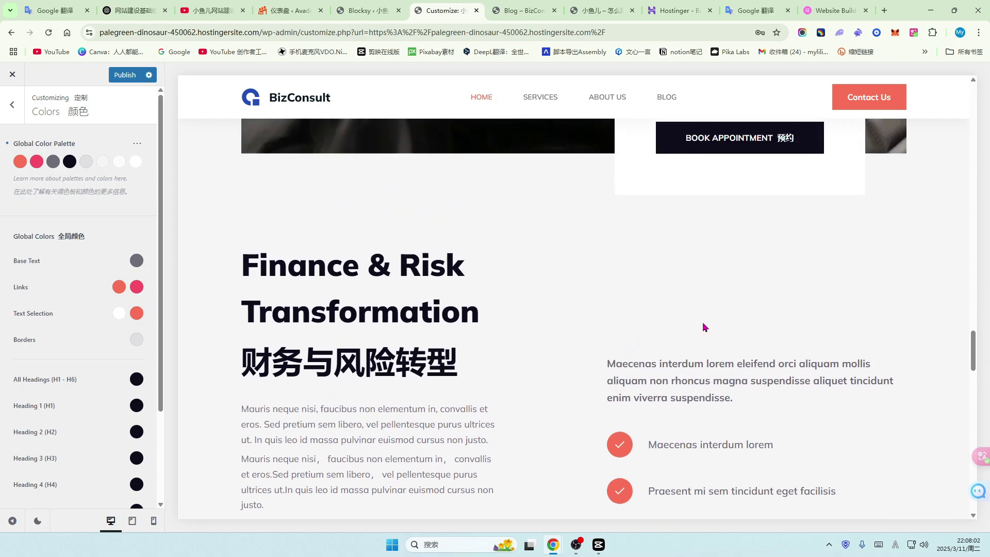
scroll(705, 327, up, 6)
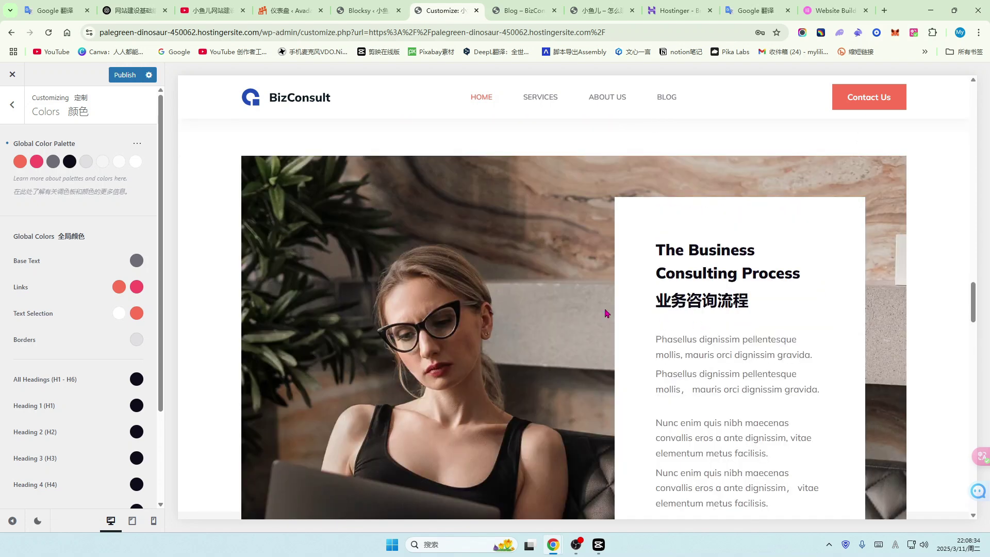
- Reset the Global Color Palette to its default colors, and reload the Customizer without saving the changes
click(7, 144)
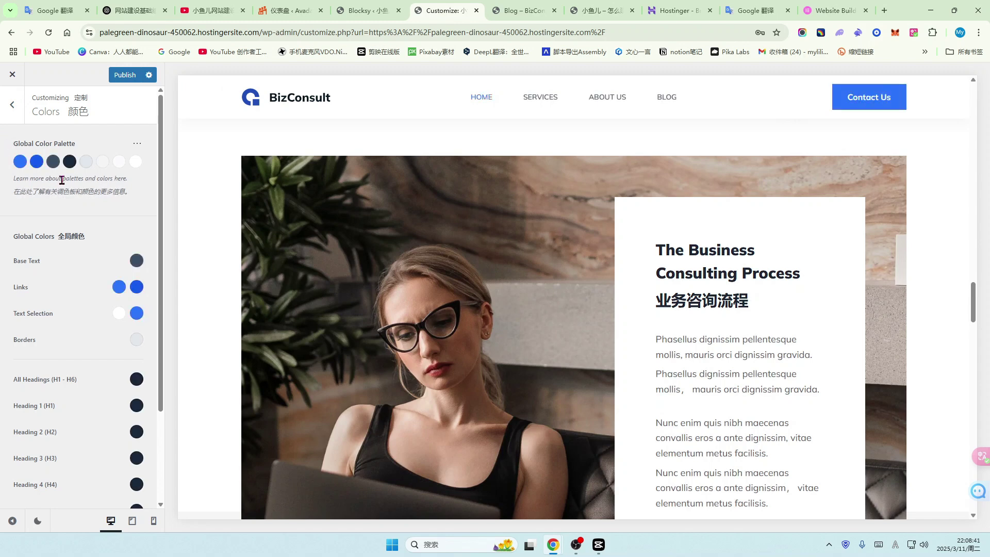
scroll(700, 282, up, 2)
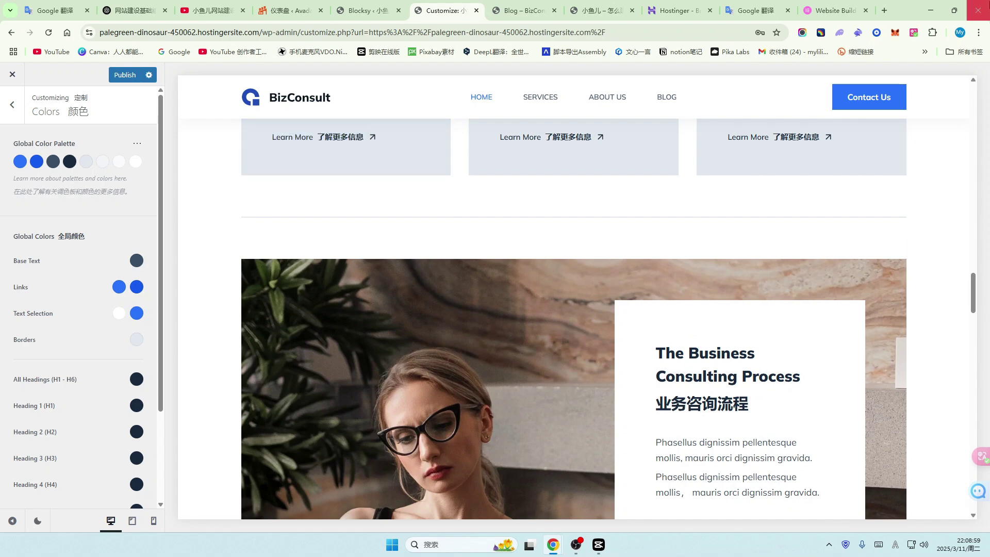
click(48, 33)
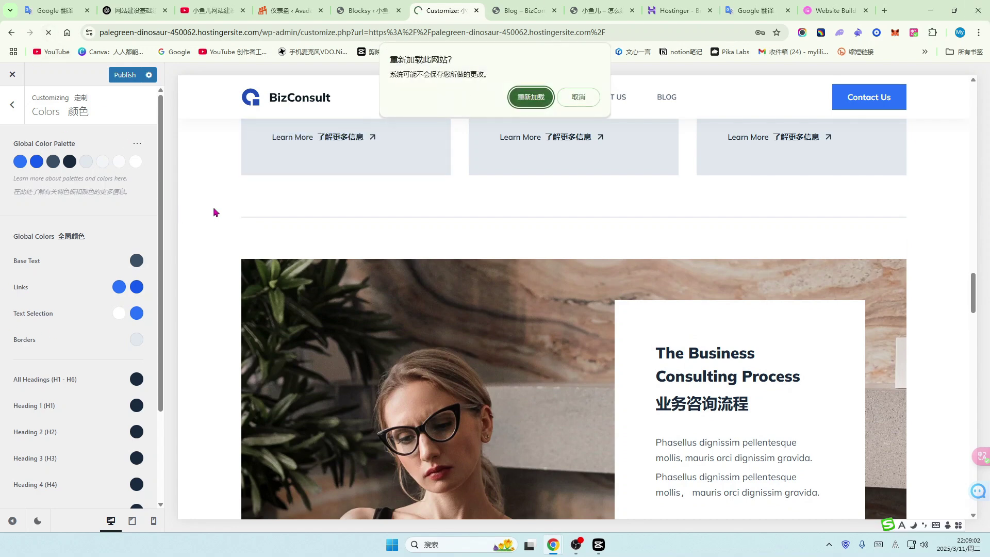
key(Return)
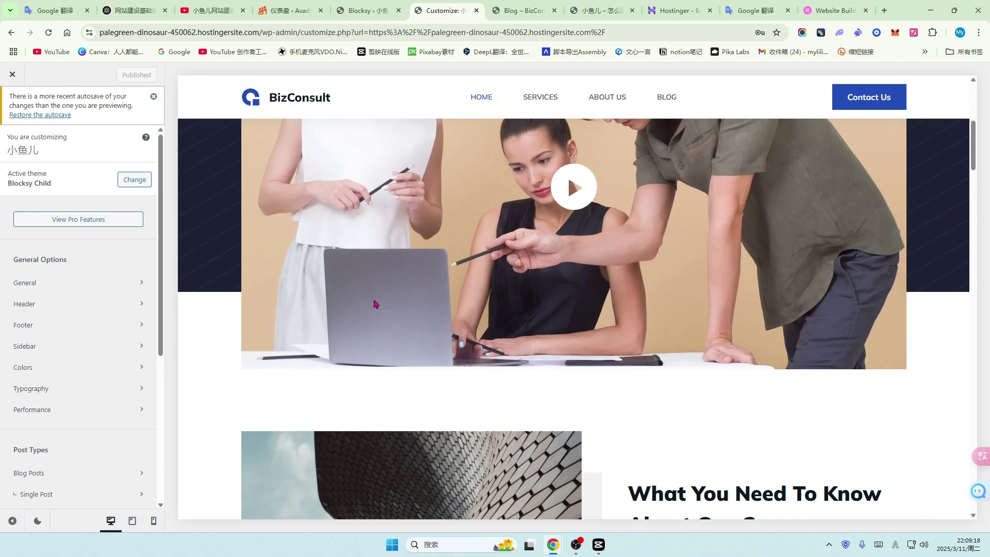
- Open the theme's Colors settings and go to the Global Colors options
scroll(480, 314, down, 3)
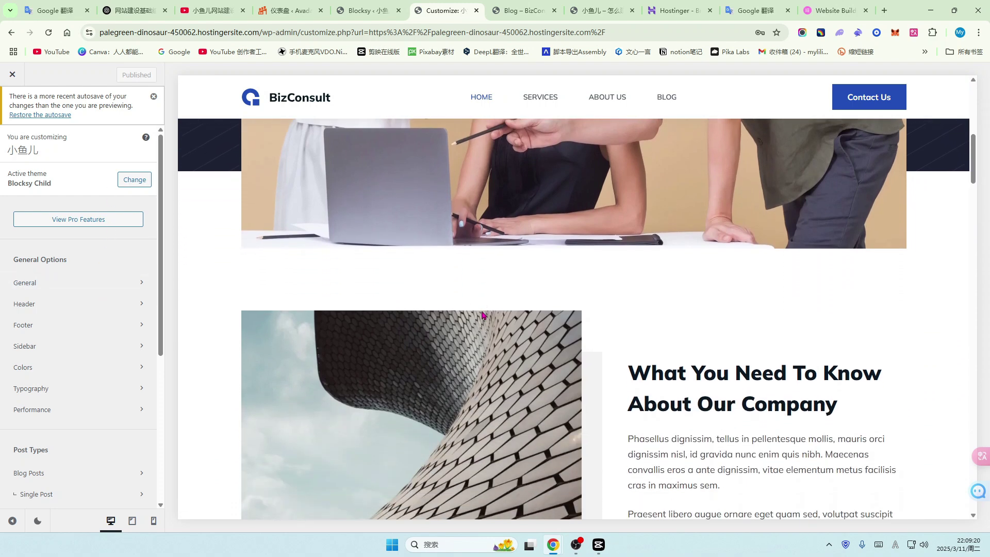
click(140, 367)
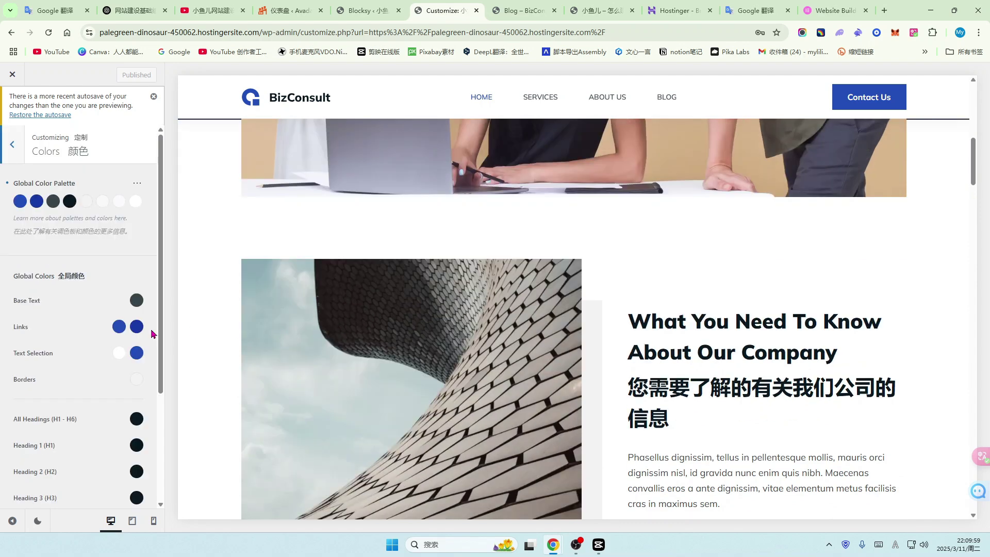
scroll(76, 323, down, 2)
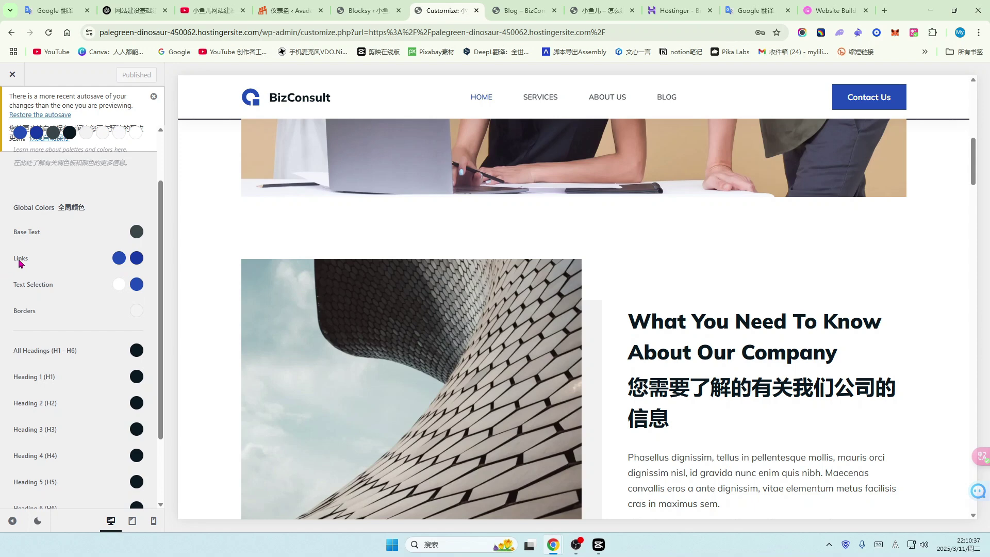
- Try a green hue for the Links color, and set the Global Color Palette's Color 1 to green #4db823
click(119, 258)
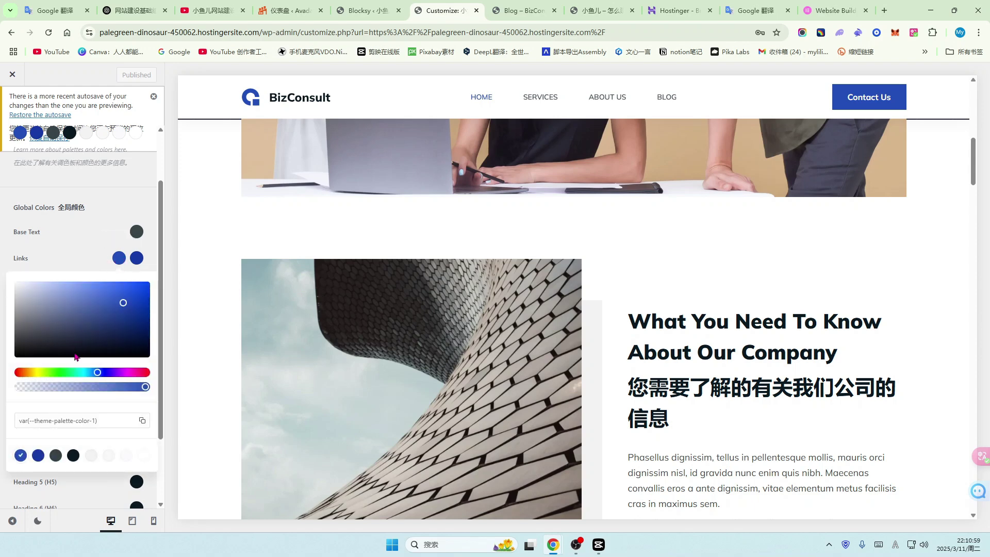
click(60, 372)
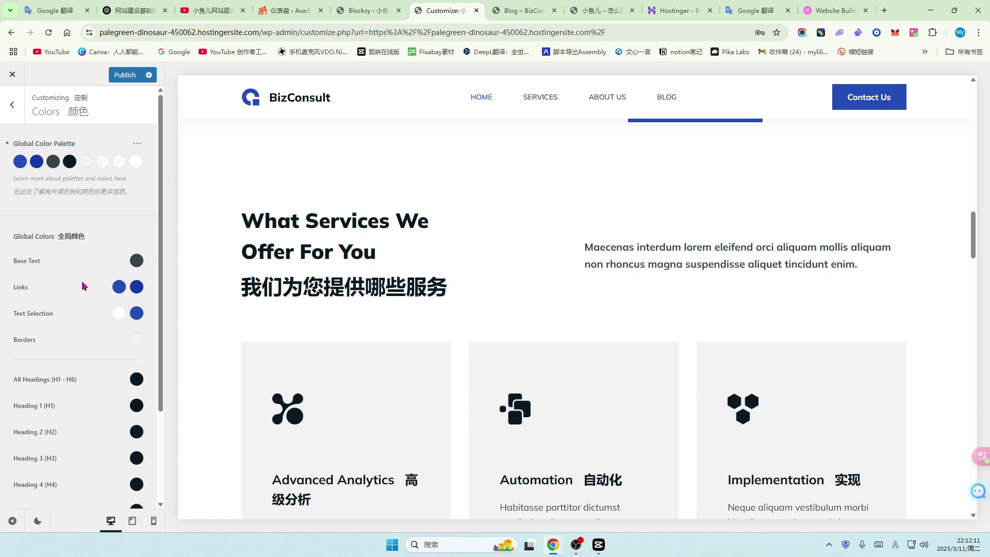
click(20, 162)
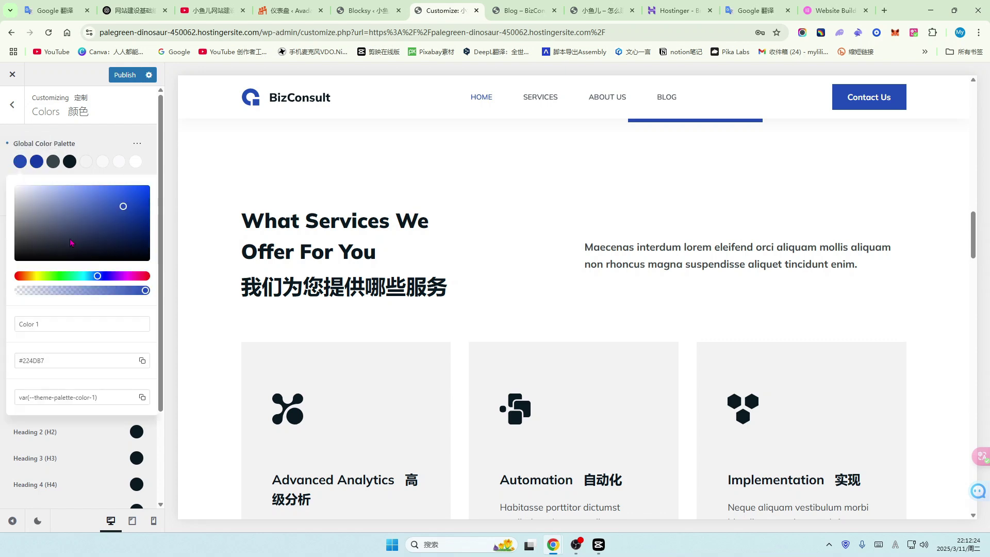
click(55, 275)
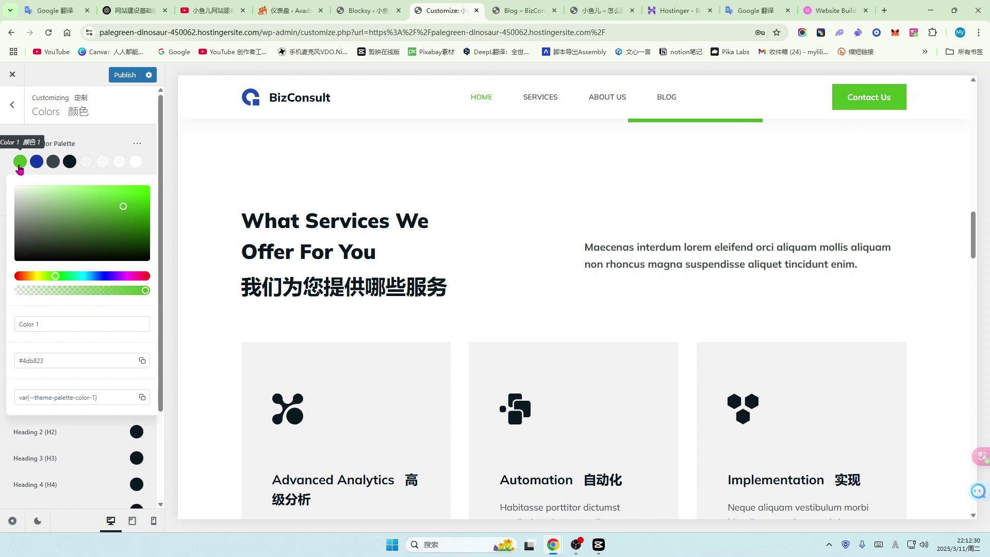
- Examine where the green Color 1 is used on the preview's buttons, menu, service cards and Business Consulting Process section
scroll(671, 181, up, 3)
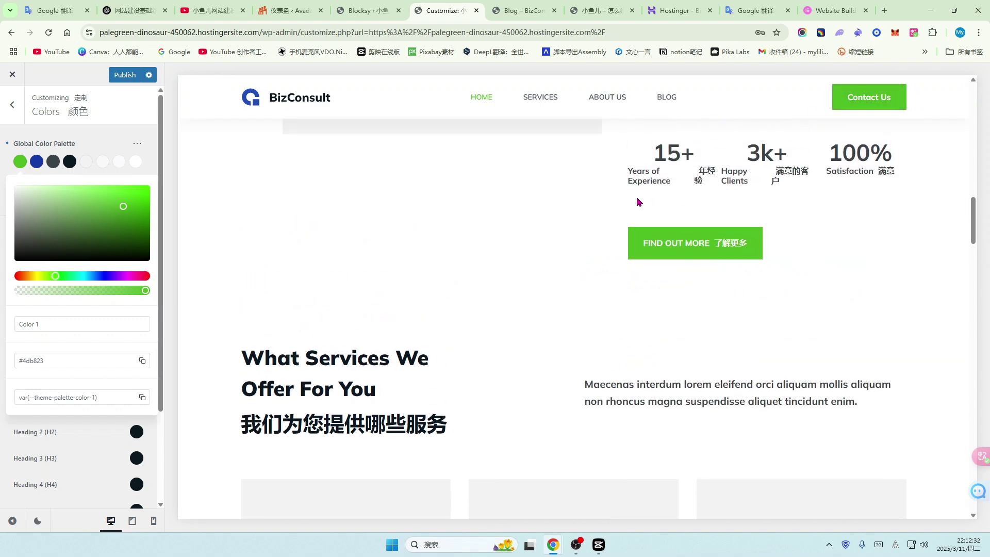
scroll(758, 283, down, 8)
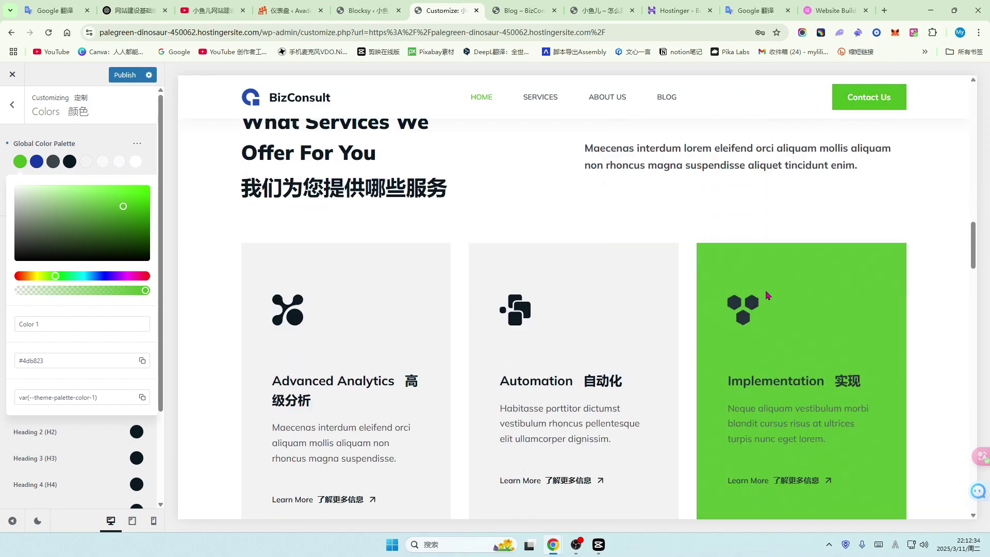
scroll(521, 346, down, 3)
scroll(573, 325, up, 4)
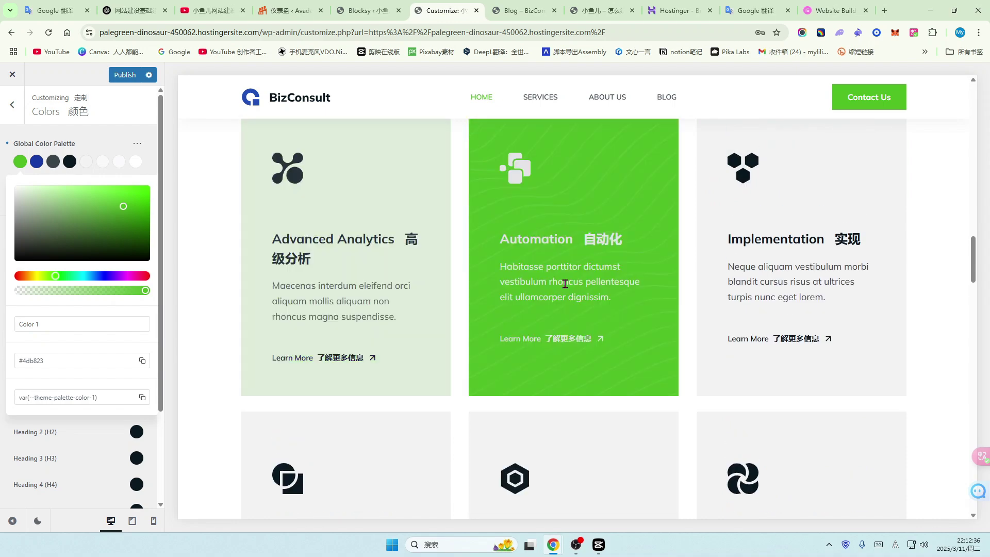
scroll(670, 309, down, 2)
scroll(758, 333, down, 13)
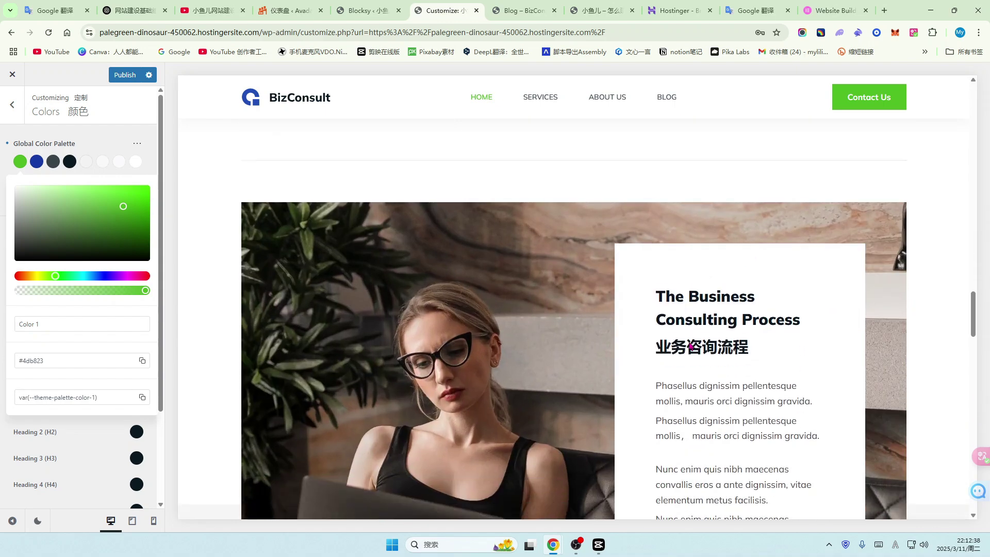
scroll(691, 341, up, 14)
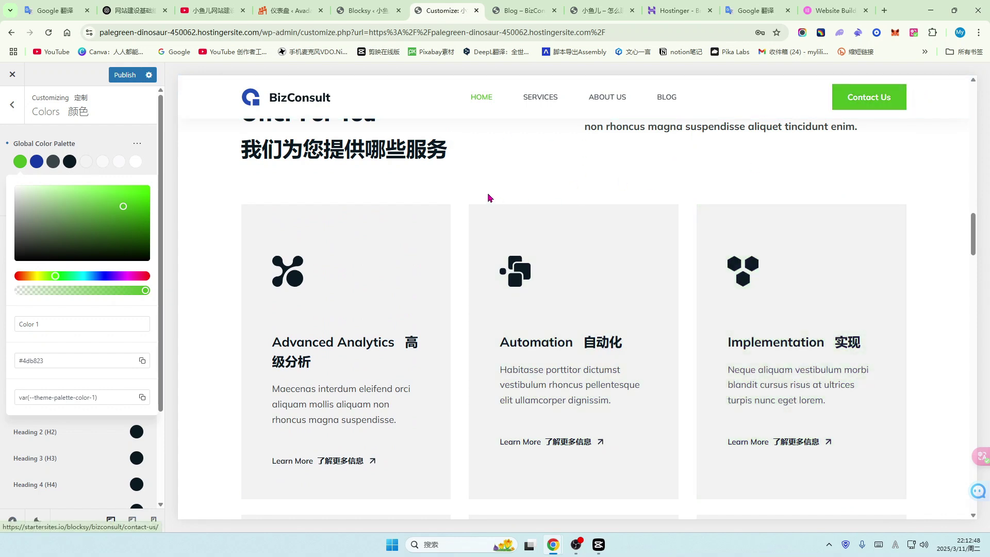
scroll(478, 190, up, 1)
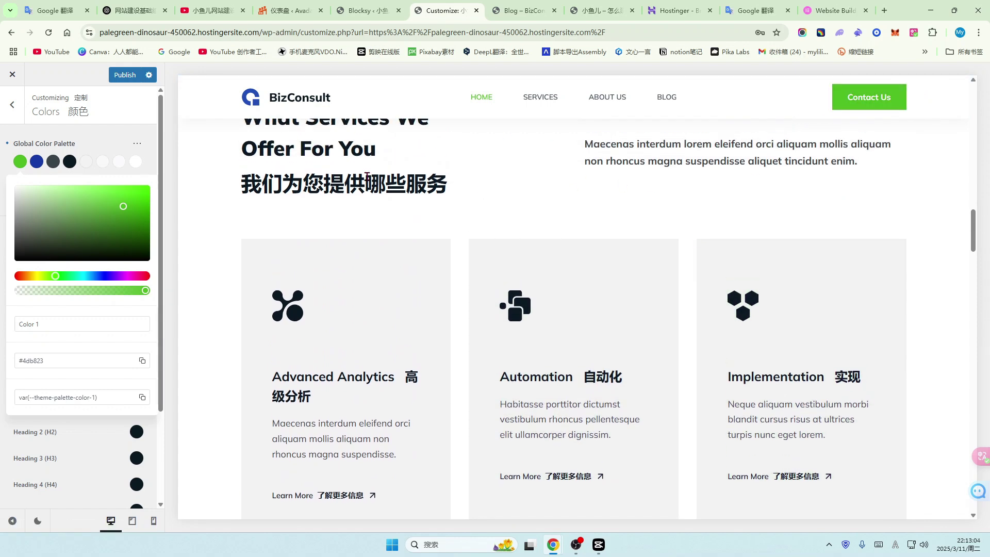
- Reload the Customizer to discard the green Color 1, and review the preview's hero and company introduction sections
key(F5)
key(Return)
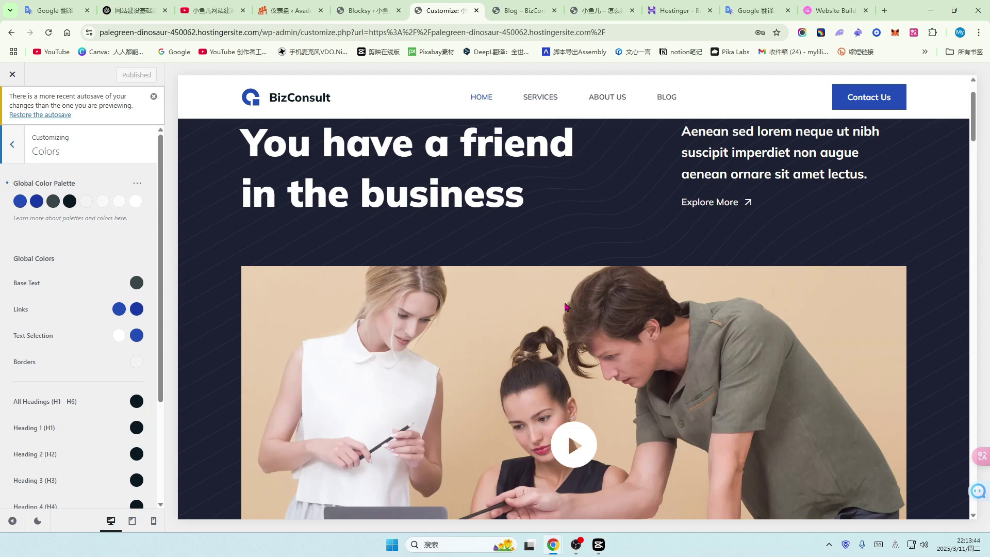
scroll(547, 378, down, 1)
scroll(547, 378, down, 2)
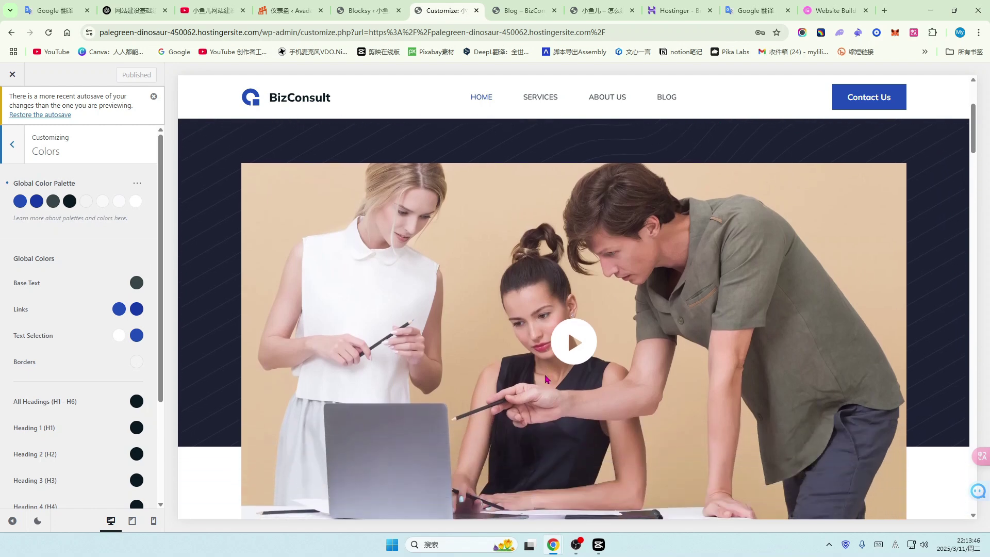
scroll(547, 378, up, 5)
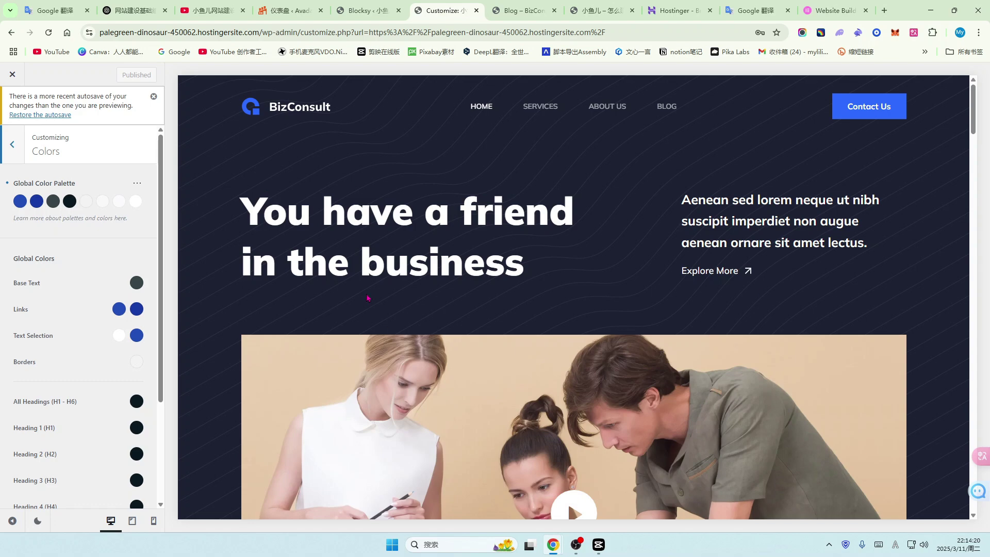
scroll(530, 364, down, 4)
scroll(529, 364, down, 6)
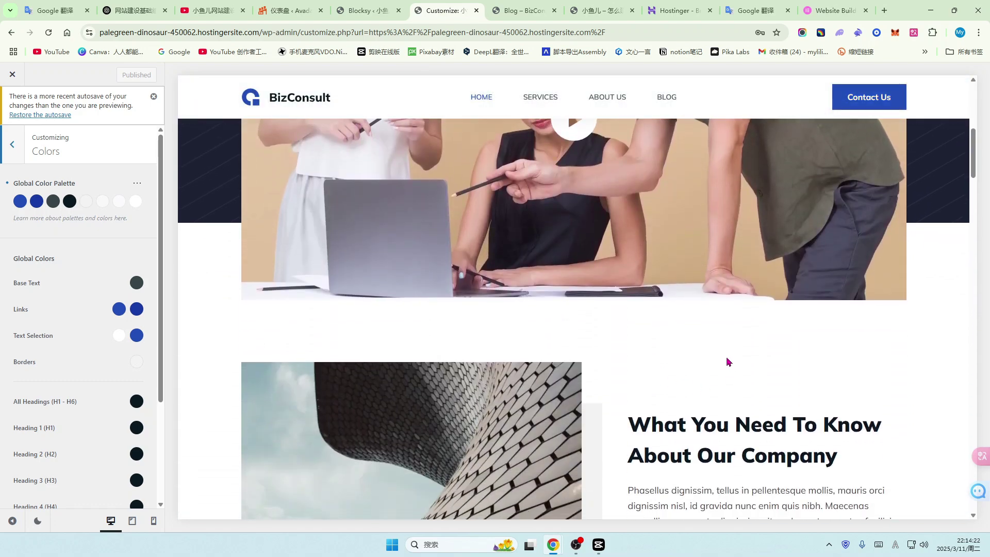
scroll(679, 365, down, 1)
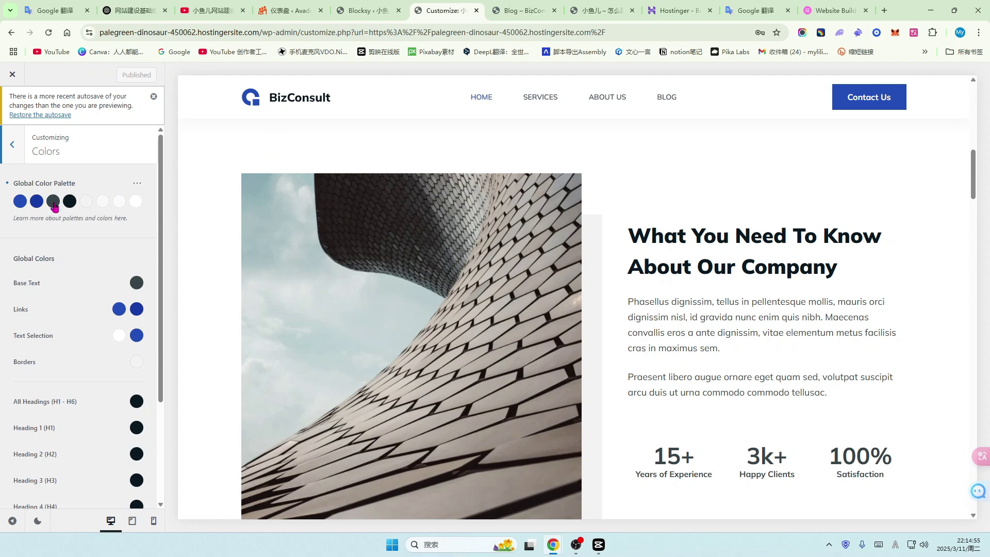
- Set the Global Color Palette's Color 5 to yellow #e0c814
click(86, 202)
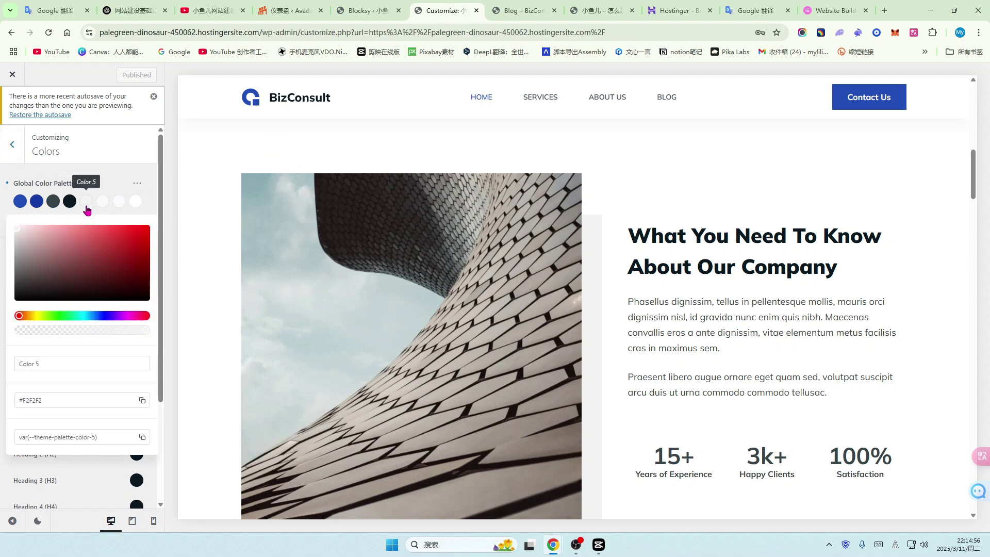
click(38, 315)
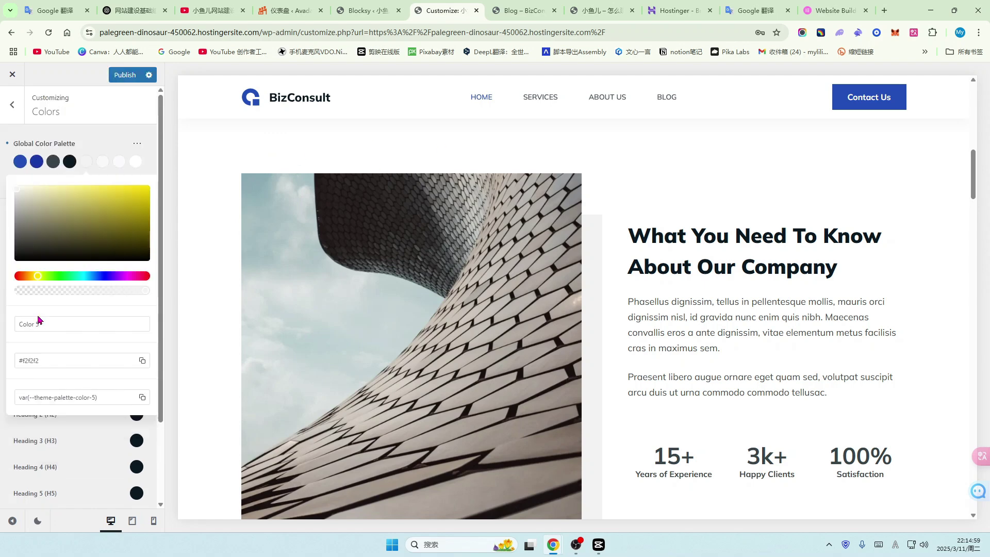
click(136, 196)
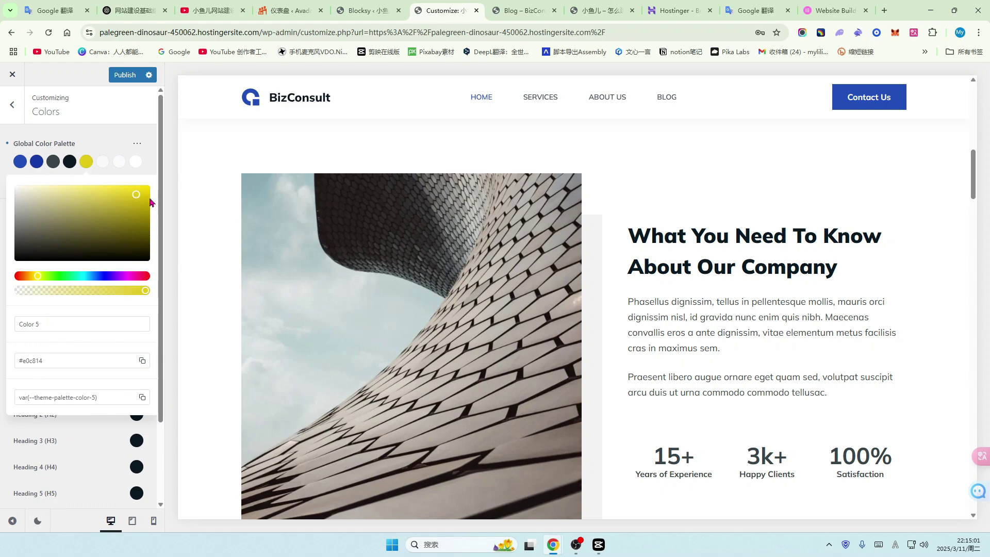
- Examine where the yellow Color 5 is used in the preview, from the company introduction down to the Business Consulting Process section
scroll(551, 326, down, 5)
scroll(546, 328, up, 4)
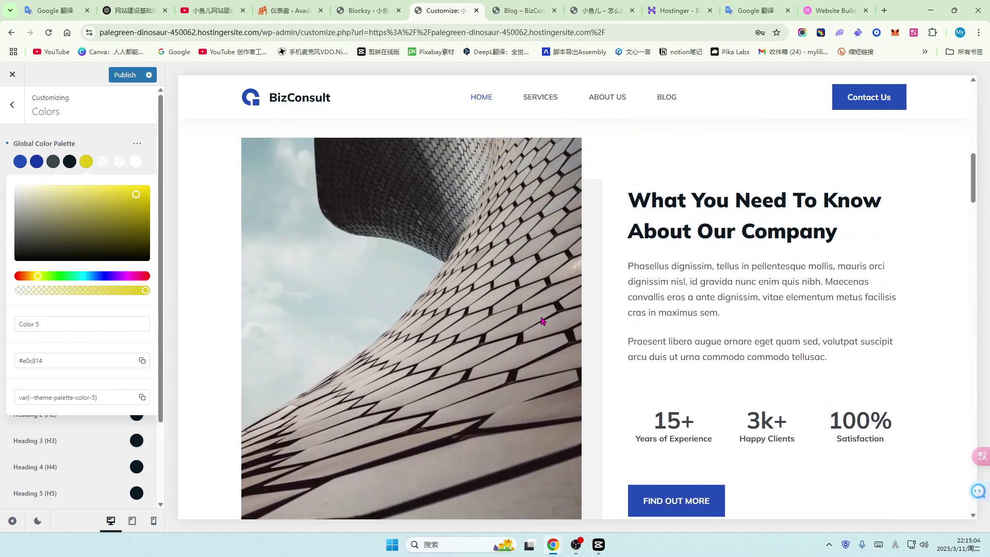
scroll(541, 320, down, 10)
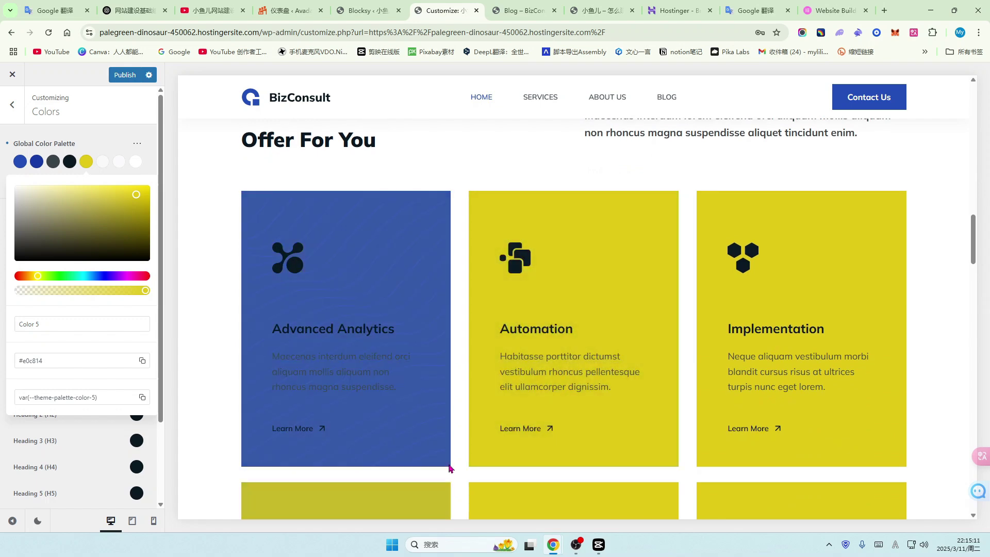
scroll(696, 381, down, 8)
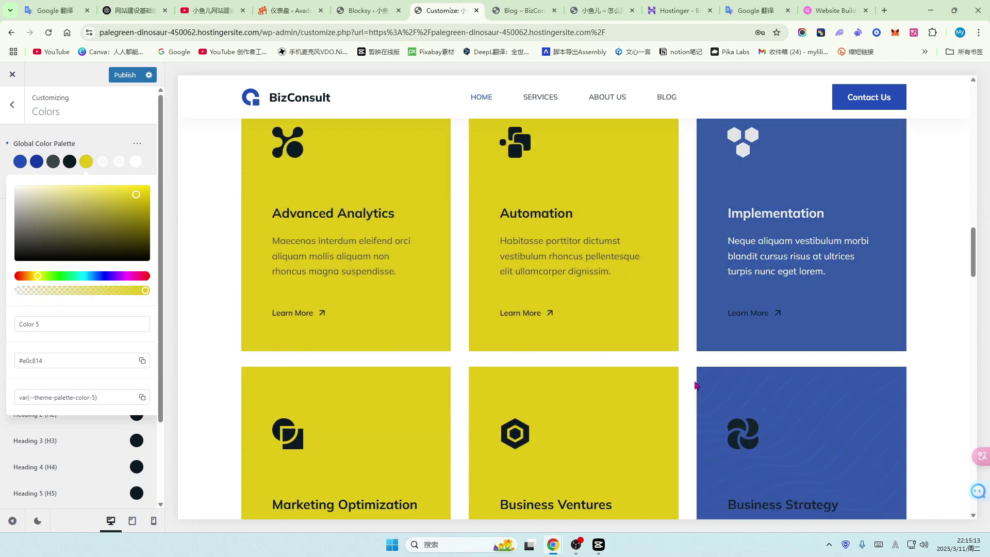
scroll(571, 381, down, 5)
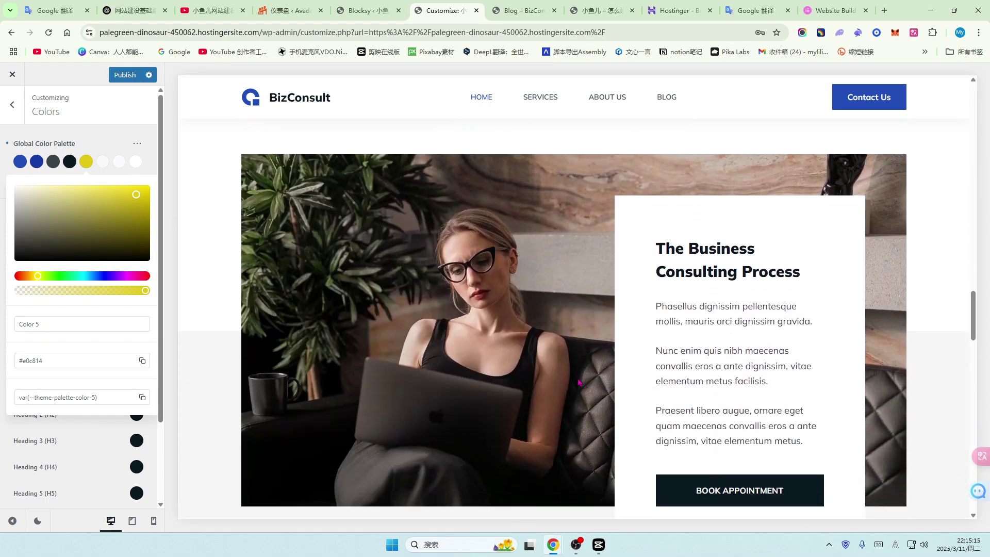
scroll(360, 268, up, 2)
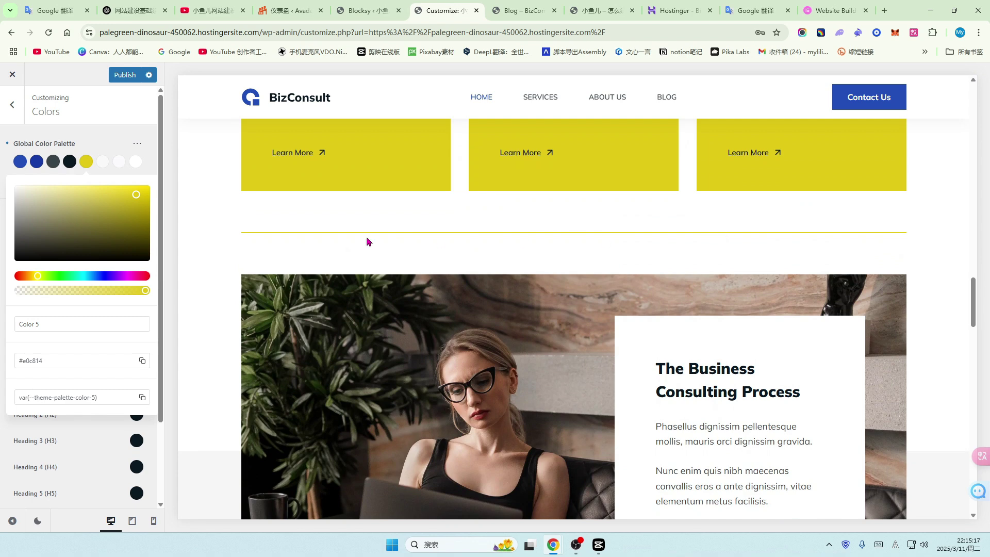
- Reset the Global Color Palette to its default colors and check the service cards in the preview
click(7, 145)
scroll(496, 249, up, 4)
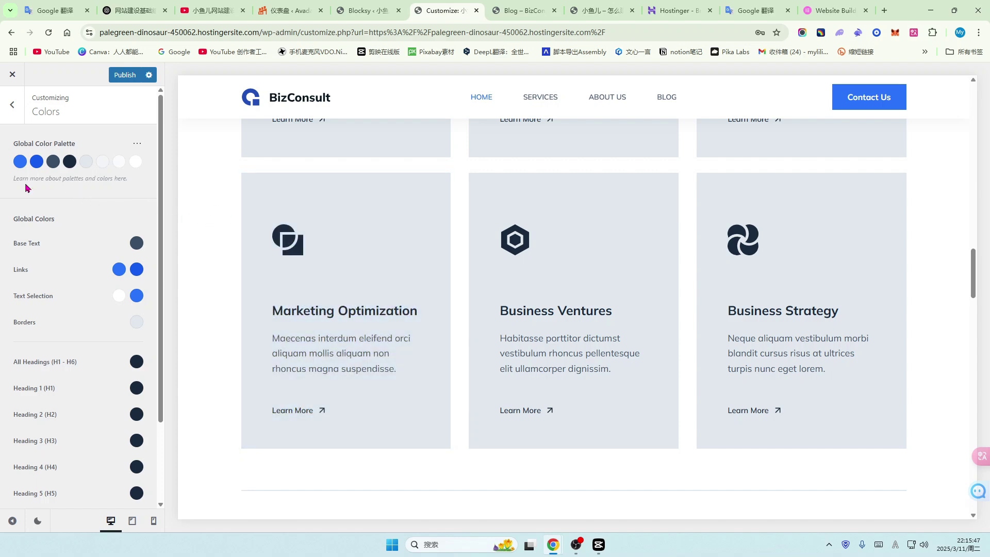
- Examine how the default palette colors are used in the preview, from the service cards to the Finance & Risk Transformation section
scroll(243, 235, down, 2)
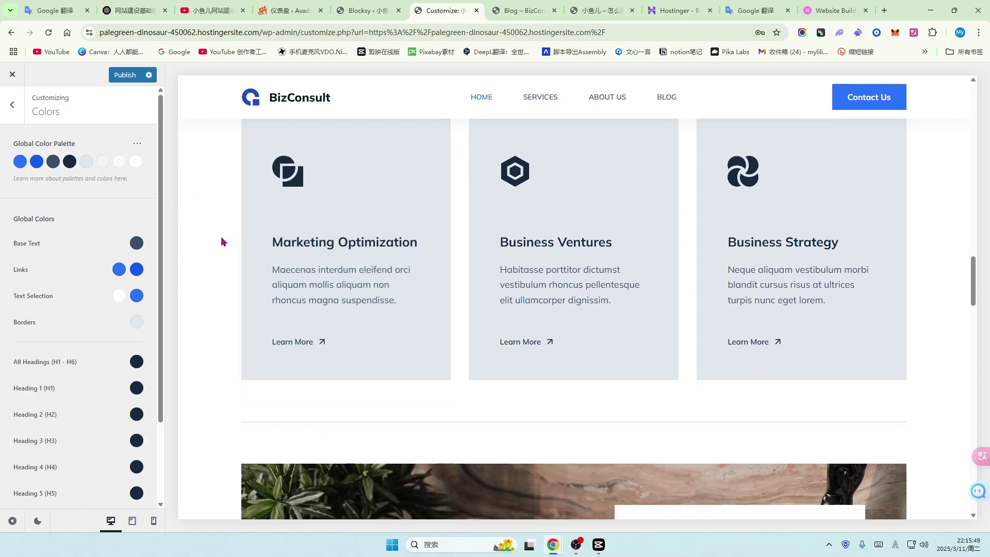
scroll(221, 242, up, 2)
scroll(466, 274, up, 2)
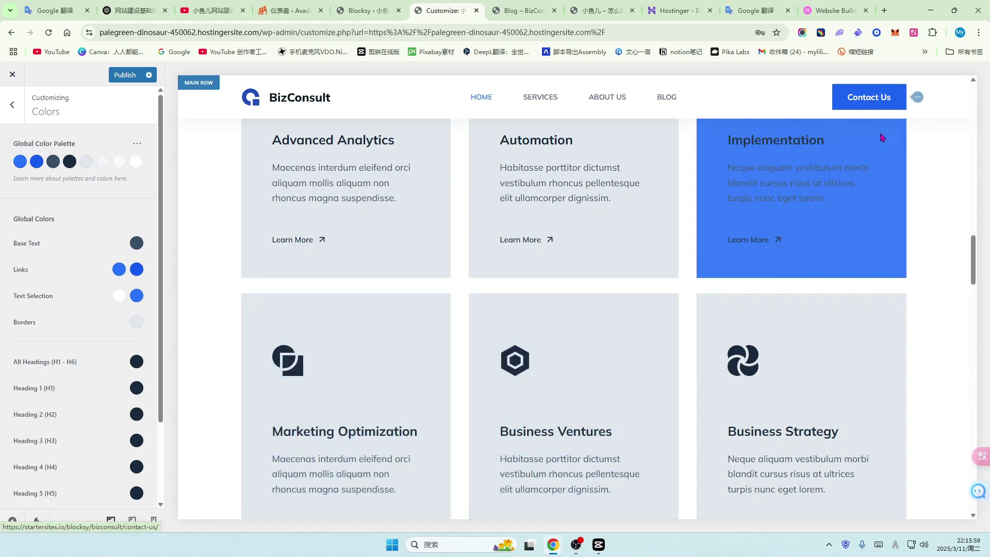
scroll(813, 287, down, 9)
scroll(738, 305, down, 7)
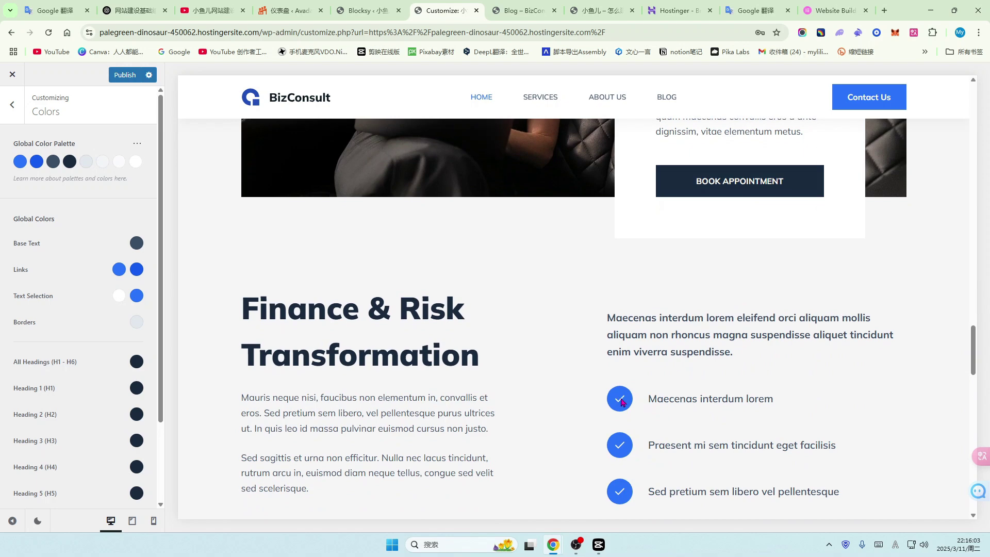
scroll(323, 338, up, 3)
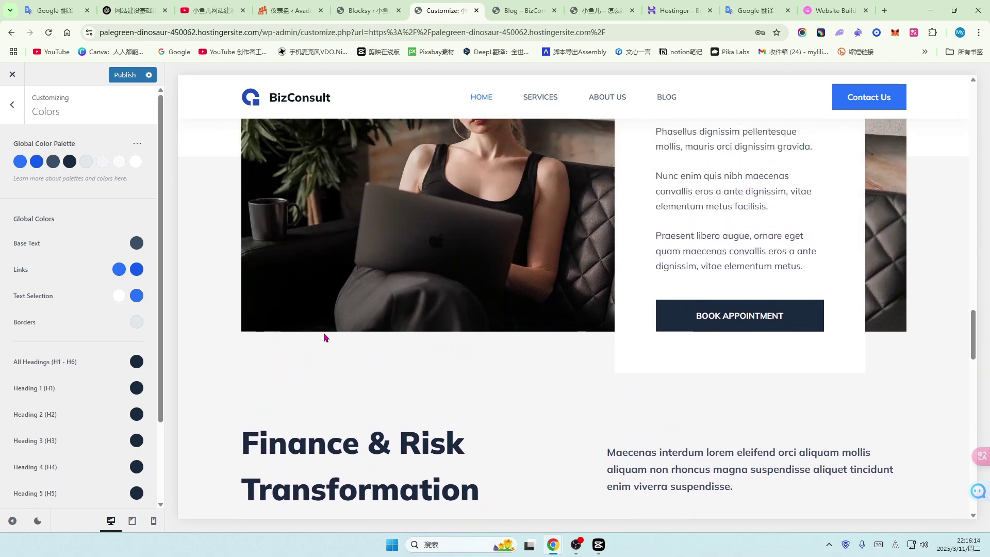
scroll(329, 338, up, 2)
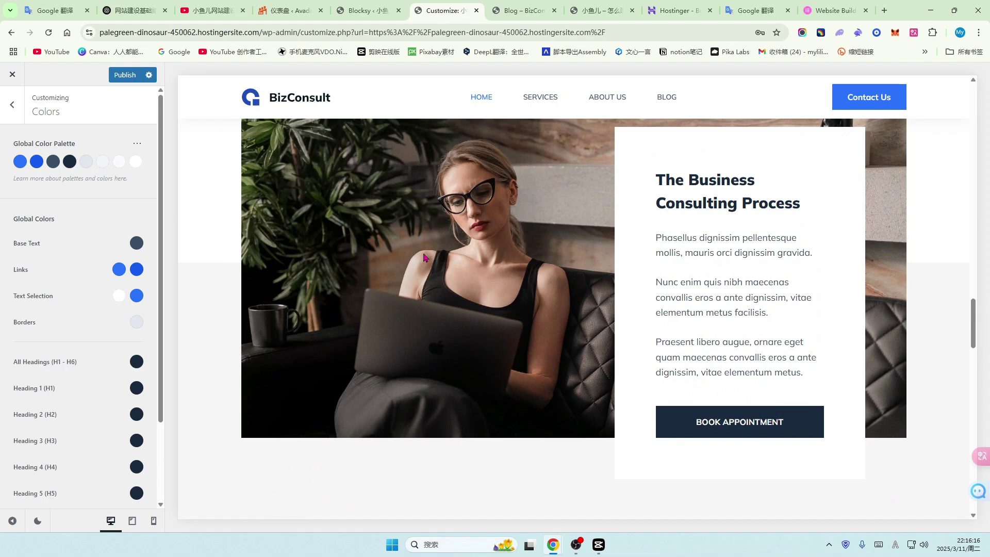
- Review the default colors in the preview from the service cards back up through the company introduction to the hero image
scroll(480, 333, up, 8)
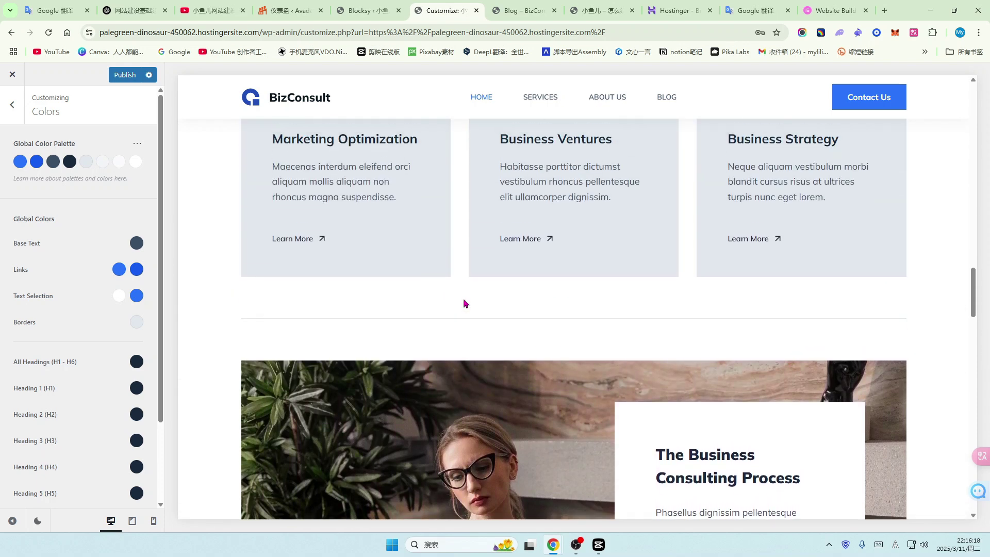
scroll(398, 299, up, 5)
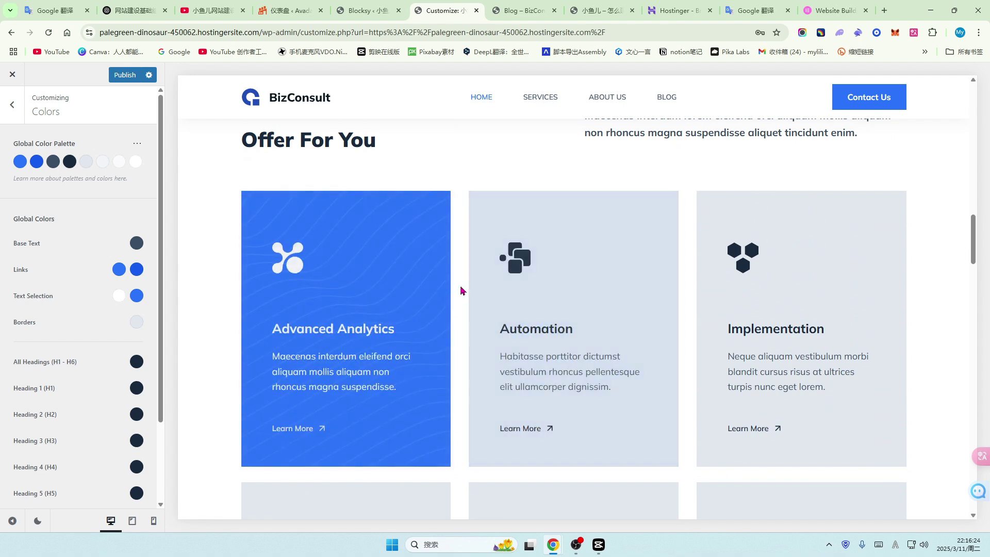
scroll(453, 304, up, 2)
scroll(454, 304, up, 2)
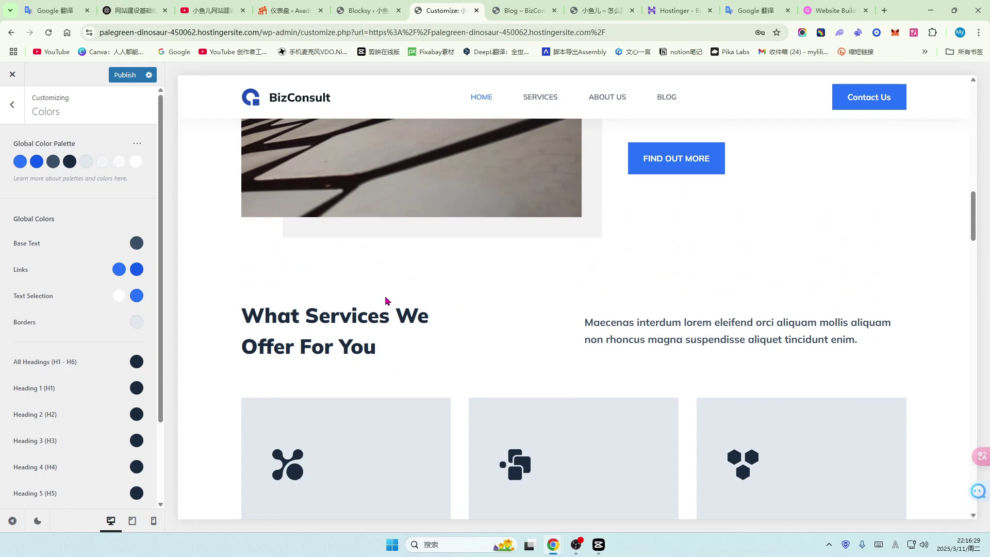
scroll(387, 303, up, 2)
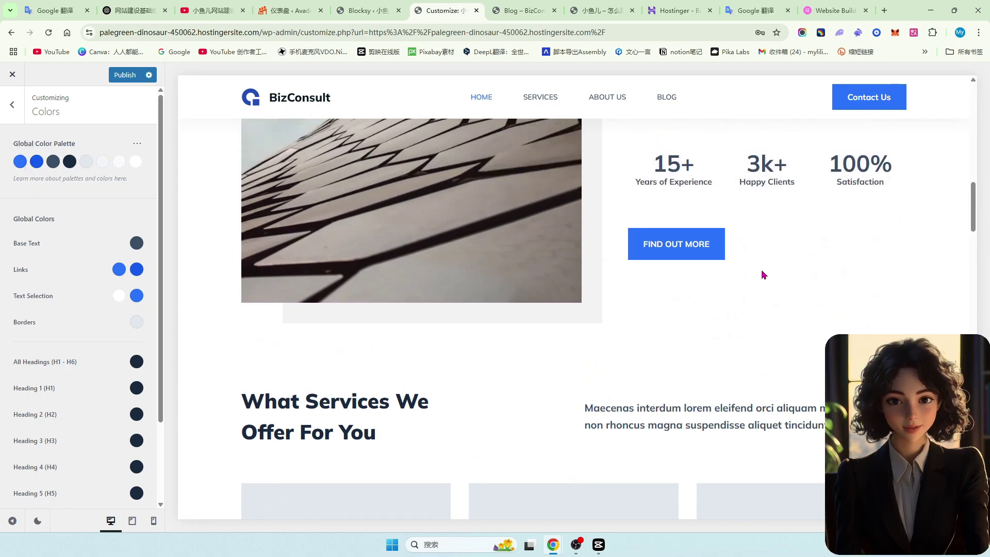
scroll(766, 270, up, 9)
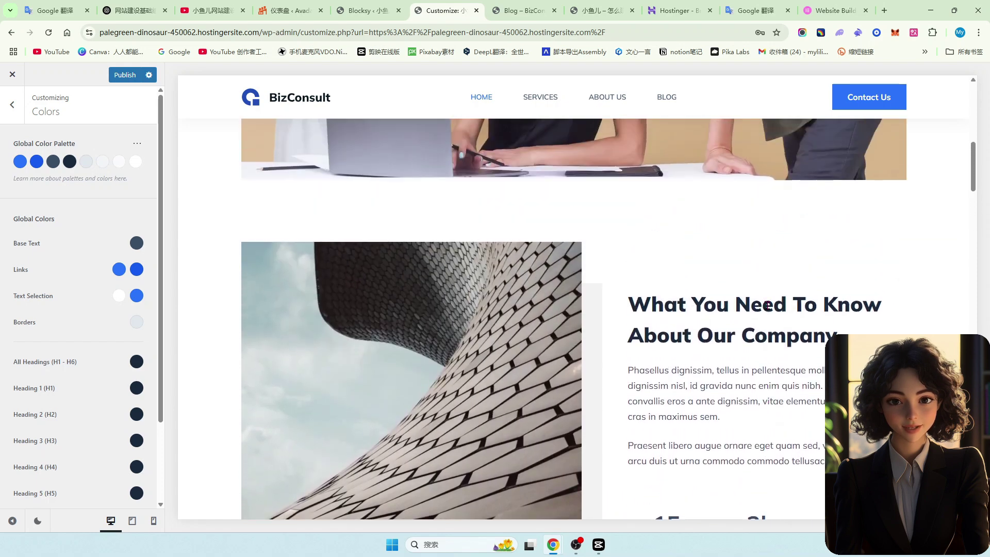
scroll(767, 310, up, 2)
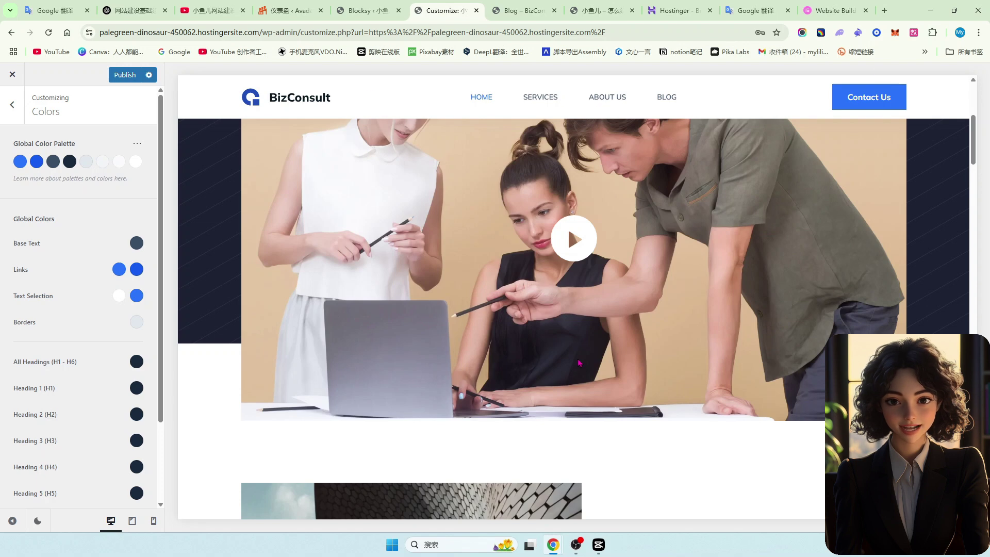
scroll(607, 341, up, 2)
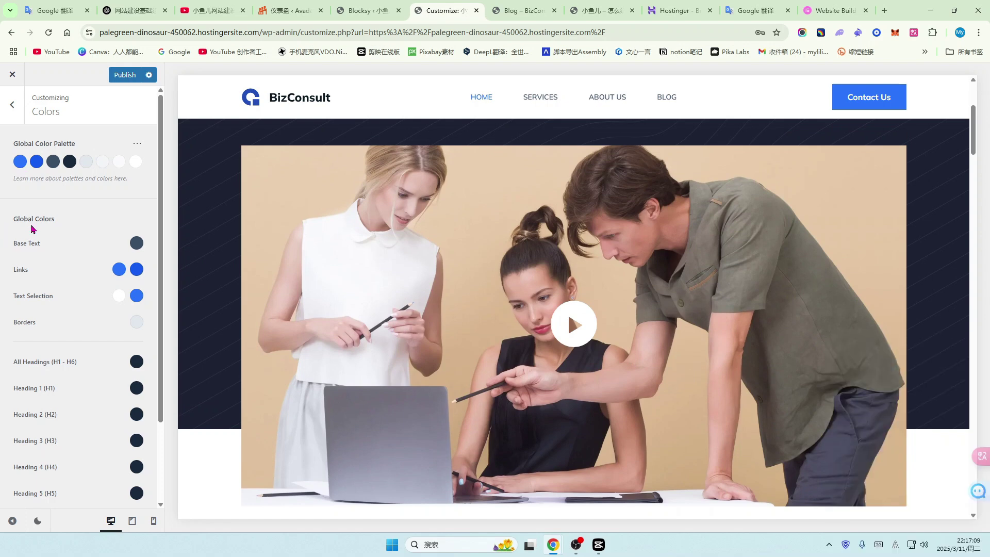
- Review the Global Colors options, from Base Text, Links and Borders to the heading colors and Site Background
scroll(67, 279, down, 2)
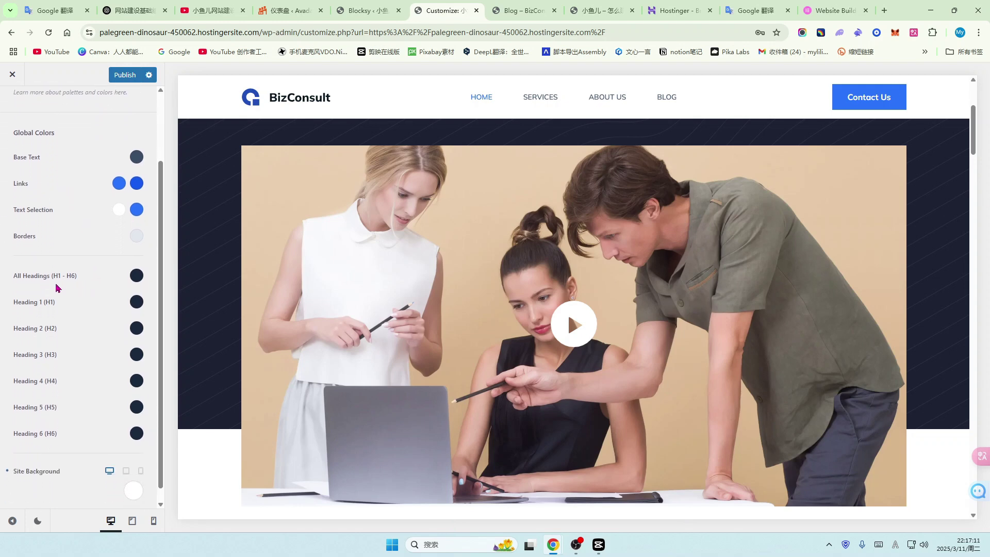
scroll(98, 237, down, 1)
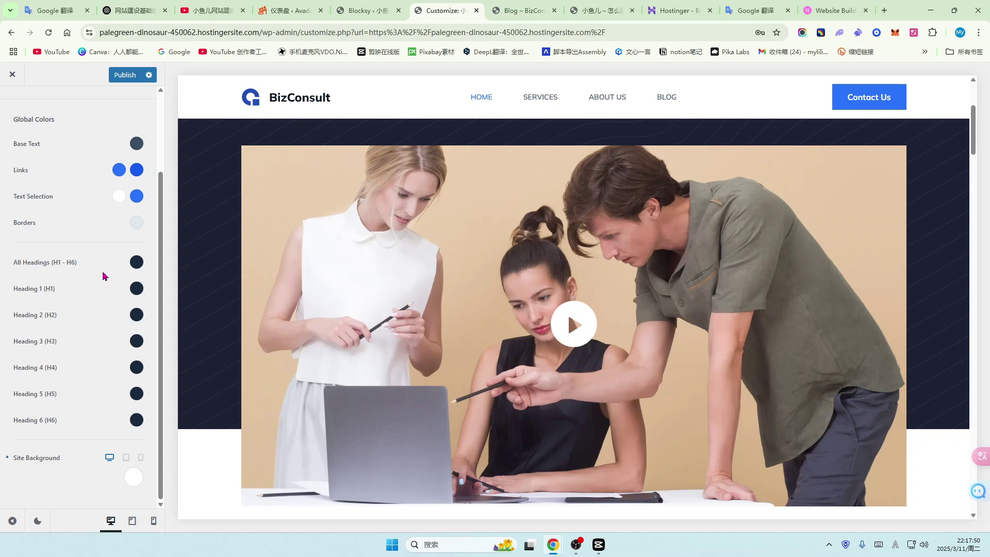
scroll(79, 269, up, 2)
scroll(81, 342, down, 2)
scroll(57, 320, up, 2)
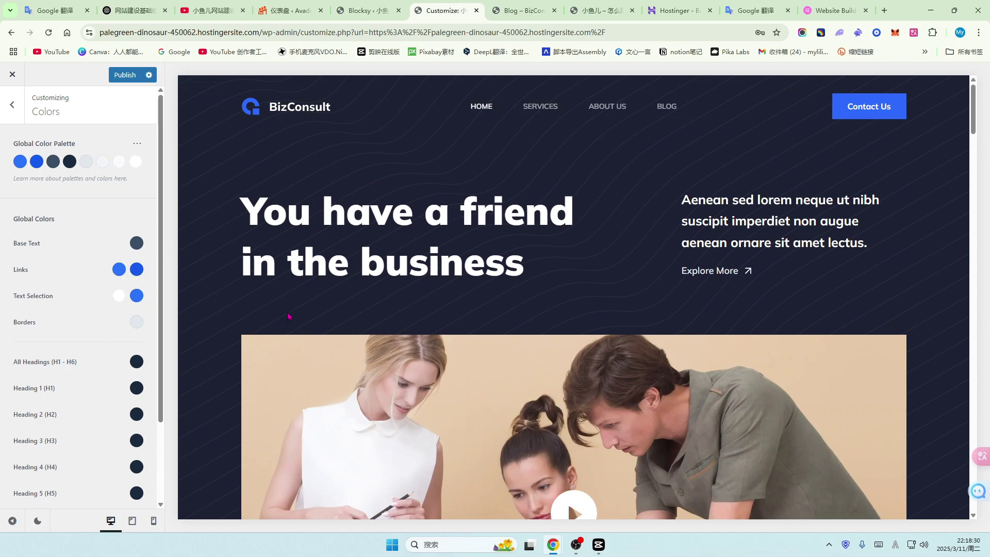
drag(32, 112, 71, 122)
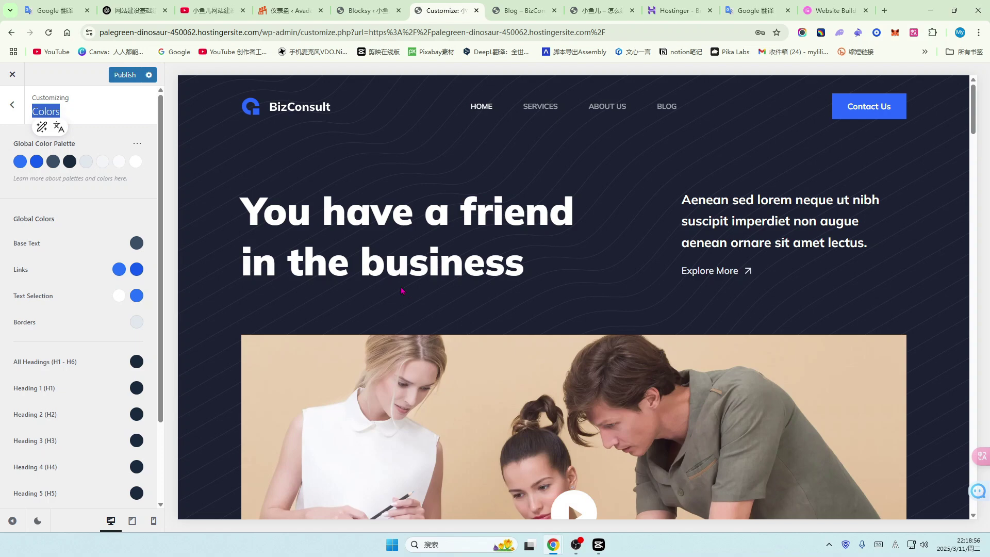
scroll(397, 281, down, 1)
scroll(390, 269, up, 1)
- Leave the Colors settings, bring the company introduction into view in the preview, and open the Typography settings
click(12, 106)
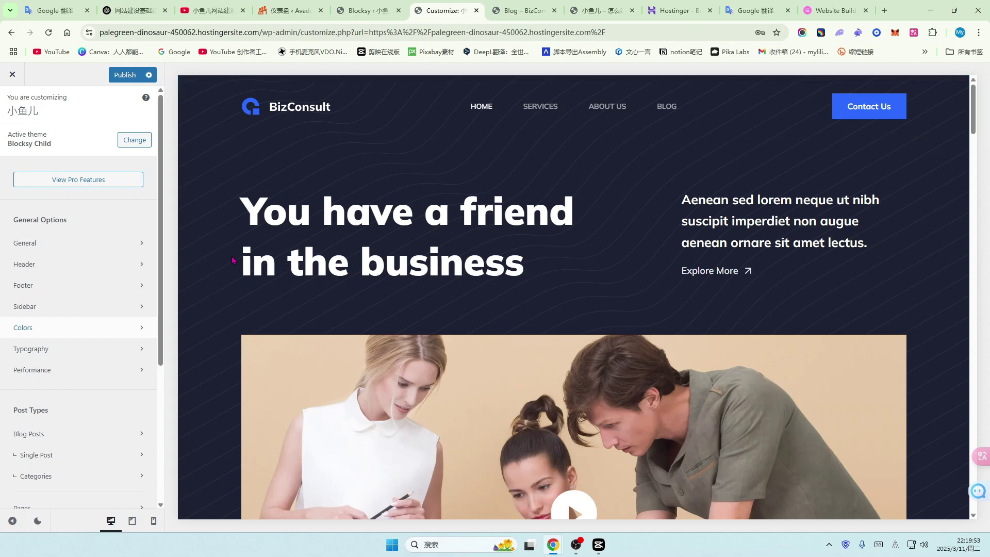
scroll(714, 294, down, 2)
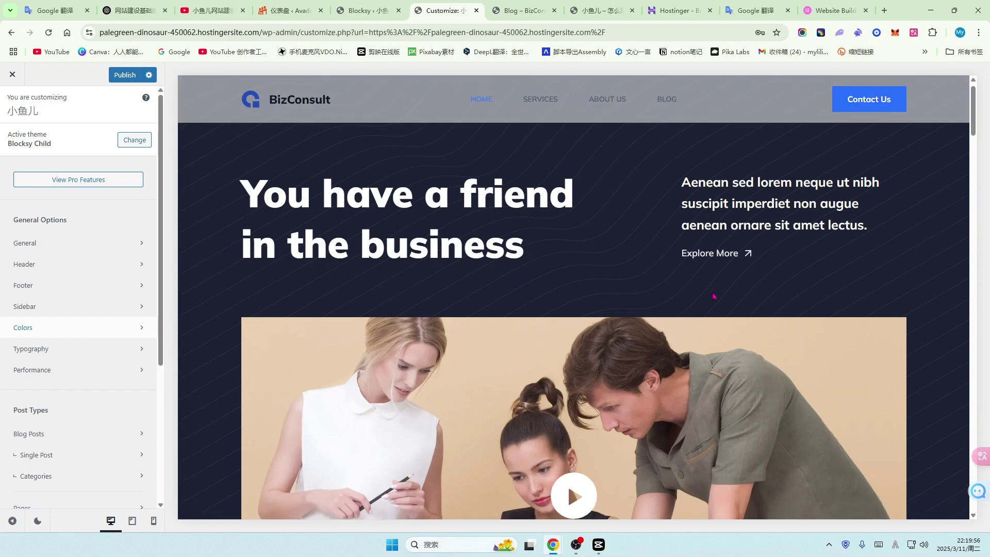
scroll(756, 328, down, 1)
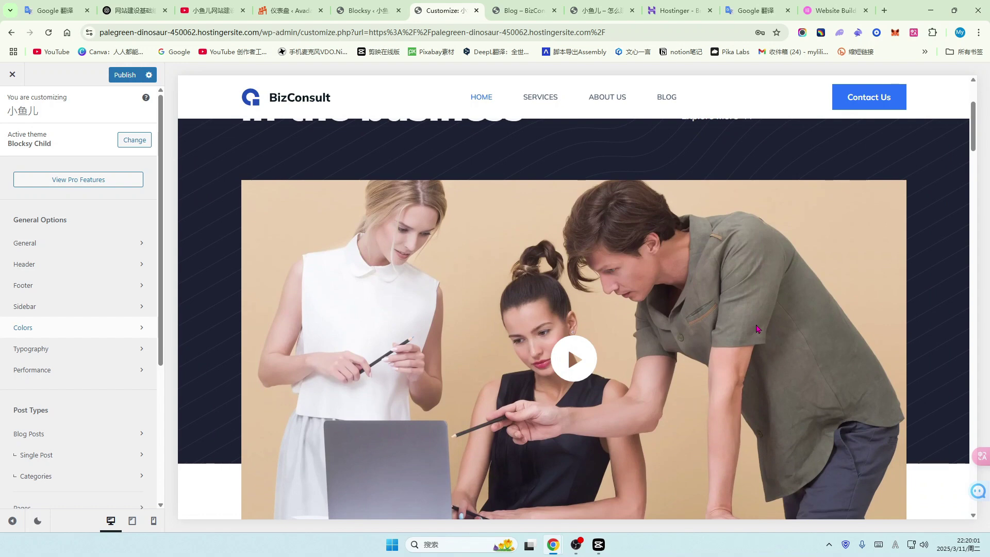
scroll(756, 328, down, 10)
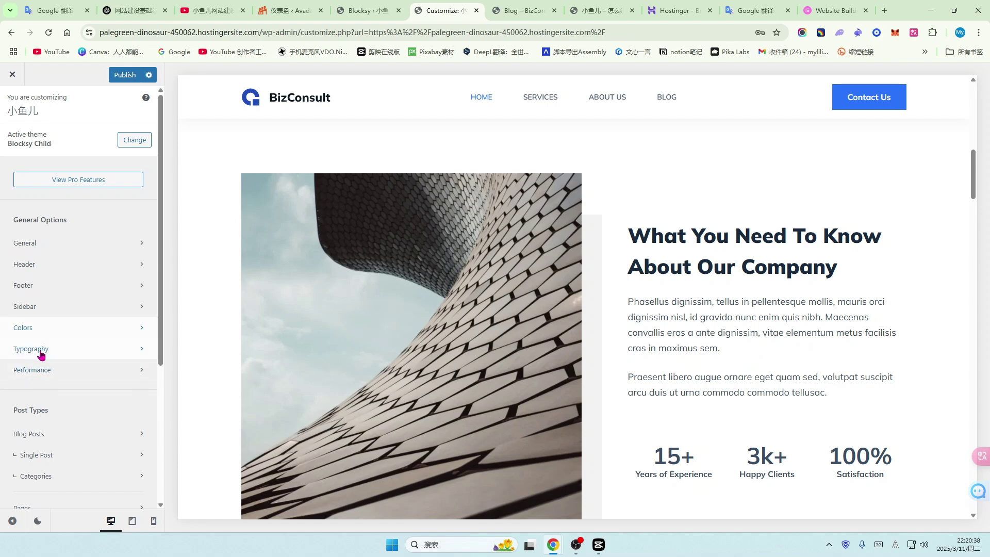
click(80, 353)
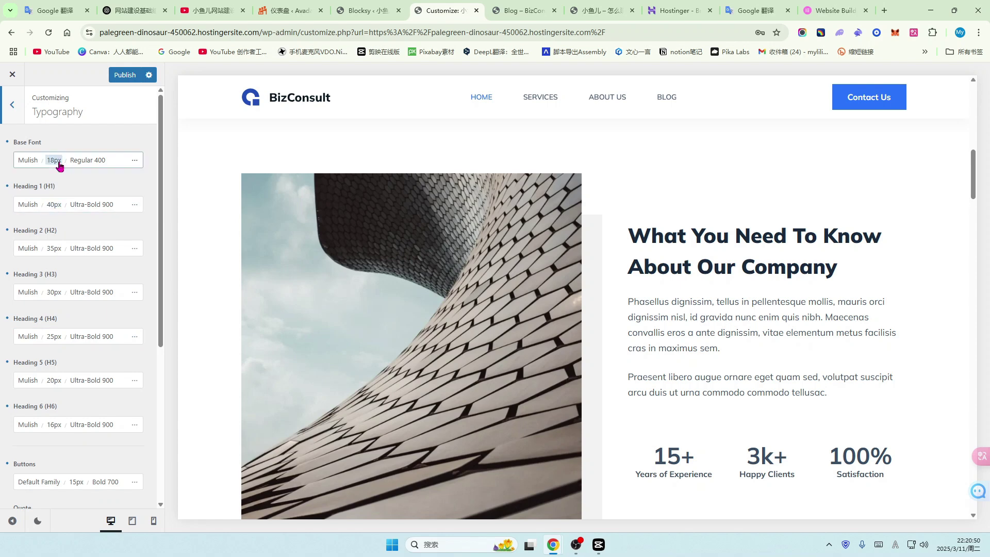
- Look through the Typography options from Base Font and the headings down to Buttons, Quote, Figcaption and Fallback Font Family
scroll(65, 229, down, 1)
scroll(64, 229, down, 4)
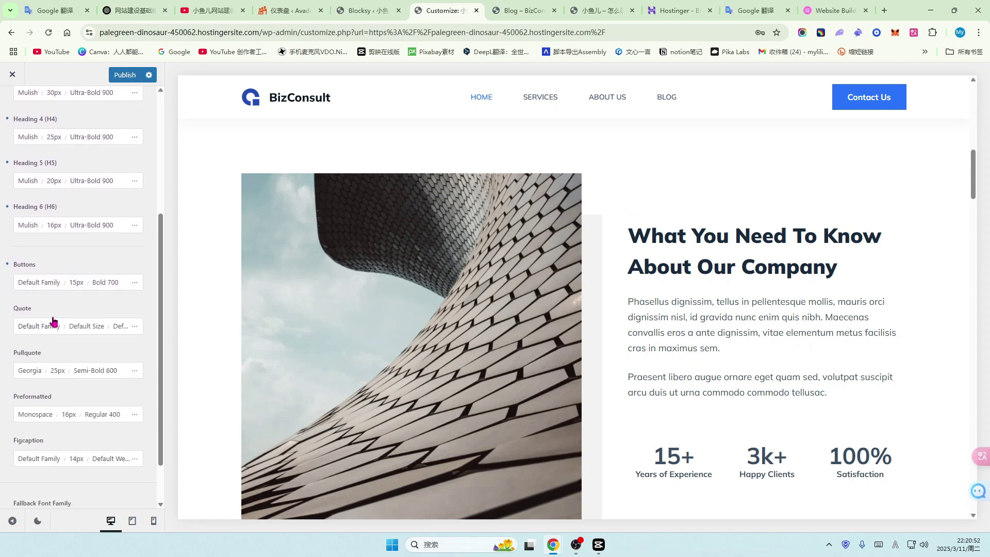
scroll(54, 331, up, 5)
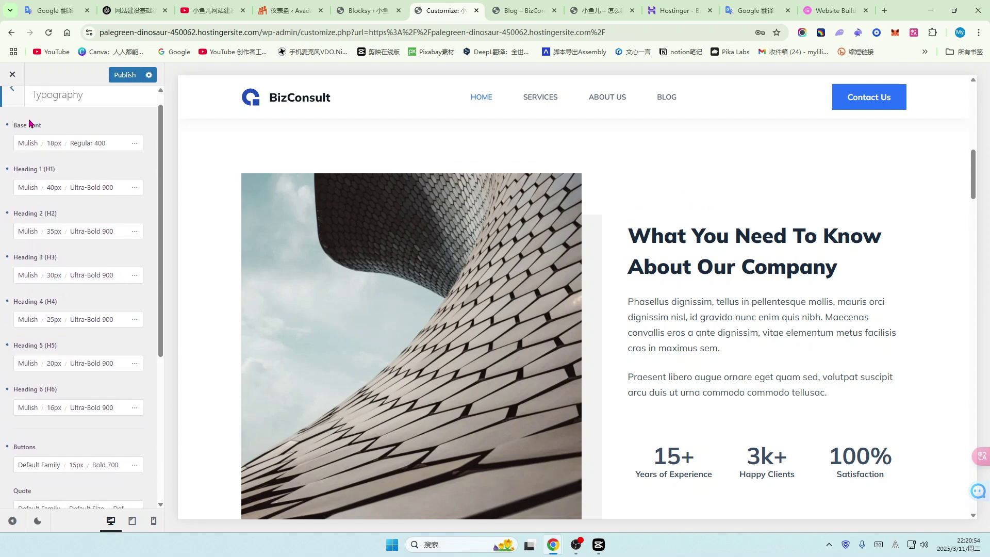
scroll(38, 354, down, 6)
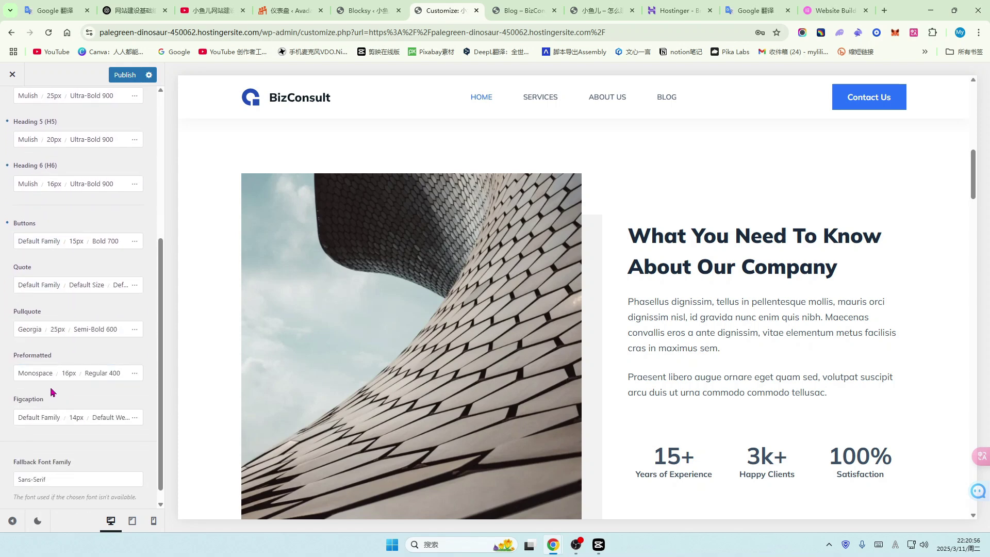
scroll(49, 341, up, 3)
scroll(43, 291, up, 2)
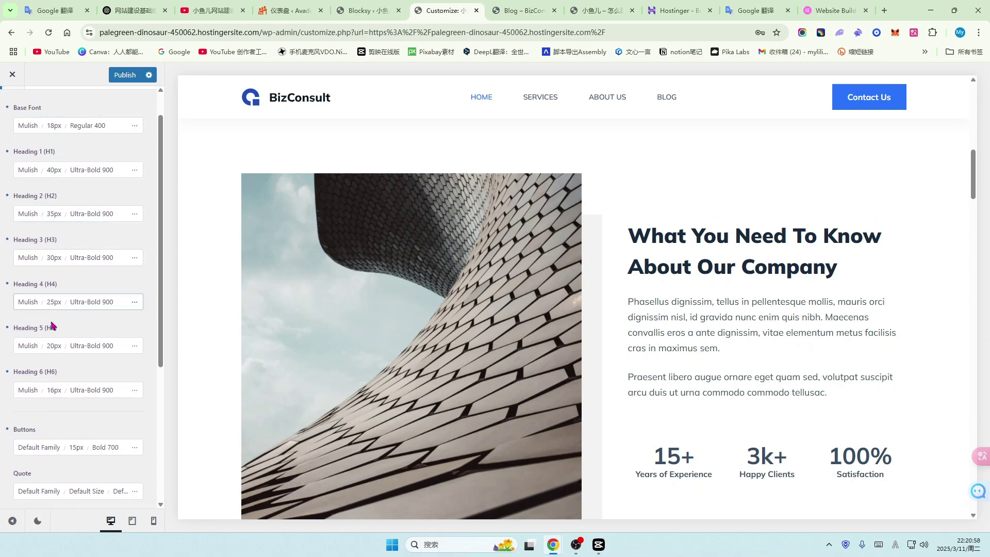
scroll(49, 327, down, 2)
scroll(62, 340, up, 3)
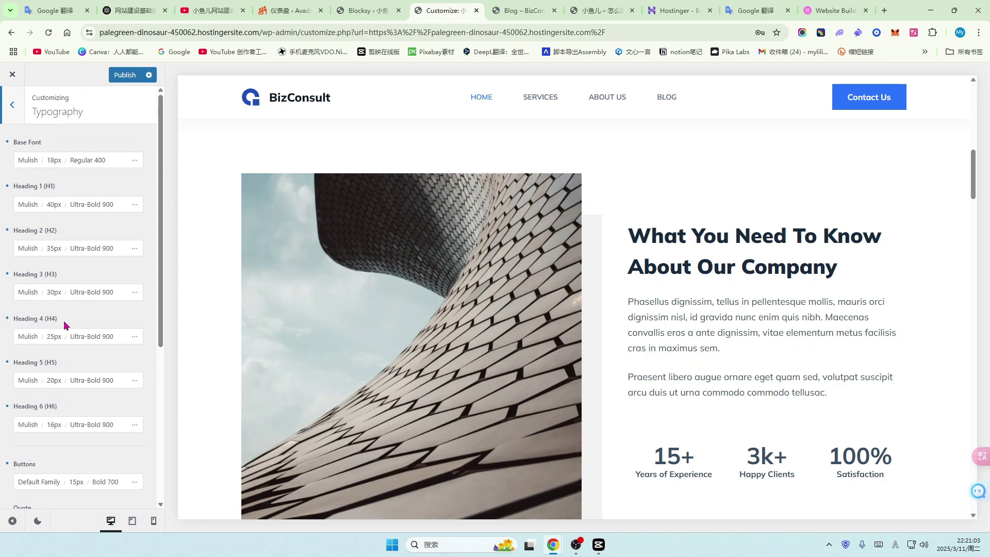
- Compare the font sizes and font families set for Base Font and Heading 1 through Heading 6
scroll(57, 265, down, 3)
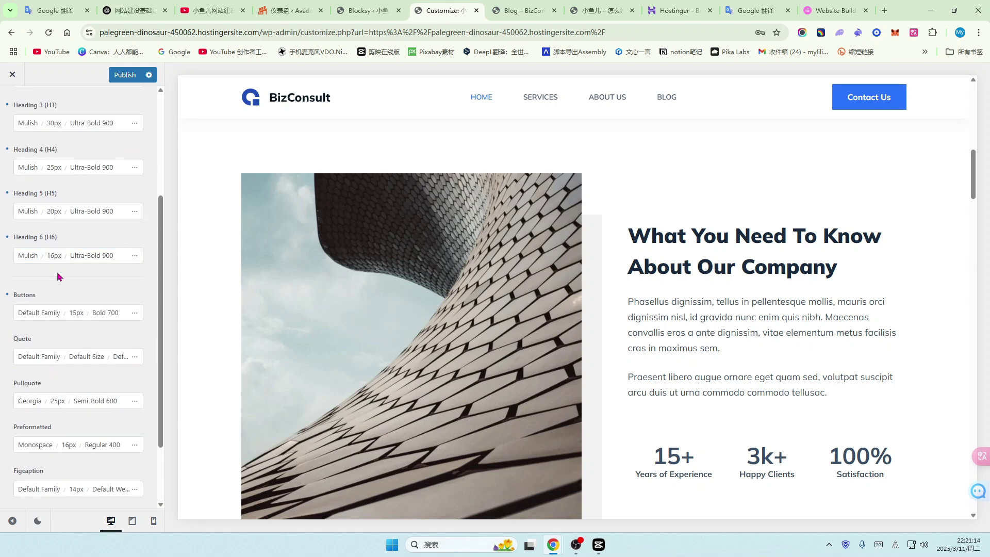
scroll(58, 277, up, 1)
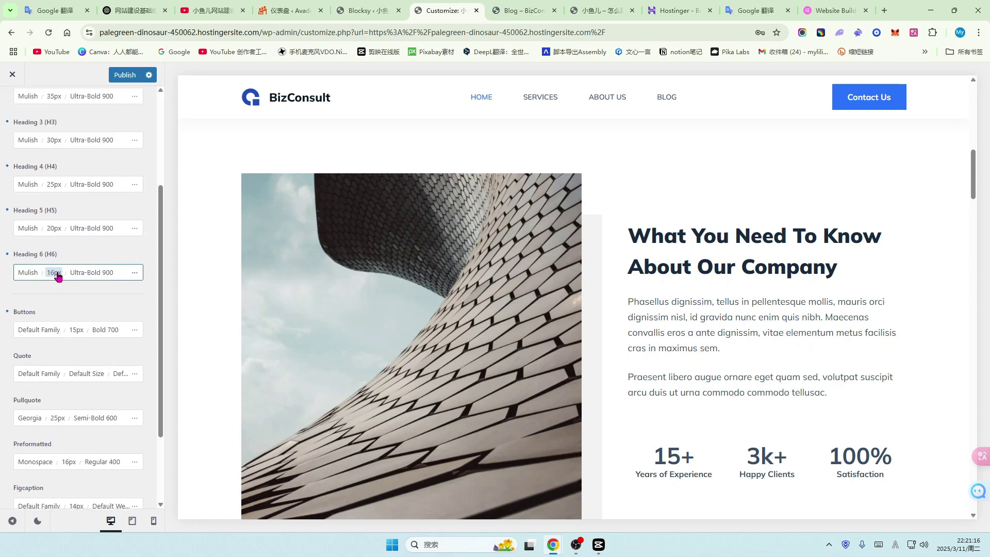
scroll(58, 277, up, 5)
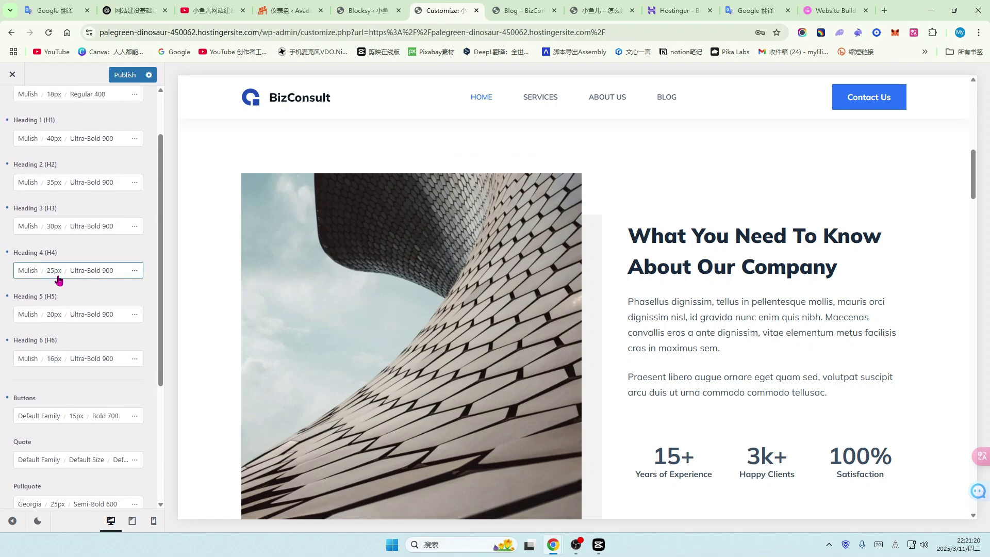
scroll(58, 277, up, 4)
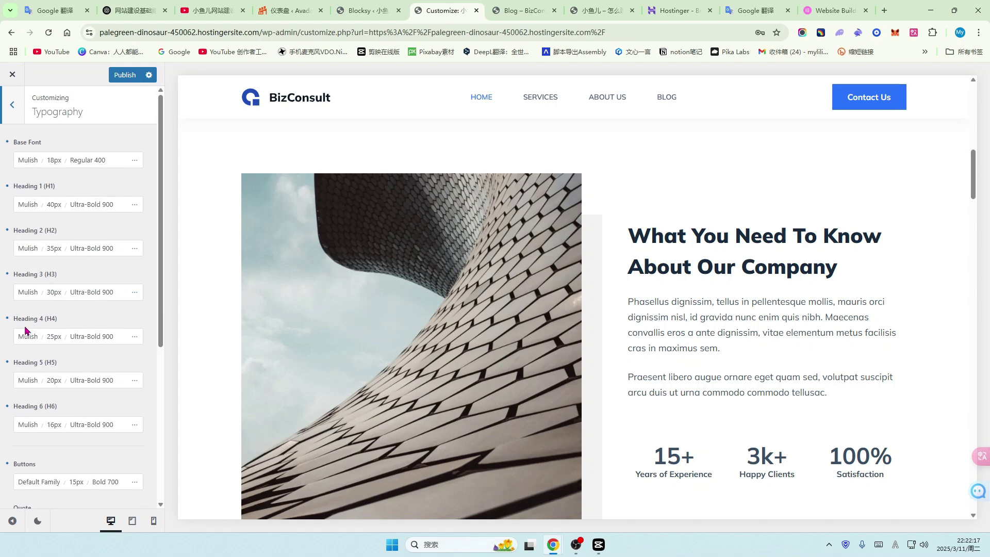
scroll(29, 361, down, 4)
scroll(31, 391, down, 2)
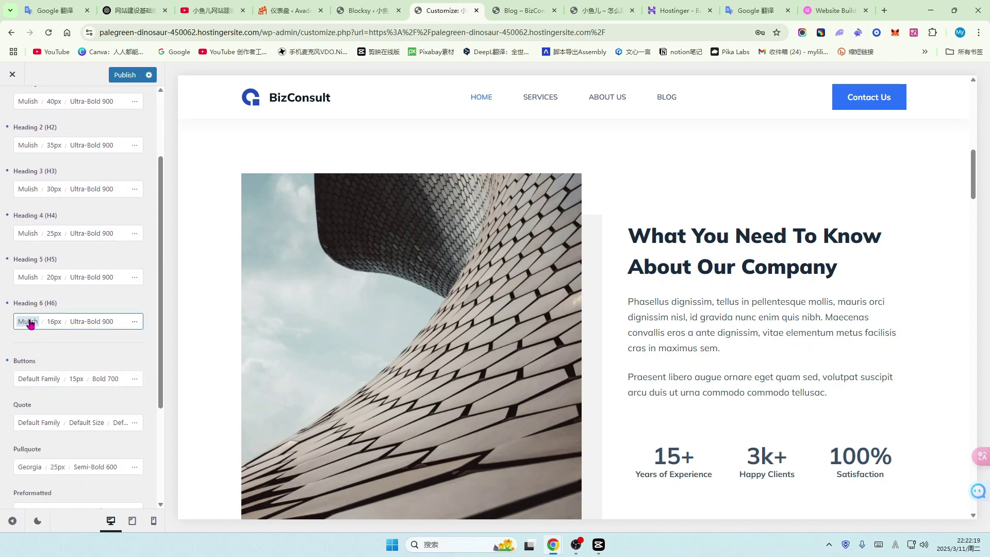
scroll(32, 323, up, 4)
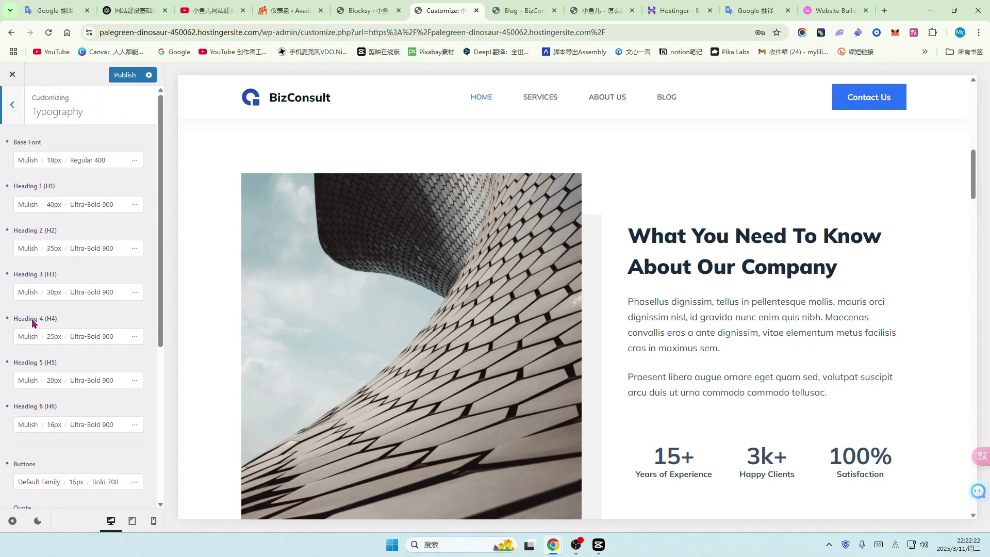
- Change the Base Font family to the Google font Mystery Quest, accepting the Google Font notice and hiding it for future picks
click(28, 162)
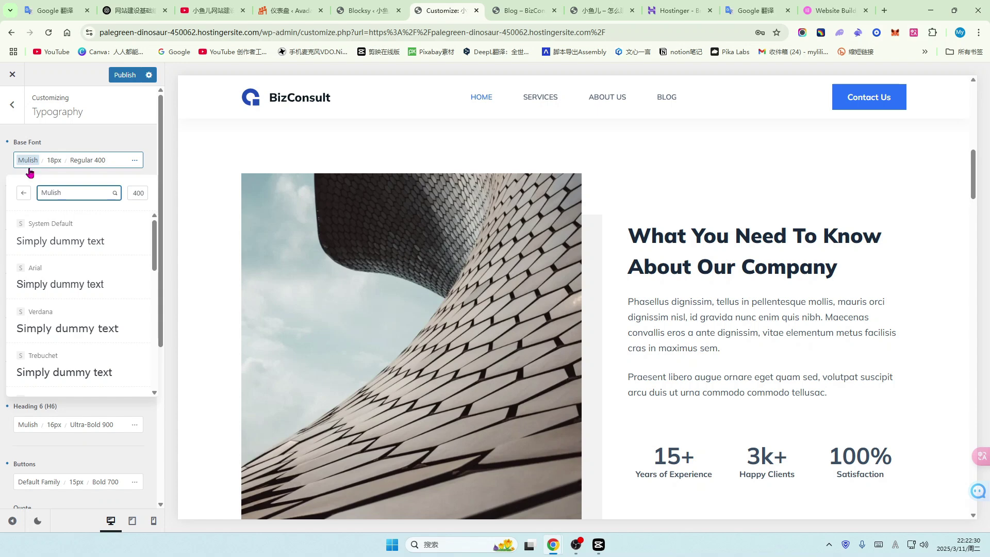
scroll(74, 258, down, 2)
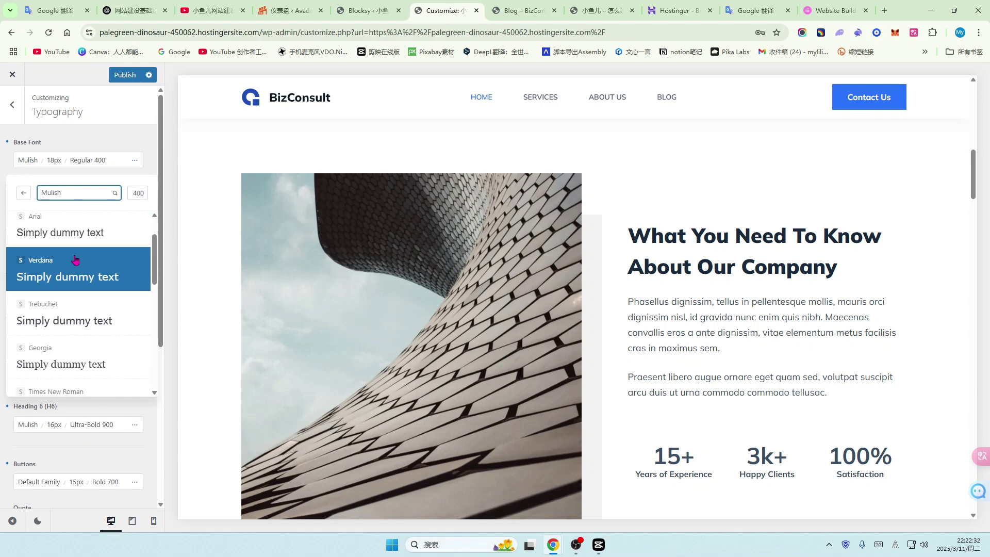
scroll(75, 259, down, 3)
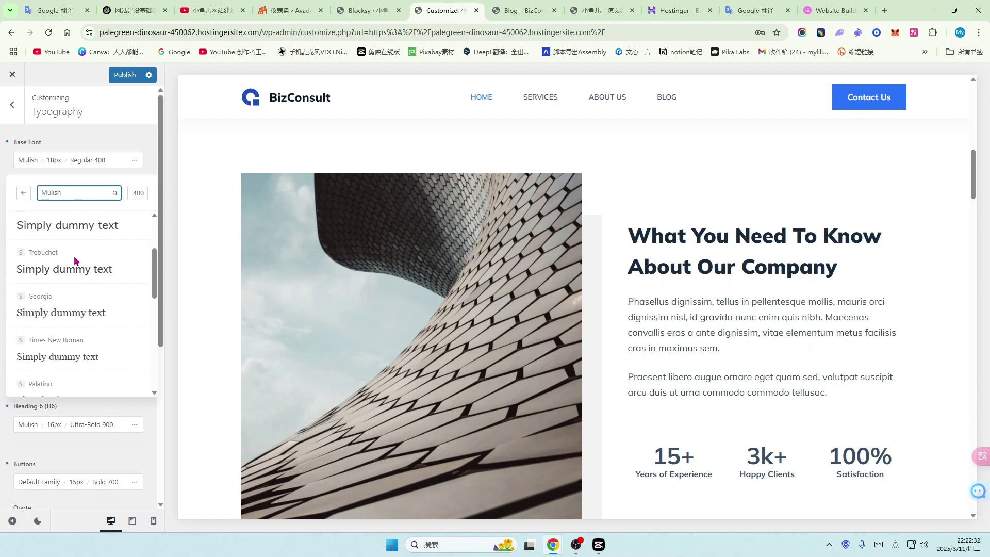
click(72, 193)
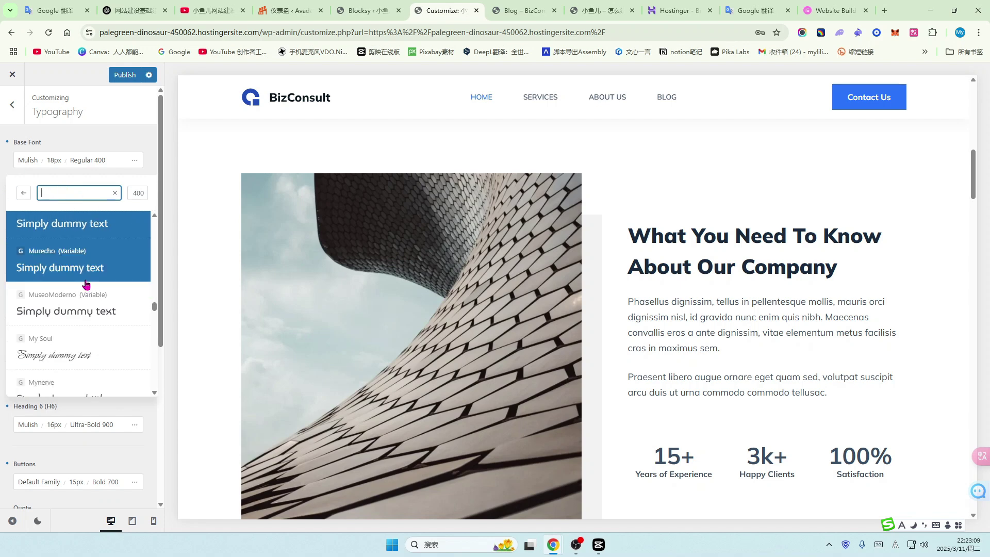
scroll(86, 284, down, 3)
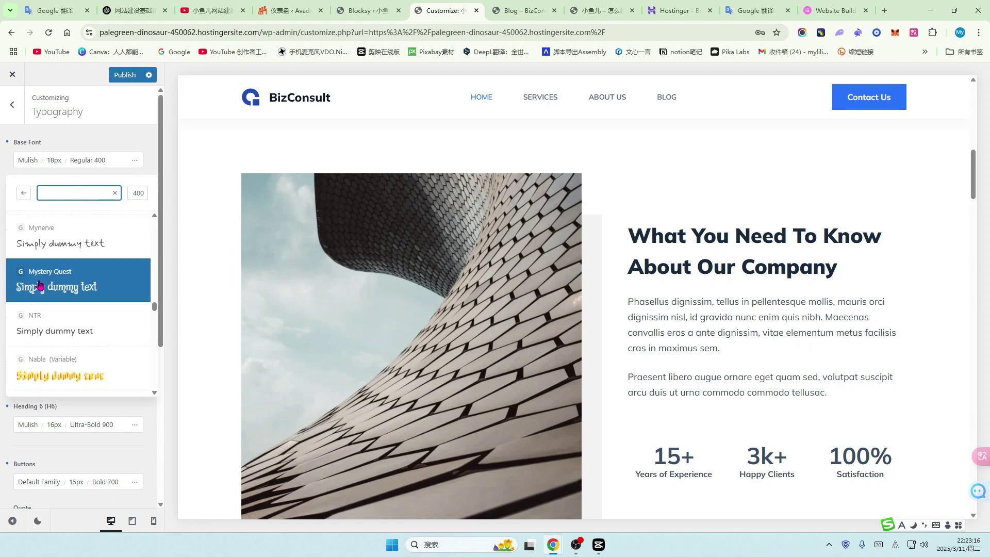
click(65, 281)
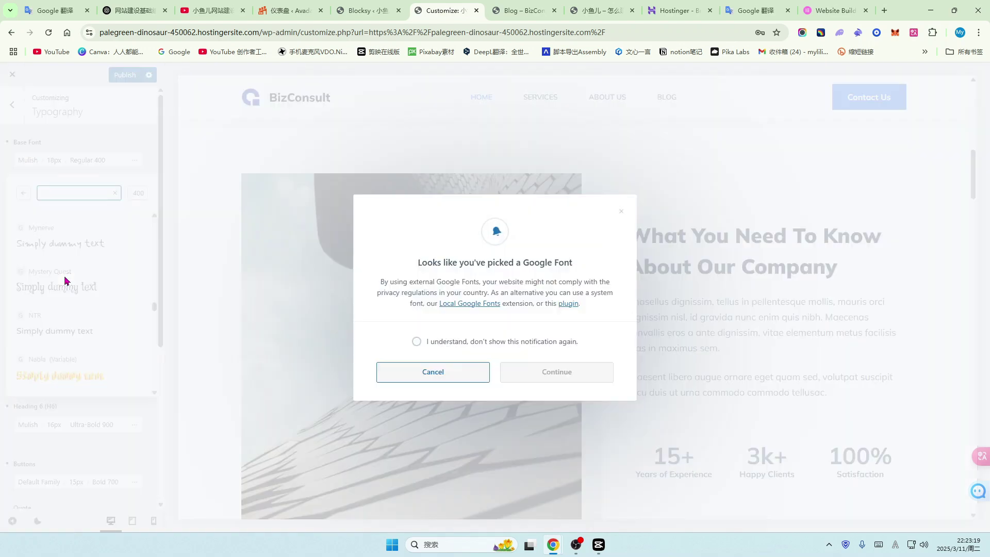
click(416, 342)
click(566, 377)
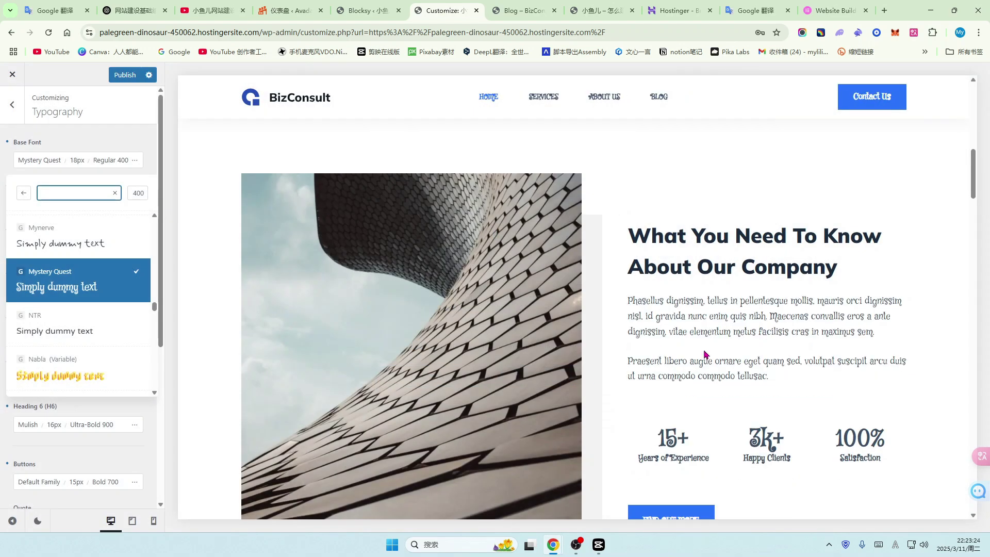
- Examine how the base font affects the company introduction's paragraphs, statistics and button compared with its heading
scroll(705, 354, down, 2)
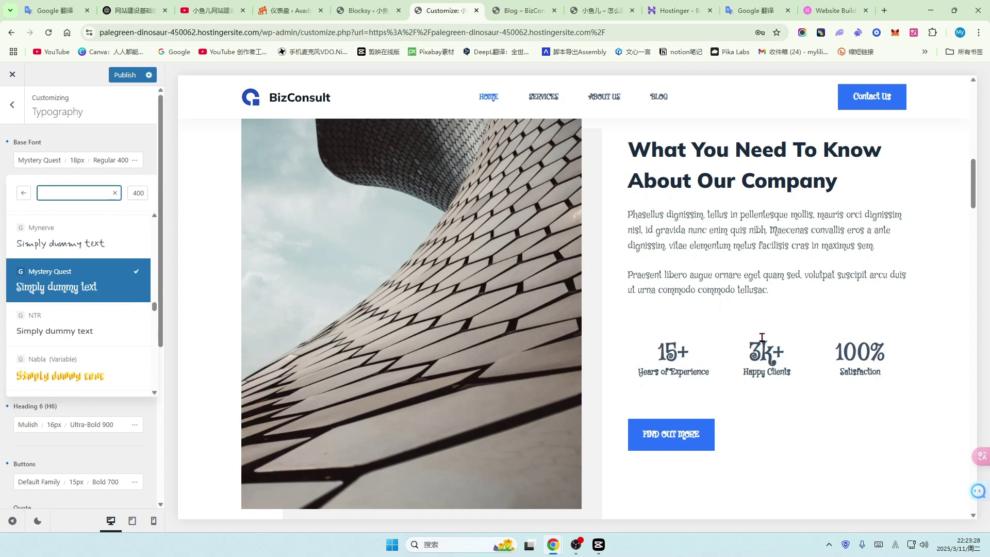
scroll(850, 355, down, 2)
scroll(822, 363, up, 1)
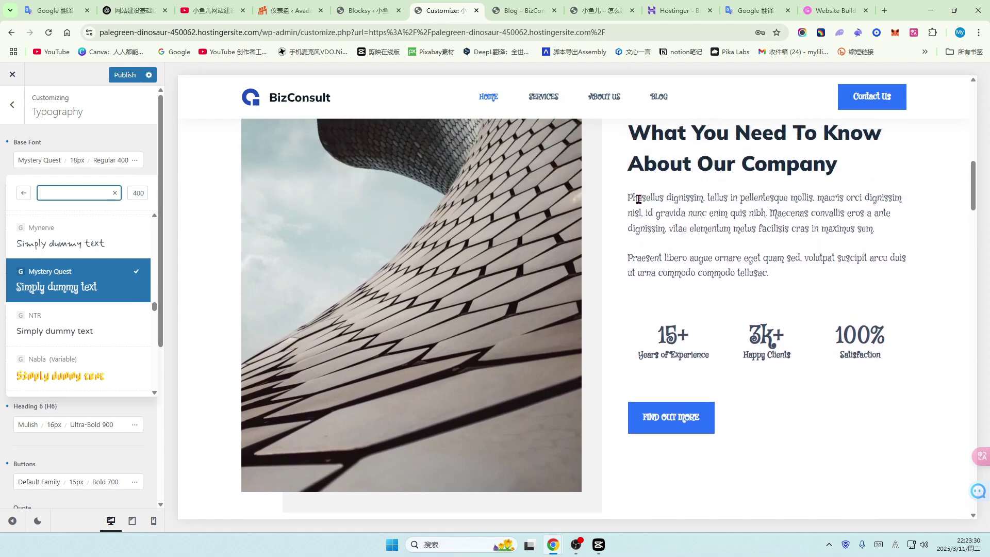
drag(629, 197, 780, 281)
scroll(789, 266, up, 4)
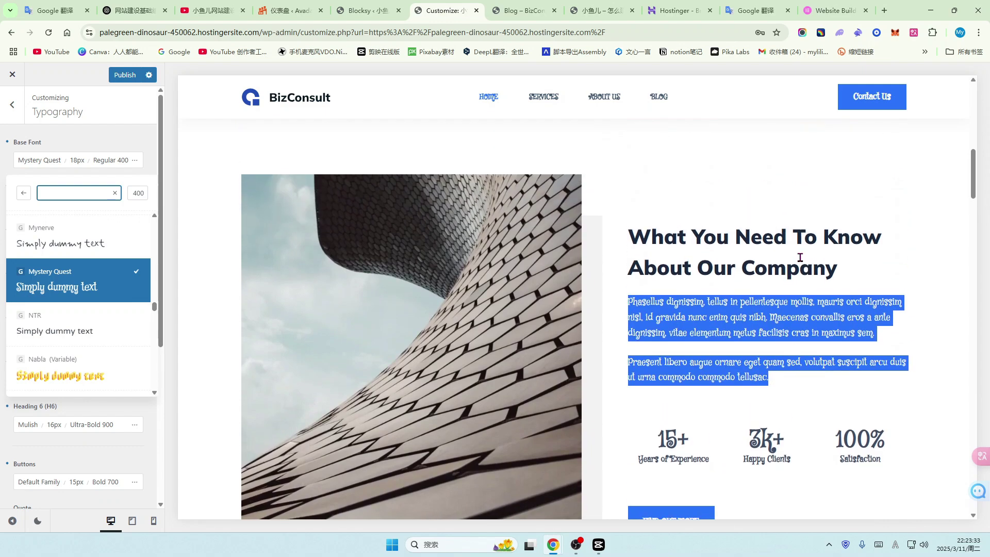
scroll(740, 275, up, 4)
scroll(740, 289, down, 12)
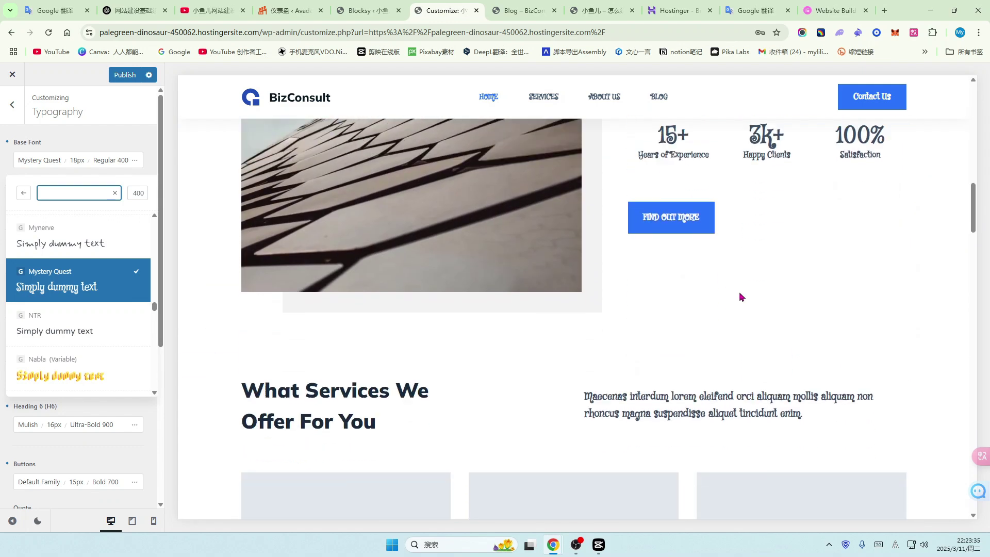
- Check the base font in the services description, service cards, The Business Consulting Process and Finance & Risk Transformation sections
scroll(740, 297, down, 3)
drag(583, 258, 809, 274)
scroll(500, 281, down, 3)
scroll(500, 281, down, 7)
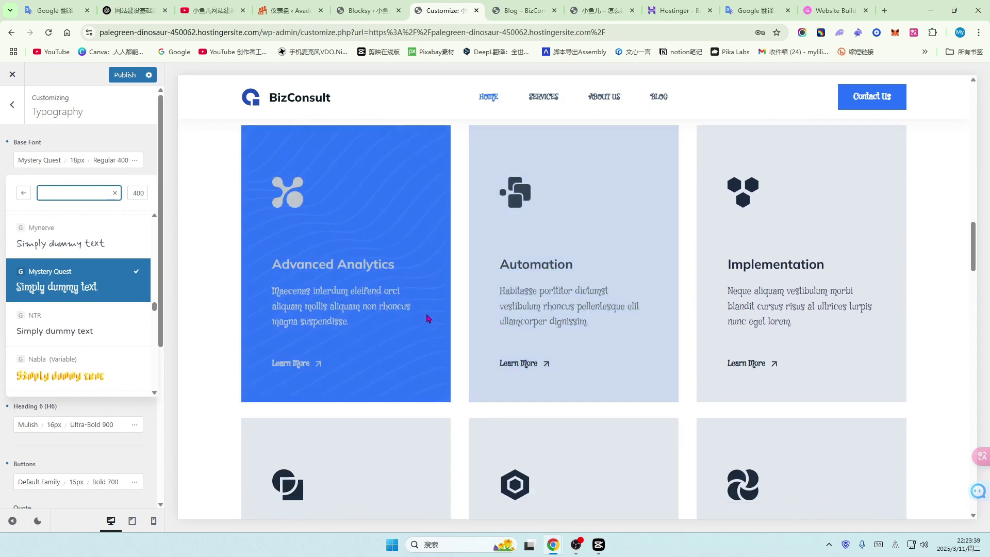
scroll(753, 353, down, 6)
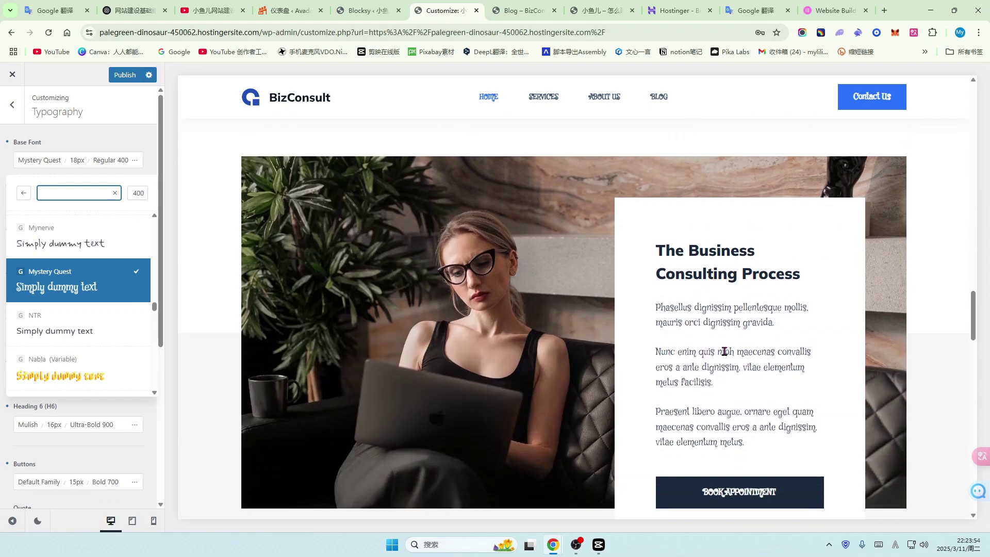
scroll(725, 351, down, 6)
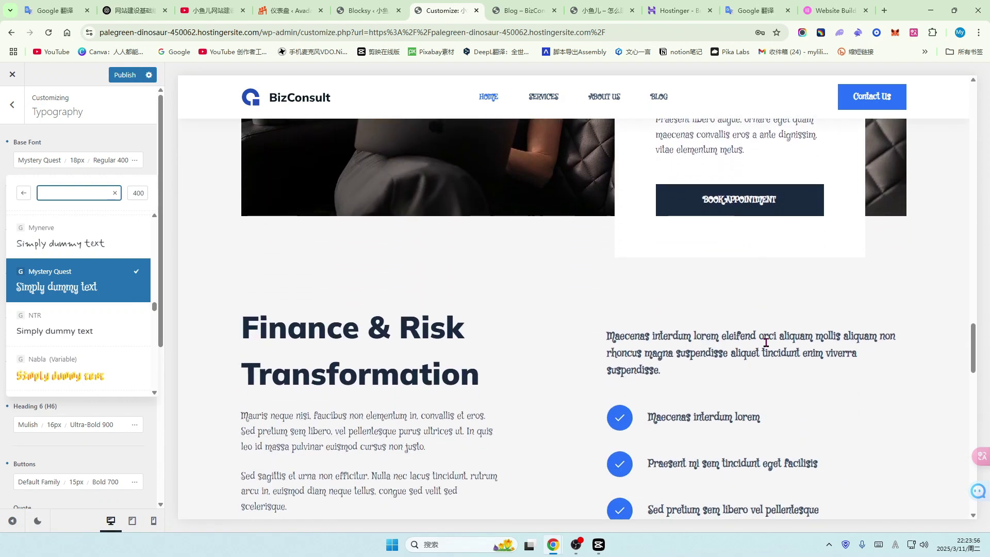
scroll(766, 342, down, 1)
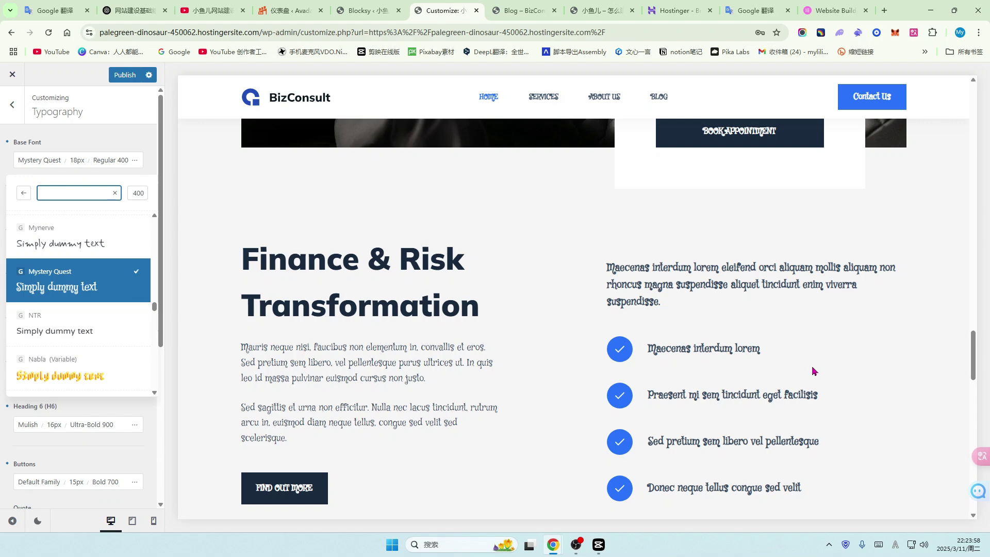
- Reset the Base Font to its default and check the body text in the Finance & Risk Transformation section
mouse_move(7, 145)
click(8, 144)
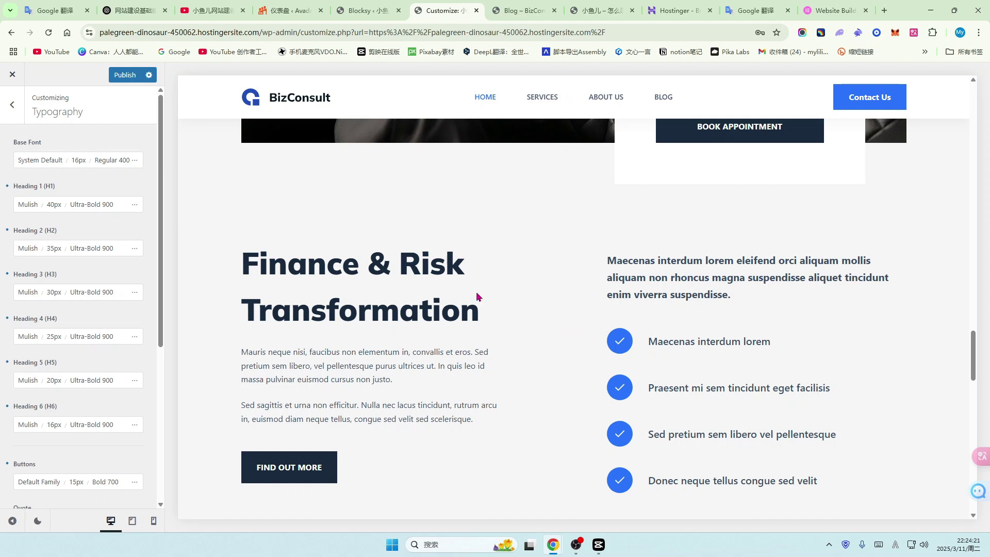
scroll(486, 287, down, 2)
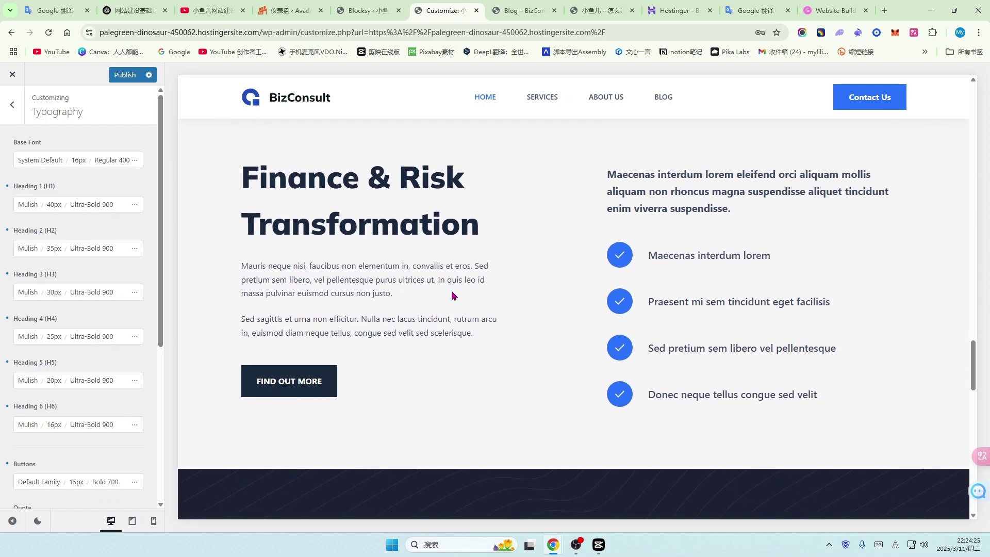
scroll(454, 296, down, 1)
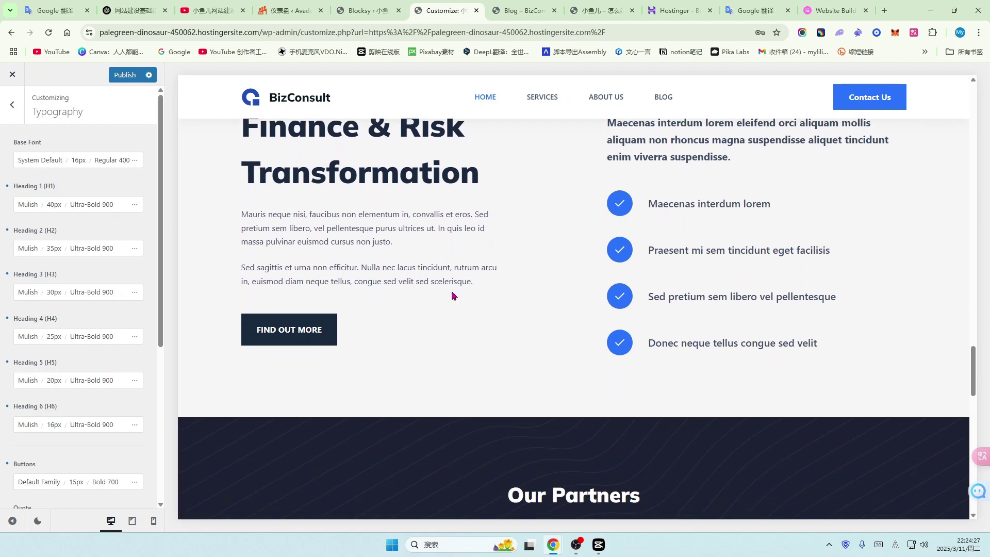
scroll(453, 296, up, 3)
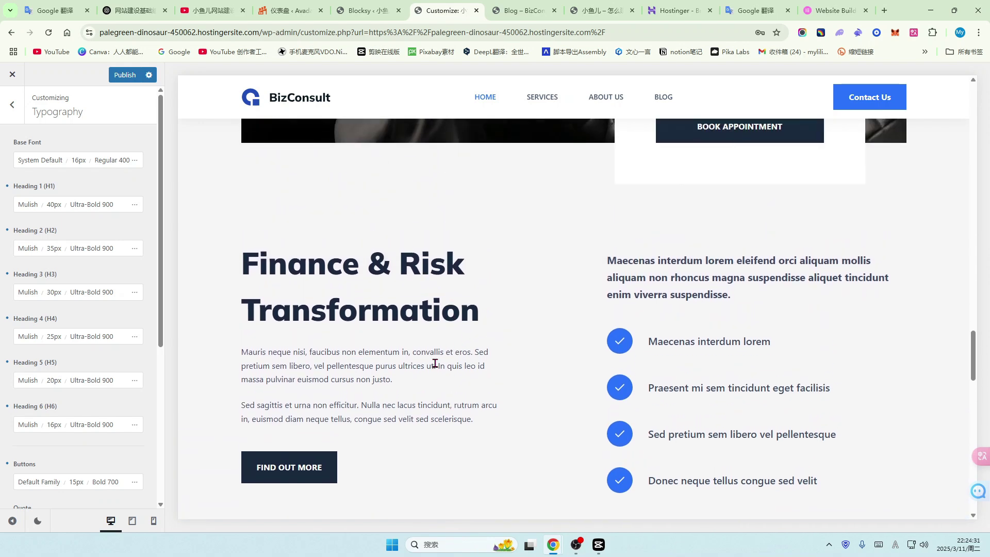
scroll(446, 361, down, 1)
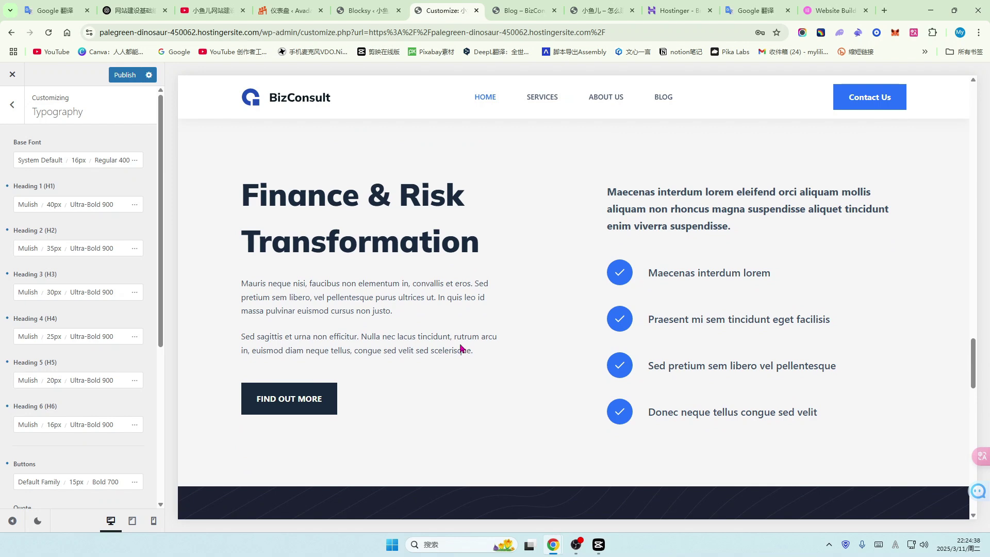
- Review the preview's body text from Finance & Risk Transformation back through The Business Consulting Process to the service cards
scroll(461, 349, up, 2)
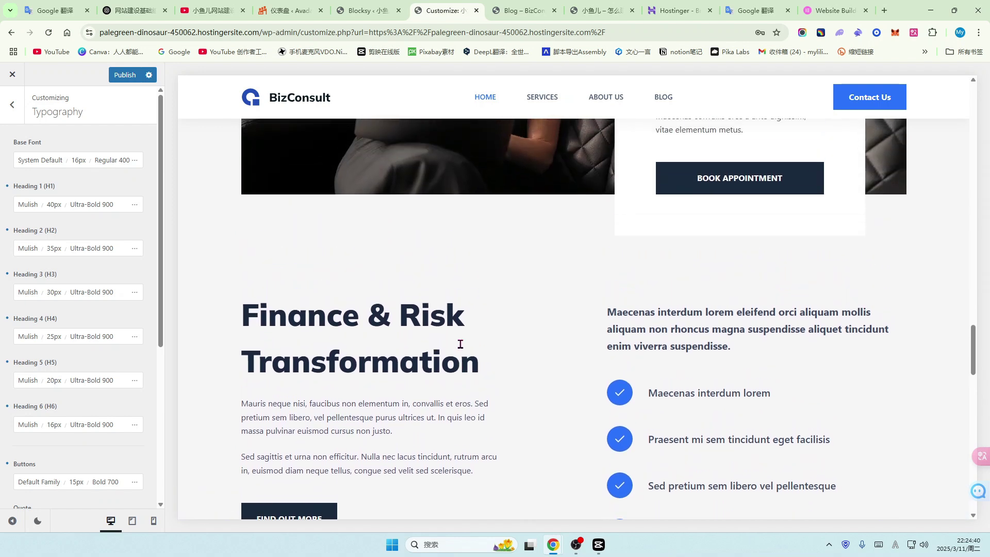
scroll(471, 346, up, 3)
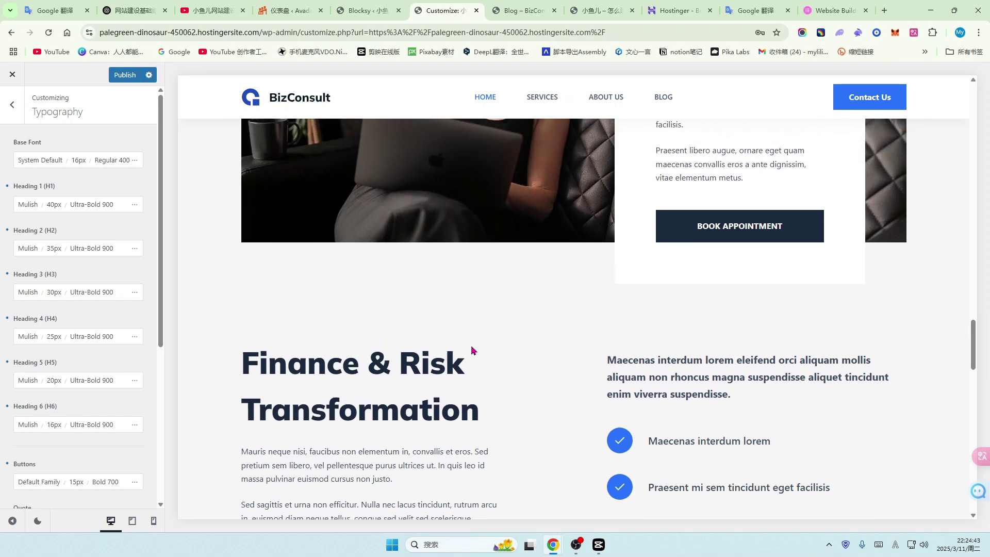
scroll(513, 351, up, 3)
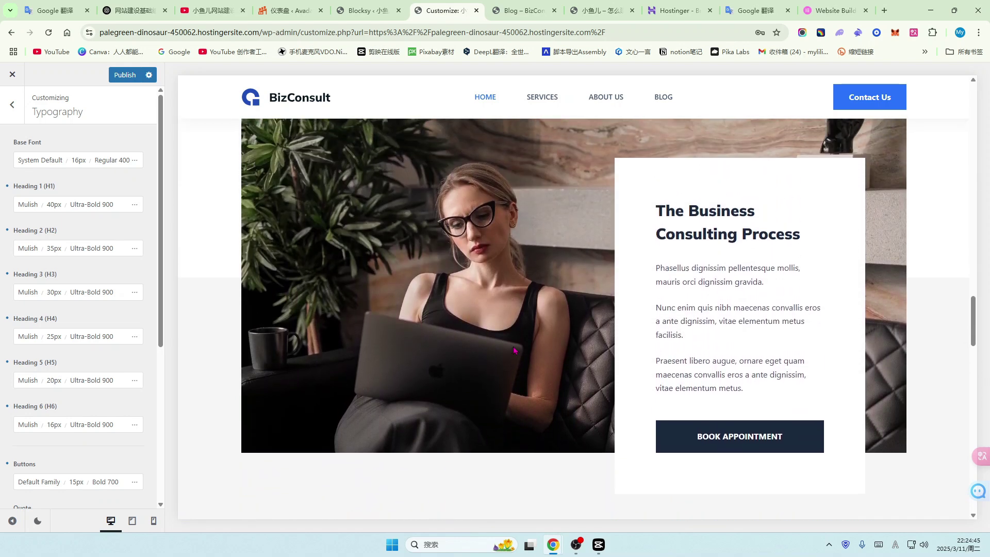
scroll(514, 351, up, 2)
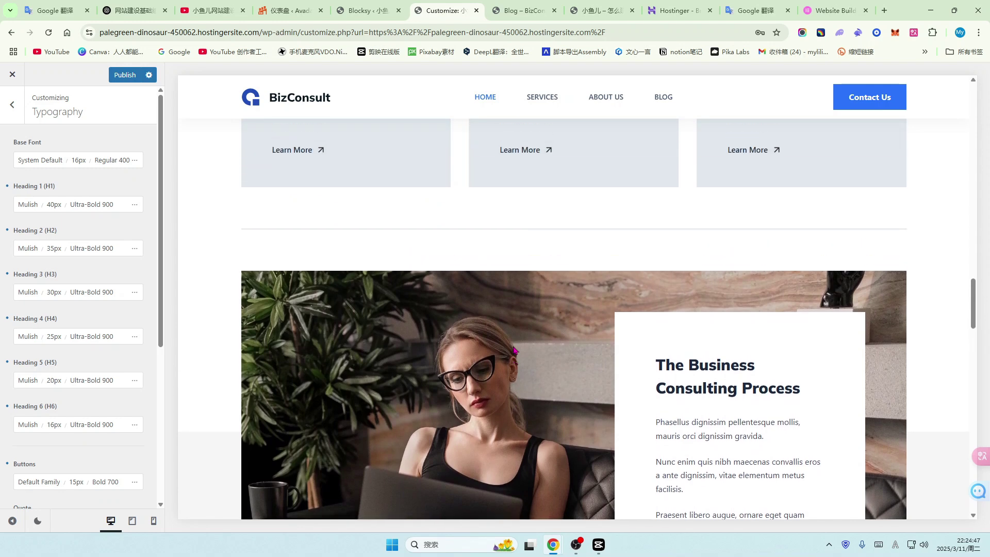
scroll(513, 351, up, 2)
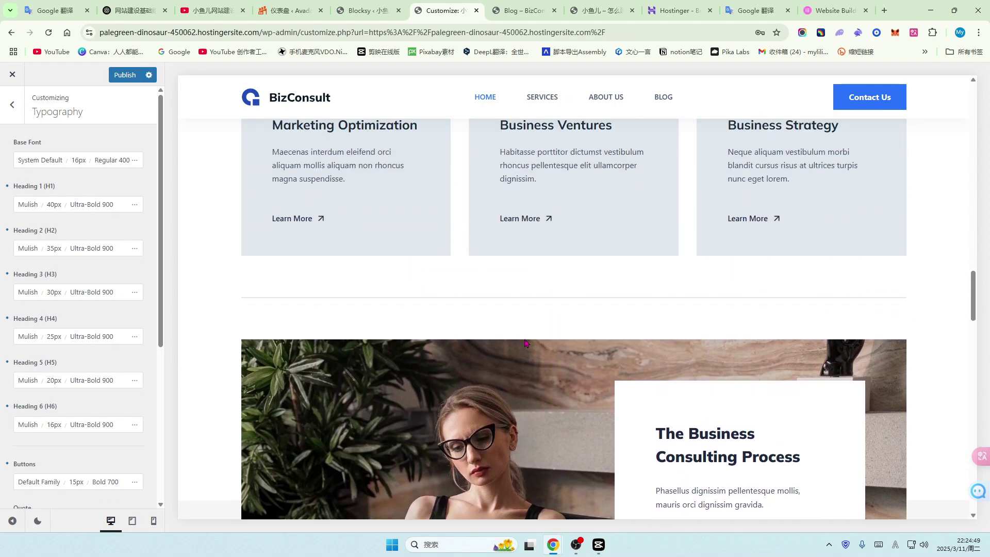
scroll(523, 344, up, 3)
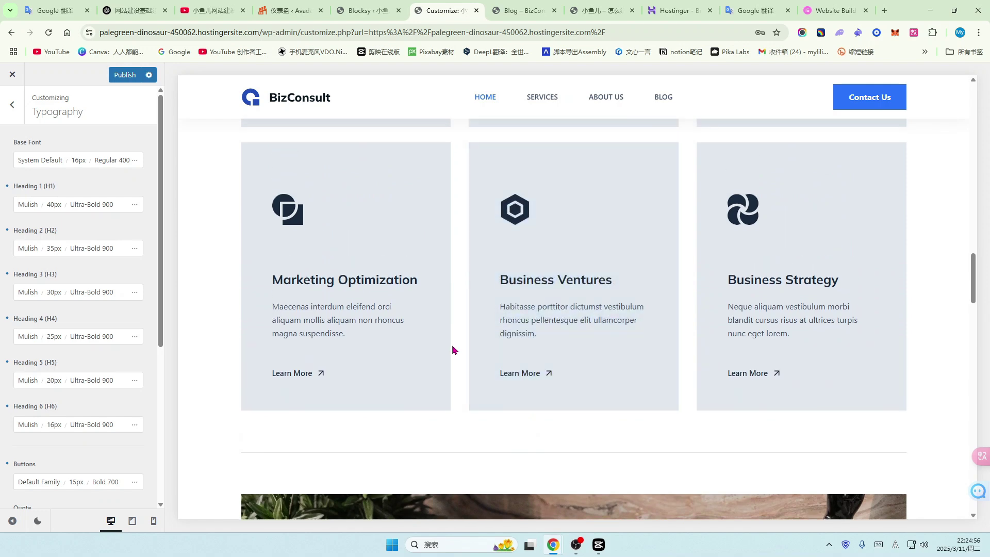
scroll(452, 349, up, 2)
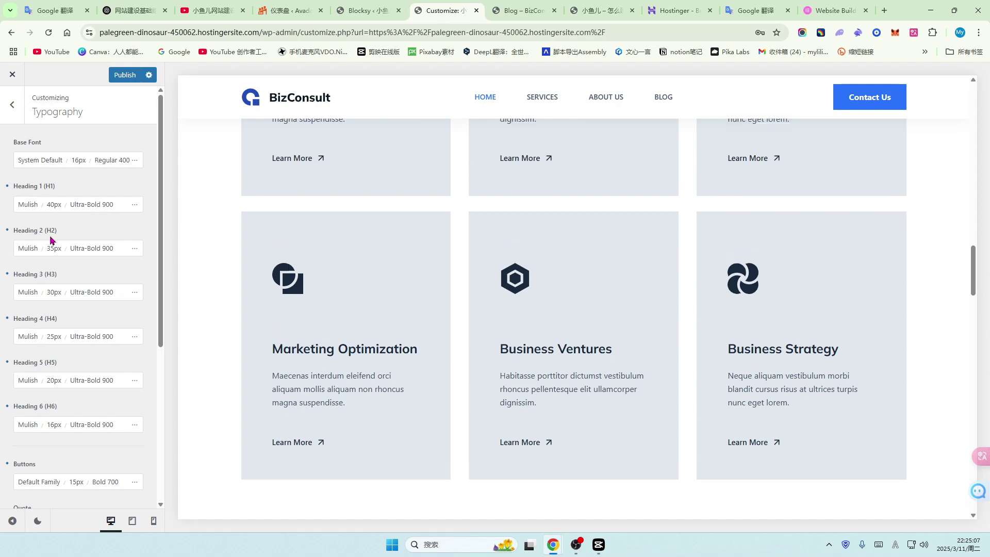
- Compare the service cards' text with the Typography options from the headings down to Buttons, Quote, Pullquote, Preformatted and Figcaption
scroll(103, 210, down, 1)
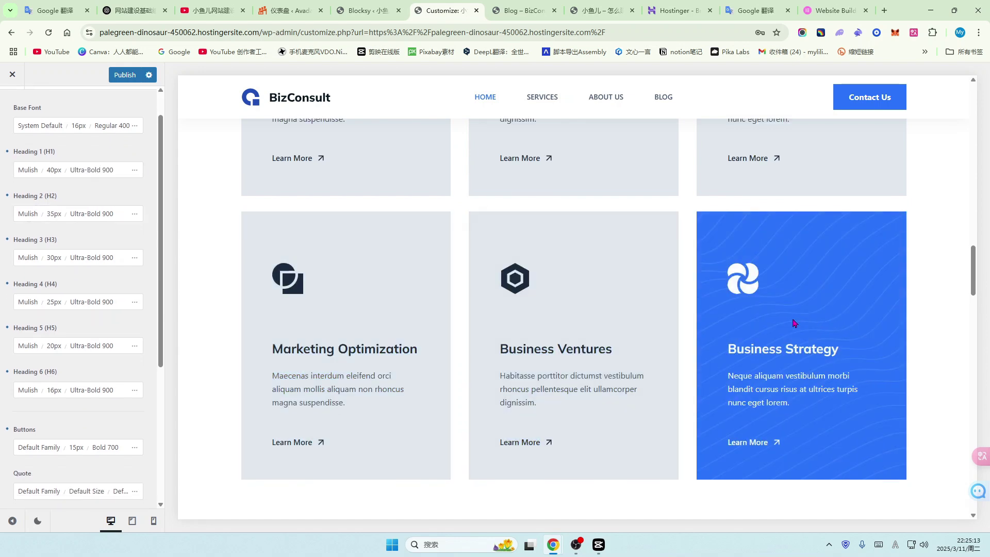
scroll(793, 322, down, 1)
scroll(686, 332, down, 1)
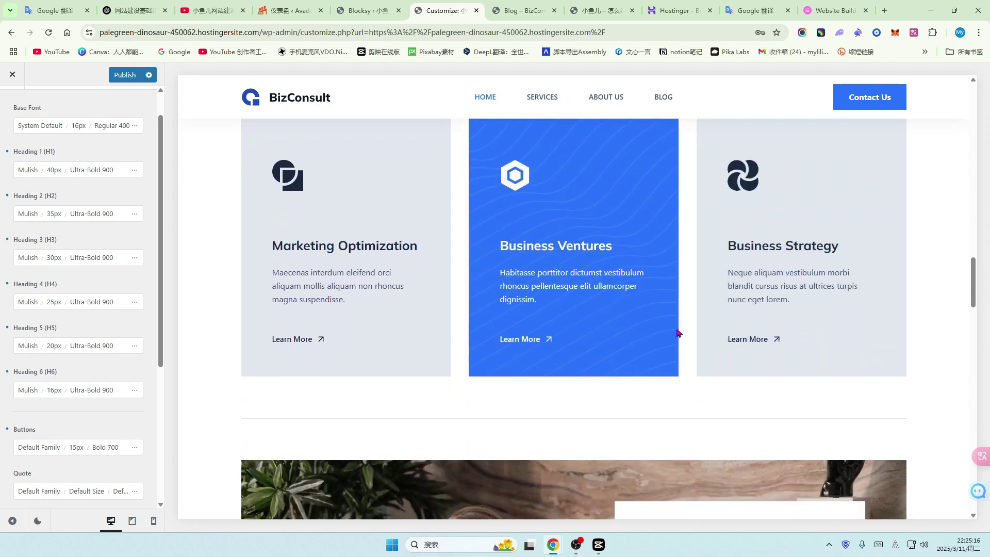
scroll(678, 333, down, 1)
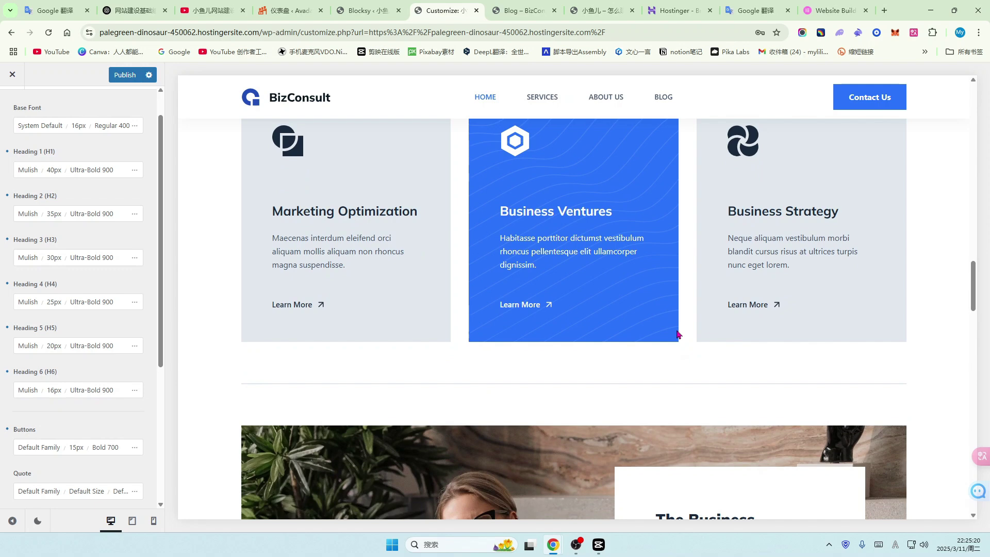
scroll(679, 334, down, 1)
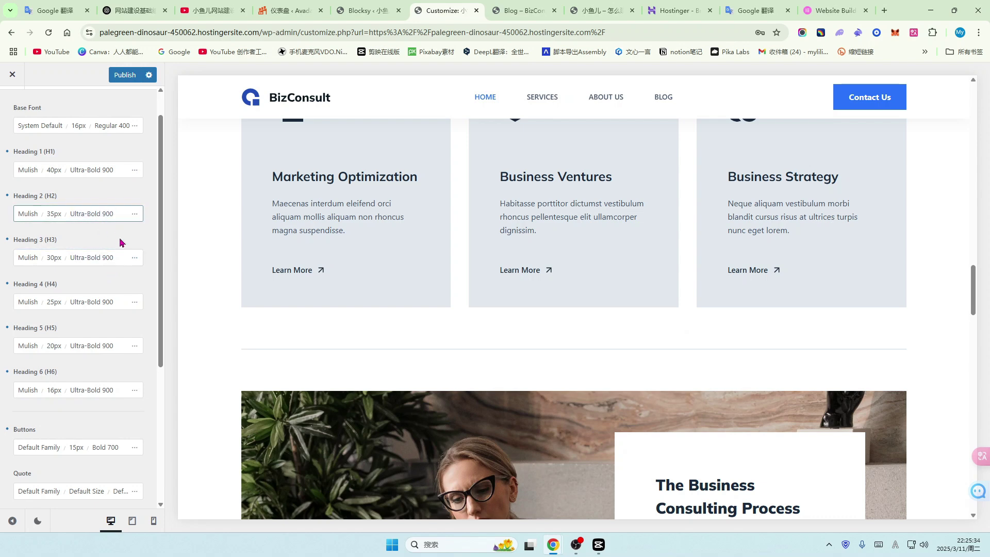
scroll(116, 257, down, 1)
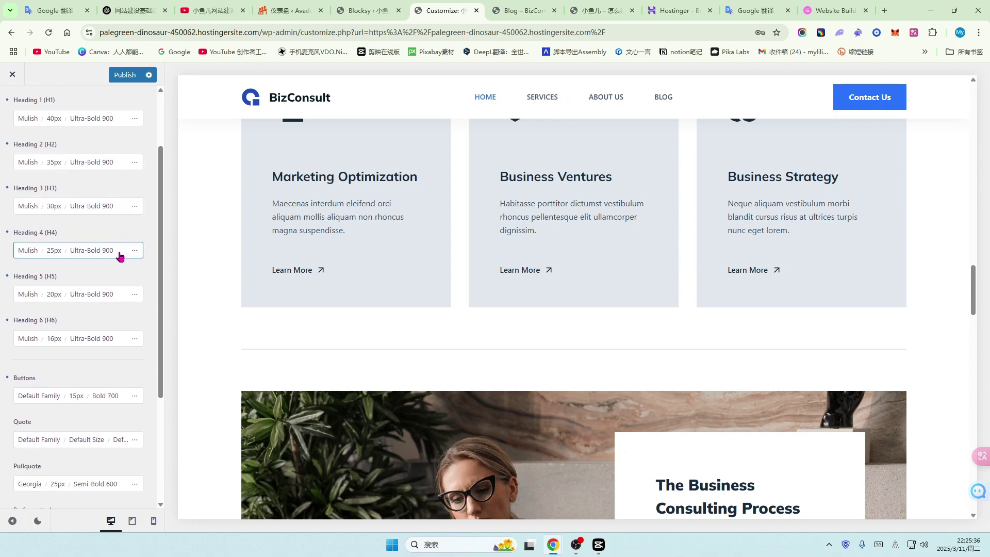
scroll(120, 257, down, 2)
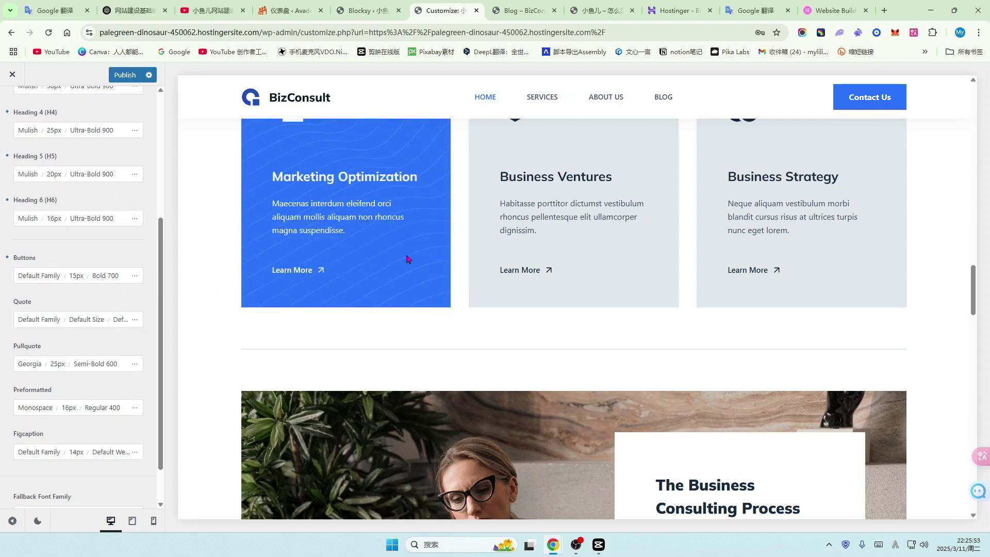
- Bring the What Services We Offer For You section into view in the preview and leave the Typography settings
scroll(343, 274, up, 12)
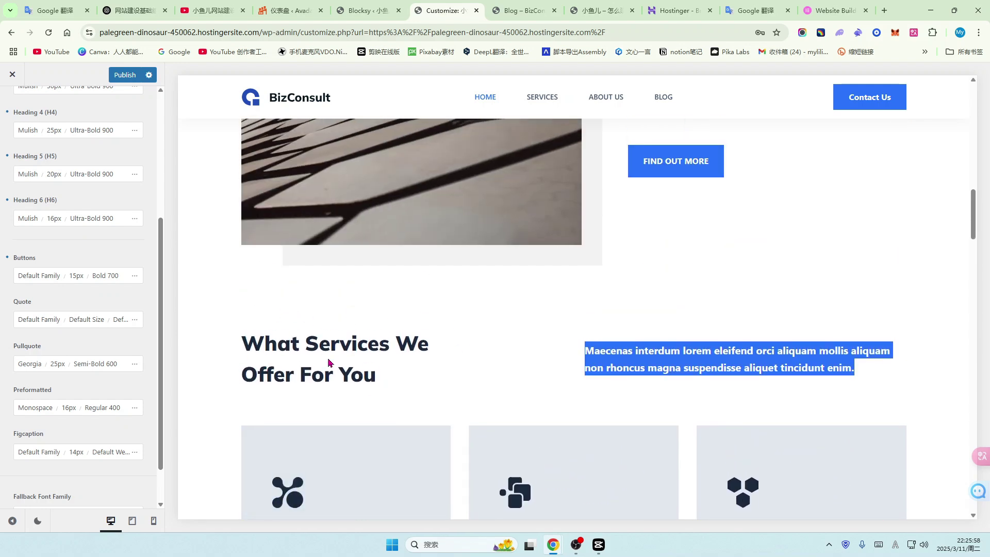
scroll(51, 206, up, 5)
click(12, 109)
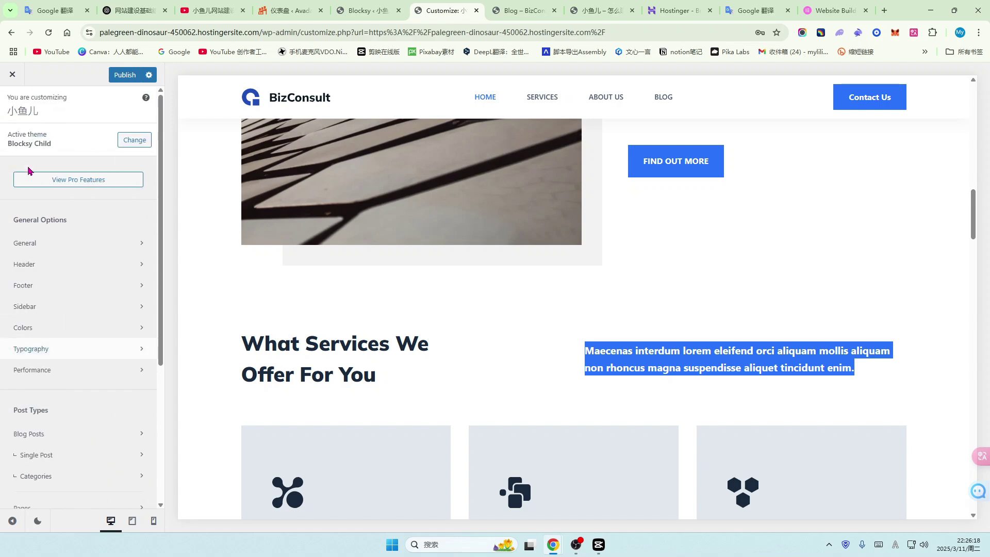
- Look through the customizer's option list and review the home page preview from the service cards back up to the hero section
scroll(93, 258, down, 2)
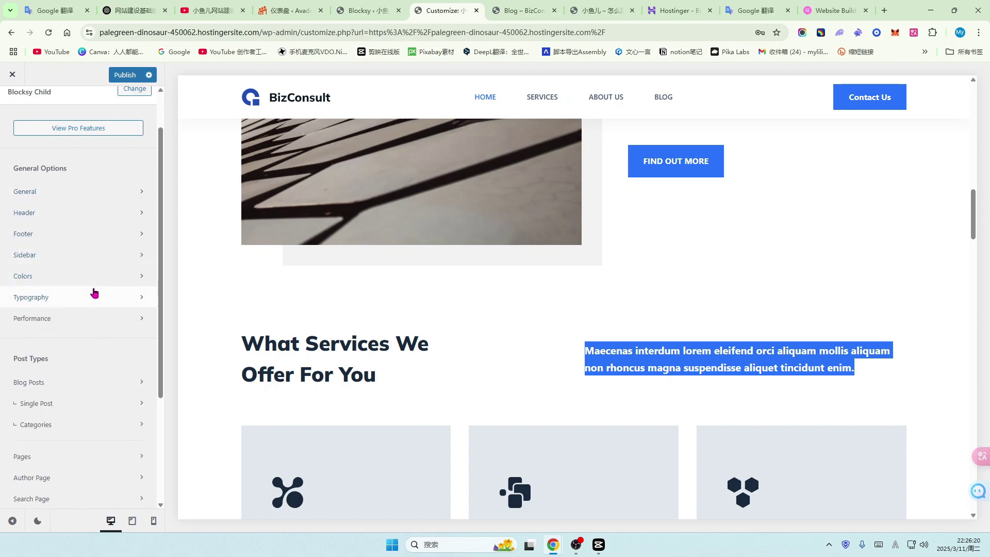
scroll(94, 292, down, 1)
scroll(93, 292, down, 1)
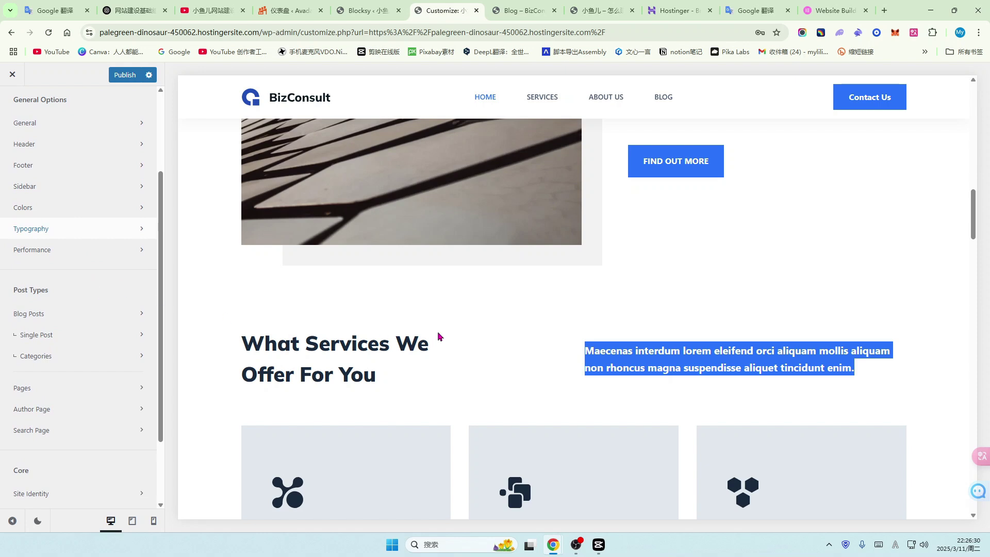
scroll(438, 336, down, 1)
scroll(456, 337, down, 1)
scroll(456, 343, down, 1)
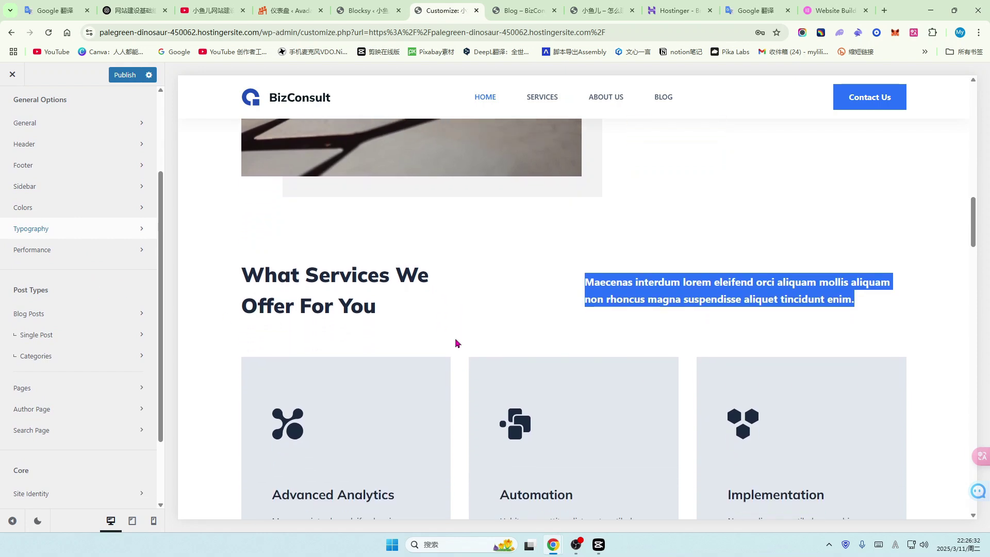
scroll(456, 343, down, 2)
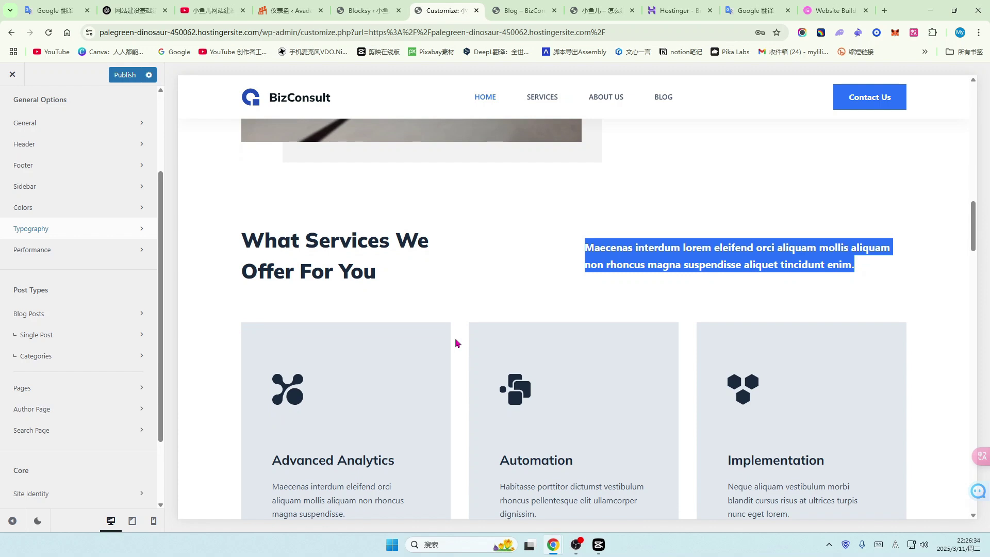
scroll(456, 343, up, 4)
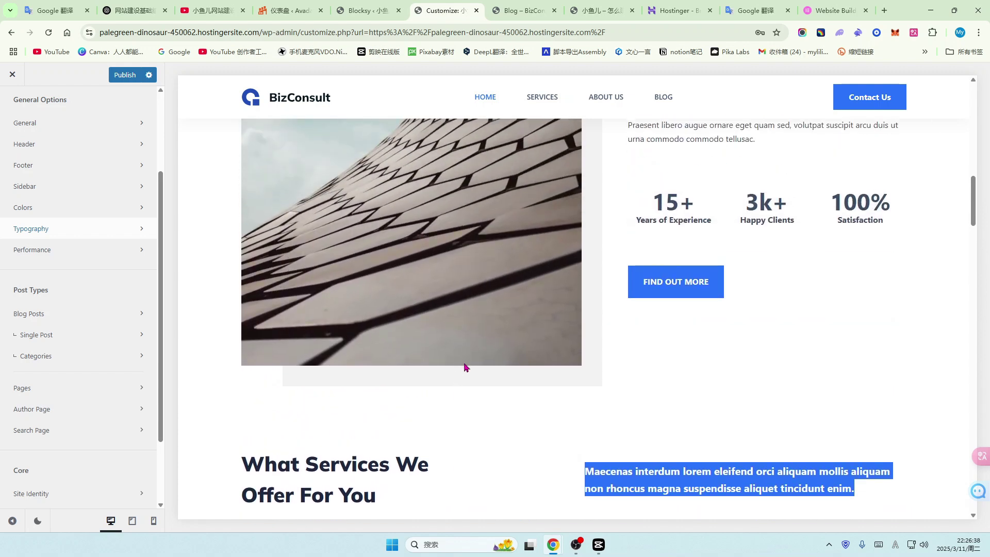
scroll(464, 367, up, 3)
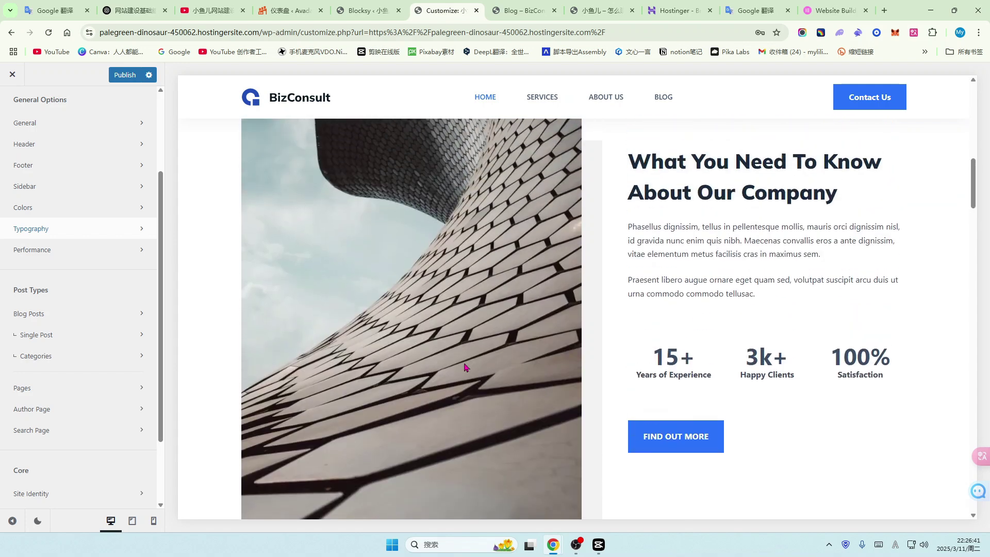
scroll(567, 382, up, 3)
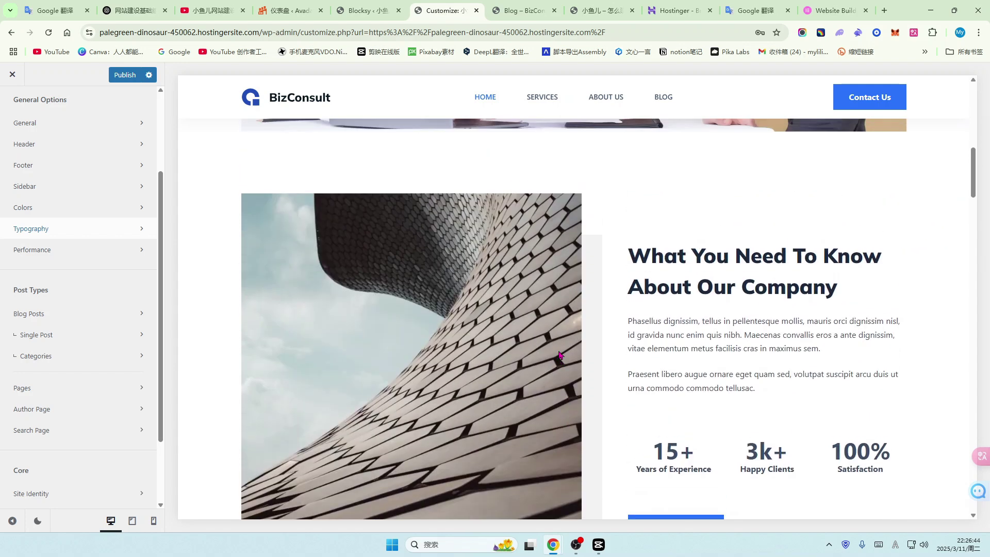
scroll(560, 356, up, 6)
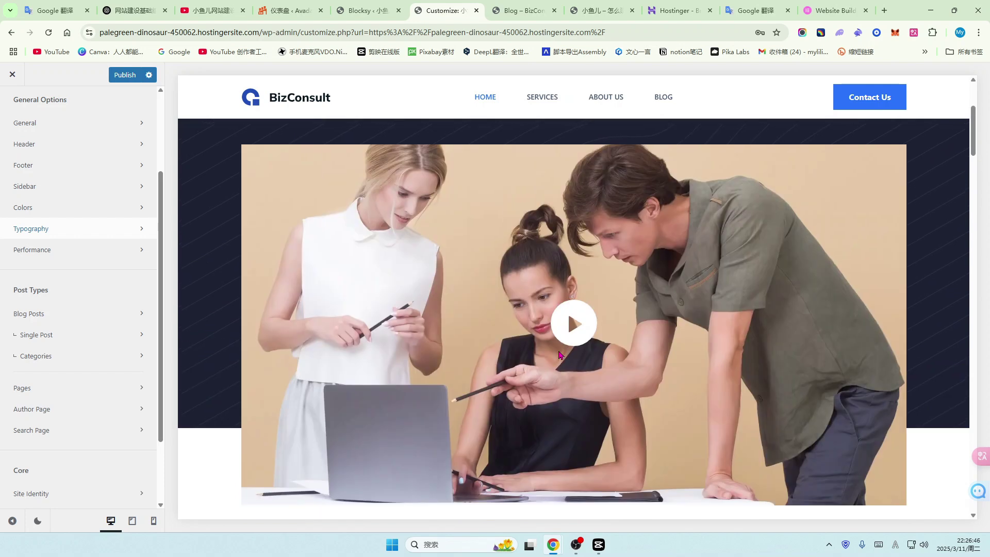
scroll(515, 335, up, 2)
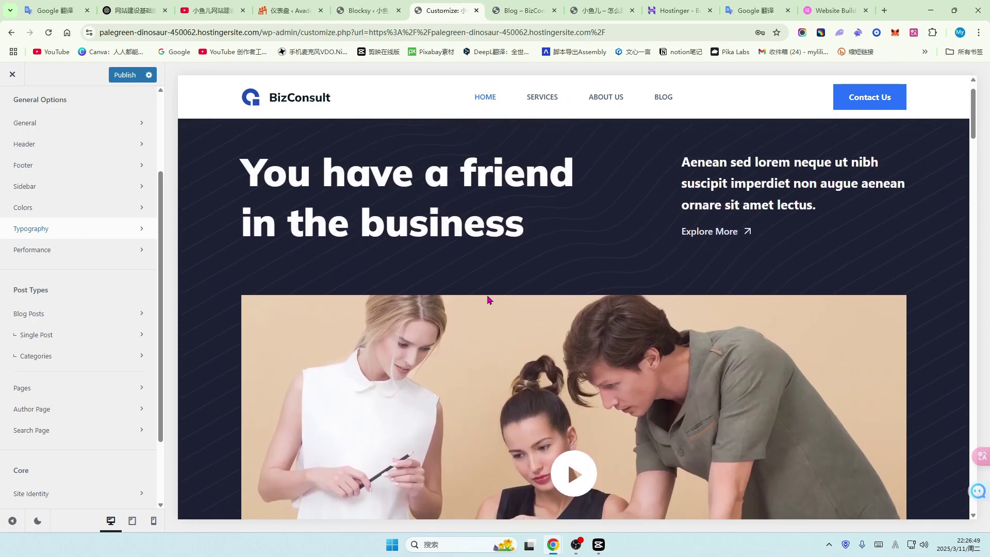
scroll(515, 353, up, 1)
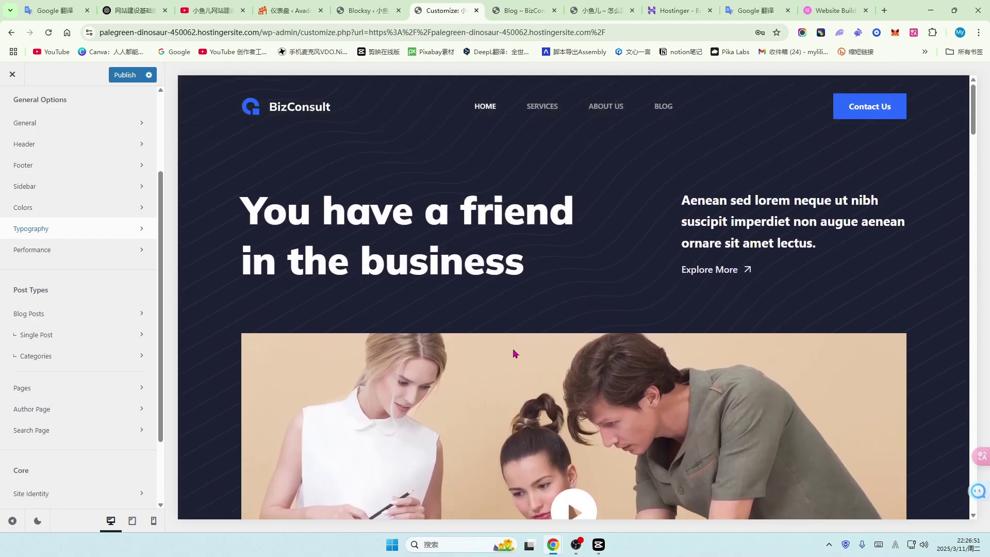
- Open the Colors settings and compare the Global Color Palette and Global Colors with the preview's hero section
click(69, 209)
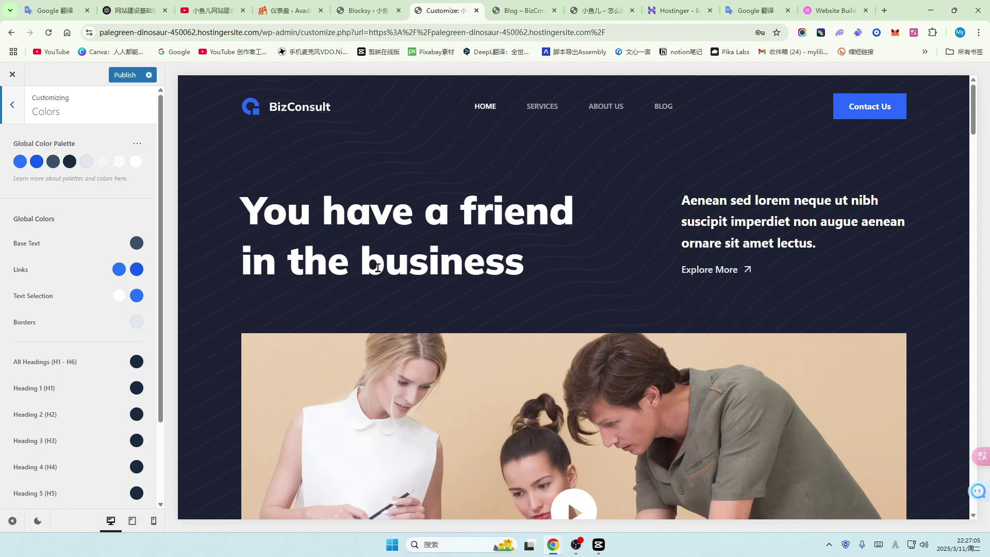
scroll(514, 310, down, 1)
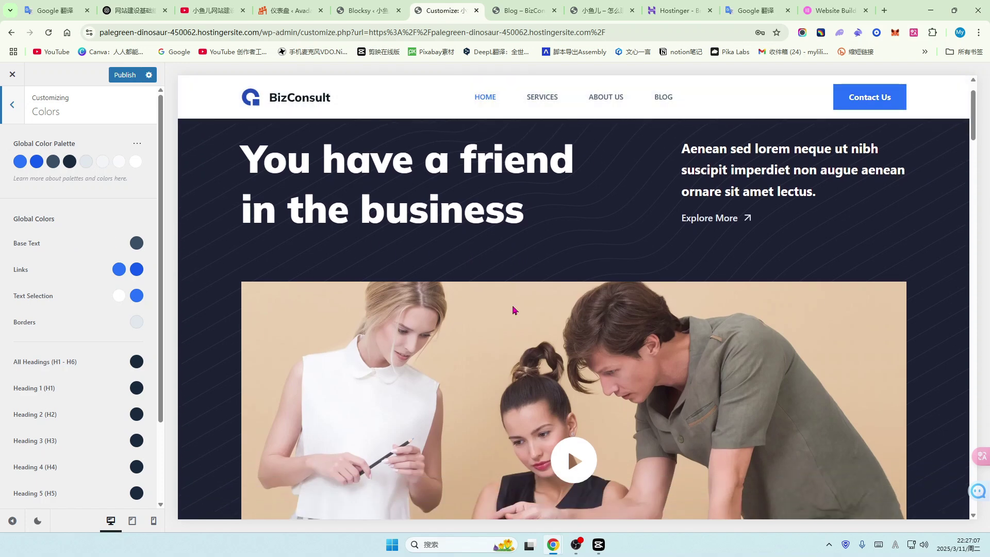
scroll(514, 309, up, 1)
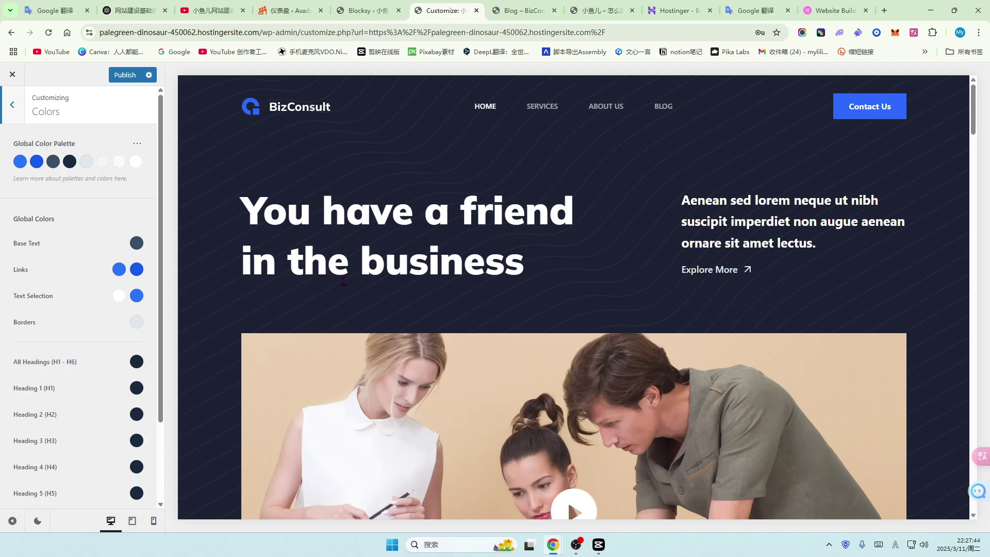
- Leave the Colors settings and open the Header settings
click(12, 105)
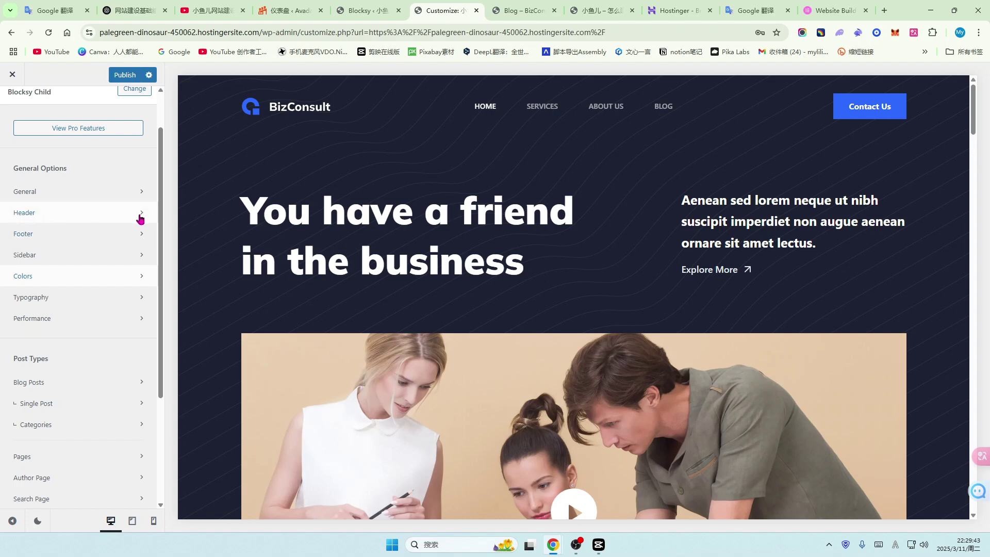
click(140, 217)
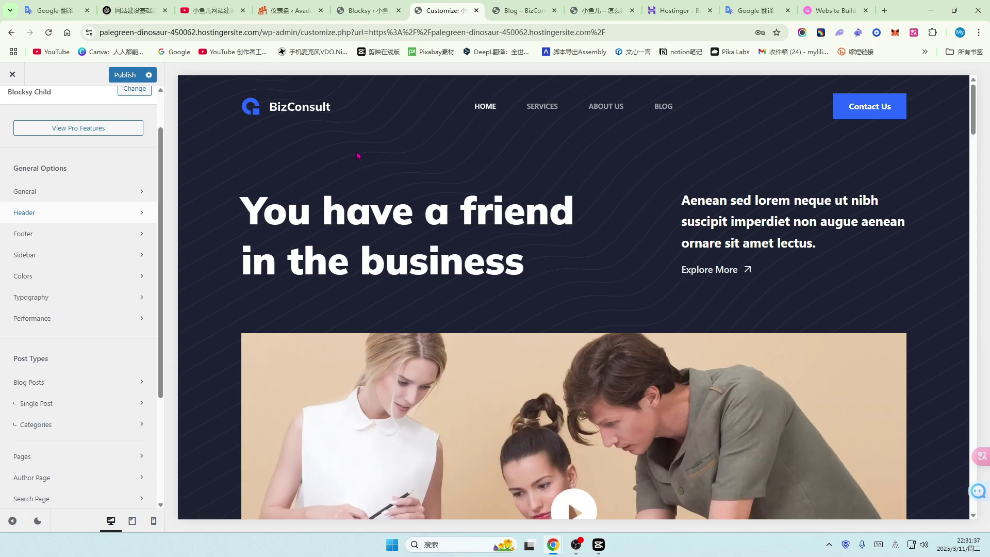
- Examine how the site header behaves when the homepage preview moves between its start and the content further down
scroll(453, 152, down, 1)
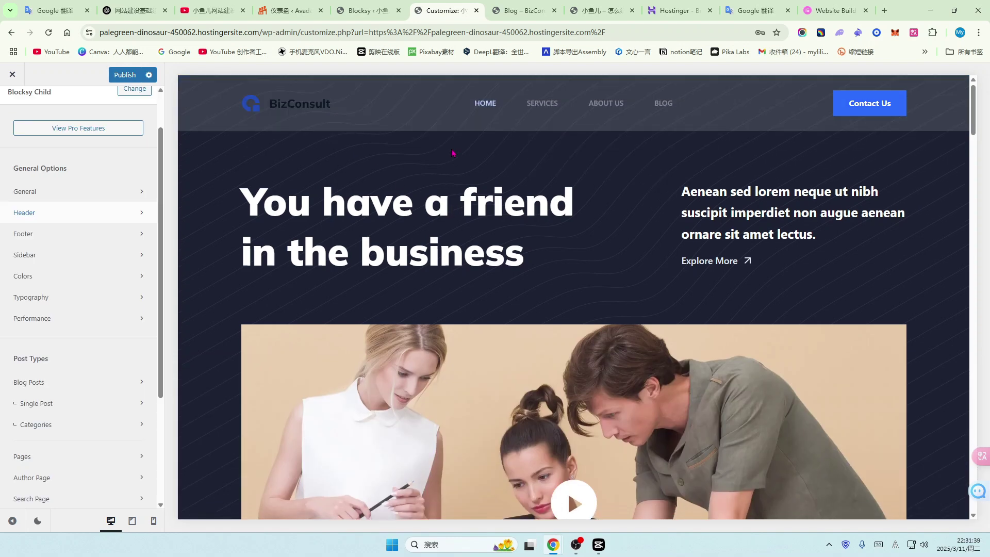
scroll(453, 152, down, 1)
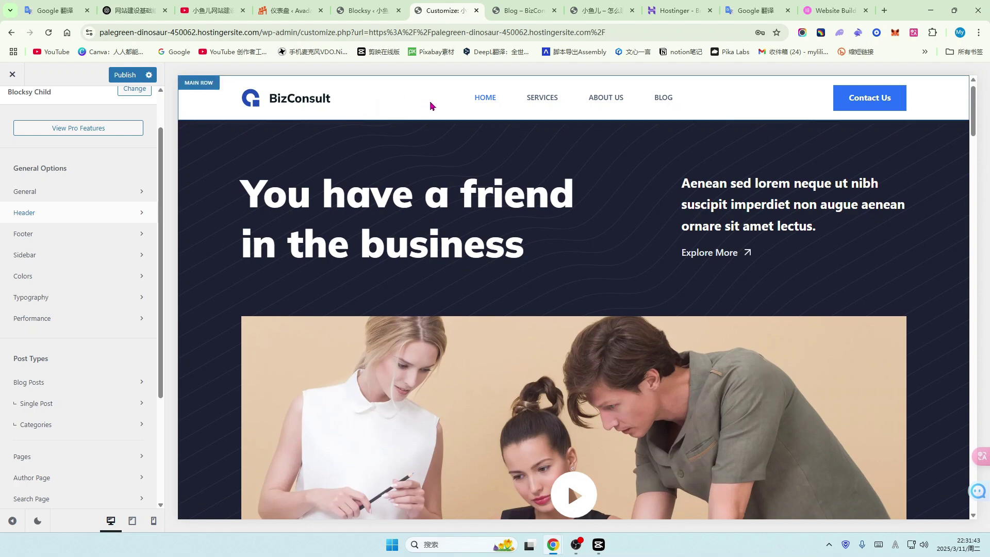
scroll(433, 107, up, 1)
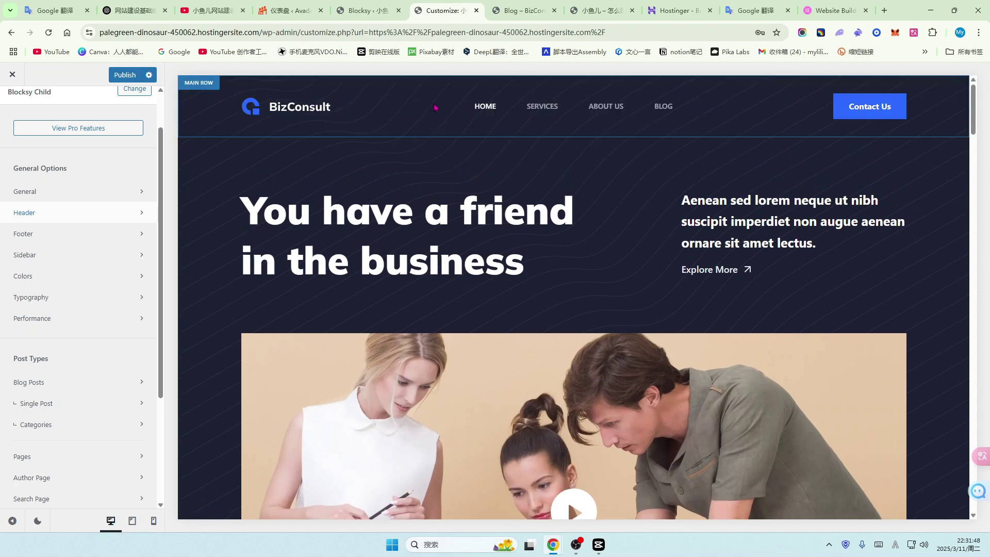
scroll(434, 108, down, 1)
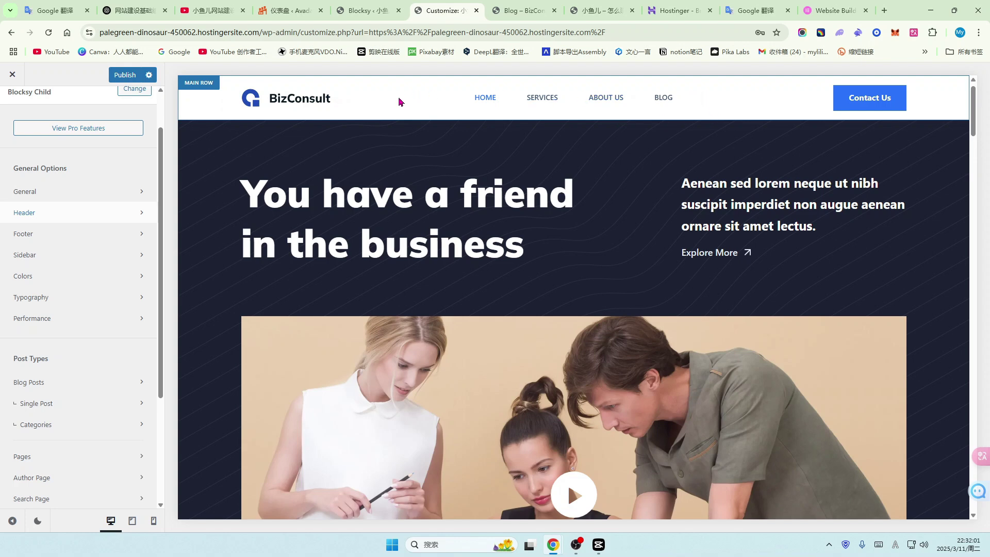
scroll(412, 132, down, 1)
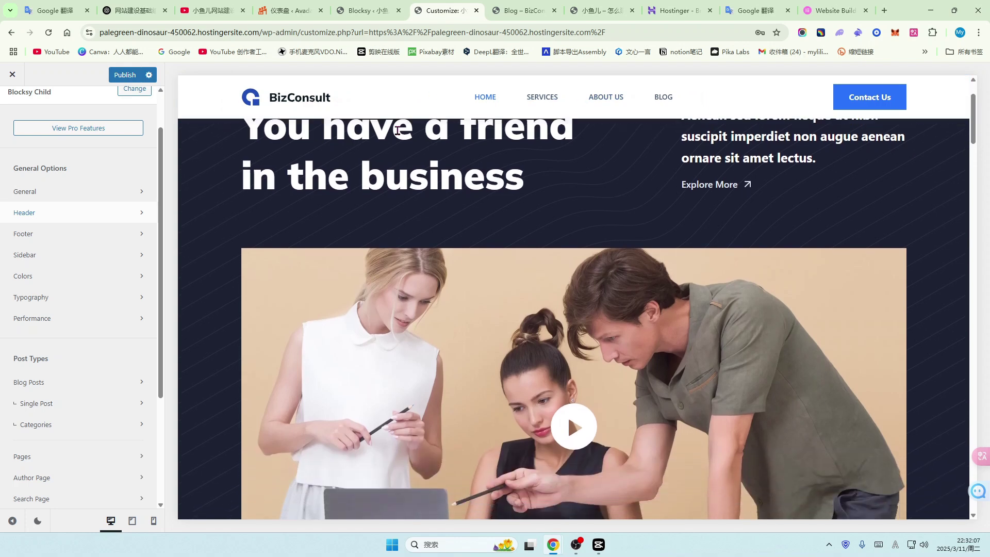
scroll(435, 136, down, 2)
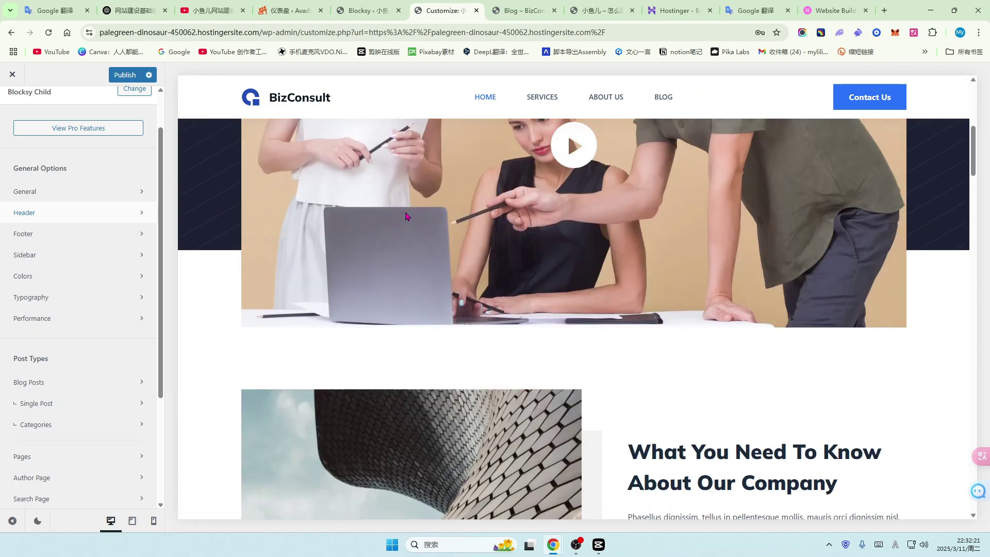
scroll(413, 196, up, 2)
scroll(418, 180, up, 3)
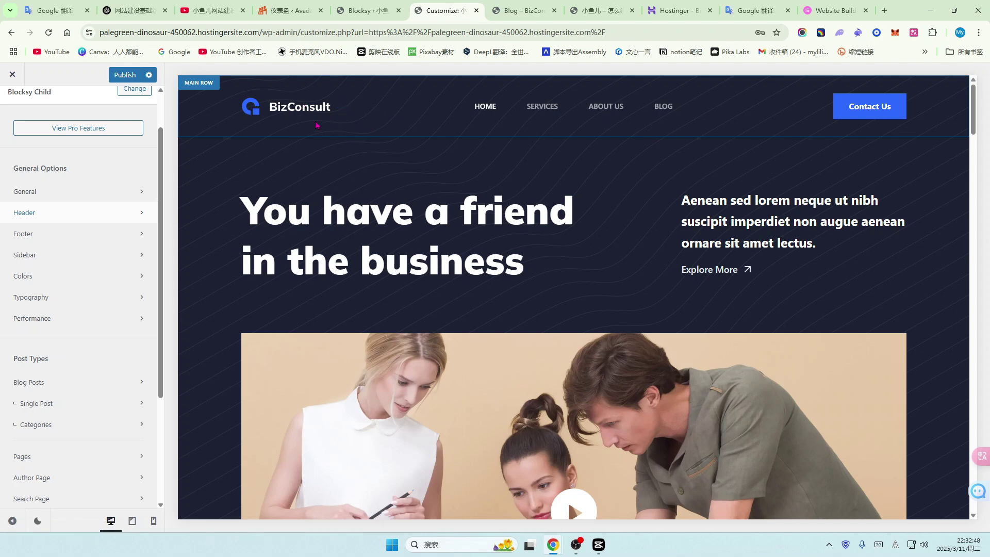
scroll(317, 124, down, 1)
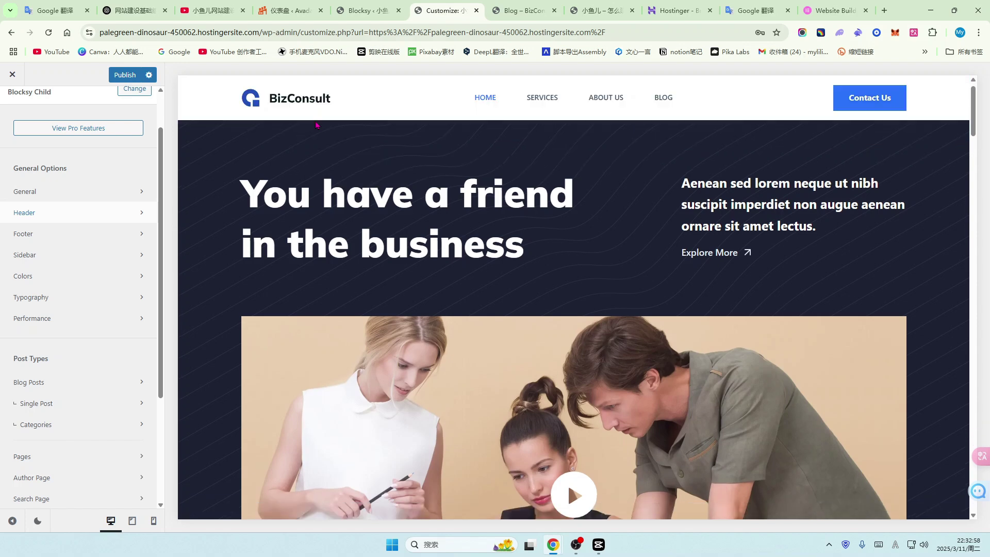
scroll(317, 126, up, 1)
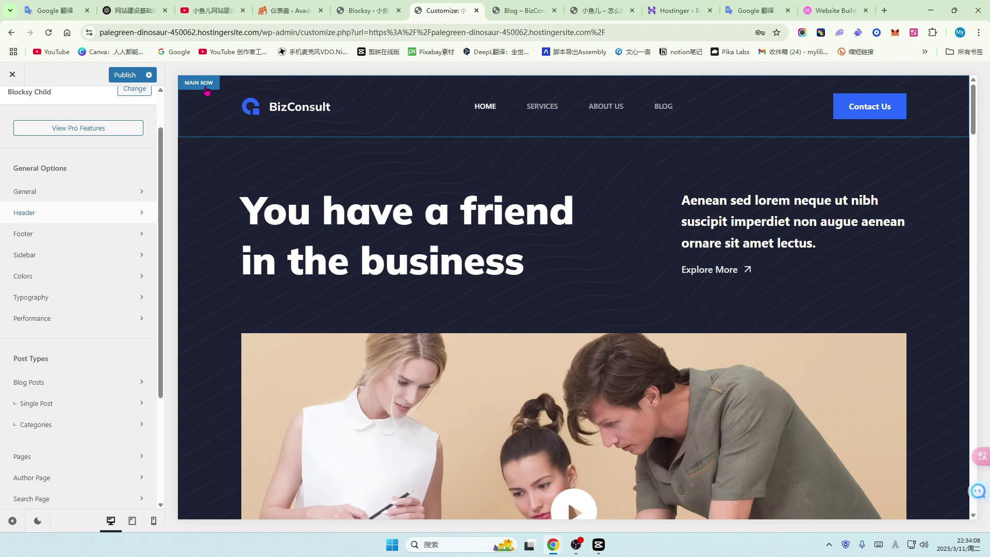
- View the header's Main Row settings, return to the general options, and open the header builder
click(205, 86)
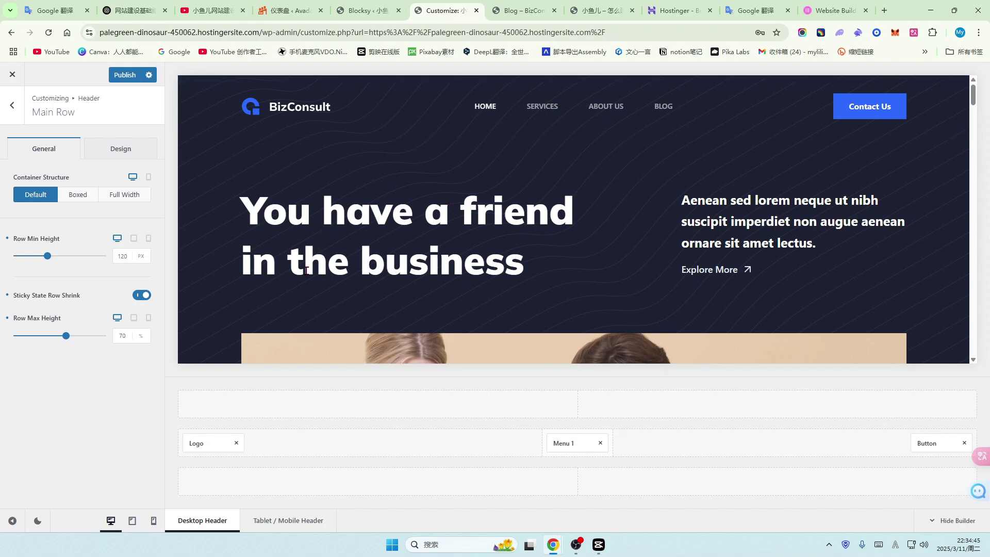
click(12, 107)
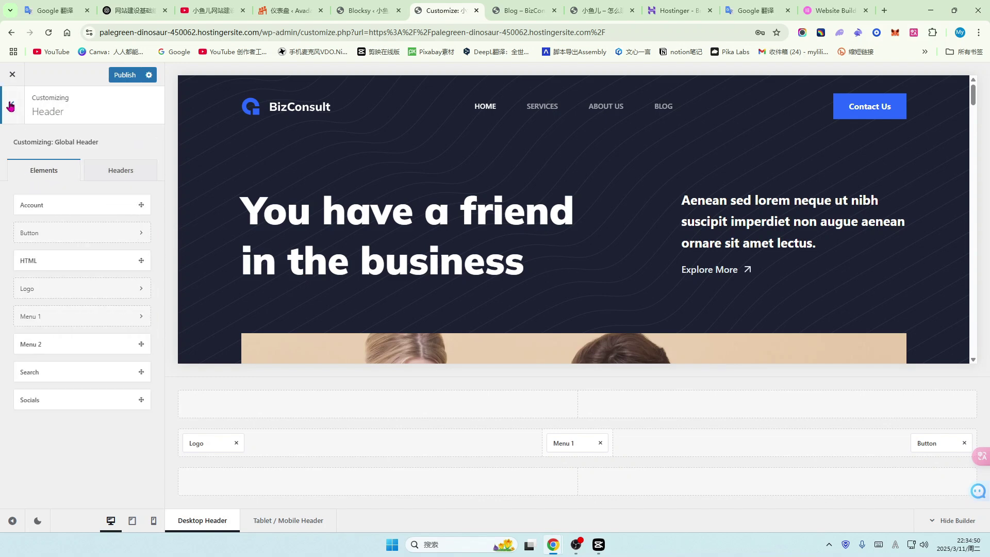
click(12, 106)
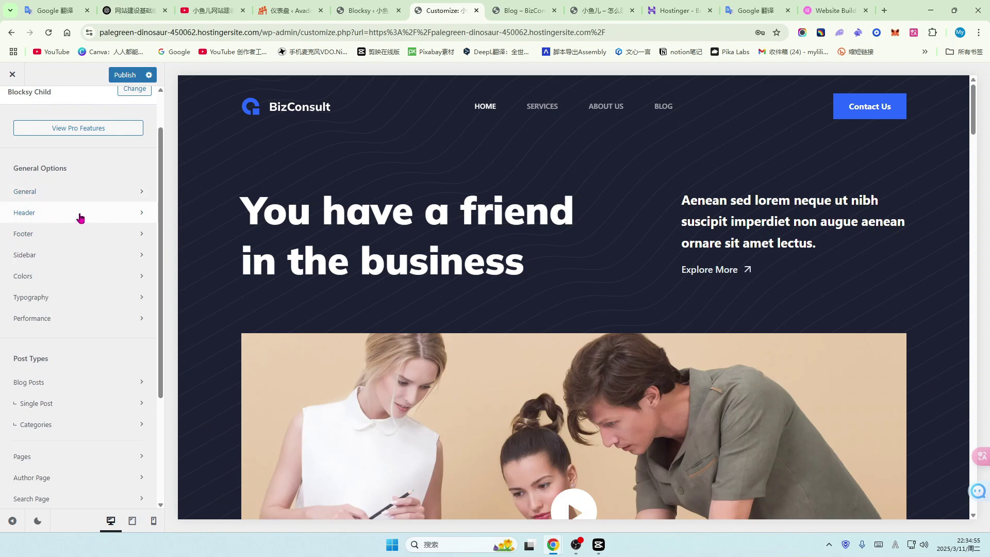
click(107, 213)
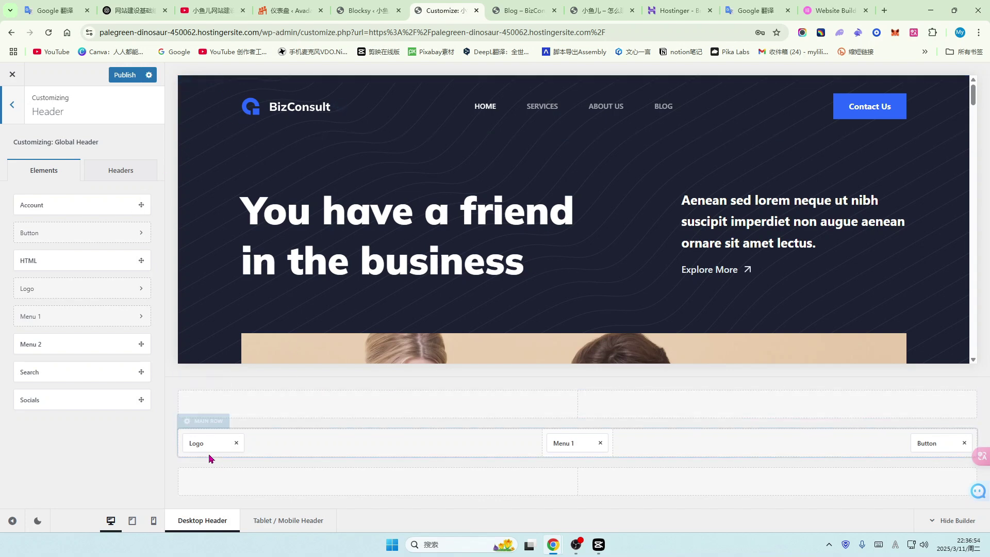
- Try the Logo in the header's top row and the Button in the bottom row, and return both to the main row
drag(199, 442, 207, 404)
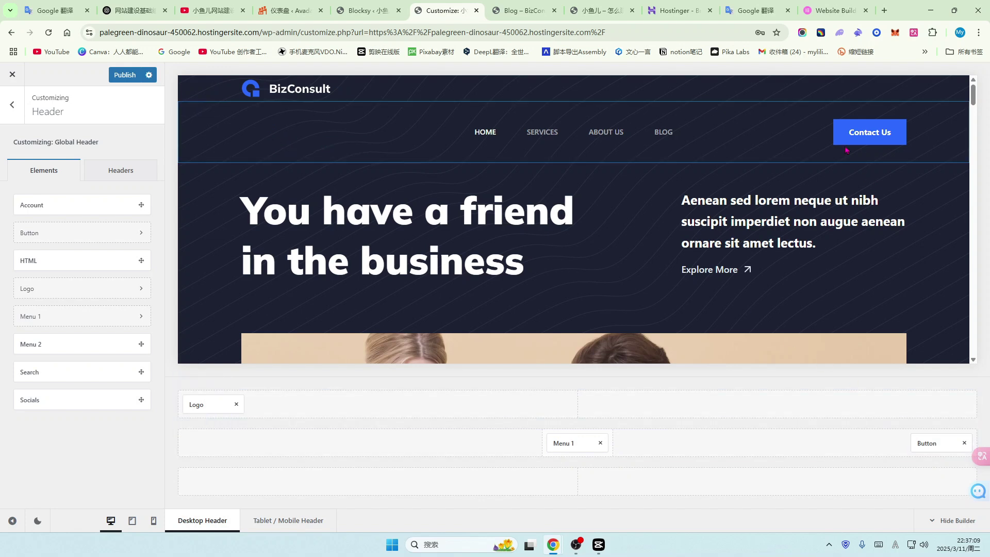
drag(933, 444, 935, 481)
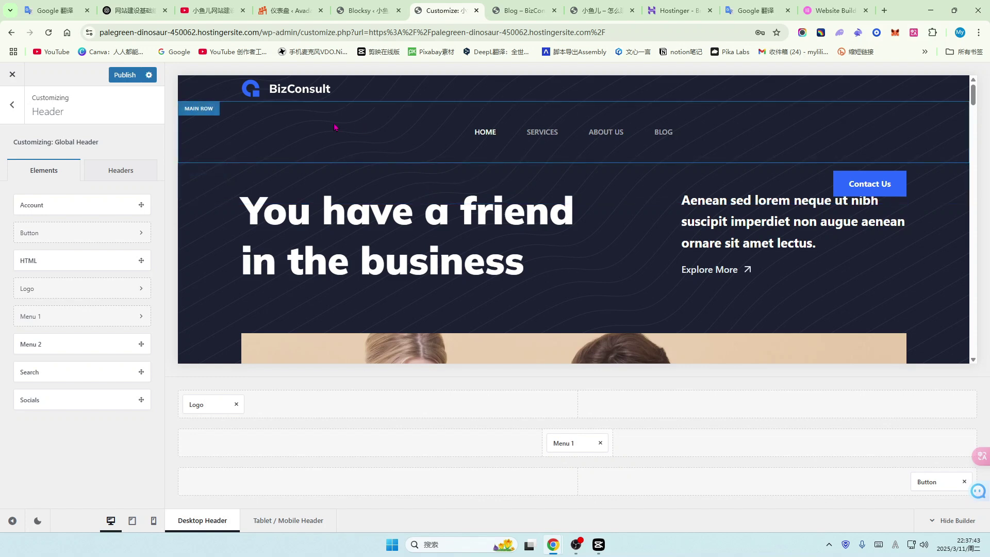
drag(205, 405, 206, 444)
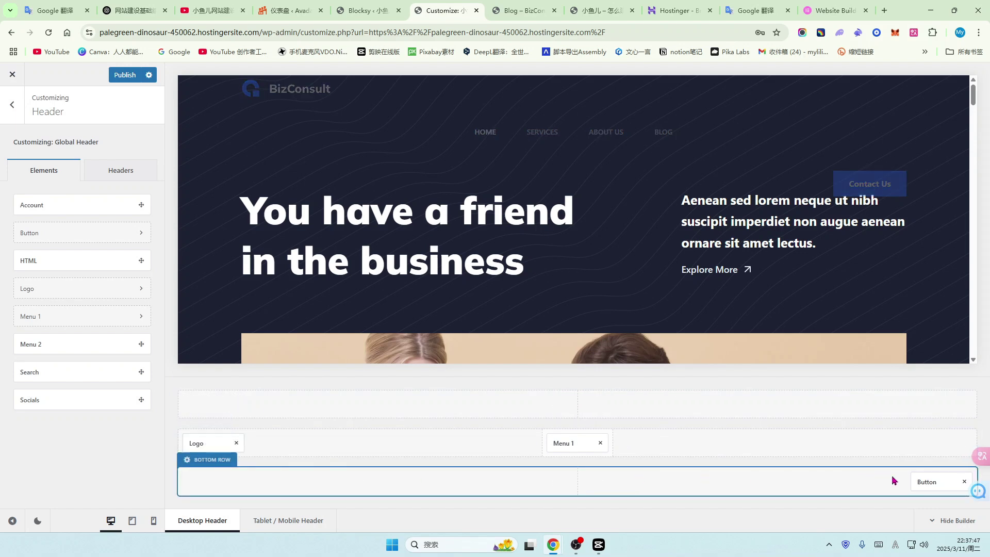
drag(937, 482, 943, 444)
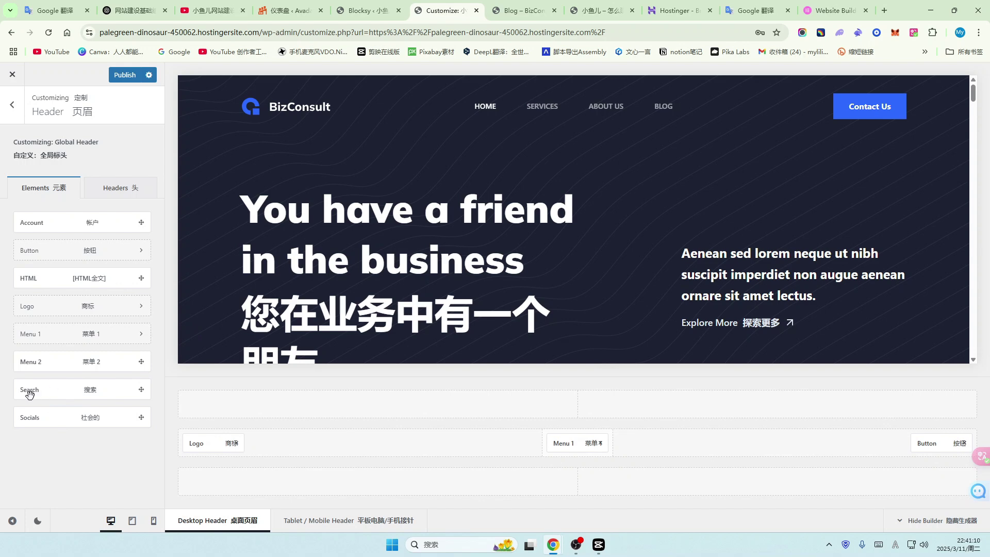
- Try a Search element before the Button in the header's main row and remove it
drag(31, 391, 821, 455)
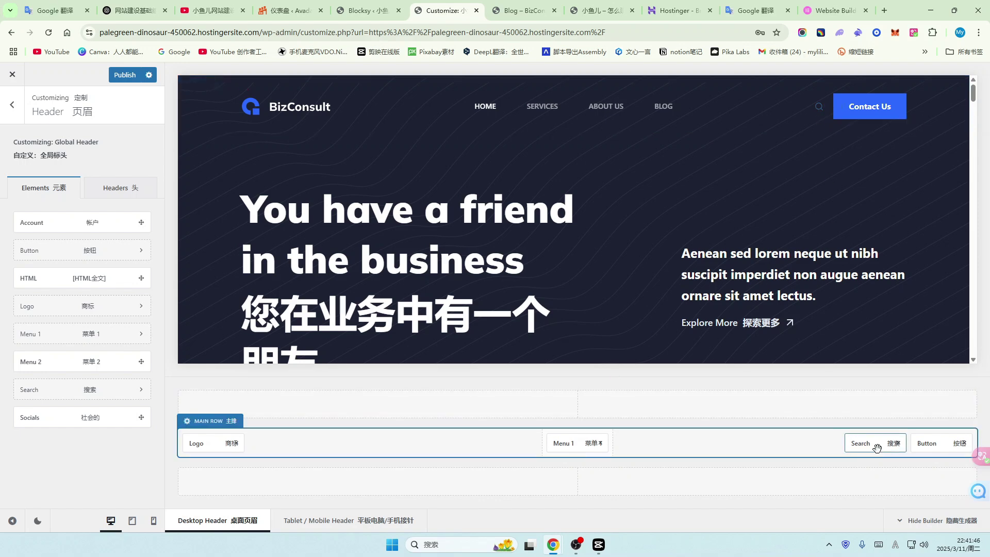
key(alt+a)
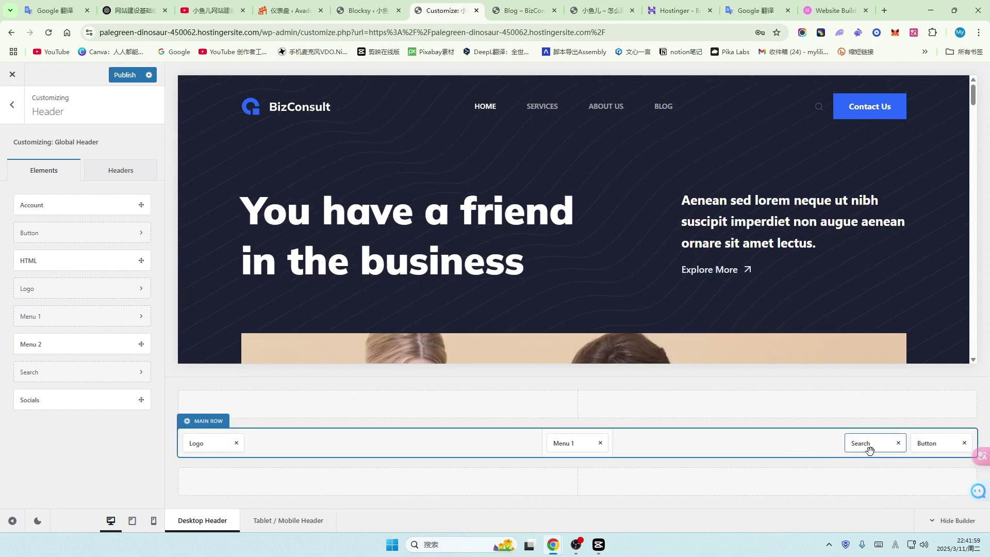
click(898, 443)
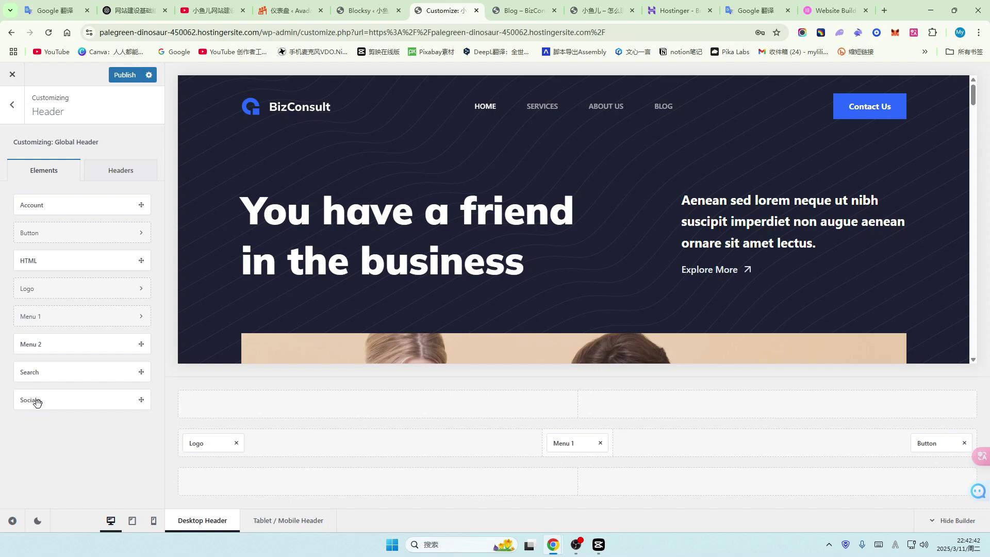
- Add the Socials element to the header's main row and place it after the Button
drag(31, 402, 837, 452)
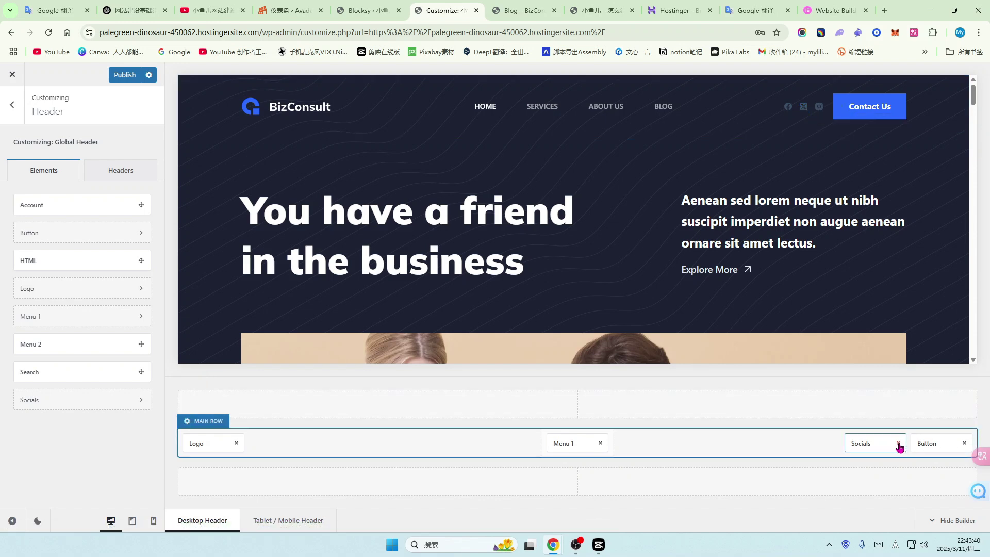
click(898, 443)
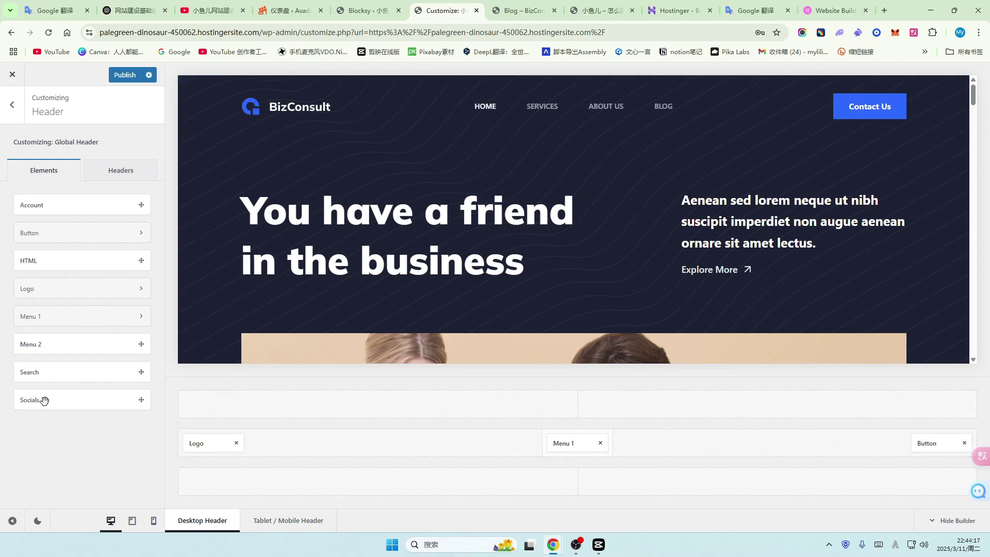
drag(43, 401, 343, 462)
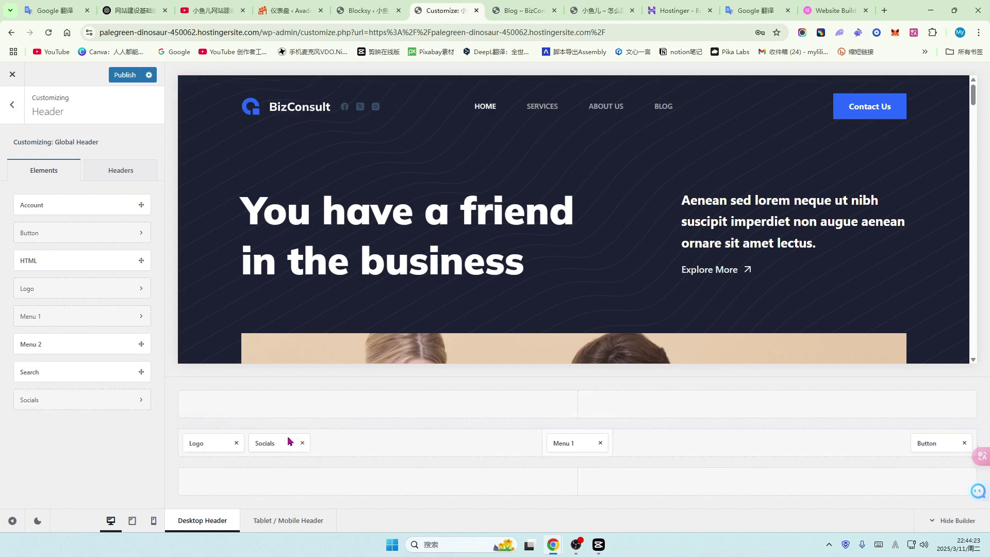
drag(273, 444, 503, 447)
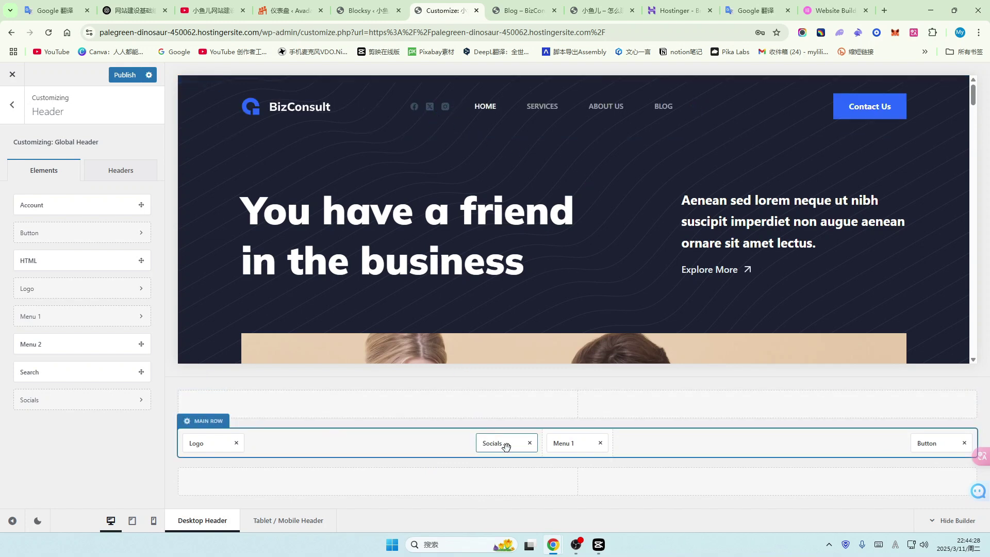
drag(504, 444, 949, 445)
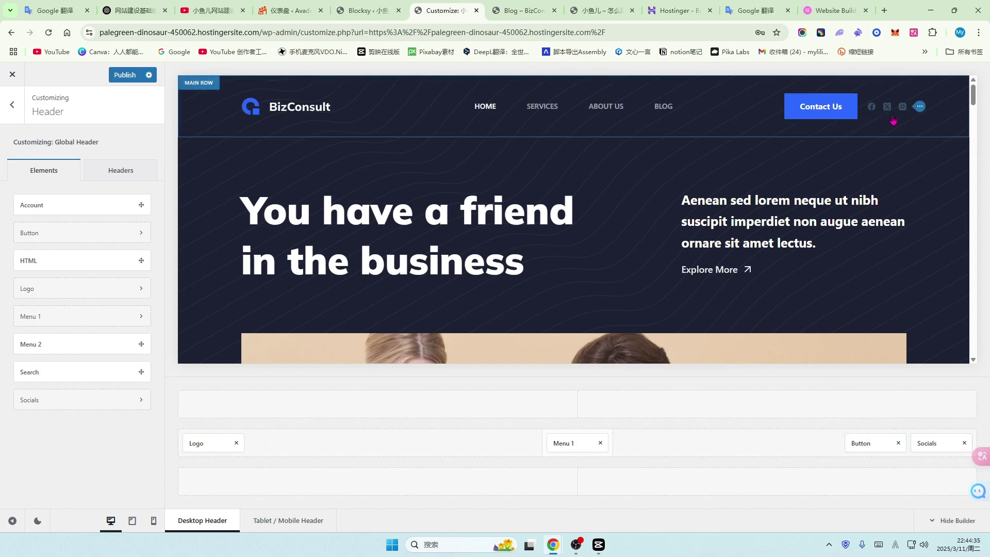
- Add YouTube to the list of networks in the header's Socials element
click(931, 445)
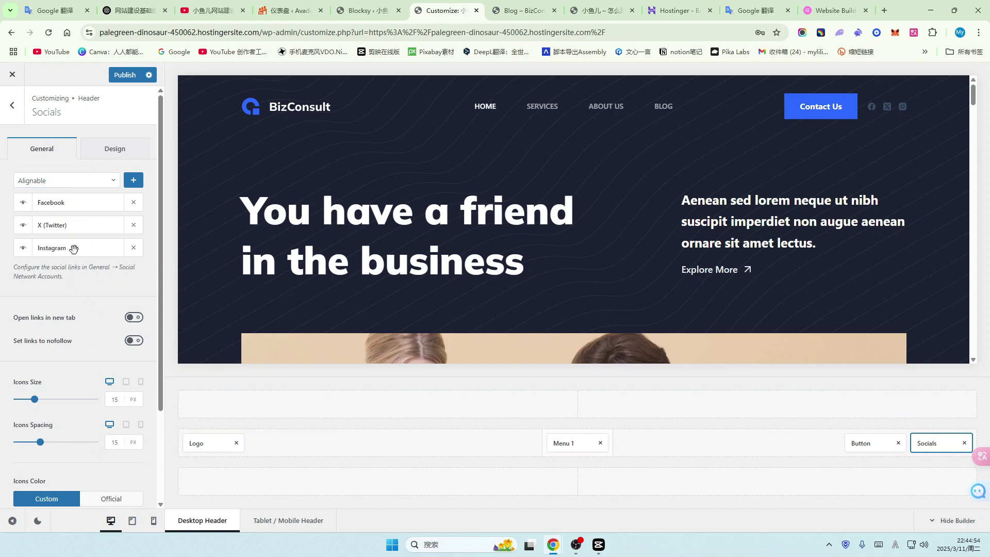
click(211, 11)
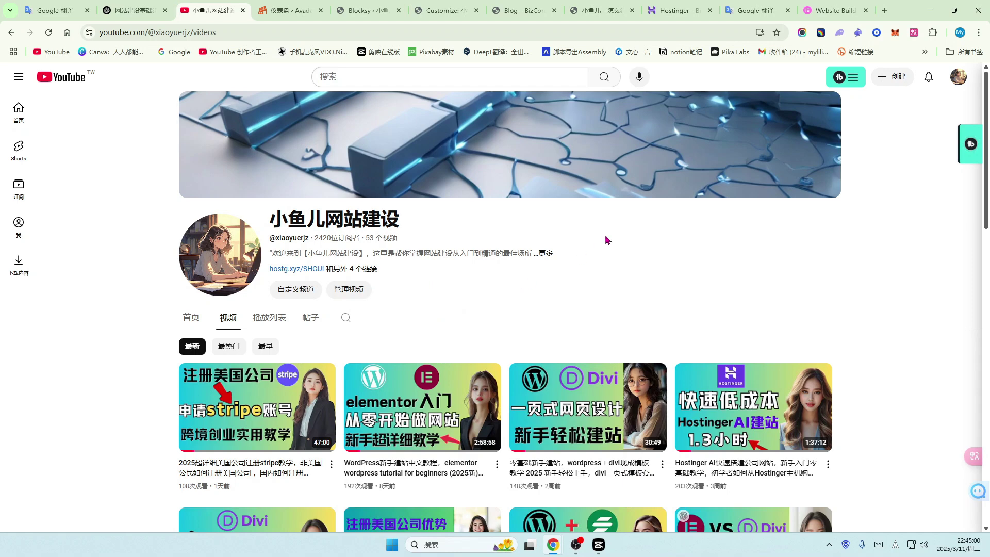
click(443, 11)
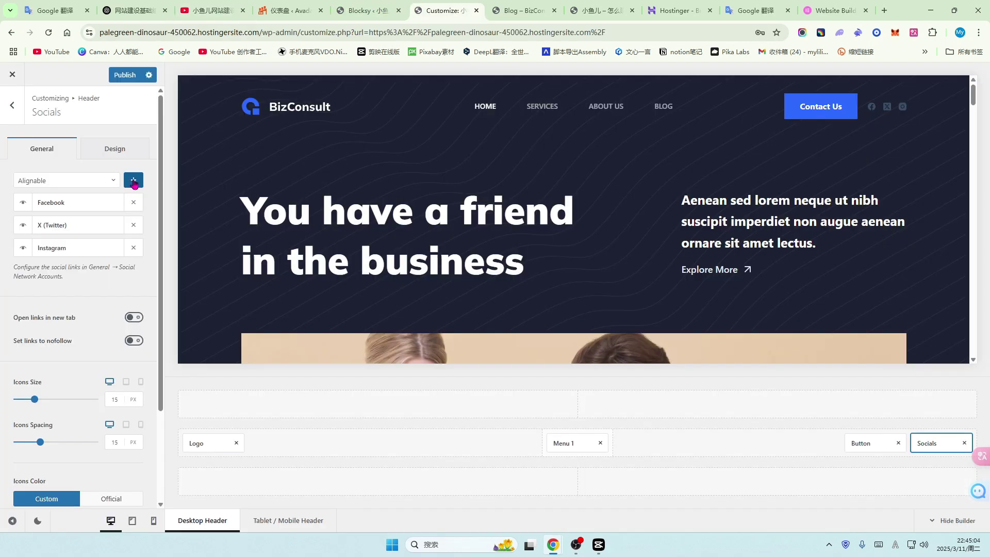
click(134, 183)
key(ctrl+z)
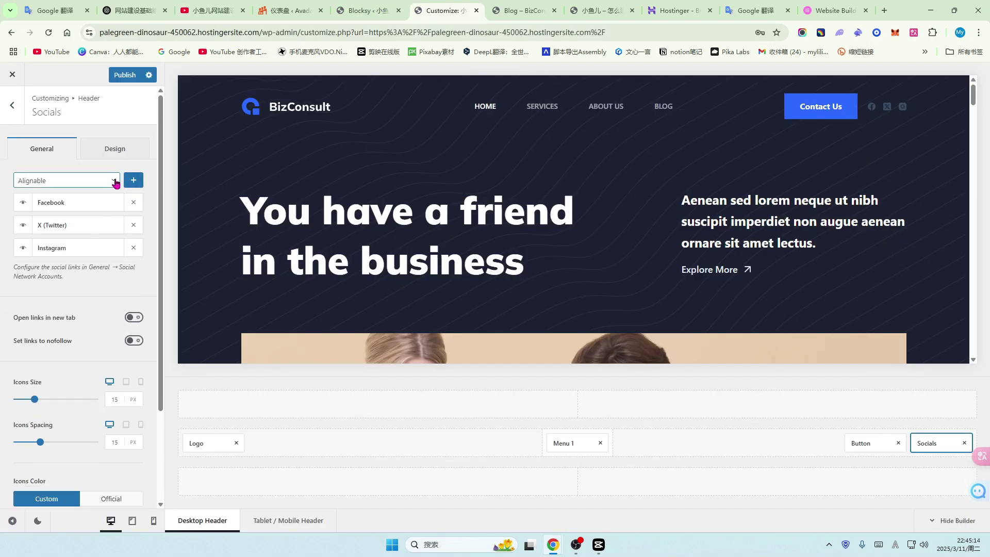
click(114, 182)
scroll(63, 255, down, 2)
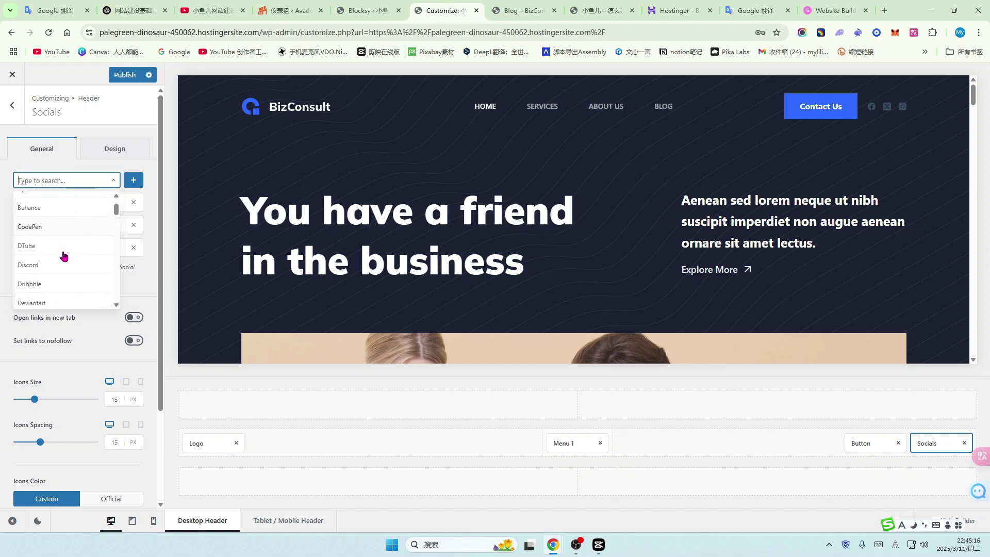
scroll(63, 254, down, 15)
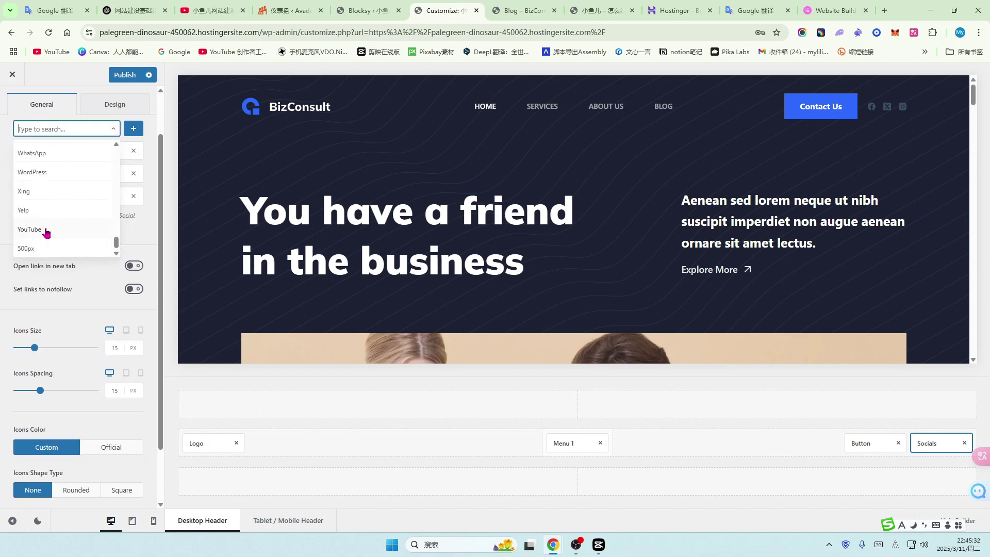
click(45, 230)
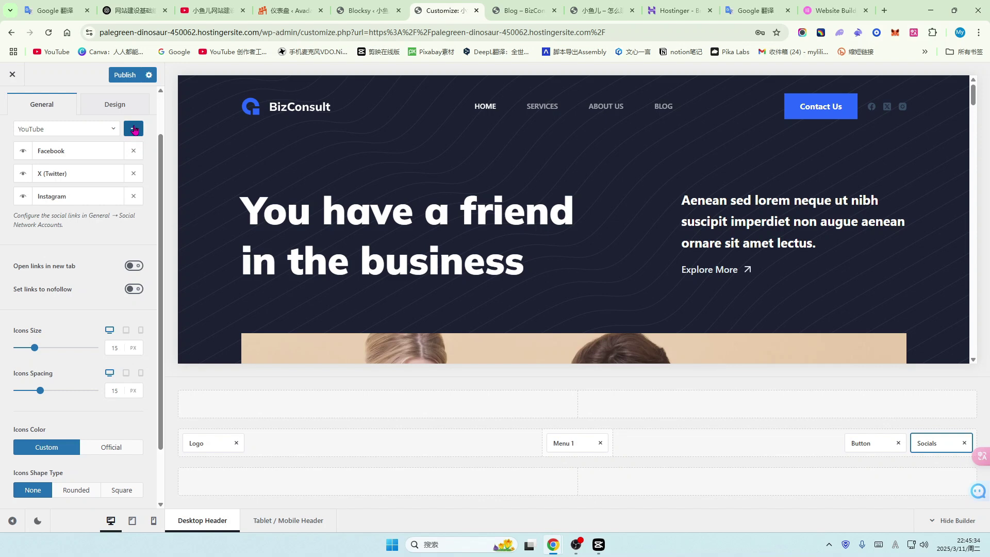
click(134, 129)
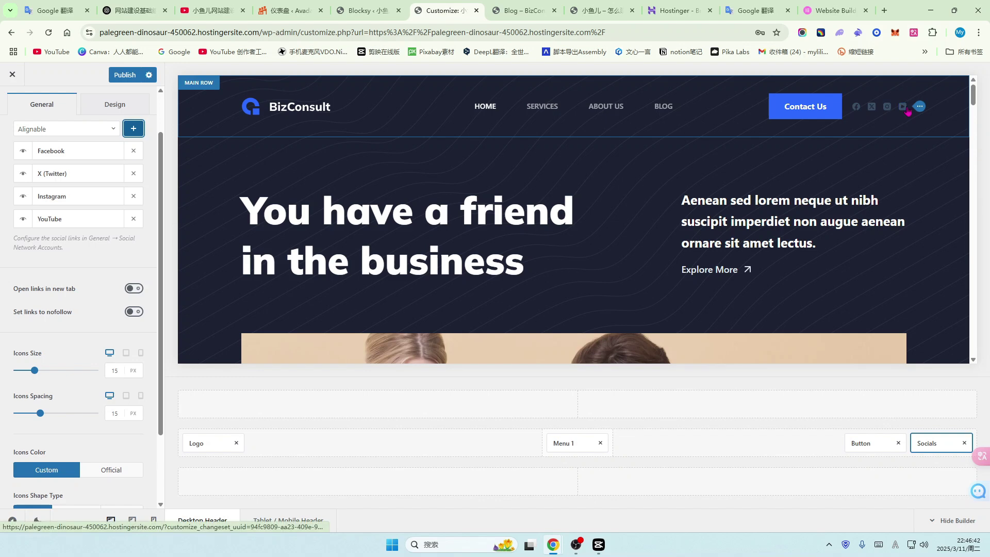
- Show the page's Chinese translation, try Socials icon sizes of 35 px and 24 px, and reset the icon size
key(alt+a)
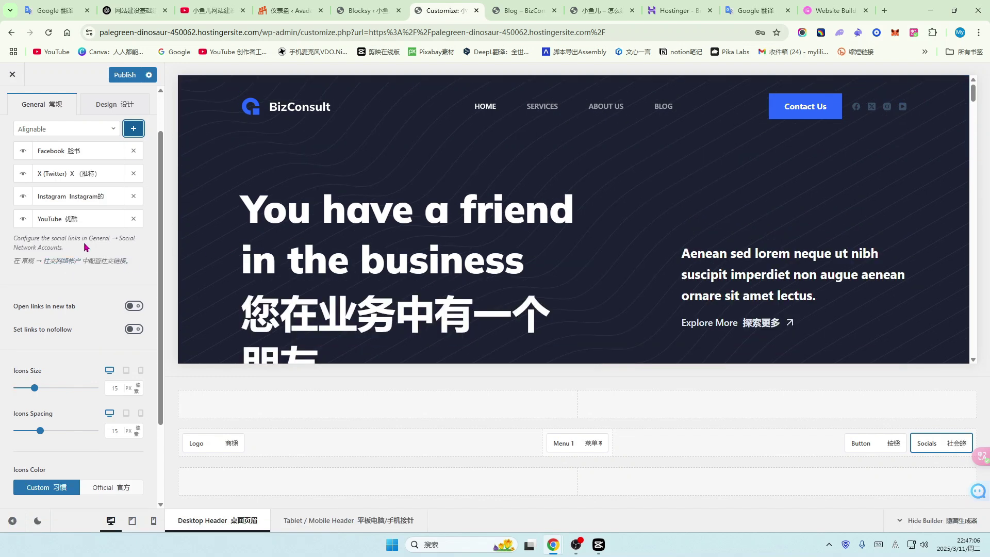
scroll(58, 244, down, 2)
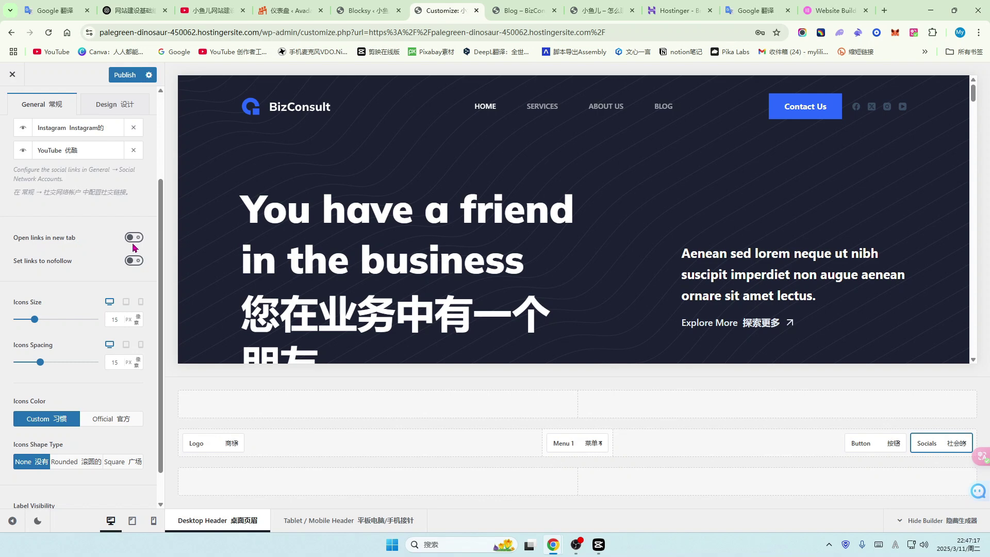
scroll(134, 248, down, 1)
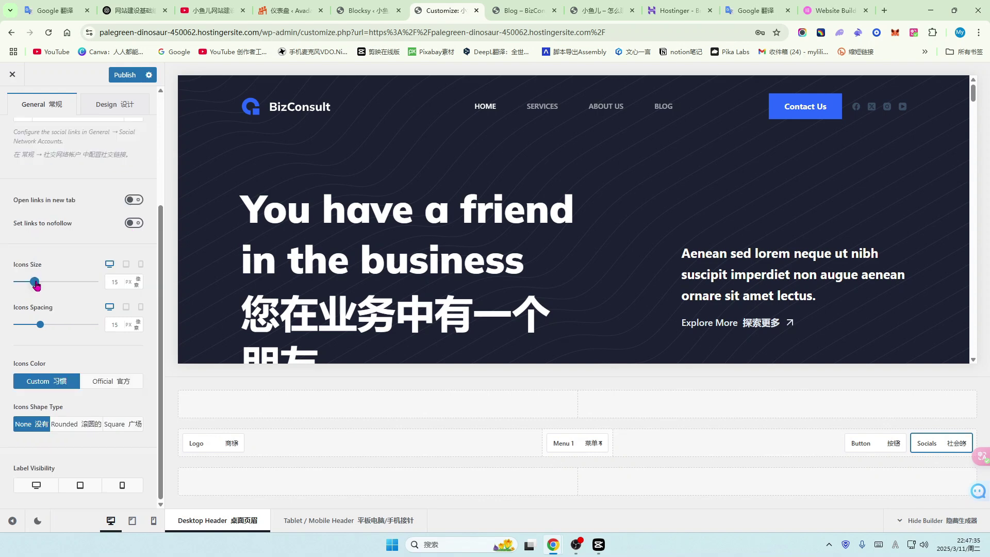
drag(34, 282, 68, 287)
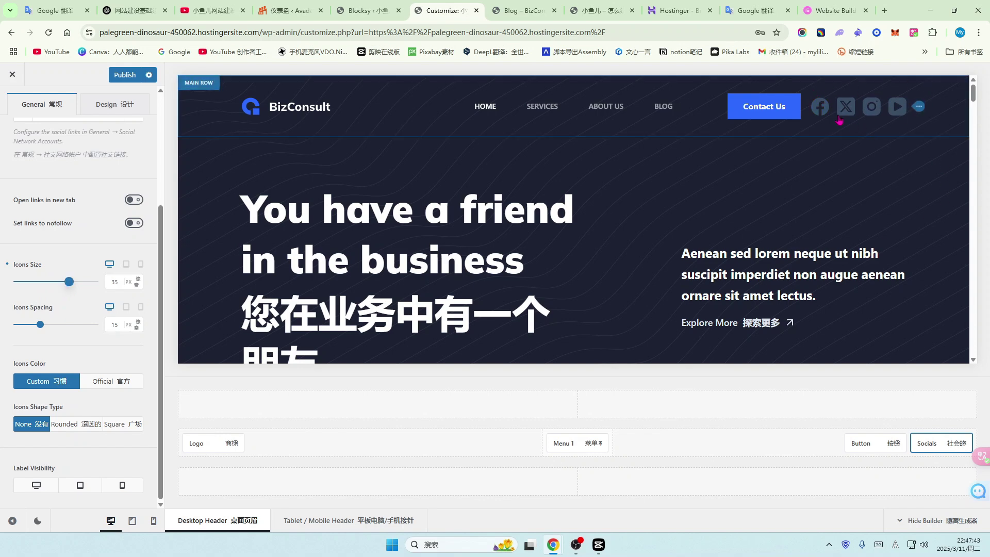
drag(68, 282, 50, 283)
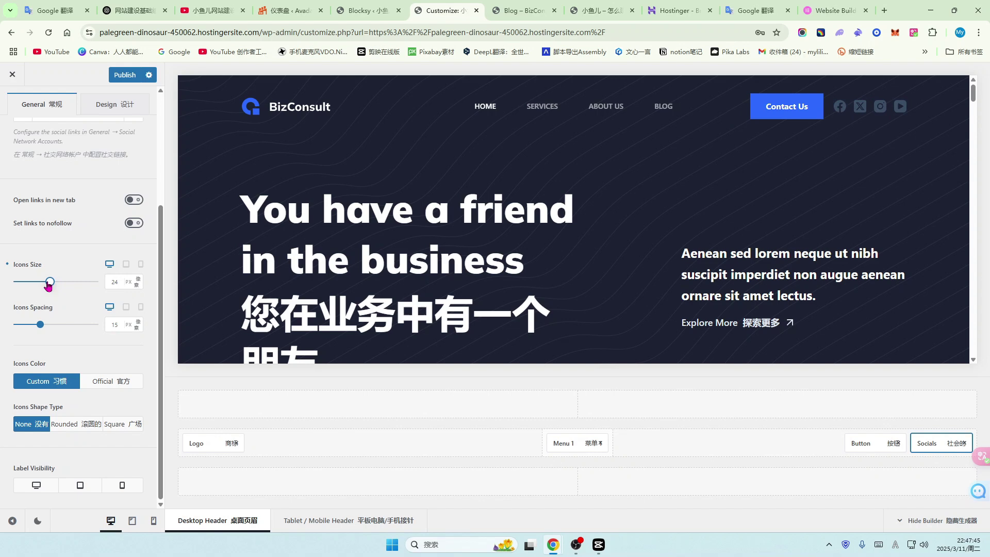
click(8, 265)
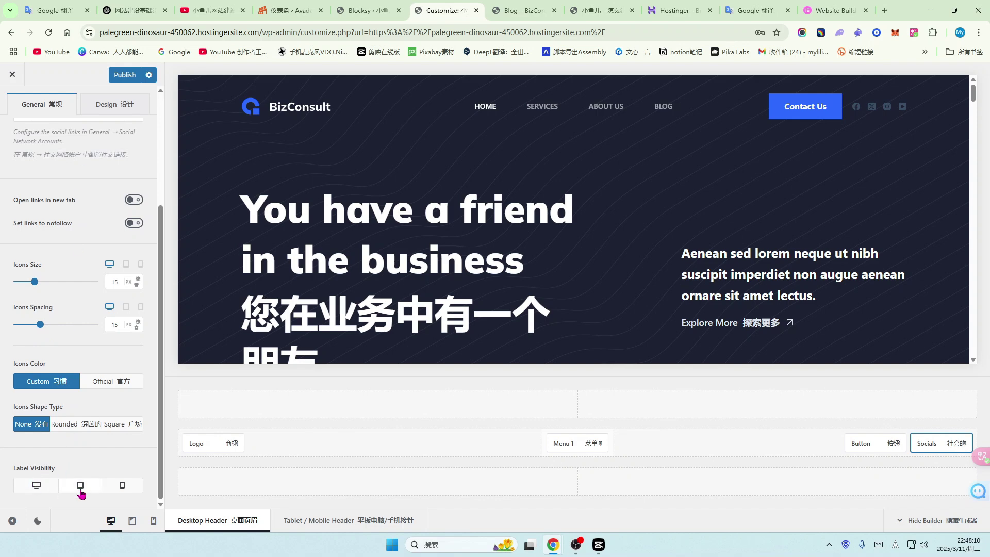
- Try the Label Visibility options of the Socials element for mobile and desktop, and switch them off again
click(132, 487)
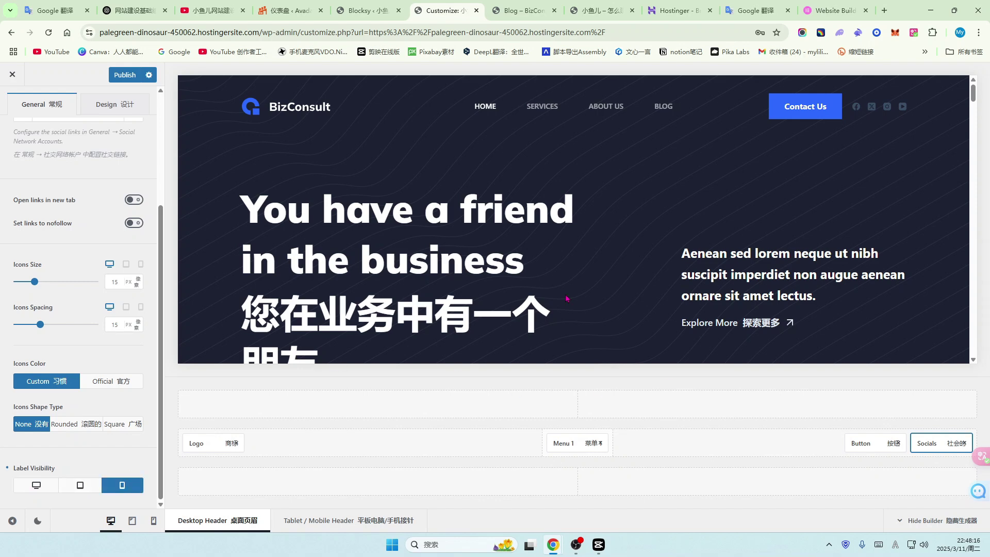
click(37, 486)
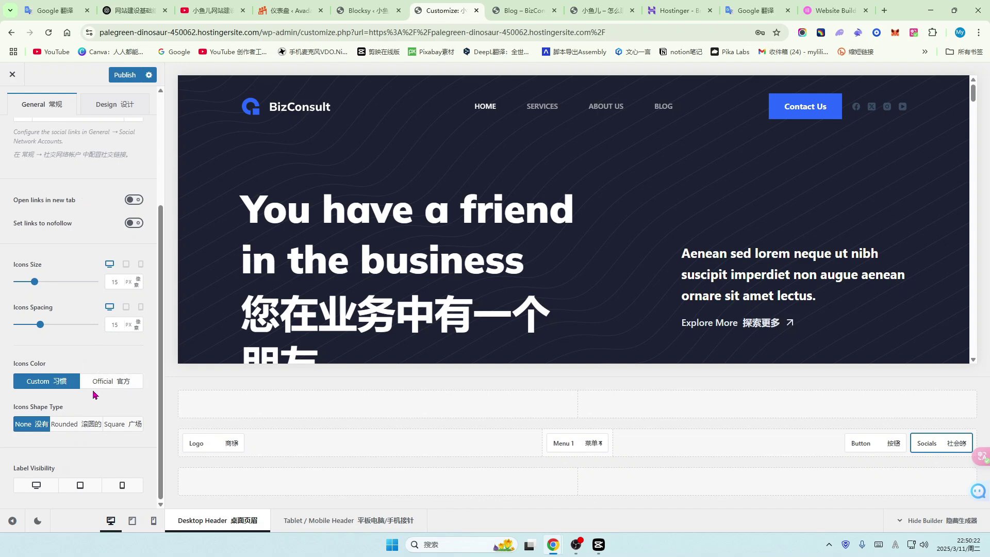
- Examine the Socials element's design settings, including the second default-state icon color, and review its general settings again
click(113, 103)
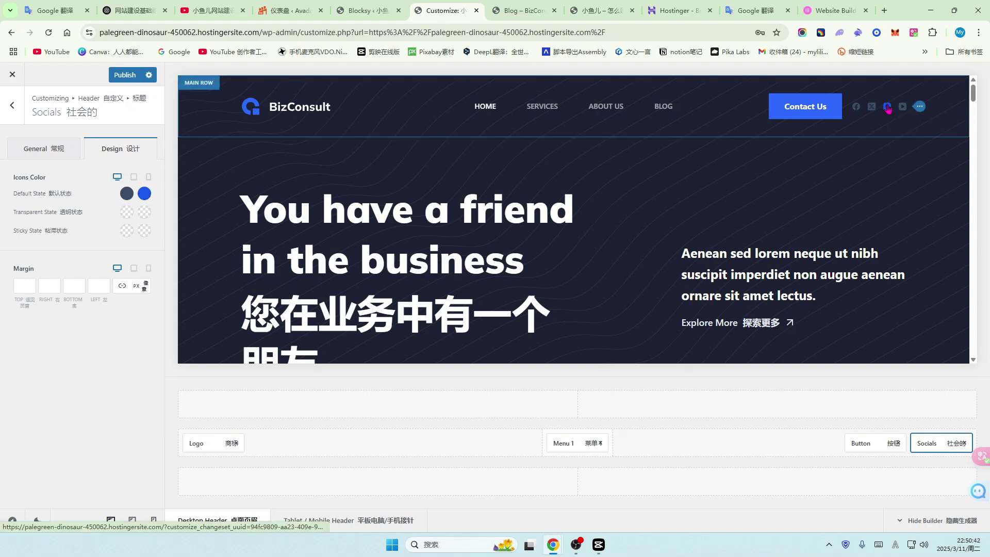
click(144, 194)
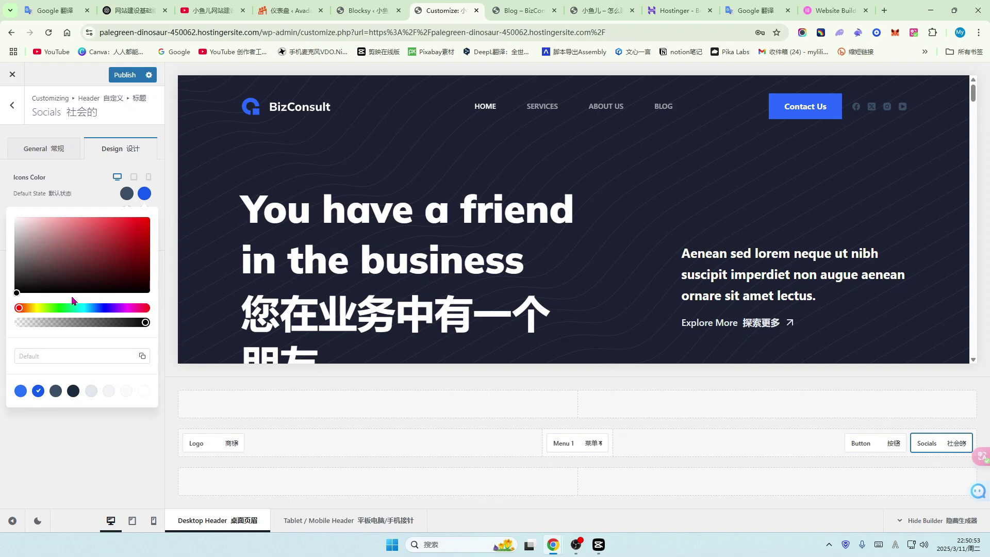
click(161, 198)
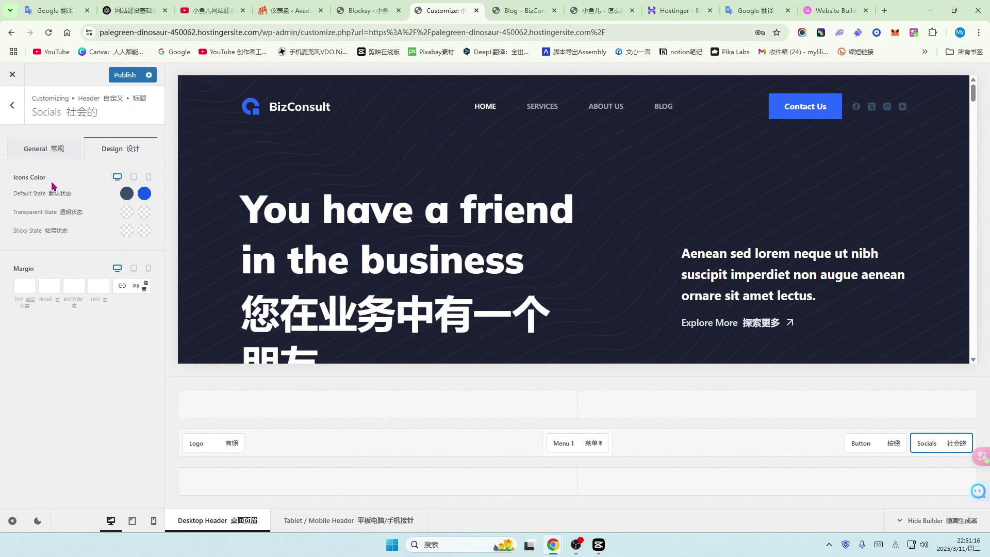
click(41, 151)
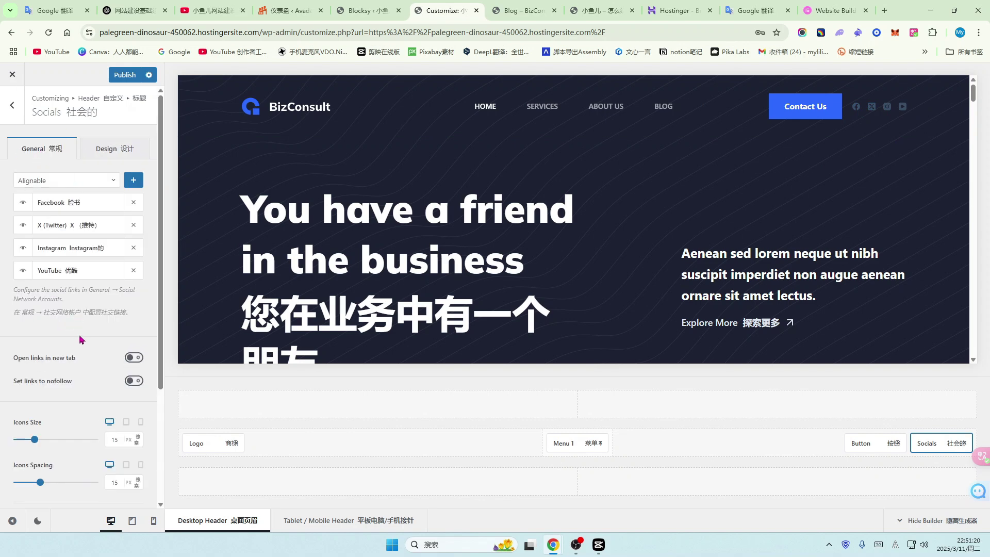
scroll(71, 373, down, 1)
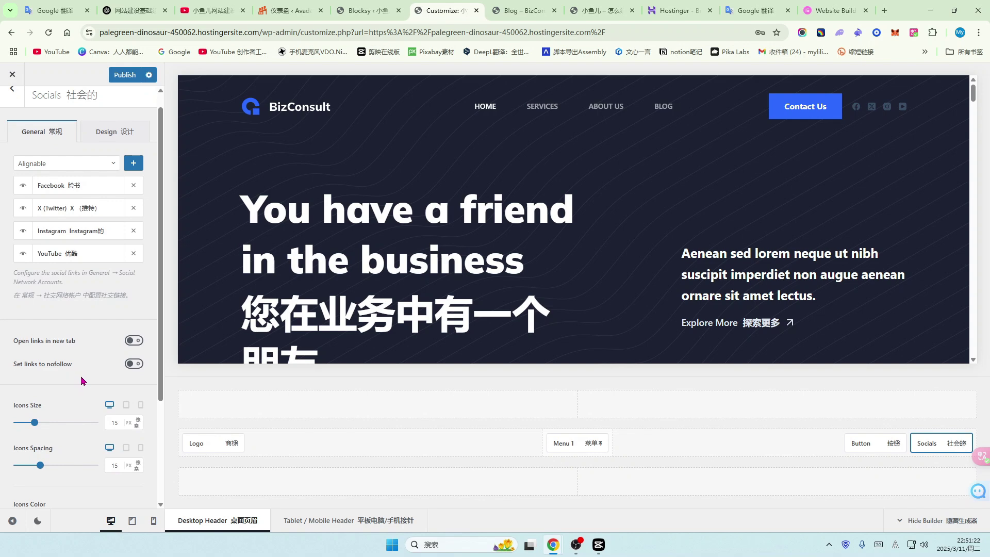
scroll(95, 361, down, 3)
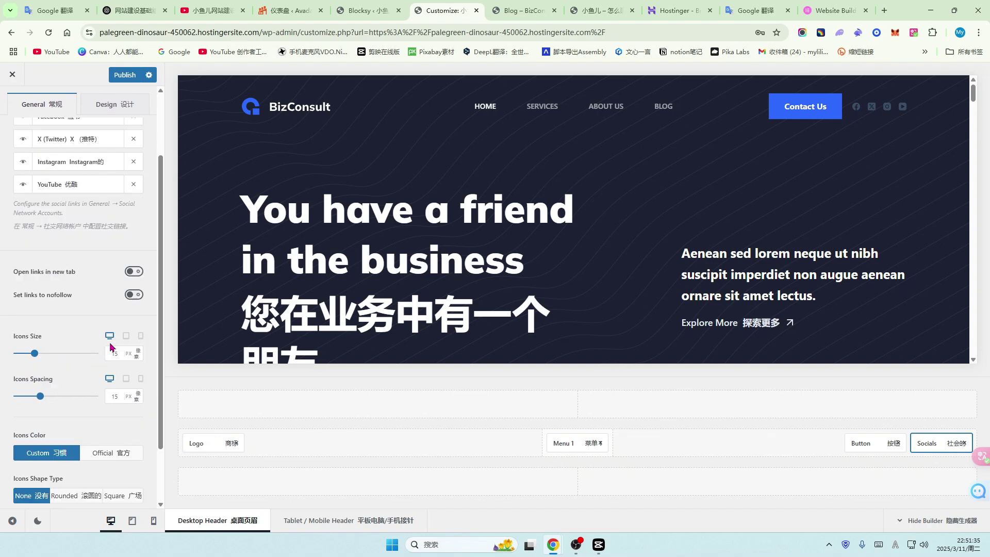
click(107, 350)
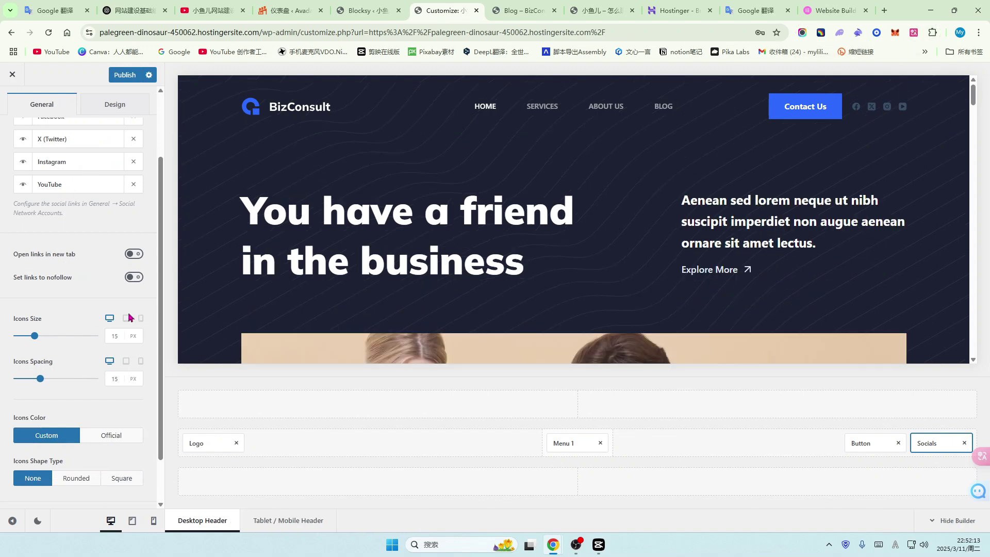
- Remove the Socials element from the header's main row and publish the changes
click(965, 443)
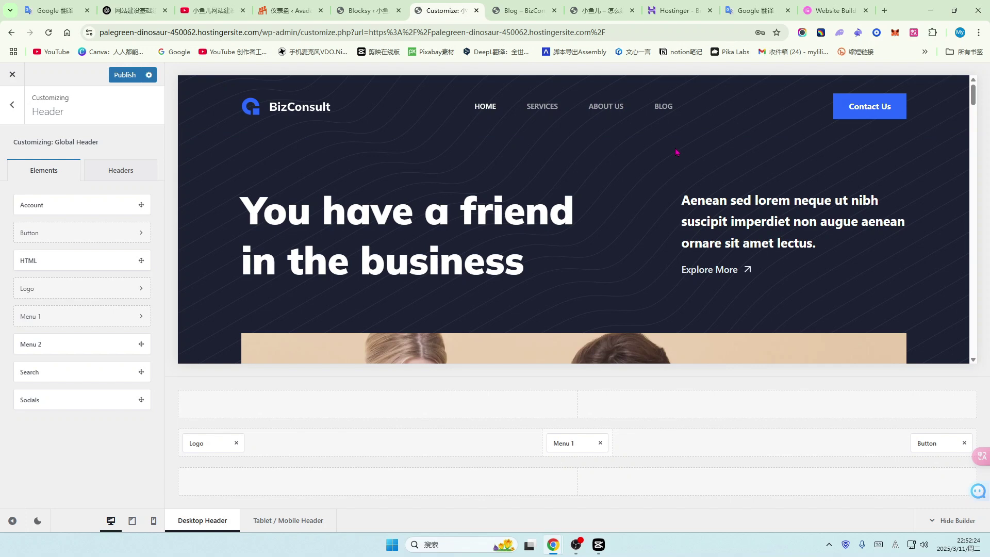
click(125, 77)
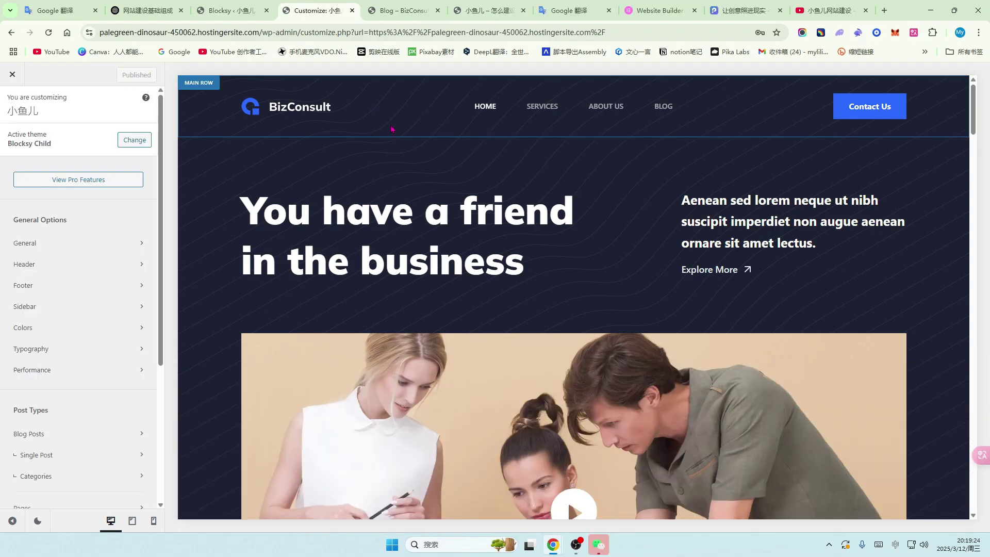
- Go through the page preview to the footer, view its Middle Row settings, and open the Footer builder
scroll(467, 247, down, 7)
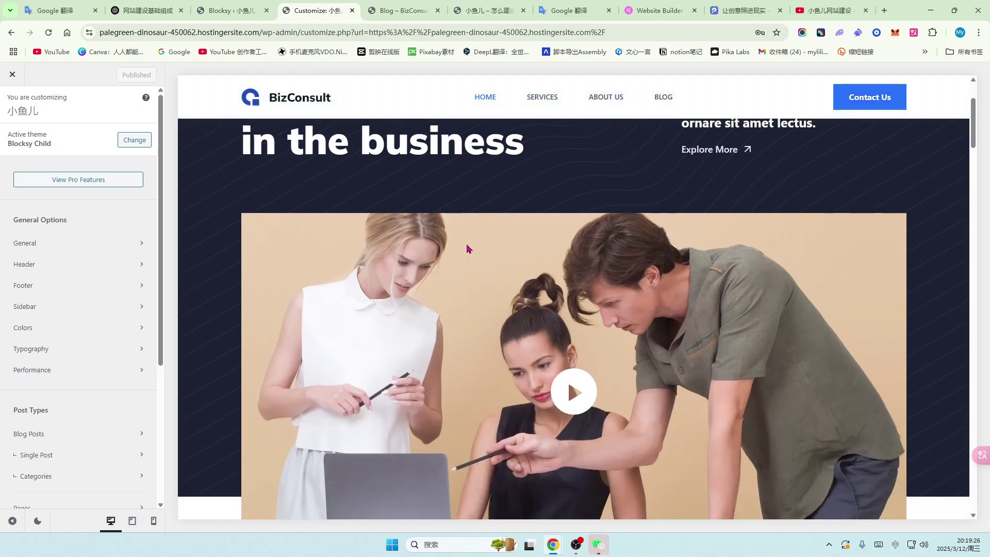
scroll(890, 305, down, 4)
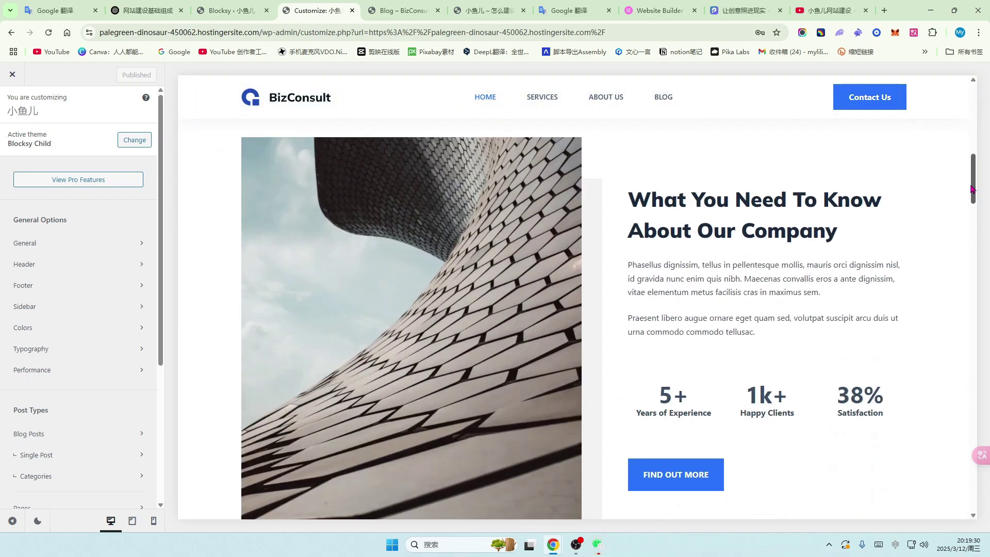
scroll(988, 356, down, 9)
scroll(988, 356, down, 20)
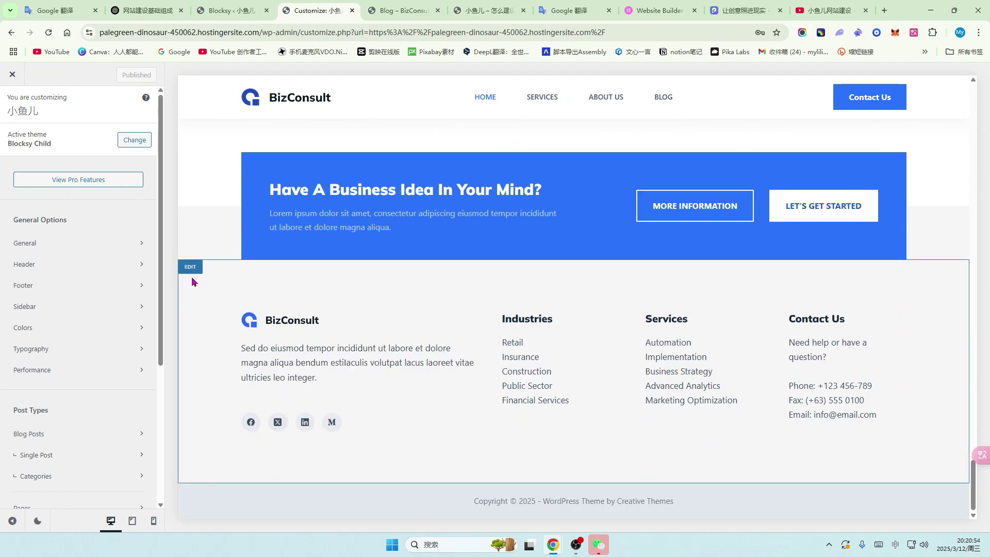
click(191, 267)
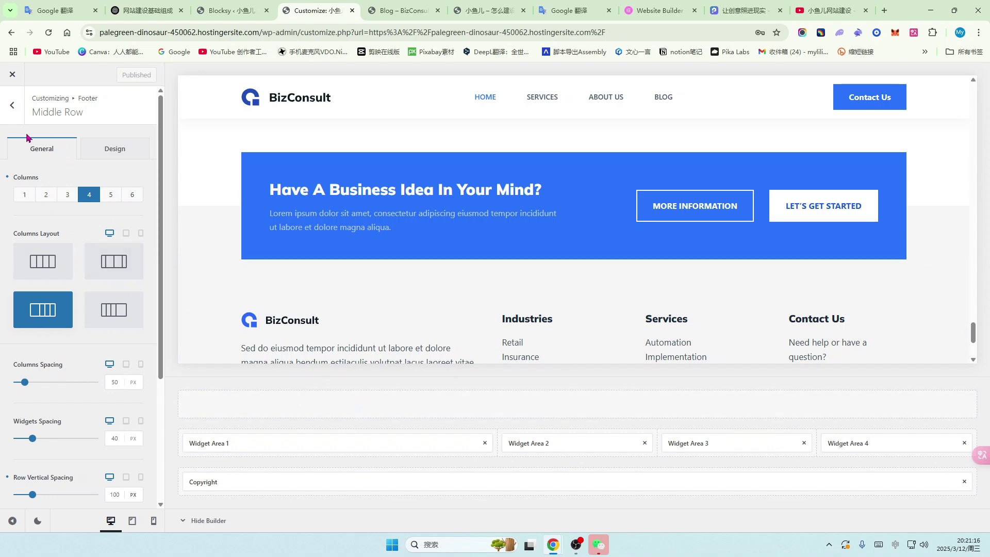
click(13, 107)
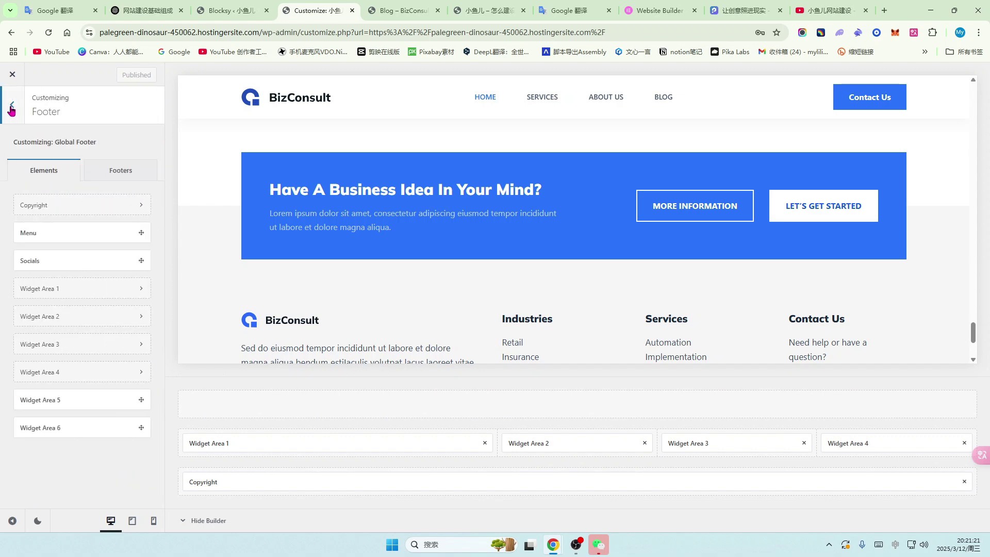
click(12, 107)
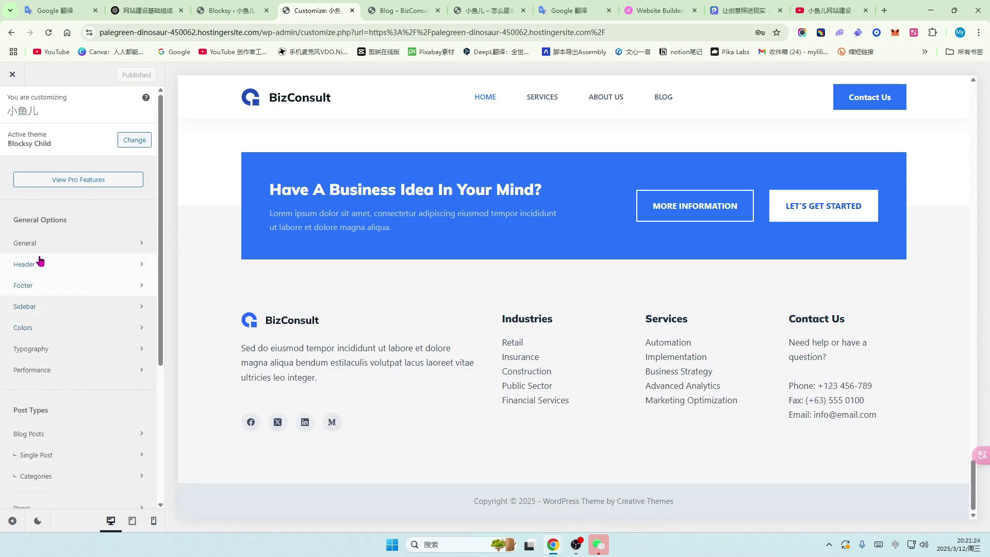
click(41, 290)
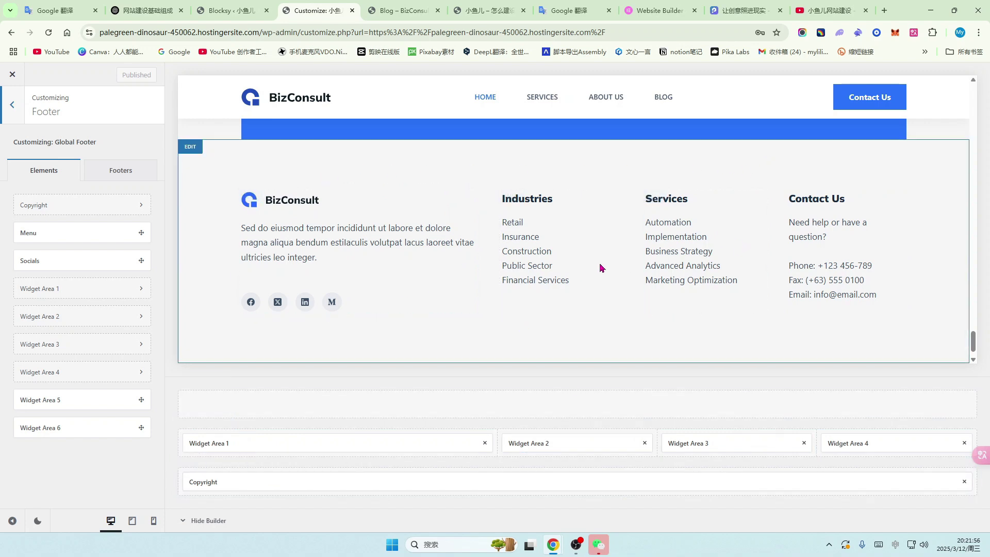
scroll(491, 342, down, 1)
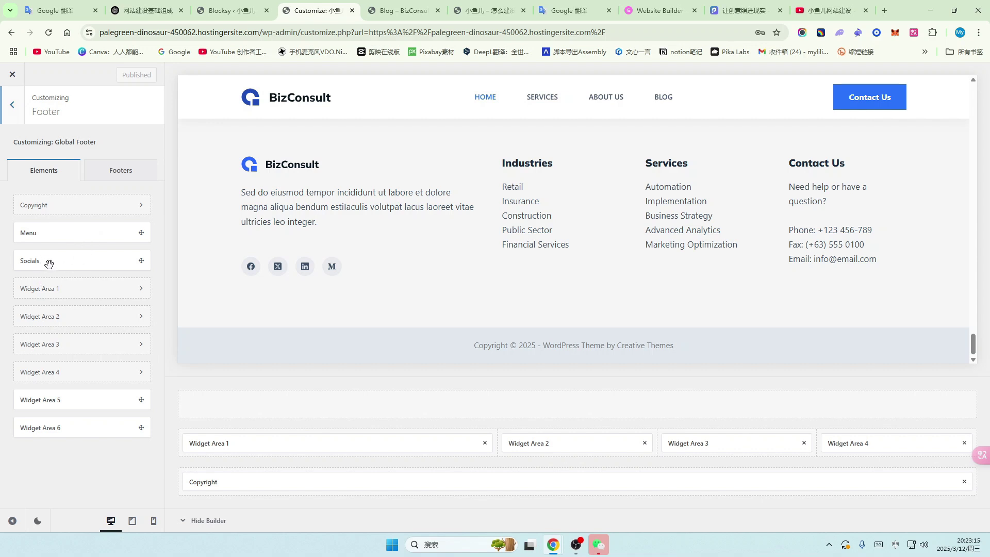
- Try Socials in the footer's top row, and middle-row layouts with a wide last column and wide middle columns, and restore the wide first column
drag(49, 264, 212, 396)
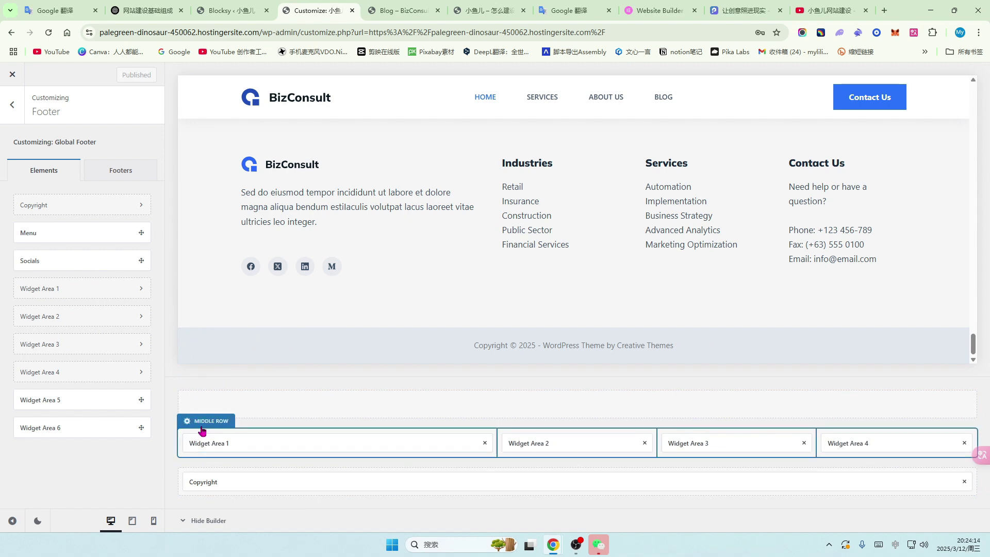
click(201, 423)
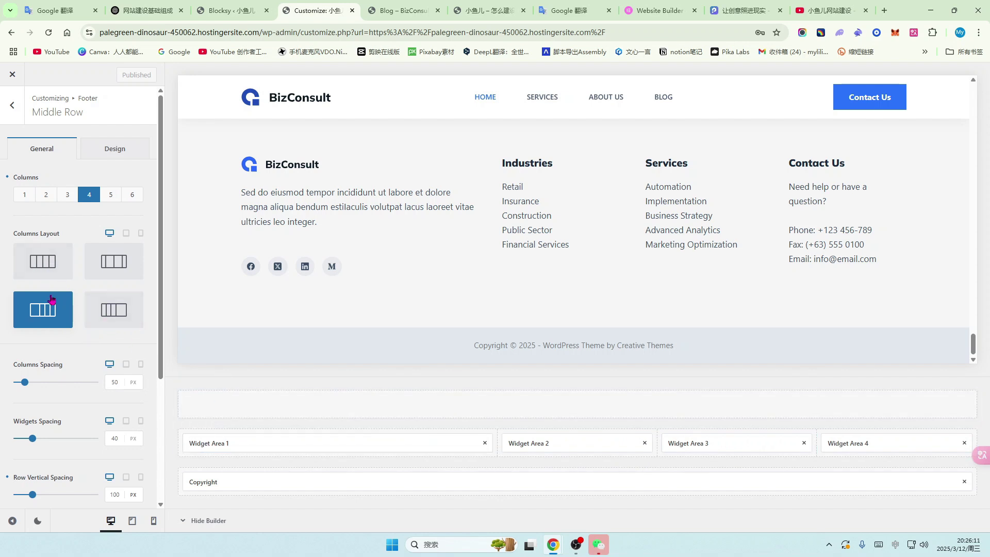
click(104, 321)
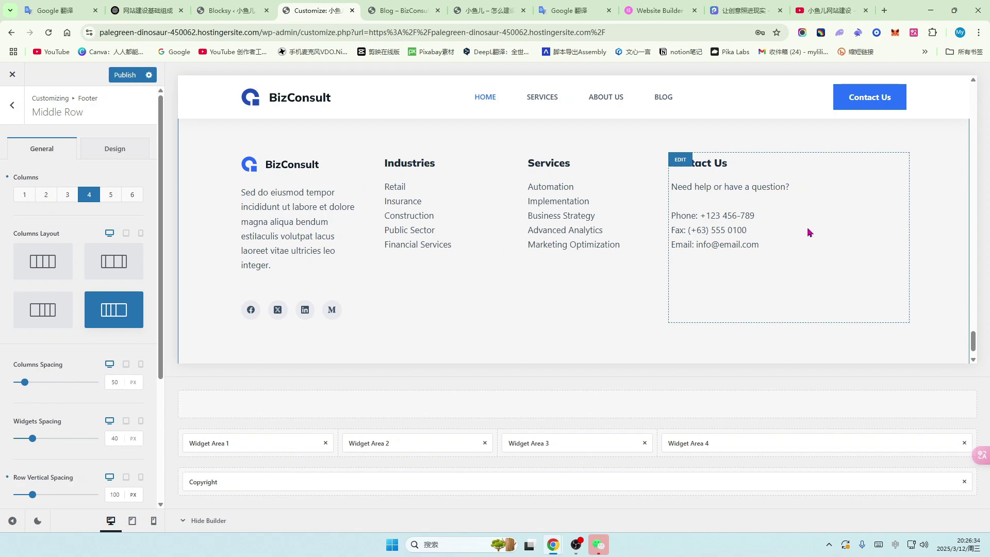
click(116, 270)
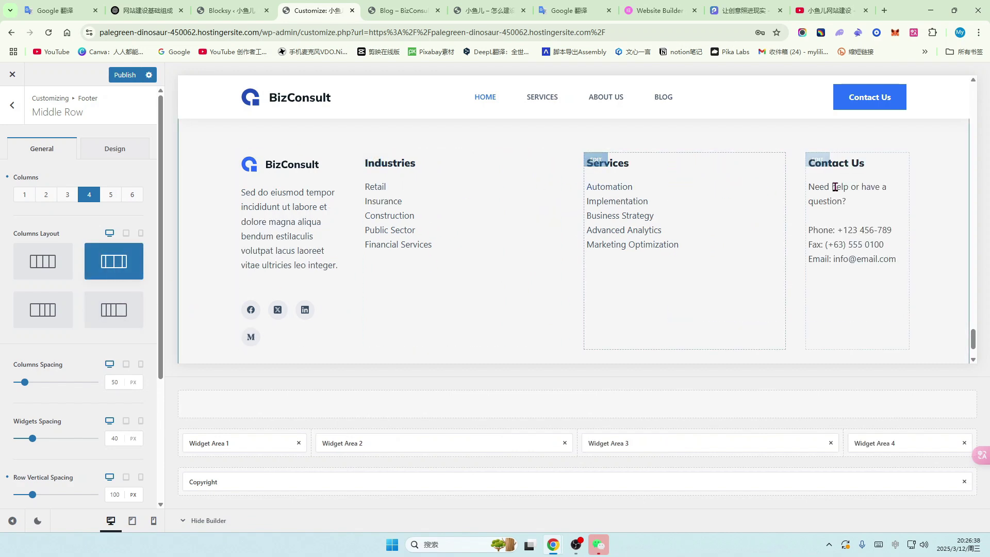
click(34, 311)
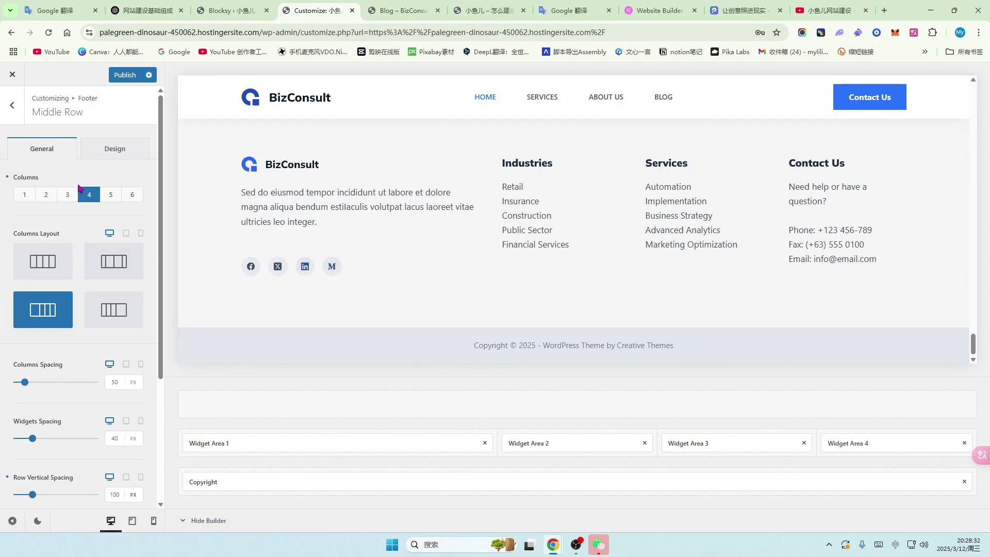
- Open the footer's Widget Area 1 for editing and start adding a block below its social icons
click(11, 108)
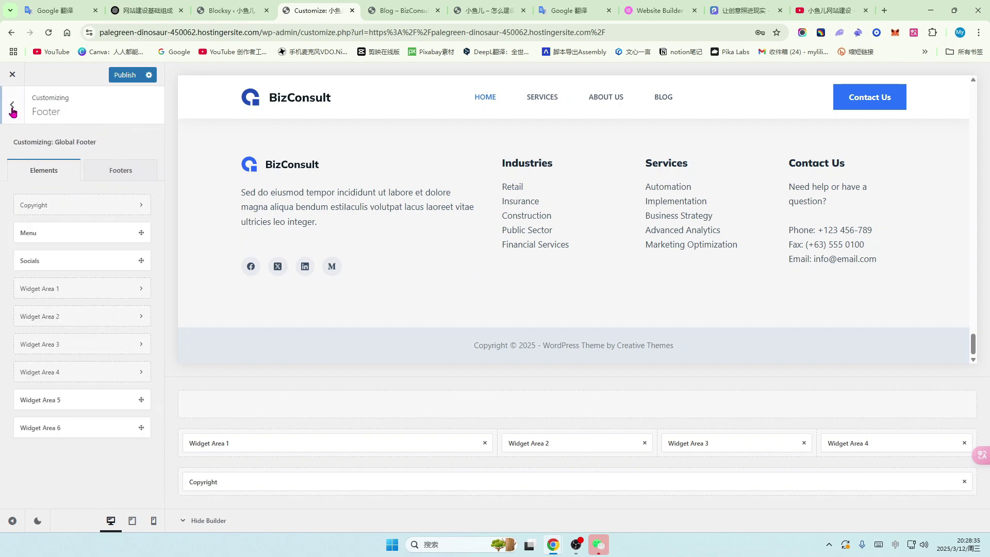
click(226, 445)
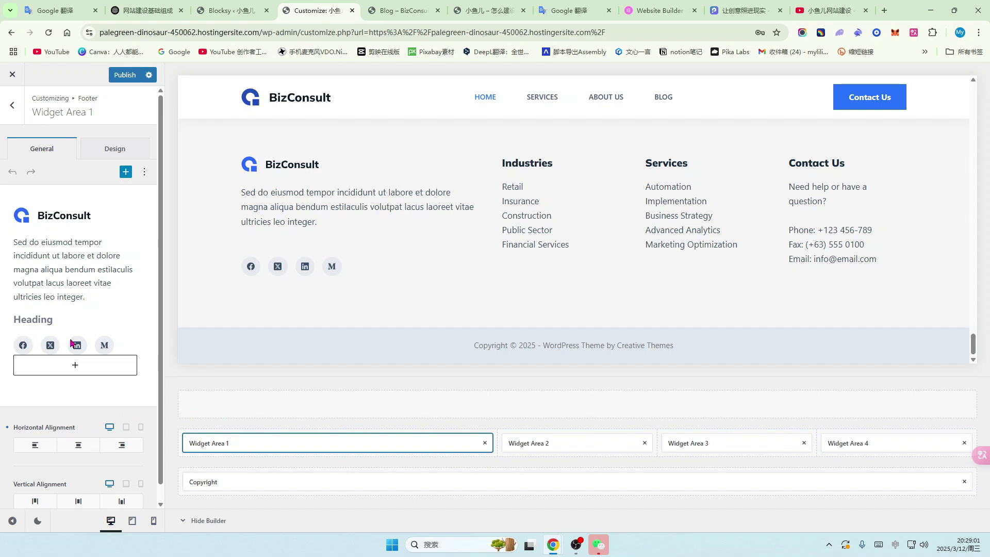
scroll(74, 357, down, 1)
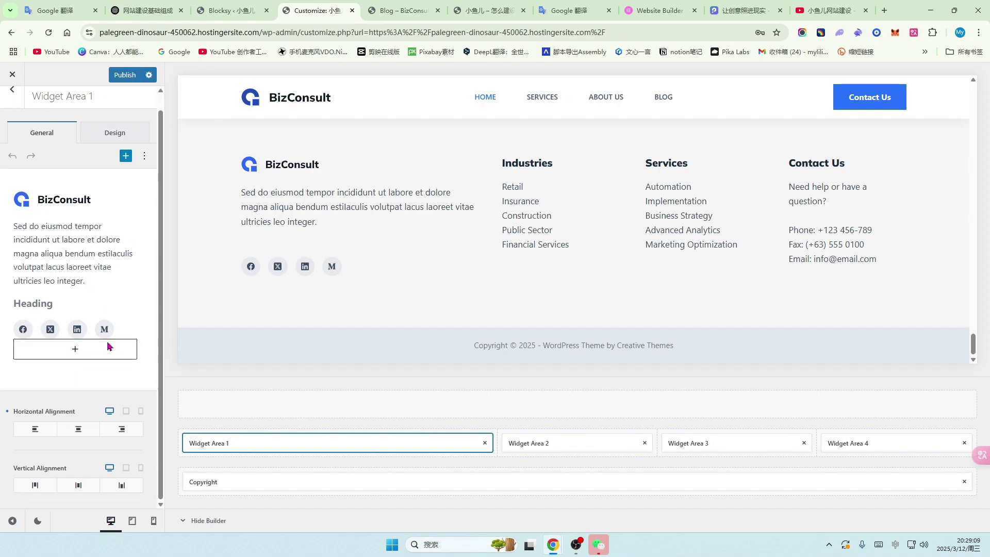
click(76, 351)
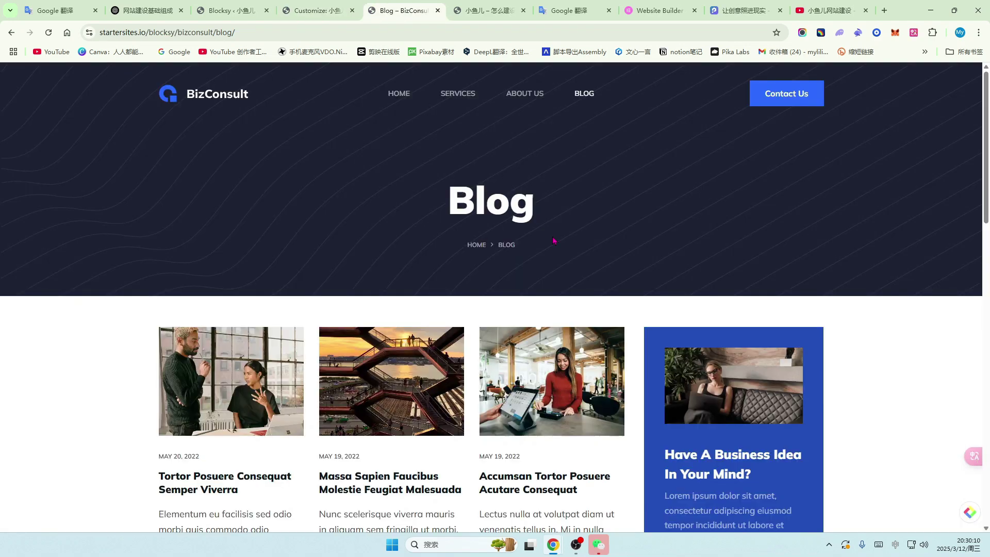
- Look over the posts and sidebar on the BizConsult demo blog, and inspect the description paragraph in the footer's Widget Area 1
scroll(554, 240, down, 5)
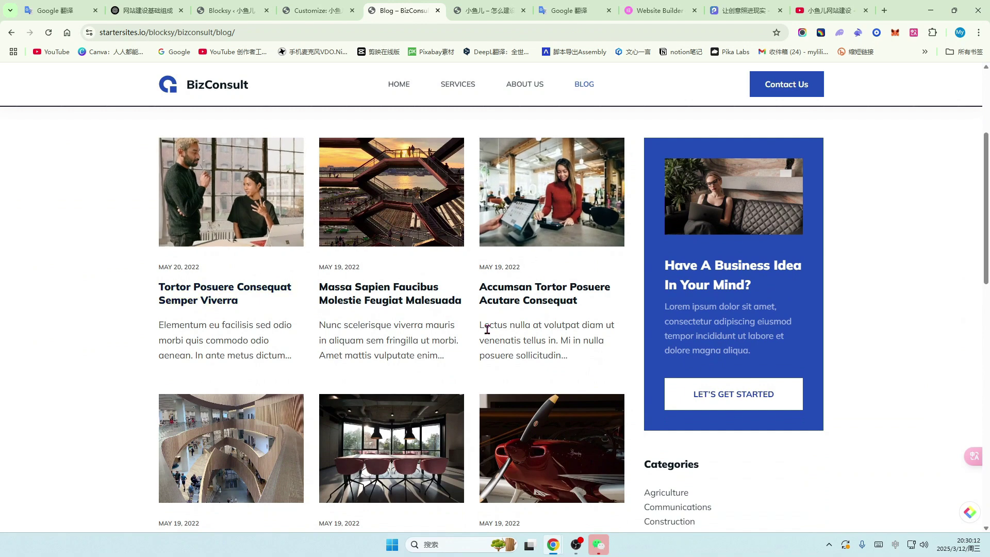
scroll(880, 338, down, 4)
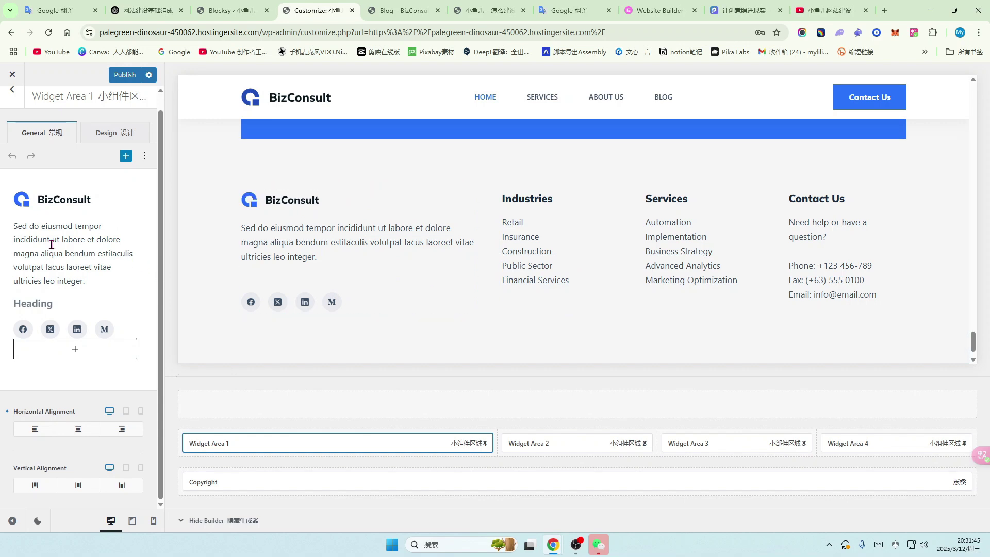
click(51, 239)
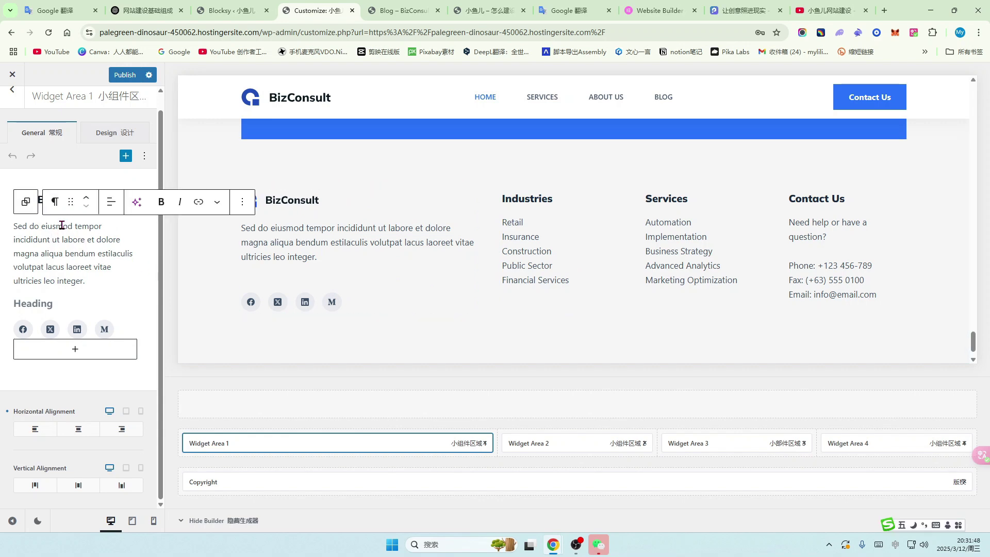
drag(90, 277, 8, 232)
click(94, 283)
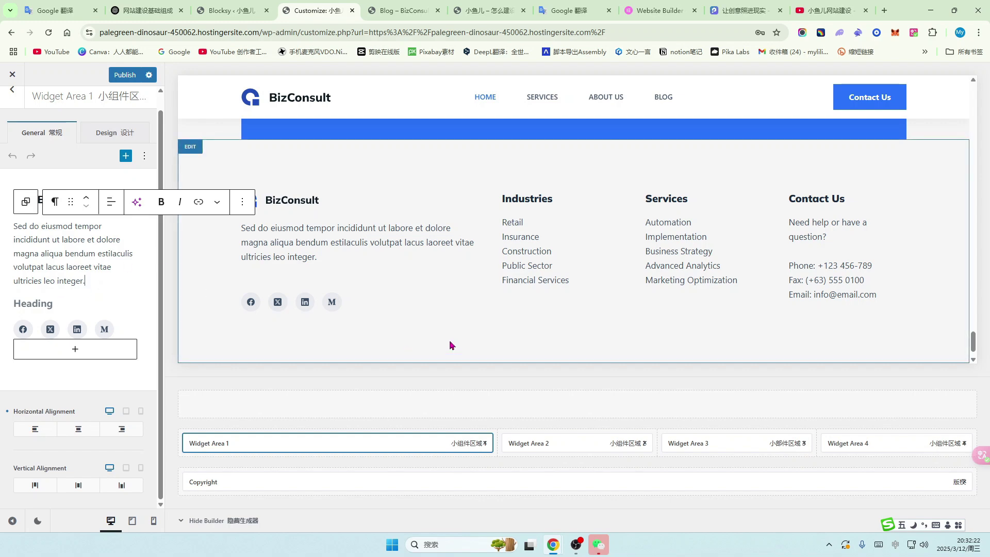
scroll(452, 346, down, 1)
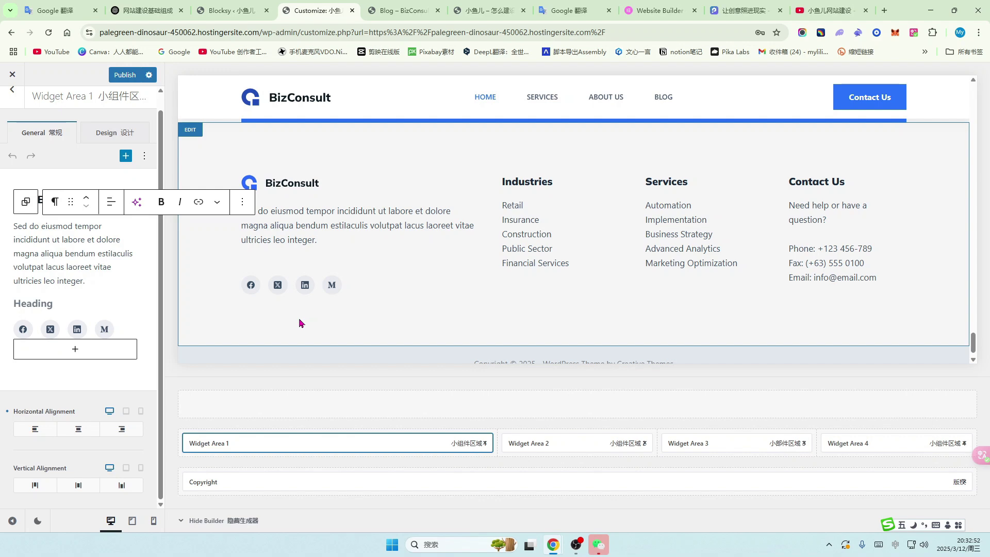
scroll(420, 320, down, 1)
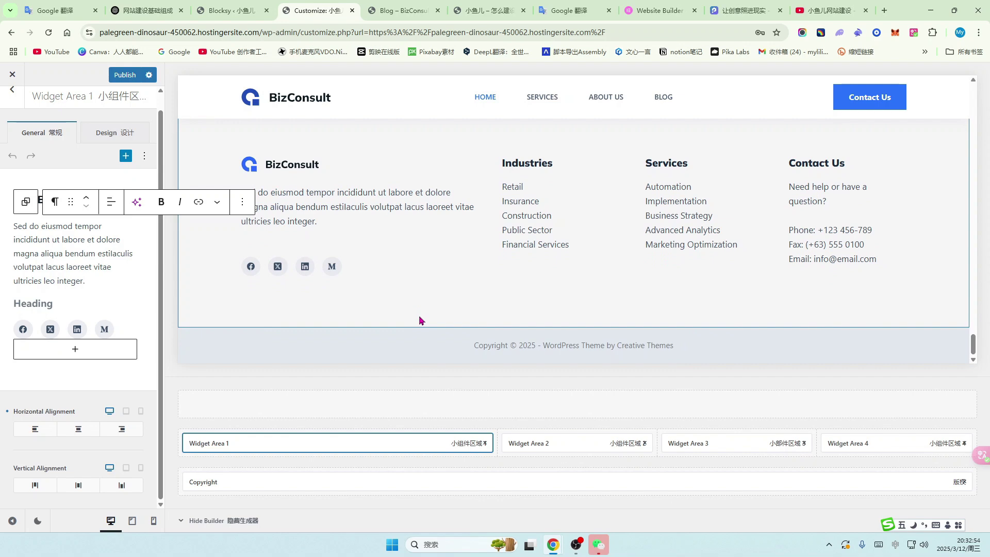
- Browse the complete list of blocks available for the footer's Widget Area 1, from text to embeds, and close it without adding one
click(74, 349)
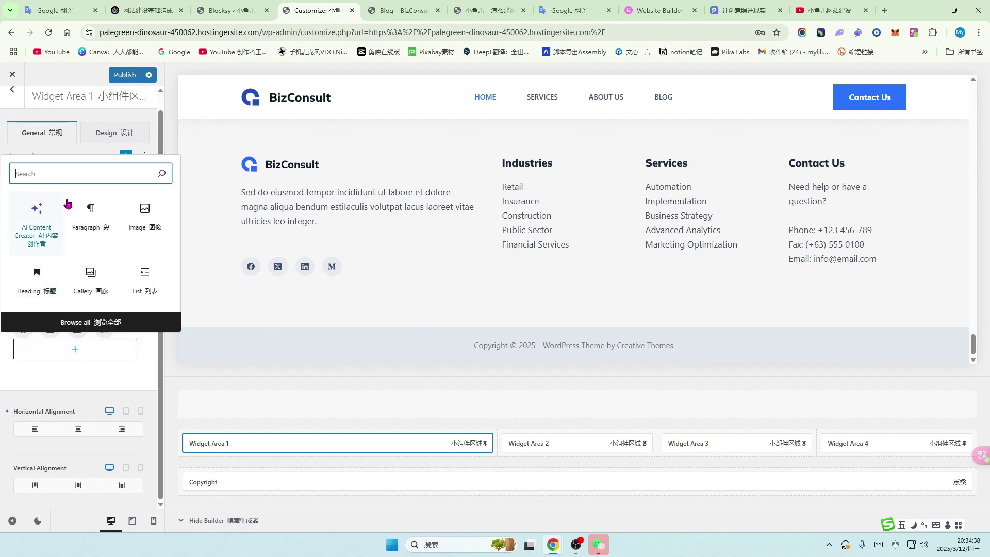
click(82, 323)
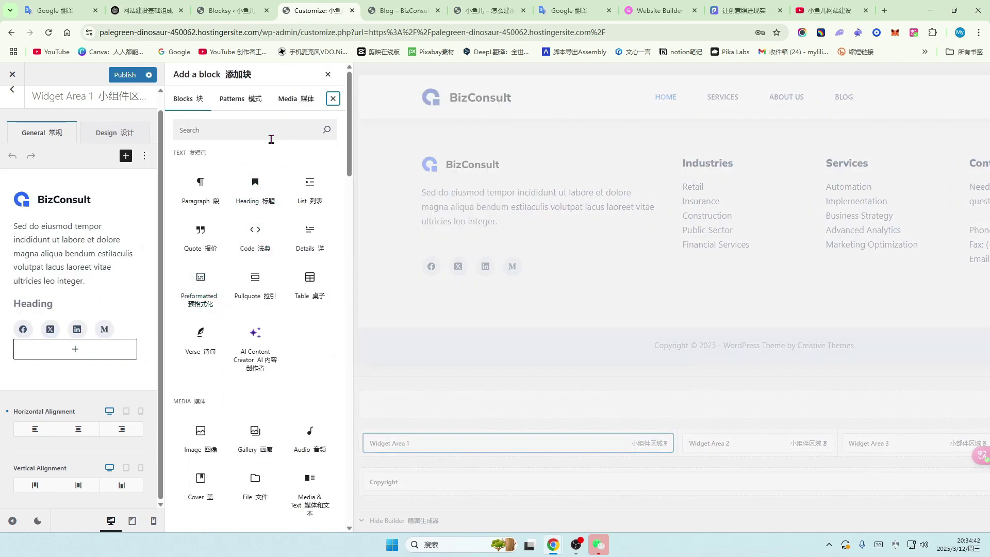
scroll(239, 286, down, 3)
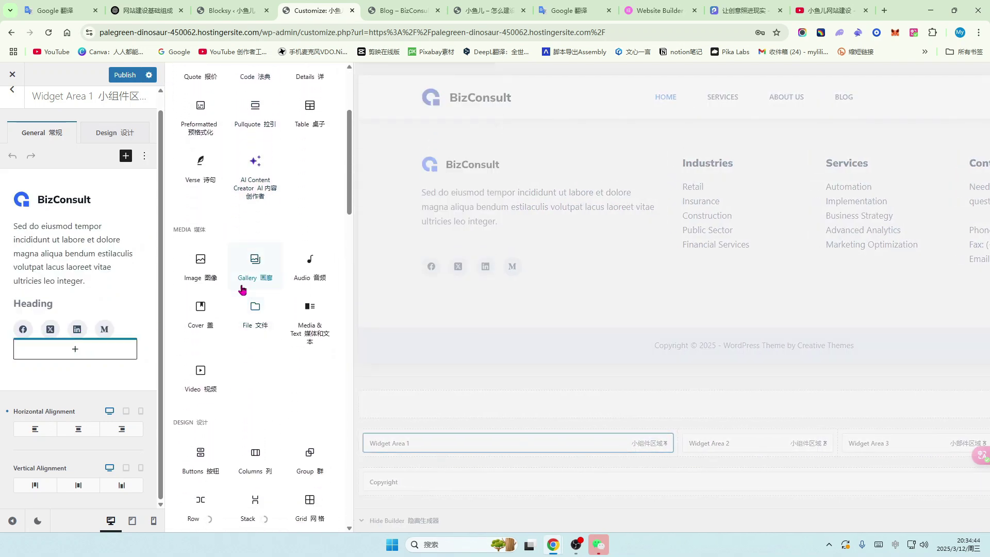
scroll(242, 289, down, 6)
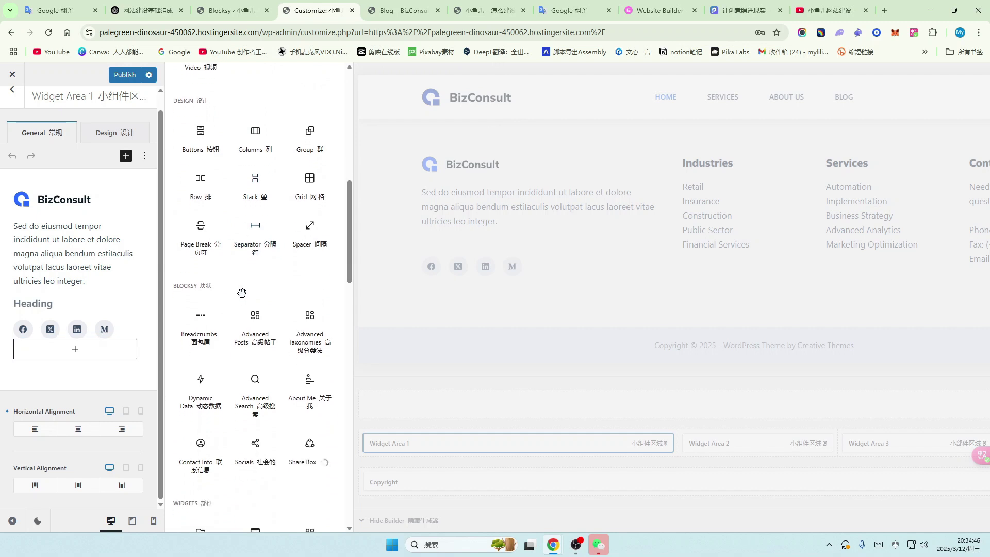
scroll(242, 293, down, 6)
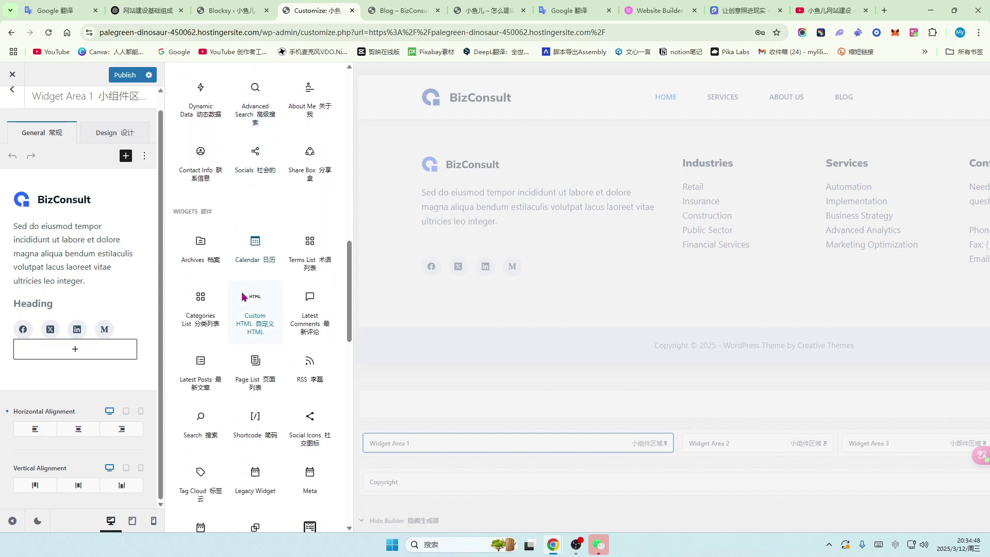
scroll(241, 291, down, 6)
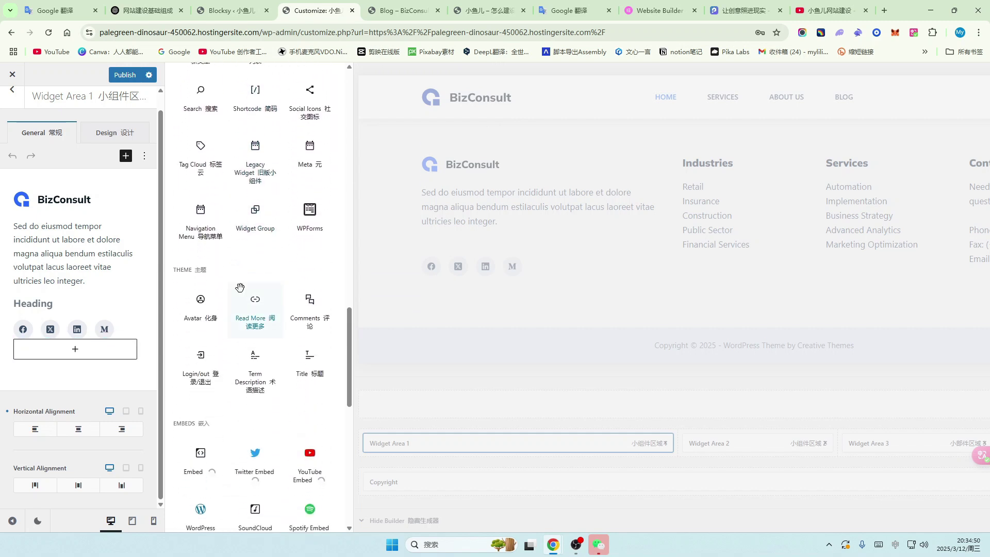
scroll(241, 288, down, 8)
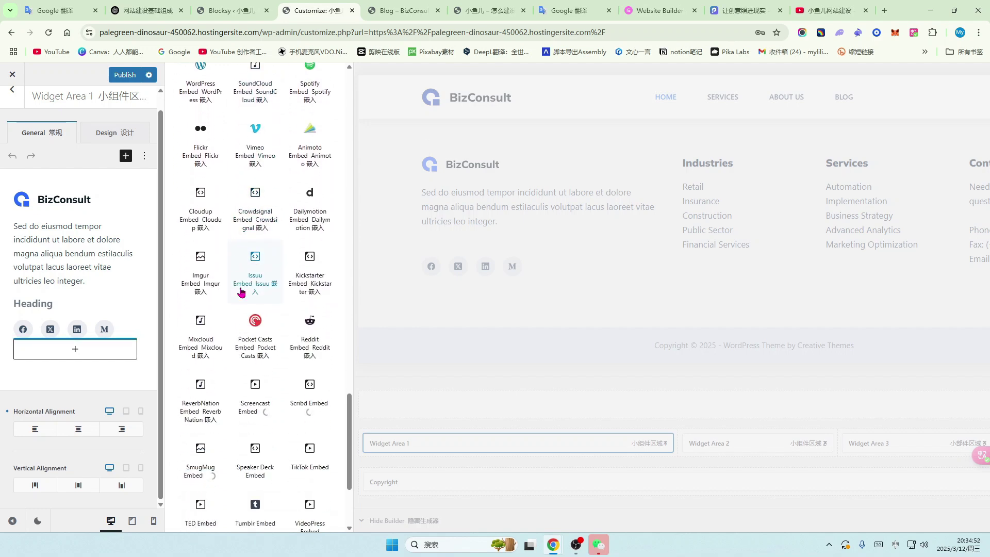
scroll(240, 292, up, 8)
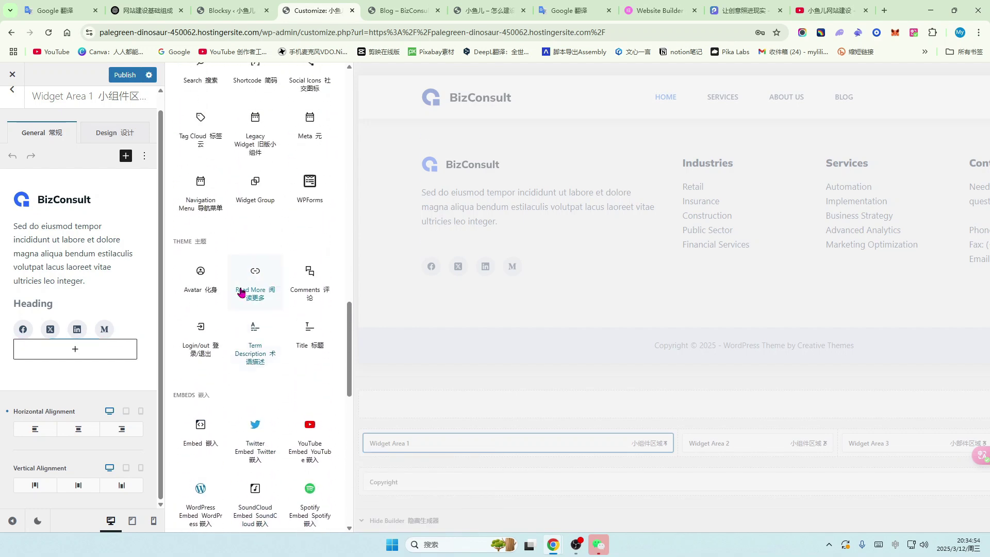
scroll(241, 292, up, 12)
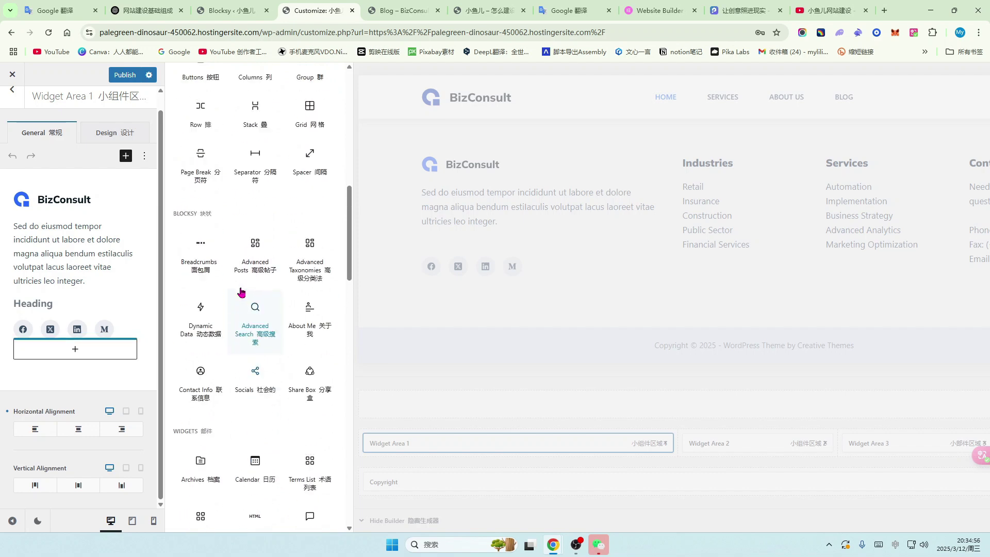
scroll(240, 292, up, 10)
click(330, 97)
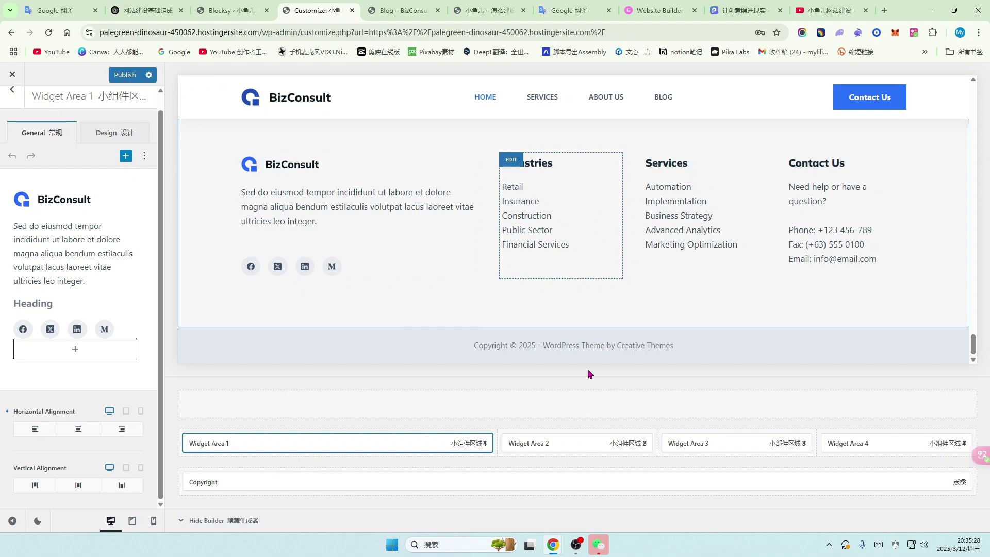
- View the contents of the footer's Widget Areas 2, 3 and 4, and the design settings of Widget Areas 4 and 1
click(559, 444)
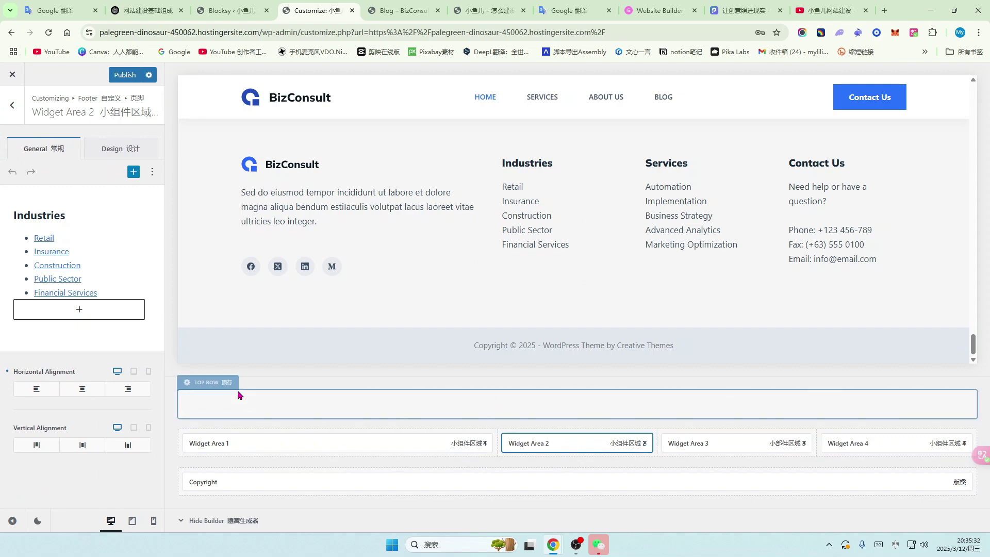
click(733, 446)
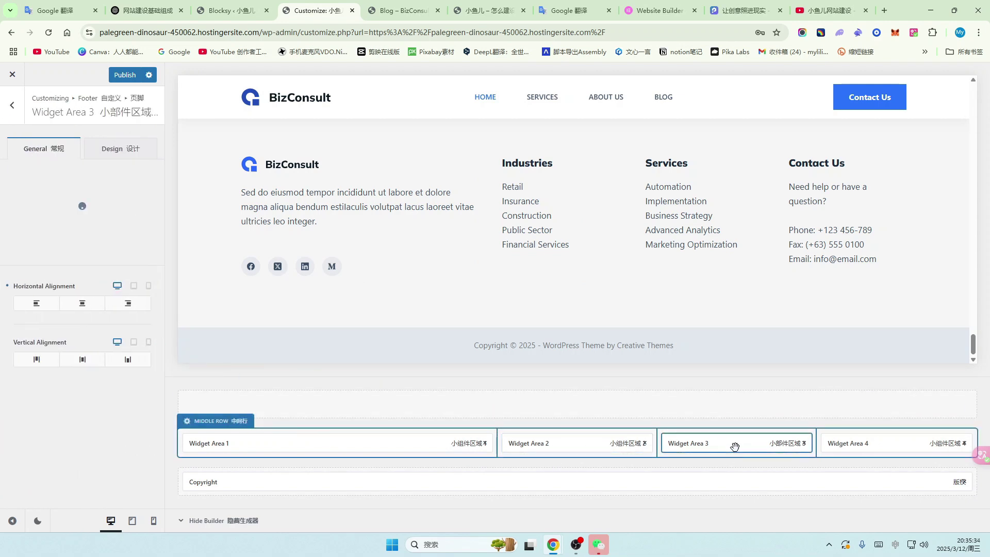
click(879, 446)
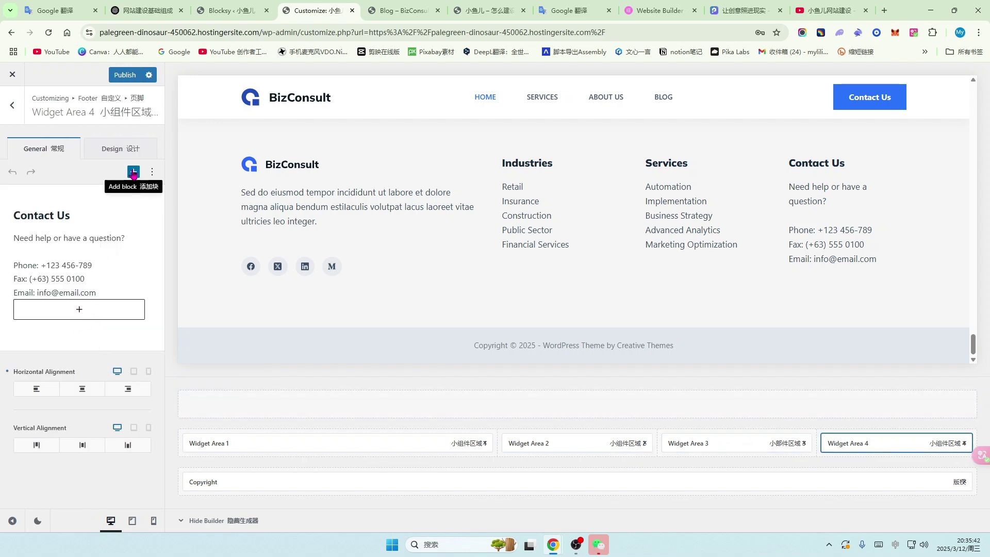
click(116, 150)
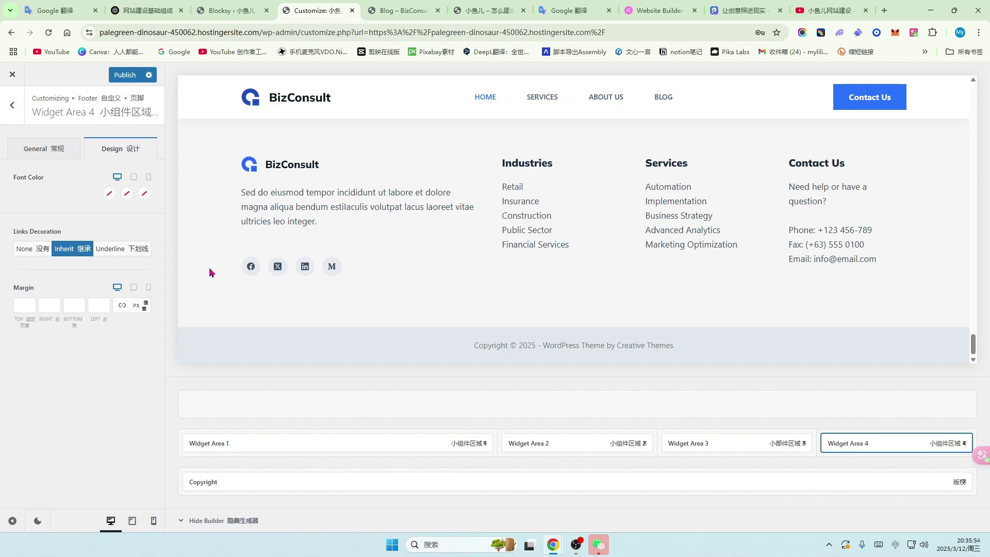
click(441, 446)
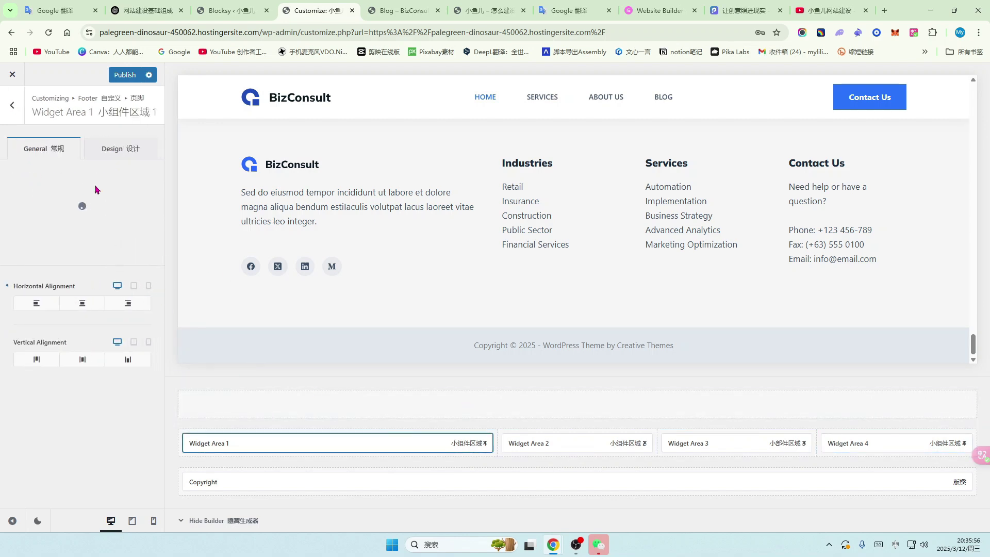
click(120, 149)
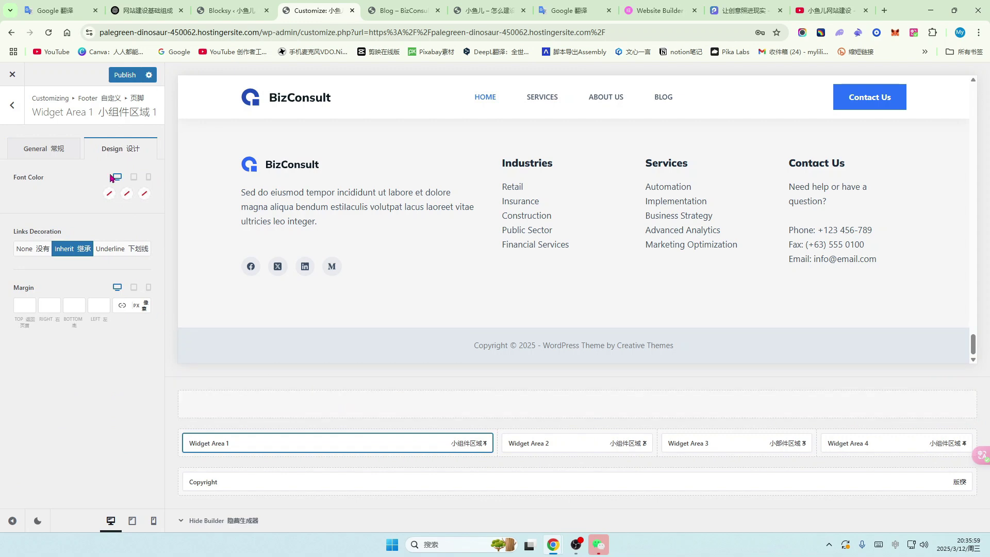
- Replace "current" with "xiaoyuer" in the footer's copyright text and publish the change
click(253, 484)
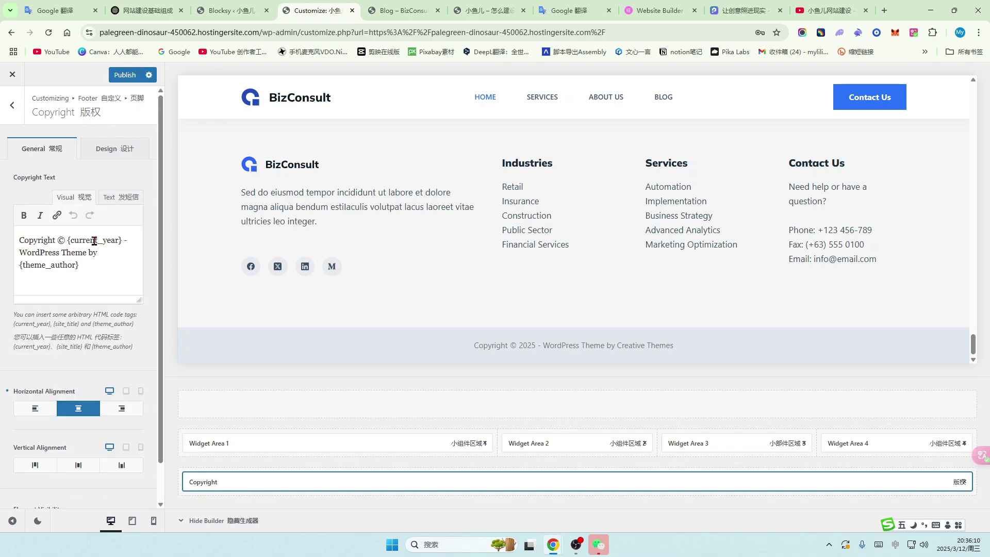
drag(99, 241, 70, 240)
key(shift)
text(xiaoyuer)
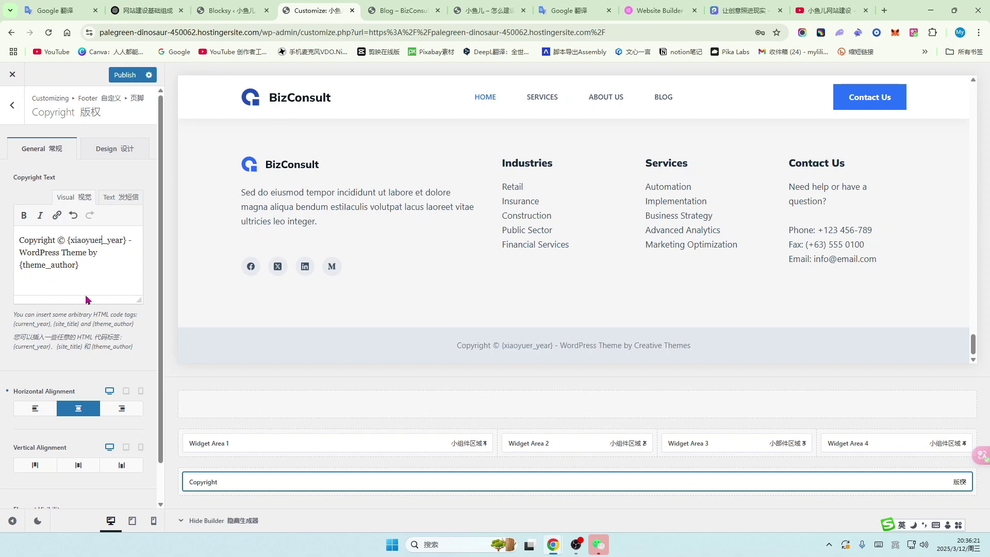
scroll(88, 382, down, 1)
click(126, 76)
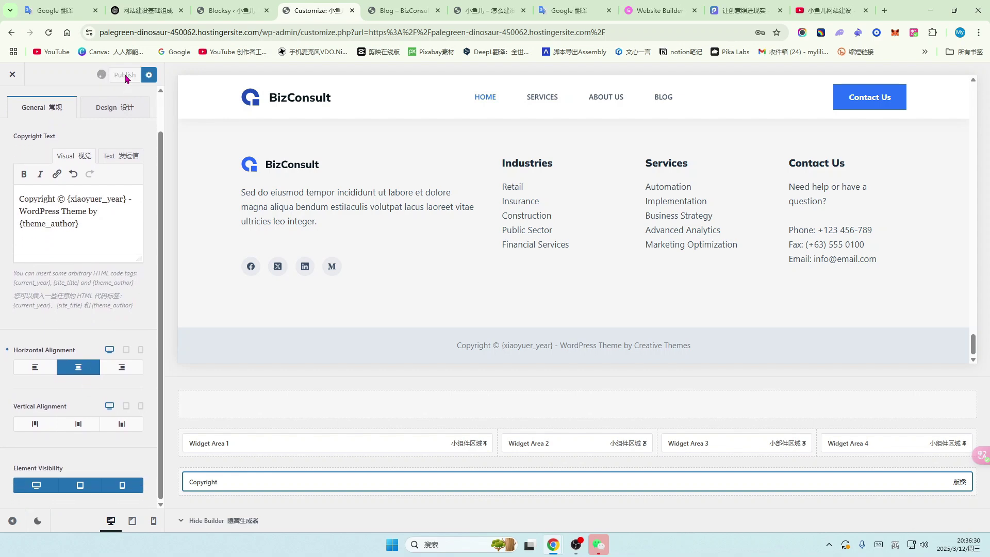
- Reload the customizer and check the edited copyright text at the end of the page preview
click(48, 34)
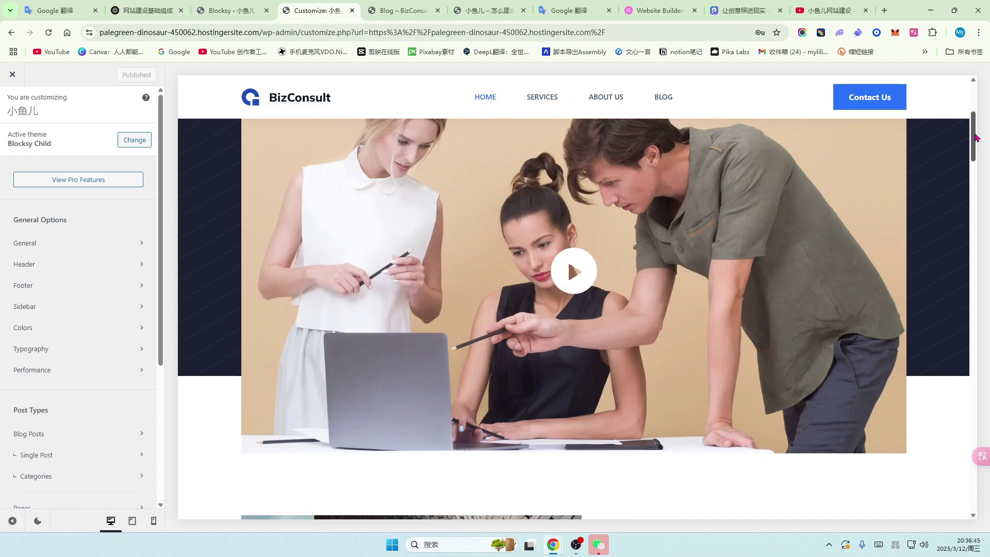
drag(973, 137, 983, 490)
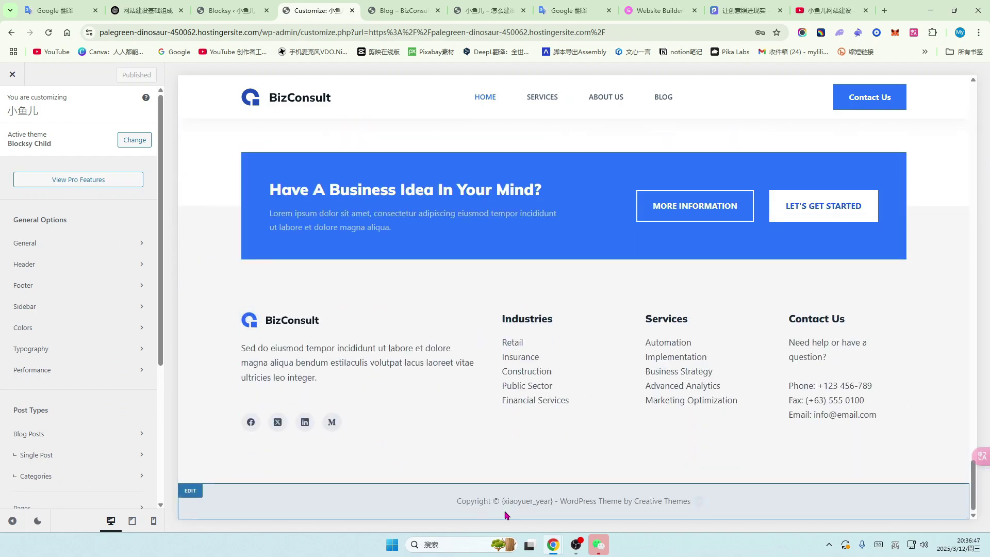
drag(504, 503, 533, 502)
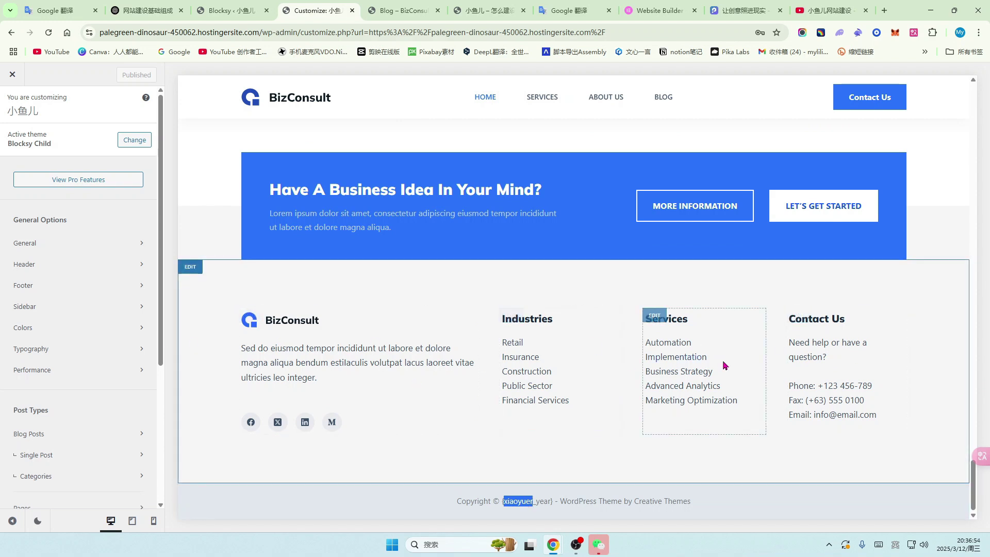
- Review the footer's Middle Row settings, the call-to-action banner above the footer in the preview, and the customizer's main list of options
click(190, 267)
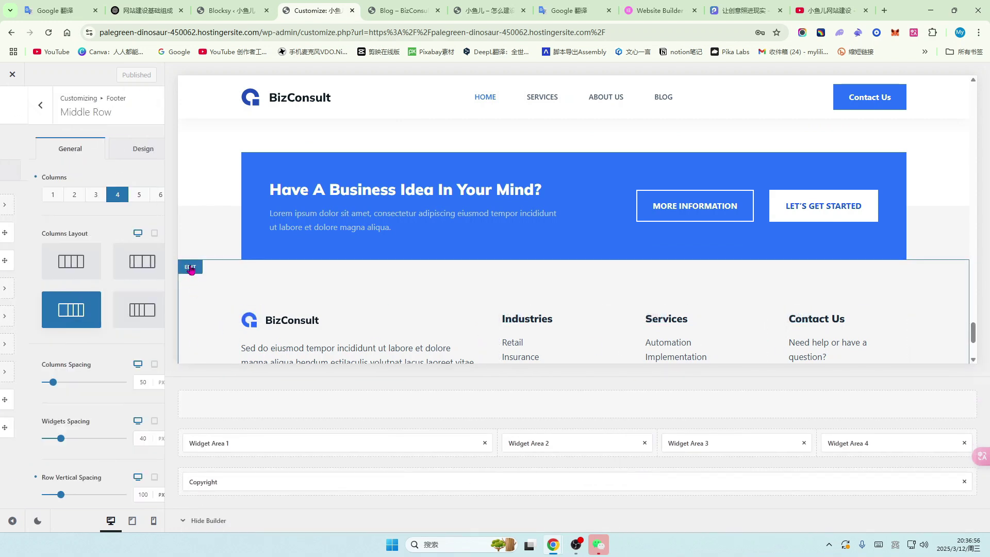
scroll(433, 325, down, 2)
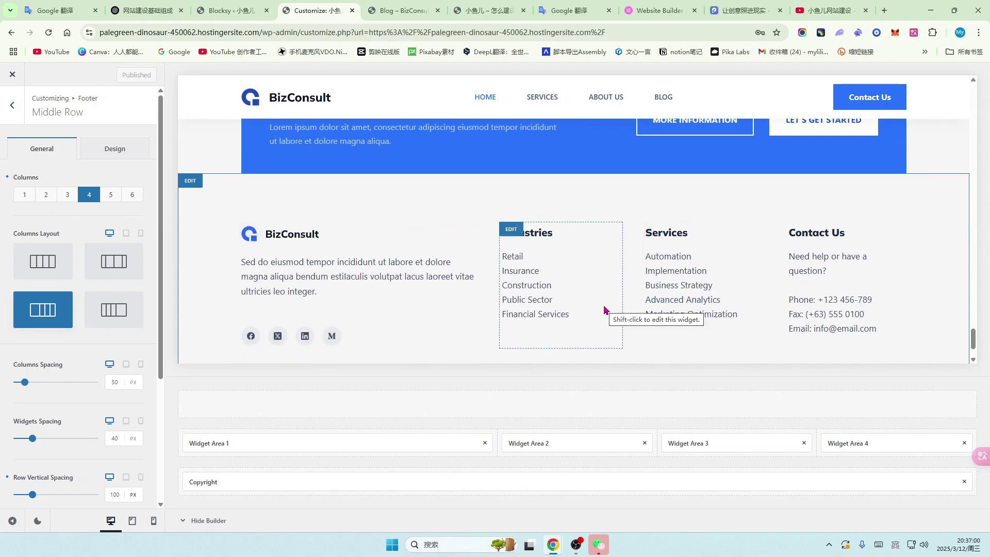
scroll(525, 293, up, 2)
scroll(477, 266, up, 2)
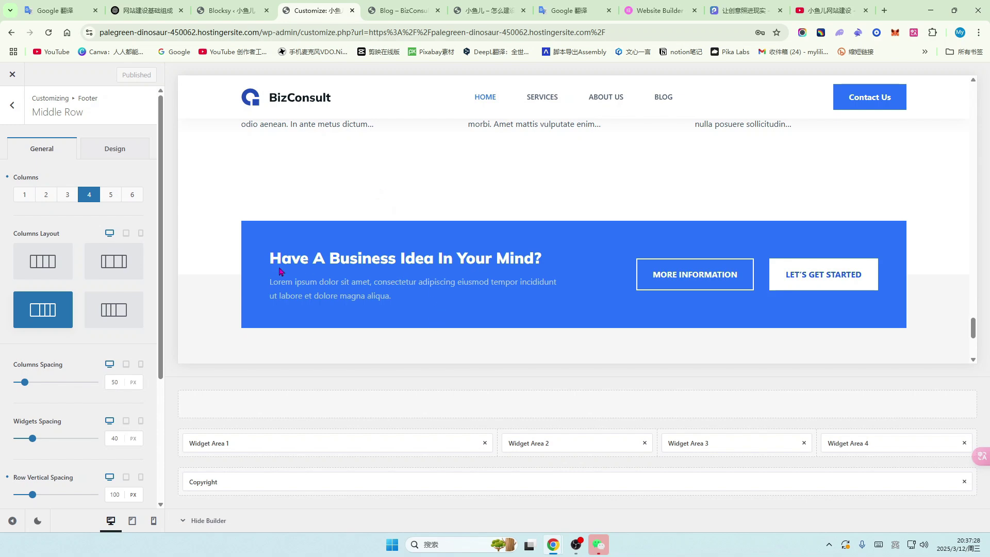
scroll(389, 283, up, 2)
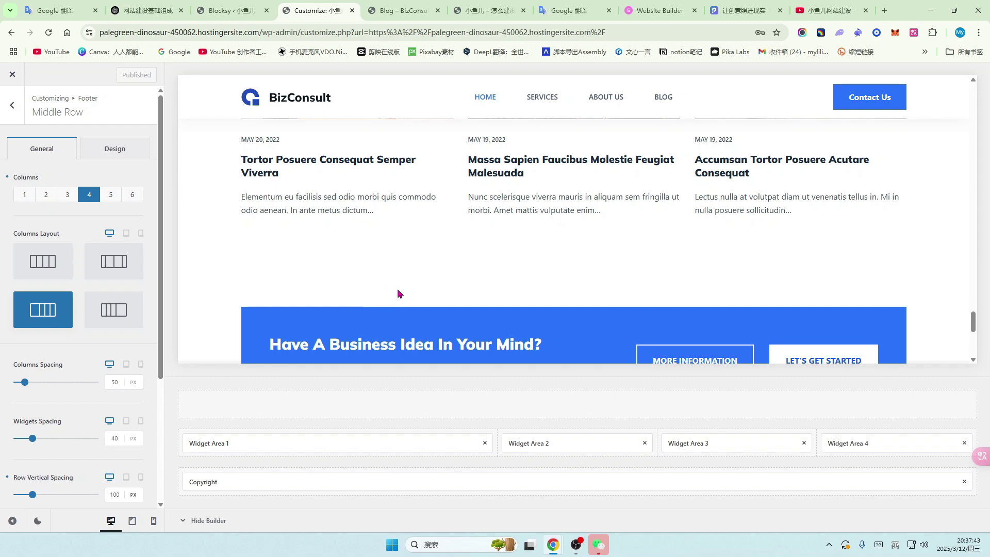
scroll(529, 272, down, 2)
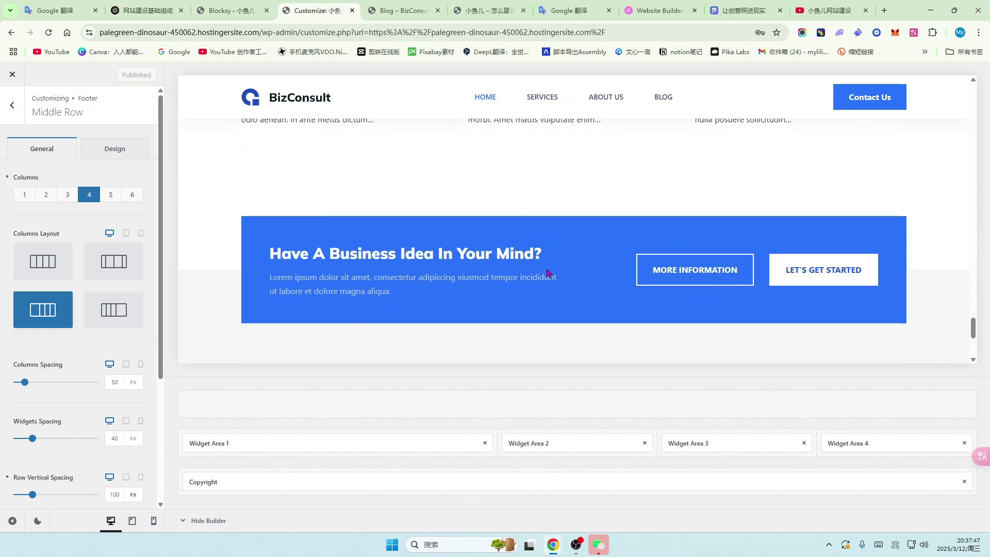
scroll(548, 272, down, 3)
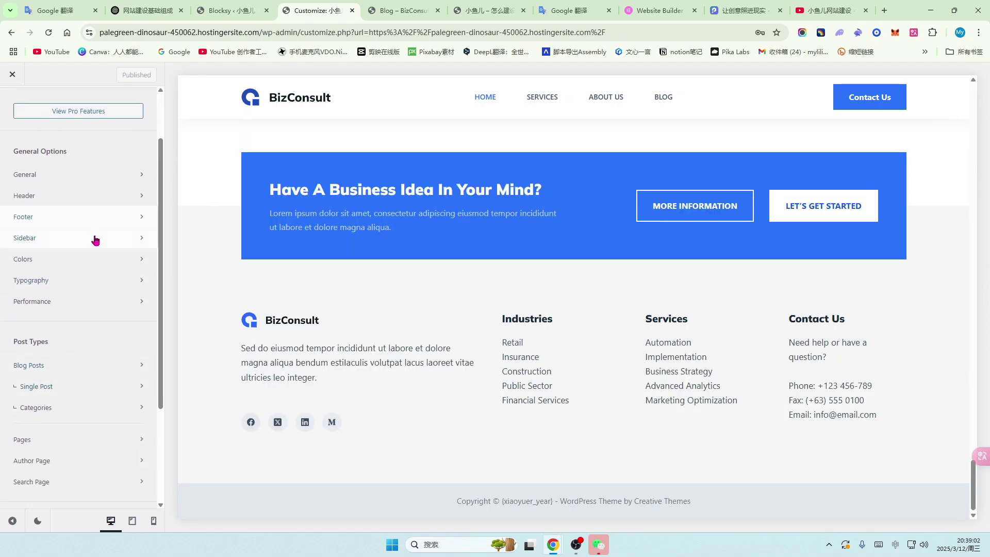
scroll(95, 239, down, 2)
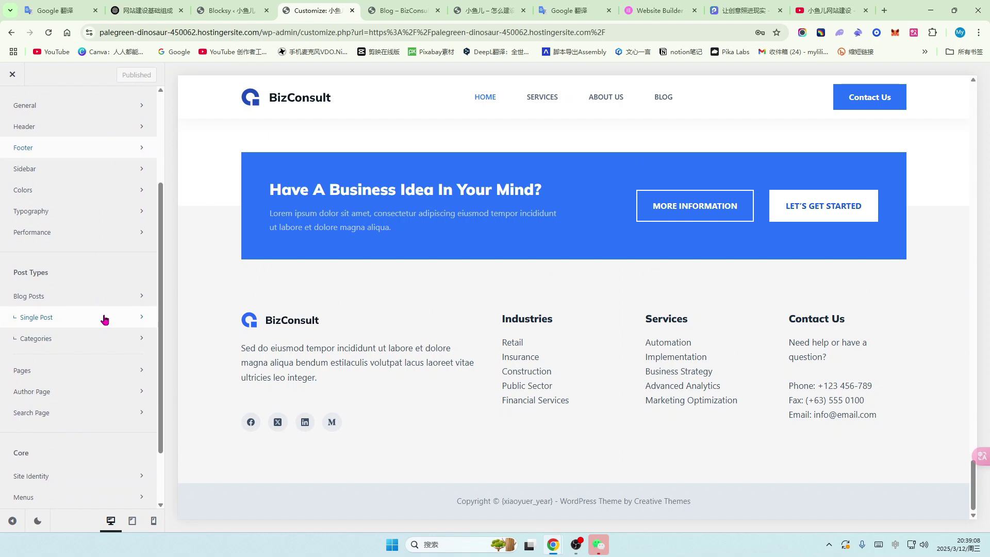
- Review the homepage sections in the customizer preview, from the latest news posts back up to the hero section
scroll(355, 227, up, 4)
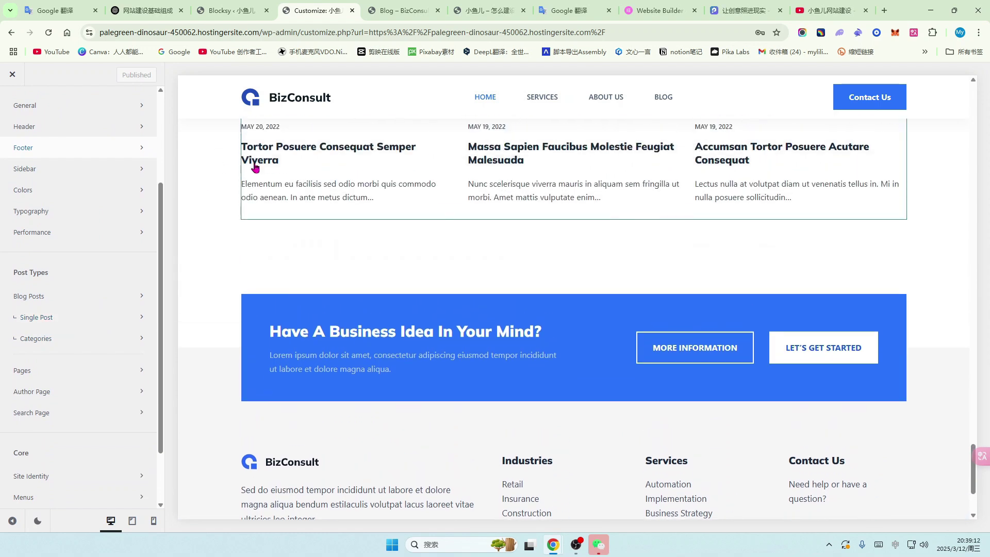
scroll(339, 218, up, 2)
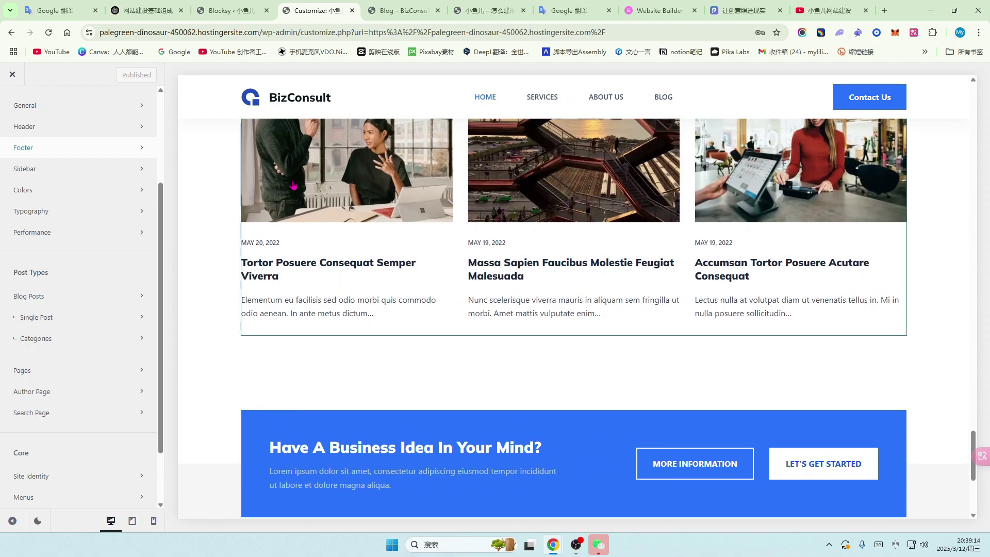
scroll(361, 227, up, 3)
scroll(389, 240, up, 8)
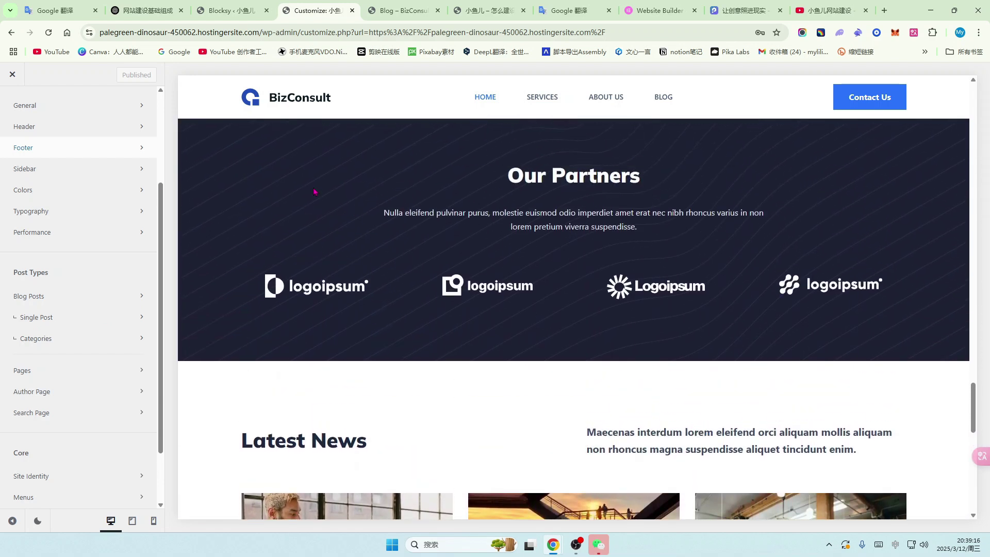
scroll(356, 206, up, 10)
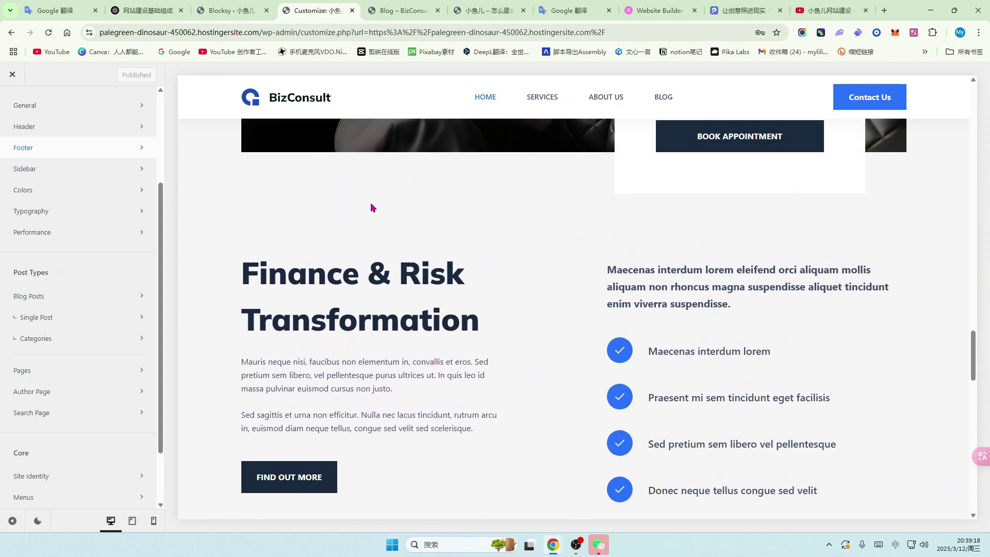
scroll(429, 245, up, 16)
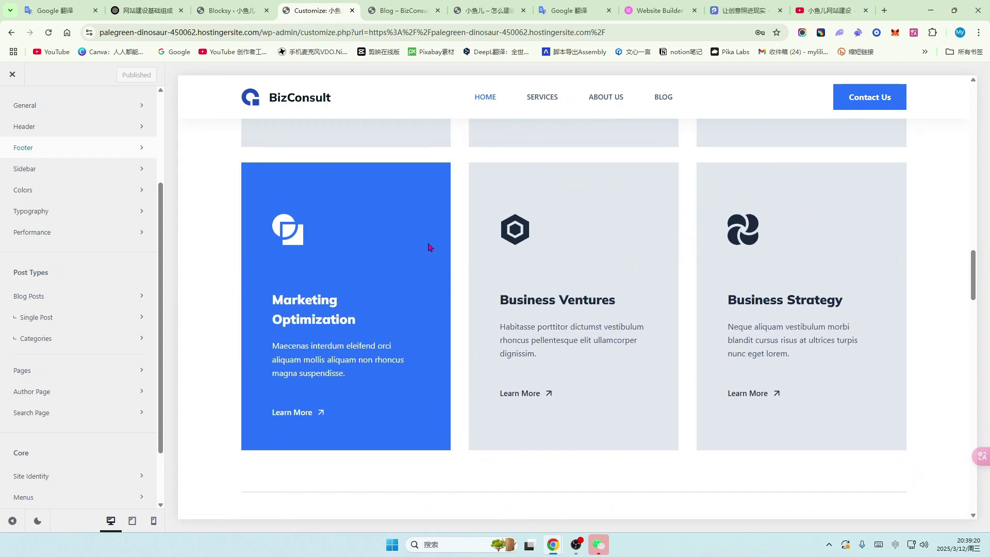
scroll(428, 246, up, 10)
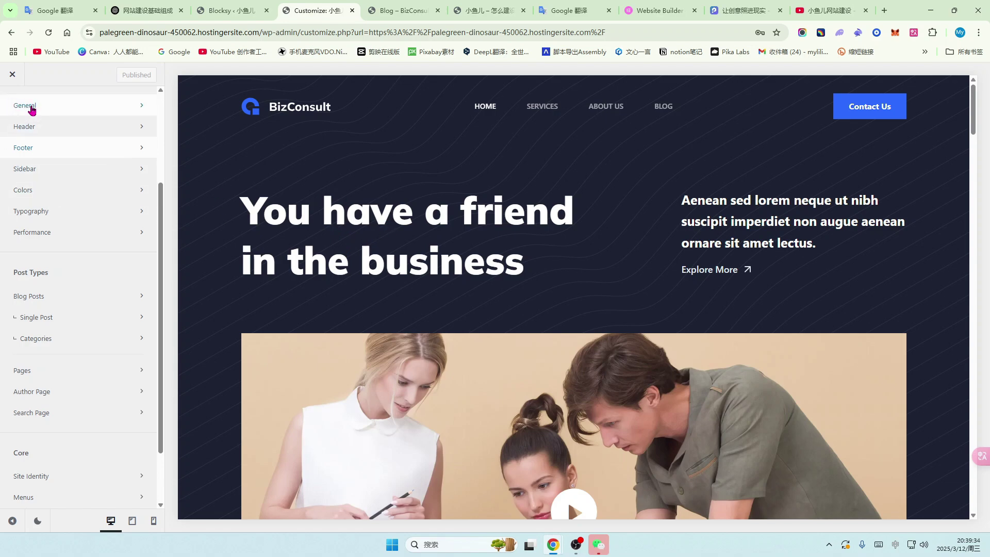
- Look at the BizConsult demo blog page and the live homepage's sticky header, hero section and video image
click(414, 9)
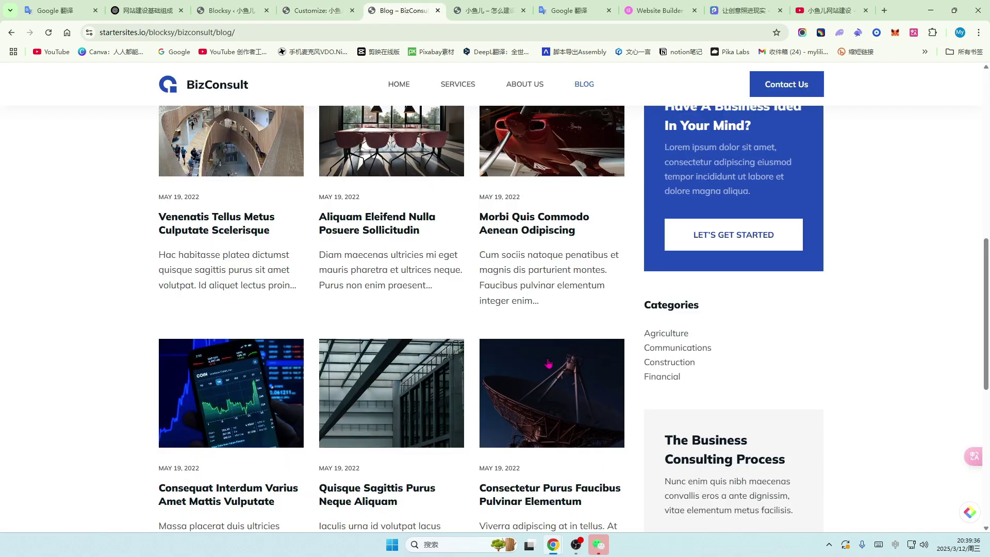
scroll(546, 360, up, 4)
click(494, 11)
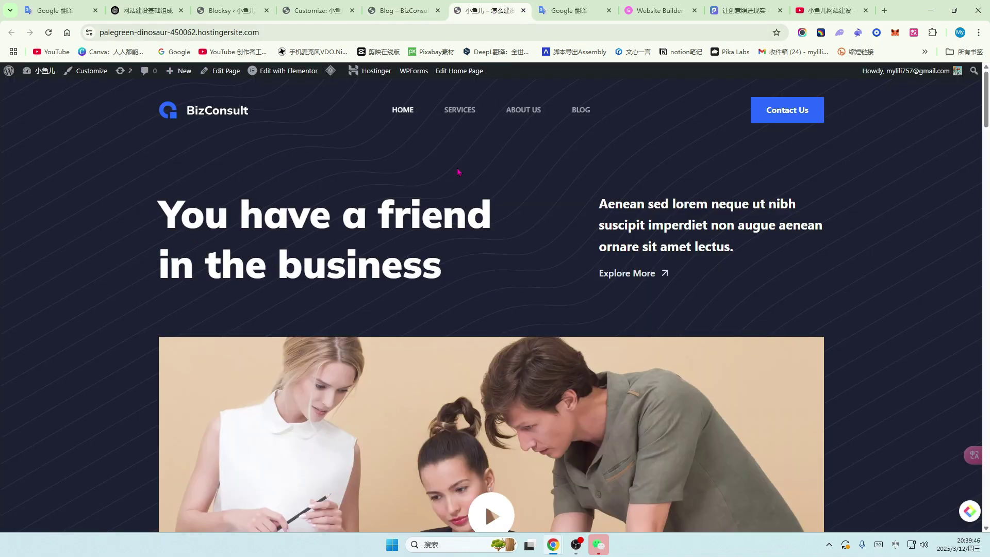
scroll(459, 172, down, 1)
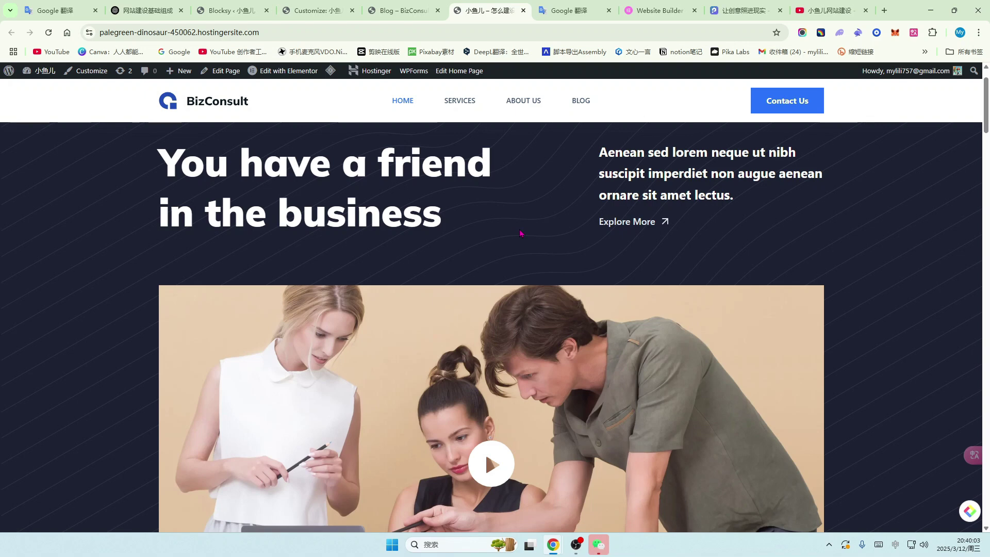
scroll(519, 237, up, 1)
scroll(520, 250, down, 2)
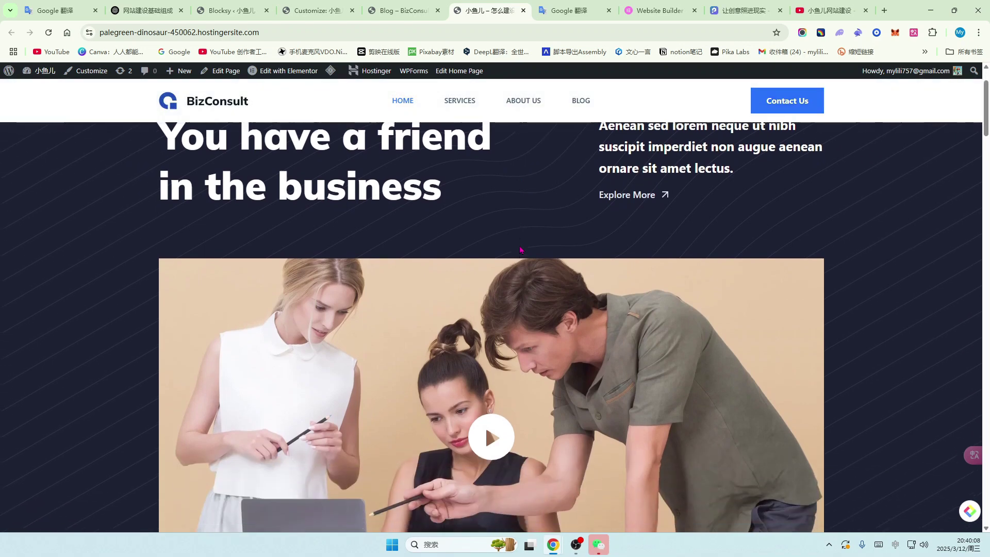
scroll(520, 250, down, 2)
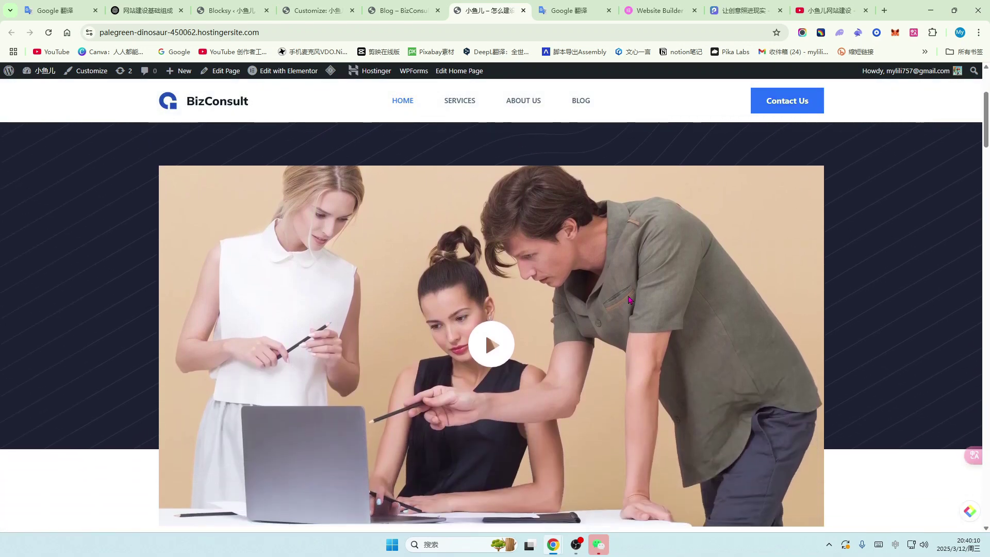
scroll(701, 310, down, 3)
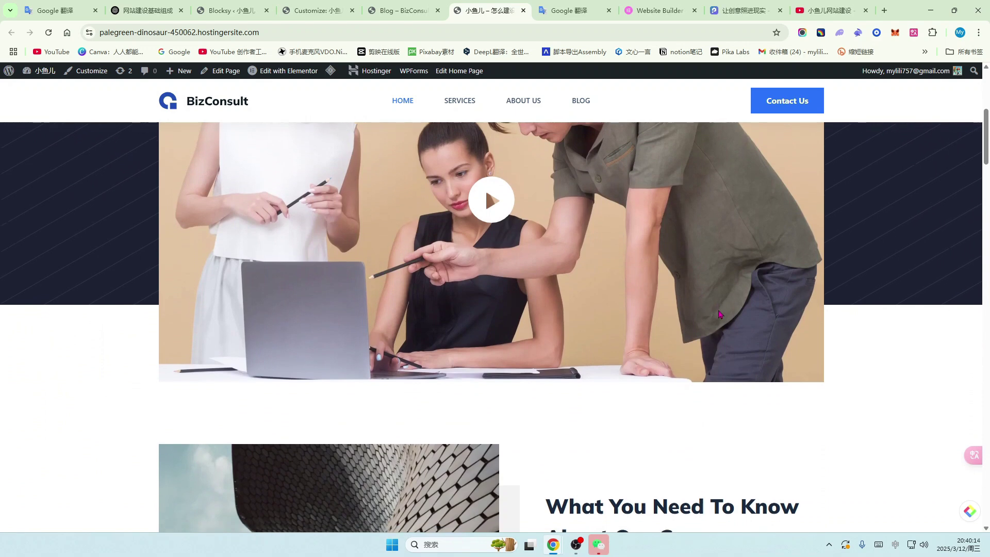
- Exit the customizer to the live homepage and check the page from the hero section down to the footer
click(315, 11)
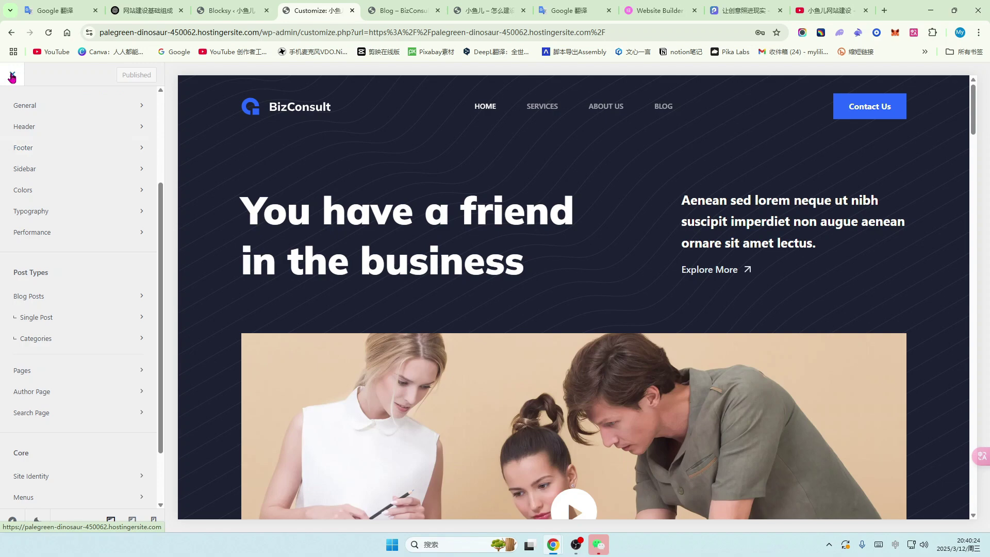
click(12, 75)
scroll(424, 173, down, 3)
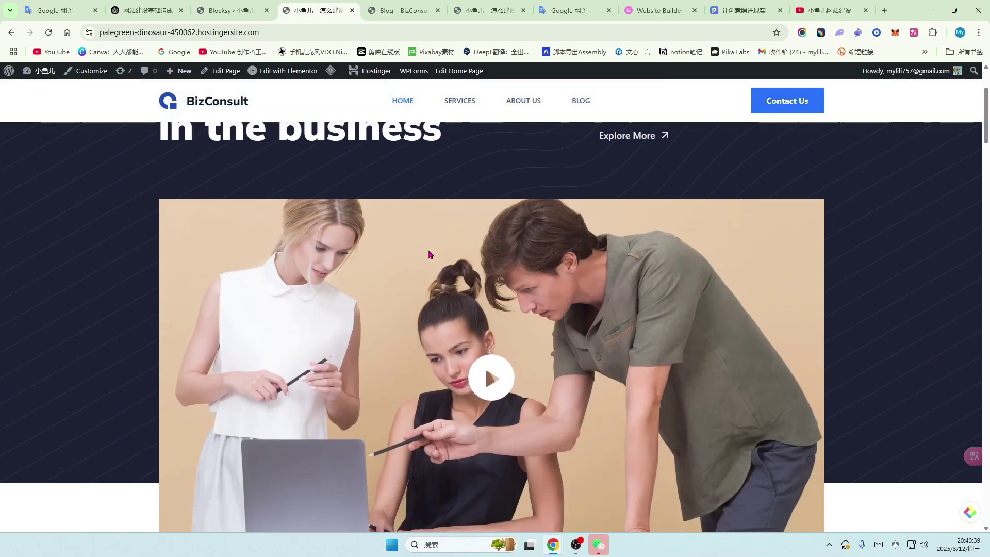
scroll(431, 254, down, 1)
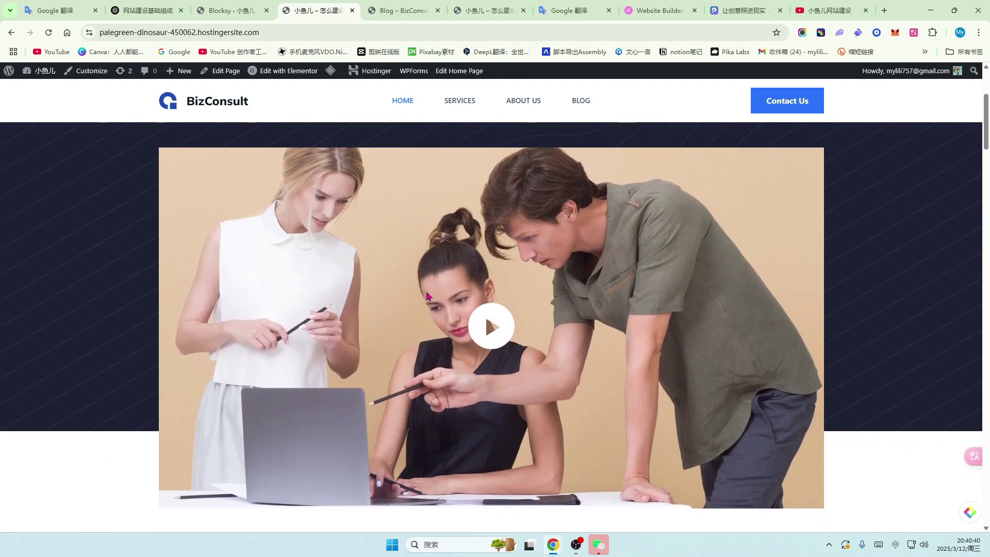
scroll(447, 292, up, 3)
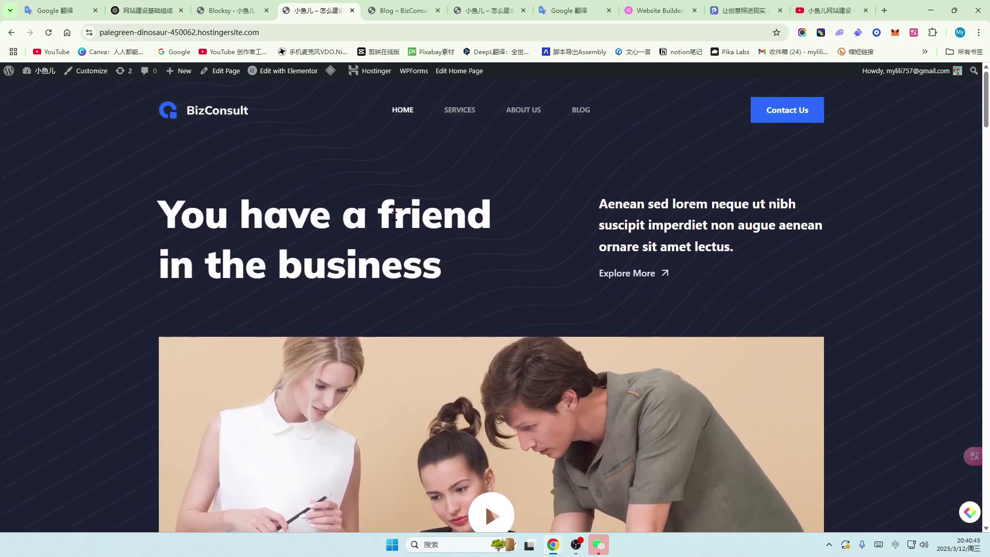
scroll(536, 165, down, 2)
scroll(536, 165, down, 20)
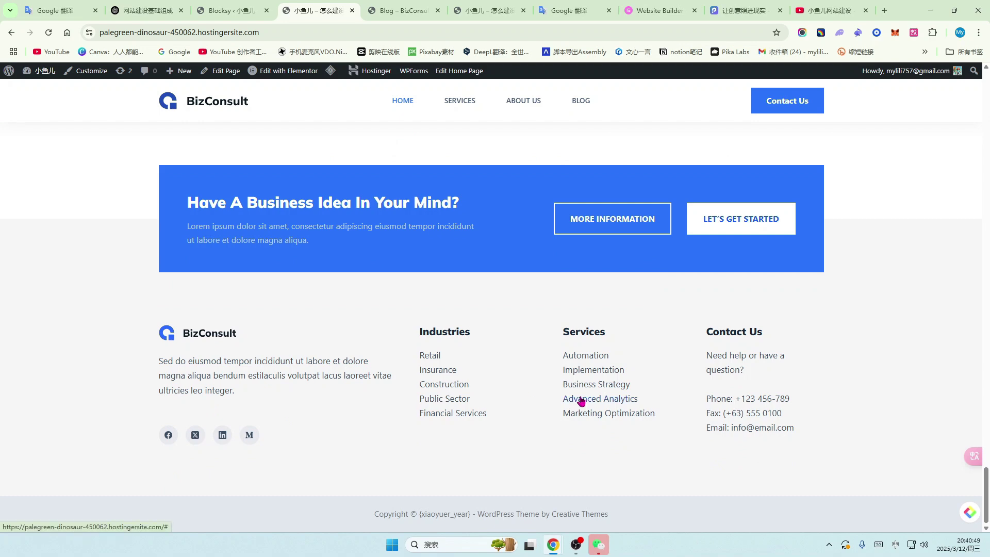
- Examine the live homepage's news, partners, finance, consulting process and services sections, working back up to the hero section
scroll(419, 274, up, 10)
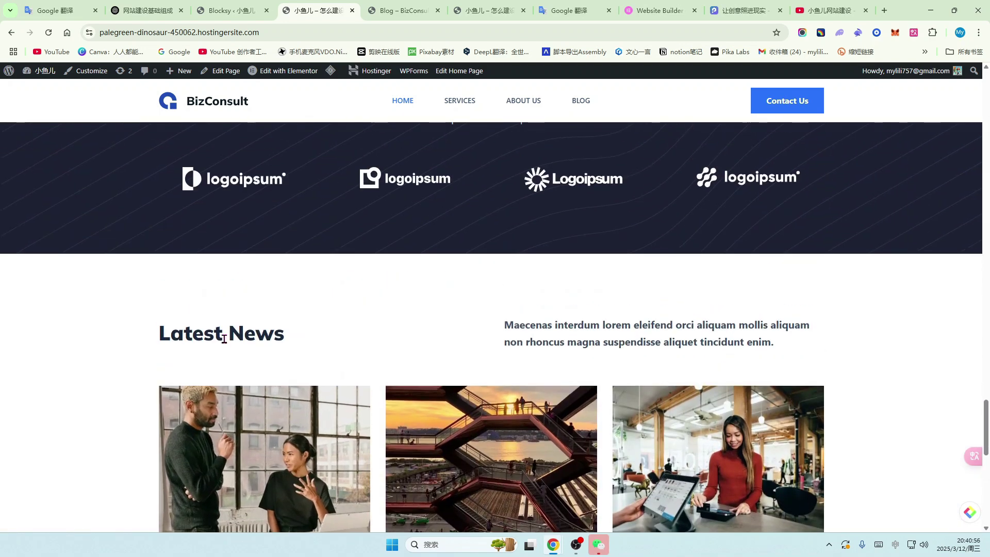
scroll(301, 369, up, 3)
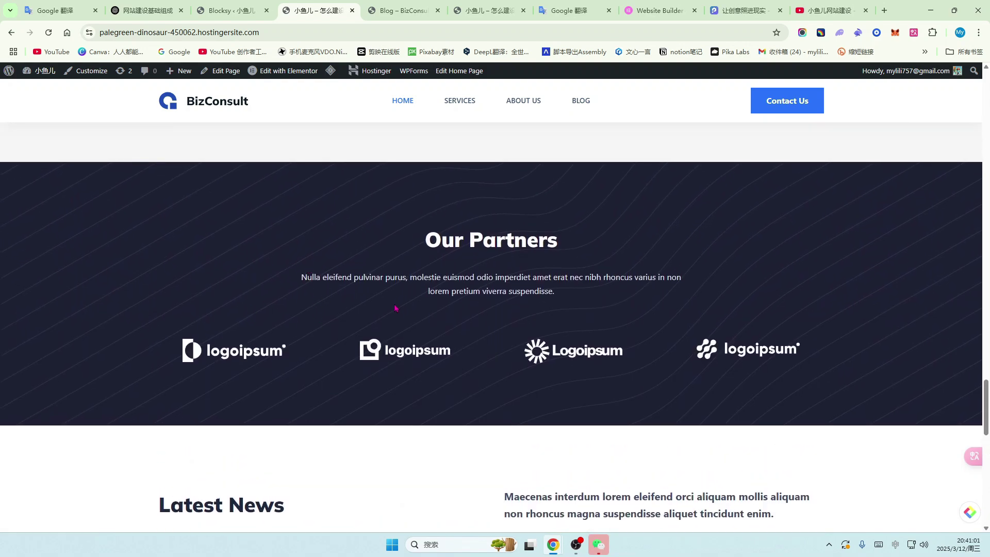
scroll(396, 307, up, 5)
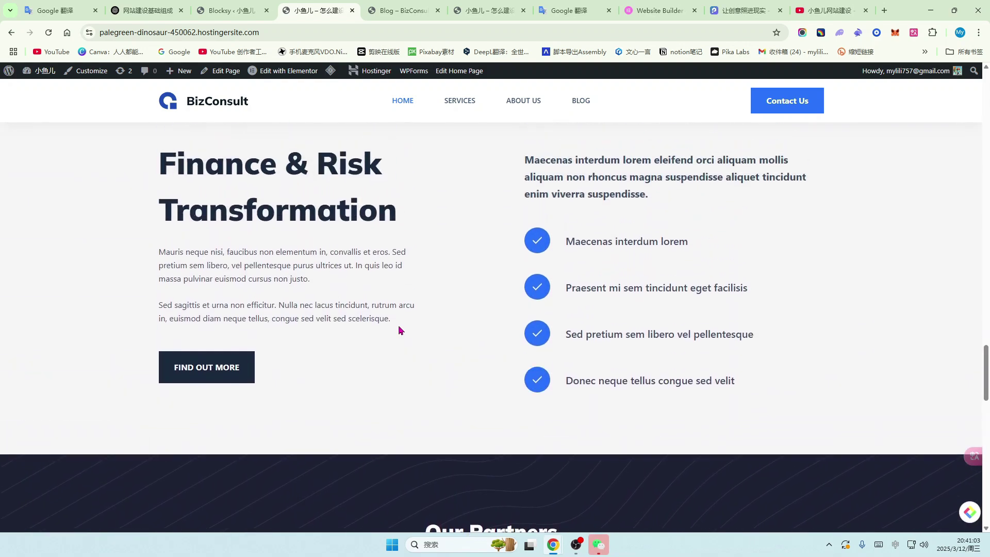
scroll(400, 330, up, 7)
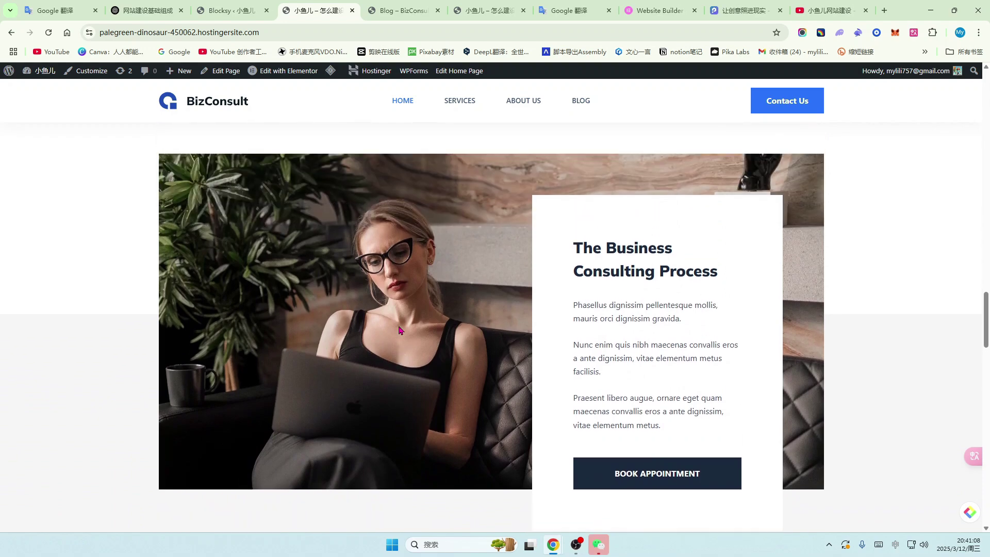
scroll(400, 330, up, 3)
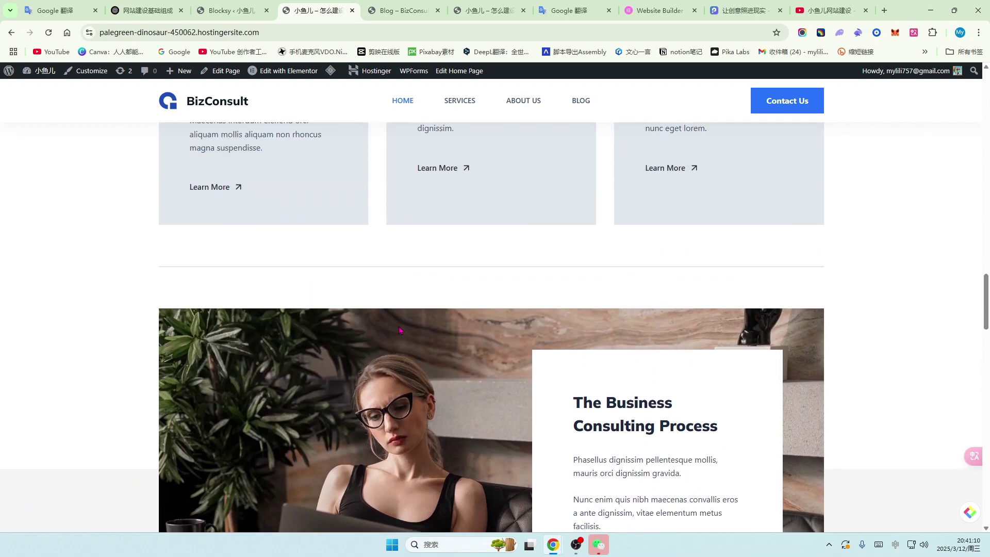
scroll(400, 331, up, 7)
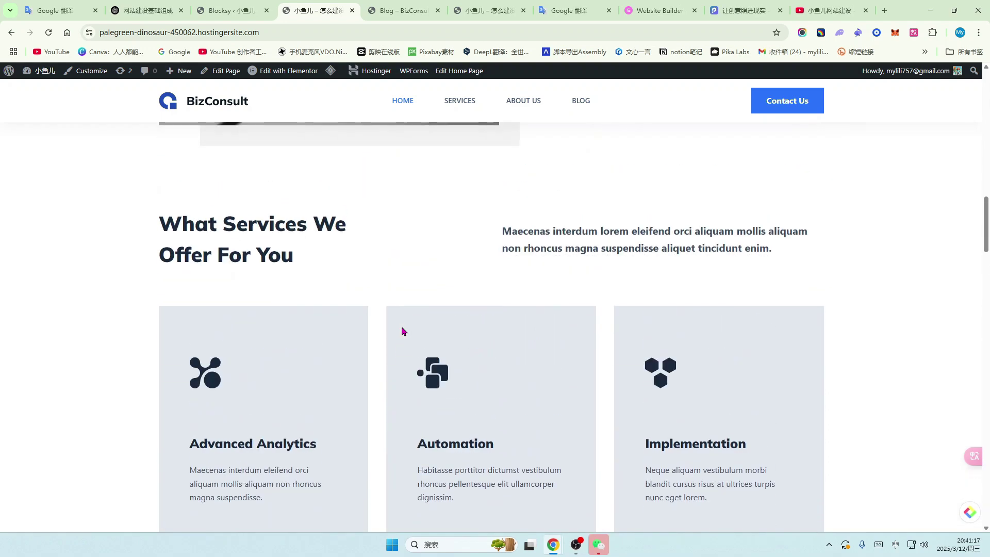
scroll(403, 331, up, 10)
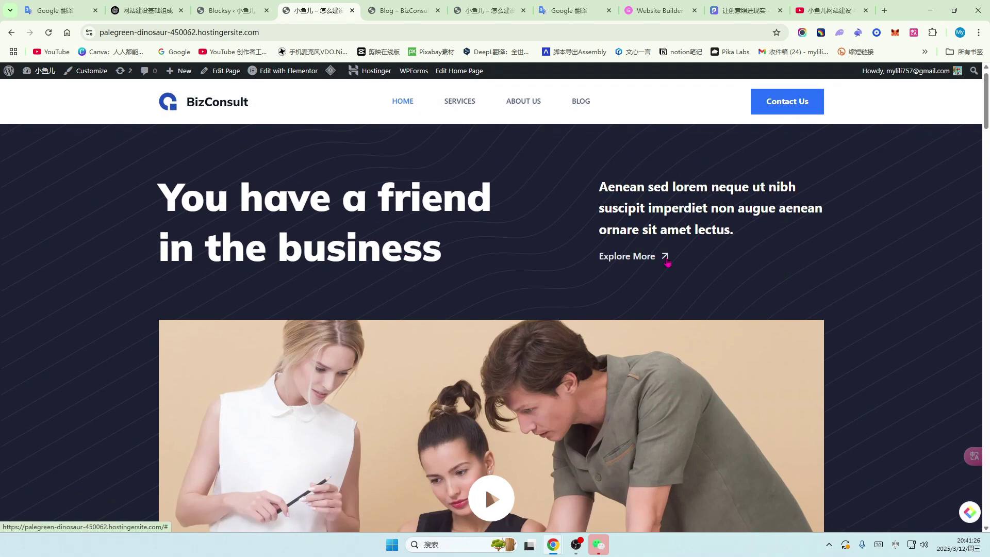
- Examine the homepage's company introduction and the highlight effect on the six service cards, and return to the hero section
scroll(665, 260, down, 4)
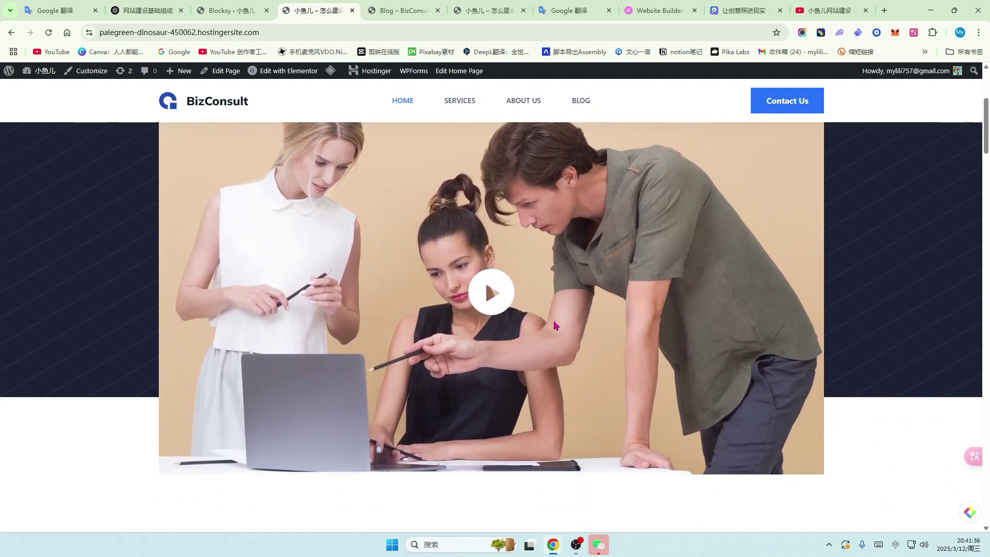
scroll(555, 325, down, 7)
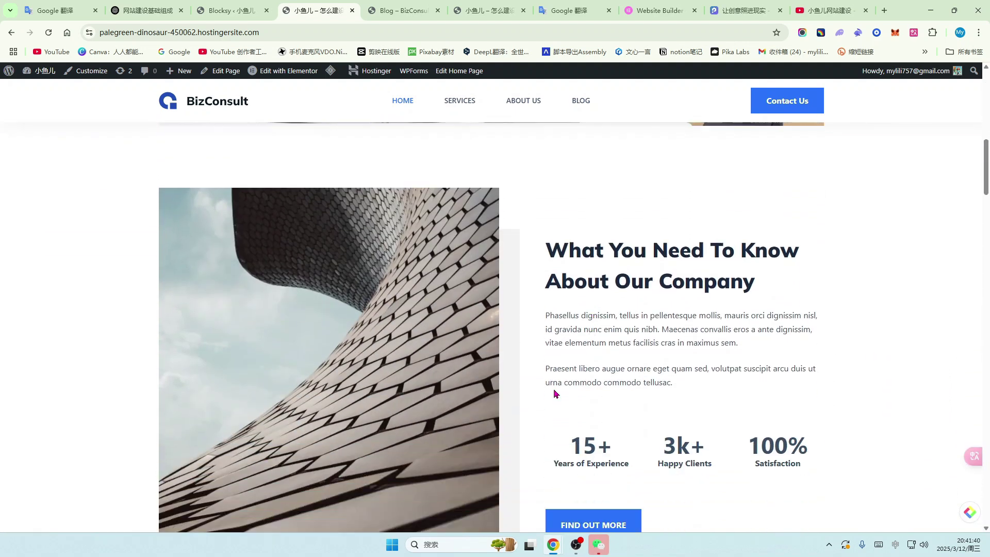
scroll(555, 394, down, 2)
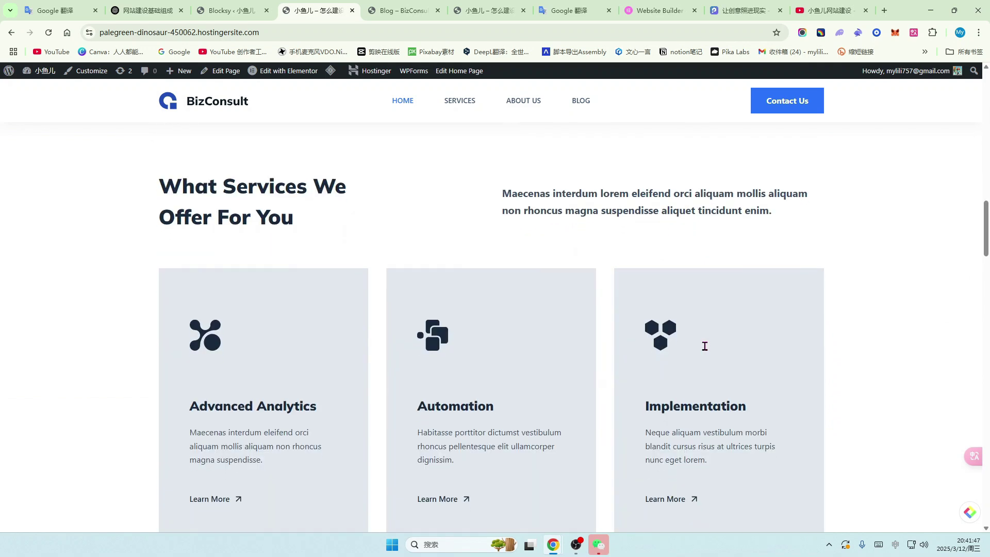
scroll(704, 346, down, 2)
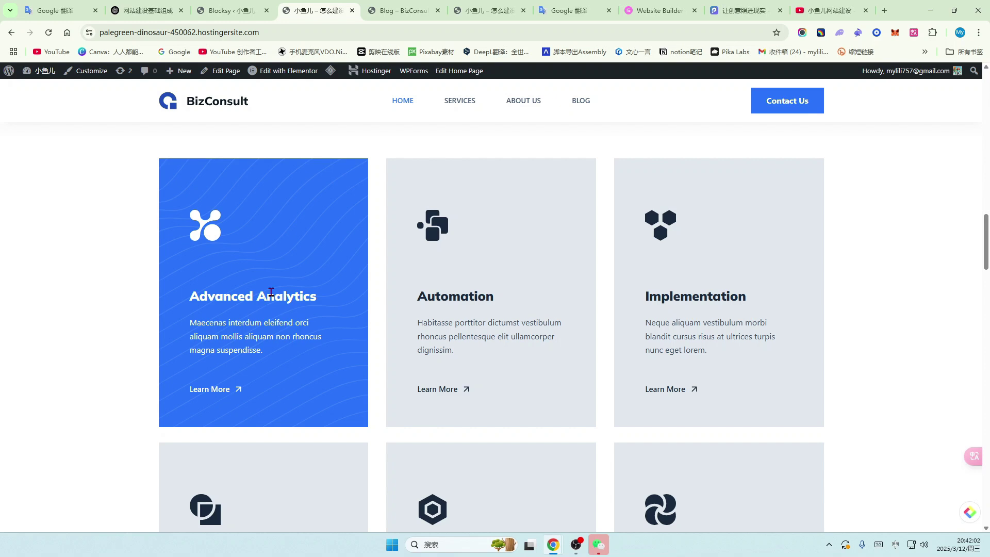
scroll(523, 302, down, 1)
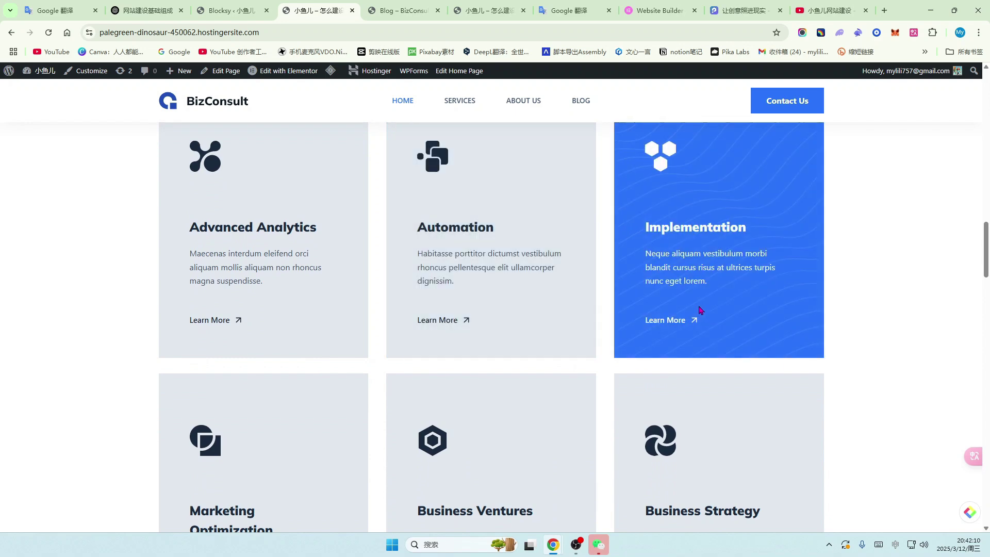
scroll(699, 310, down, 2)
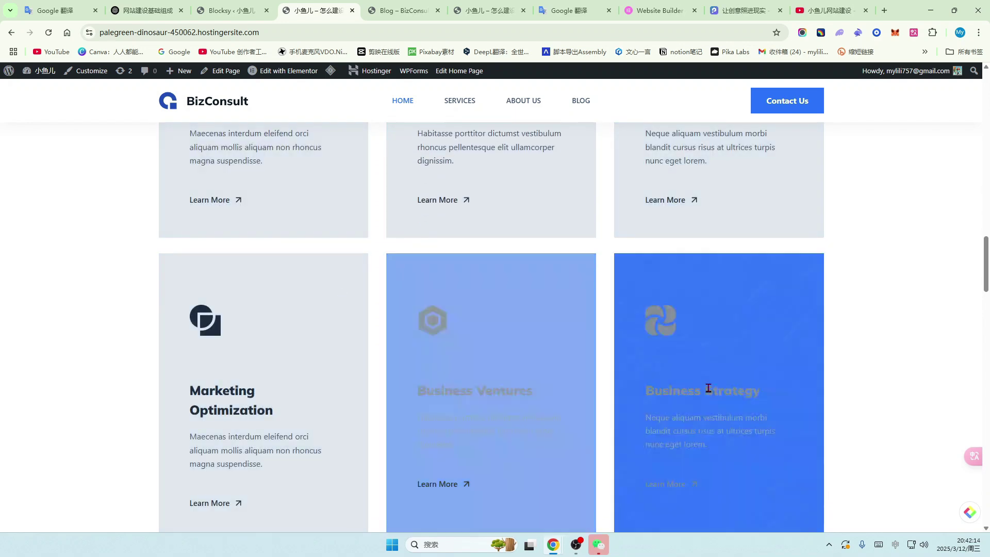
scroll(696, 391, down, 1)
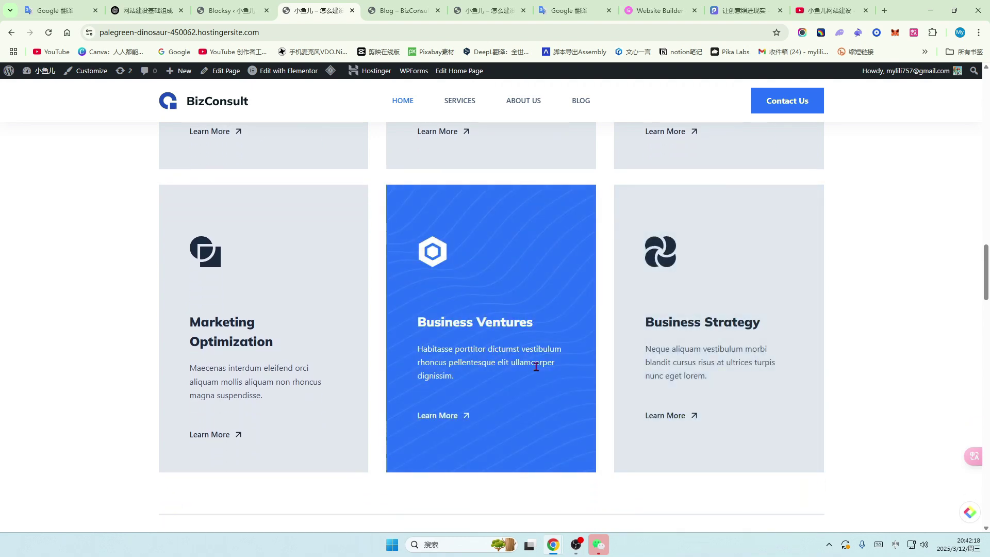
scroll(536, 367, up, 9)
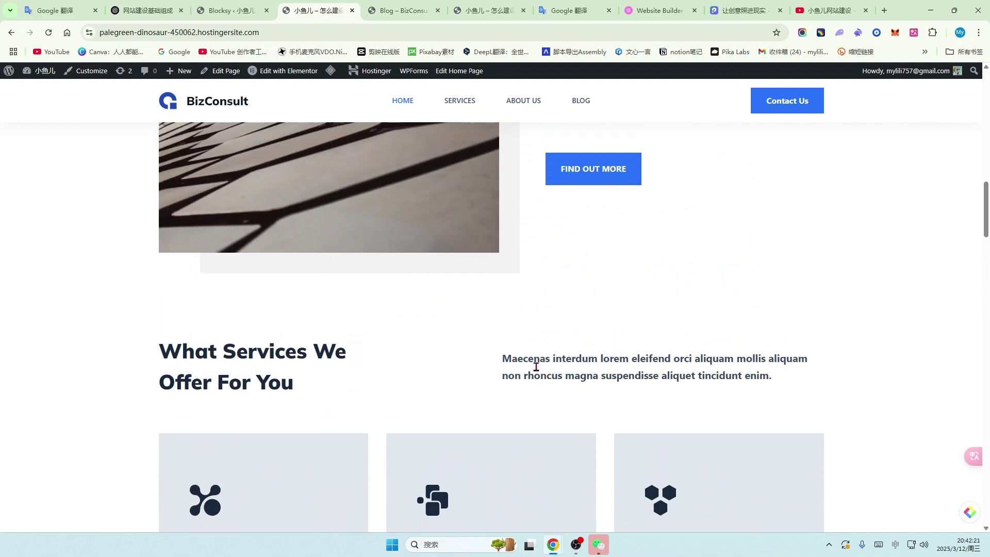
scroll(536, 367, up, 6)
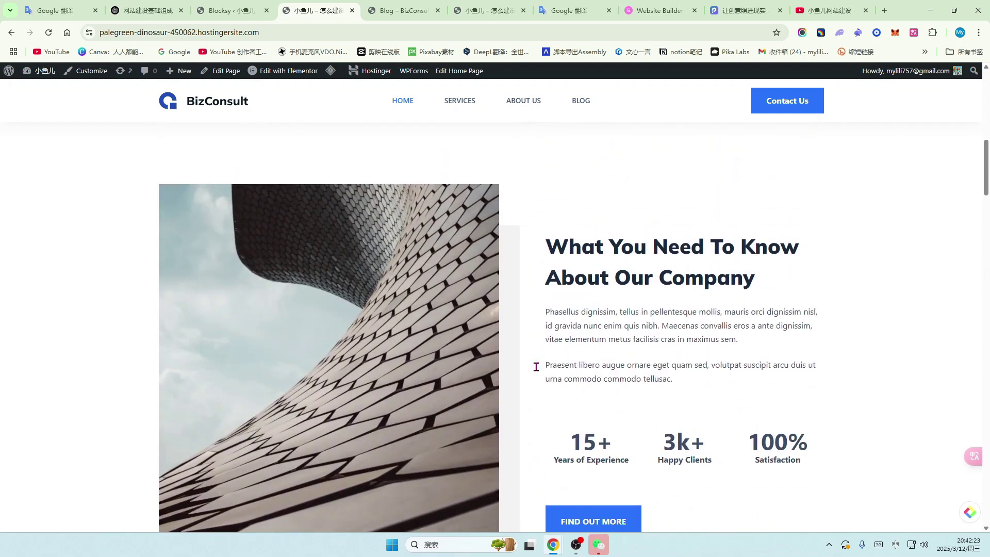
scroll(536, 367, up, 10)
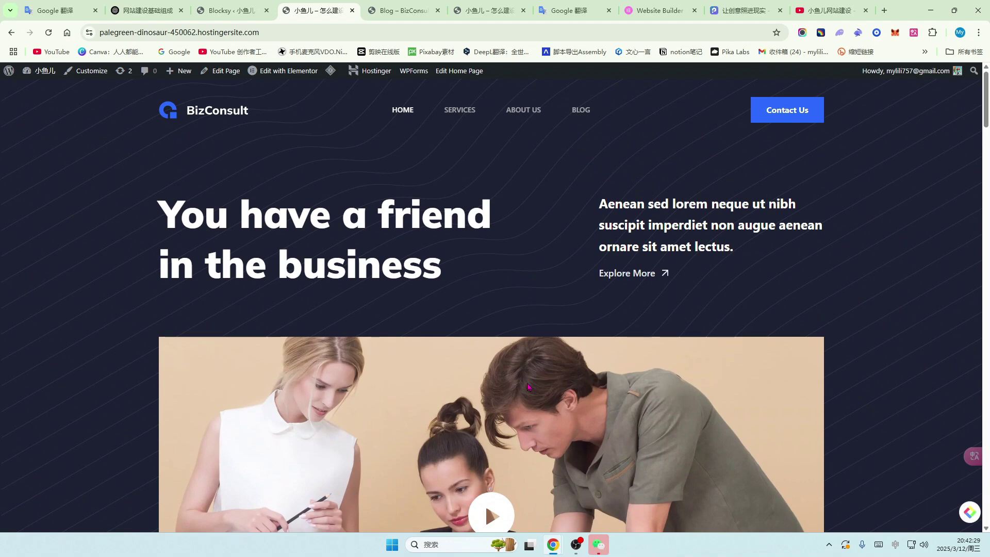
scroll(588, 393, down, 1)
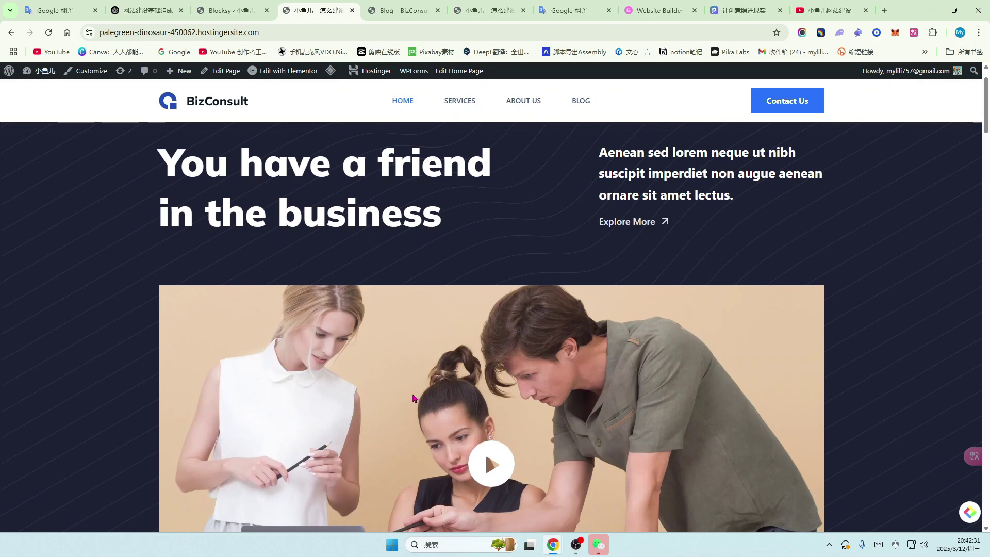
- Check how the live homepage's sticky header looks over the hero section and at the top of the page
scroll(165, 359, up, 1)
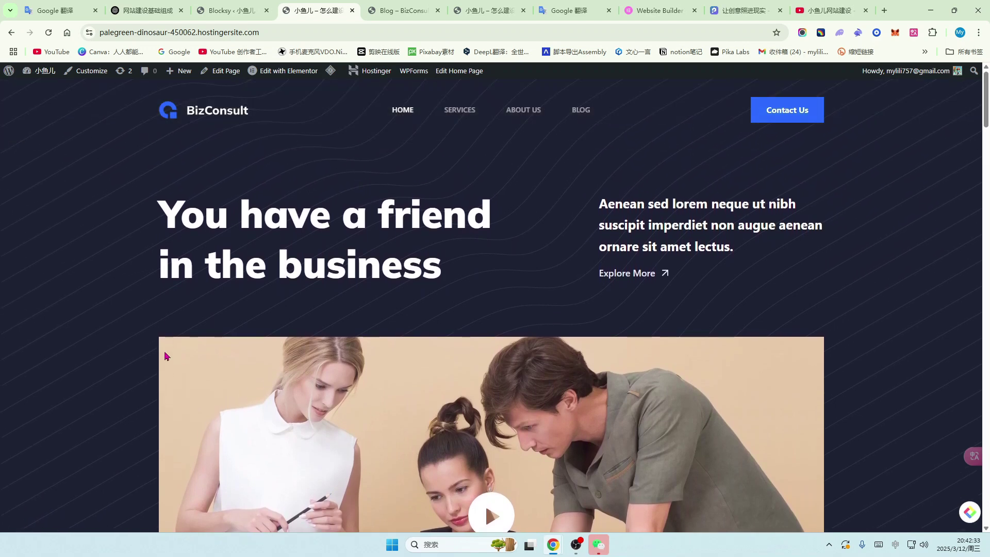
scroll(420, 361, down, 1)
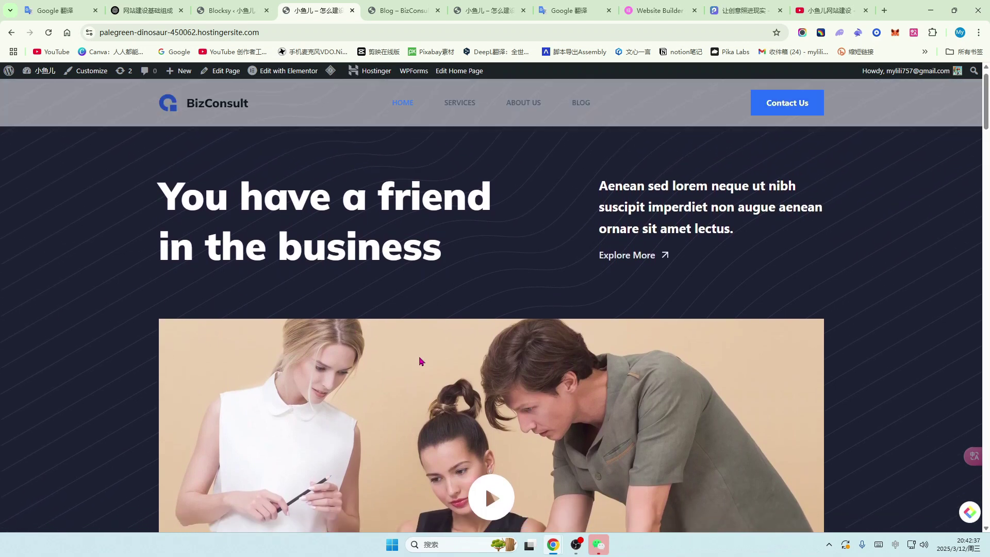
scroll(241, 364, up, 1)
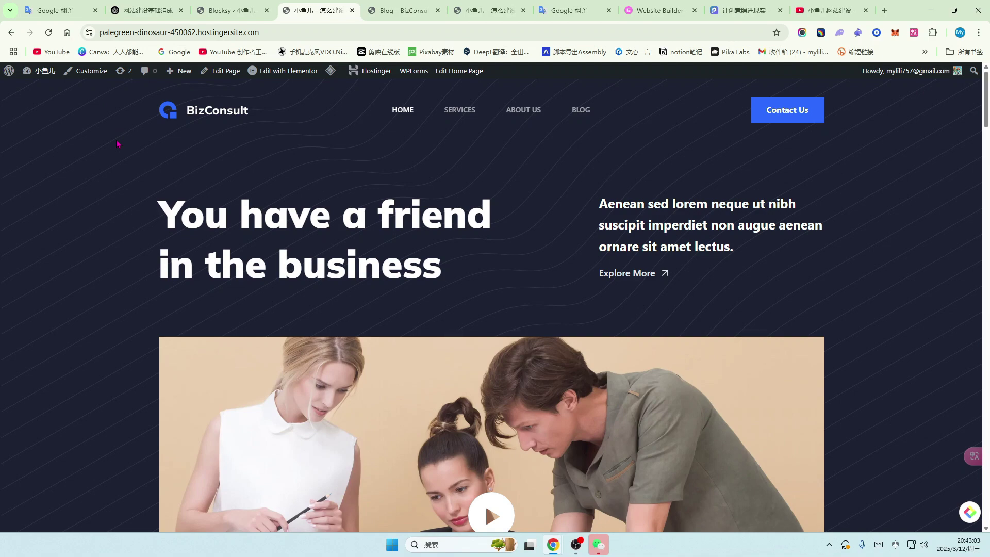
- Look at the Build, Host and Generate with AI features and their preview on the elementor.com website
click(660, 10)
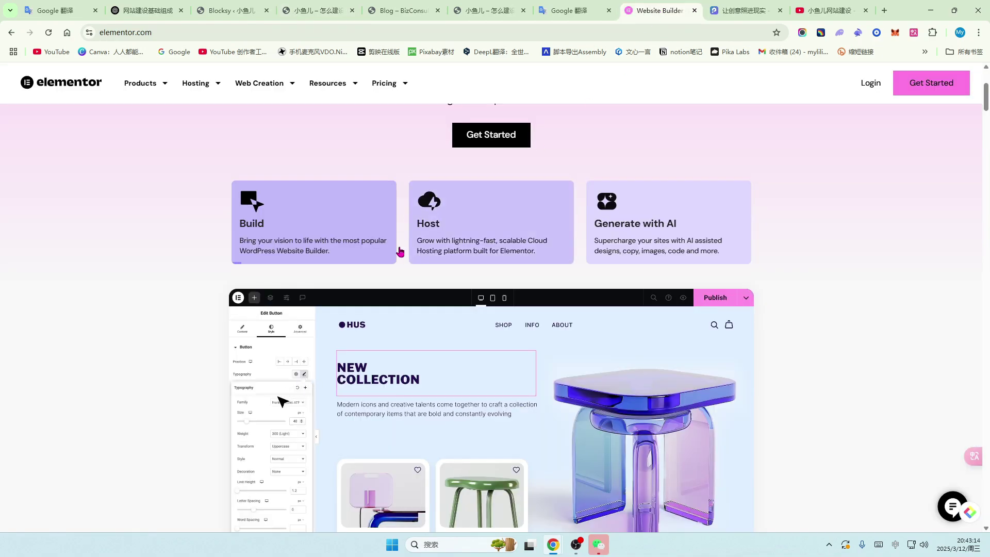
scroll(418, 269, down, 2)
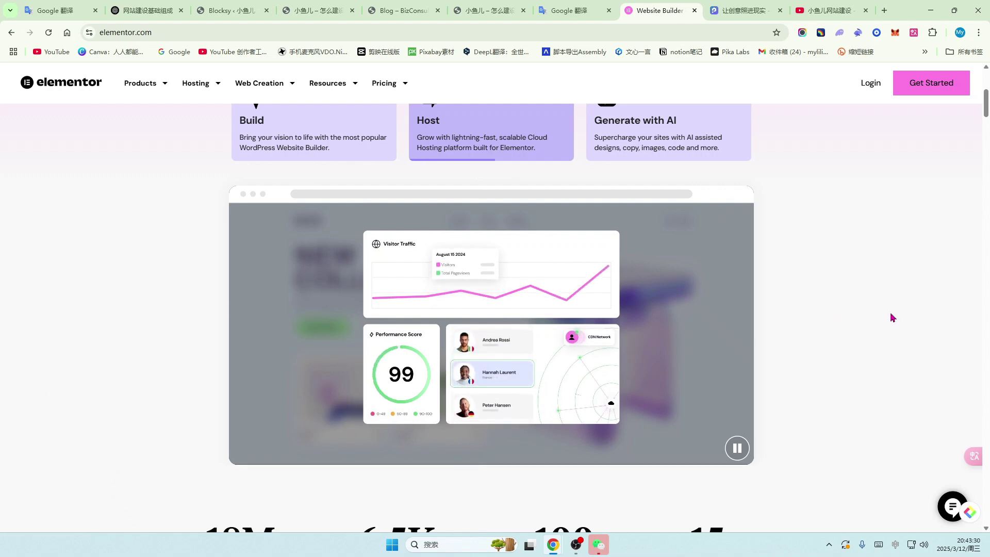
- Open the homepage for editing with Elementor, translate the missing default kit notice and choose its Recreate Kit option
key(ctrl+shift+Tab)
key(ctrl+shift+Tab)
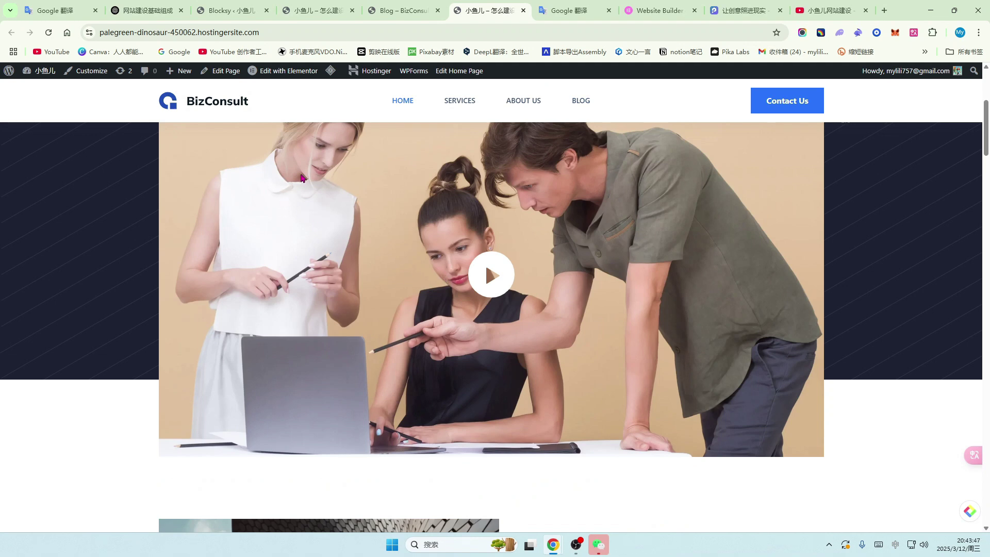
mouse_move(287, 76)
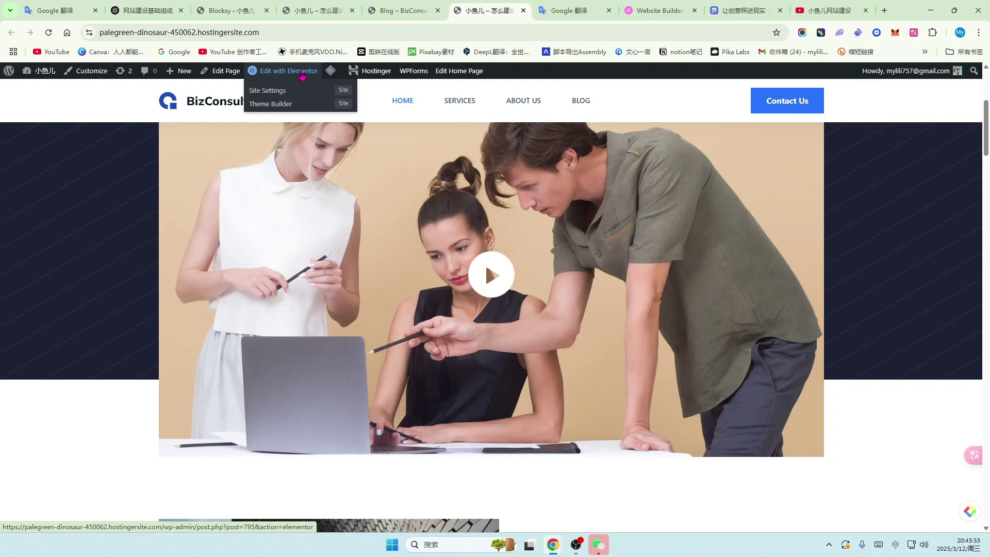
click(302, 75)
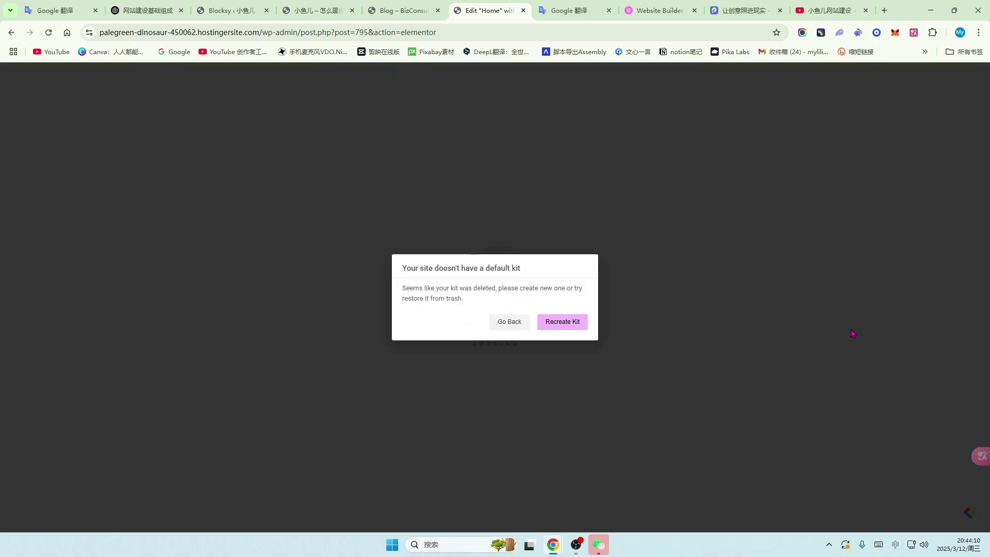
click(914, 33)
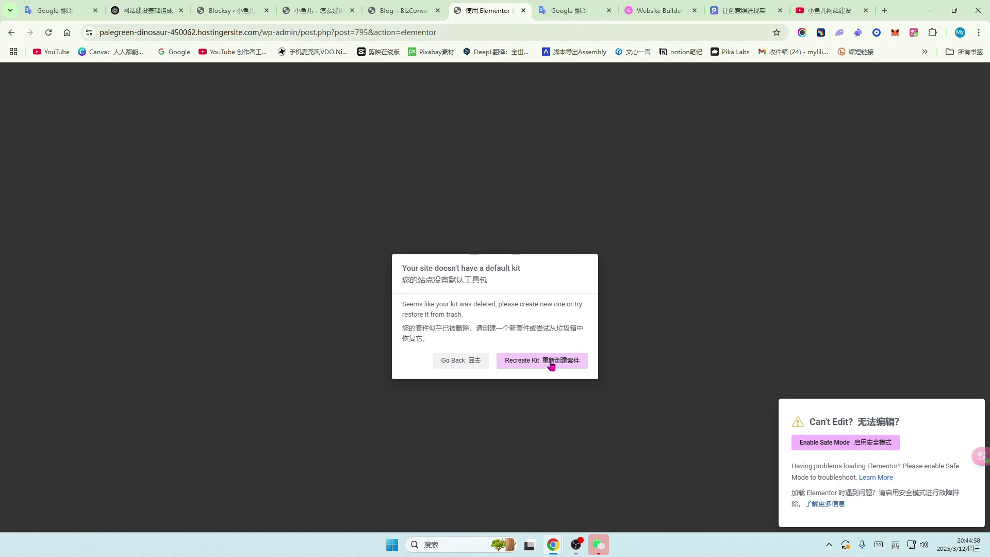
click(550, 361)
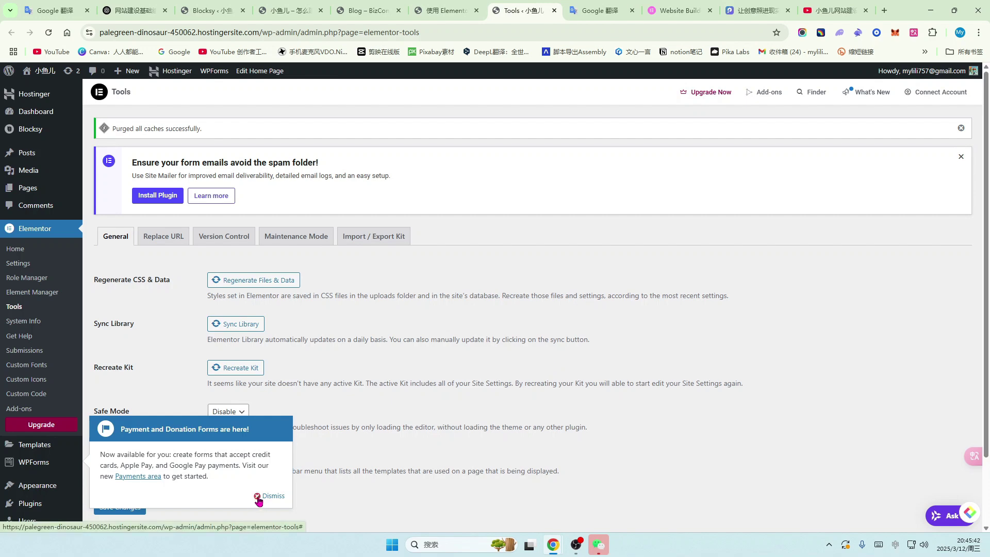
- Dismiss the payment and donation forms notice, then regenerate Elementor's CSS files and data and sync its library
click(270, 496)
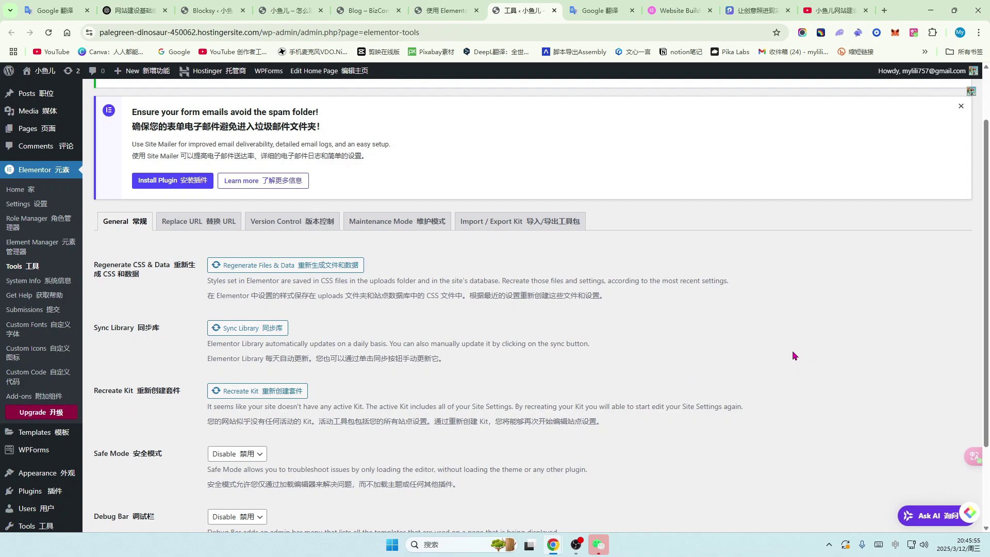
click(221, 265)
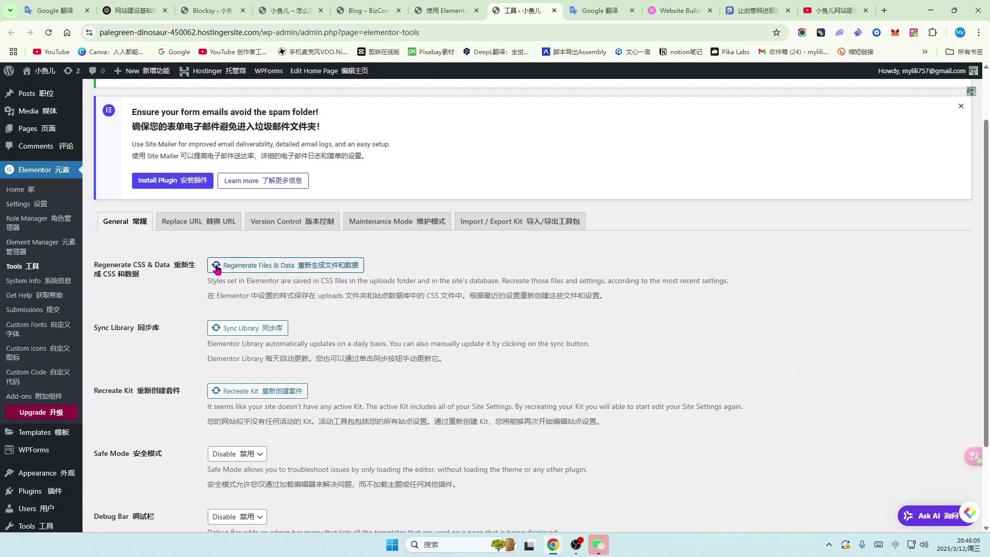
click(216, 332)
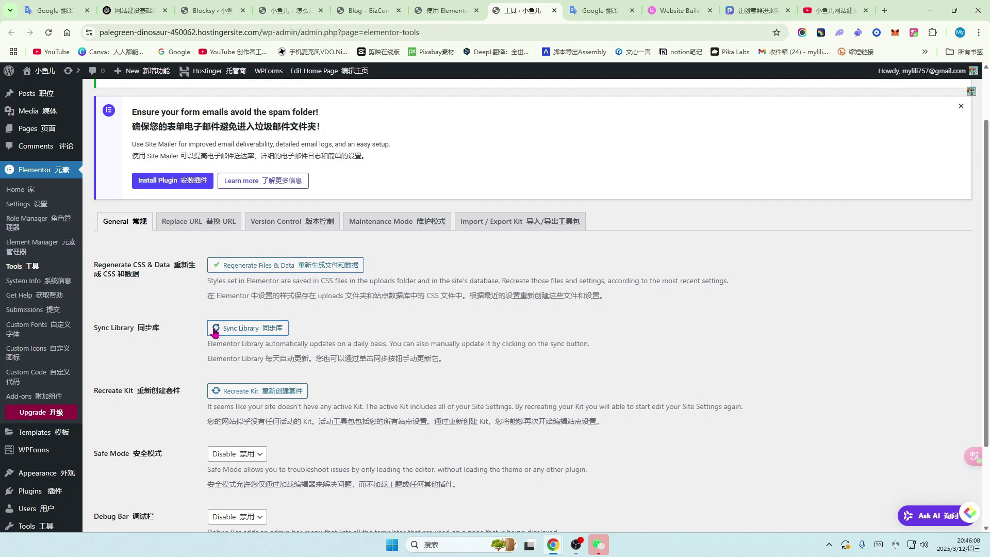
- Recreate the site's Elementor kit and save the changes in Elementor's tools settings
click(216, 394)
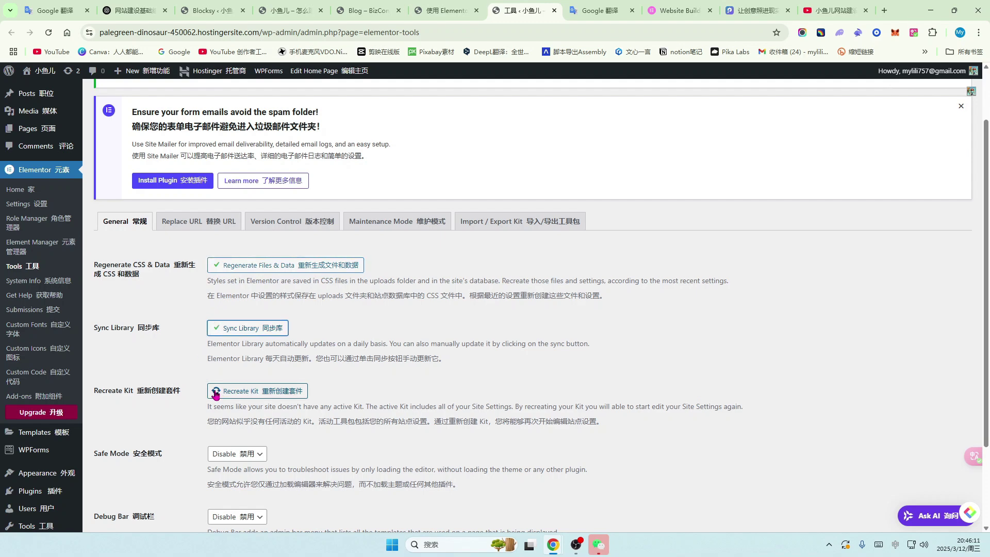
click(216, 394)
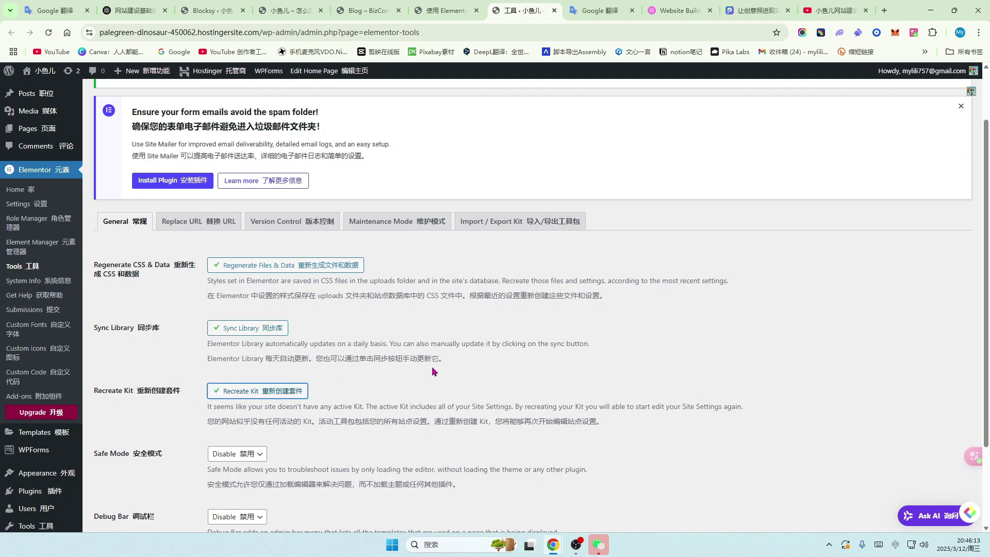
scroll(392, 374, down, 2)
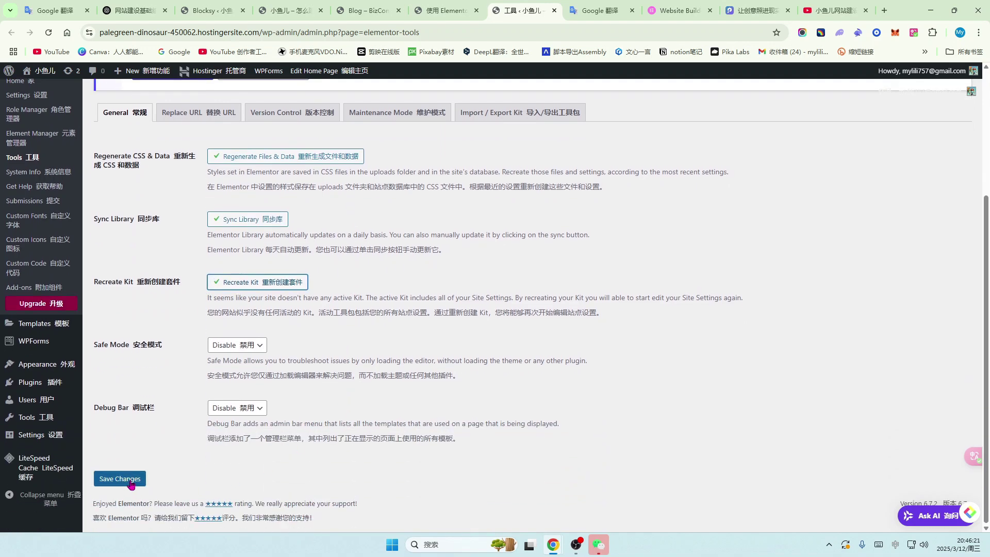
click(117, 482)
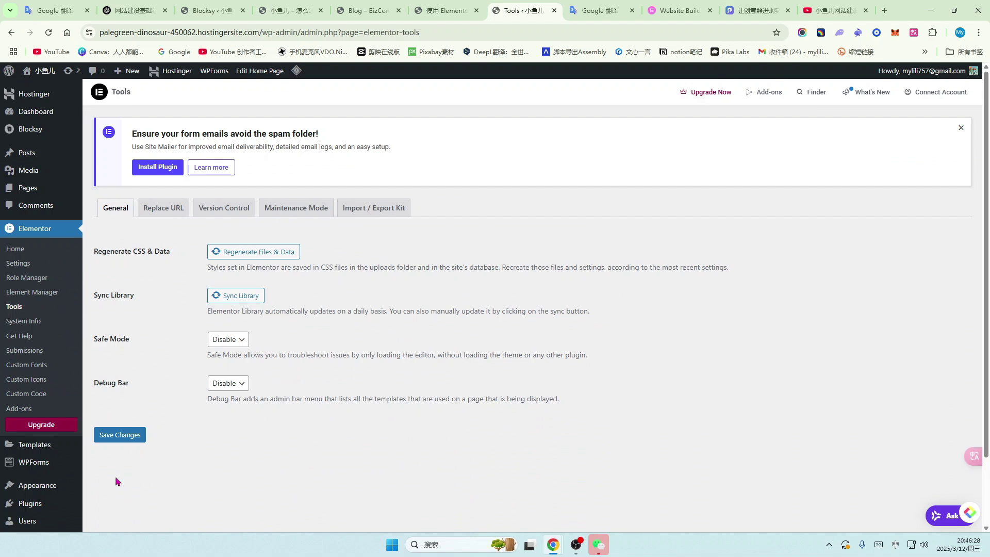
- Visit the live site and reopen its homepage in the Elementor editor
mouse_move(36, 75)
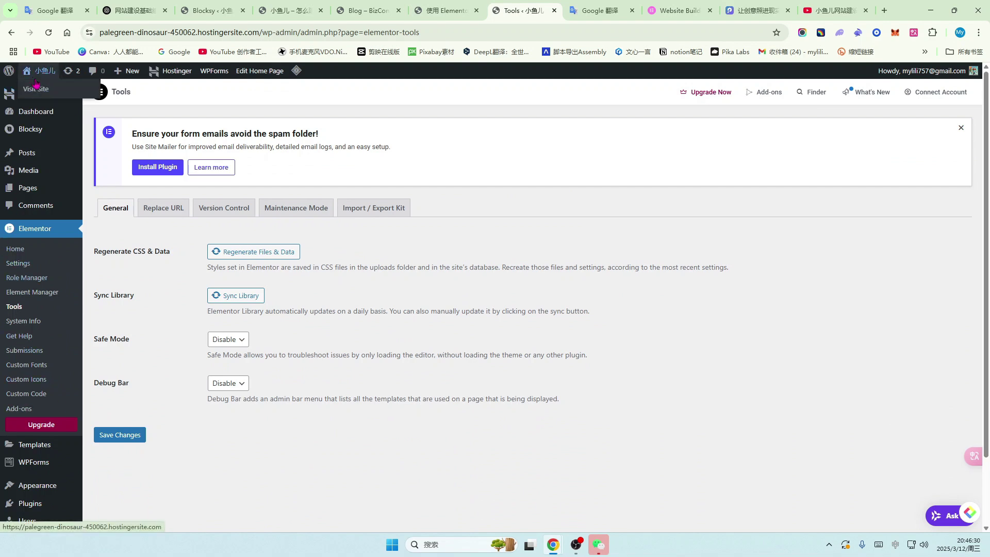
click(31, 90)
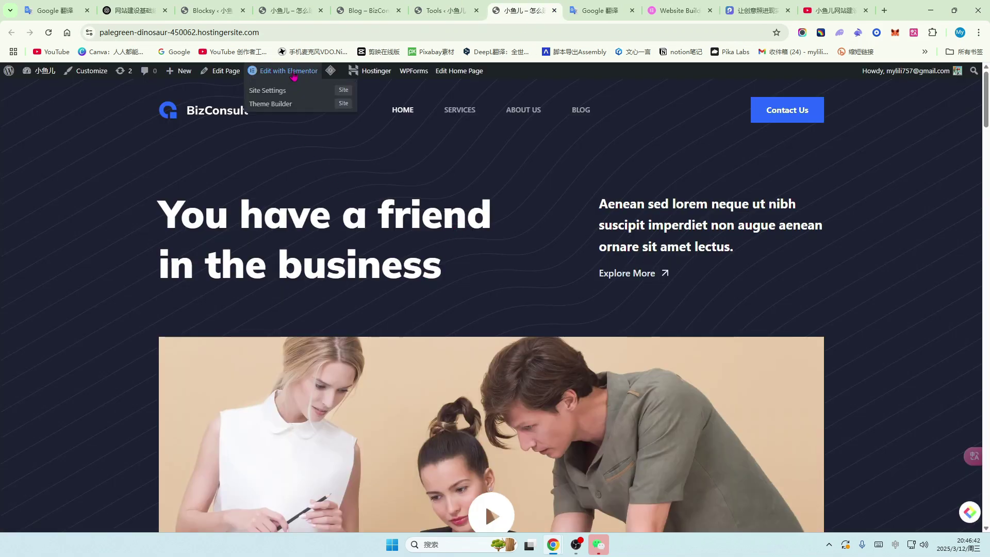
click(296, 72)
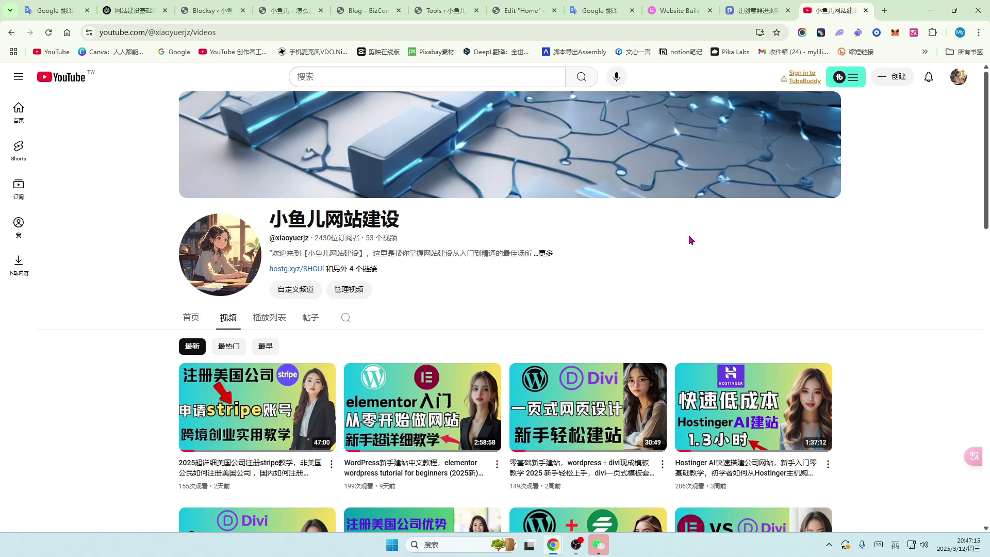
- Browse the YouTube channel's website-building videos and look at the Elementor website
scroll(554, 276, down, 5)
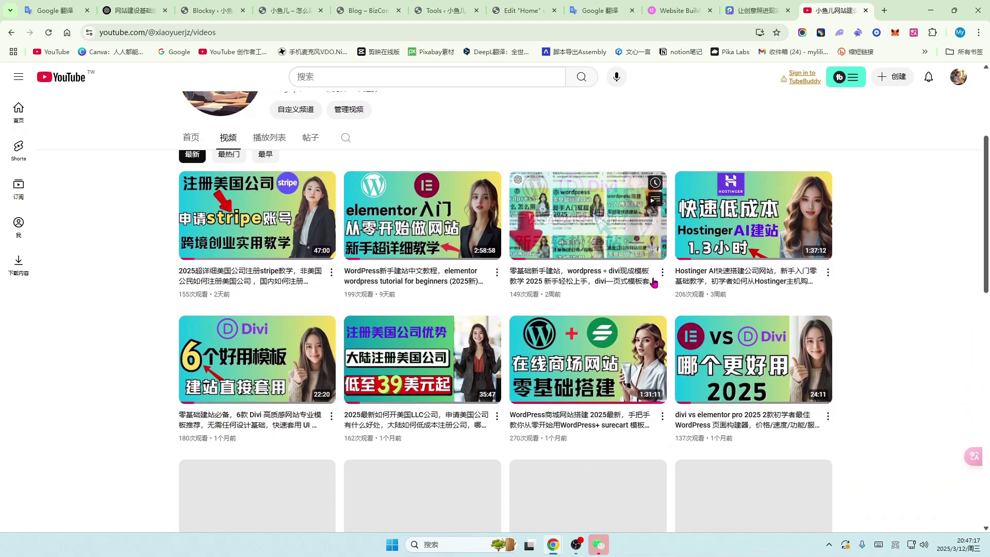
scroll(856, 286, down, 5)
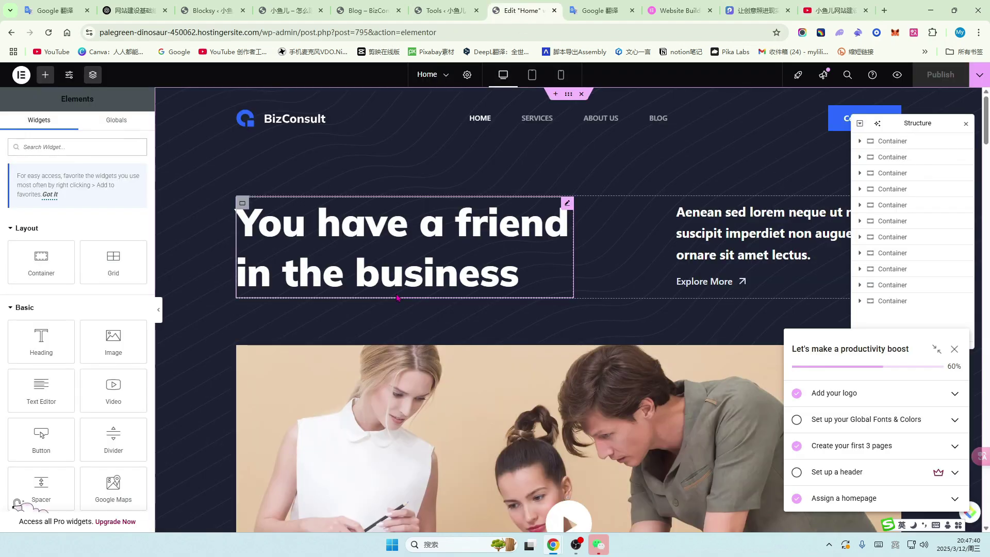
click(681, 10)
scroll(382, 207, down, 3)
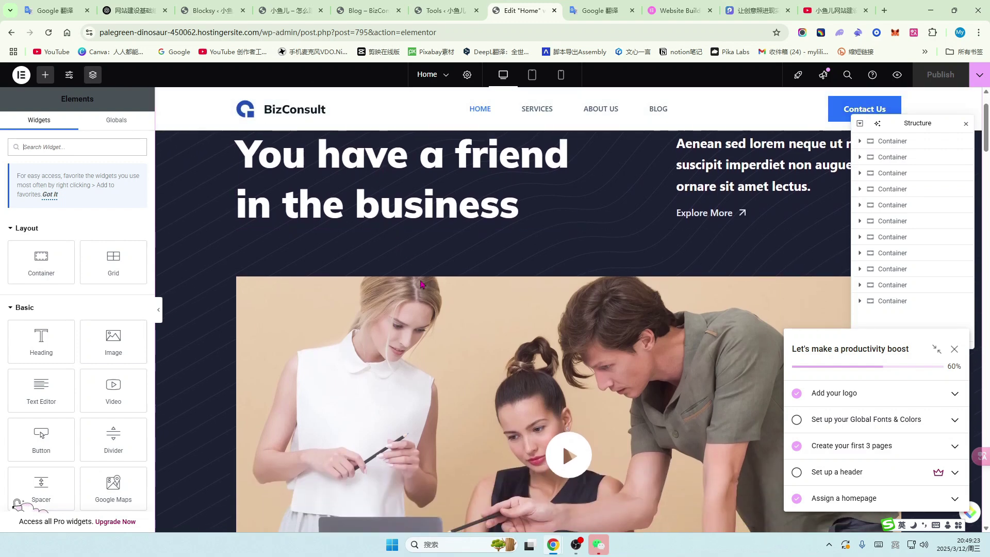
- Examine the homepage in the Elementor editor from the hero video image down to the services and consulting process sections
scroll(398, 311, down, 5)
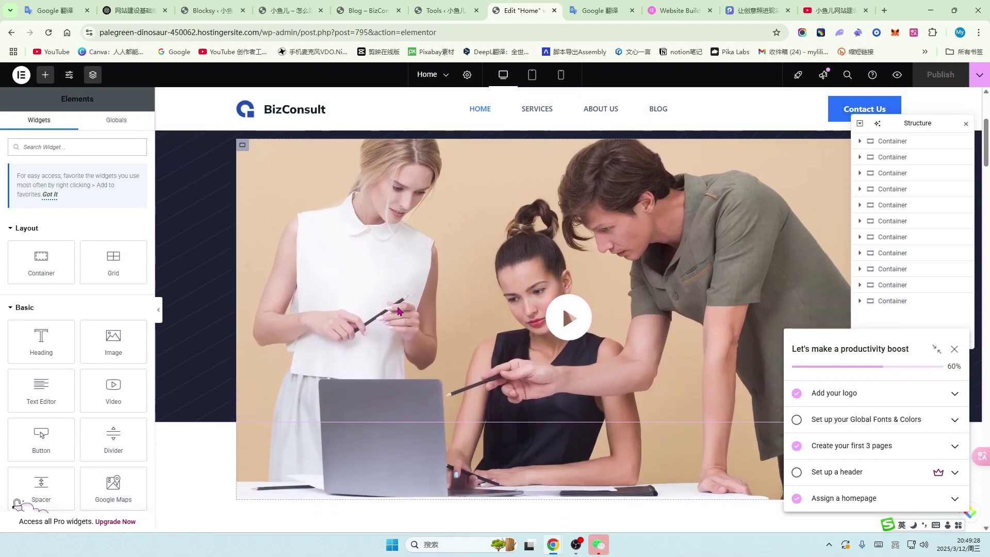
scroll(398, 311, down, 3)
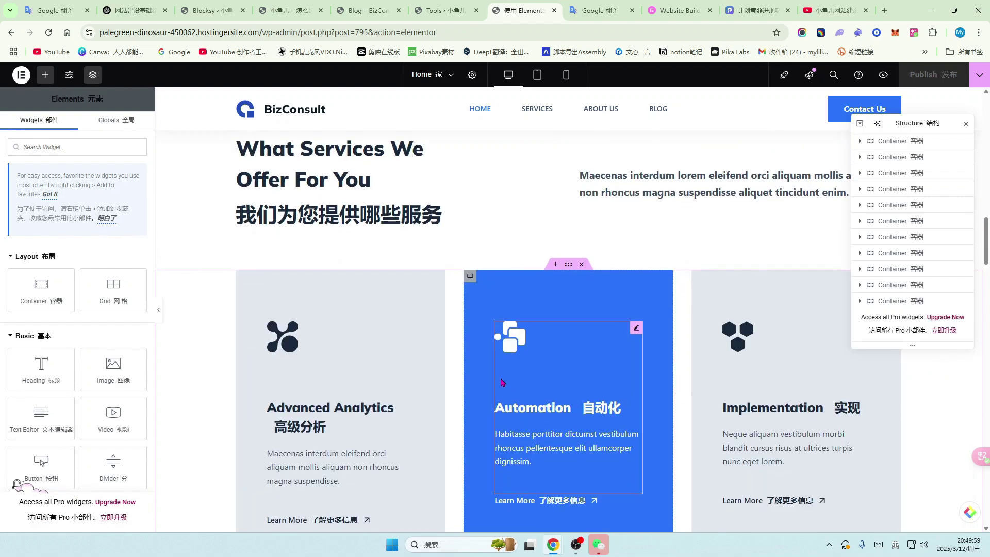
scroll(519, 386, down, 5)
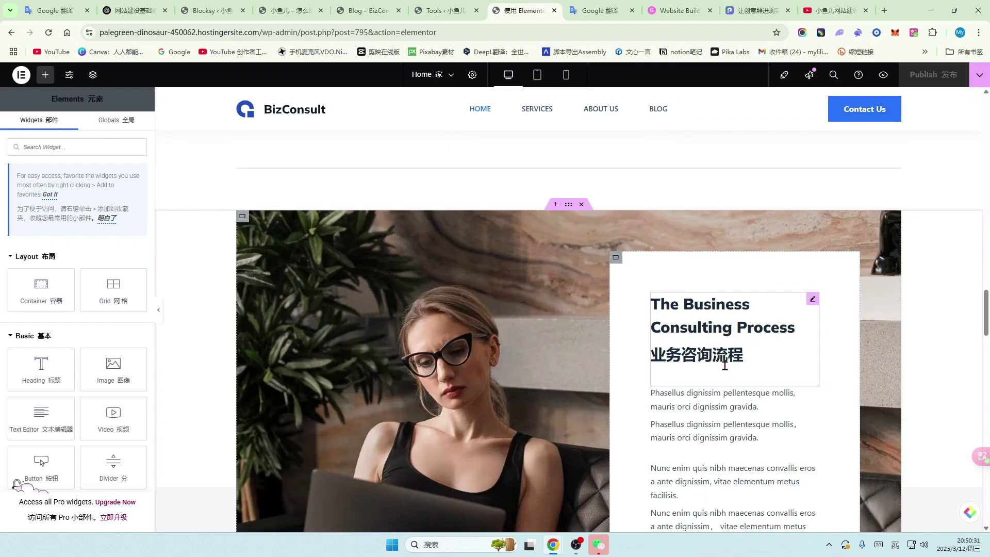
scroll(725, 365, down, 2)
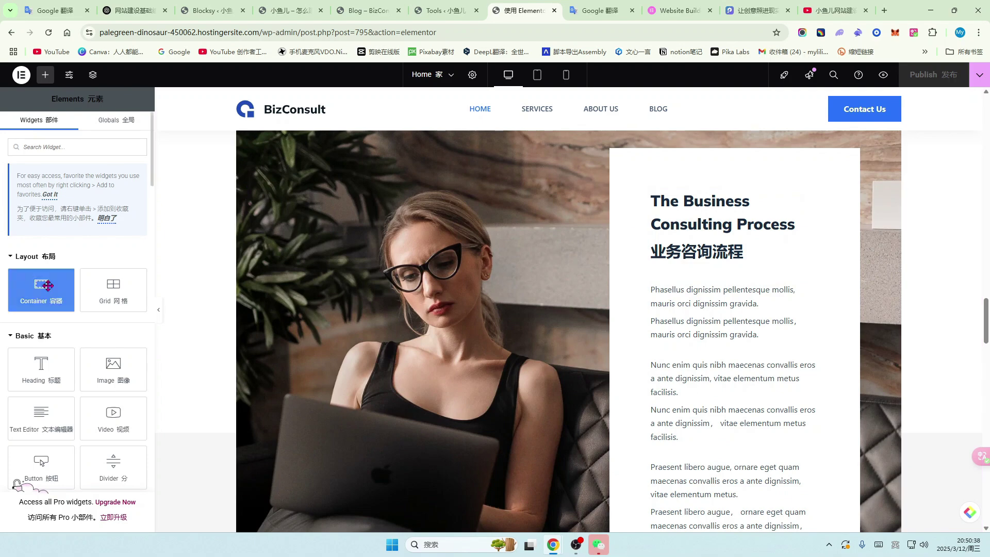
- Examine the service cards, services heading and company introduction in the editor, working back up to the hero section
scroll(486, 270, up, 6)
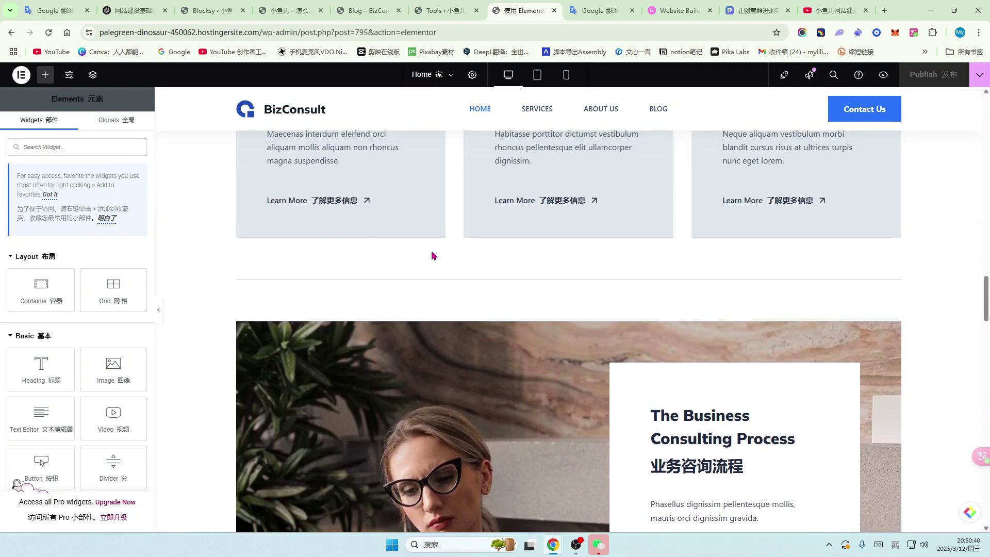
scroll(361, 248, up, 2)
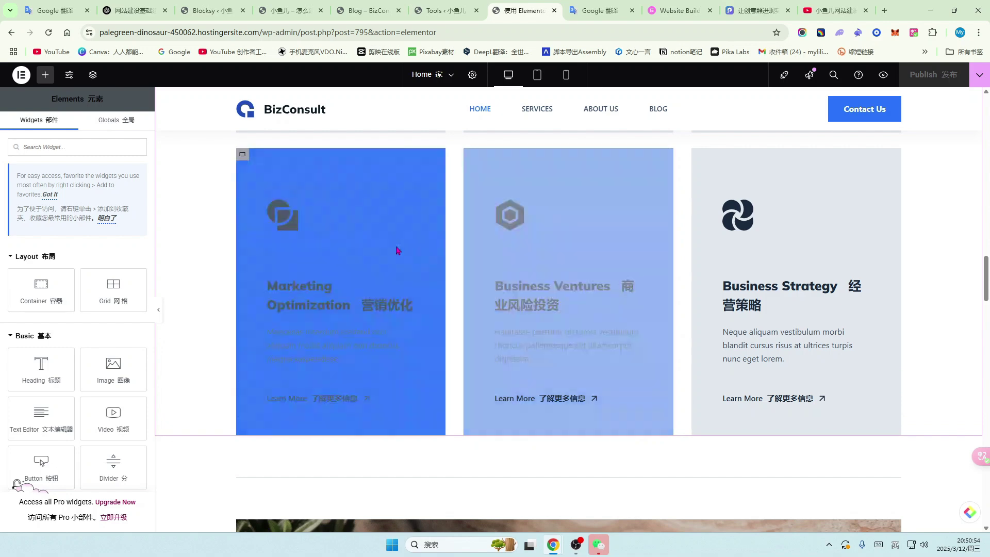
scroll(398, 250, up, 5)
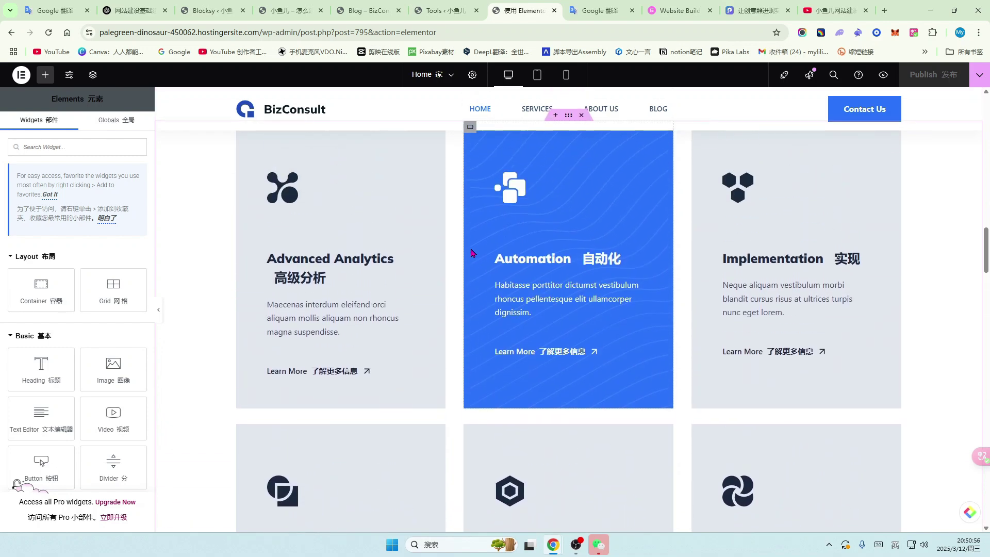
scroll(471, 253, up, 3)
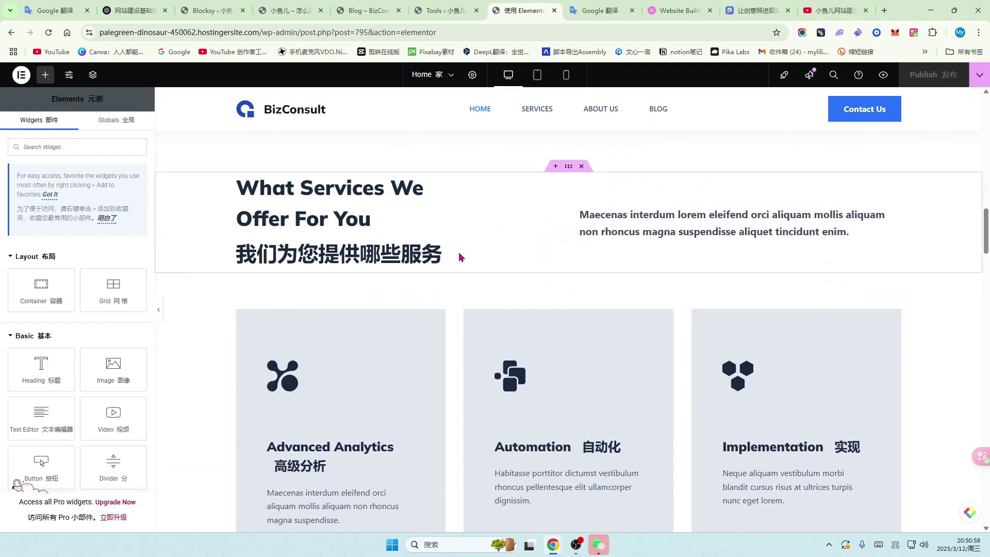
scroll(457, 258, up, 3)
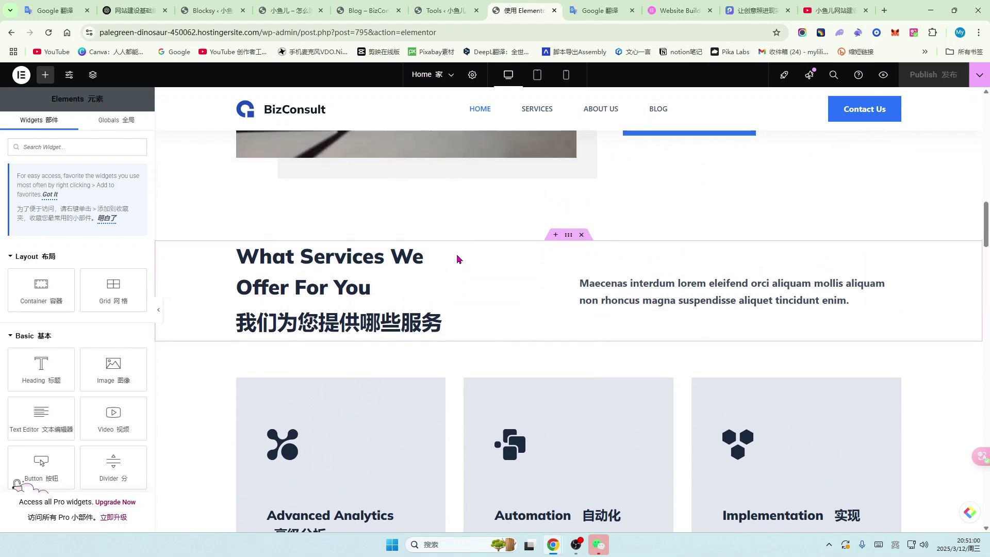
scroll(457, 259, up, 7)
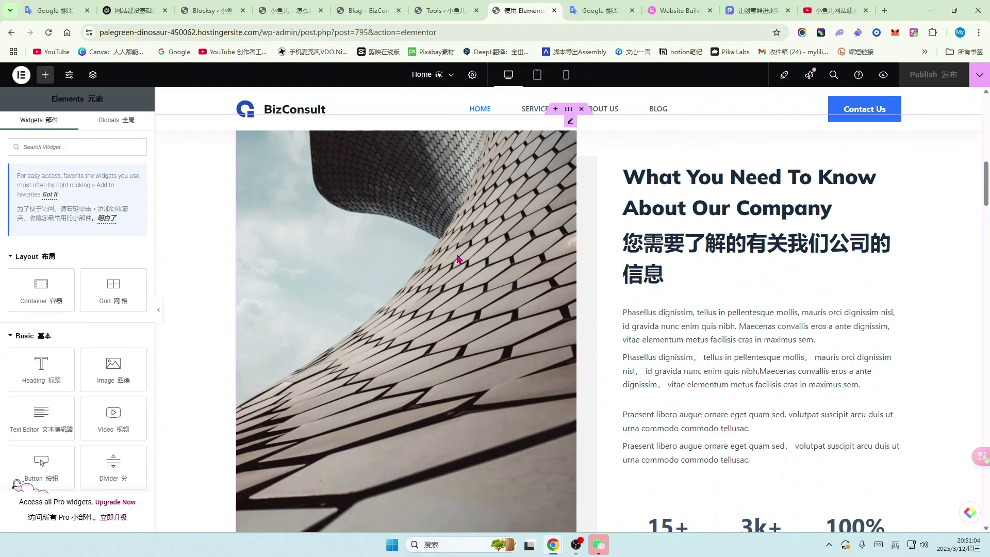
scroll(458, 259, up, 10)
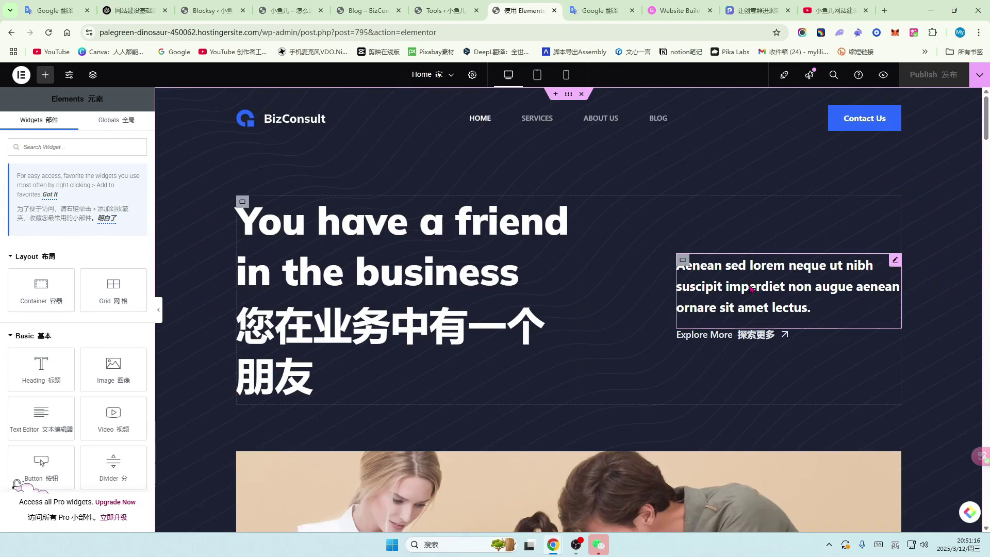
scroll(340, 221, down, 2)
scroll(352, 244, up, 2)
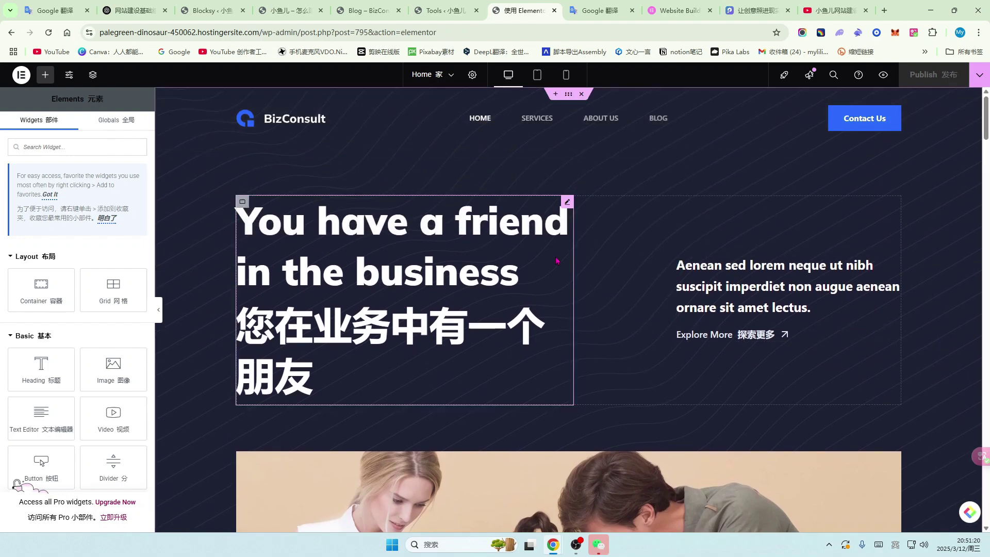
- Add "xiaoyuer" before "You have a friend in the business" in the hero heading's title
scroll(471, 276, down, 3)
scroll(433, 406, down, 1)
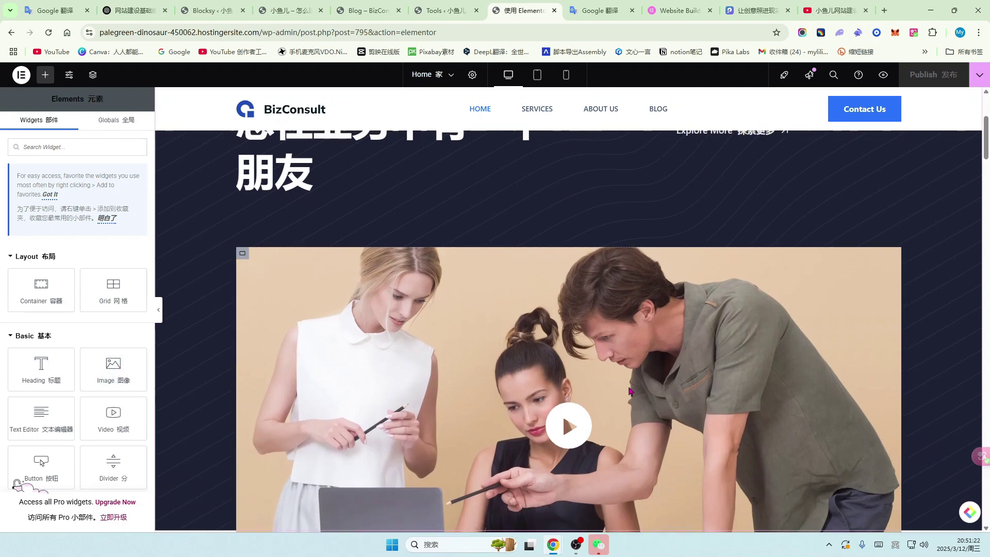
scroll(562, 414, up, 3)
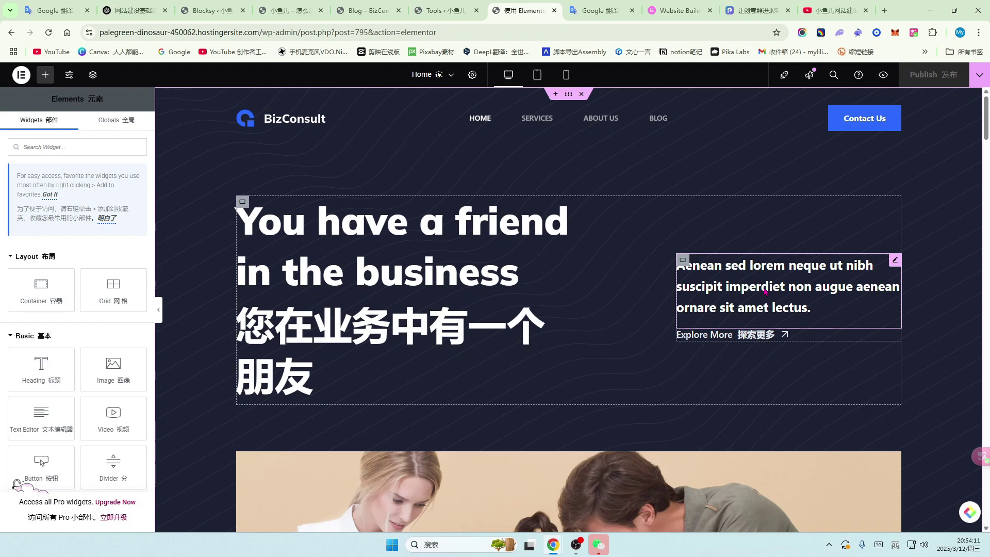
double_click(418, 271)
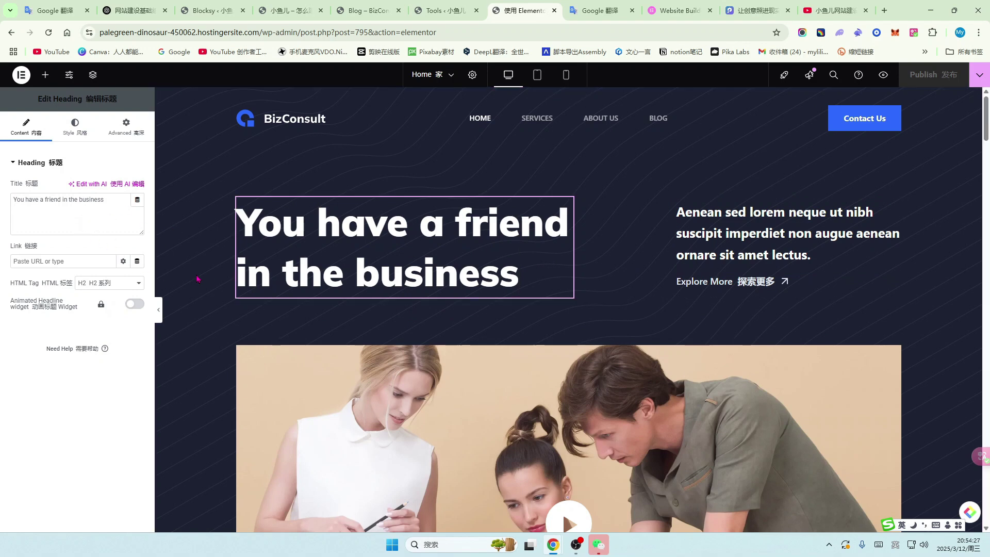
click(111, 204)
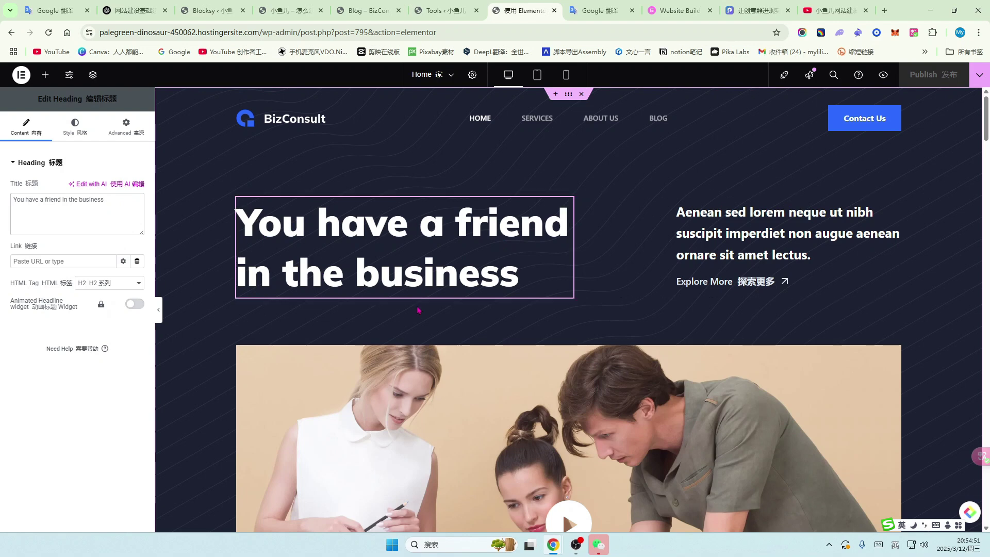
click(116, 206)
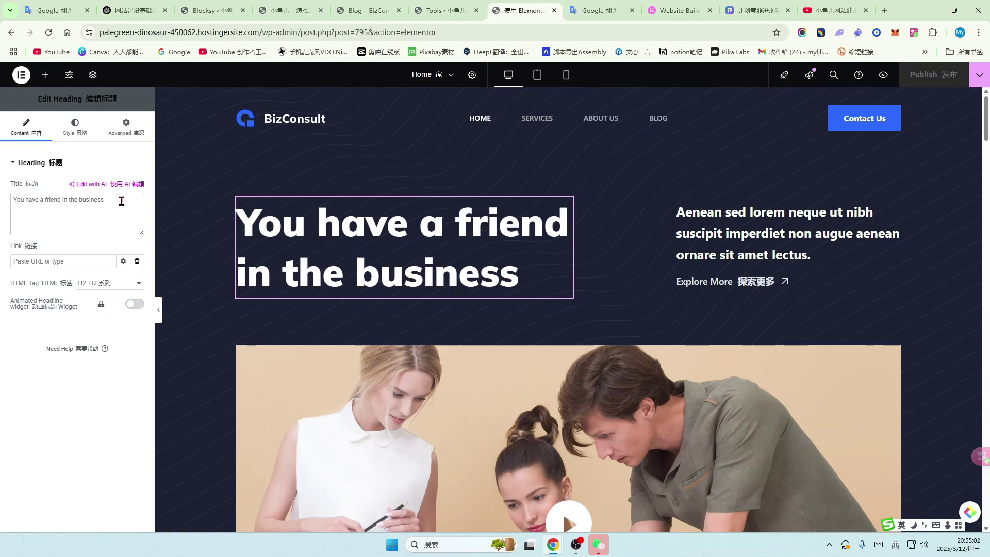
drag(122, 201, 4, 208)
click(59, 218)
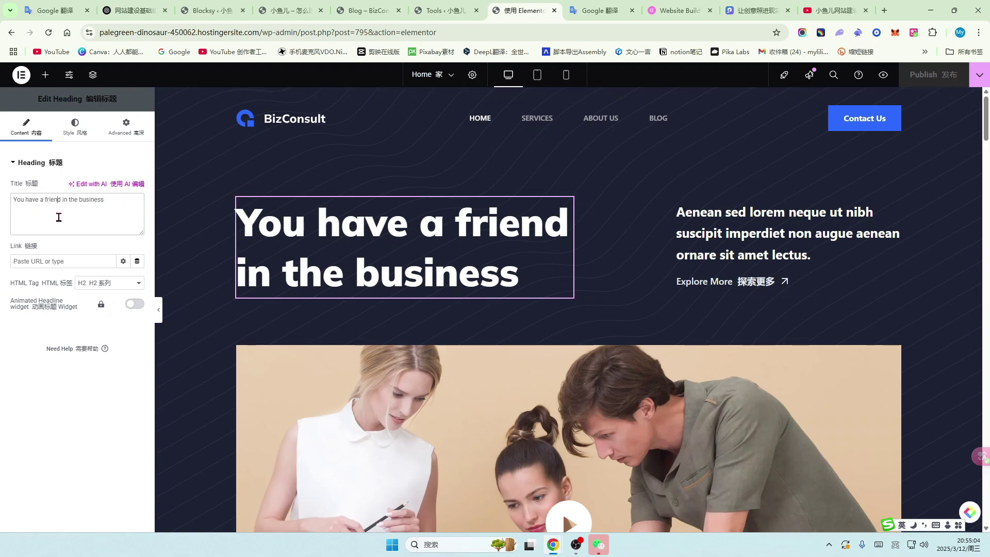
click(14, 199)
text(xiaoyuer)
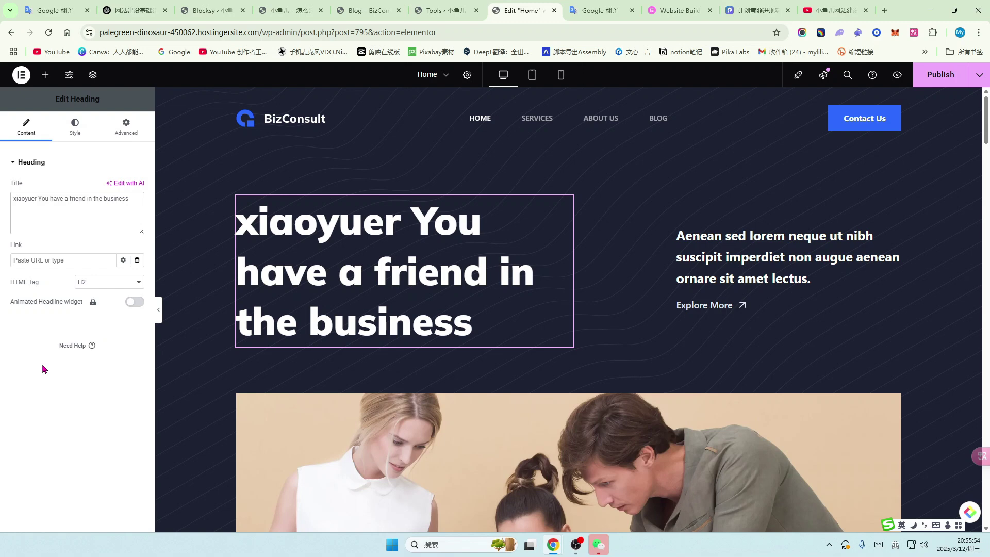
- Inspect the hero paragraph's text editor and the HTML tag options of the hero heading
click(768, 250)
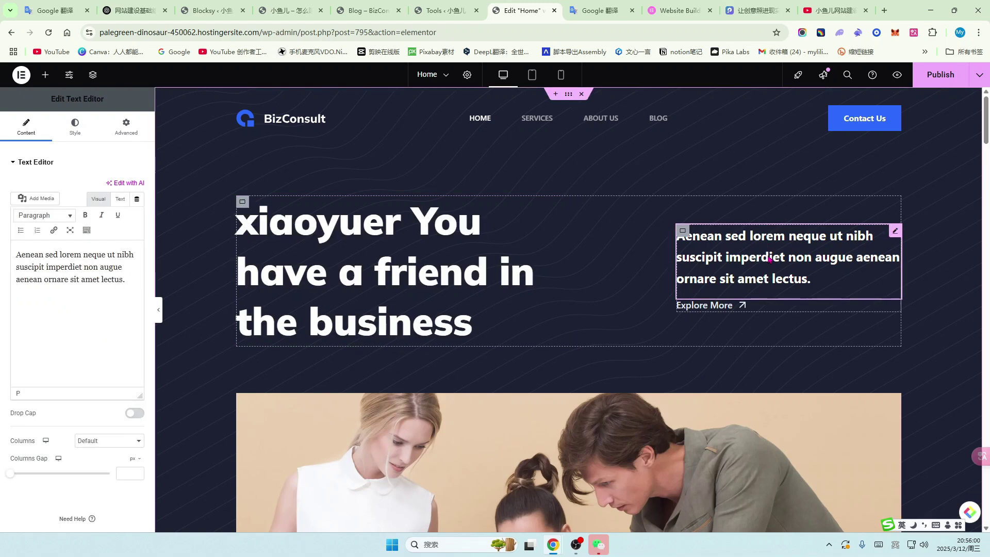
click(27, 244)
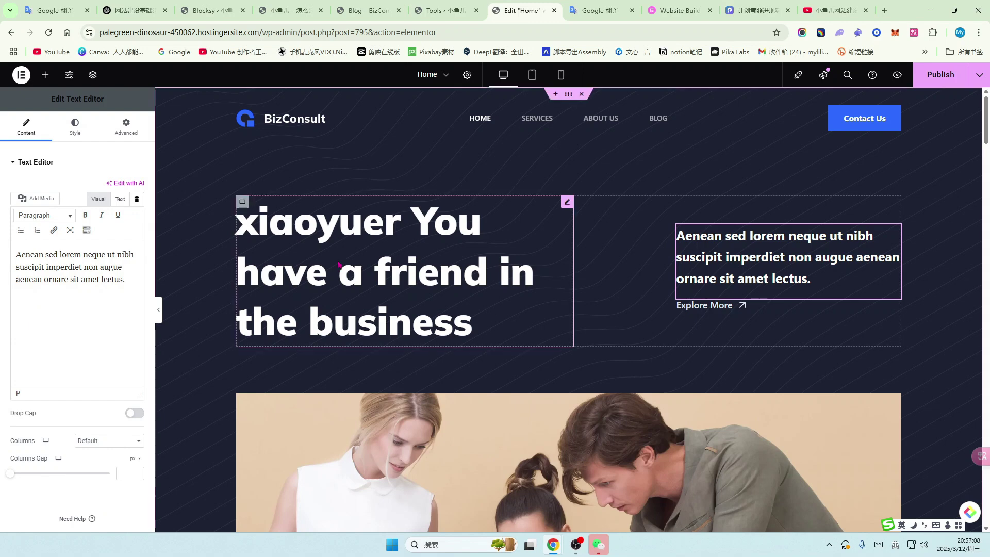
click(386, 238)
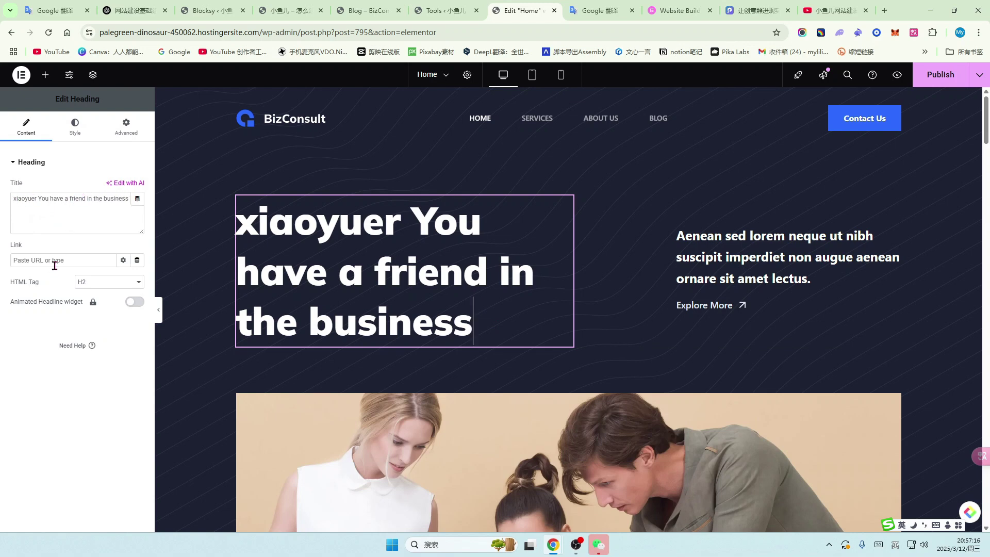
click(135, 283)
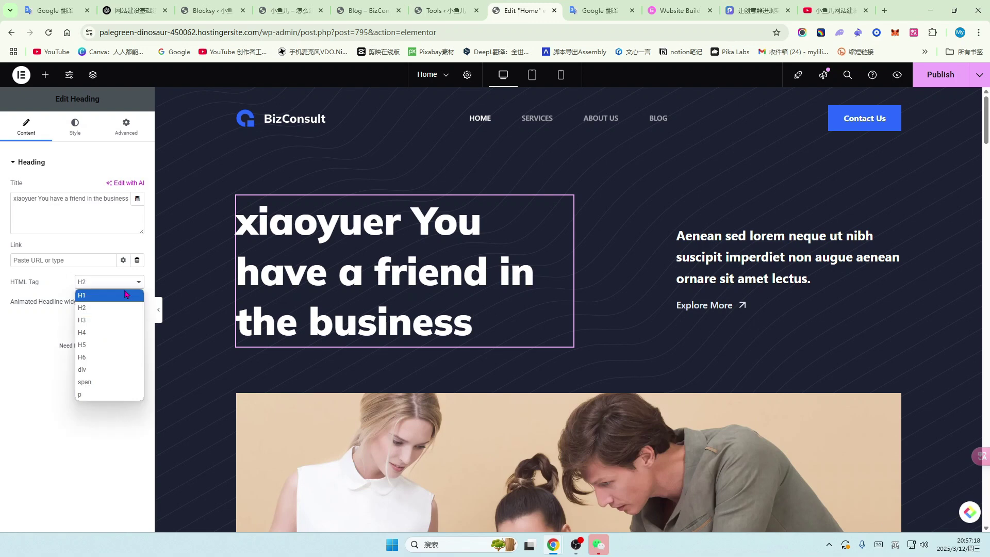
click(24, 350)
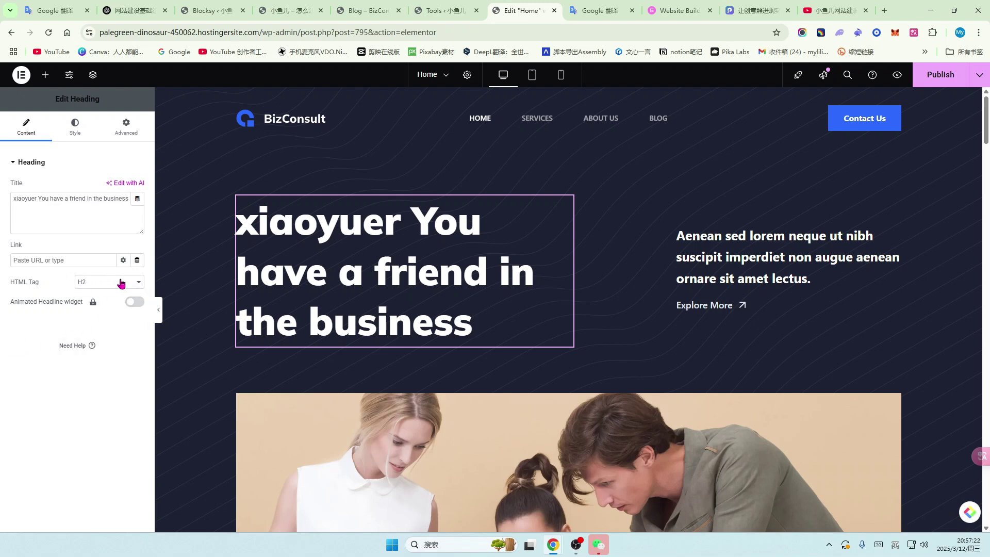
- Inspect the hero heading's style settings, including its typography and font size
click(74, 135)
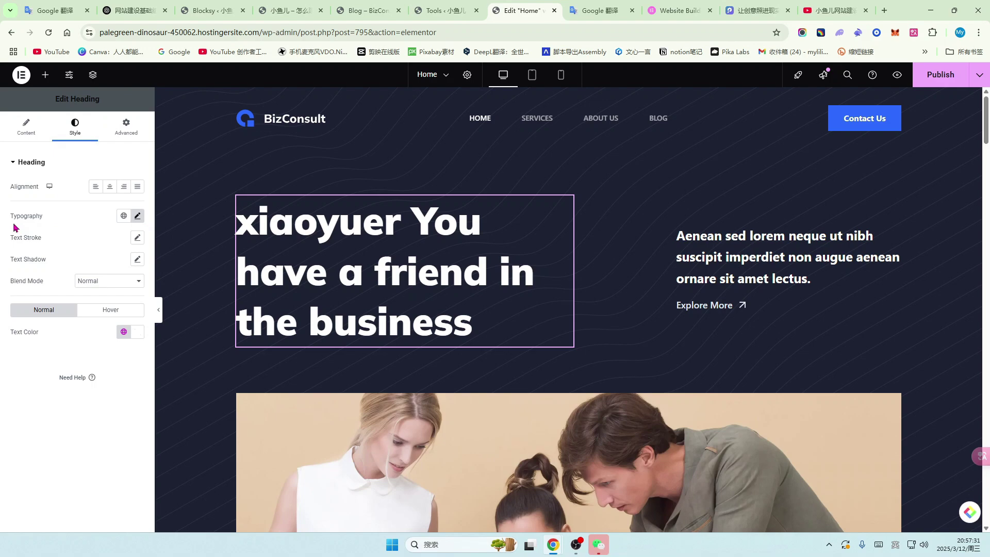
click(138, 215)
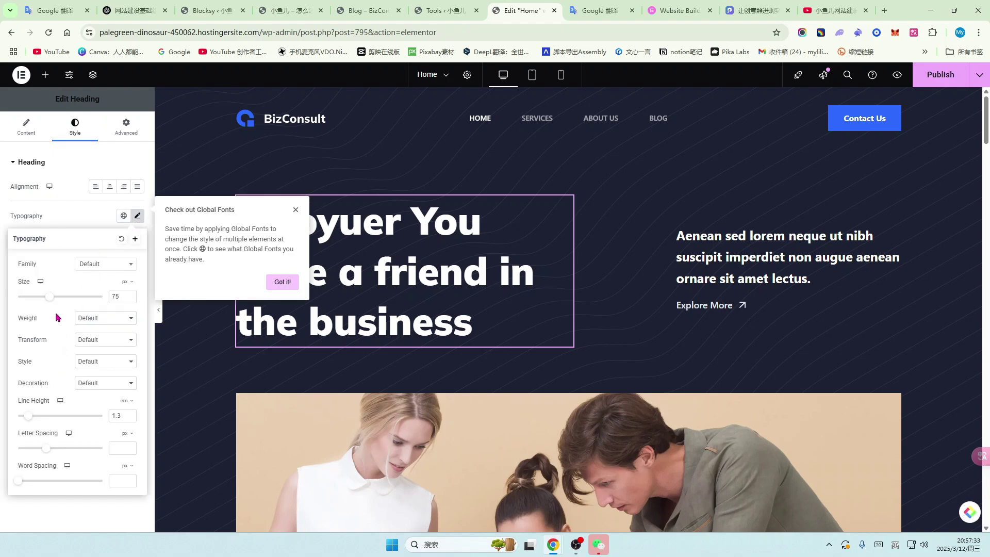
mouse_move(50, 296)
mouse_down()
mouse_move(81, 303)
mouse_move(51, 299)
mouse_up()
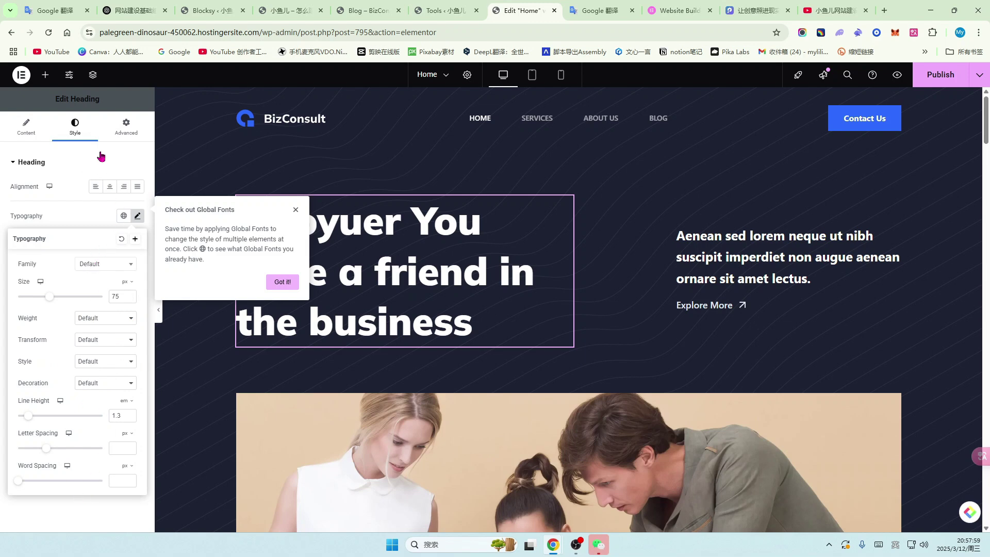
click(127, 111)
- Make the word "lorem" bold in the hero section's paragraph
click(777, 252)
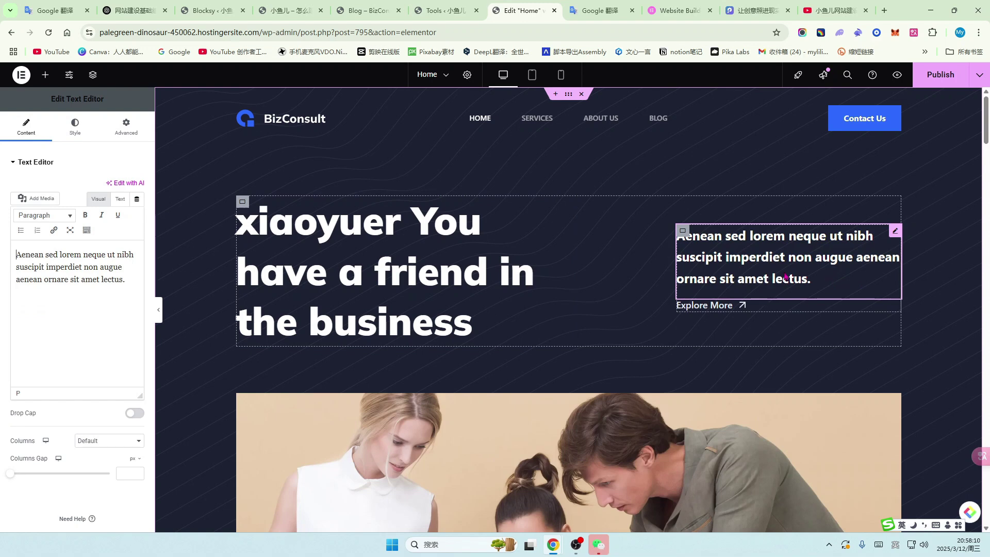
double_click(59, 254)
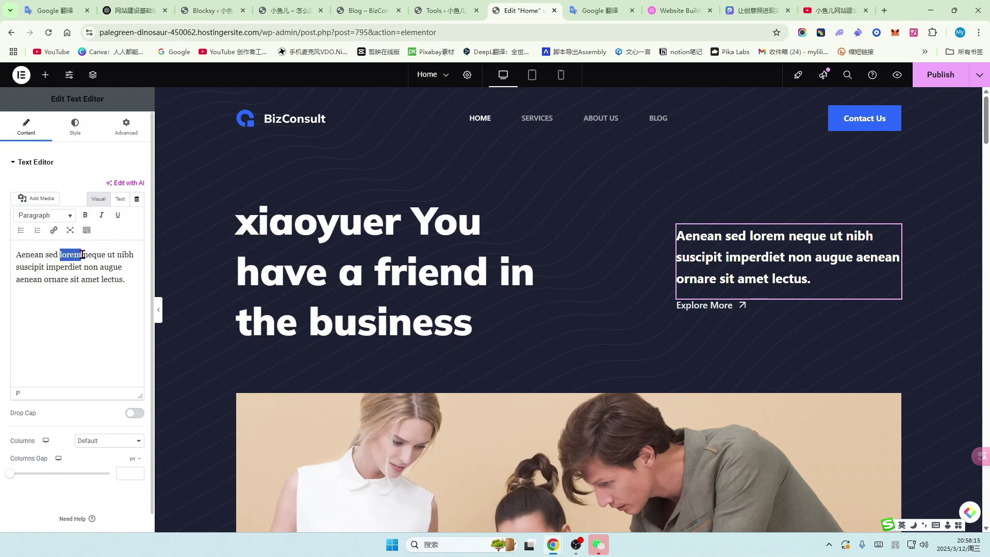
click(85, 215)
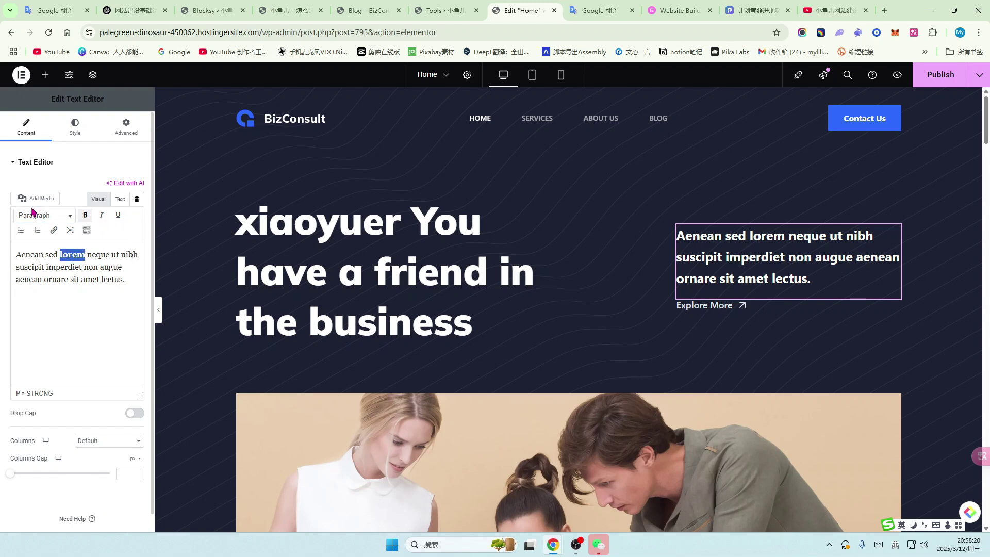
- Remove the # placeholder from the link of the hero's Explore More button
click(712, 308)
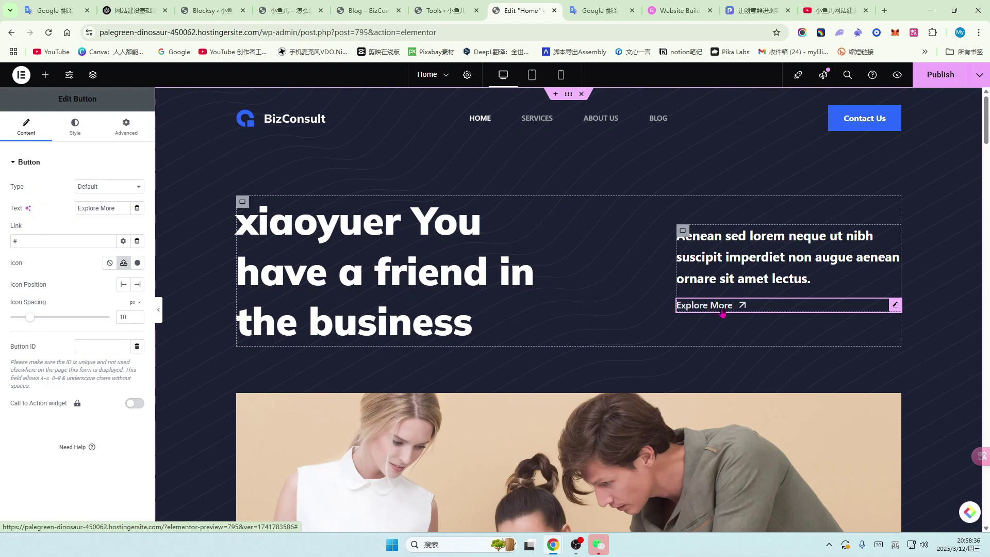
click(23, 242)
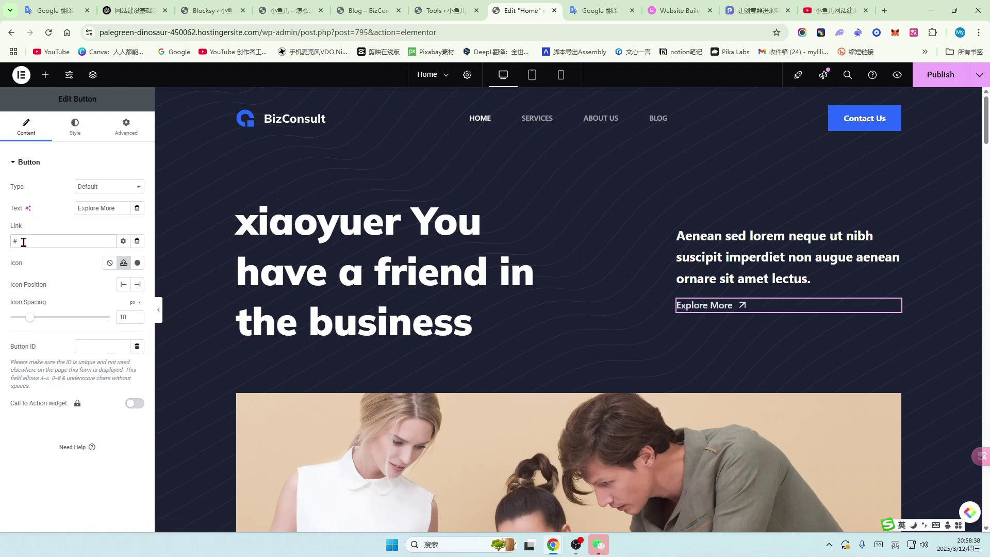
key(BackSpace)
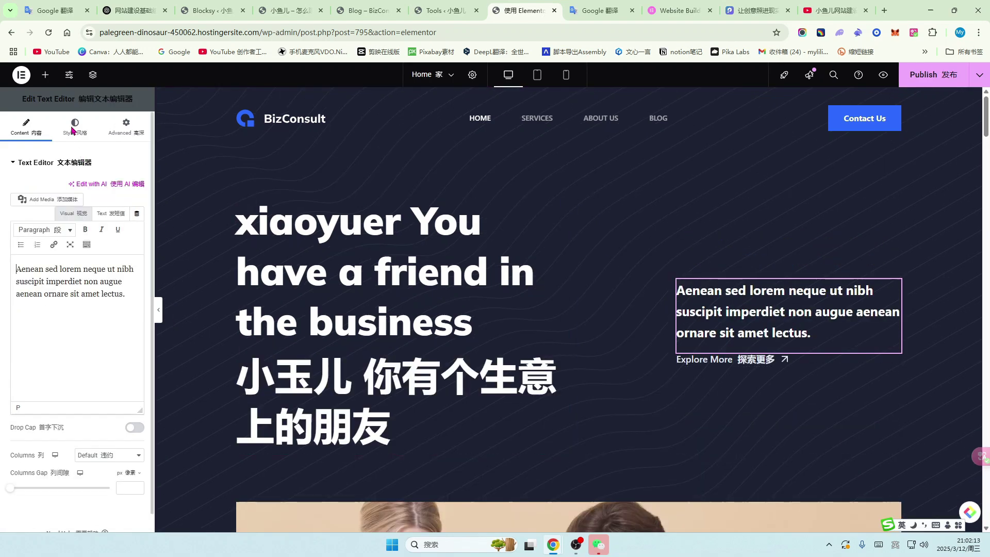
- Examine the style settings of the hero paragraph and of the "What You Need To Know About Our Company" heading
click(75, 126)
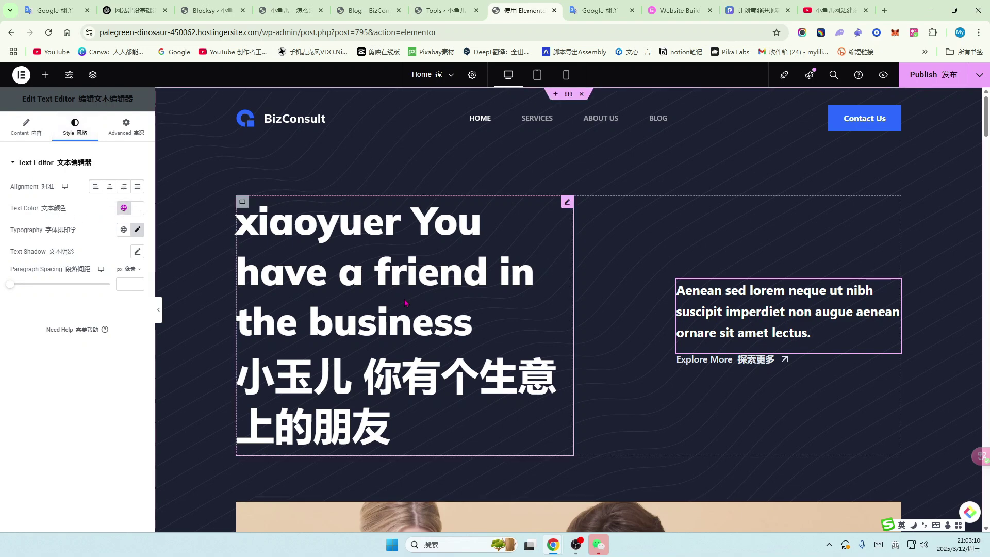
scroll(309, 216, down, 1)
scroll(651, 338, down, 15)
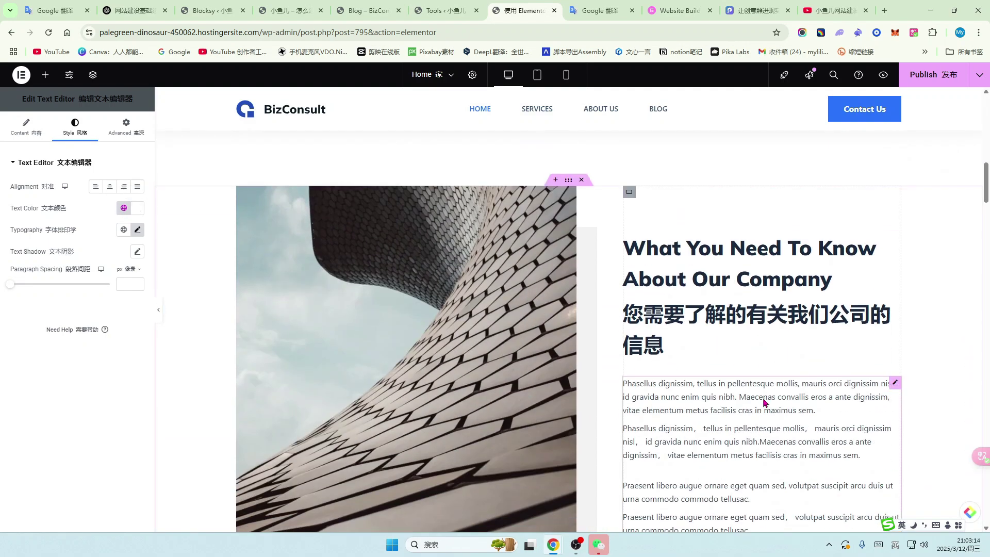
scroll(493, 325, up, 7)
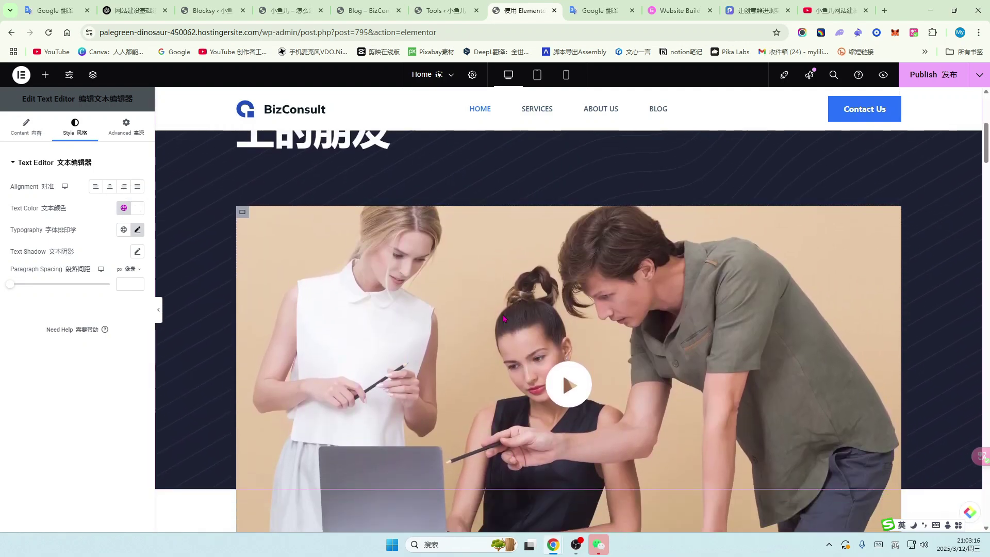
scroll(651, 320, down, 8)
click(779, 296)
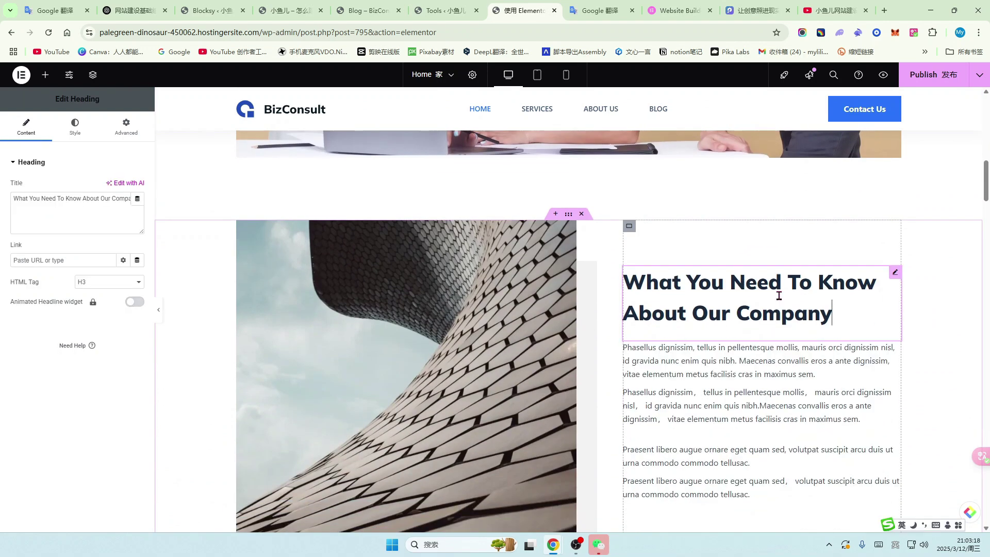
click(75, 123)
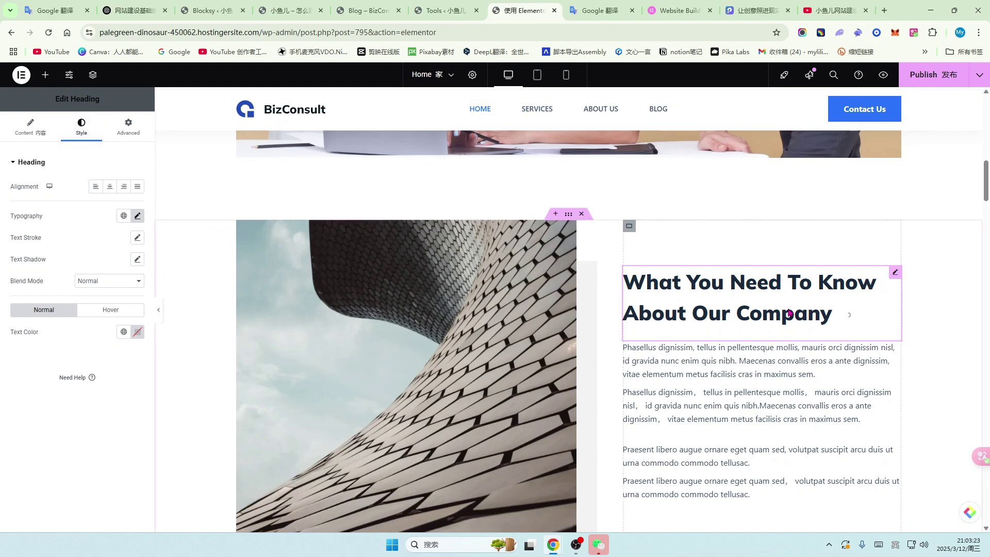
scroll(789, 312, up, 12)
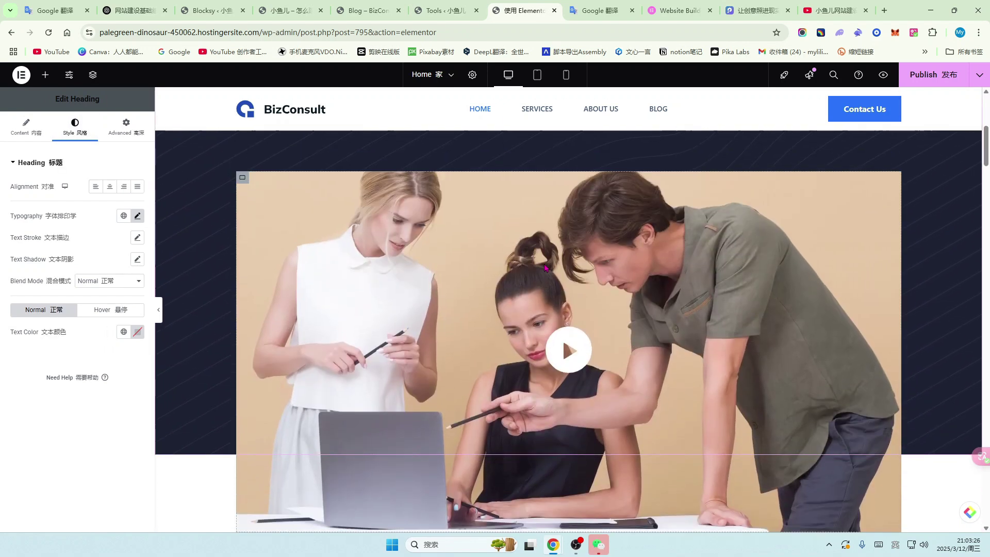
scroll(542, 268, up, 2)
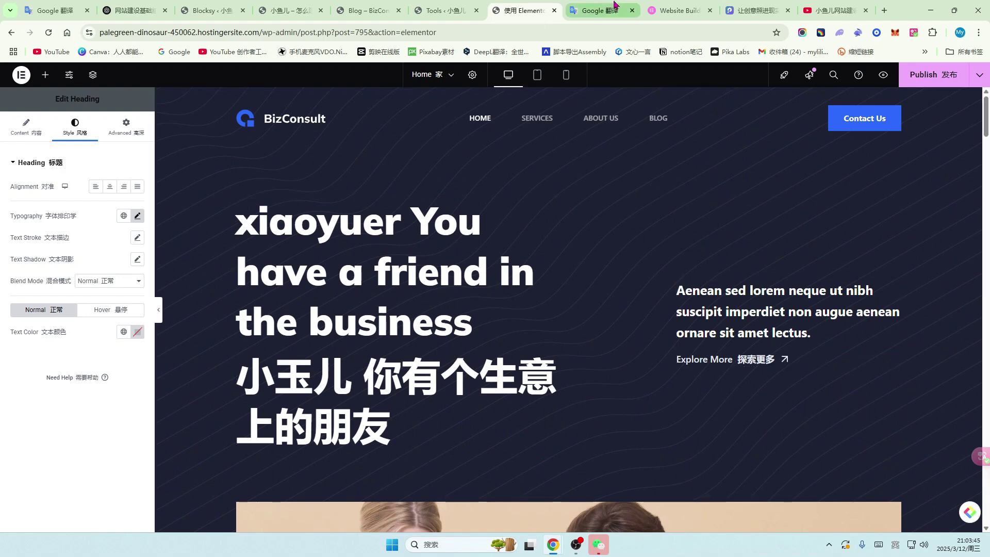
- Look at the top of the BizConsult starter site's Blog page and return to the homepage editor
click(447, 11)
click(369, 10)
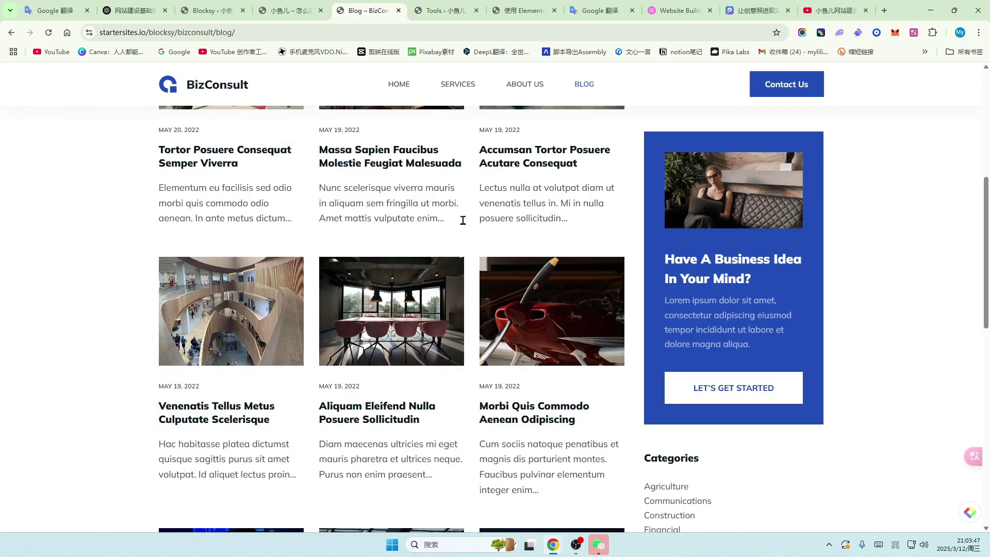
scroll(461, 238, up, 4)
scroll(411, 228, up, 4)
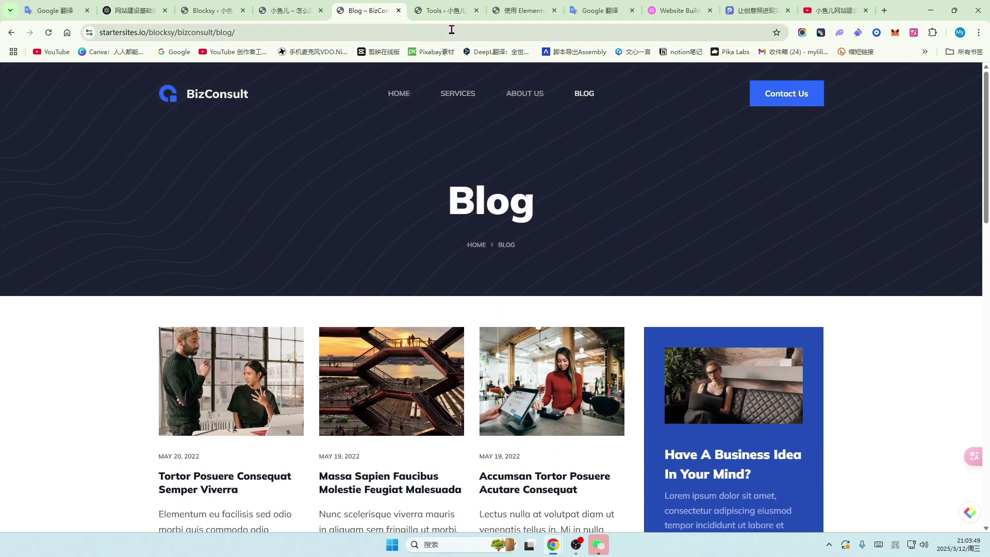
click(522, 11)
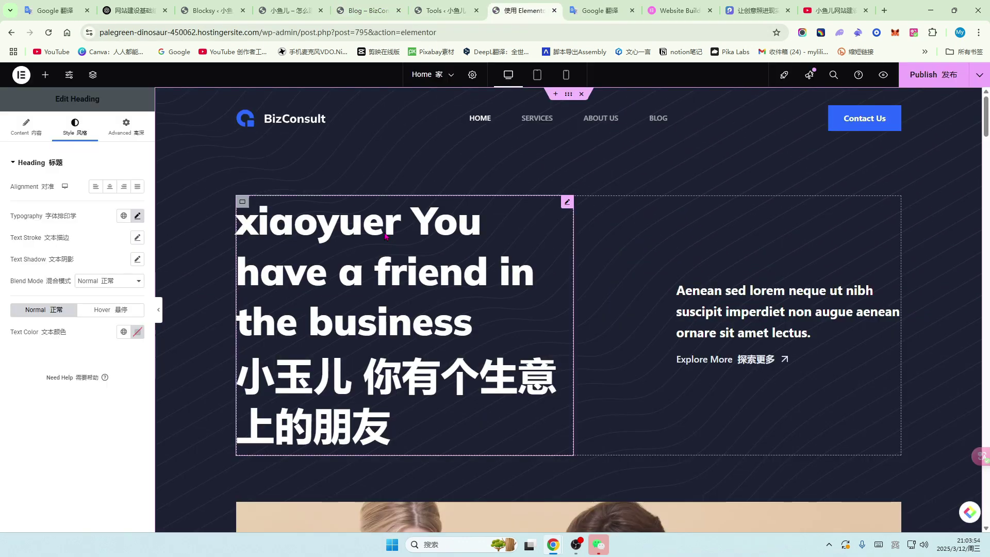
- Look over the hero text and video image on the homepage, and select the hero heading
scroll(489, 290, down, 1)
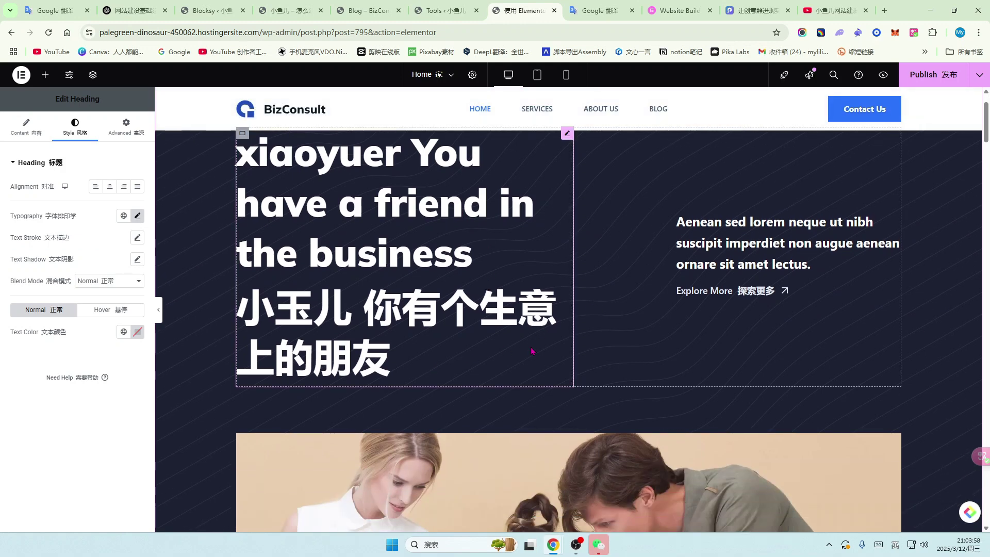
scroll(533, 351, down, 1)
scroll(567, 350, down, 1)
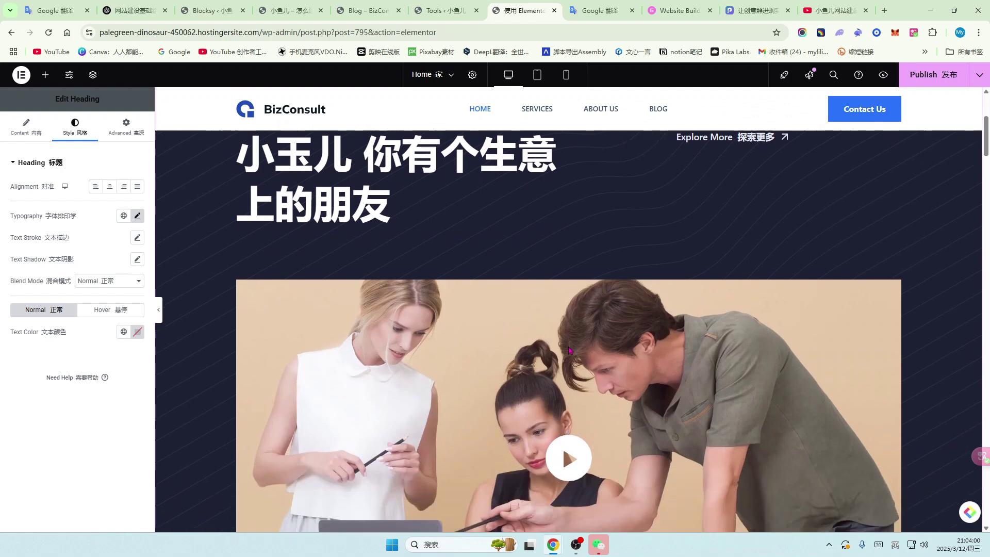
scroll(468, 372, up, 2)
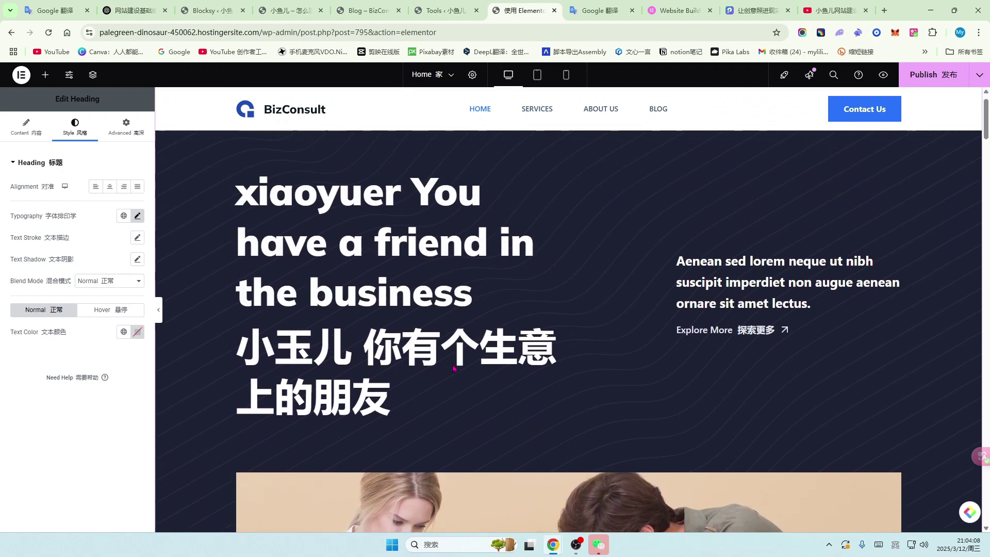
click(428, 324)
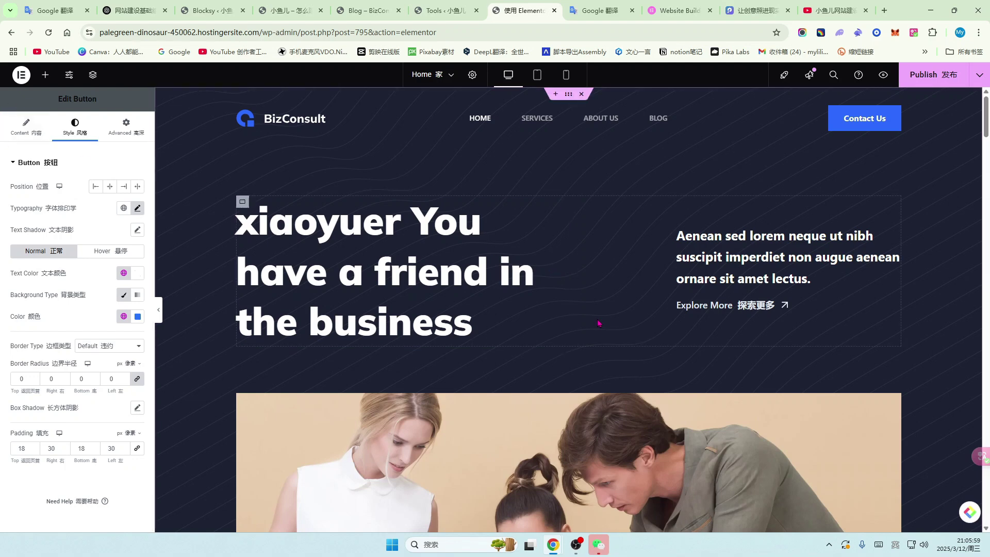
- Examine the style settings of the hero heading, the hero paragraph and the company section's description text
scroll(668, 309, down, 2)
scroll(460, 302, up, 2)
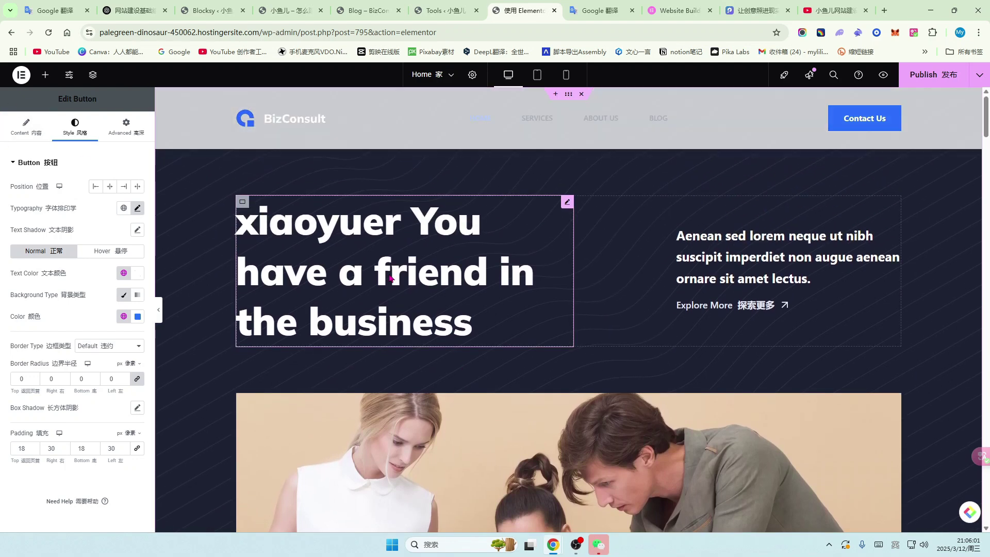
click(495, 321)
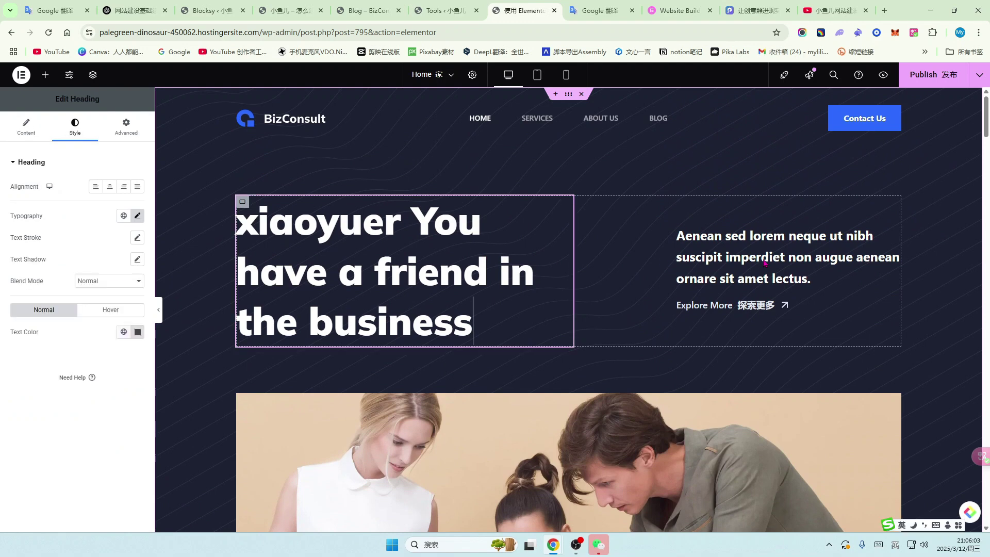
click(729, 276)
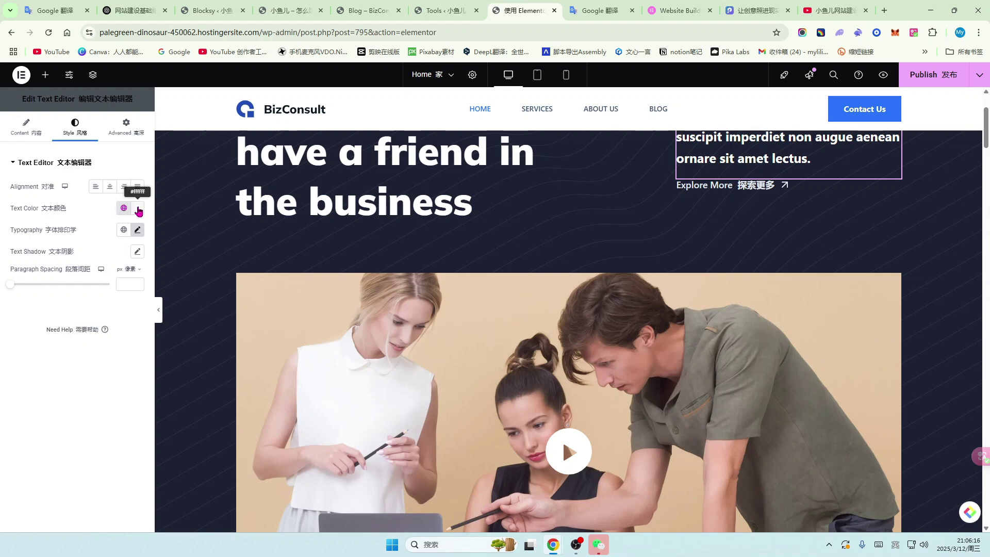
click(124, 209)
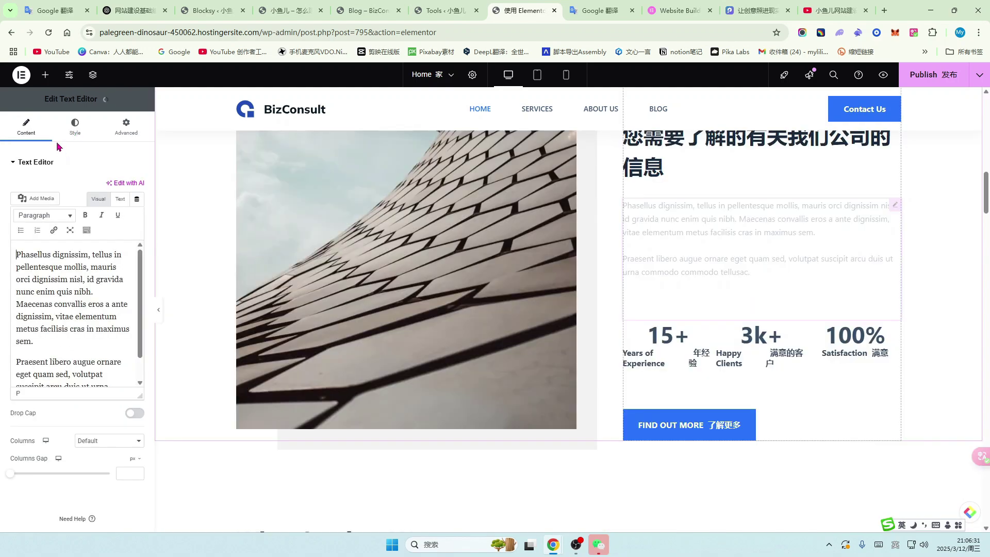
click(75, 129)
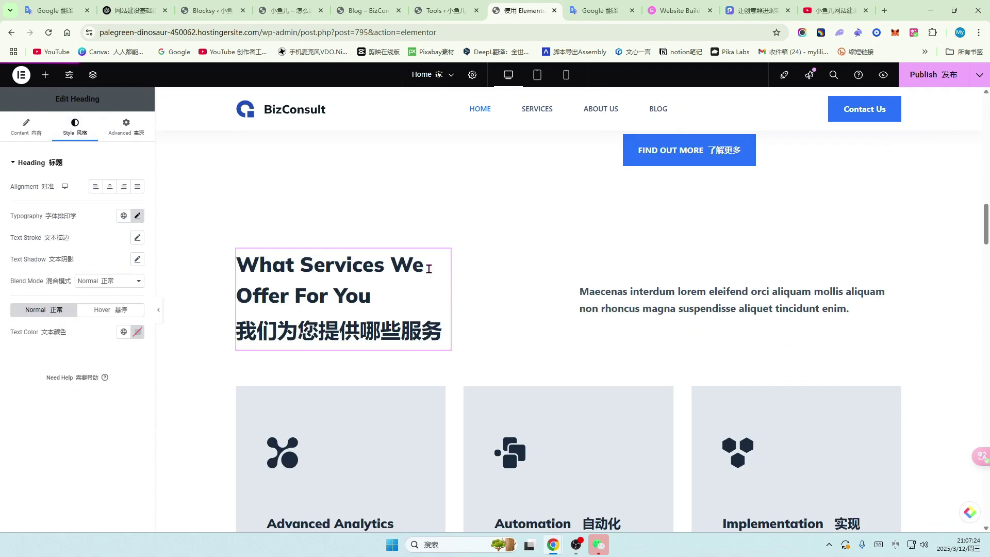
- Review the global colors available for the hero paragraph's text, and open the site-wide Global Colors settings
scroll(426, 288, up, 1)
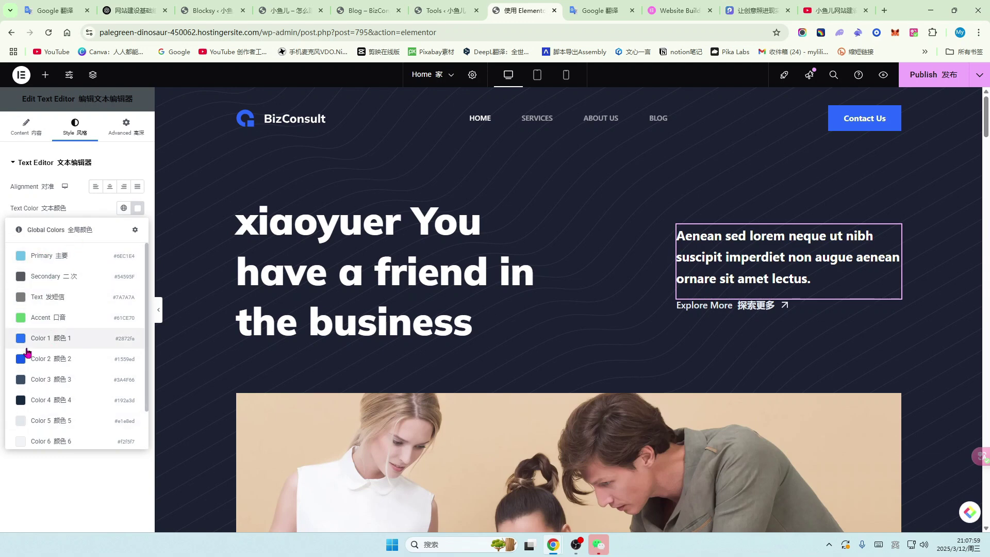
scroll(31, 418, down, 2)
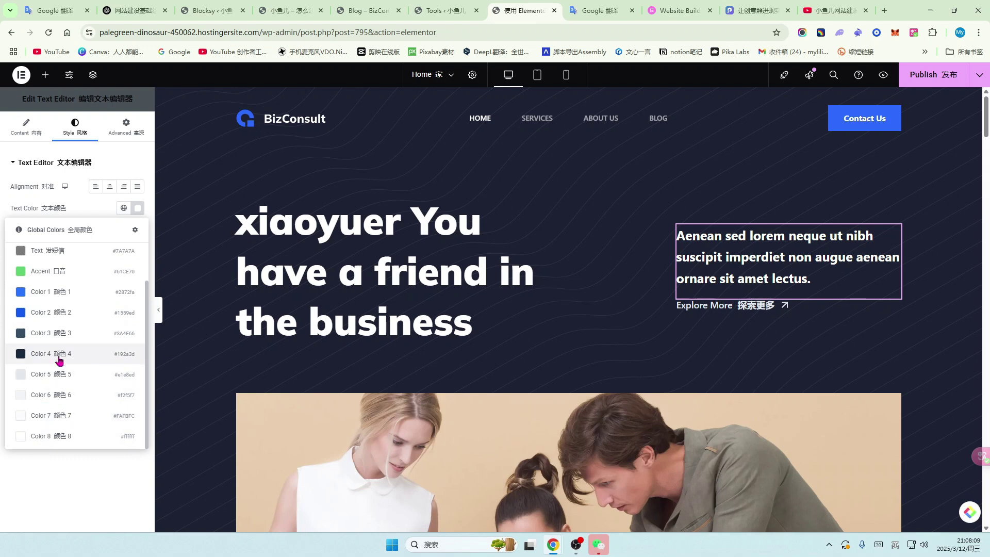
scroll(41, 353, up, 2)
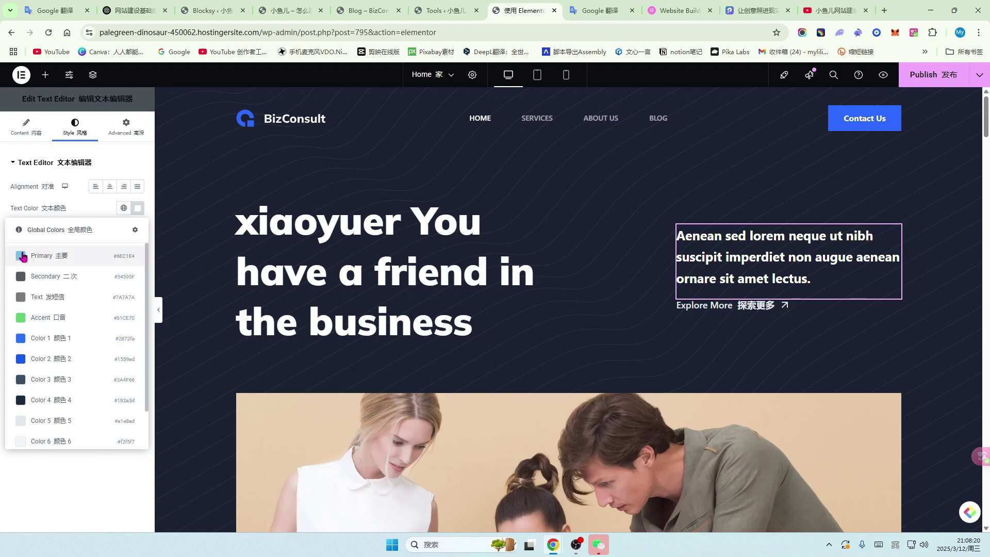
click(208, 172)
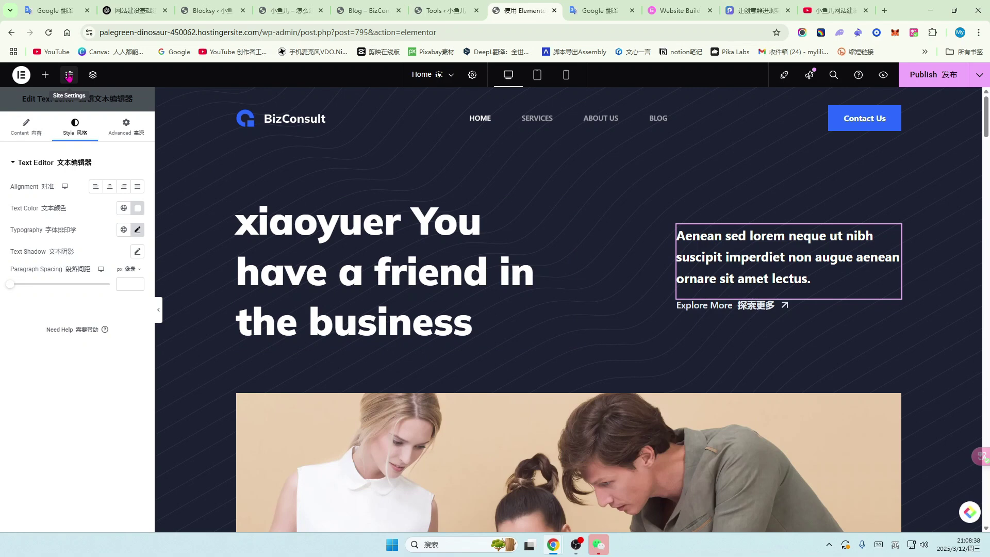
click(69, 76)
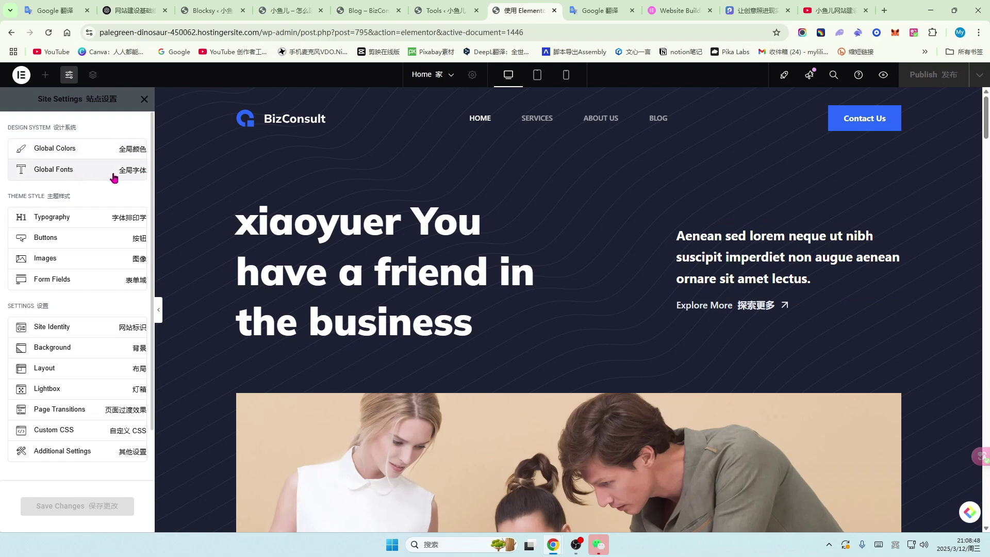
click(96, 151)
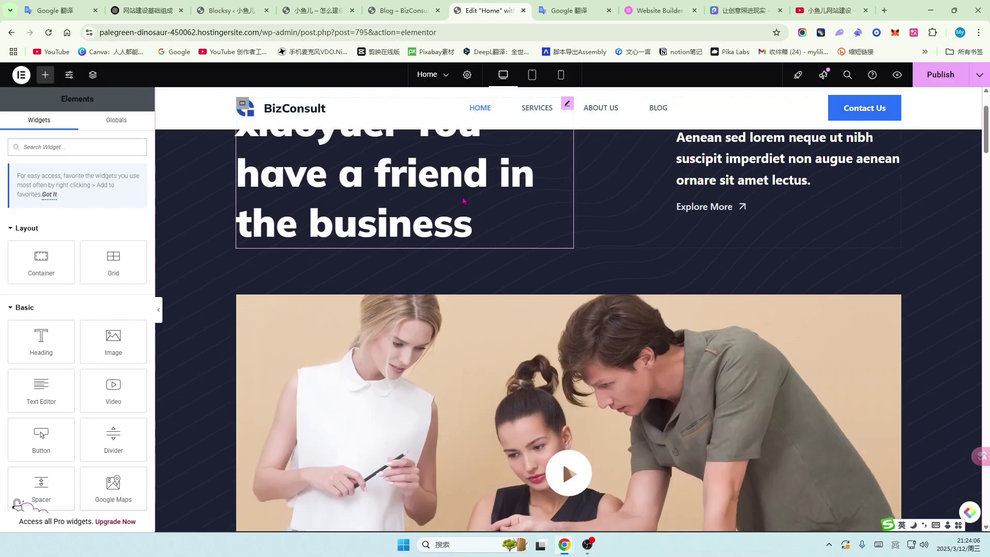
- Look over the homepage's hero text and the video image section below it
scroll(399, 305, down, 2)
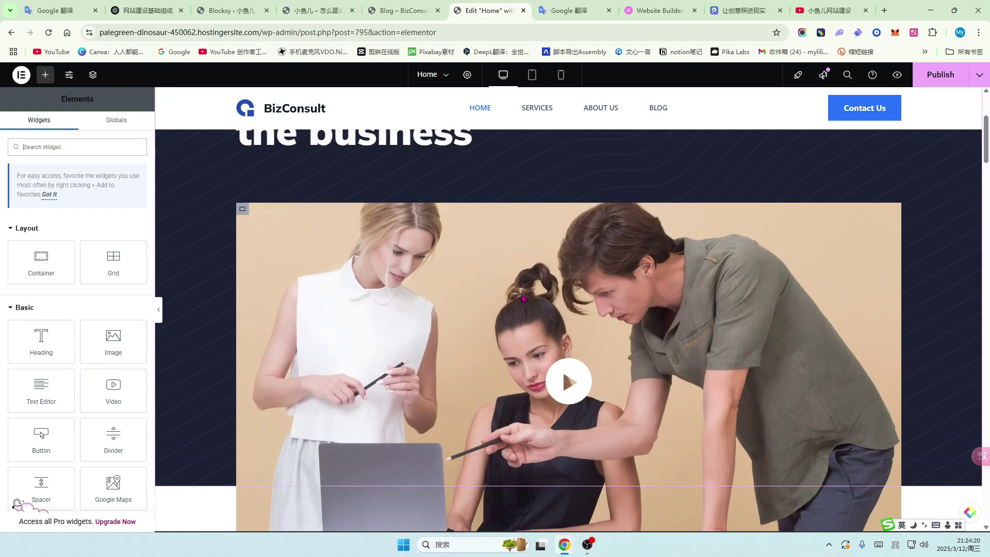
scroll(484, 289, down, 2)
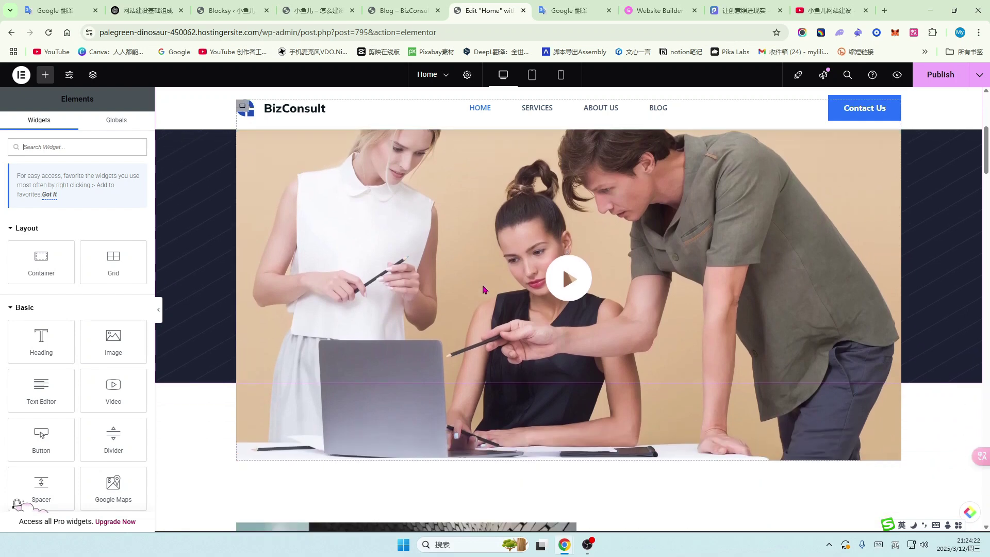
scroll(484, 288, up, 4)
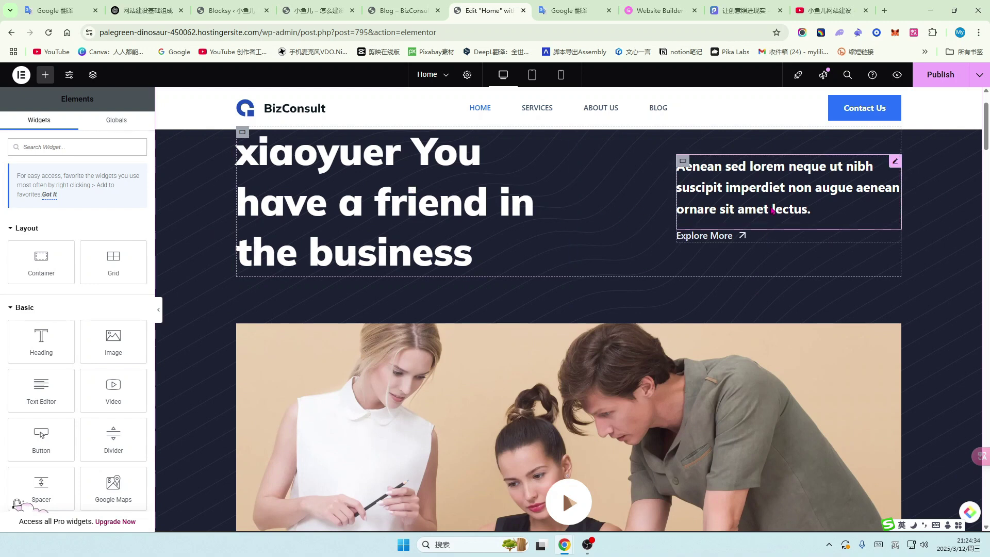
scroll(562, 386, down, 4)
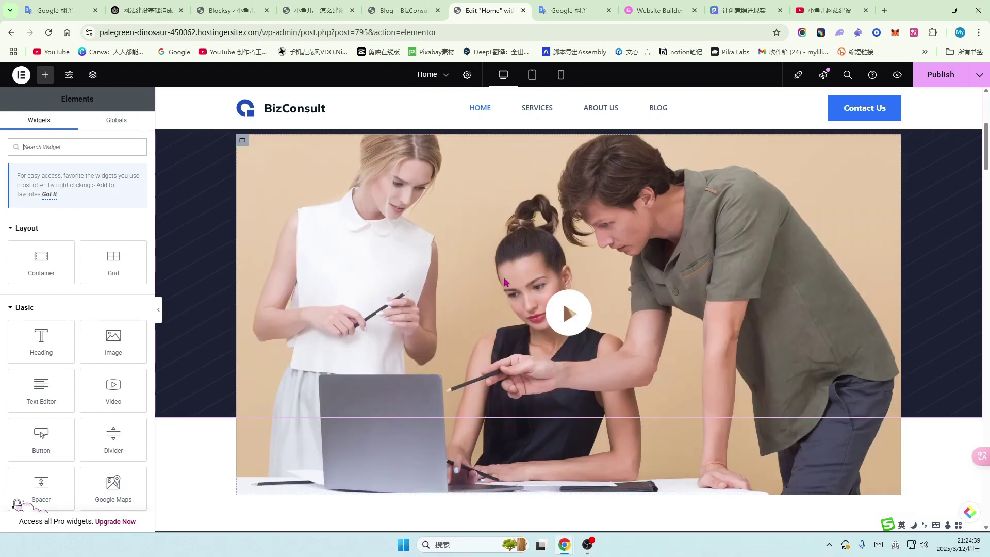
scroll(299, 432, down, 3)
scroll(194, 380, up, 1)
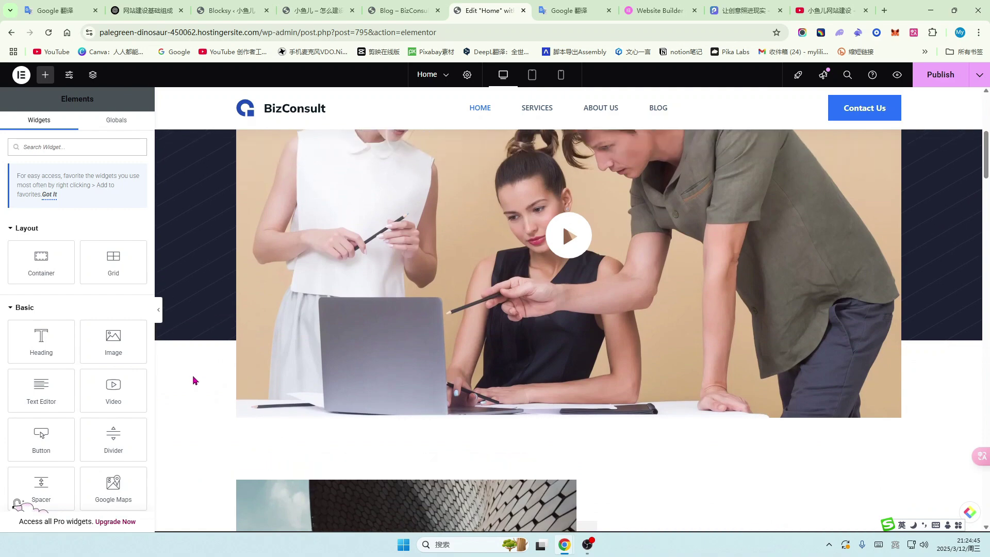
scroll(194, 380, up, 2)
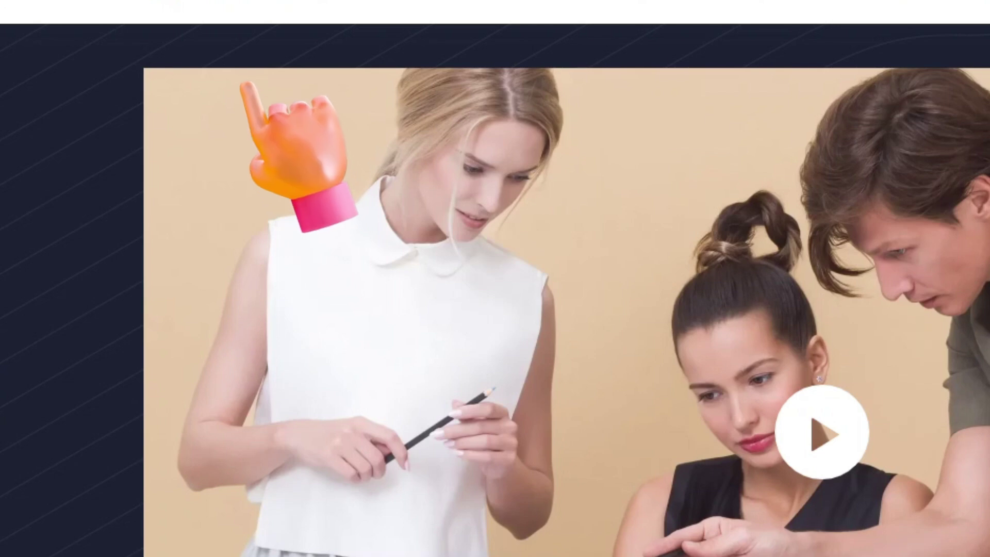
- Select the container that holds the hero video image and display the page's Structure tree
mouse_move(217, 219)
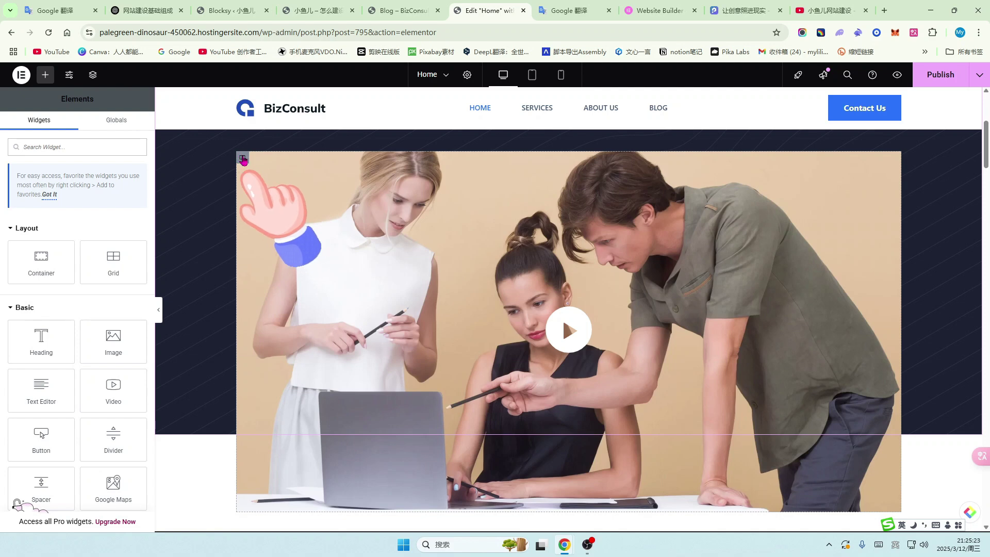
click(243, 159)
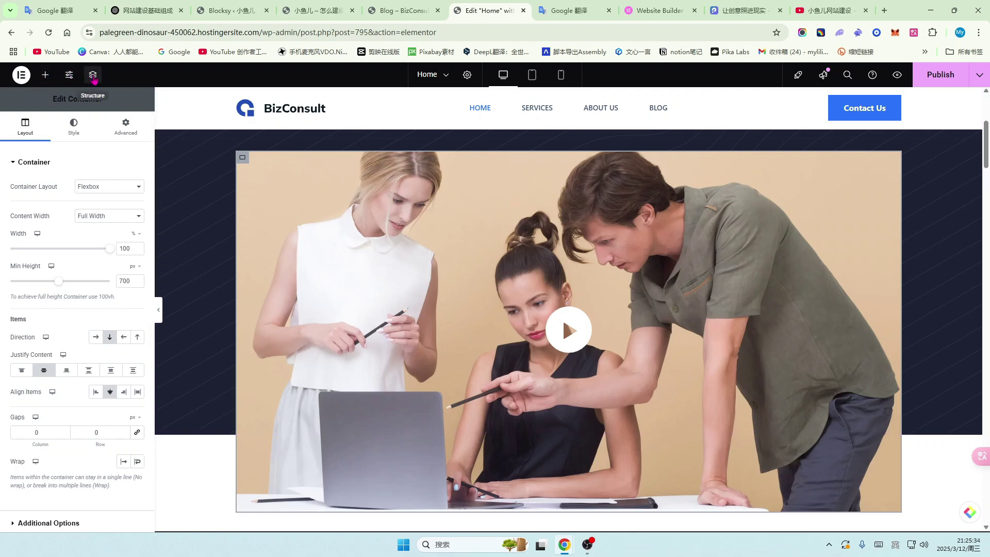
click(94, 76)
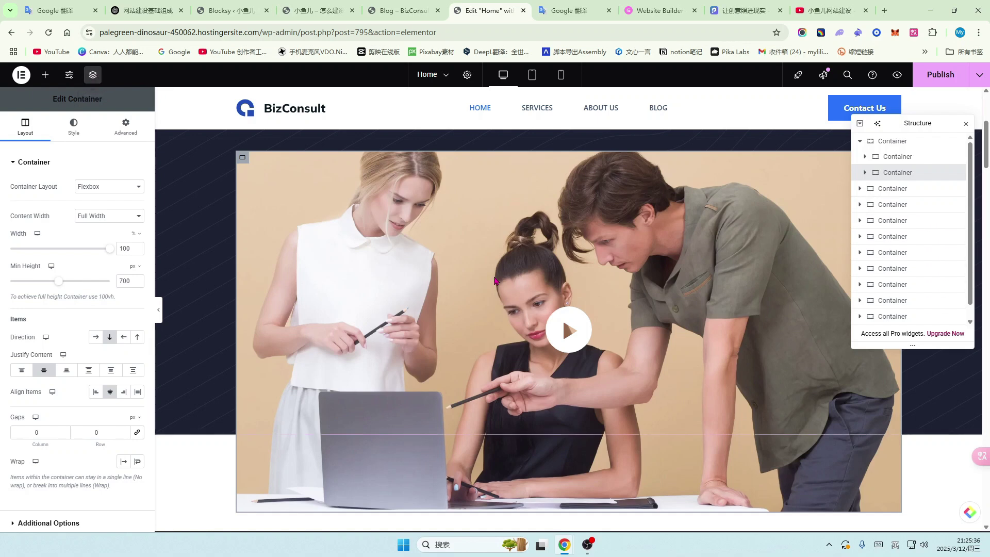
- Check which homepage sections the Structure containers represent, from the hero text through the services and service cards to The Business Consulting Process
scroll(407, 379, down, 2)
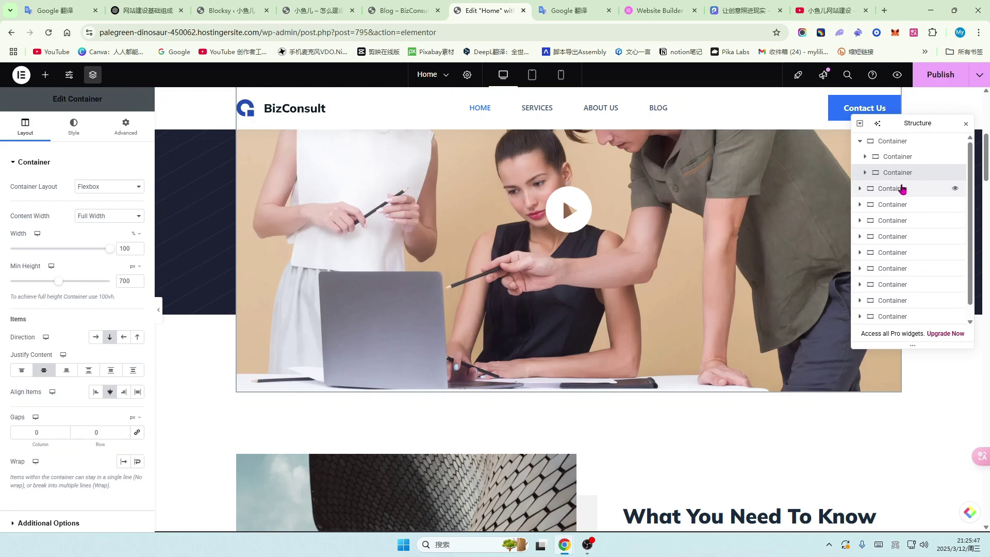
click(897, 157)
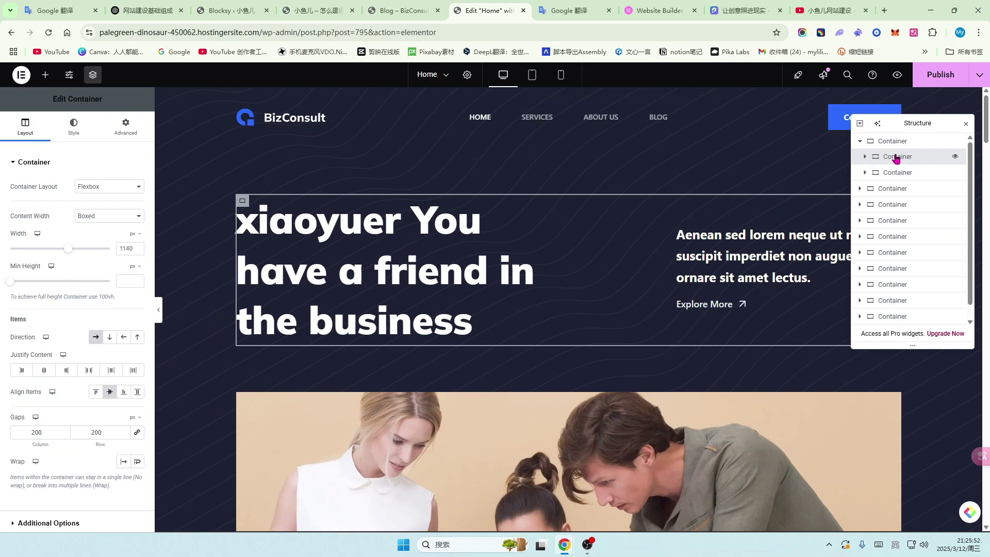
click(895, 141)
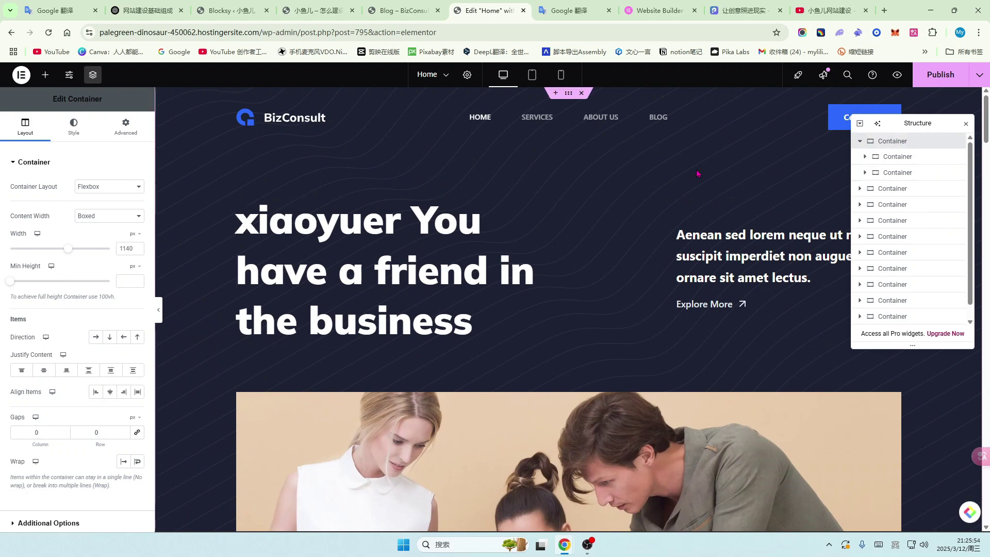
click(895, 204)
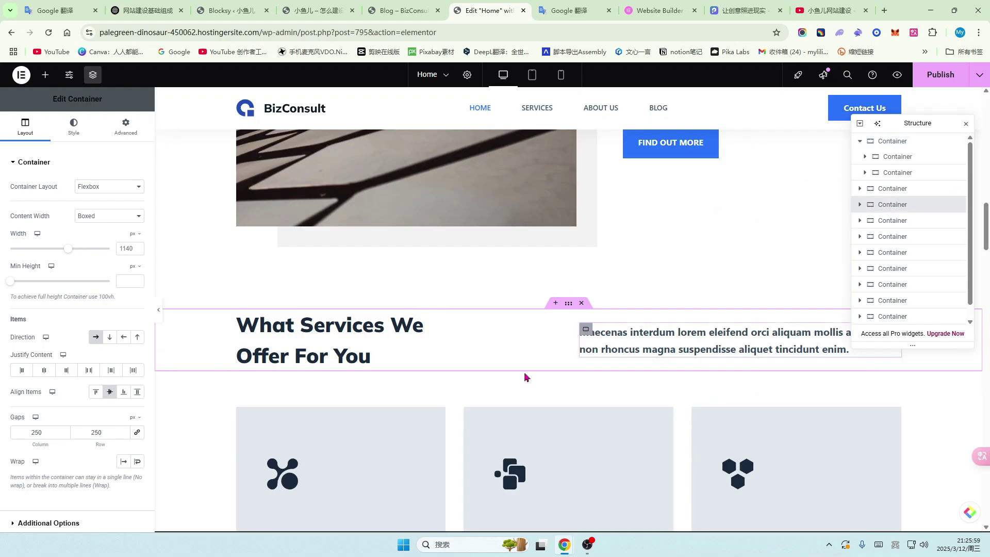
click(884, 222)
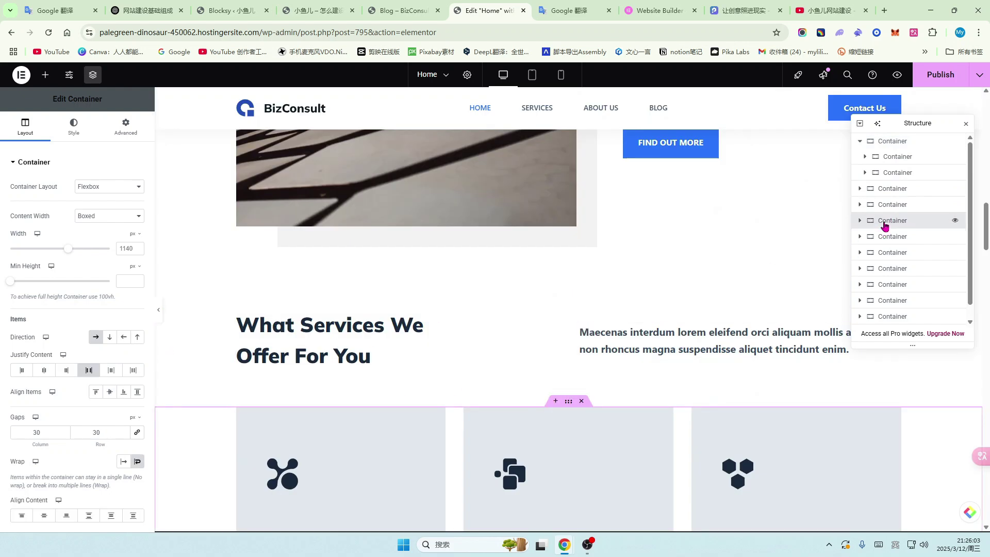
scroll(320, 412, down, 4)
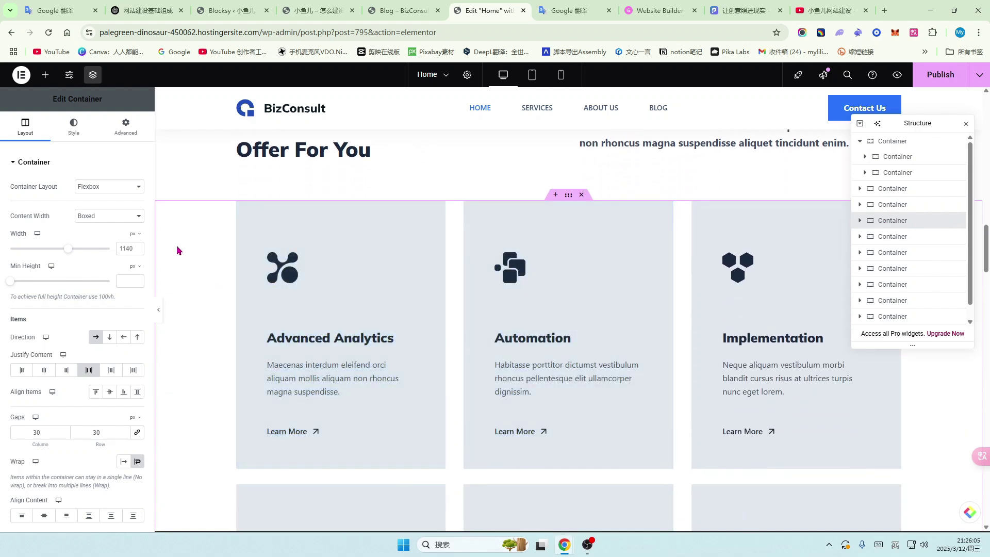
click(893, 254)
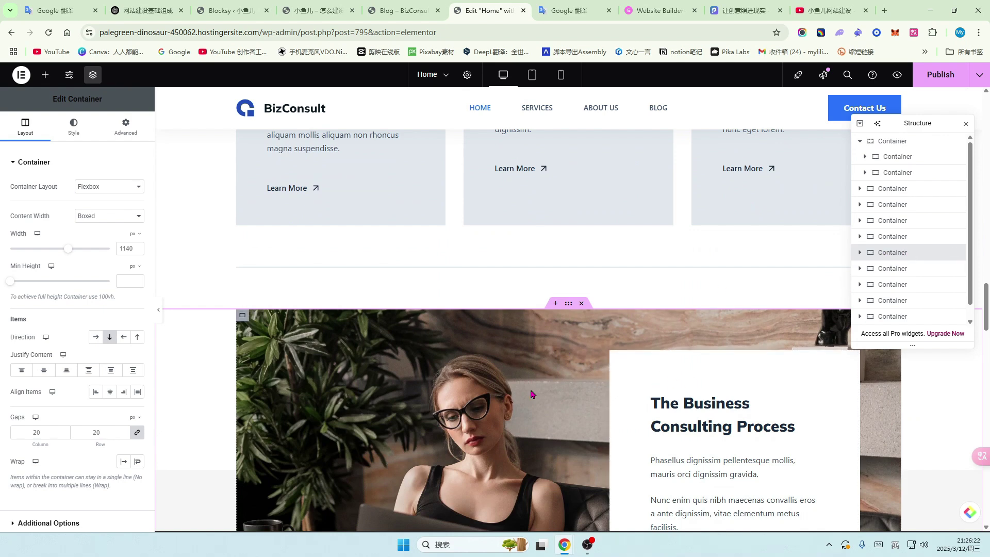
scroll(695, 344, up, 2)
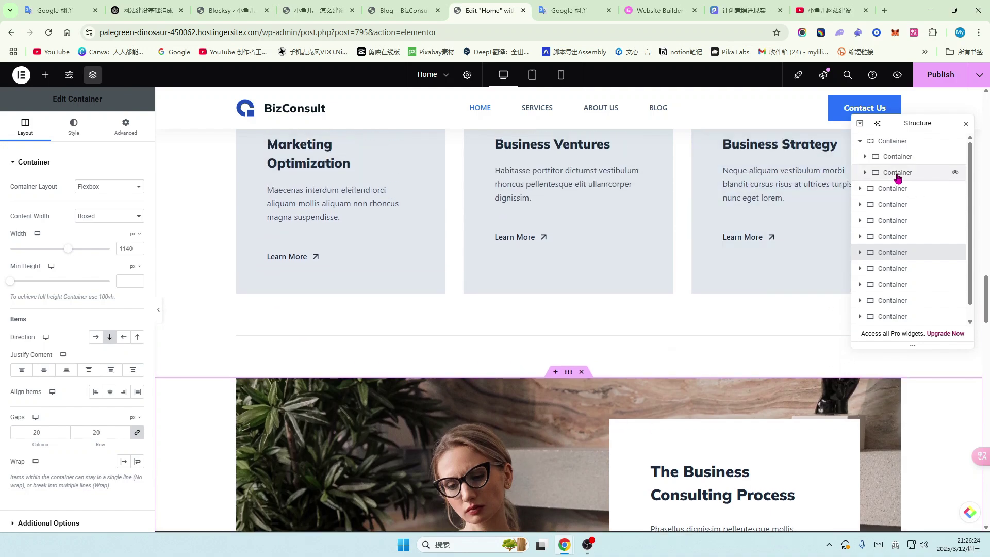
- Locate the video image's container in the Structure tree and compare it with the hero text container and the next section's container
click(876, 173)
click(895, 176)
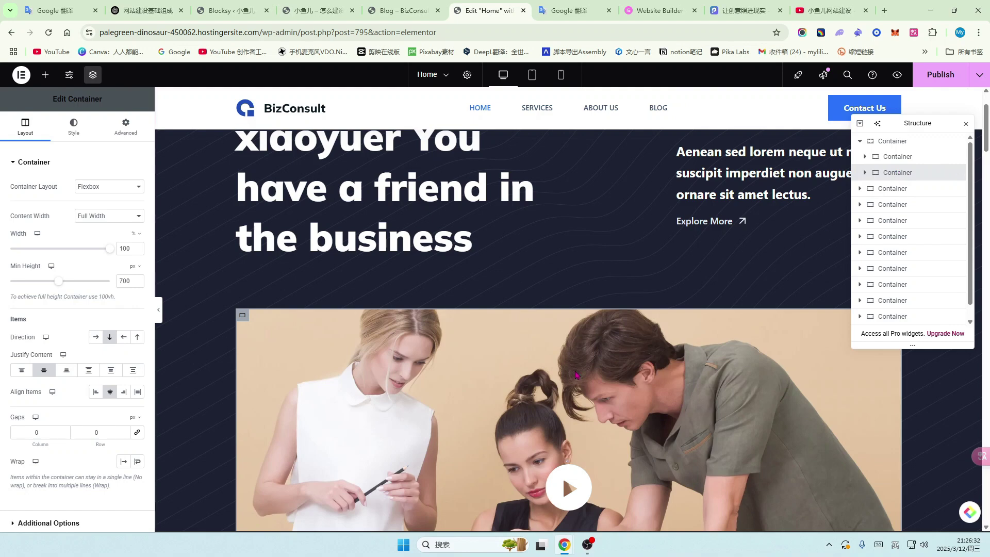
scroll(385, 445, down, 2)
scroll(385, 445, down, 2)
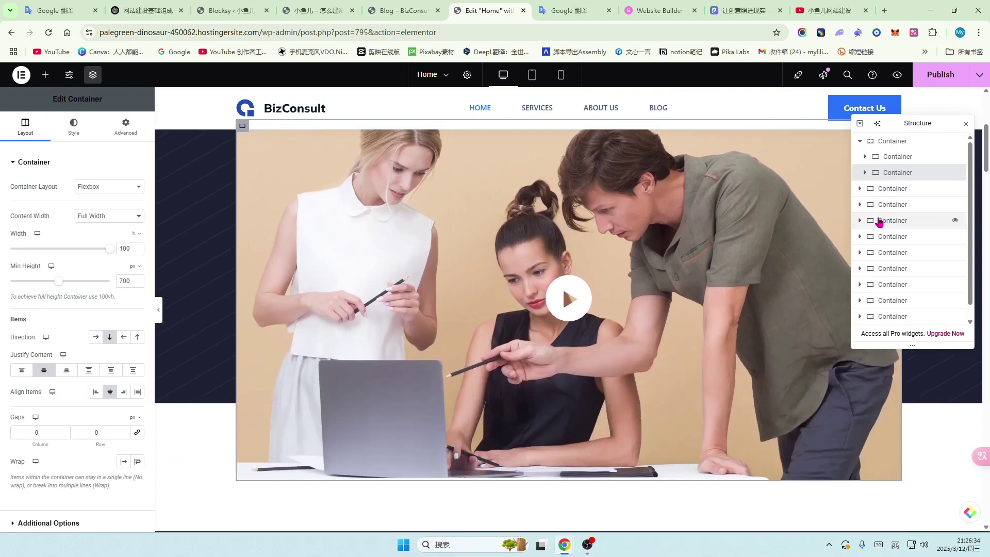
click(896, 160)
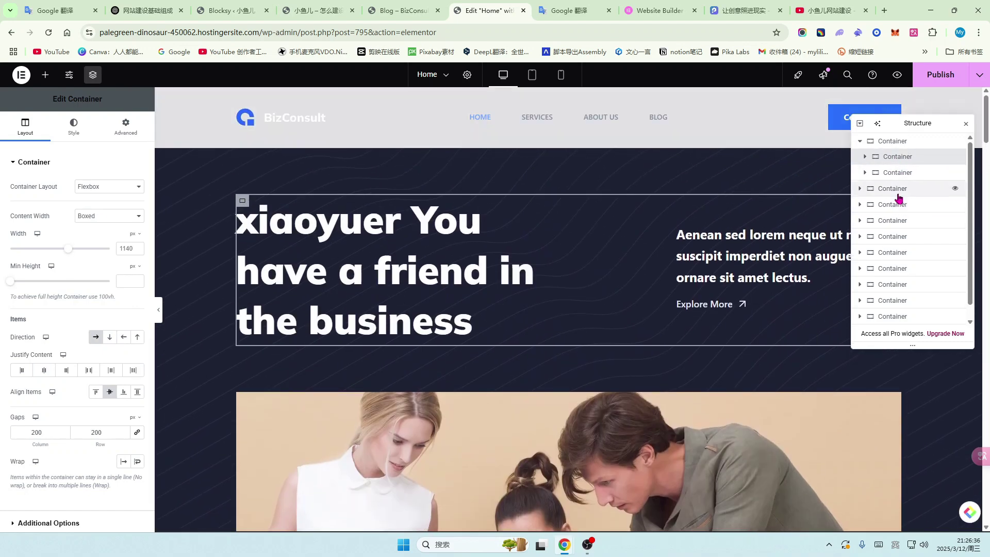
click(890, 189)
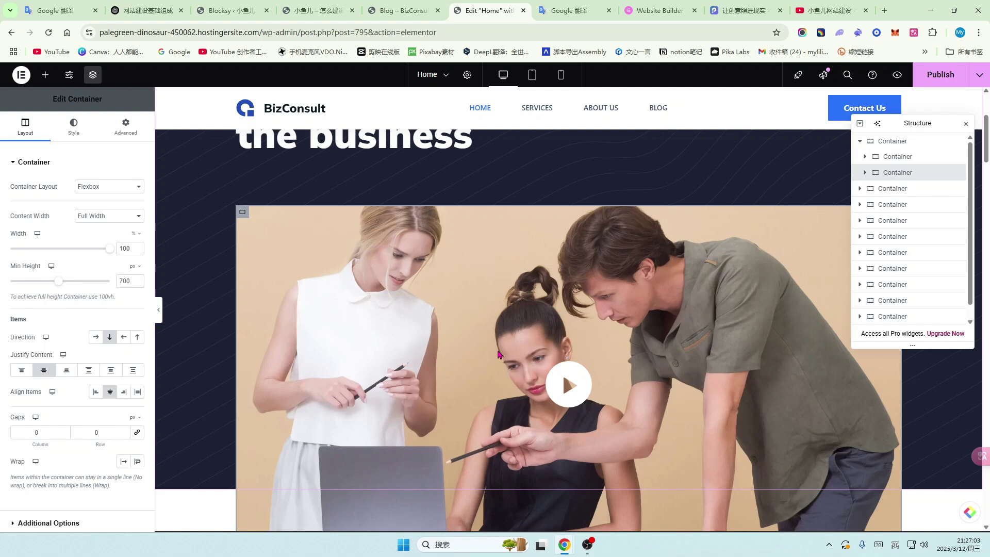
- Expand the video image's container in the Structure tree and inspect the content settings of its play icon, including the video link
scroll(498, 354, down, 2)
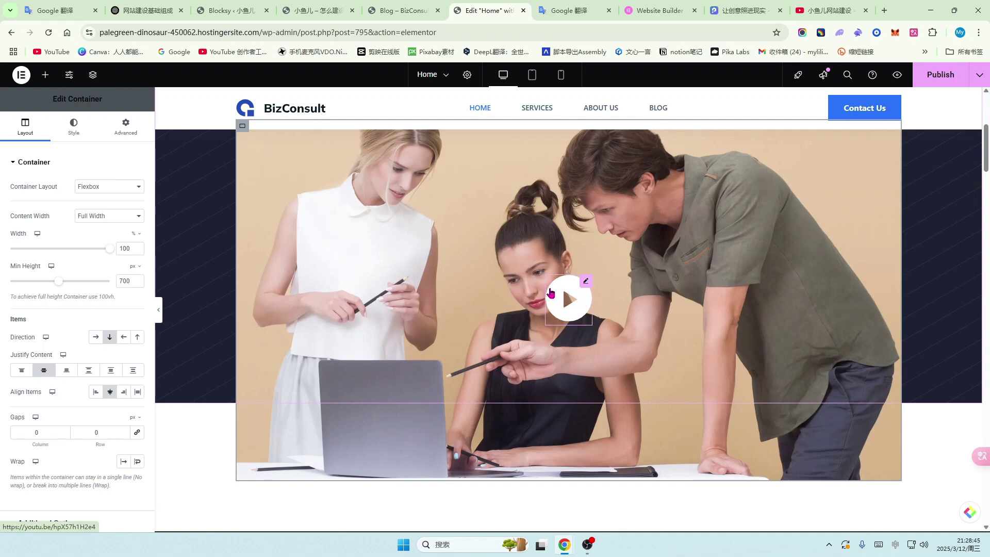
click(92, 75)
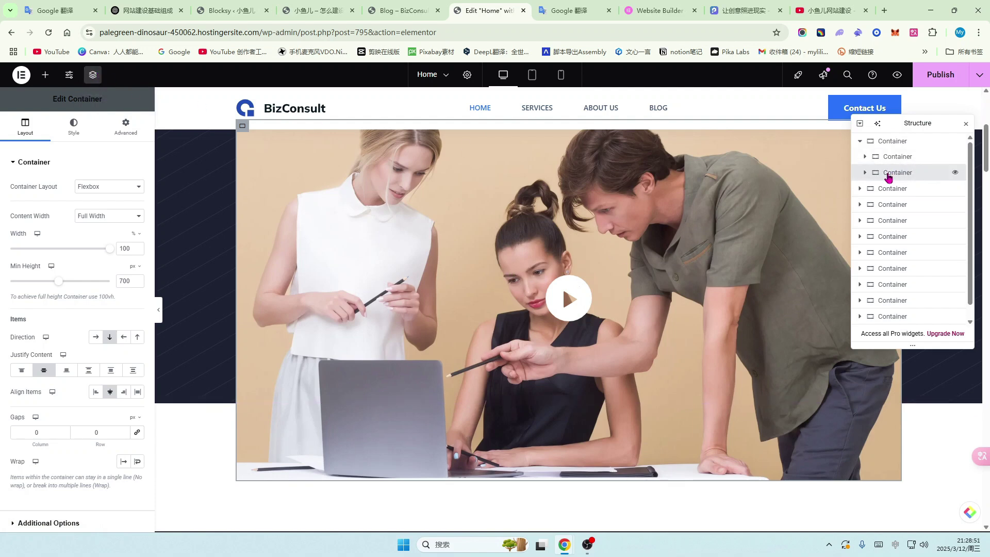
click(865, 173)
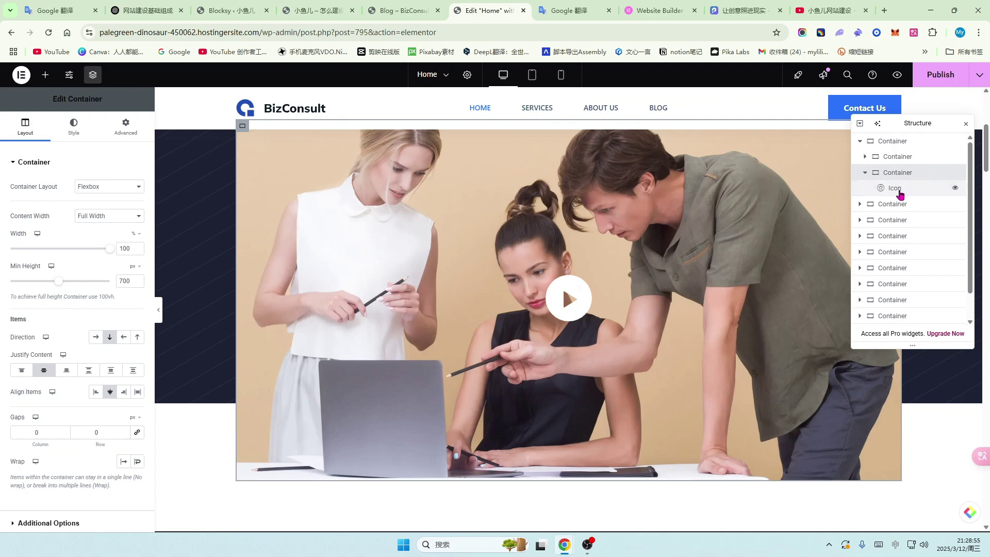
click(899, 192)
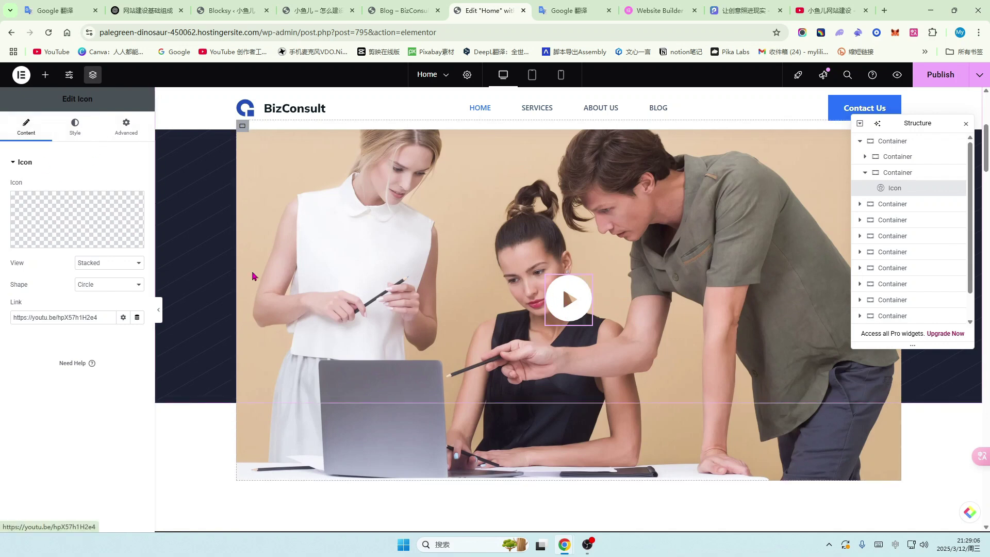
mouse_move(62, 222)
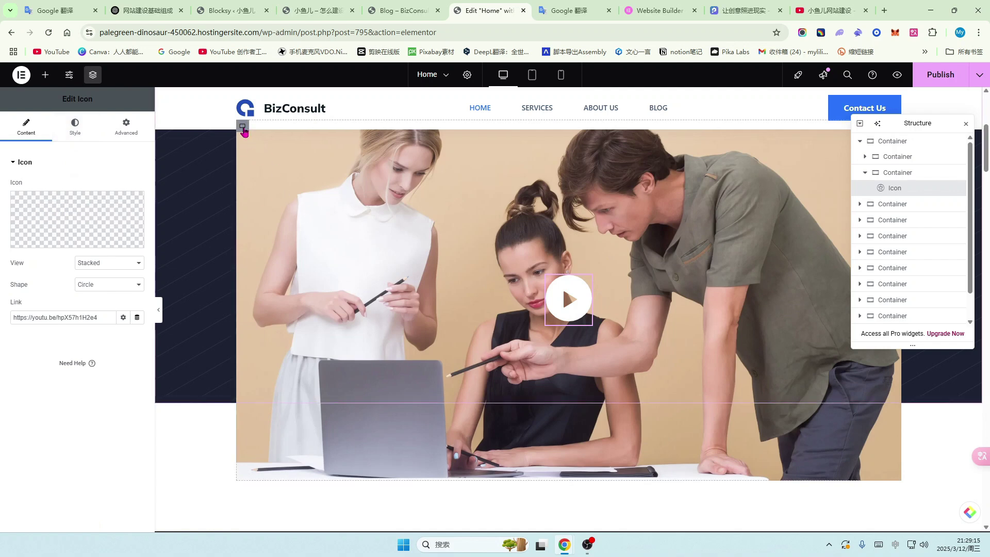
- Select the container around the play icon, close the Structure tree and display the container's background image settings
click(242, 127)
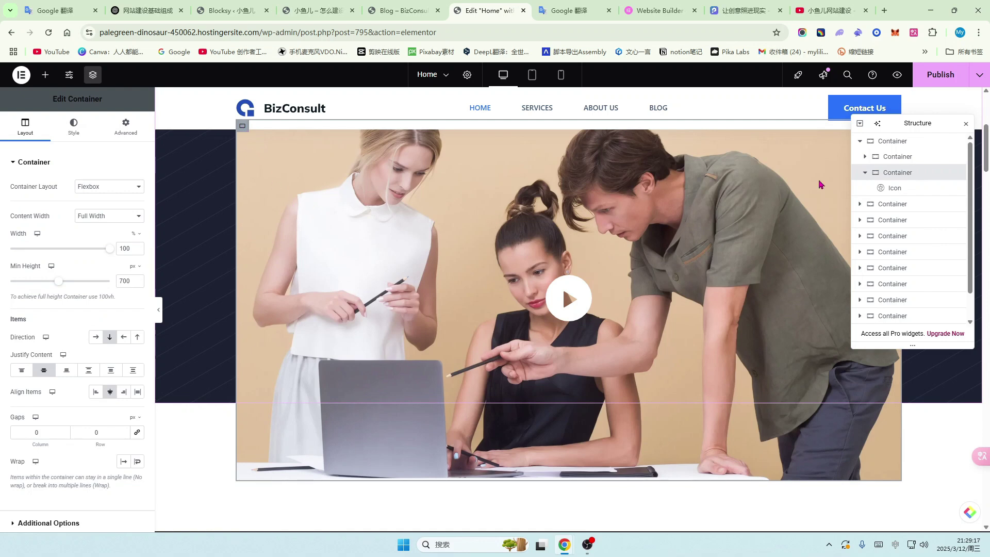
click(967, 128)
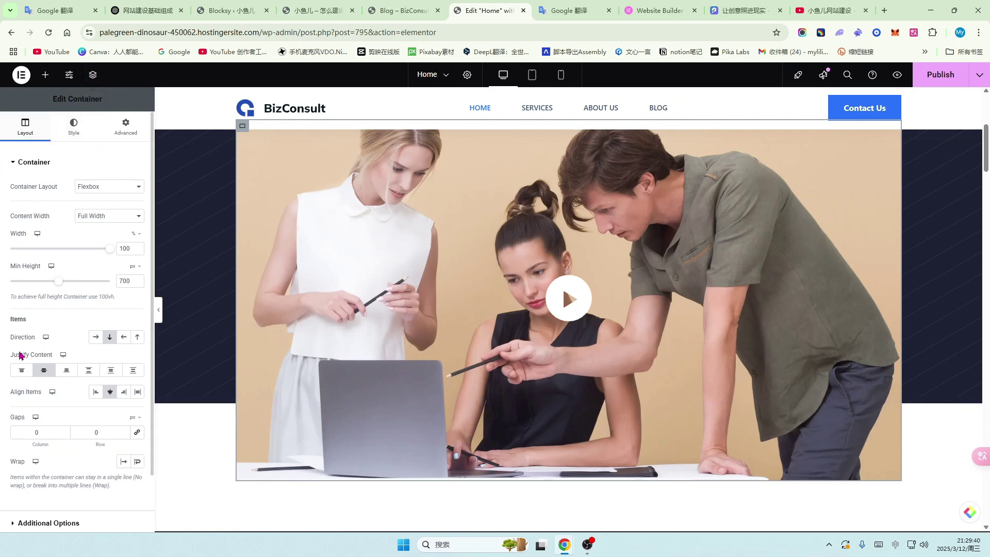
click(74, 135)
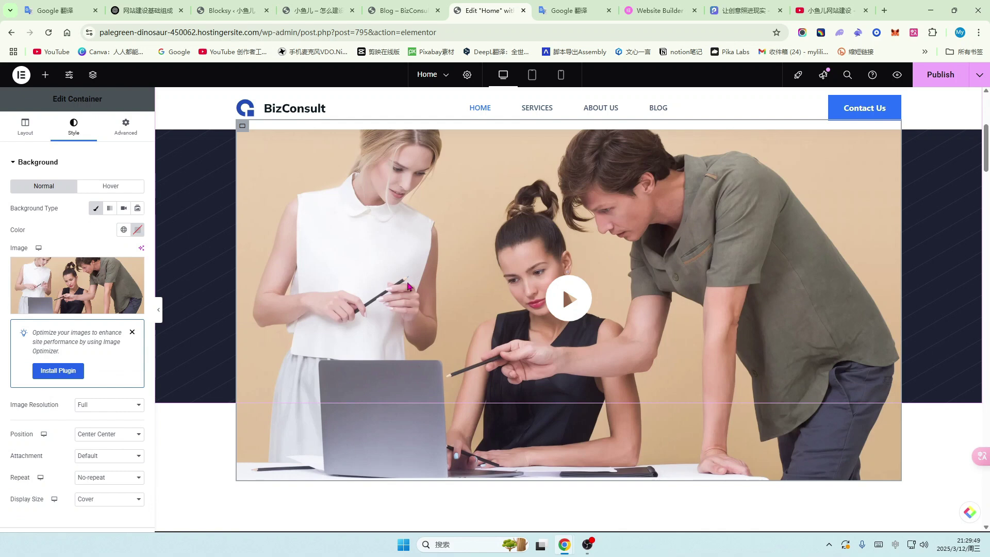
mouse_move(79, 284)
mouse_move(71, 309)
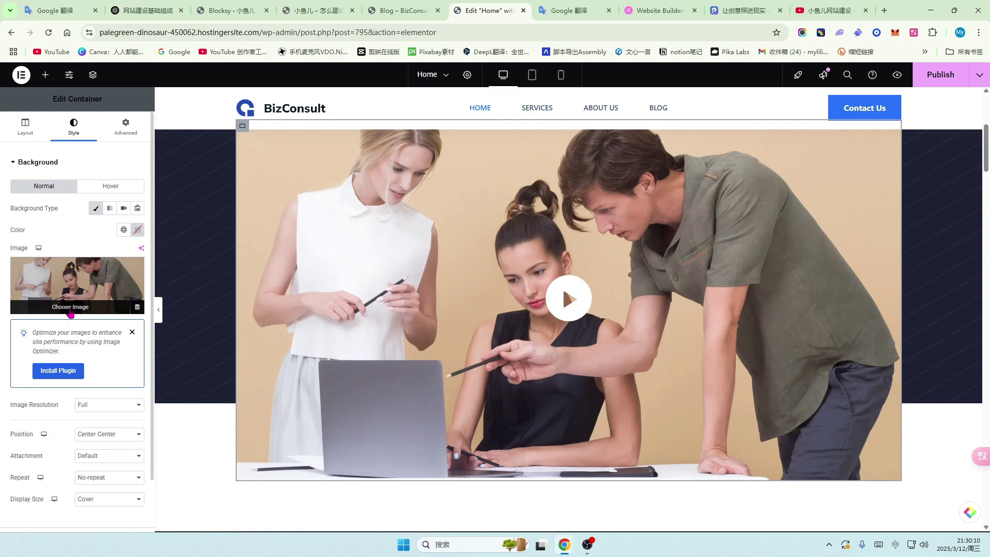
- Browse the Media Library for the container's background image and close it without choosing another picture
click(71, 308)
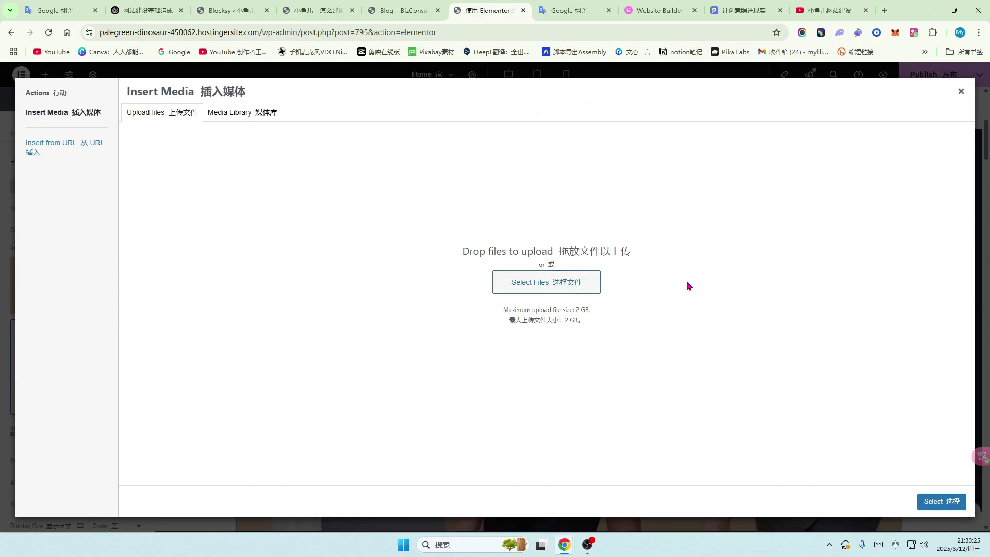
click(237, 112)
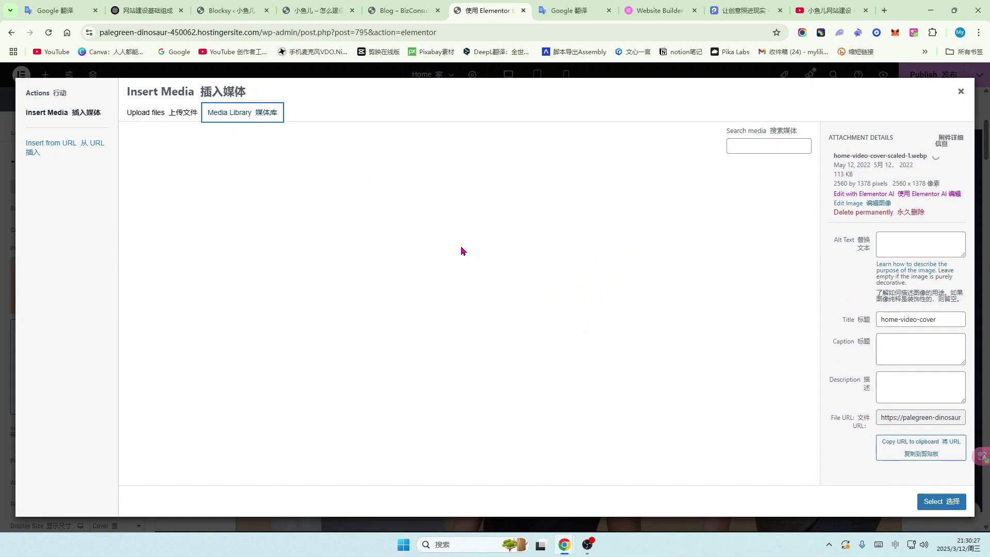
scroll(461, 251, down, 5)
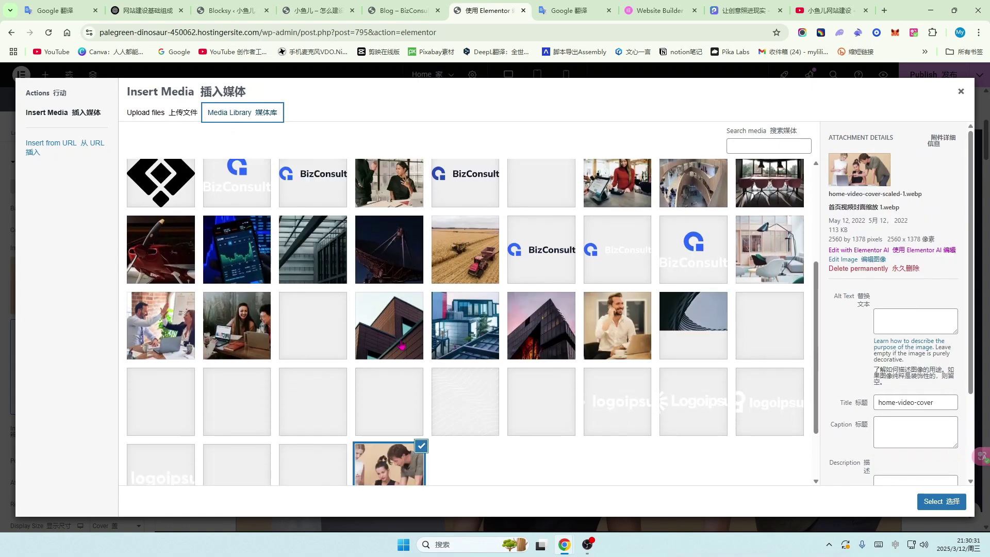
scroll(454, 338, up, 1)
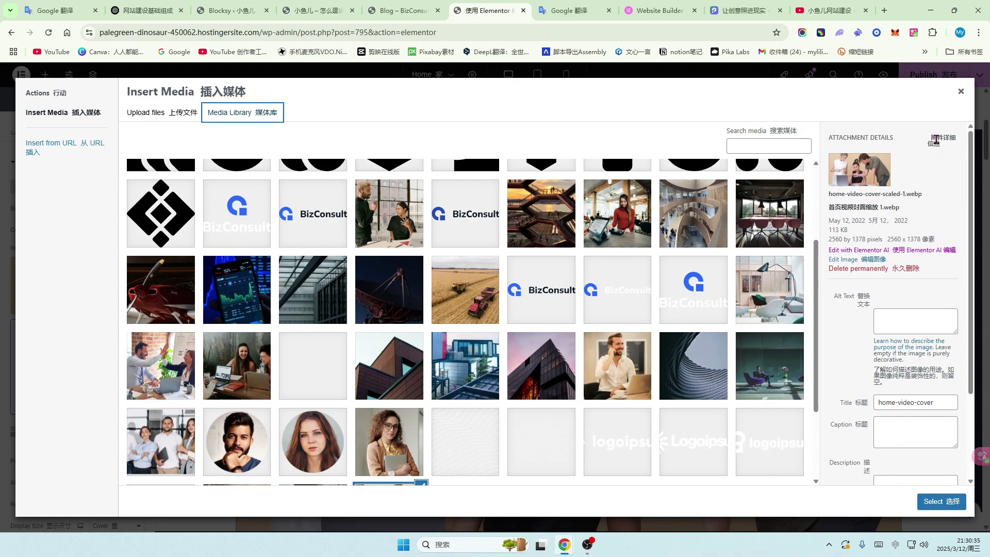
click(960, 91)
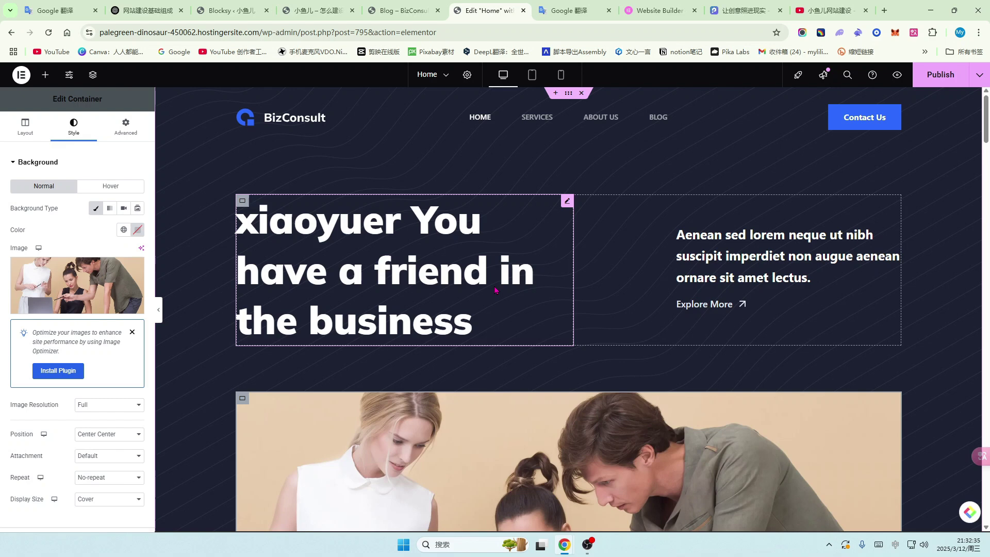
- Look through the available Elementor widgets, from the Layout and Basic groups to the locked Pro group
click(46, 75)
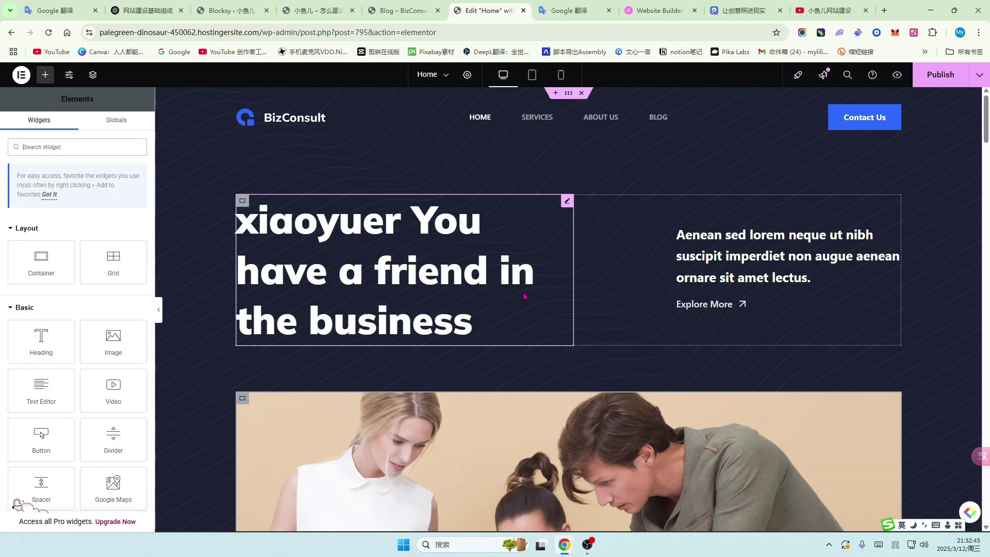
scroll(59, 315, down, 1)
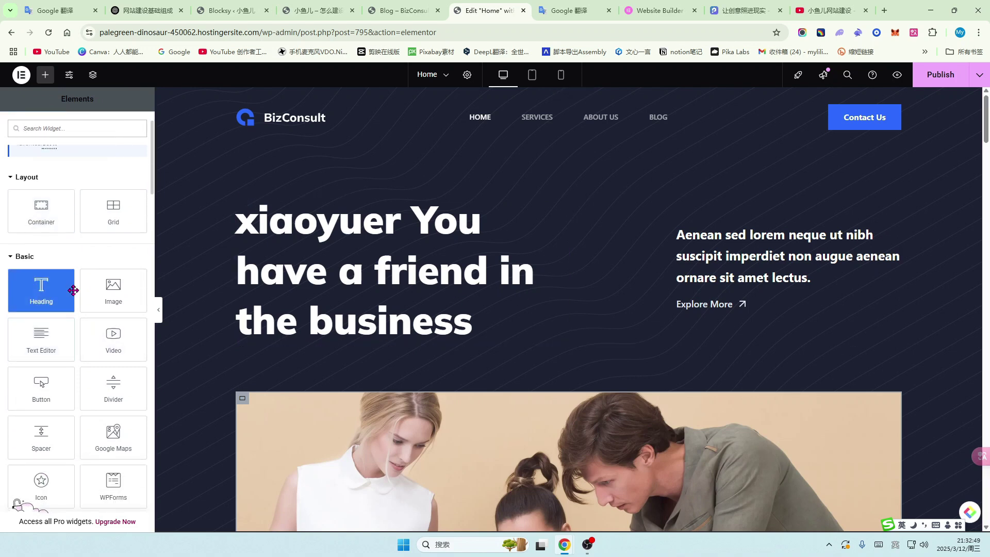
scroll(73, 290, down, 1)
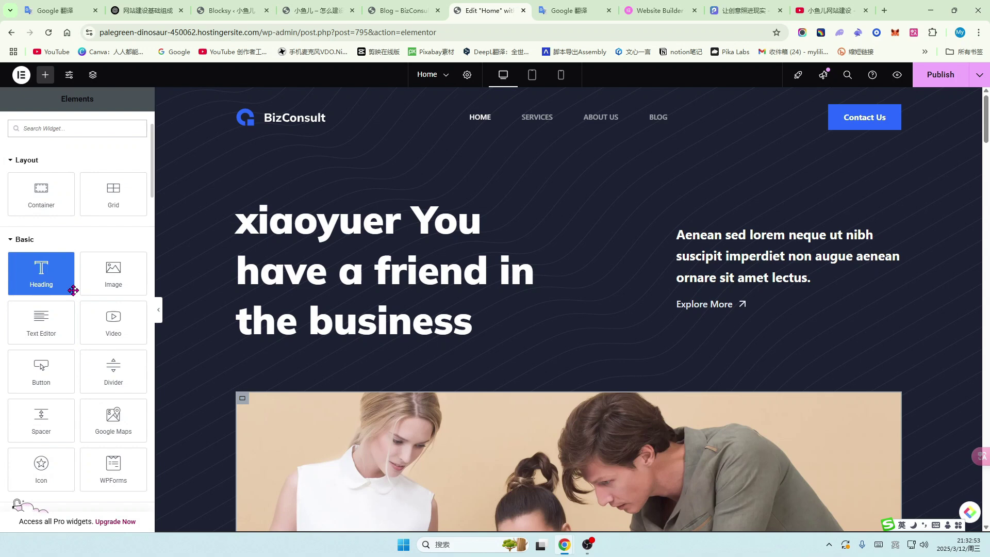
scroll(74, 296, down, 1)
scroll(84, 319, down, 2)
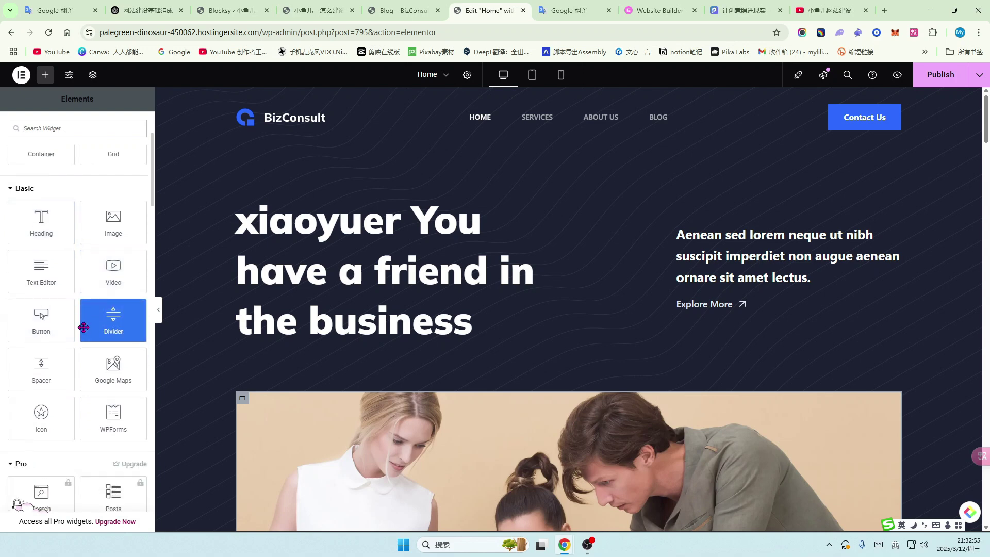
scroll(83, 327, up, 3)
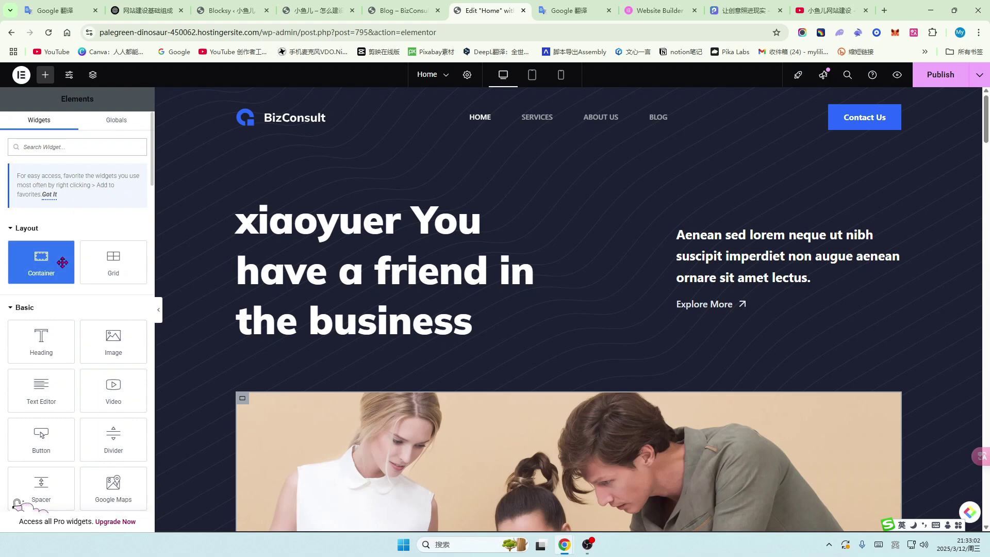
scroll(62, 263, down, 5)
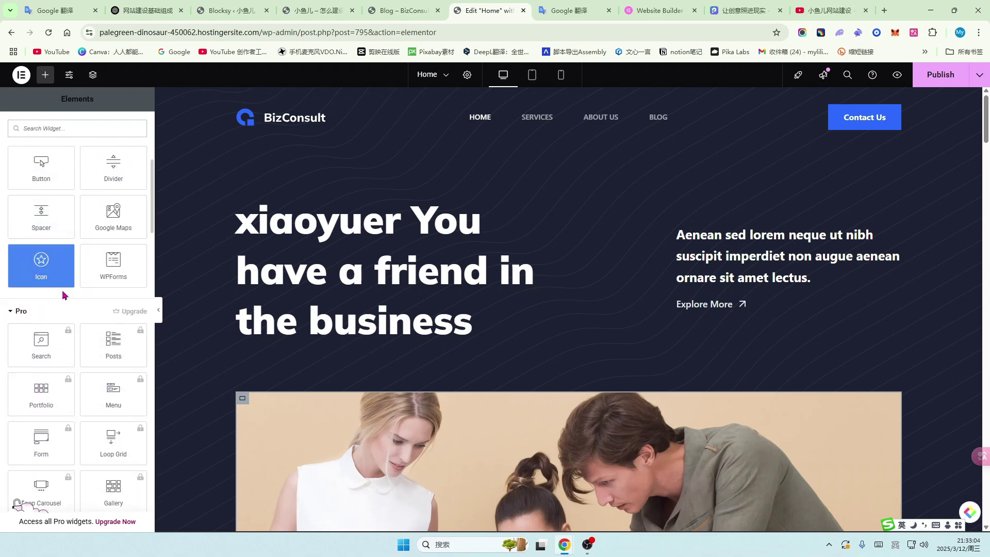
scroll(52, 316, down, 1)
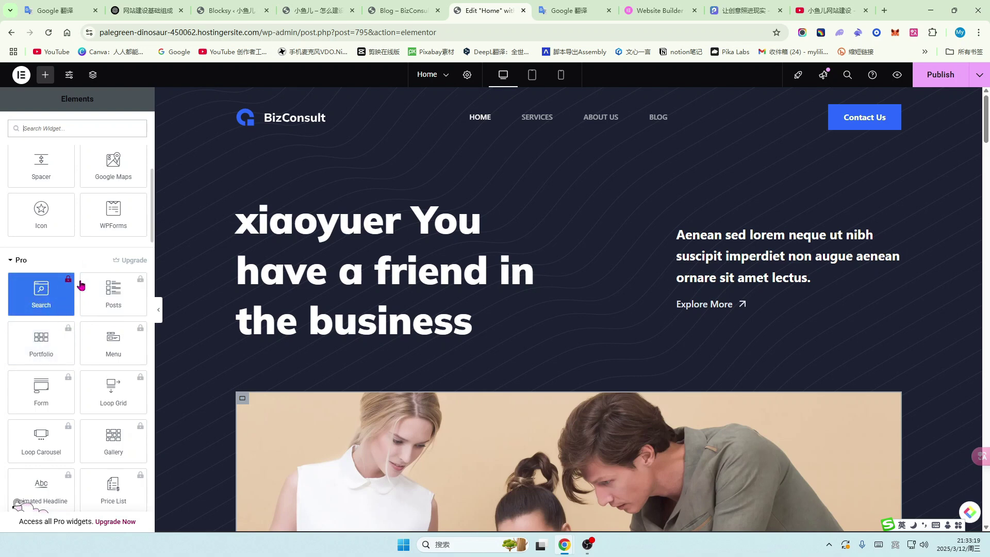
scroll(57, 335, down, 2)
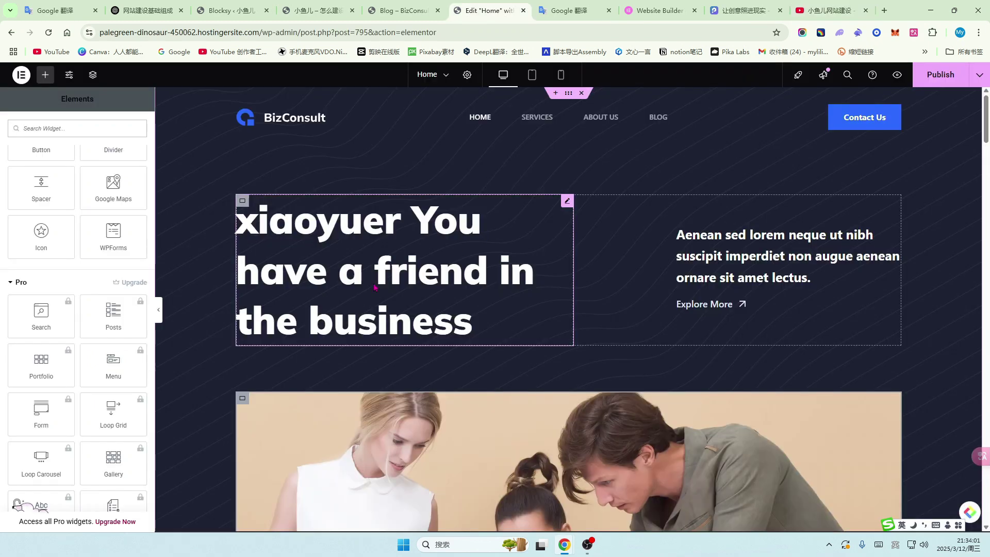
- Look over the homepage from the hero video image through the company introduction to the What Services We Offer For You cards
scroll(375, 406, down, 2)
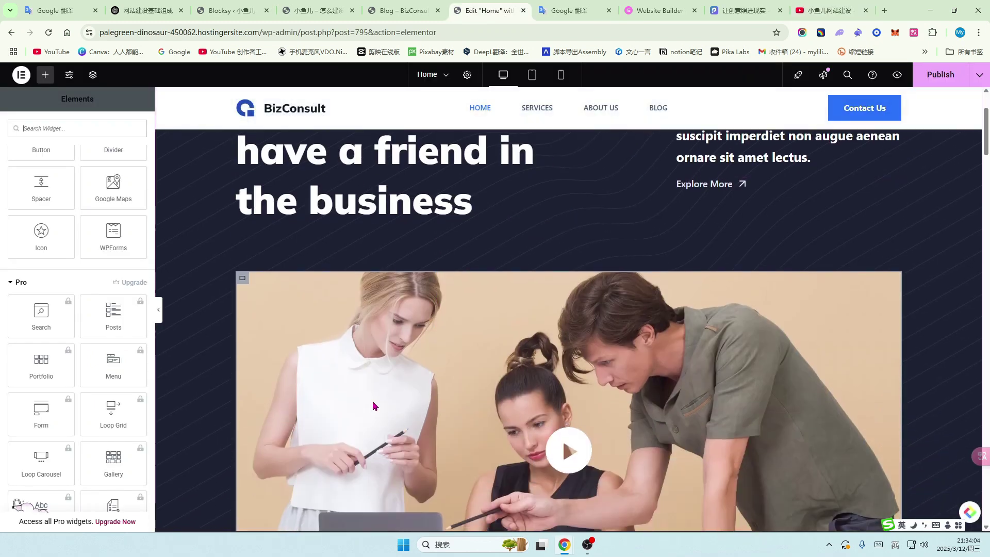
scroll(375, 406, down, 2)
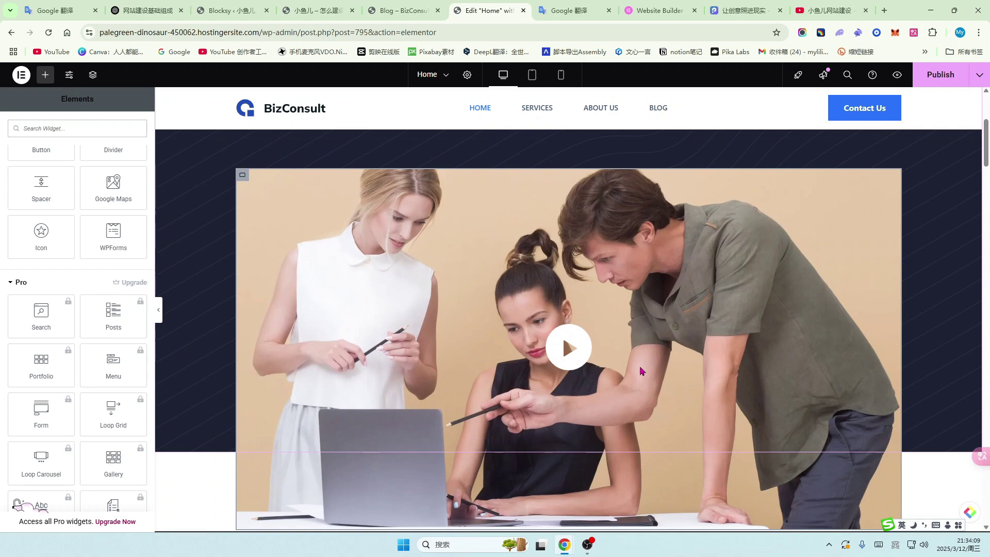
scroll(642, 371, down, 1)
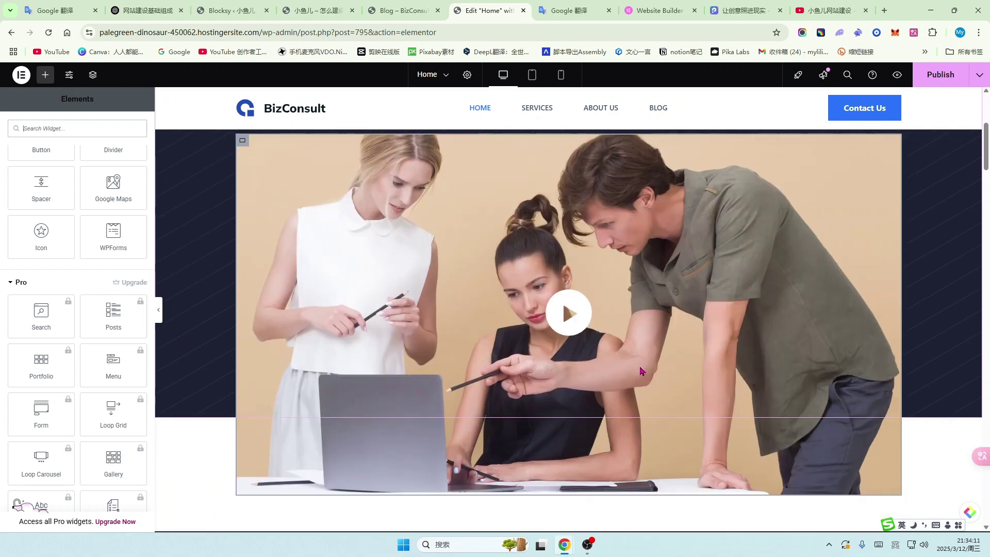
scroll(642, 371, down, 2)
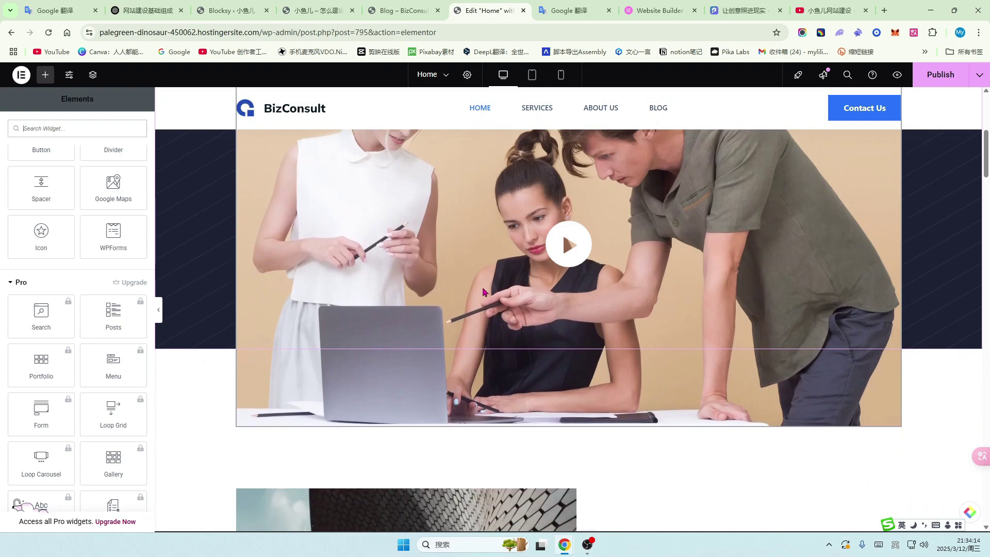
scroll(499, 325, down, 3)
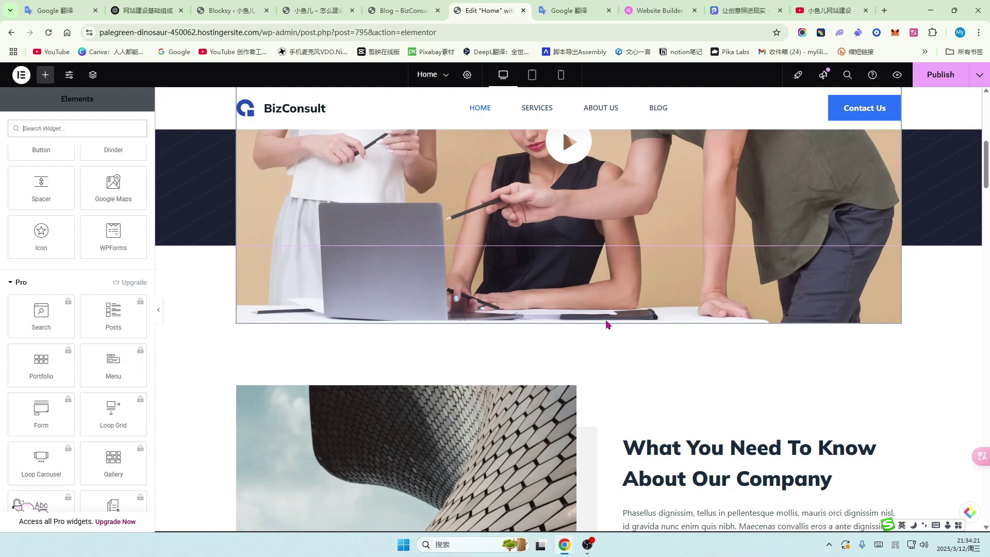
scroll(607, 324, down, 1)
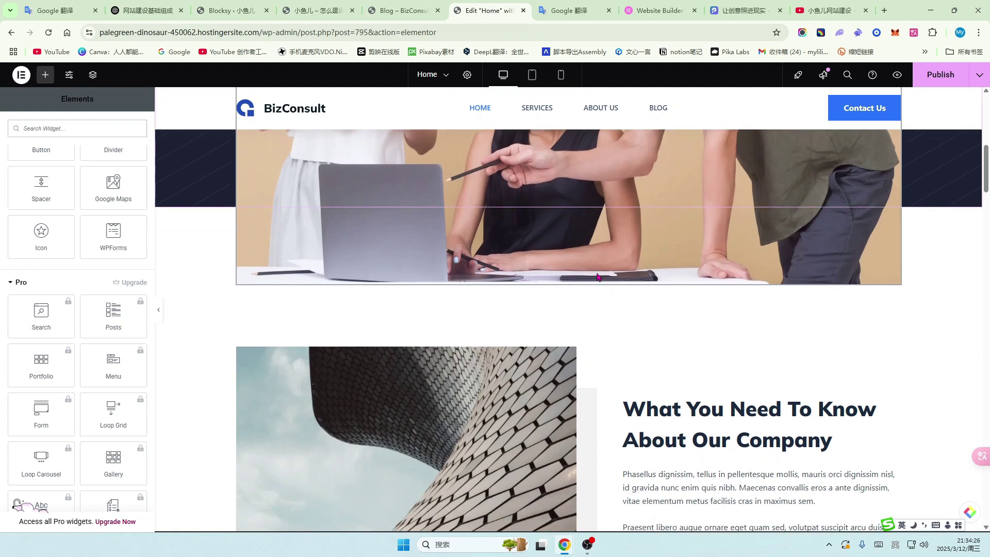
scroll(601, 272, down, 3)
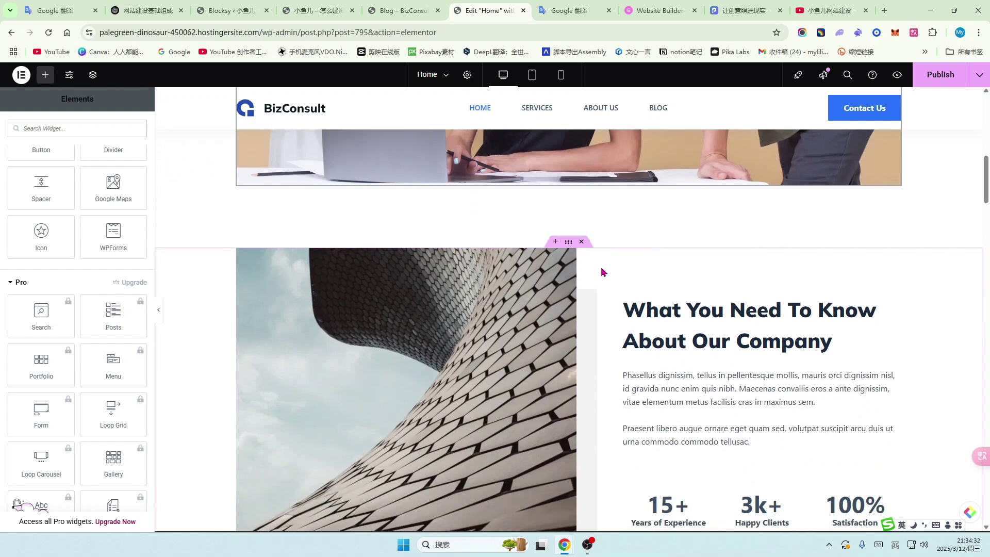
scroll(604, 288, down, 2)
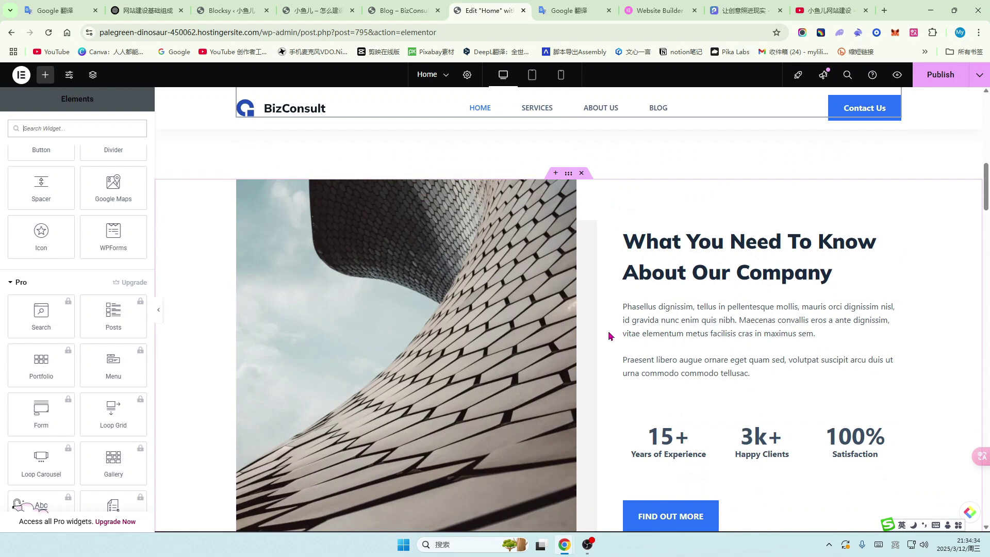
scroll(609, 336, down, 5)
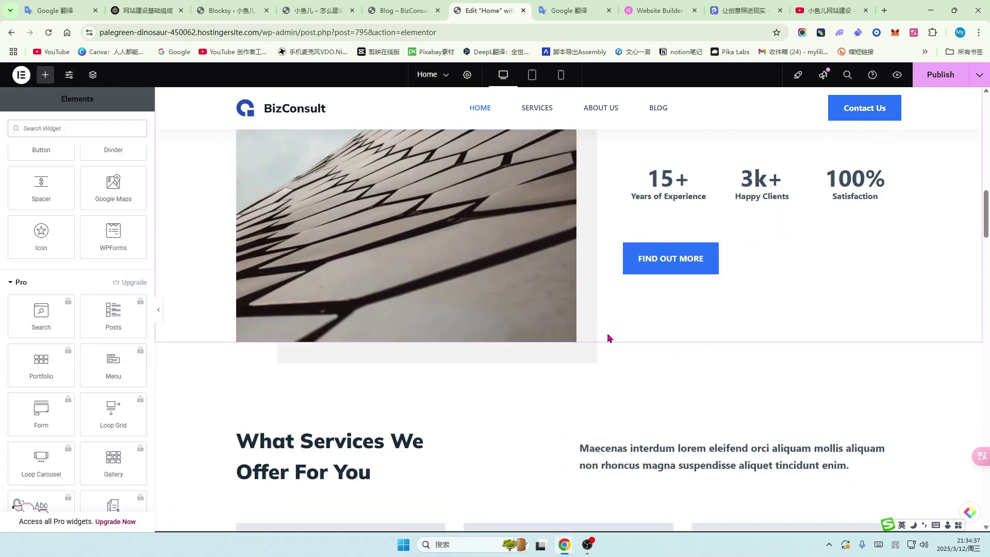
scroll(609, 338, down, 2)
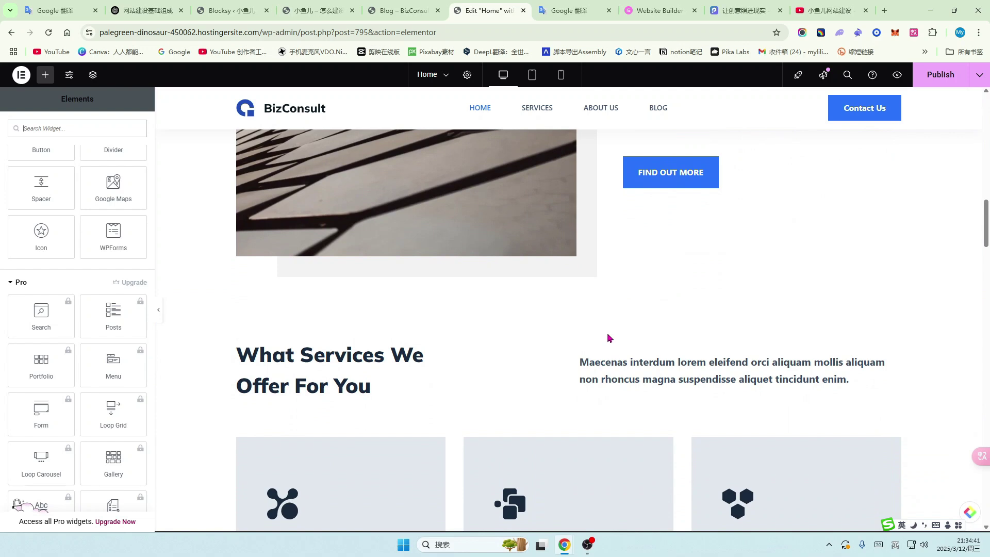
scroll(608, 338, down, 2)
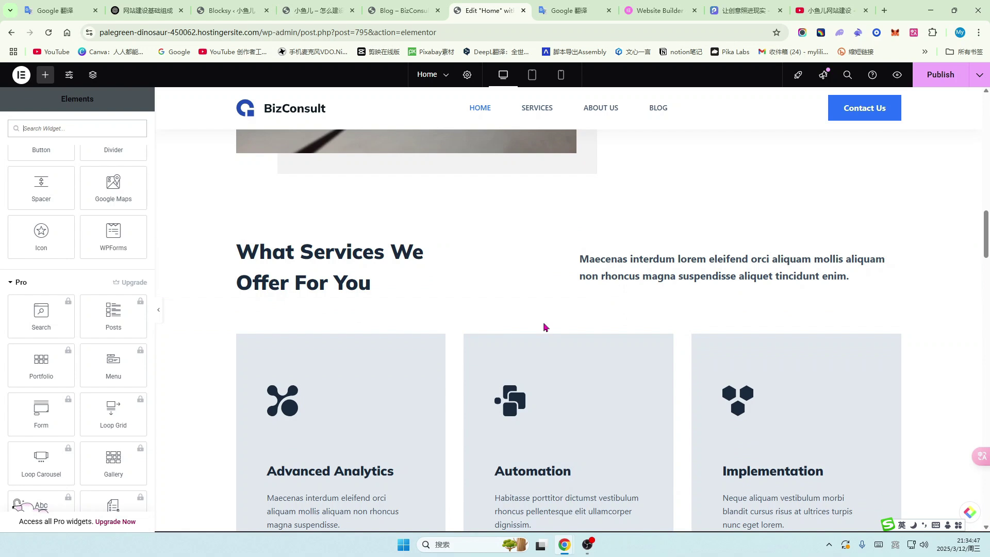
scroll(541, 330, down, 2)
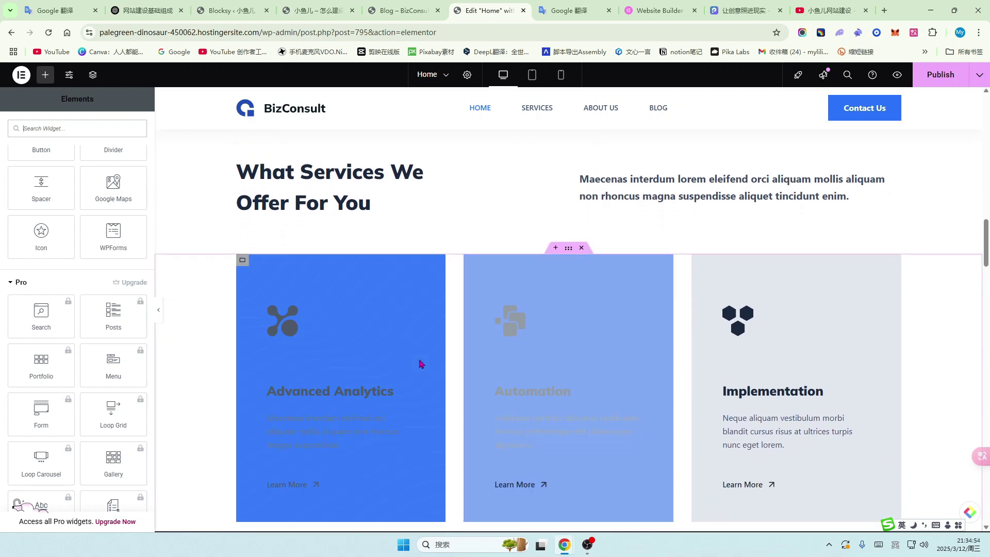
scroll(444, 350, up, 2)
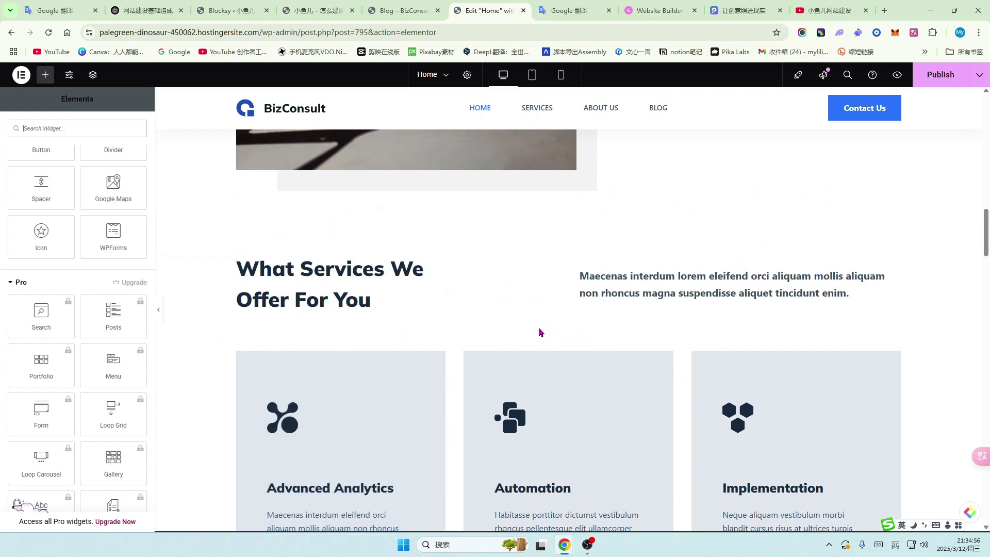
- Look over the homepage from the services heading back up to the hero section and down at the Our Partners section
scroll(566, 327, up, 2)
scroll(519, 327, up, 2)
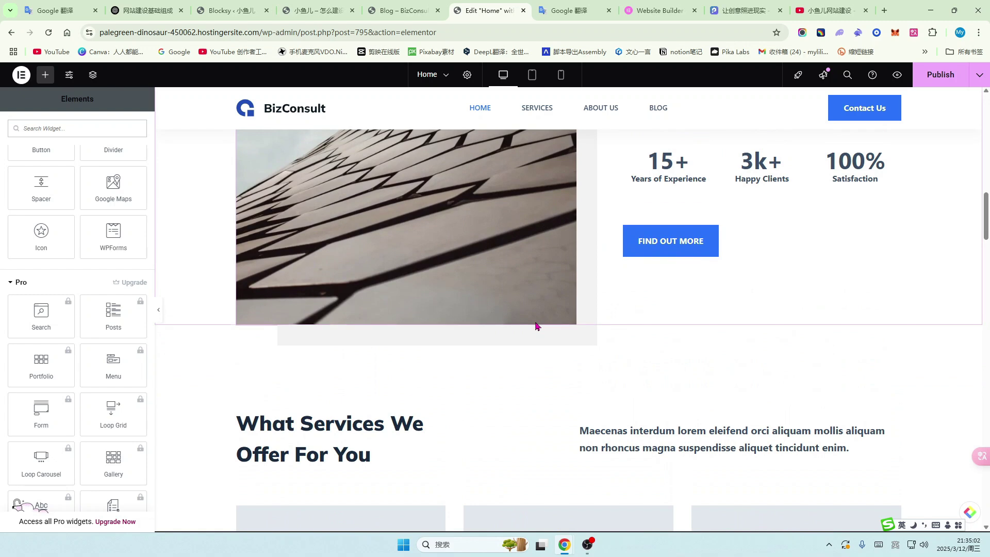
scroll(536, 326, up, 3)
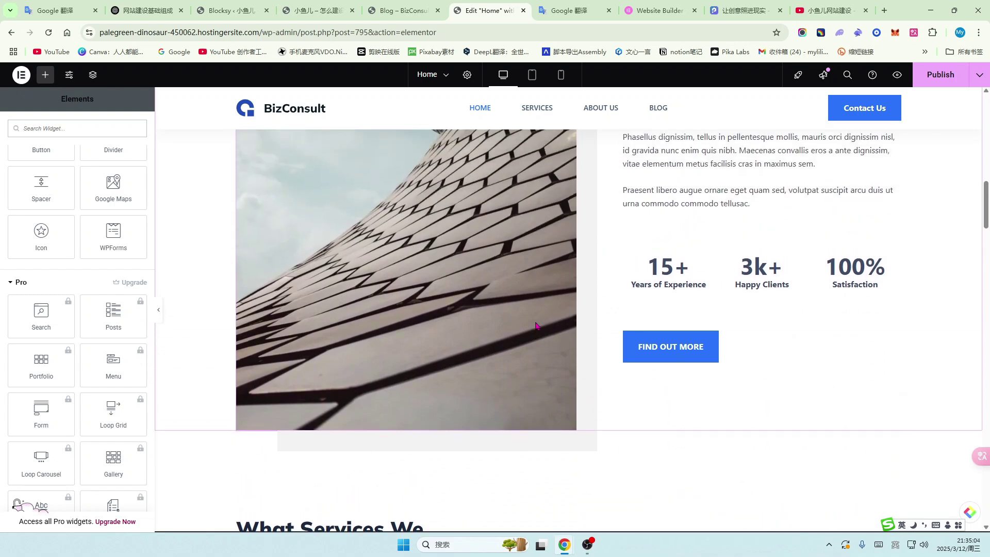
scroll(536, 326, up, 4)
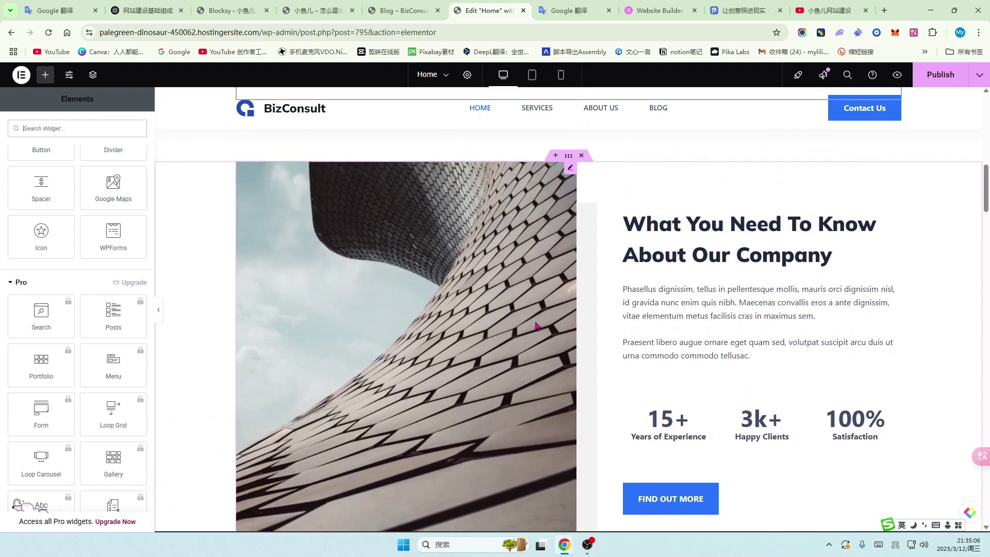
scroll(536, 326, up, 6)
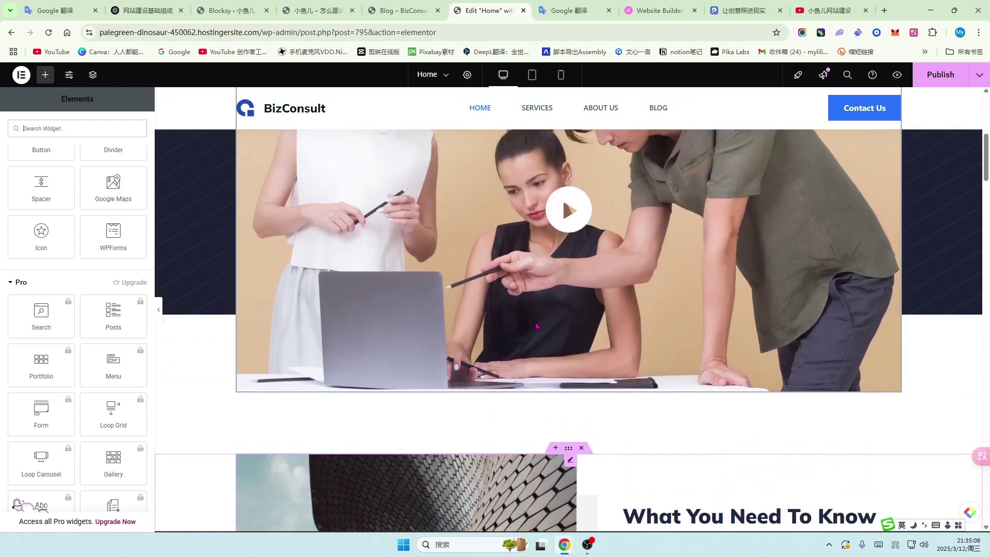
scroll(536, 326, up, 2)
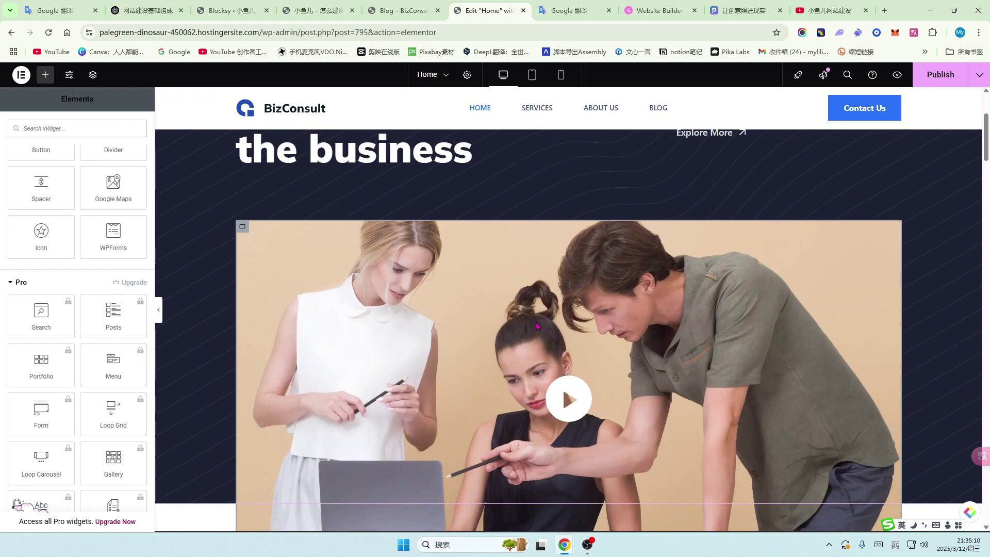
scroll(467, 334, up, 2)
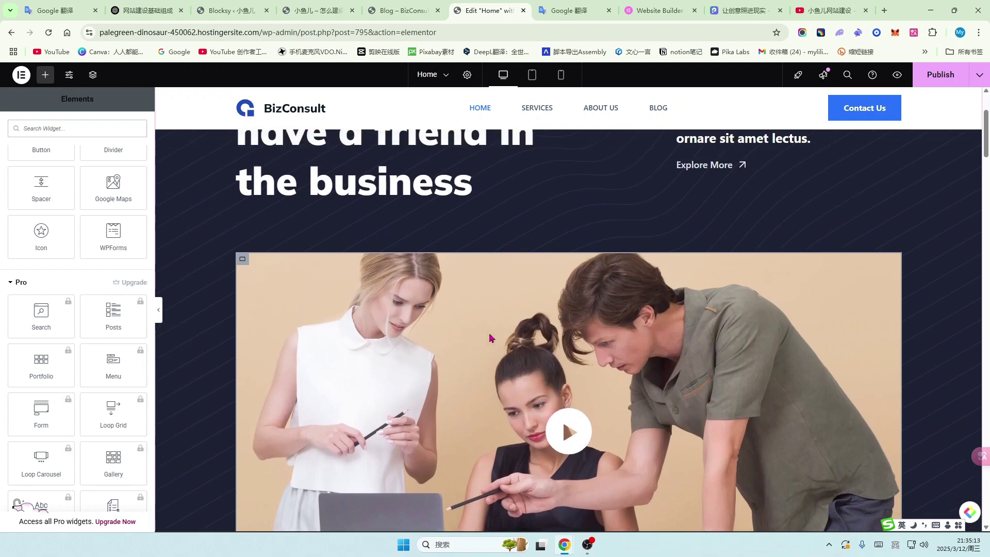
scroll(490, 337, up, 2)
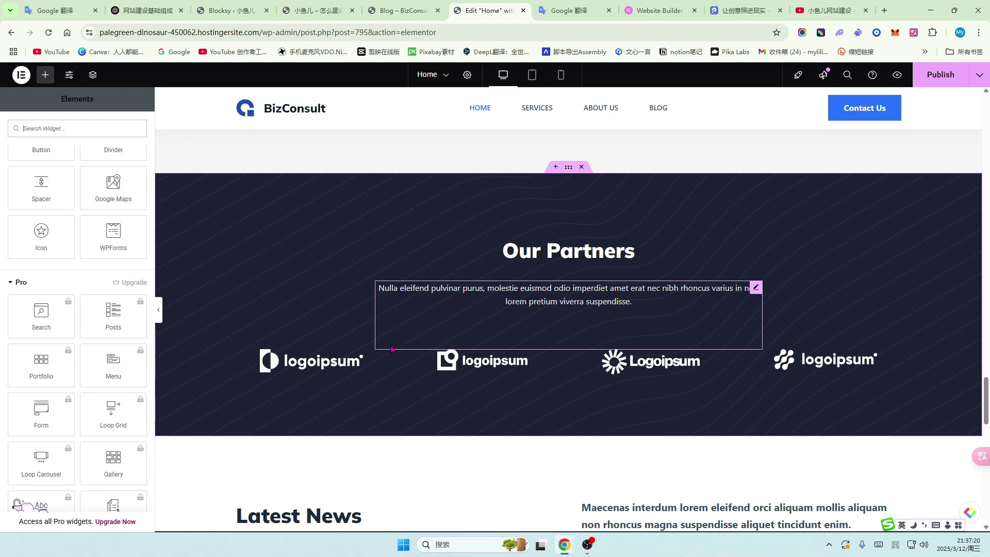
- Insert a Flexbox container with the single downward-direction structure directly above the Our Partners section
click(556, 168)
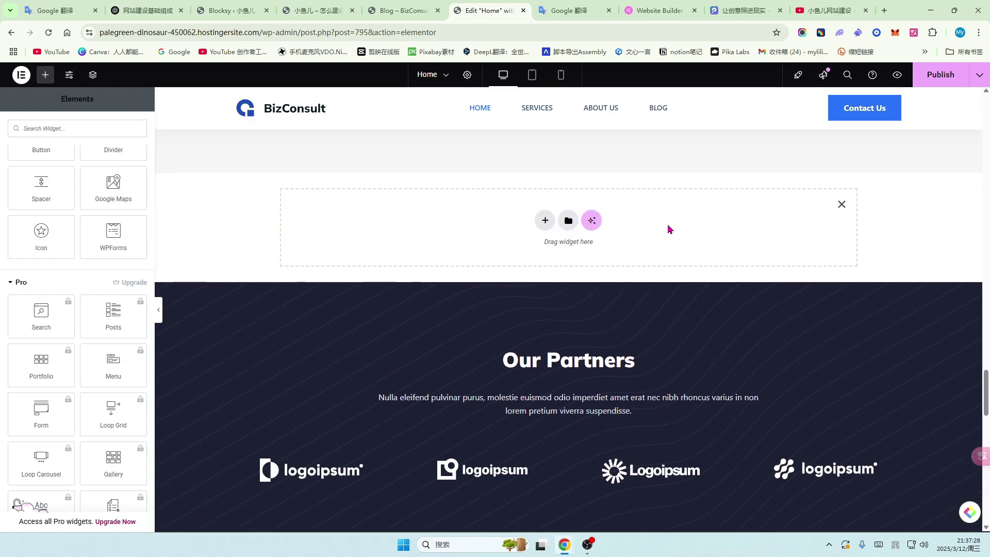
click(546, 222)
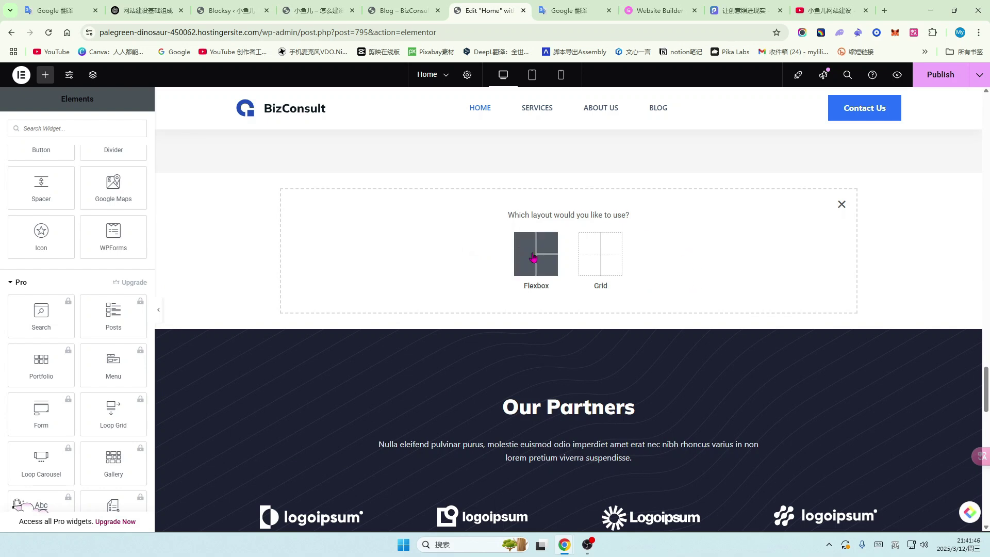
click(532, 260)
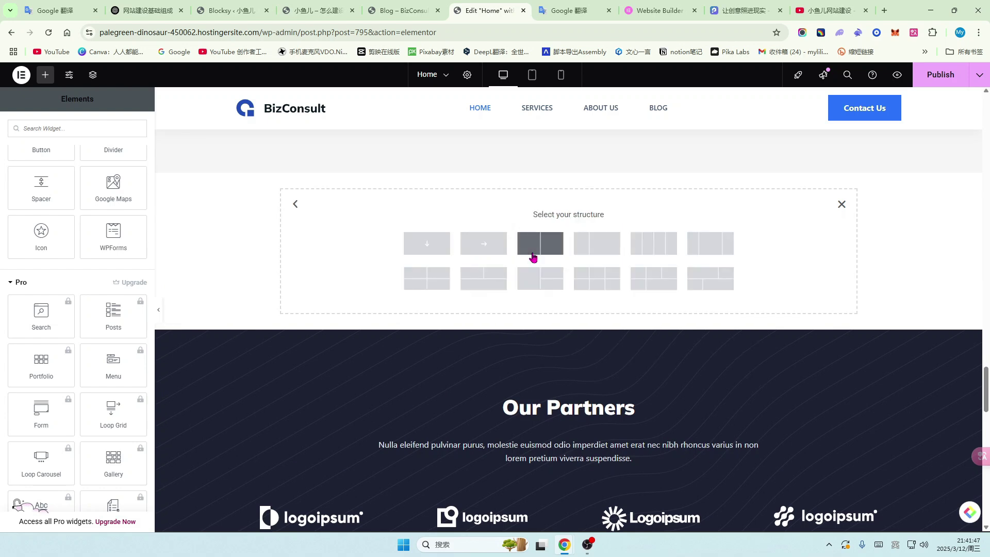
click(427, 246)
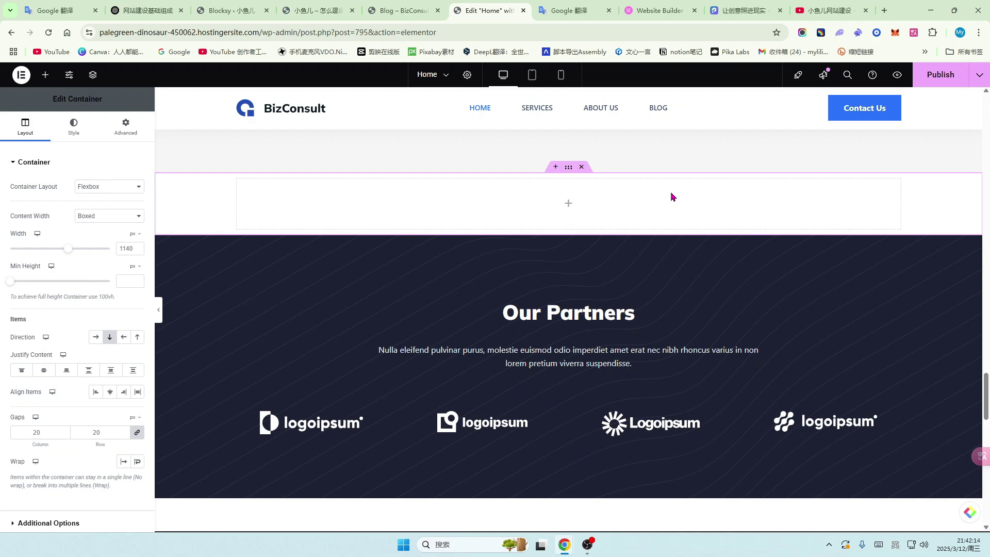
click(555, 166)
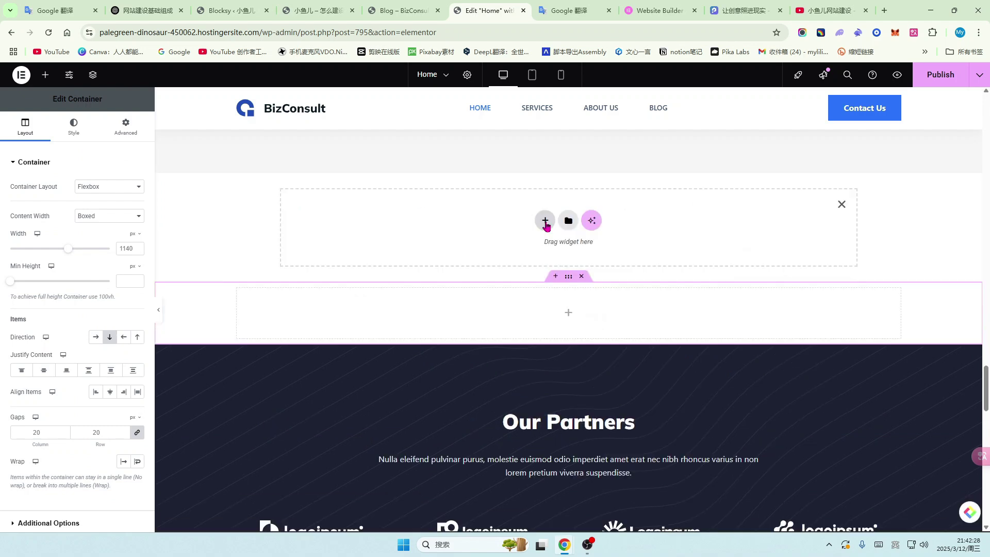
click(544, 221)
click(533, 259)
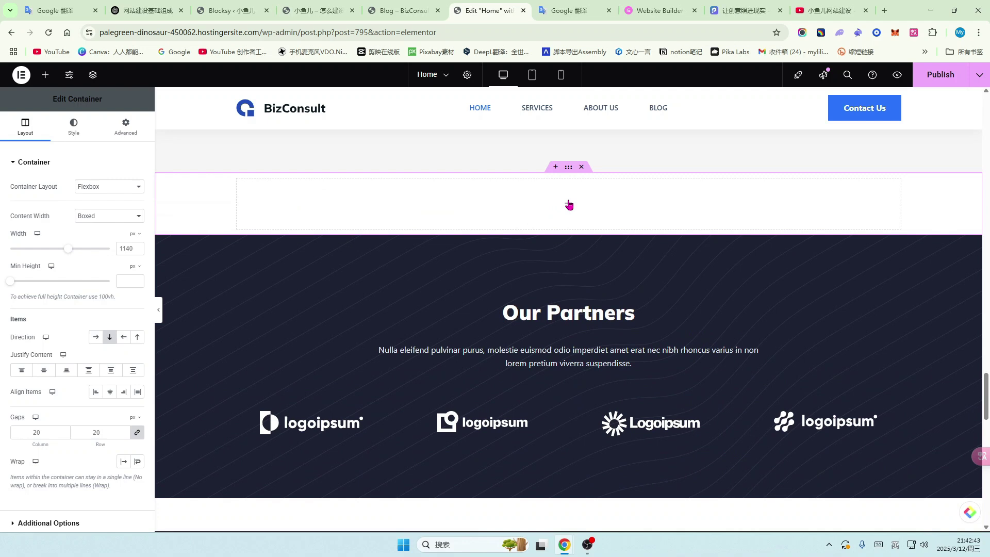
- Add a Heading widget to the new empty container and place a Text Editor widget beneath it
click(562, 207)
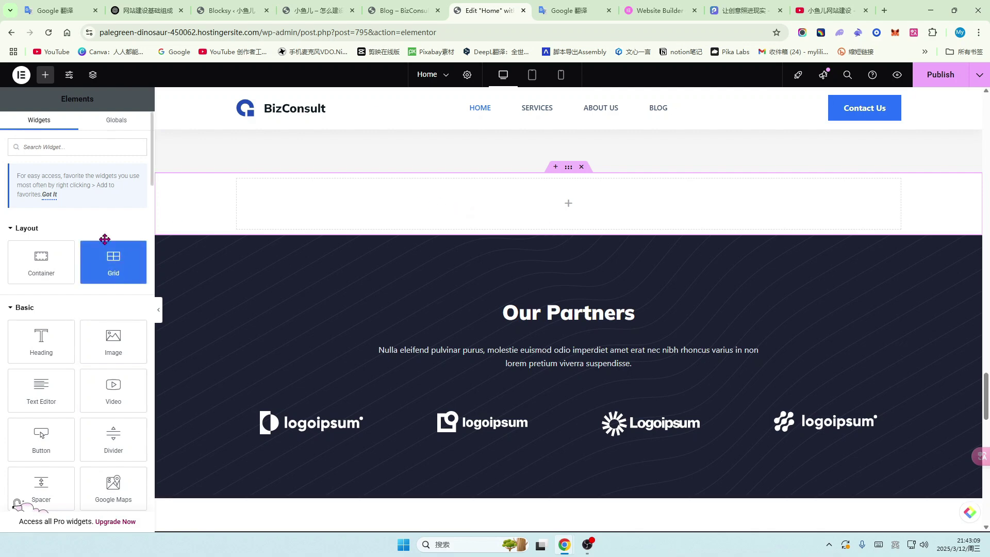
click(45, 76)
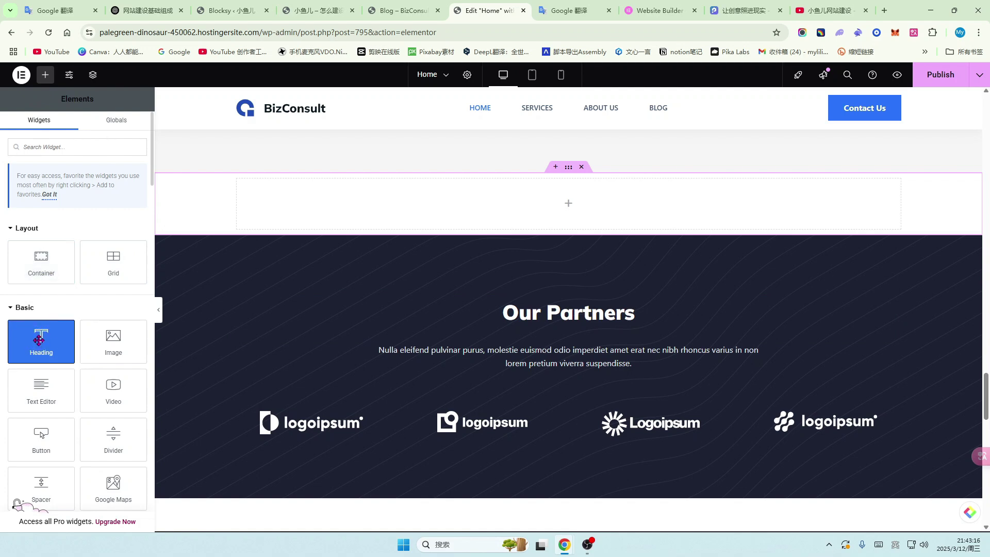
drag(38, 340, 470, 202)
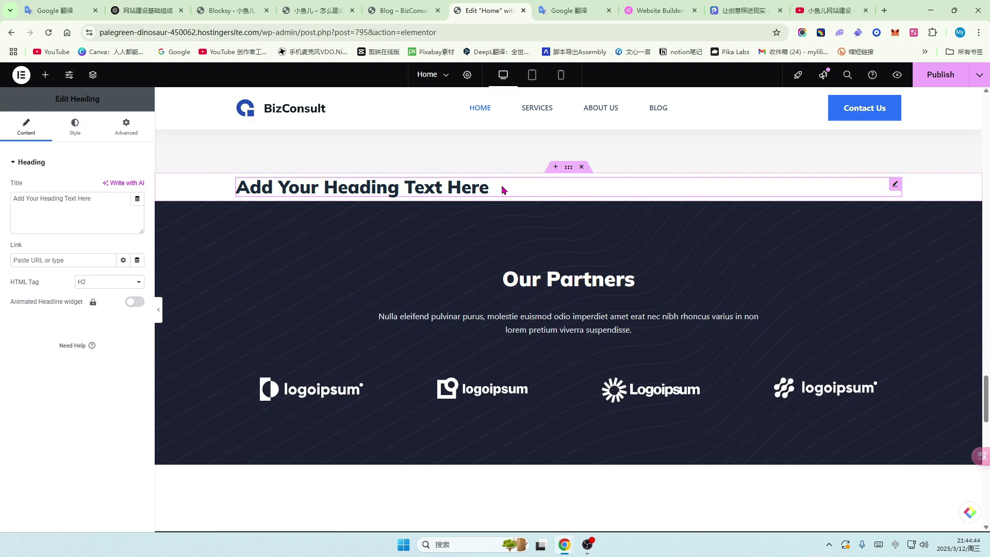
click(45, 77)
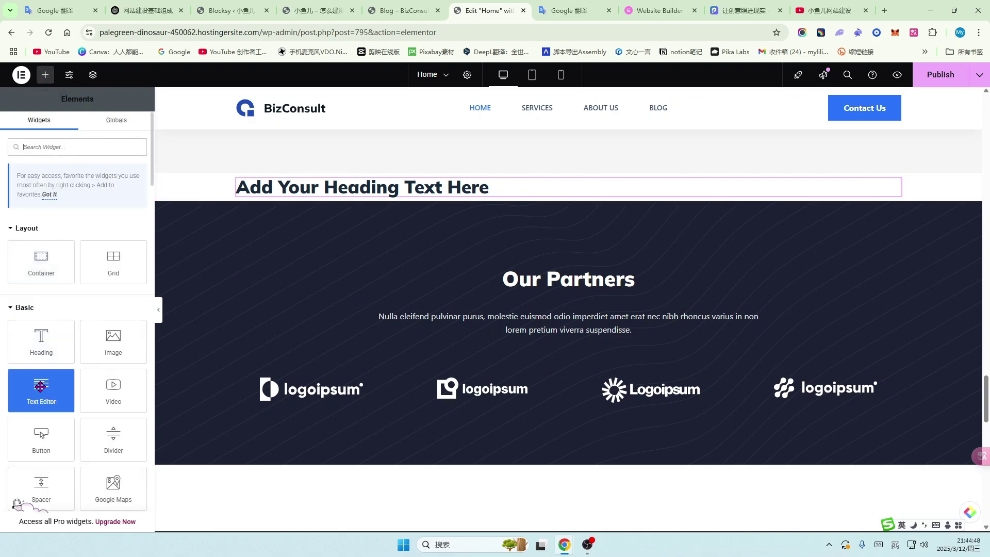
drag(40, 386, 382, 197)
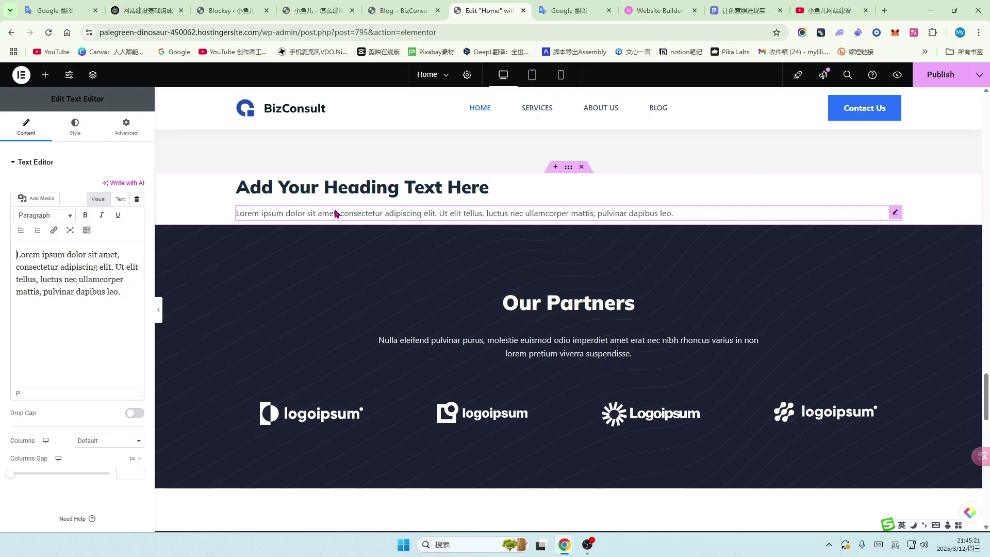
- Nest a Container below the placeholder paragraph and place an Image widget inside it
click(45, 75)
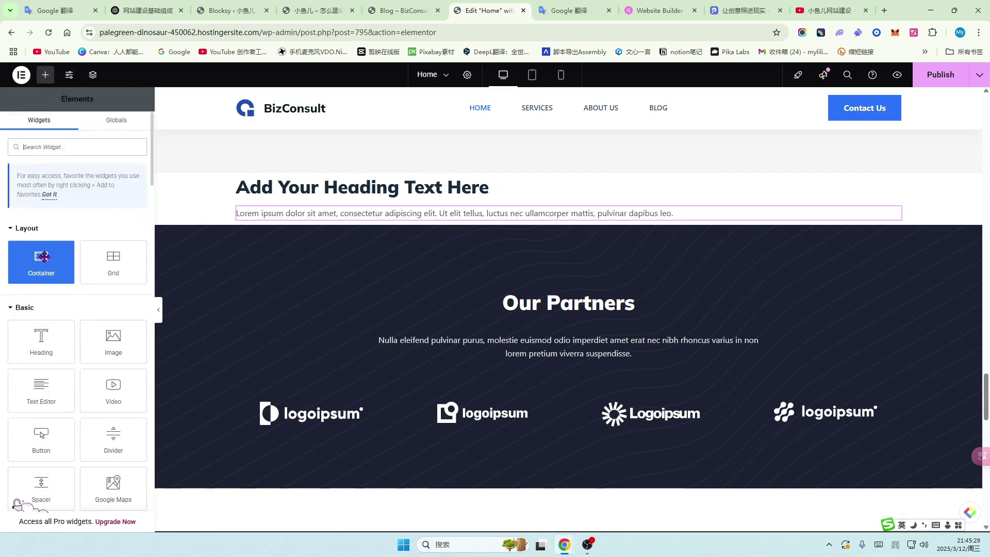
drag(43, 256, 423, 219)
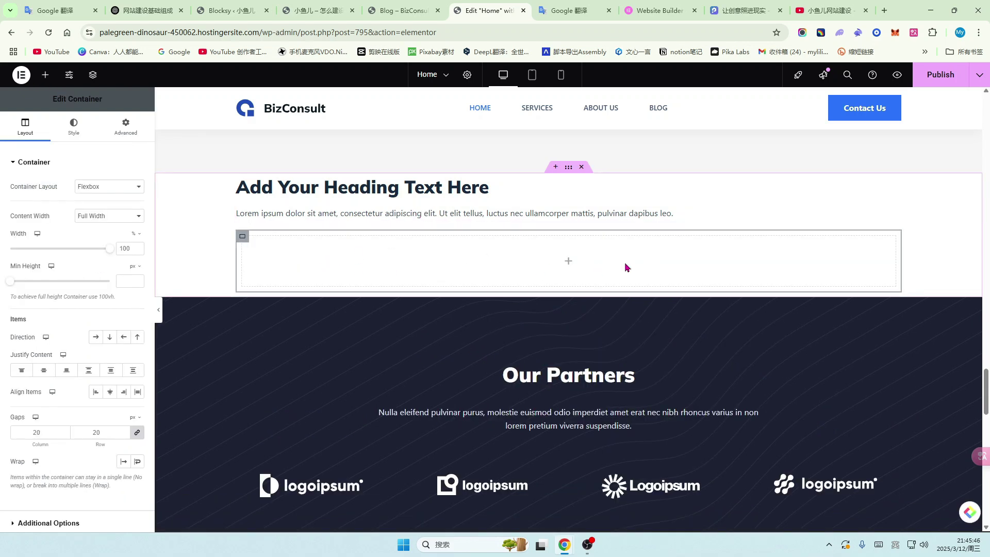
click(45, 75)
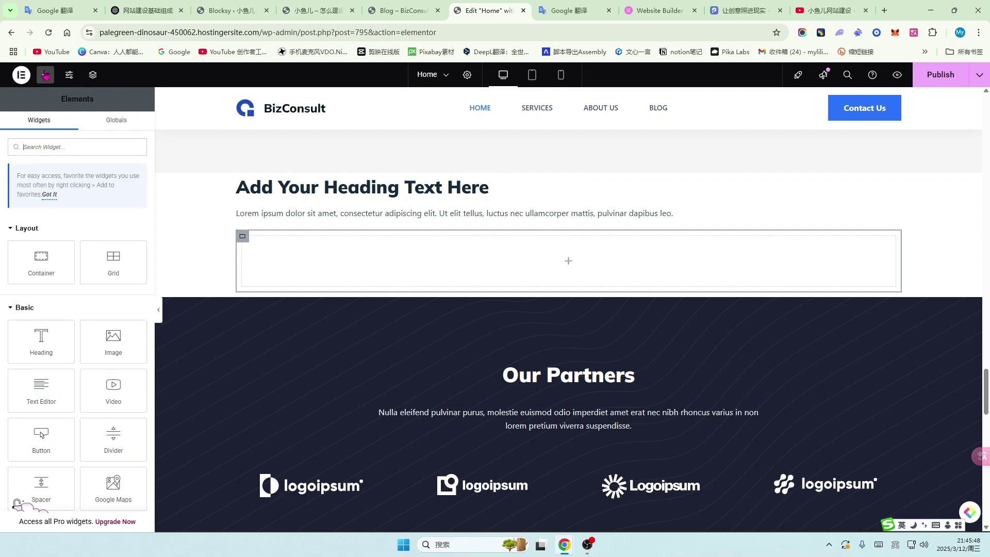
scroll(53, 316, down, 1)
drag(119, 317, 586, 253)
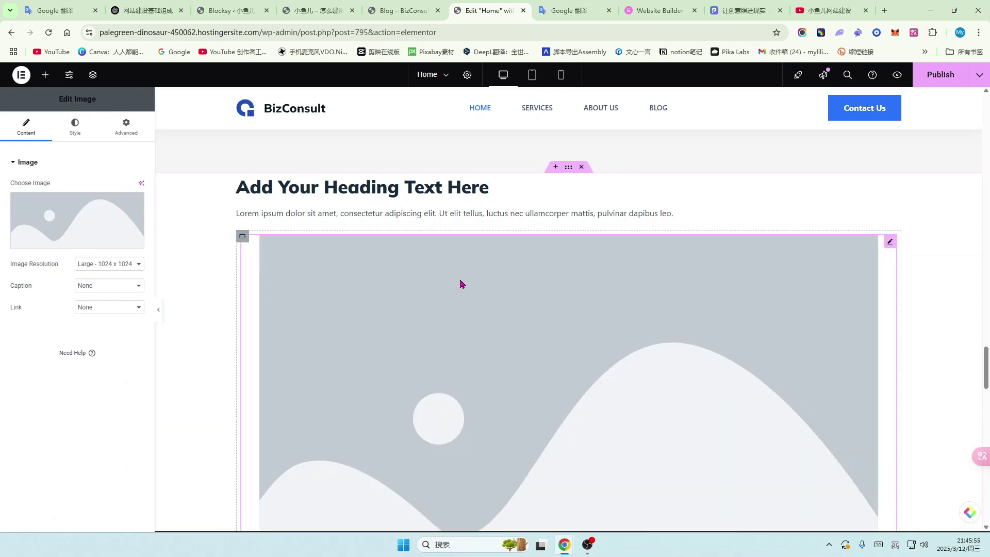
- Set the Image widget's picture to partner-logo-4.svg from the Media Library
scroll(426, 335, down, 4)
scroll(528, 334, up, 2)
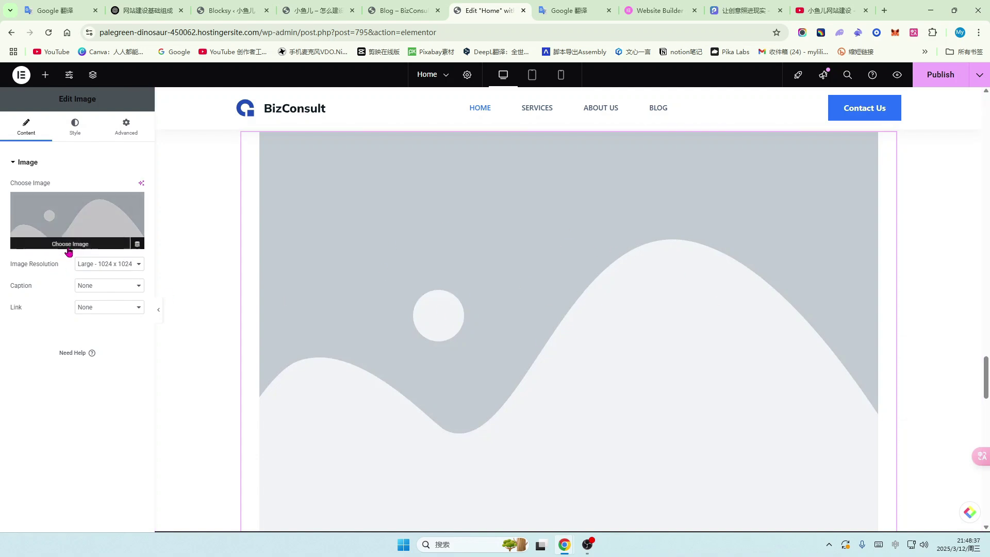
click(66, 248)
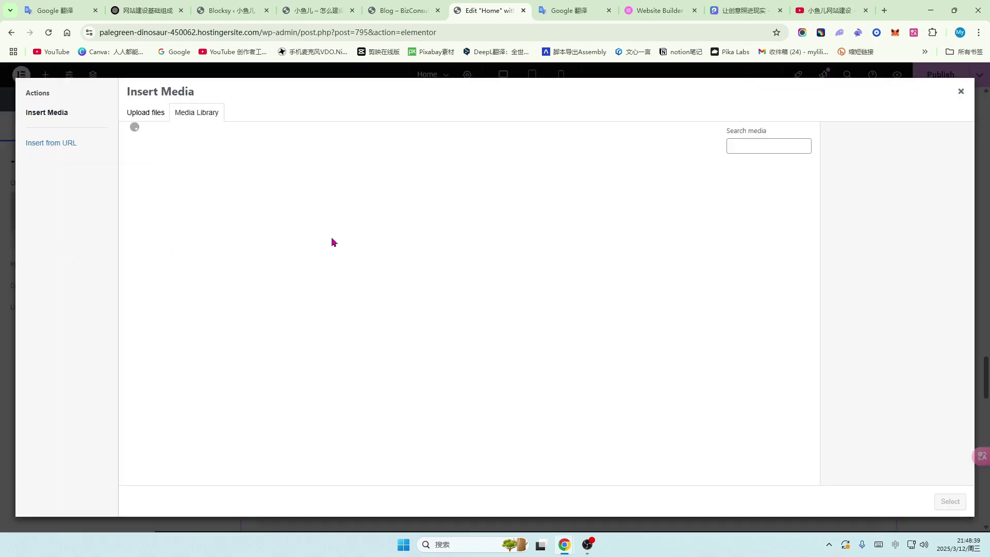
scroll(635, 341, down, 5)
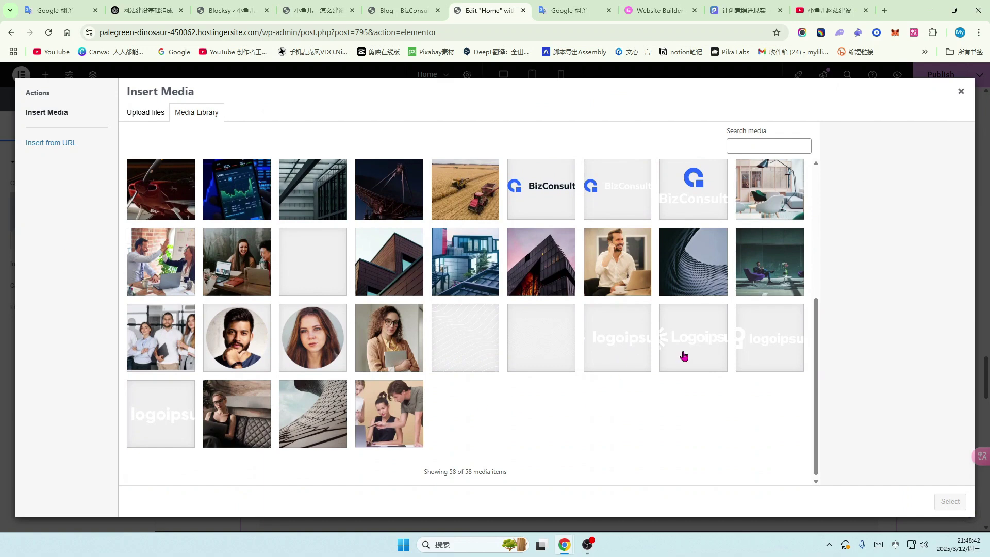
click(627, 338)
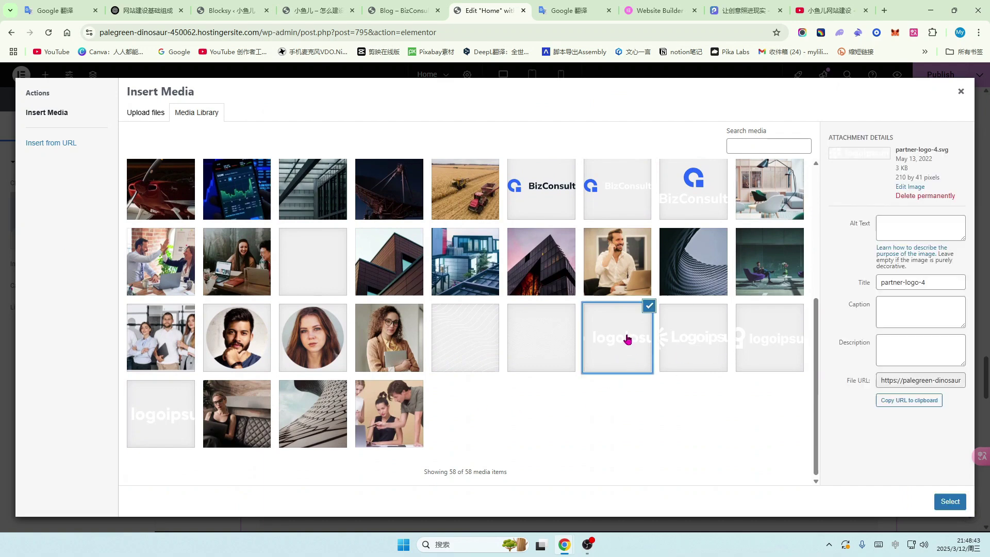
click(952, 501)
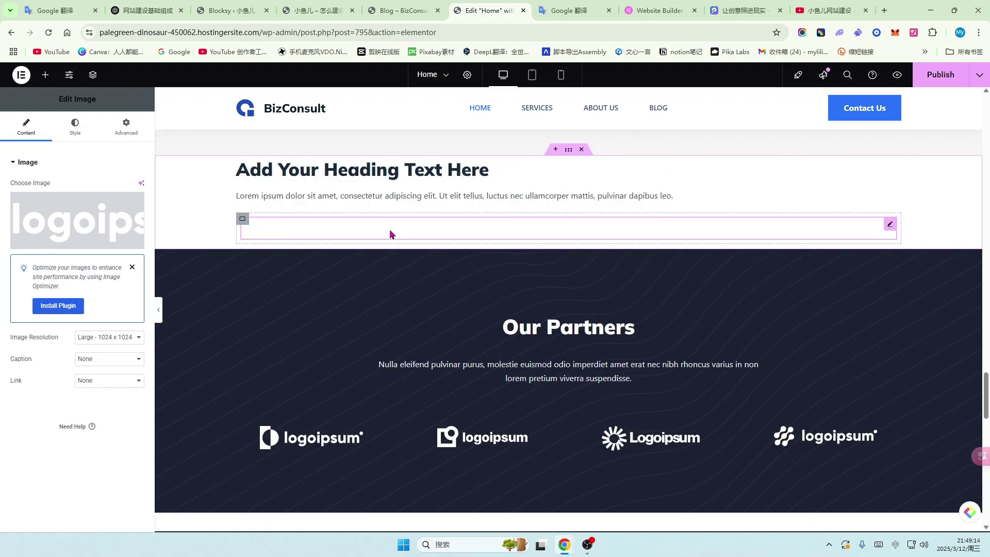
- Display the Structure tree and use it to locate the company introduction container and the play icon's container
click(93, 74)
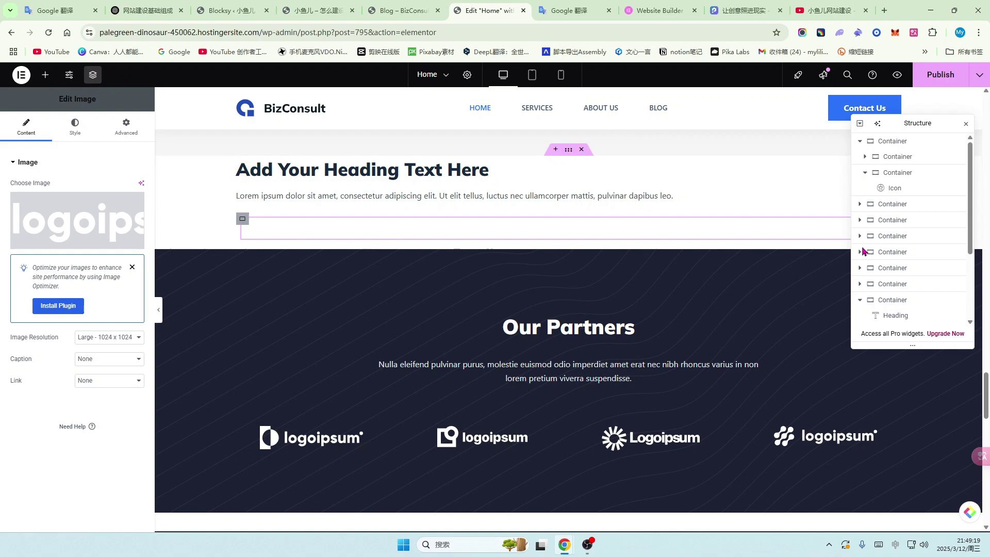
click(905, 208)
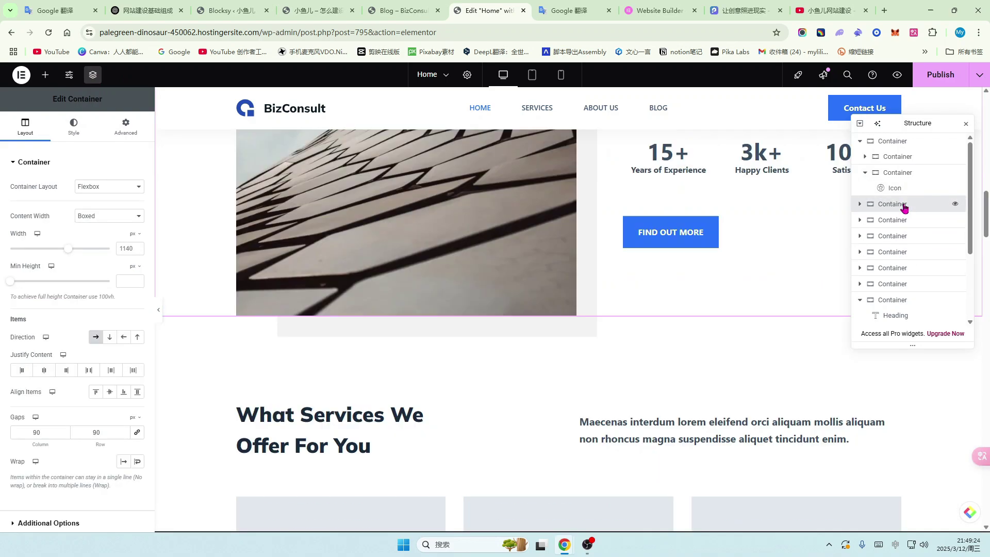
click(907, 174)
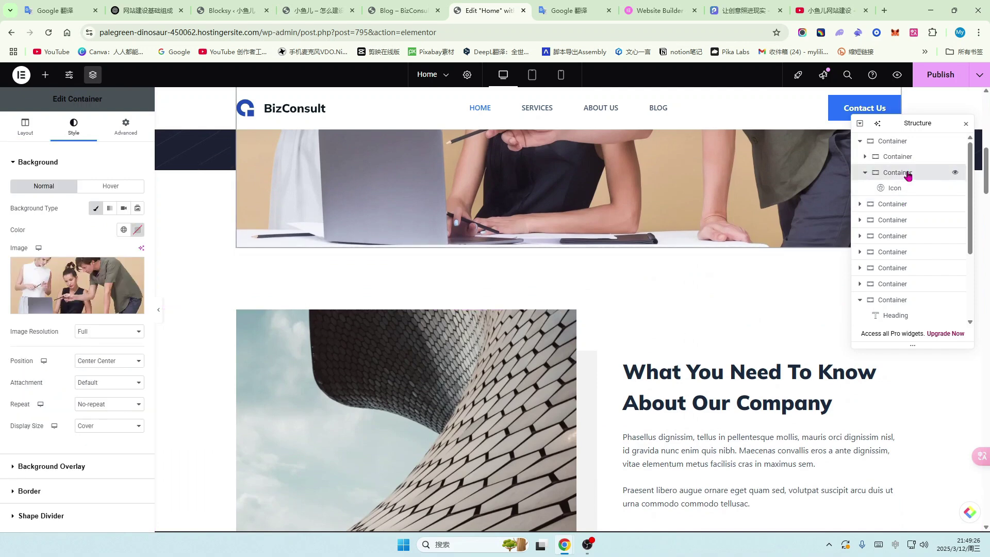
- Select the container holding the new heading, text and logo, and give it a classic background in global Color 4
click(908, 300)
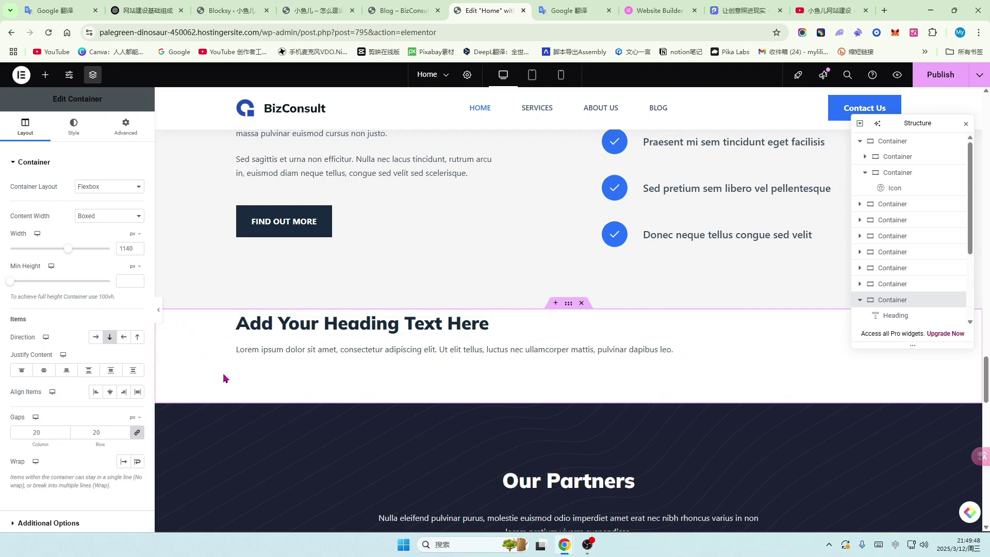
click(74, 126)
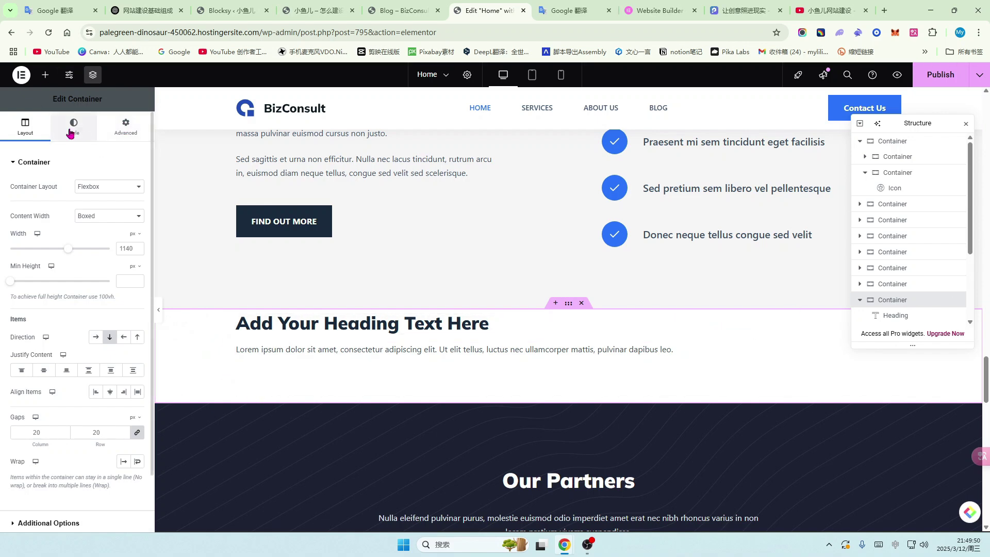
click(96, 209)
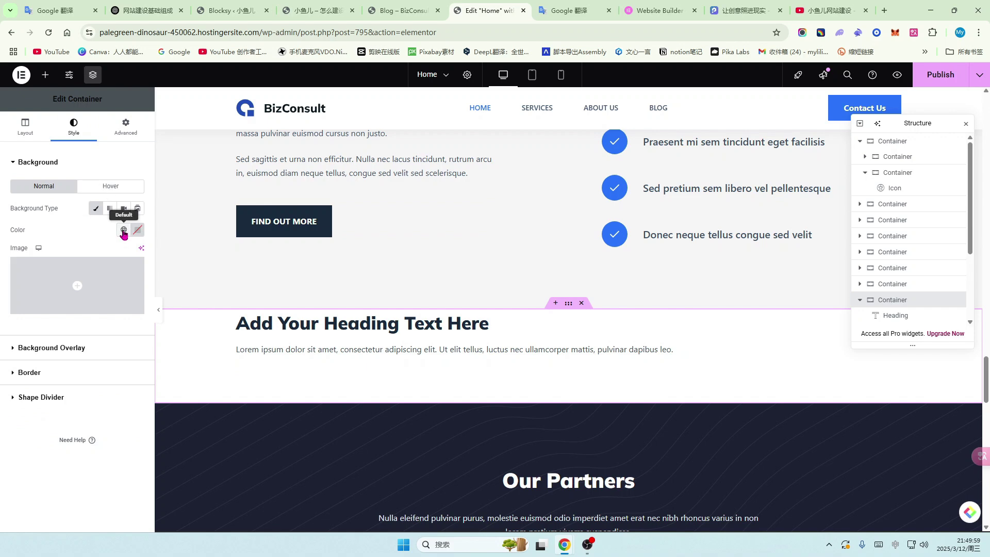
click(124, 231)
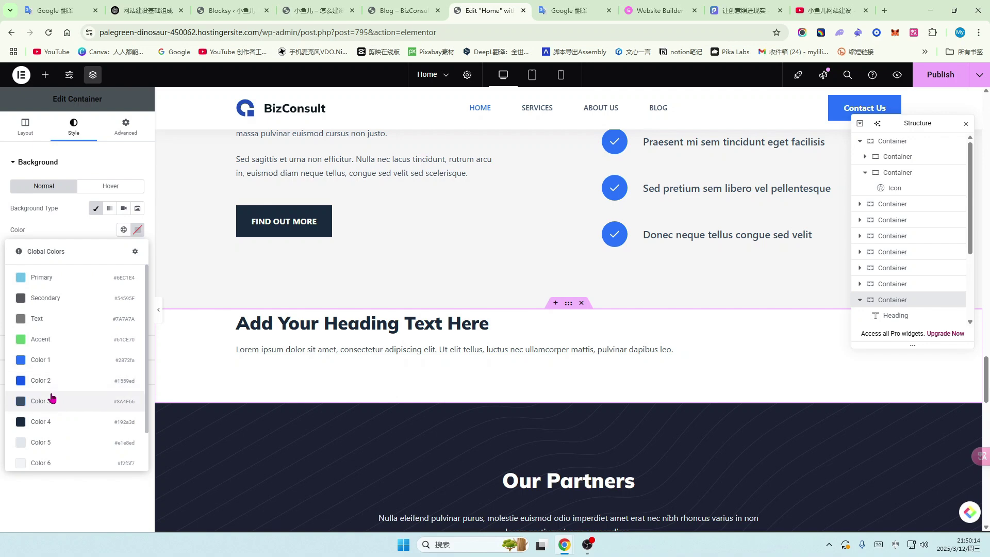
click(61, 422)
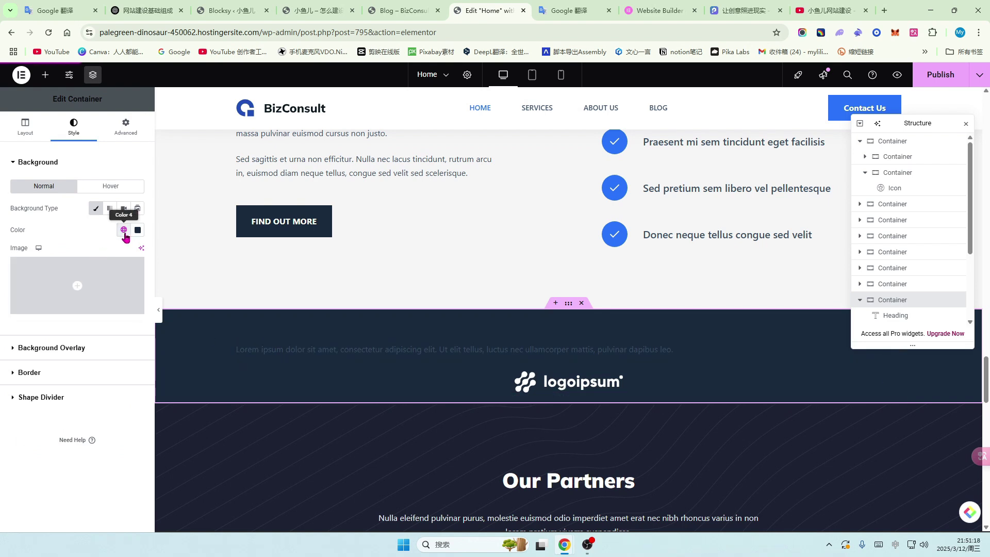
- Change the background of the container holding the heading, text and logo to global Color 1
click(124, 229)
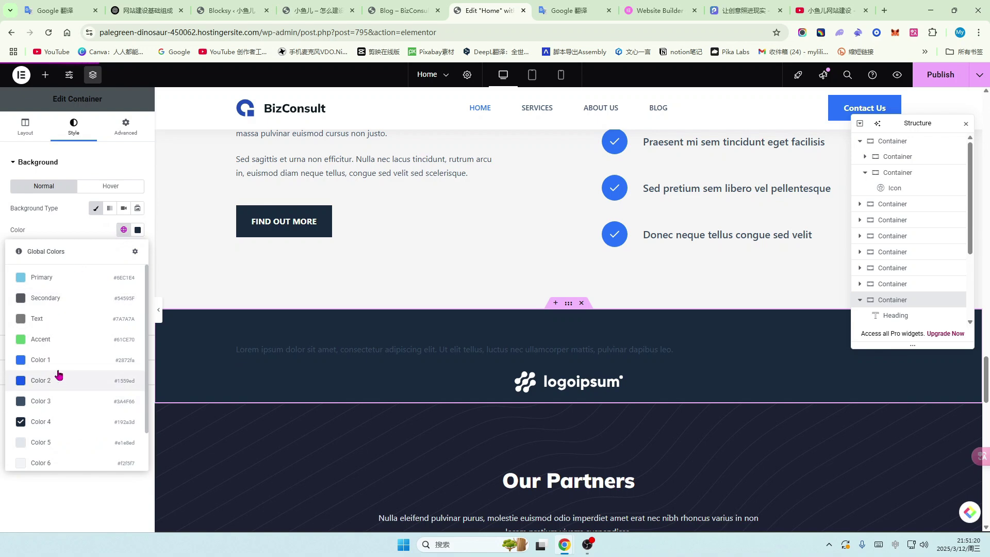
scroll(31, 371, down, 1)
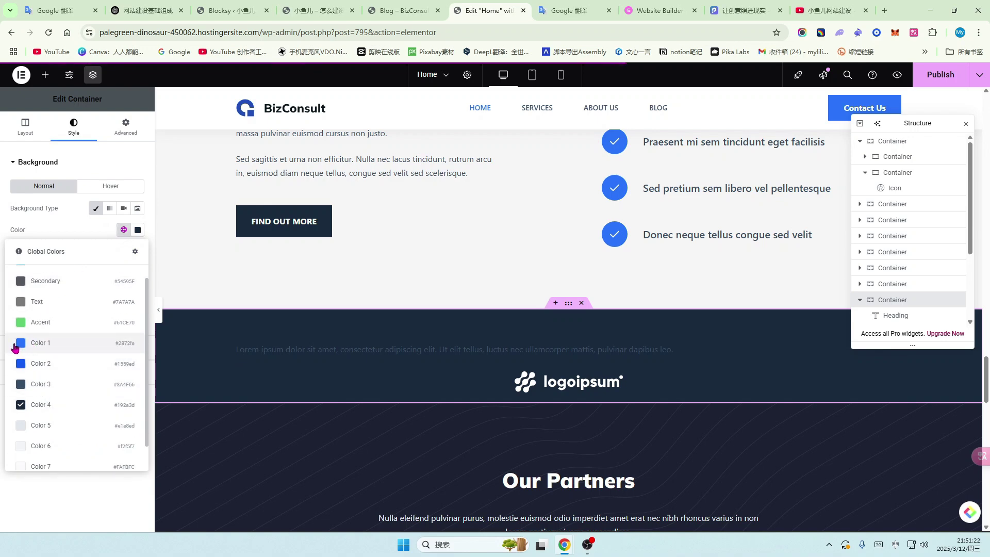
click(57, 347)
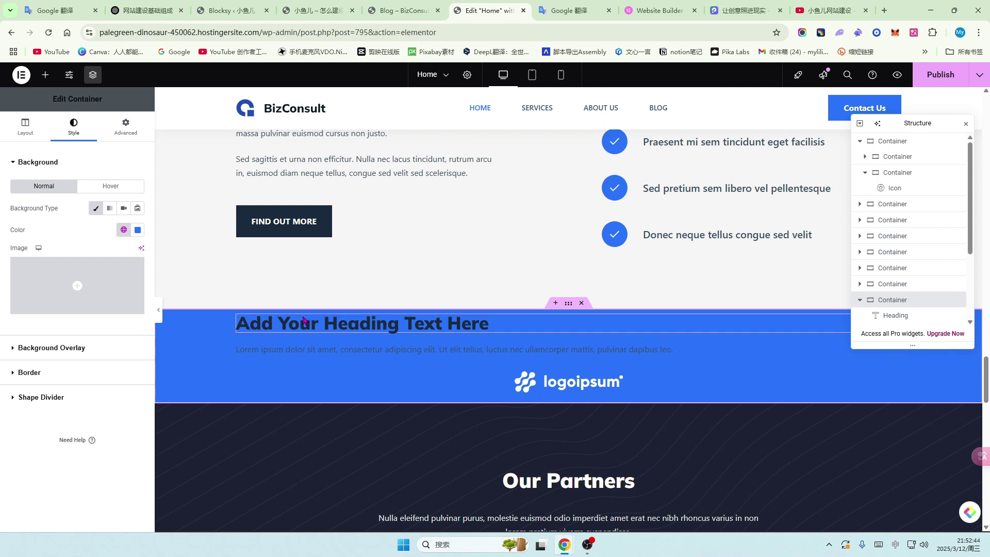
- Give the placeholder heading in the blue container a white global text color
click(318, 324)
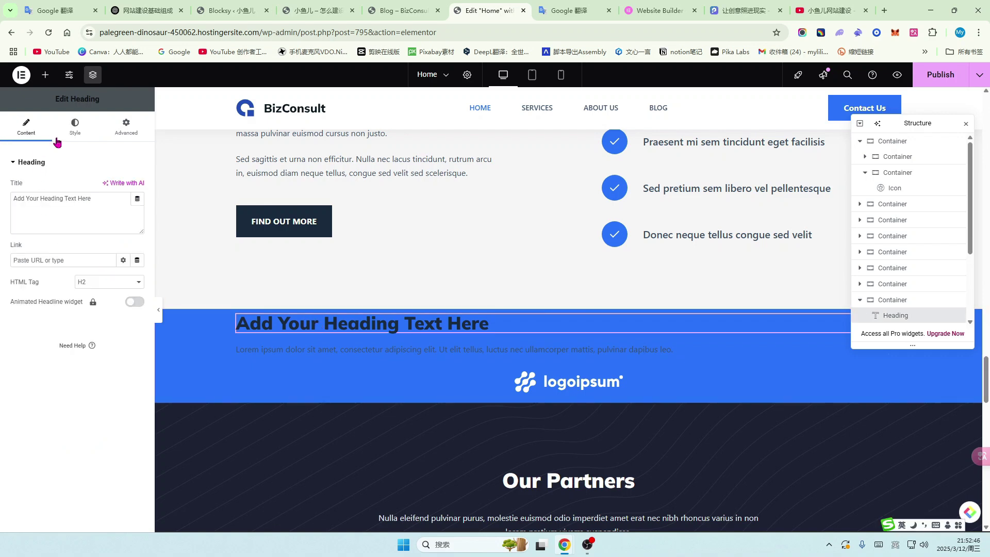
click(74, 127)
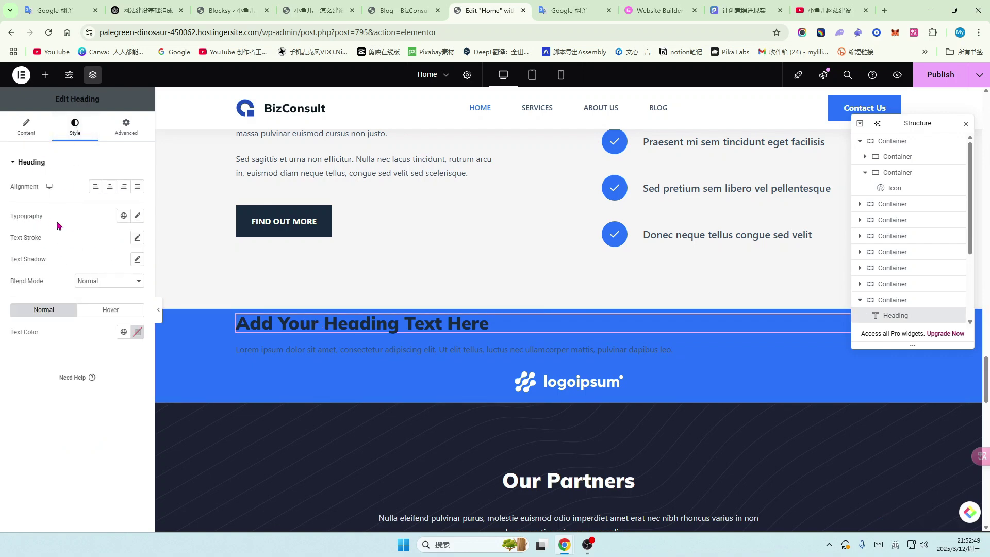
click(124, 215)
click(124, 333)
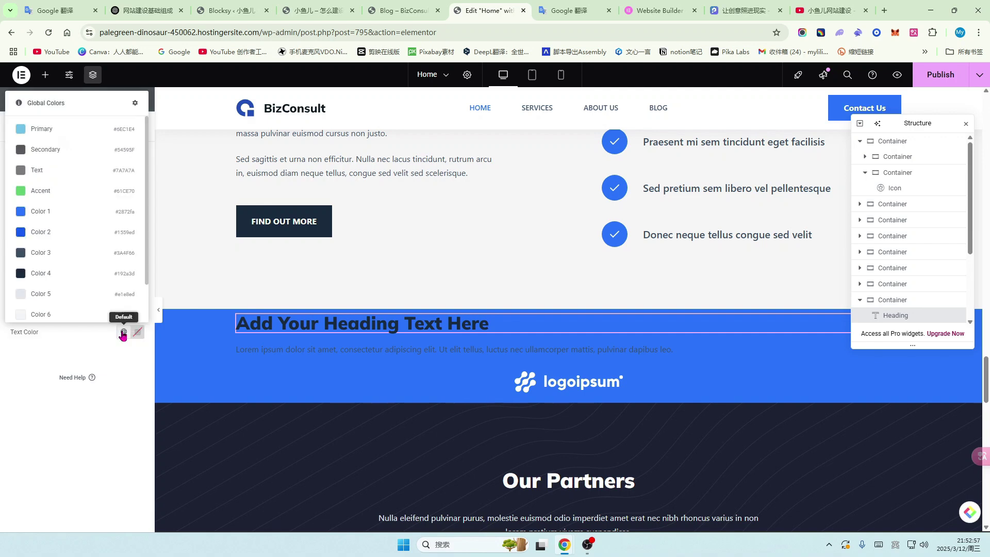
scroll(66, 227, down, 1)
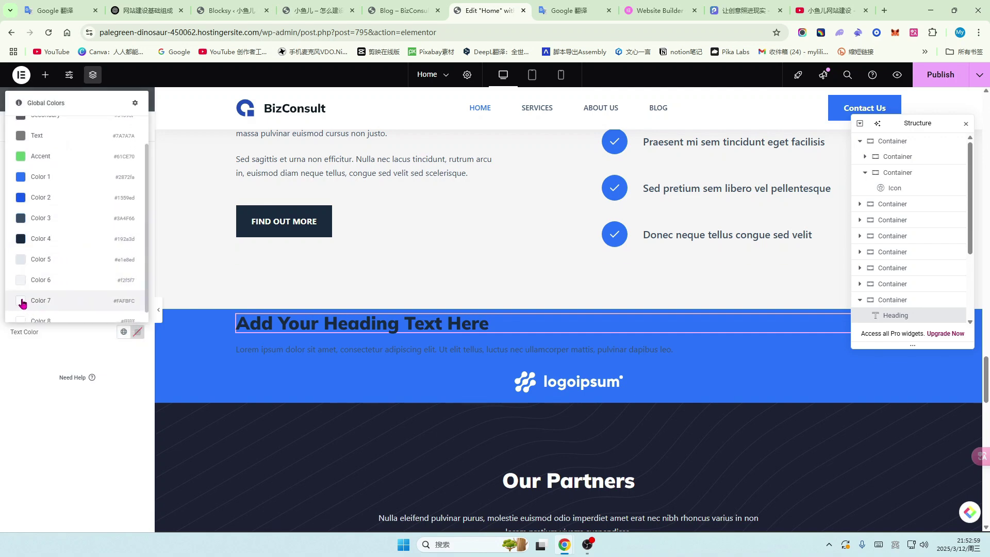
click(21, 302)
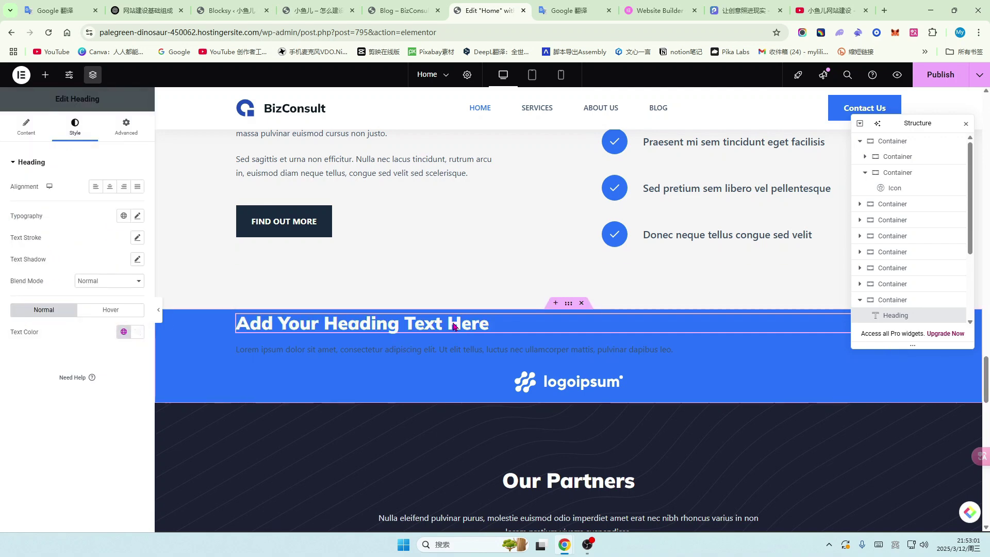
- Set the text color of the placeholder paragraph below the heading to global Color 8
click(424, 353)
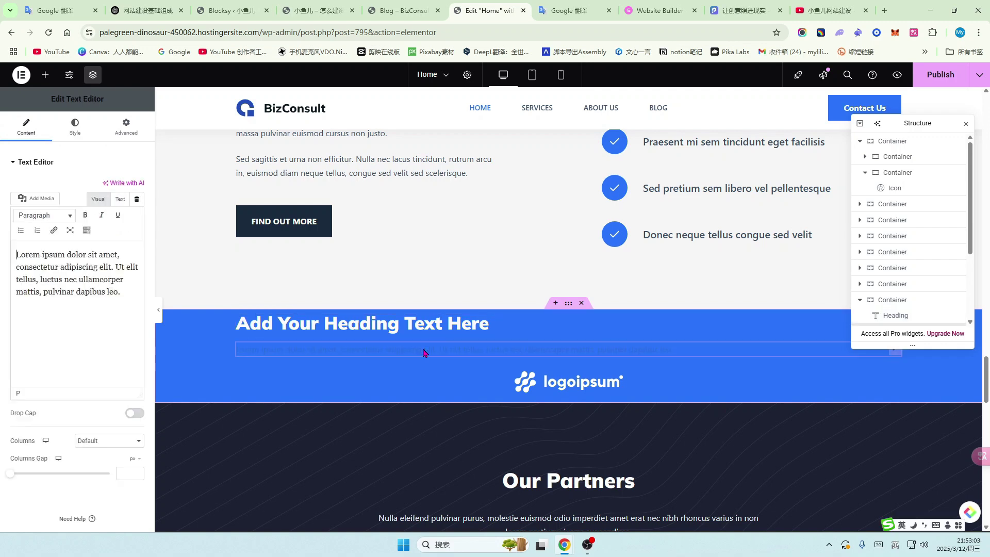
click(76, 129)
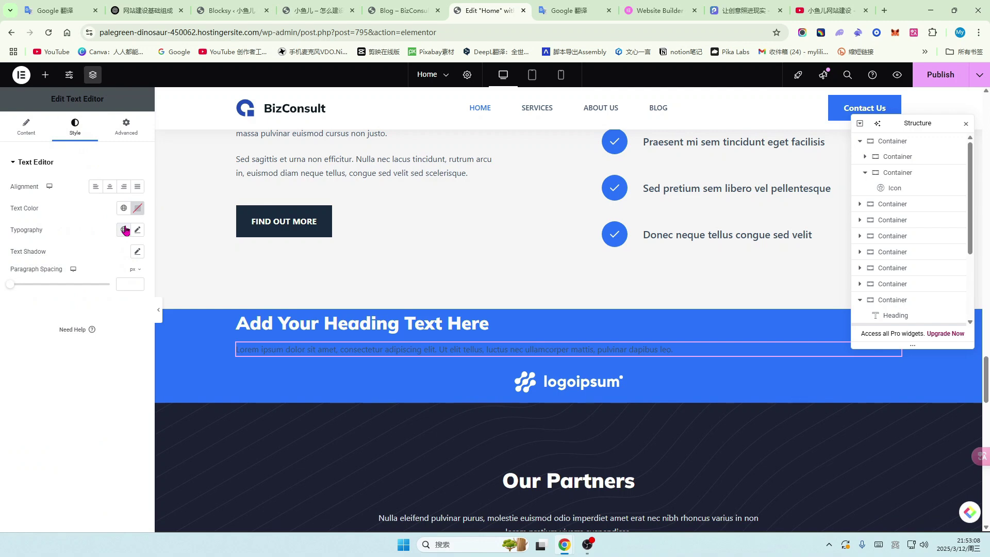
click(124, 208)
scroll(51, 361, down, 1)
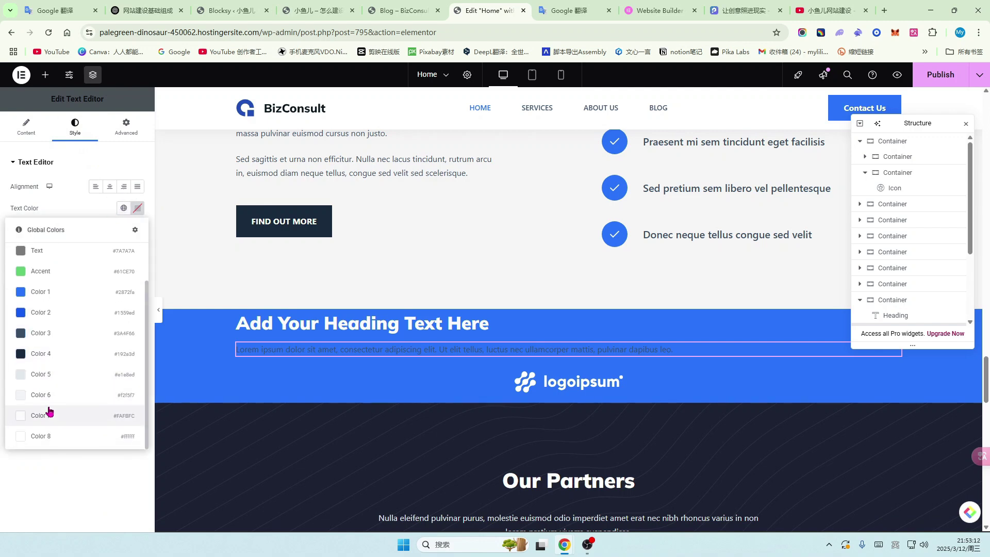
click(23, 437)
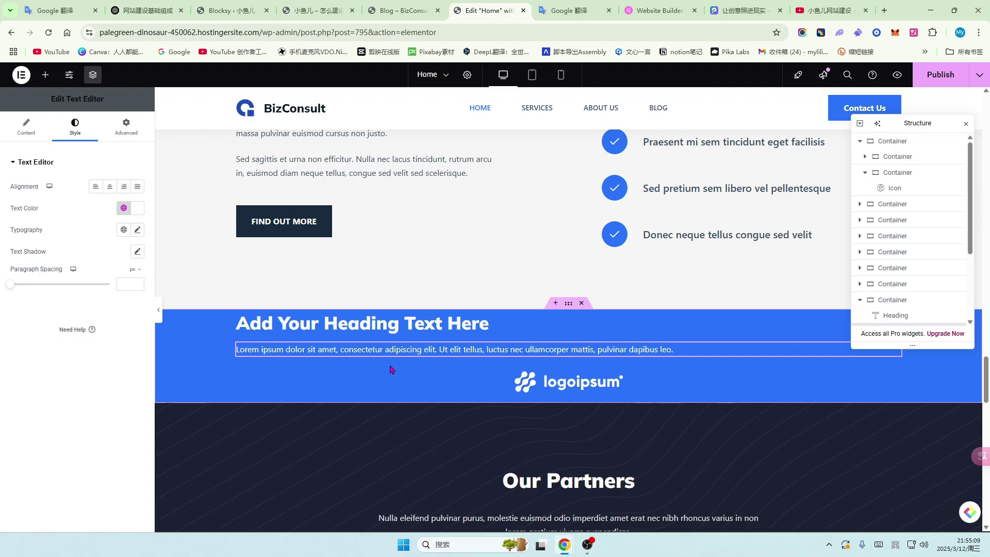
- Select the logo image below the paragraph and compare the new blue section with the Our Partners section
scroll(390, 369, down, 1)
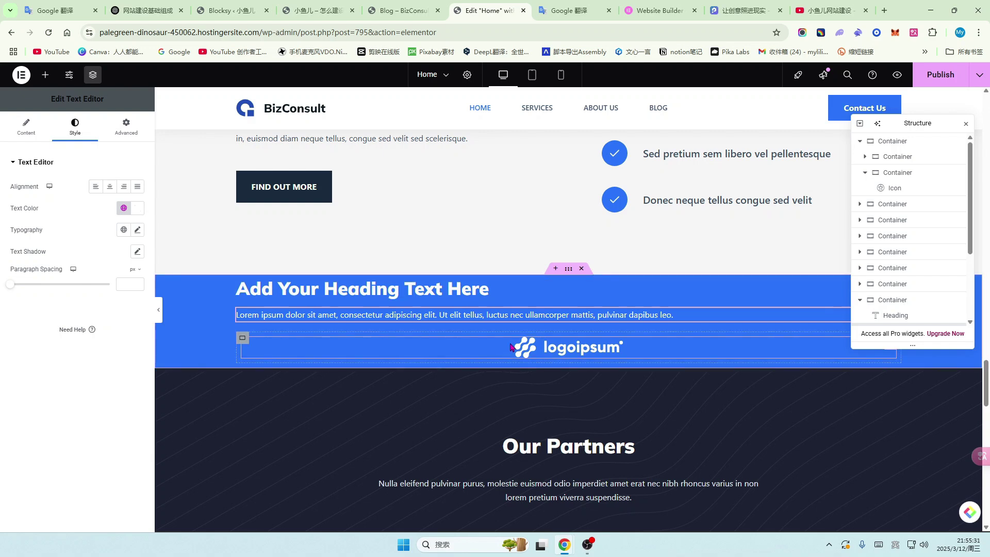
click(550, 356)
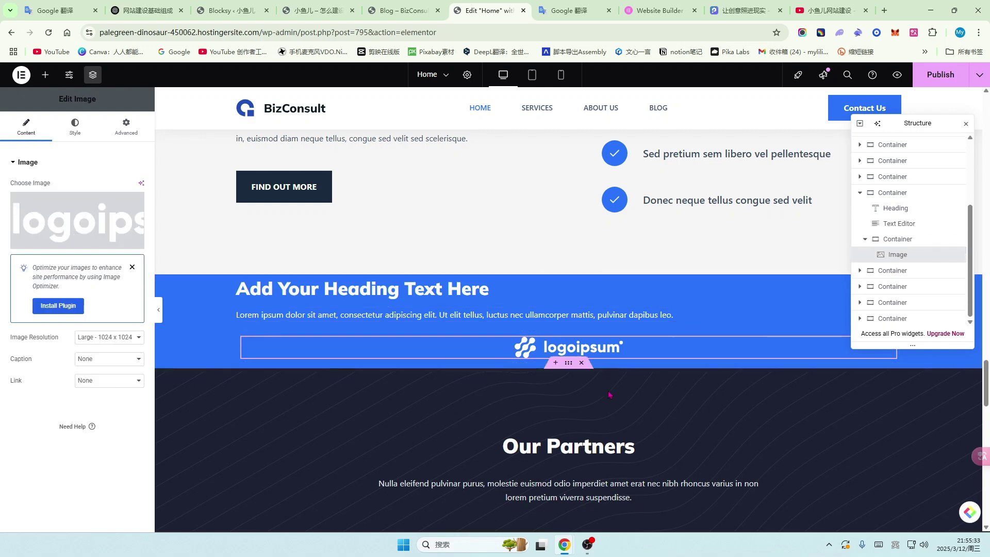
scroll(594, 402, down, 2)
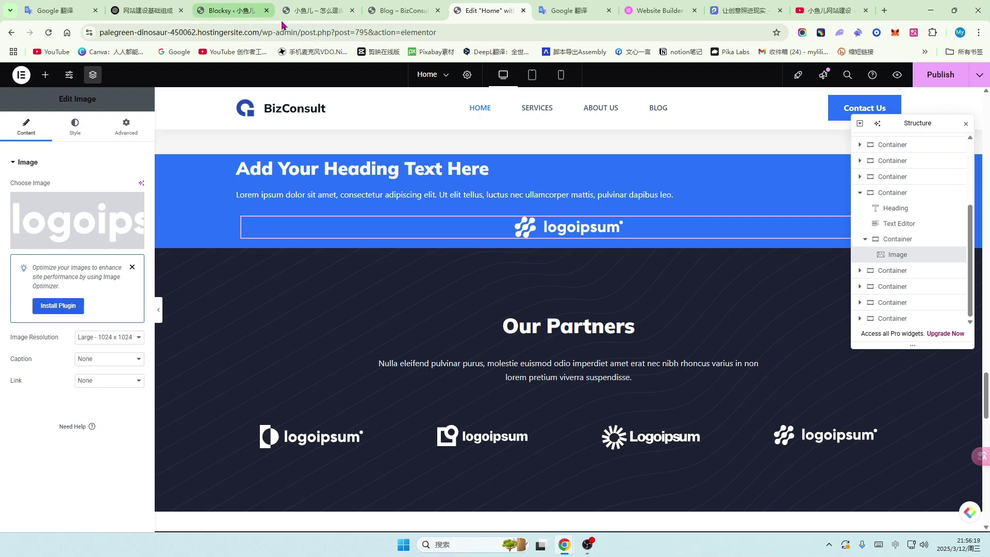
- Switch to the YouTube channel's videos page to view it, and return to the homepage in the Elementor editor
click(821, 12)
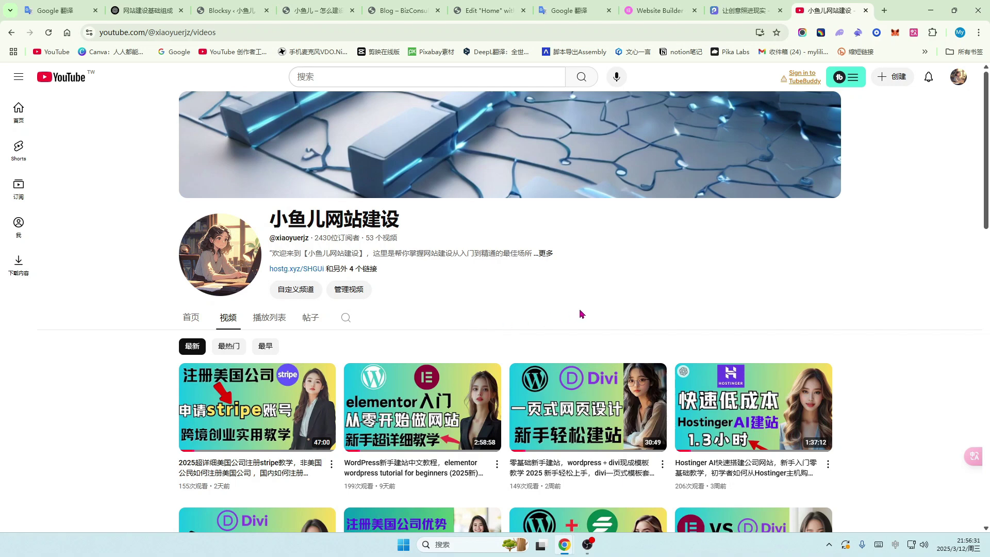
key(ctrl+6)
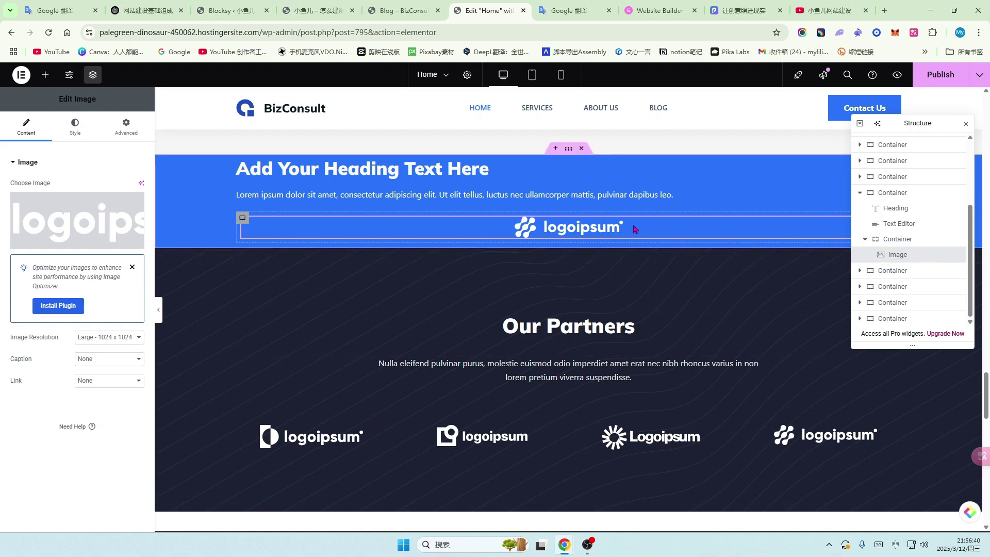
- Duplicate the logo image in the blue section's inner container three times to make four logos
right_click(904, 258)
click(887, 290)
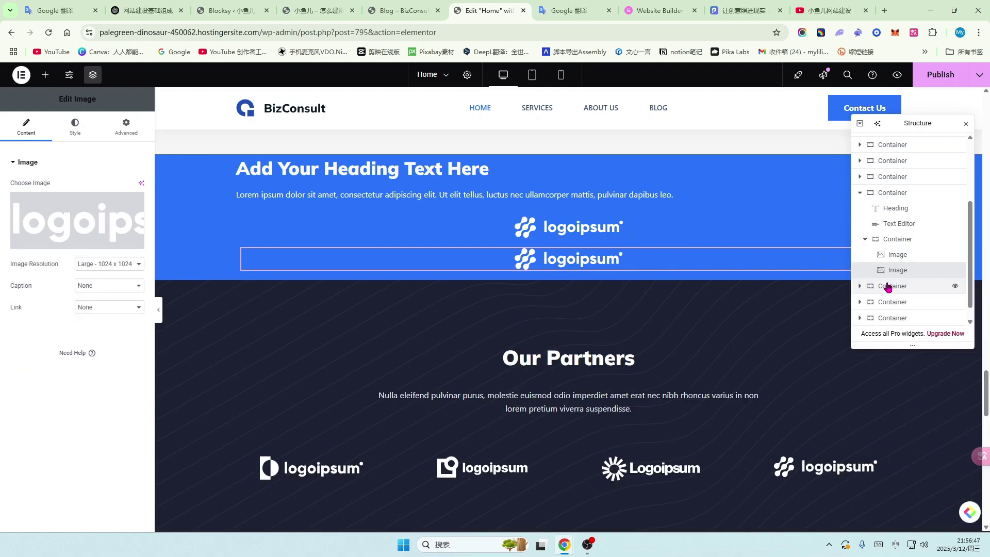
right_click(889, 270)
click(893, 305)
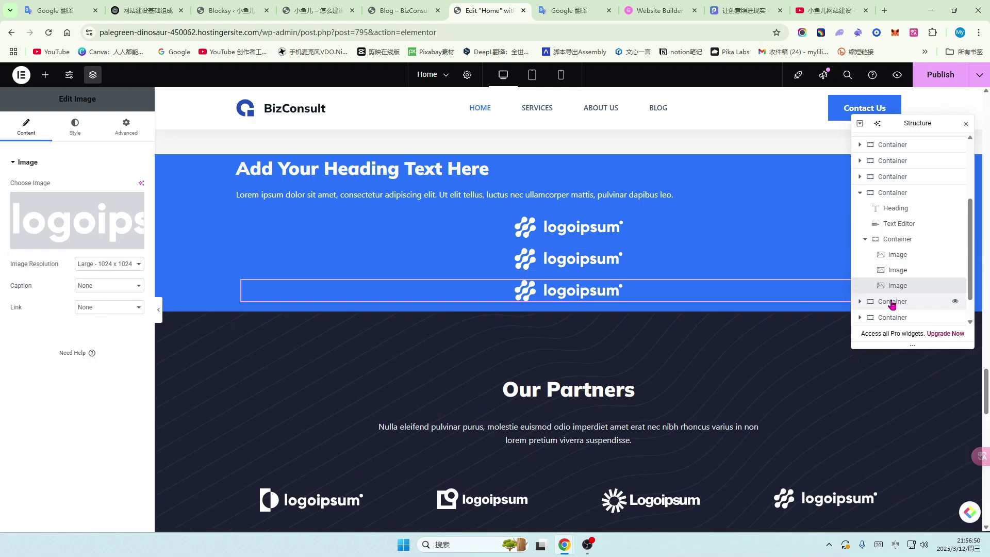
right_click(890, 289)
click(888, 321)
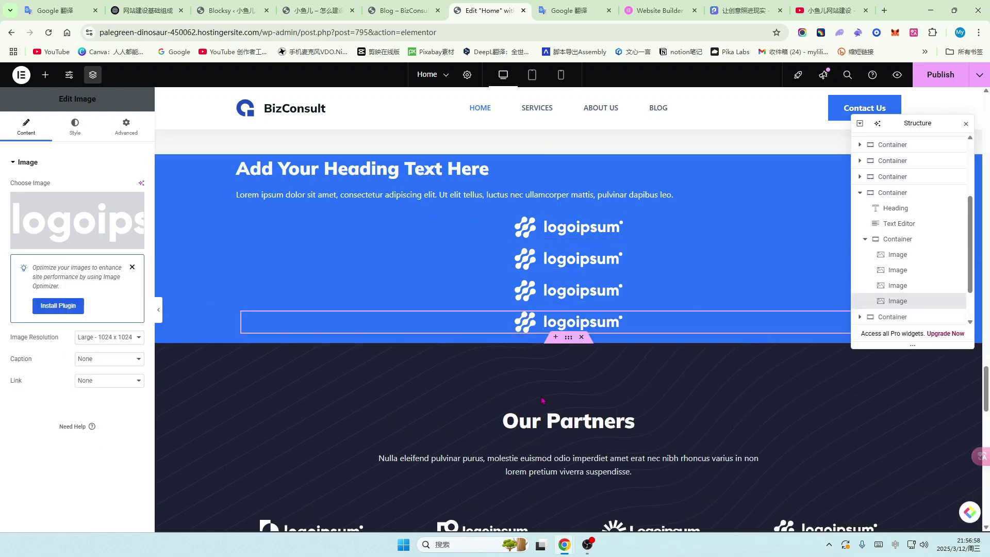
- Set the inner logo container's direction to Row - horizontal and hide the page structure
scroll(571, 330, down, 2)
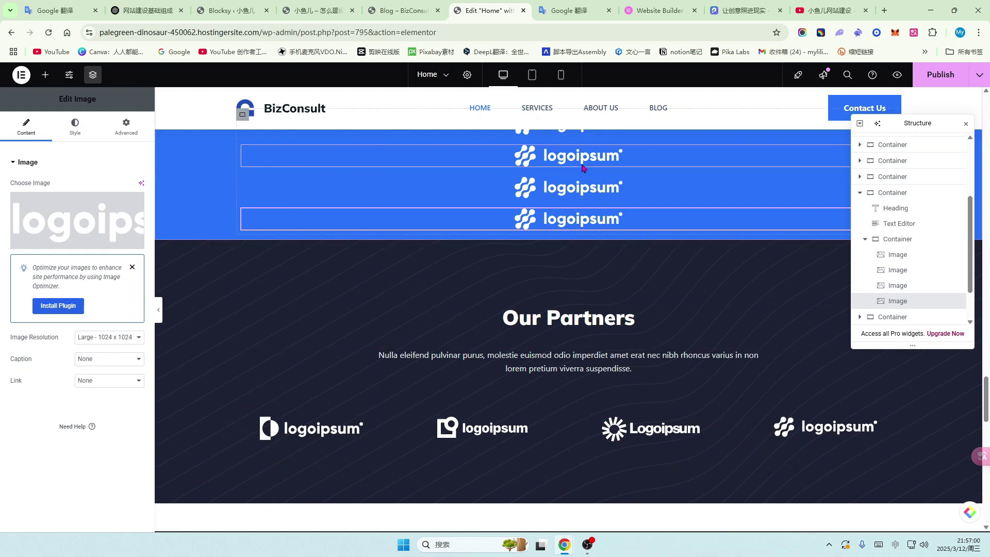
scroll(670, 331, up, 1)
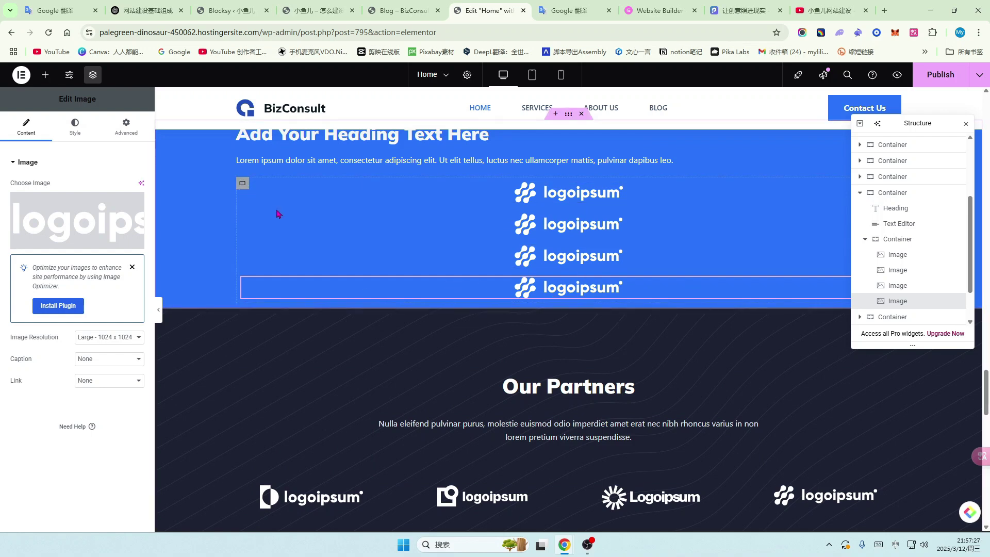
click(243, 186)
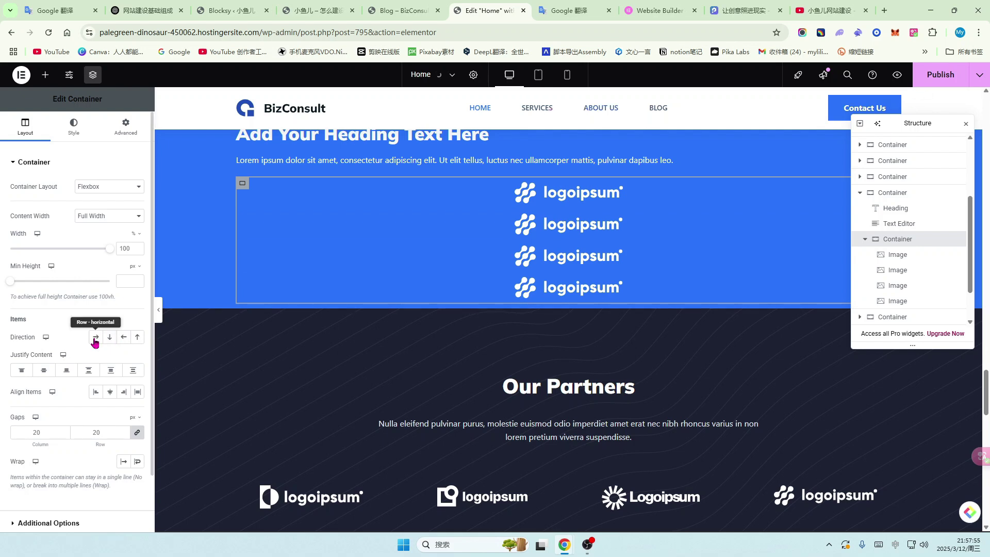
click(95, 338)
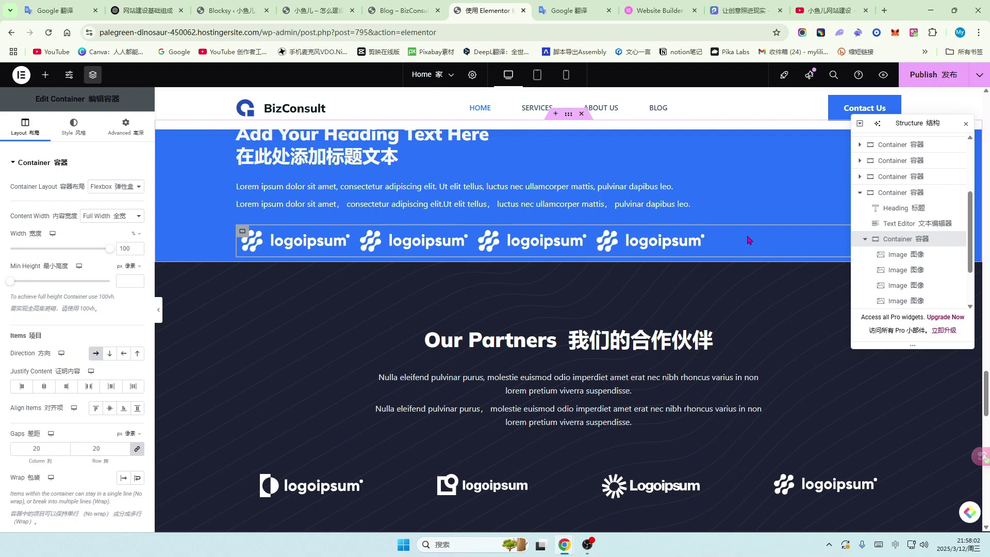
key(ctrl+i)
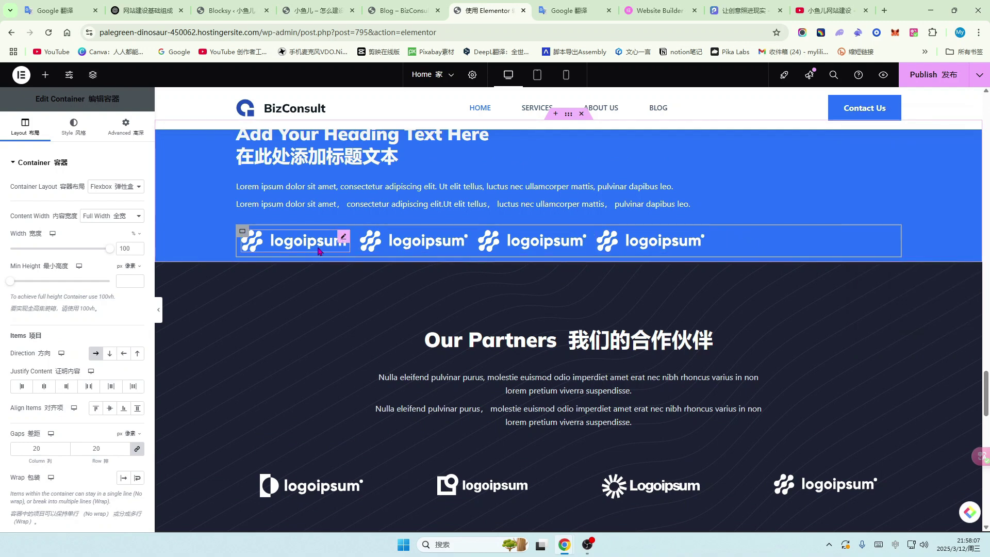
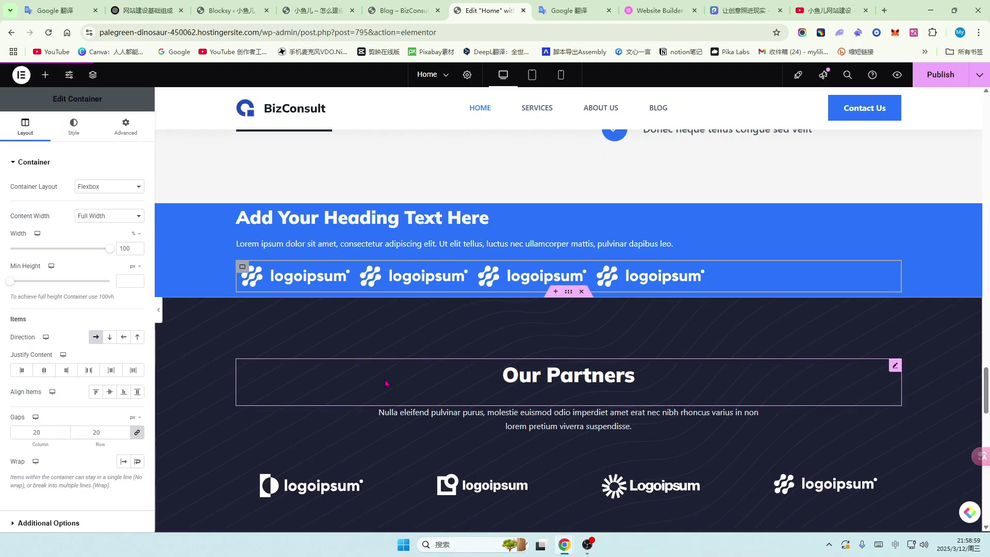
- Unlink the blue section container's padding values and set its top and bottom padding to 80 px
scroll(385, 383, down, 1)
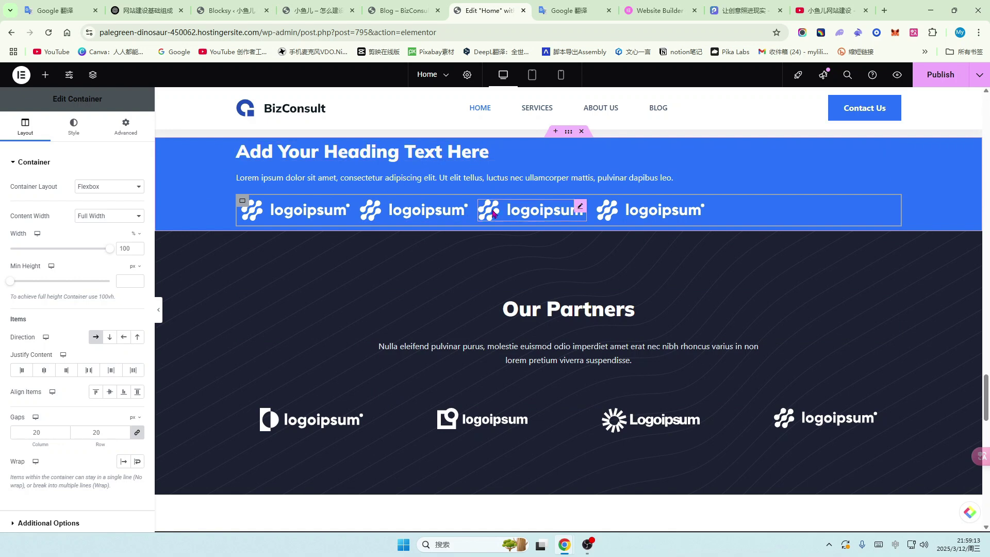
scroll(186, 196, up, 2)
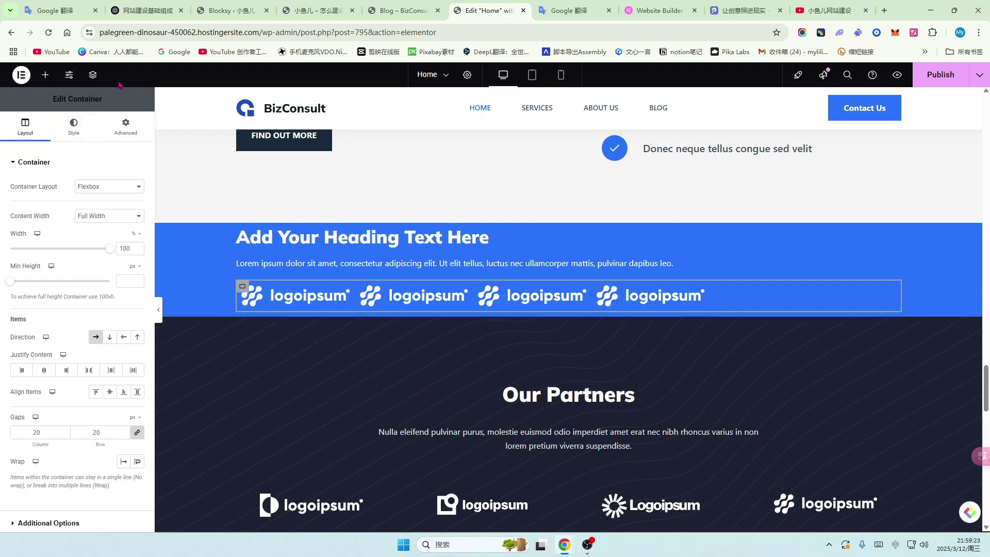
click(92, 75)
click(239, 240)
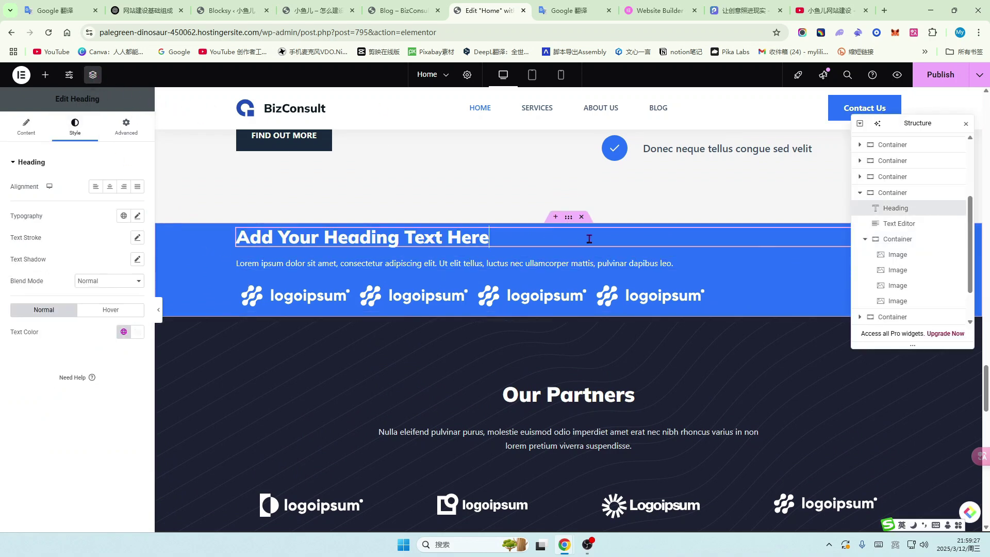
click(569, 218)
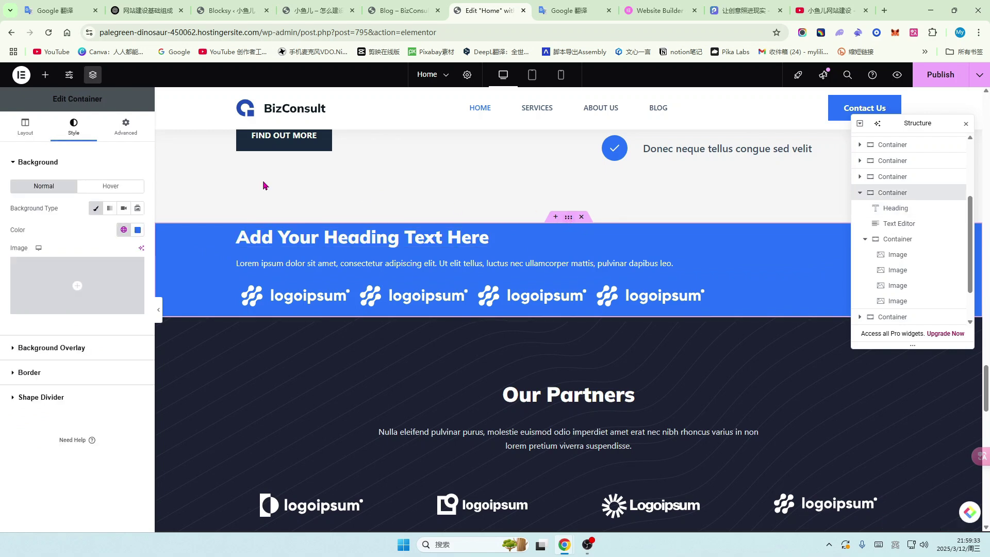
click(131, 128)
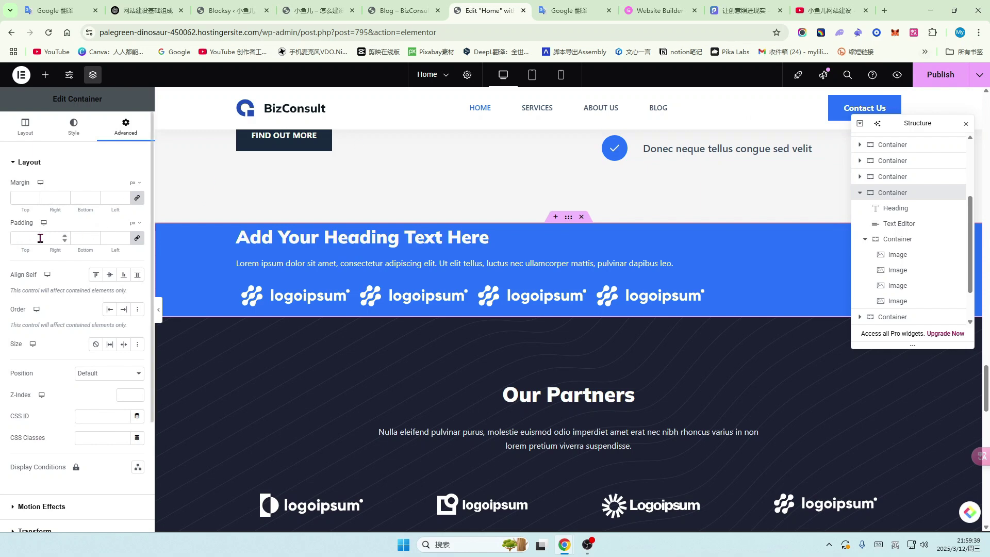
click(137, 240)
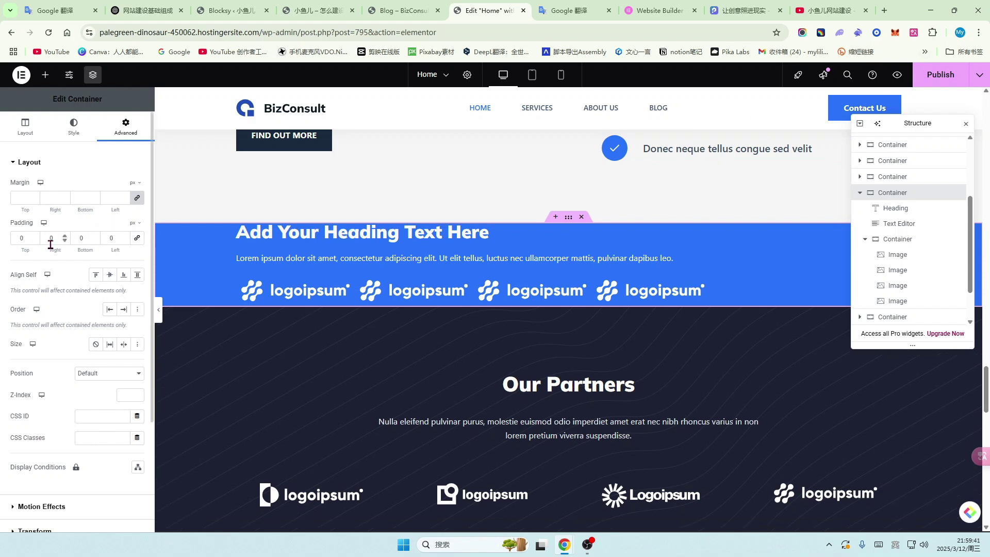
drag(27, 237, 5, 241)
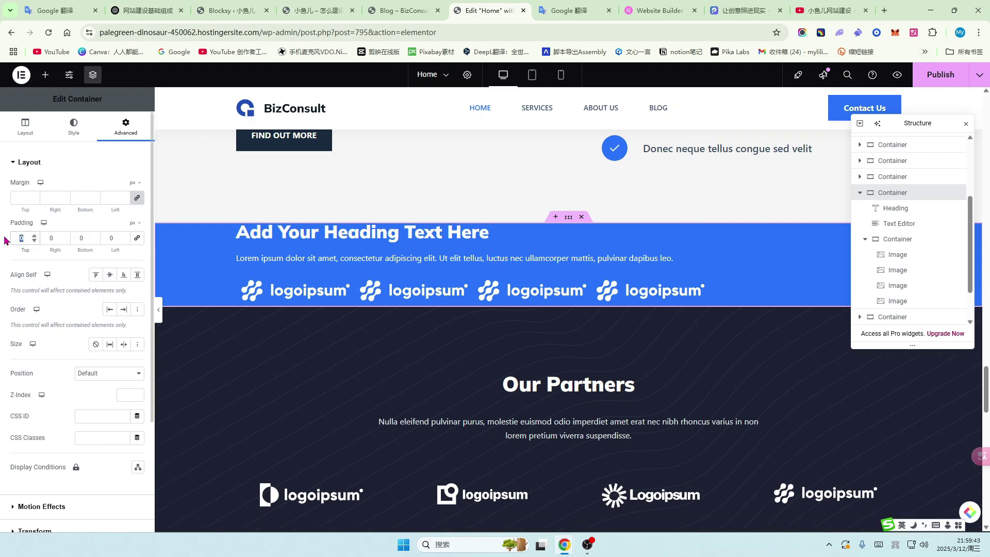
text(50)
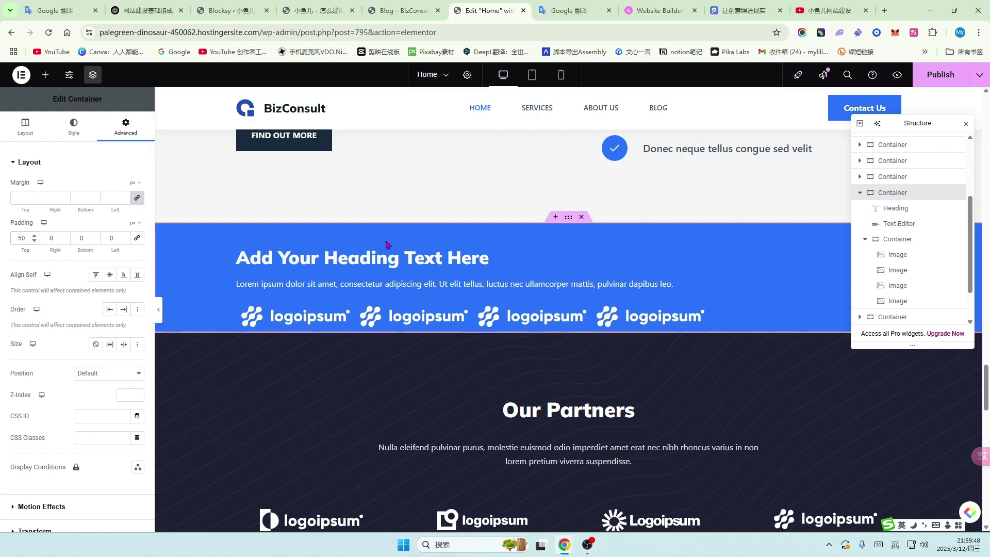
drag(28, 238, 1, 240)
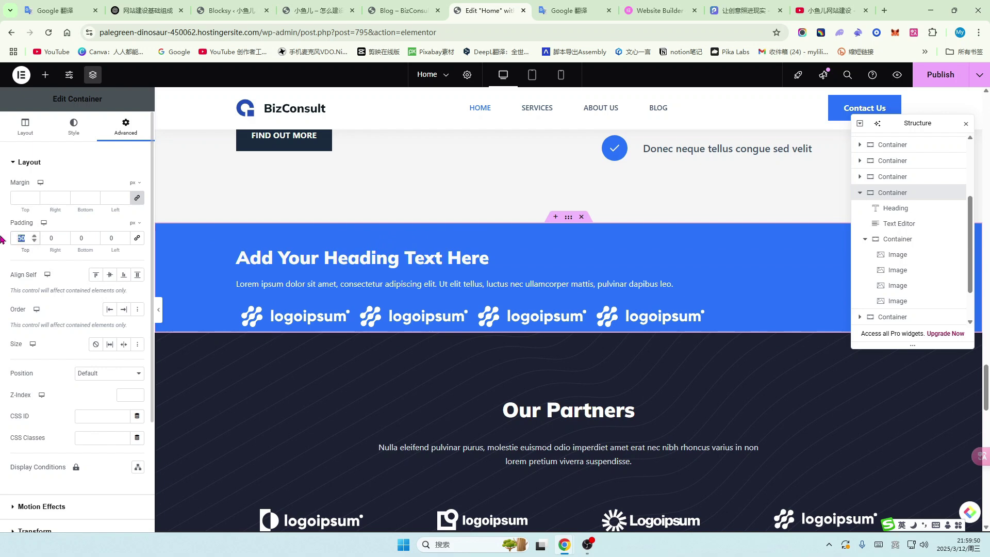
text(80)
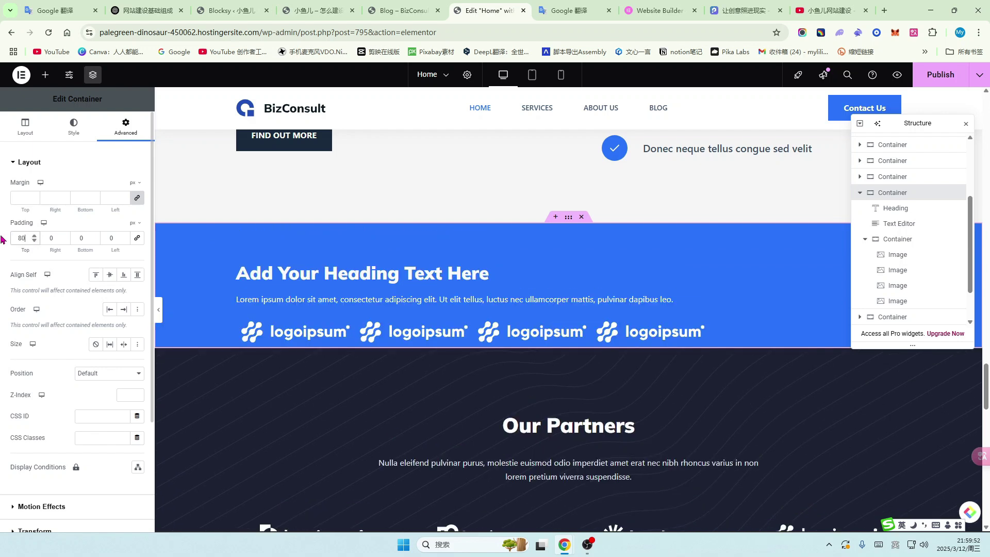
drag(119, 240, 72, 238)
text(80)
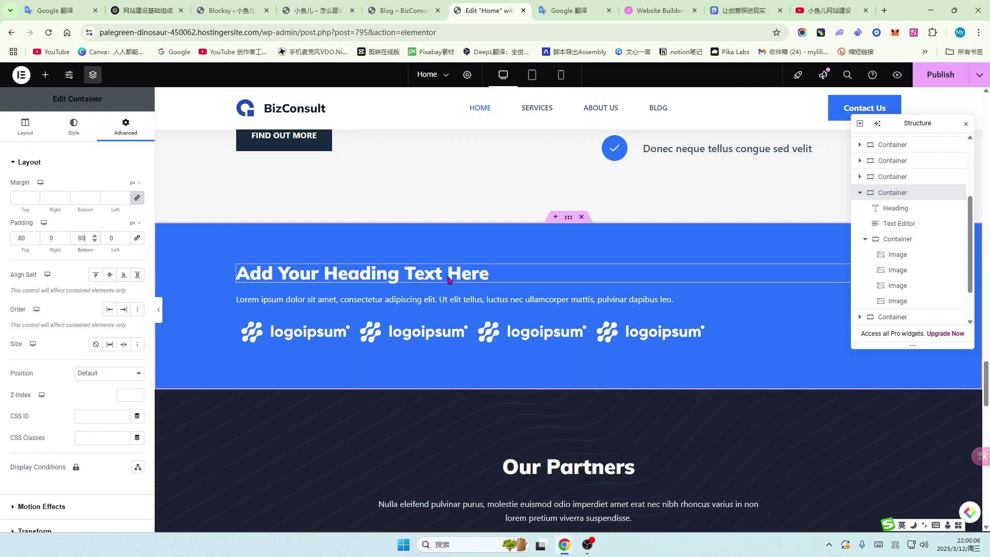
- Center-align the blue section's "Add Your Heading Text Here" heading and the Lorem ipsum paragraph below it
scroll(504, 362, down, 4)
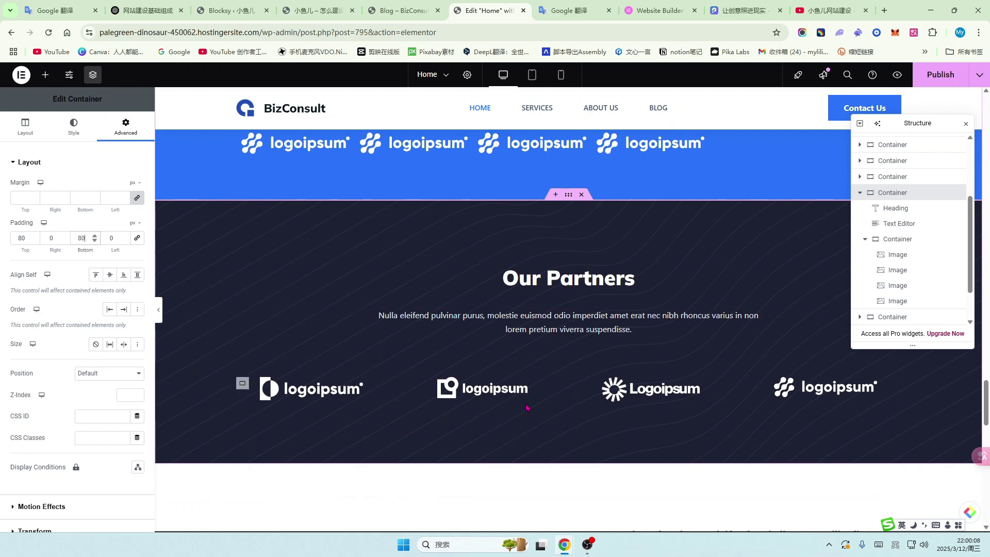
scroll(485, 338, up, 2)
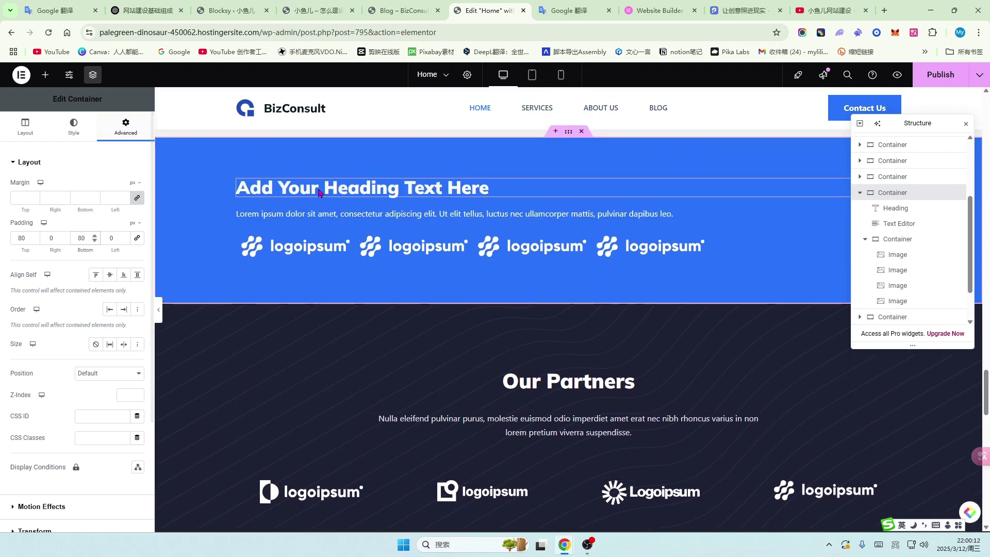
click(363, 214)
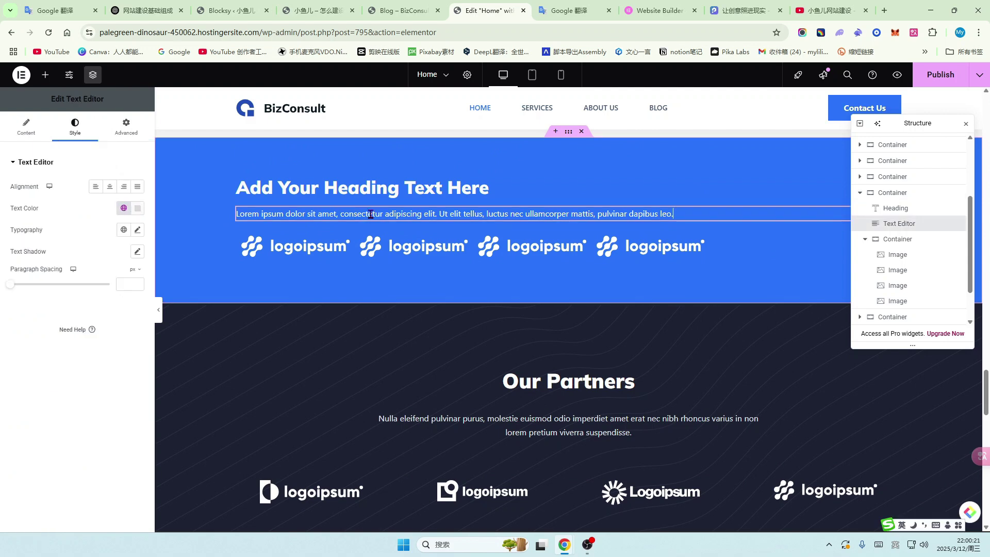
click(356, 192)
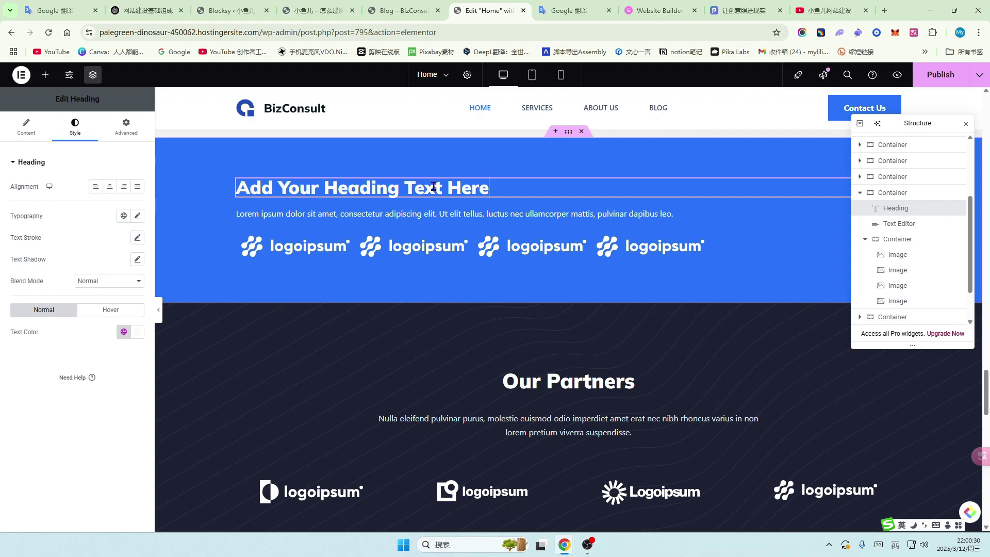
click(399, 248)
click(436, 187)
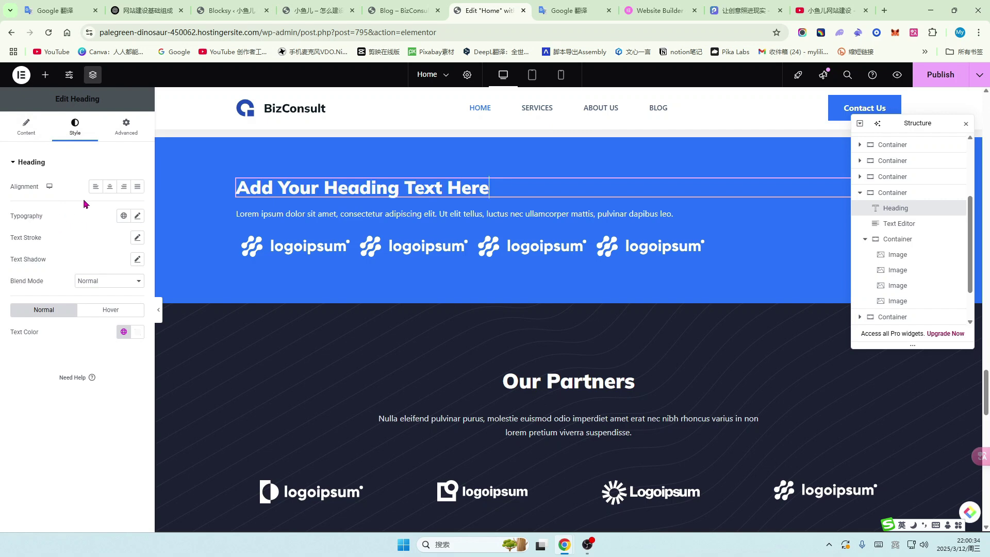
click(110, 188)
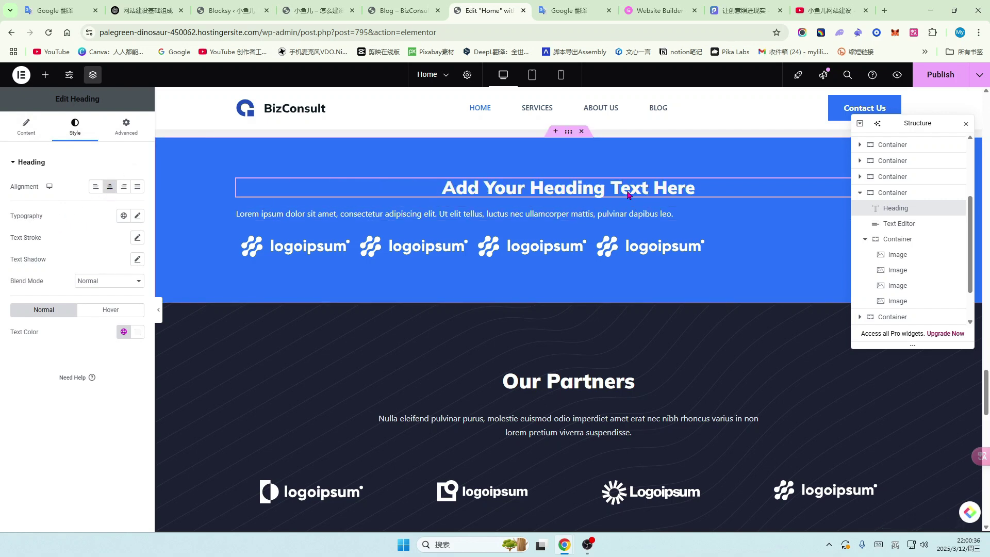
click(449, 218)
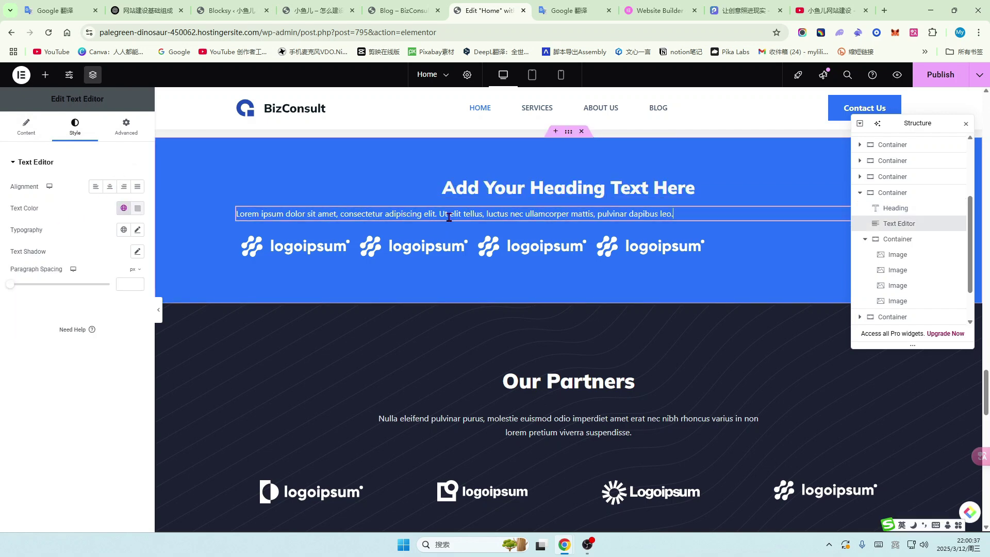
click(110, 188)
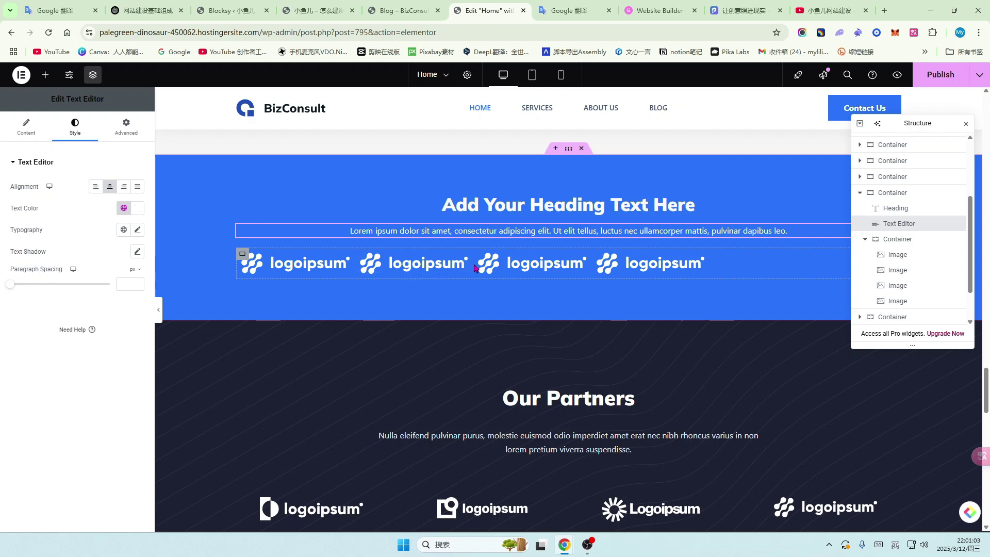
- Examine the layout of the Finance & Risk Transformation section above the blue section
scroll(567, 278, up, 1)
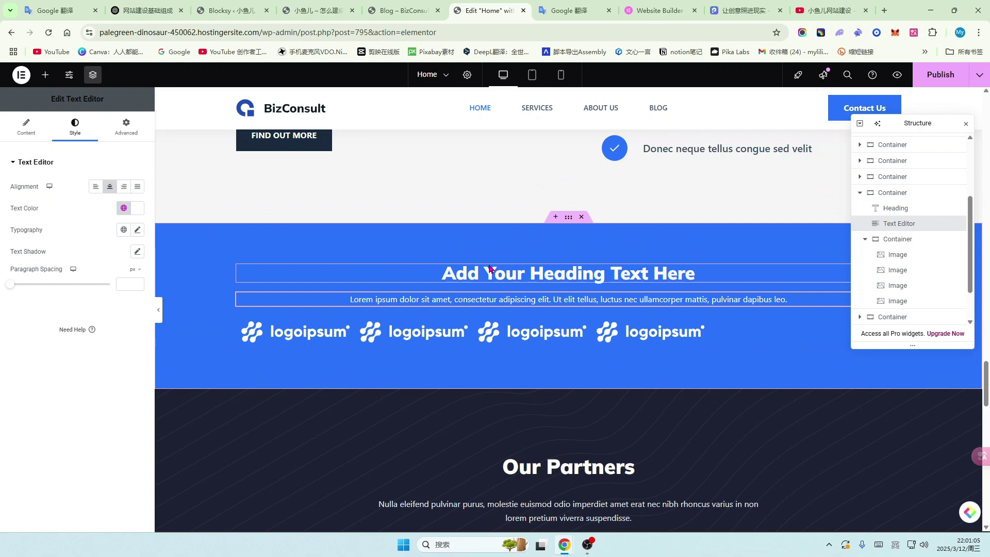
scroll(490, 268, up, 1)
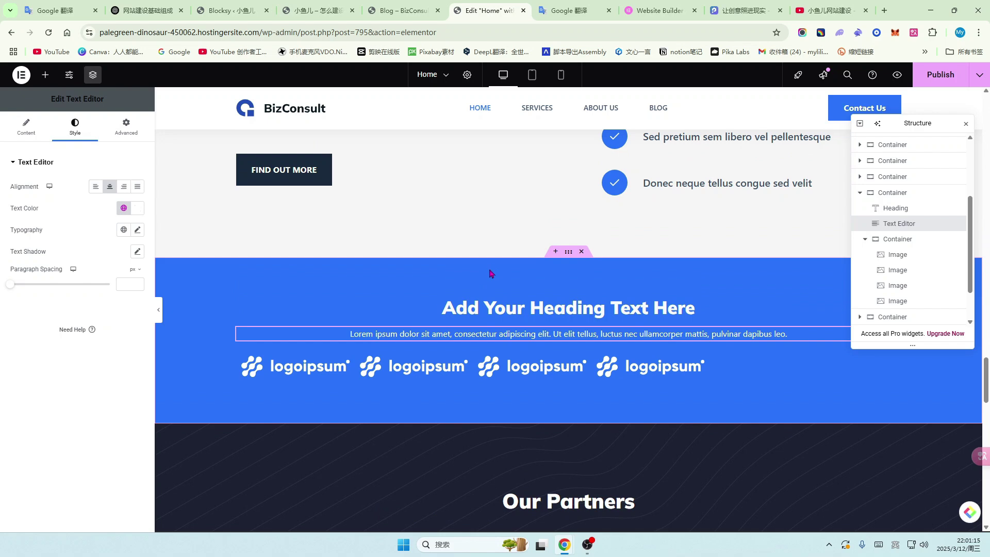
scroll(490, 270, up, 3)
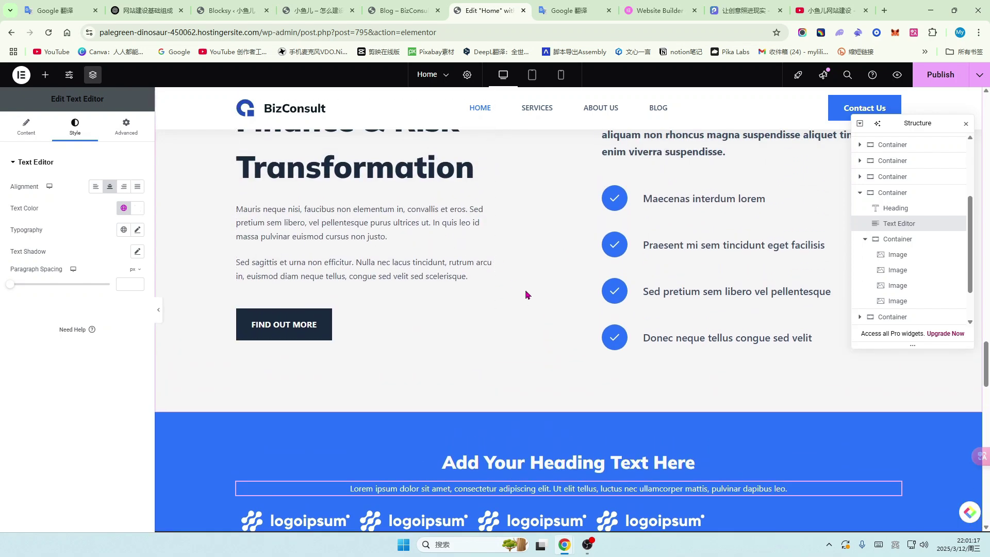
scroll(526, 295, up, 1)
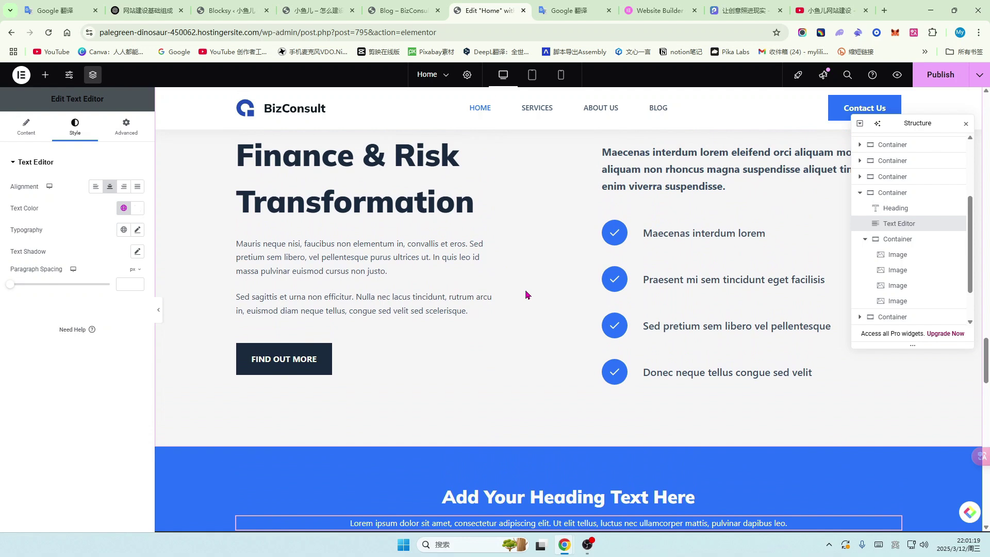
scroll(526, 295, up, 1)
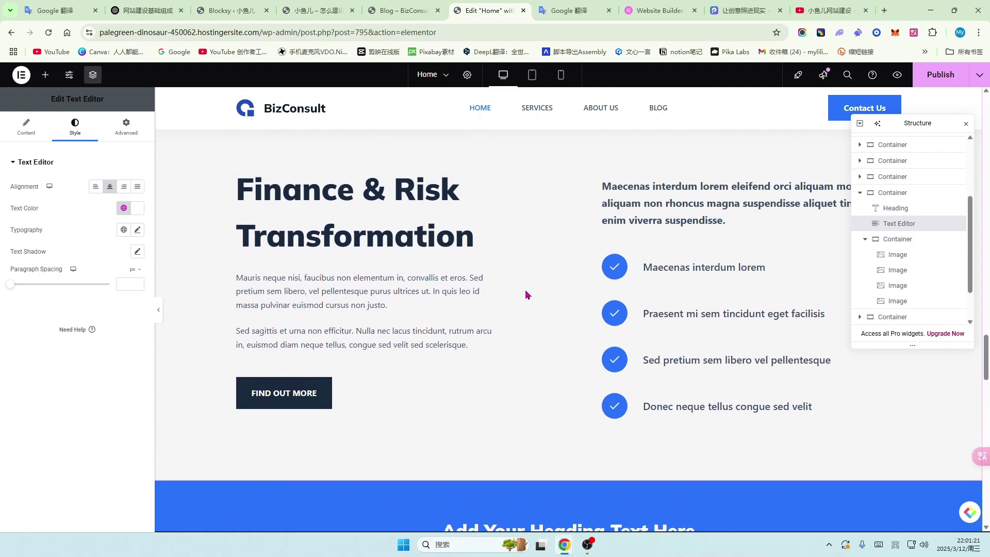
scroll(526, 295, up, 1)
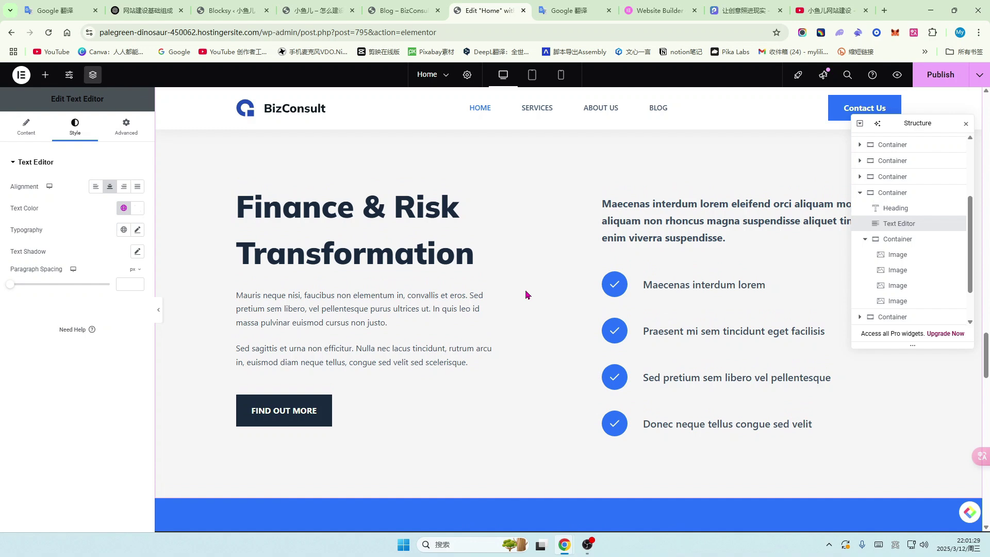
scroll(526, 295, up, 5)
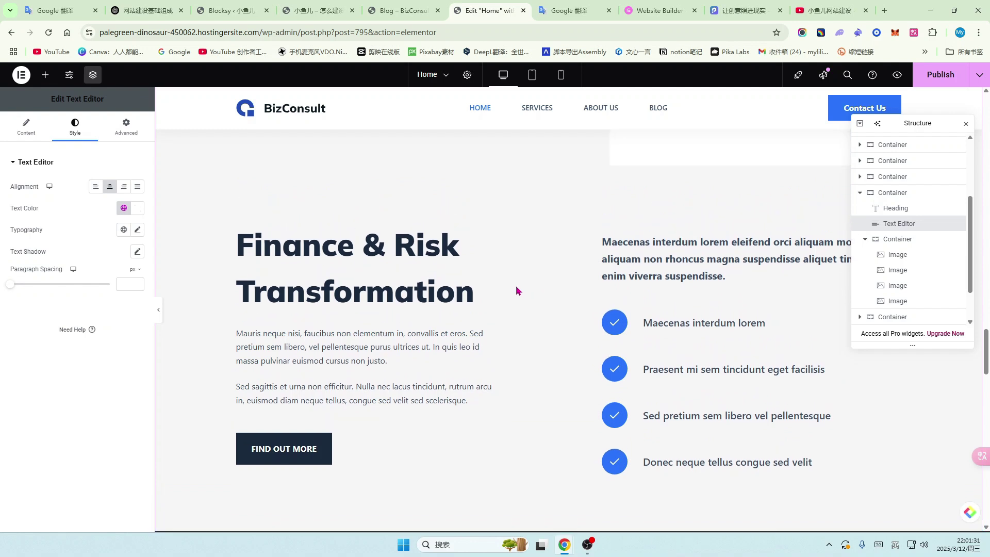
- Review the desktop layout of the Business Consulting Process section, the service cards and the blue logo section
scroll(505, 317, up, 2)
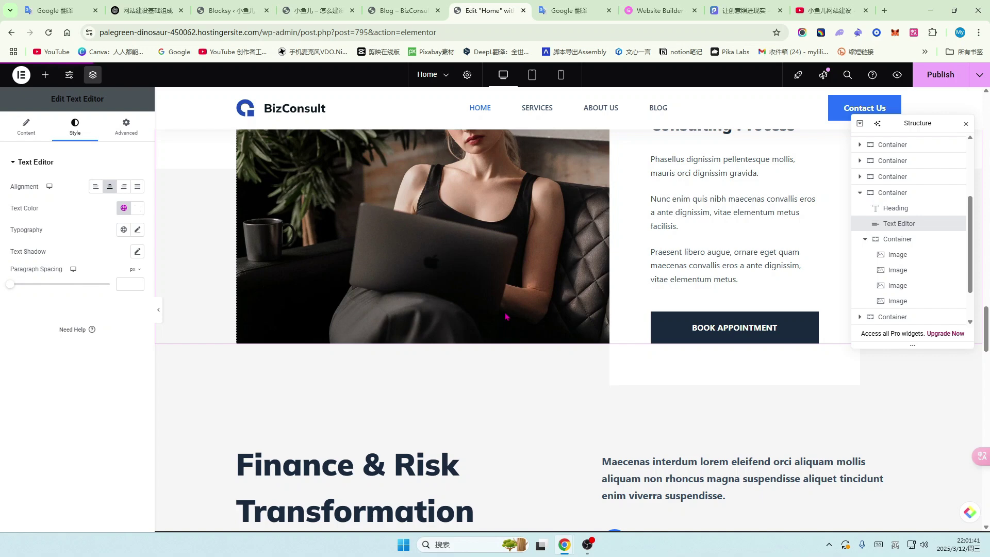
scroll(506, 317, up, 8)
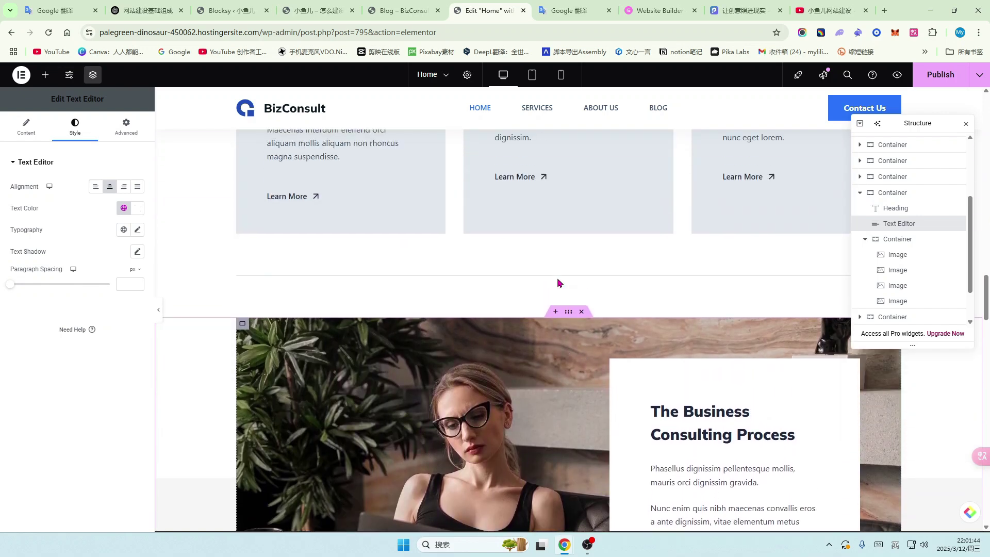
click(45, 75)
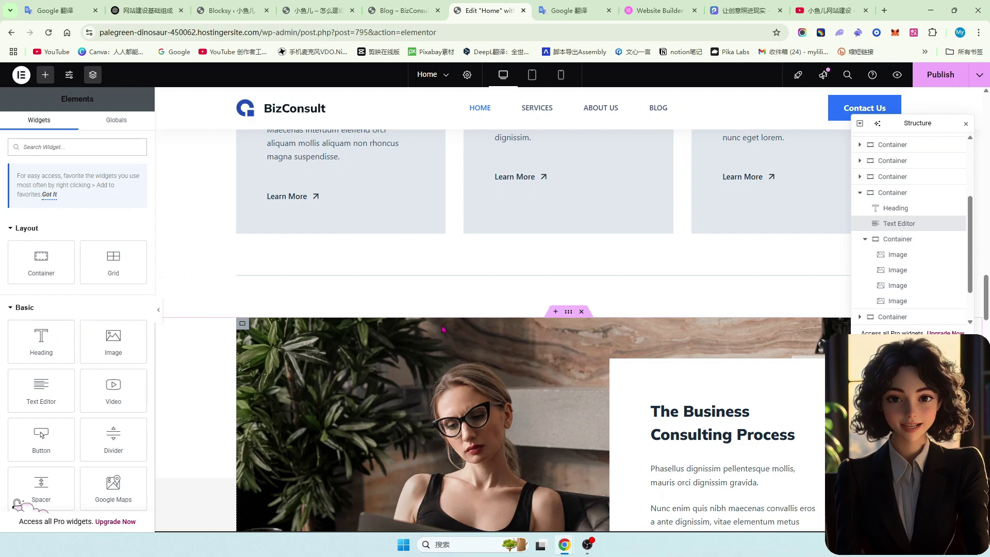
scroll(716, 309, up, 2)
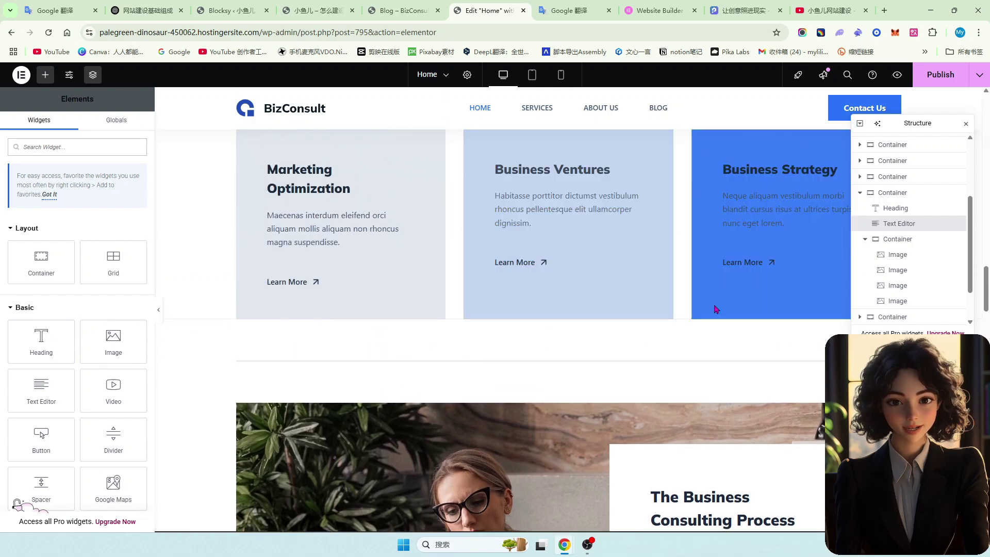
scroll(484, 349, down, 2)
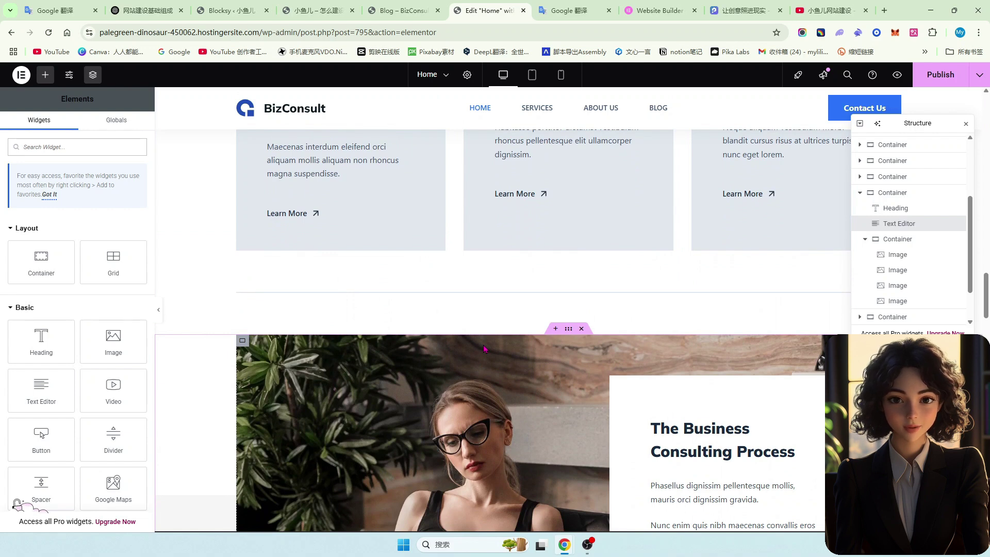
scroll(568, 243, up, 1)
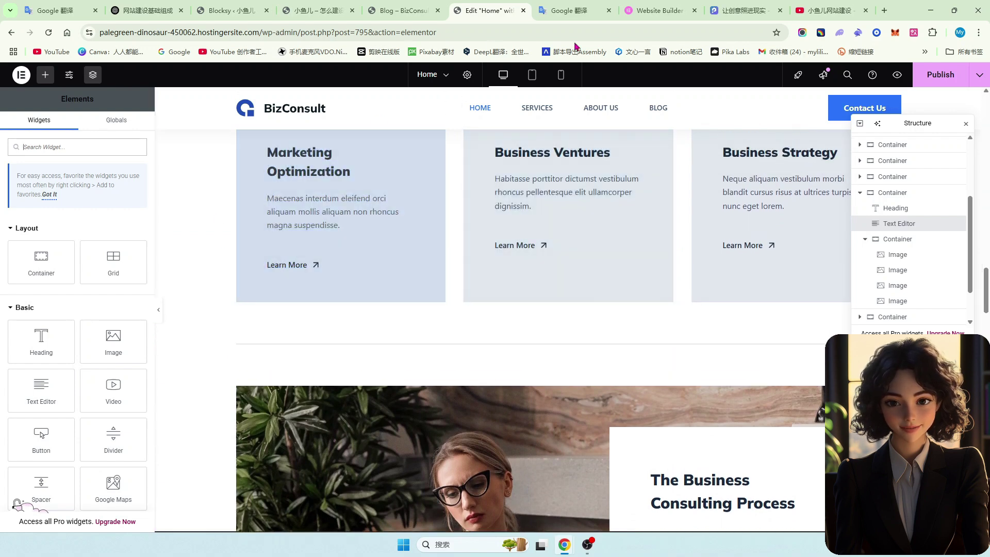
scroll(361, 284, up, 2)
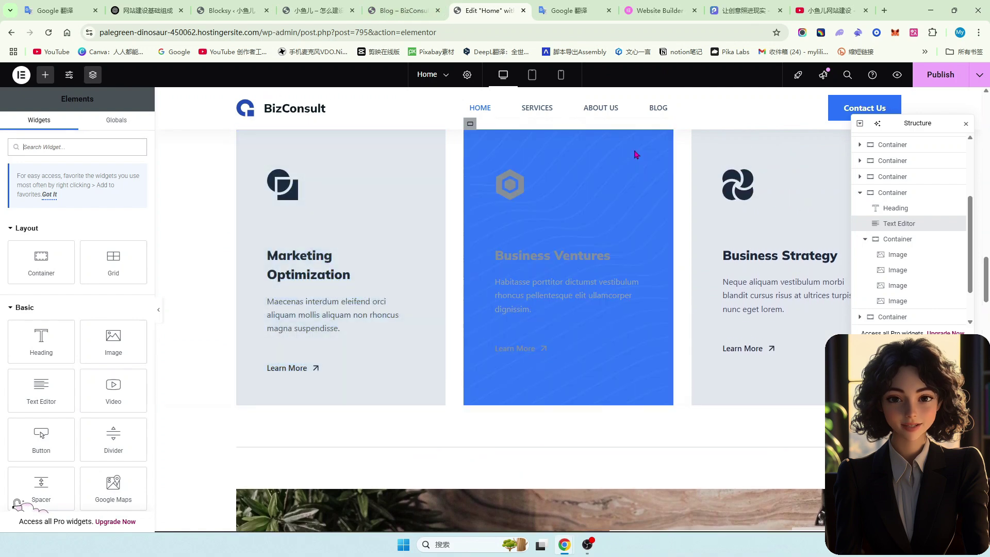
scroll(635, 154, up, 8)
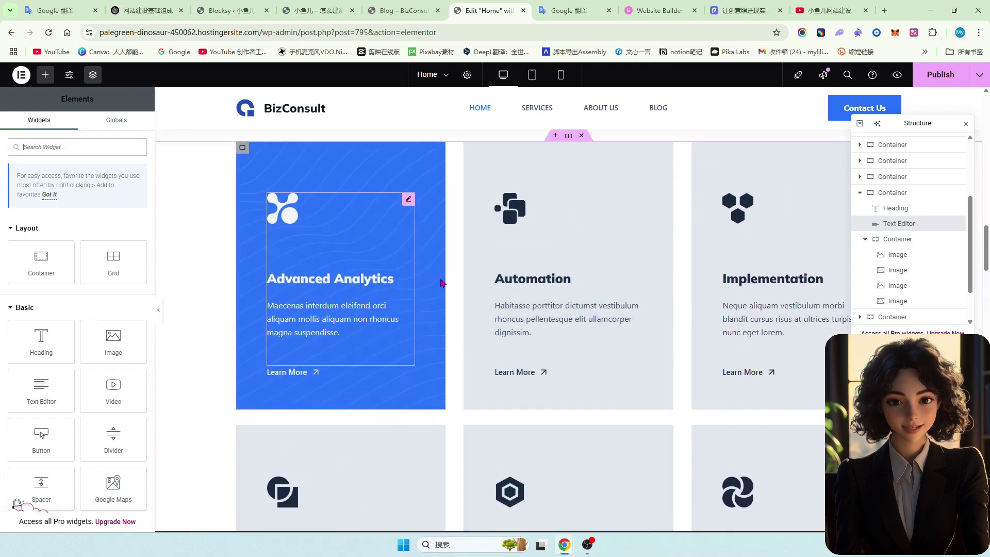
scroll(327, 324, up, 2)
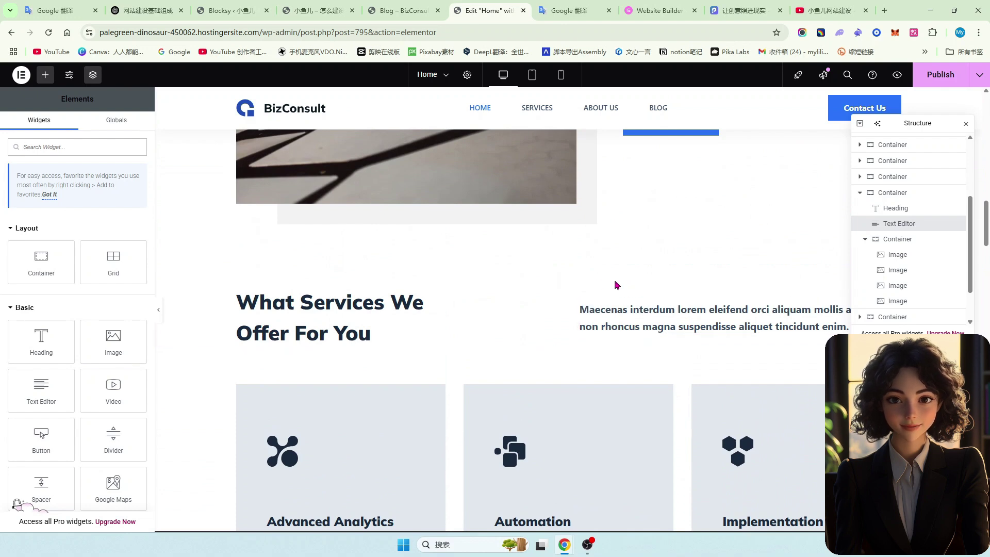
scroll(550, 320, up, 2)
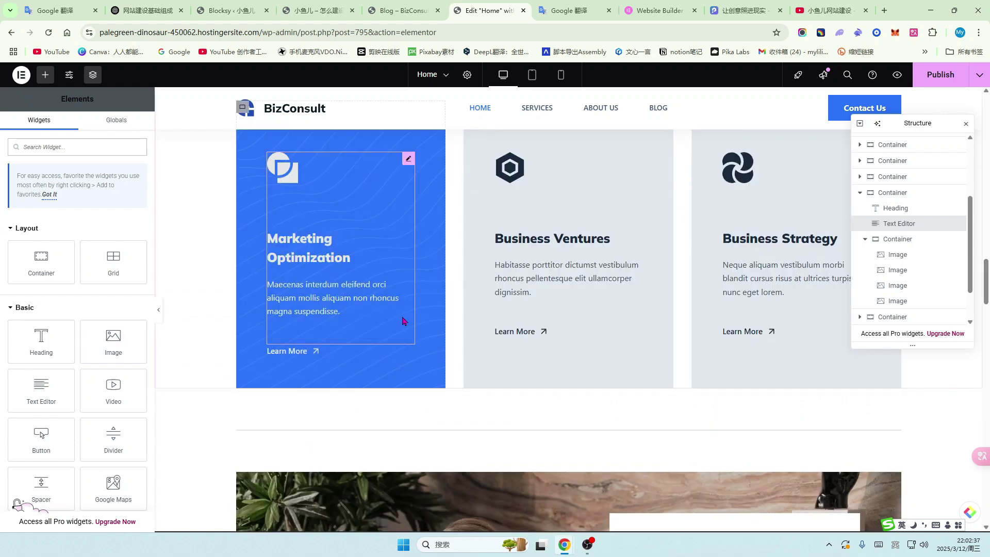
scroll(498, 380, down, 4)
scroll(498, 380, down, 12)
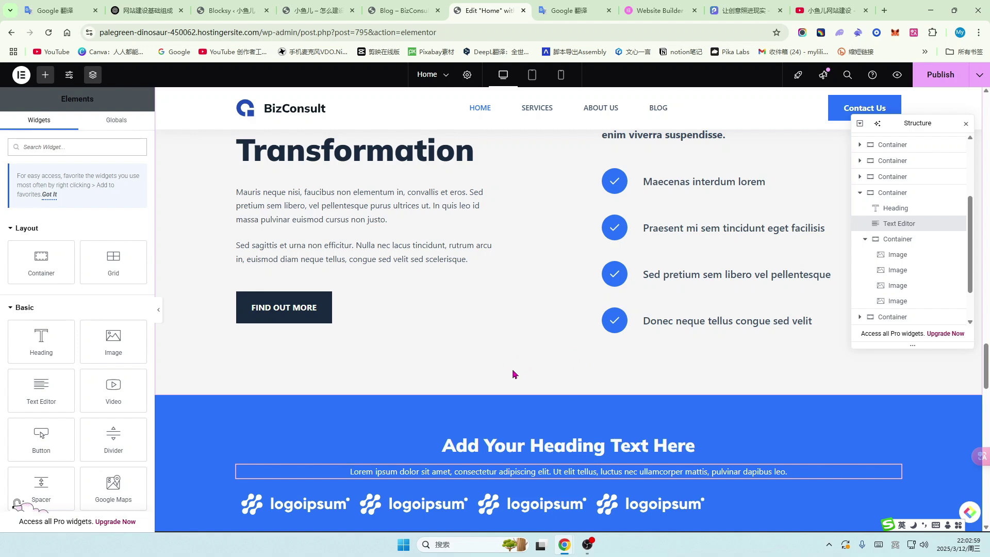
scroll(513, 373, down, 1)
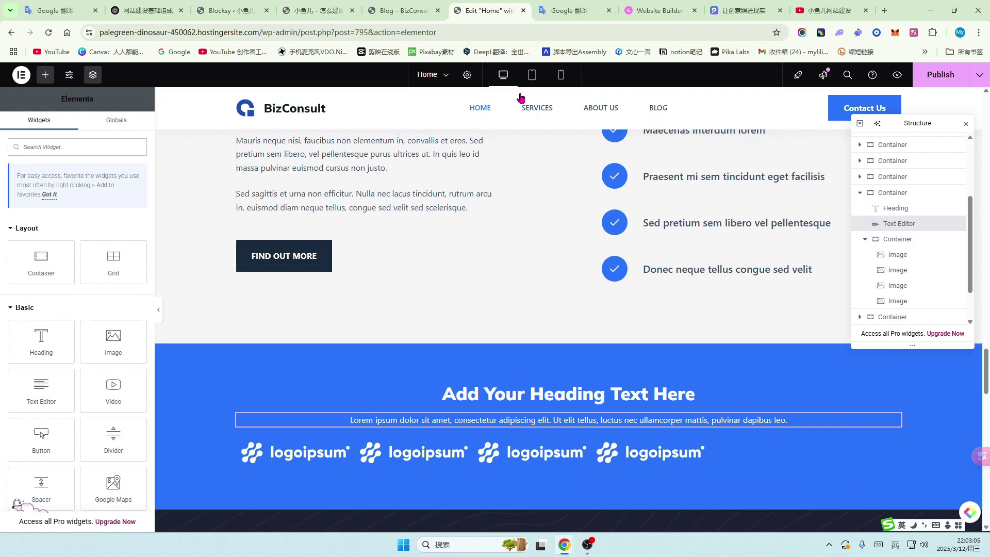
- Compare the page's responsive layout in the mobile, desktop and tablet previews, ending in the tablet preview
click(562, 82)
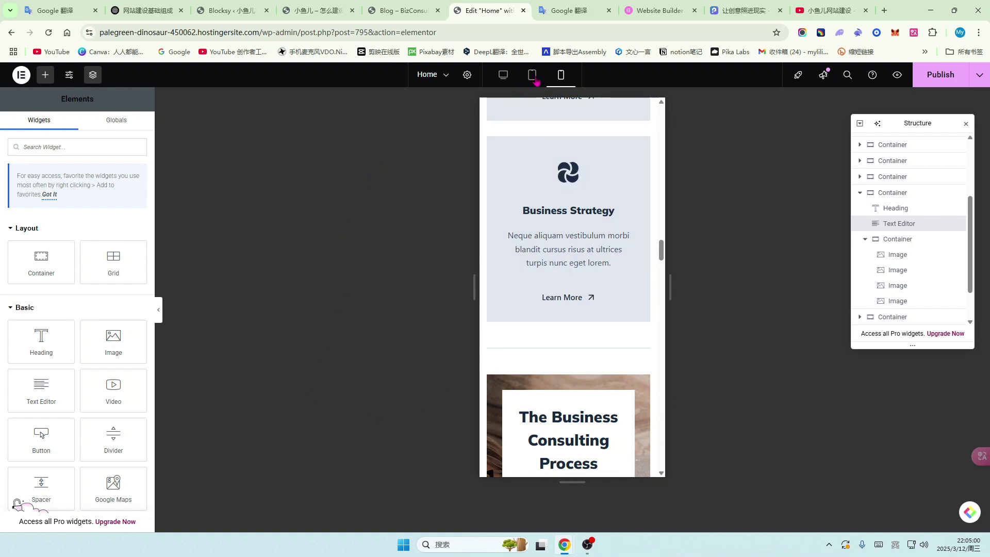
click(504, 77)
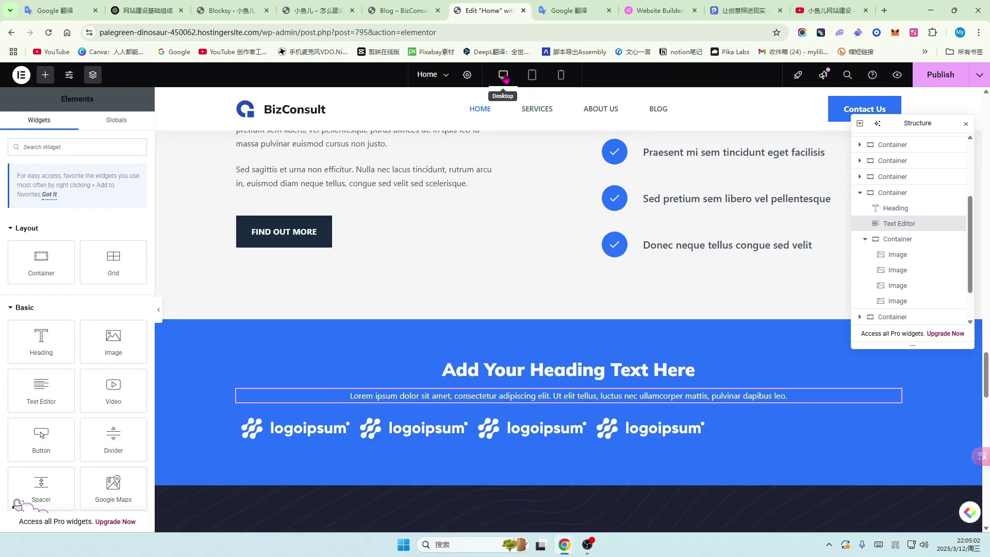
click(531, 77)
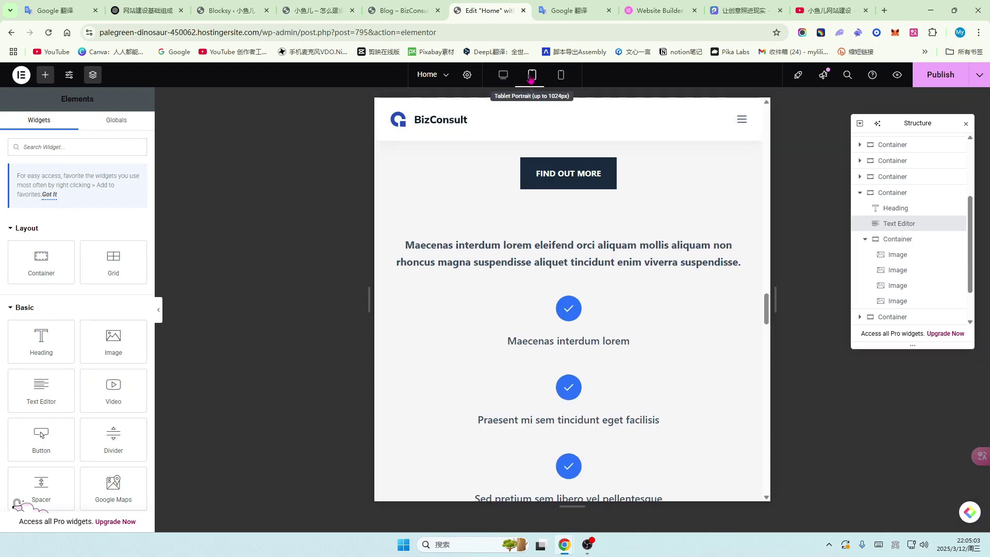
click(562, 77)
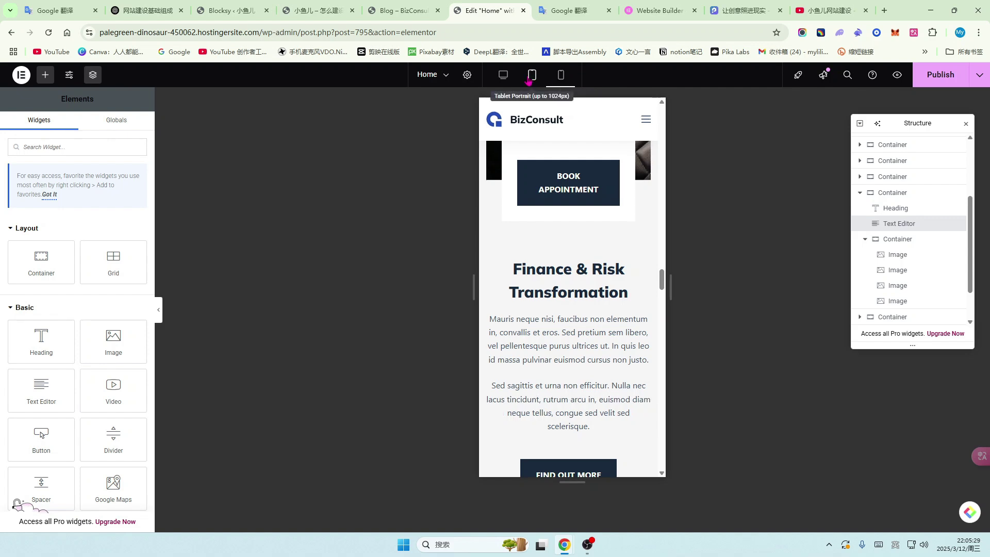
click(561, 75)
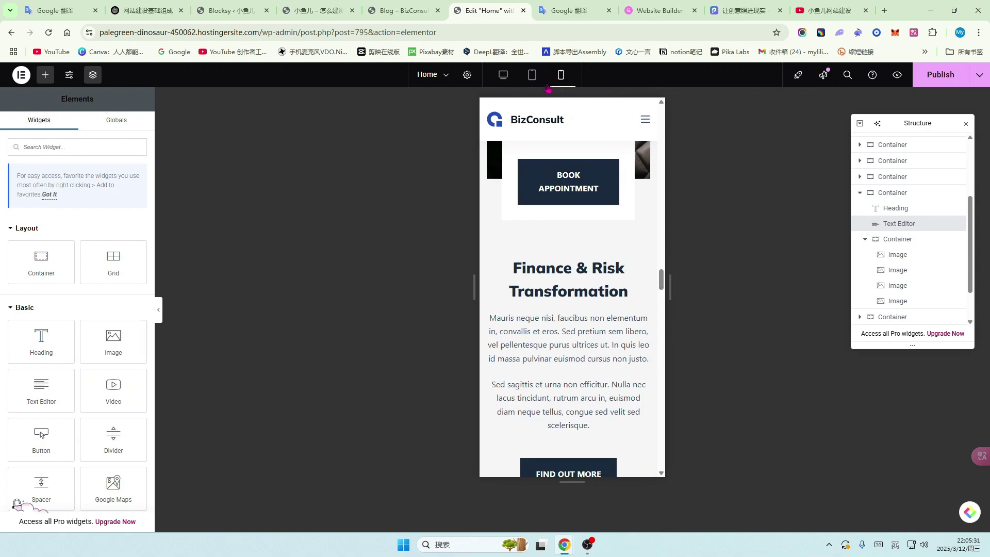
click(534, 76)
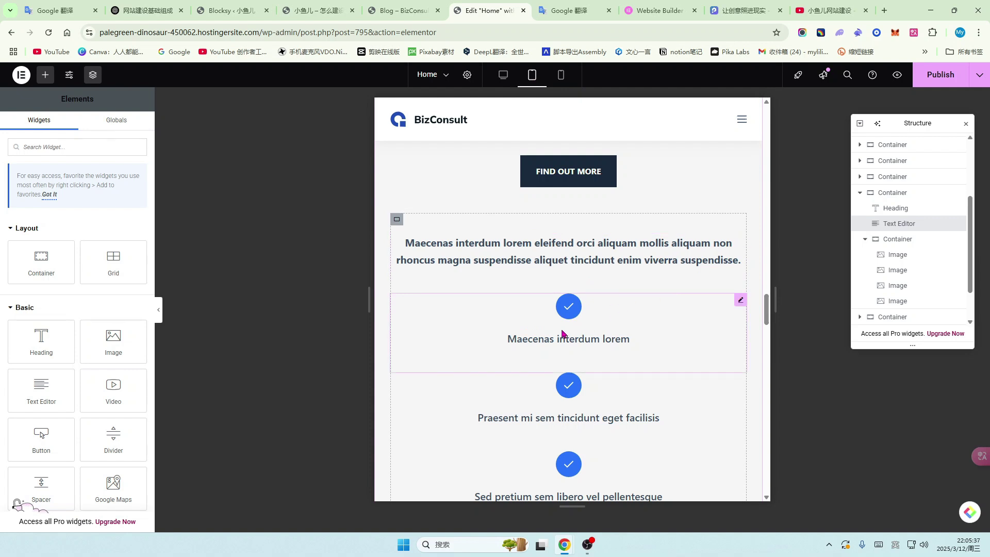
- Open the "Praesent mi sem tincidunt eget facilisis" icon box for editing and examine the tablet layout down to the blue logo section
scroll(600, 345, down, 2)
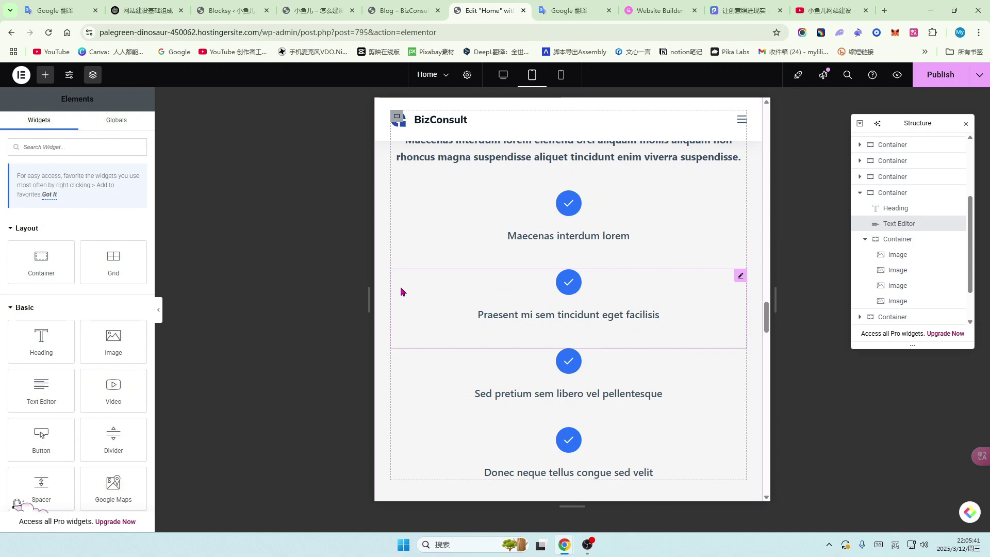
click(741, 278)
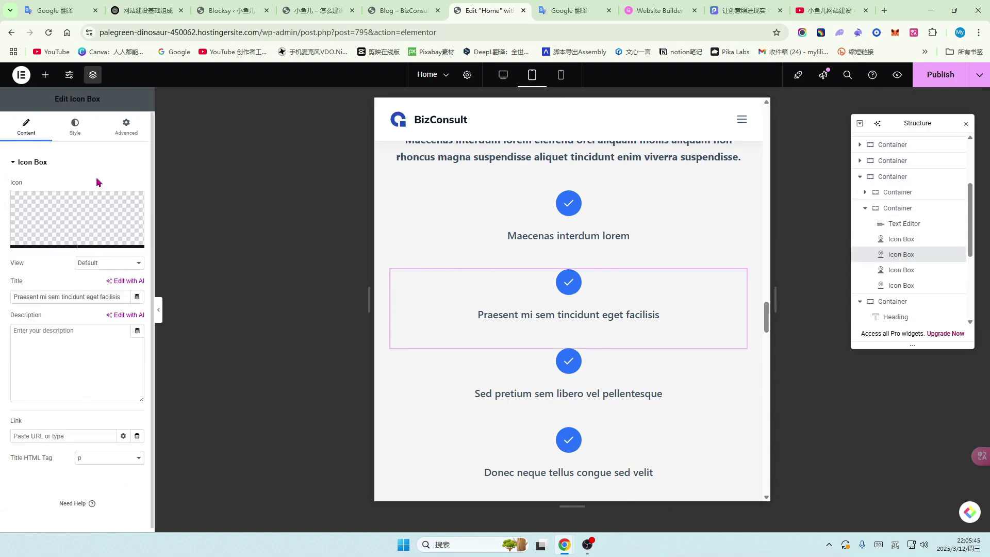
scroll(645, 355, down, 1)
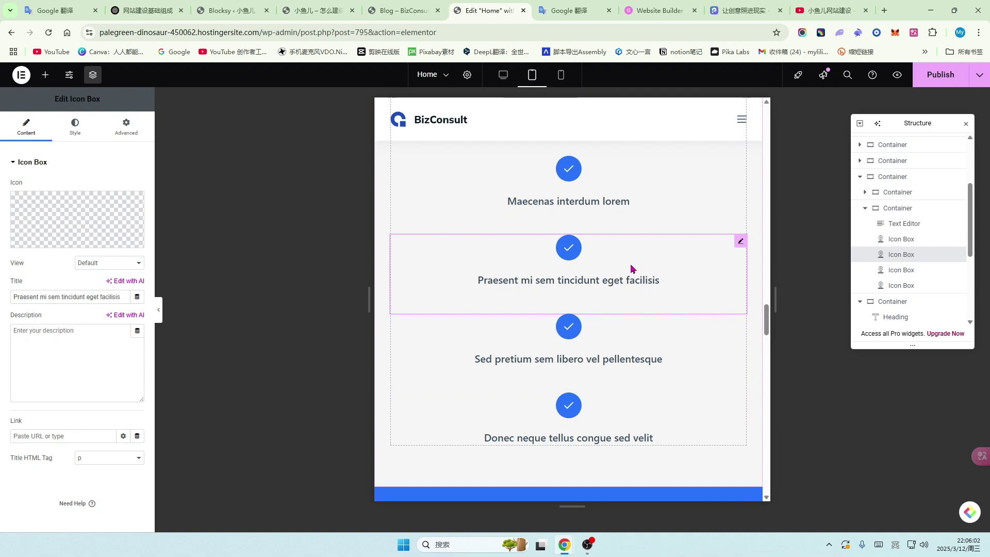
scroll(632, 268, down, 1)
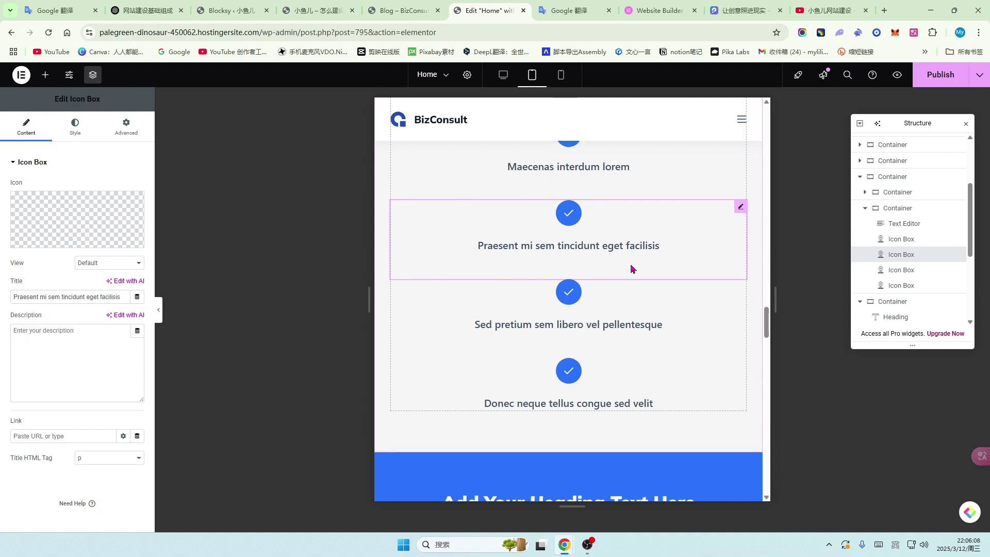
scroll(632, 269, down, 3)
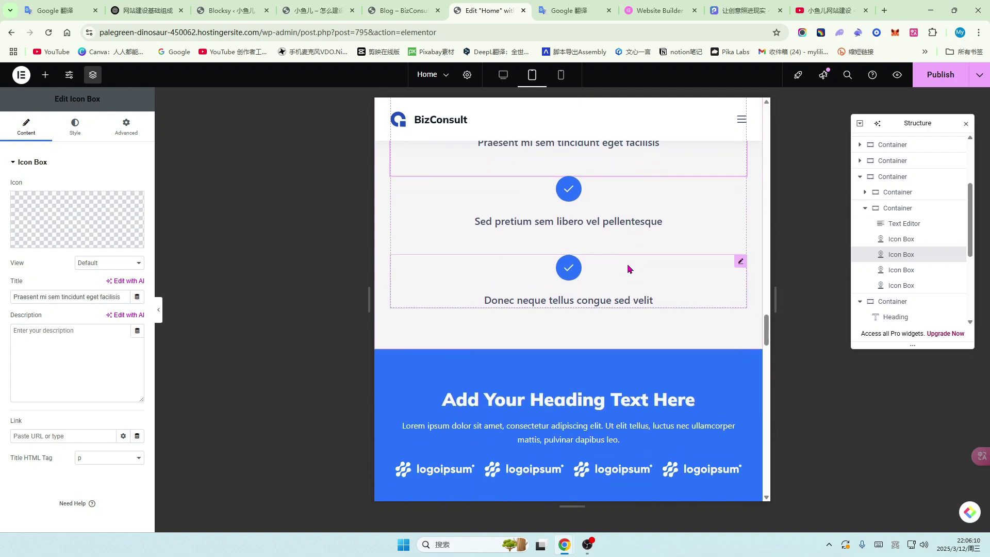
- Switch to the mobile preview and examine how the check-mark icon boxes are laid out
click(560, 76)
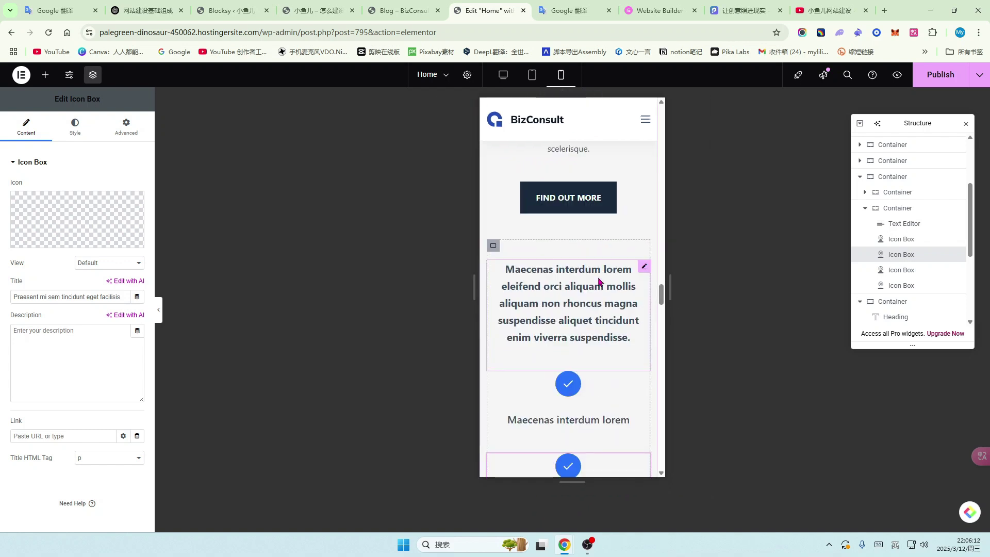
scroll(598, 281, down, 3)
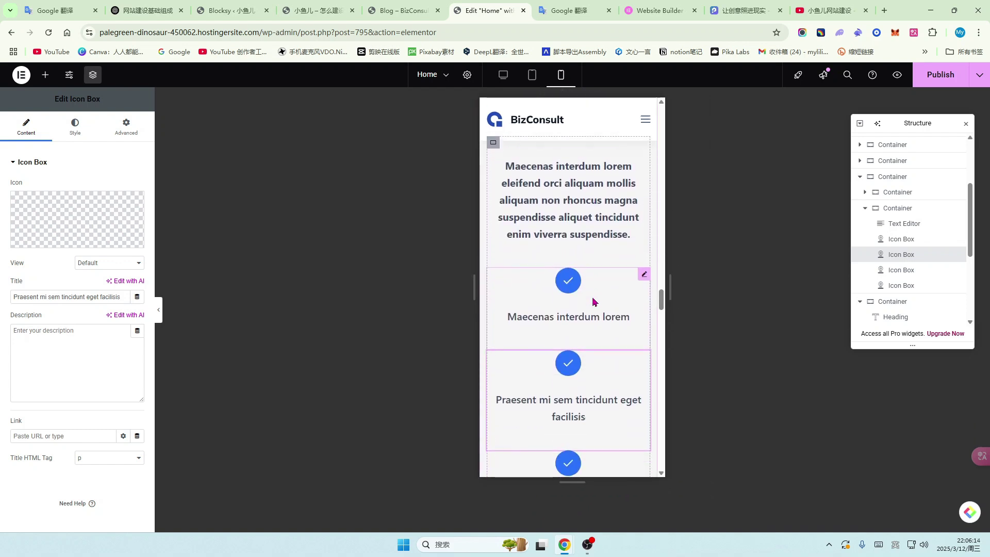
scroll(592, 302, down, 1)
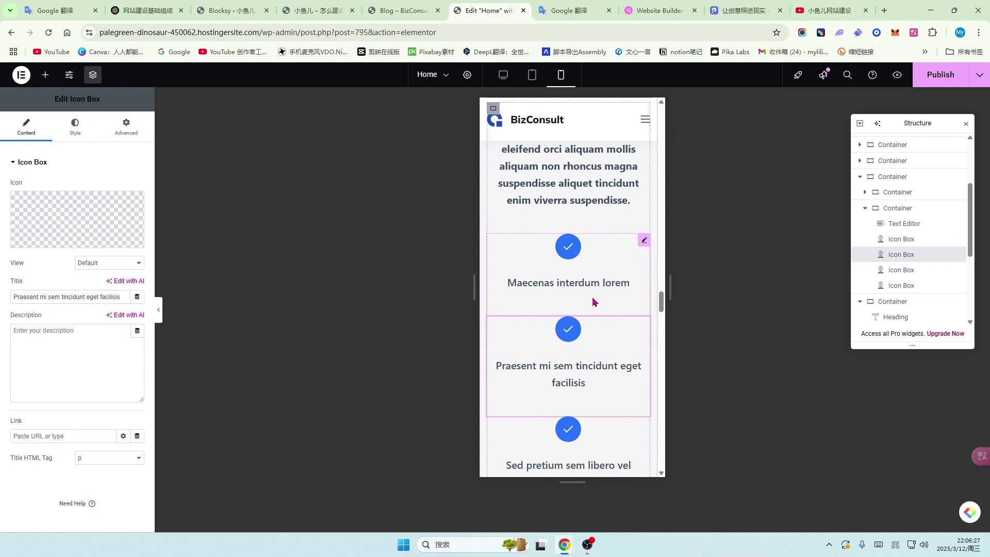
scroll(592, 303, down, 2)
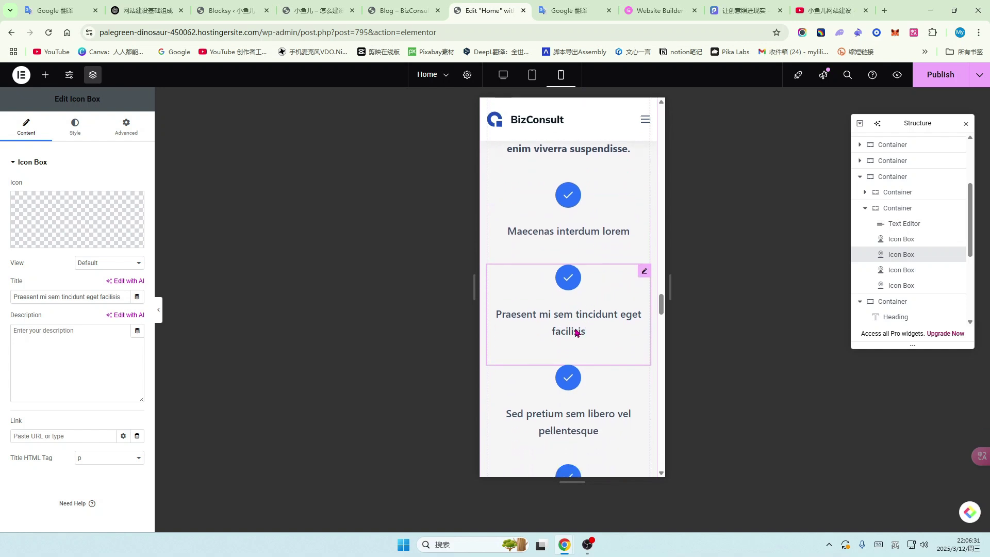
scroll(577, 333, down, 1)
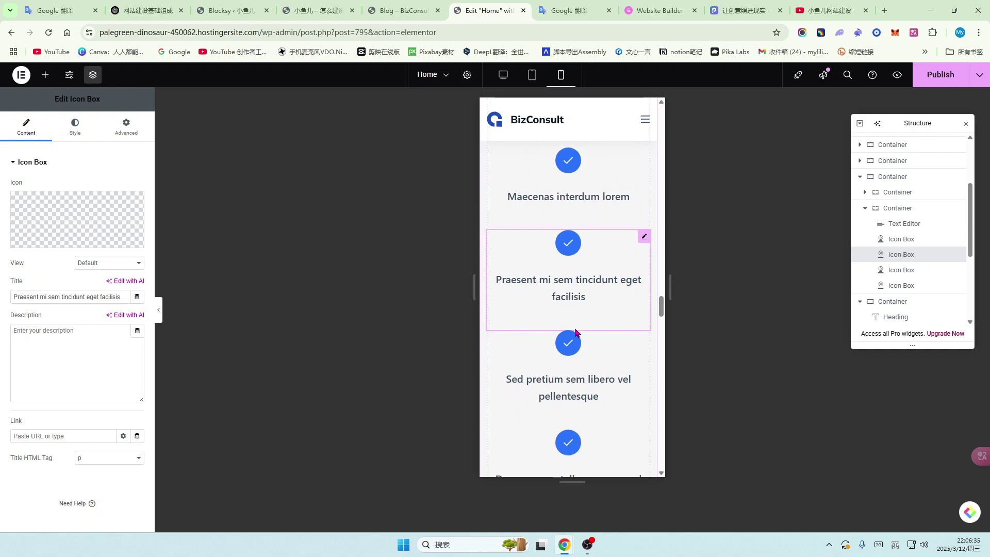
- Compare the mobile layout of the blue logo section with that of the Our Partners section below it
click(532, 75)
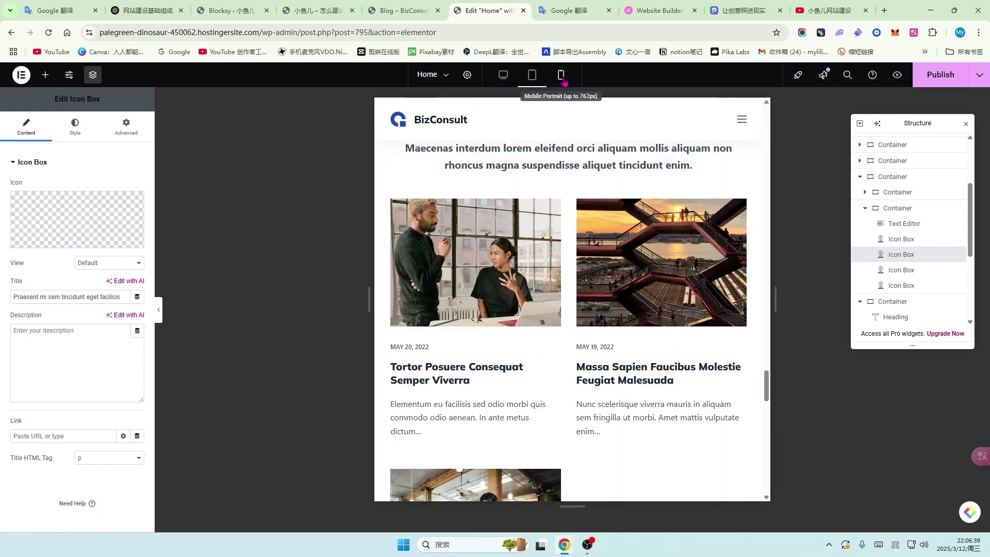
click(561, 74)
scroll(593, 268, down, 5)
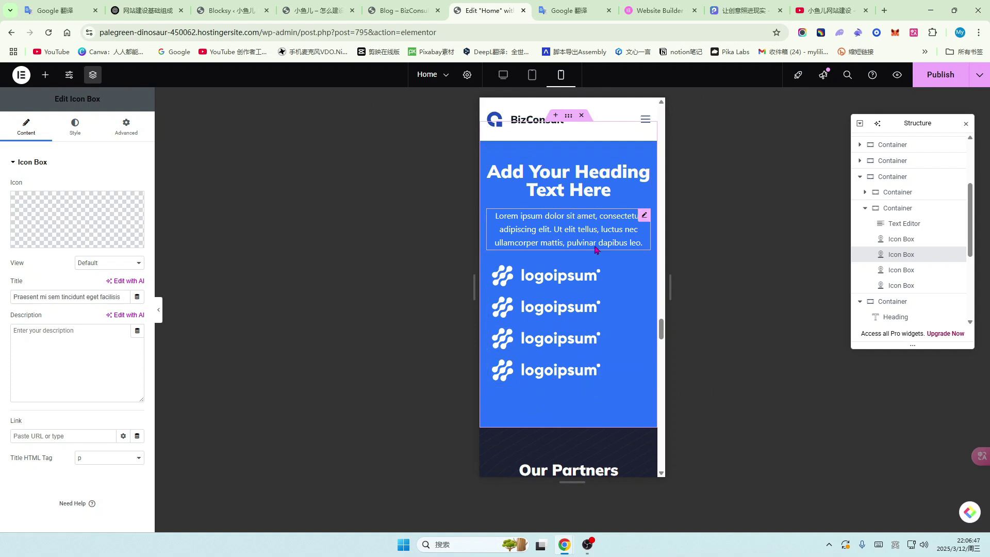
scroll(592, 358, down, 8)
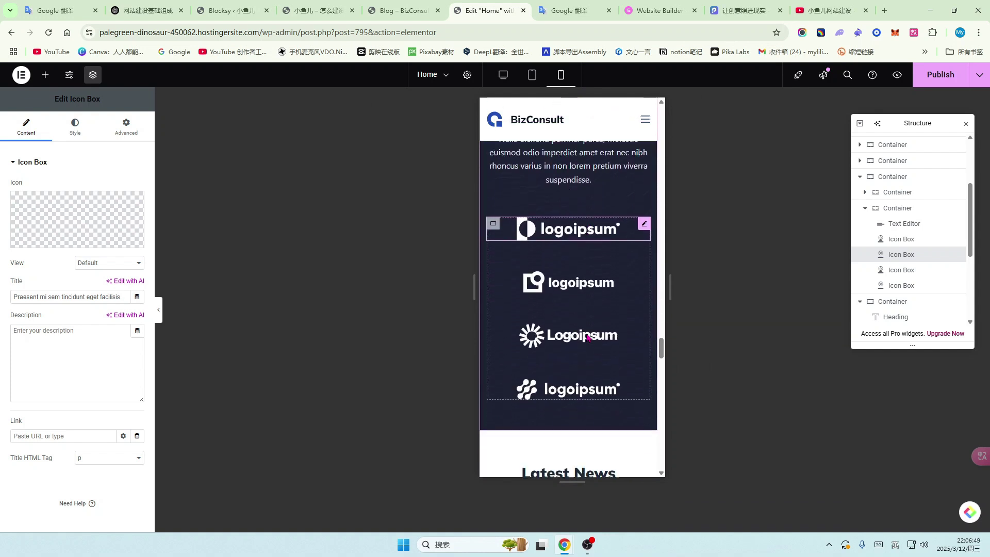
scroll(587, 338, up, 3)
scroll(567, 299, down, 1)
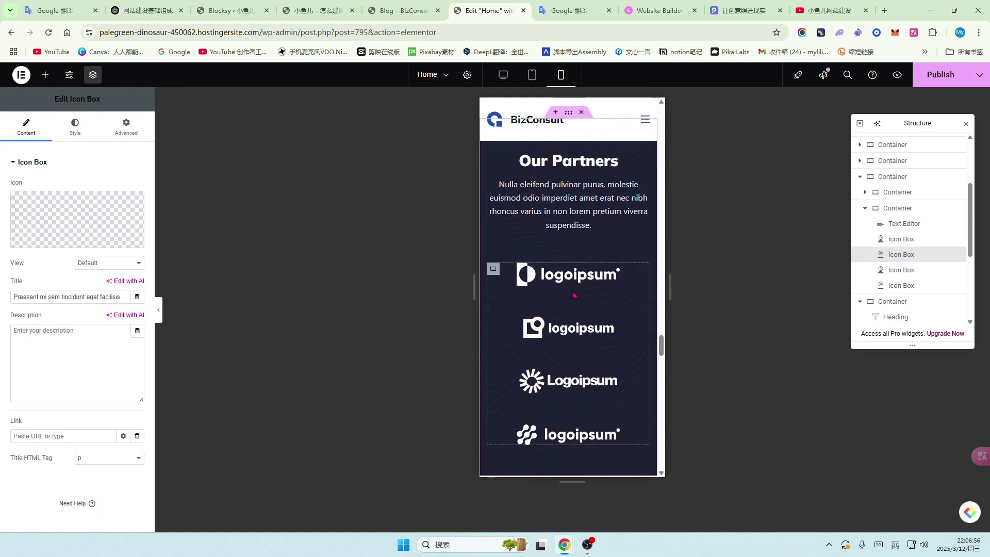
scroll(573, 282, up, 2)
scroll(574, 282, up, 3)
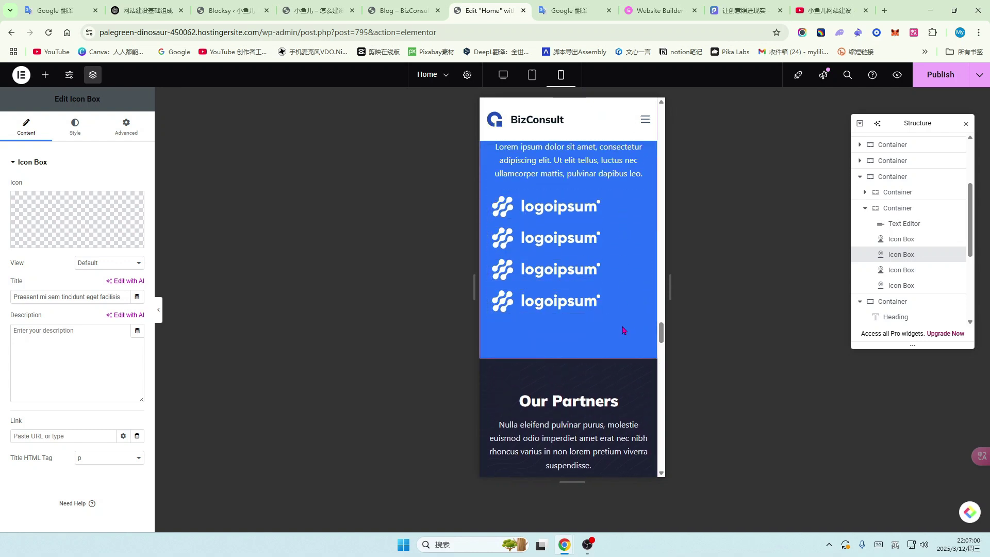
scroll(624, 330, up, 2)
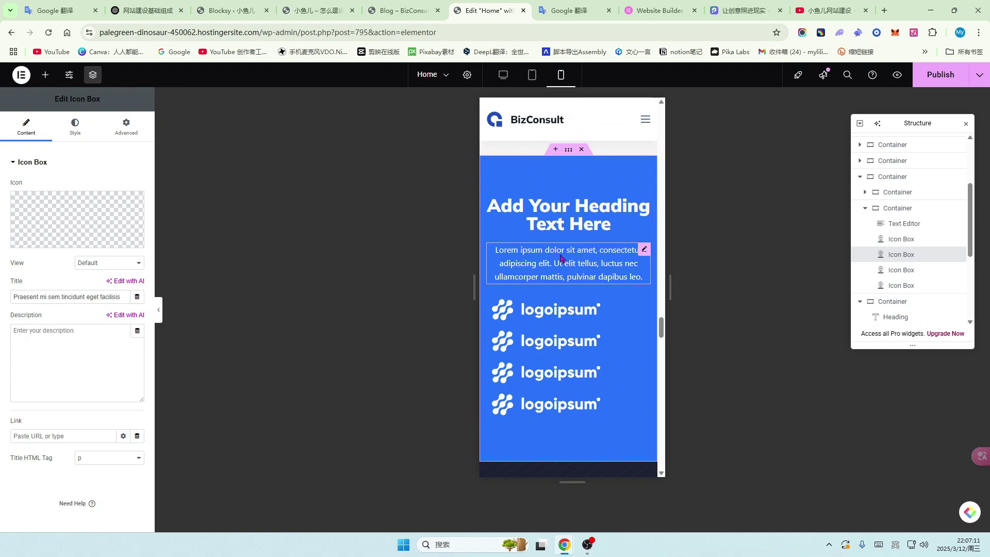
scroll(562, 258, down, 1)
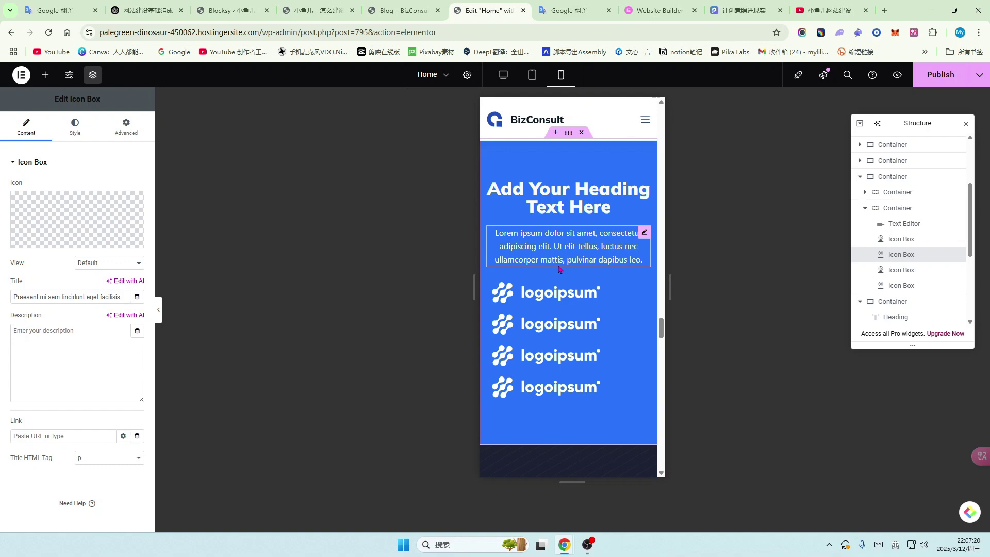
- Examine the mobile layout from the blue logo section back up to the Advanced Analytics service card
scroll(576, 262, down, 1)
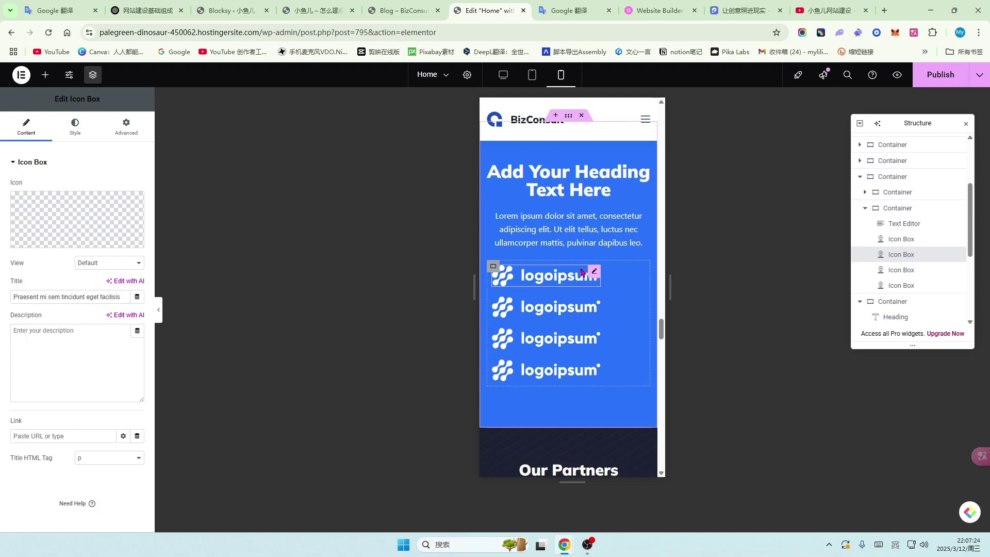
scroll(582, 272, up, 10)
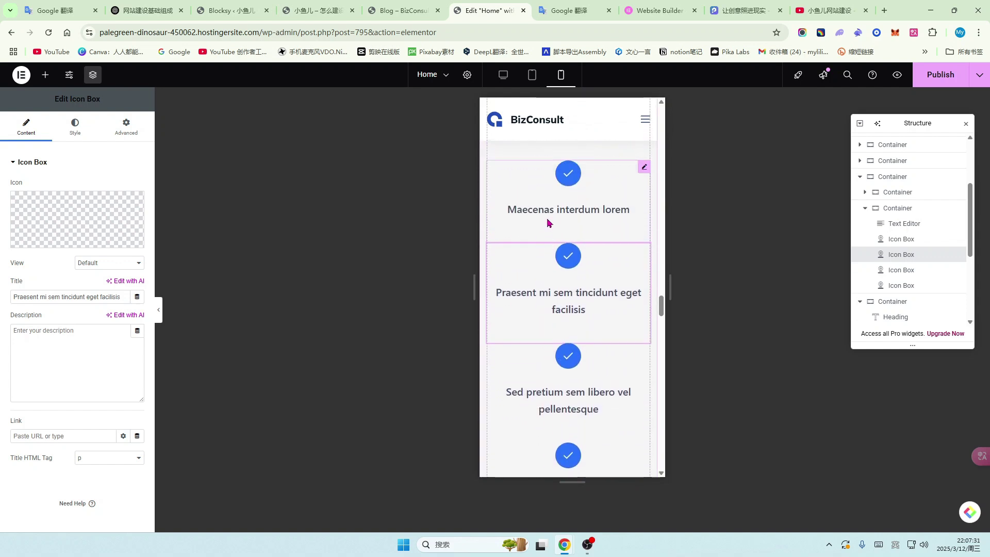
scroll(547, 222, up, 10)
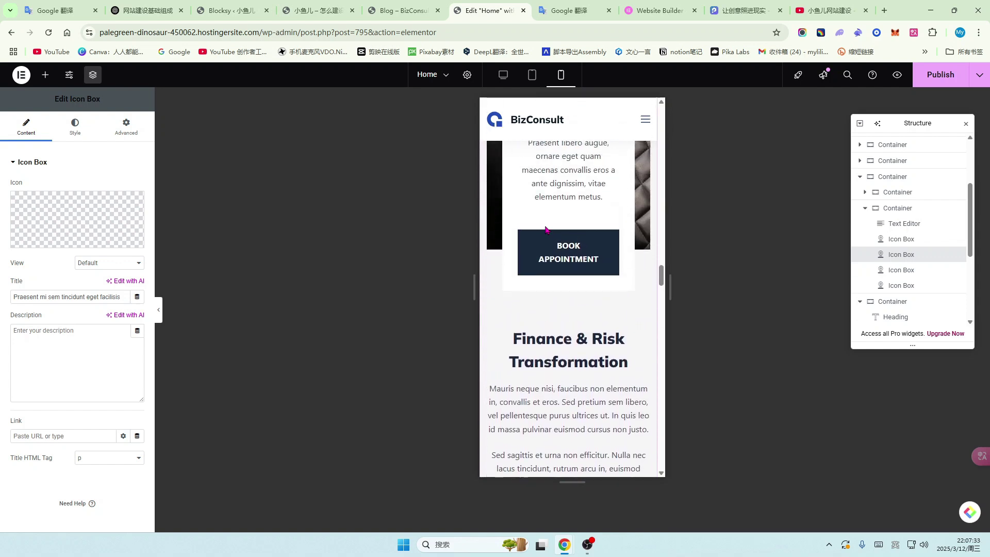
scroll(546, 229, up, 10)
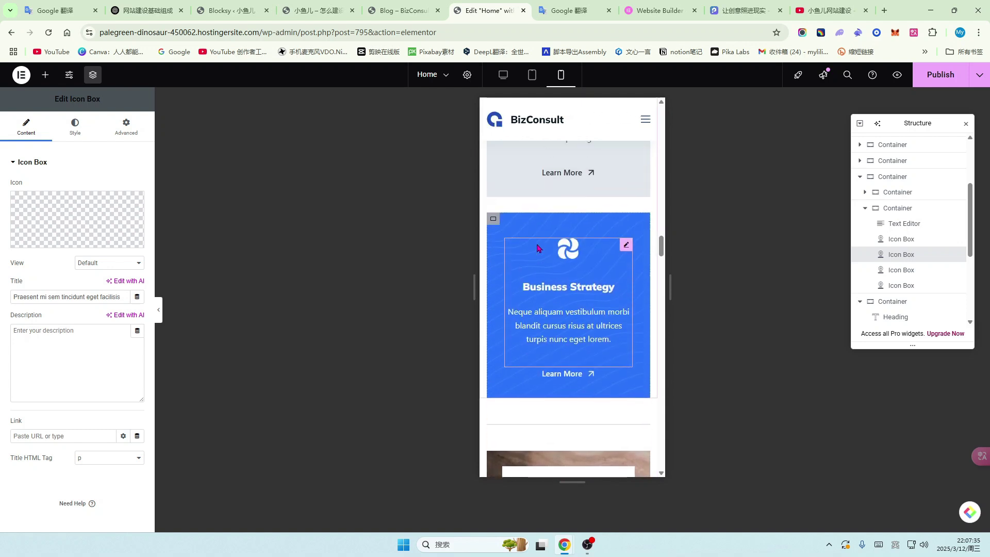
scroll(537, 248, up, 10)
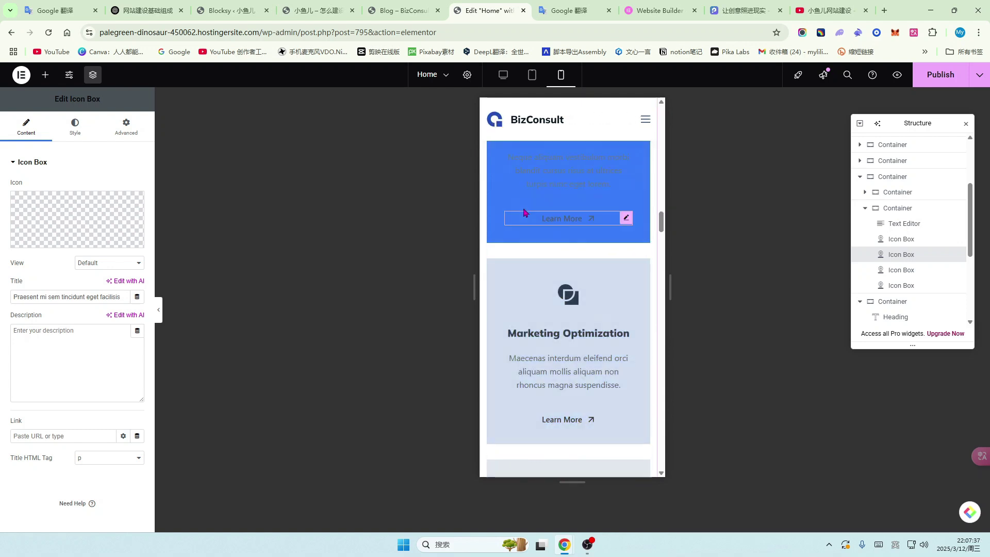
scroll(593, 259, up, 5)
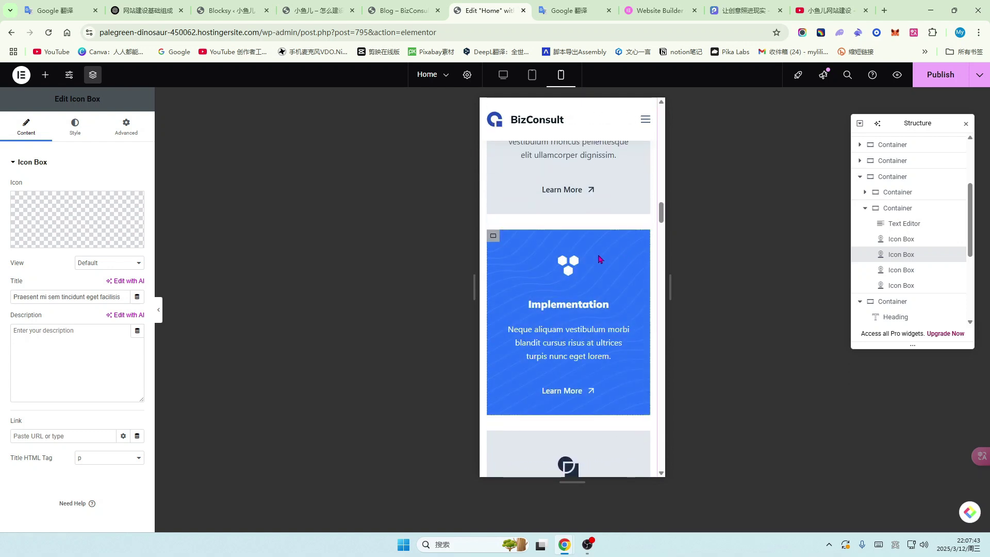
scroll(598, 259, up, 1)
scroll(606, 249, up, 3)
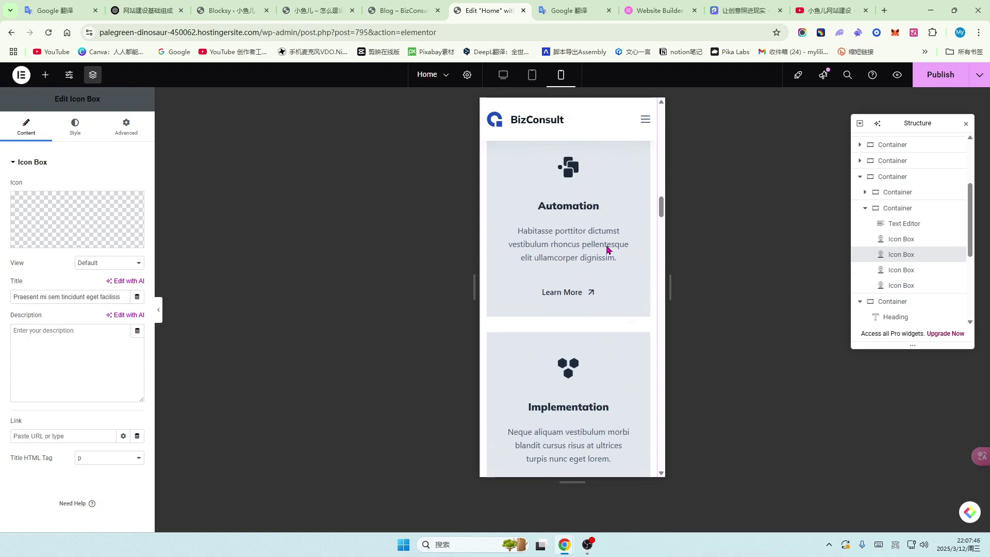
scroll(607, 249, up, 6)
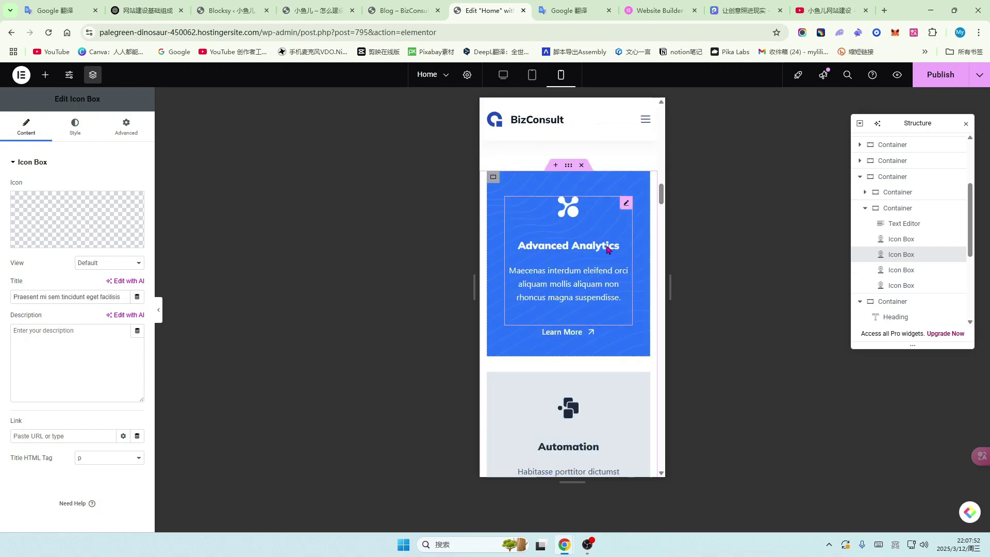
- Switch to the tablet preview and examine the layout from the service cards through both logo sections to Latest News
click(532, 75)
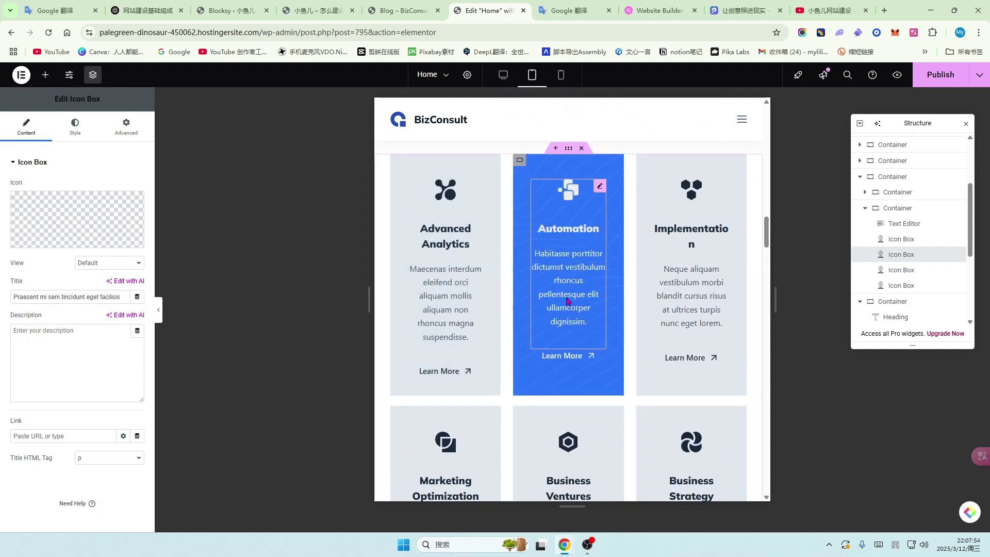
scroll(633, 295, down, 3)
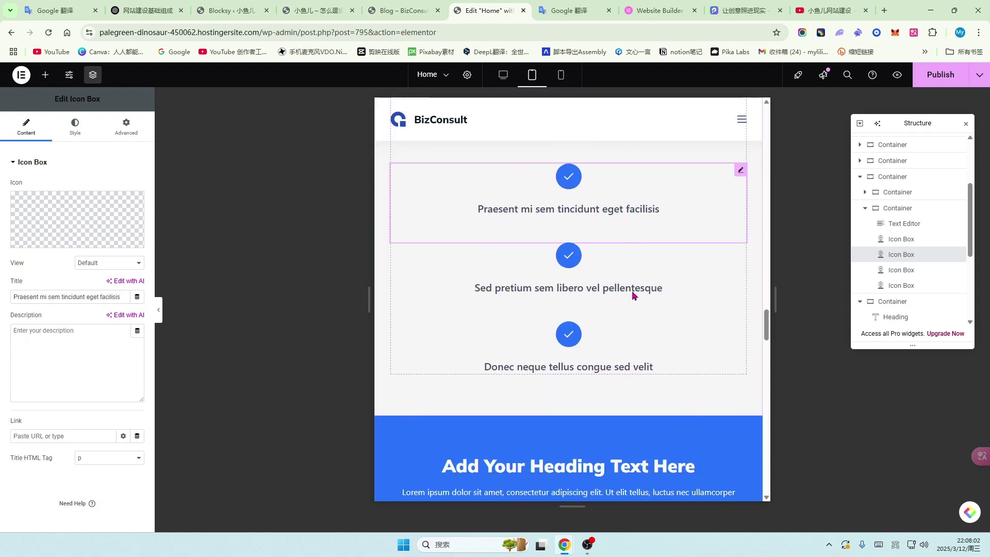
scroll(634, 296, down, 5)
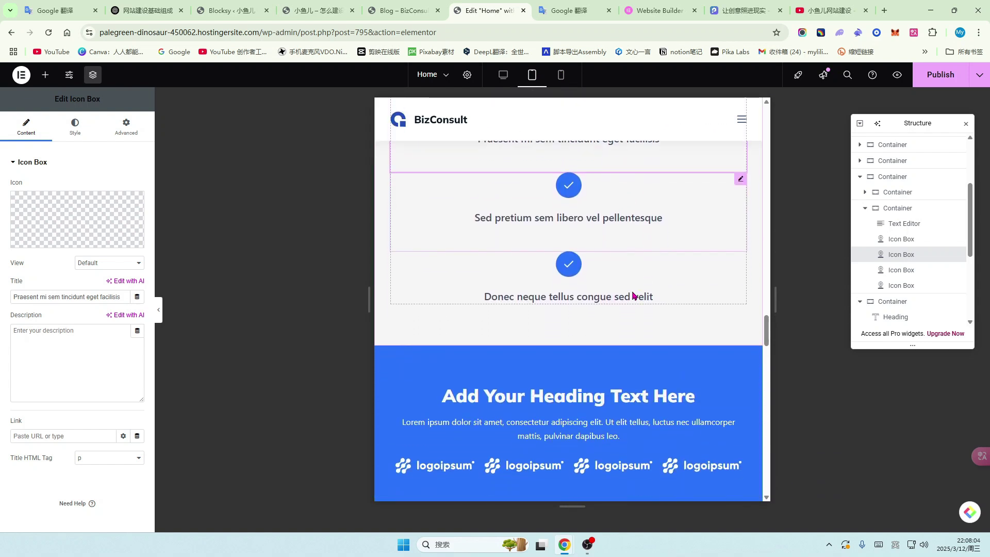
scroll(619, 294, down, 2)
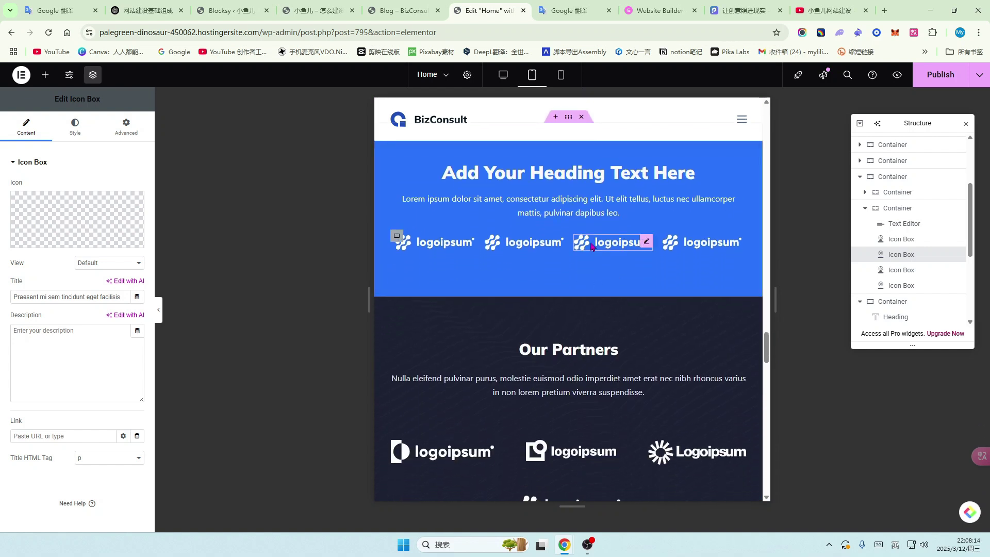
scroll(657, 340, down, 4)
scroll(660, 329, down, 2)
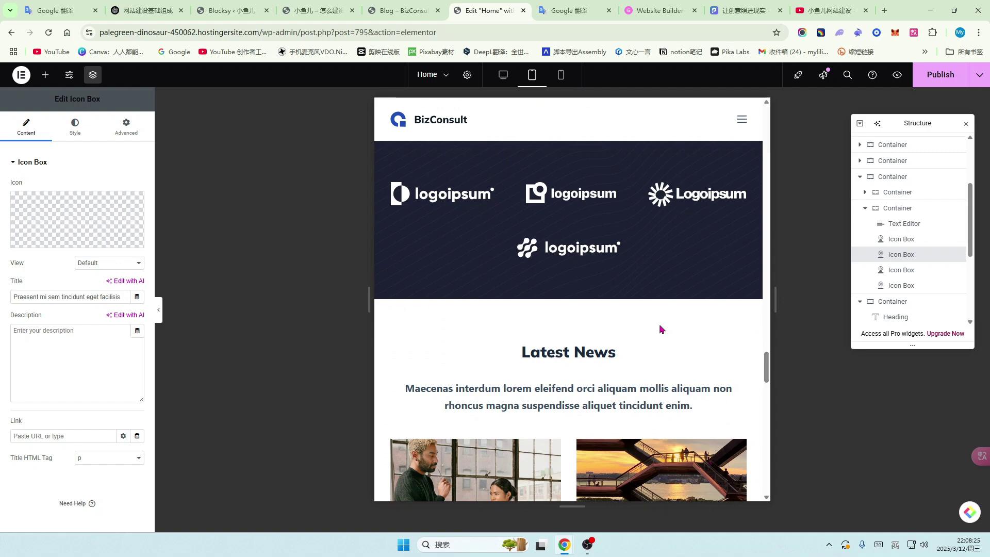
scroll(651, 330, down, 1)
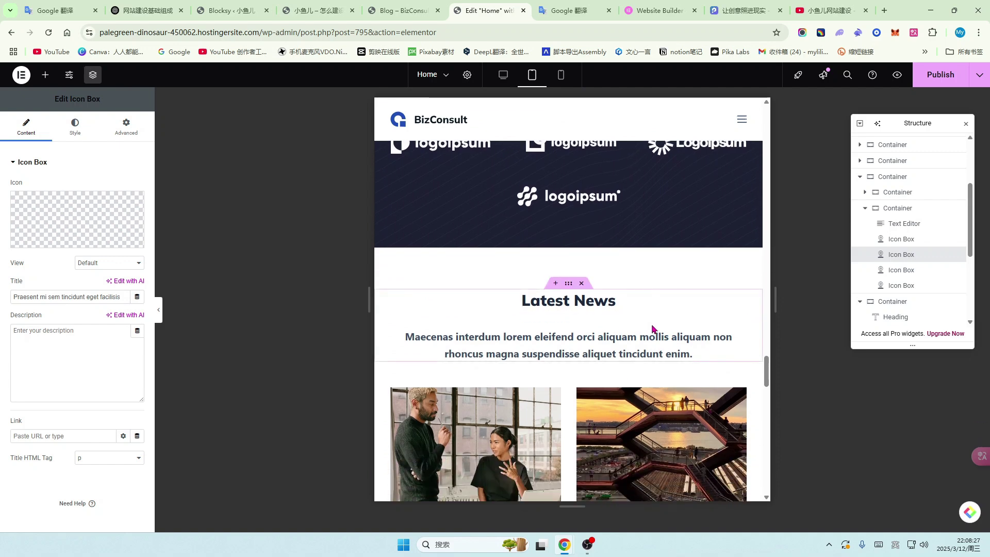
scroll(663, 331, up, 4)
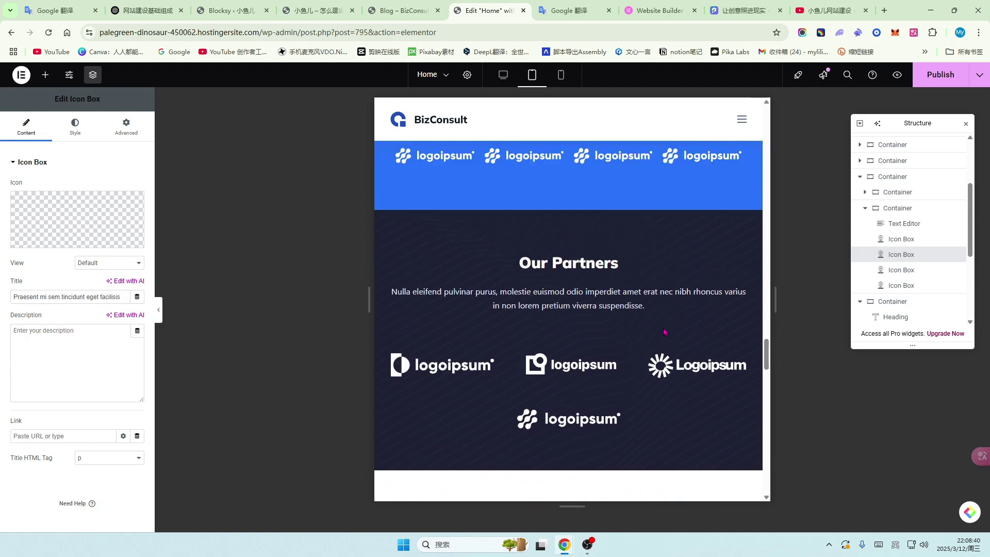
scroll(634, 315, down, 2)
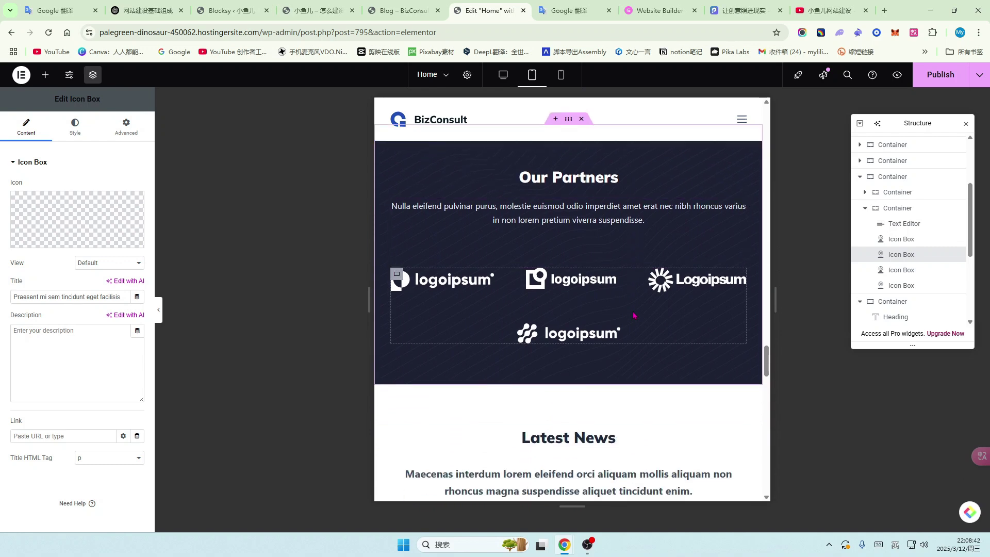
scroll(623, 333, down, 1)
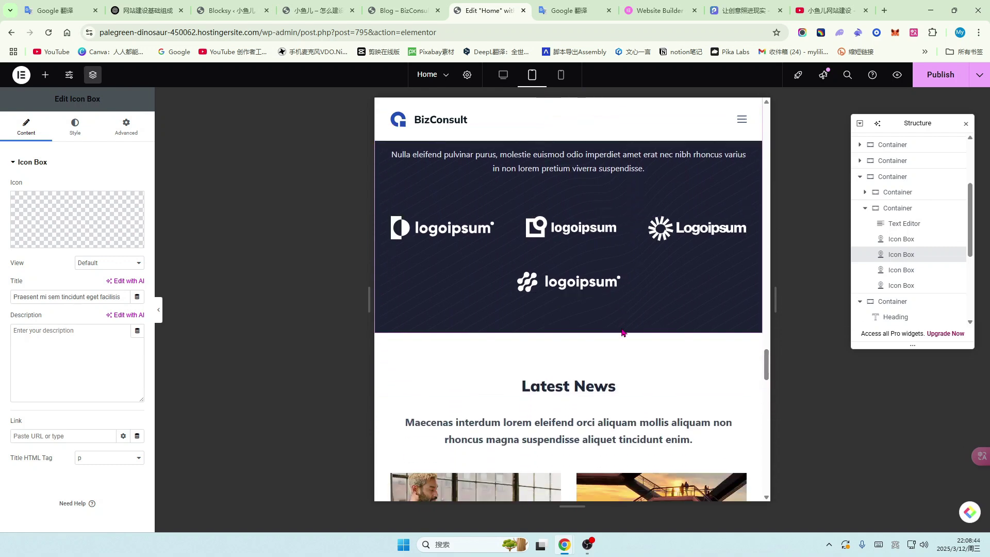
scroll(623, 332, down, 1)
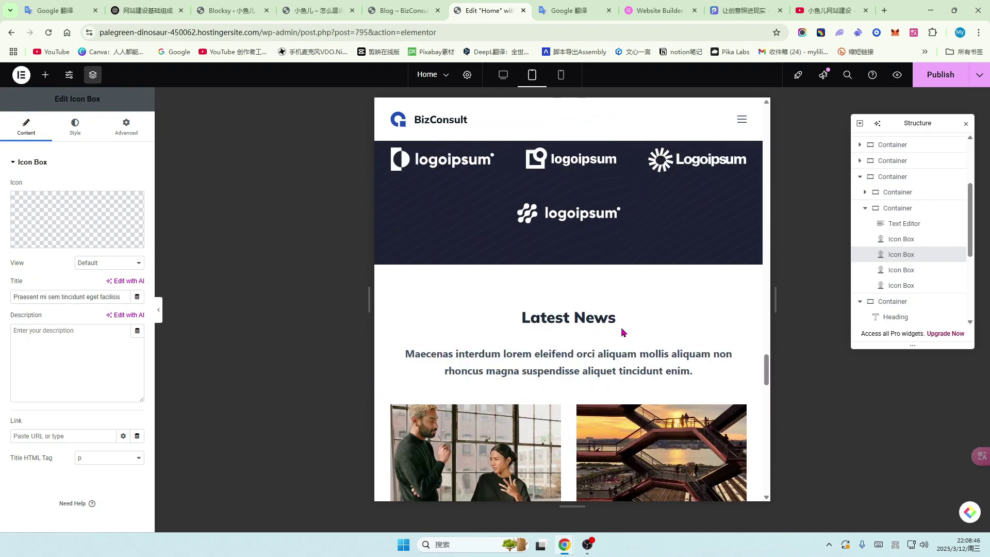
- Switch to the desktop preview and examine the Finance & Risk Transformation section and The Business Consulting Process section above it
click(503, 75)
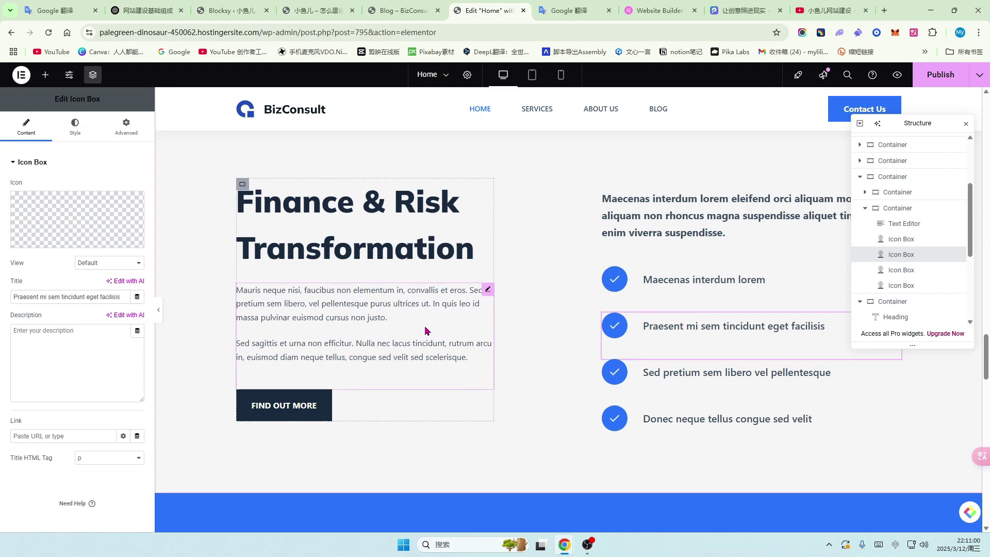
scroll(387, 243, up, 2)
scroll(538, 328, up, 1)
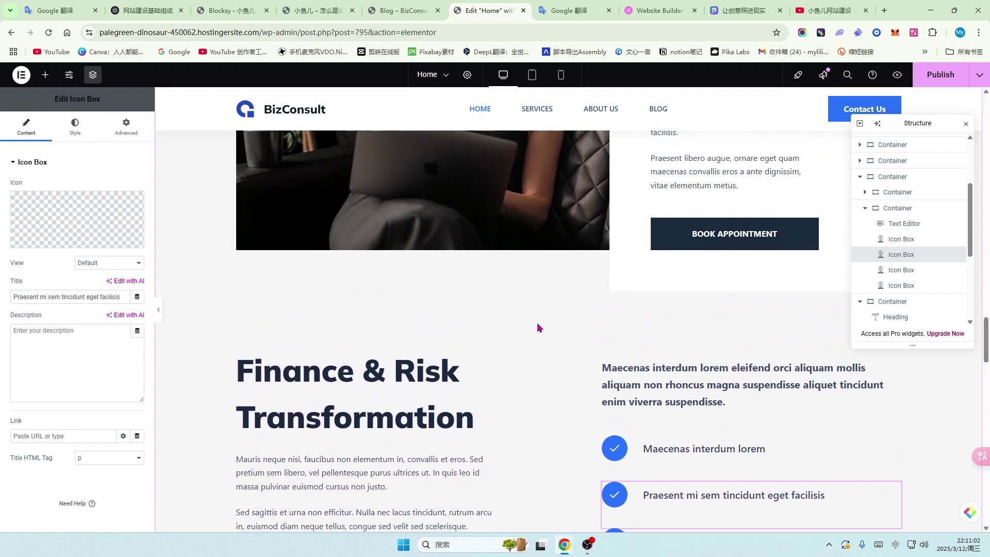
scroll(547, 325, up, 2)
scroll(564, 317, up, 1)
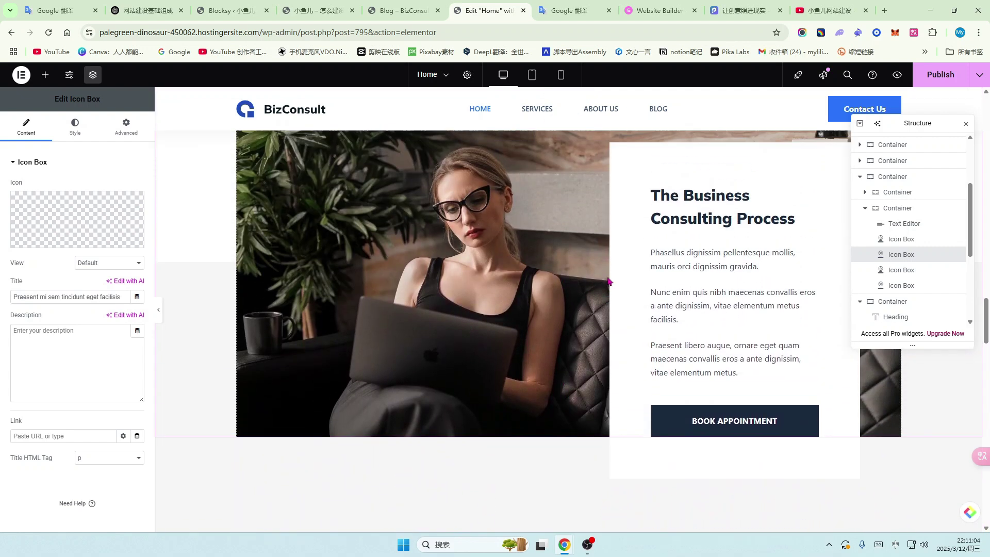
scroll(574, 283, up, 2)
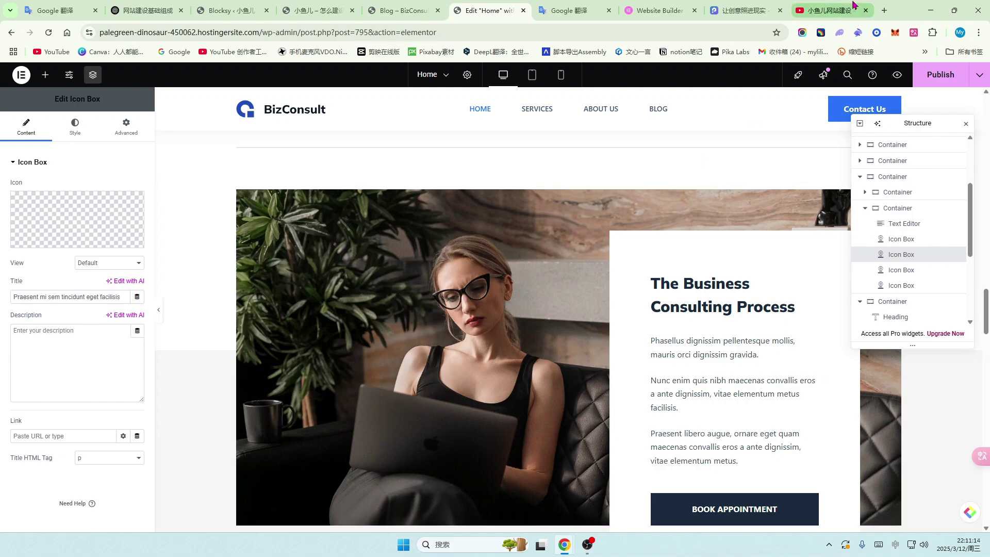
- Switch to the YouTube channel's videos page and look through its website-building tutorials
click(830, 10)
scroll(878, 300, down, 10)
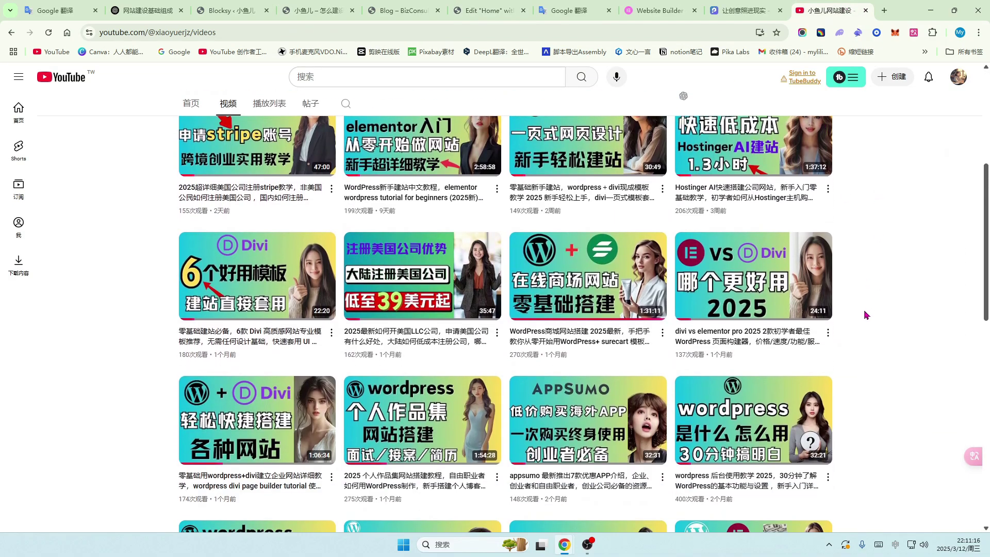
scroll(866, 317, down, 4)
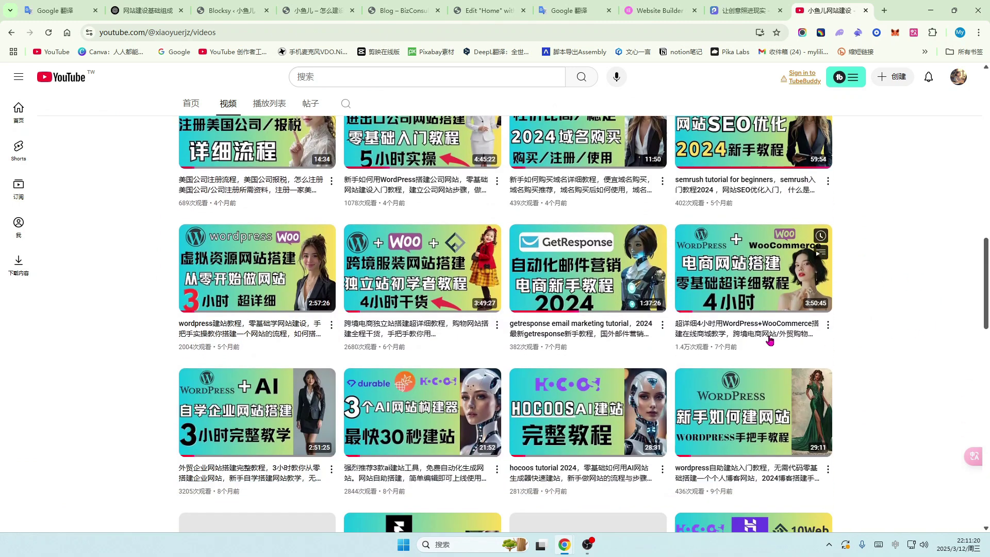
mouse_move(828, 345)
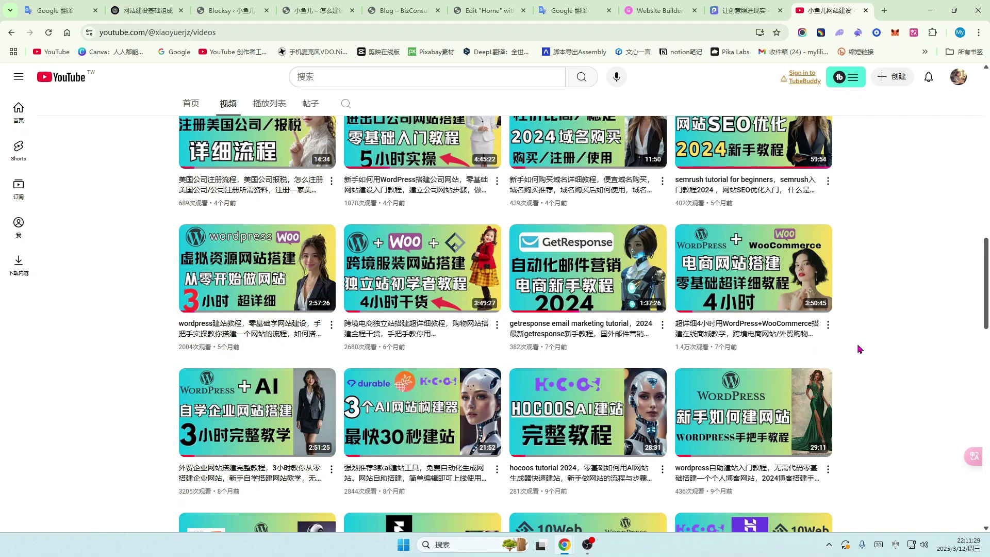
scroll(859, 348, up, 1)
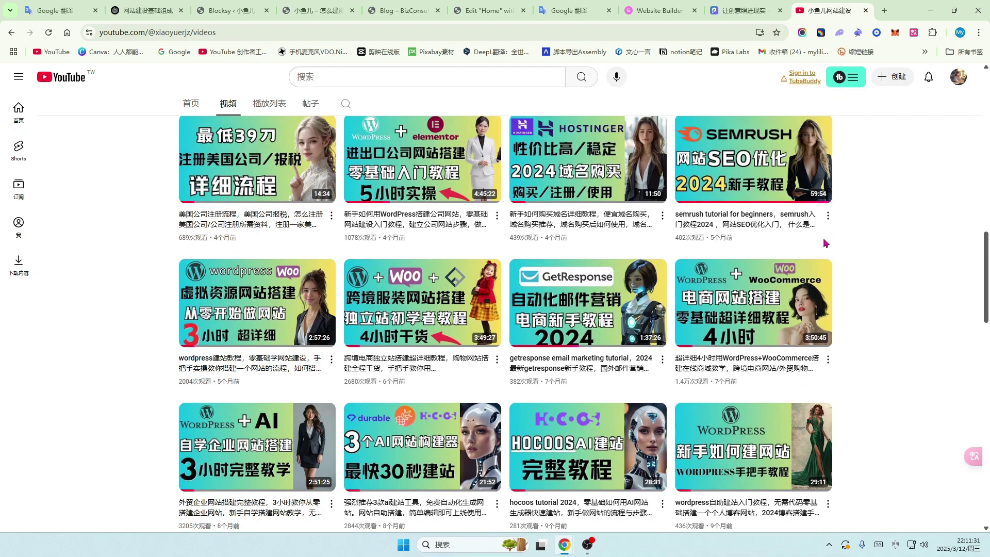
- Return to the Home page in the Elementor editor and compare its tablet and mobile previews, ending in mobile
click(484, 11)
click(532, 74)
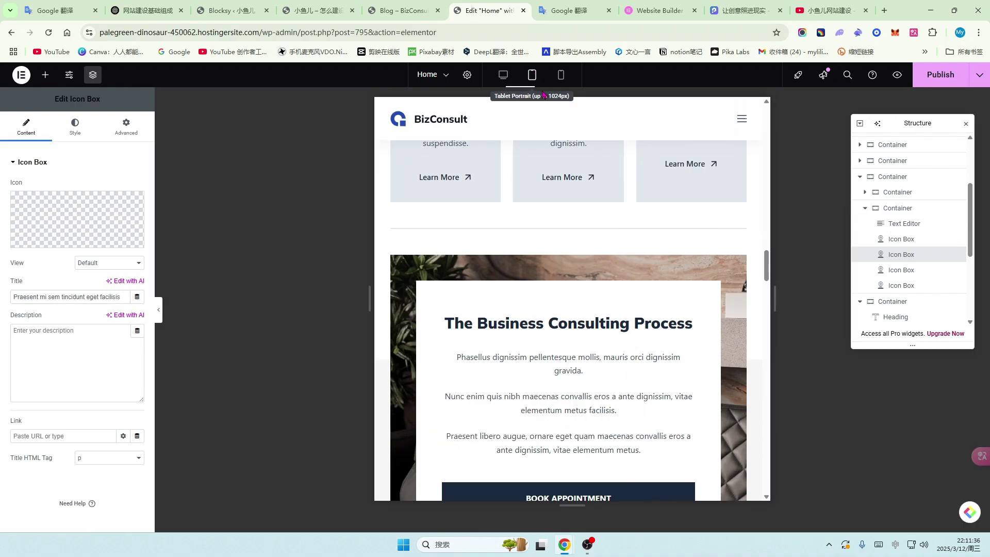
click(561, 75)
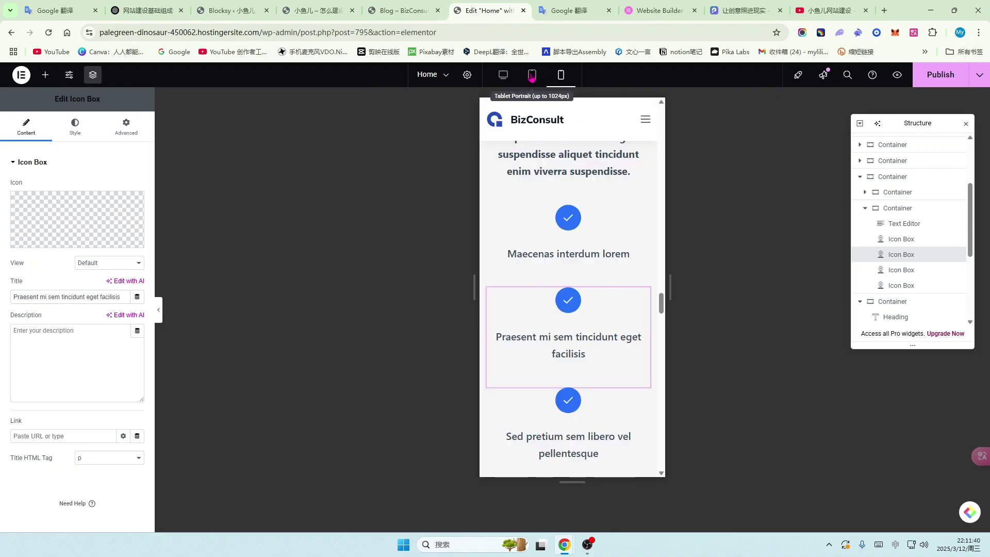
click(532, 77)
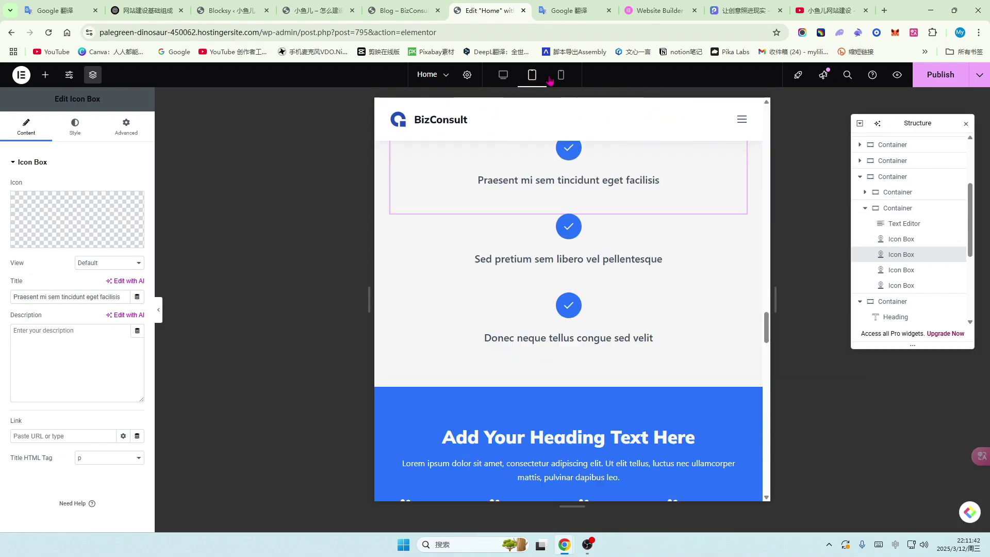
click(562, 76)
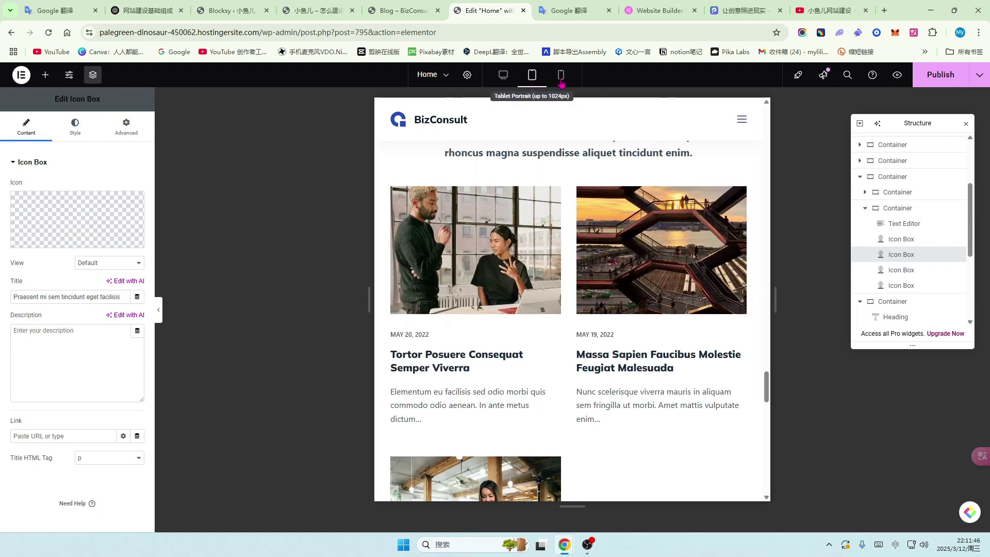
click(562, 76)
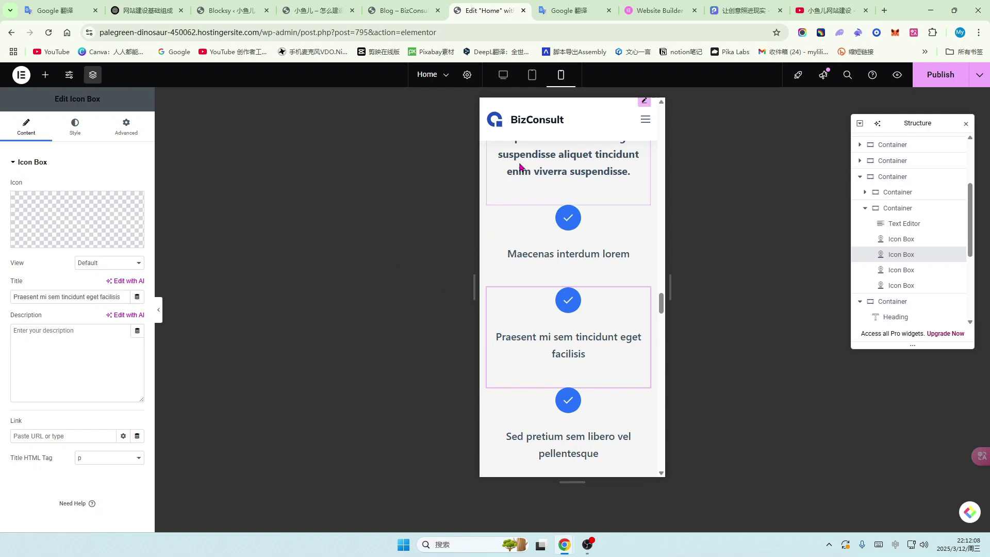
- Go back to the desktop preview and review the page from Finance & Risk Transformation up to The Business Consulting Process
click(503, 74)
scroll(416, 353, up, 3)
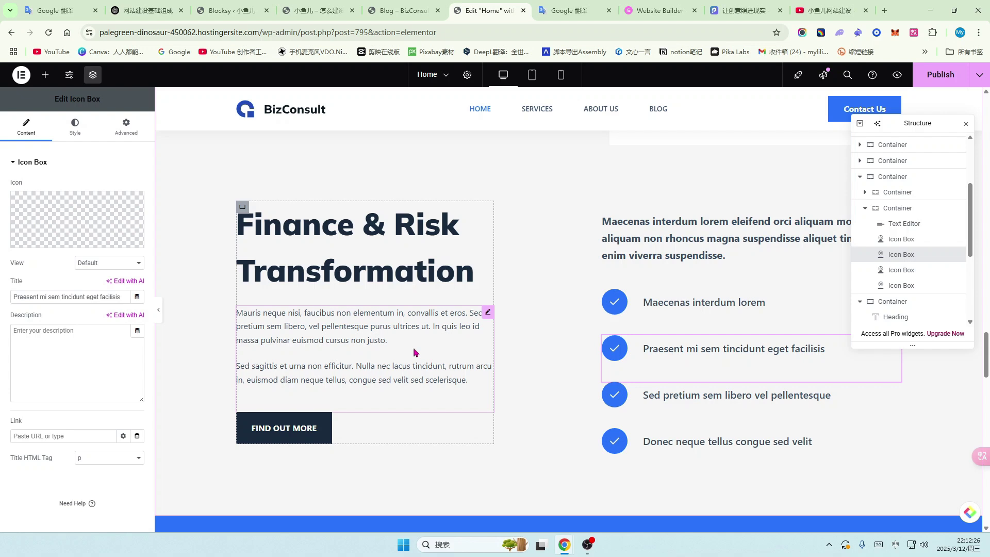
scroll(419, 353, down, 1)
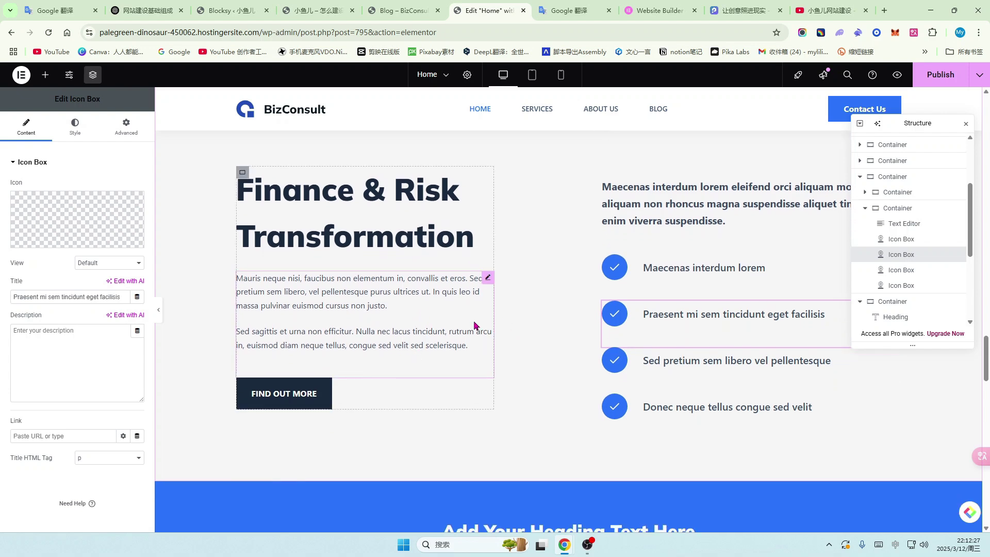
scroll(474, 325, up, 5)
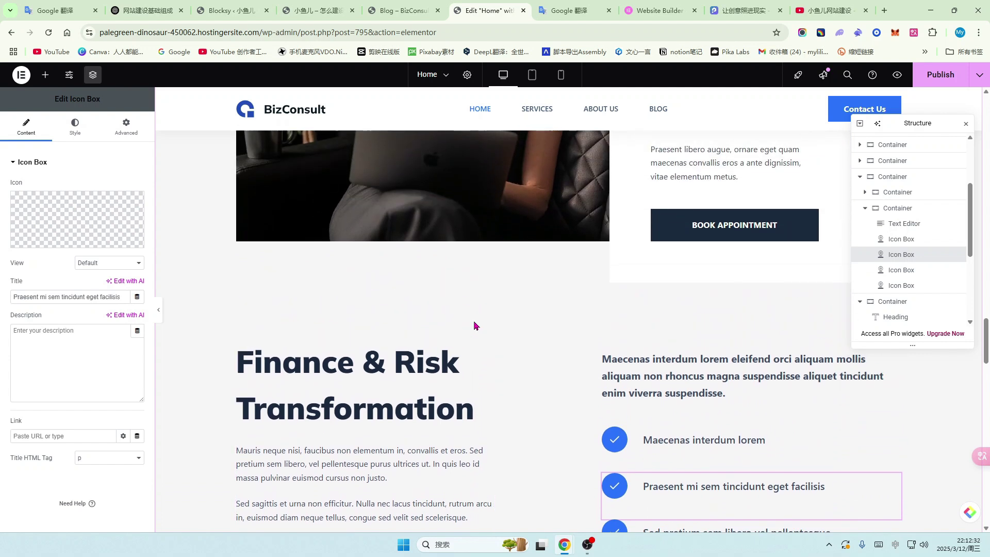
scroll(475, 325, up, 5)
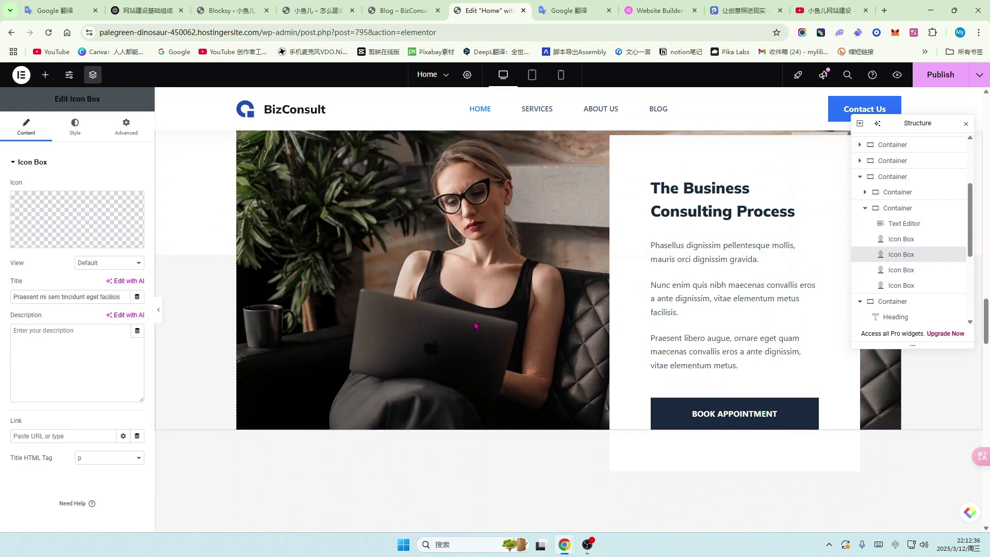
- Review the Home page without the editing panel, from The Business Consulting Process up to the company statistics, and restore the panel
scroll(475, 325, up, 8)
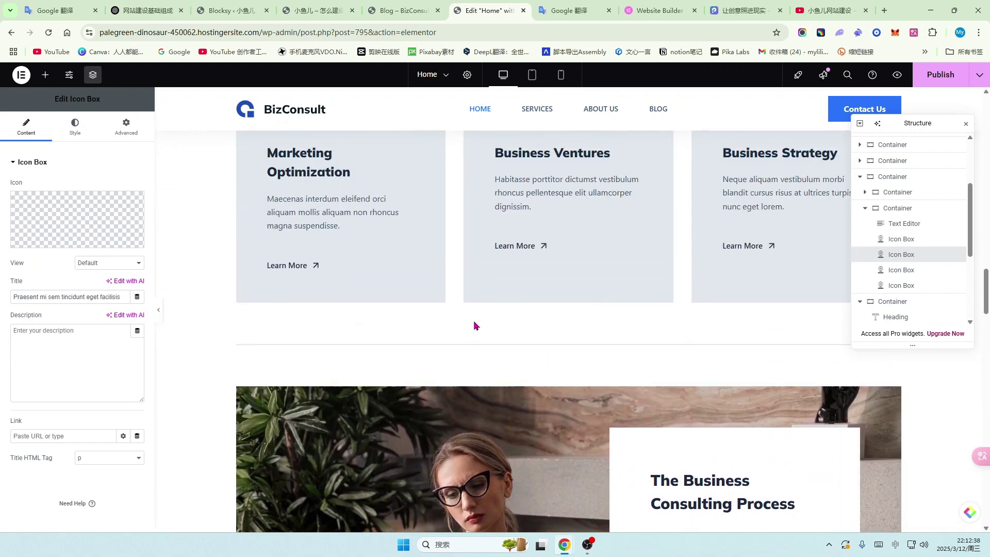
scroll(474, 325, up, 6)
key(ctrl+p)
scroll(542, 376, up, 5)
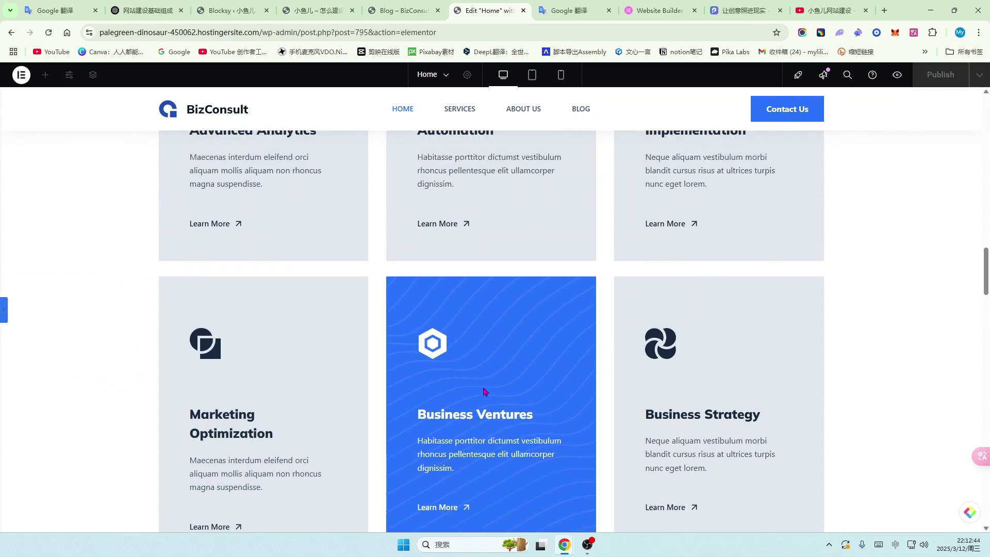
scroll(541, 377, up, 1)
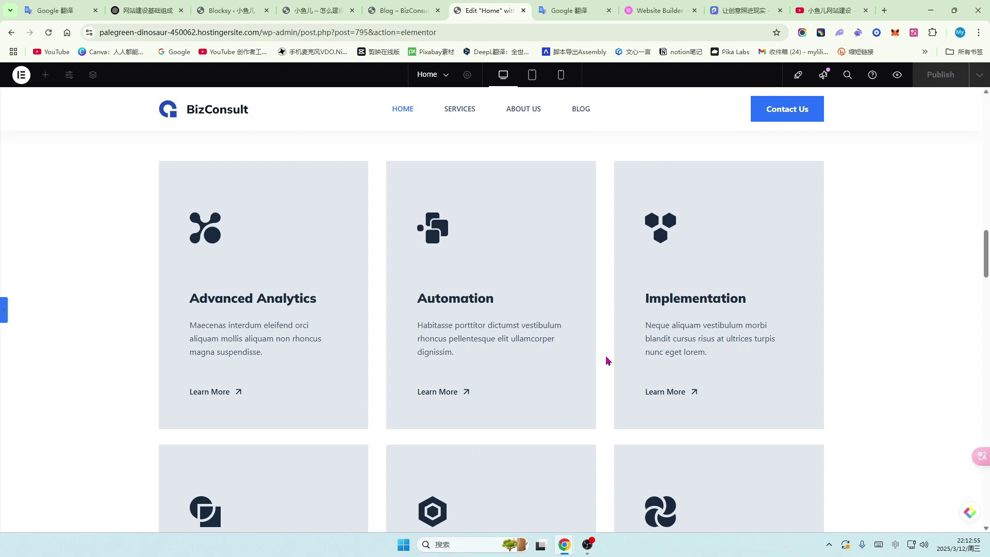
scroll(671, 349, up, 4)
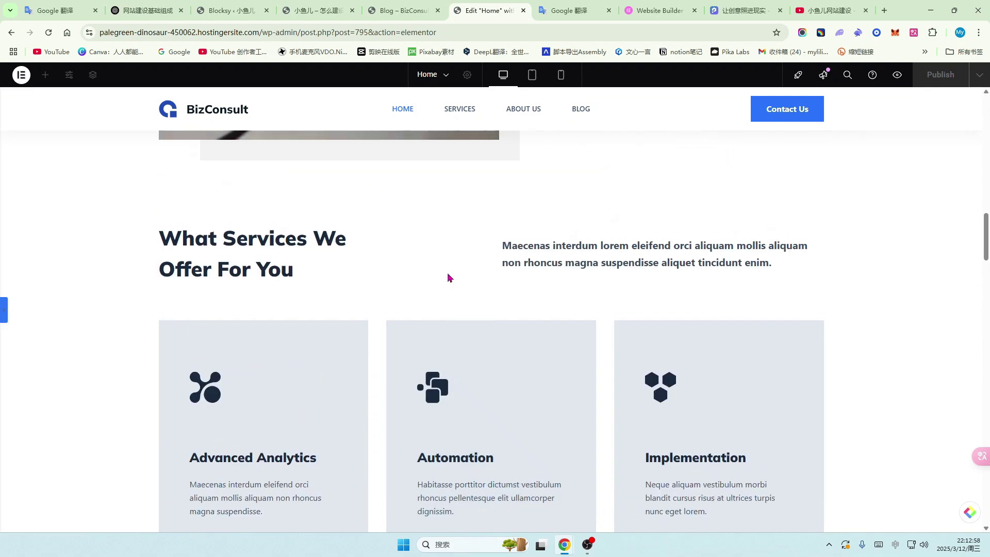
scroll(448, 278, up, 2)
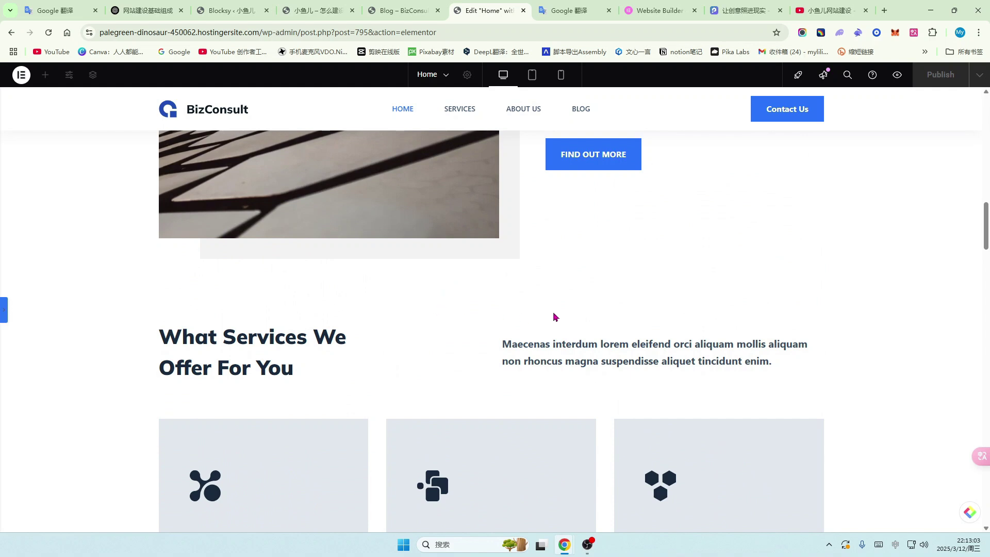
scroll(621, 287, up, 1)
scroll(696, 305, up, 1)
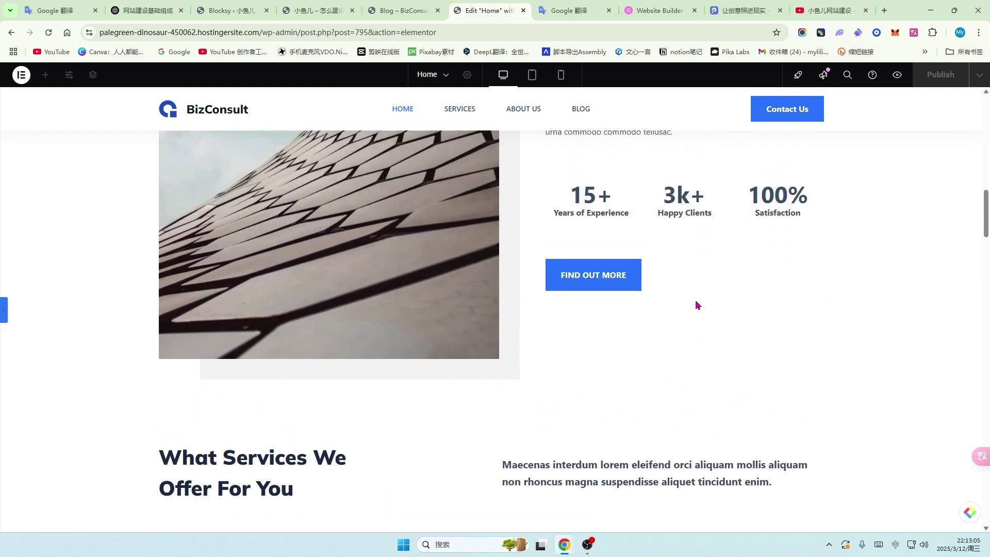
scroll(696, 305, up, 2)
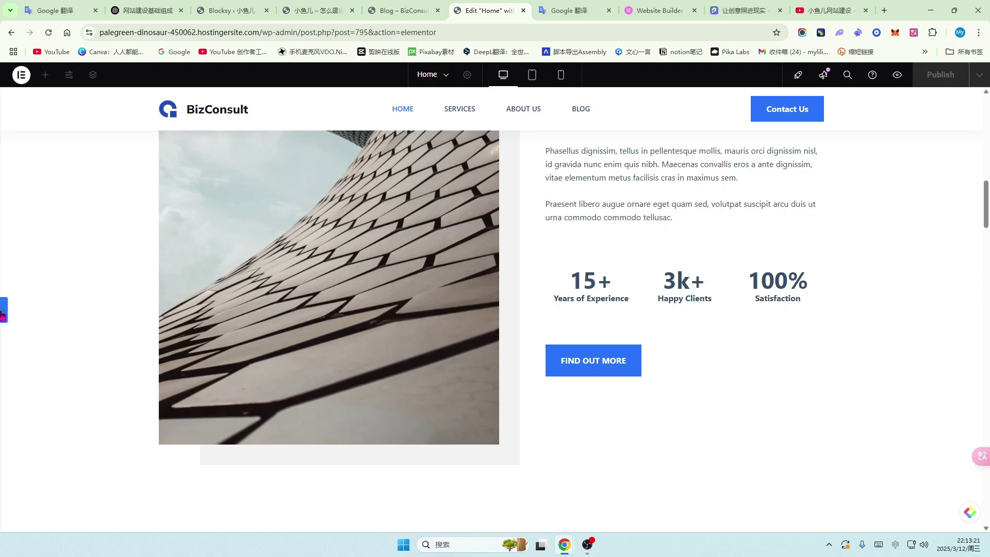
click(3, 312)
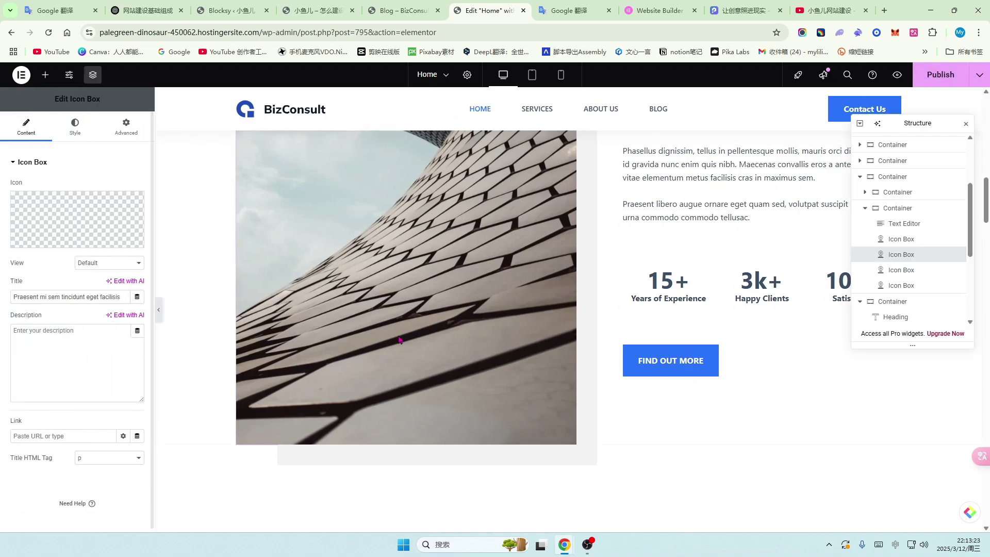
- Open the template library for a new section above What You Need To Know About Our Company and look through its blocks
scroll(531, 298, up, 5)
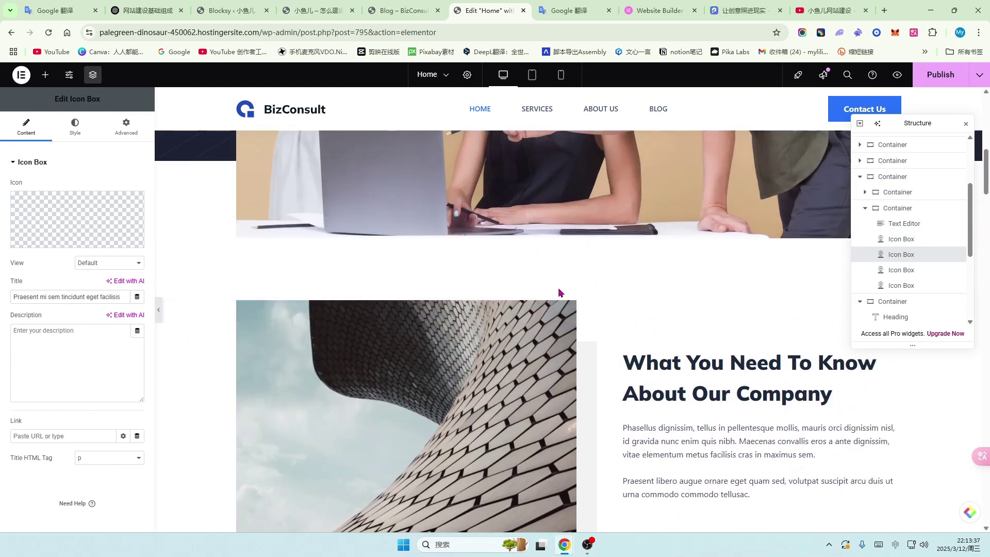
click(560, 292)
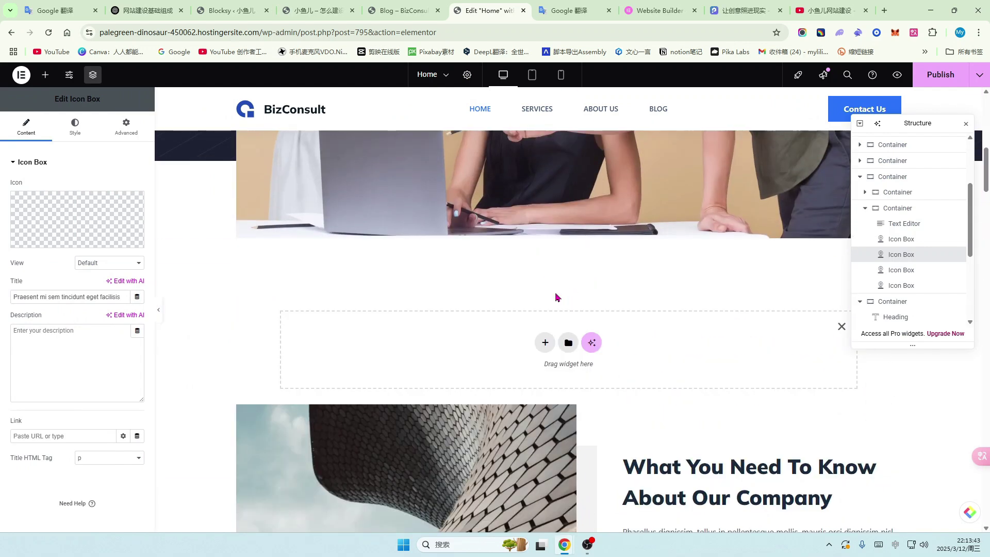
click(568, 344)
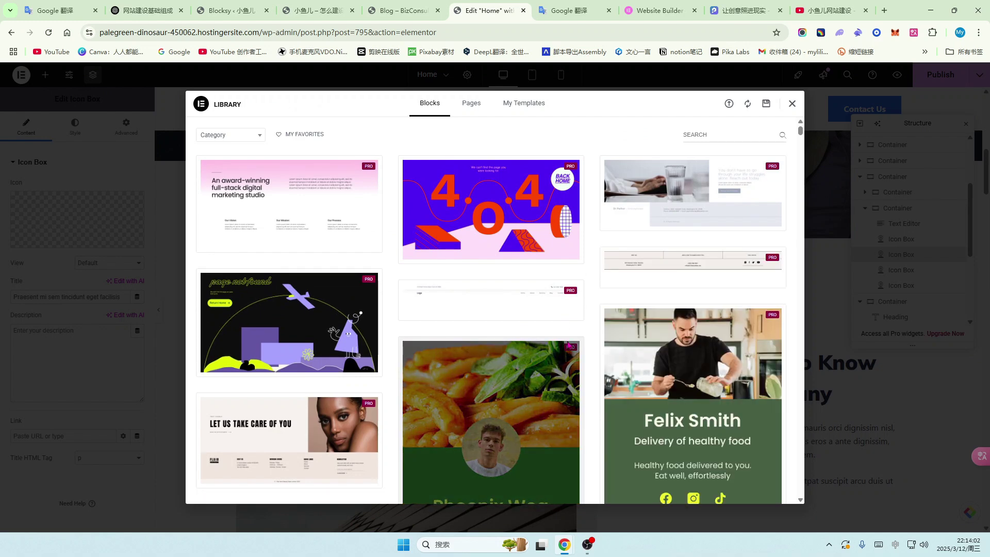
mouse_move(440, 247)
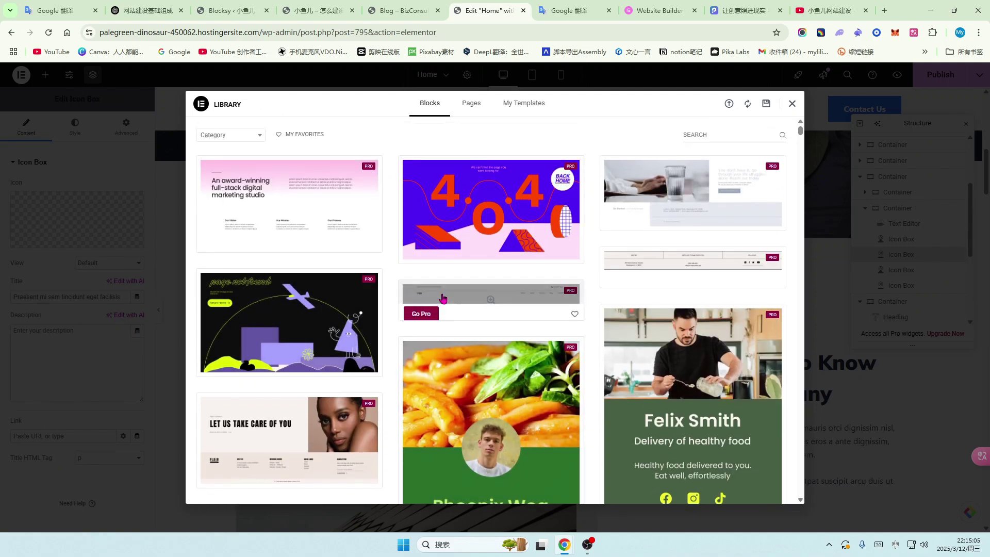
scroll(330, 233, down, 10)
scroll(458, 280, down, 1)
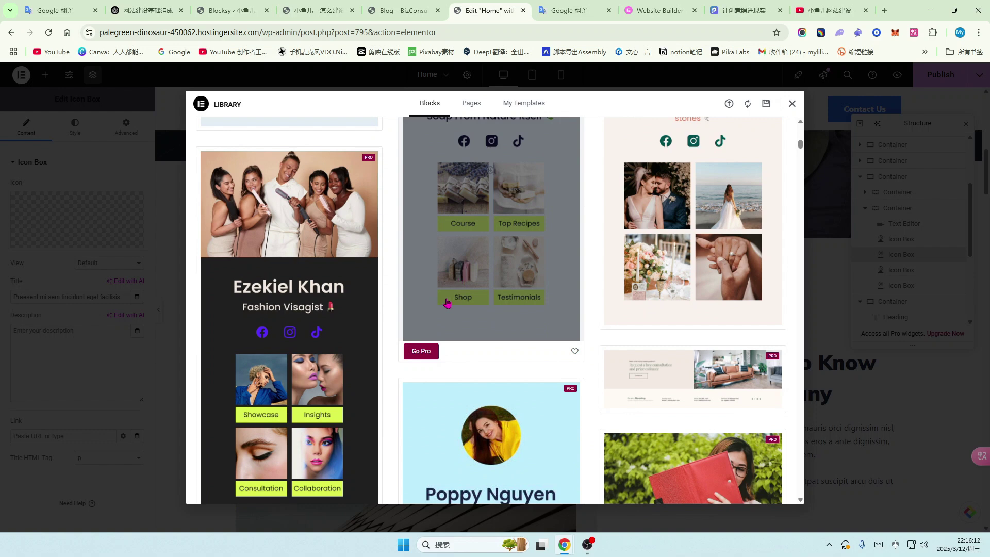
scroll(670, 294, down, 1)
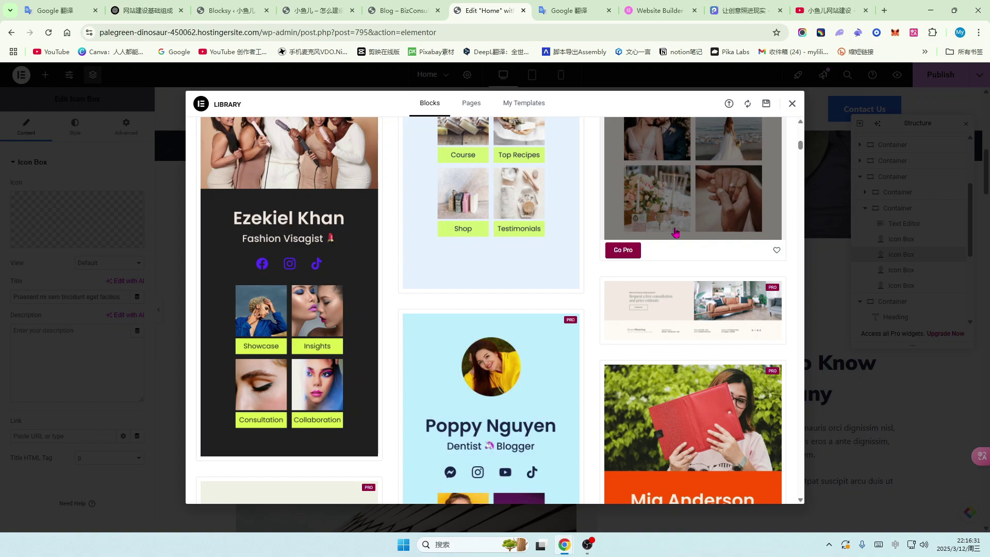
scroll(588, 247, down, 1)
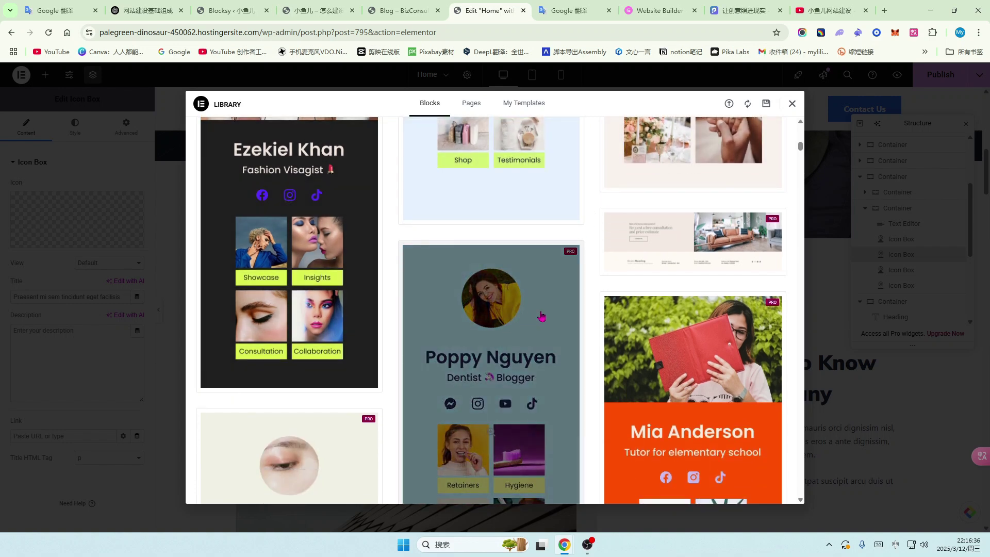
scroll(552, 302, down, 1)
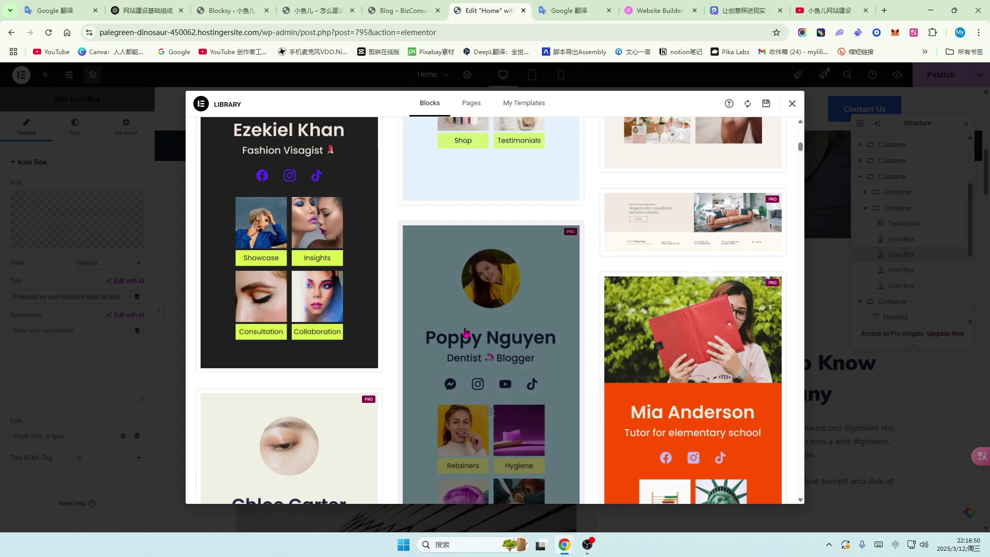
scroll(491, 330, down, 2)
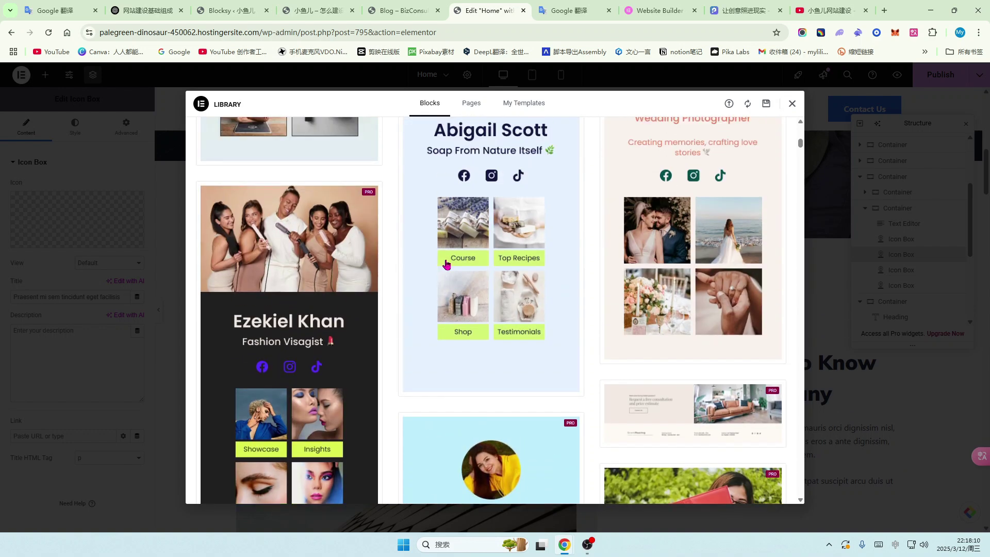
scroll(444, 258, up, 10)
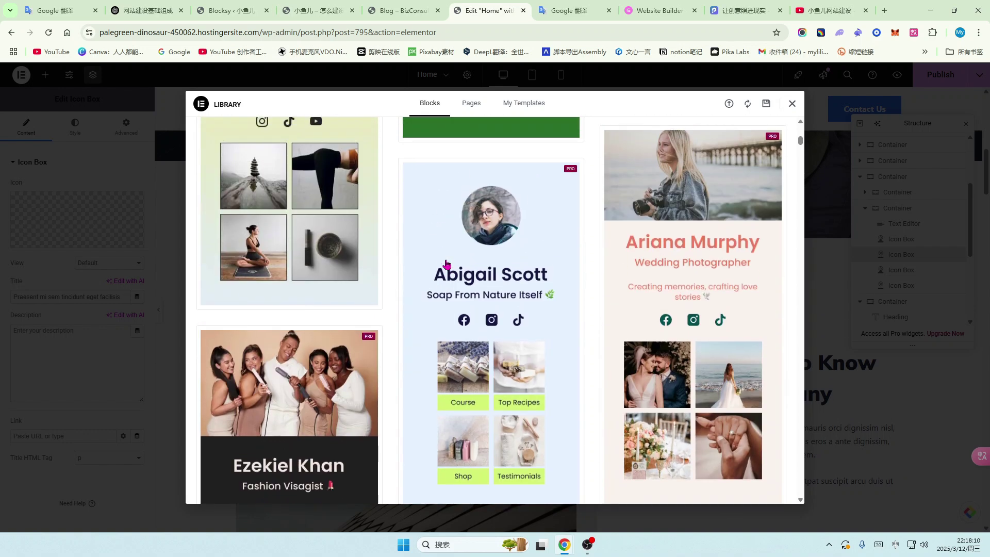
scroll(447, 264, up, 4)
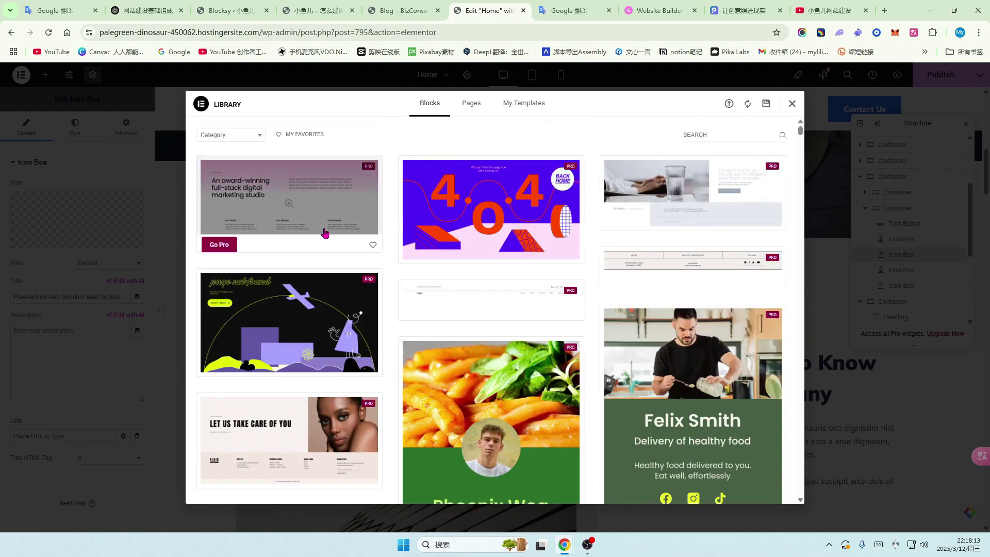
- Look through the first blocks of the template library again and close the library without inserting one
scroll(515, 241, down, 1)
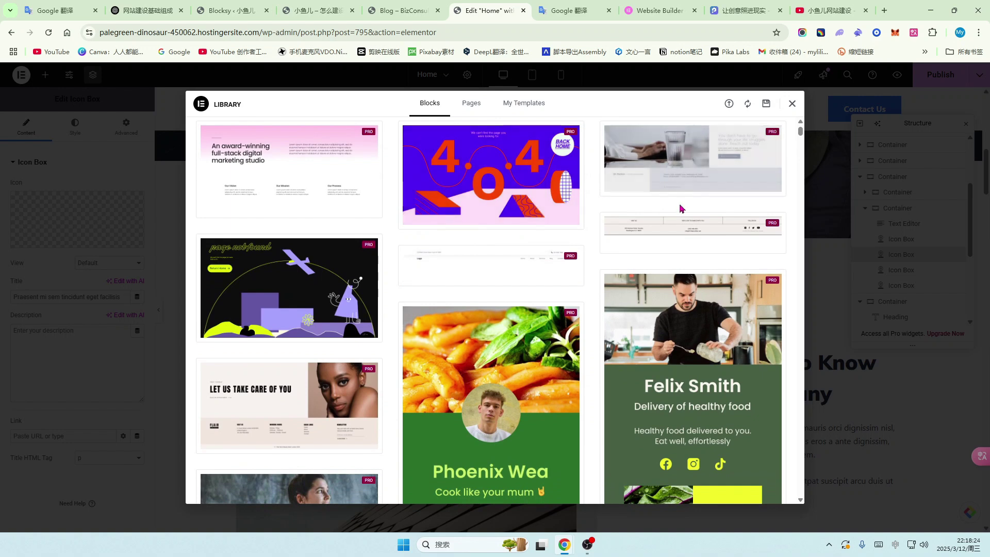
scroll(517, 295, down, 1)
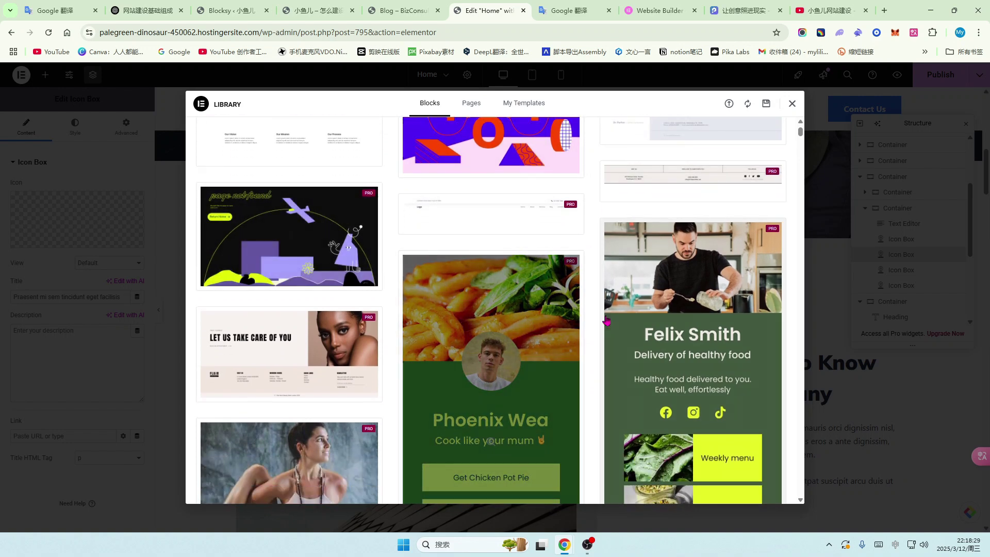
scroll(495, 320, down, 1)
scroll(503, 324, down, 1)
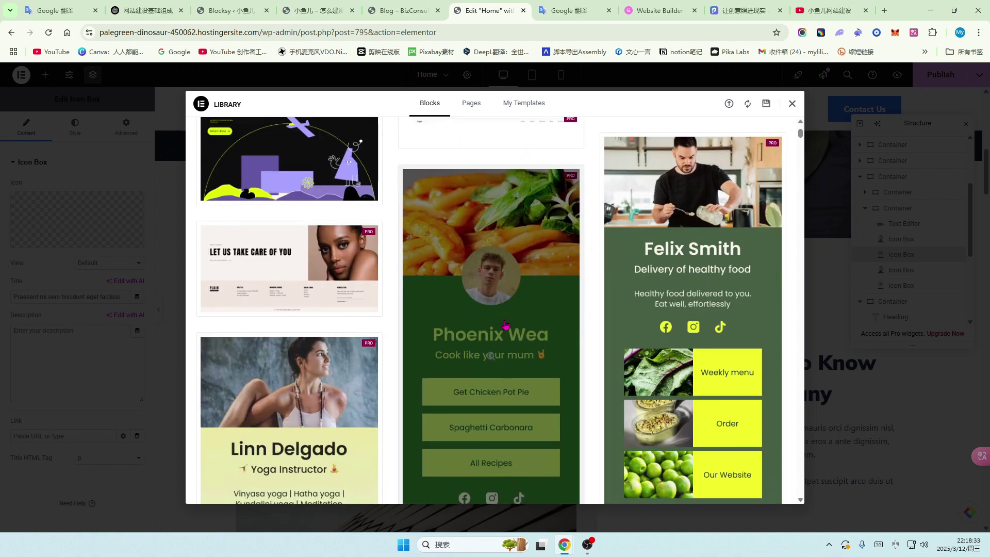
scroll(510, 324, down, 2)
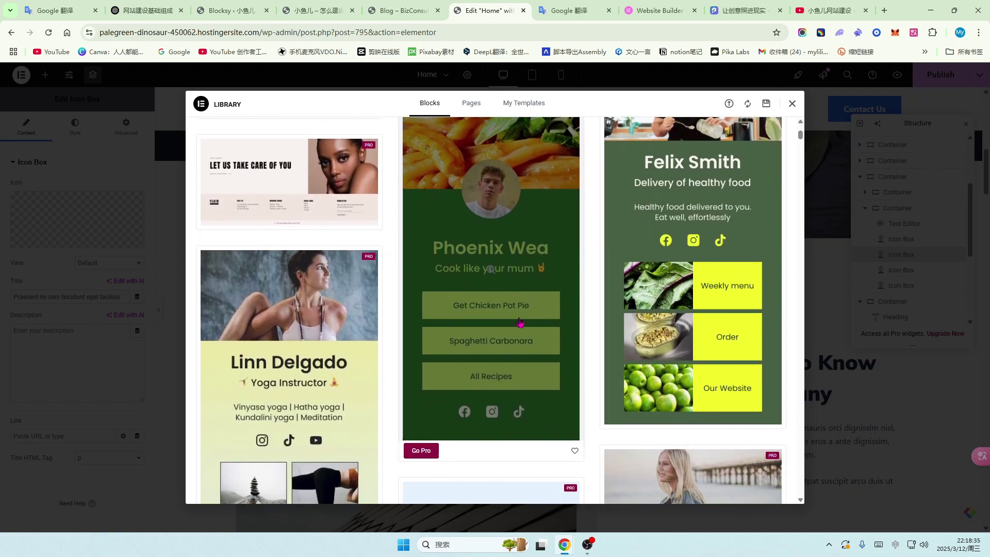
scroll(526, 322, down, 1)
scroll(524, 322, up, 1)
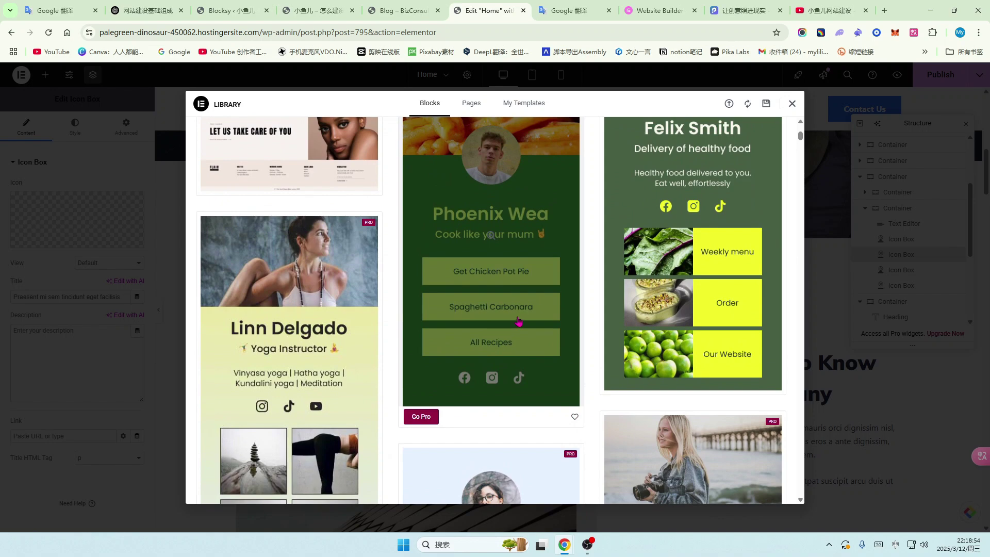
scroll(521, 321, down, 1)
scroll(531, 289, down, 1)
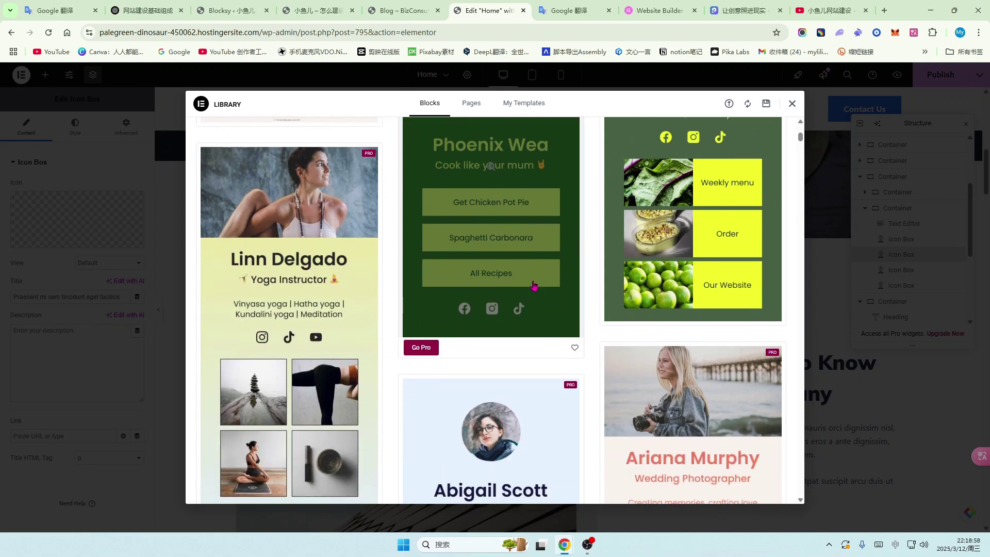
scroll(448, 274, up, 3)
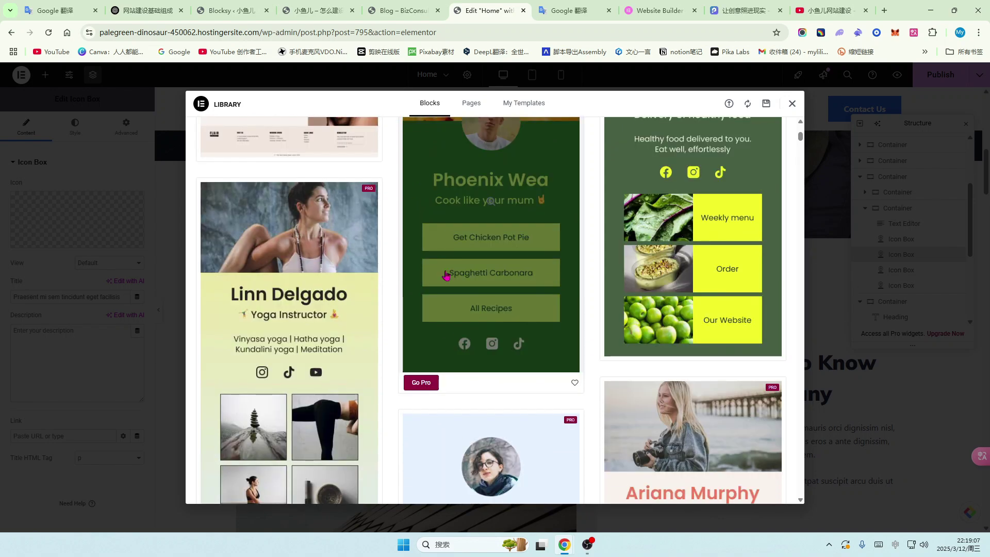
scroll(492, 291, up, 4)
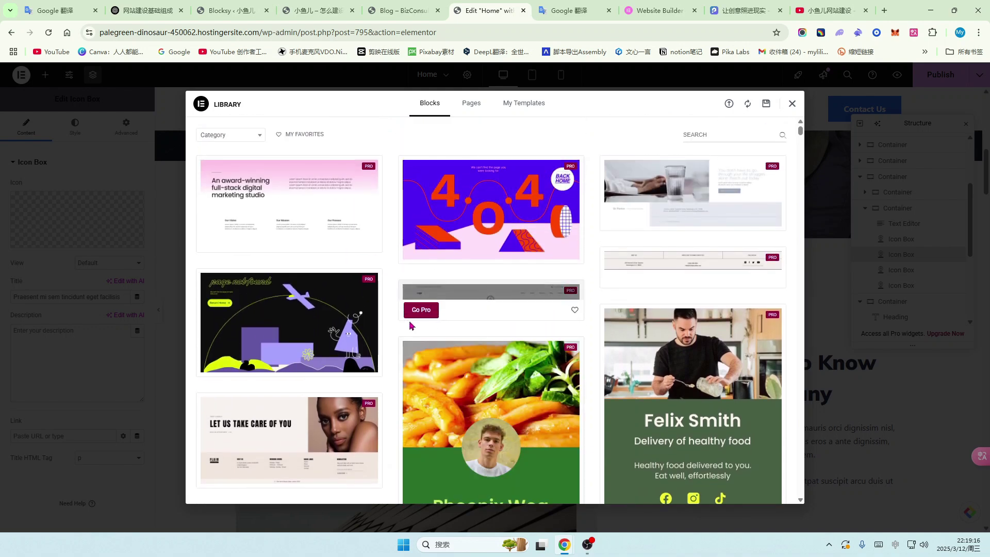
scroll(411, 325, down, 1)
scroll(411, 325, up, 1)
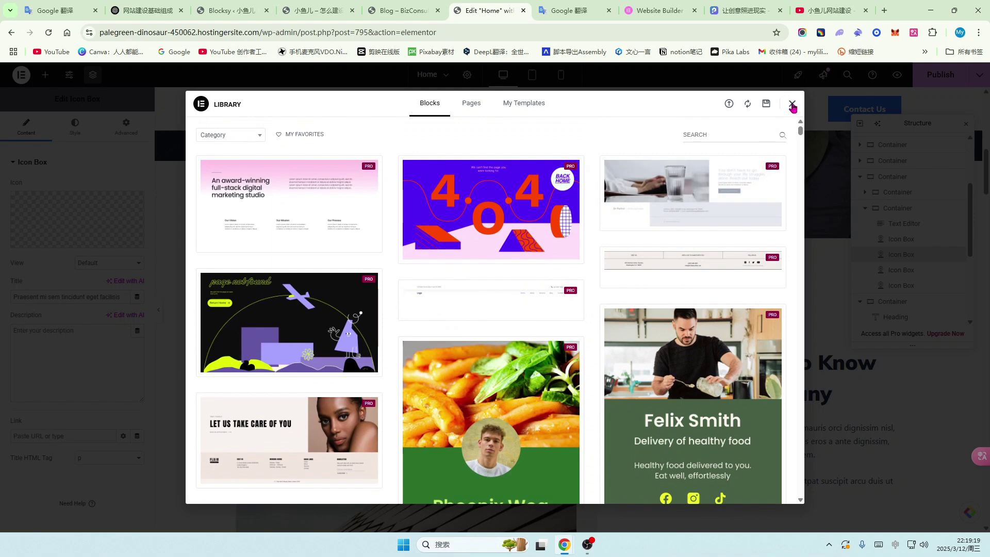
click(792, 107)
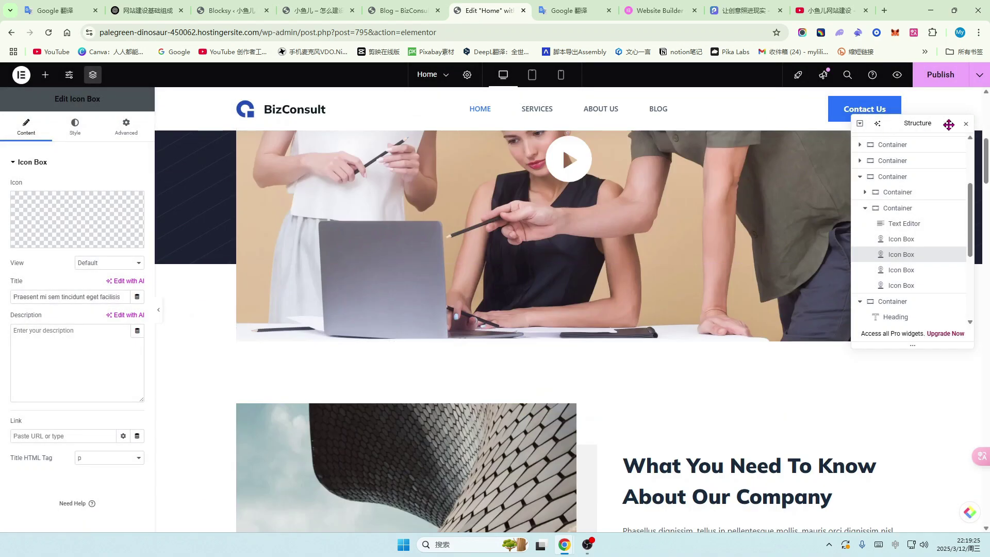
- Hide the page structure overview and publish the Home page
click(966, 127)
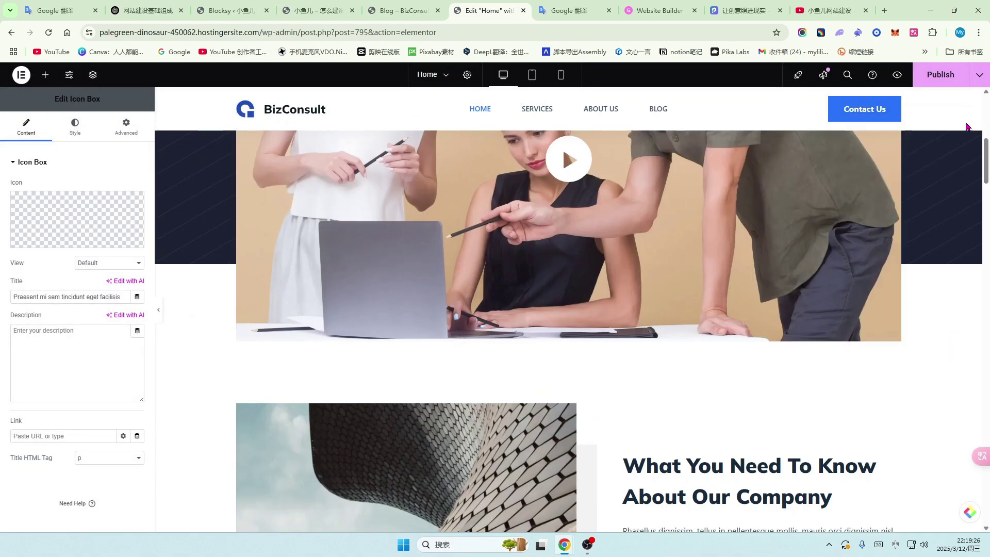
click(959, 76)
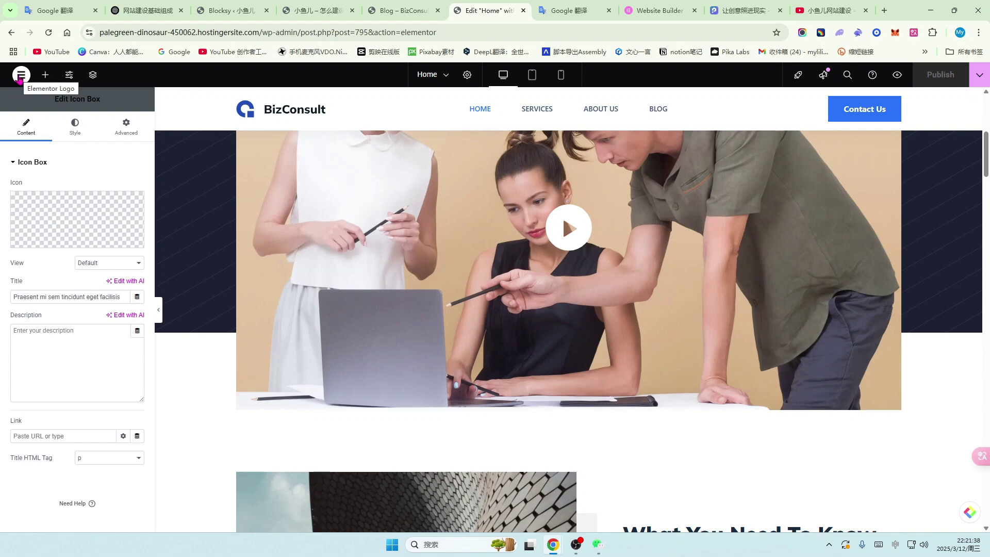
- Exit from Elementor to WordPress, dismissing the block editor's welcome guide, and go to the list of all pages
click(20, 76)
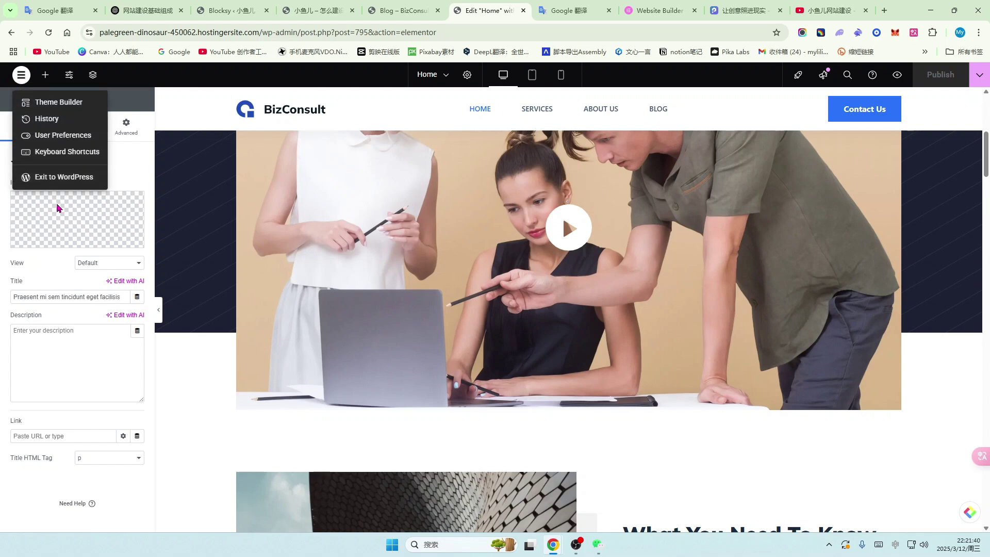
click(58, 177)
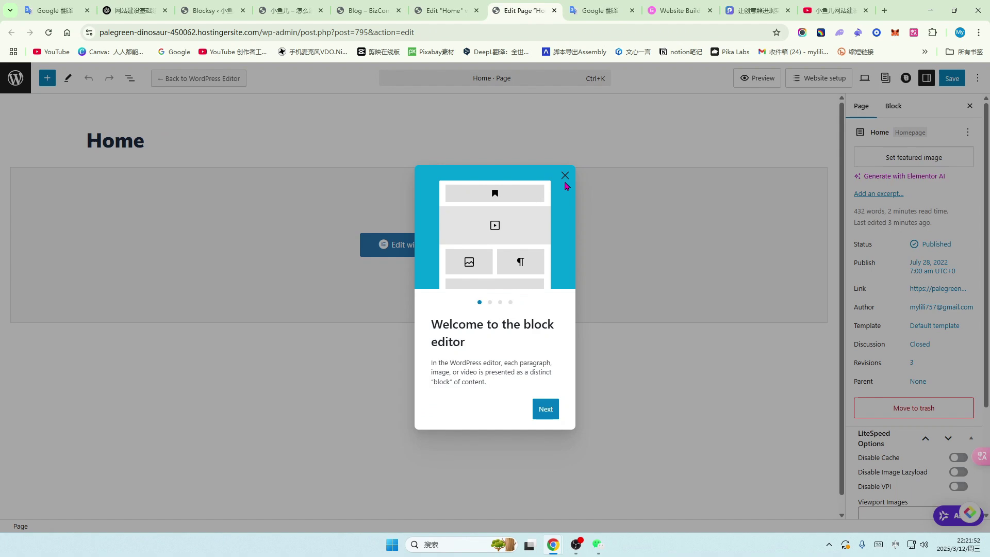
click(564, 176)
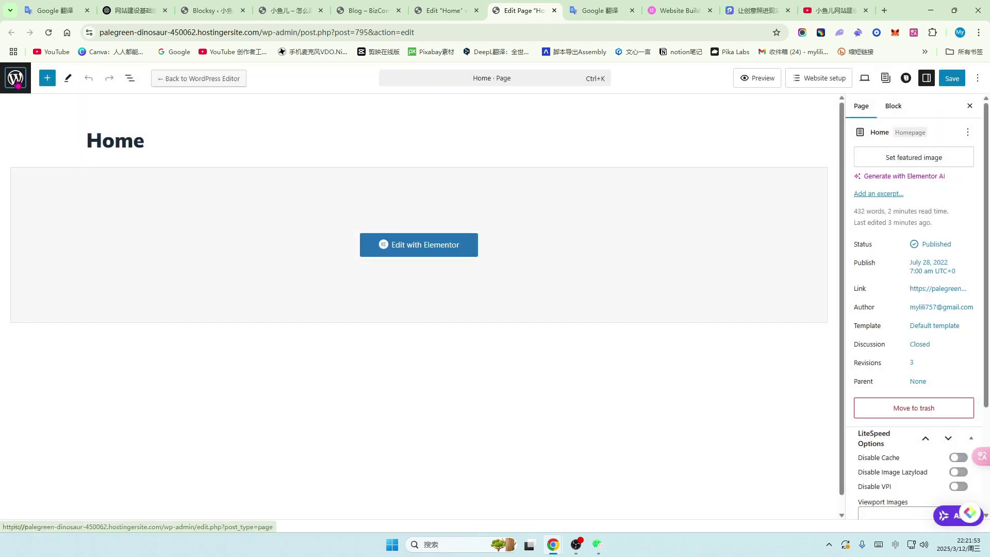
click(16, 79)
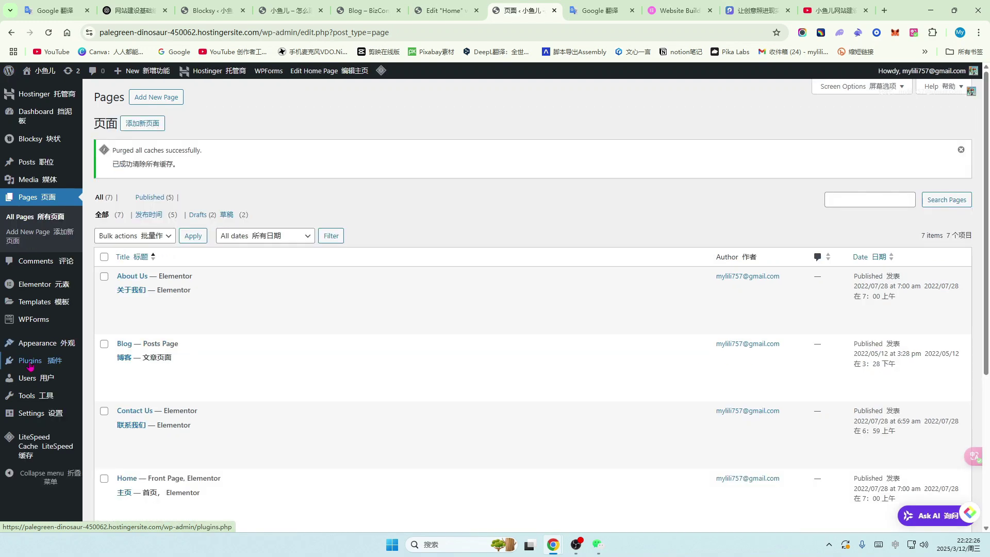
- Search the plugin directory for Starter, then install and activate the Starter Templates plugin by Brainstorm Force
mouse_move(30, 363)
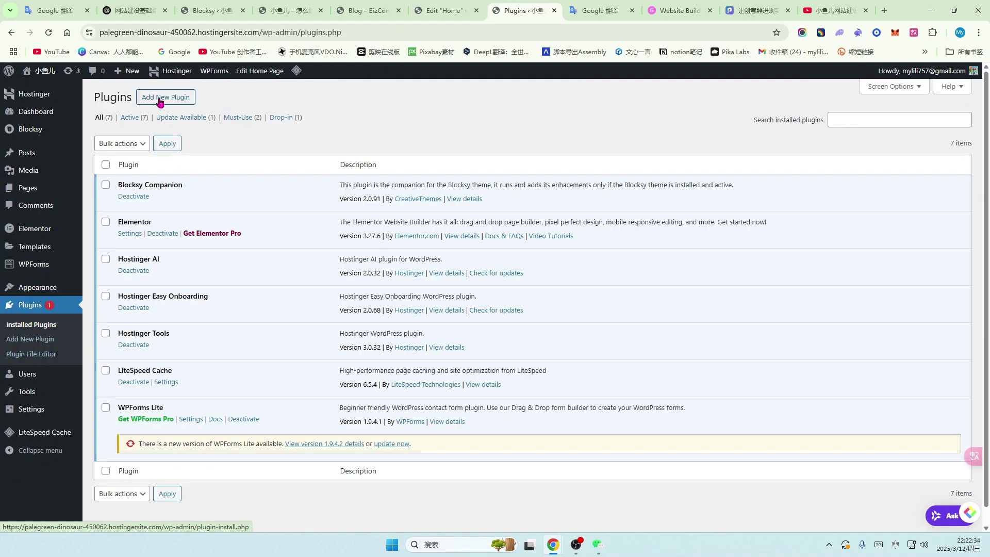
click(160, 102)
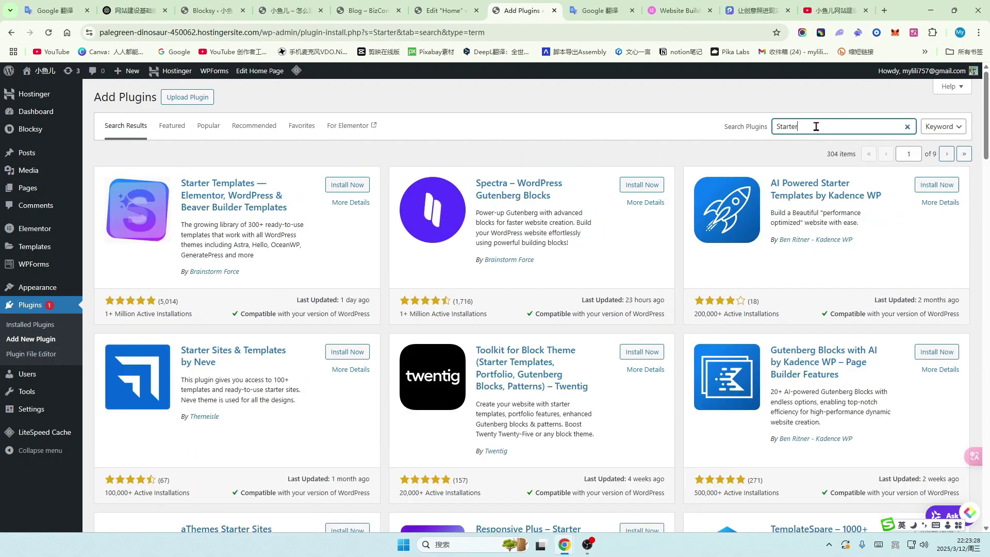
click(347, 185)
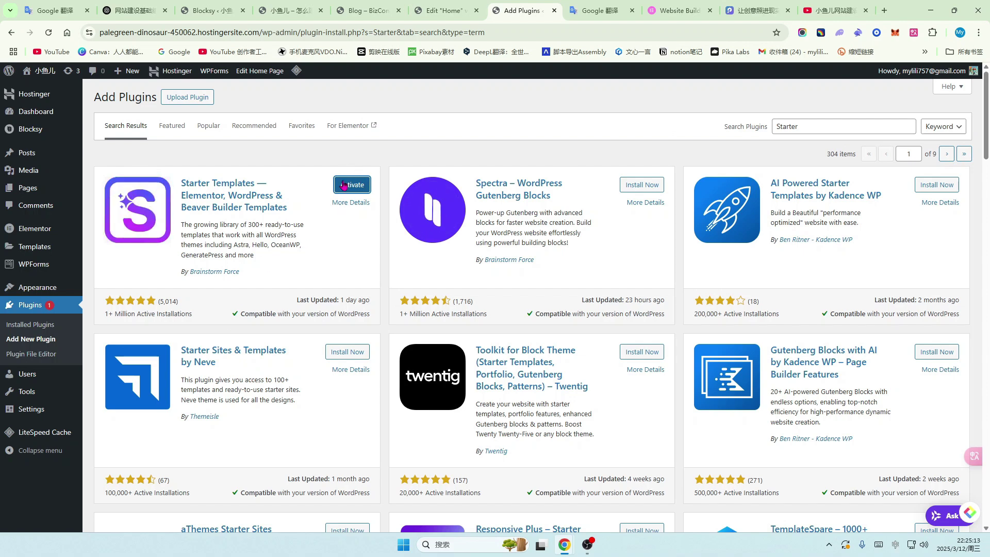
click(344, 185)
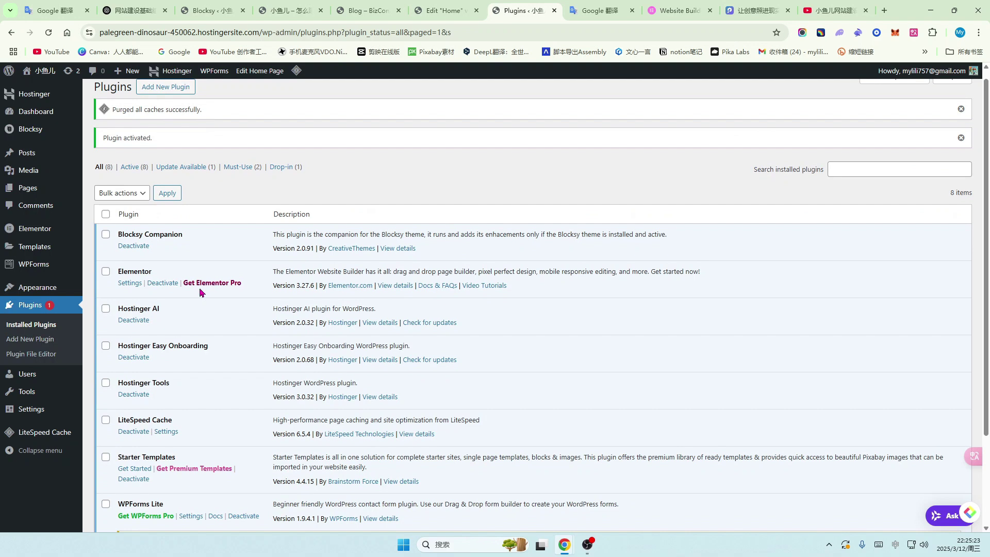
scroll(217, 331, down, 2)
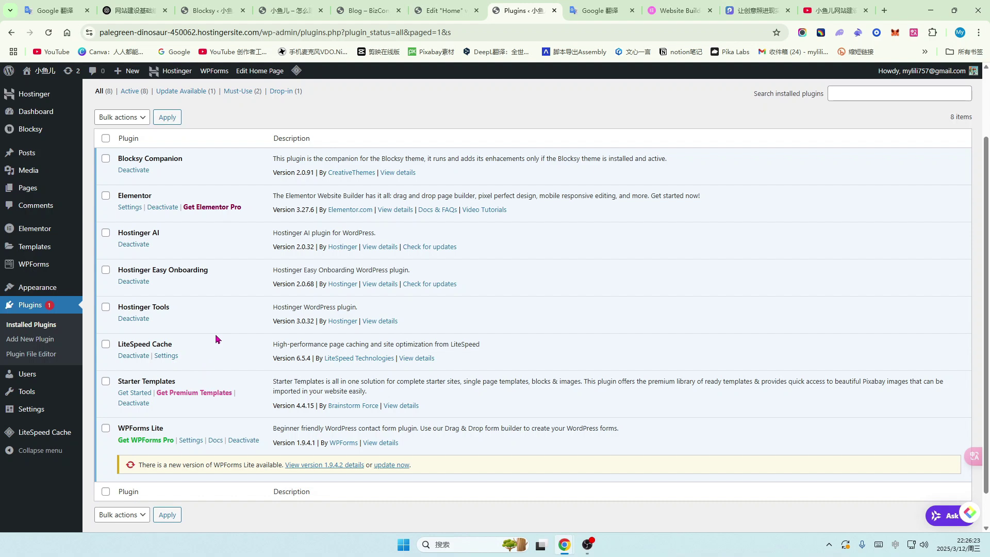
- Visit the live site from the dashboard and open its home page for editing with Elementor
mouse_move(48, 81)
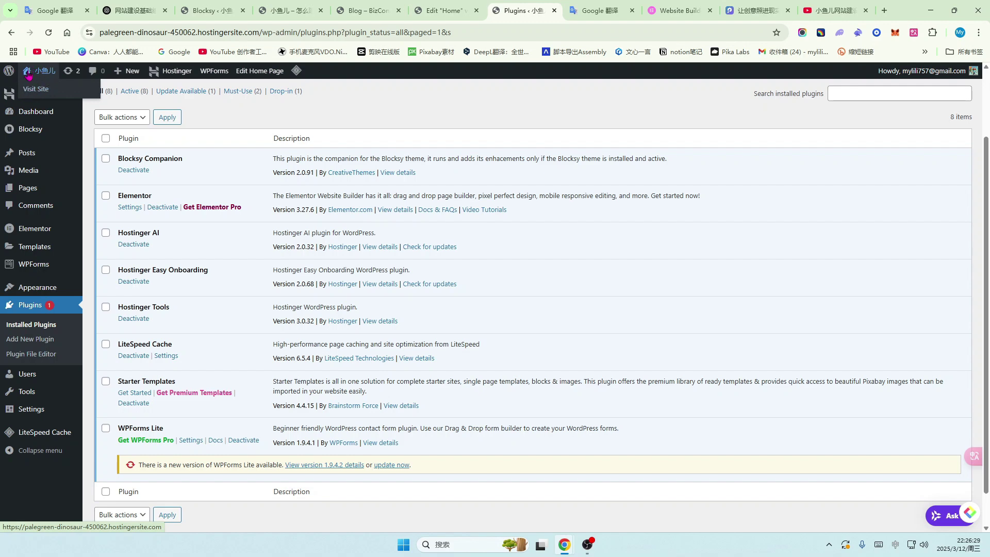
click(37, 91)
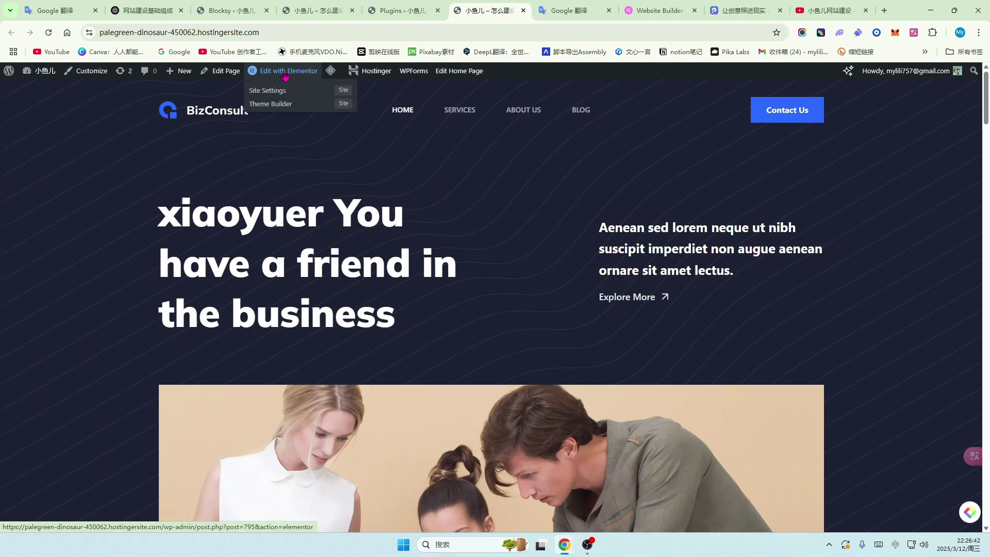
click(292, 72)
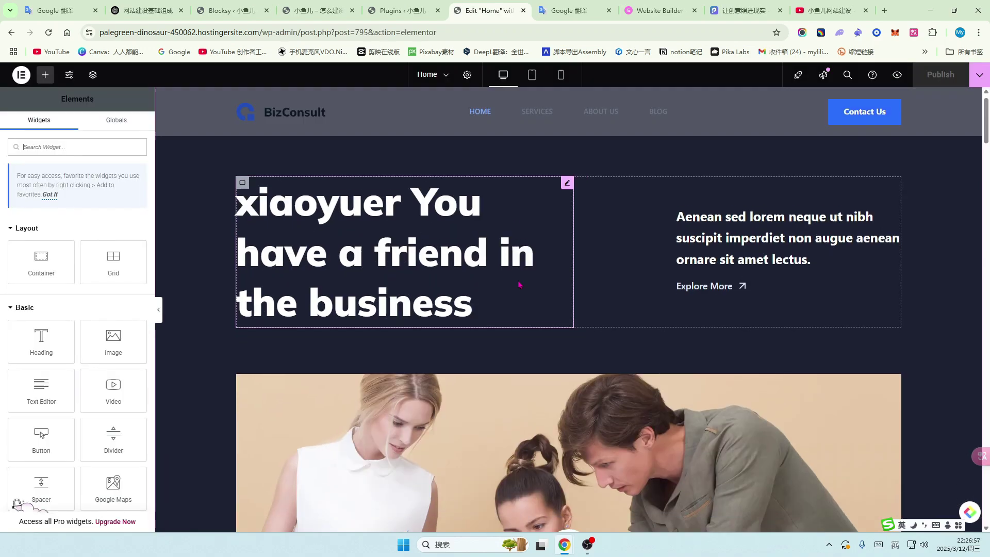
- Add an empty section between the blue logo section and Our Partners and open the Starter Templates library for it
scroll(563, 428, down, 4)
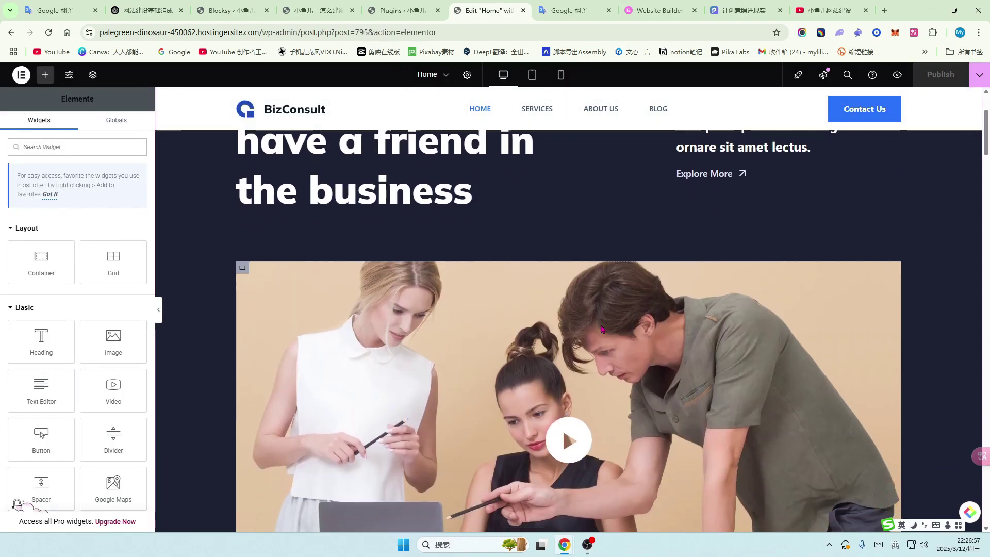
scroll(583, 352, down, 6)
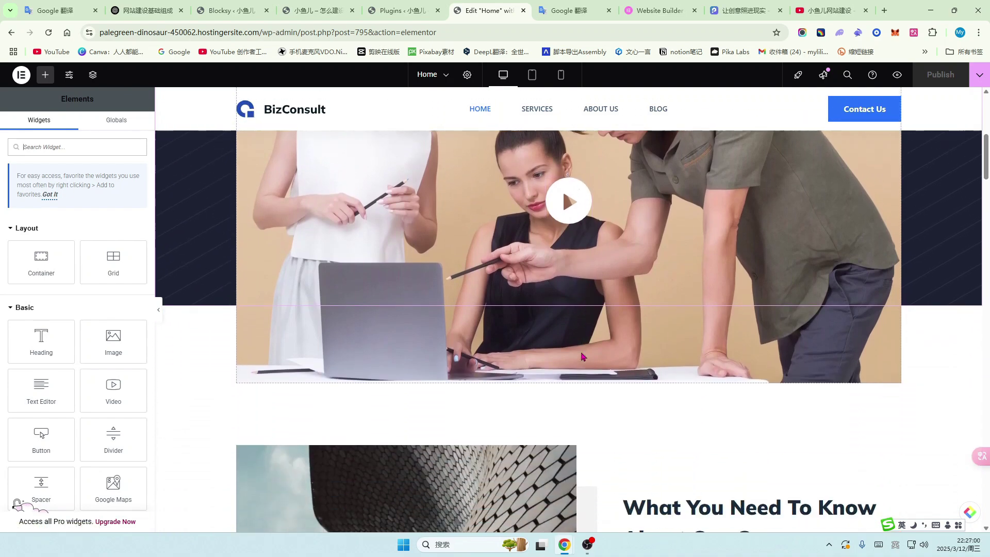
scroll(613, 377, down, 15)
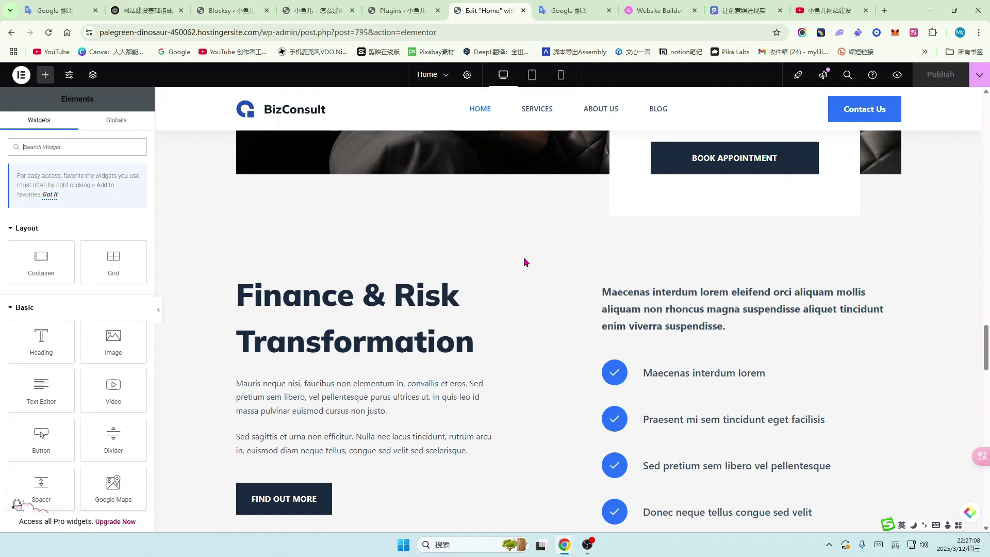
scroll(506, 294, down, 3)
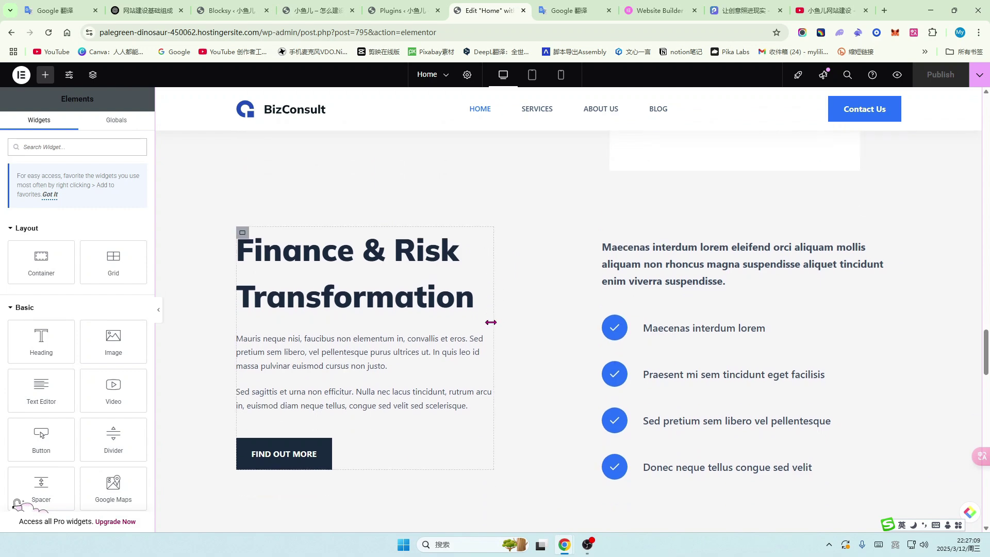
scroll(488, 324, down, 7)
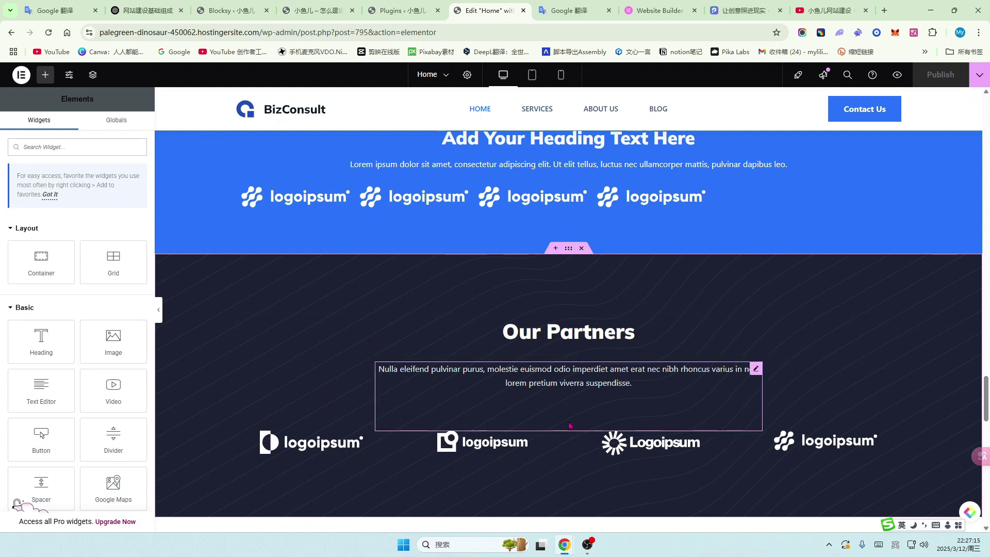
click(554, 248)
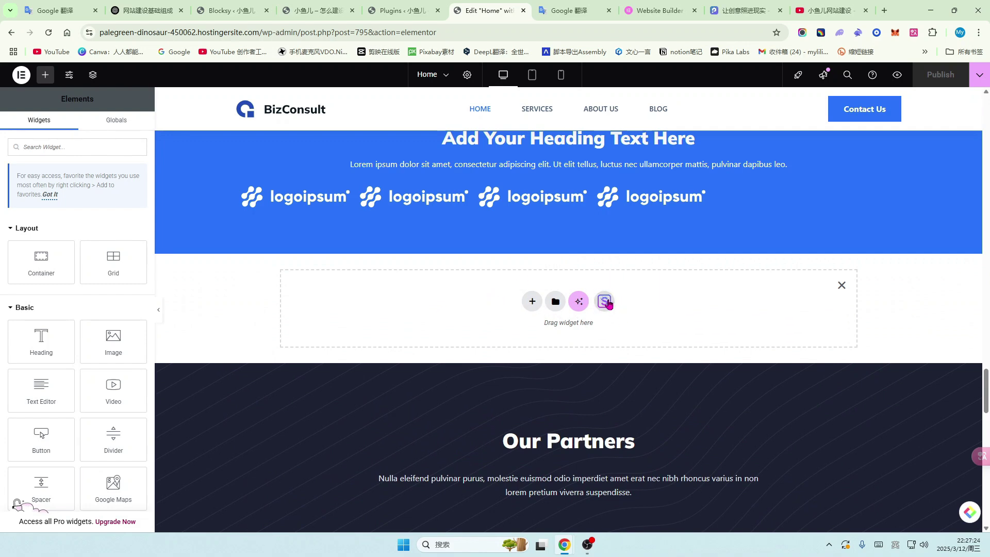
click(604, 302)
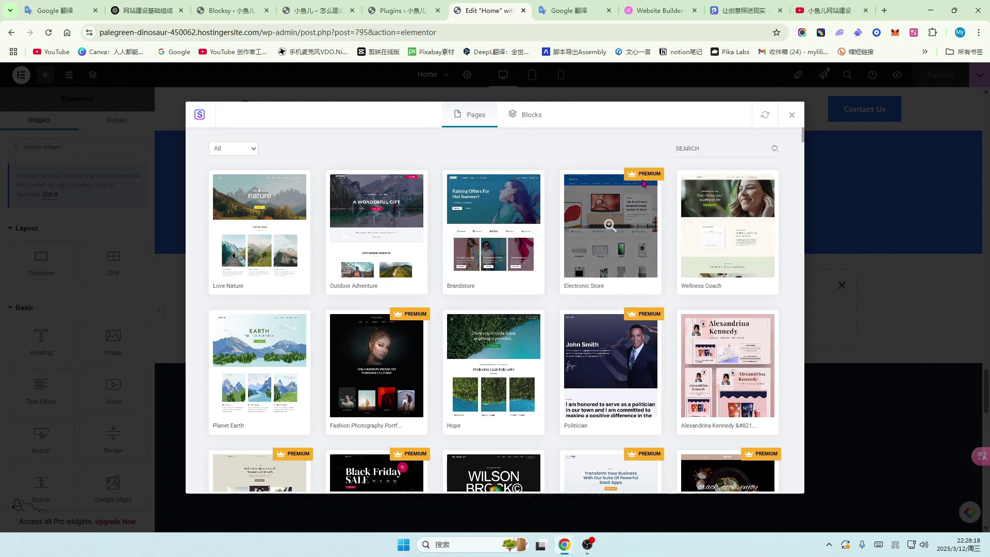
- Look through the library's page templates and its blocks
scroll(361, 304, down, 1)
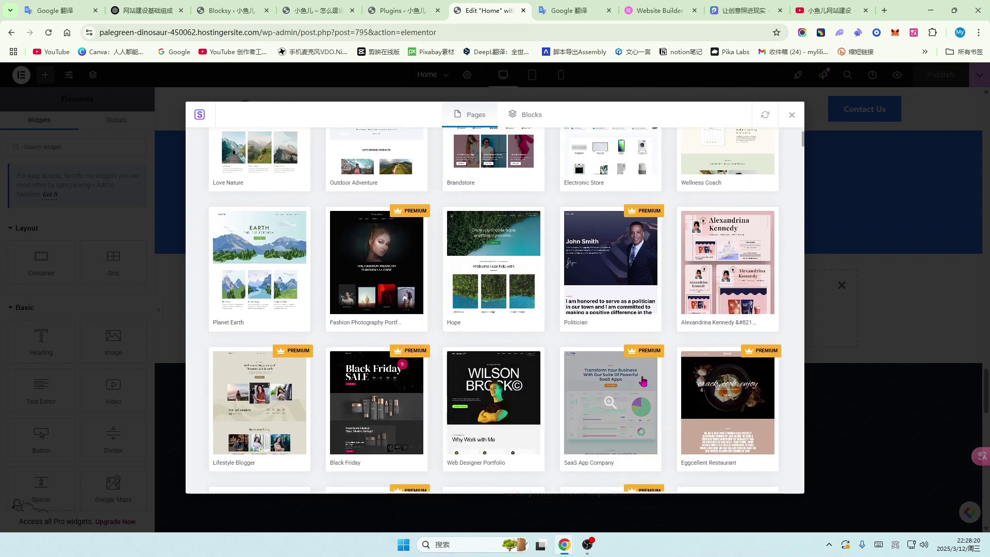
scroll(279, 281, up, 1)
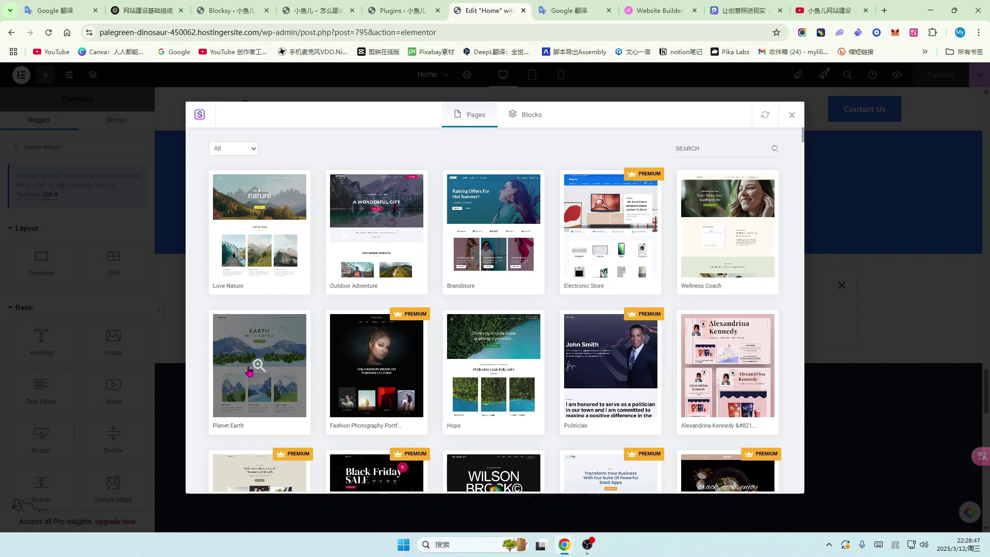
click(534, 115)
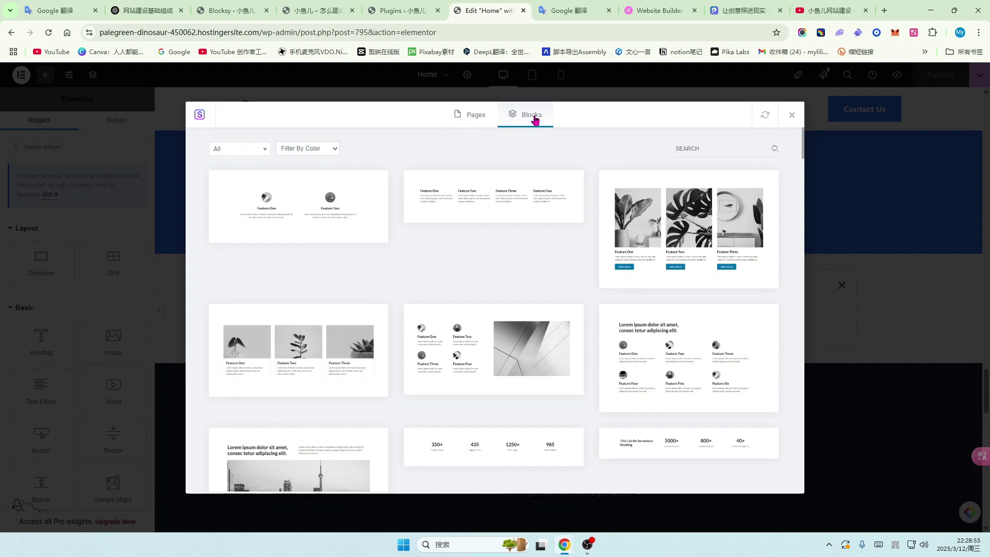
scroll(455, 285, down, 2)
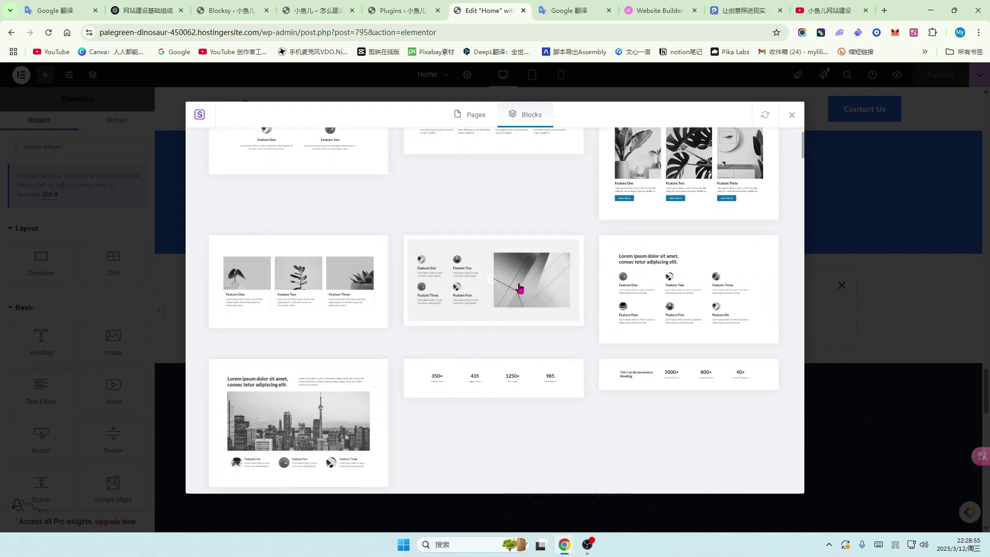
scroll(525, 299, down, 4)
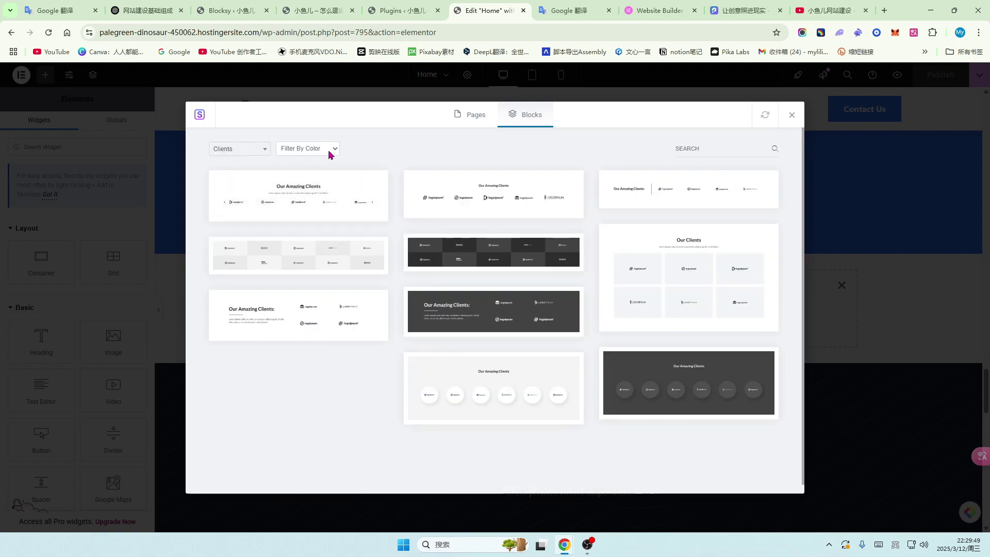
- Filter the blocks by the Clients category and import the light Our Amazing Clients block with the logo carousel
click(259, 150)
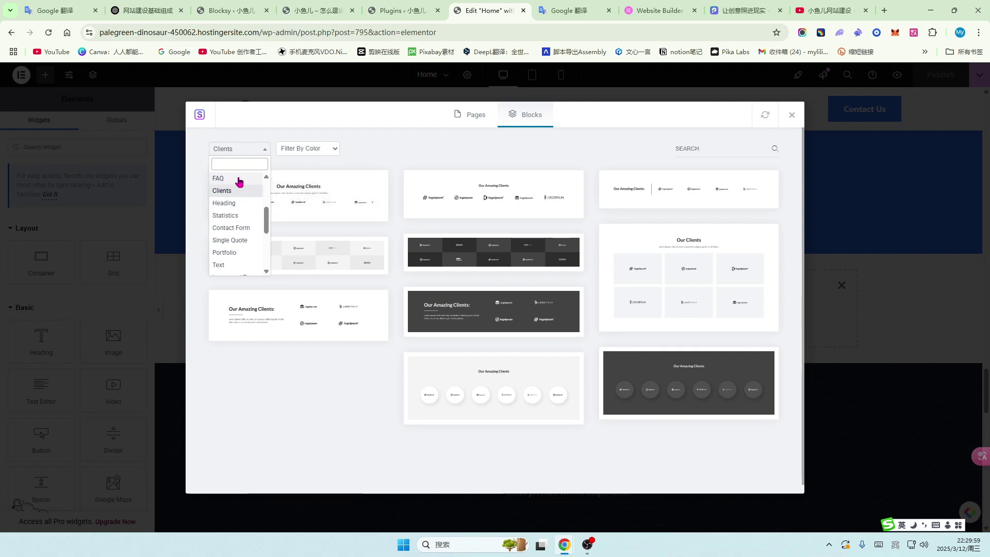
scroll(238, 191, up, 2)
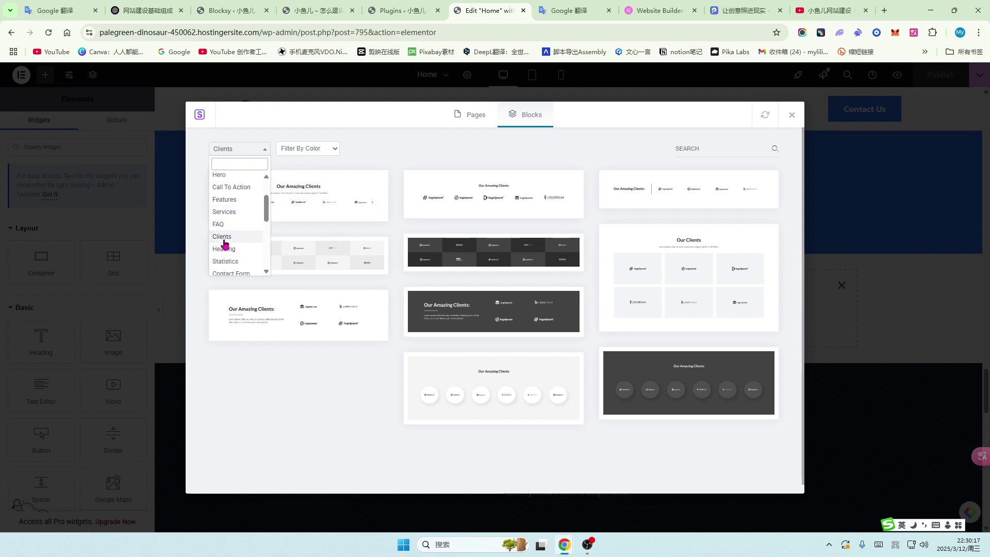
click(224, 237)
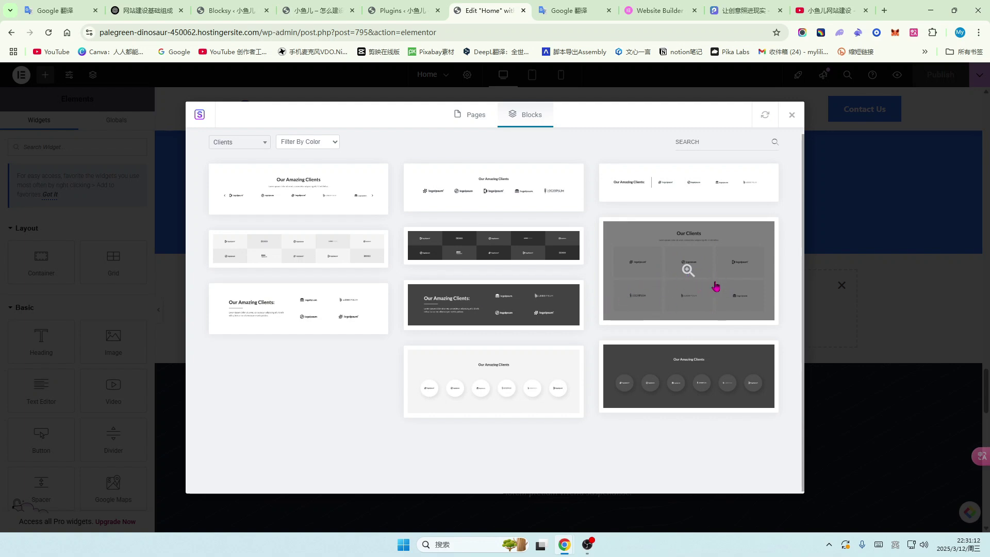
click(298, 192)
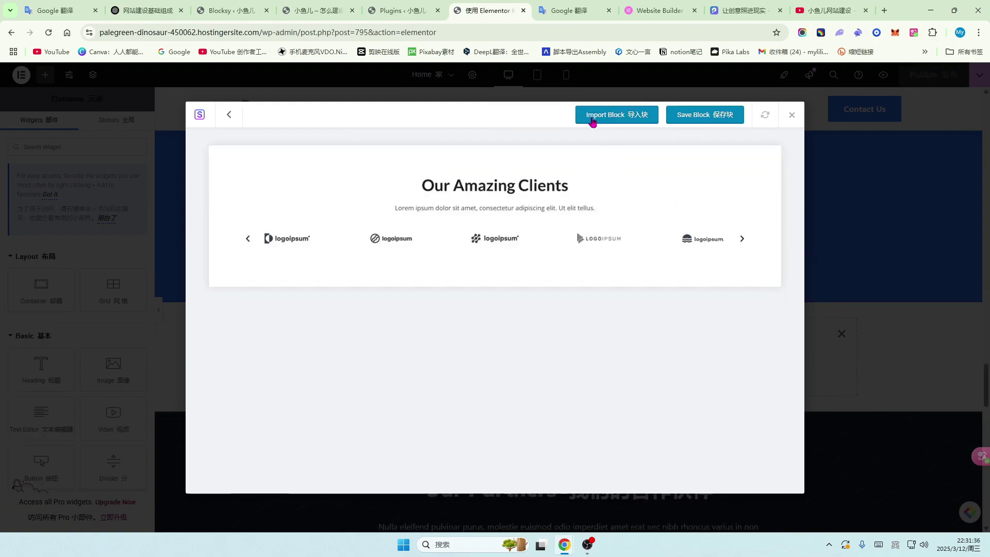
click(614, 119)
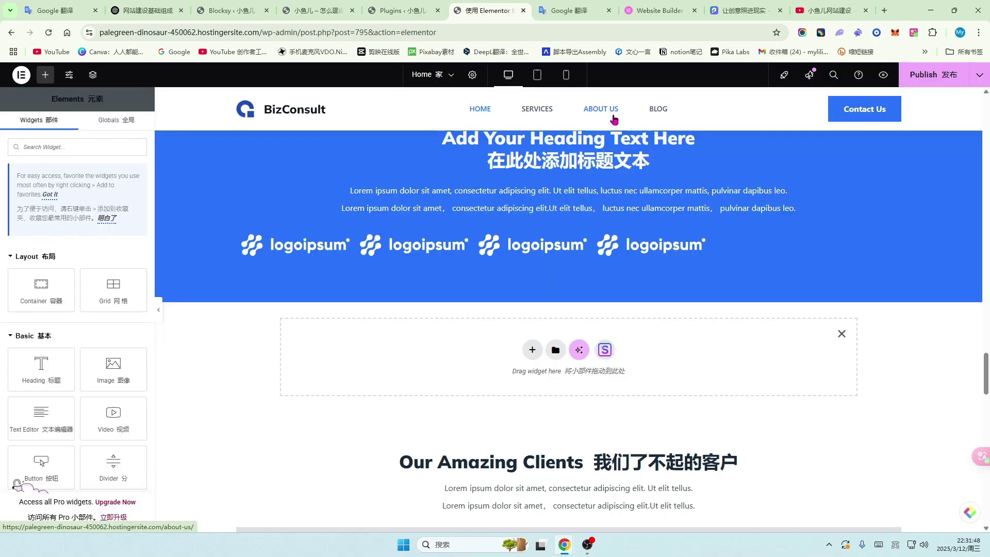
- Check the imported Our Amazing Clients section and turn off the bilingual page translation
scroll(592, 314, down, 2)
scroll(591, 314, down, 1)
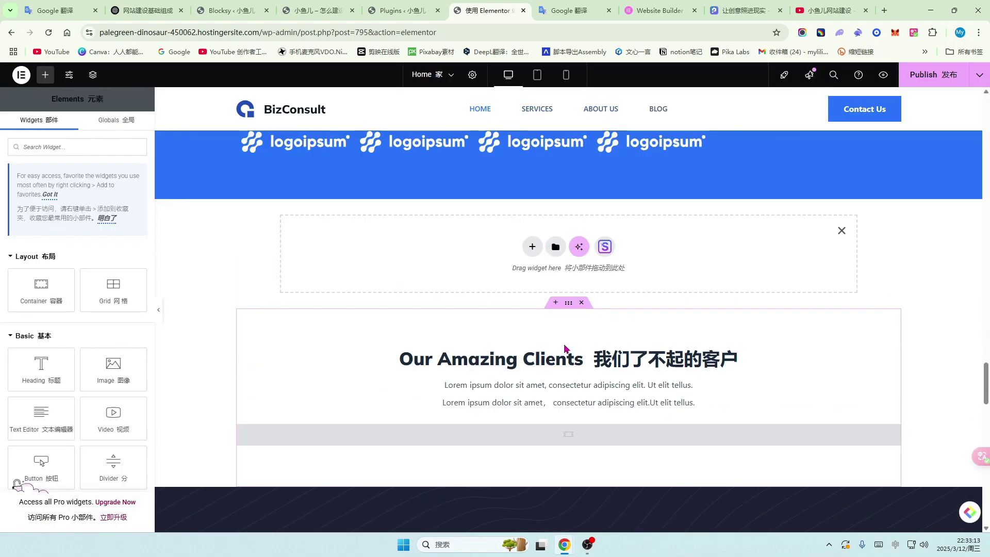
scroll(552, 340, down, 1)
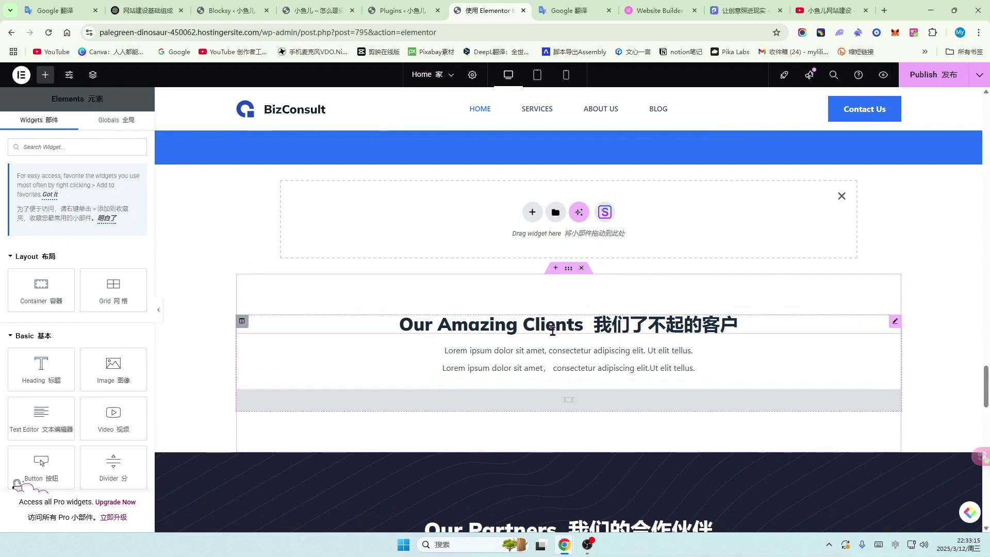
click(914, 32)
click(854, 150)
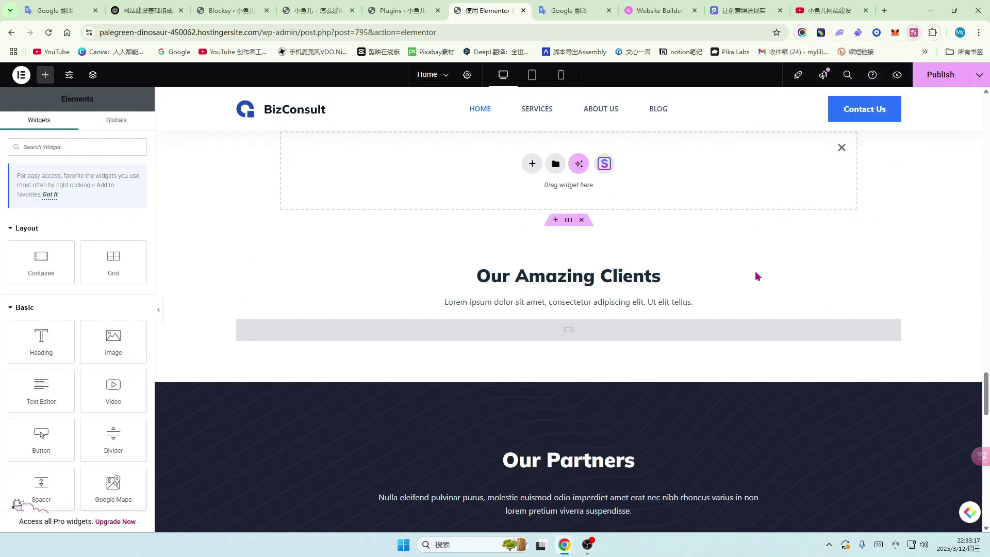
- Fill the image carousel in Our Amazing Clients with the four white partner logos from the media library
scroll(757, 276, down, 1)
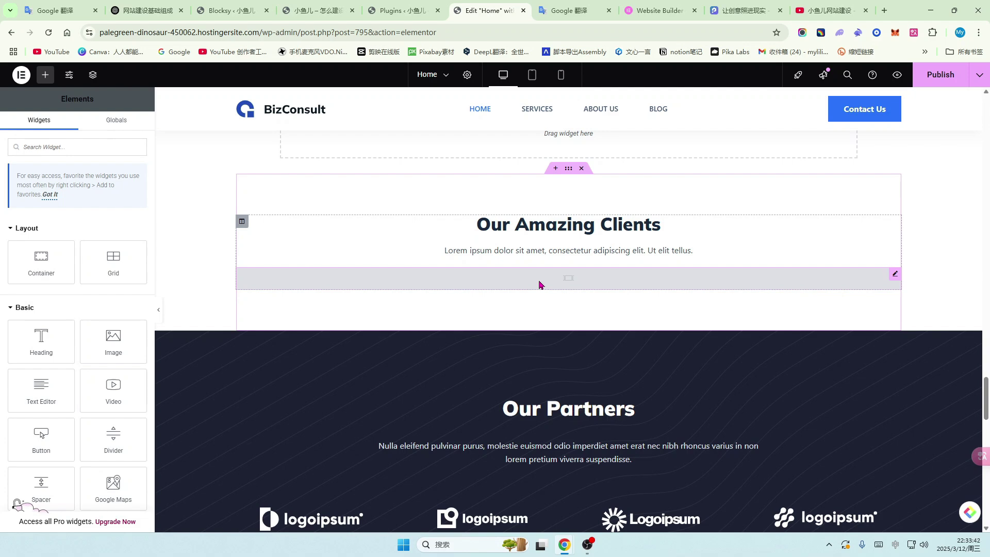
click(896, 275)
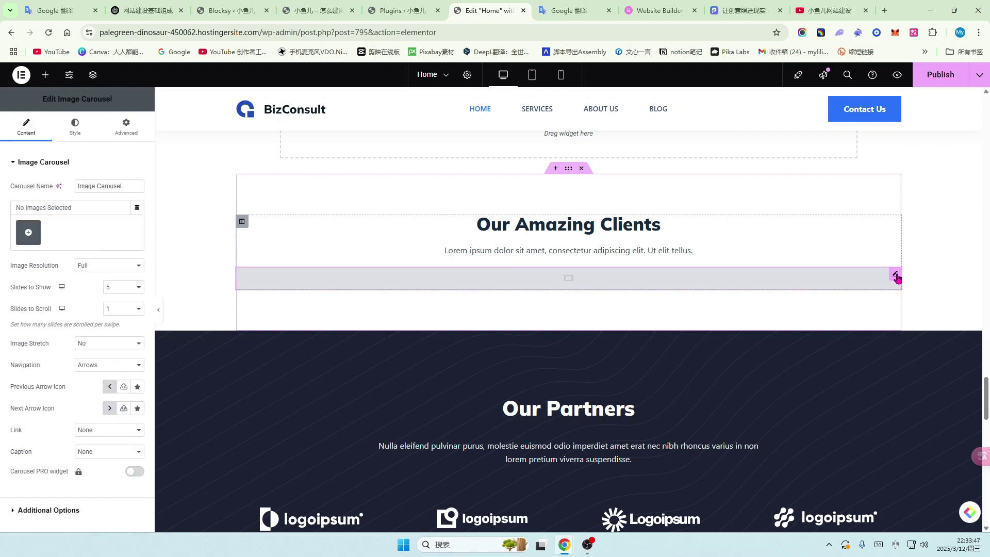
click(28, 232)
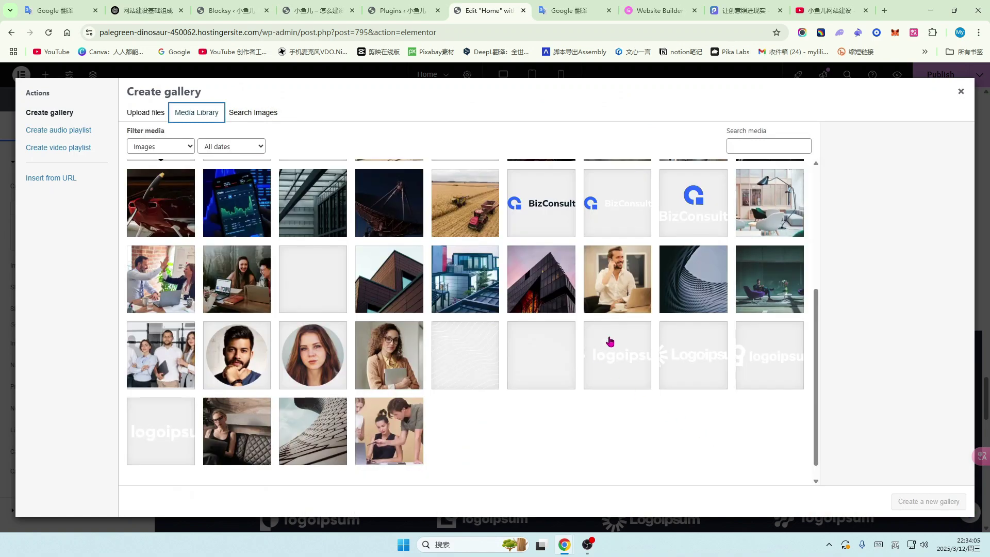
click(609, 341)
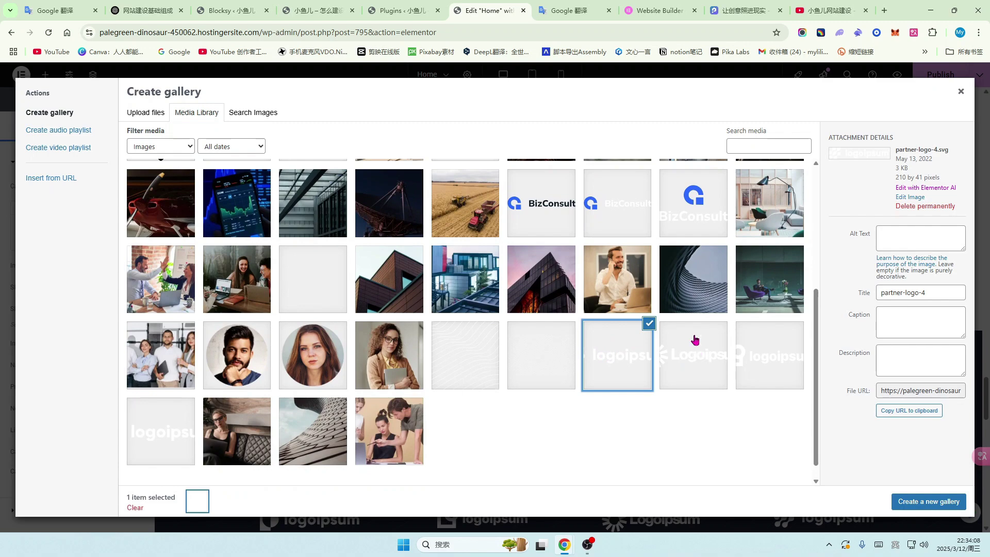
click(694, 339)
click(768, 346)
click(164, 429)
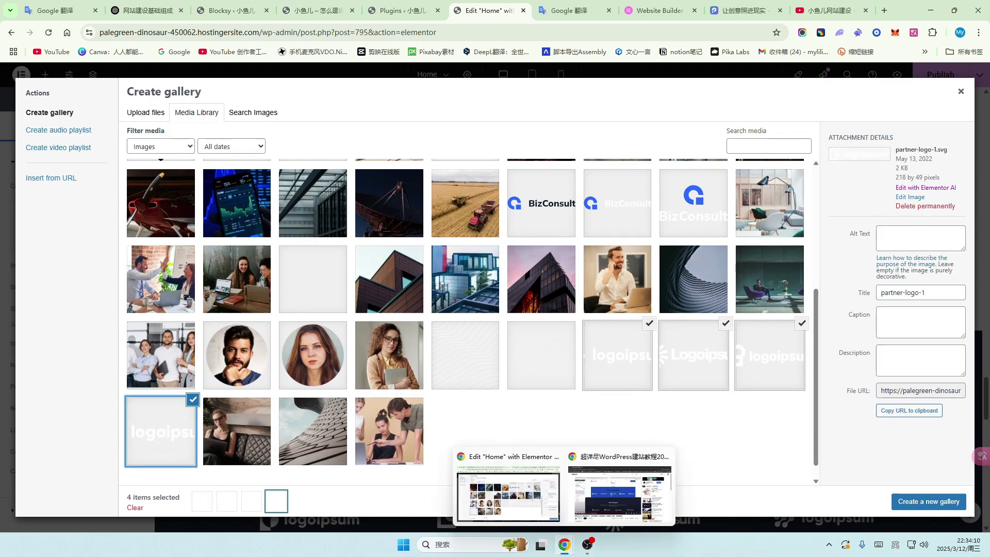
click(926, 507)
click(926, 507)
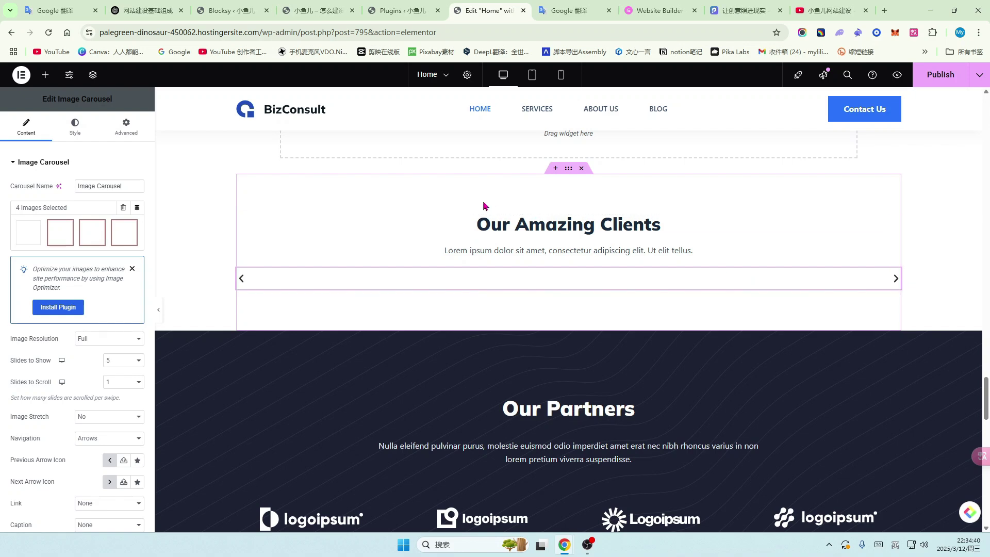
- Give the Our Amazing Clients section a classic background, trying global Color 4 before settling on Color 1
click(569, 168)
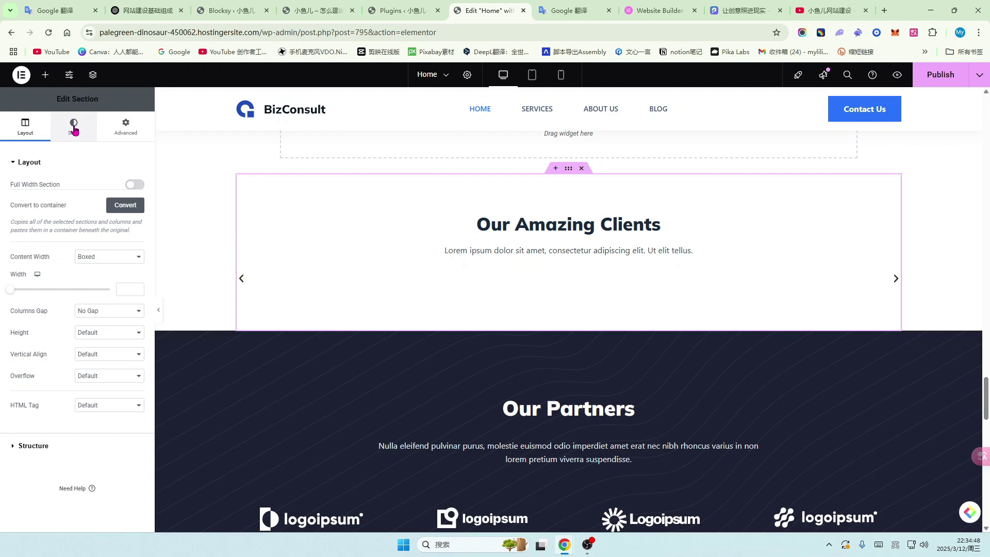
click(74, 127)
click(95, 209)
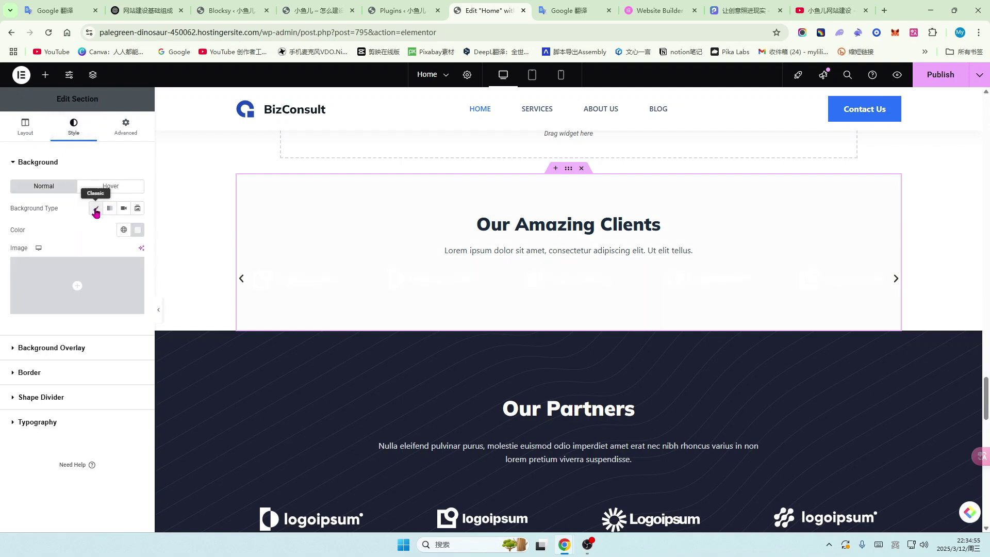
click(124, 230)
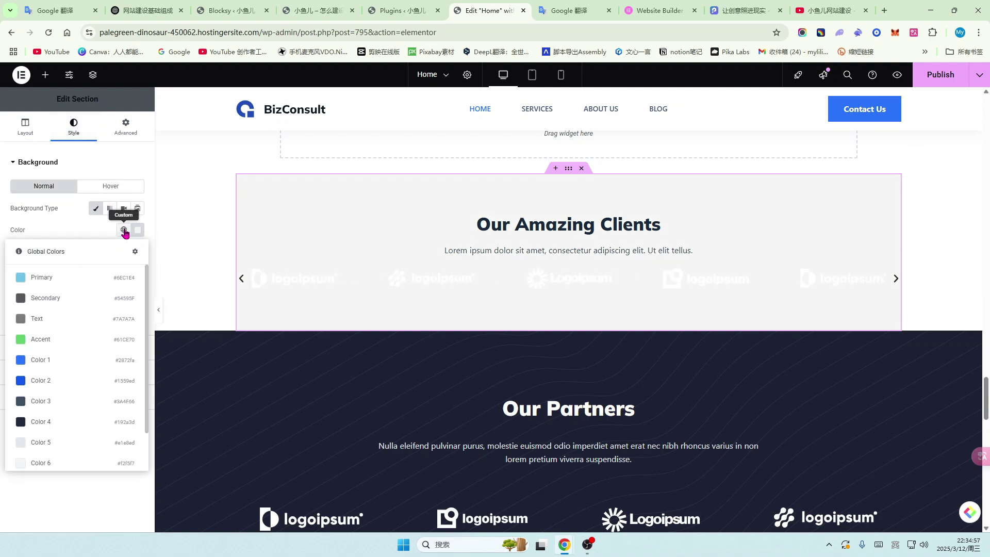
click(41, 422)
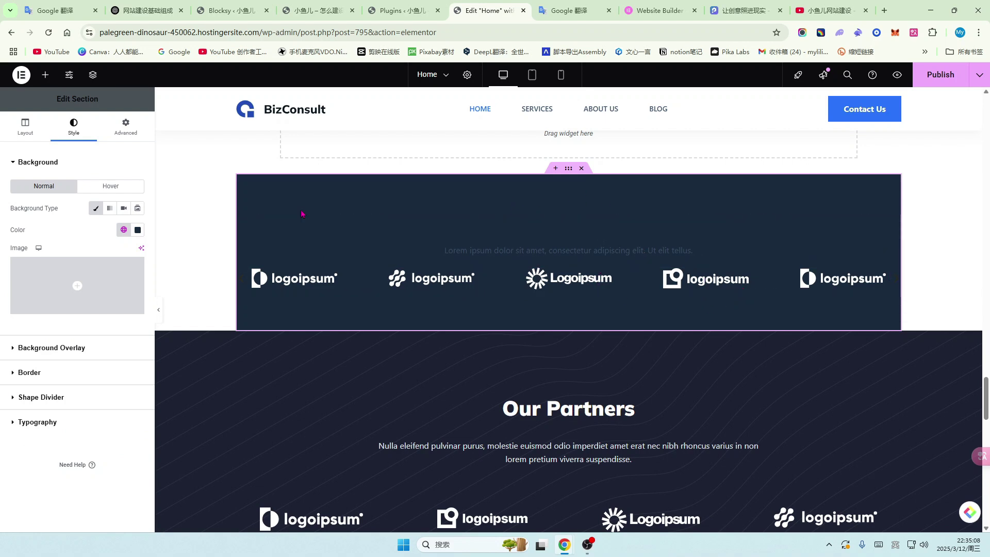
click(124, 229)
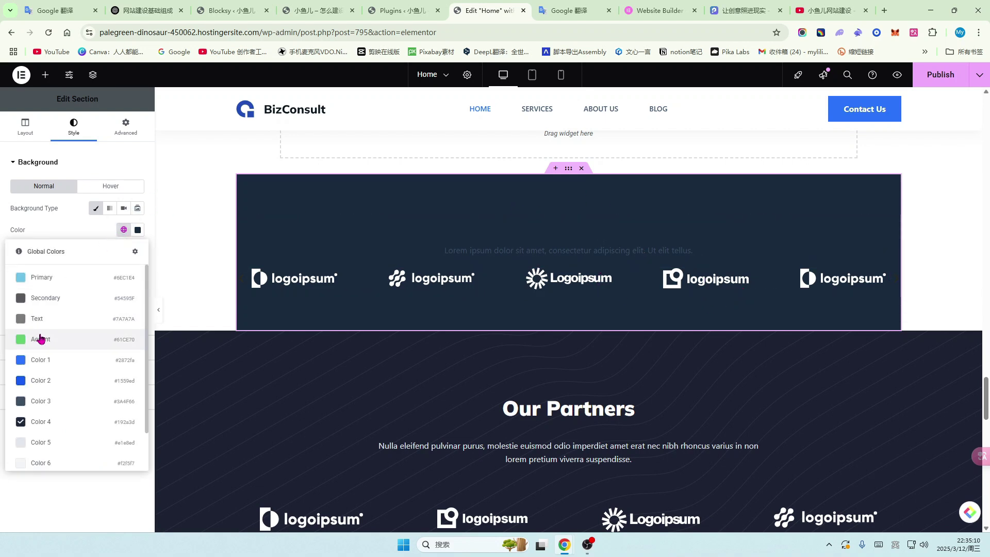
click(26, 363)
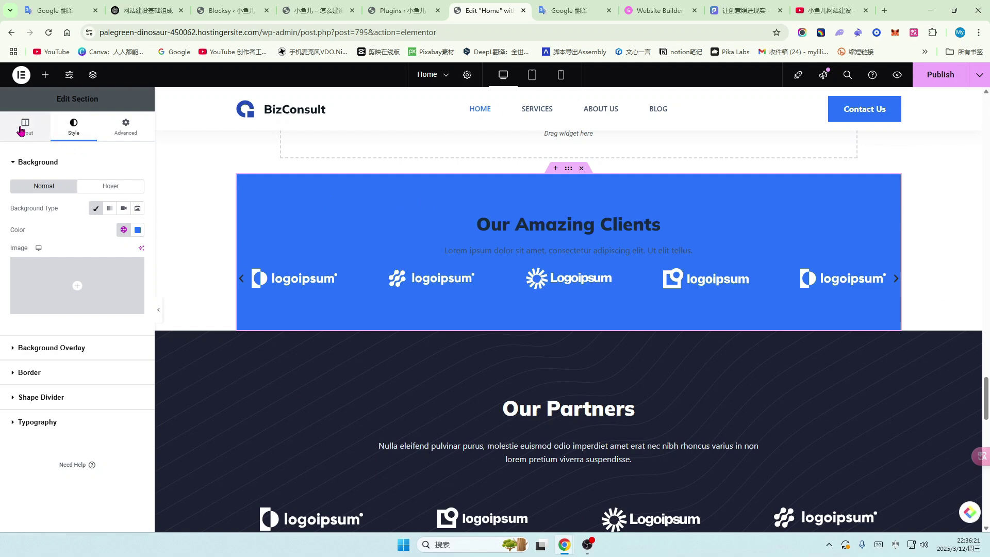
- Turn on Full Width Section for the Our Amazing Clients section and compare it with the blue logo section above
click(21, 129)
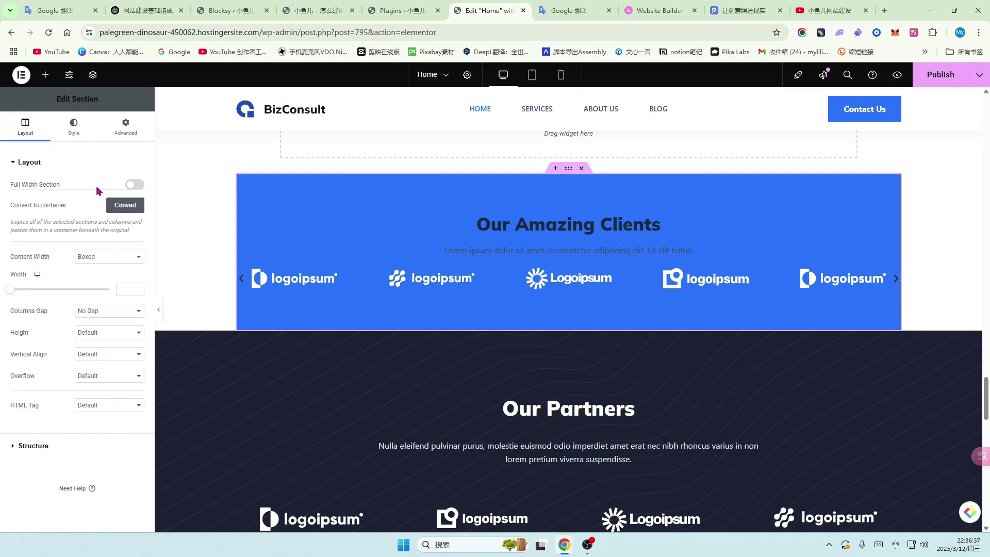
click(134, 185)
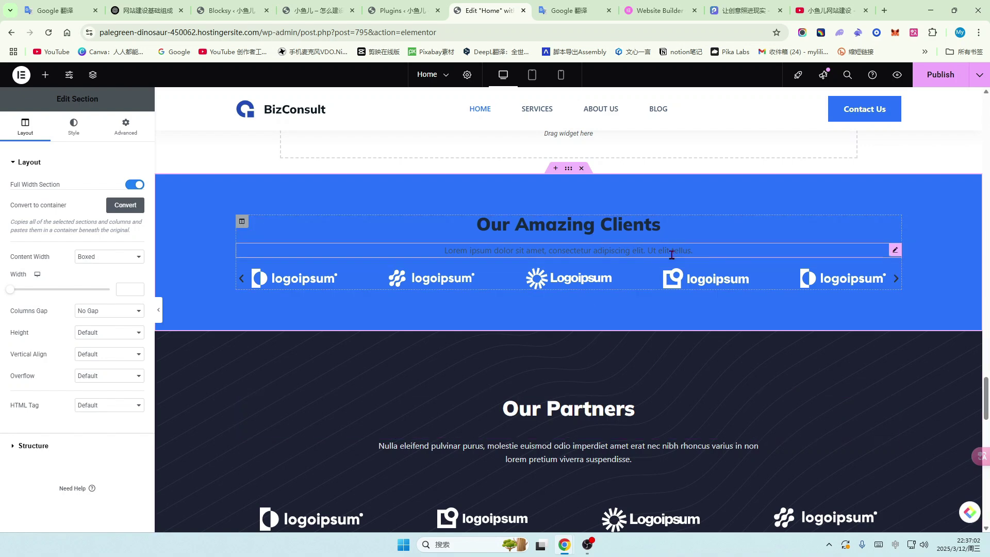
scroll(619, 258, up, 6)
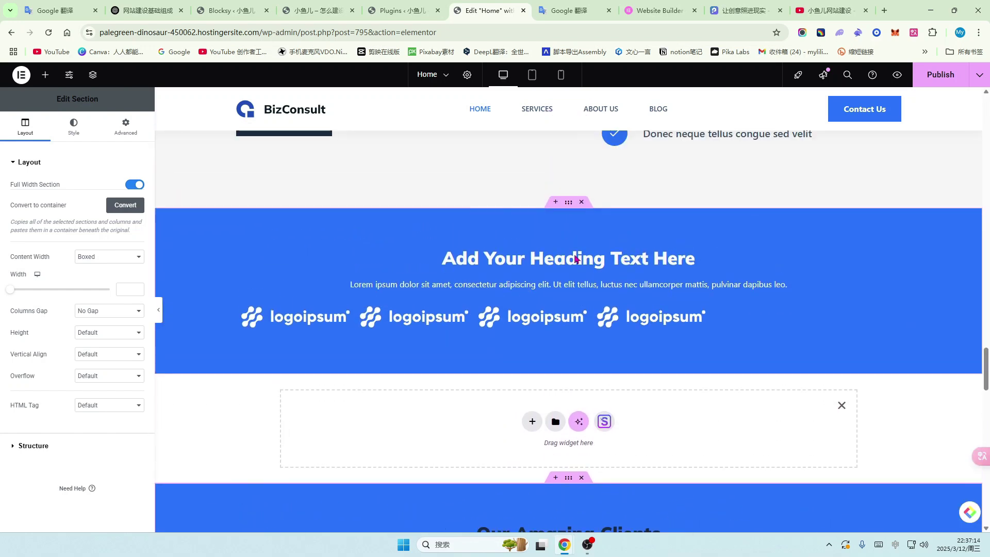
scroll(589, 356, down, 4)
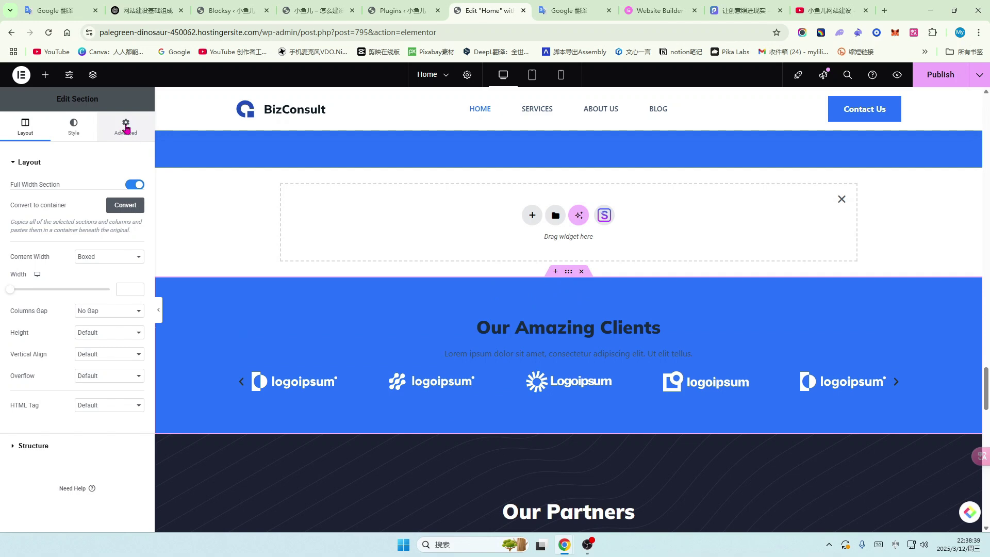
- Unlink the Our Amazing Clients section's padding and set it to 100 px top and bottom and 0 on the right
click(126, 129)
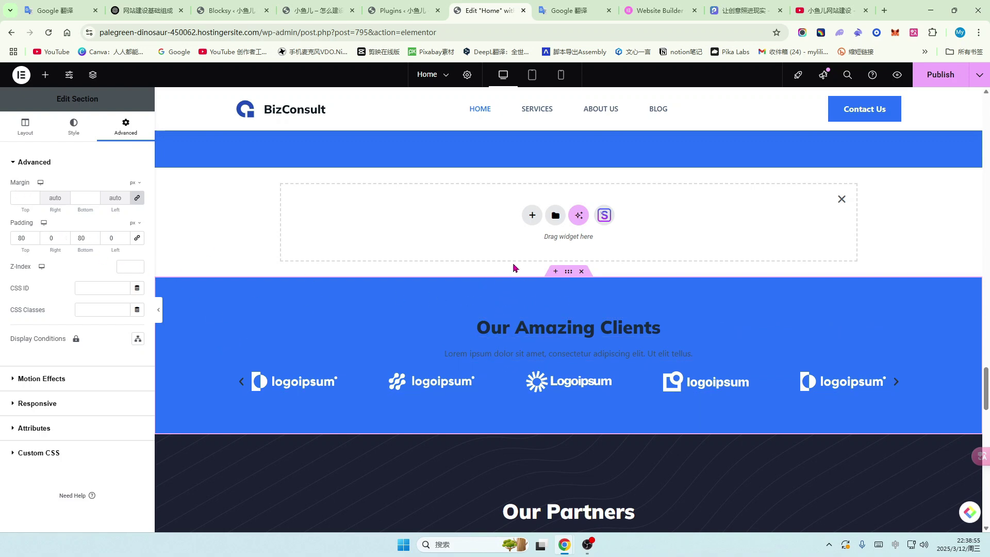
scroll(494, 456, down, 1)
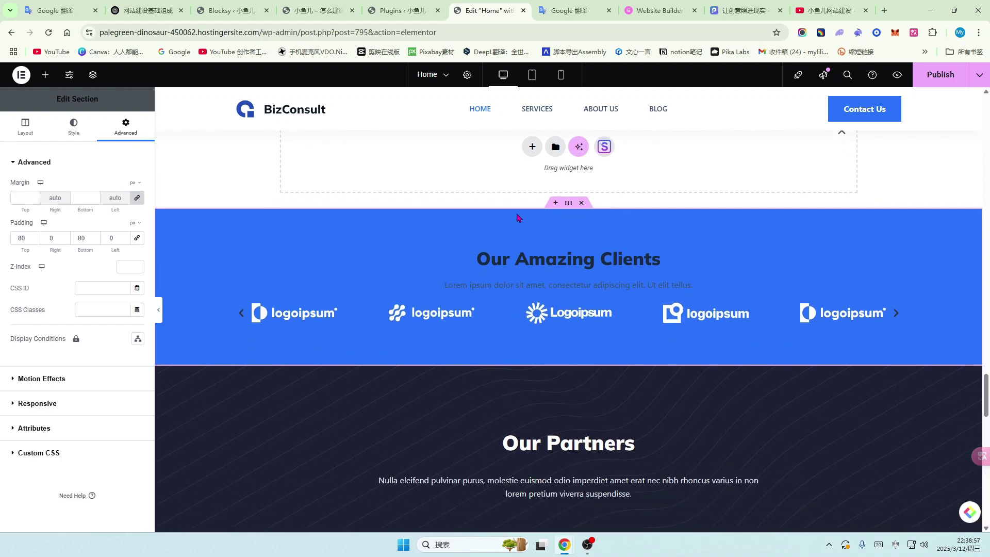
click(25, 236)
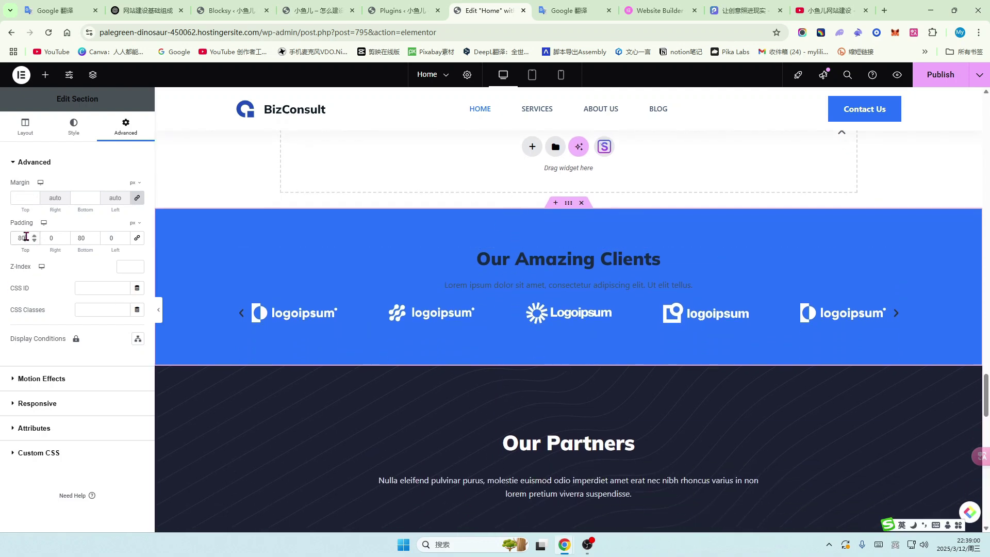
click(137, 240)
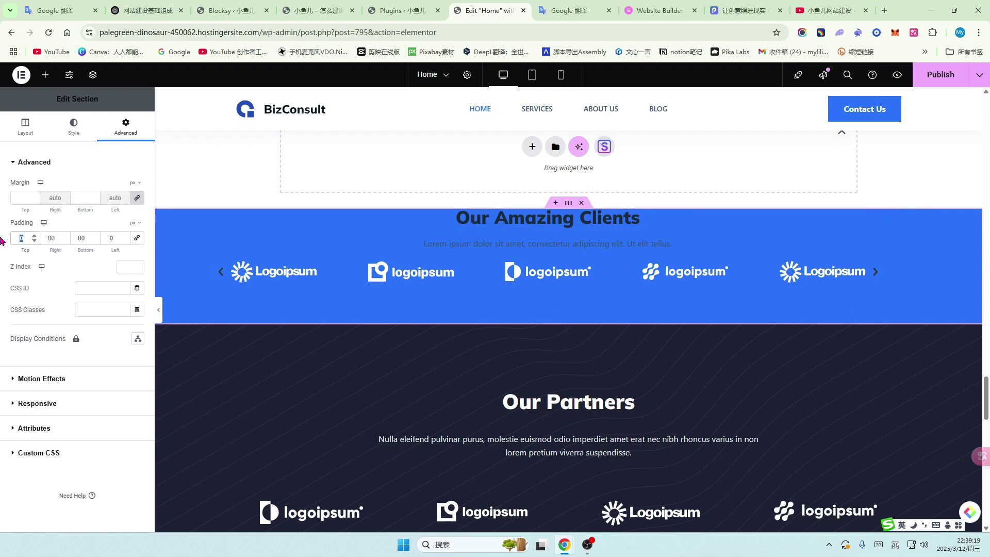
text(100)
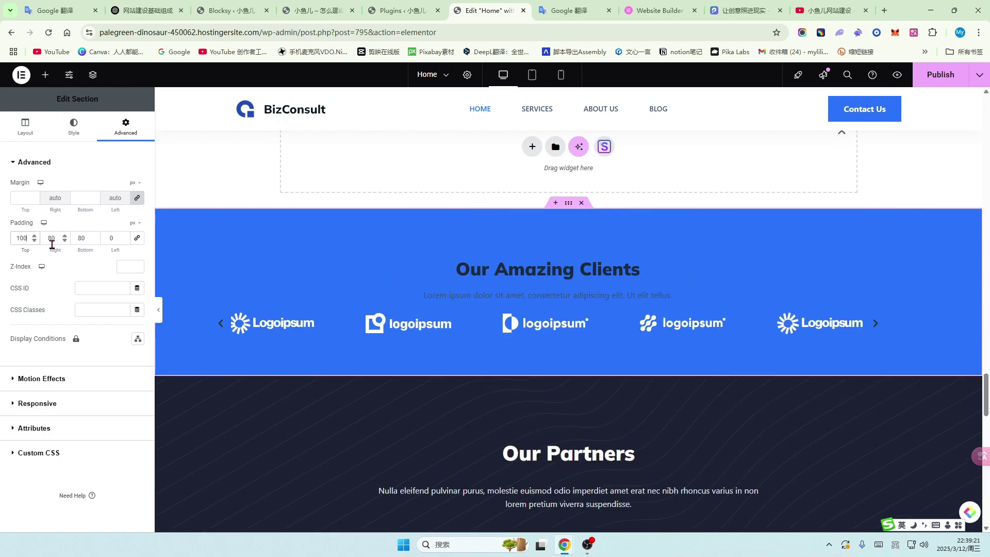
drag(89, 237, 76, 237)
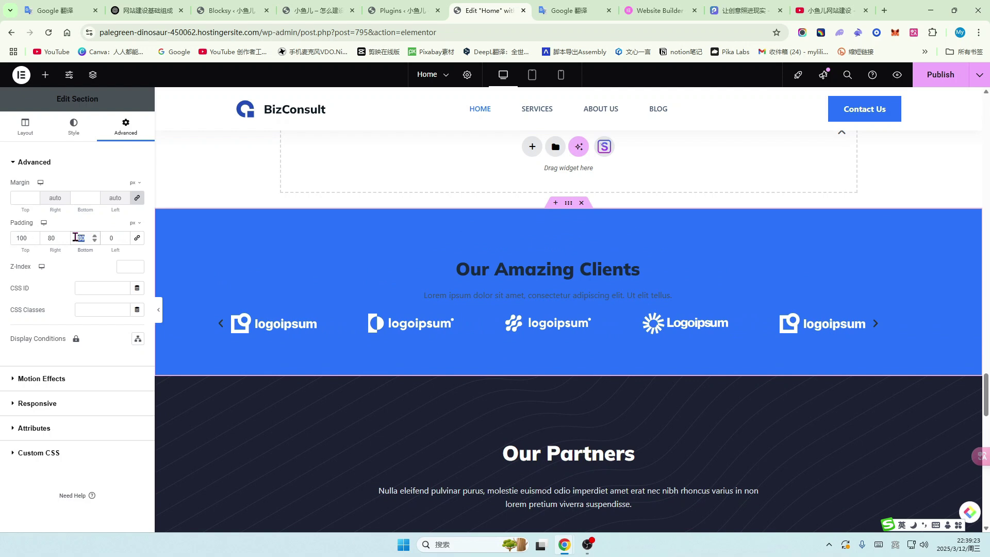
text(100)
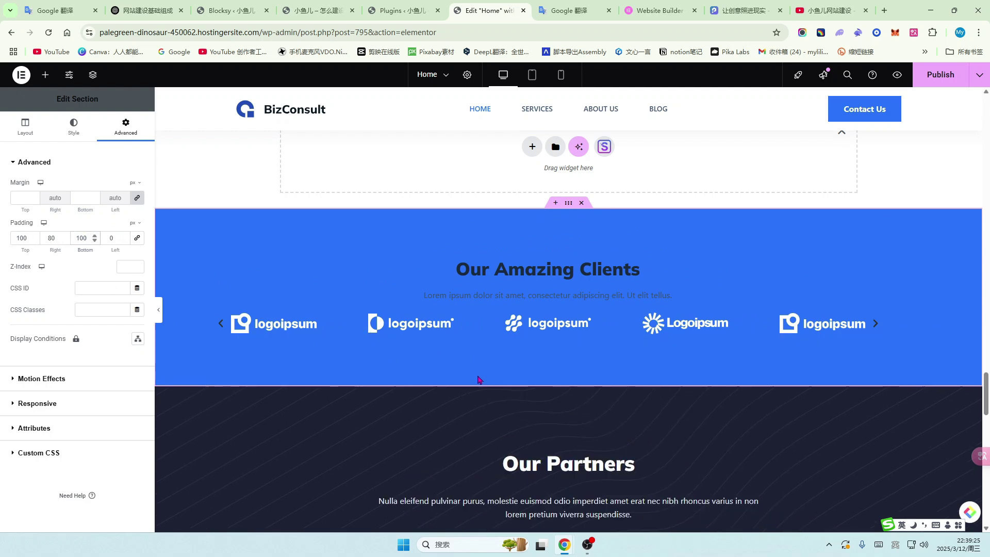
double_click(55, 237)
text(0)
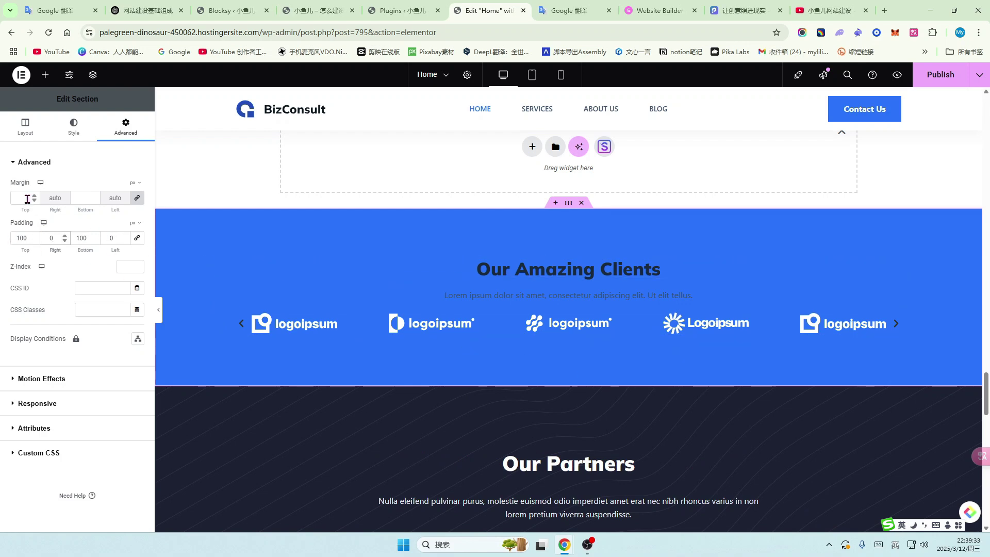
- Unlink the Our Amazing Clients section's margins and set the top and bottom margins to 50 px
click(137, 199)
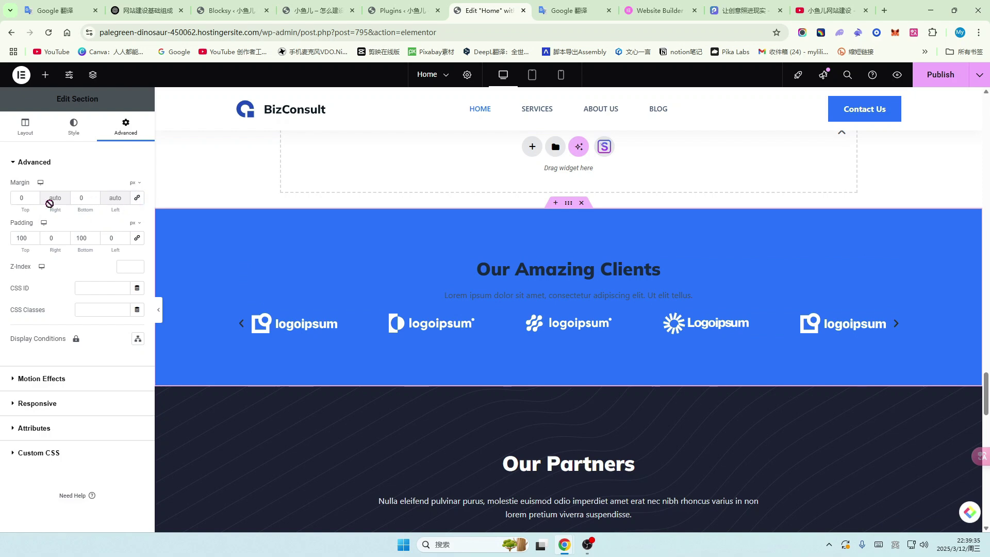
double_click(28, 198)
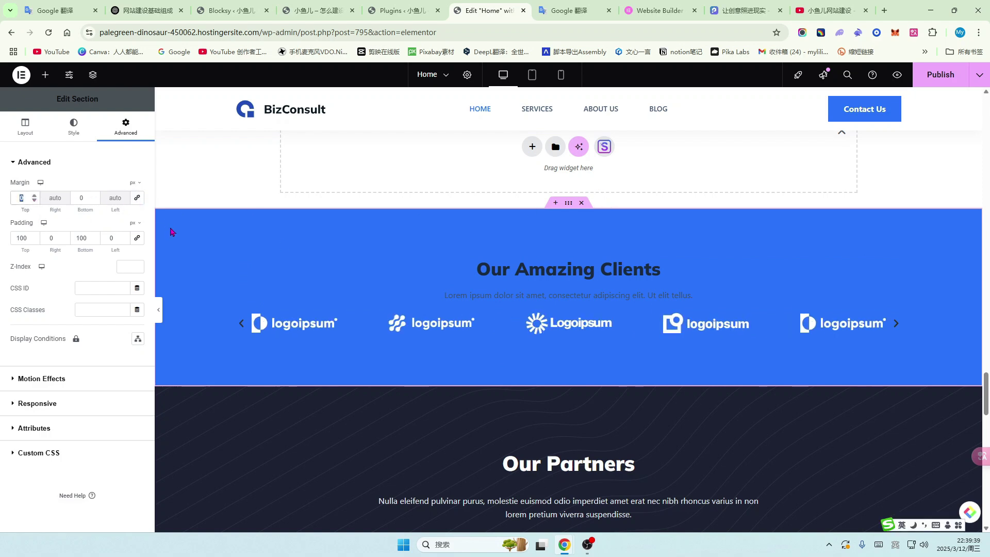
text(50)
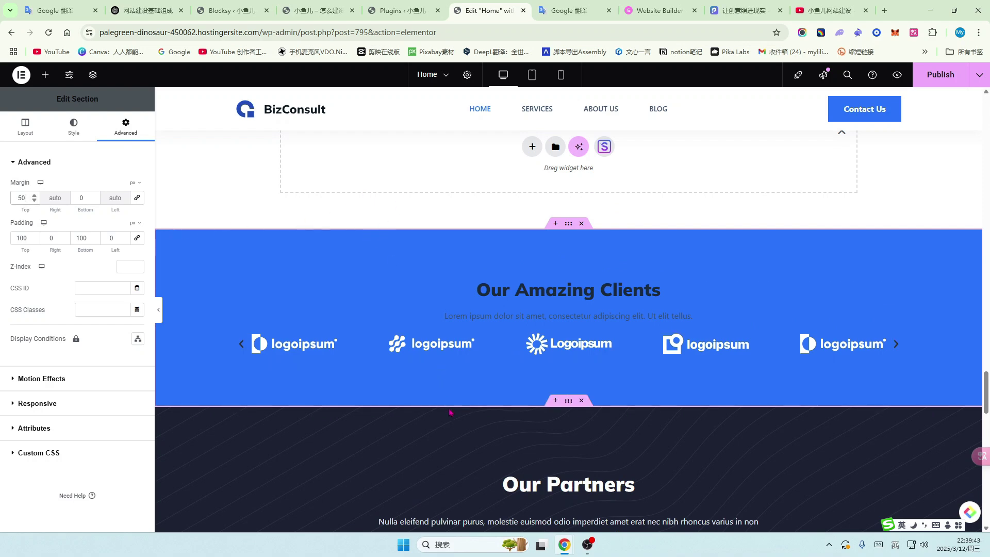
double_click(78, 198)
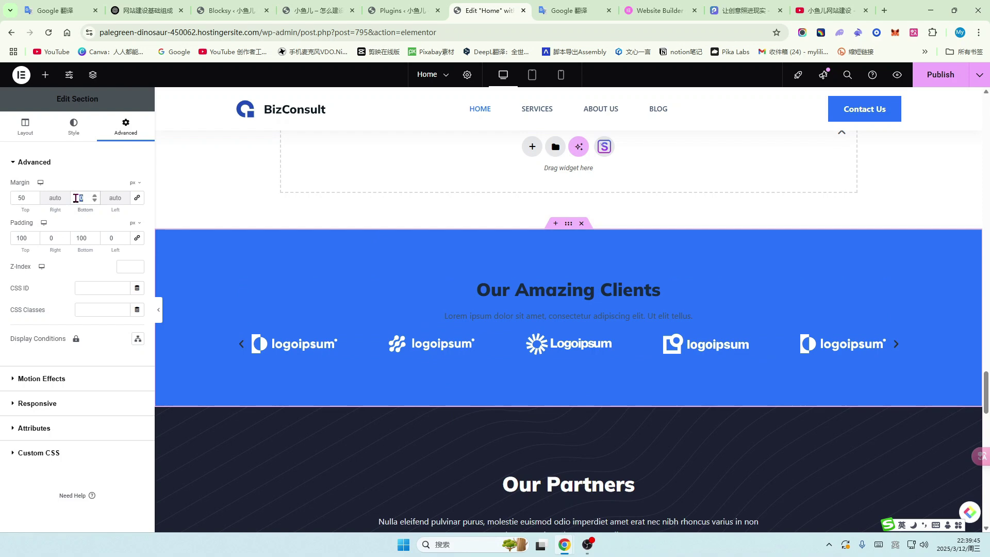
text(50)
scroll(479, 320, down, 2)
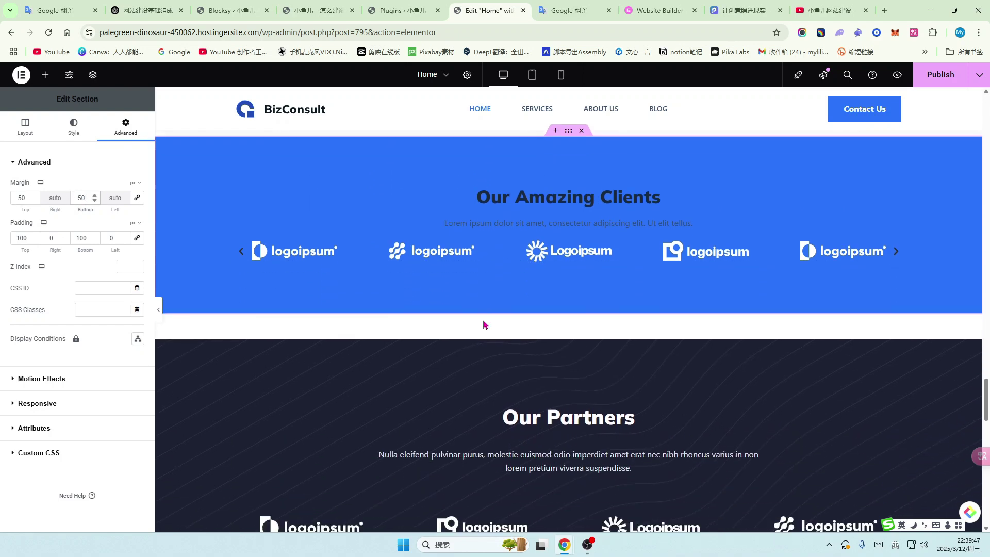
scroll(488, 332, up, 2)
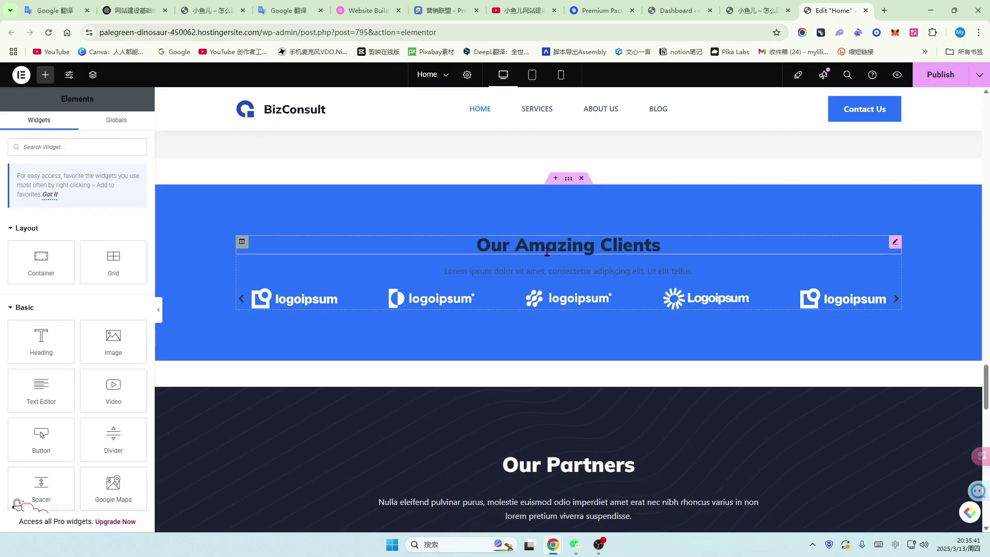
- Set the text stroke color of the Our Amazing Clients heading to global Color 8
click(895, 242)
click(75, 127)
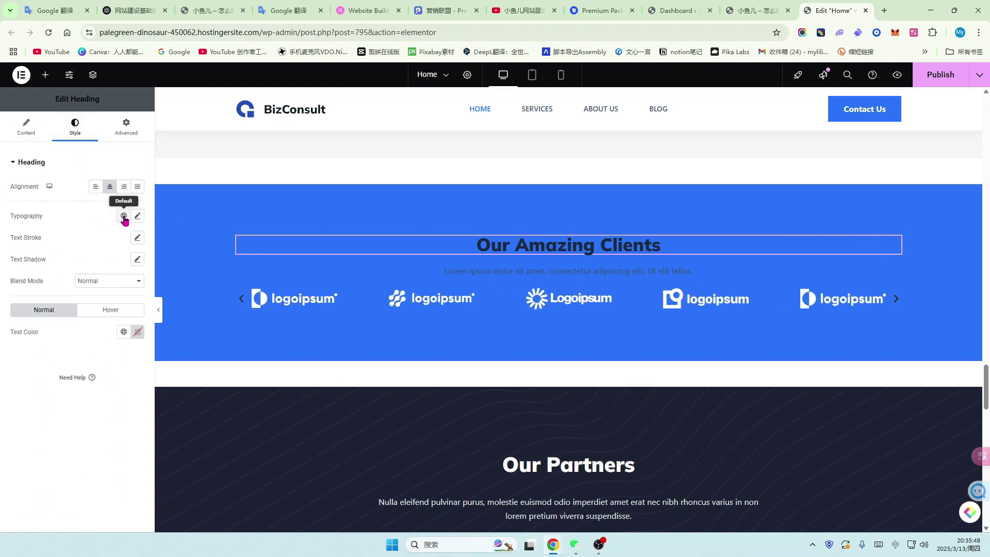
click(136, 238)
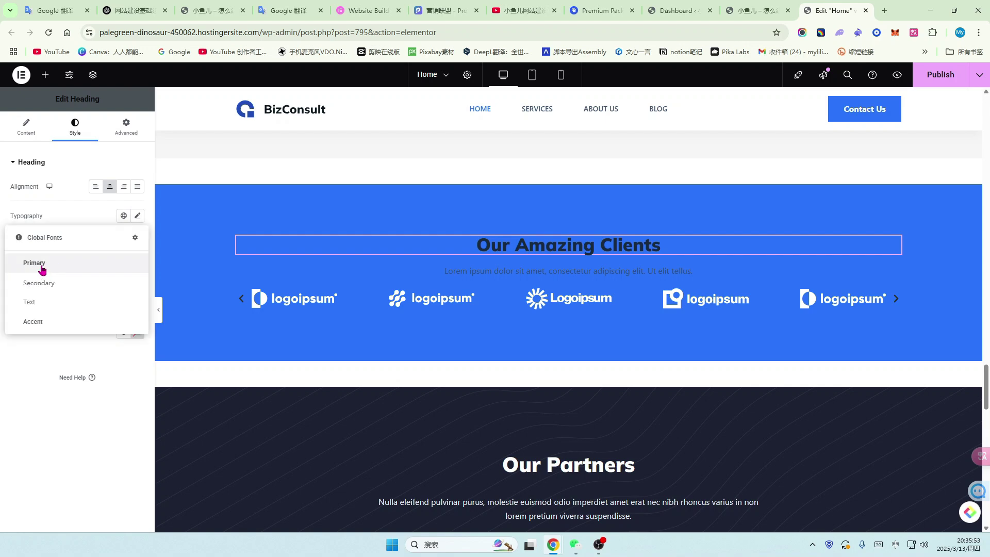
click(116, 298)
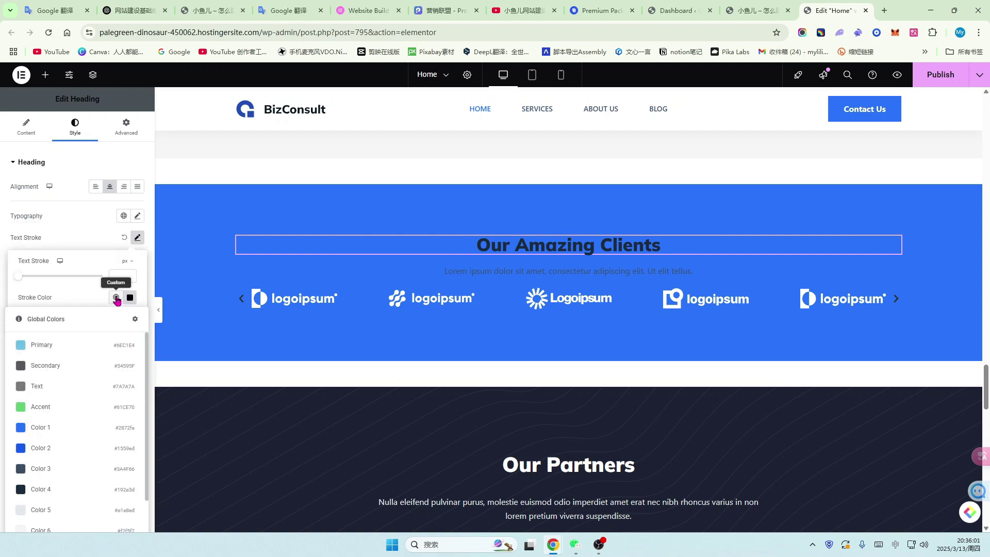
scroll(44, 425, down, 1)
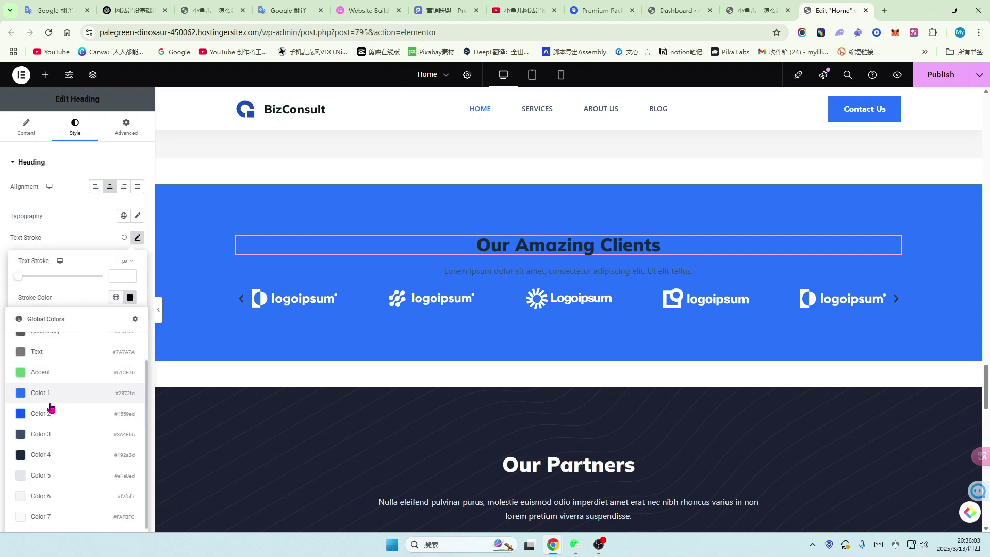
scroll(53, 387, down, 3)
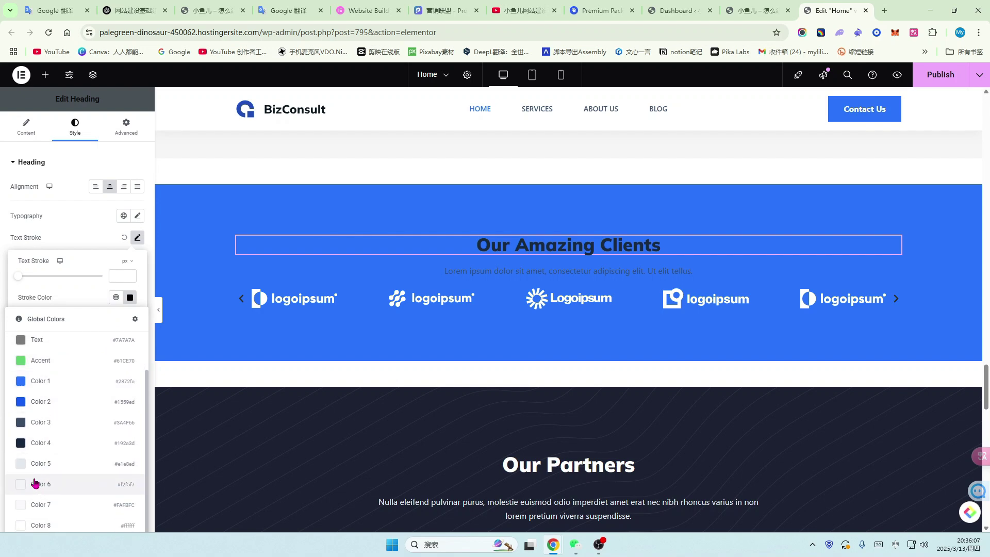
click(21, 526)
- Set the text color of the Our Amazing Clients heading to global Color 8
click(123, 332)
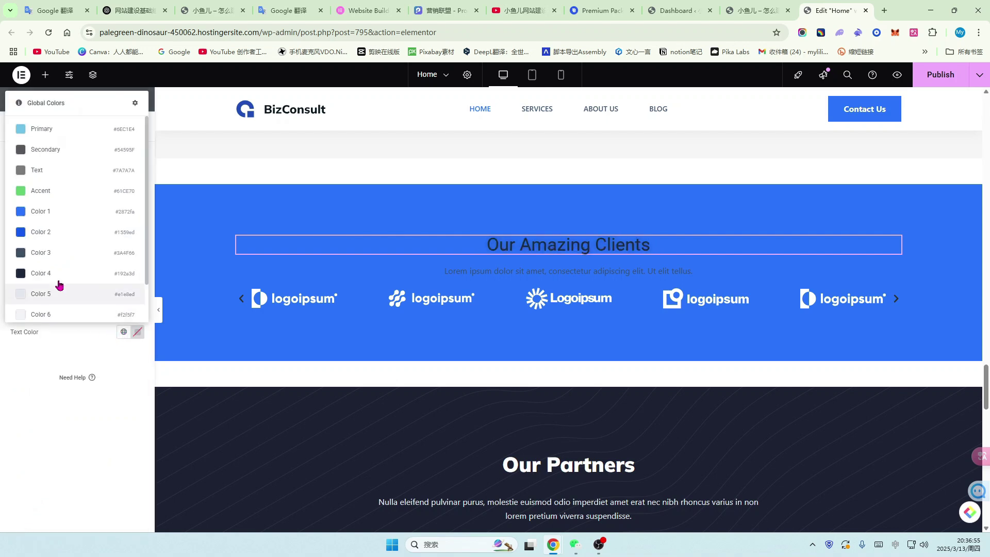
scroll(30, 289, down, 2)
click(25, 310)
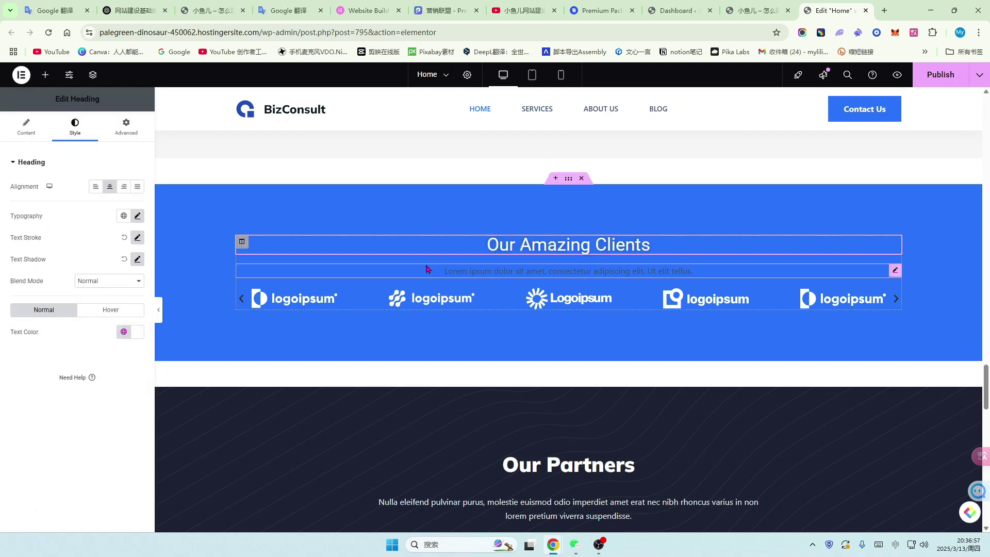
- Set the text color of the description under the Our Amazing Clients heading to global Color 8
click(700, 273)
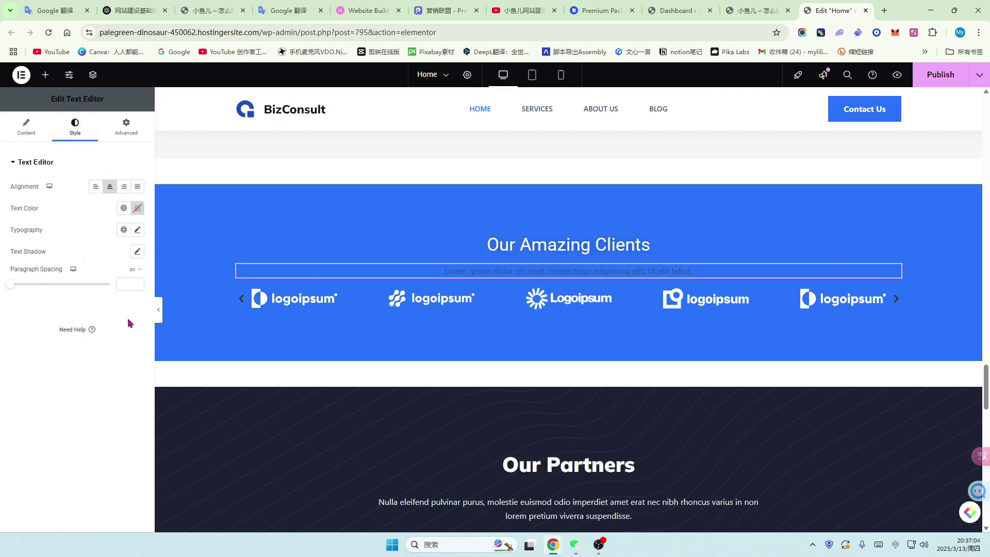
click(124, 208)
scroll(52, 361, down, 2)
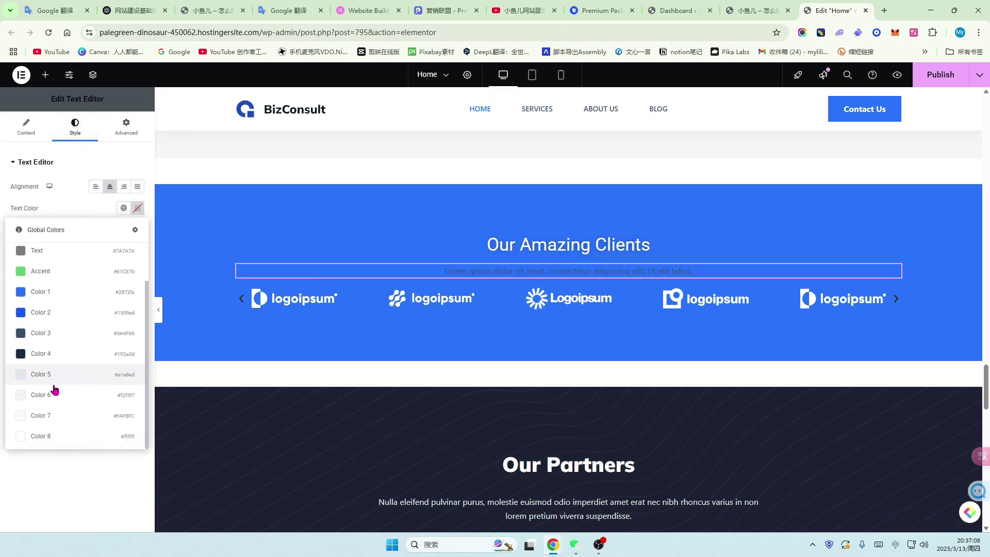
click(25, 438)
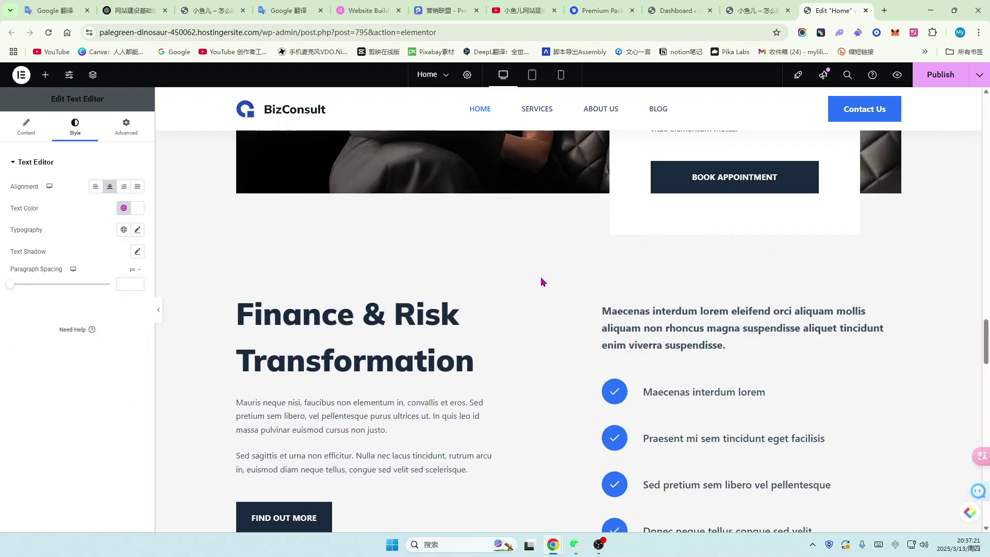
scroll(541, 281, up, 5)
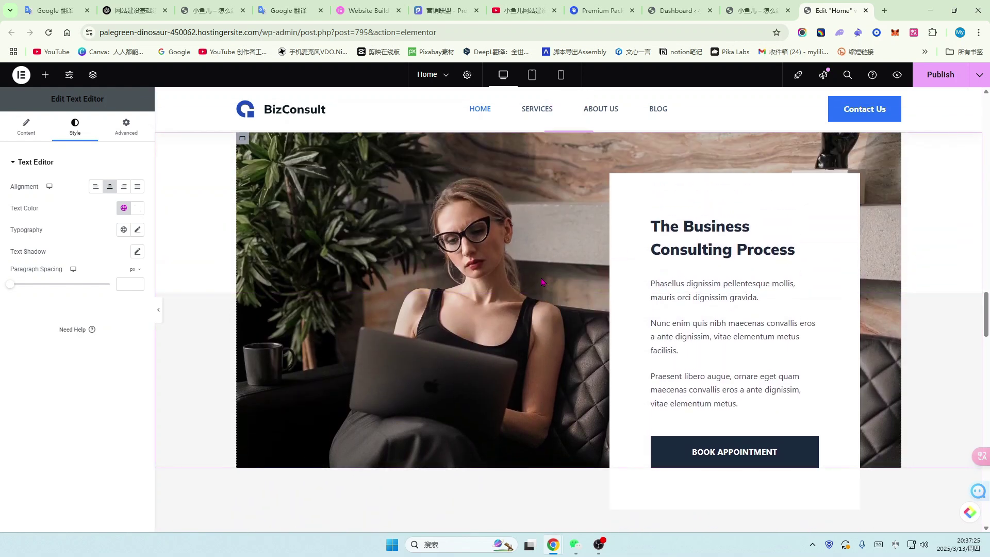
- Review the service cards and The Business Consulting Process section, then return to the Our Amazing Clients section
scroll(542, 282, up, 5)
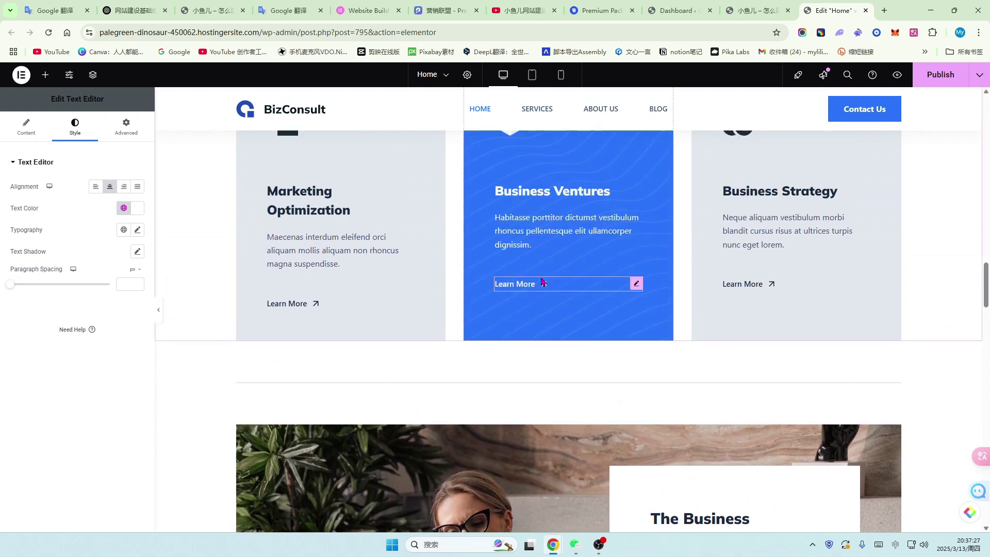
scroll(516, 310, up, 4)
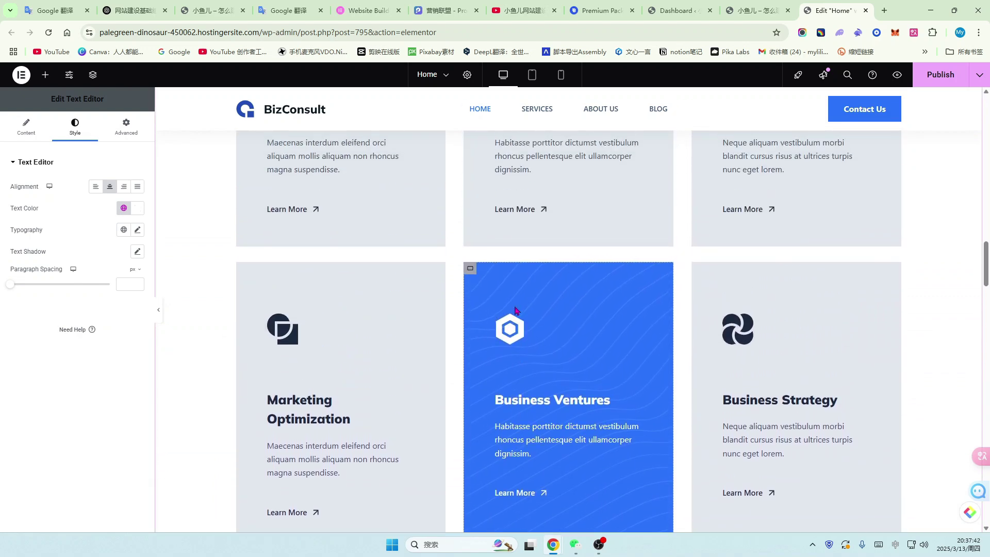
scroll(515, 310, up, 3)
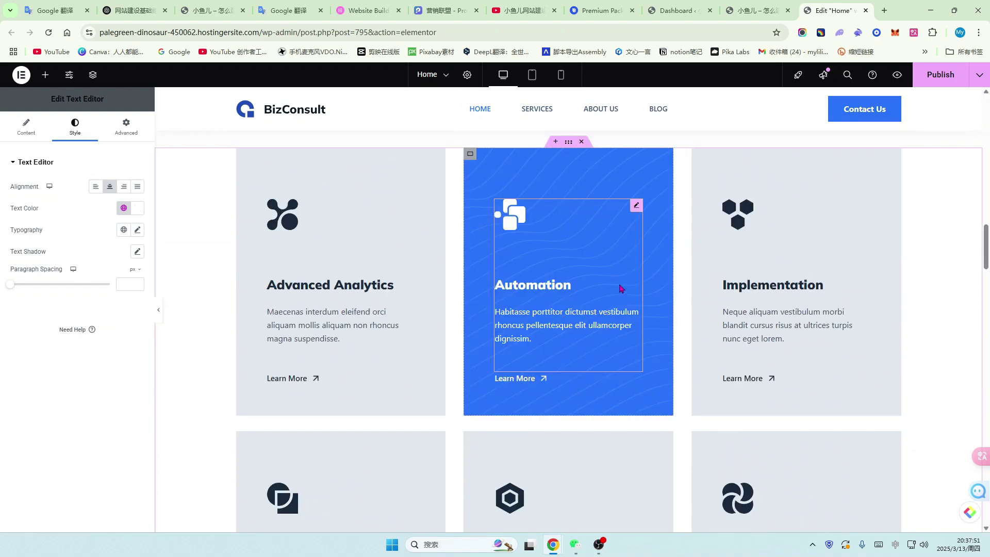
scroll(621, 289, down, 10)
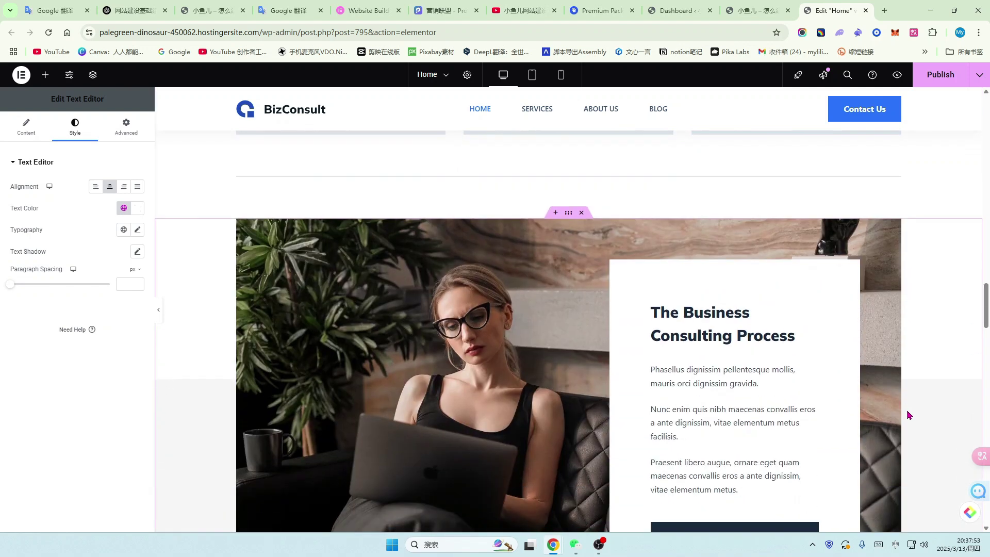
scroll(908, 416, down, 3)
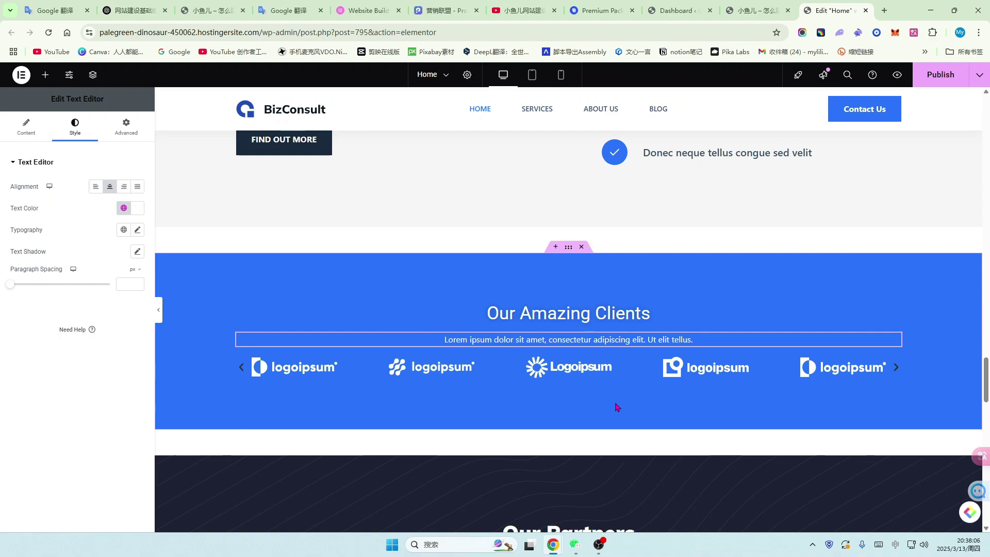
- Preview the Our Amazing Clients section in the Tablet Portrait layout
click(531, 75)
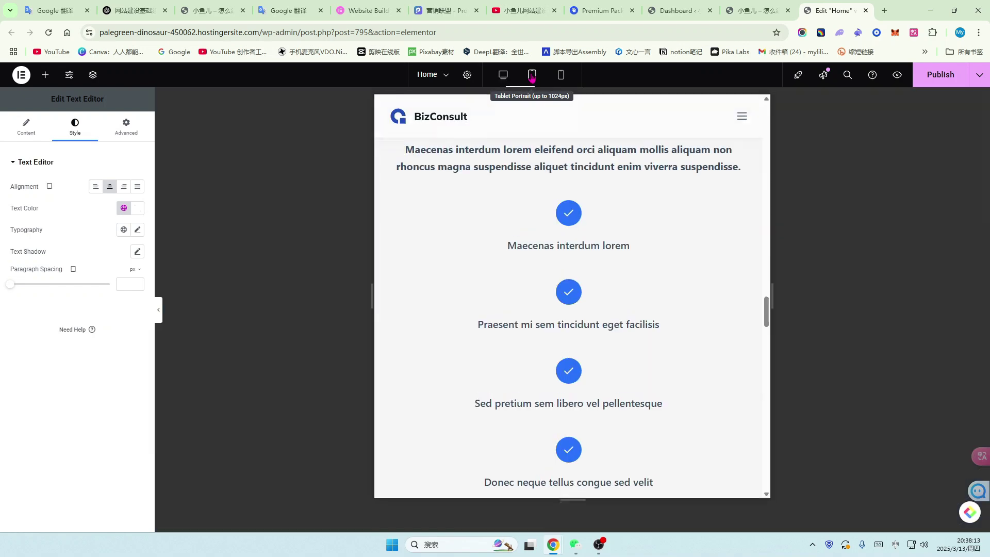
scroll(665, 274, down, 2)
scroll(665, 274, down, 5)
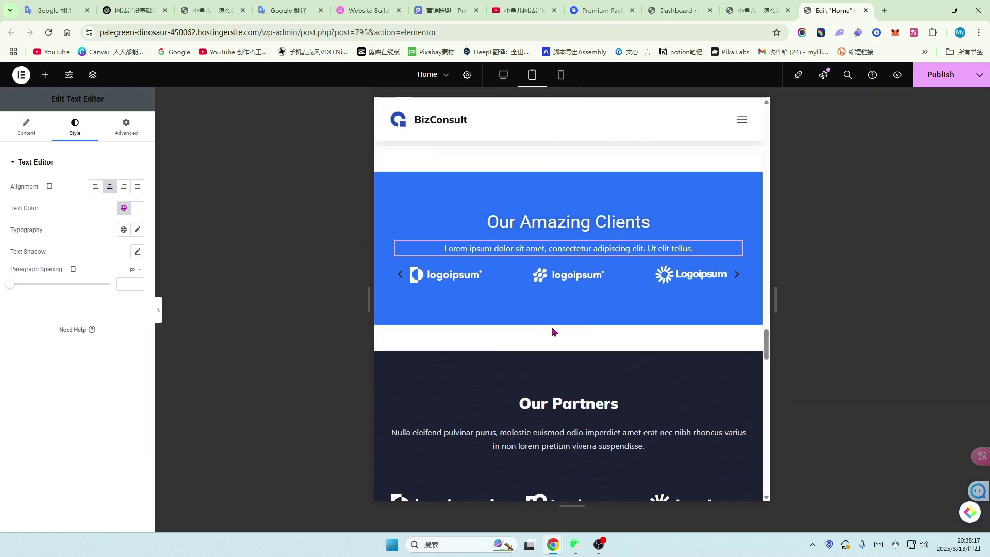
scroll(553, 332, up, 2)
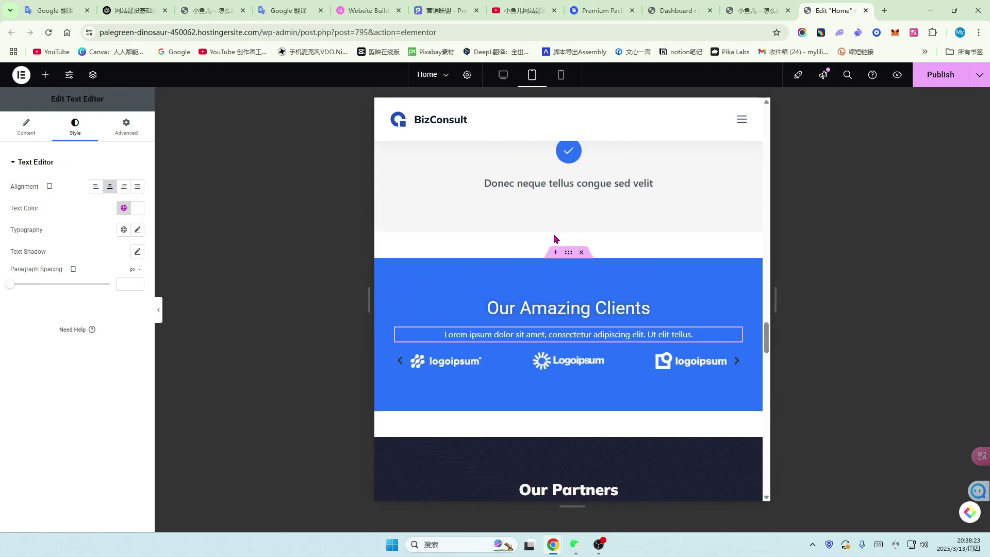
- Preview the Our Amazing Clients section in the mobile layout and return to the desktop layout
click(561, 75)
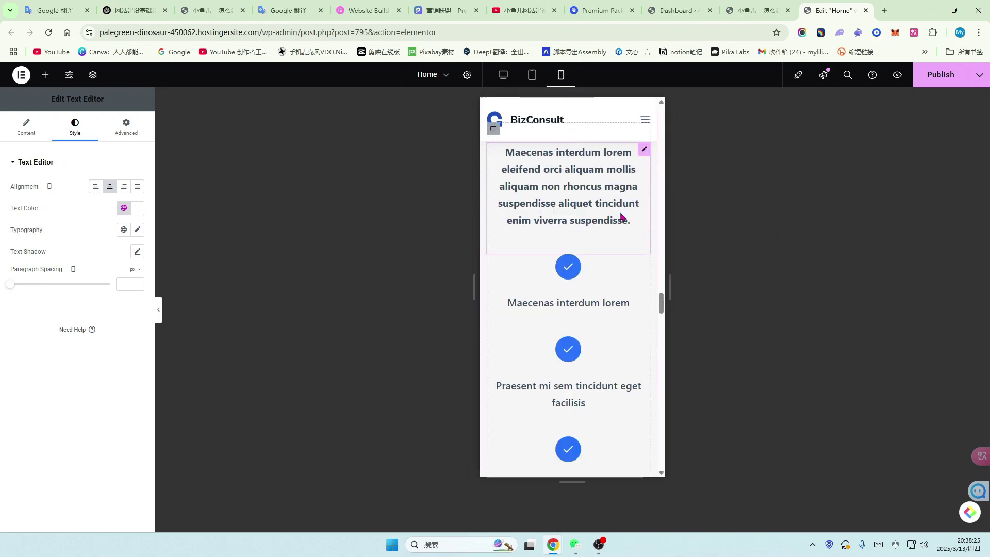
scroll(621, 217, down, 3)
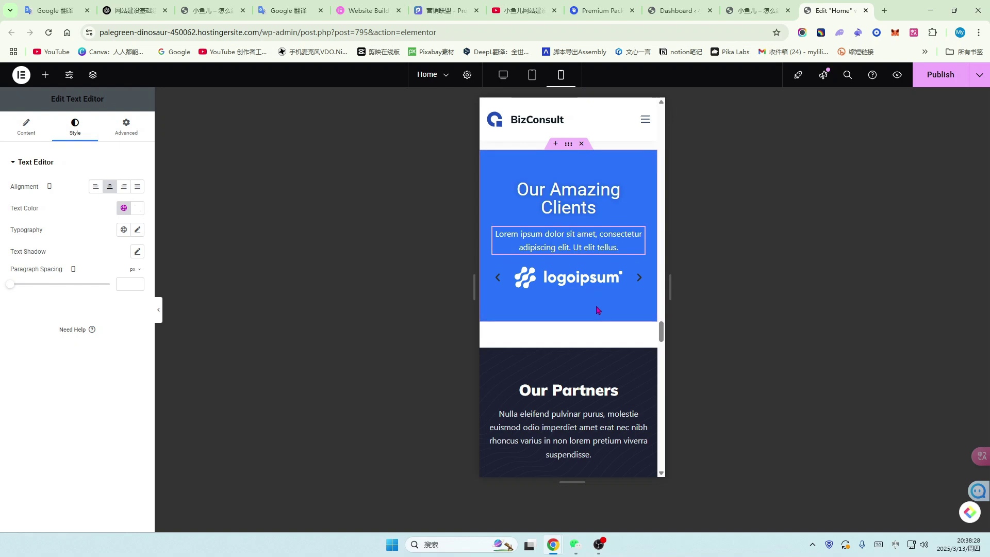
scroll(597, 311, down, 5)
scroll(597, 310, up, 5)
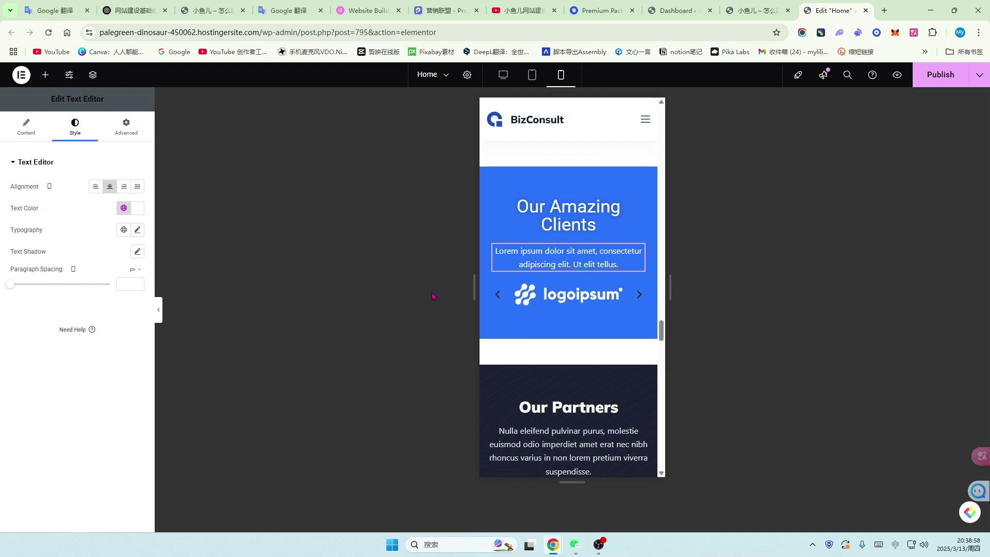
click(503, 75)
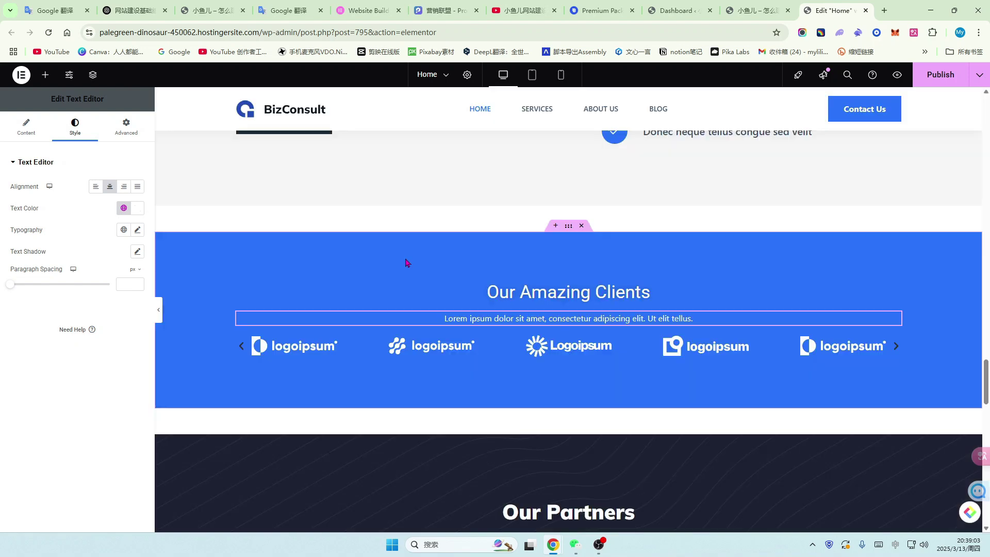
- Review the Home page sections from Our Amazing Clients back up to What You Need To Know About Our Company
scroll(407, 263, up, 3)
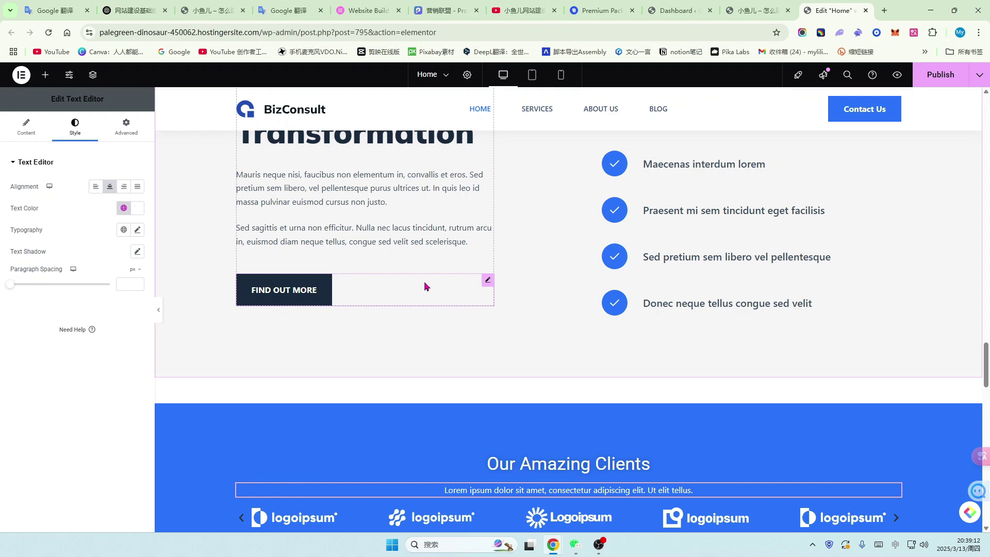
scroll(426, 287, up, 2)
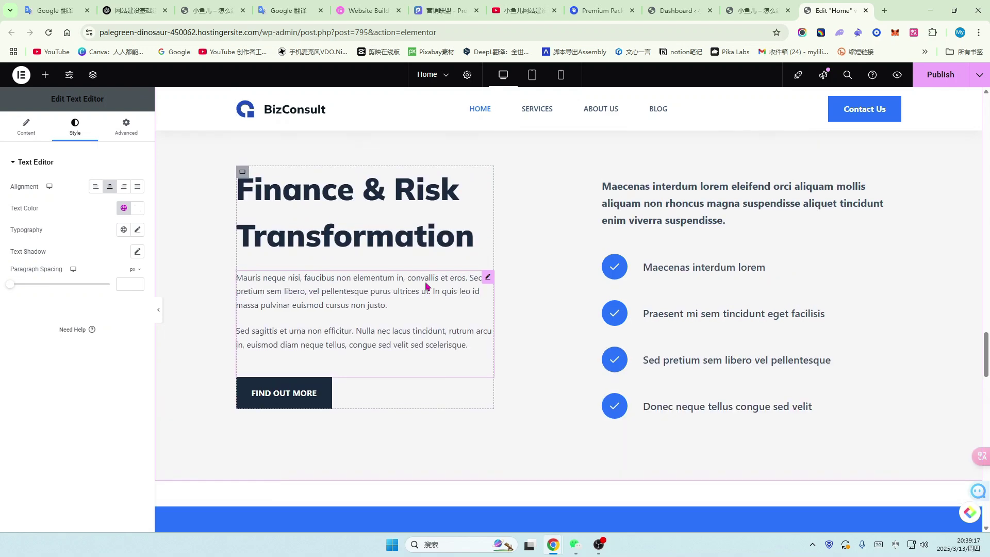
scroll(464, 298, up, 1)
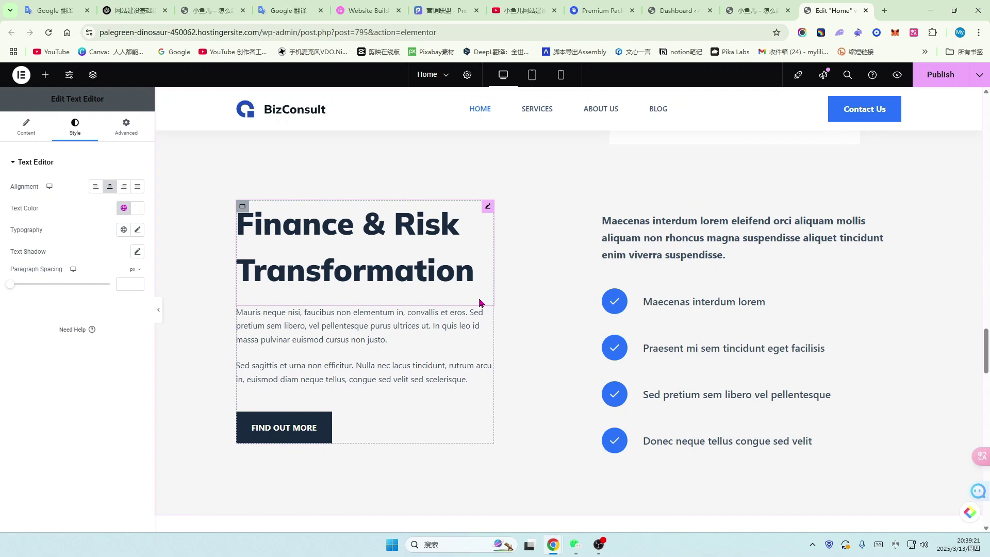
scroll(480, 303, up, 5)
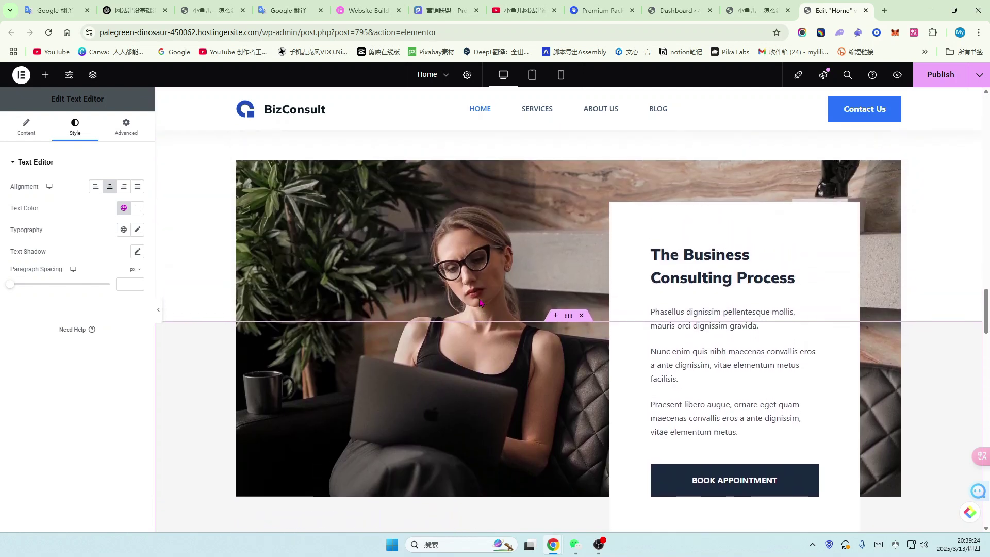
scroll(479, 302, up, 3)
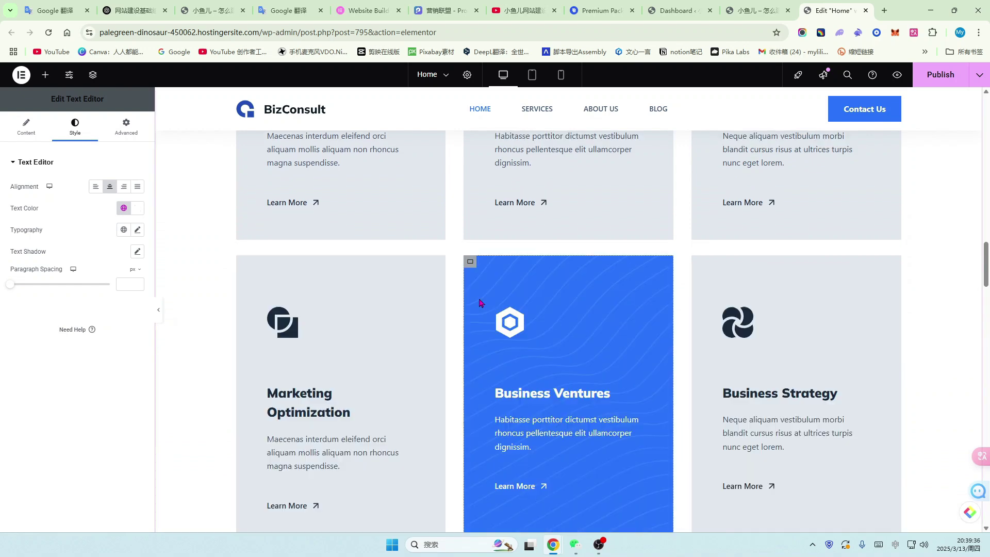
scroll(479, 302, up, 5)
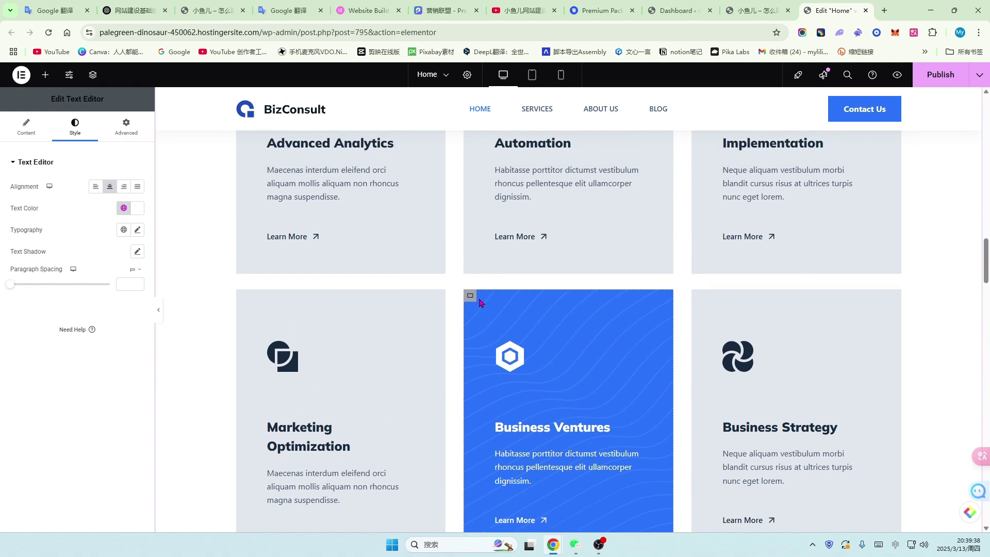
scroll(479, 302, up, 3)
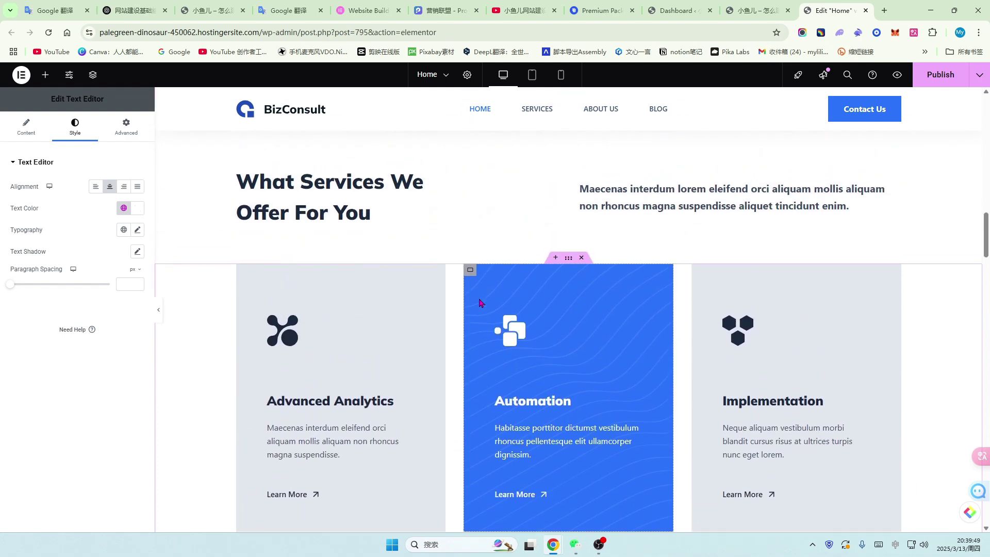
scroll(479, 303, up, 3)
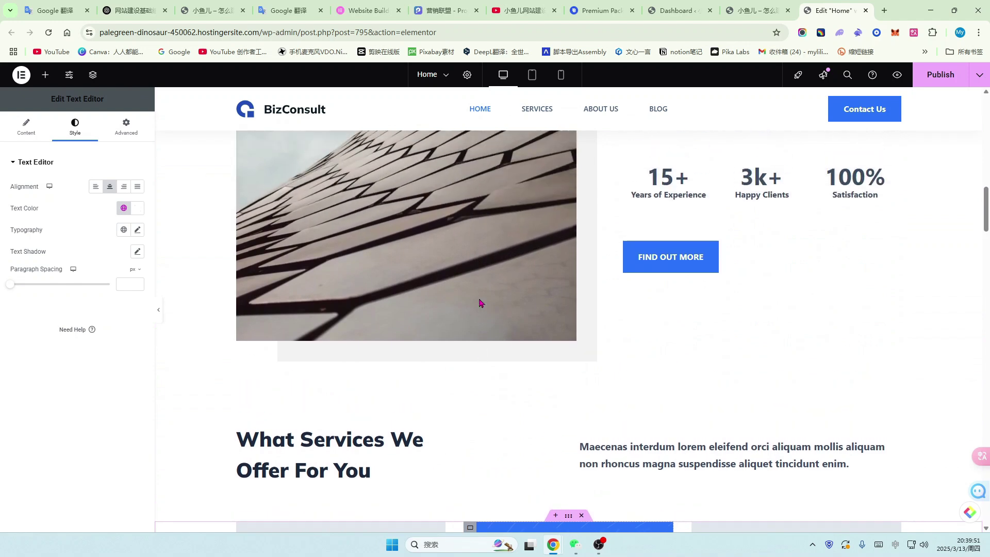
scroll(479, 302, up, 4)
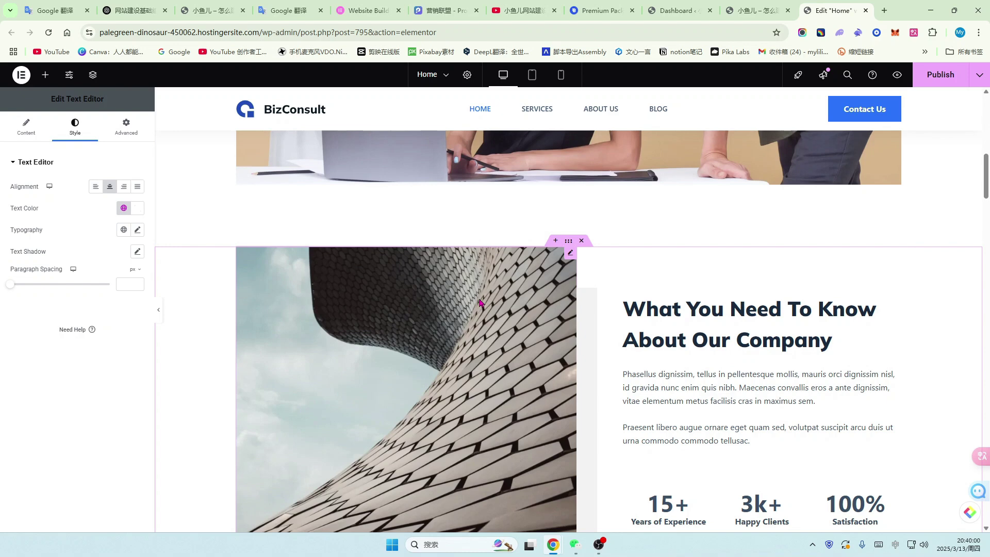
- Open the Starter Templates library above the What You Need To Know About Our Company section, filter its pages to Free, and switch to blocks
scroll(479, 303, up, 3)
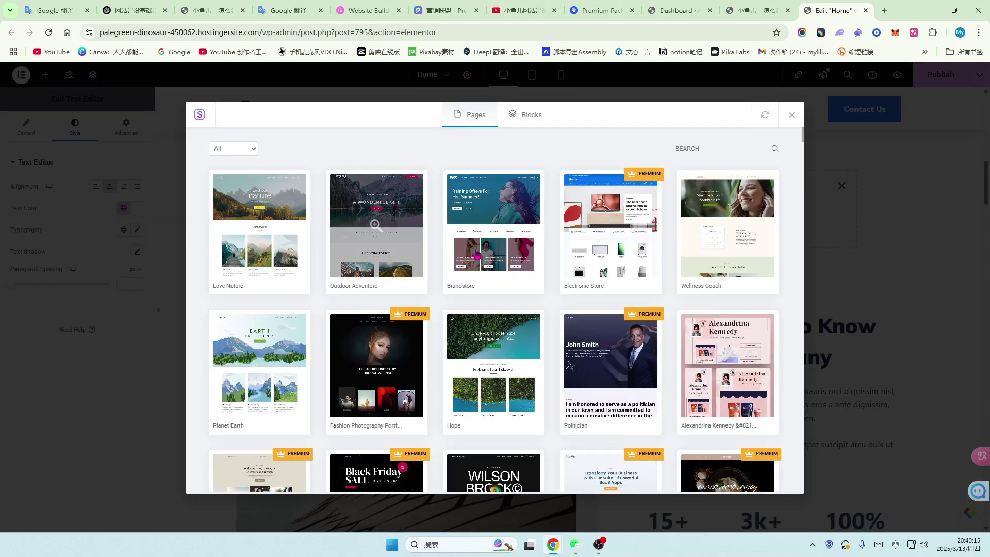
scroll(376, 225, down, 2)
scroll(375, 226, up, 2)
click(254, 149)
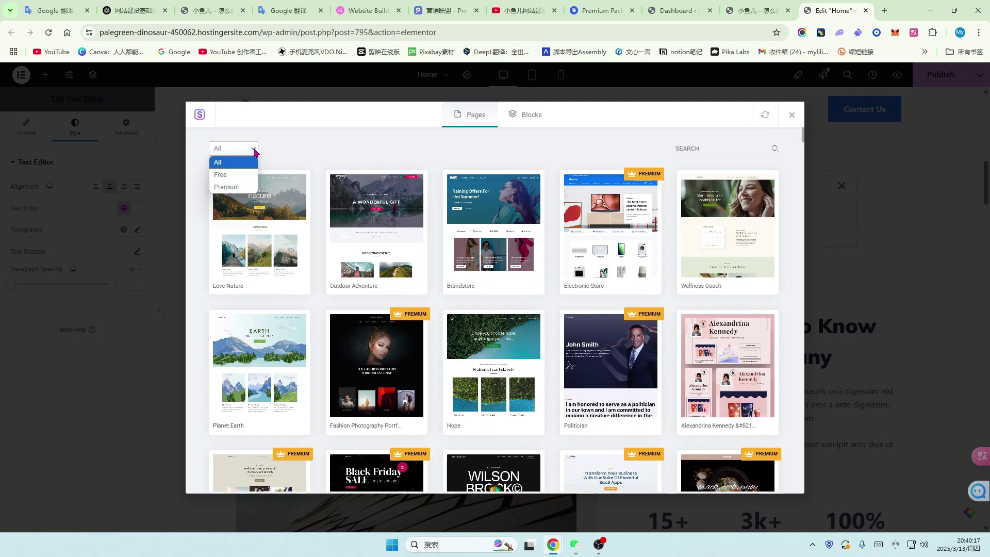
click(220, 175)
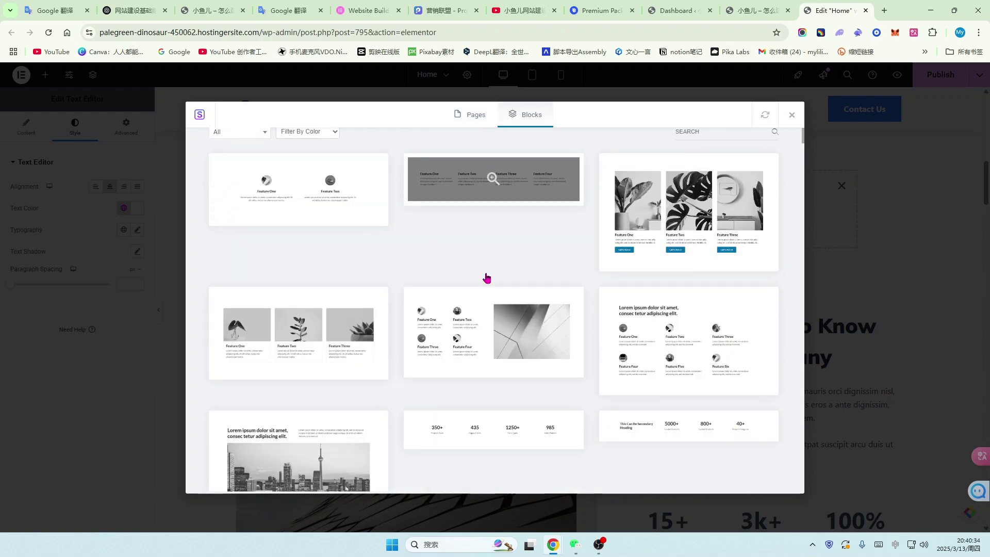
- Browse the Starter Templates blocks for feature, statistics, team, client and testimonial layouts
scroll(571, 277, up, 1)
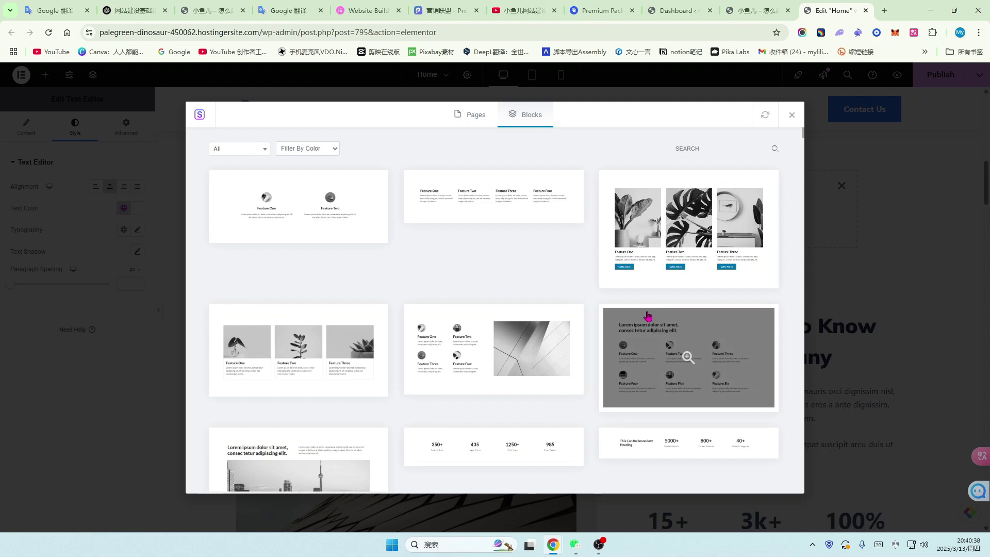
scroll(648, 315, down, 6)
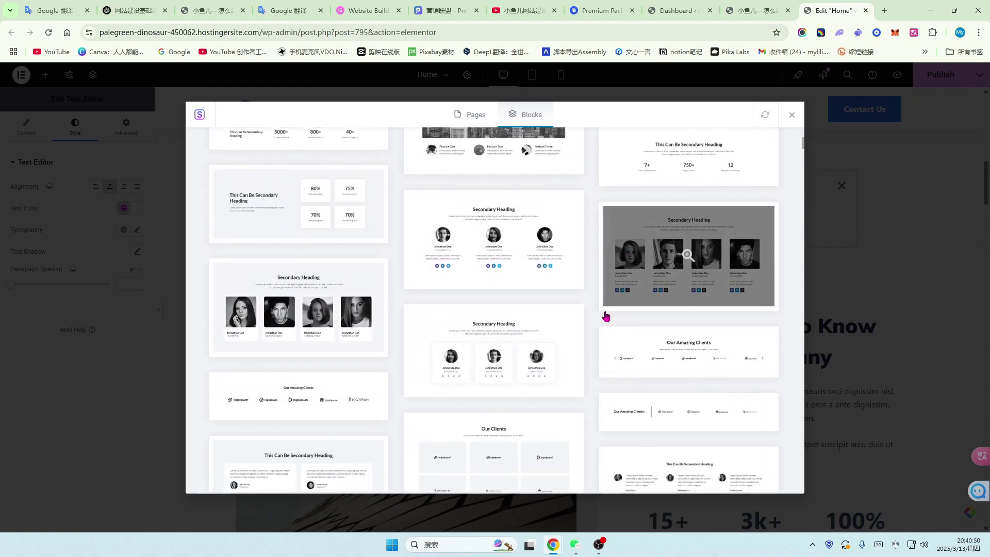
scroll(639, 305, down, 2)
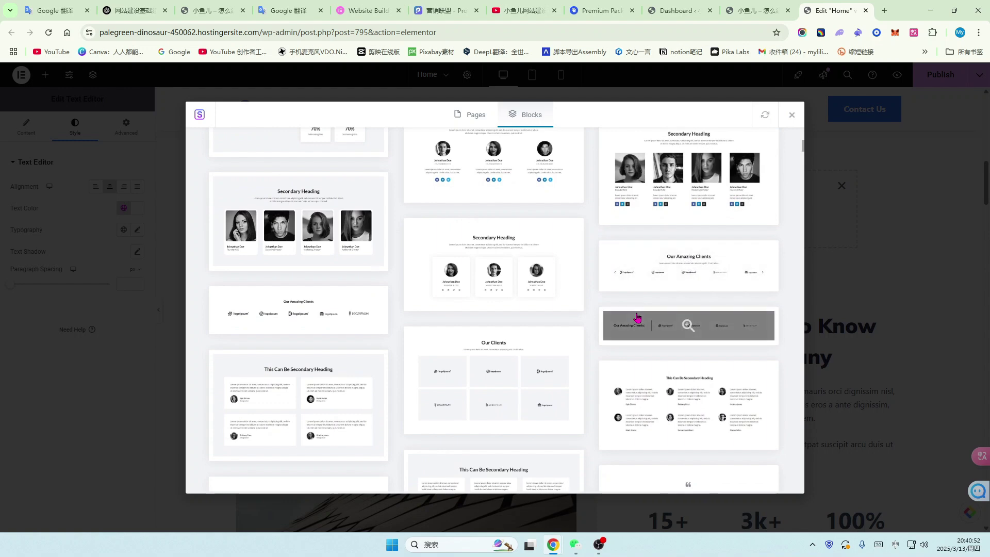
scroll(637, 317, down, 1)
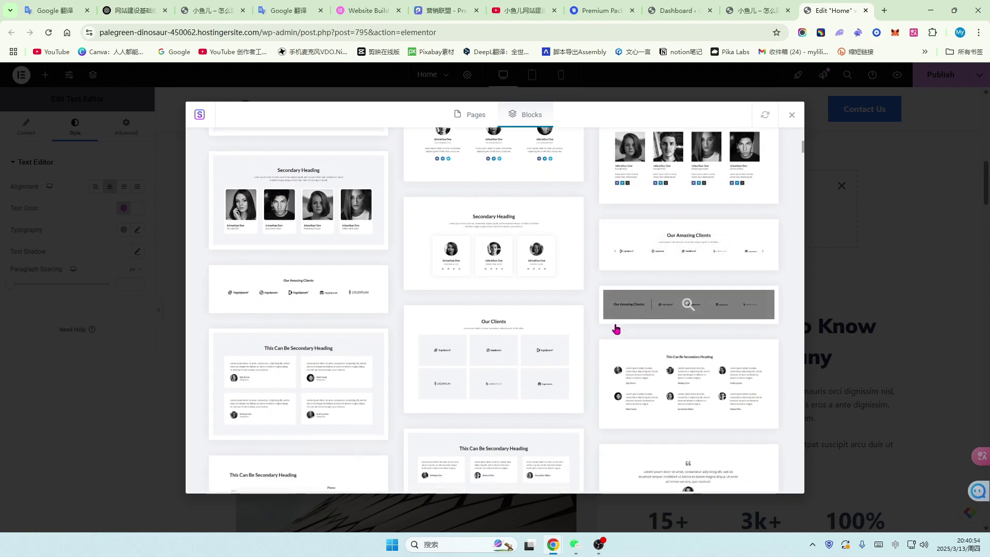
scroll(614, 327, down, 1)
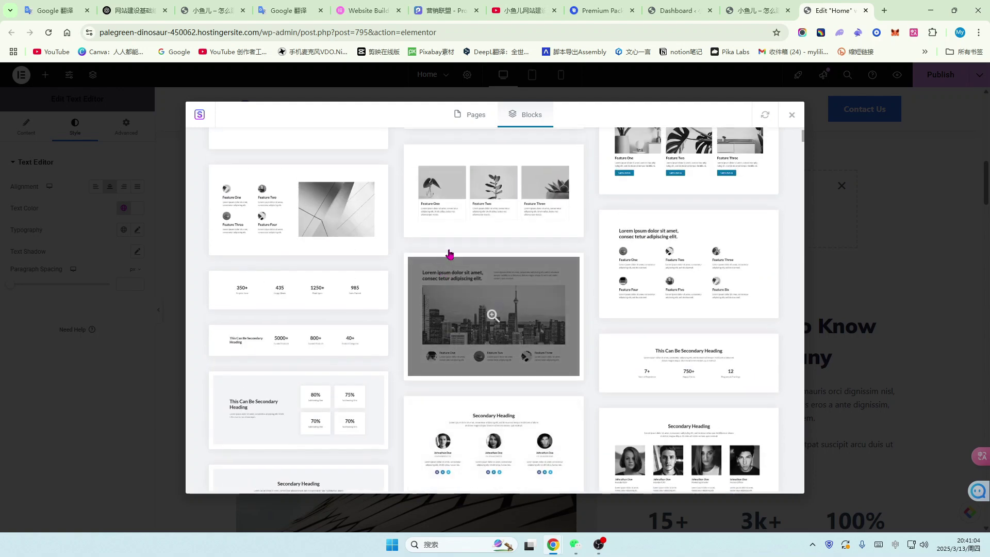
scroll(451, 247, up, 1)
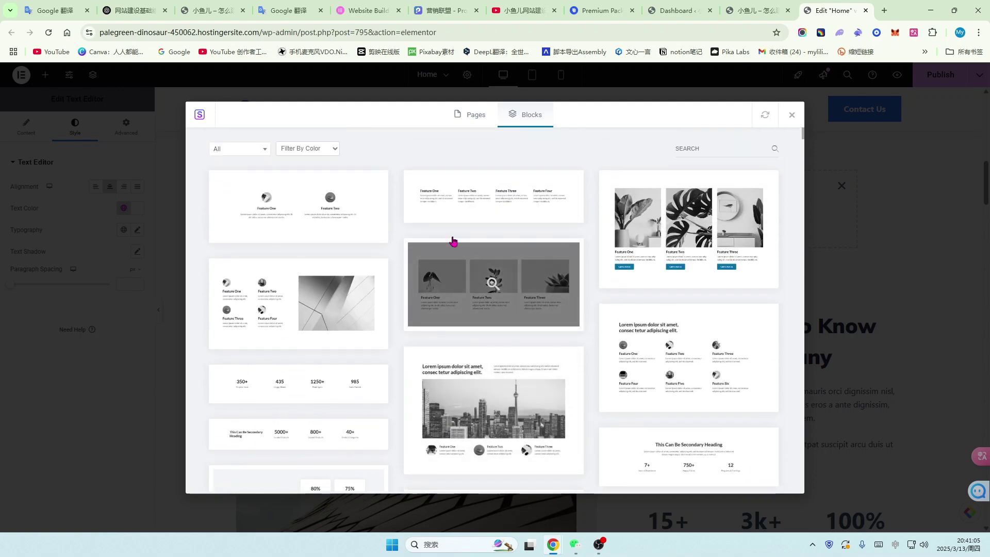
- Try filtering the Starter Templates blocks by the Gallery category
click(334, 149)
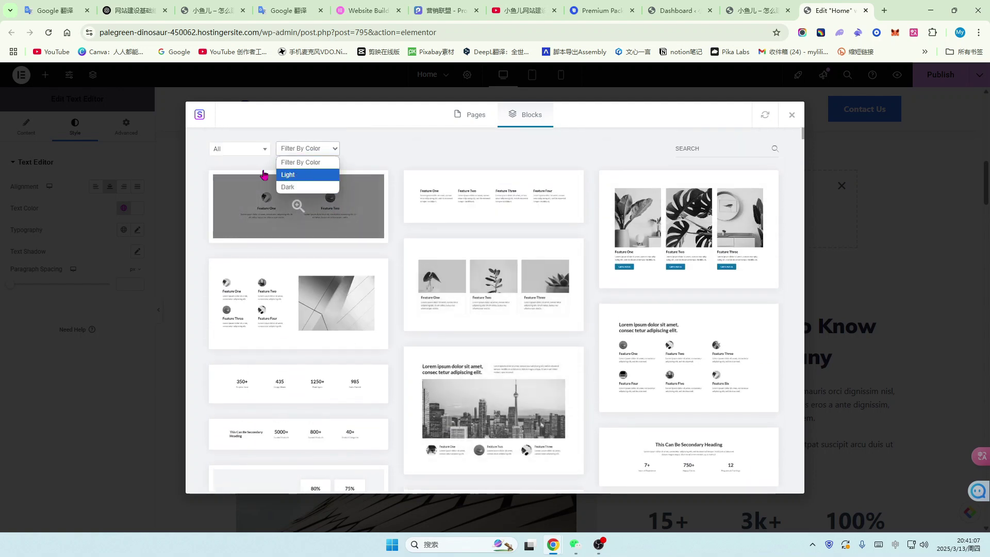
click(240, 149)
scroll(238, 240, down, 3)
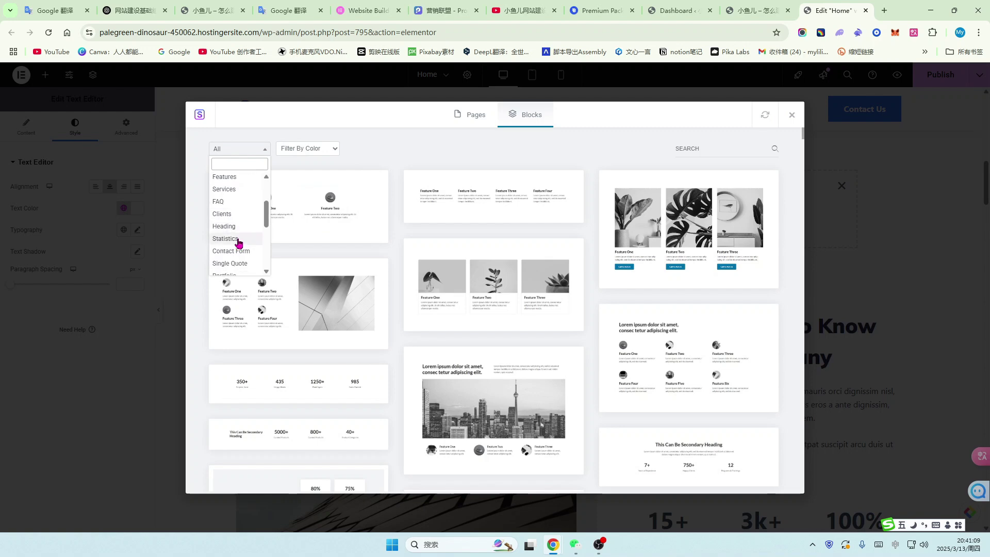
scroll(232, 242, down, 3)
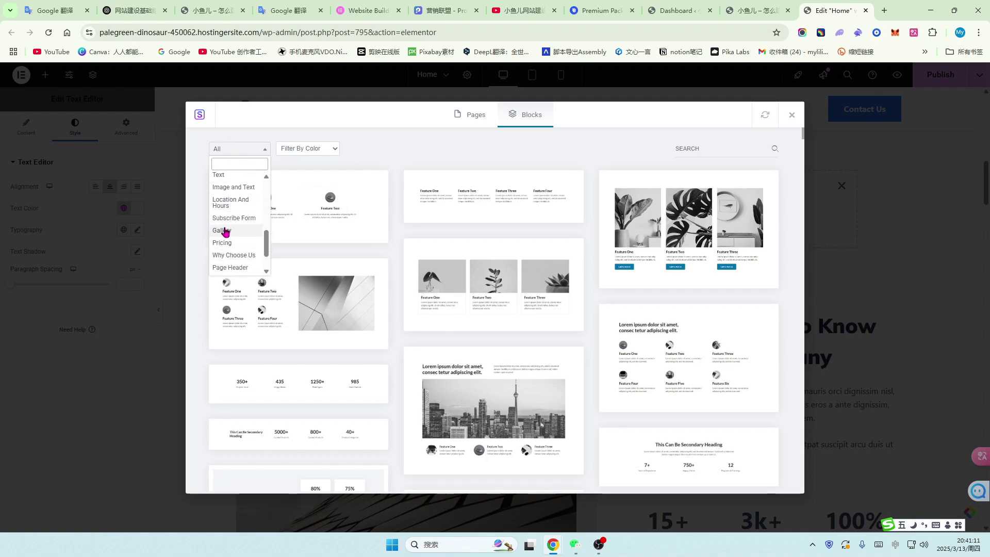
click(225, 231)
- Filter the Starter Templates blocks by the Team category
click(266, 151)
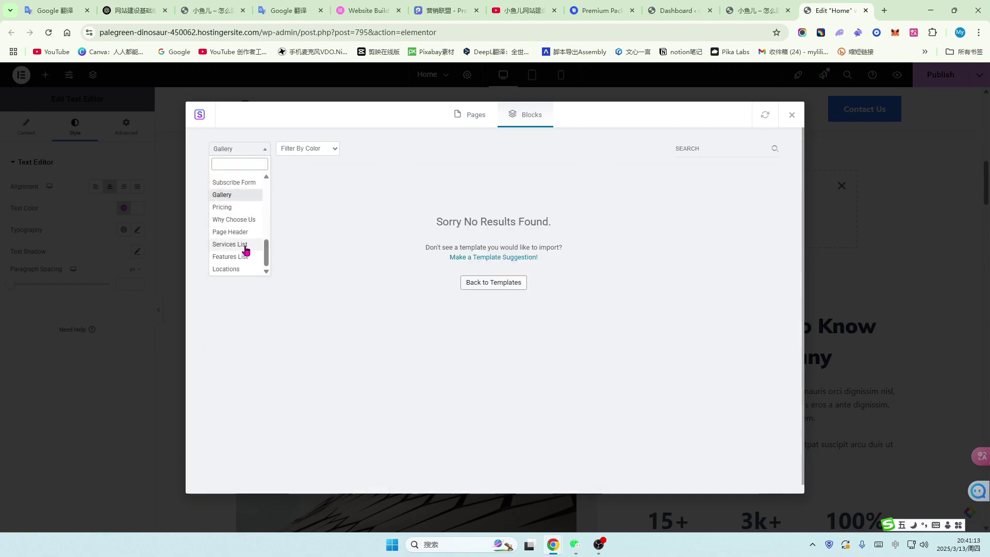
scroll(236, 270, up, 1)
click(234, 182)
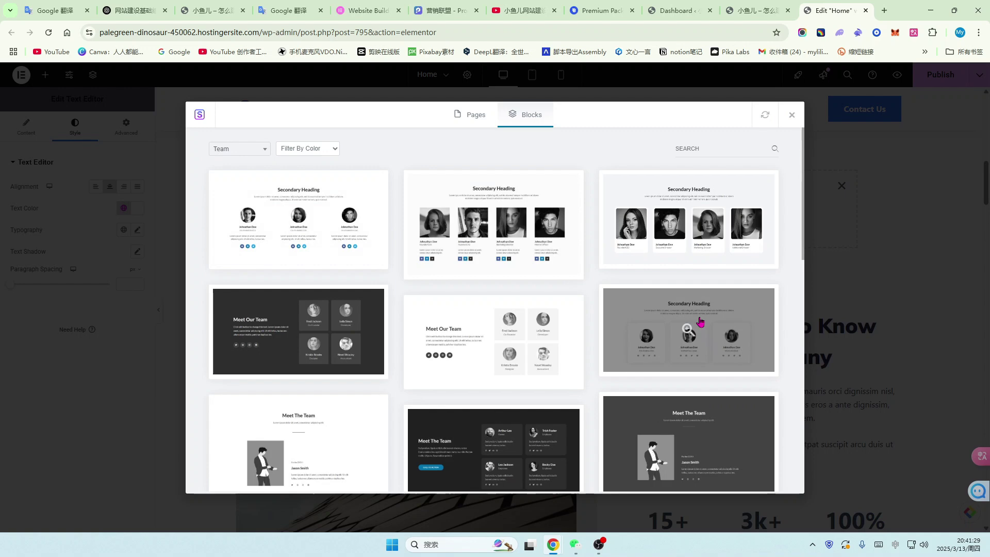
- Browse the Team blocks in the Starter Templates library and close it without inserting a block
scroll(691, 340, down, 5)
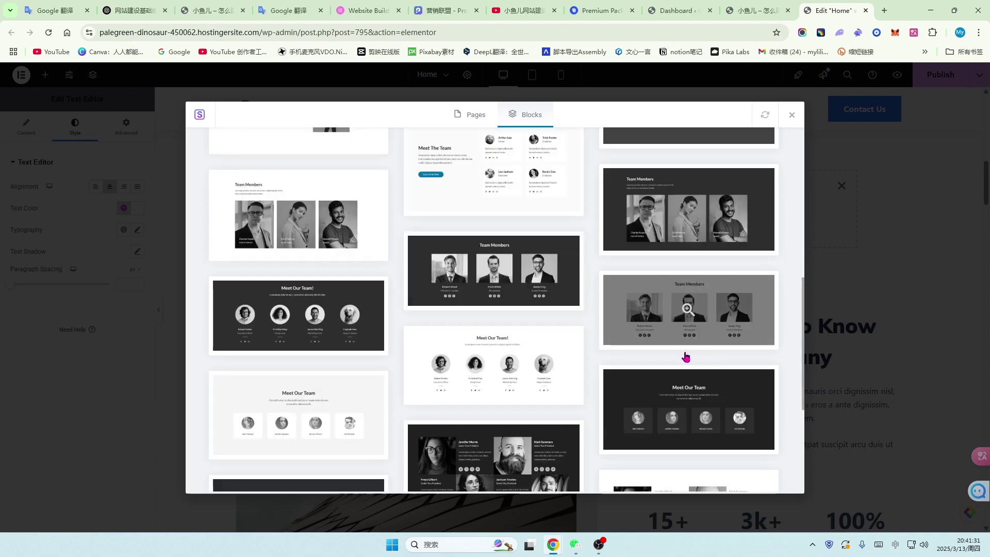
scroll(686, 356, up, 3)
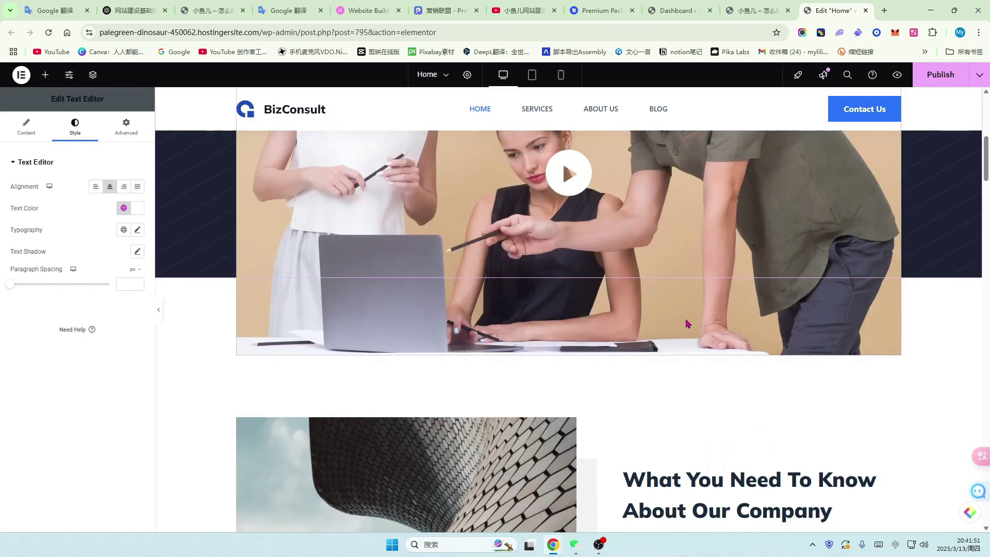
- Review the Home page sections from the hero heading down to What Services We Offer For You
scroll(685, 323, up, 4)
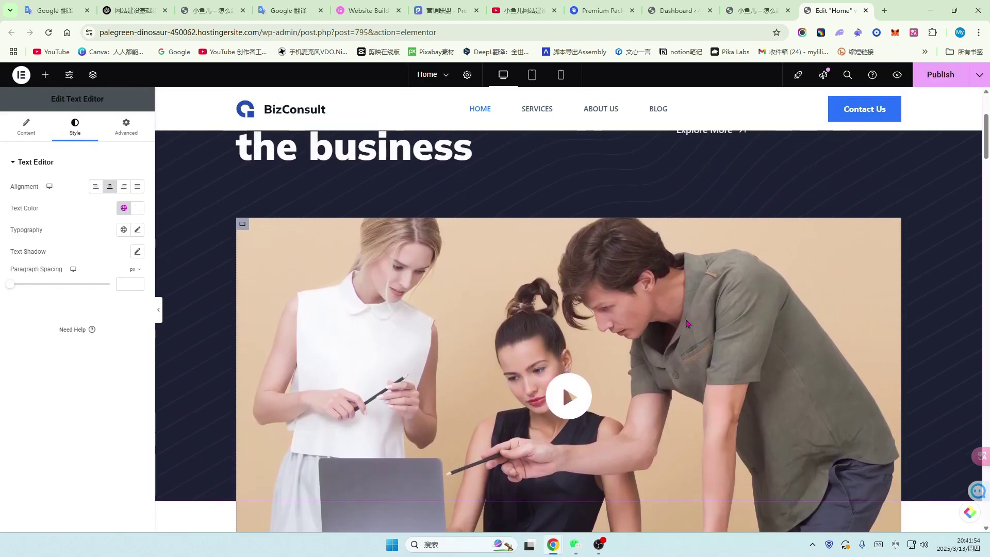
scroll(686, 323, up, 2)
scroll(709, 365, up, 2)
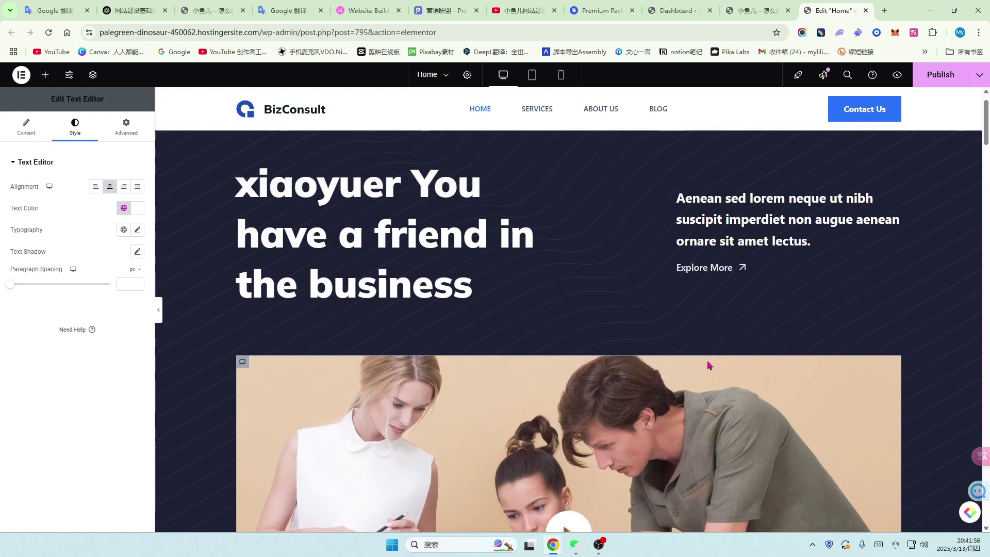
scroll(708, 365, up, 1)
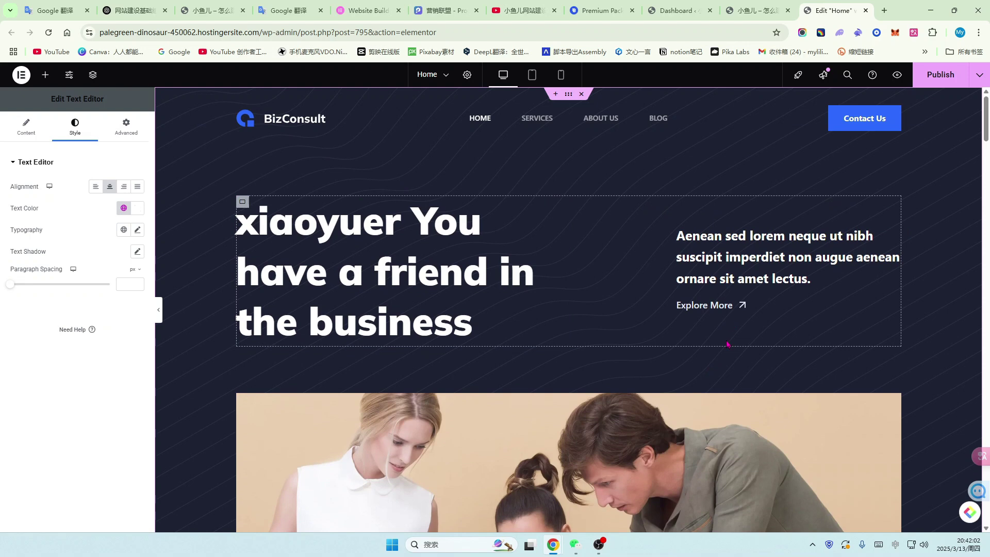
scroll(727, 345, down, 2)
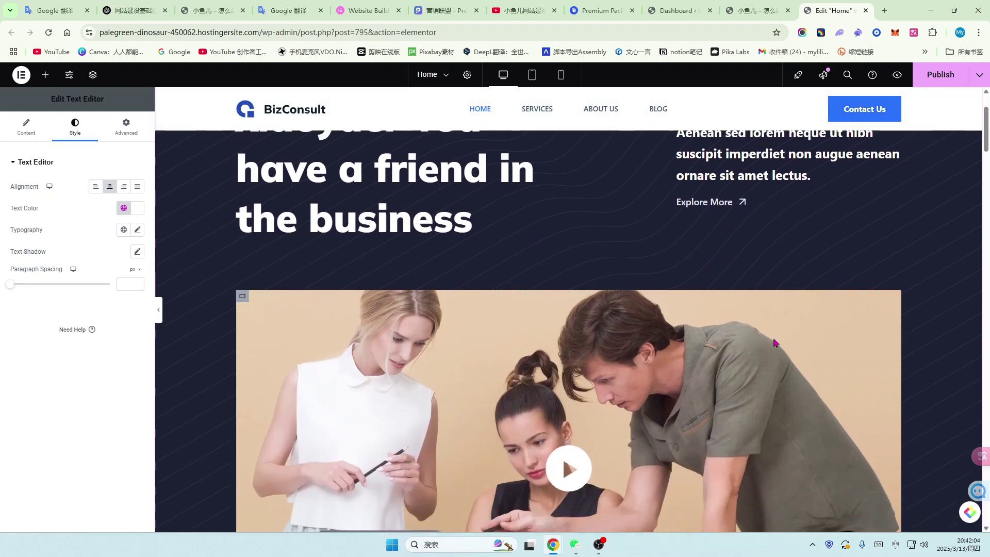
scroll(784, 342, down, 2)
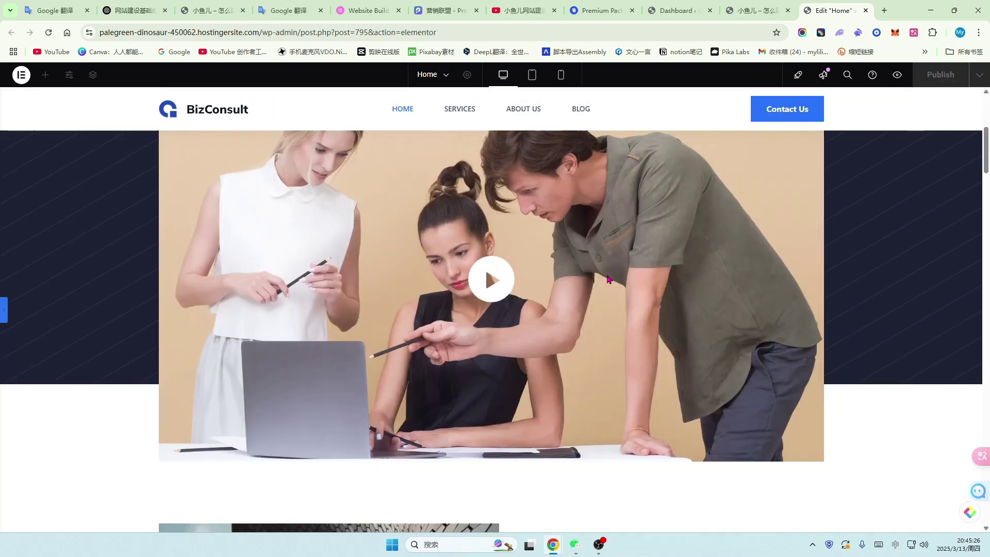
scroll(586, 283, down, 1)
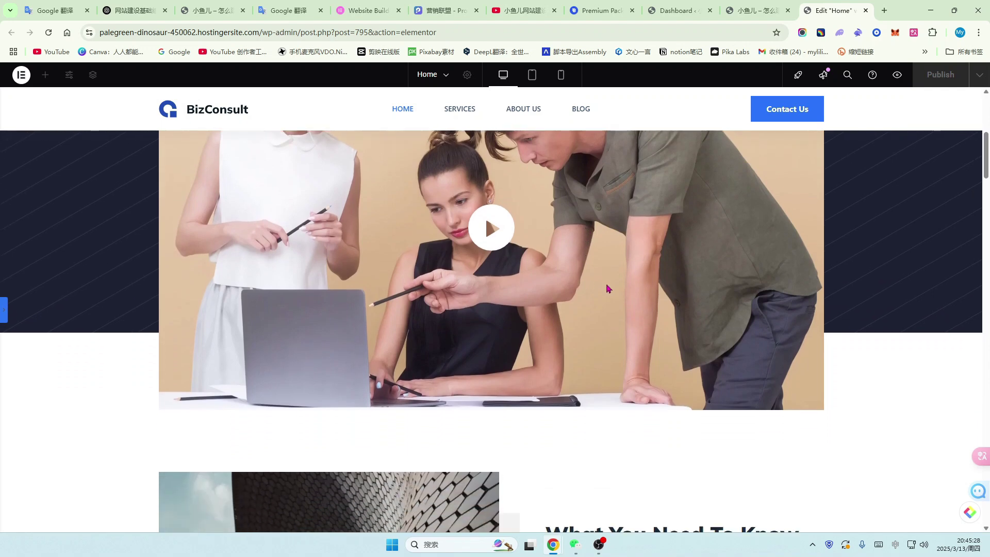
scroll(266, 259, up, 6)
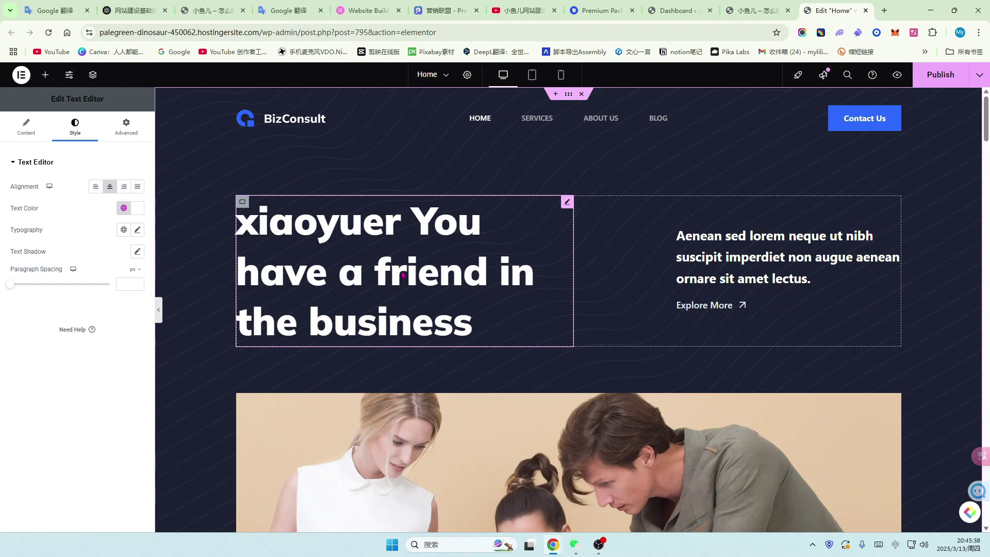
scroll(403, 275, down, 4)
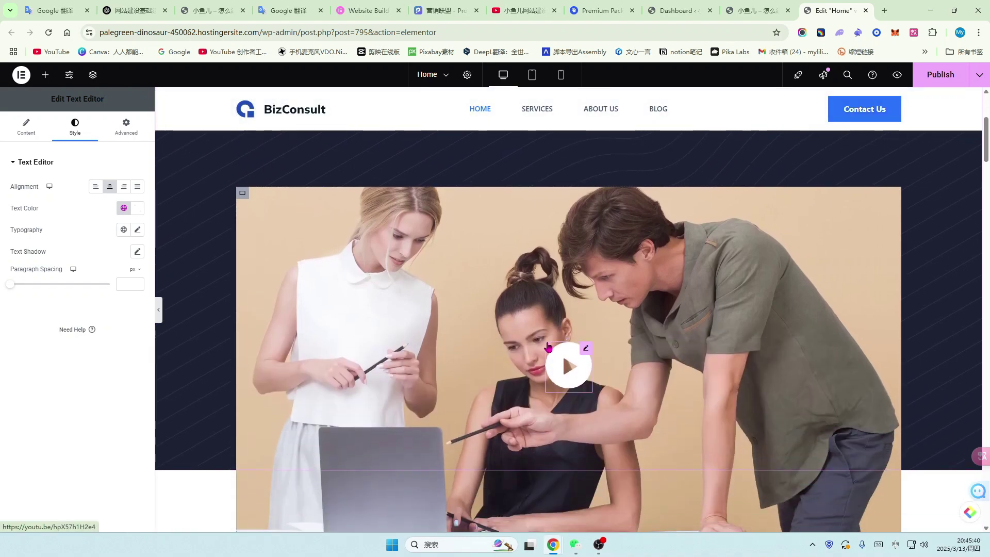
scroll(548, 347, down, 7)
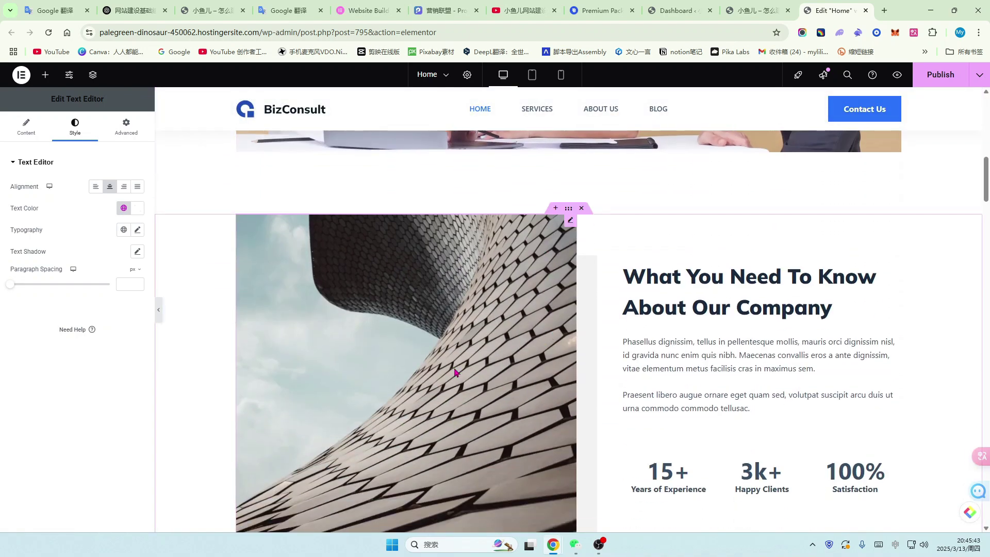
scroll(455, 372, down, 8)
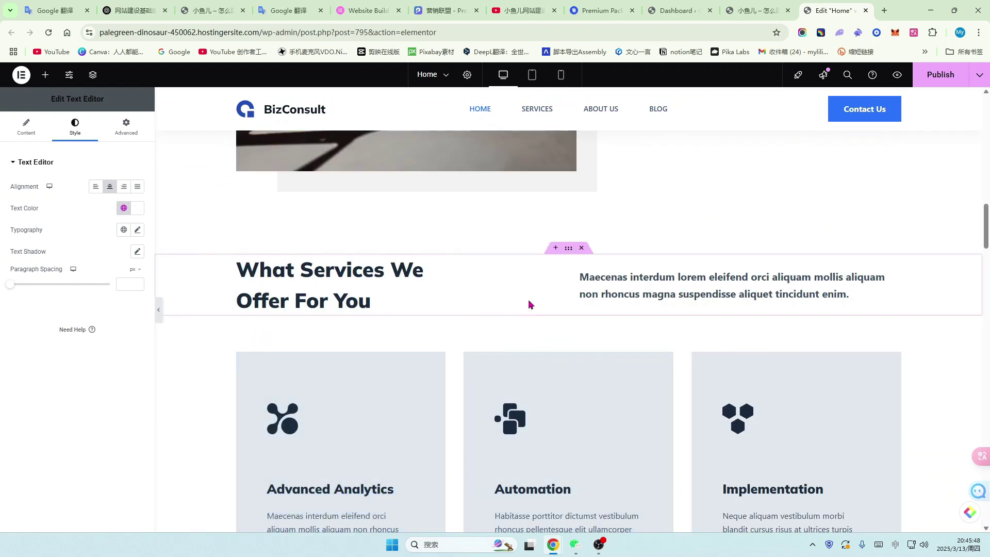
- Open the widget list and try to place a Container between the What Services We Offer For You heading and the service cards
click(45, 75)
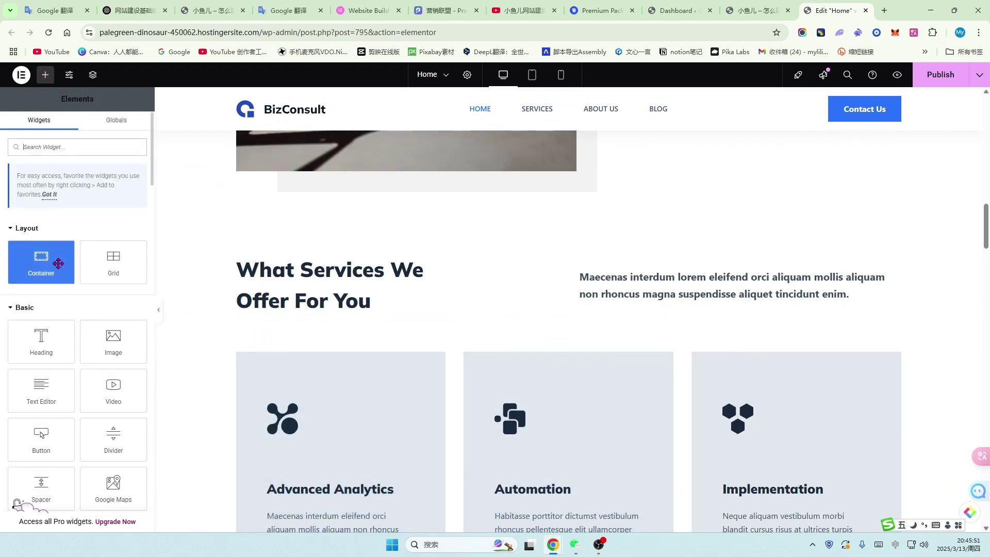
drag(28, 253, 475, 322)
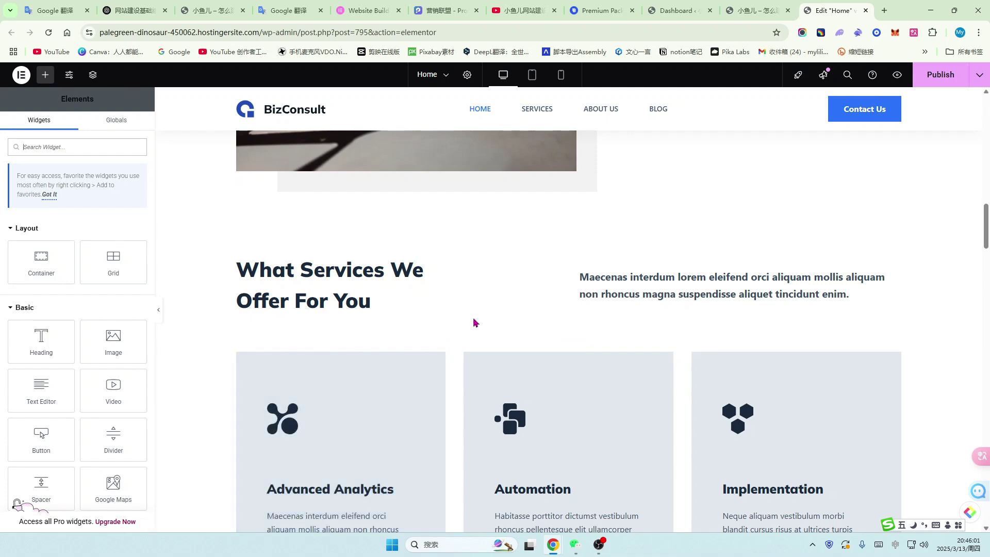
scroll(476, 323, down, 1)
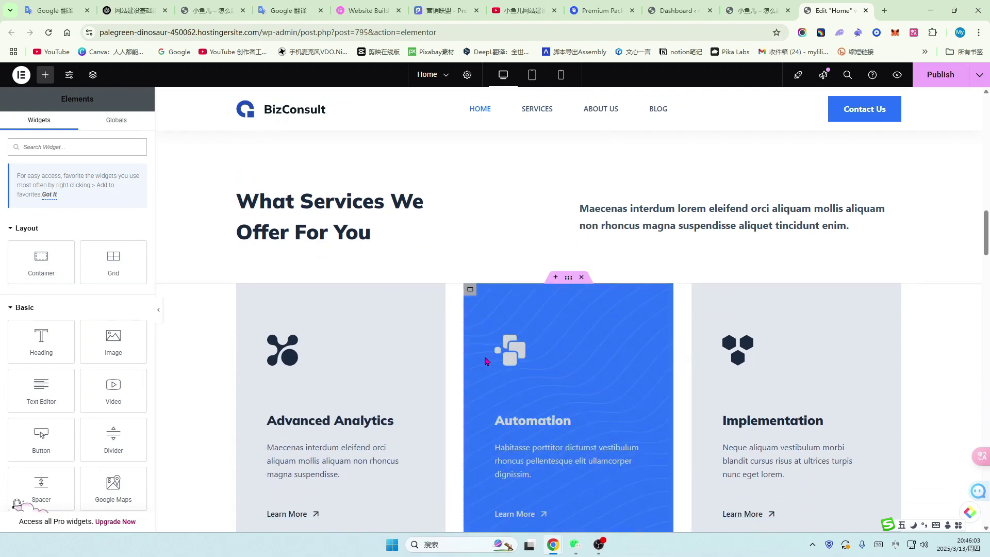
scroll(488, 360, up, 1)
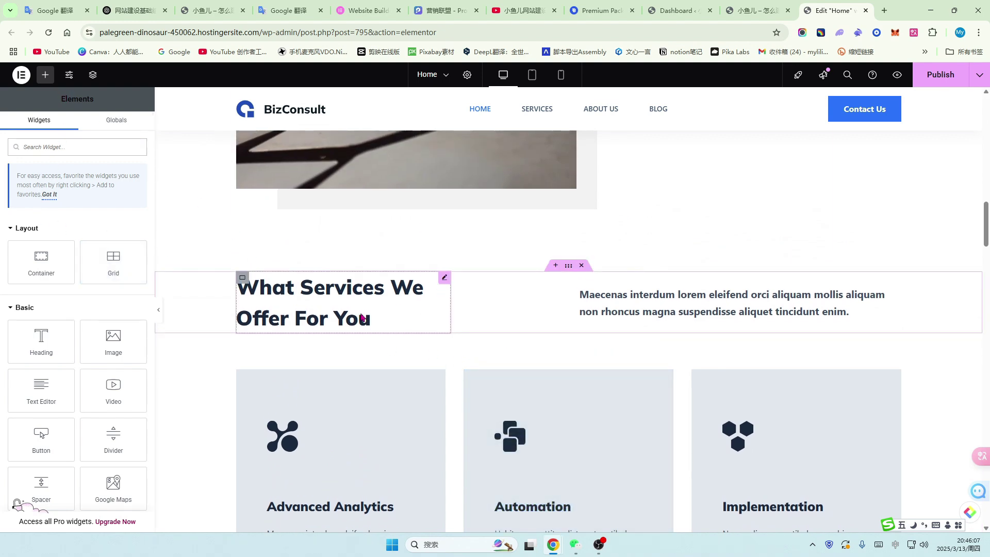
- Add a Video widget above The Business Consulting Process heading in the white content box
scroll(392, 320, down, 2)
scroll(593, 343, down, 1)
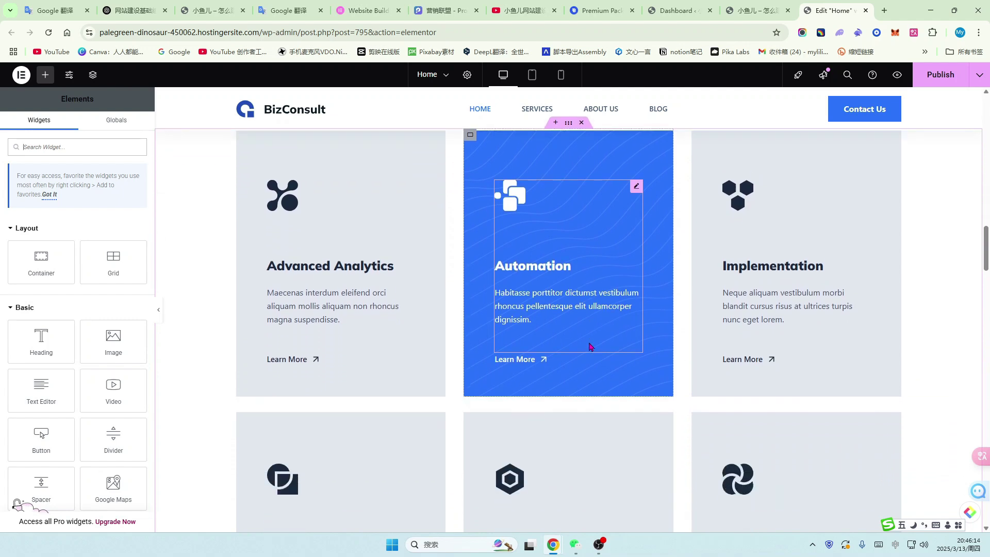
scroll(591, 346, down, 3)
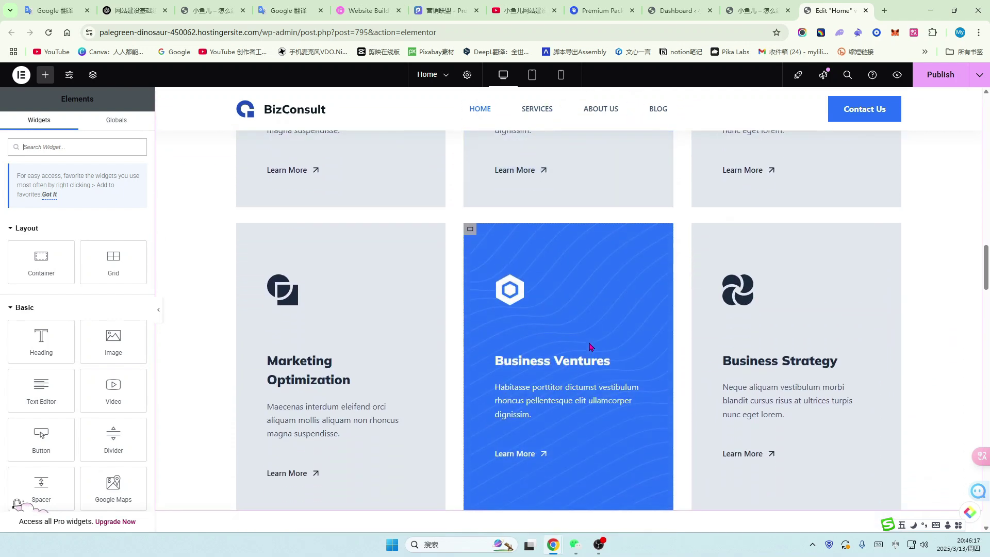
scroll(591, 346, down, 3)
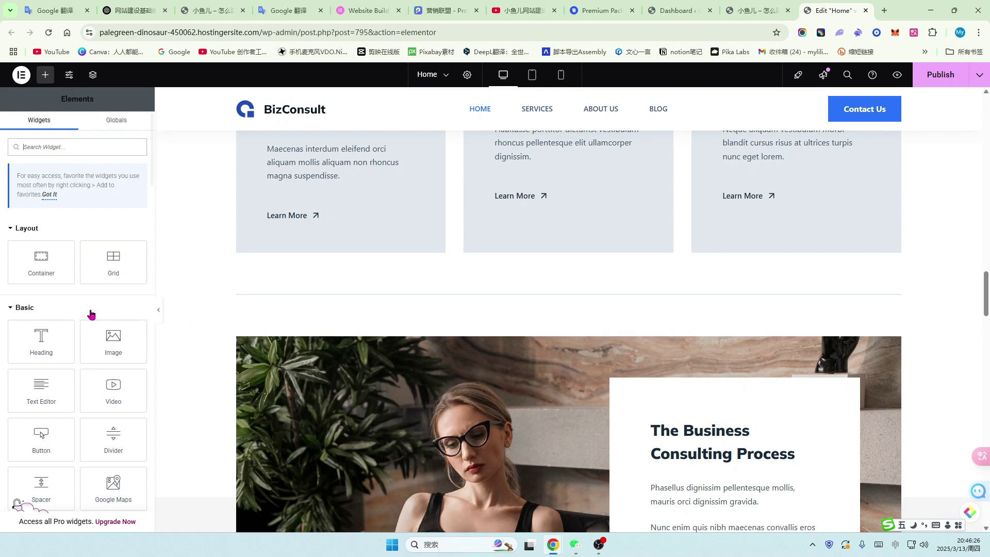
scroll(62, 318, down, 1)
scroll(588, 309, down, 2)
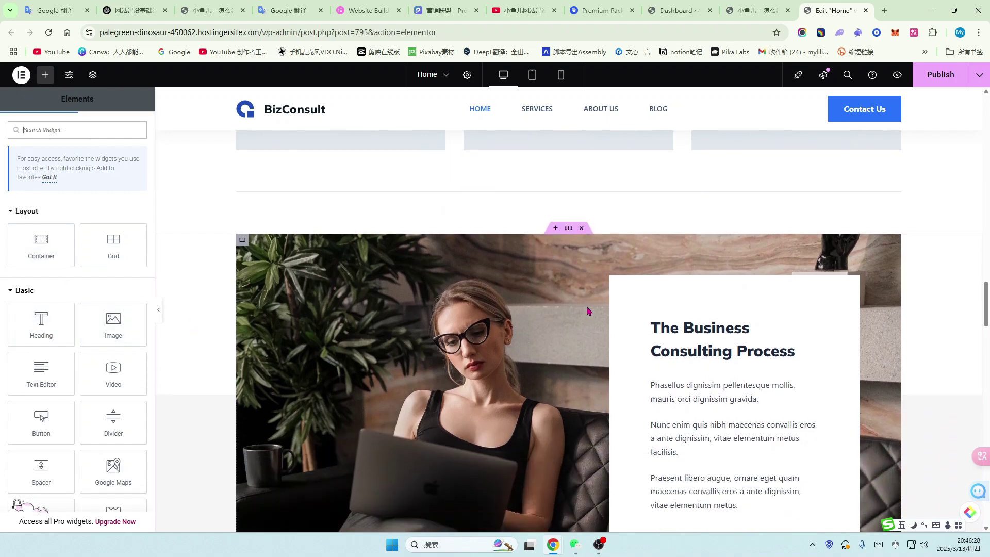
scroll(588, 310, up, 3)
scroll(588, 311, down, 5)
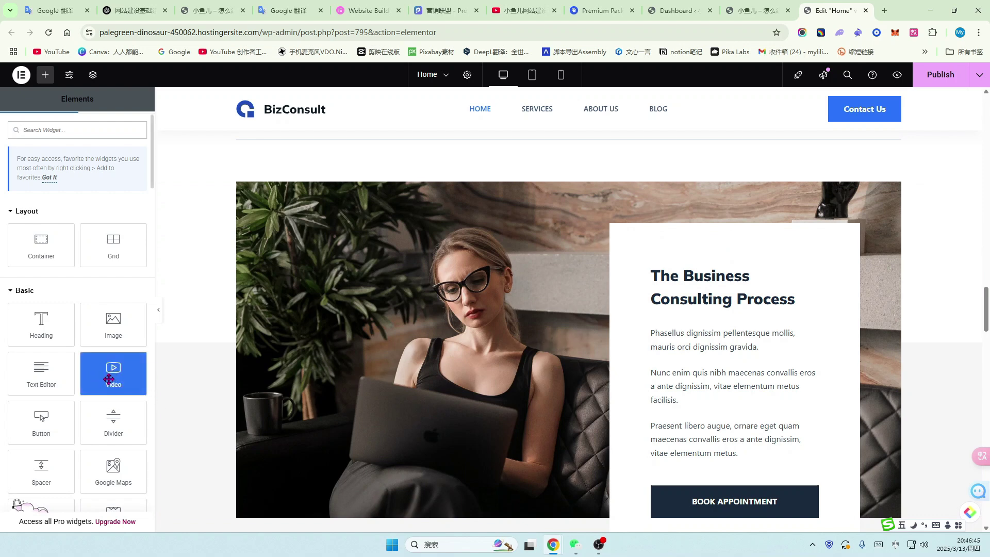
drag(109, 379, 722, 254)
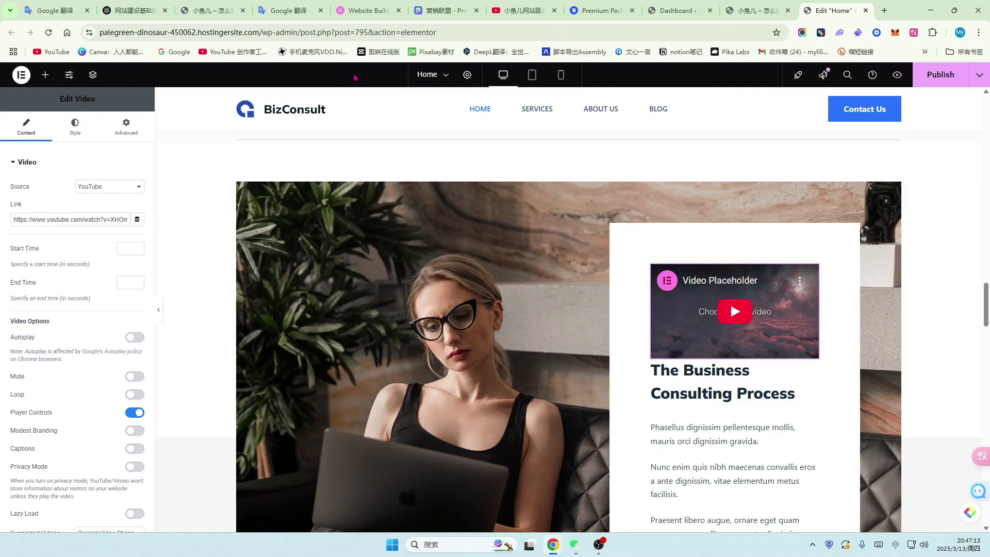
- Look at the YouTube channel's videos, return to the Home page editor, and check the Video widget's source options
click(516, 7)
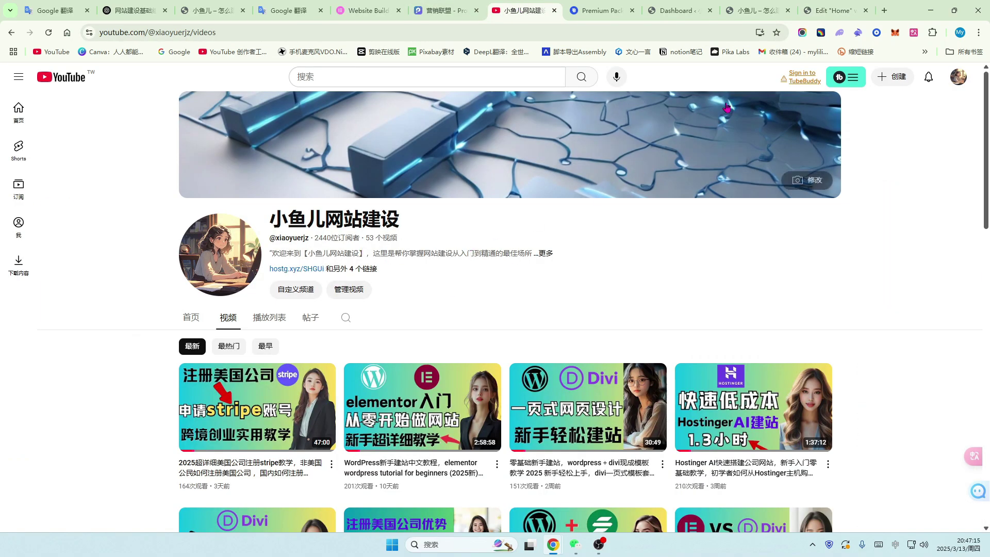
click(830, 7)
click(137, 188)
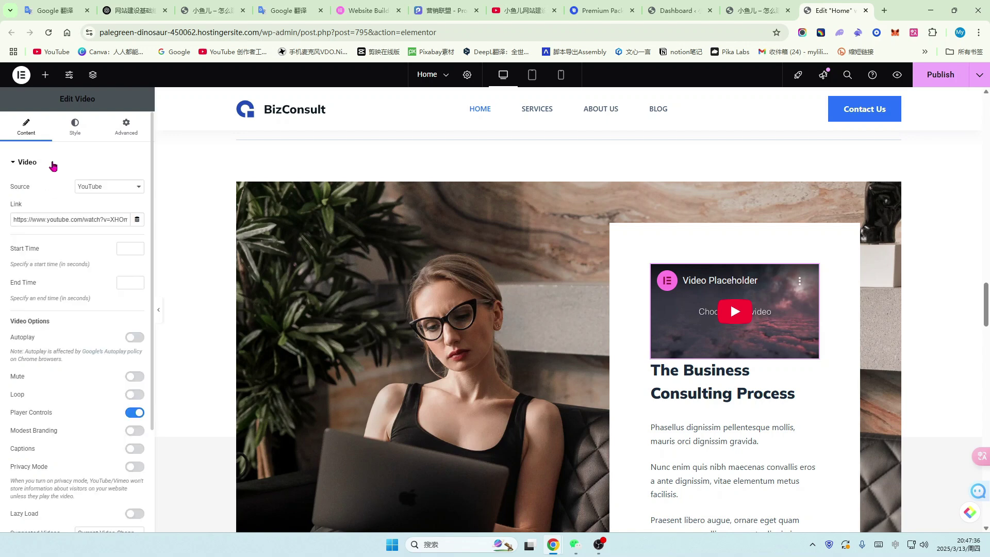
- Review the Home page between the What You Need To Know About Our Company section and the new video
scroll(498, 321, up, 4)
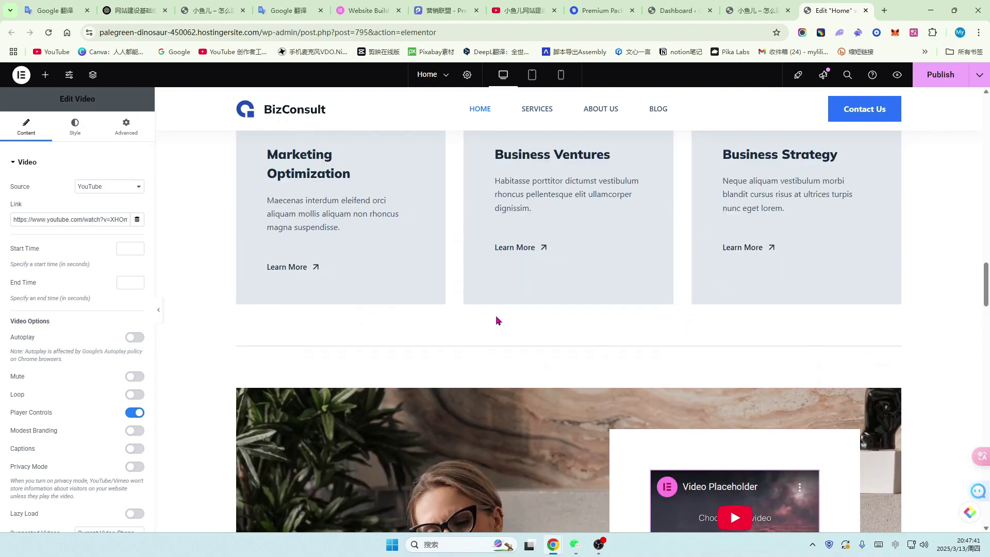
scroll(498, 321, up, 3)
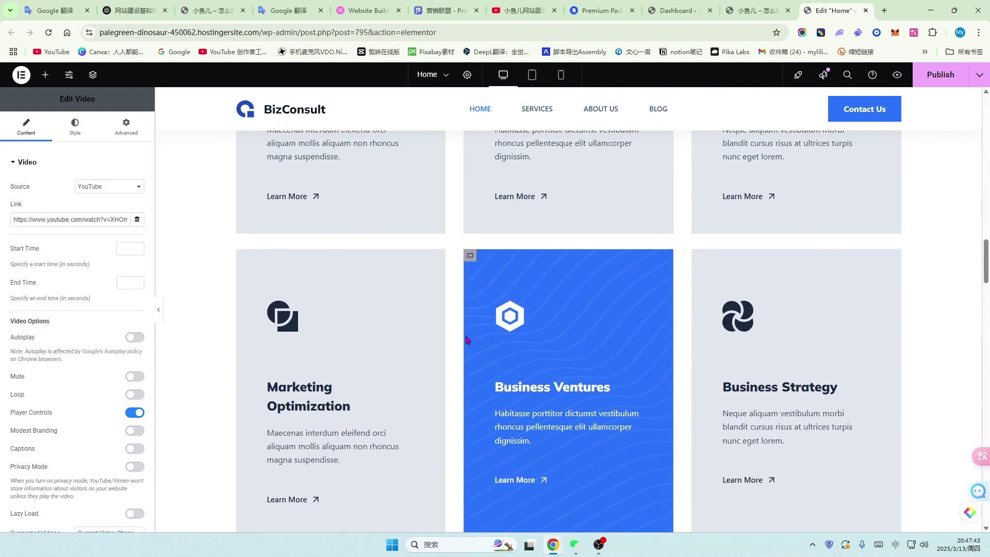
scroll(468, 341, up, 4)
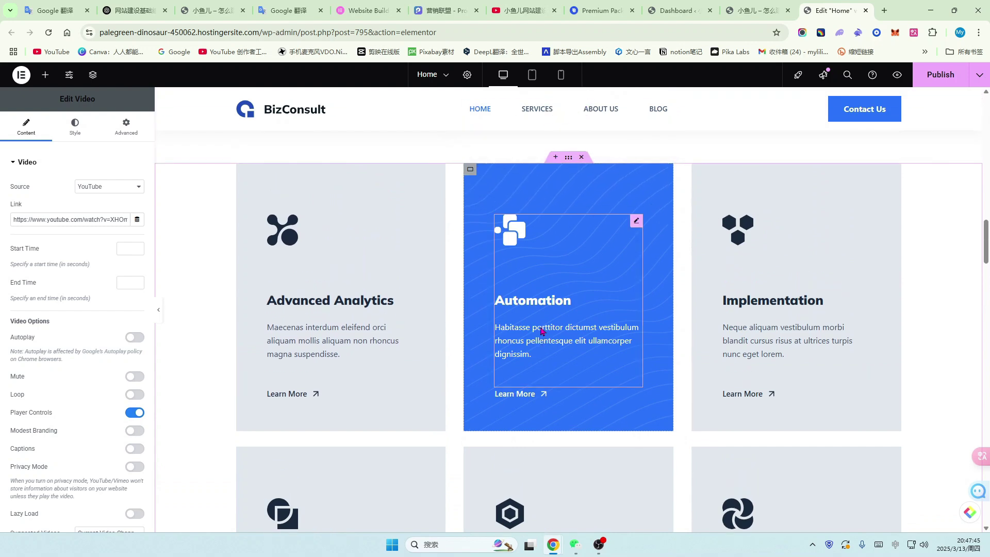
scroll(541, 330, up, 5)
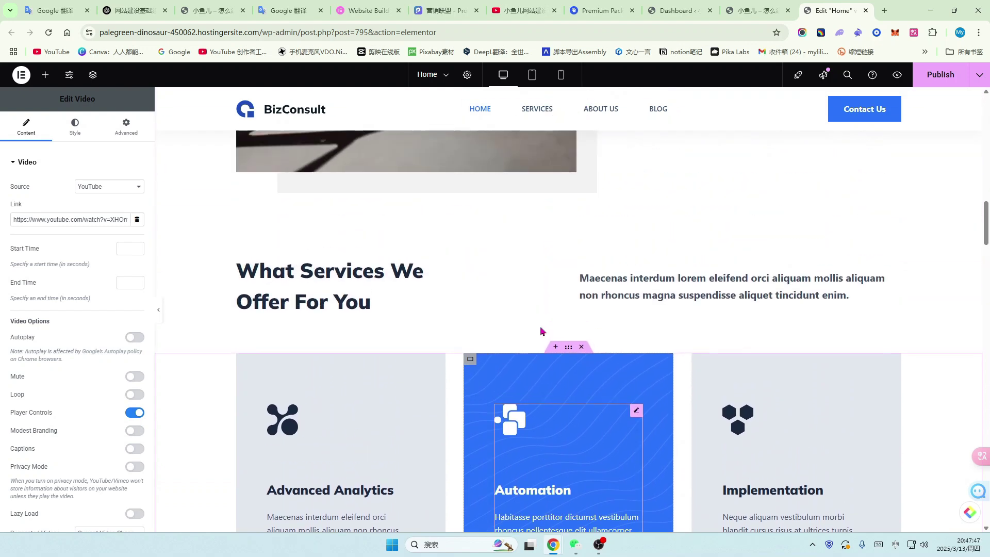
scroll(541, 331, up, 4)
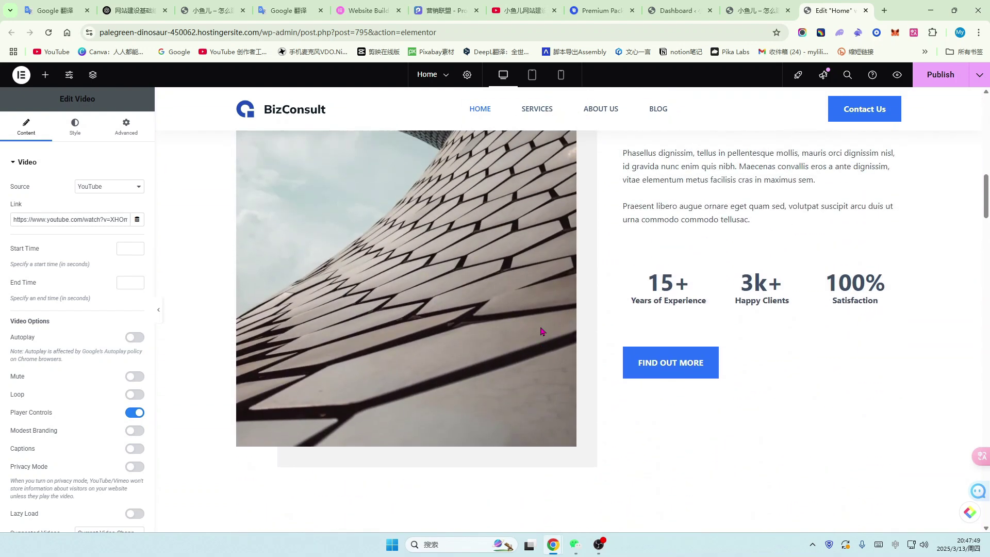
scroll(409, 328, up, 4)
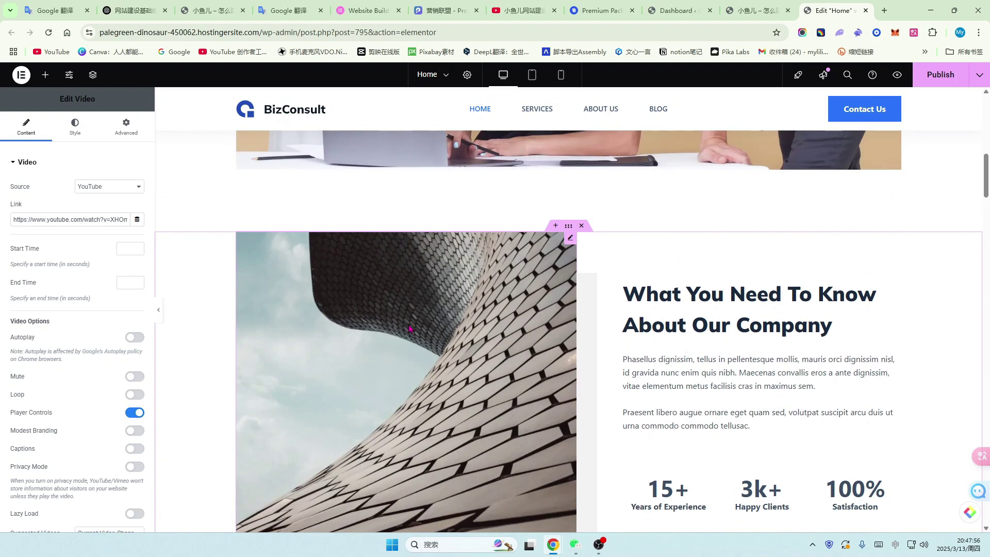
scroll(419, 330, up, 1)
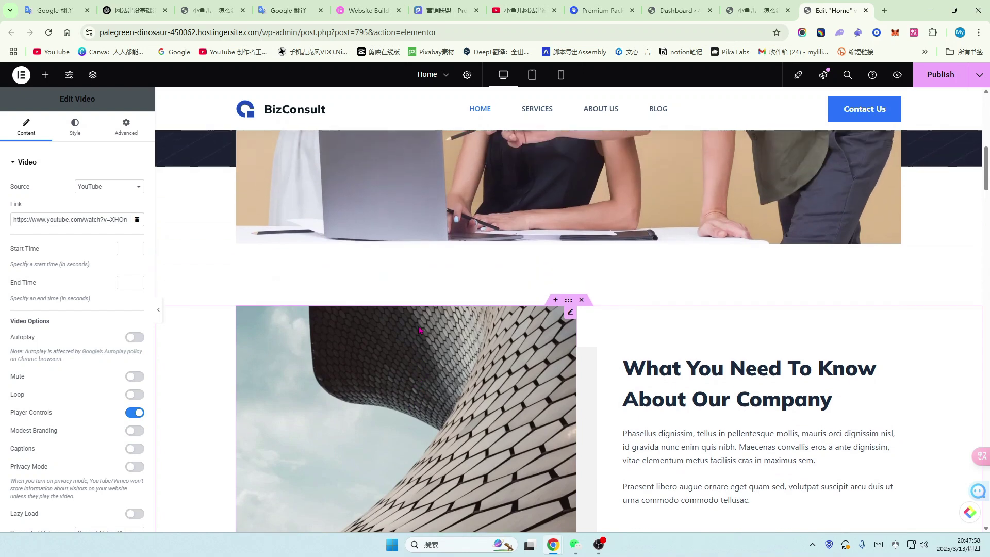
scroll(419, 330, down, 12)
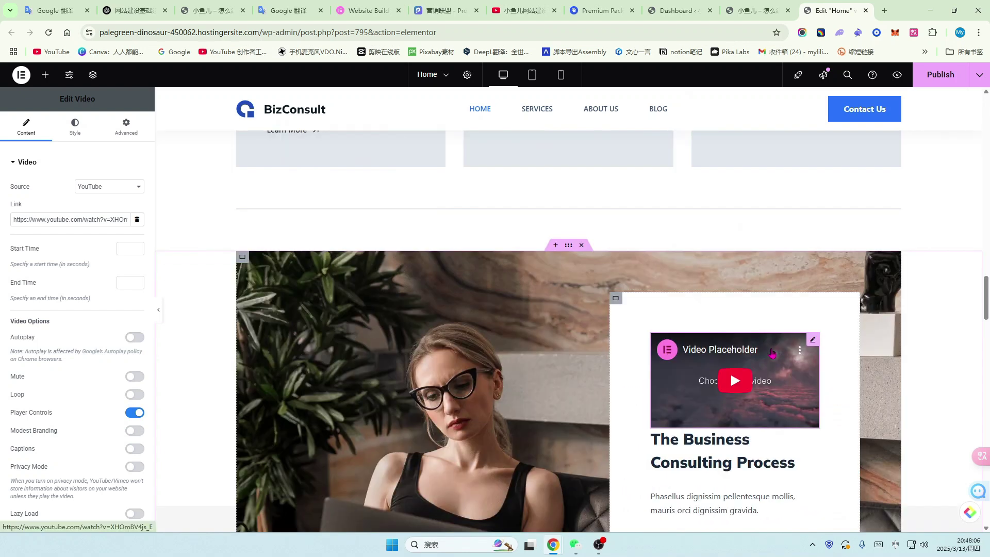
- Show the page structure and select the boxed container holding the video and The Business Consulting Process content
click(772, 353)
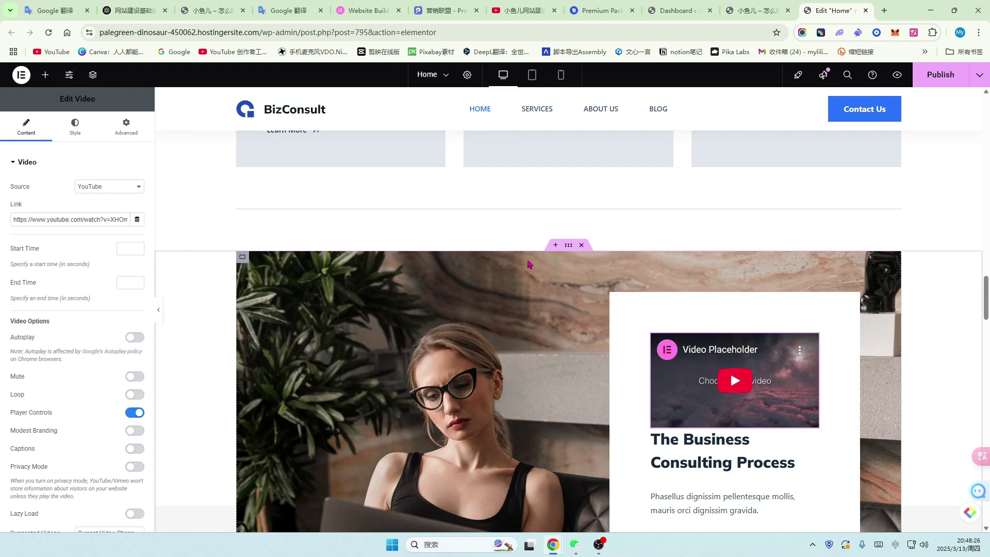
click(93, 74)
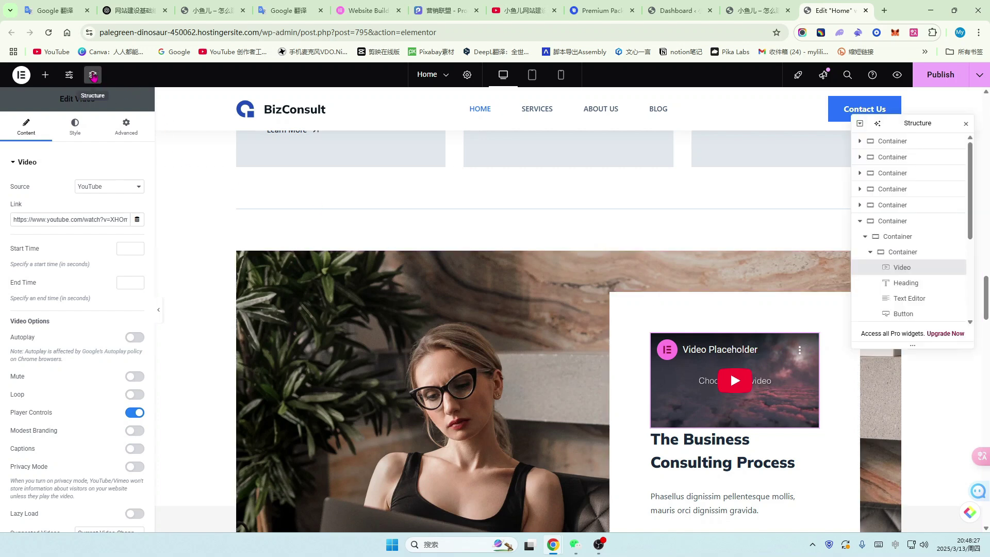
click(913, 255)
click(896, 237)
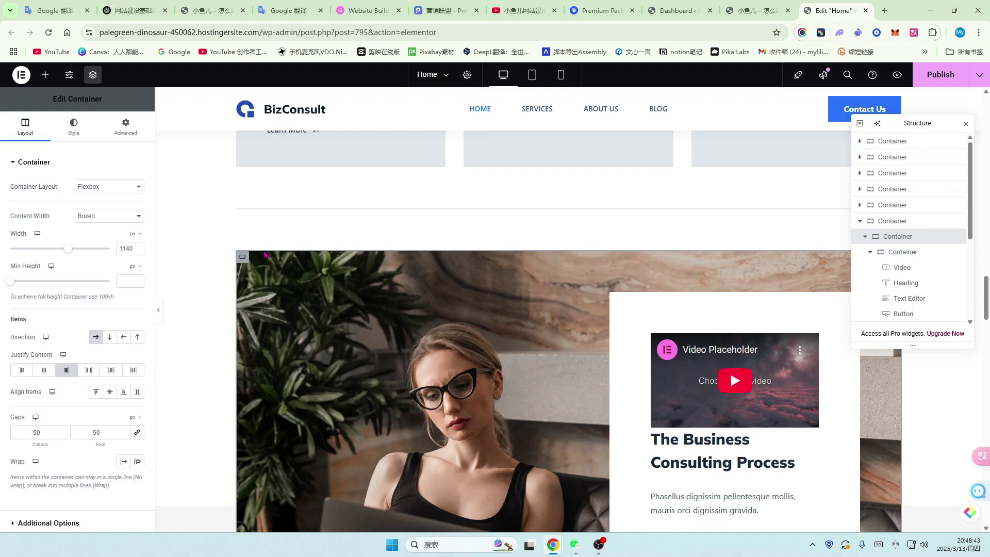
- Delete the Video widget above The Business Consulting Process heading and close the page structure
click(906, 253)
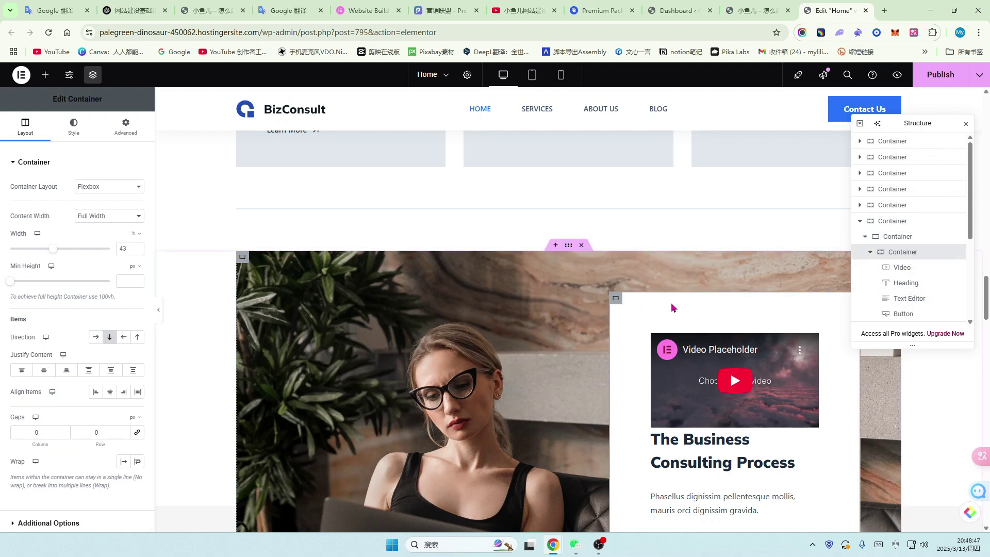
click(902, 267)
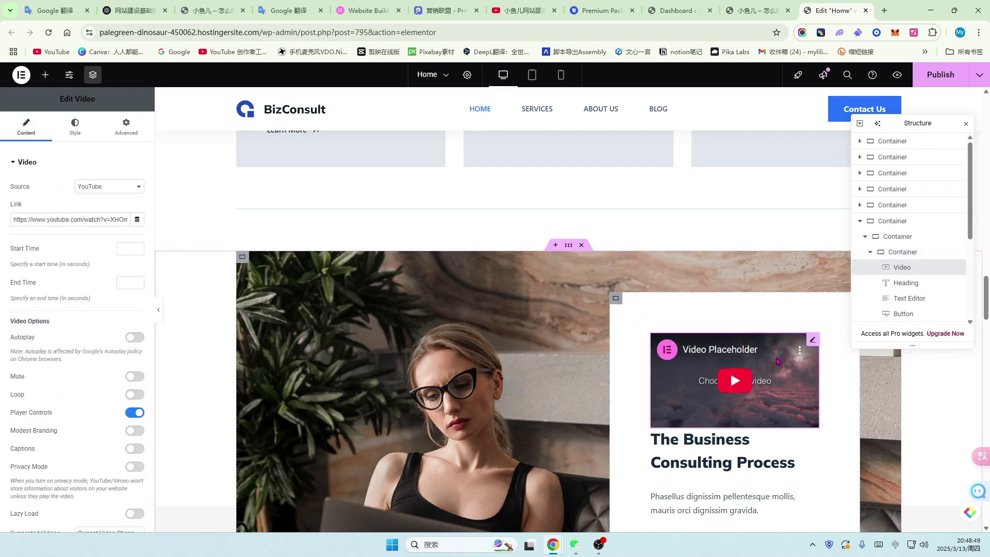
right_click(921, 267)
click(879, 494)
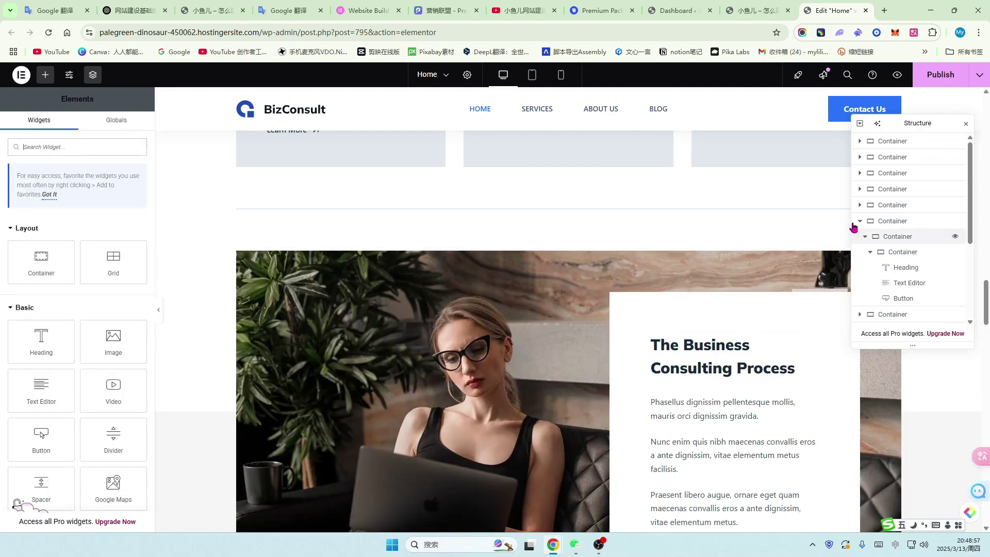
click(966, 124)
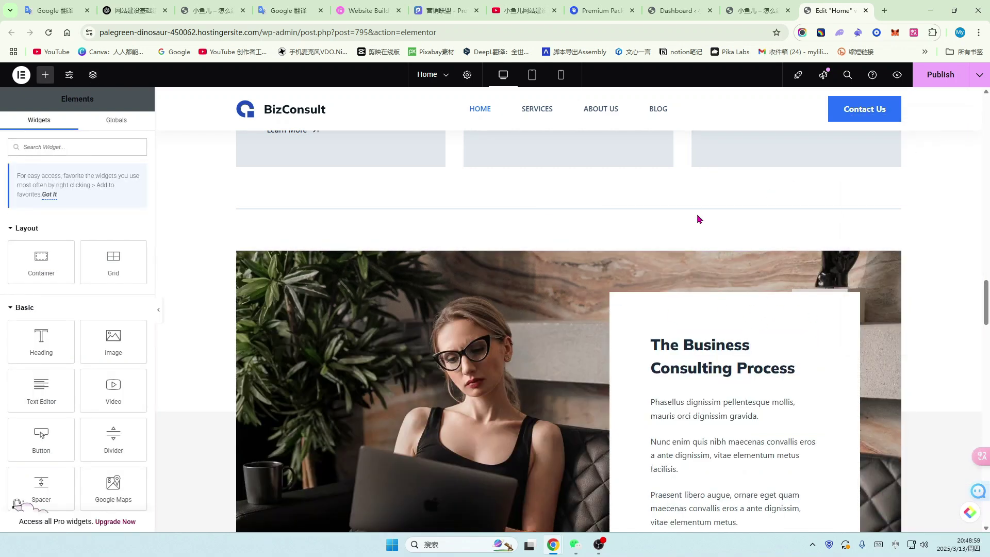
- Save the Home page and exit the Elementor editor to the WordPress list of pages
key(ctrl+s)
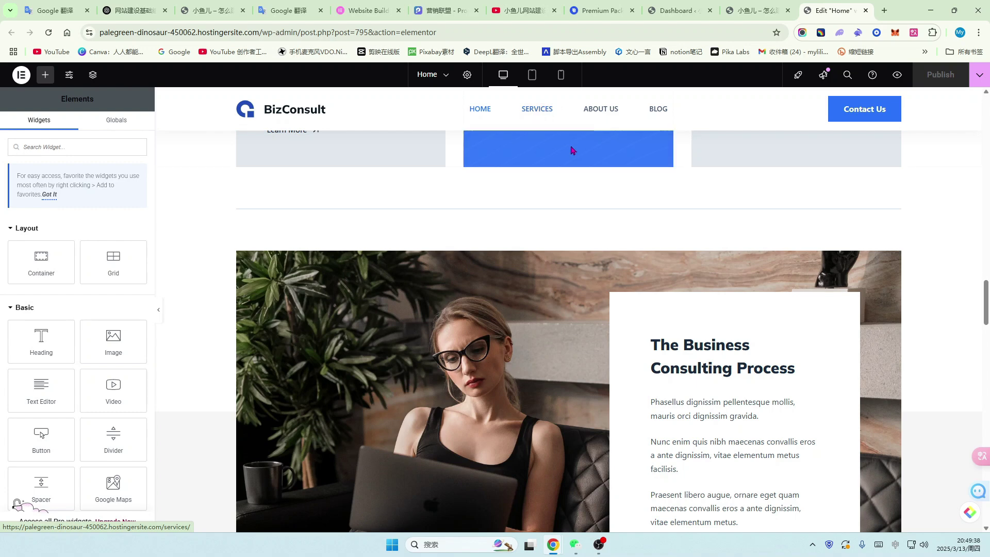
click(19, 76)
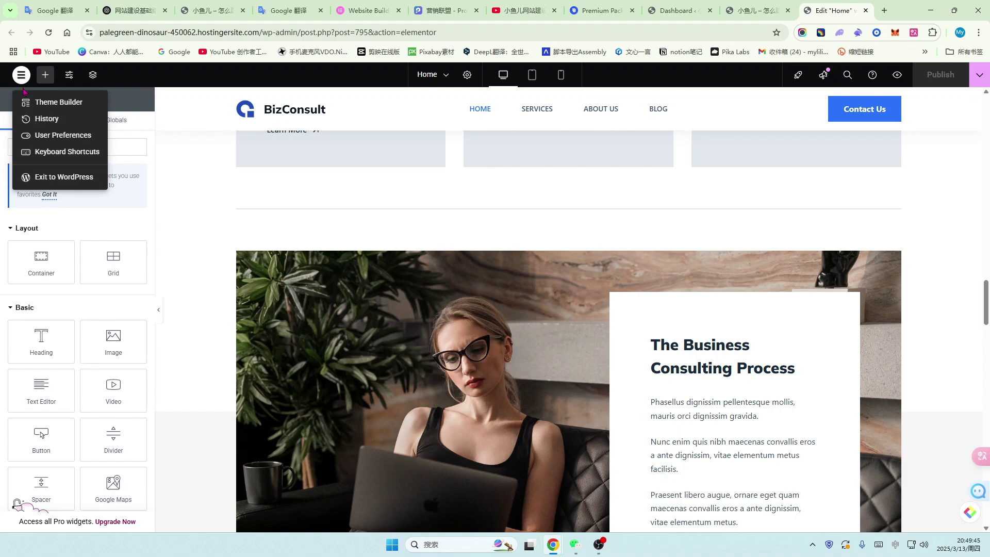
click(47, 177)
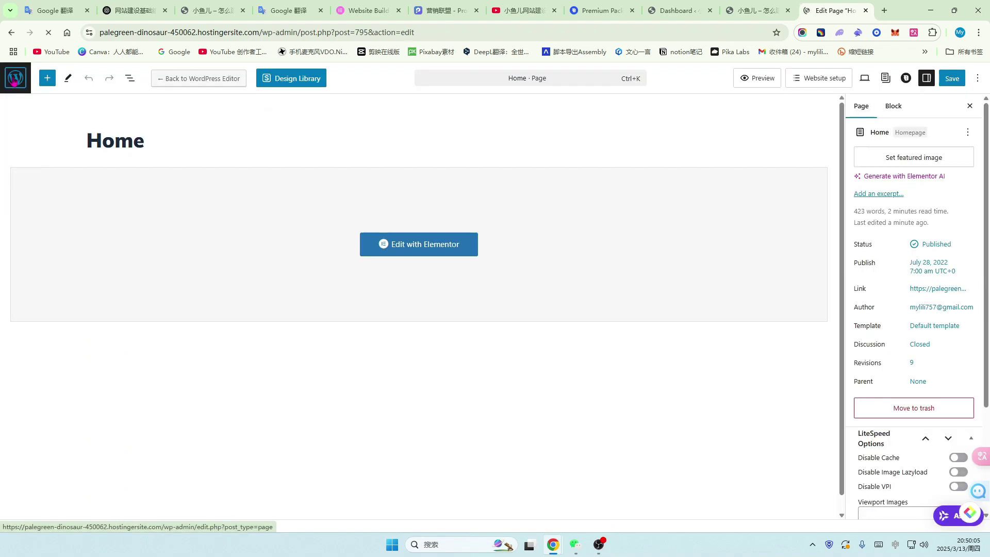
click(14, 80)
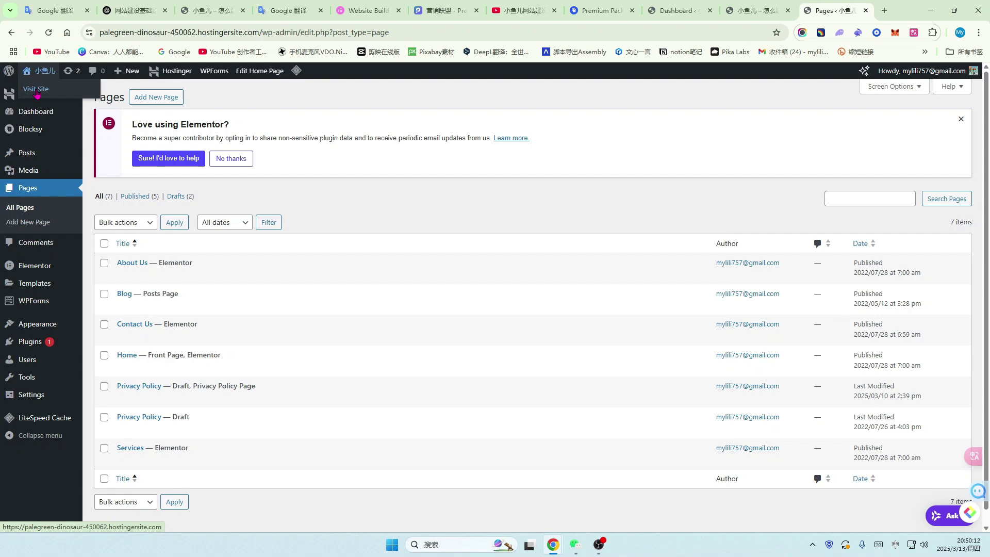
- Open the live site in a new browser tab and look over the top of its Home page
middle_click(37, 93)
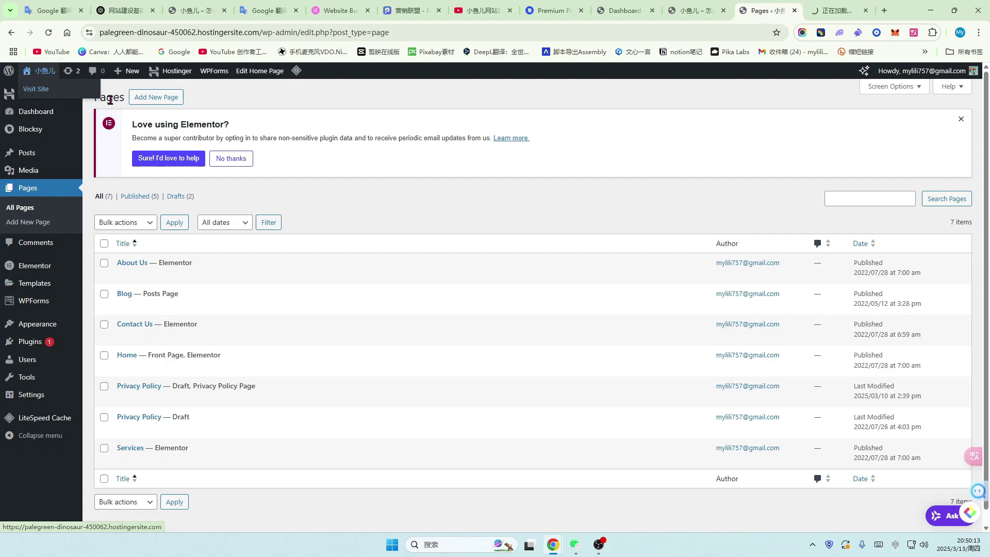
click(836, 8)
scroll(244, 308, down, 2)
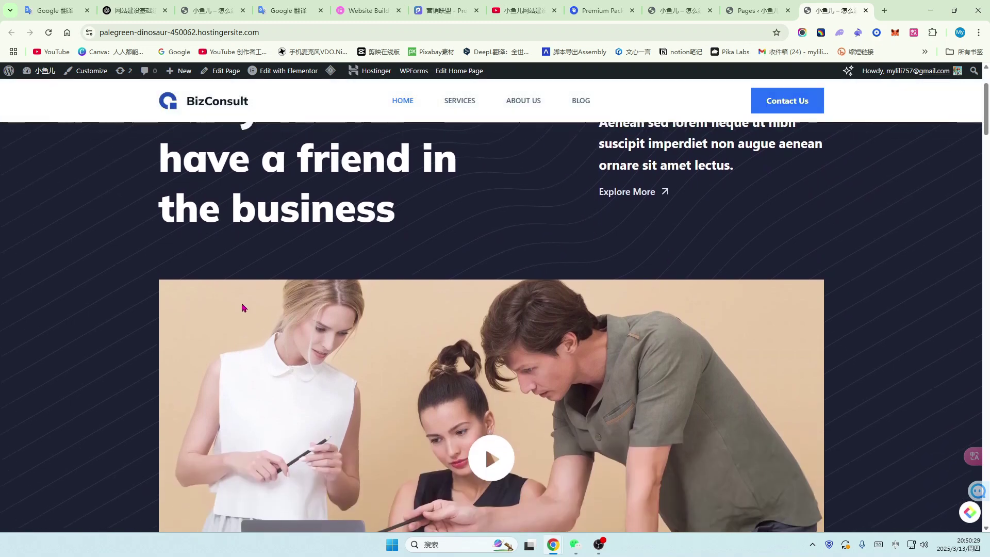
scroll(244, 307, up, 1)
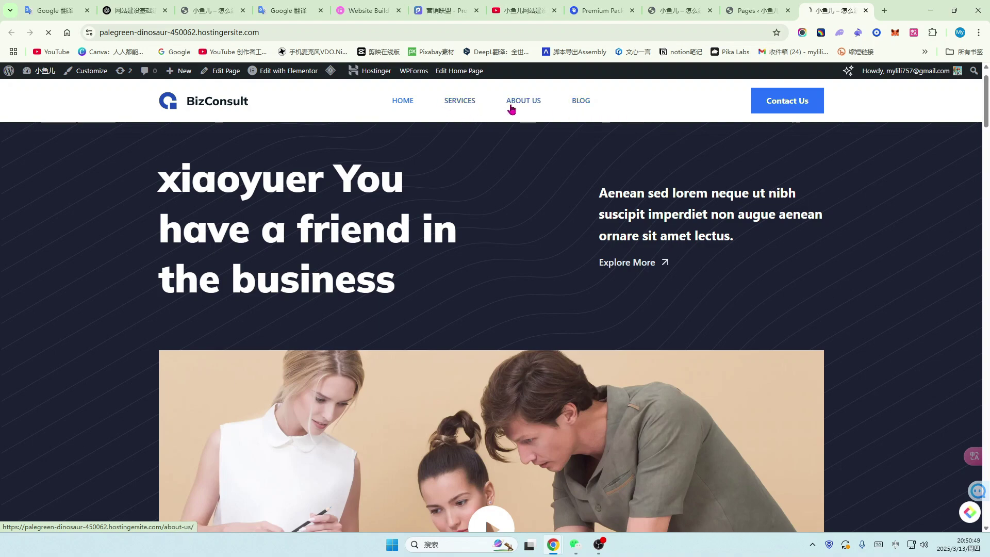
- Open the live Services page and review its Bigger, Faster And More Profits section
click(460, 102)
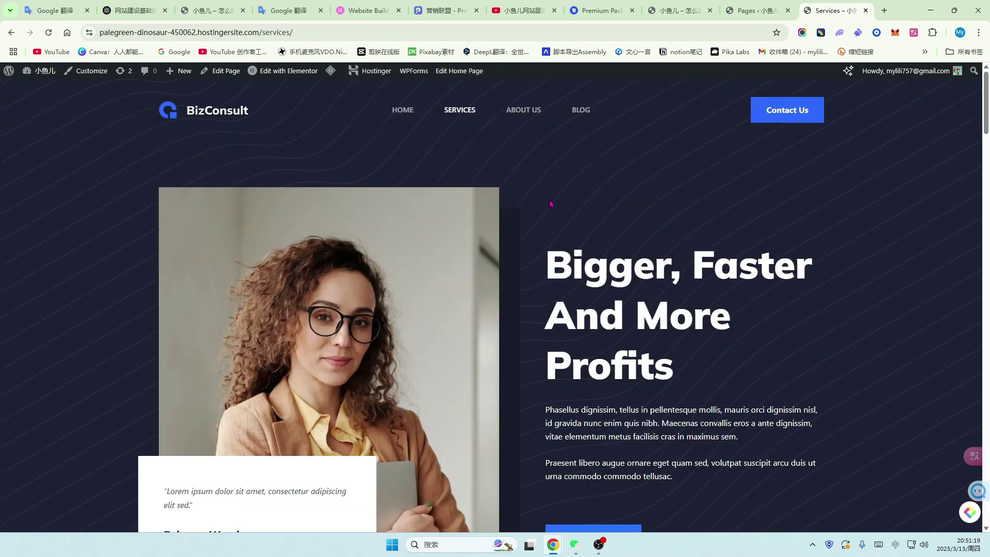
scroll(551, 204, down, 3)
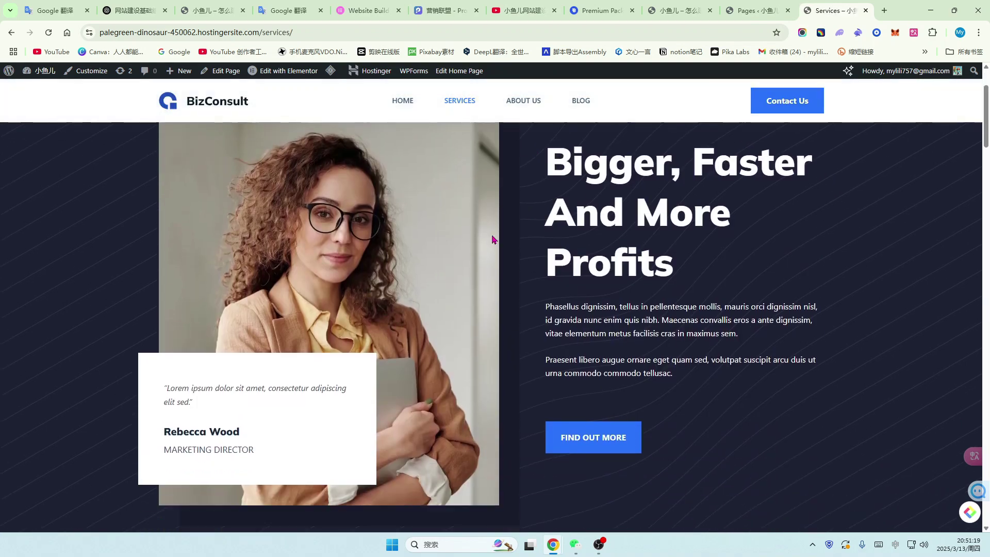
scroll(660, 232, up, 3)
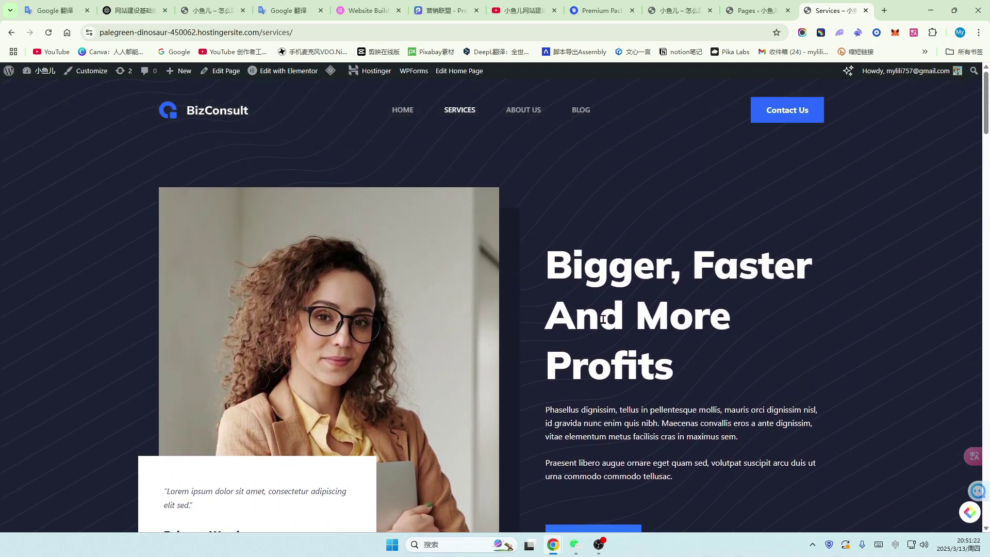
mouse_move(287, 67)
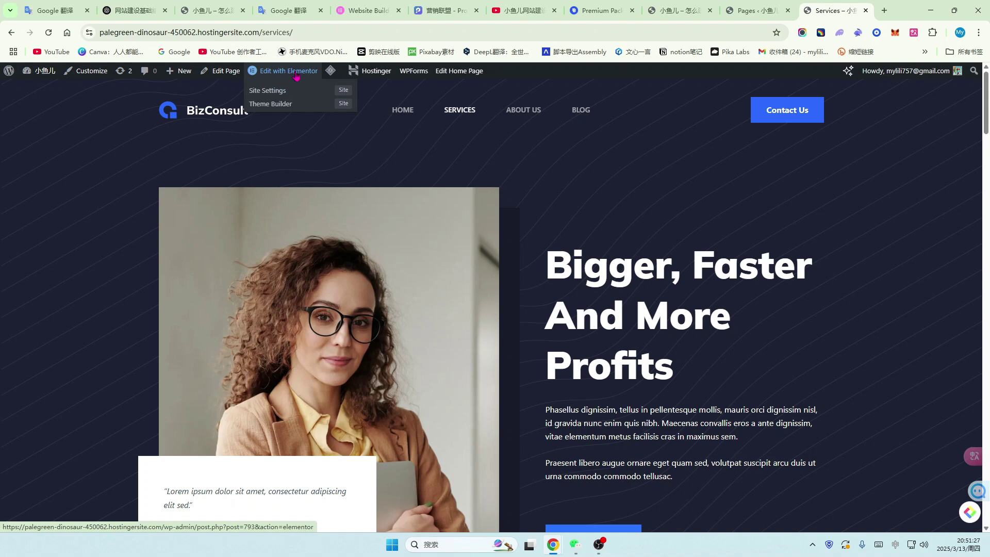
scroll(541, 378, down, 2)
scroll(540, 378, down, 2)
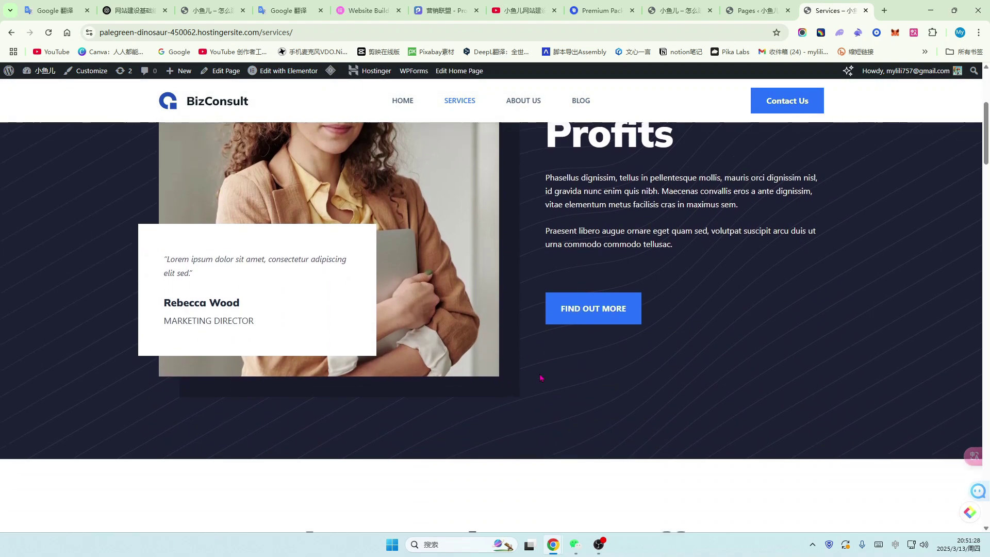
scroll(541, 378, down, 1)
scroll(621, 364, up, 3)
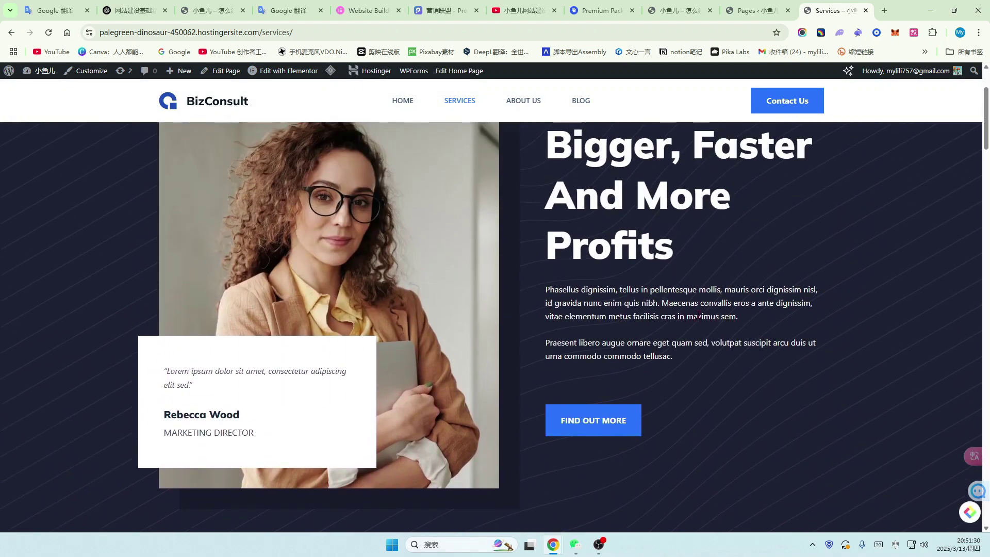
scroll(556, 256, up, 2)
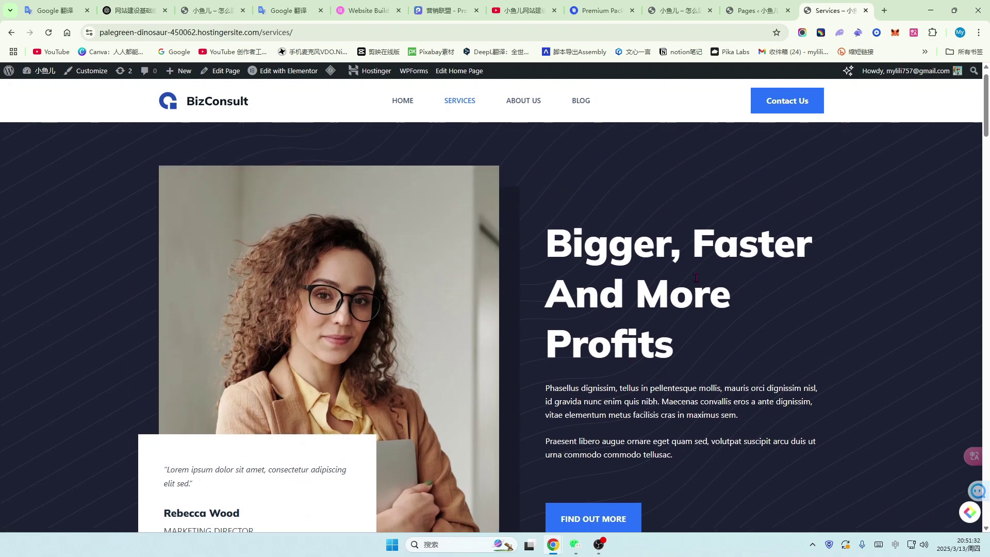
scroll(707, 372, down, 4)
scroll(597, 431, up, 2)
- Open the live About Us page and review its company section and the Meet our Team banner
click(523, 101)
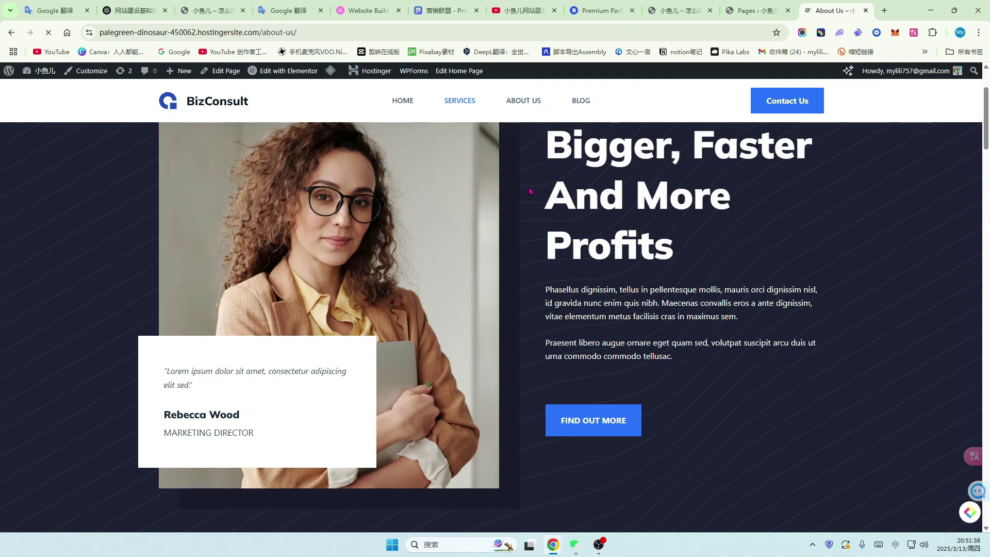
scroll(592, 280, down, 8)
scroll(676, 276, up, 2)
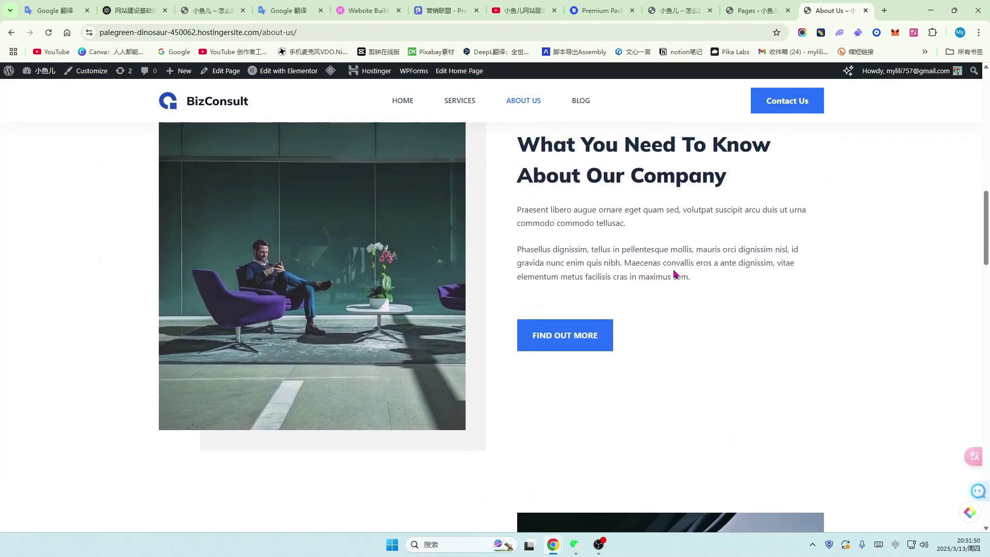
scroll(674, 272, down, 3)
scroll(674, 273, up, 5)
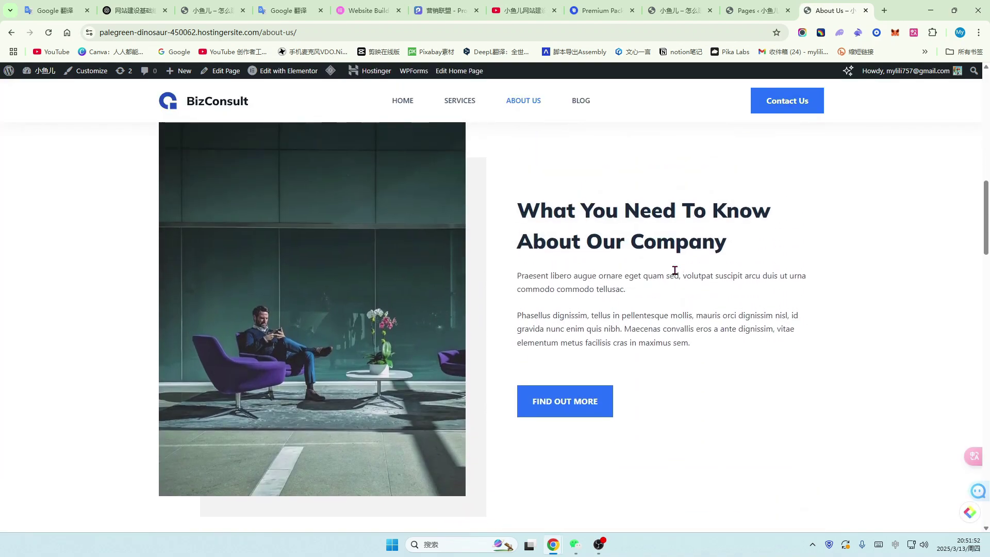
scroll(345, 201, up, 10)
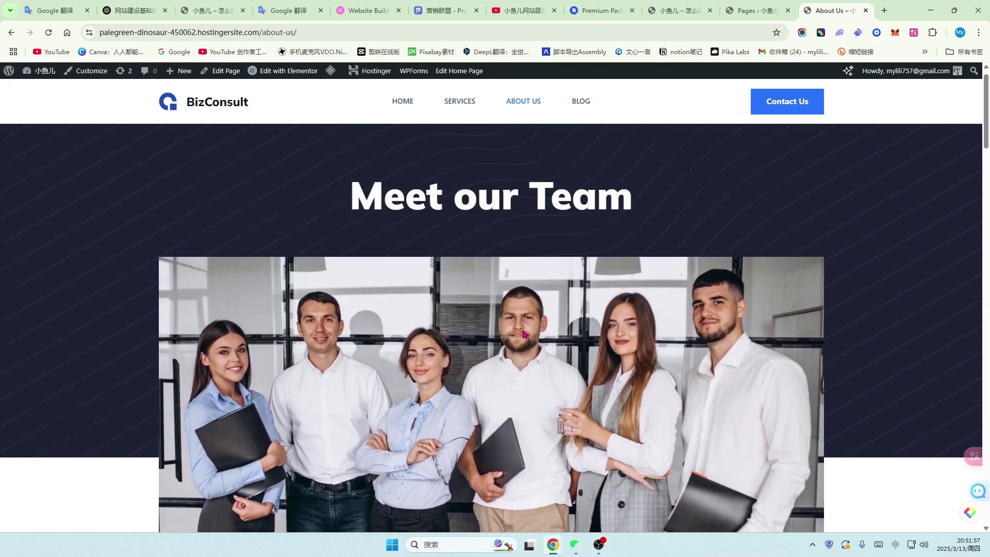
- Switch to PromeAI to look through its AI tools, then return to the team photo on the About Us page
key(ctrl+6)
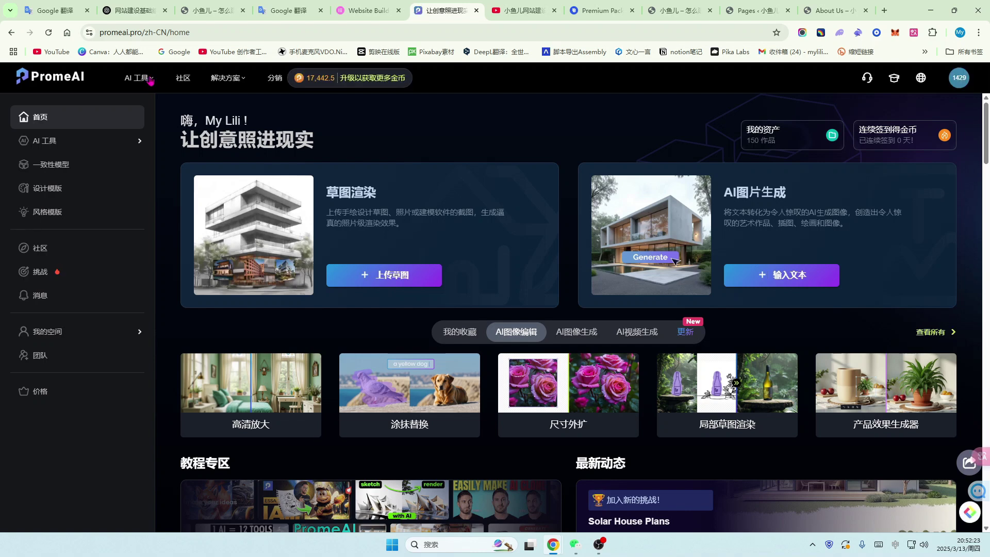
click(151, 80)
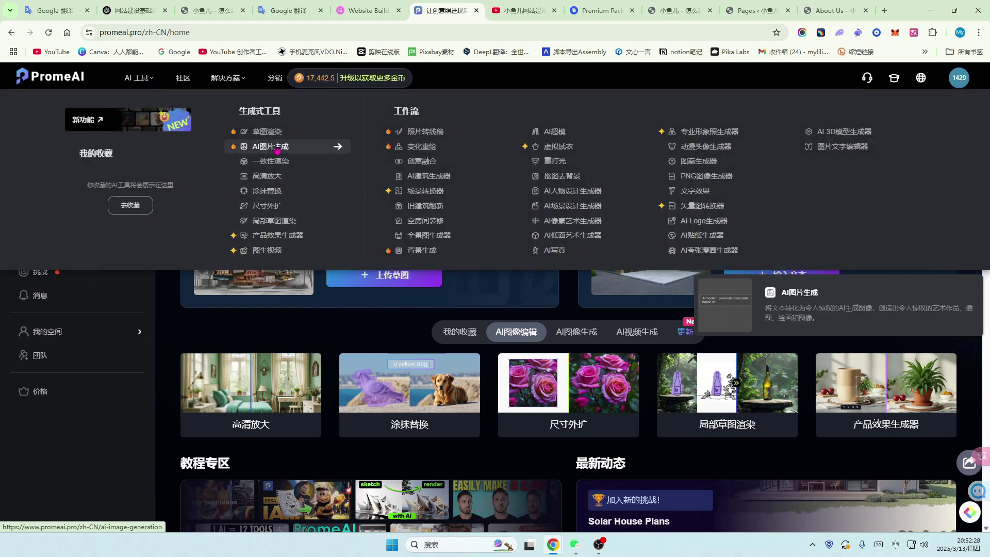
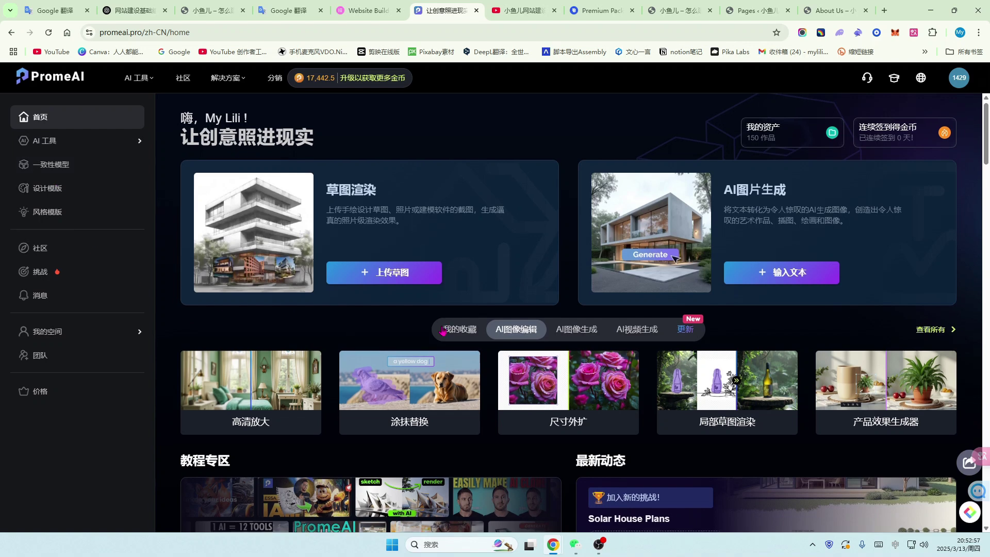
scroll(567, 340, down, 2)
scroll(624, 354, up, 2)
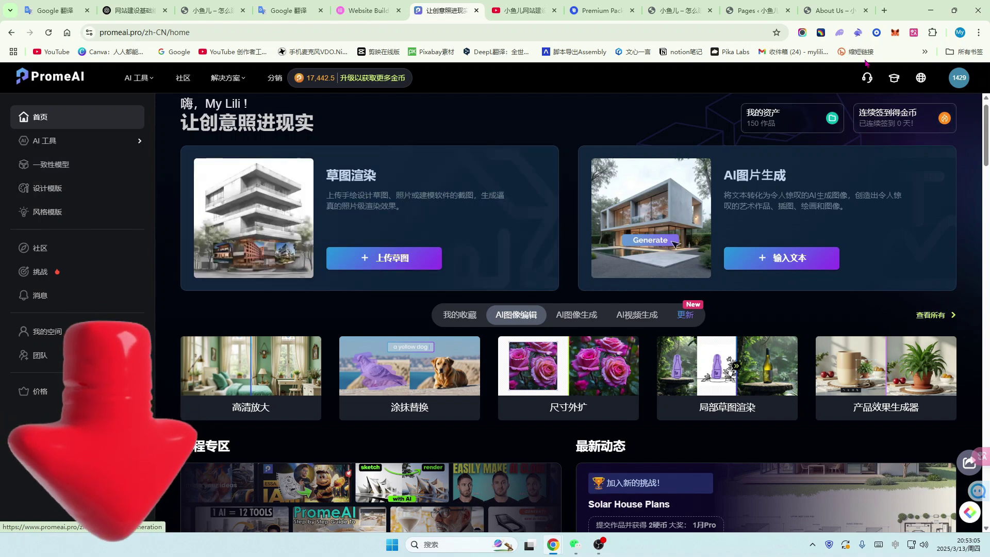
click(833, 11)
scroll(521, 298, down, 1)
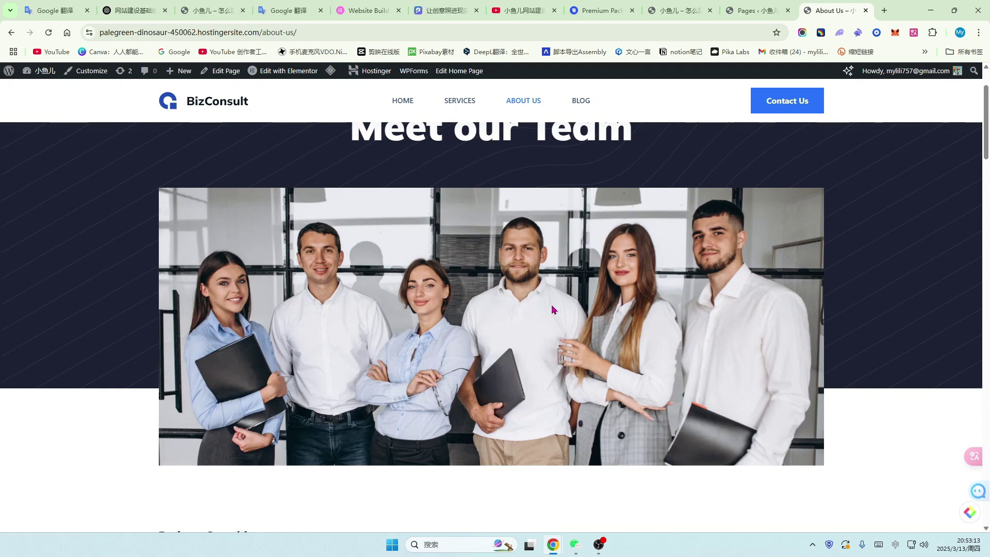
- Switch back to PromeAI and open the prompt for its AI图片生成 tool
click(446, 10)
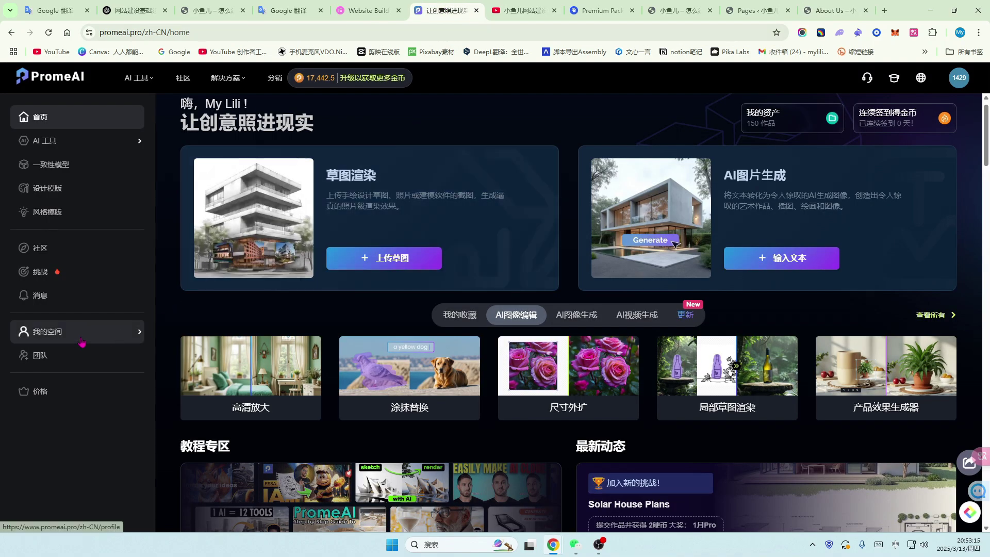
click(138, 142)
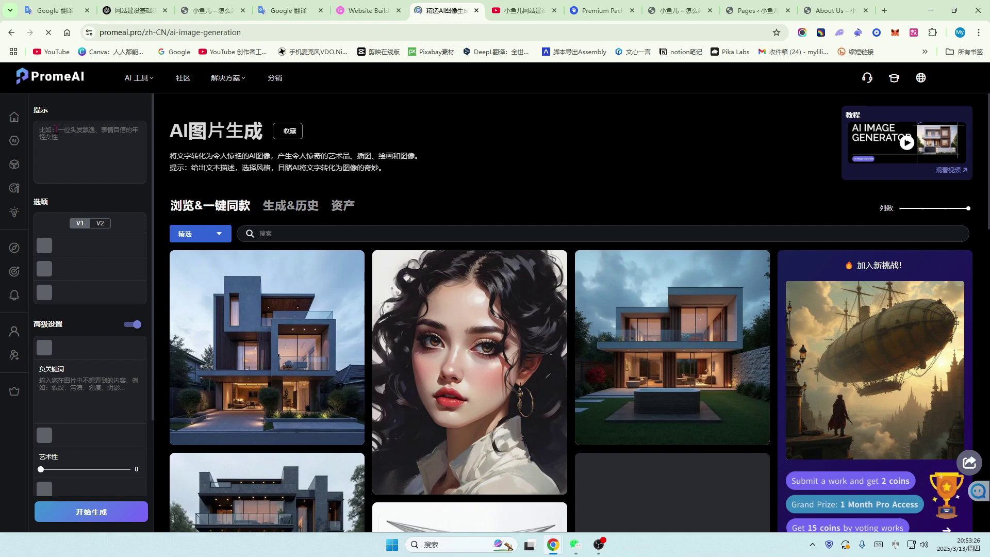
click(69, 138)
- Switch to ChatGPT and send the request "给我一个办公室的场景提示词，我要生成图片"
click(134, 10)
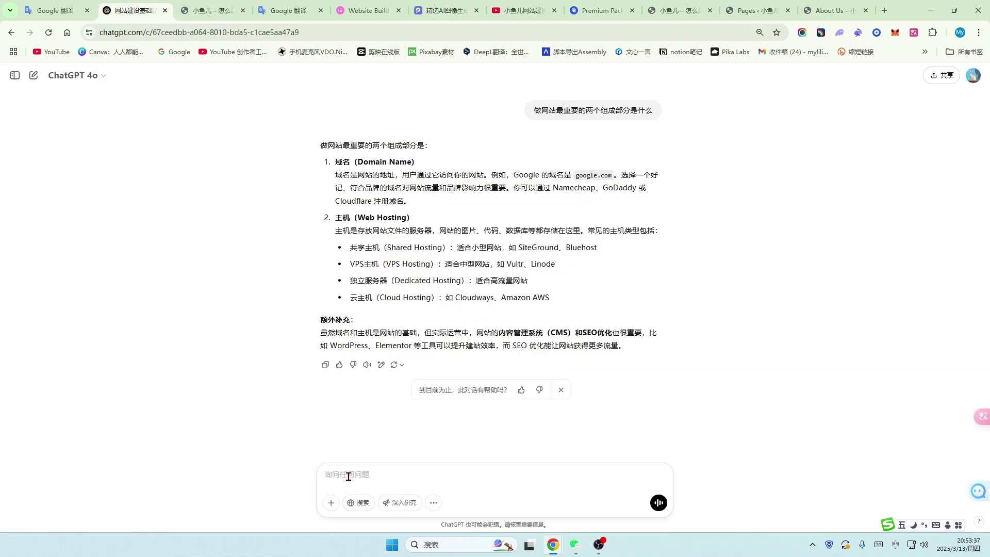
text(给我一个办公室的场景提示词，我要生成图片)
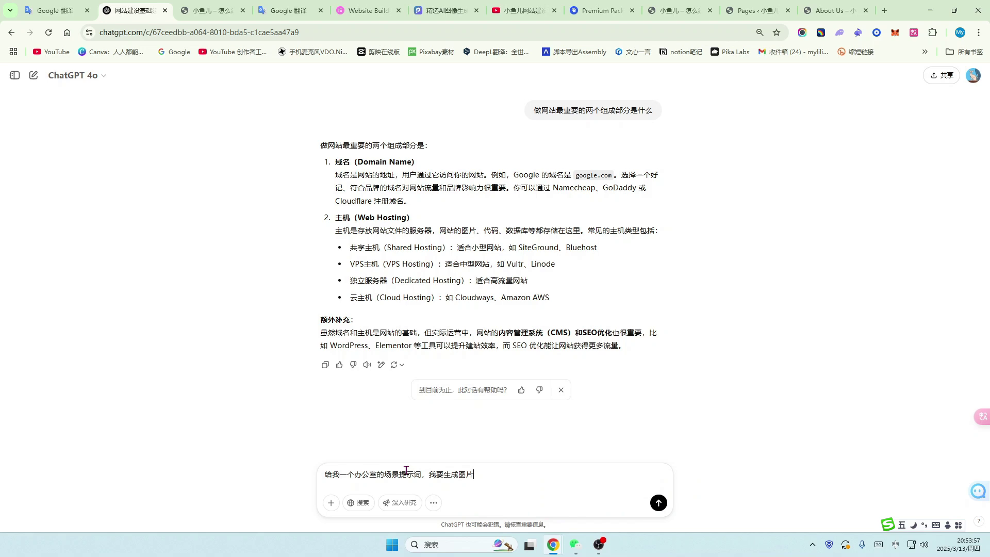
click(661, 511)
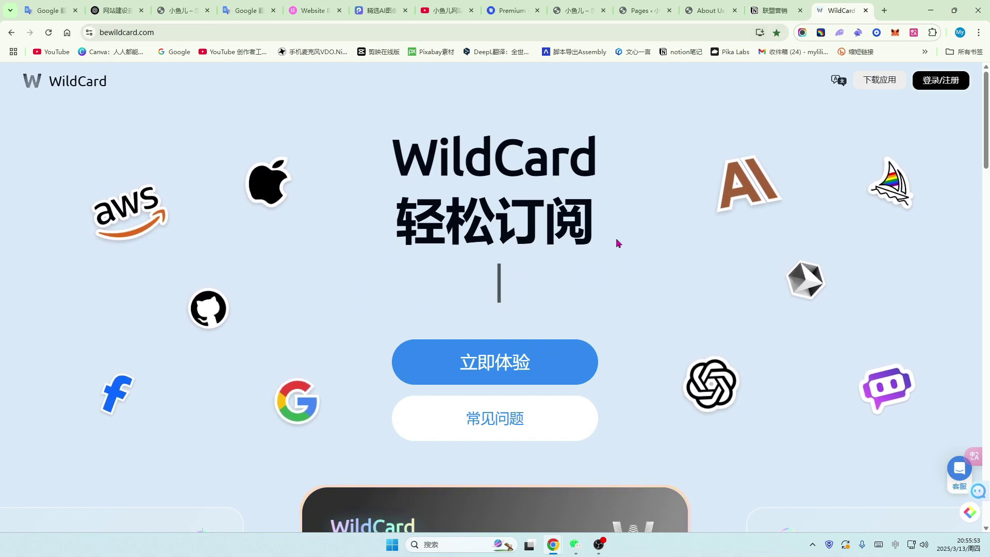
- Look through the WildCard home page, from the subscription card down to the supported global services
scroll(635, 263, down, 2)
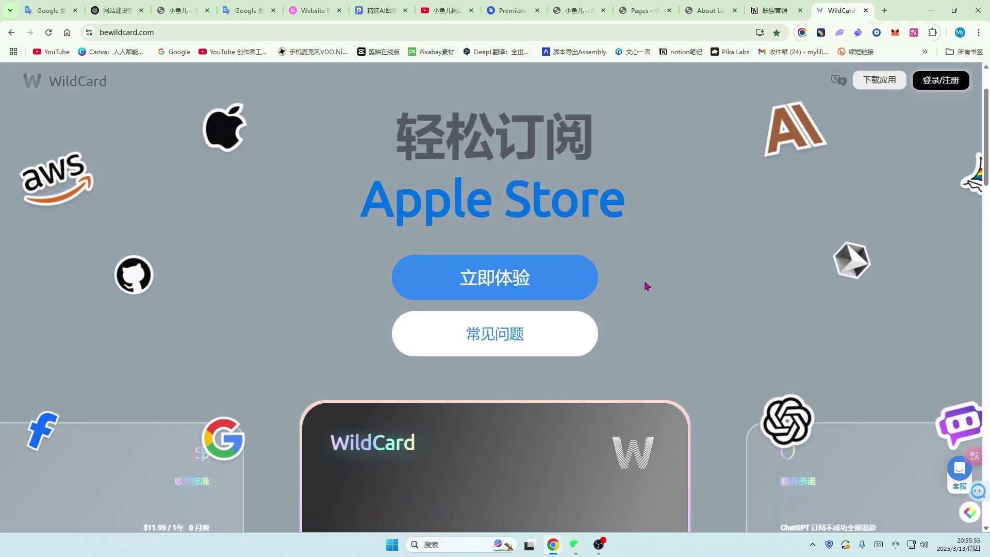
scroll(648, 286, down, 6)
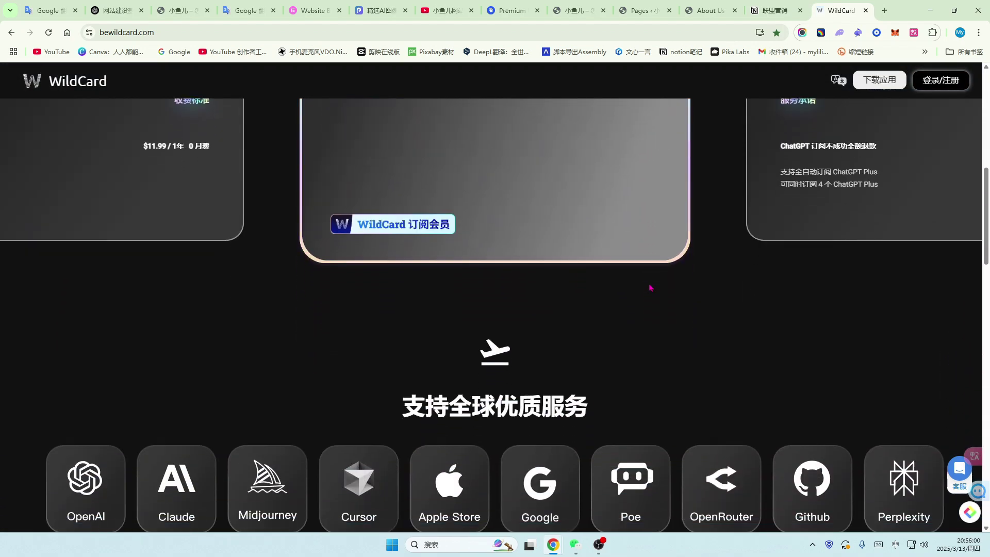
scroll(650, 288, down, 3)
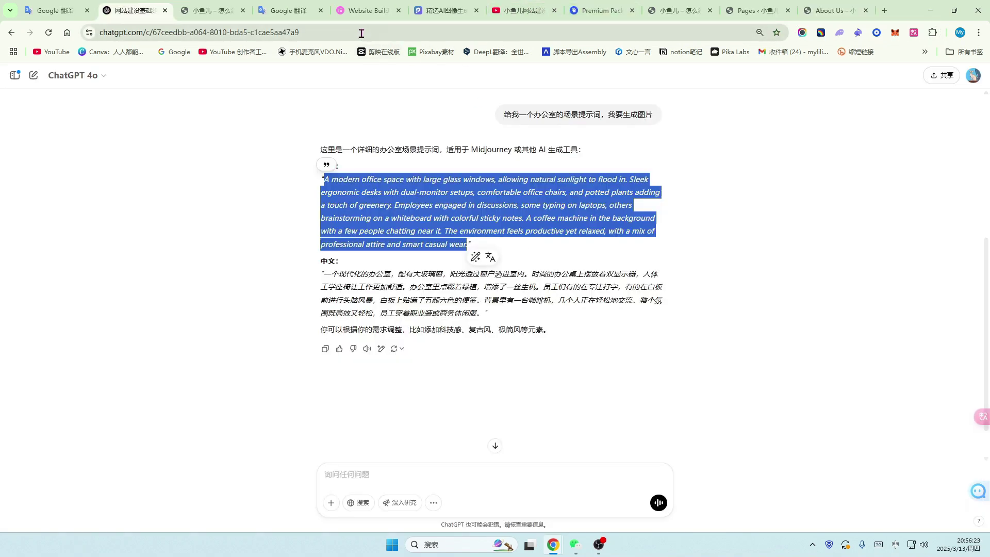
- Switch to PromeAI and replace the image prompt with ChatGPT's English modern office space description
click(440, 11)
drag(77, 168, 17, 120)
text(A modern office space with large glass windows, allowing natural sunlight to flood in. Sleek ergonomic desks with dual-monitor setups, comfortable office chairs, and potted plants adding a touch of greenery. Employees engaged in discussions, some typing on laptops, others brainstorming on a whiteboard with colorful sticky notes. A coffee machine in the background with a few people chatting near it. The environment feels productive yet relaxed, with a mix of professional attire and smart casual wear.)
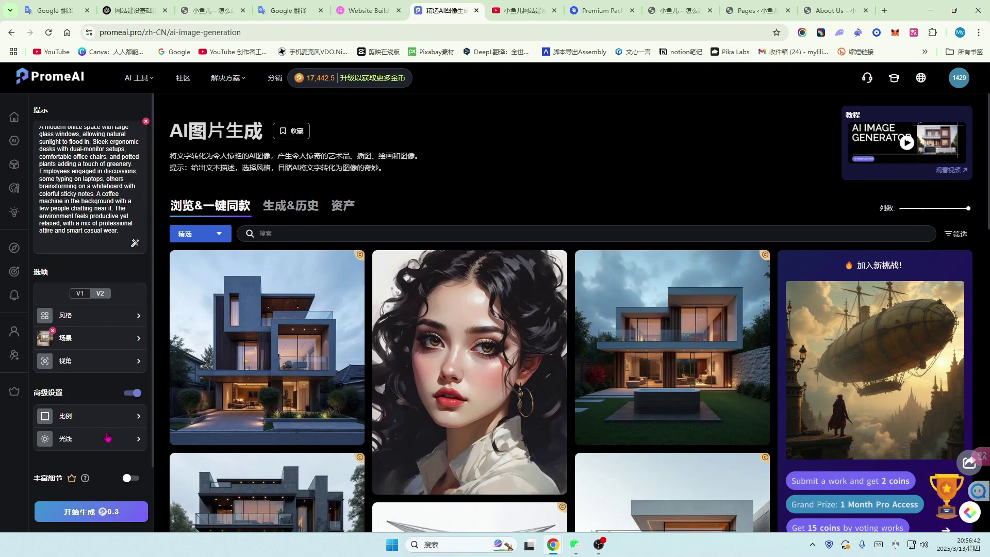
- Set the image ratio to 16:9 and start generating the office images
click(137, 417)
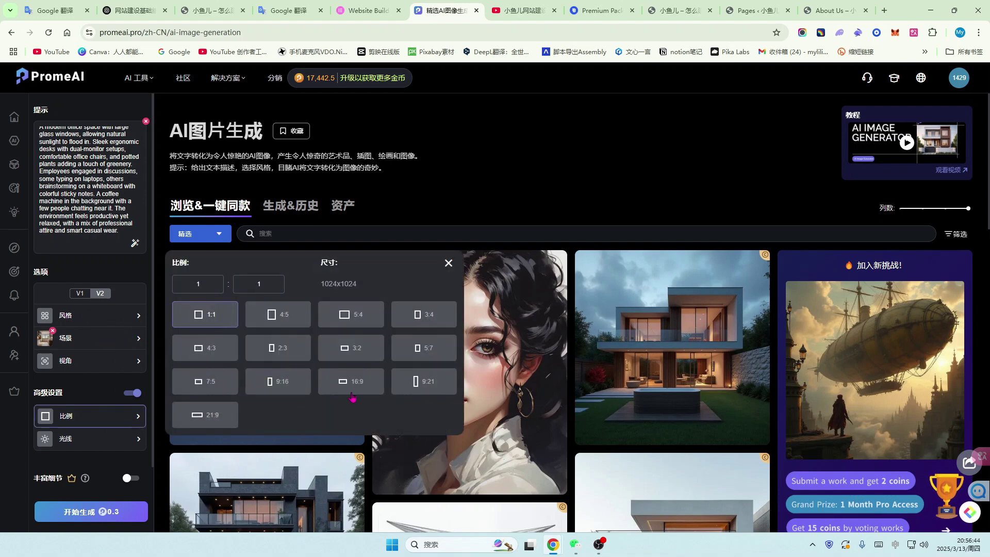
click(349, 386)
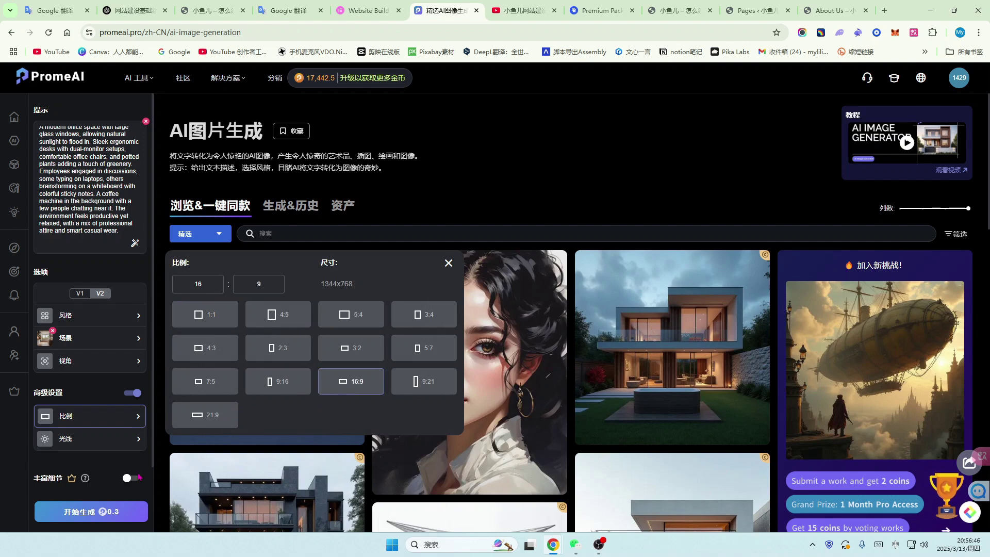
click(77, 515)
- Open the third generated office image, with people working beside the large windows, at full size and download it
scroll(571, 339, down, 6)
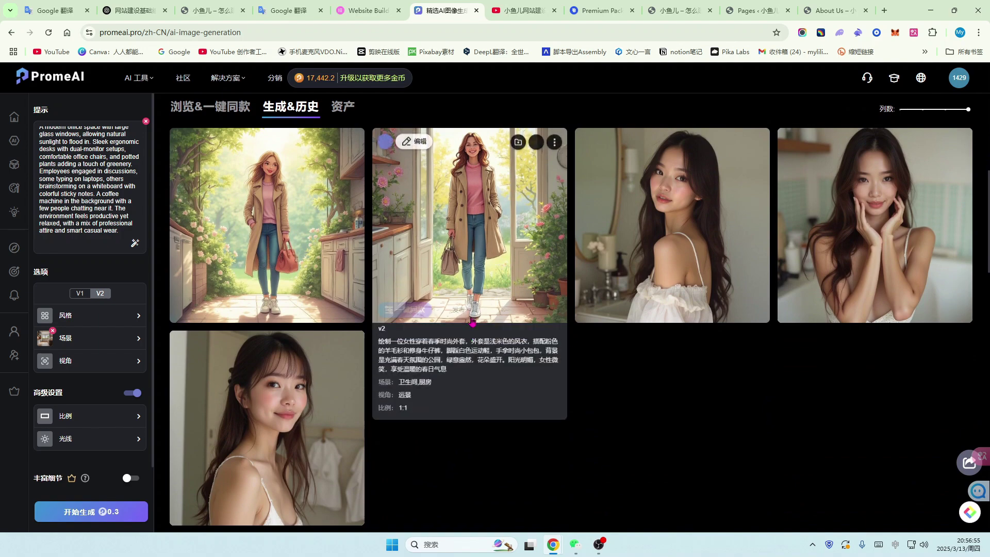
scroll(671, 320, up, 6)
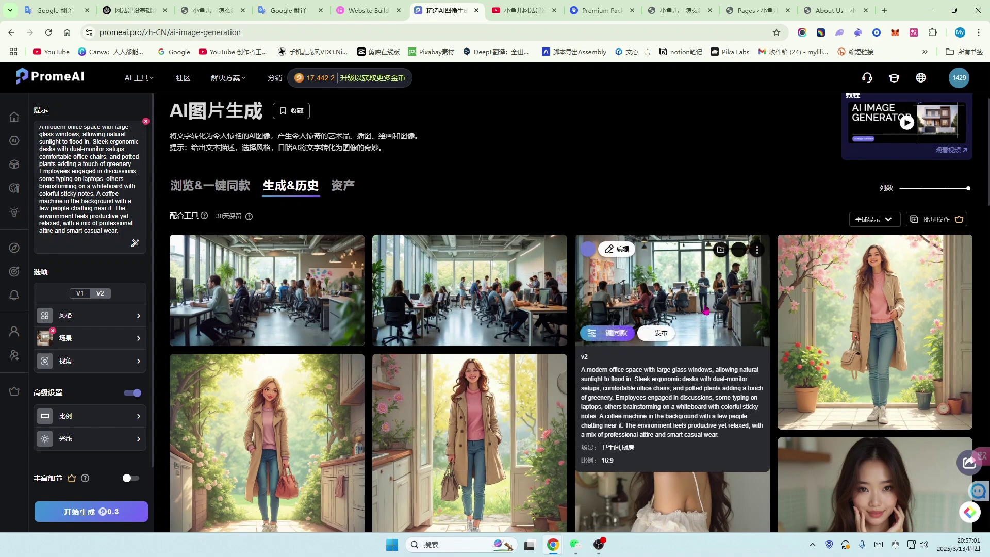
click(758, 250)
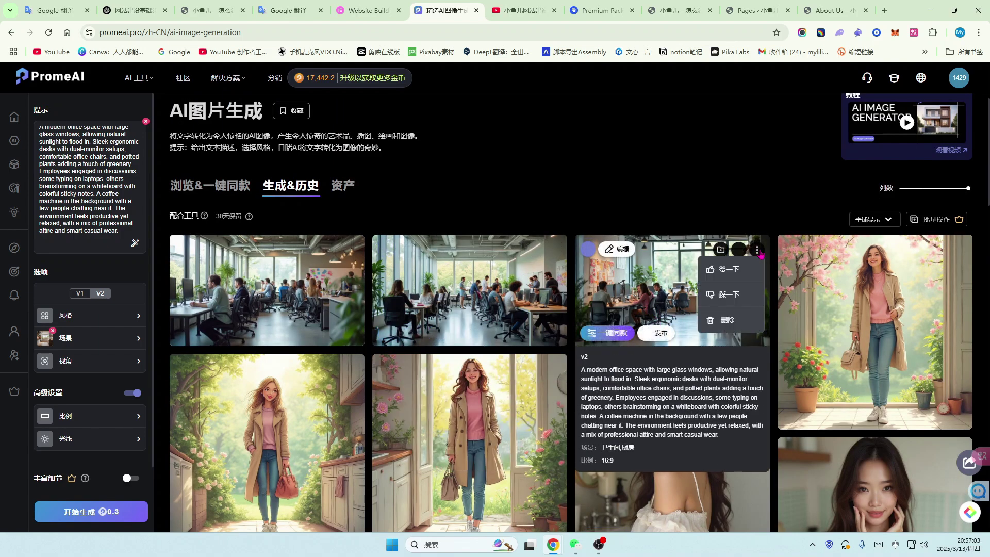
click(687, 280)
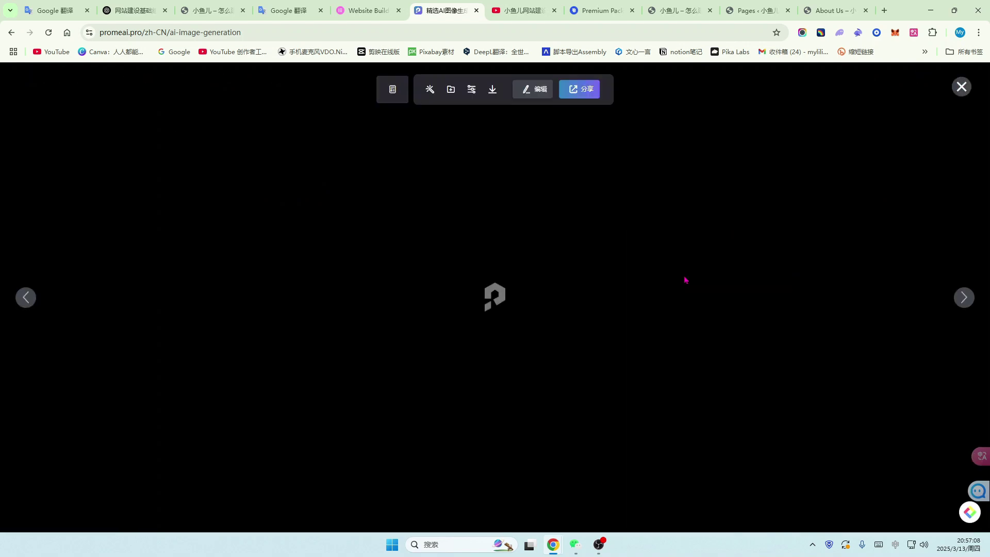
click(493, 88)
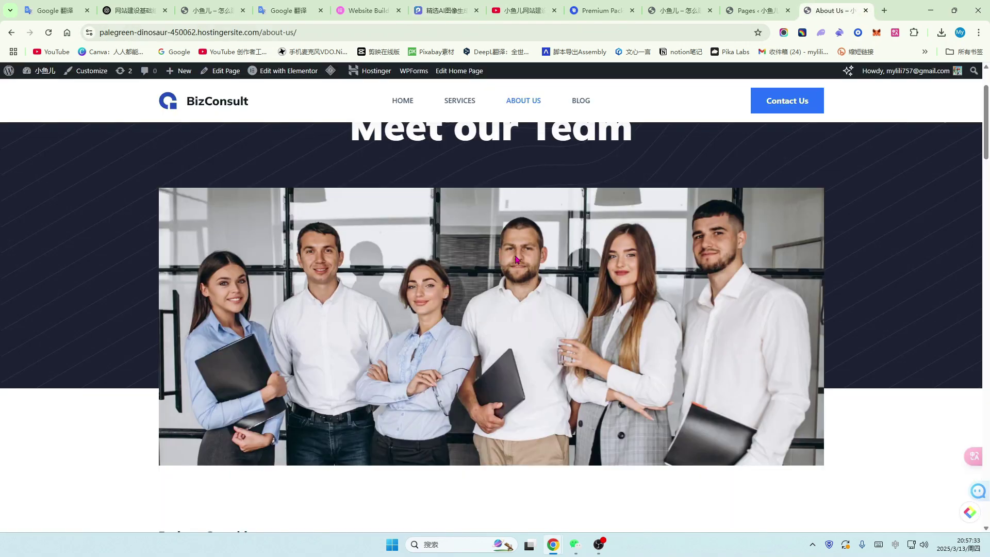
- Open the About Us page in Elementor and bring up the file upload for replacing the Meet our Team photo
scroll(423, 390, up, 2)
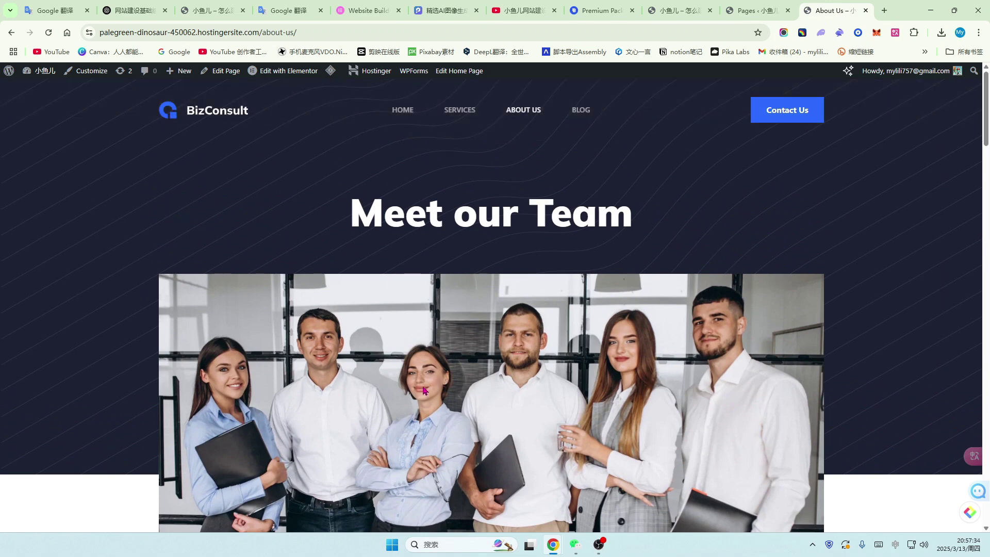
click(294, 73)
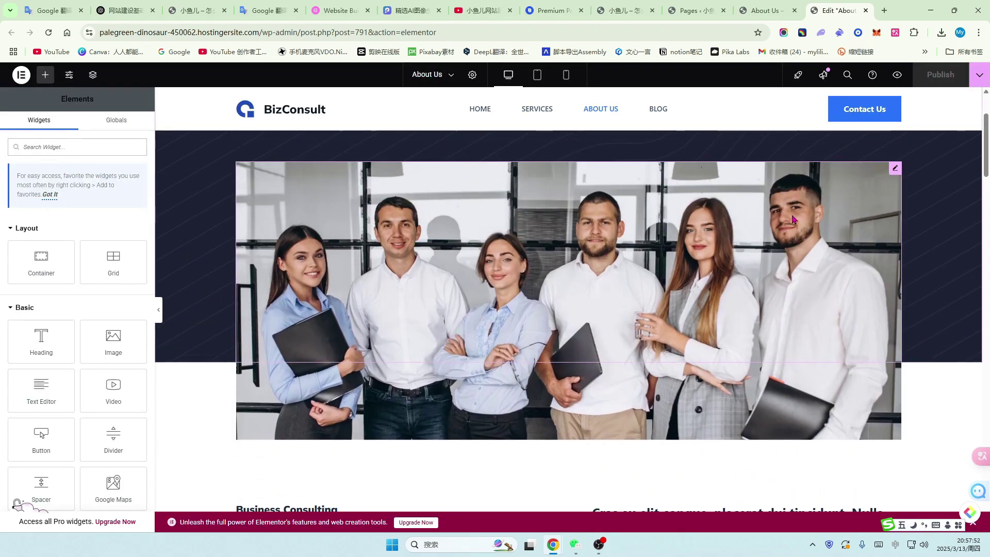
click(895, 168)
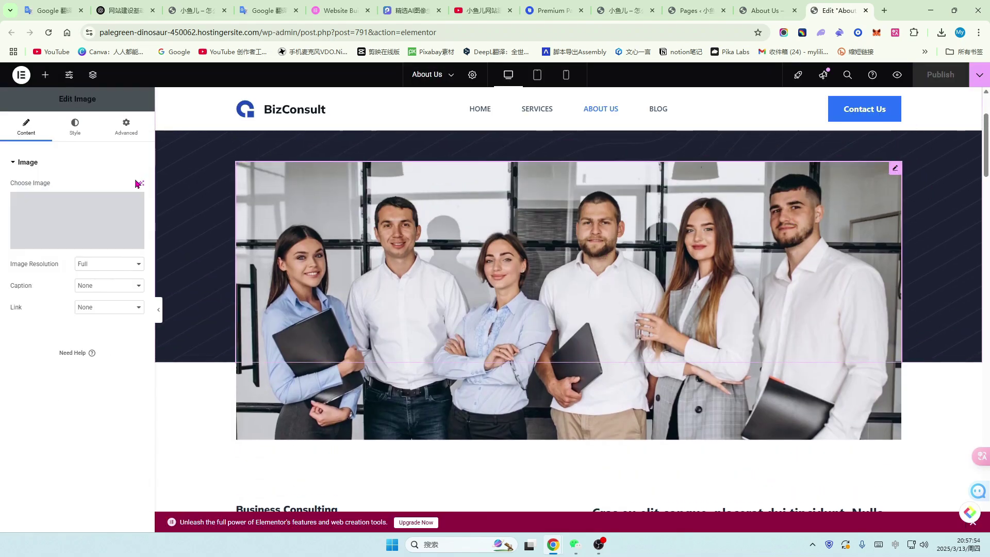
click(73, 240)
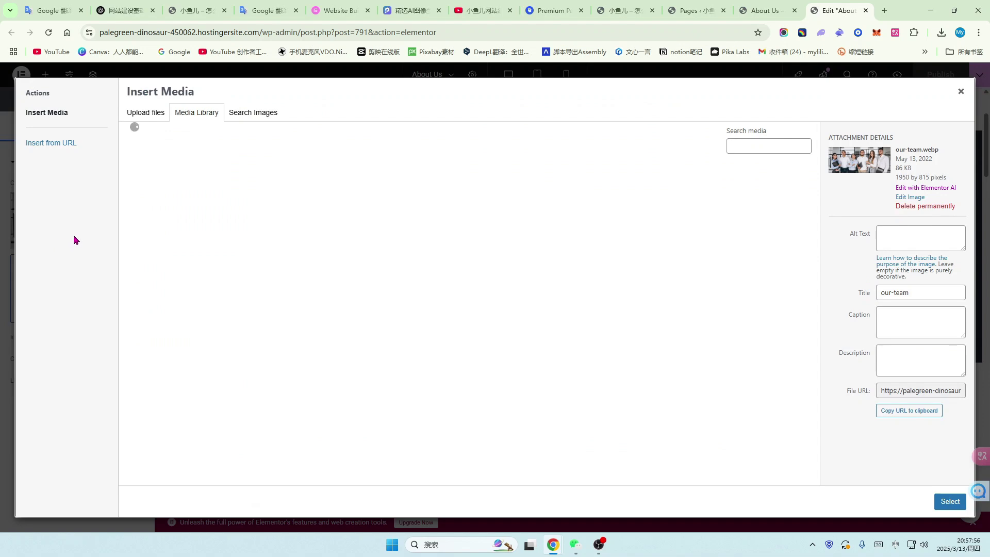
click(254, 114)
click(144, 116)
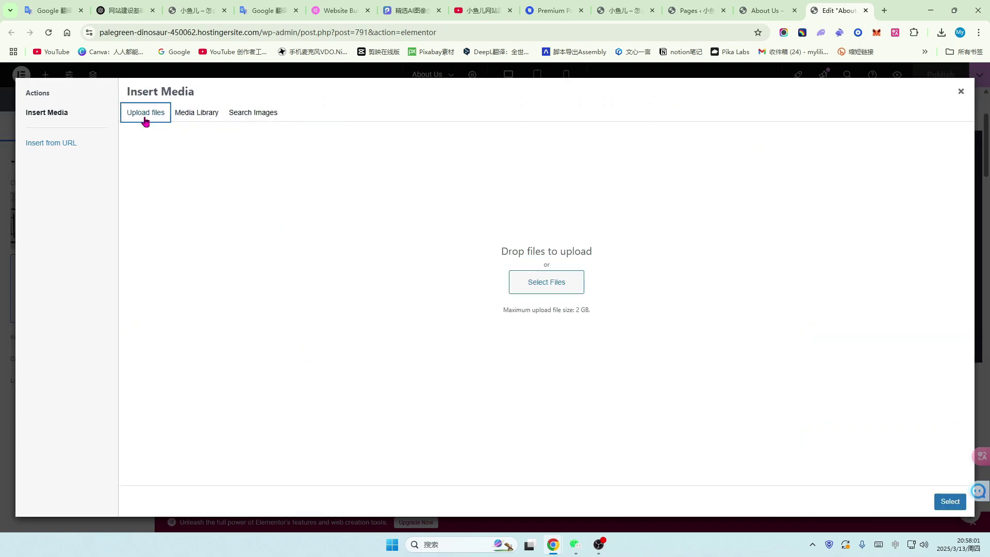
- Upload the image 2220f576d1ce4c4498d17d44c081e3b3.jpg to the media library and insert it into the About Us page
drag(145, 121, 537, 356)
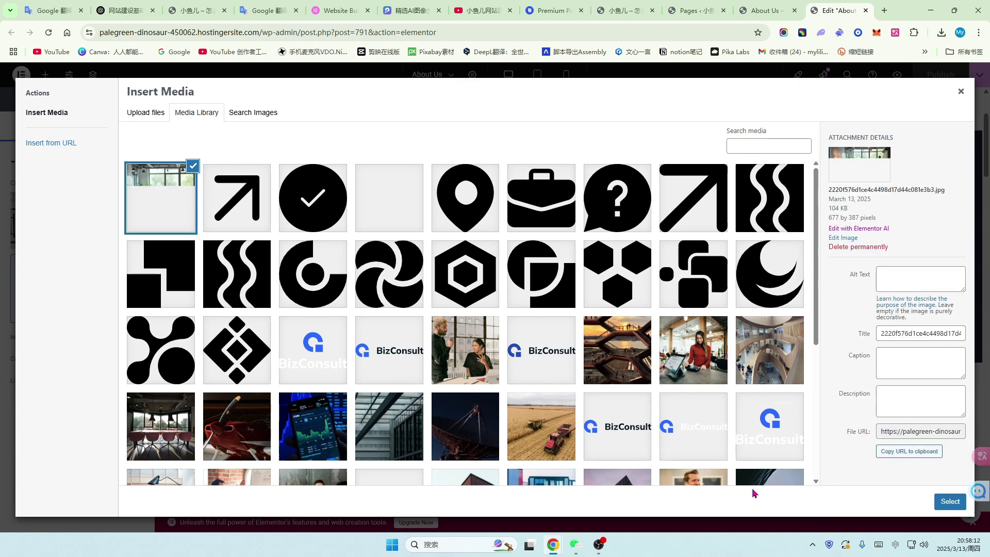
click(950, 501)
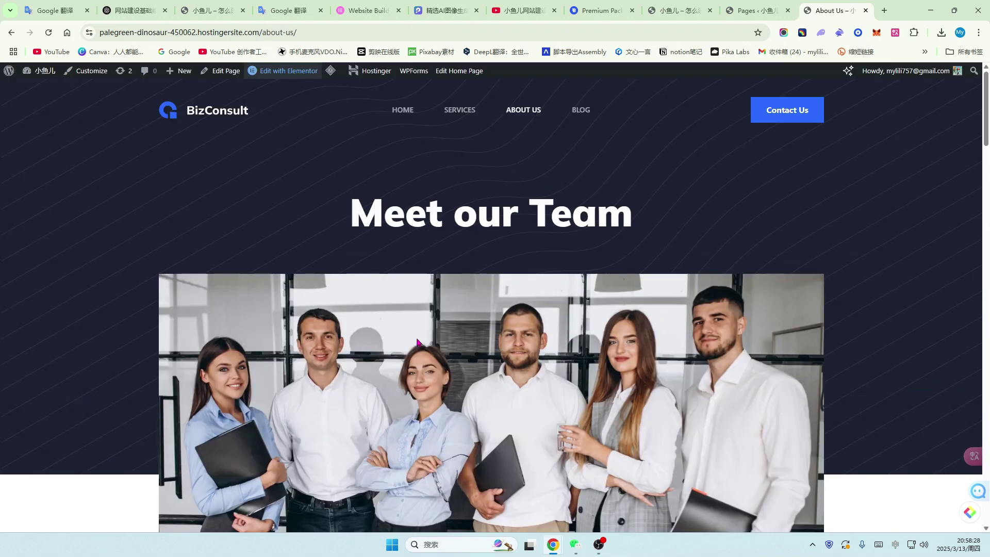
- Review the live About Us page, and inspect the booking form and web address of the page its Contact Us header button opens
scroll(382, 361, down, 3)
scroll(345, 400, up, 3)
scroll(273, 366, down, 4)
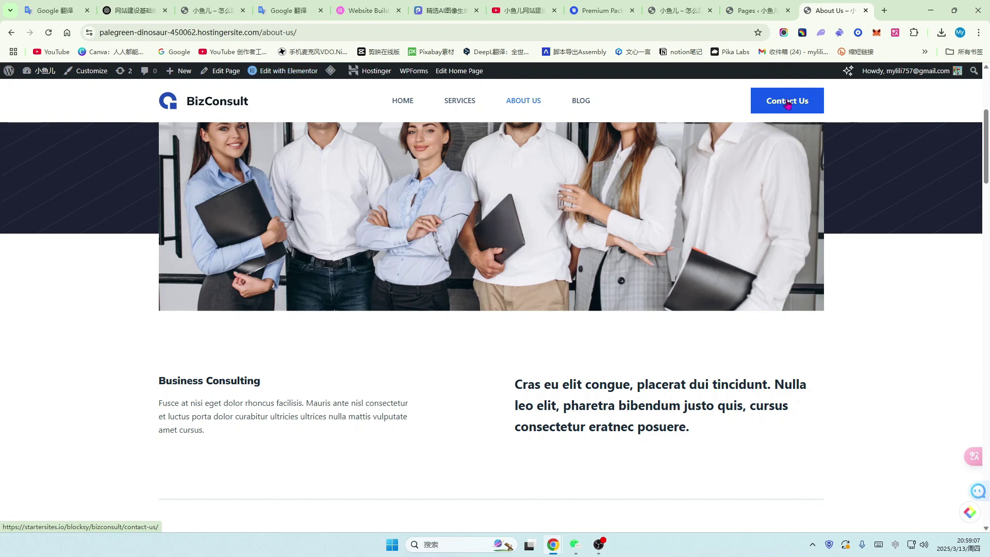
click(787, 102)
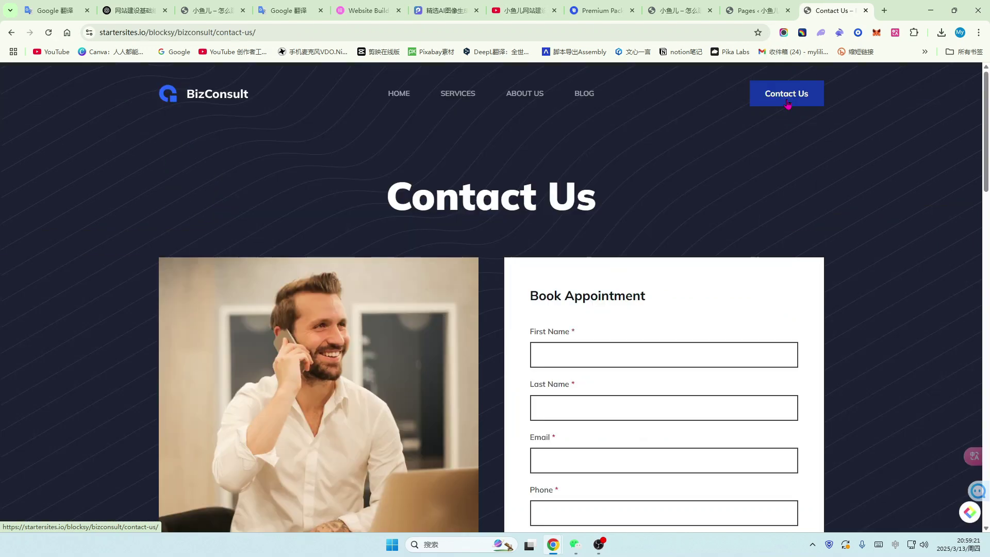
scroll(655, 268, down, 3)
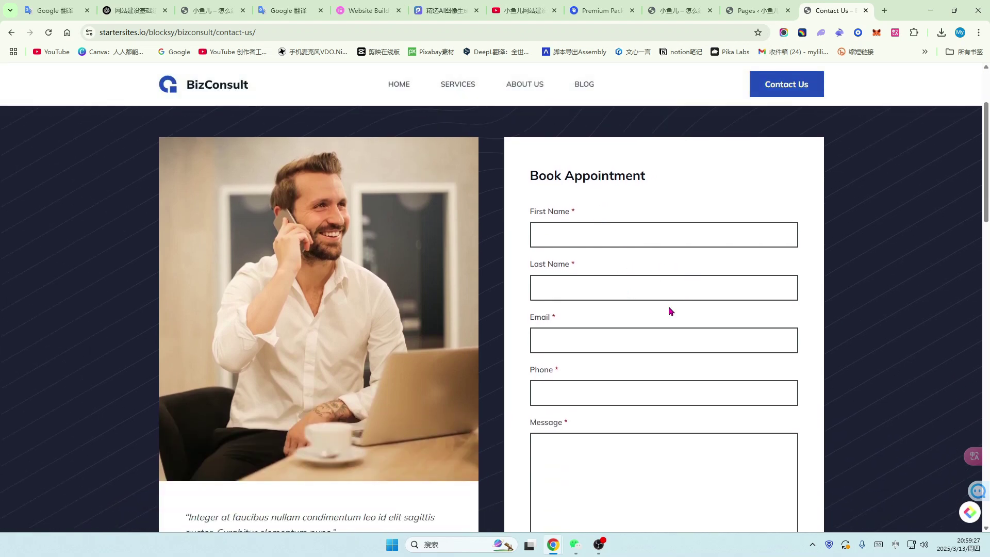
scroll(674, 308, down, 1)
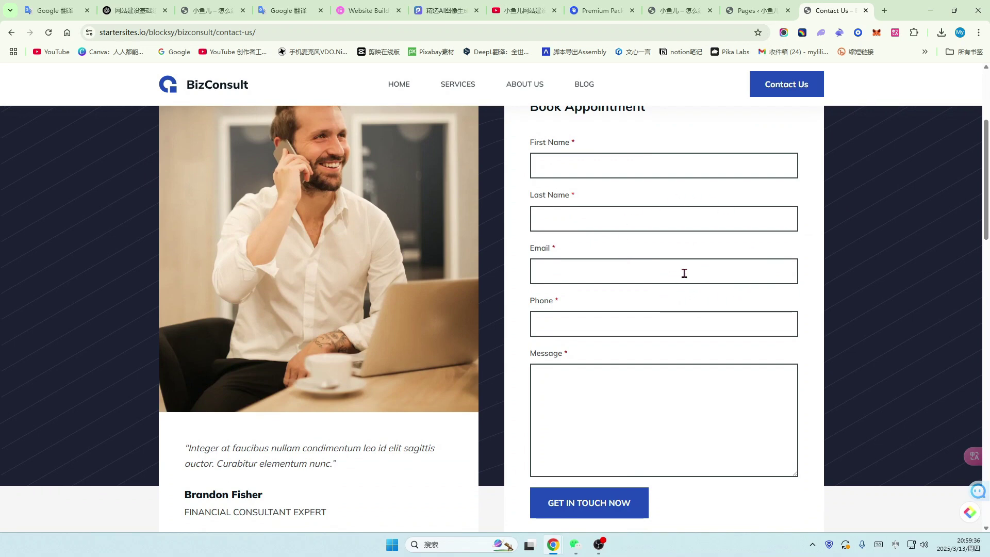
scroll(677, 295, down, 1)
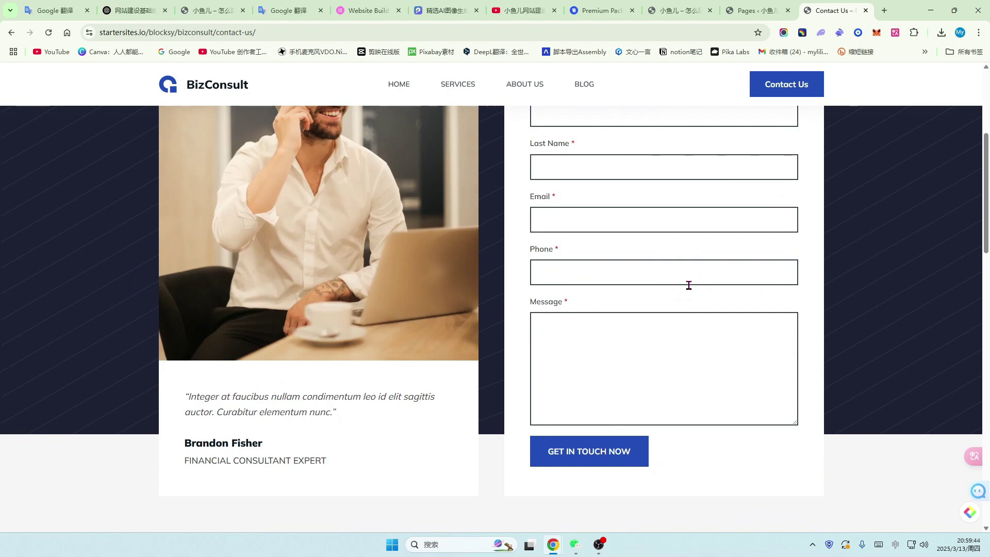
scroll(664, 280, up, 1)
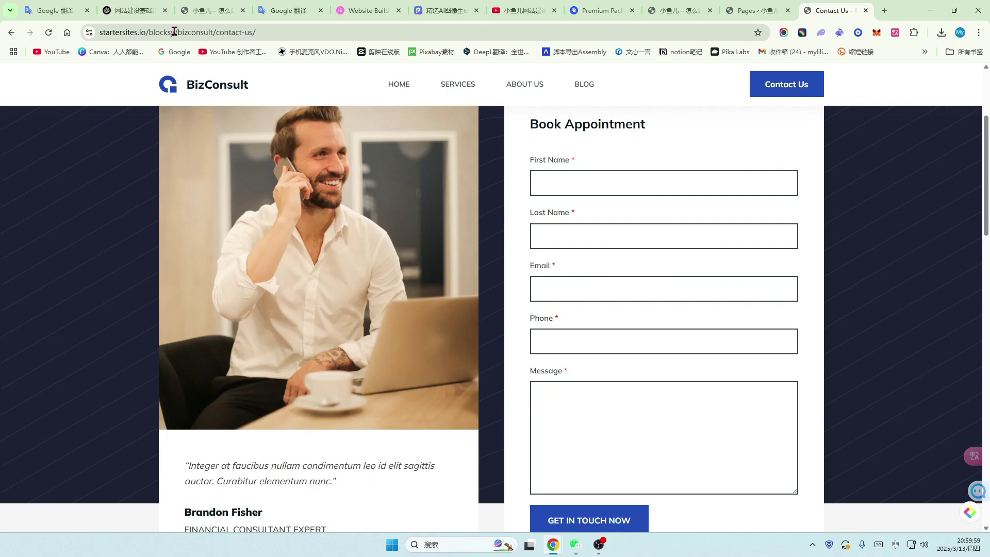
drag(174, 32, 150, 30)
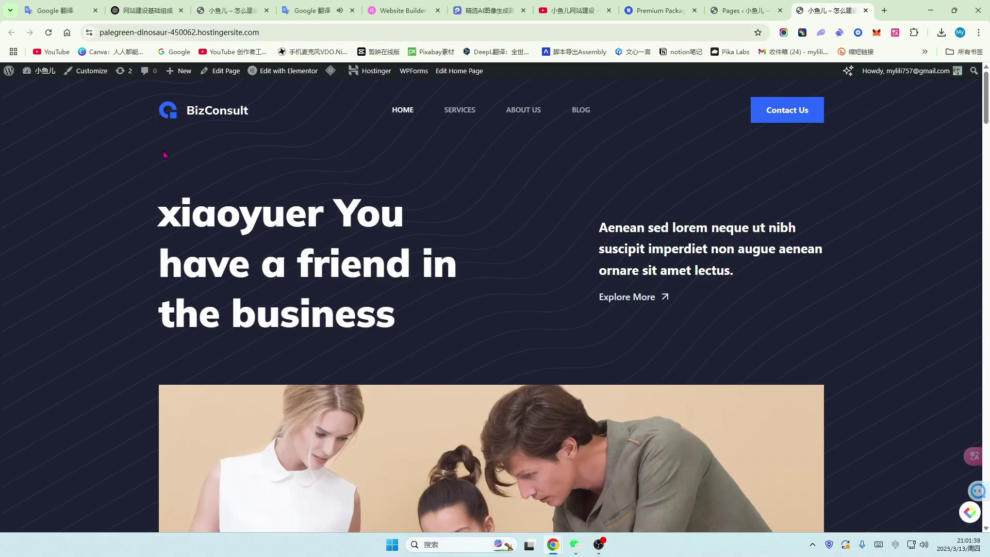
- In the site customizer, set the header Contact Us button's link to /contact-us/, publish the change and close the customizer
click(93, 71)
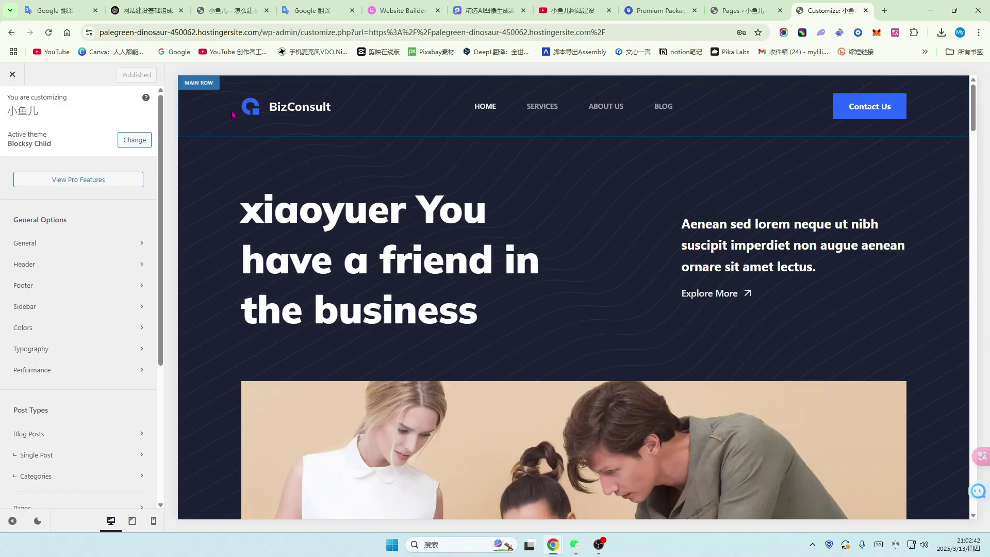
click(201, 86)
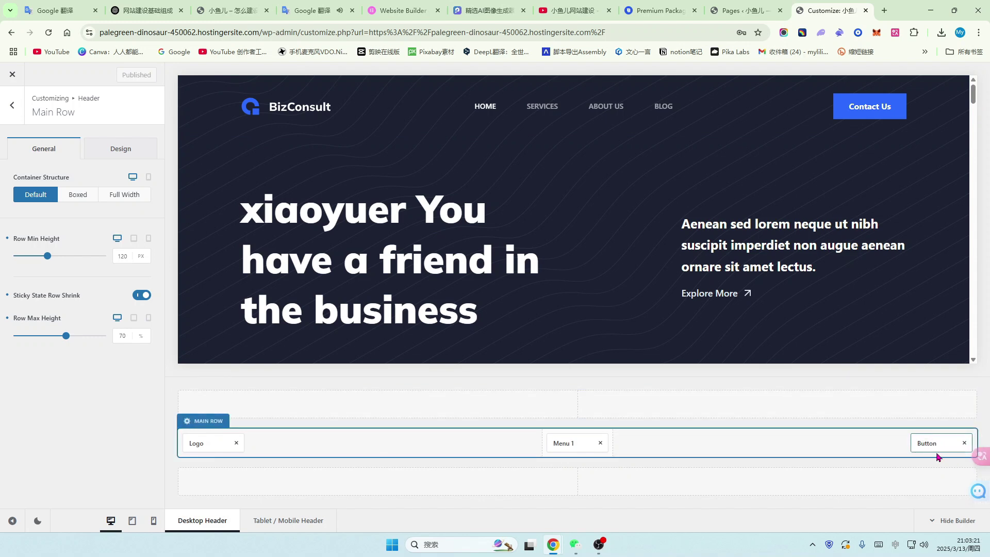
click(933, 446)
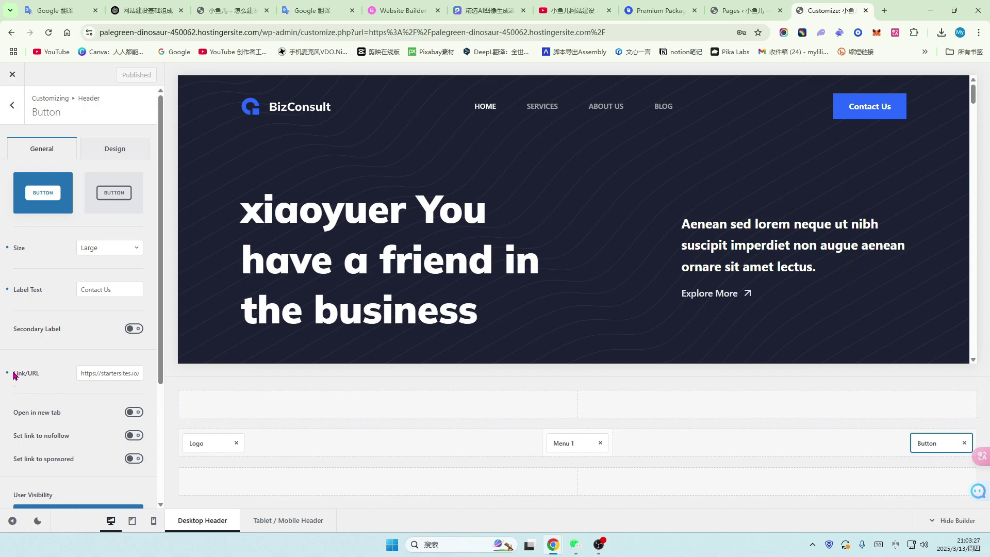
click(84, 373)
drag(79, 373, 151, 376)
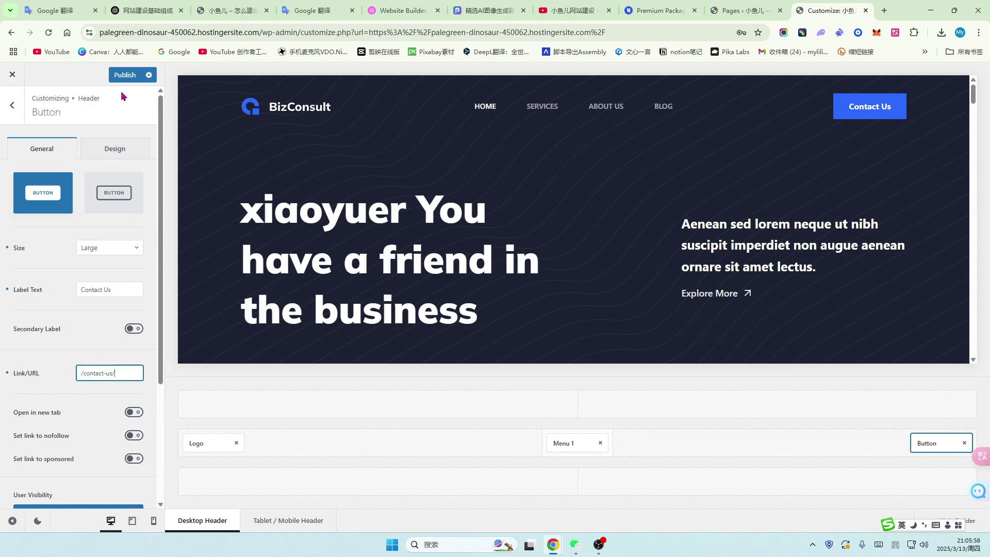
click(125, 74)
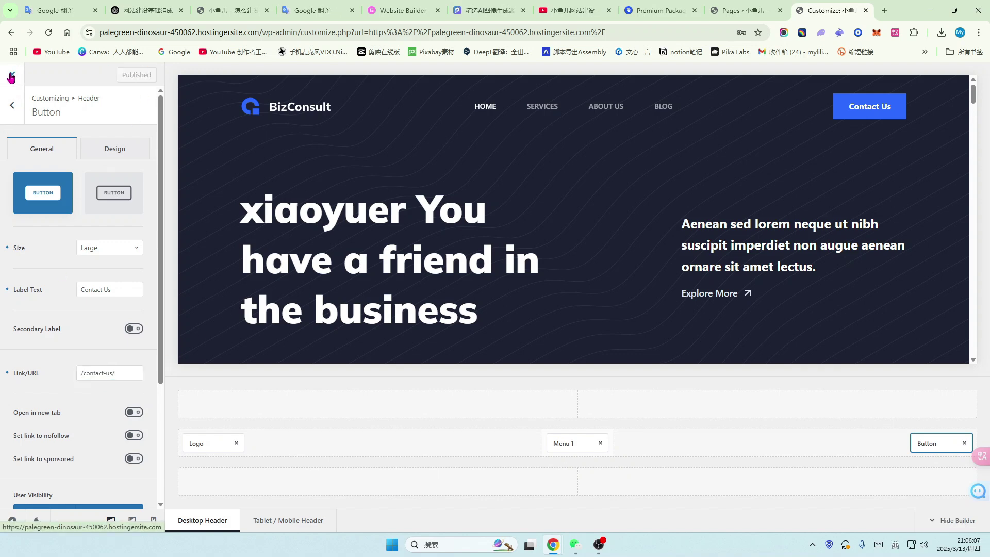
click(12, 76)
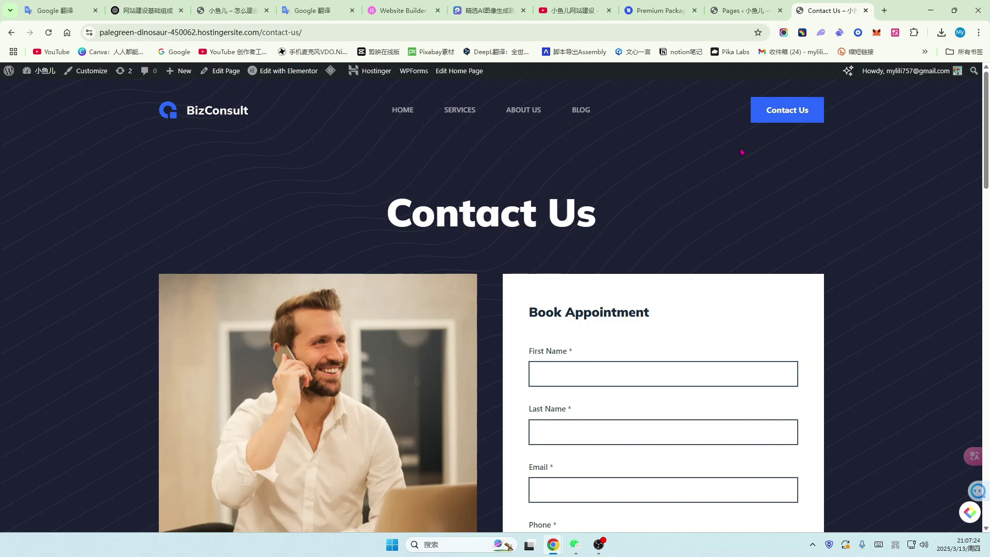
- Check the site's own Contact Us page and the fields of its Book Appointment form
scroll(741, 152, down, 3)
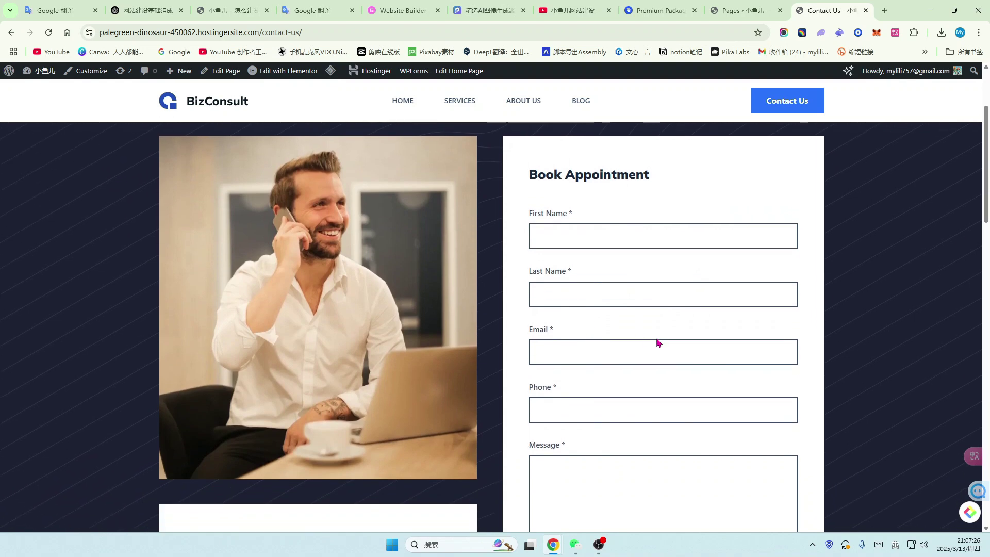
scroll(644, 344, down, 1)
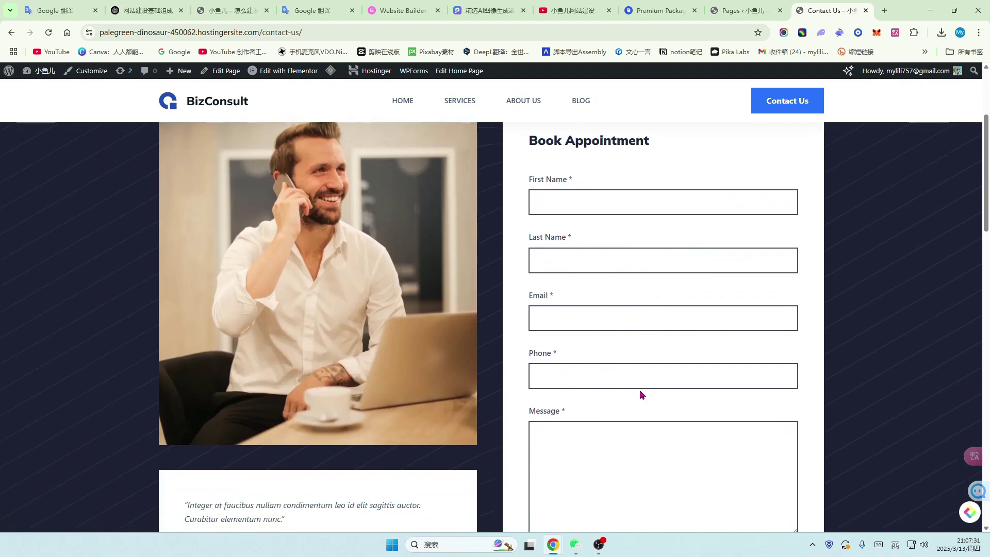
scroll(725, 368, down, 1)
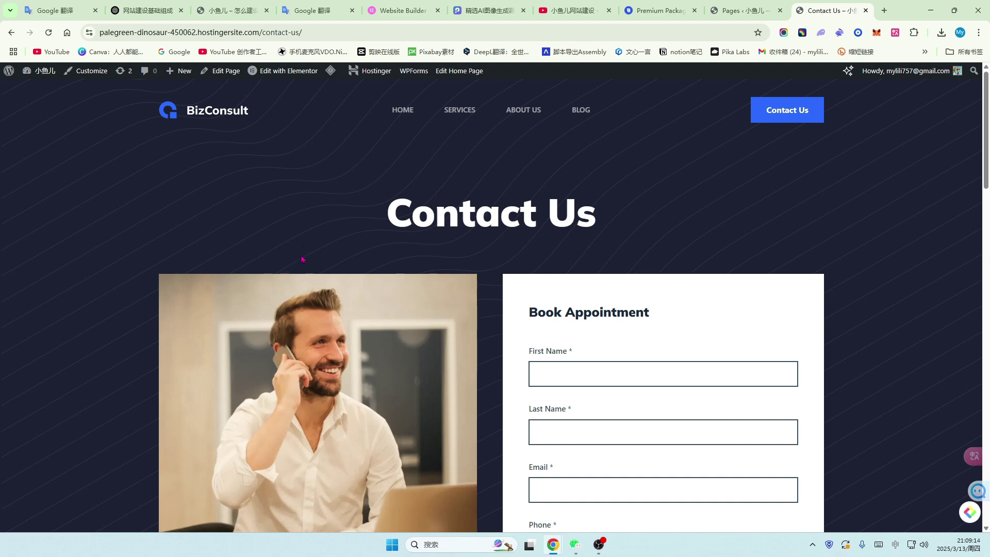
- Open the Contact Form for editing in the WPForms builder in a new browser tab and switch to it
mouse_move(415, 78)
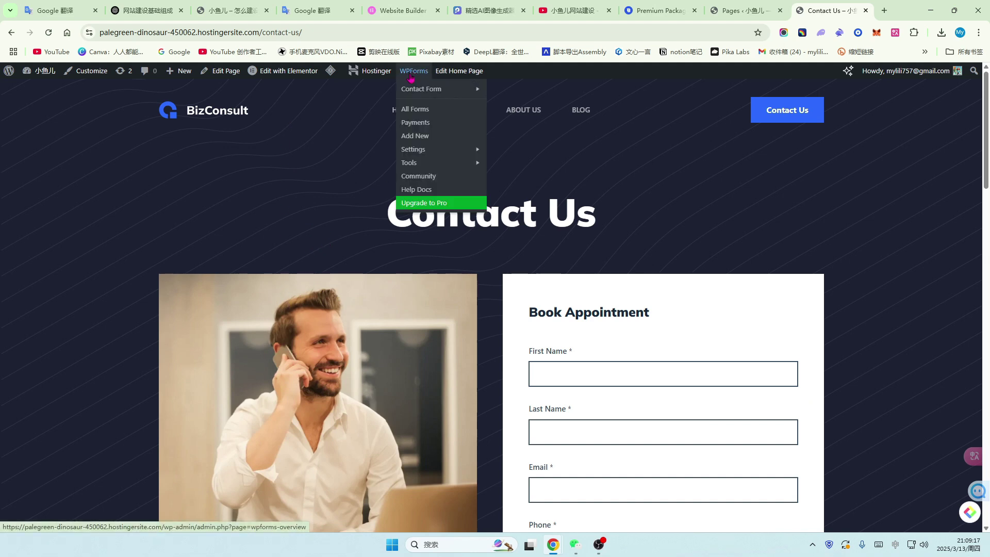
mouse_move(442, 90)
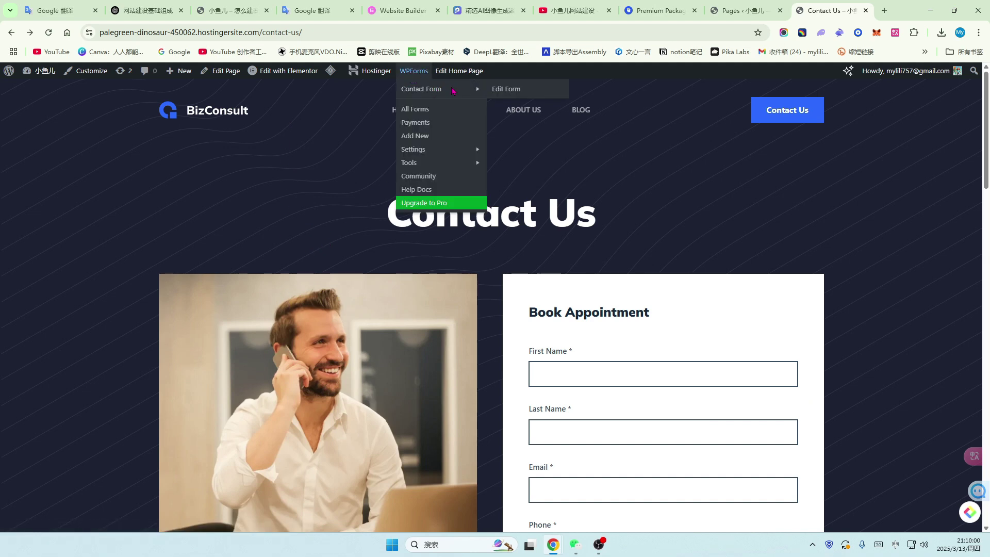
middle_click(514, 90)
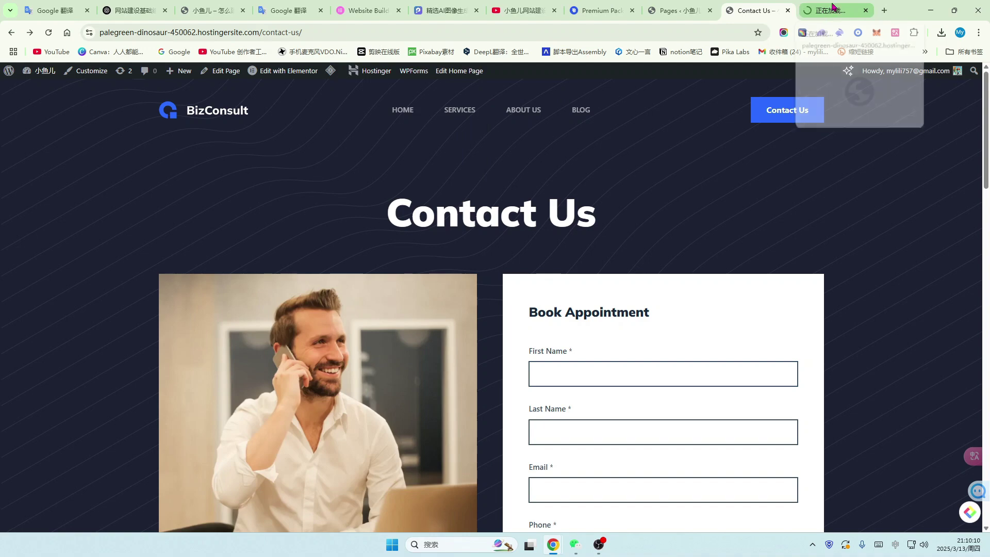
click(833, 7)
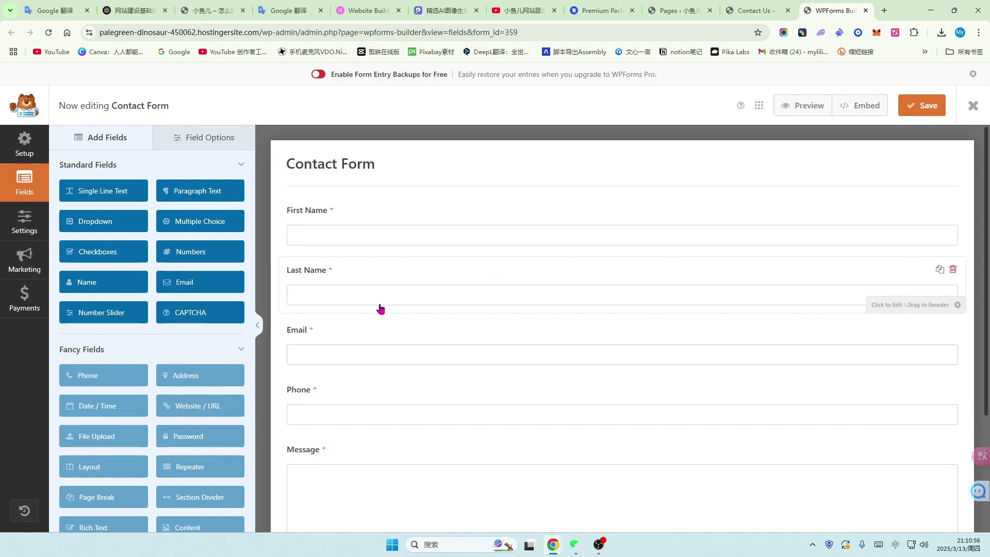
- Look over the contact form's fields and inspect the First Name field's label and available name formats
scroll(398, 338, down, 2)
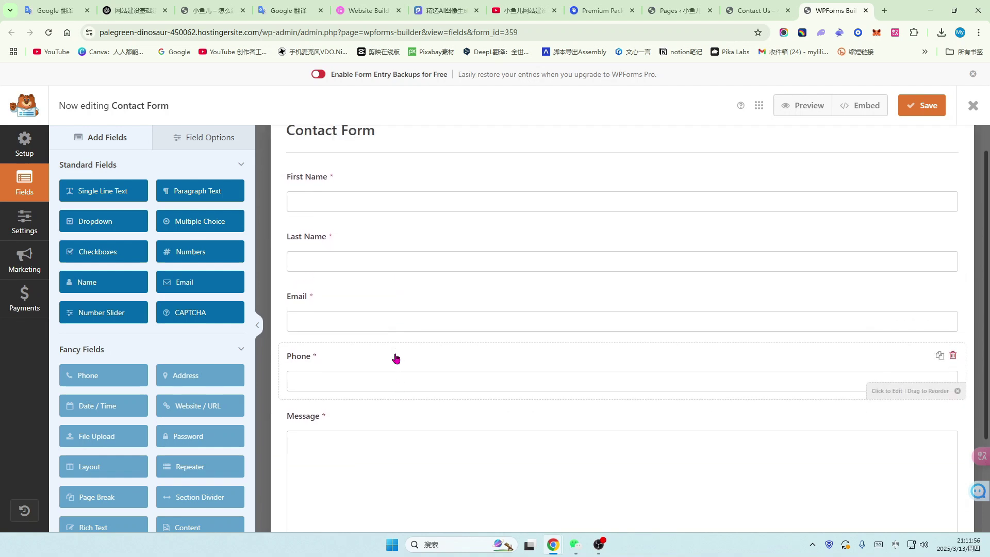
scroll(396, 357, up, 2)
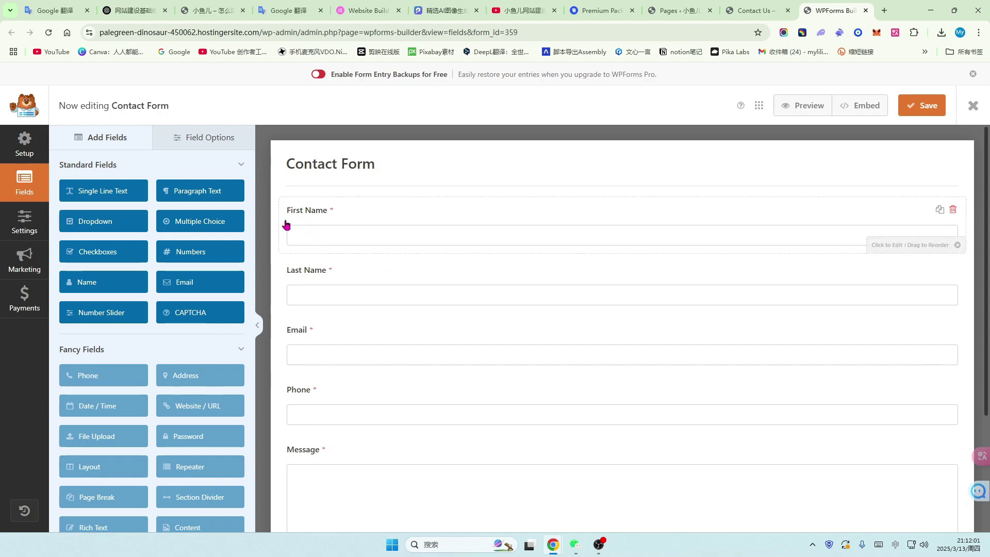
click(320, 226)
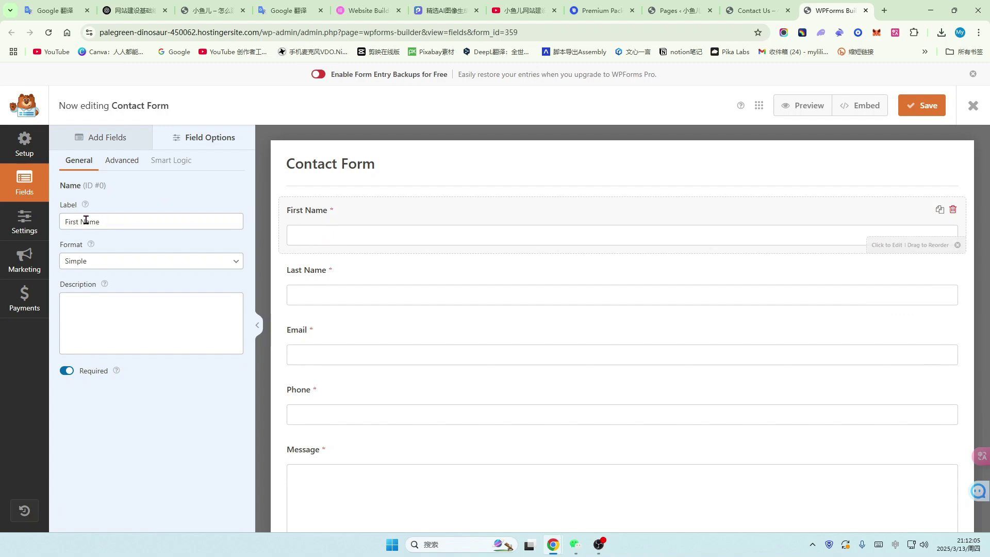
click(108, 222)
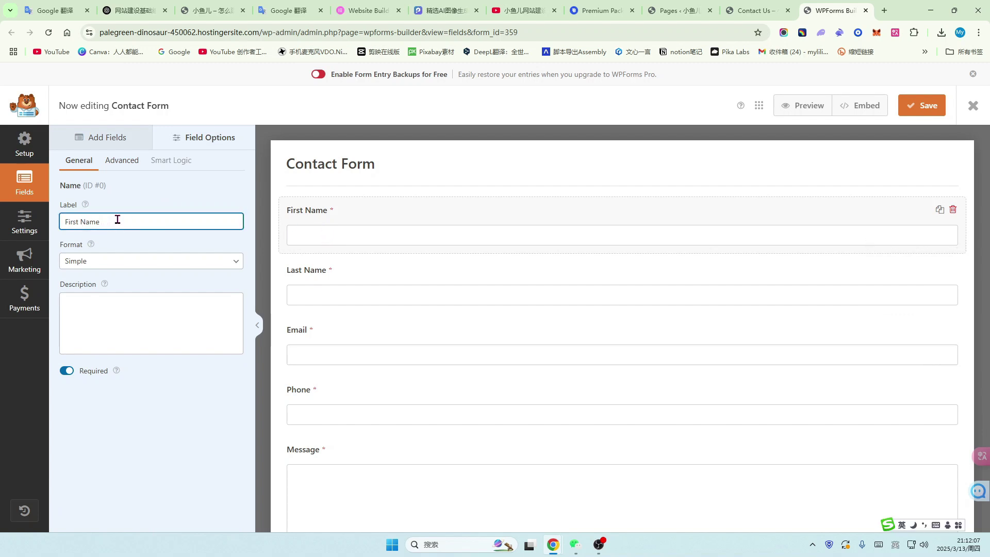
text(88)
click(80, 259)
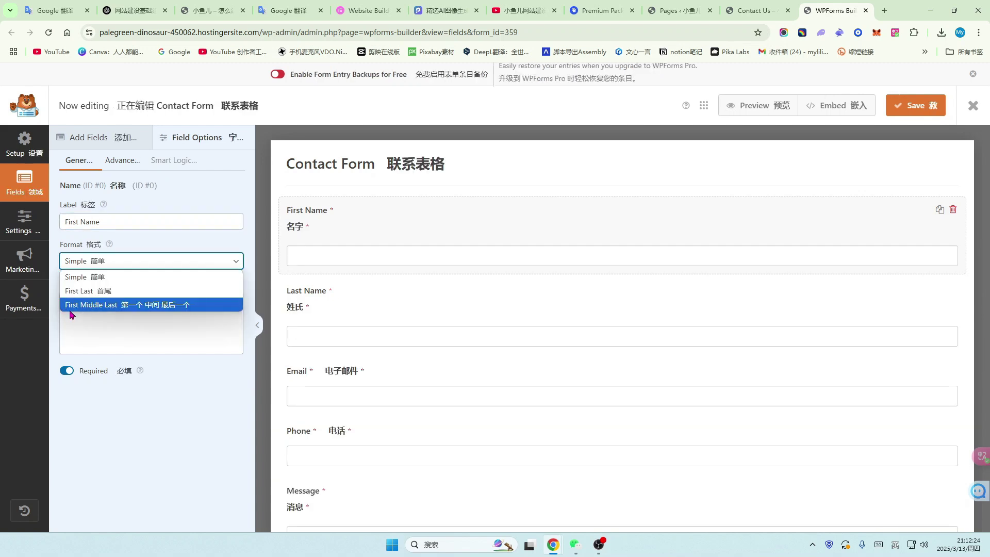
click(235, 261)
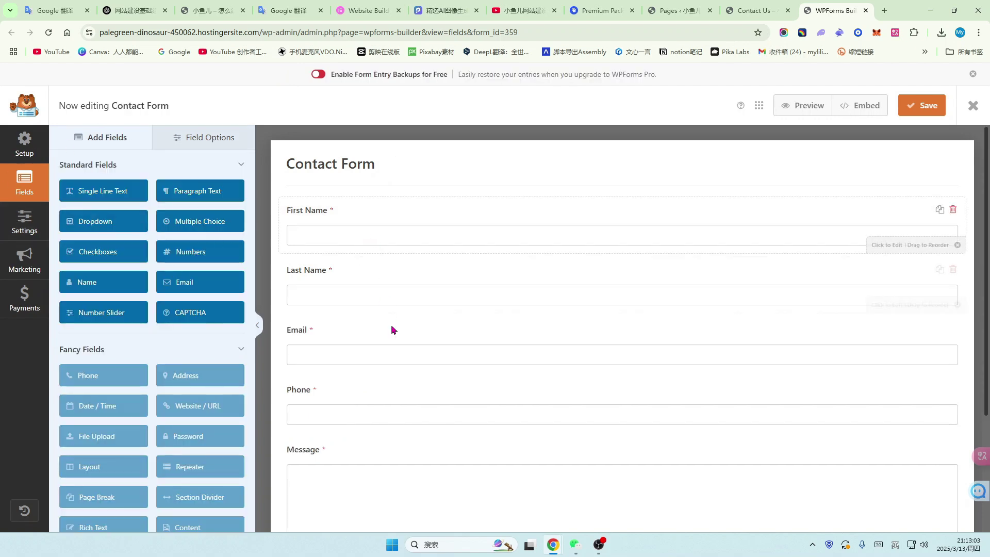
- Add a Dropdown field to the contact form between the Last Name and Email fields
scroll(385, 361, down, 2)
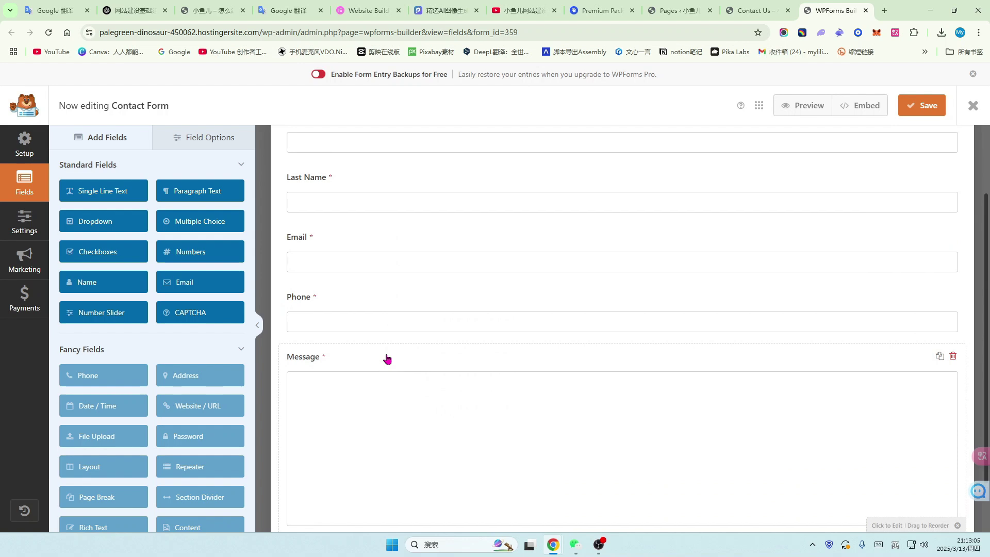
scroll(387, 358, up, 2)
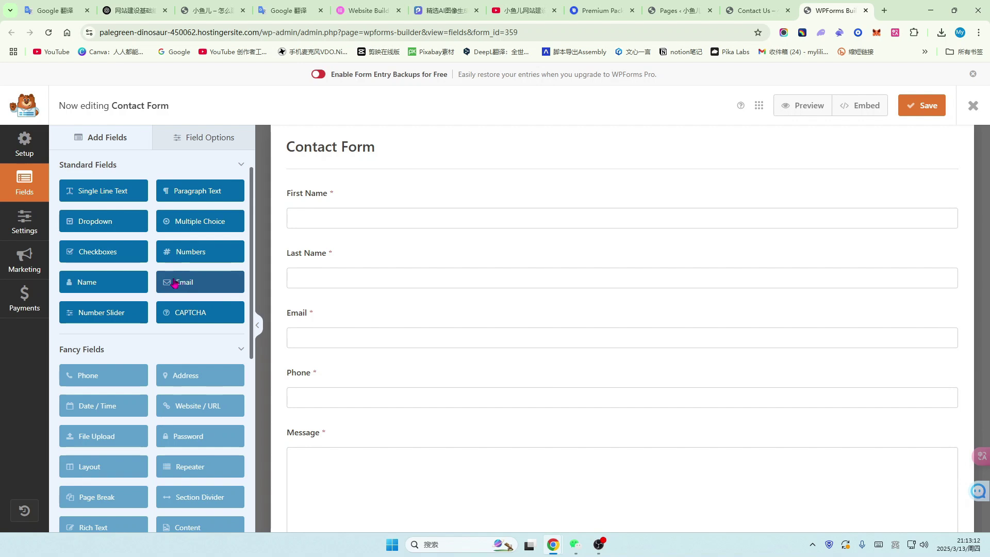
drag(85, 222, 268, 336)
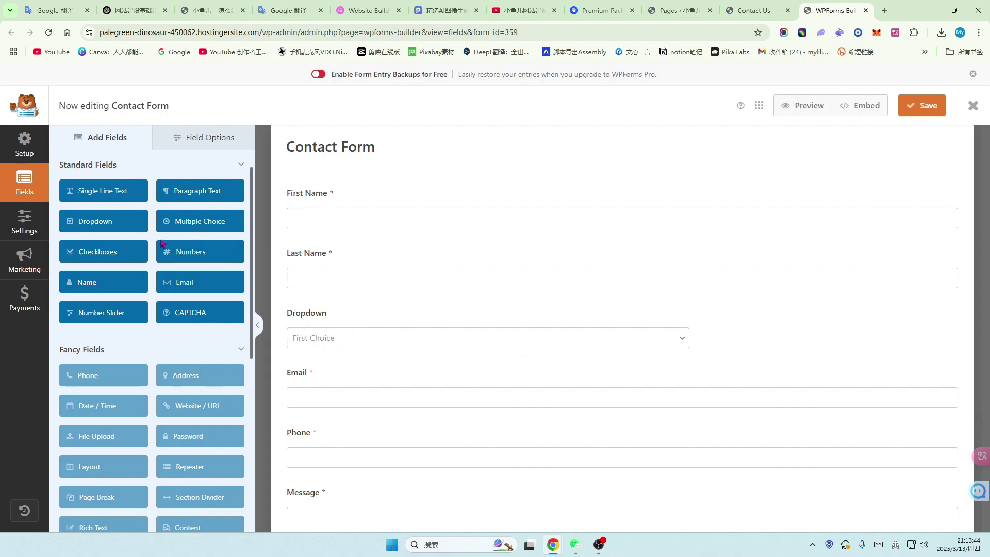
- Make the Dropdown field required and switch that requirement off again
click(345, 338)
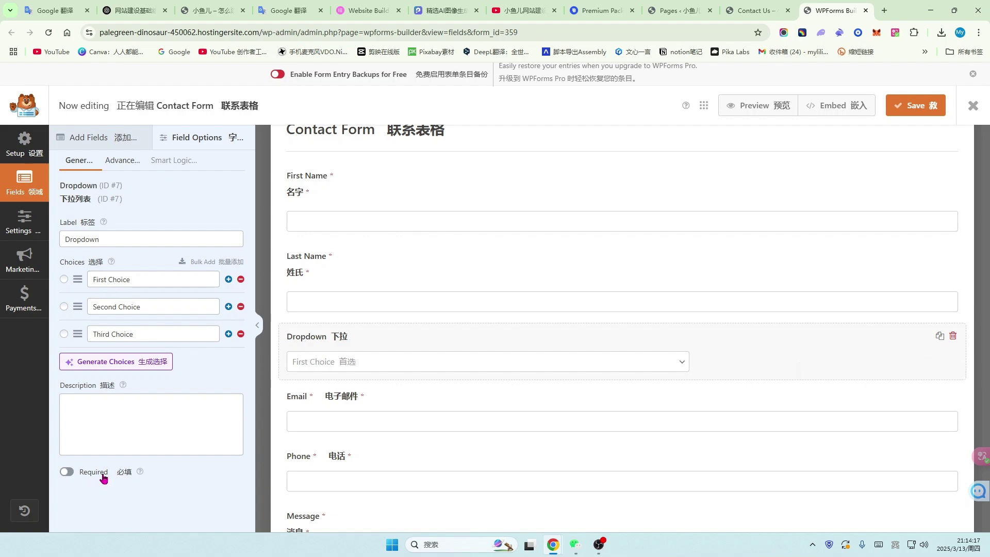
click(68, 472)
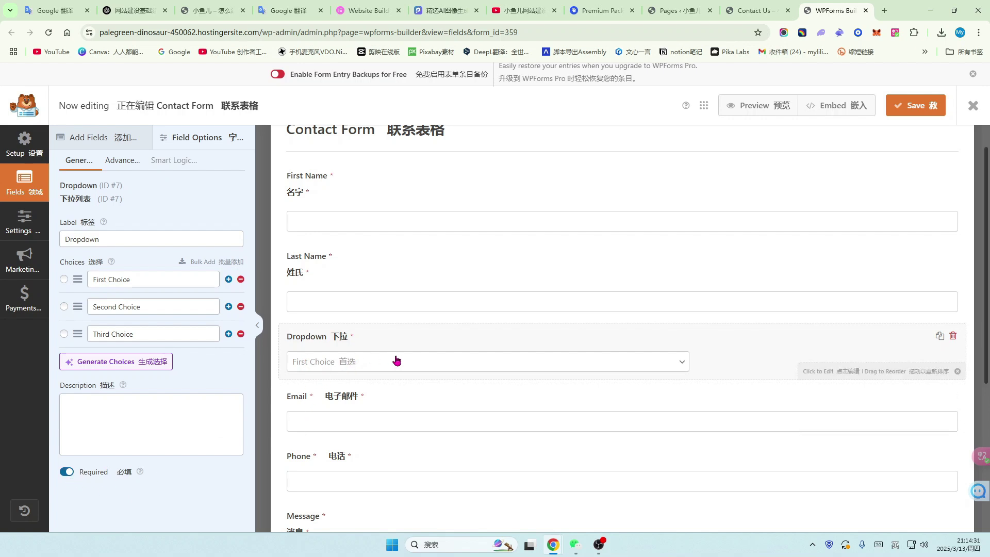
click(66, 472)
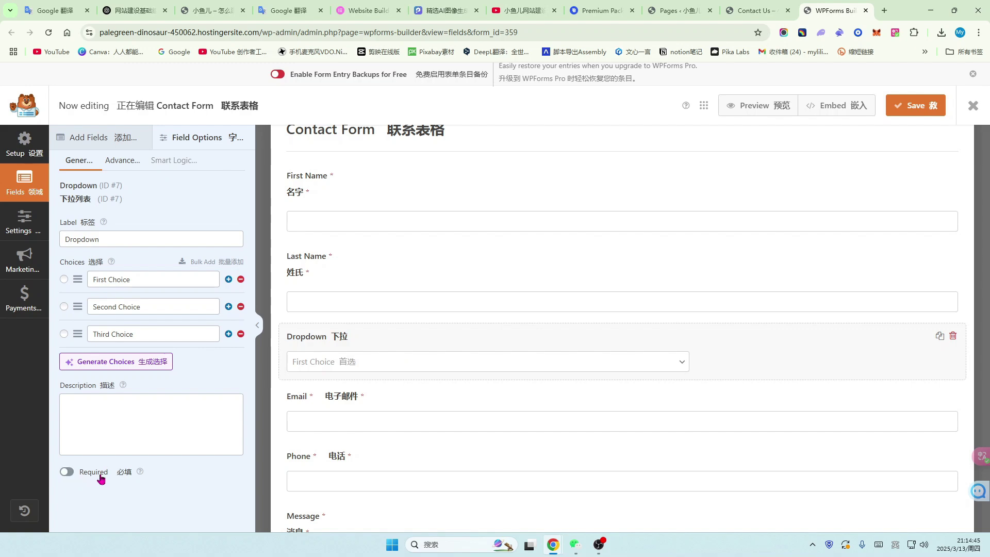
- Delete the Dropdown field and add a Single Line Text field between the Last Name and Email fields
click(953, 337)
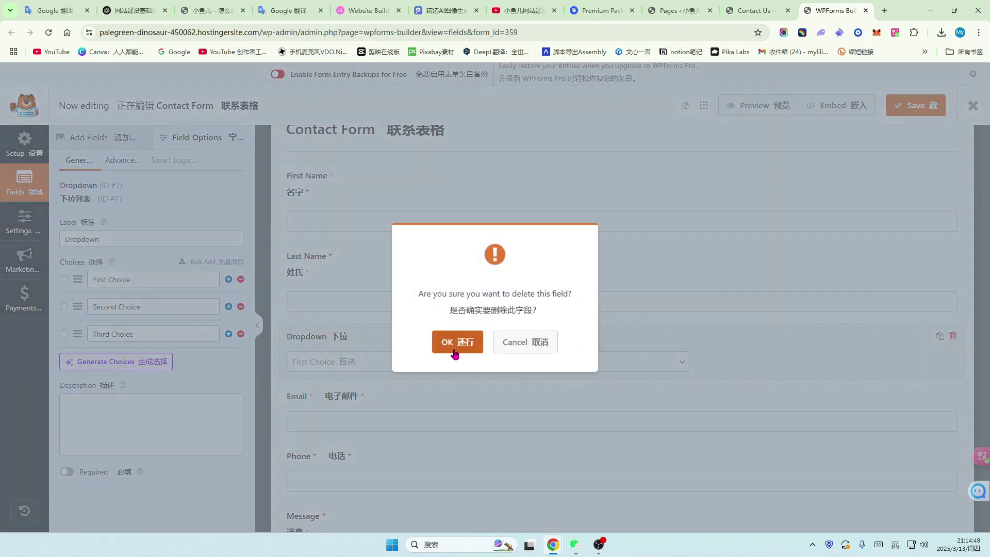
click(455, 343)
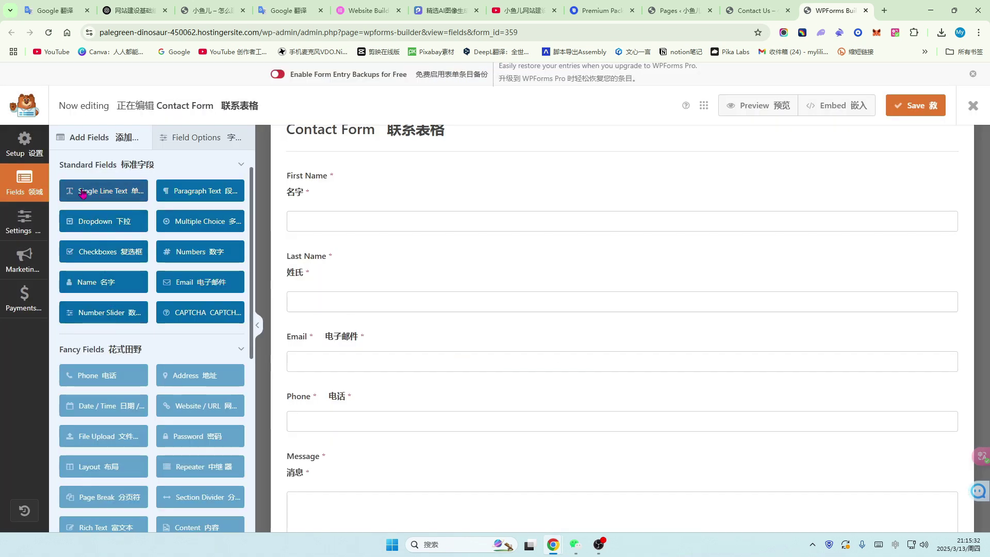
drag(82, 192, 309, 335)
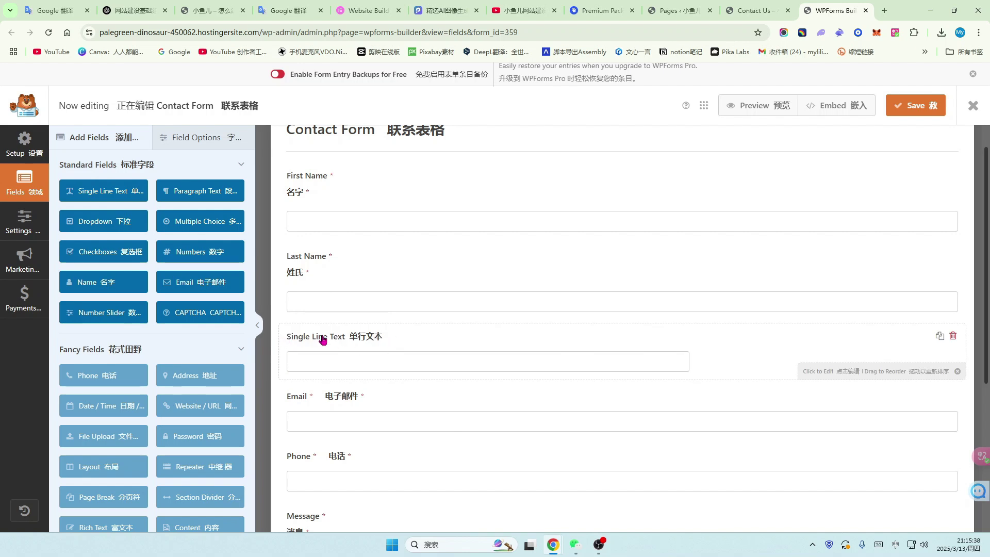
click(611, 360)
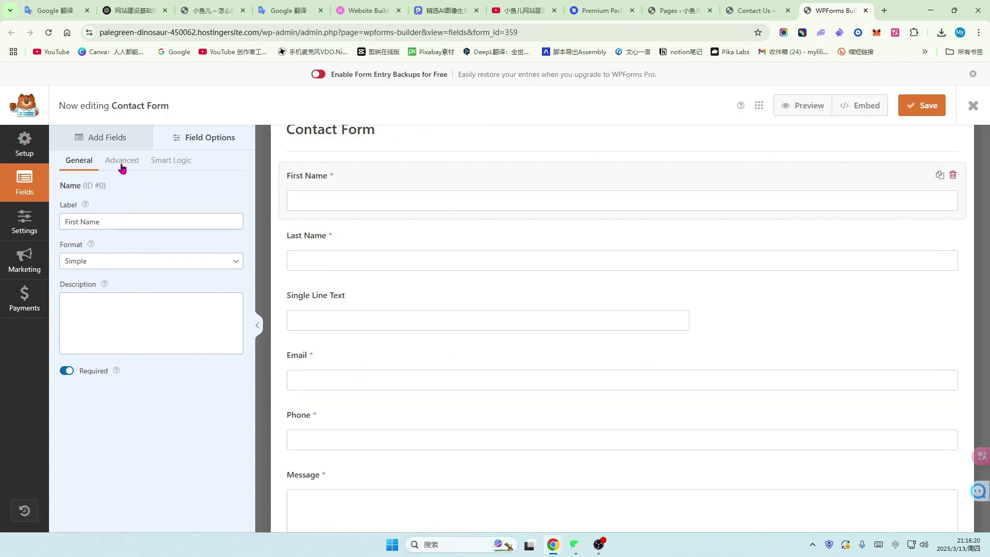
- Inspect the First Name field's advanced options and size choices, and translate the builder page into Simplified Chinese
click(121, 161)
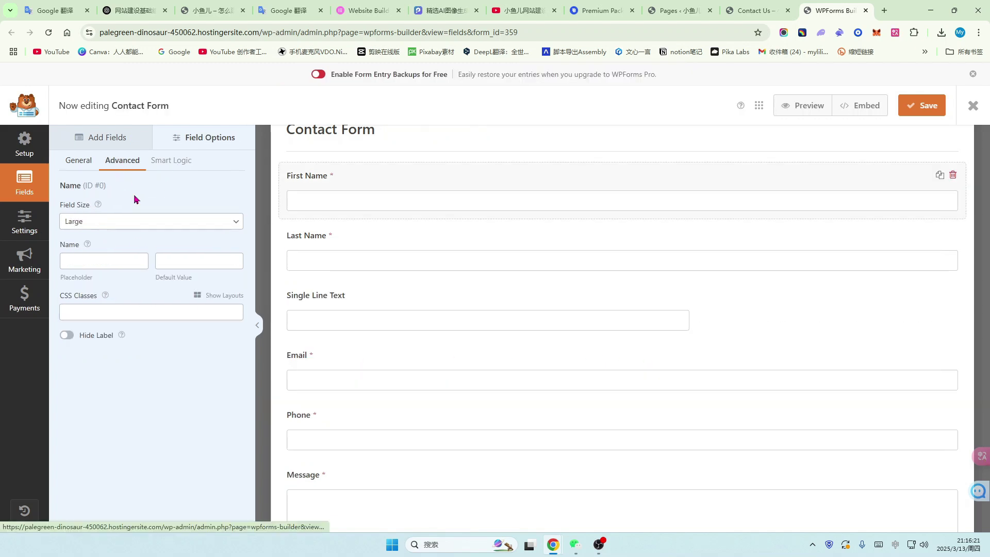
click(234, 222)
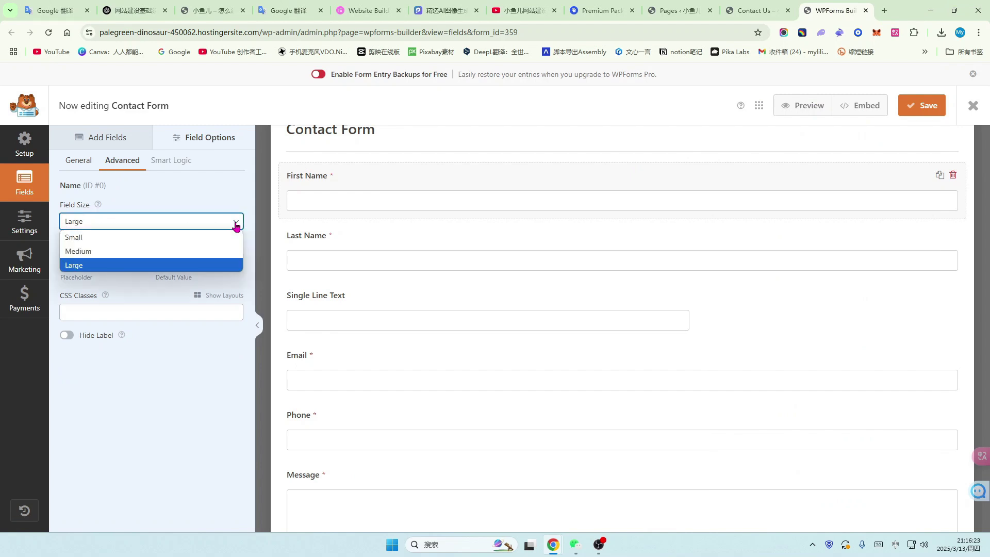
click(896, 32)
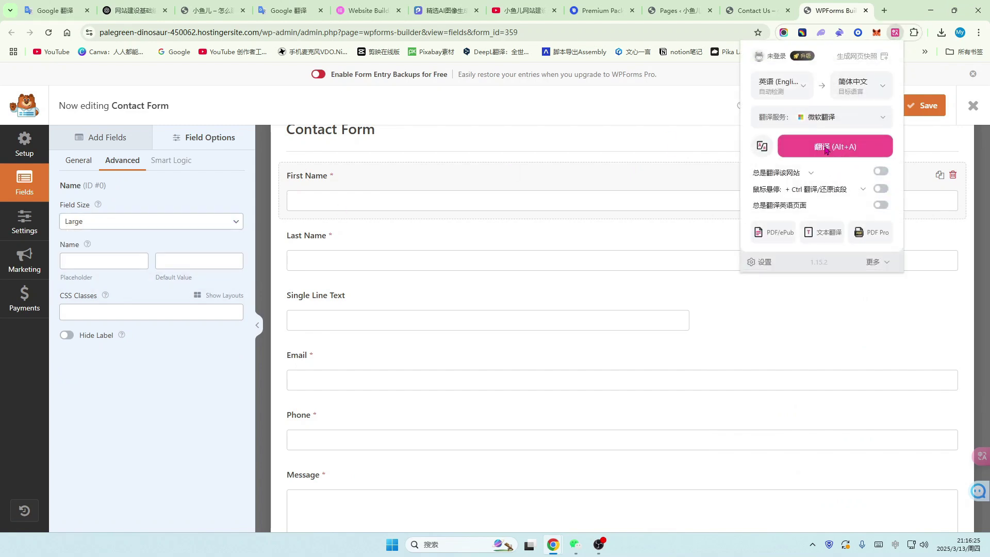
click(825, 147)
- Try the Small and Medium sizes on the Single Line Text field and set its field size to Large
click(568, 360)
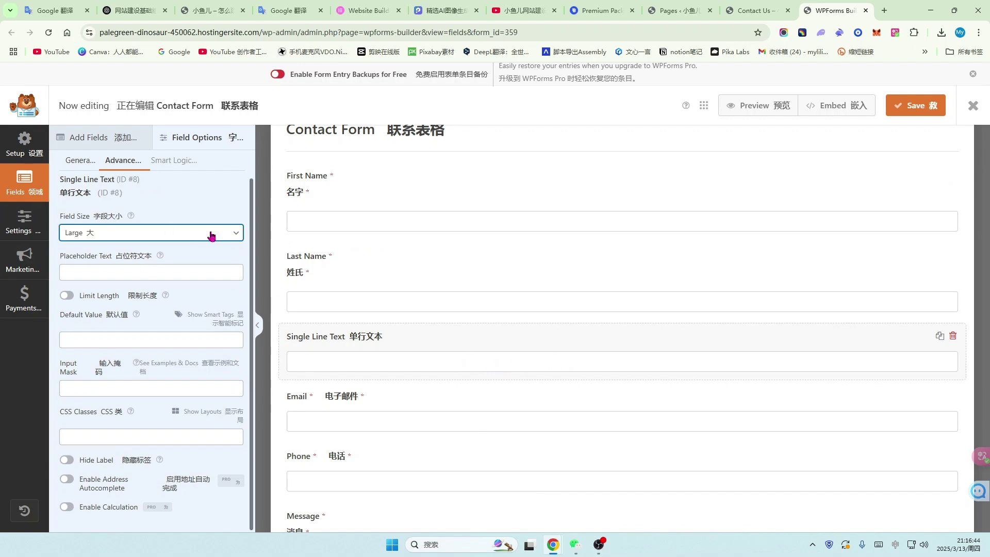
click(235, 233)
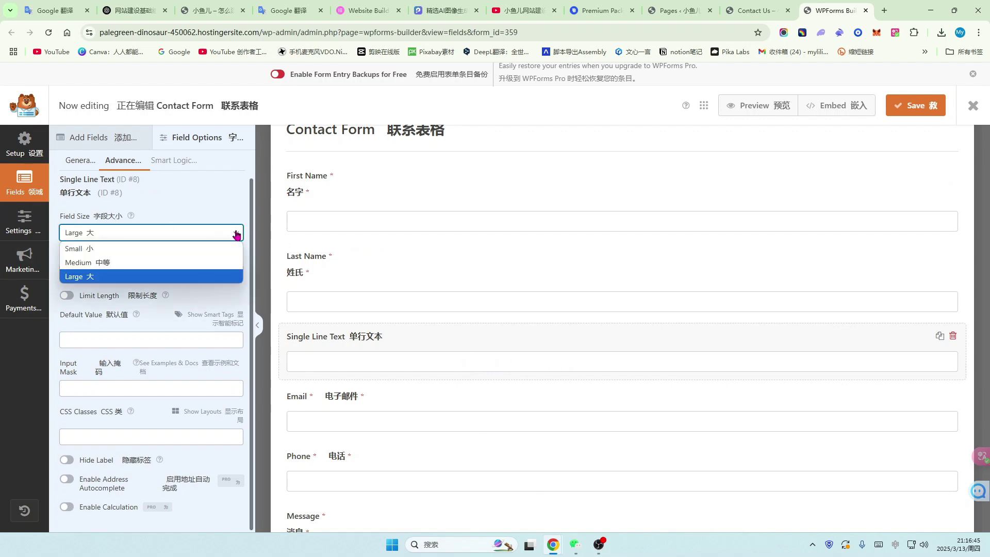
click(83, 249)
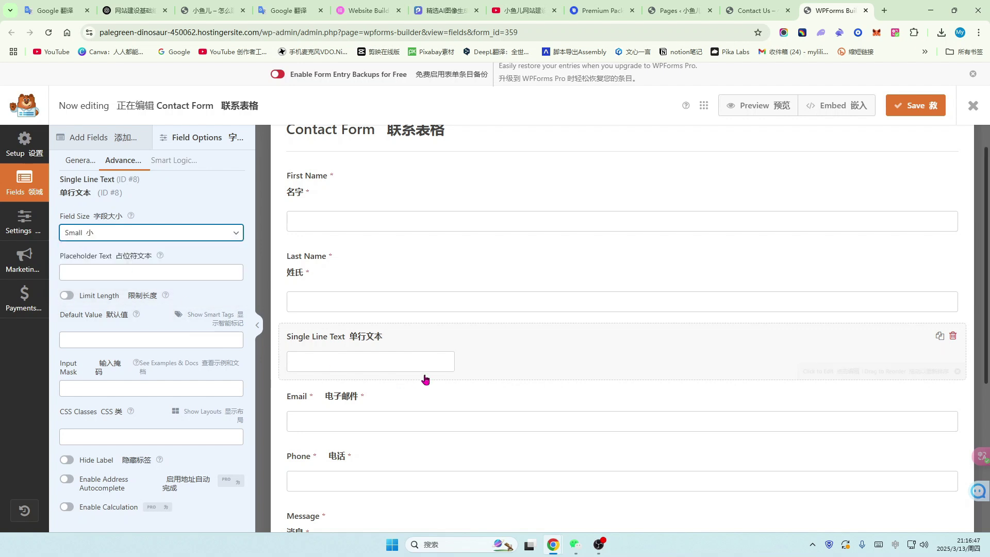
click(236, 235)
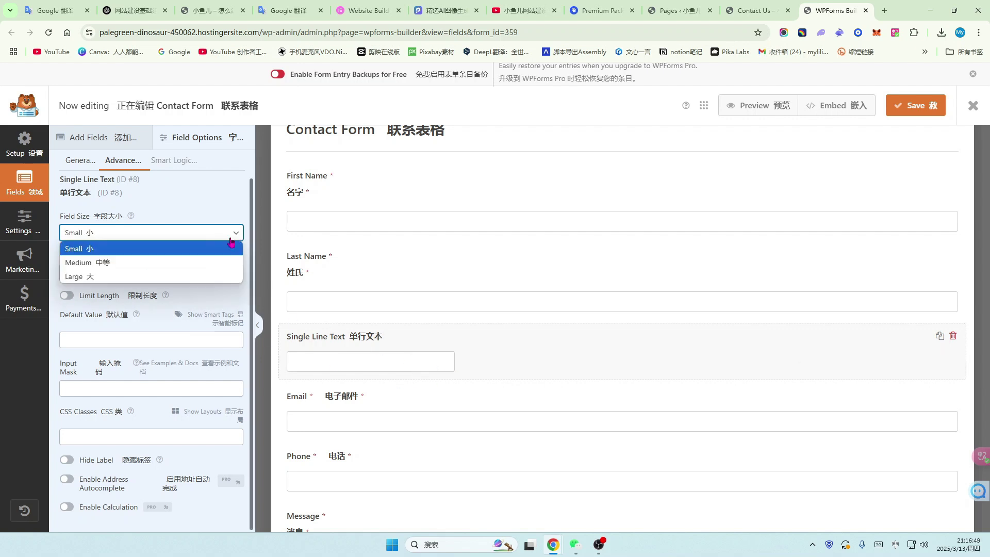
click(115, 268)
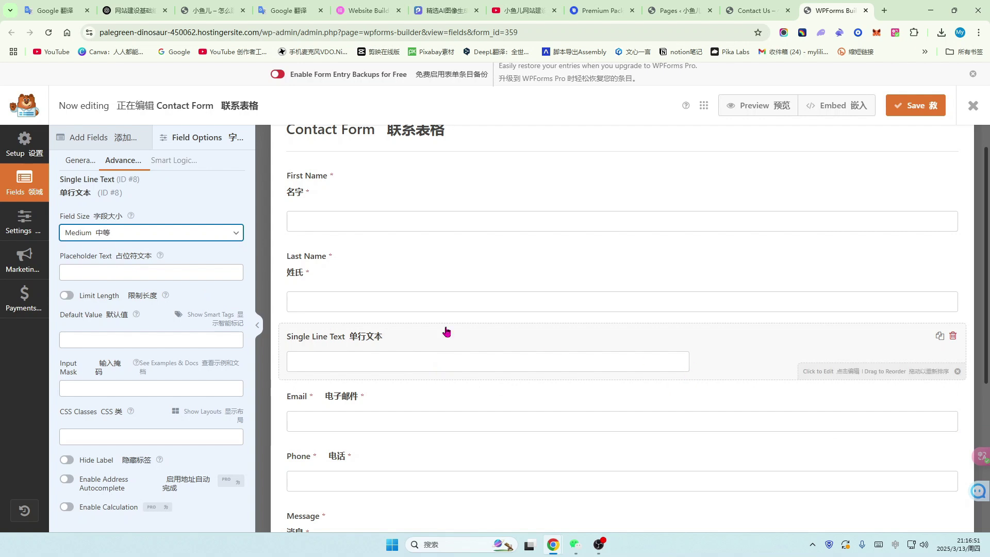
click(234, 235)
click(82, 278)
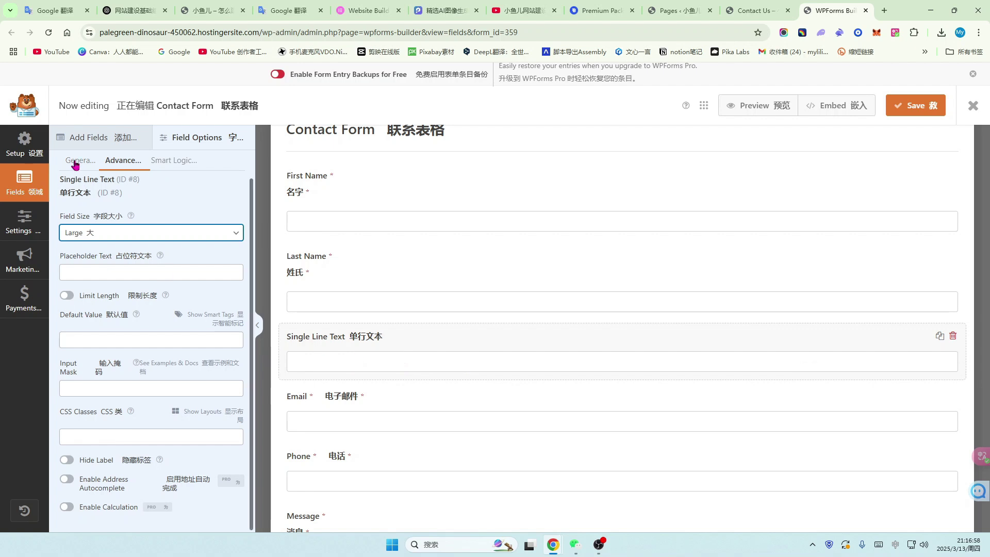
- Check the Single Line Text field's general options, and look over the available field types and the form's layout
click(402, 369)
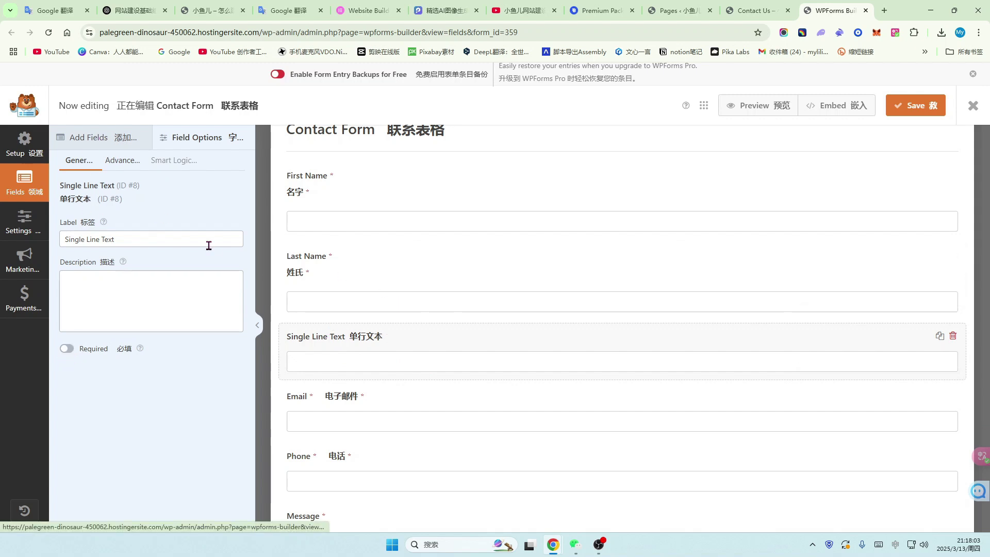
click(93, 137)
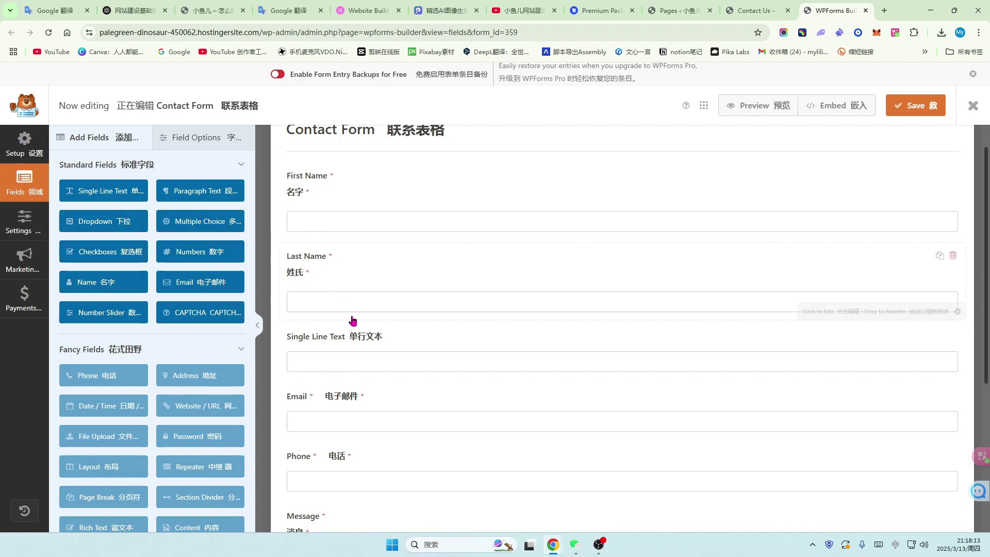
scroll(376, 310, down, 1)
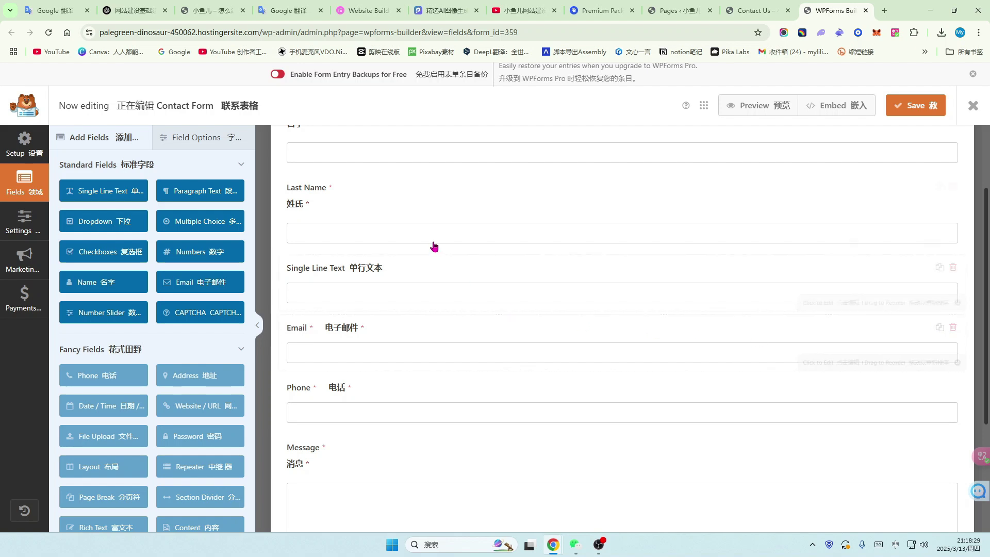
scroll(413, 243, up, 2)
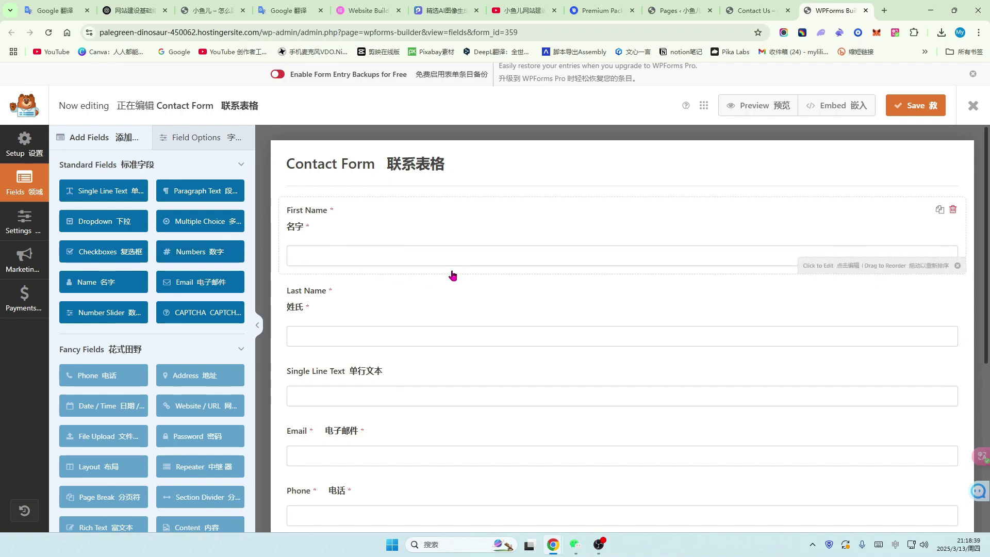
scroll(461, 291, down, 1)
scroll(469, 307, up, 1)
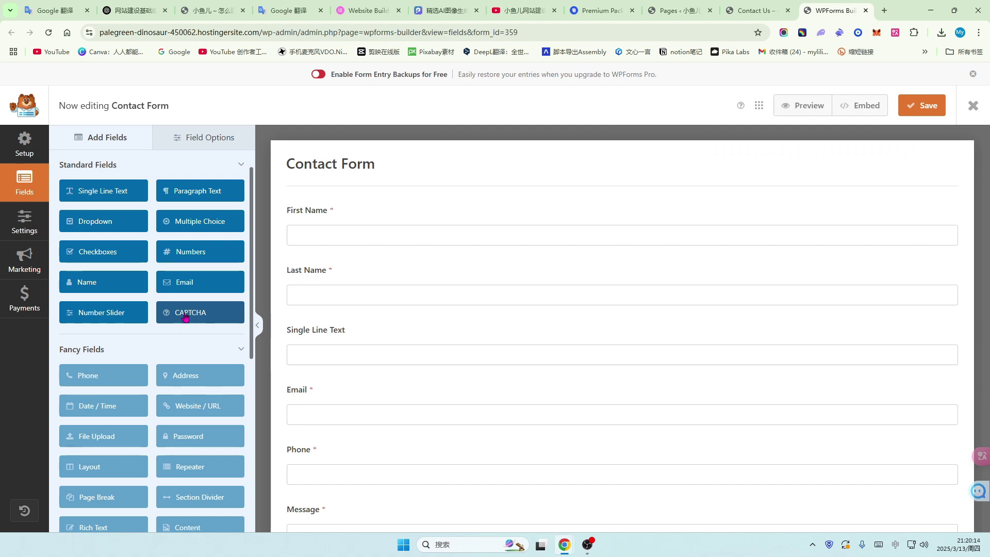
- Try to add a CAPTCHA field to the contact form
click(187, 316)
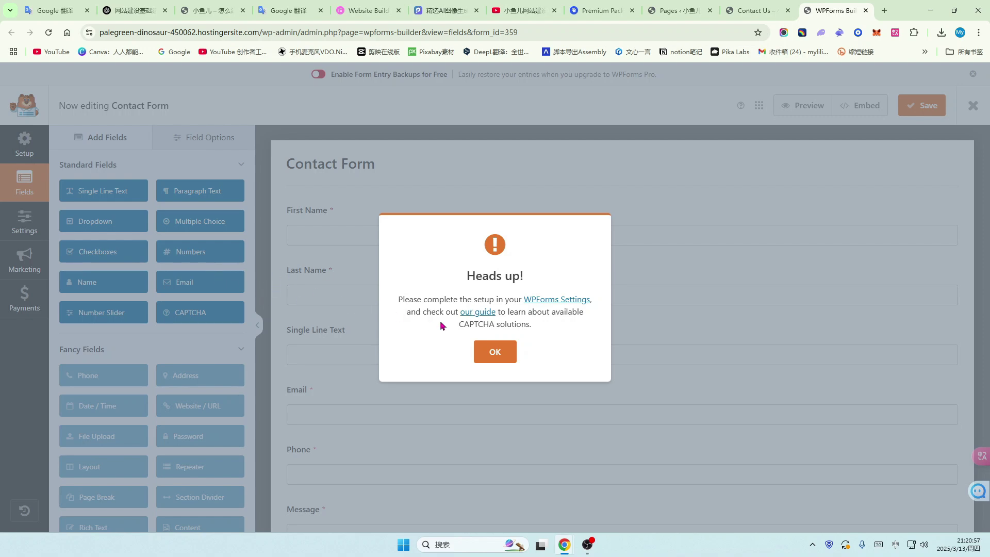
key(Return)
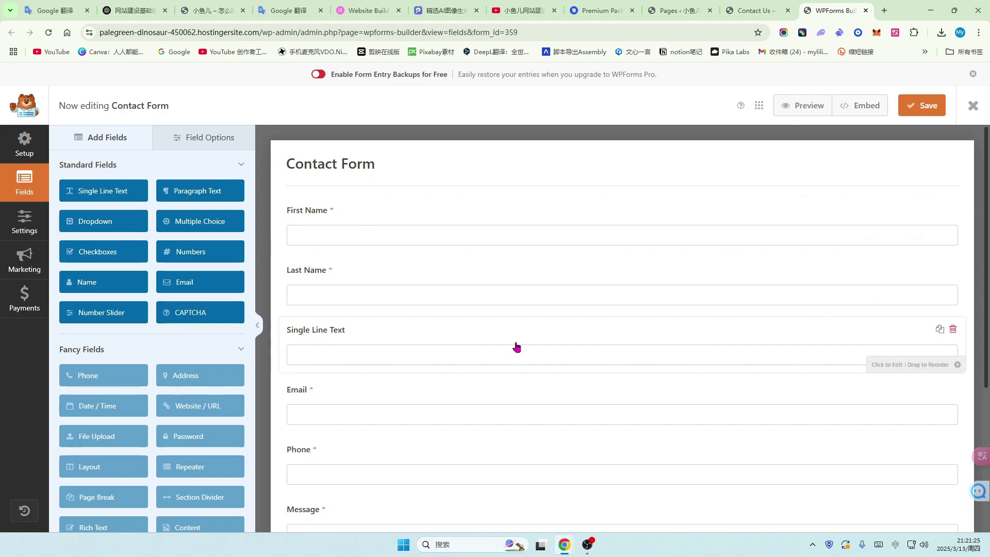
- Look over the edited contact form, save it and close the form builder
scroll(516, 347, down, 2)
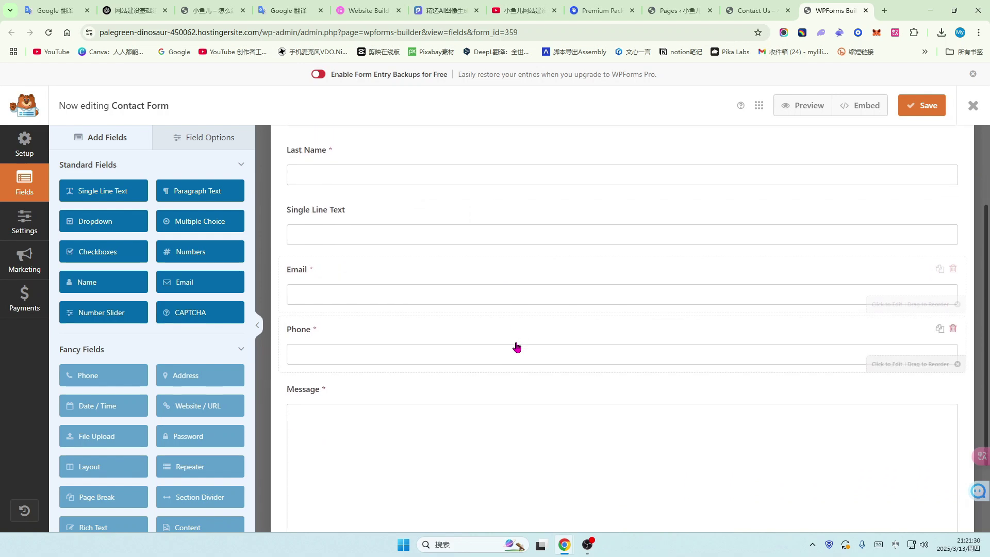
scroll(566, 341, up, 1)
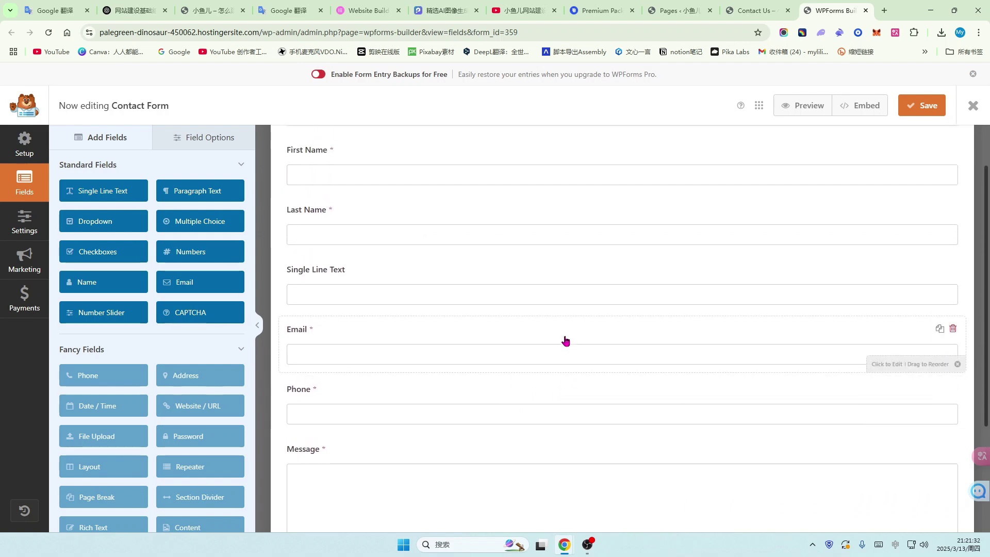
scroll(565, 341, up, 1)
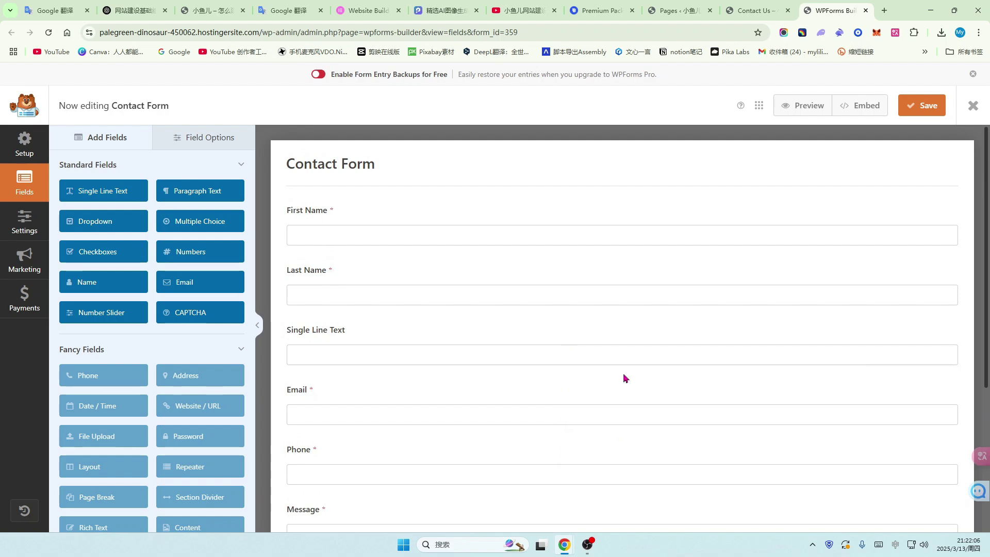
click(921, 109)
click(973, 106)
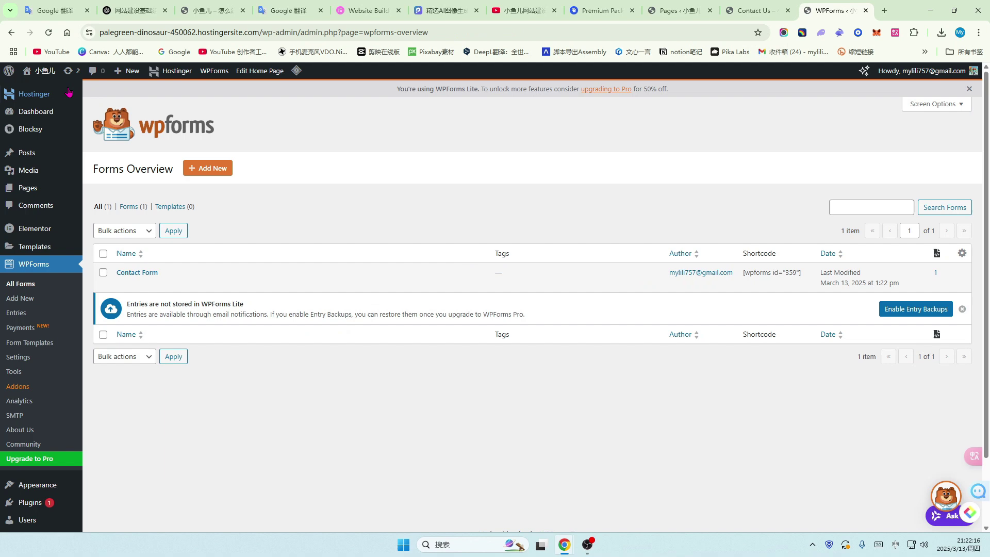
- Visit the live site from the WordPress admin and show its Contact Us page
mouse_move(40, 76)
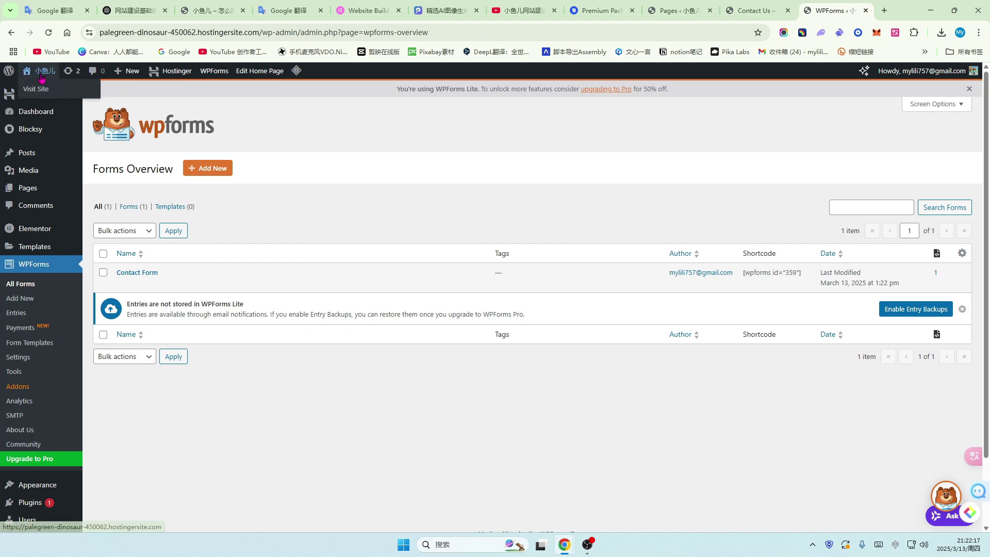
click(36, 91)
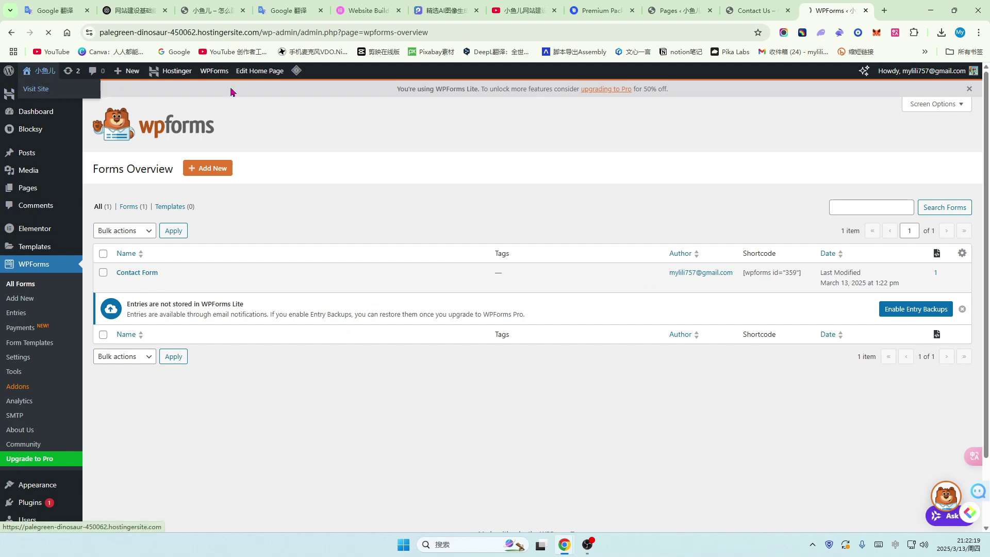
click(758, 10)
click(833, 10)
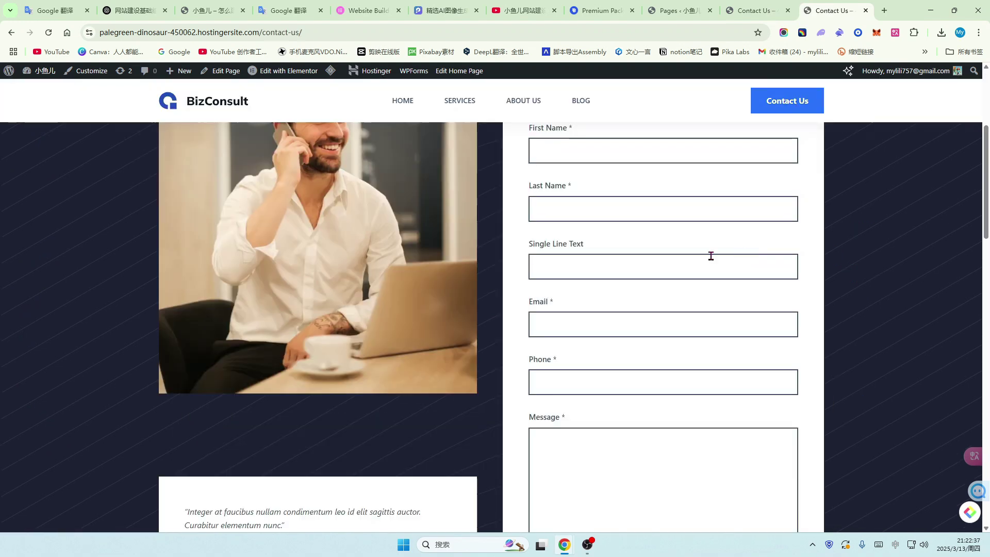
- Examine the Book Appointment form on the live Contact Us page, from its heading down to the submit button
scroll(663, 334, up, 1)
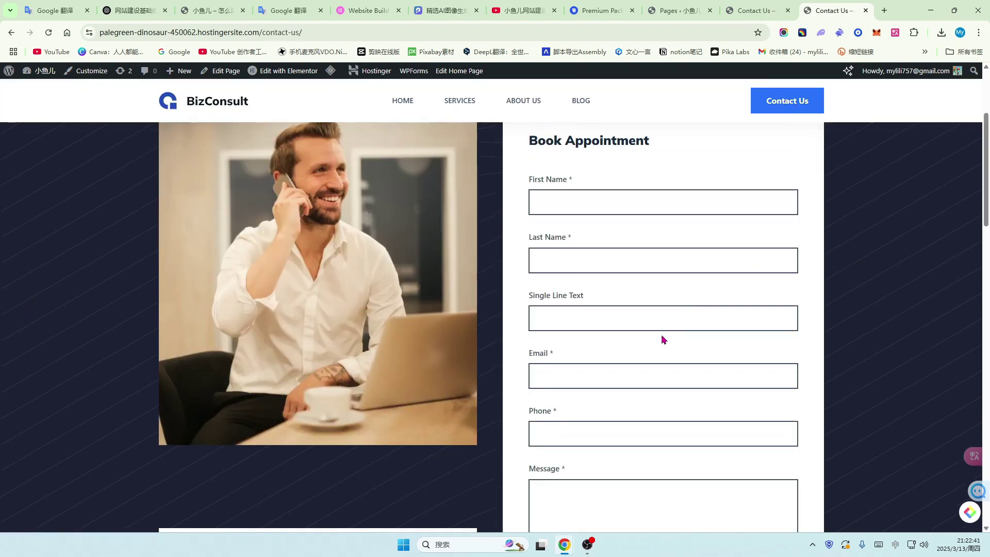
scroll(656, 289, up, 1)
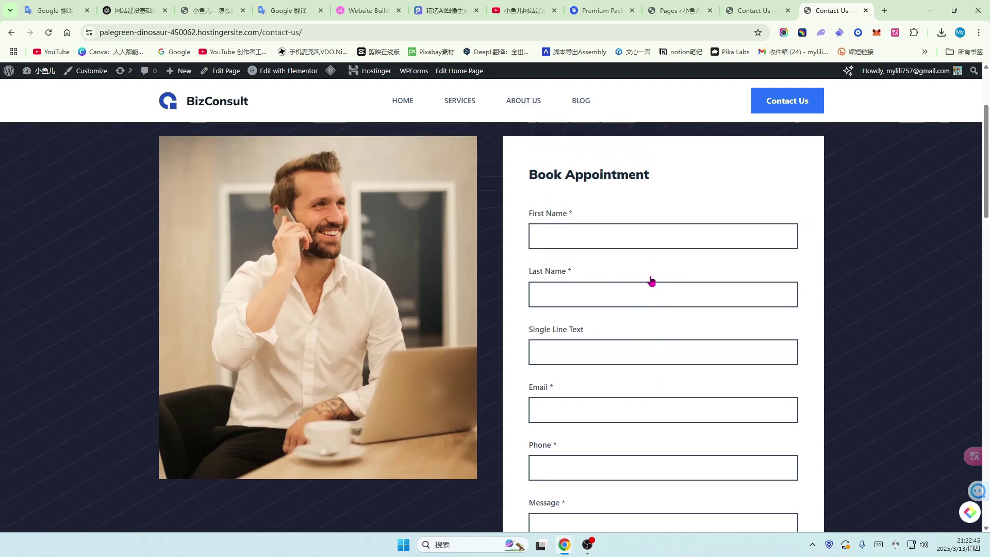
scroll(649, 280, down, 1)
scroll(653, 285, up, 2)
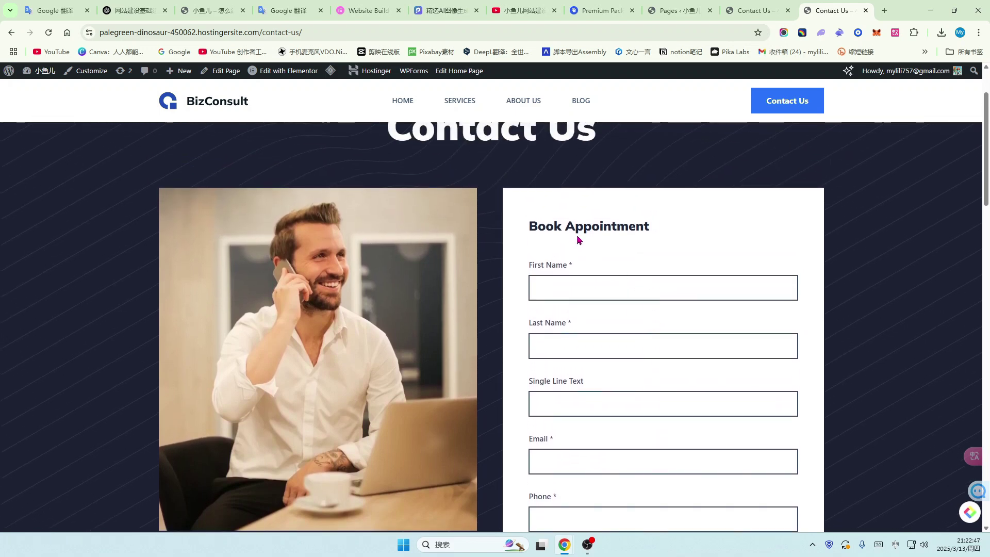
scroll(645, 299, down, 1)
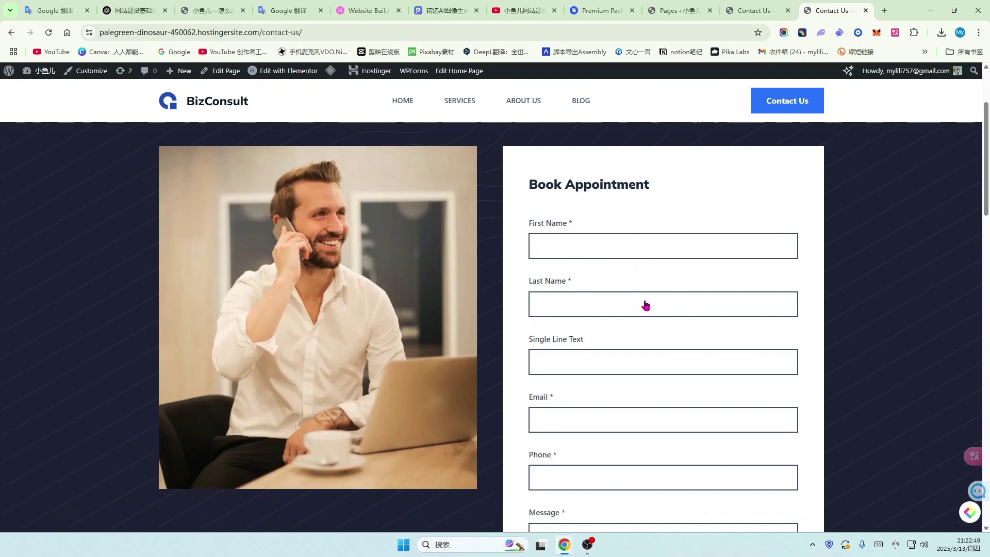
scroll(647, 299, up, 1)
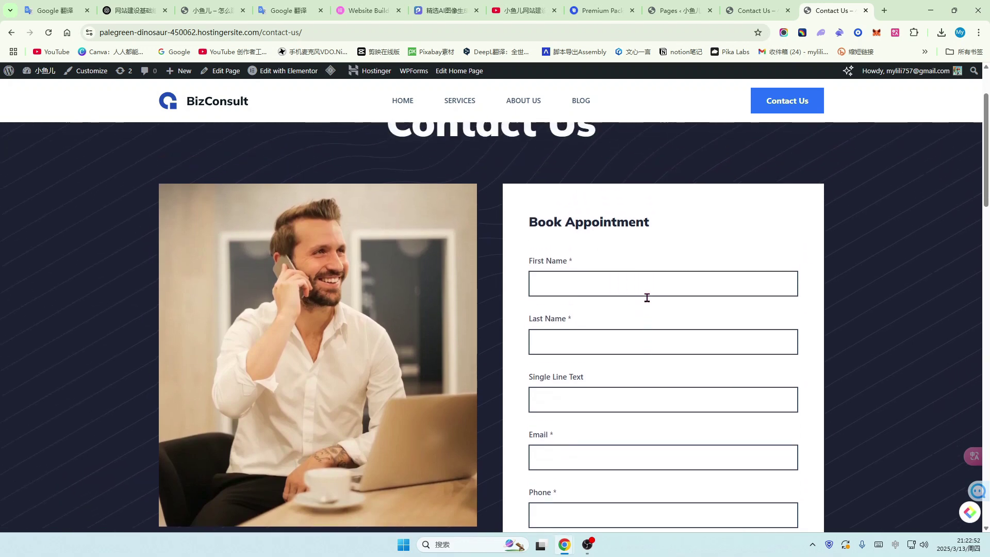
scroll(645, 297, down, 3)
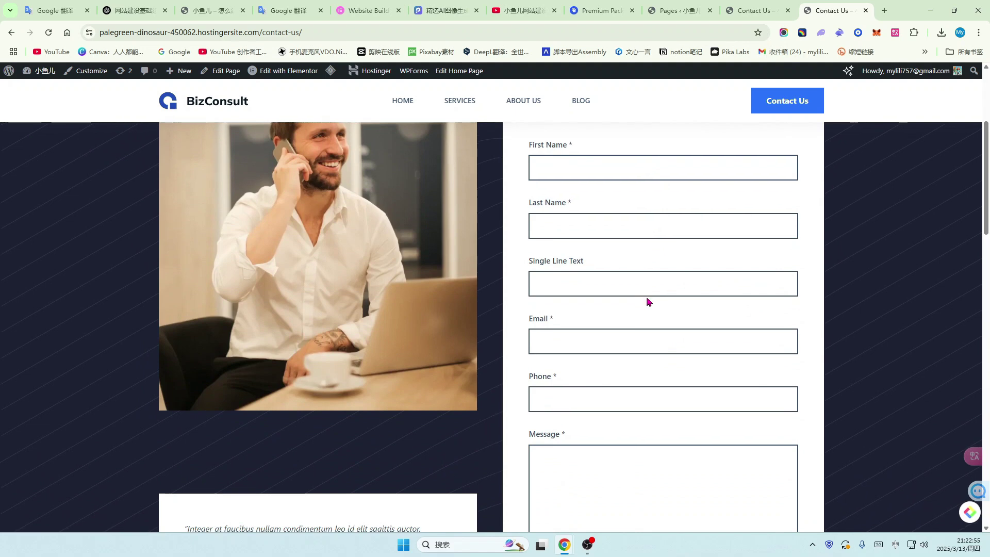
scroll(649, 302, down, 1)
scroll(647, 298, down, 1)
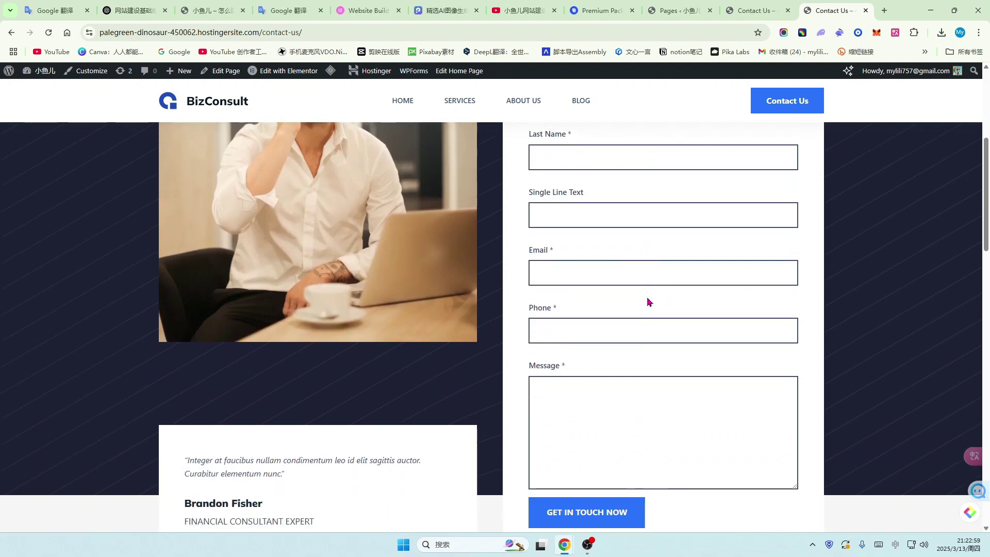
scroll(648, 298, down, 1)
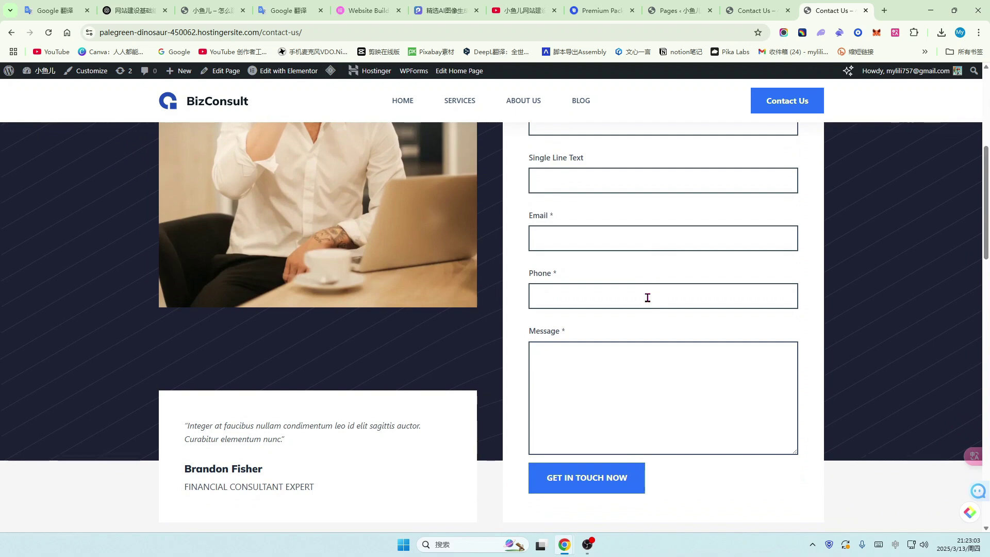
- Review the live contact form's fields from Last Name down to Message and return to the page heading
scroll(648, 297, down, 1)
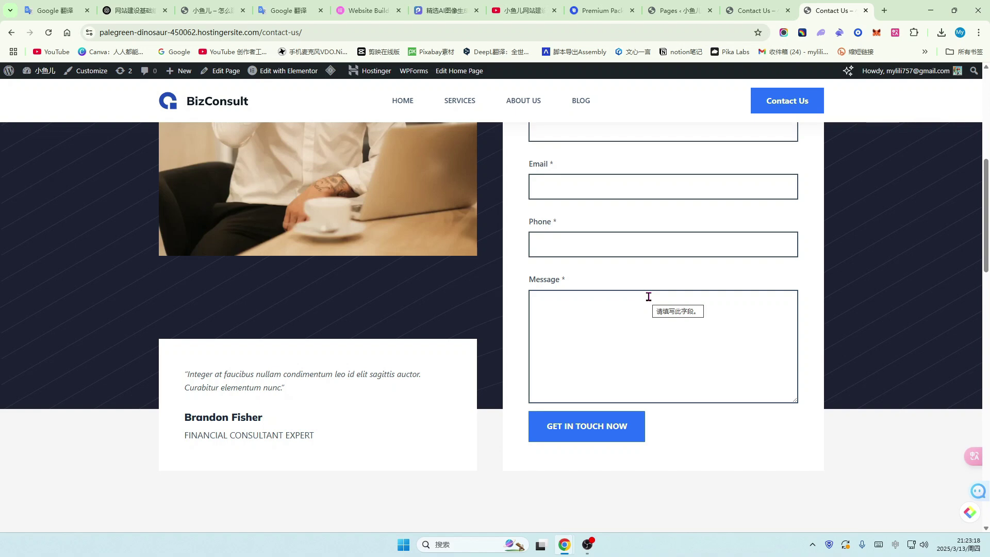
scroll(649, 296, up, 1)
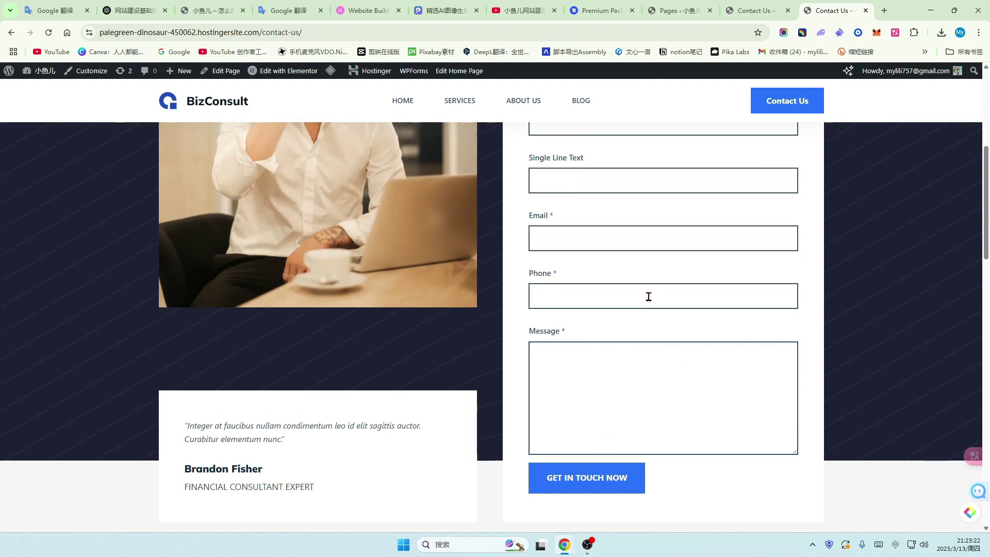
scroll(649, 296, up, 1)
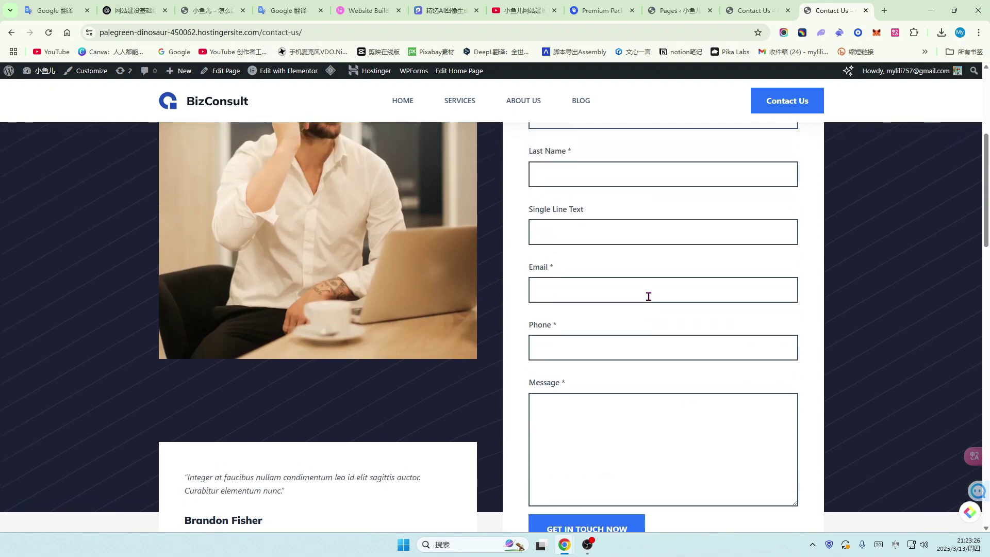
scroll(648, 296, down, 1)
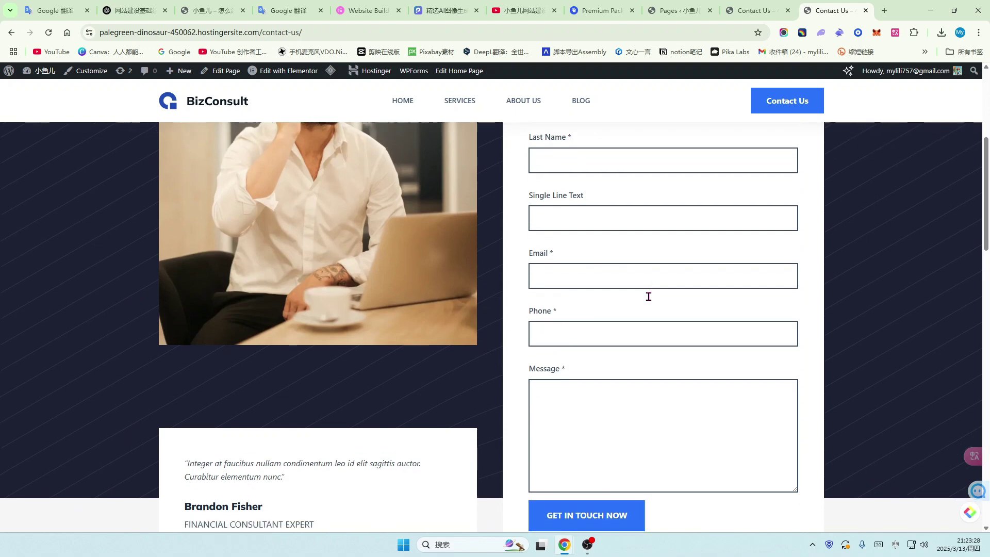
scroll(648, 297, up, 1)
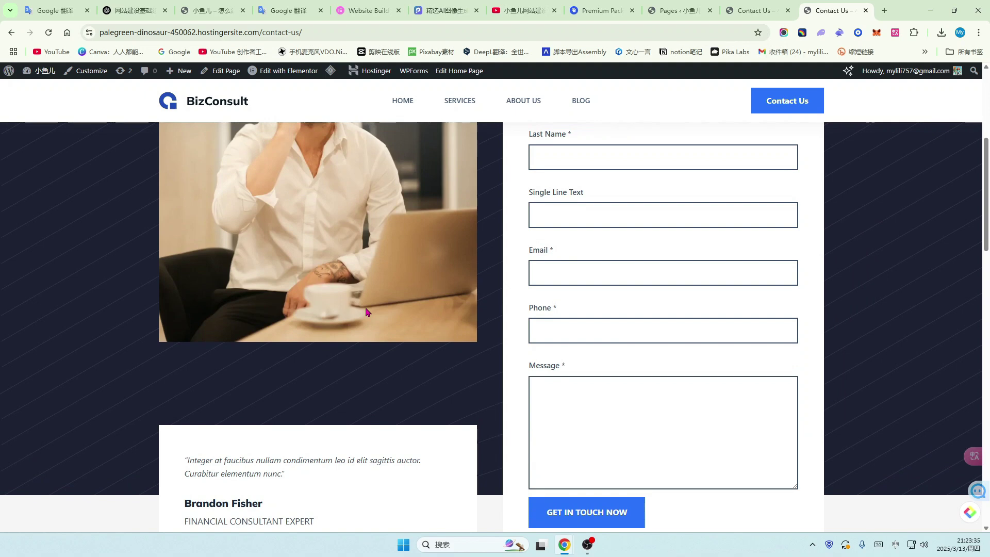
scroll(367, 312, up, 5)
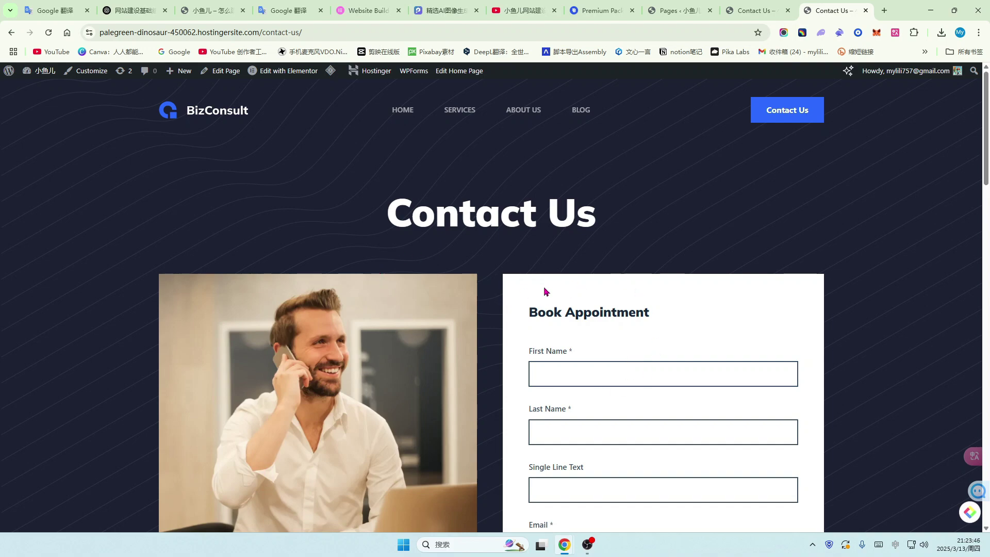
- Switch to the YouTube channel page and browse its list of website-building tutorial videos
click(523, 11)
scroll(944, 227, down, 4)
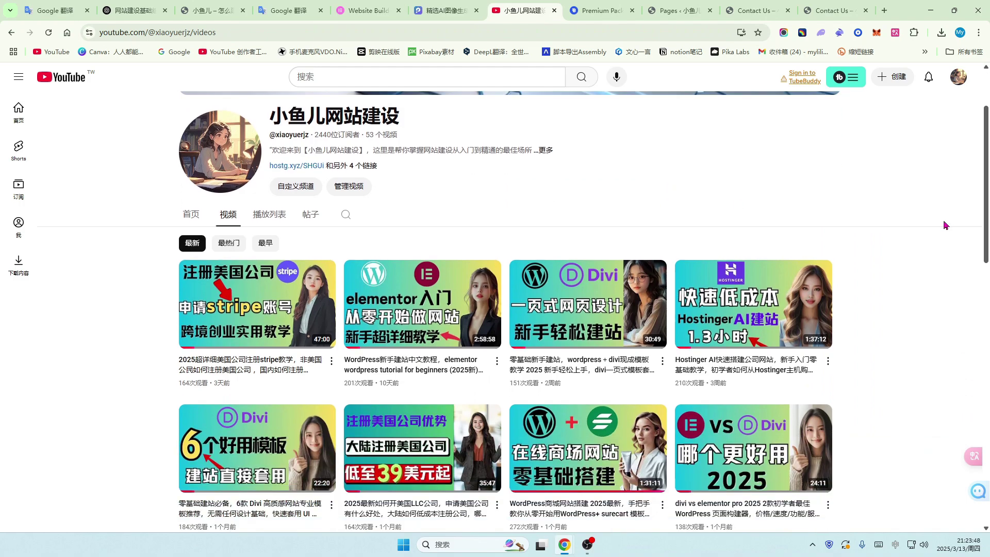
scroll(895, 342, down, 10)
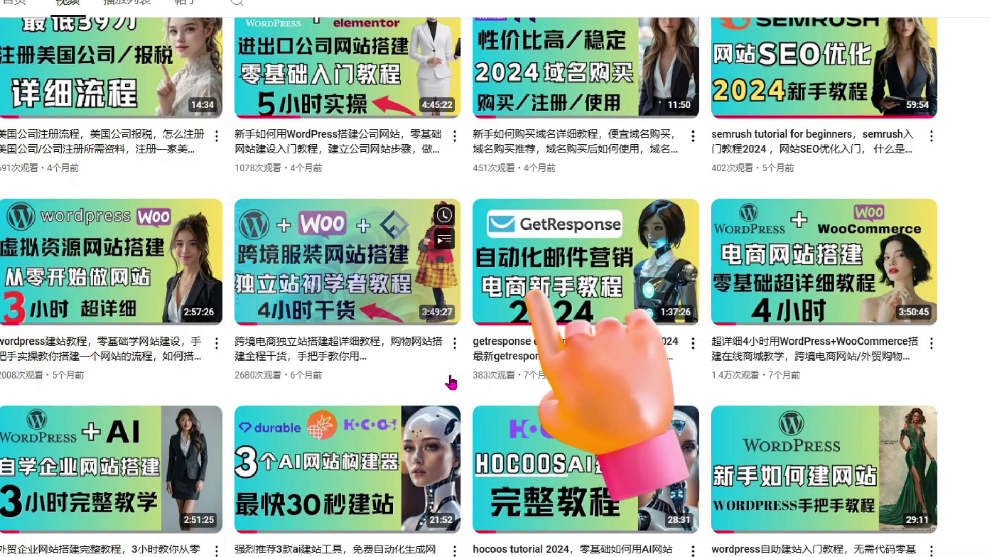
mouse_move(452, 382)
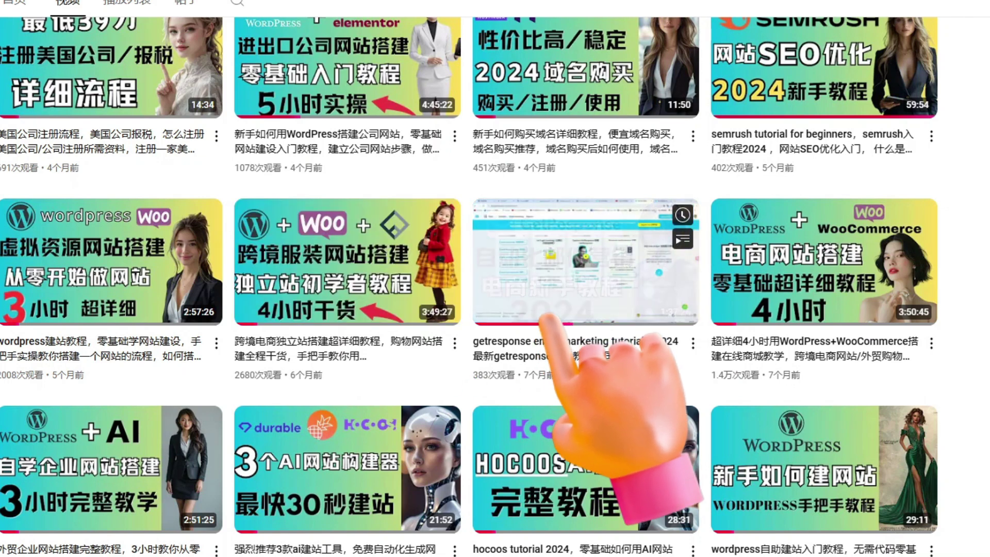
scroll(469, 287, up, 10)
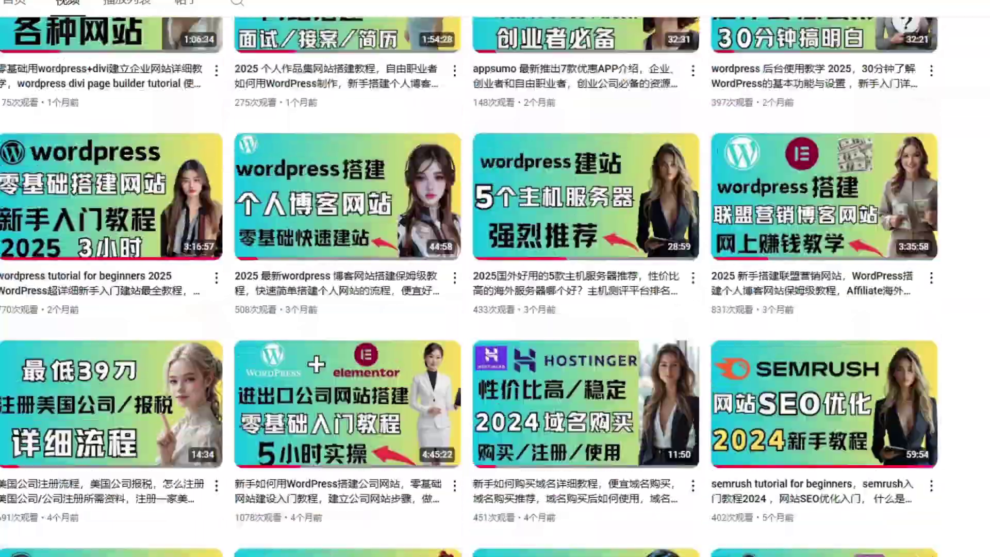
scroll(495, 278, up, 12)
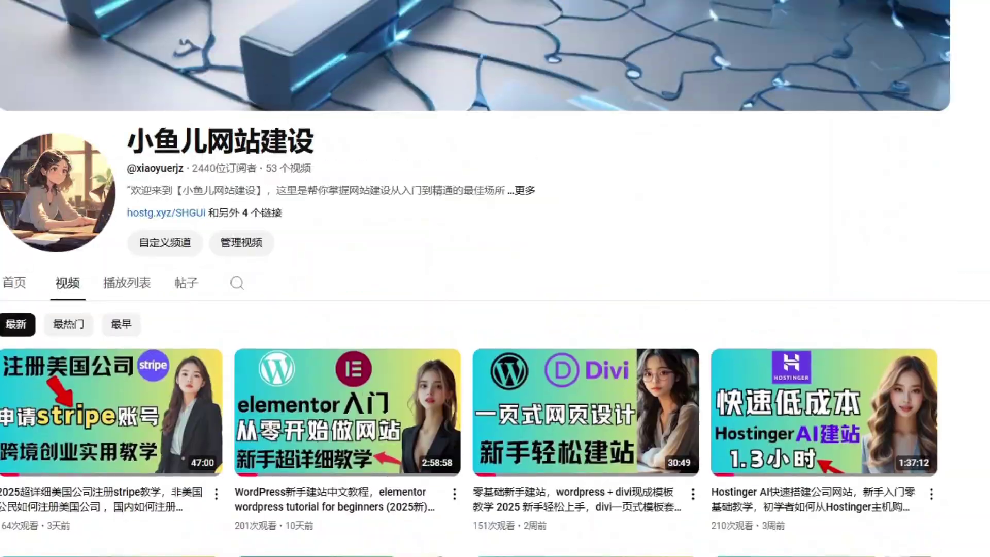
scroll(495, 278, down, 4)
scroll(496, 278, down, 15)
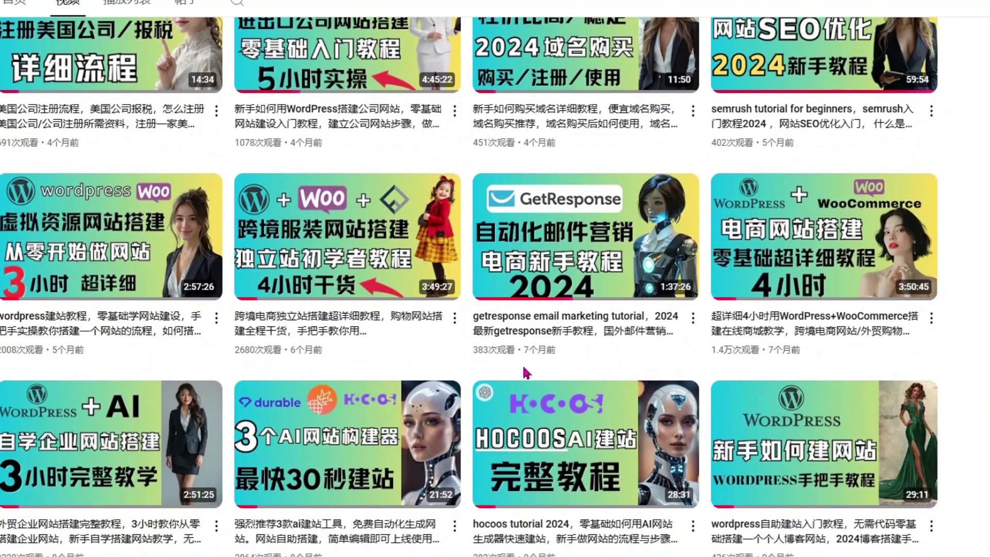
mouse_move(602, 355)
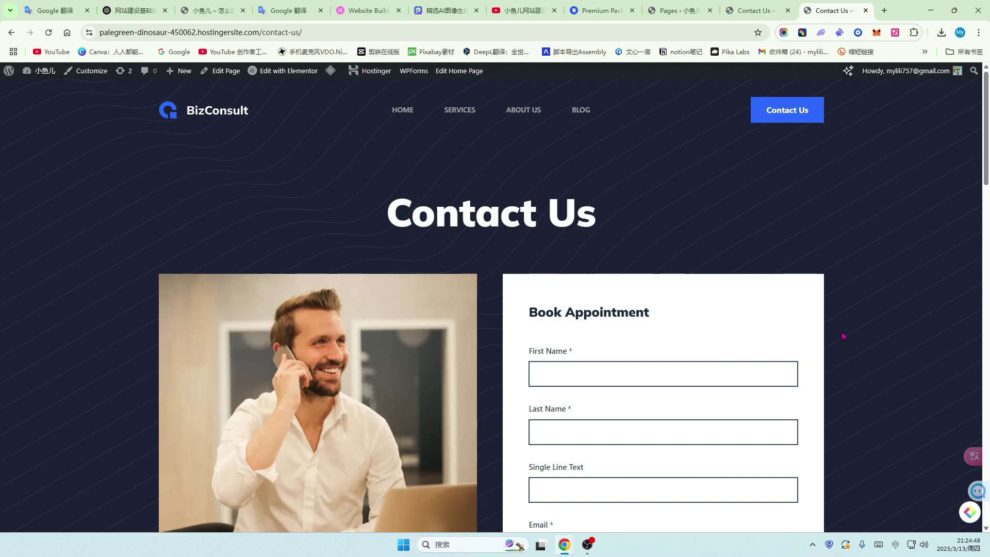
- In the WordPress admin, search the new plugins for FluentSMTP, then install and activate that plugin
click(676, 10)
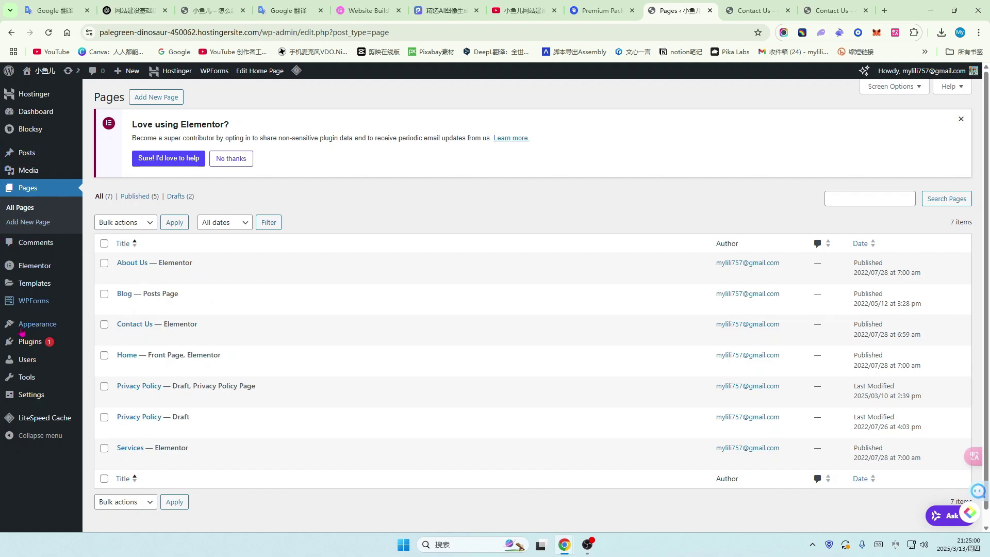
click(30, 341)
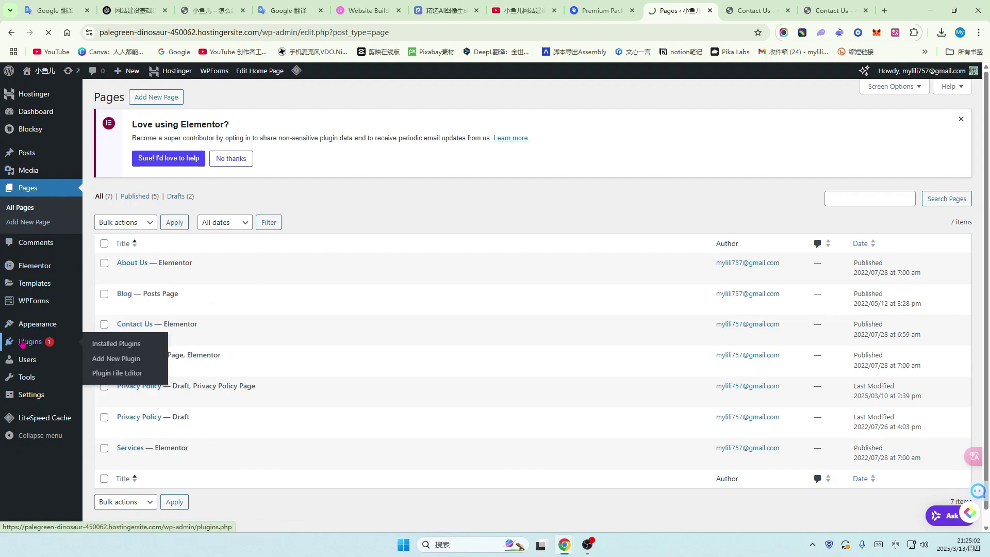
click(168, 99)
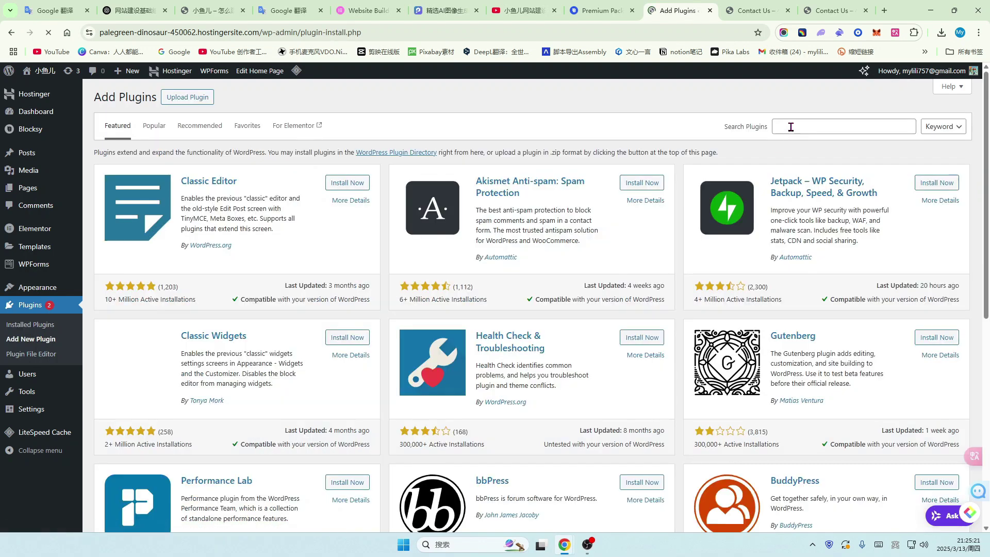
click(791, 127)
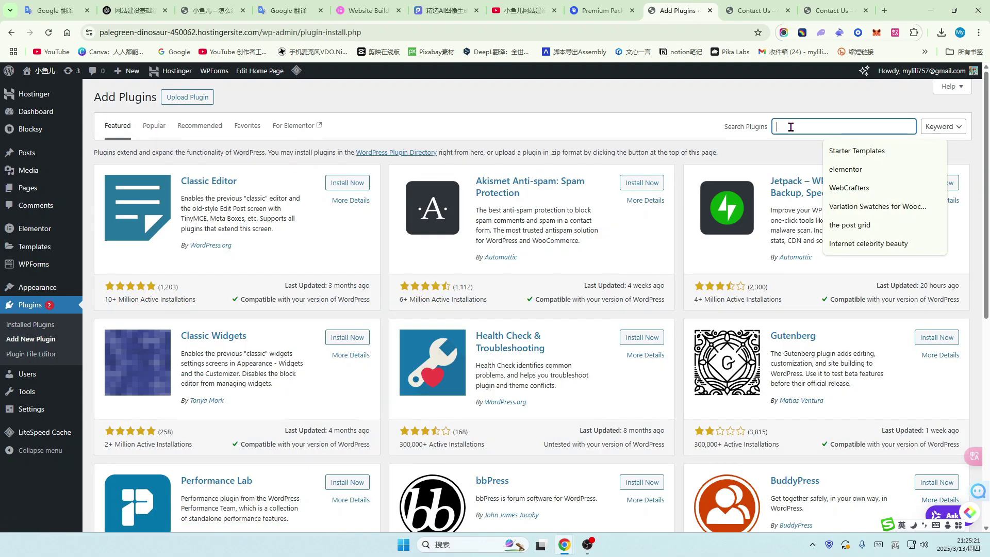
text(FluentSMTP)
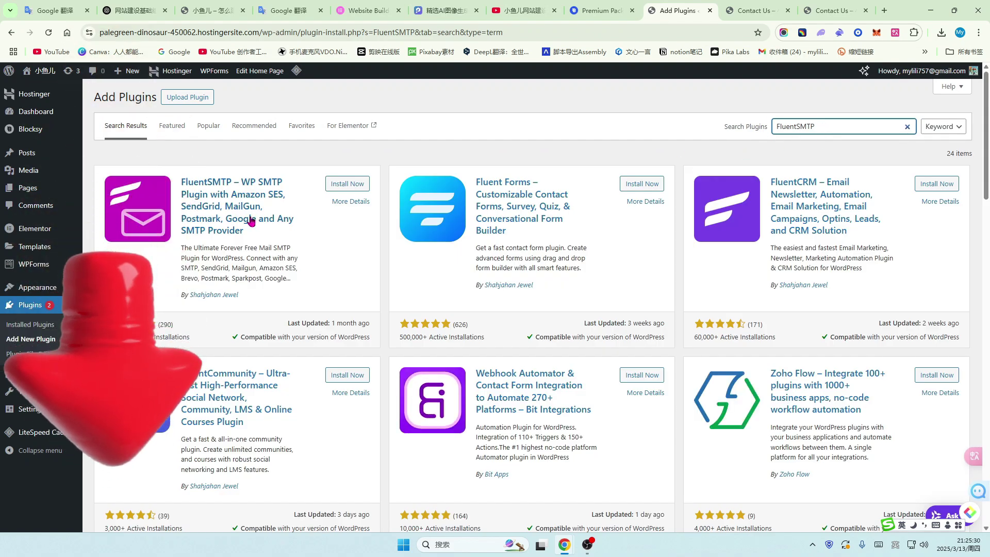
click(349, 185)
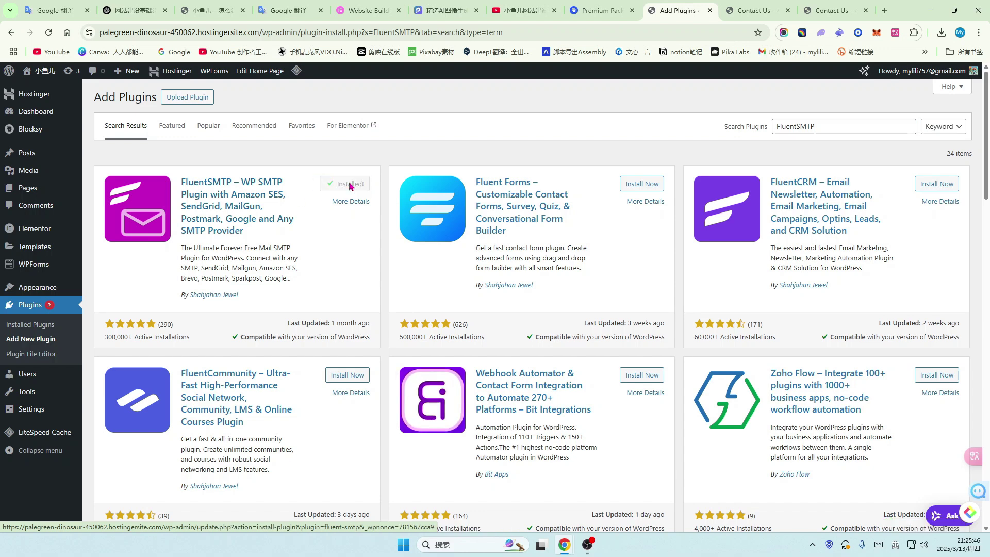
click(350, 185)
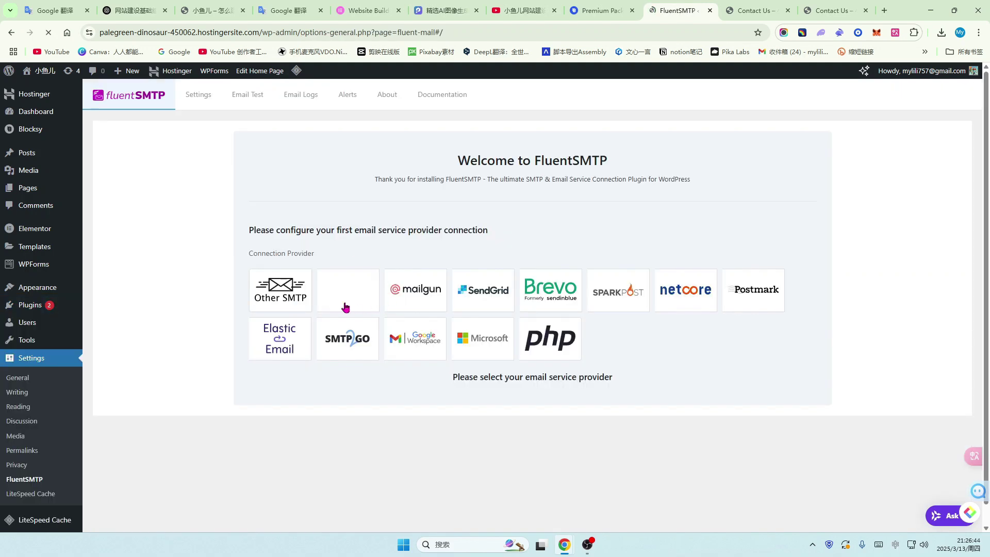
- Show the FluentSMTP welcome page with Chinese translations and look over its email service provider options
scroll(615, 370, down, 1)
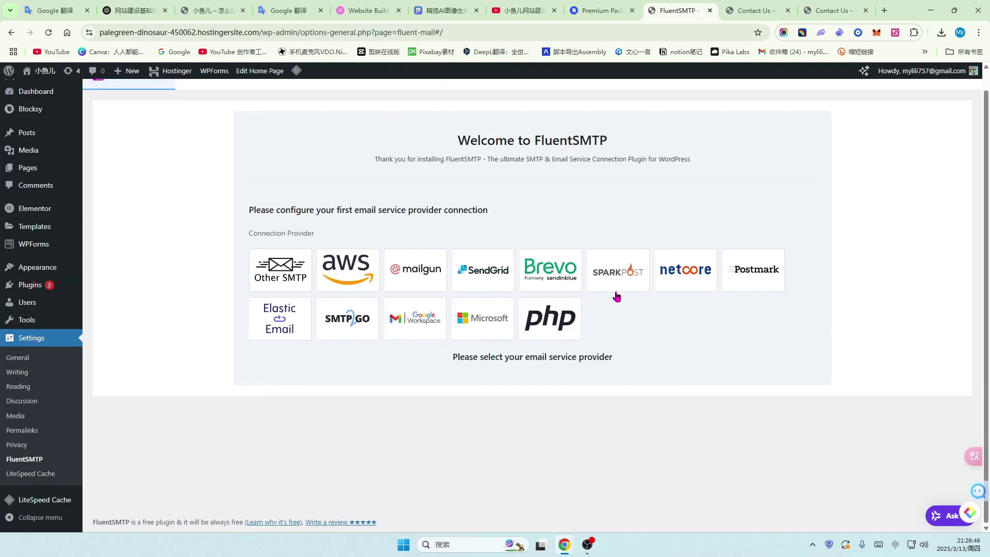
click(896, 32)
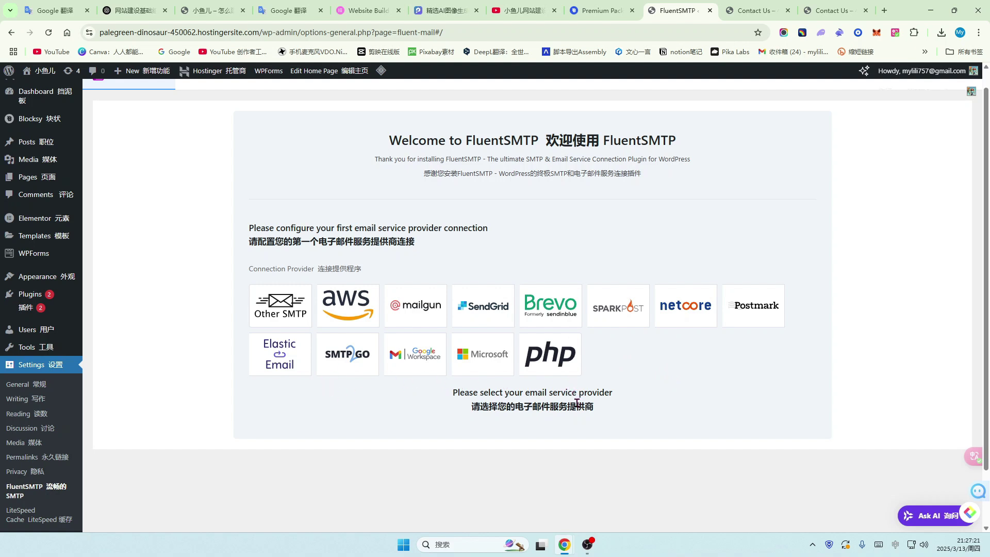
scroll(431, 405, down, 1)
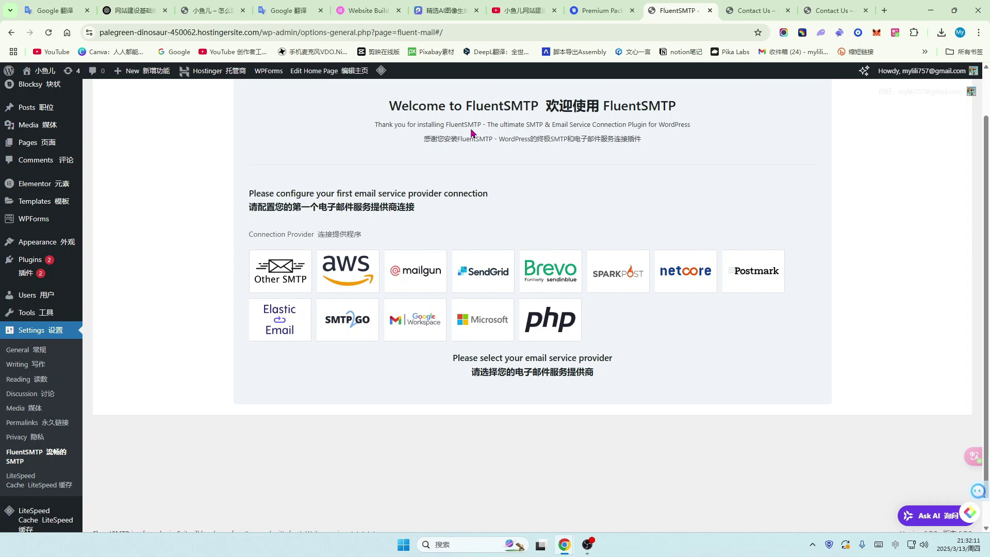
- Go back to the YouTube channel's videos and return to the channel header and newest uploads
click(521, 10)
click(531, 10)
scroll(872, 299, up, 5)
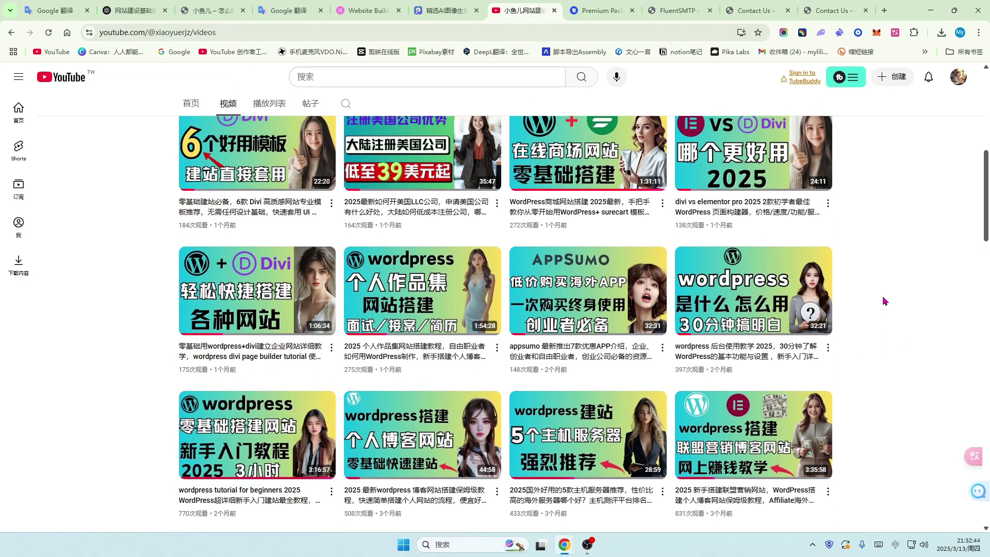
scroll(884, 301, up, 8)
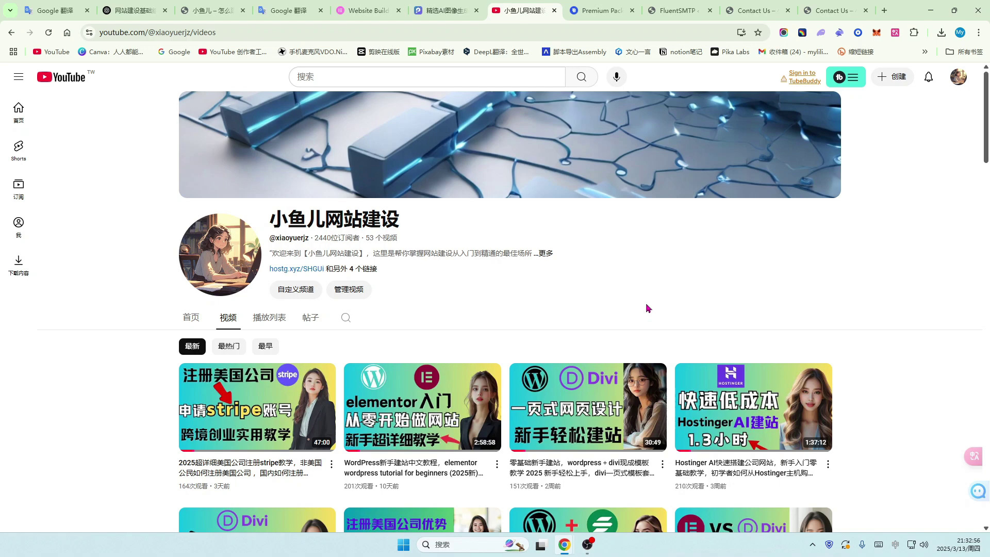
scroll(647, 306, down, 1)
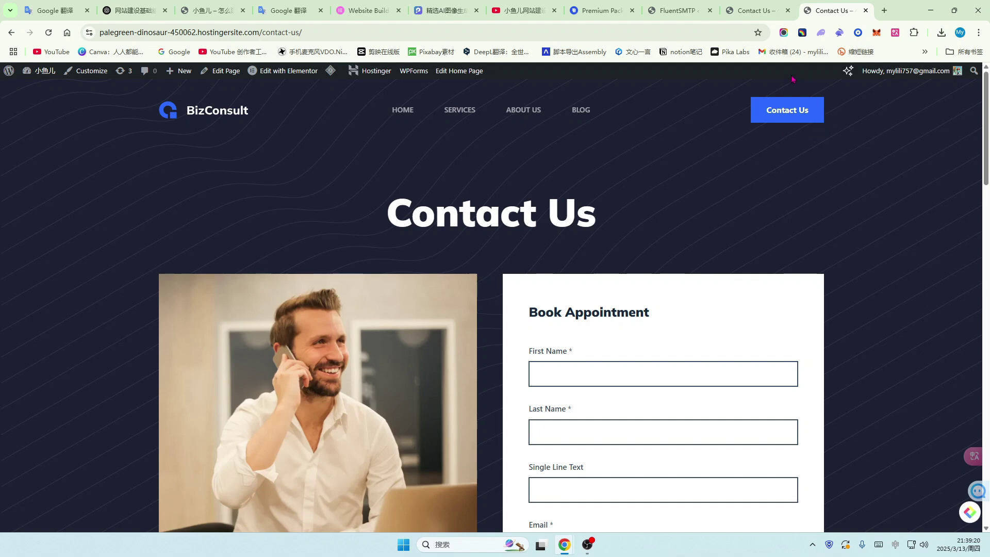
- Glance over the live Contact Us page and go to the site's Home page
scroll(748, 268, down, 1)
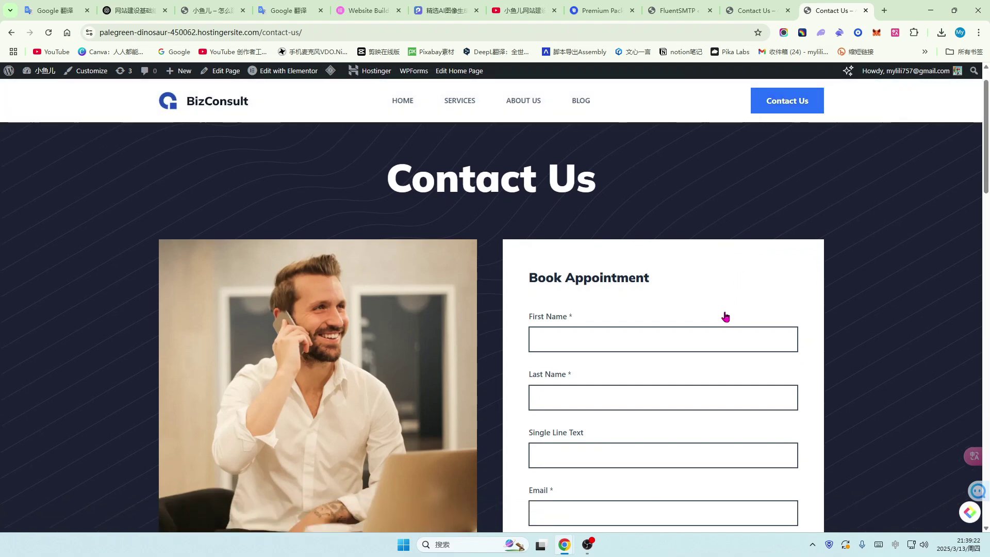
scroll(725, 316, up, 1)
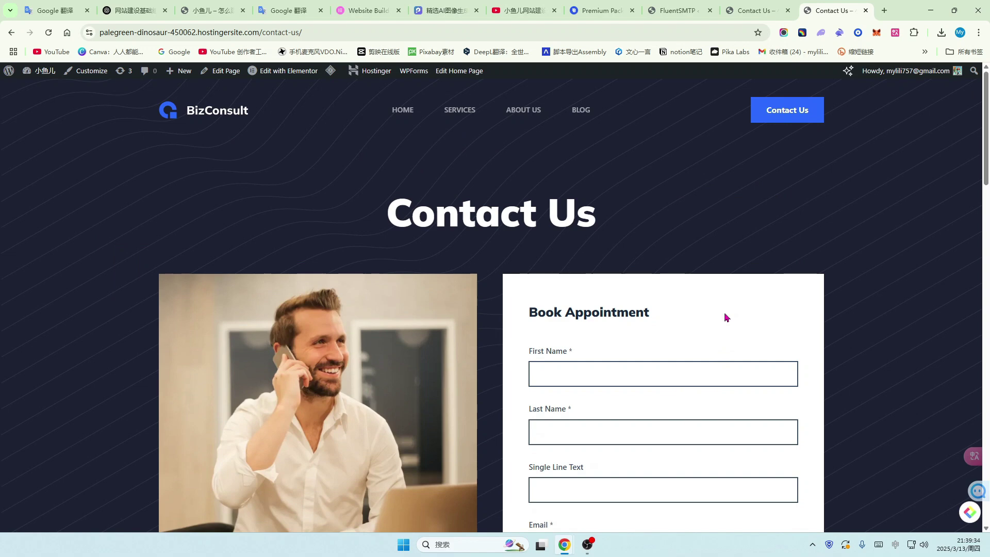
click(404, 120)
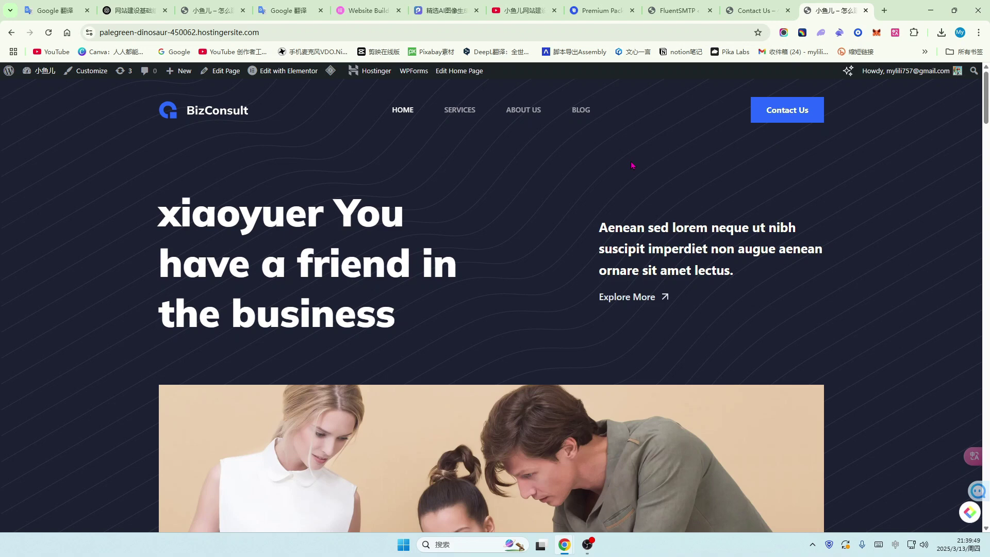
- Open the site's Blog page and look over its post grid and sidebar
click(586, 113)
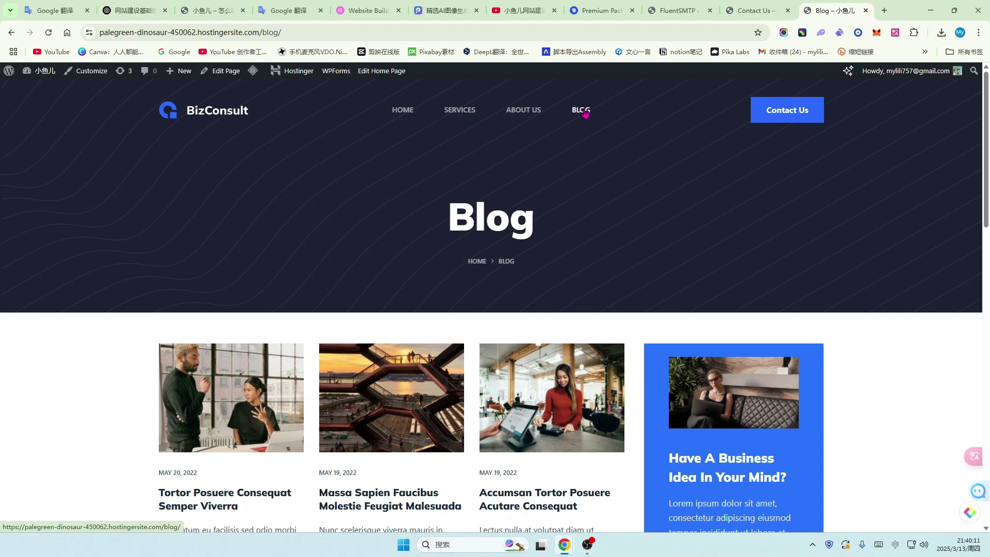
scroll(585, 114, down, 1)
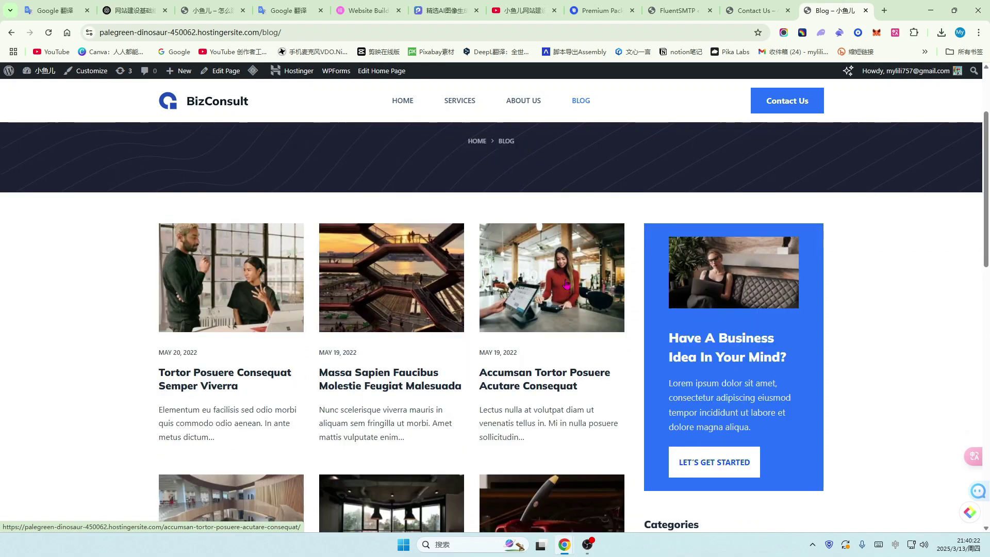
scroll(581, 287, down, 1)
scroll(582, 287, down, 1)
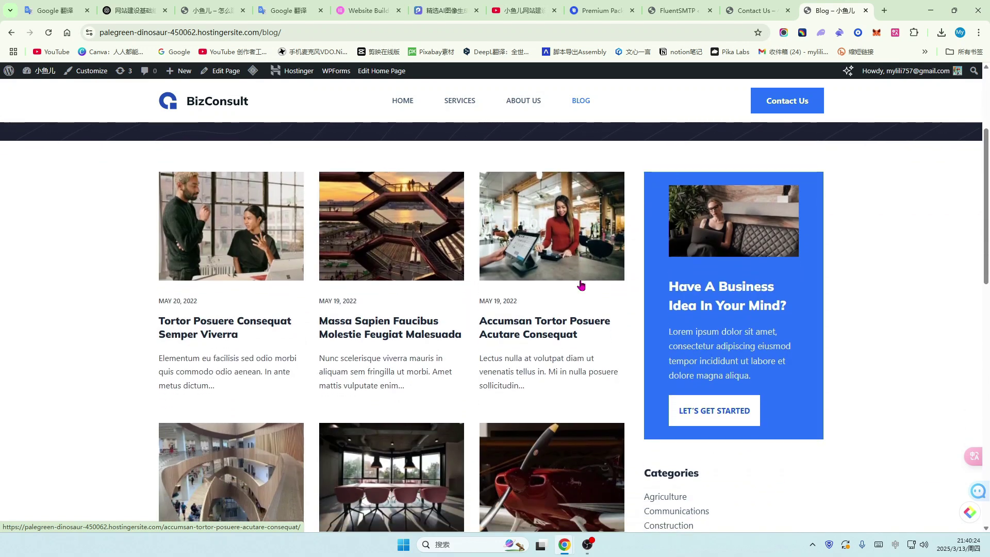
scroll(582, 290, down, 1)
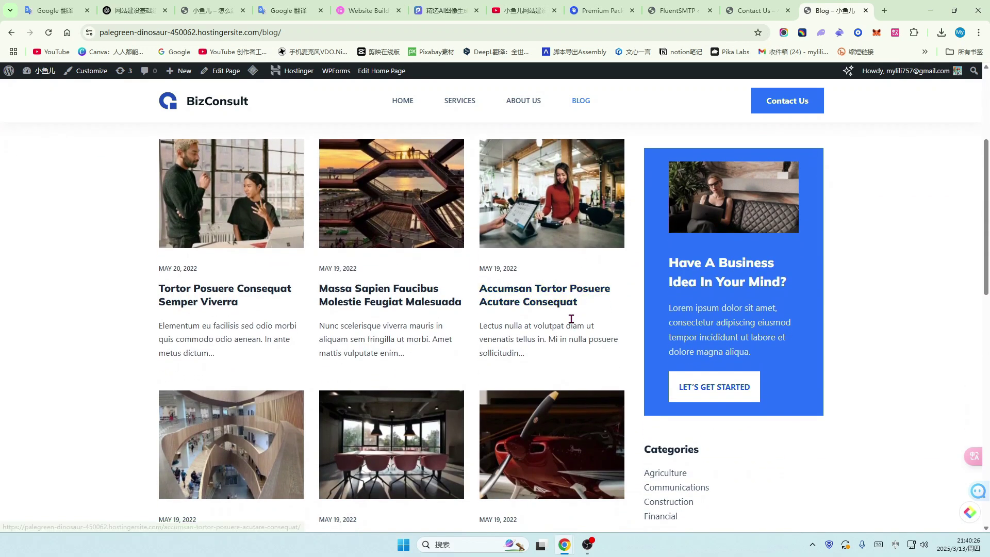
scroll(571, 323, up, 3)
scroll(571, 323, up, 1)
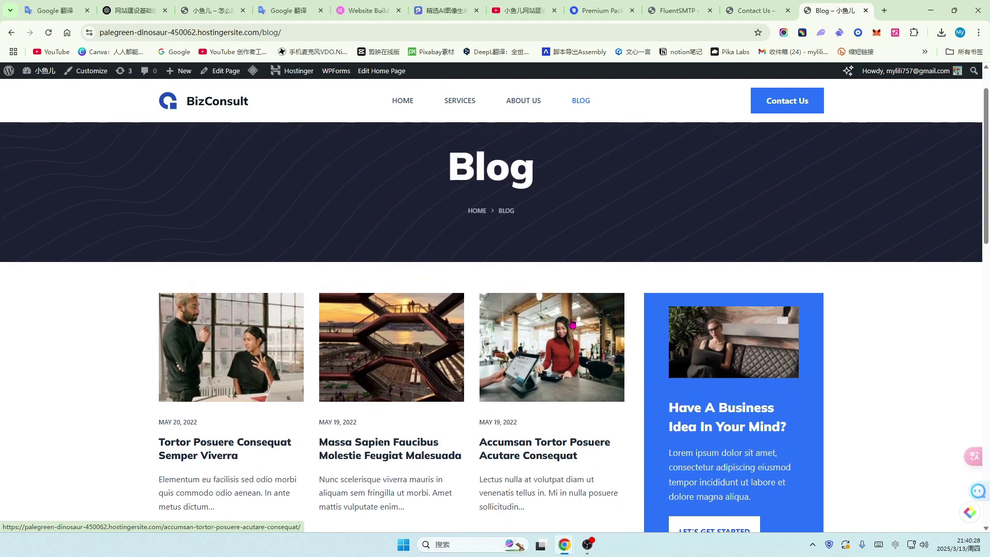
scroll(571, 323, down, 3)
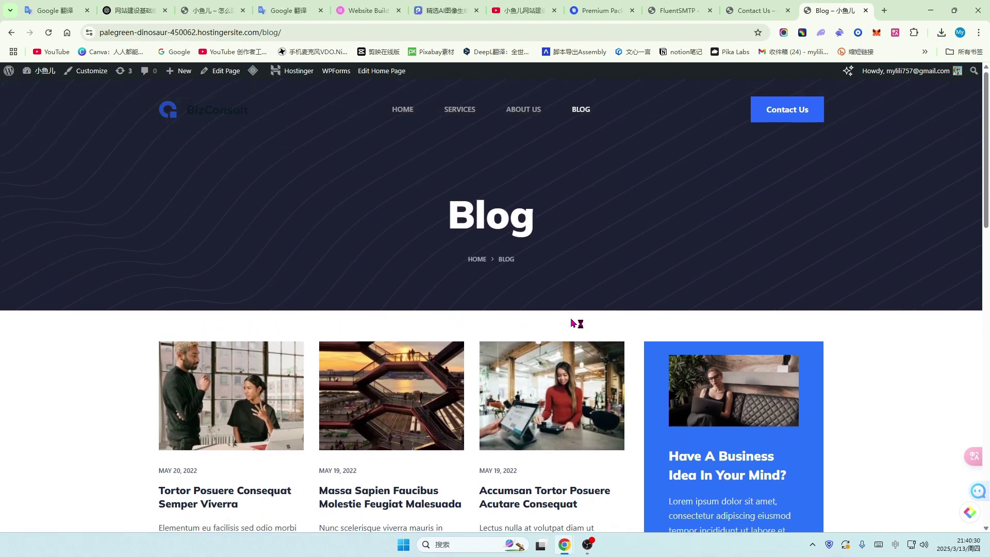
- Browse the rows of posts on the live Blog page alongside its sidebar banner and categories
scroll(571, 323, down, 3)
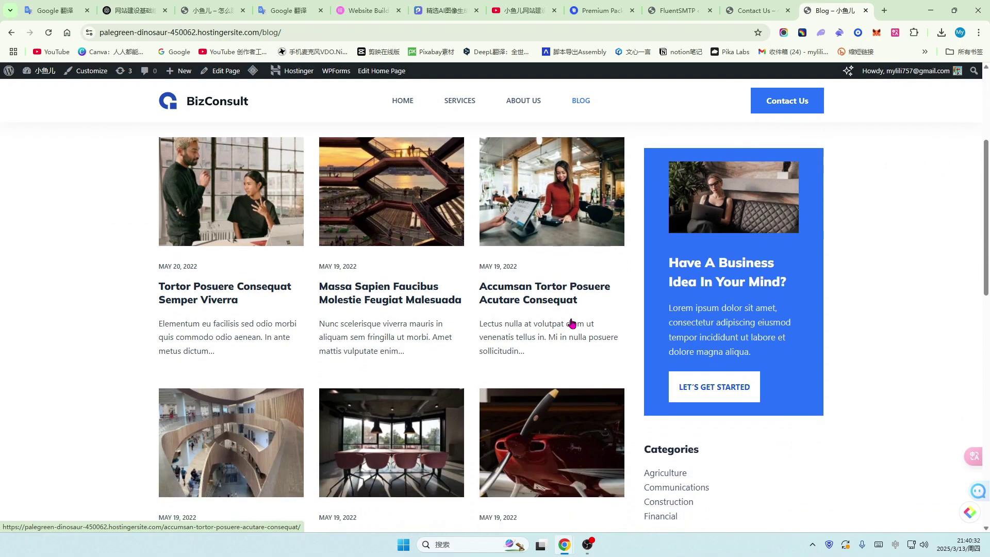
scroll(571, 323, down, 2)
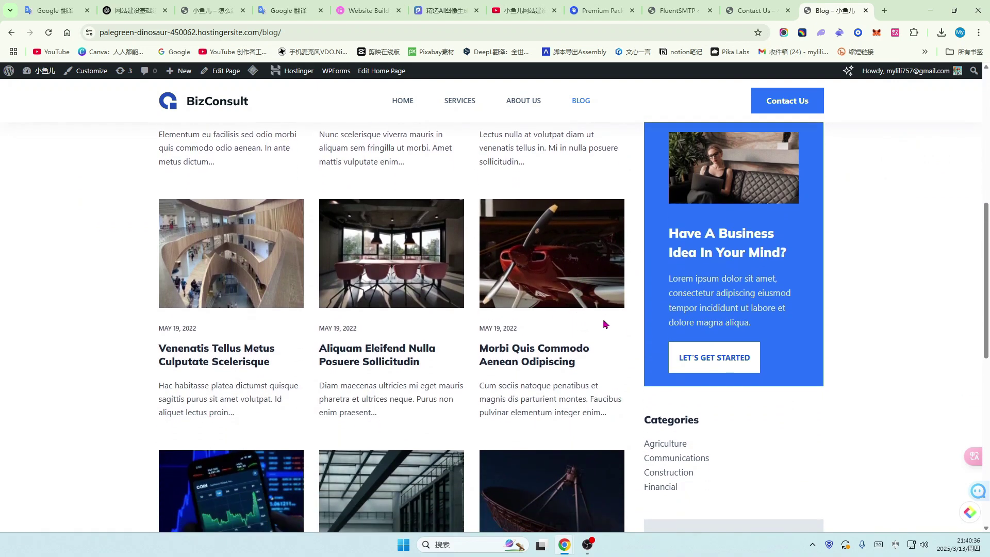
scroll(606, 324, down, 1)
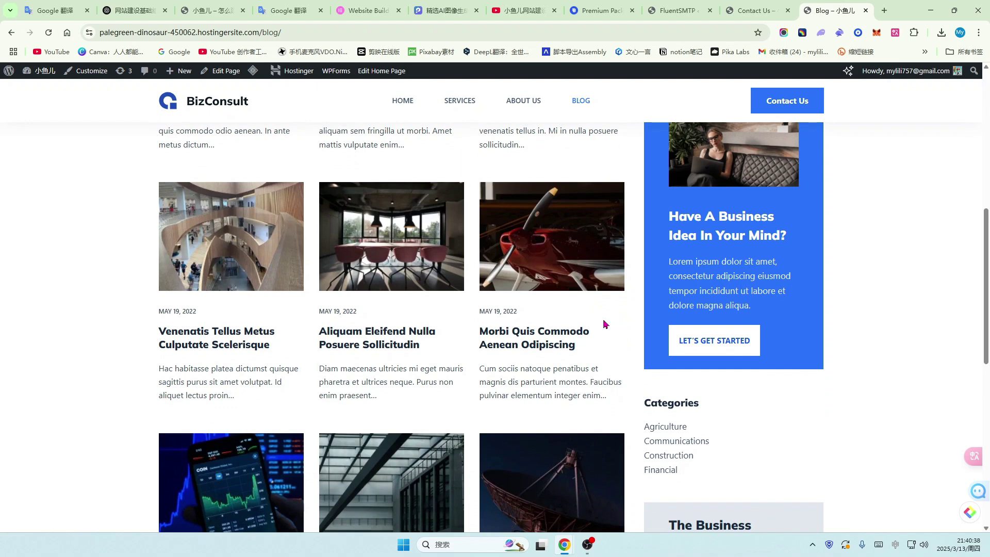
scroll(606, 324, down, 2)
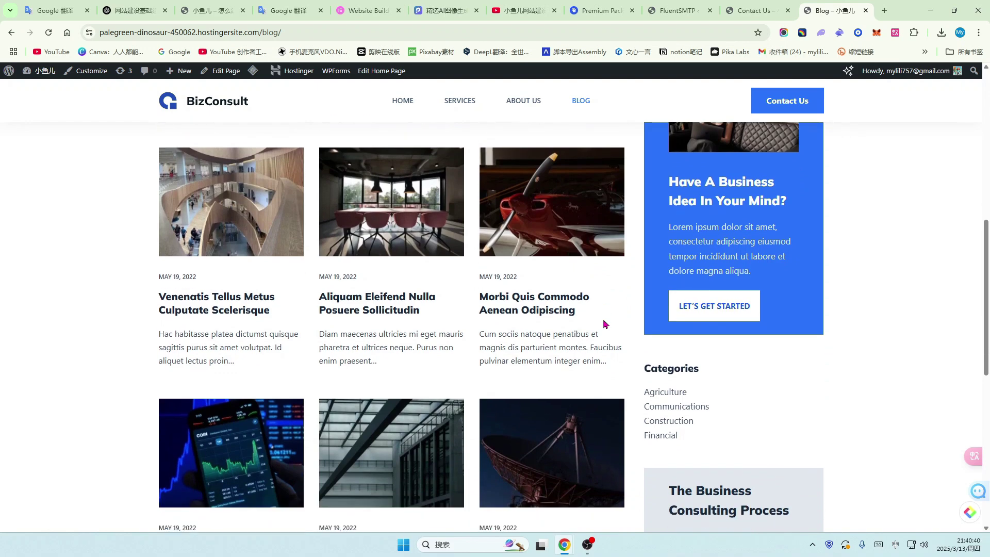
scroll(605, 323, up, 2)
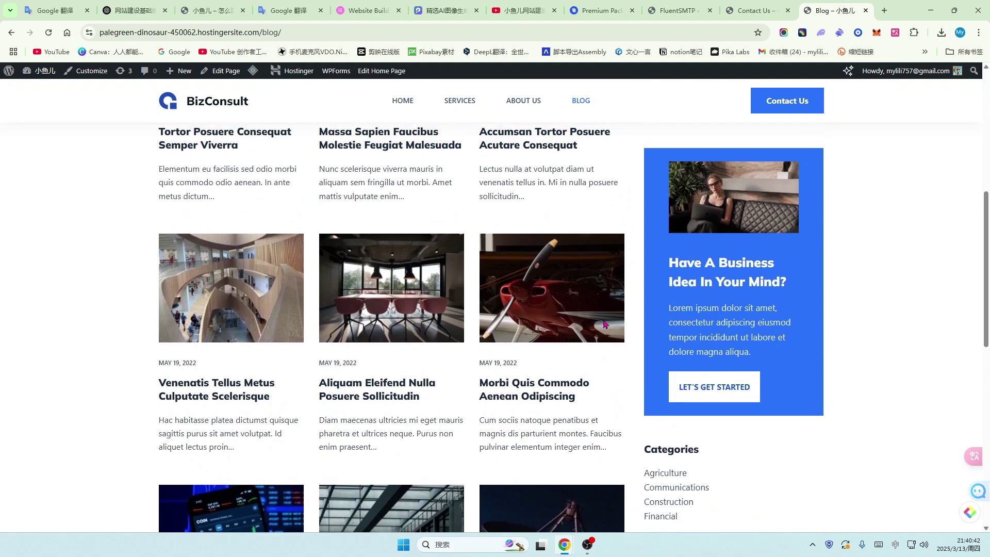
scroll(605, 324, up, 3)
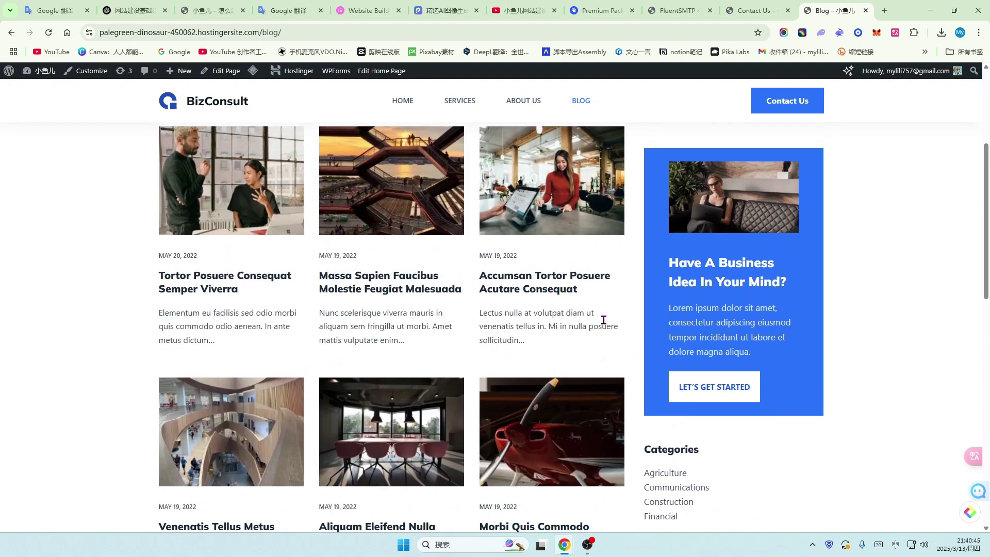
scroll(604, 323, up, 2)
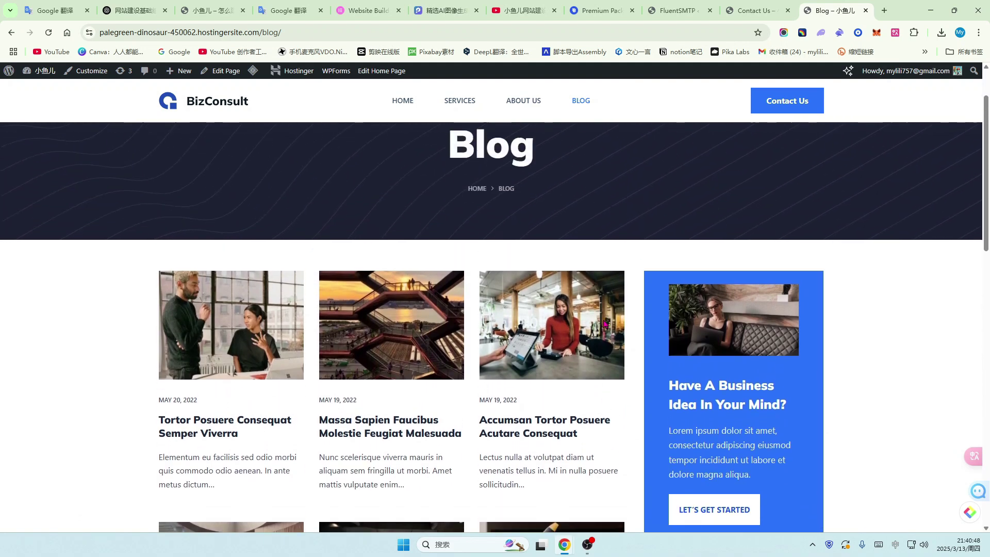
scroll(513, 331, up, 2)
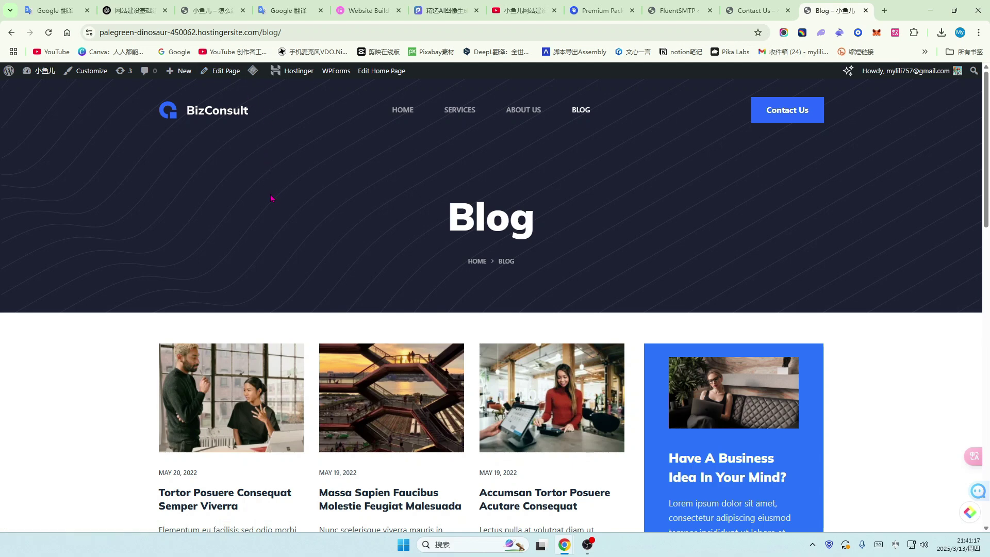
- Open the blog post "Tortor Posuere Consequat Semper Viverra" and look through its image, text and sidebar
scroll(336, 253, down, 3)
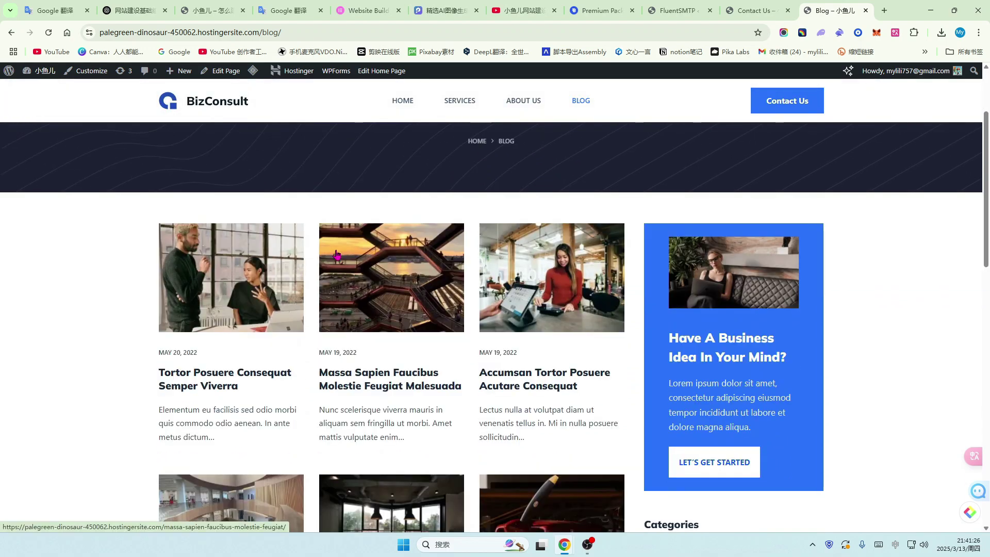
scroll(350, 281, down, 1)
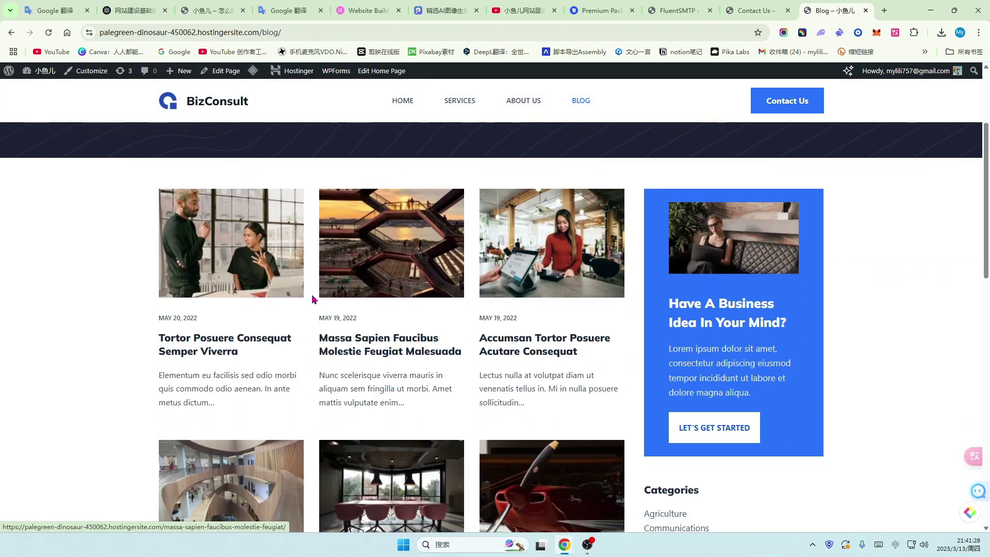
scroll(330, 300, down, 1)
scroll(330, 299, down, 1)
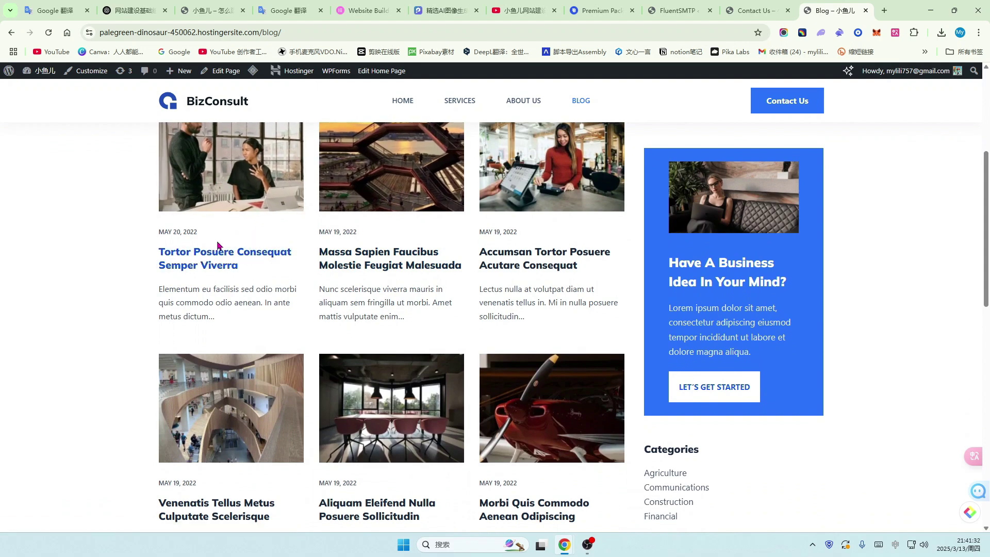
click(223, 261)
scroll(413, 266, down, 1)
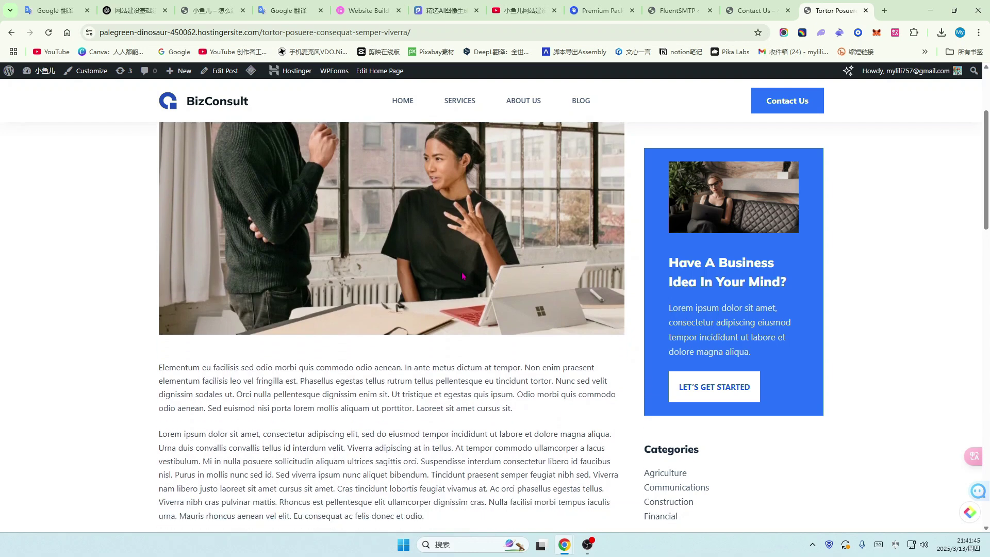
scroll(469, 277, down, 3)
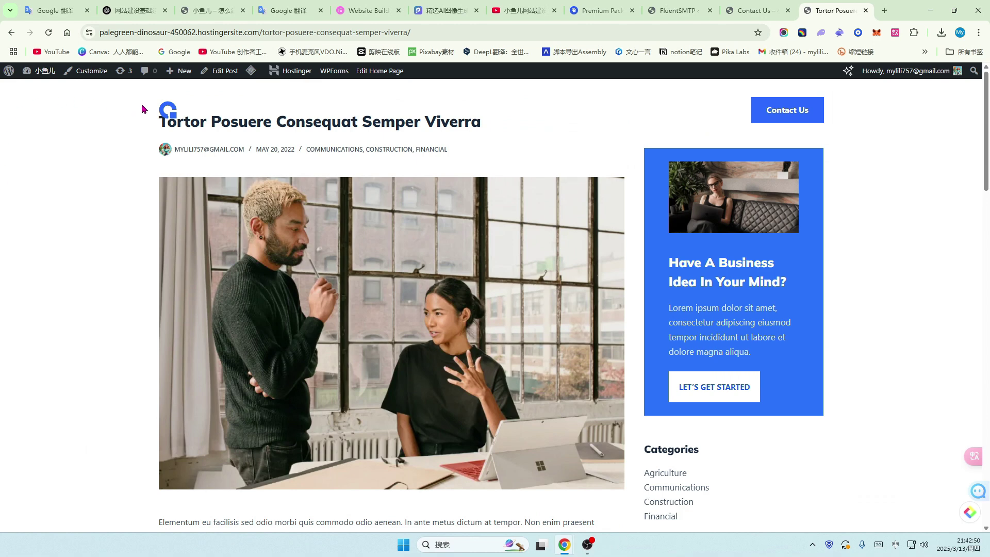
- Return to the Blog page and open its Blog Posts settings in the theme customizer
click(10, 33)
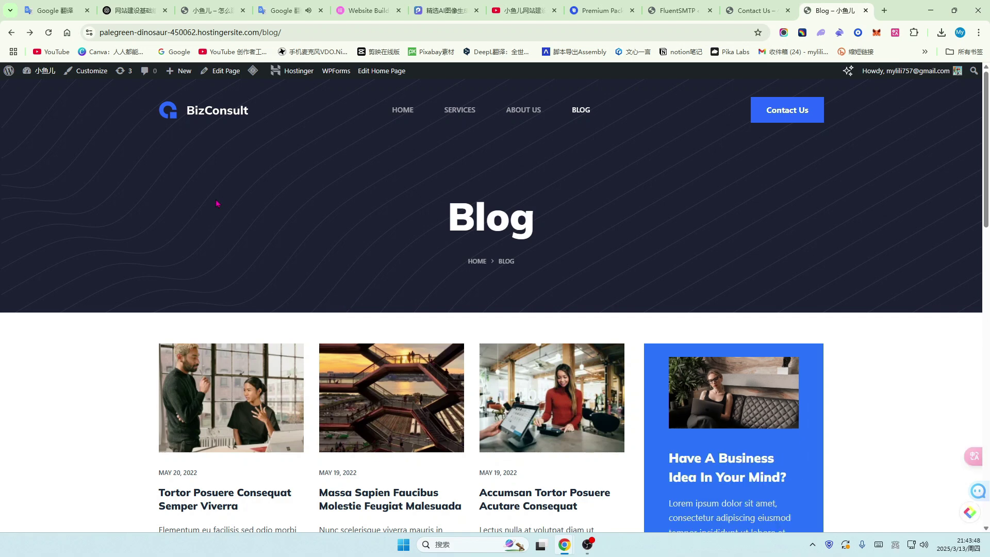
click(84, 75)
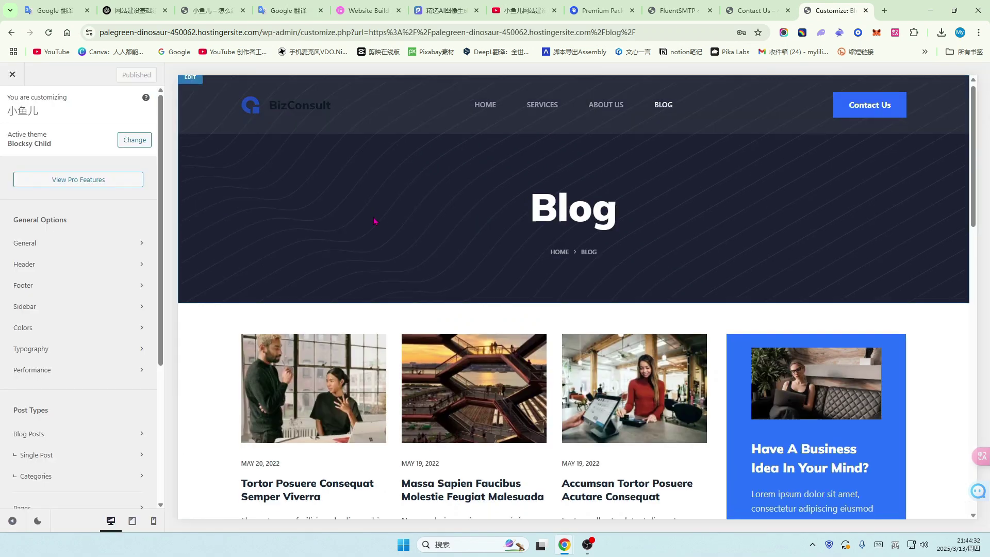
scroll(257, 226, down, 1)
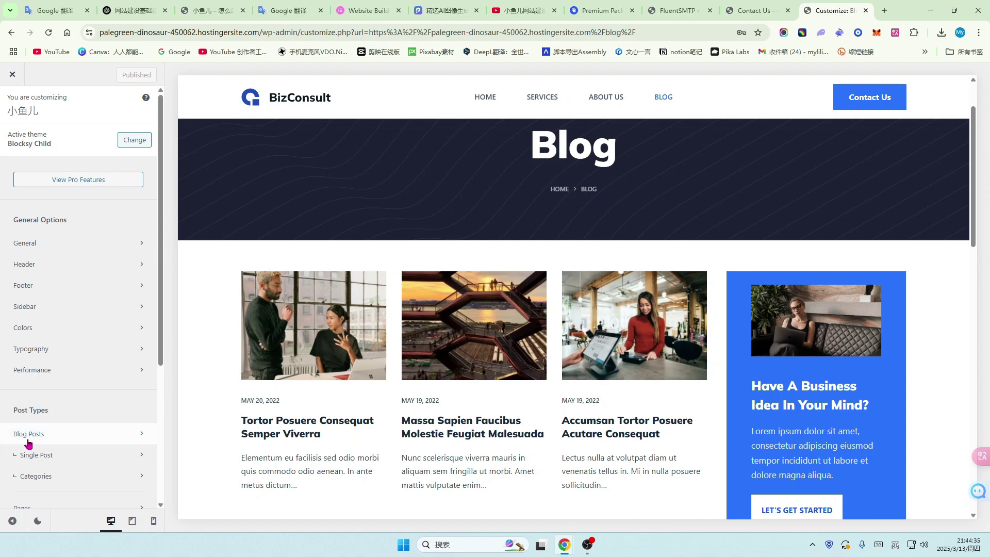
click(133, 438)
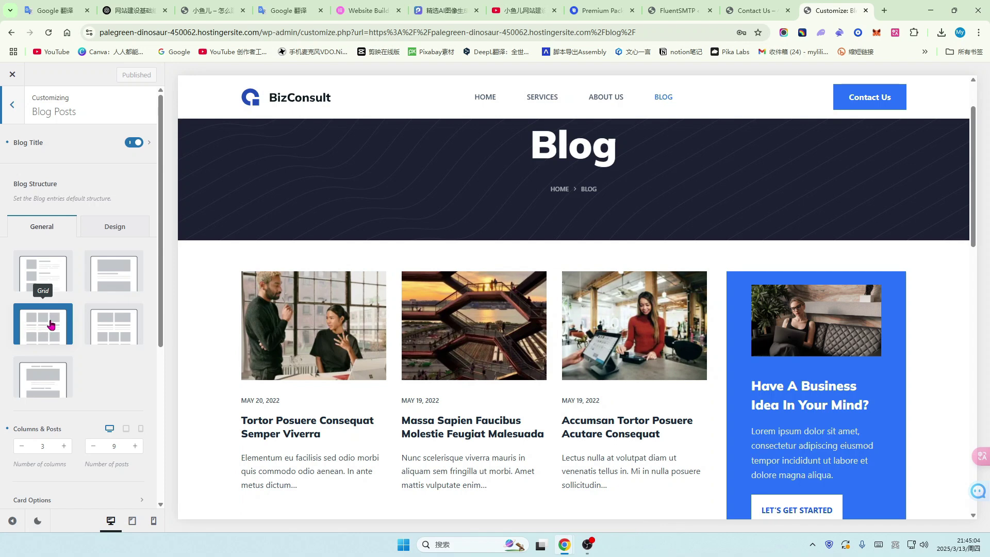
- Try the blog structure that places each thumbnail beside its text and examine the previewed post list
click(45, 279)
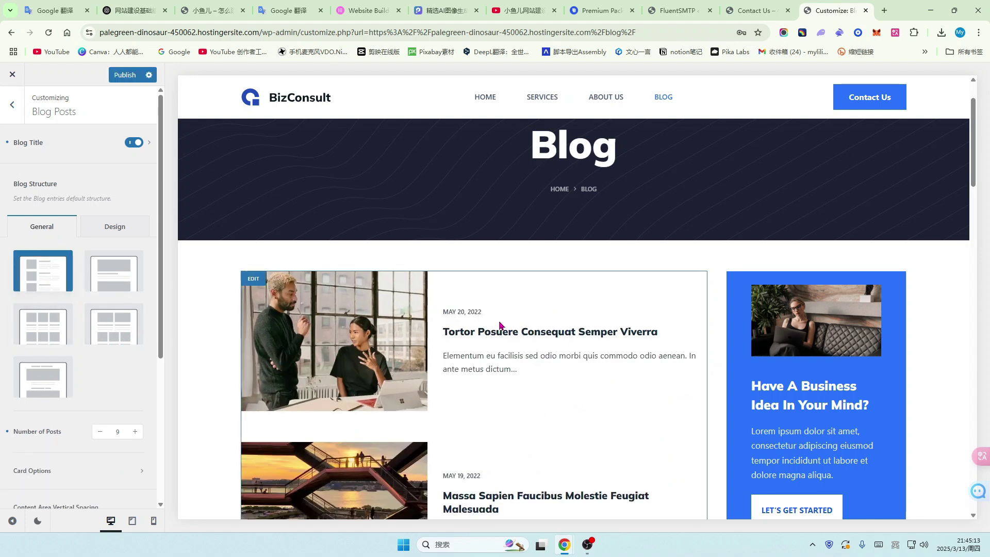
scroll(500, 324, down, 5)
scroll(503, 392, up, 5)
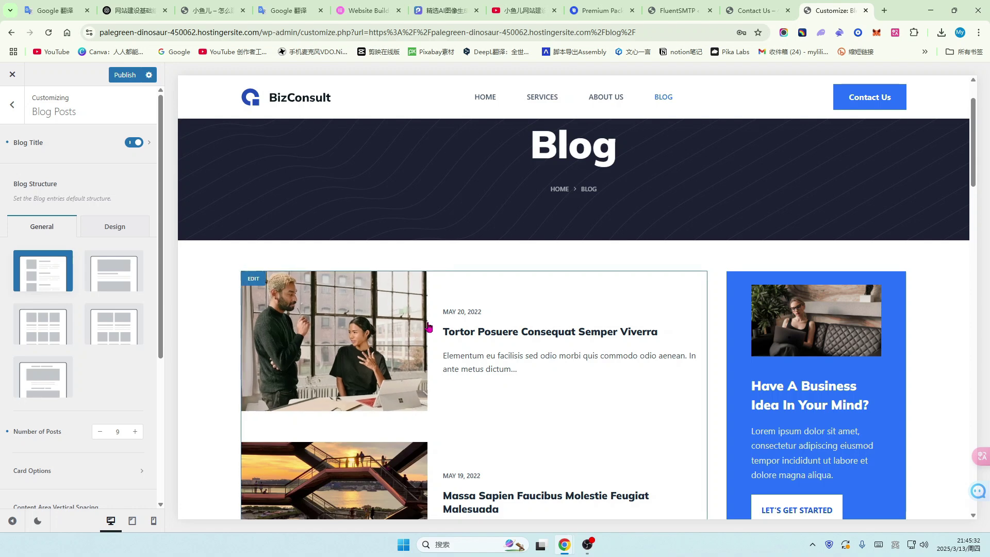
scroll(477, 346, up, 1)
scroll(508, 351, down, 2)
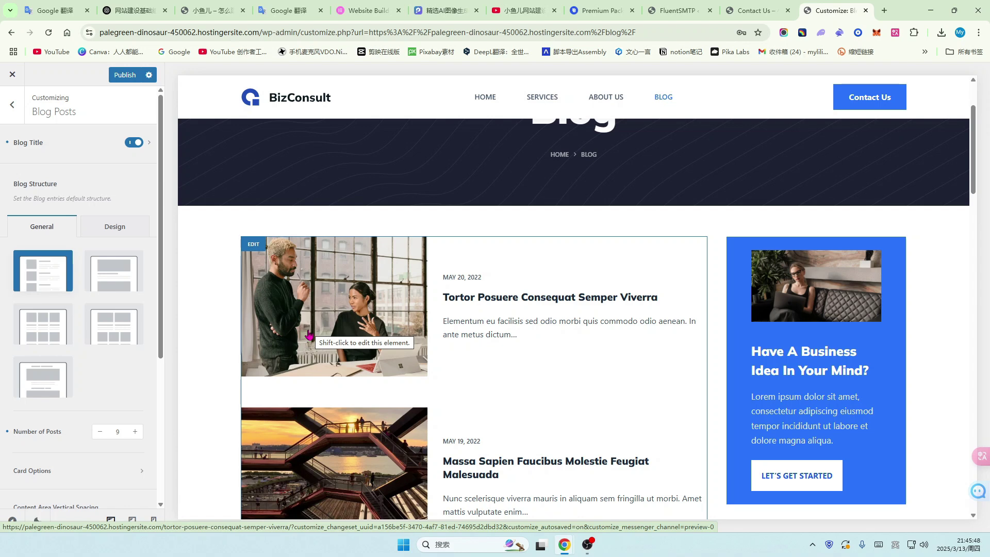
scroll(304, 340, down, 1)
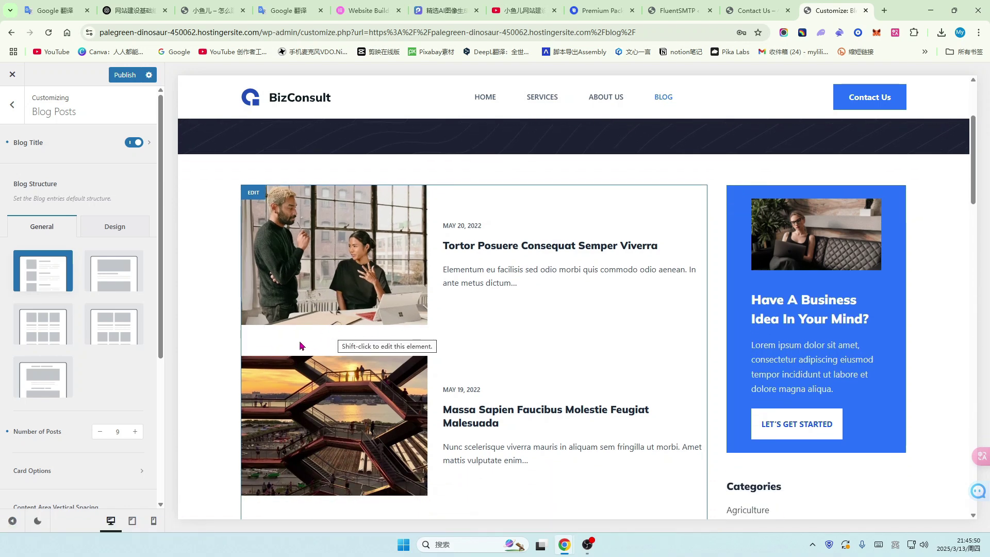
scroll(304, 345, down, 1)
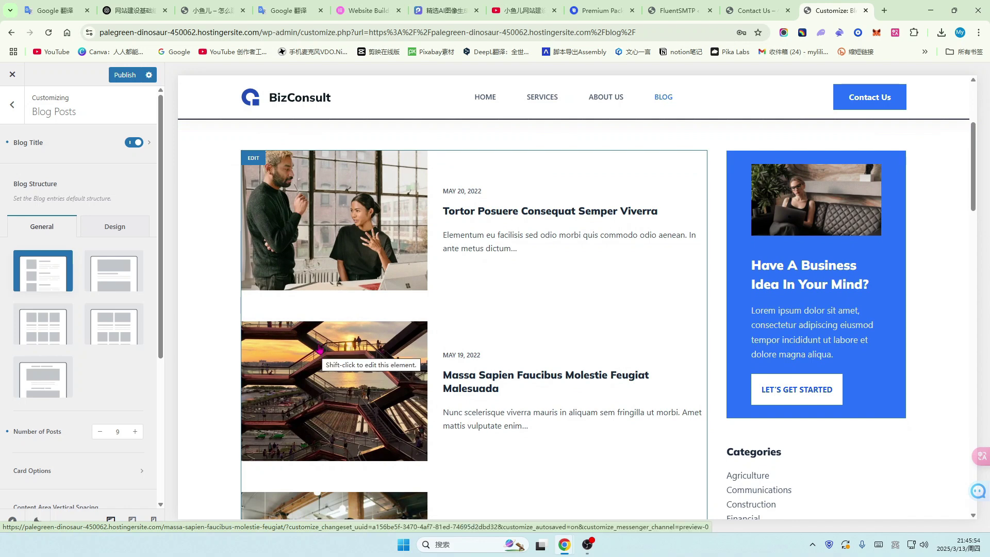
- Try the Classic and Gutenberg blog structures in the preview and switch back to Grid
click(114, 281)
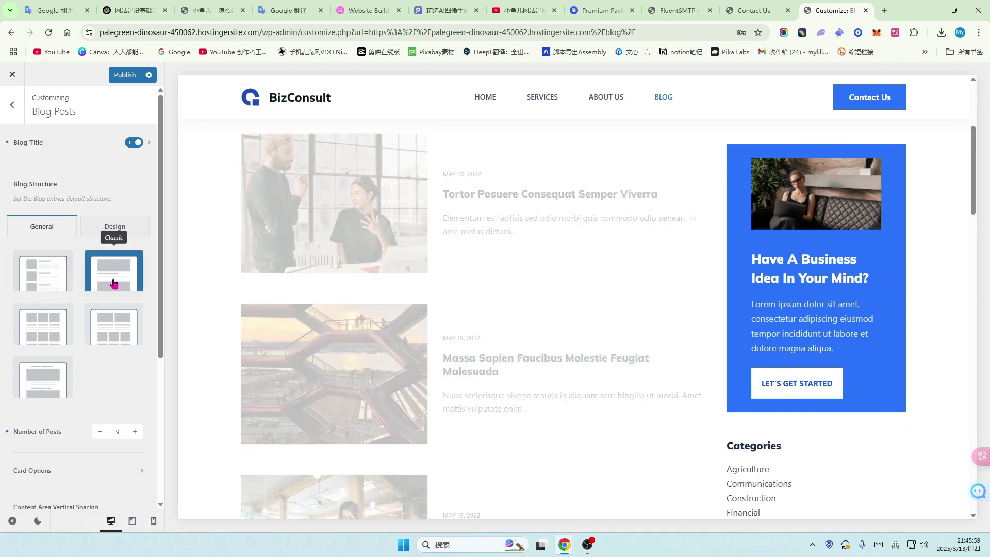
scroll(499, 344, down, 5)
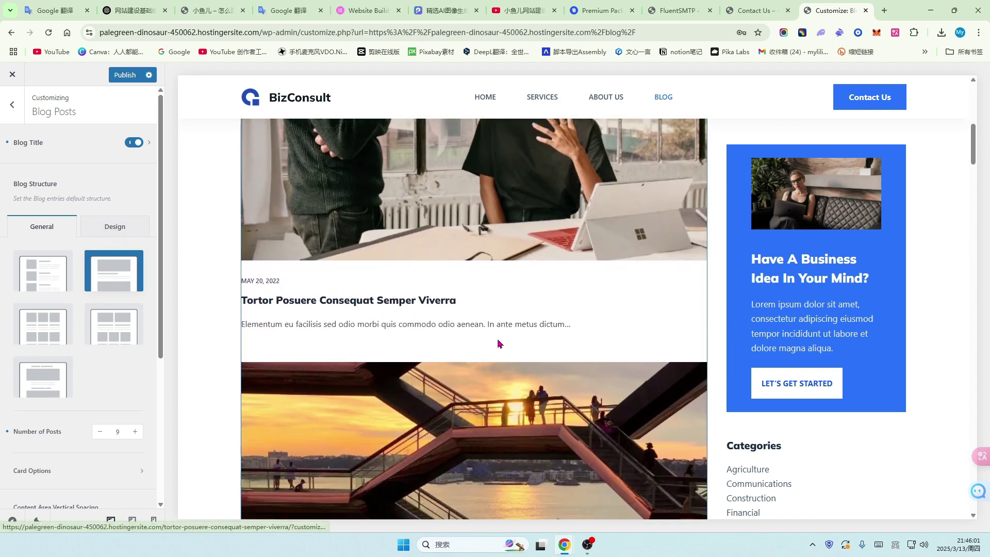
scroll(499, 344, up, 1)
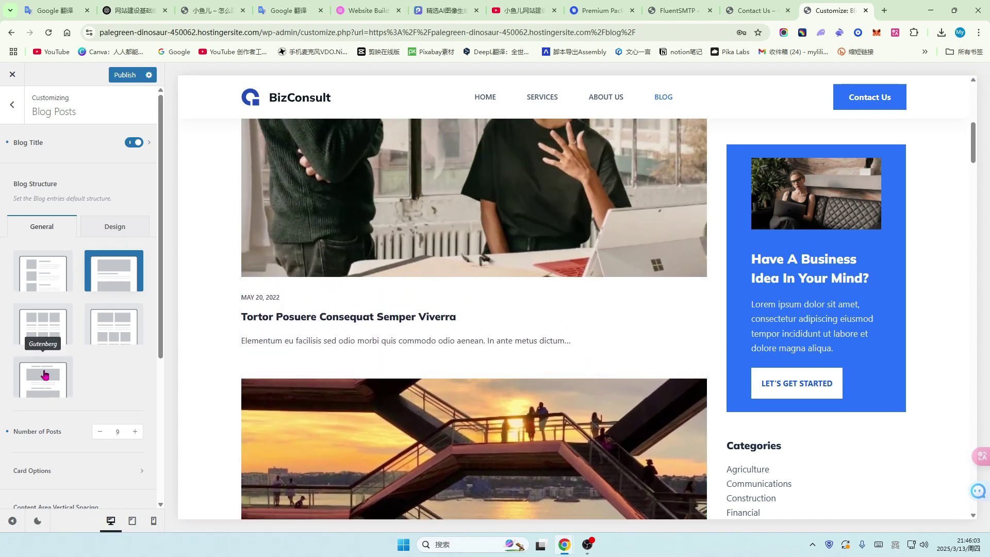
click(42, 376)
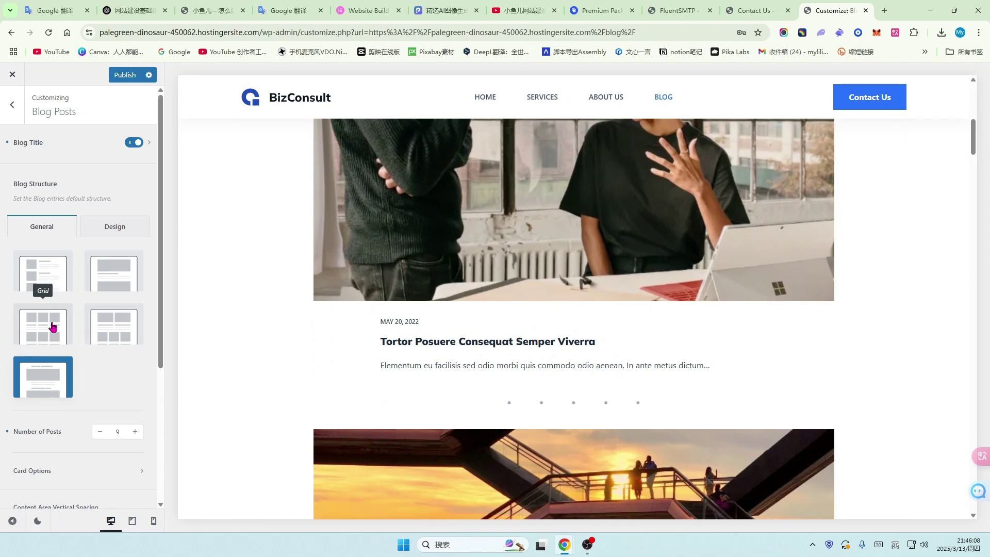
click(47, 326)
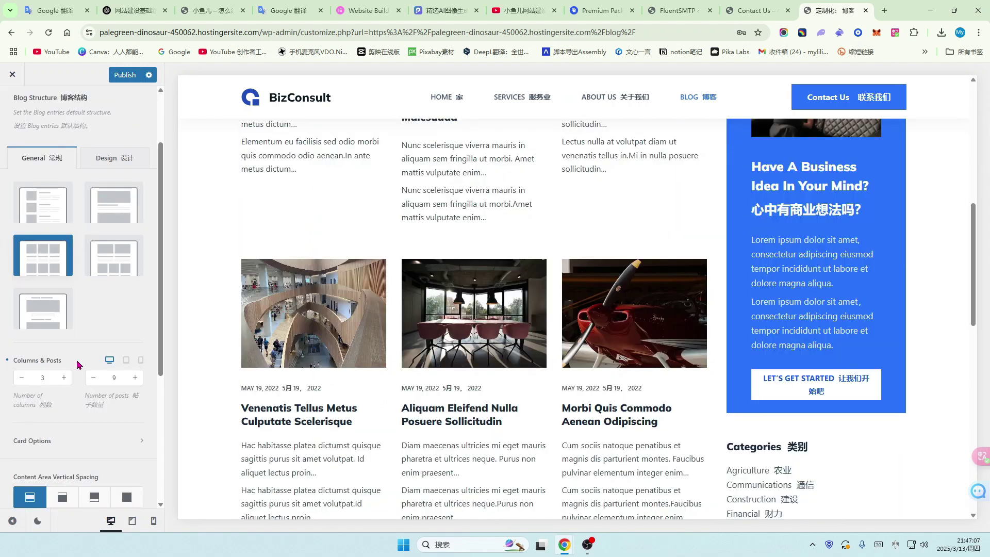
- Examine the Grid structure's column and post counts, card options, vertical spacing and page elements, and check the previewed post grid
click(42, 381)
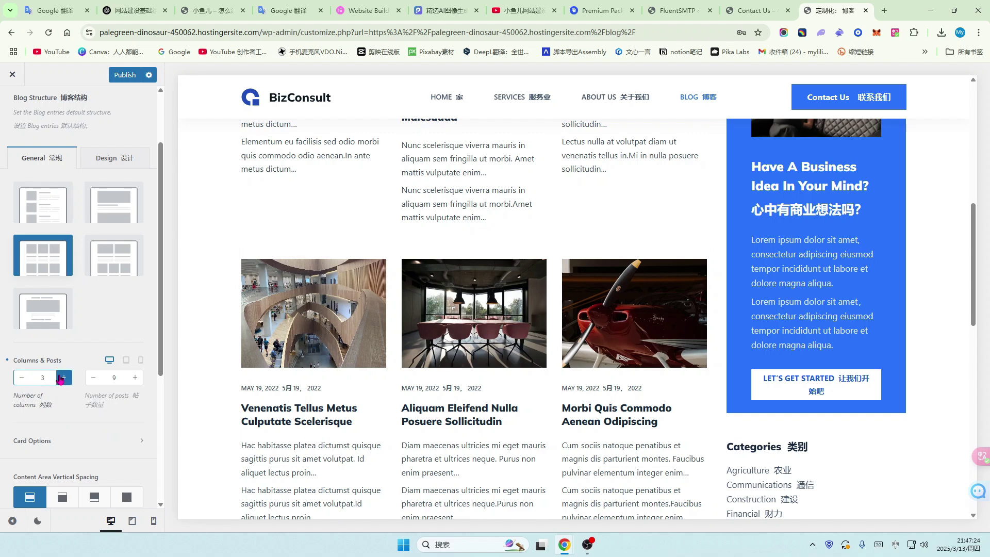
scroll(77, 385, down, 1)
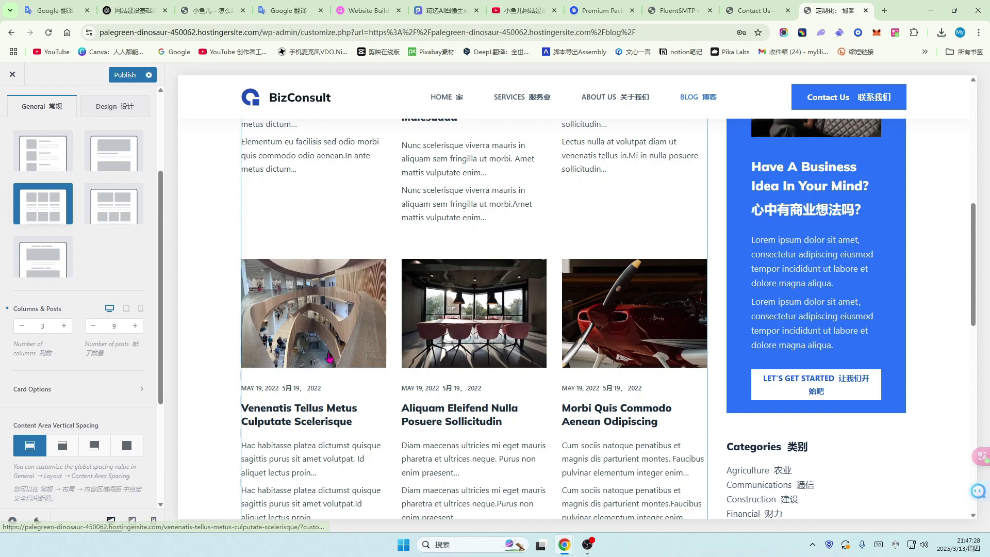
scroll(340, 366, up, 1)
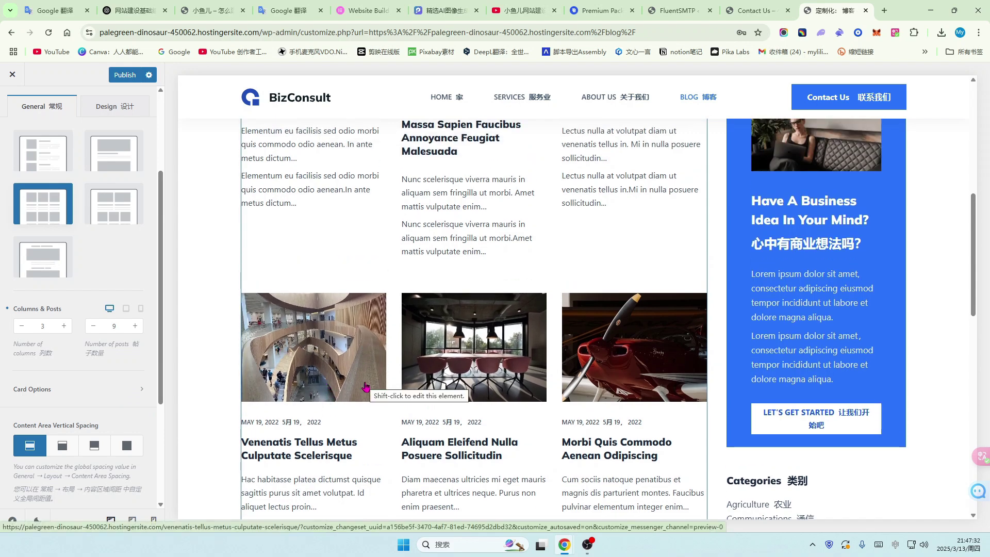
scroll(365, 386, down, 1)
scroll(97, 353, down, 2)
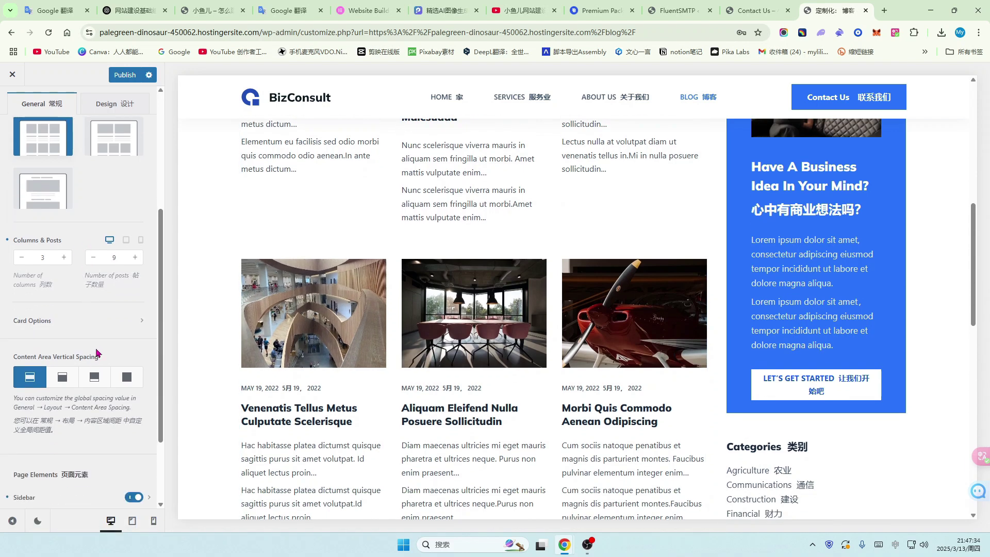
scroll(98, 352, down, 3)
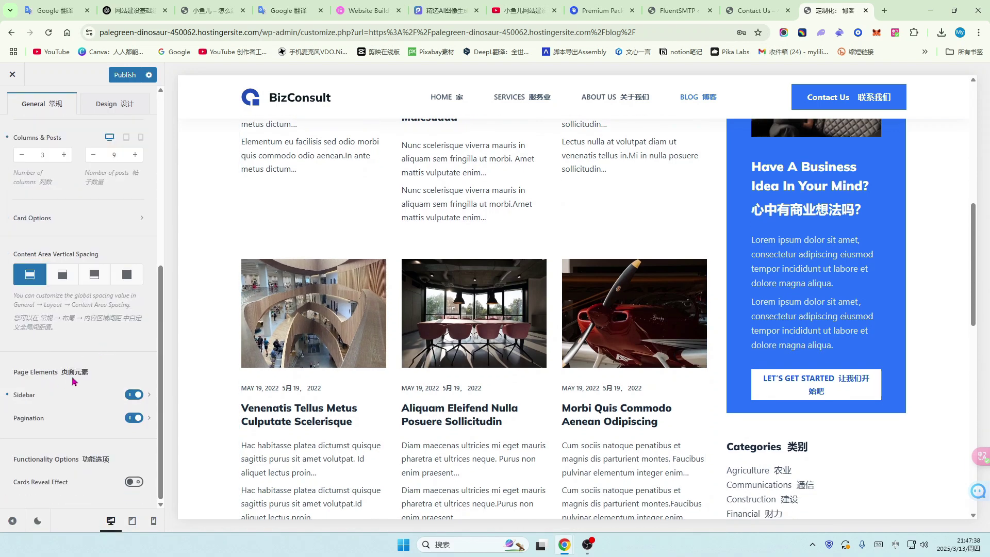
scroll(88, 403, up, 6)
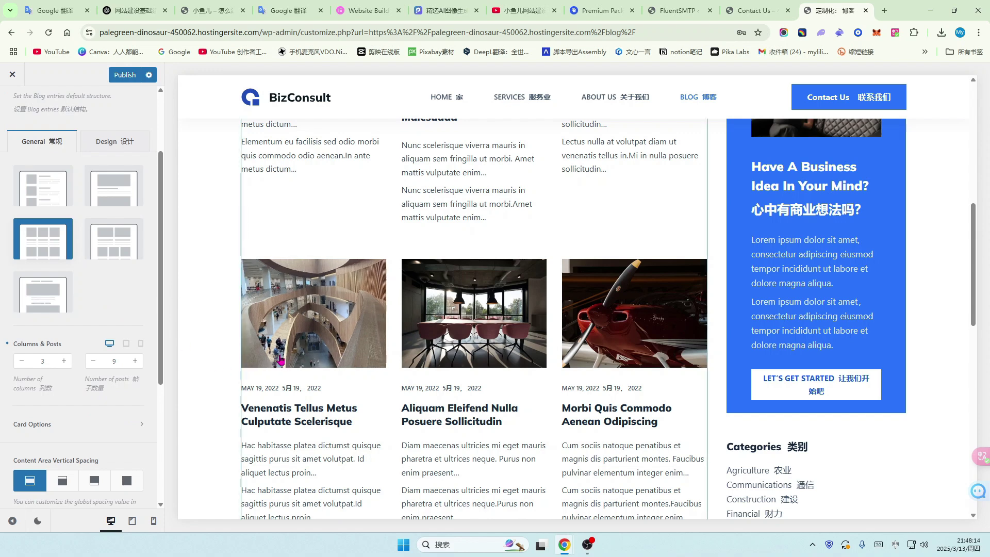
scroll(294, 360, up, 2)
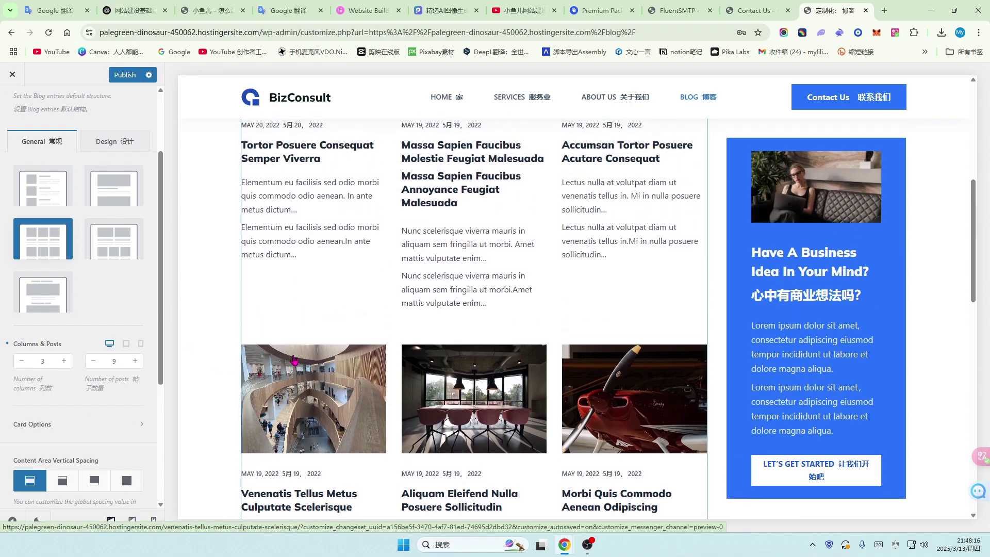
scroll(330, 350, up, 2)
scroll(361, 346, up, 3)
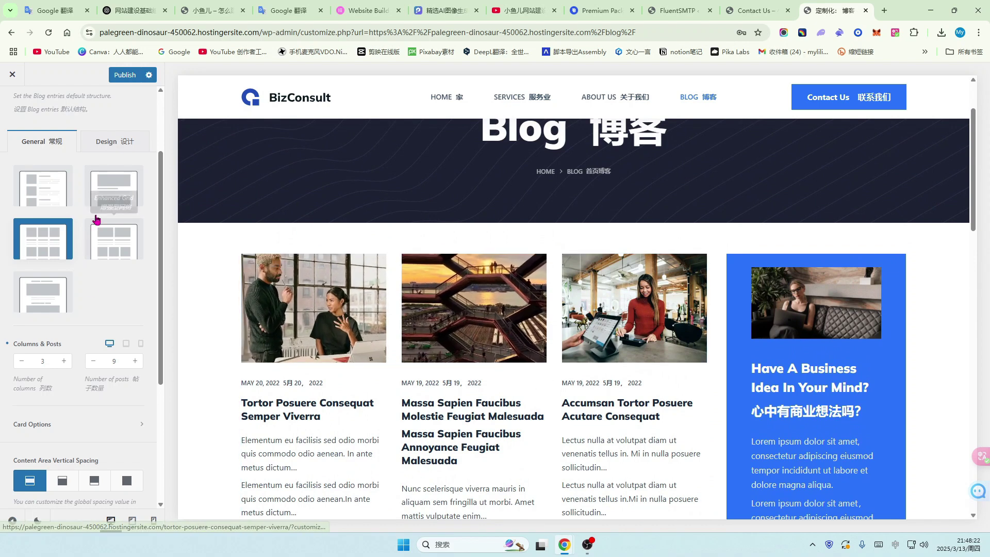
- Review the Blog Posts design options against the previewed post grid and publish the customizer changes
click(118, 141)
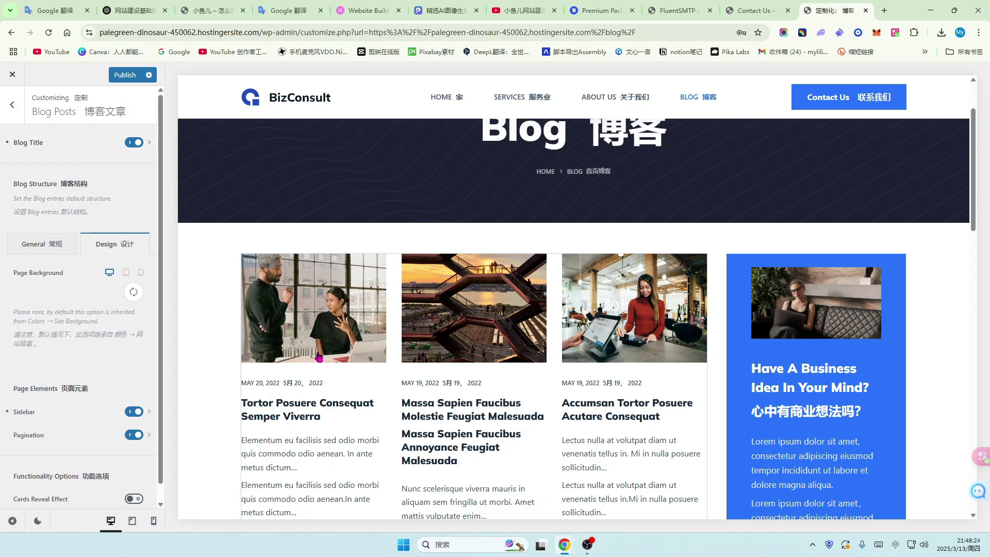
scroll(442, 345, down, 2)
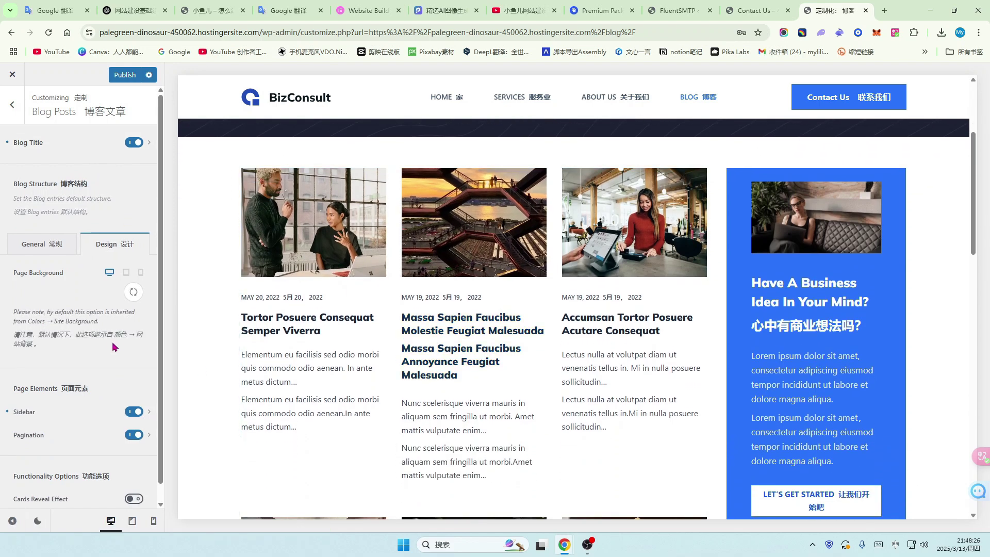
scroll(119, 346, down, 1)
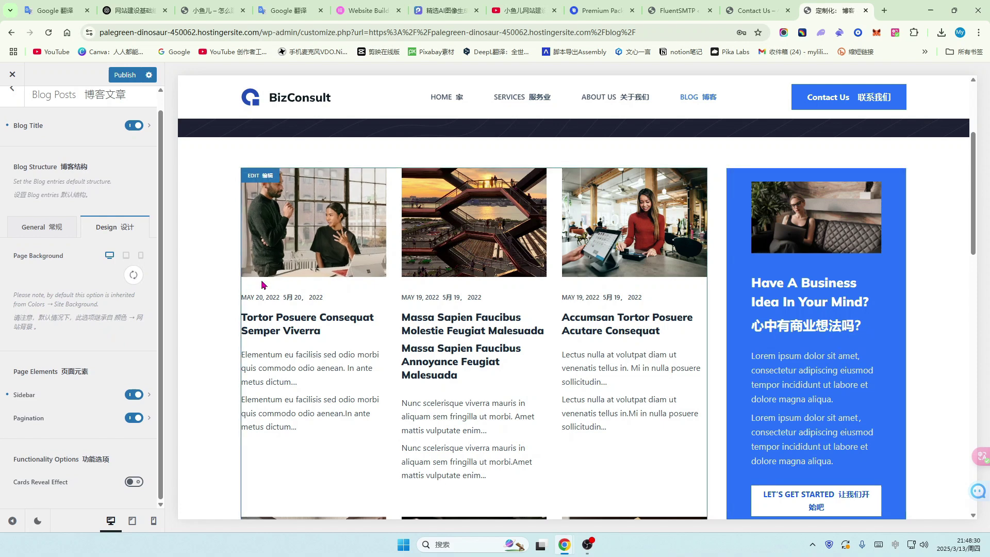
scroll(872, 316, down, 1)
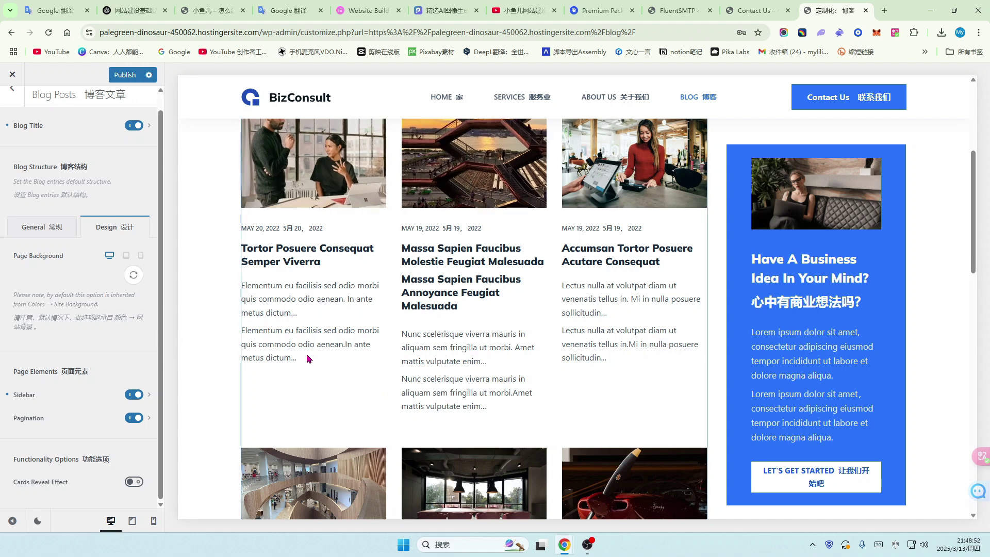
scroll(308, 358, up, 2)
scroll(308, 358, down, 2)
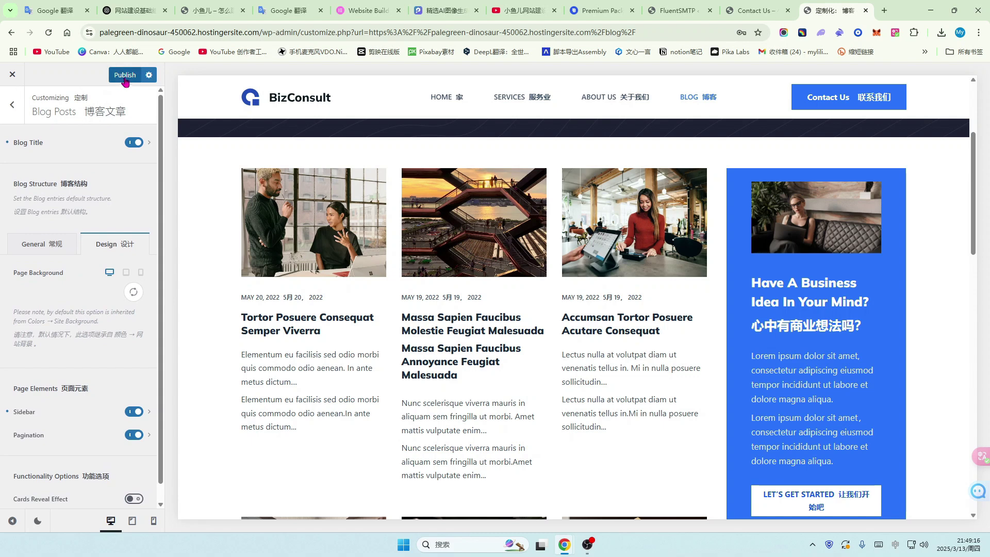
click(125, 76)
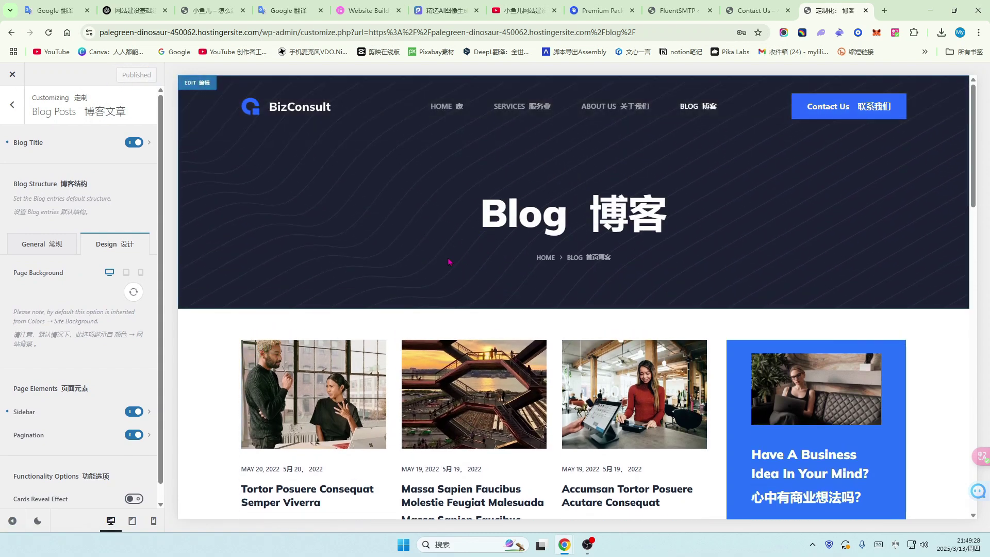
- Check the published blog grid, return to the main customizer options and open the "Tortor Posuere Consequat Semper Viverra" post in the preview
scroll(490, 289, down, 1)
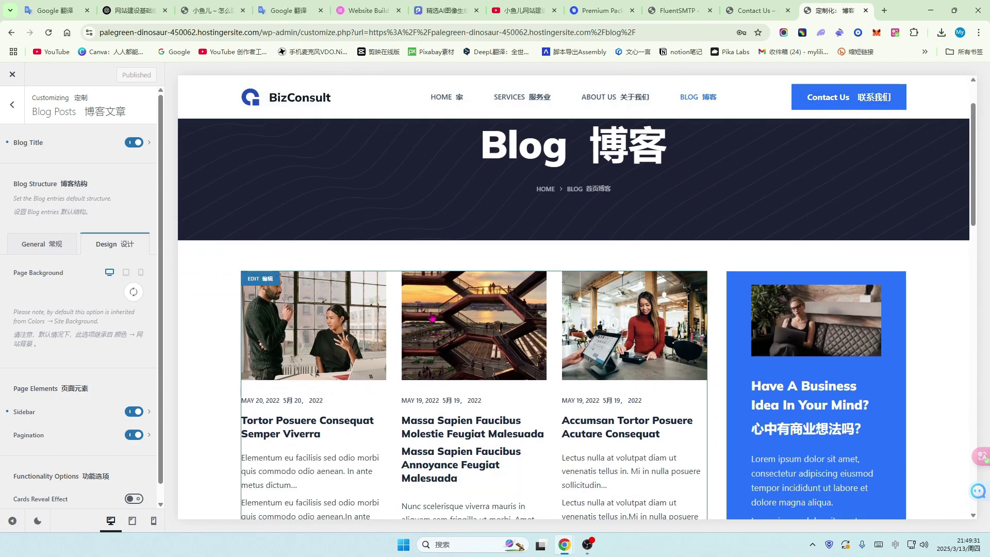
scroll(514, 332, up, 1)
scroll(514, 333, down, 1)
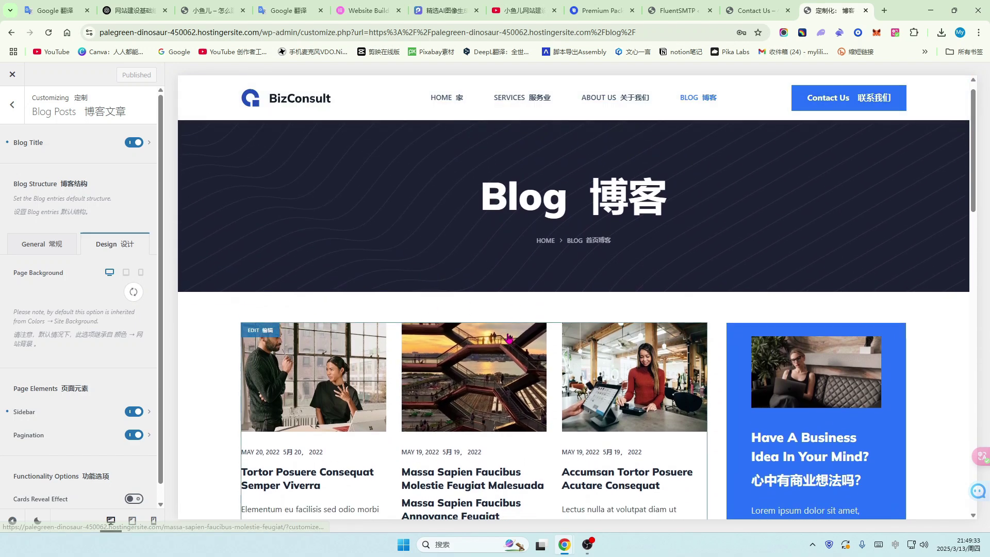
scroll(519, 340, up, 1)
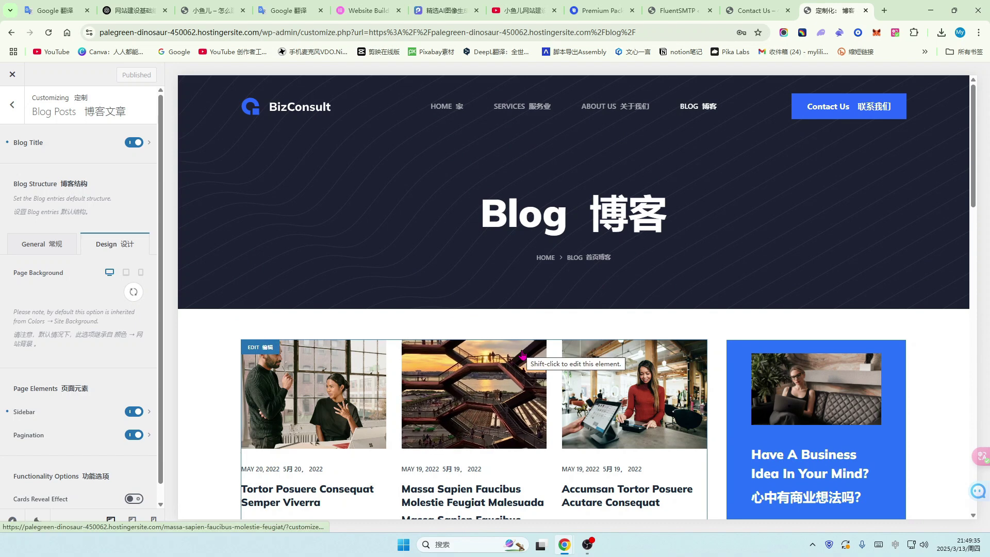
scroll(510, 346, down, 1)
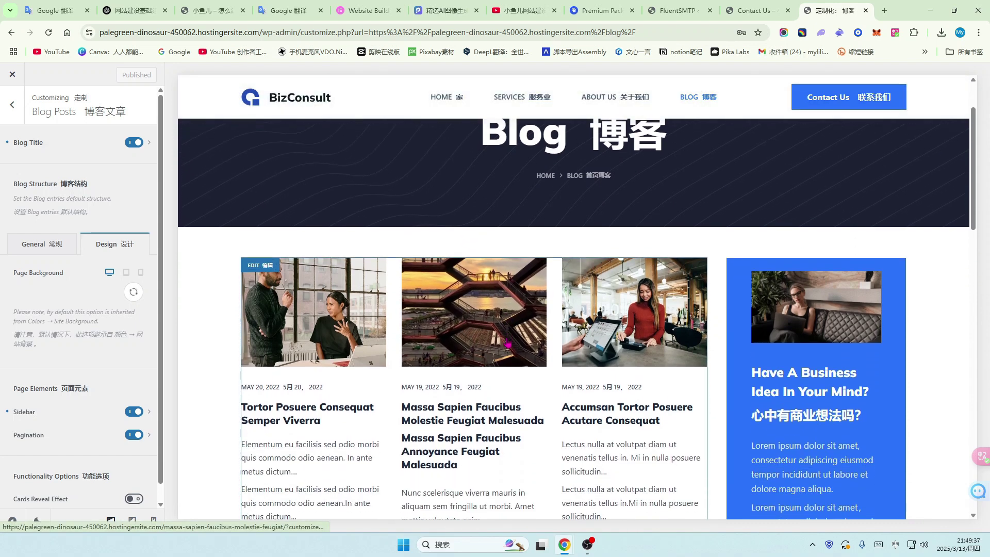
scroll(508, 343, down, 1)
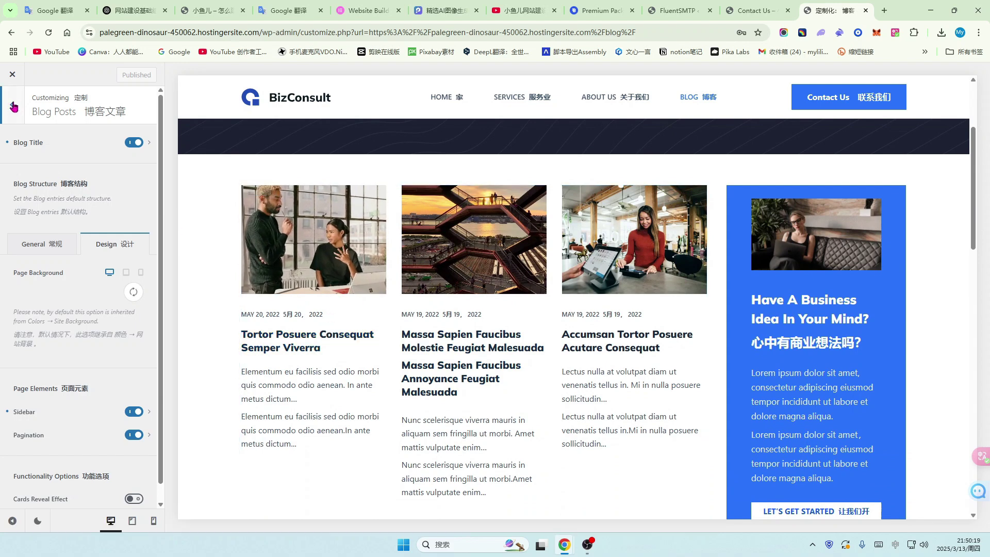
click(12, 105)
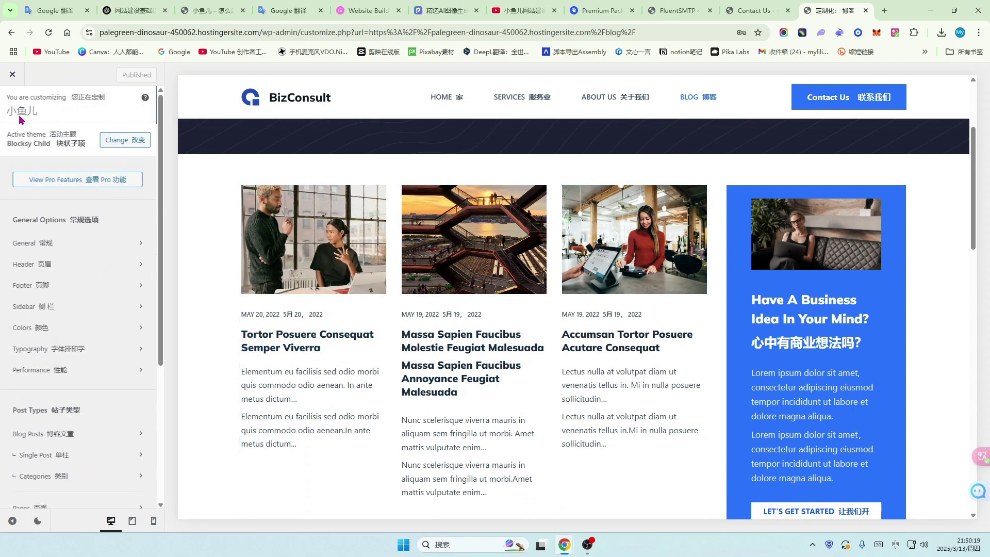
scroll(331, 310, down, 1)
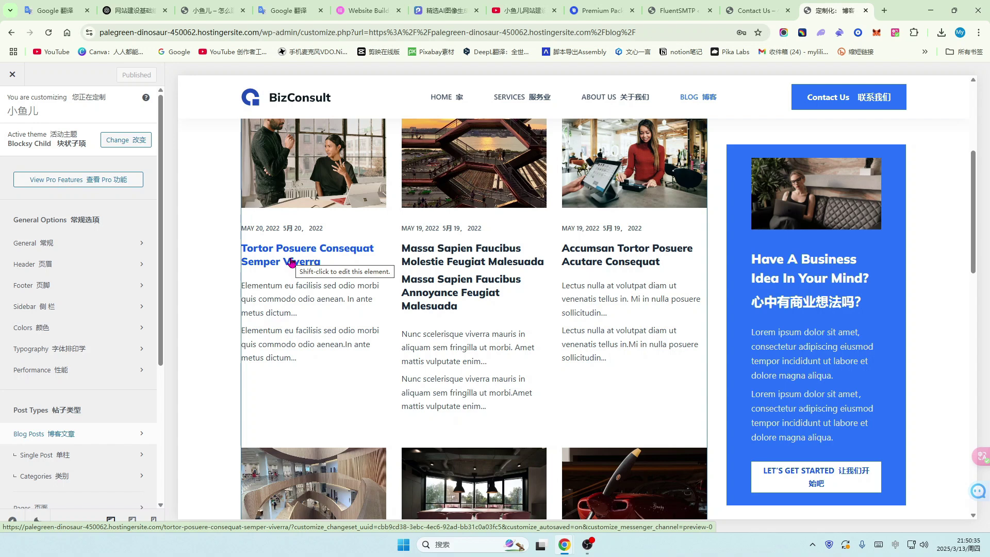
click(291, 263)
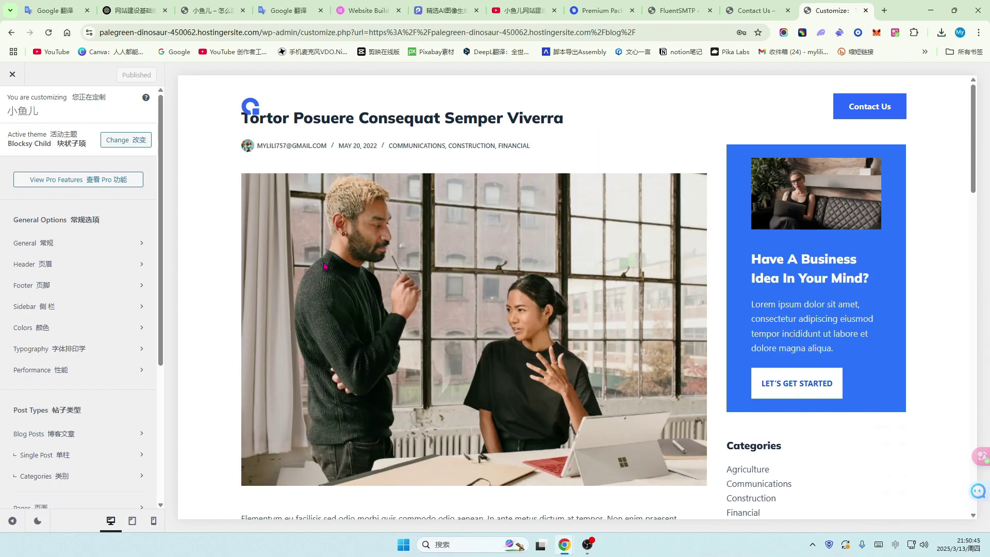
- Examine the previewed single post's title, featured image and sidebar, and how the header overlaps the title before and after scrolling
scroll(325, 265, down, 1)
scroll(441, 320, down, 1)
scroll(439, 196, down, 1)
scroll(441, 214, down, 1)
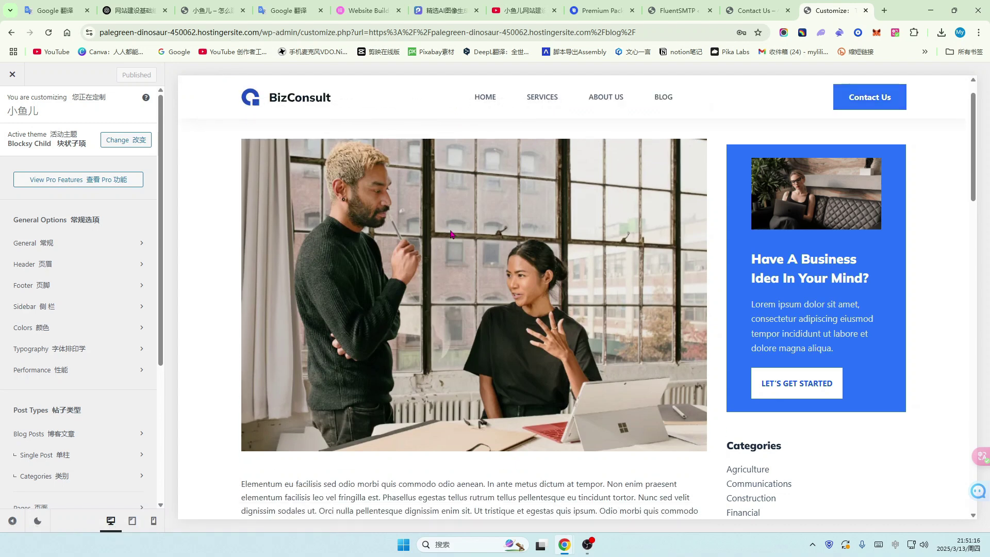
scroll(451, 235, down, 3)
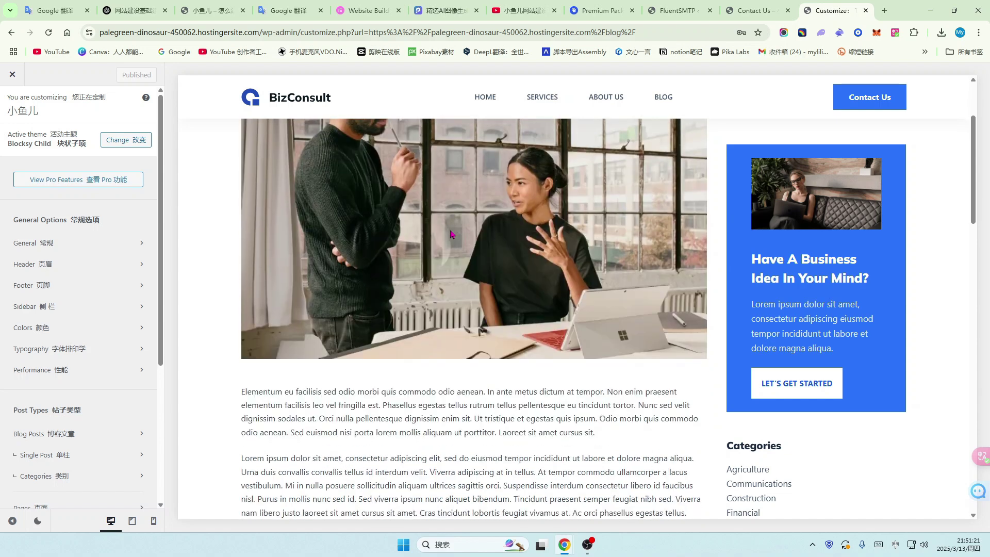
scroll(450, 235, up, 4)
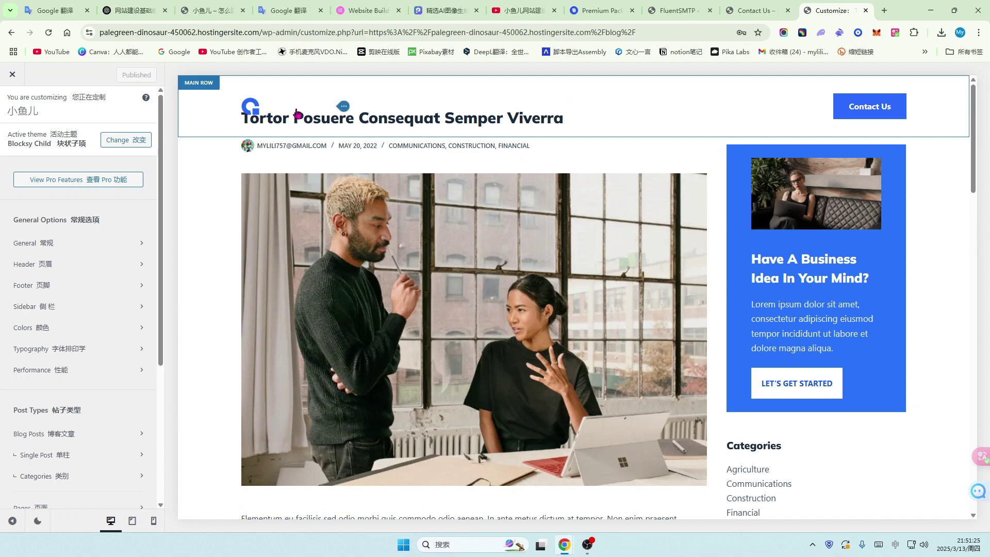
scroll(288, 103, down, 2)
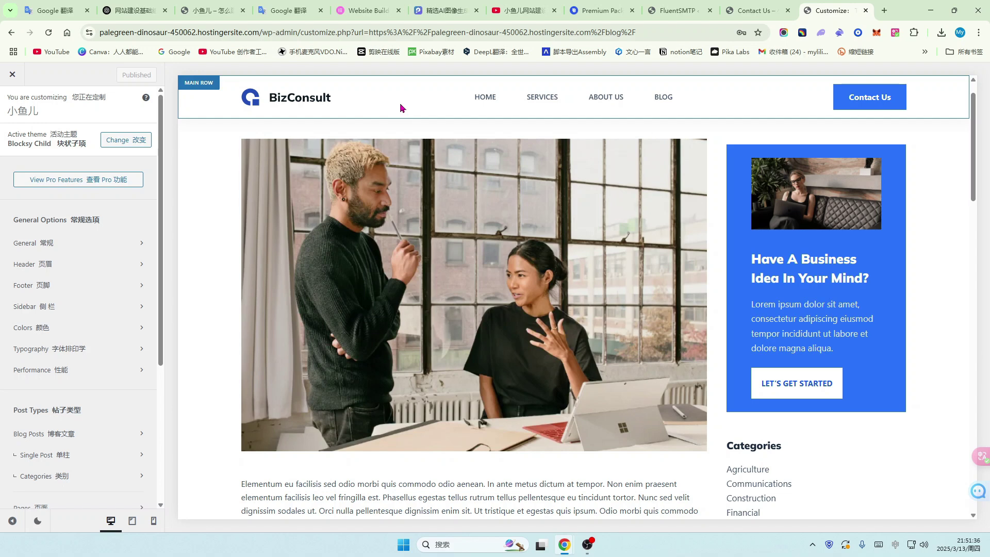
scroll(401, 107, up, 1)
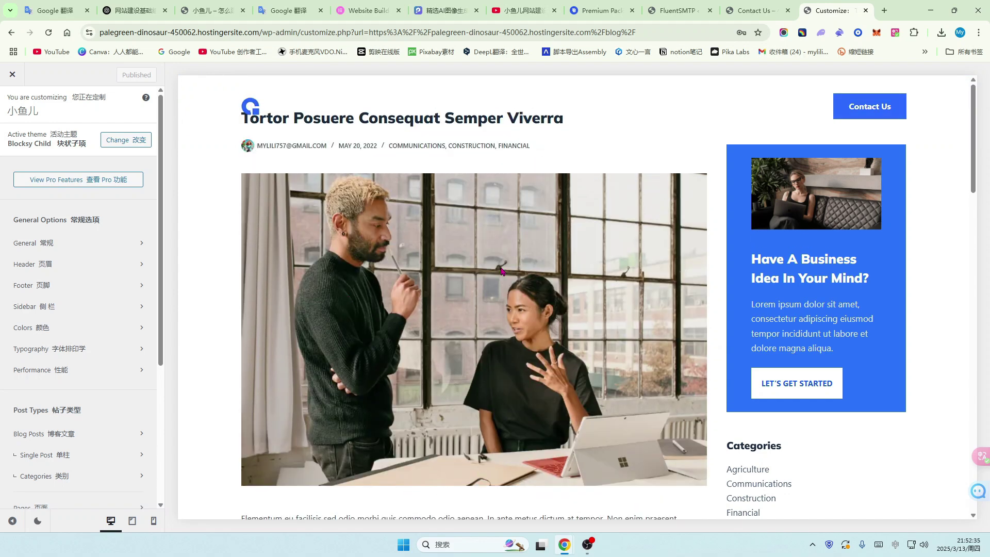
- Open the Global Header settings and compare the post's header at the page top with its sticky state
click(106, 264)
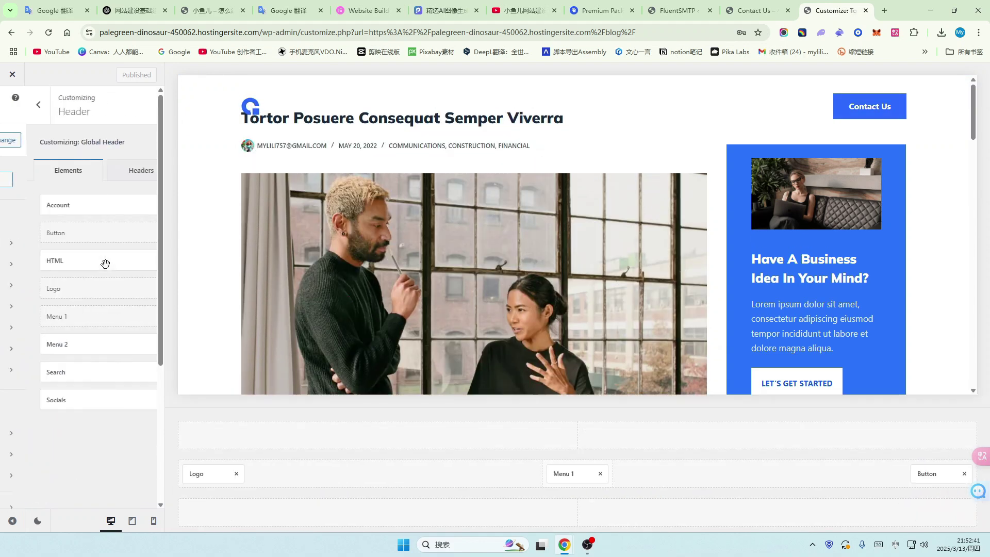
click(122, 175)
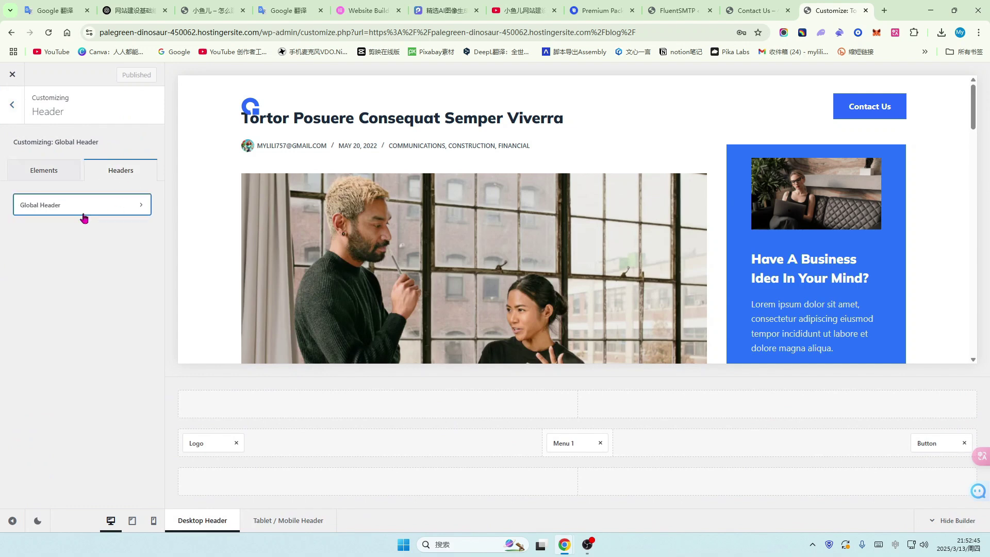
click(140, 205)
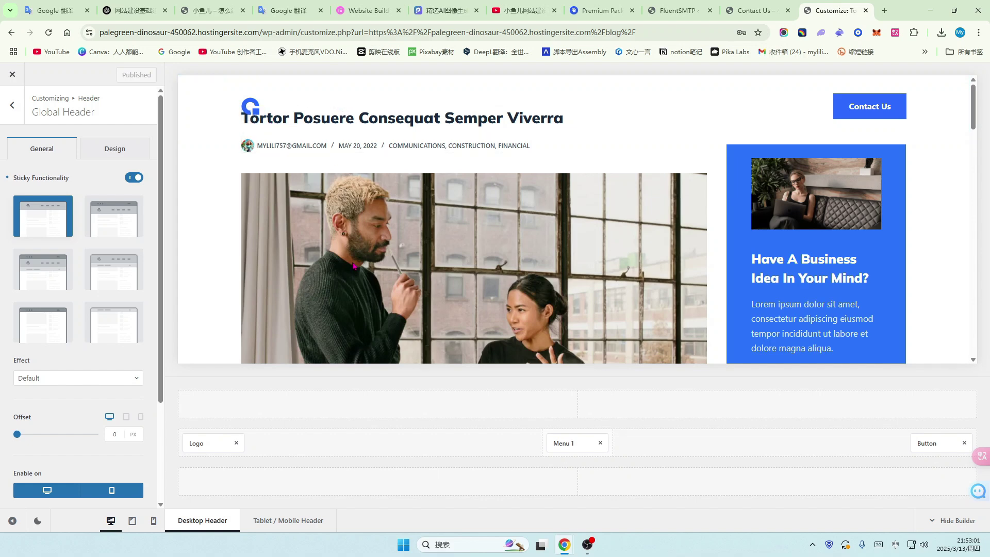
scroll(354, 266, down, 1)
scroll(354, 266, up, 1)
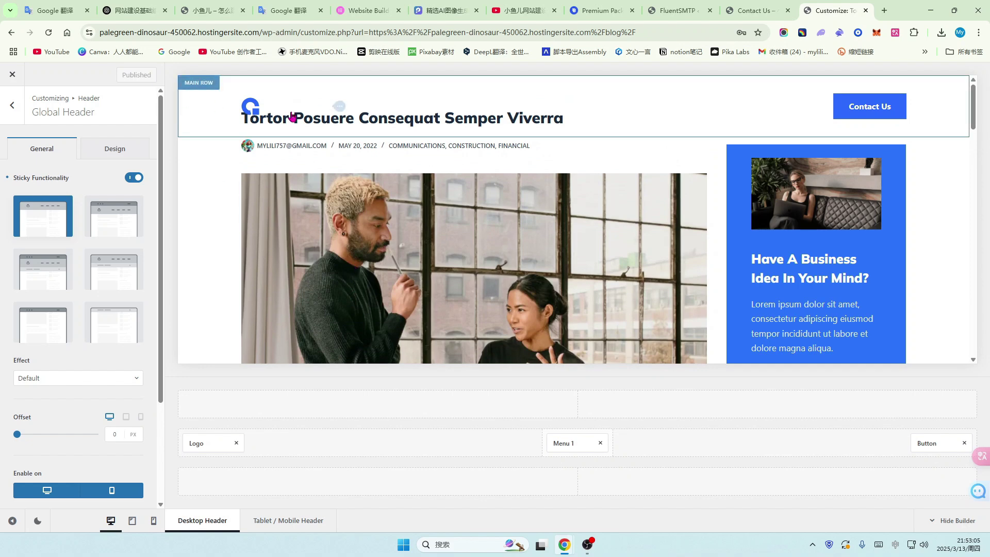
scroll(370, 150, down, 1)
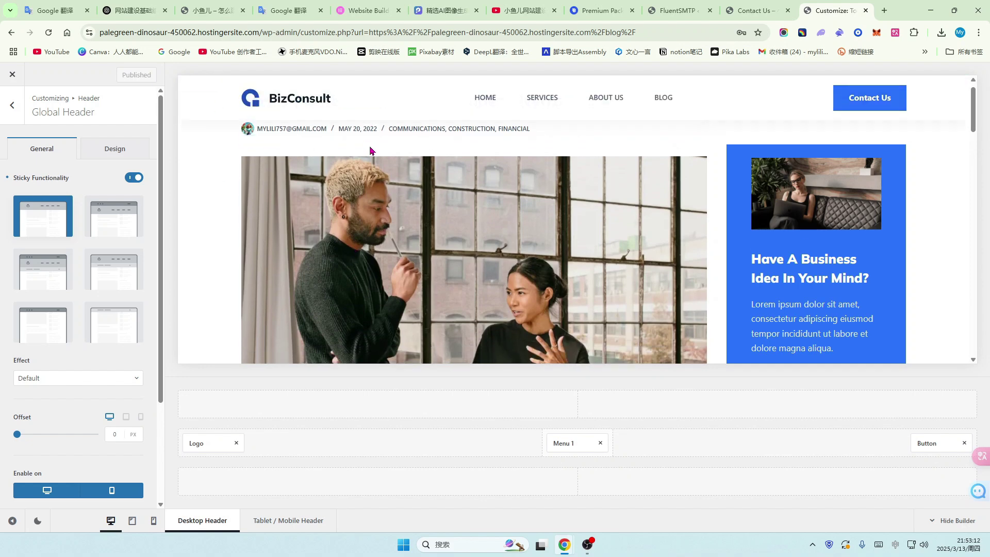
scroll(370, 150, down, 1)
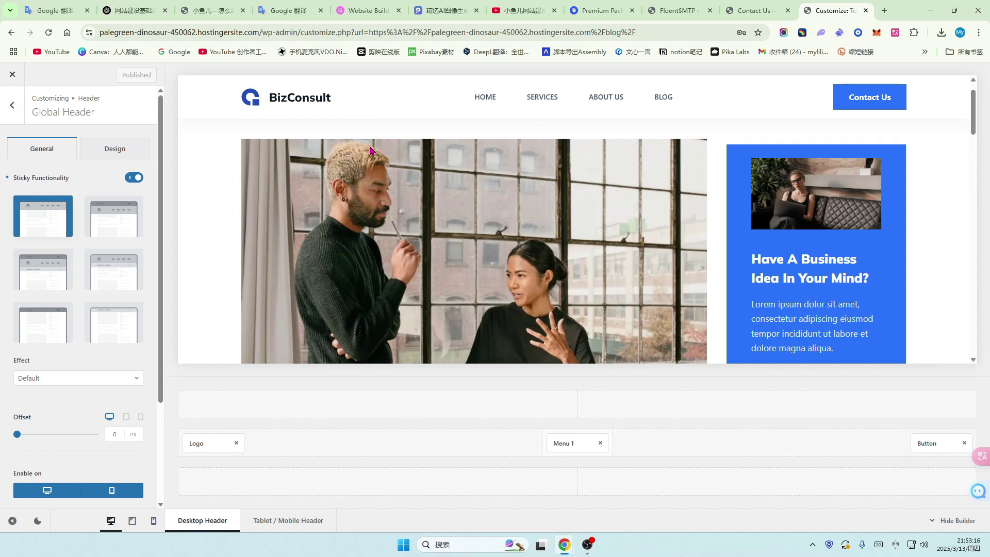
scroll(370, 150, up, 2)
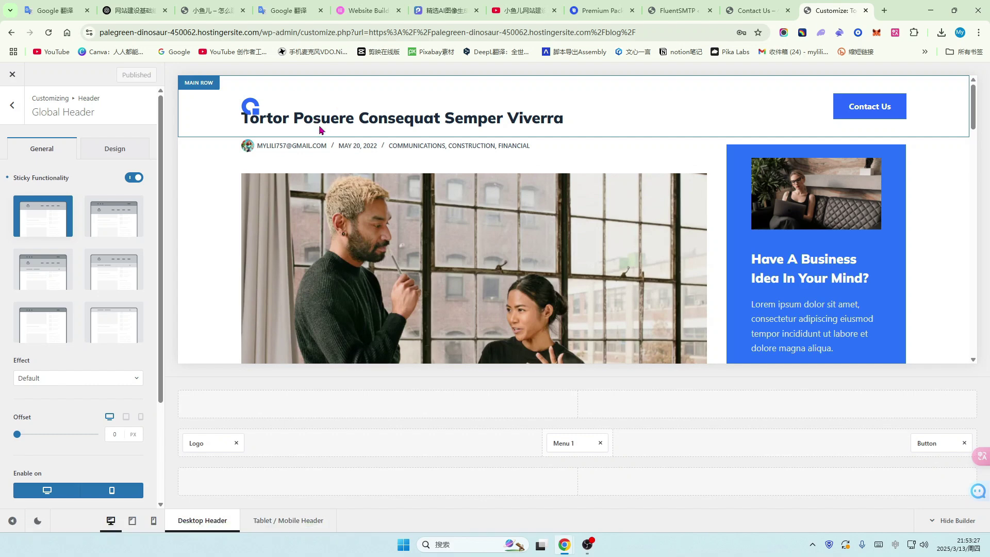
scroll(330, 154, down, 1)
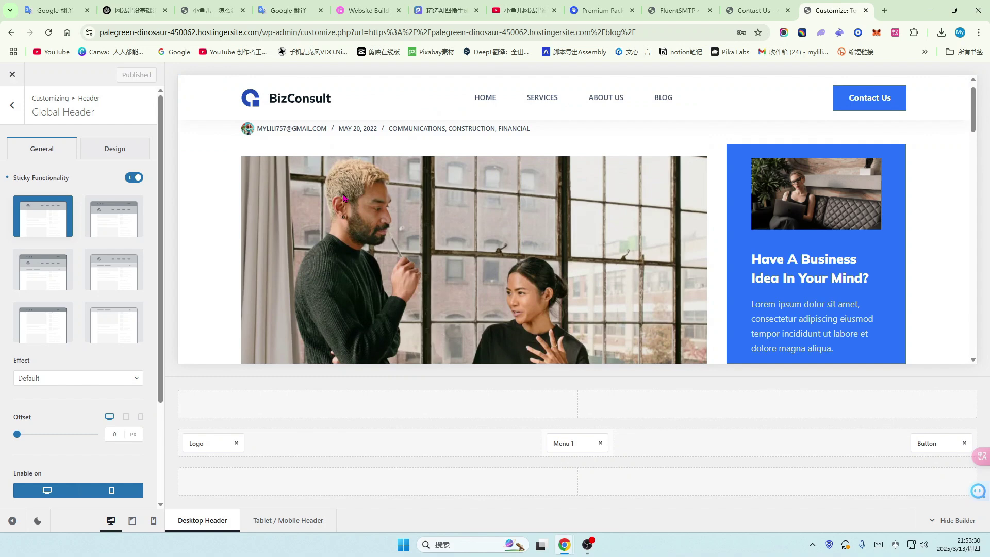
scroll(345, 194, up, 1)
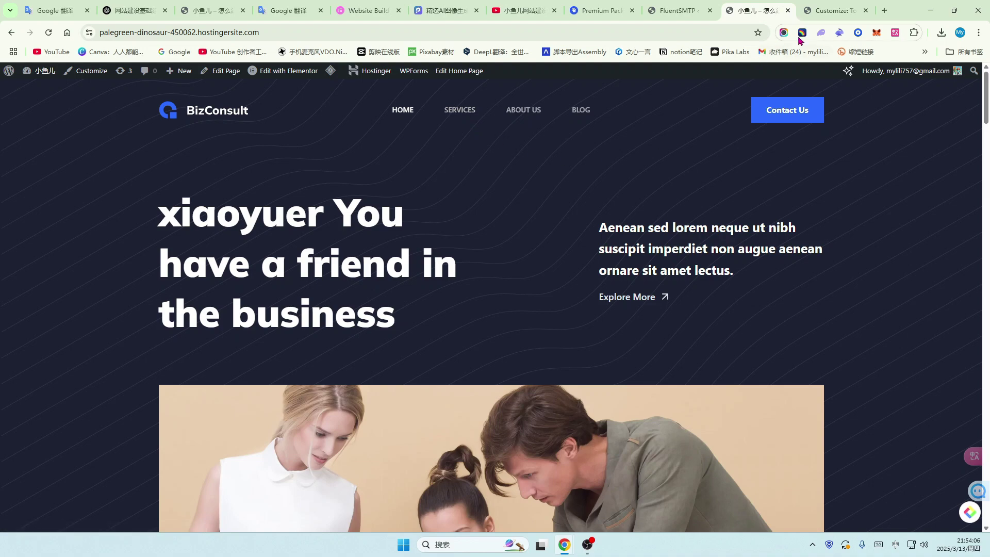
- Return to the customizer and open the display conditions of the transparent header in the Global Header settings
key(ctrl+Tab)
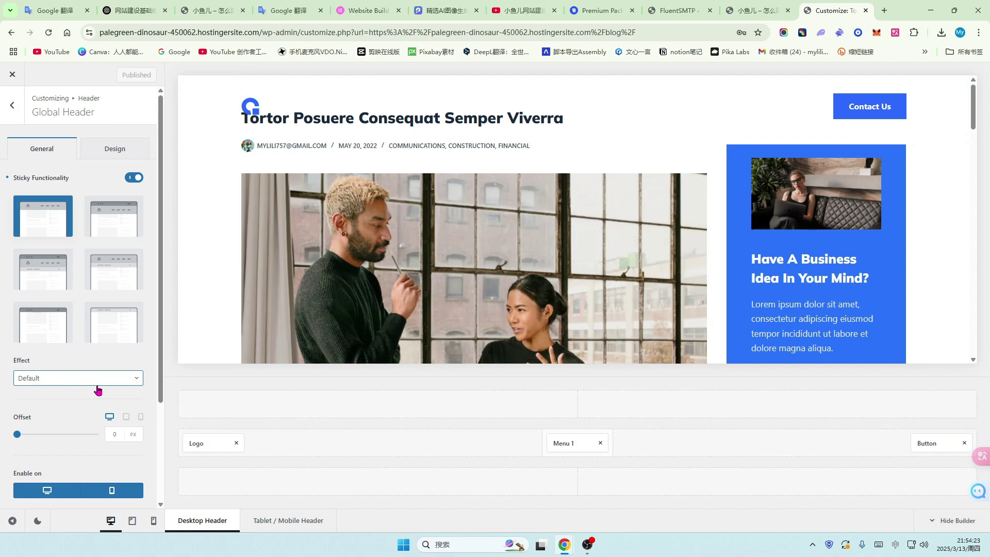
scroll(98, 390, down, 1)
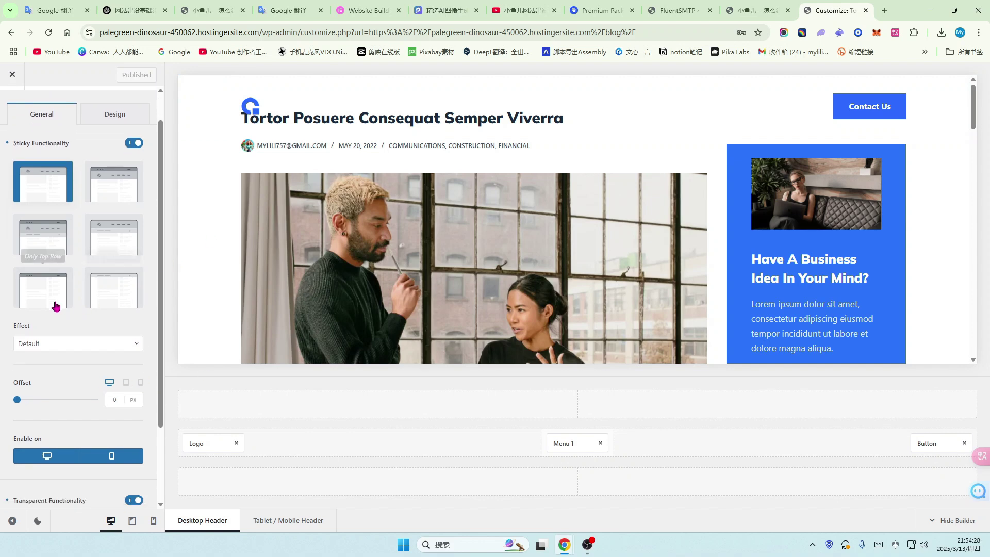
scroll(75, 349, down, 1)
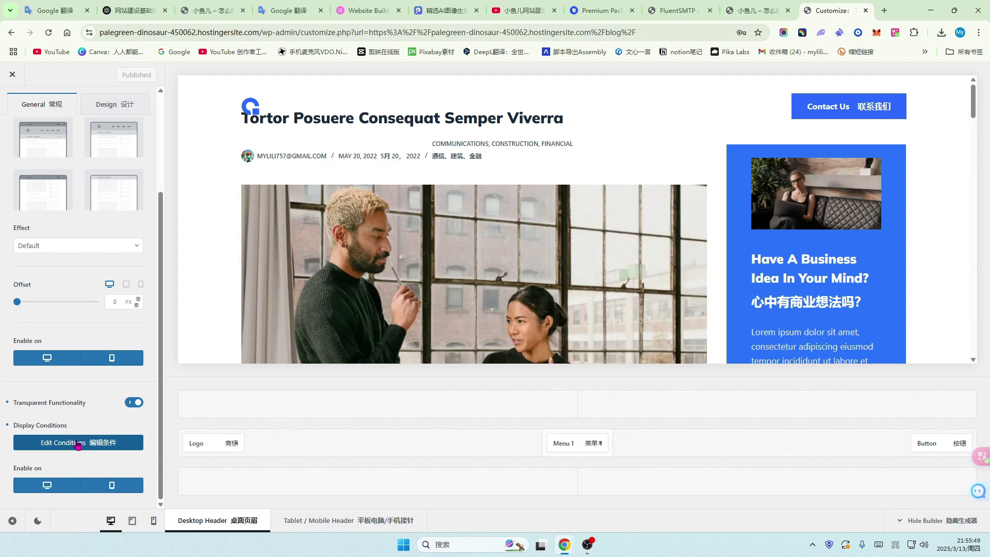
click(62, 444)
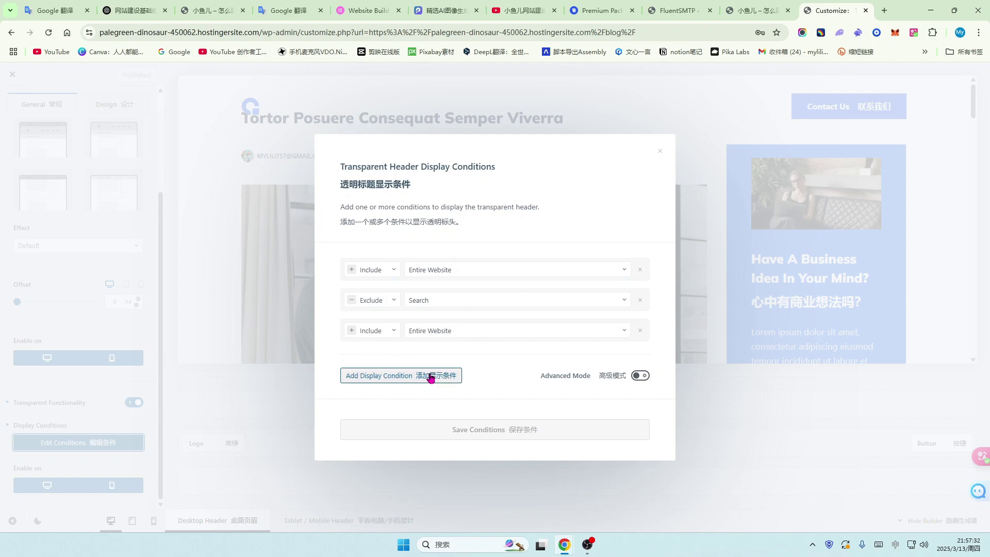
- Add a transparent header display condition that excludes Single Post and save the conditions
click(403, 378)
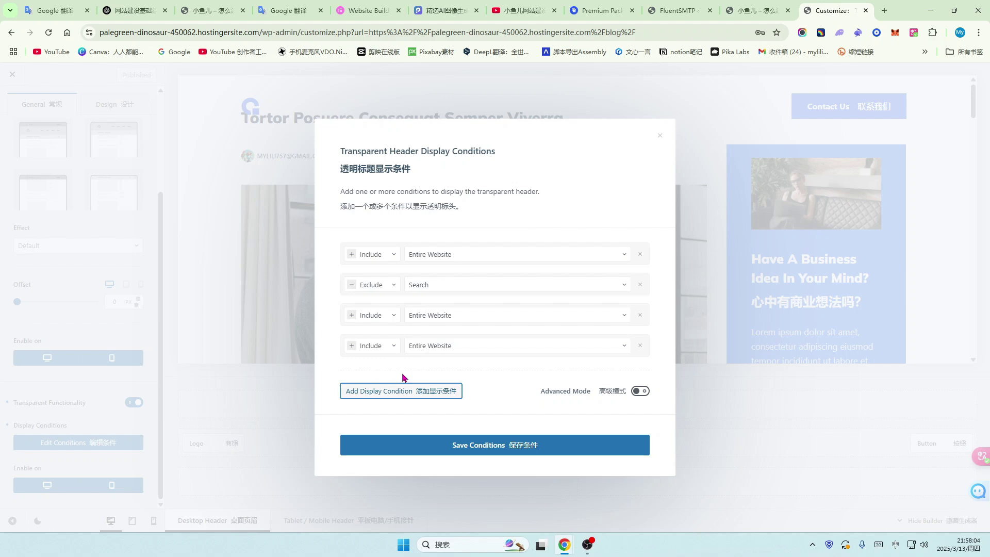
click(392, 347)
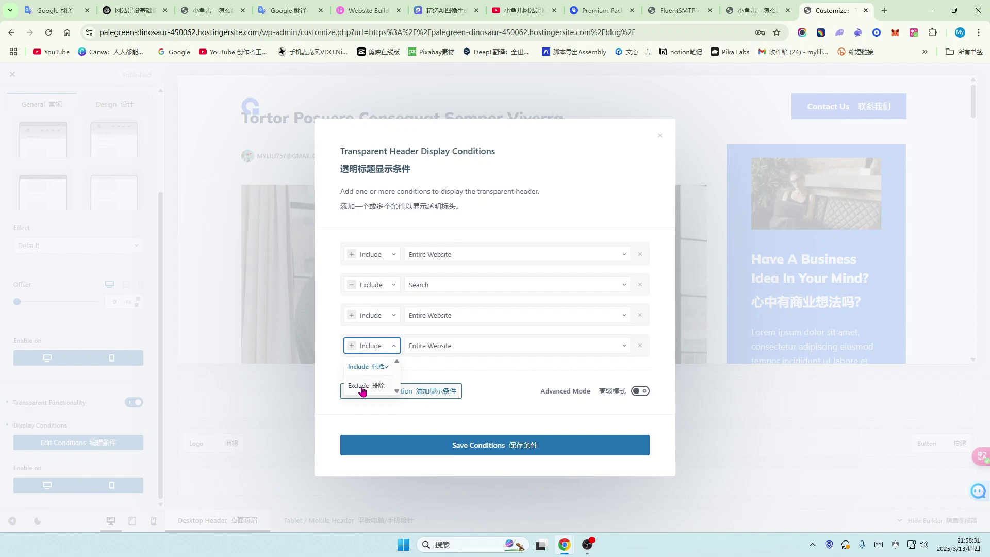
click(364, 387)
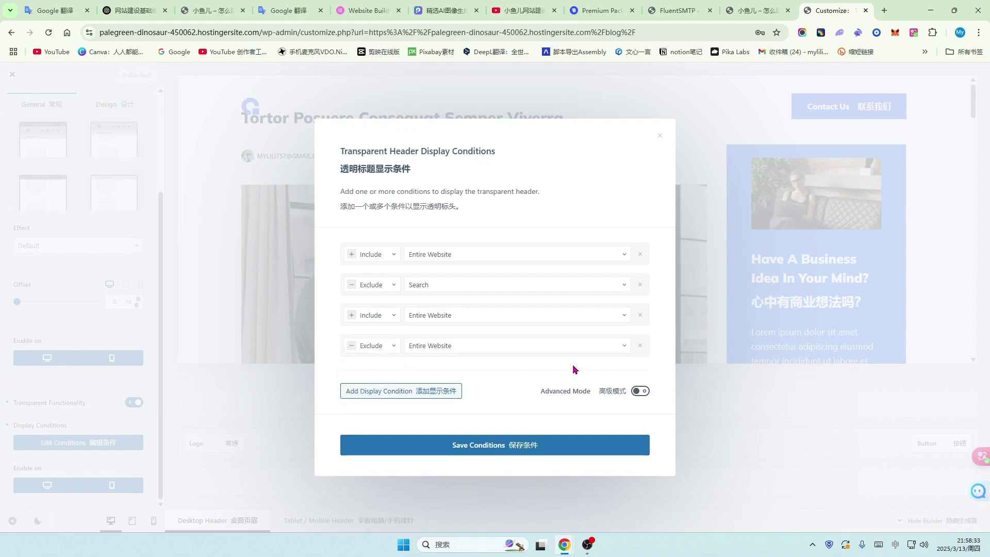
click(624, 347)
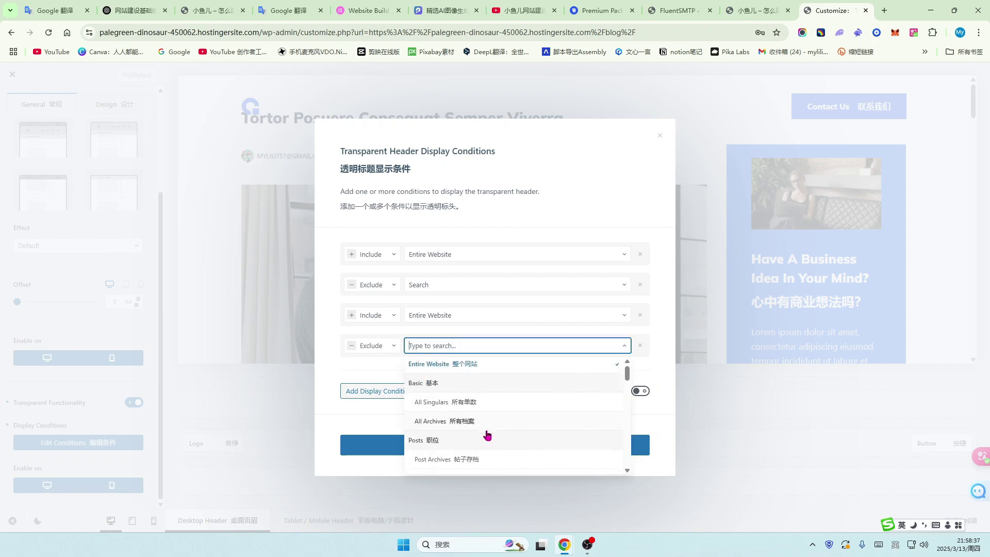
scroll(487, 435, down, 5)
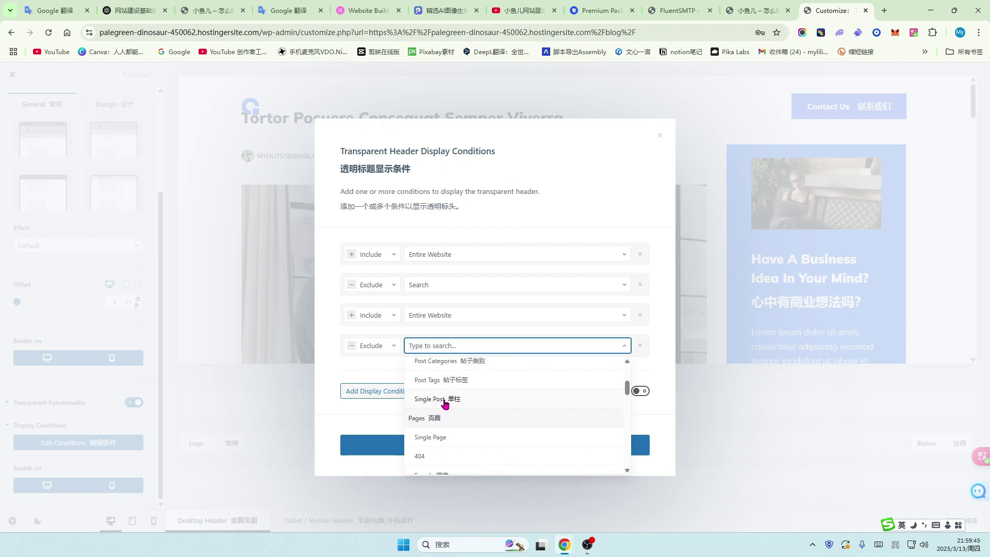
scroll(436, 423, up, 1)
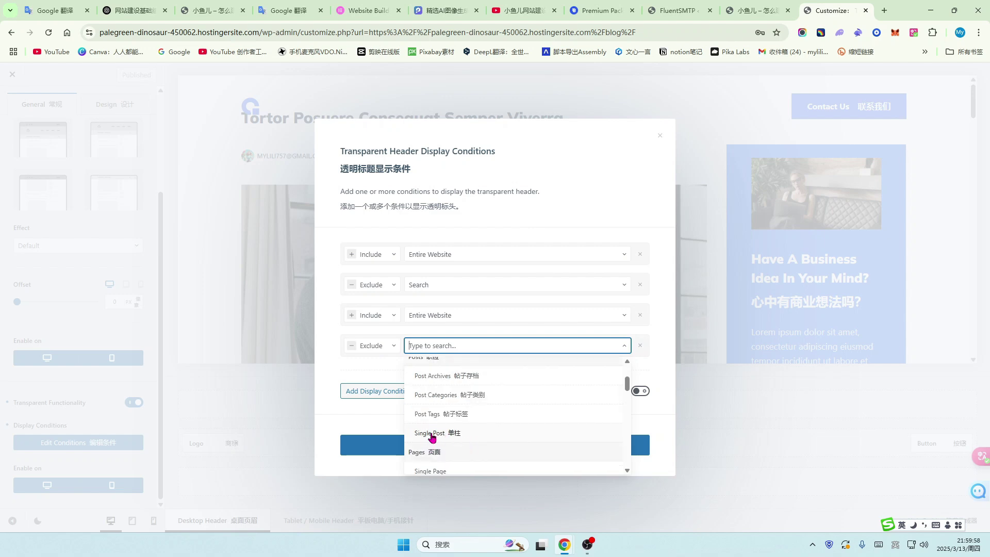
click(439, 435)
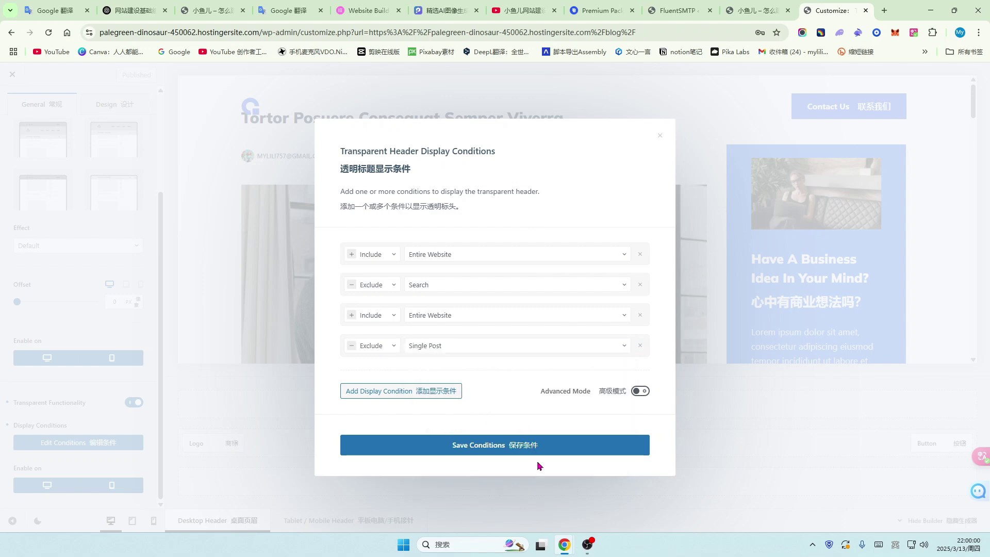
click(508, 446)
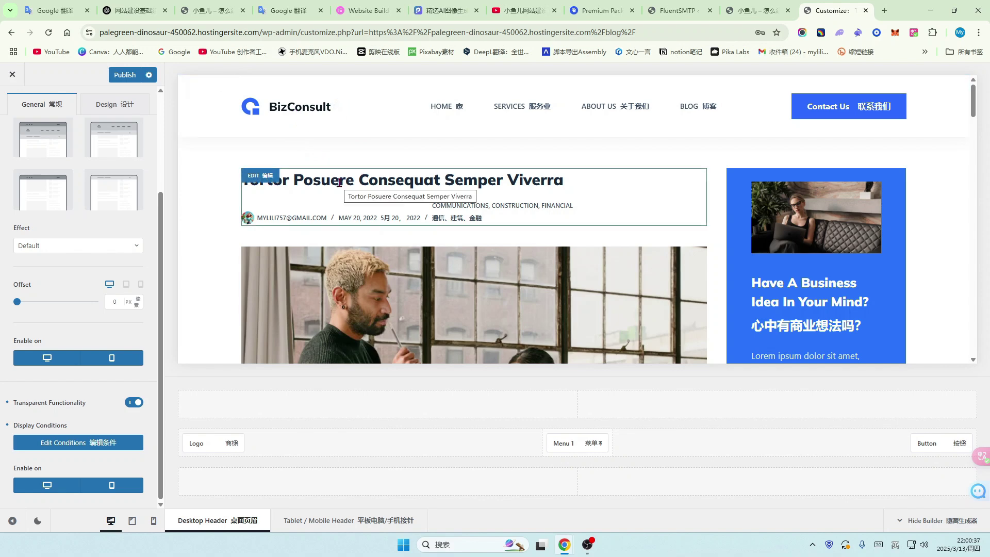
- Check the previewed post's header and title at the page top and while scrolled, and publish the header change
scroll(422, 300, down, 3)
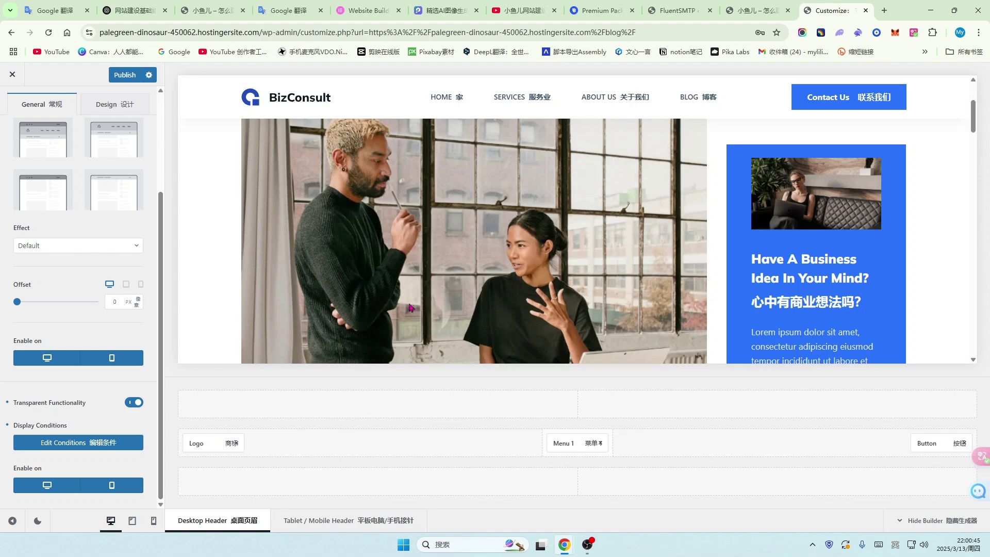
scroll(456, 285, down, 2)
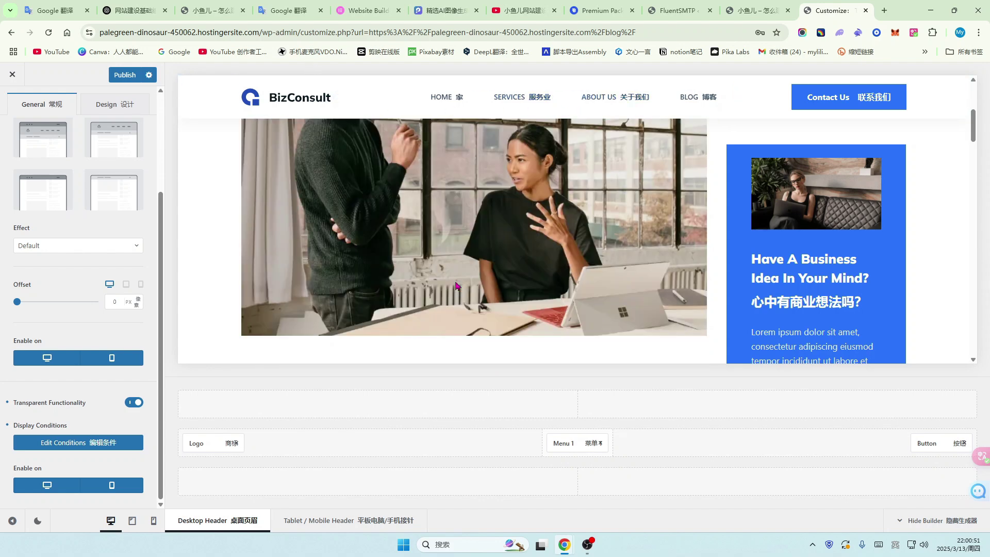
scroll(456, 285, down, 1)
scroll(455, 278, up, 2)
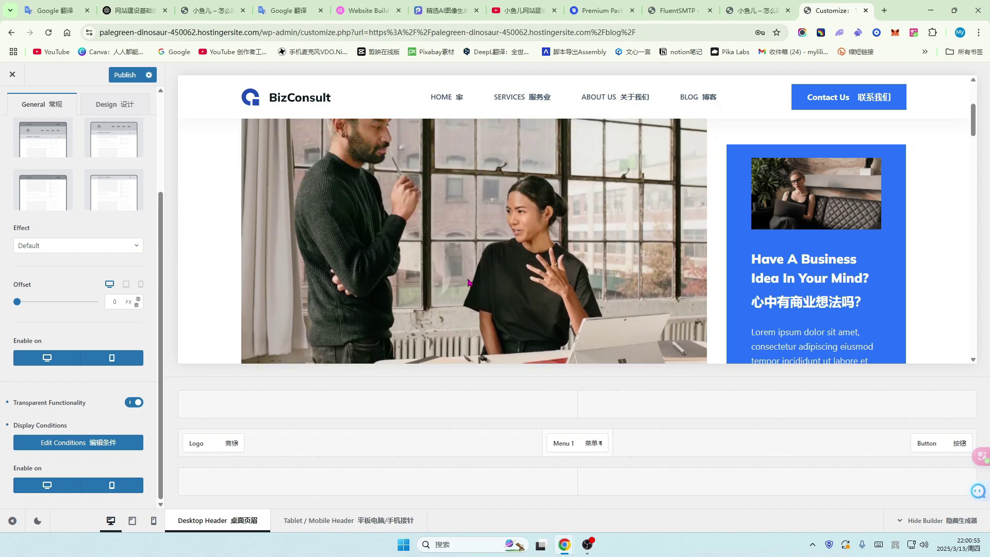
scroll(468, 283, up, 3)
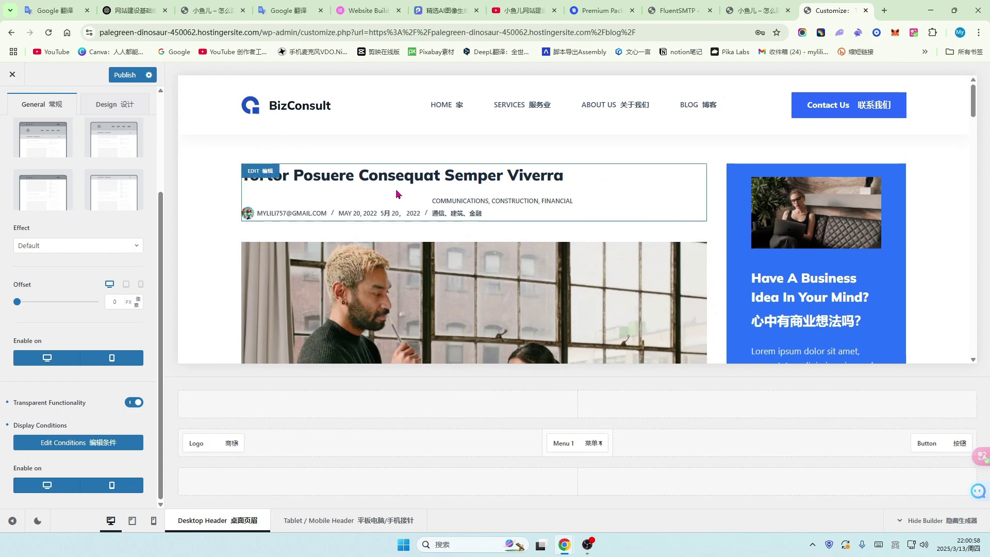
scroll(396, 206, down, 5)
scroll(395, 303, up, 4)
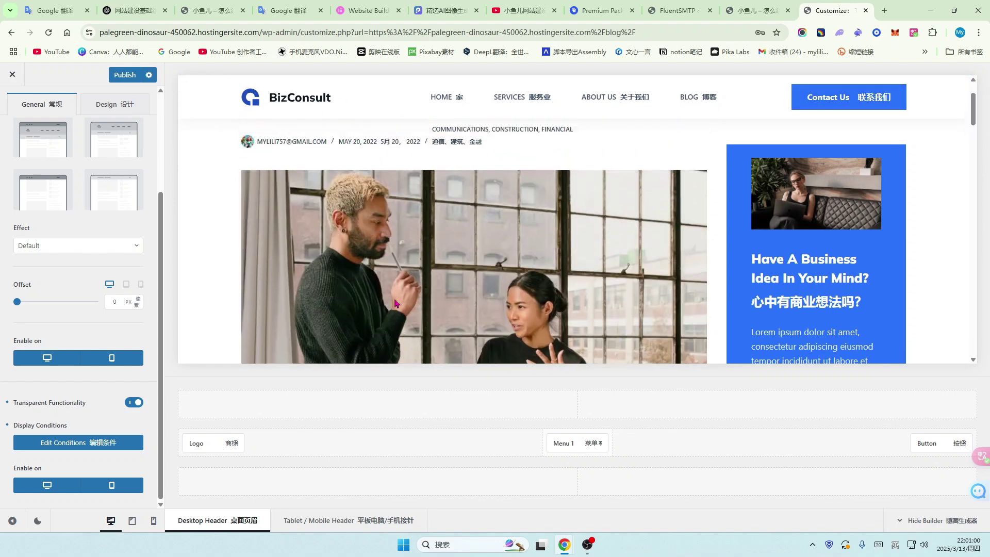
scroll(395, 304, up, 1)
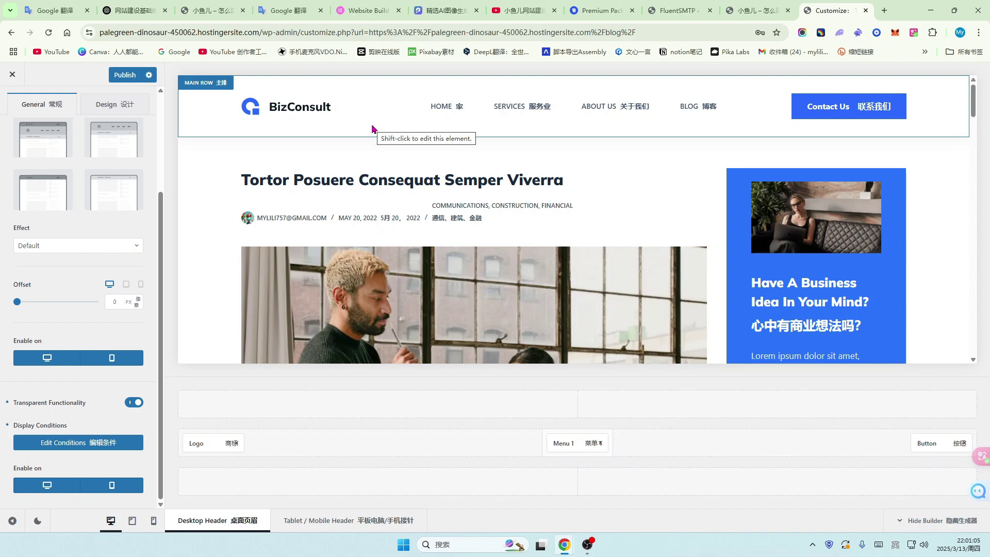
click(129, 76)
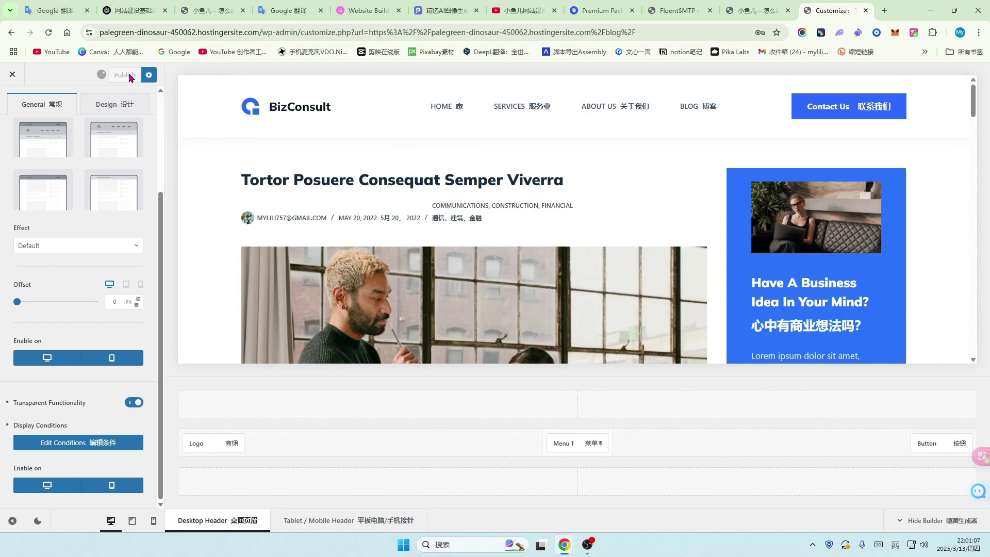
- Exit the customizer and review the live Blog page's post grid, sidebar and header
click(13, 75)
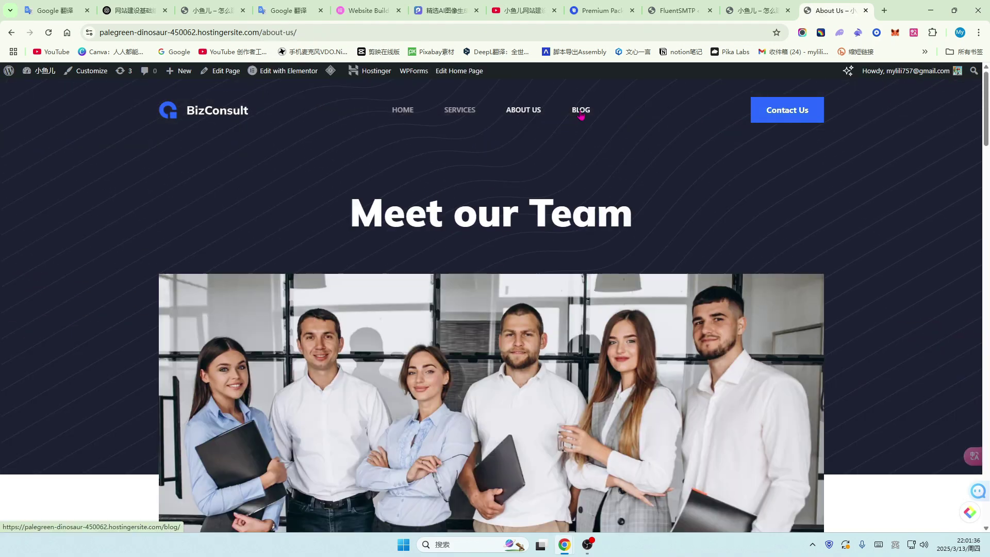
click(581, 113)
scroll(447, 273, down, 4)
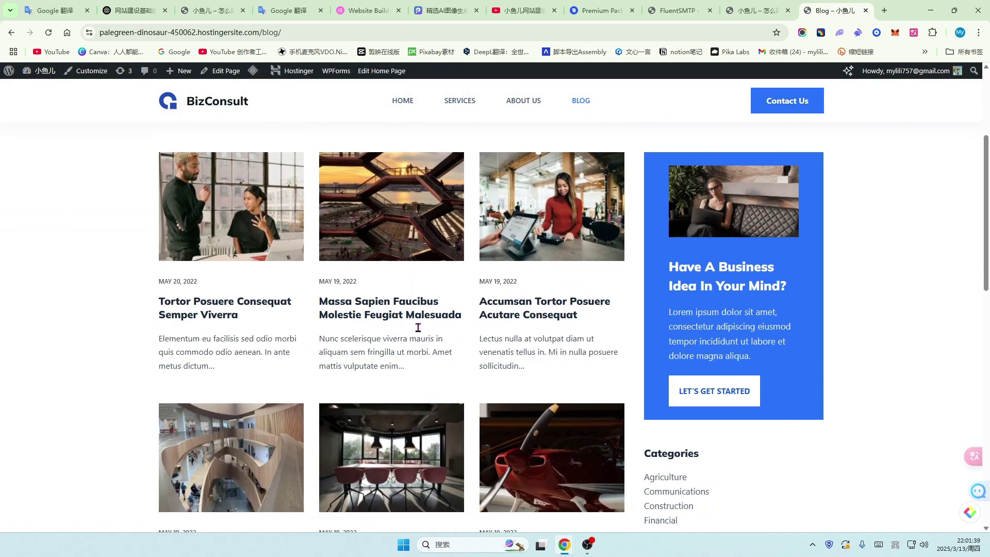
scroll(536, 328, up, 2)
scroll(464, 339, down, 3)
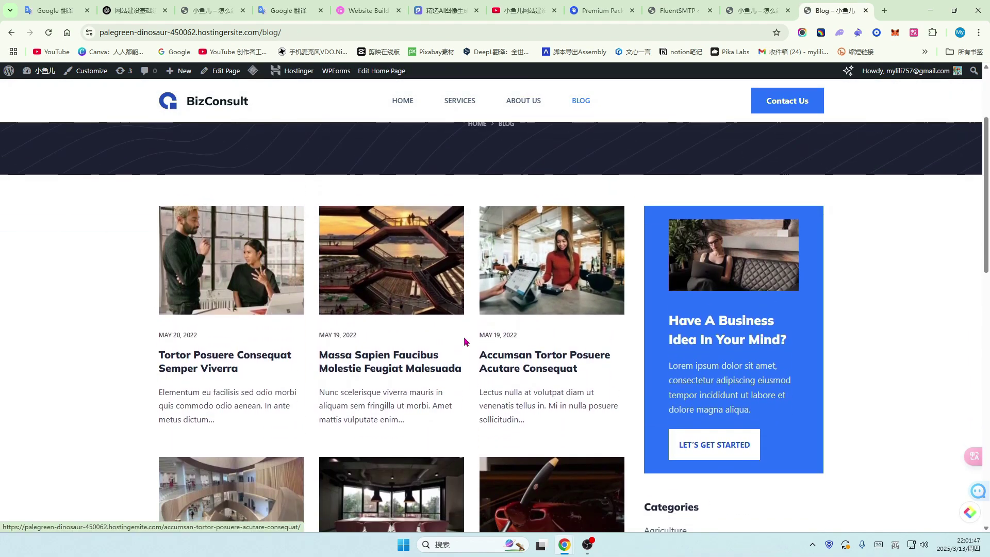
scroll(471, 341, down, 1)
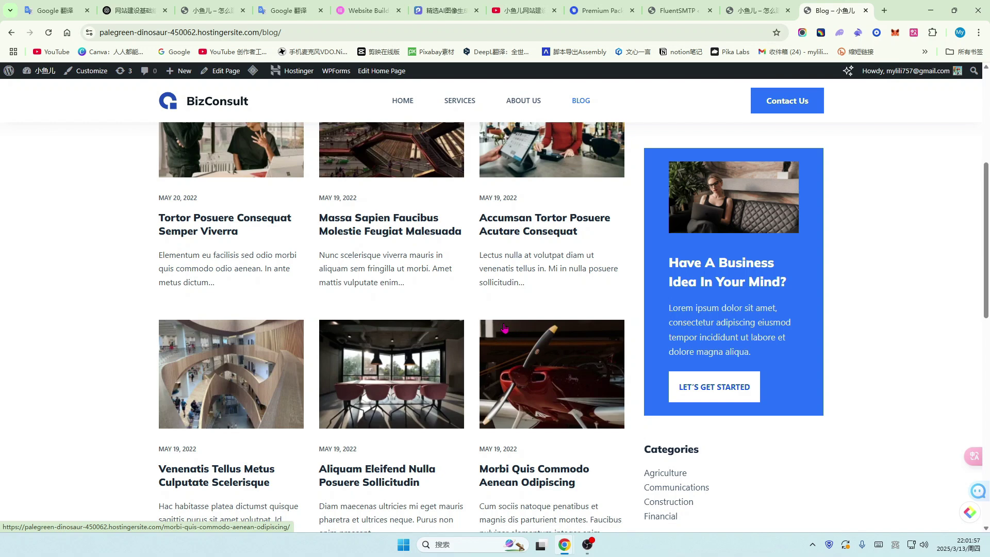
scroll(504, 327, up, 5)
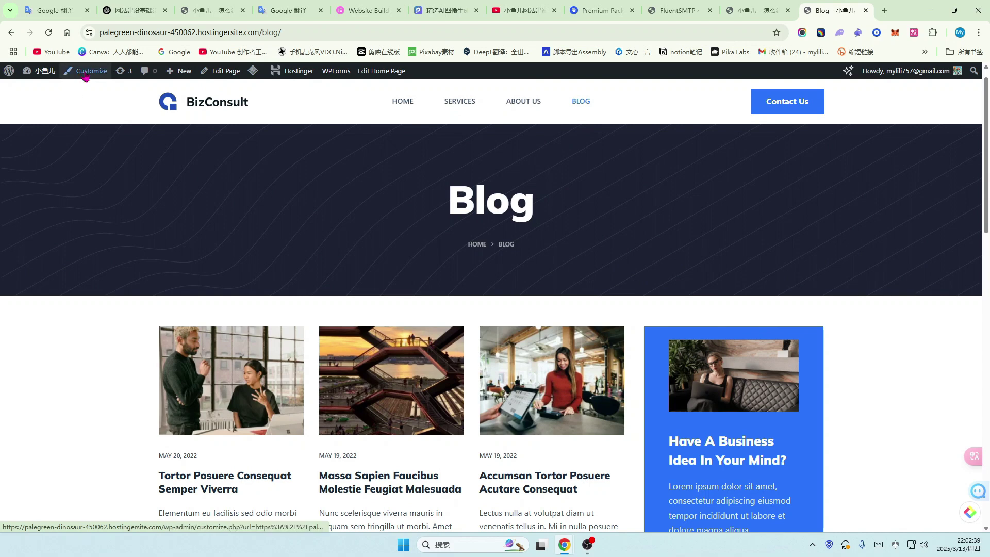
- Reopen the customizer from the Blog page and open the Single Post settings
click(86, 72)
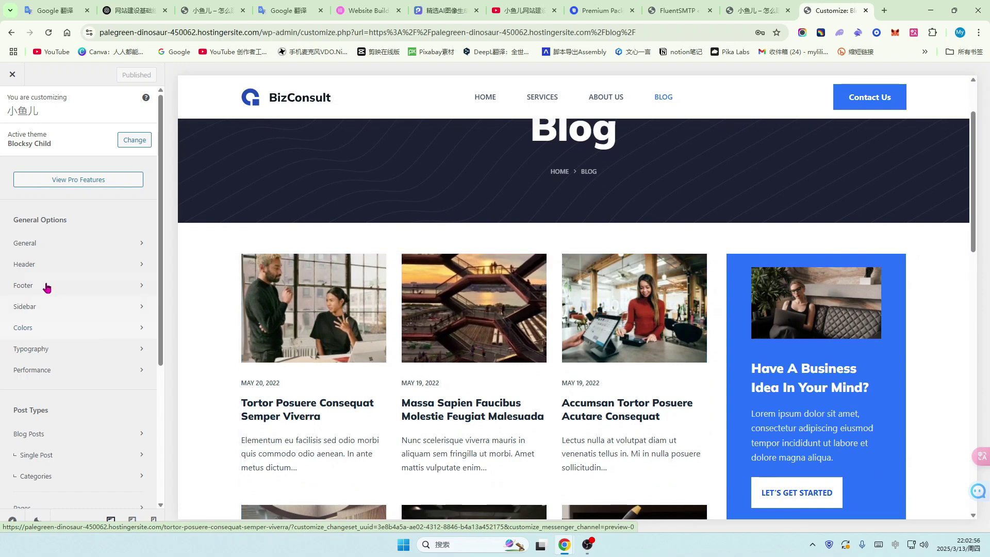
scroll(47, 288, down, 3)
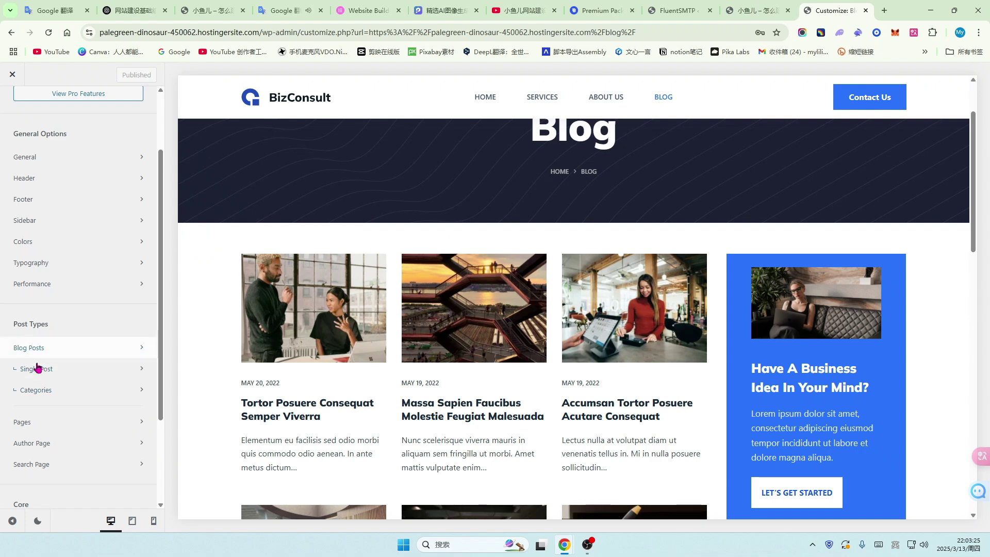
click(113, 369)
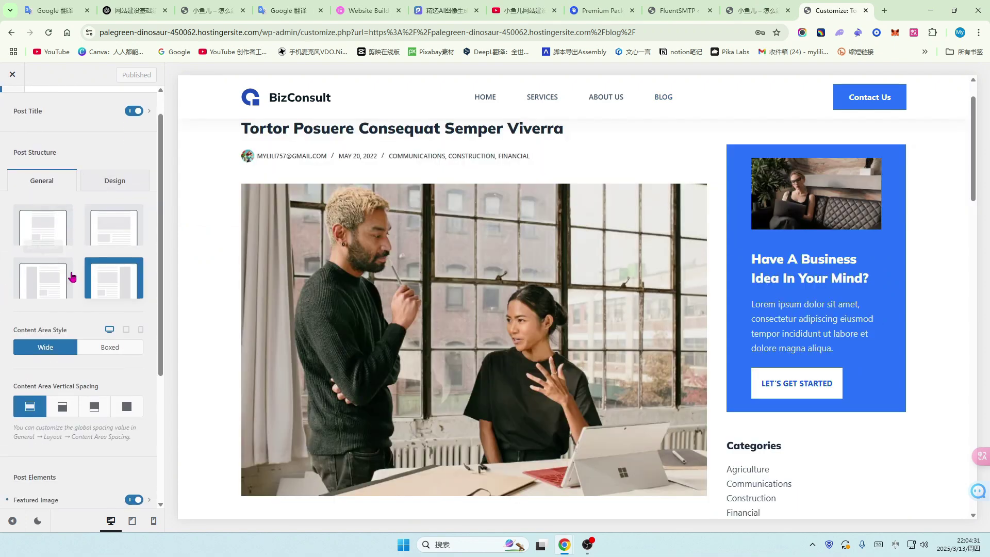
- Examine the Single Post structure, content area and post element options against the previewed post's title, featured image and text
scroll(71, 257, down, 3)
scroll(72, 286, up, 3)
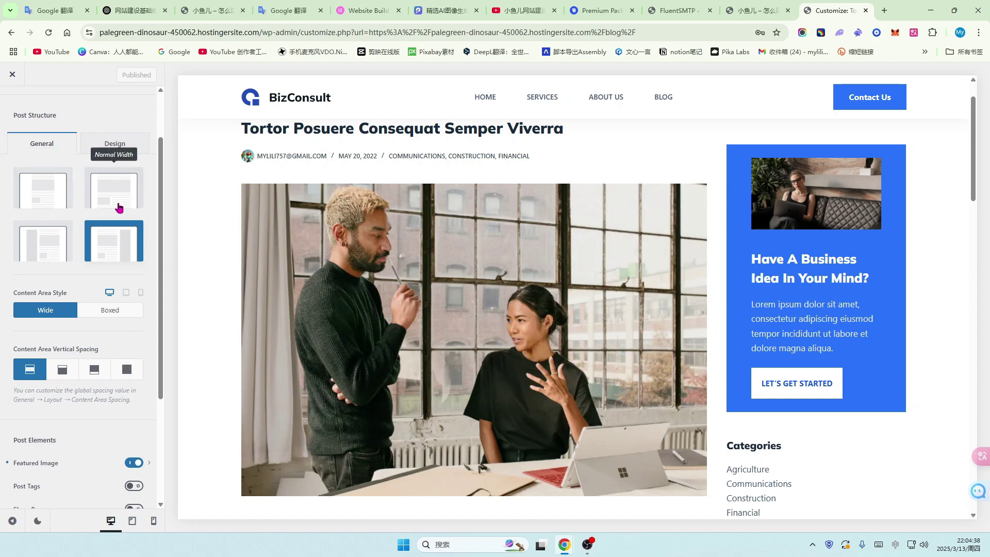
scroll(59, 256, down, 2)
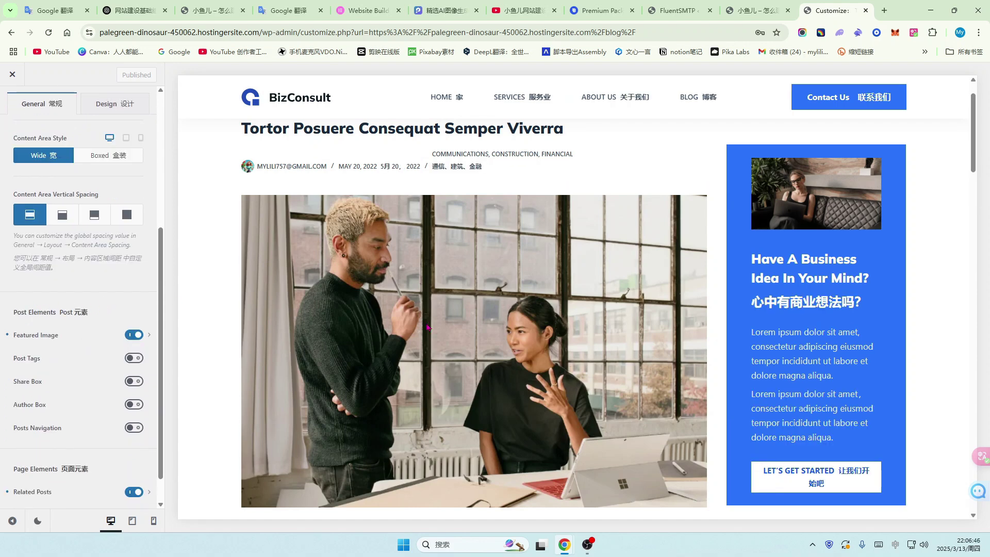
scroll(446, 322, down, 2)
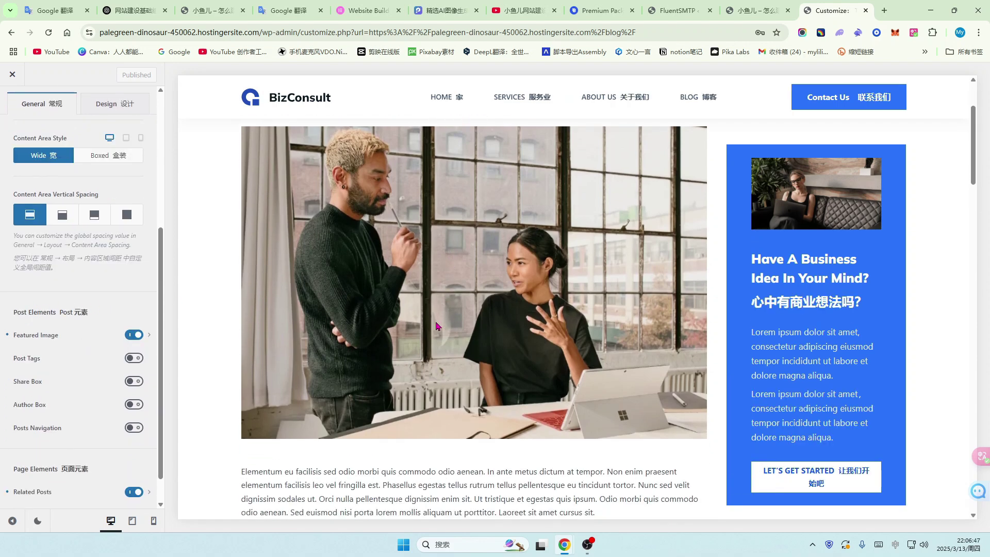
scroll(72, 268, up, 4)
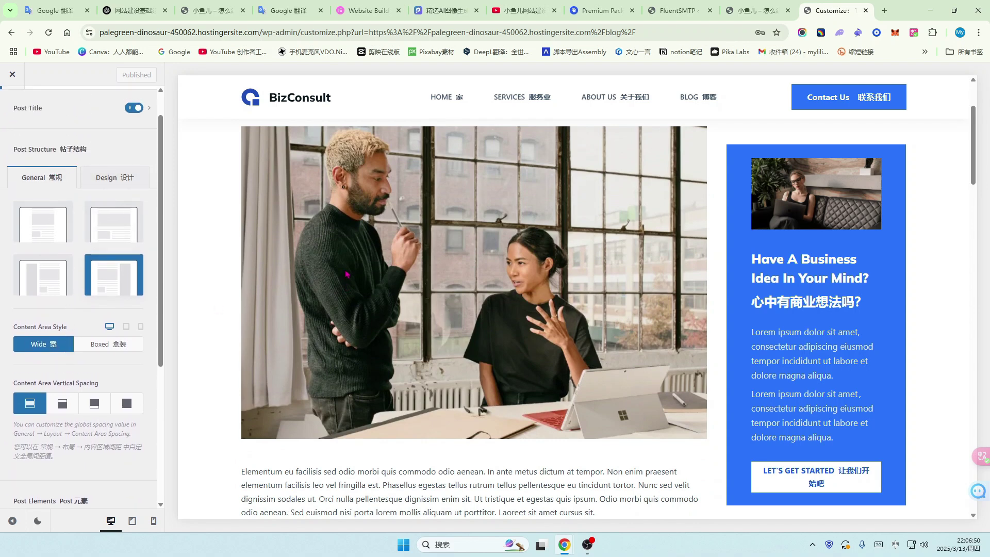
scroll(536, 285, down, 3)
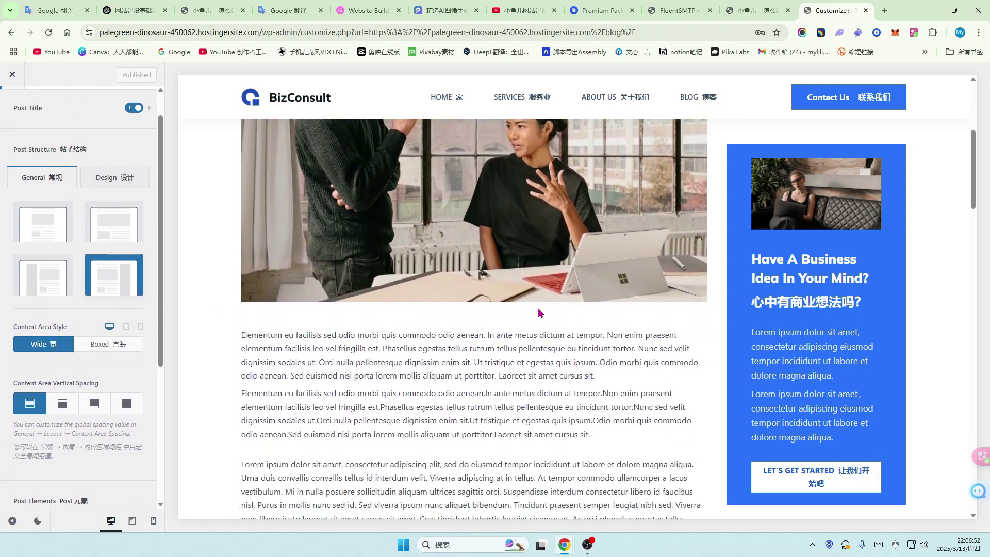
scroll(361, 268, up, 1)
scroll(93, 244, down, 1)
scroll(93, 244, down, 4)
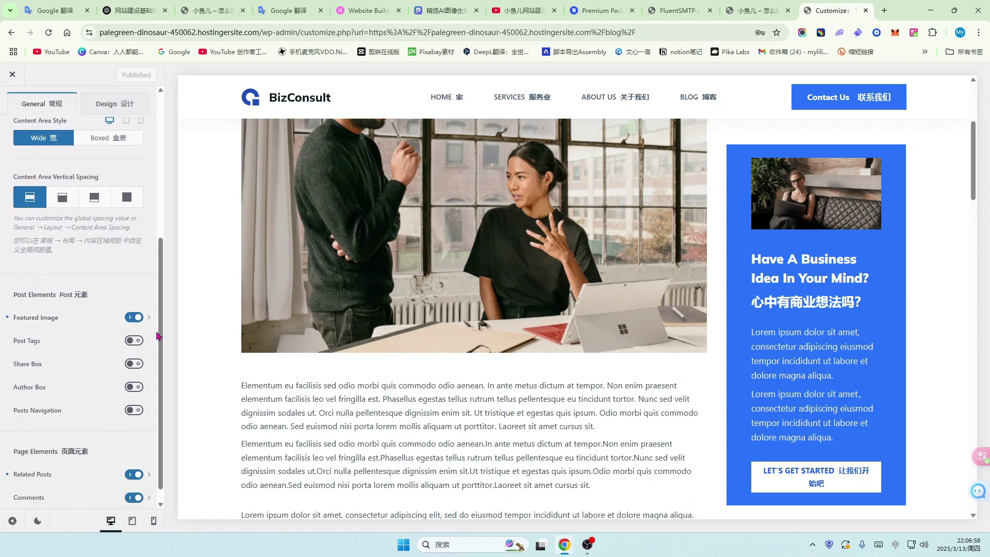
scroll(433, 364, up, 1)
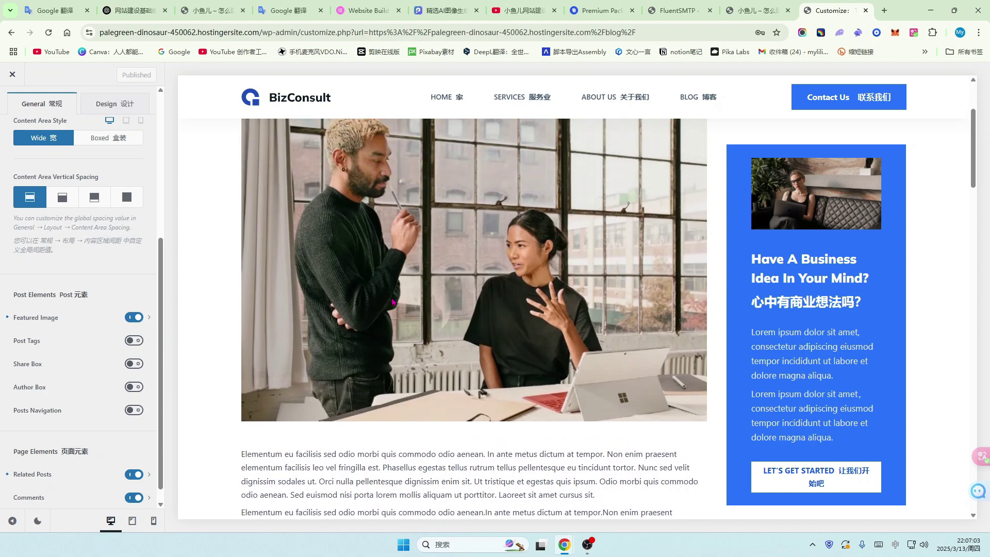
scroll(467, 322, up, 1)
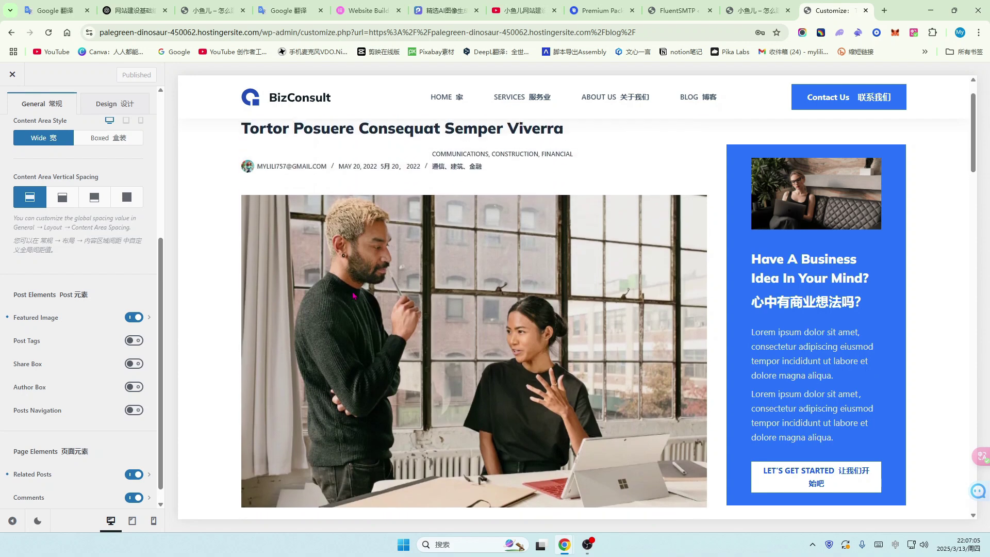
- Open the Featured Image settings, try the predefined ratios 1/1, 4/3, 16/9 and 2/1, and set the image ratio back to Original
scroll(456, 309, down, 1)
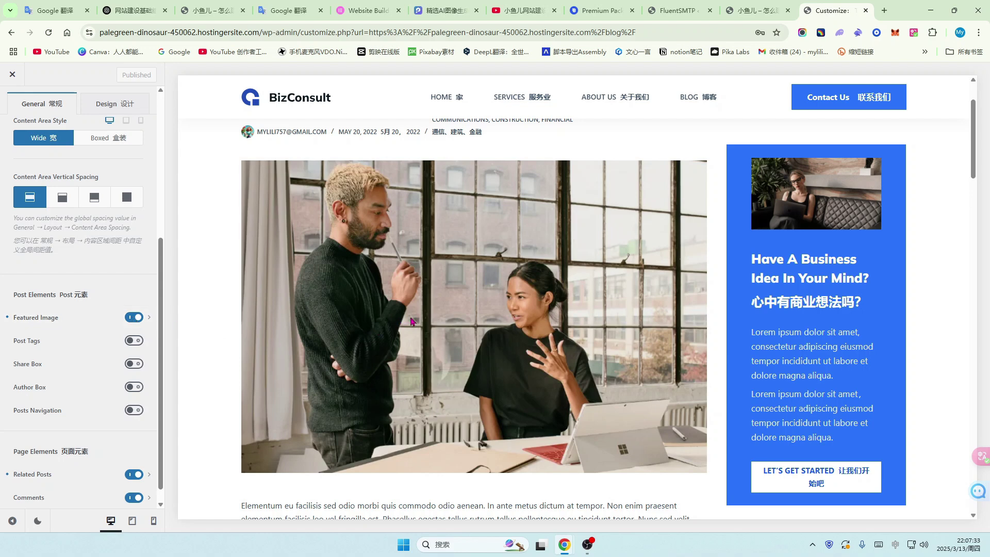
click(149, 318)
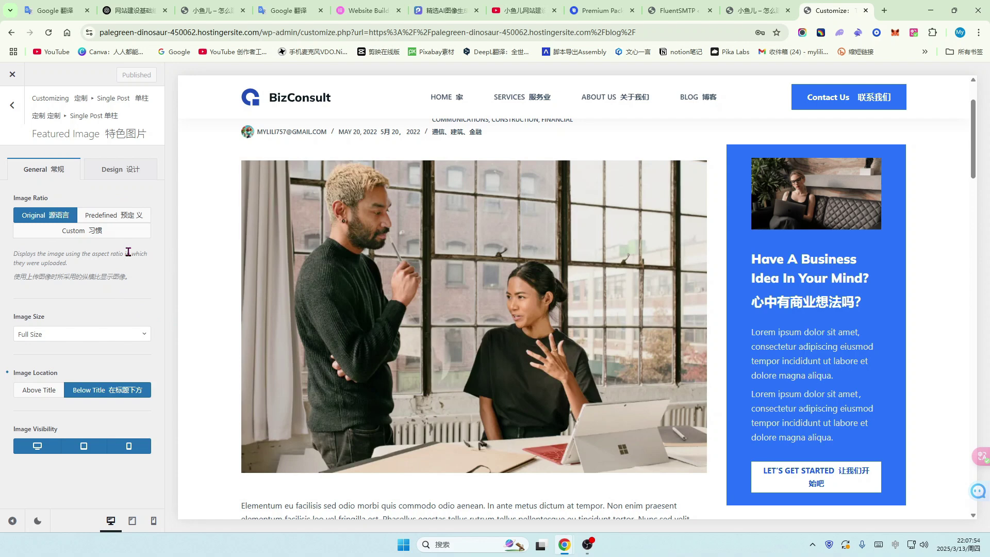
click(116, 218)
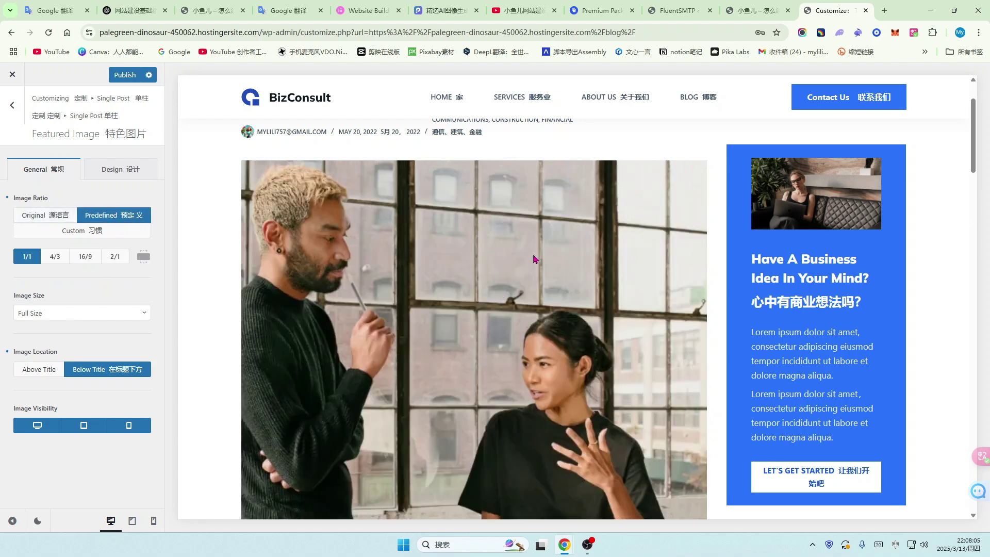
scroll(488, 312, down, 2)
scroll(488, 313, up, 1)
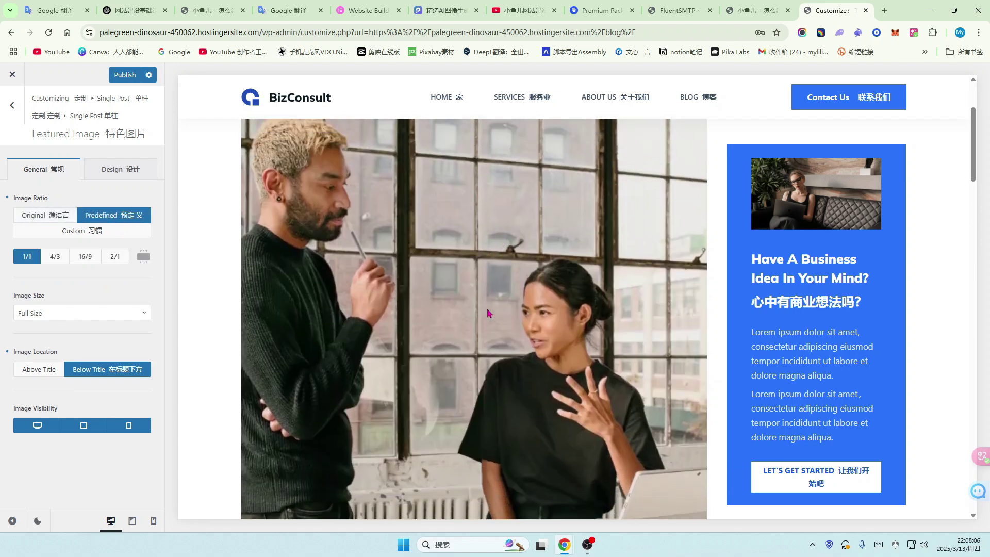
click(56, 260)
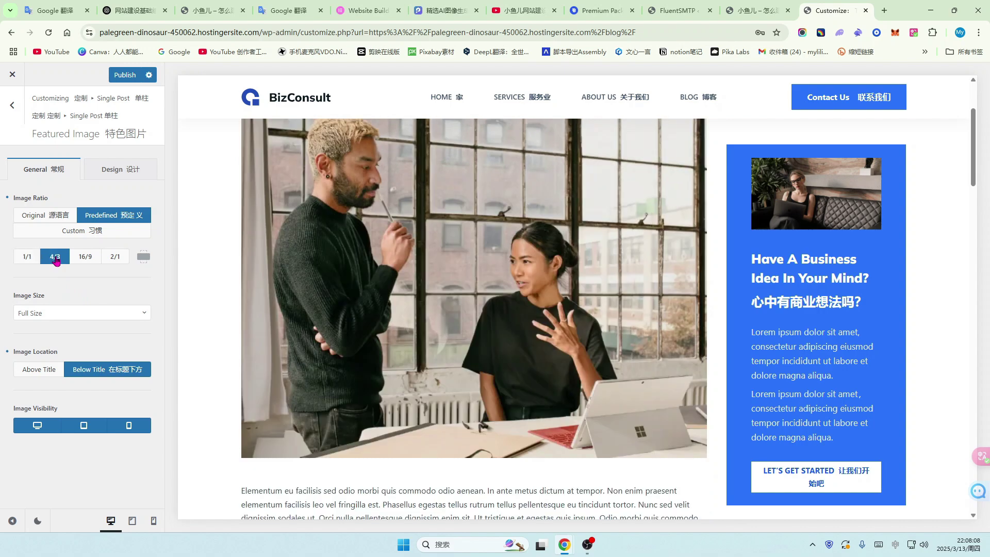
click(85, 259)
click(111, 260)
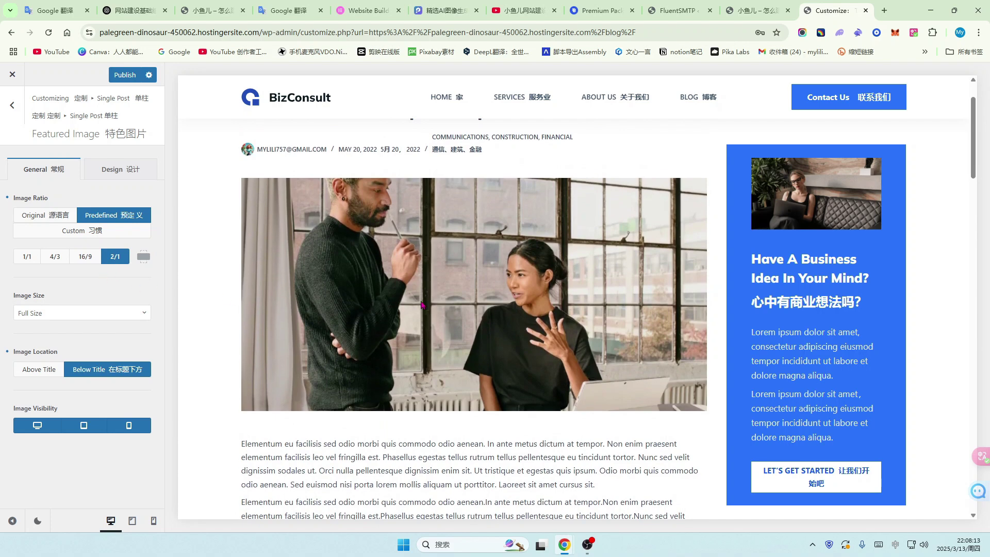
click(82, 261)
click(26, 258)
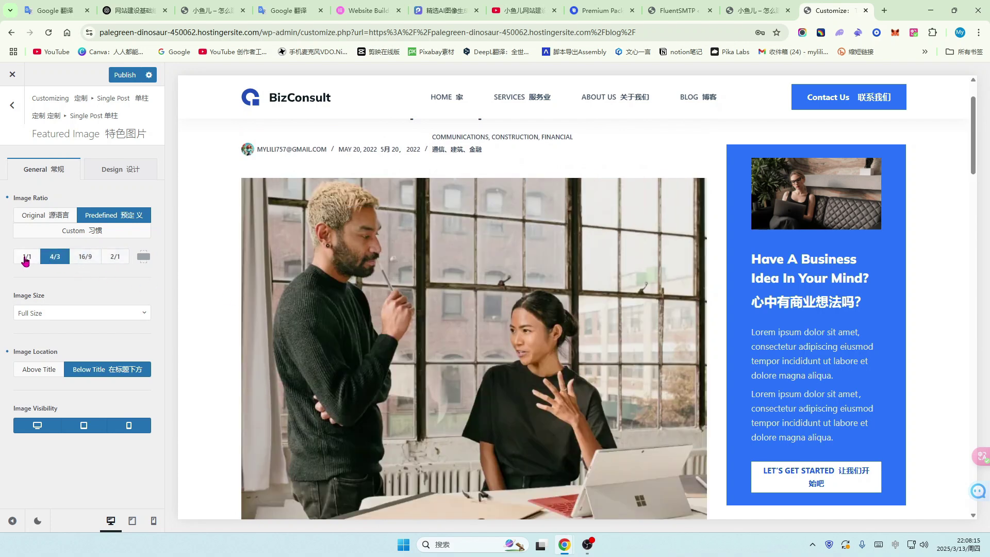
click(46, 215)
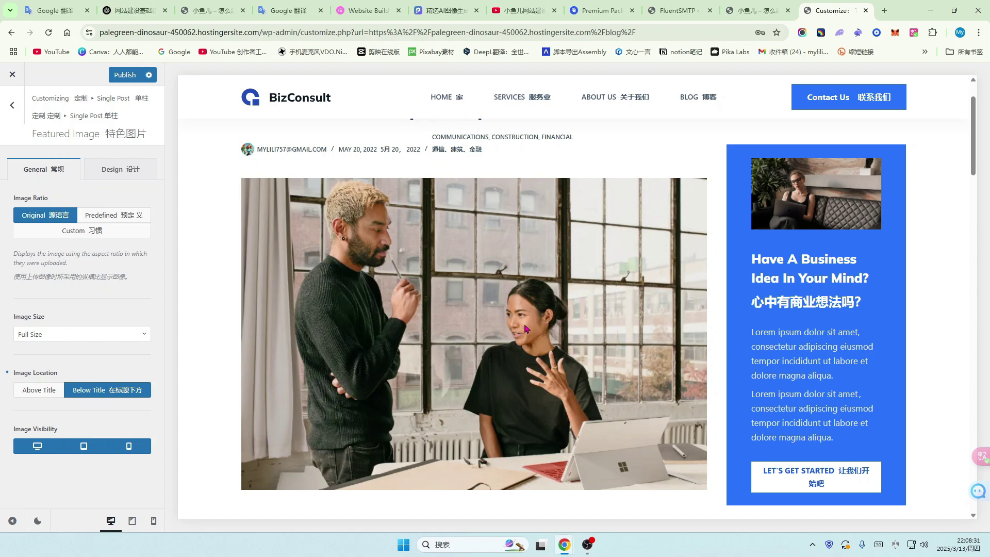
- Examine the available featured image sizes and close the list with Full Size kept
click(134, 337)
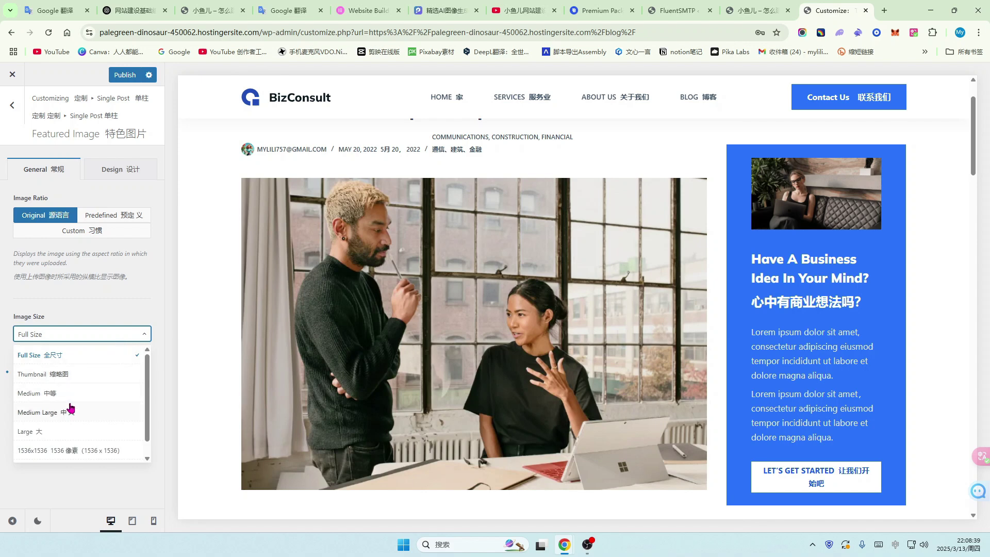
scroll(73, 396, down, 1)
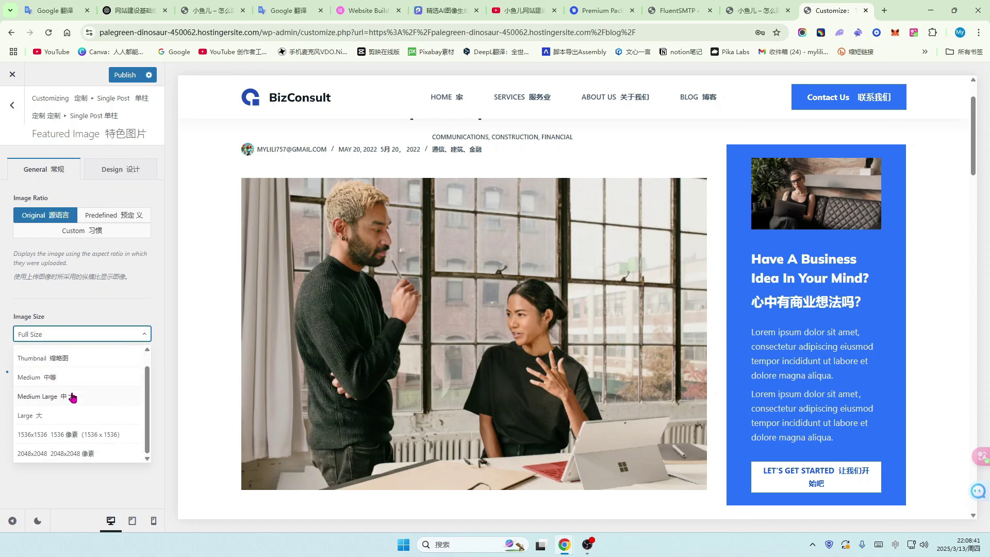
scroll(74, 397, up, 1)
scroll(79, 410, down, 1)
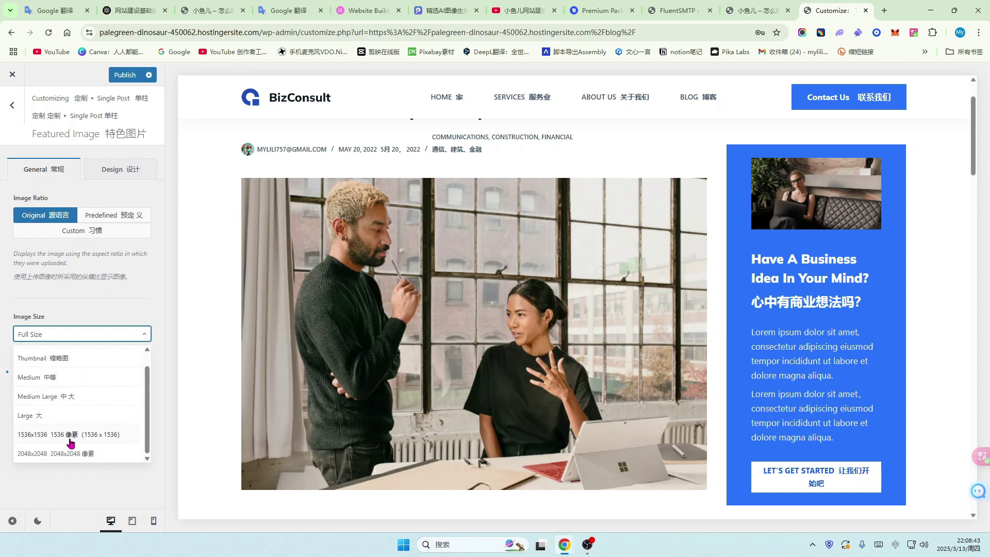
click(152, 283)
- Preview the featured image above the title, set its location back to Below Title and publish
click(123, 391)
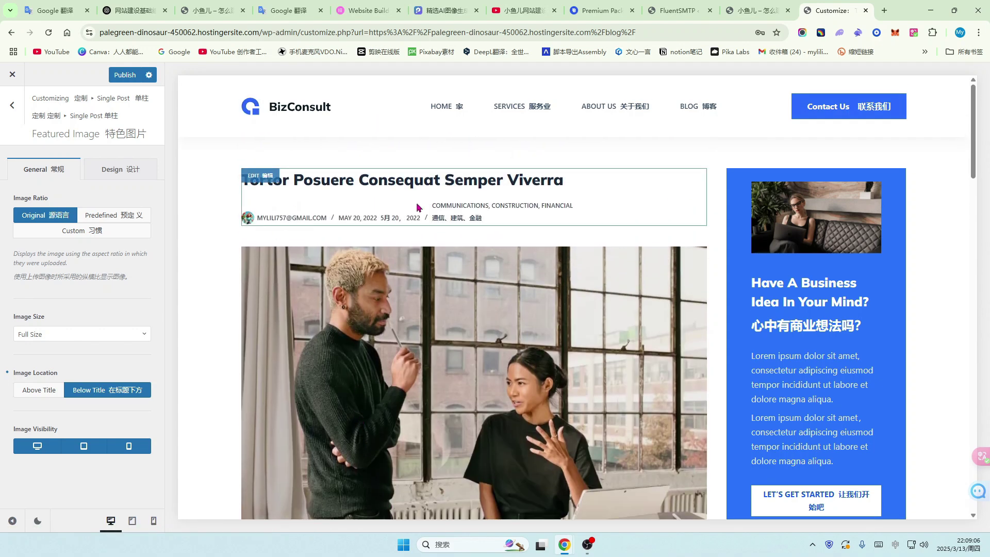
scroll(424, 339, down, 3)
scroll(425, 339, down, 2)
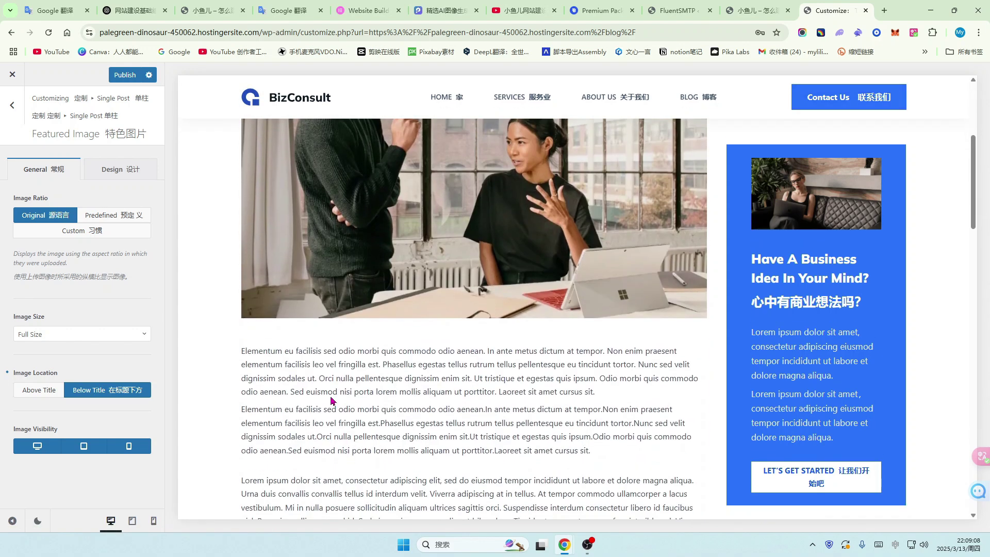
click(29, 393)
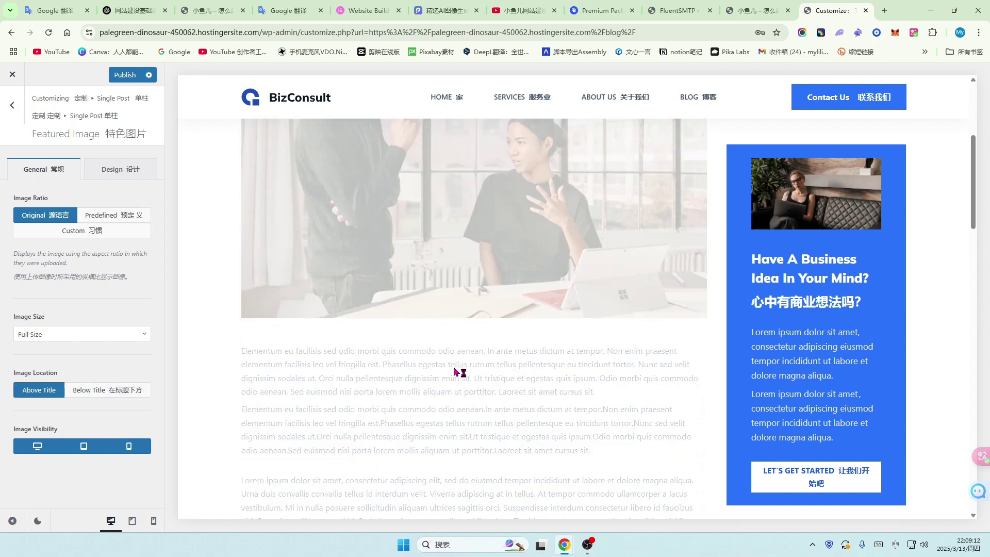
scroll(372, 230, down, 4)
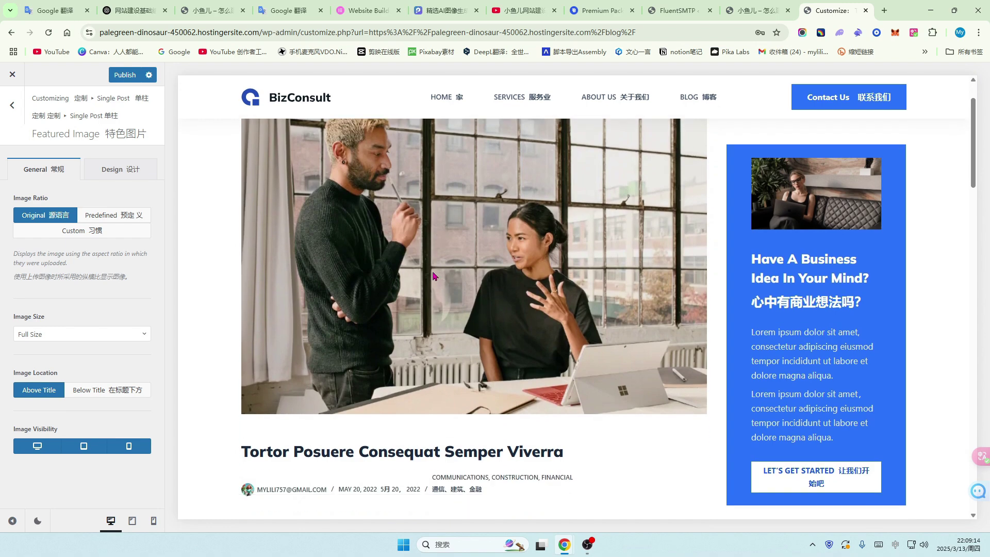
scroll(243, 294, up, 1)
click(122, 395)
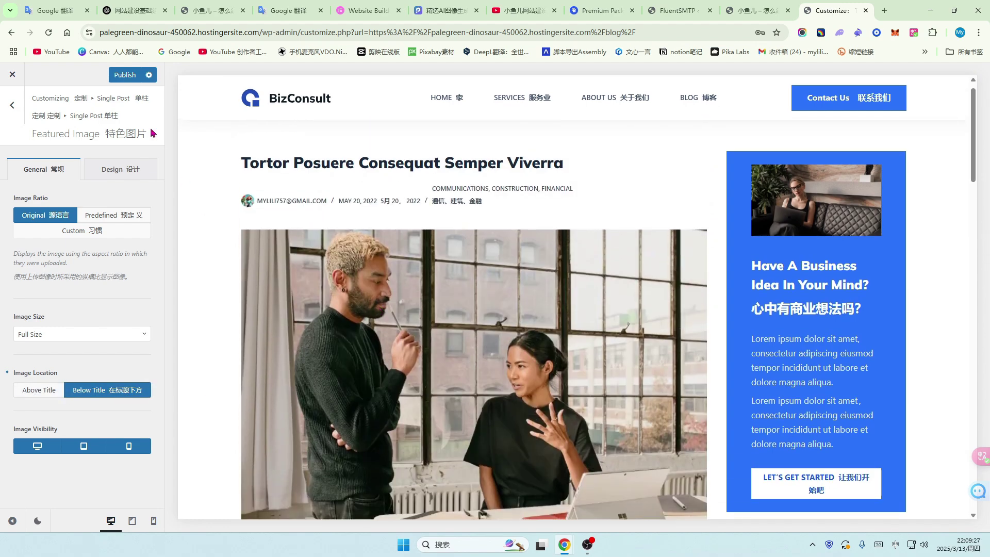
click(125, 75)
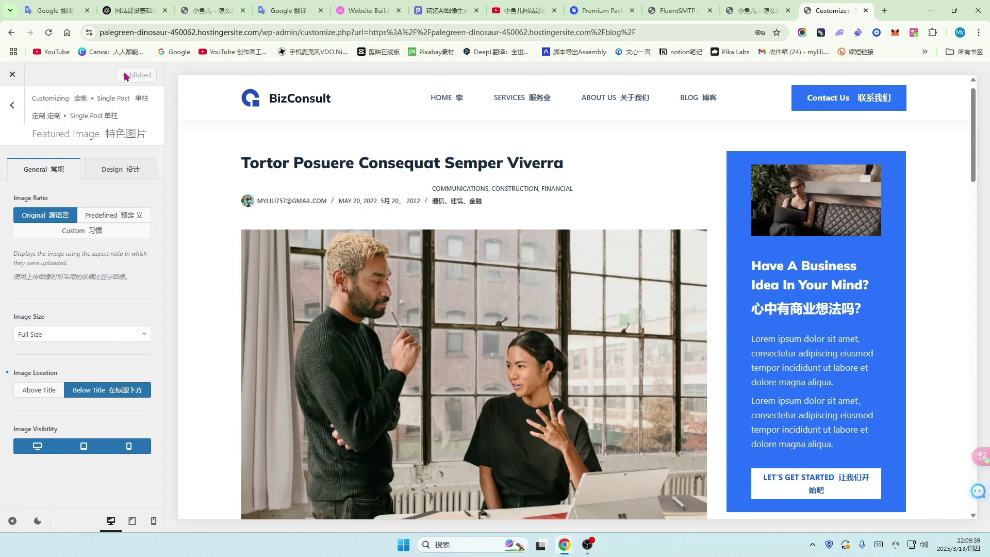
- Return to the main customizer list and look through its General Options, Post Types and Core sections
key(Escape)
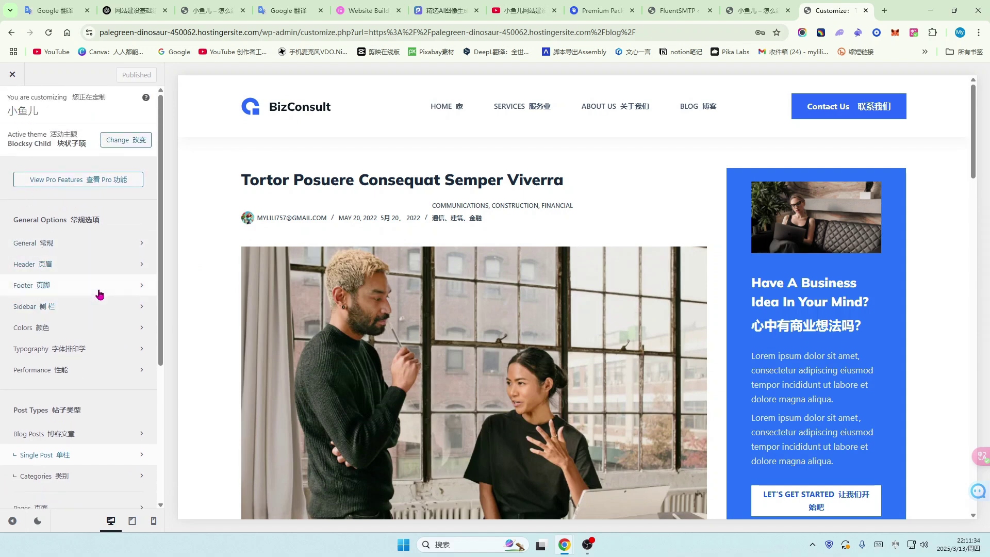
scroll(87, 271, down, 2)
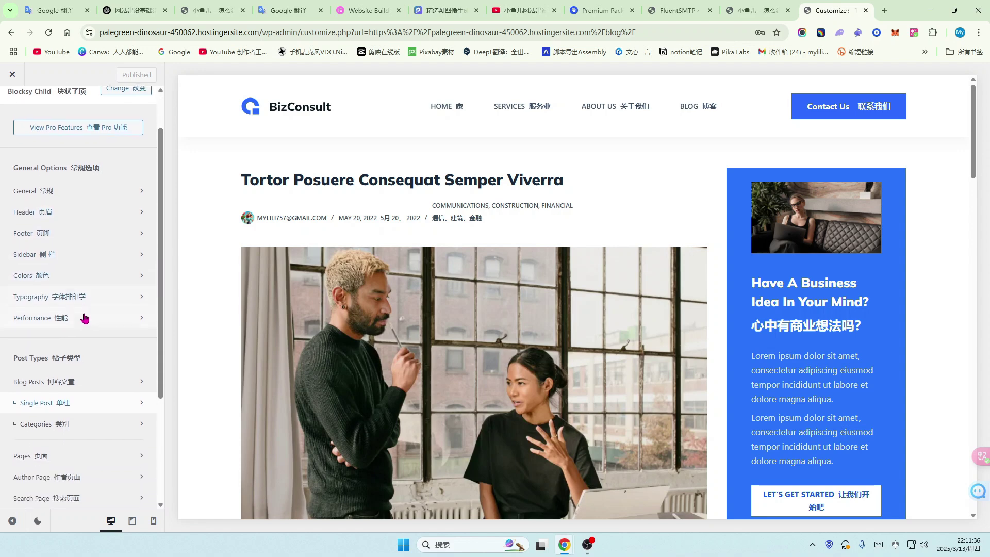
scroll(82, 352, down, 1)
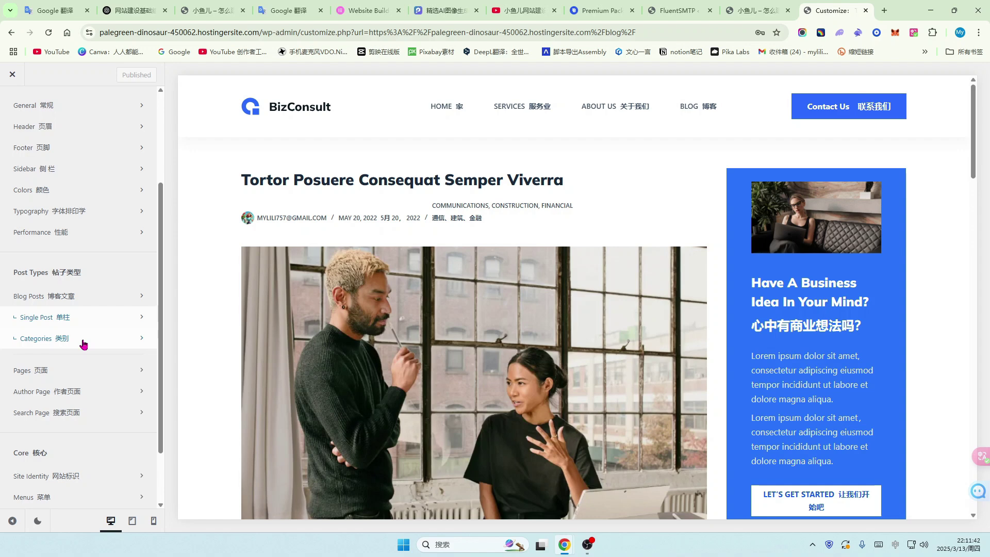
scroll(98, 338, down, 1)
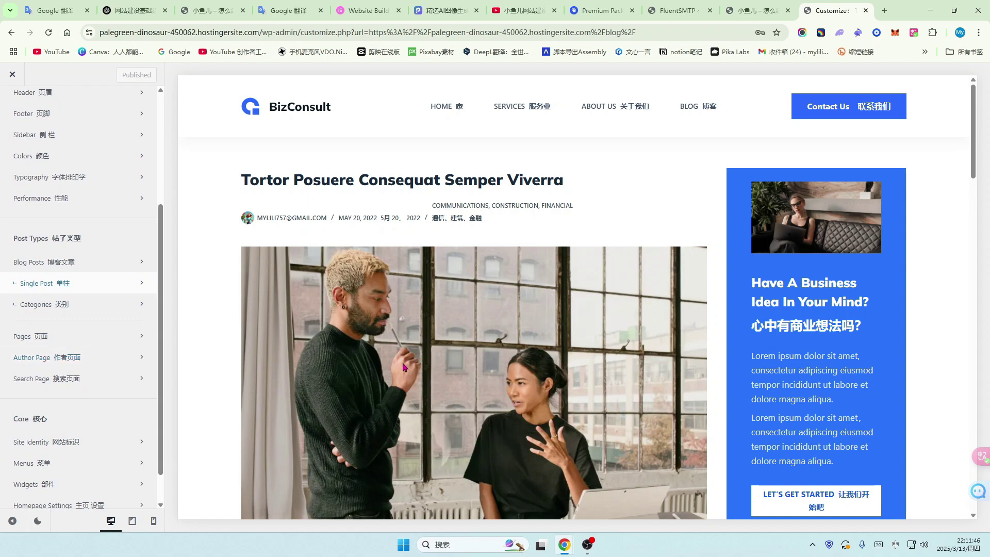
scroll(460, 371, down, 2)
scroll(461, 371, up, 2)
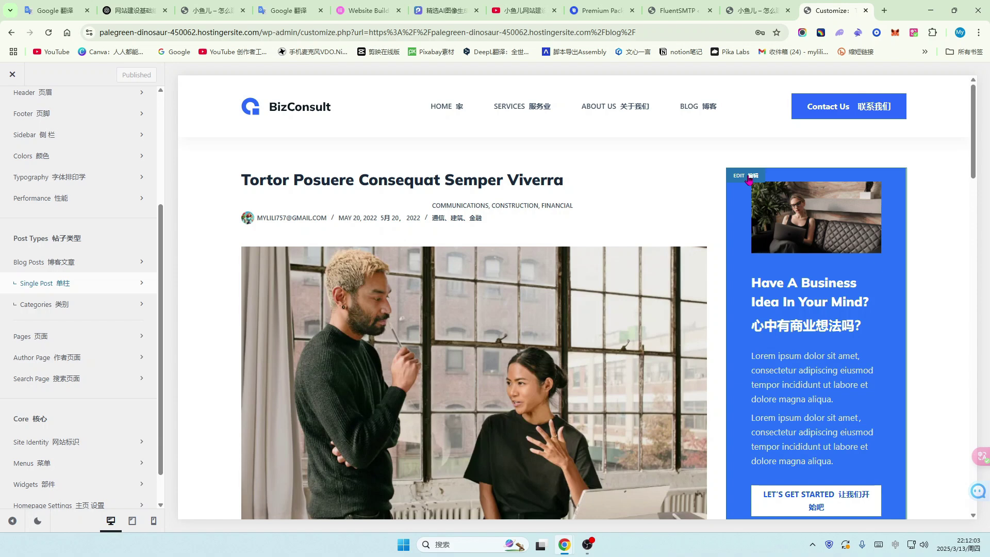
- Open the previewed post's Post Title settings through Single Post and examine the post's title, featured image and body text
click(142, 283)
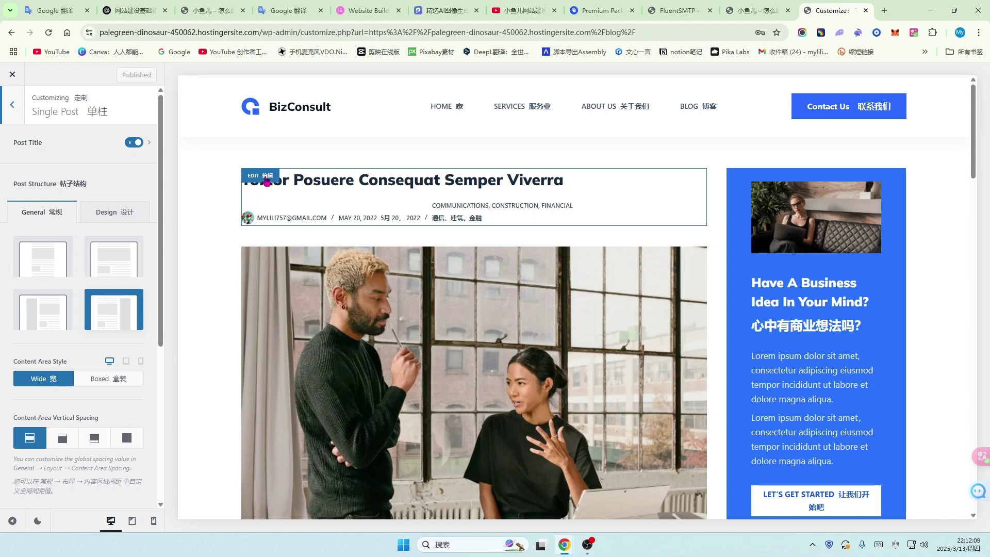
click(257, 176)
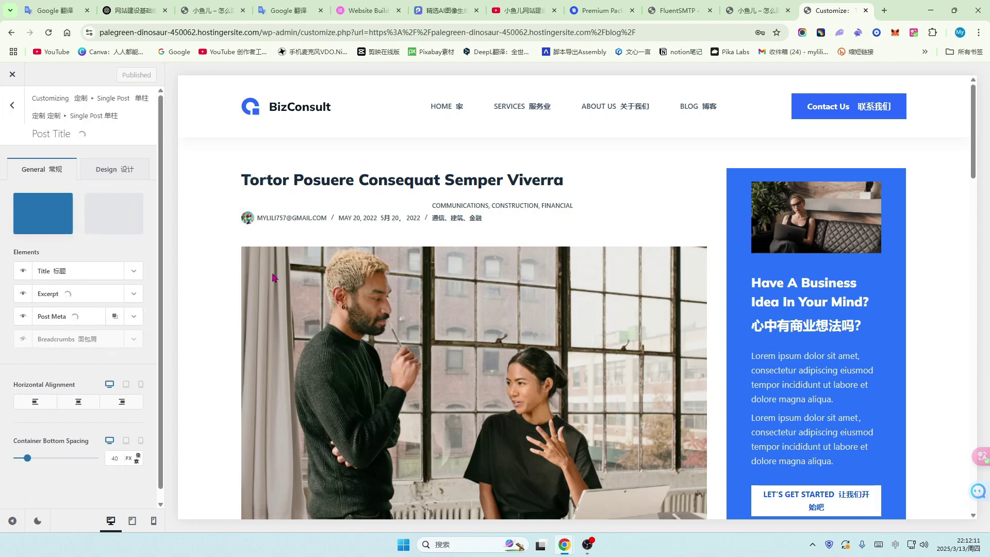
scroll(305, 260, down, 3)
scroll(294, 309, down, 3)
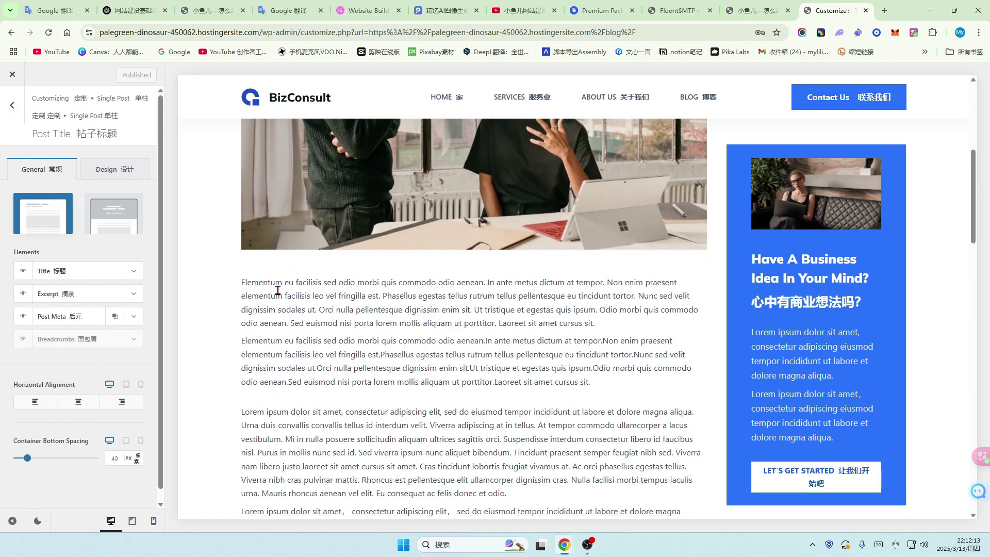
scroll(278, 289, up, 5)
scroll(500, 348, up, 1)
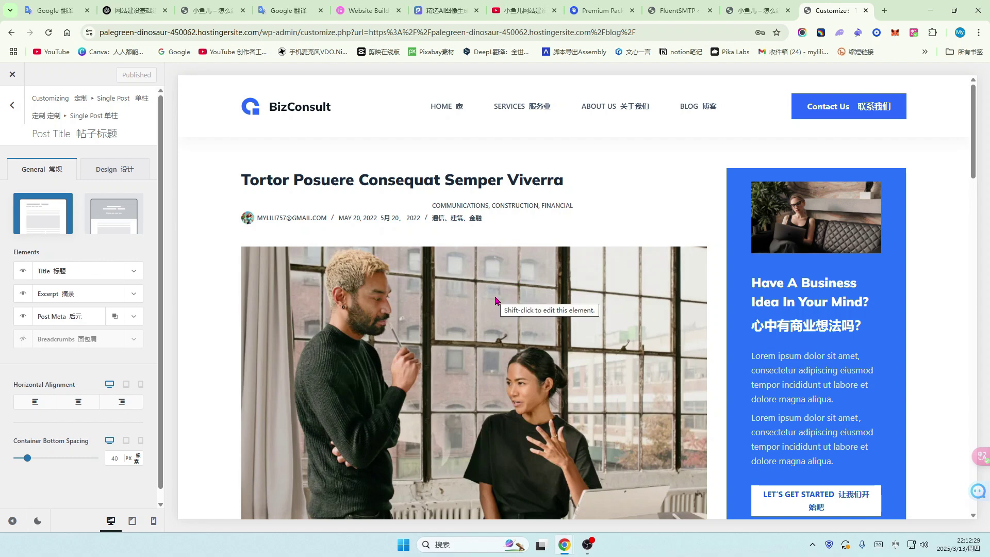
scroll(496, 301, down, 3)
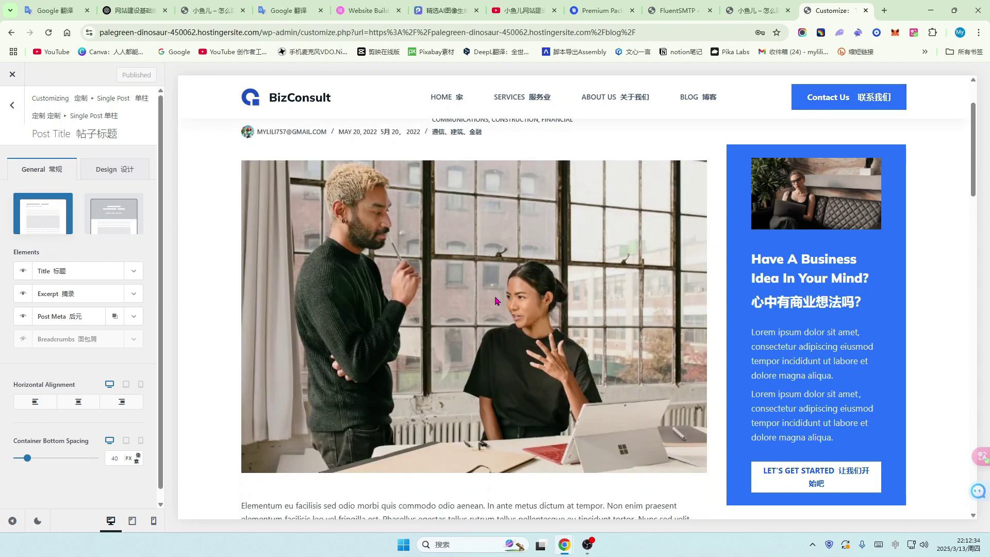
scroll(504, 333, down, 1)
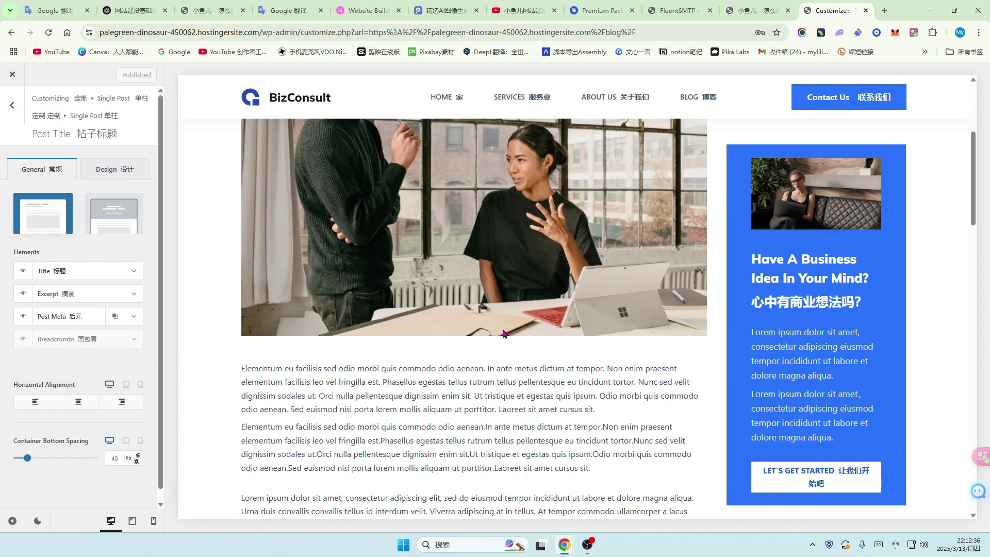
scroll(504, 334, down, 1)
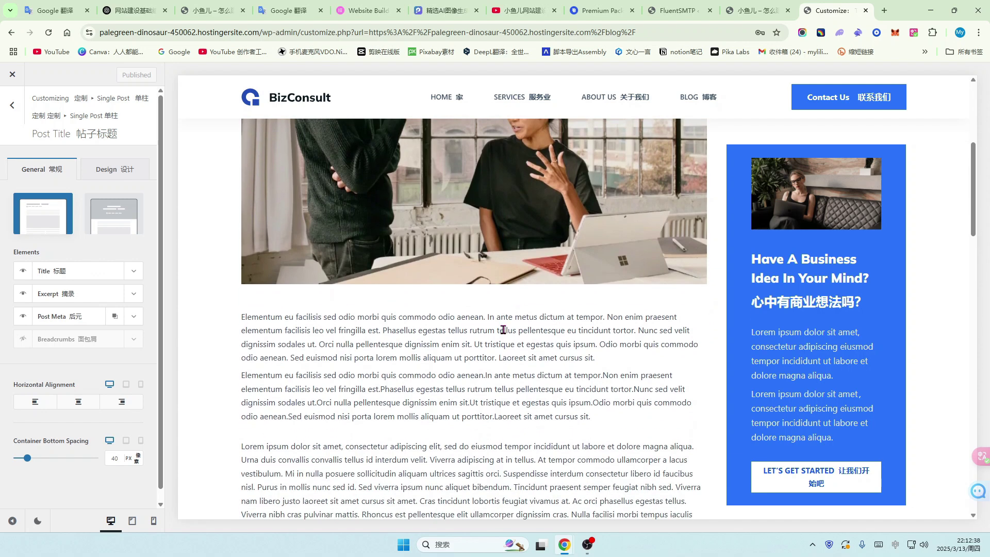
- Leave the Post Title and Single Post settings and look over the main list of customizer sections
click(11, 105)
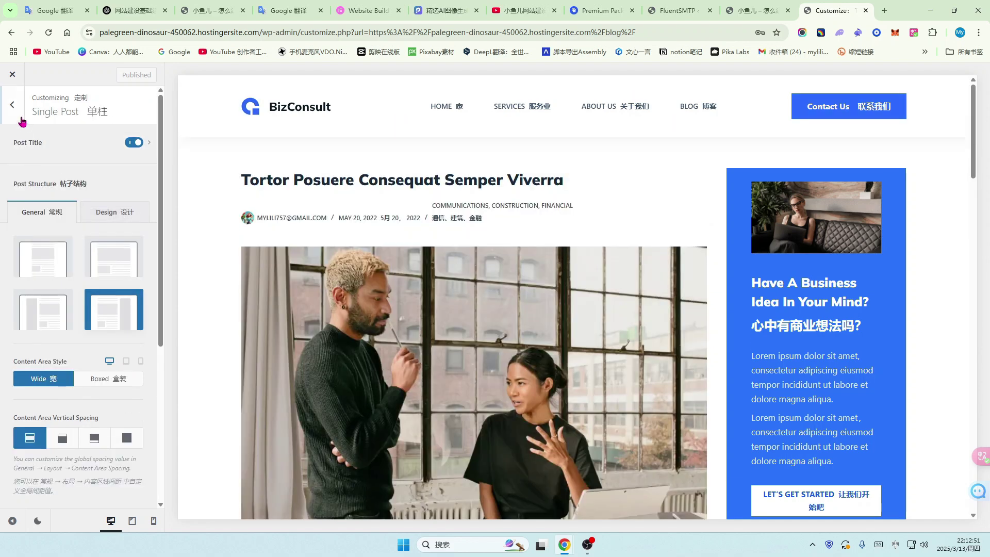
click(11, 105)
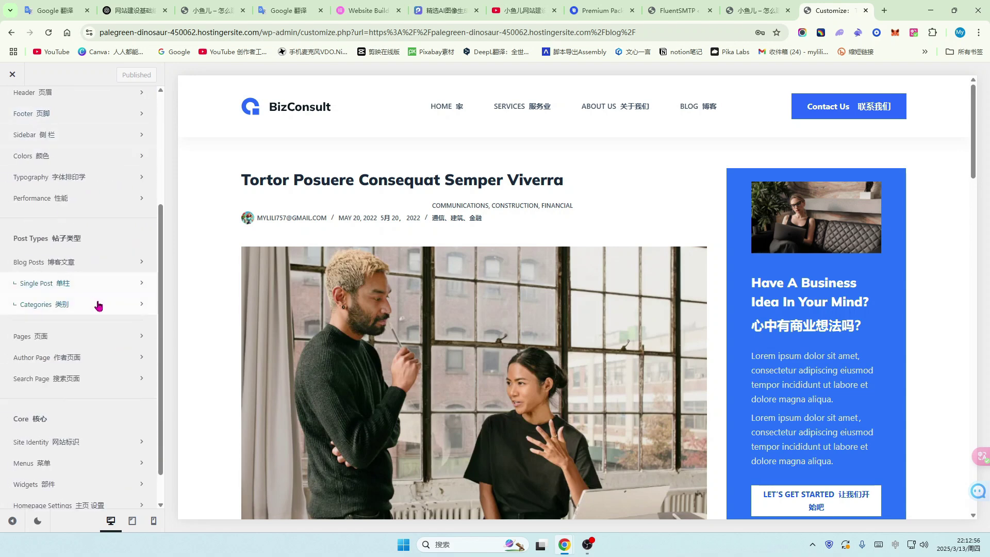
scroll(98, 306, down, 1)
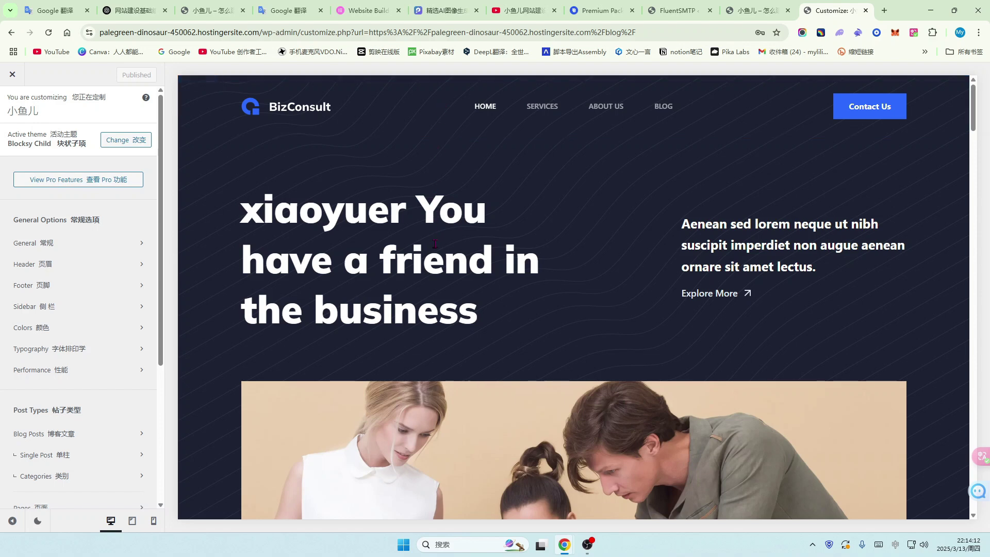
- Check the homepage preview's header at the page top and while scrolled, and look over the customizer's general and post type options
scroll(435, 243, down, 1)
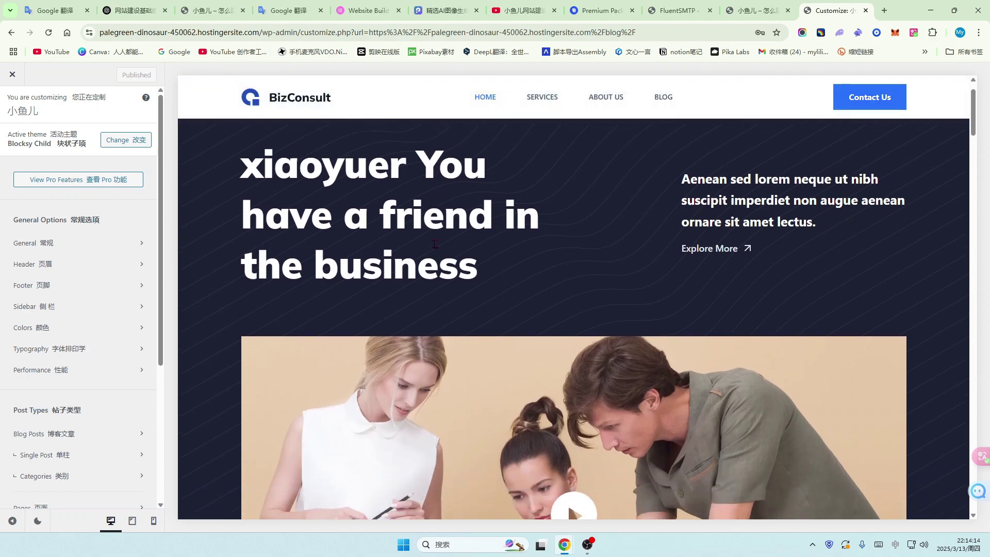
scroll(434, 243, up, 1)
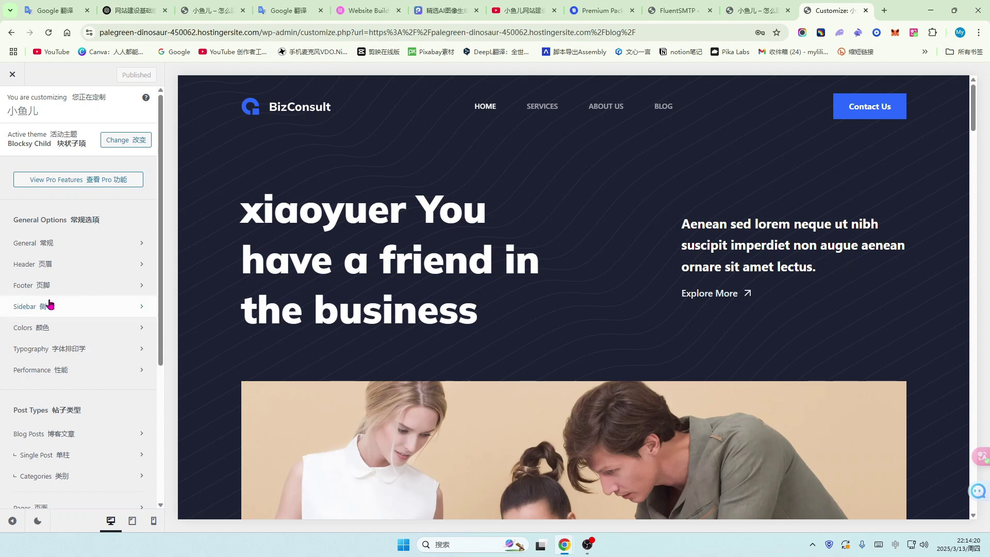
scroll(48, 325, down, 1)
scroll(48, 325, down, 1)
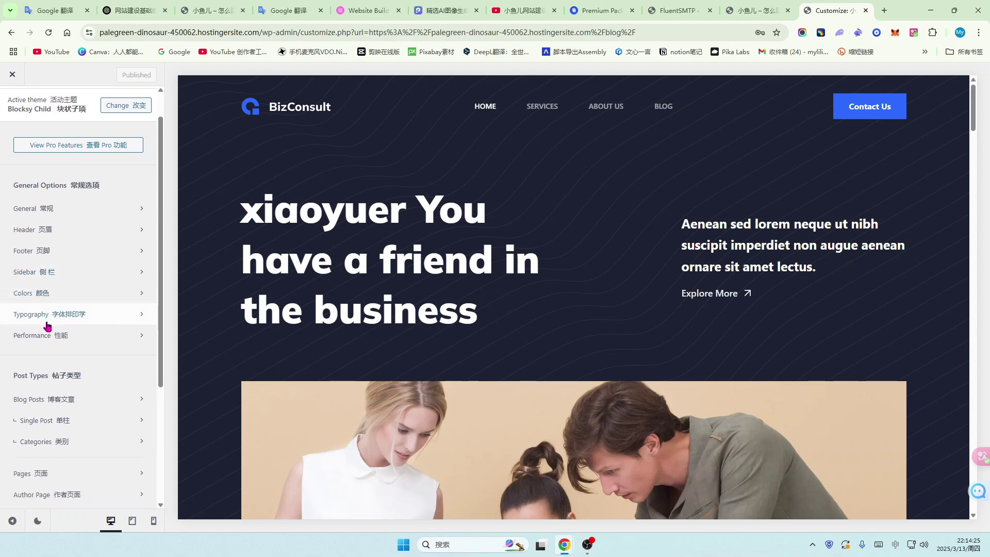
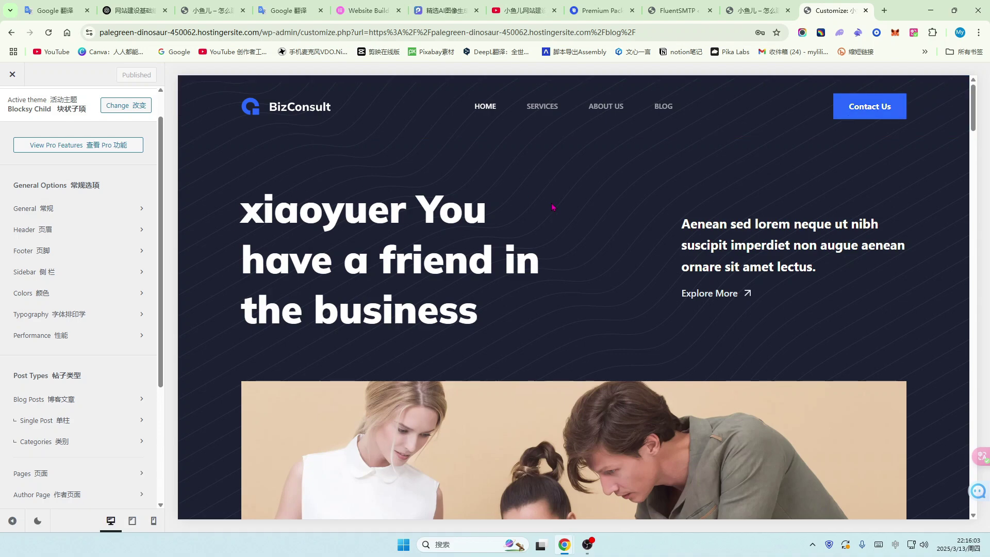
- Switch to the WordPress admin dashboard and dismiss its "Love using Elementor?" notice
click(521, 11)
click(753, 11)
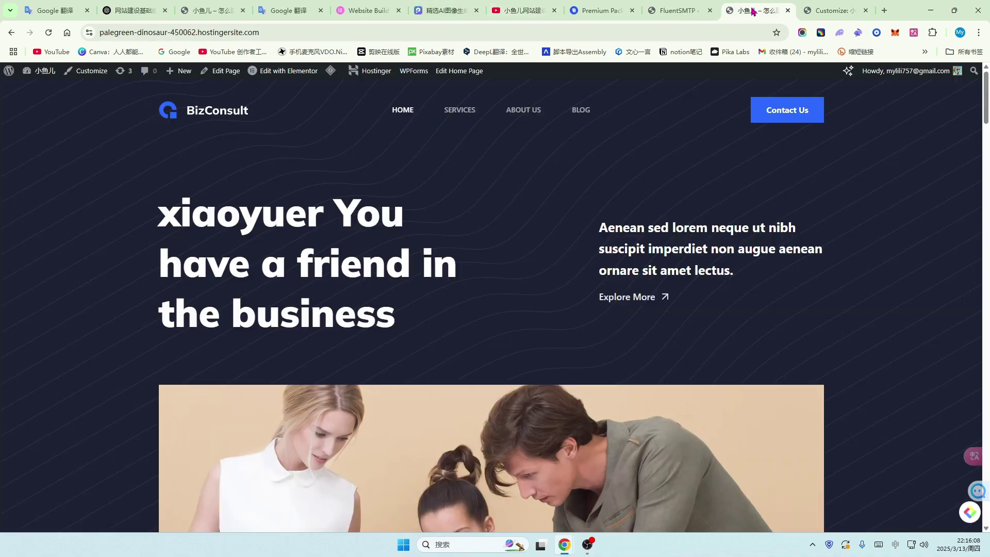
click(834, 10)
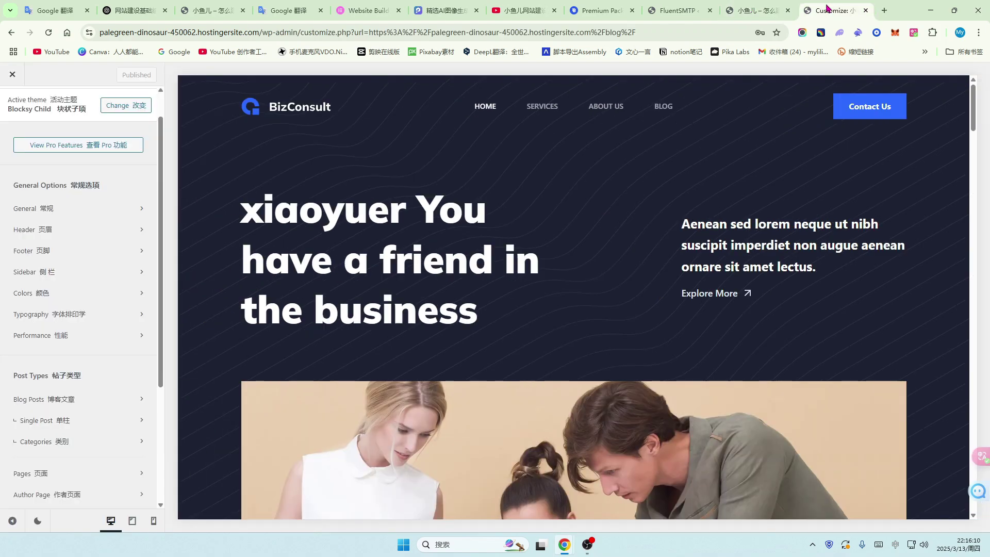
click(678, 10)
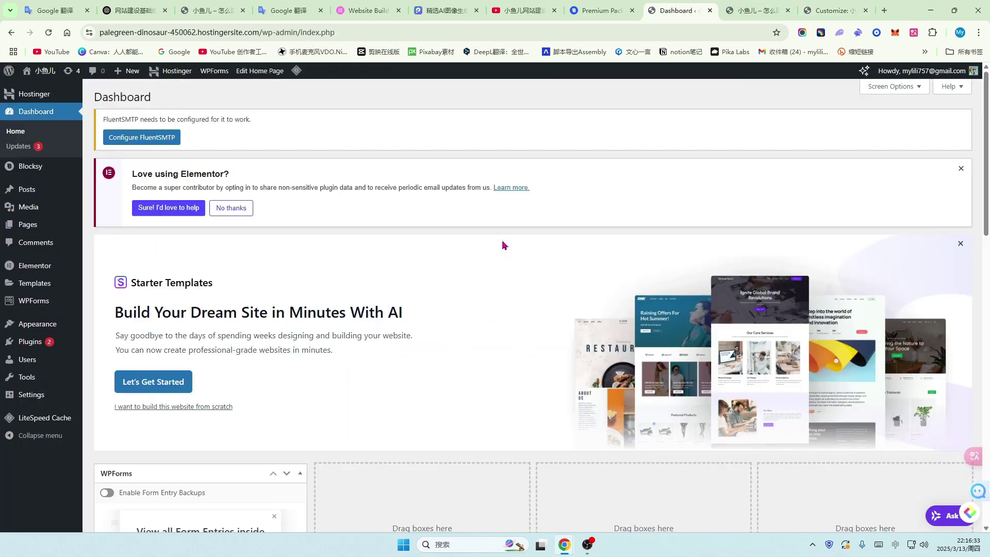
scroll(422, 298, down, 1)
scroll(323, 251, up, 3)
click(961, 168)
- Hide the Fluent SMTP, Elementor Overview and WPForms boxes from the dashboard and dismiss the Starter Templates banner
click(920, 88)
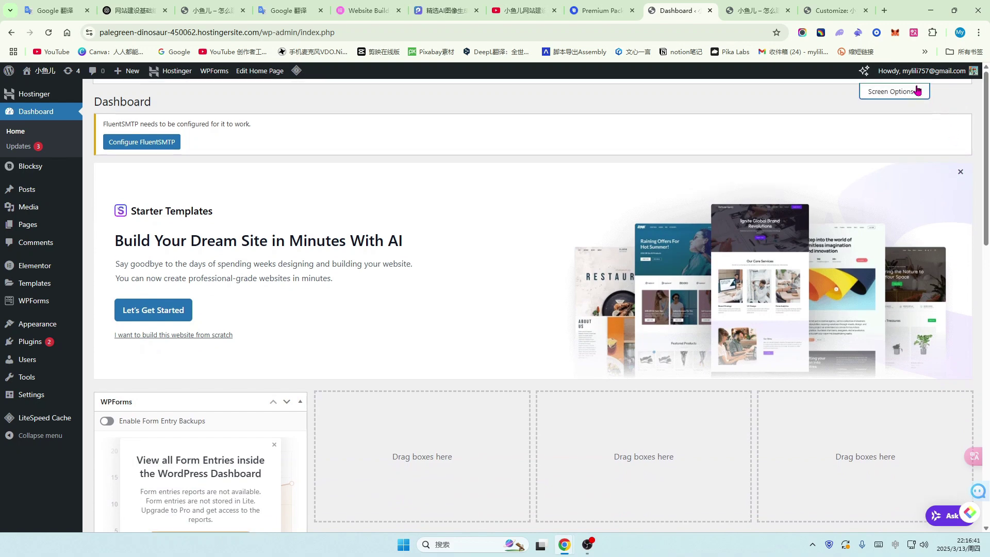
click(395, 132)
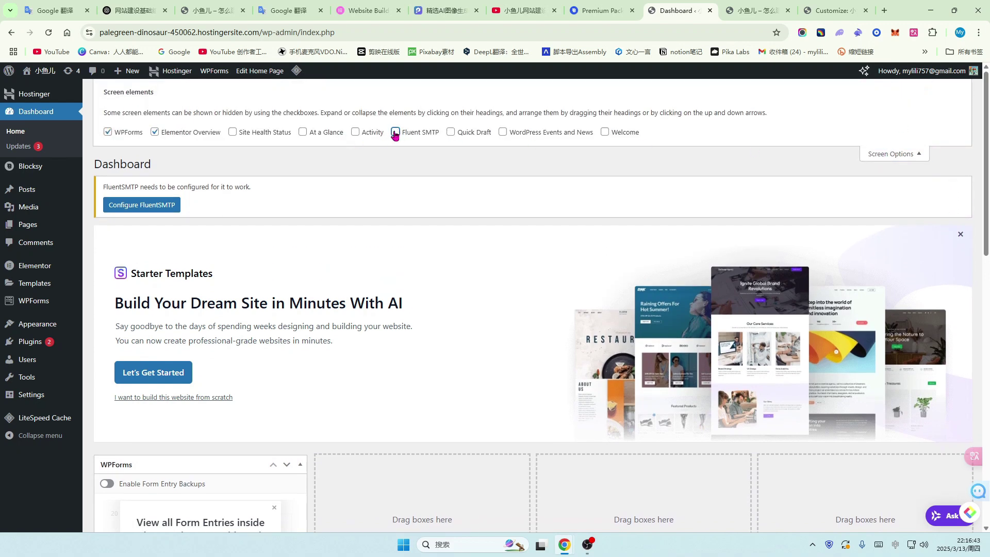
click(154, 132)
click(108, 132)
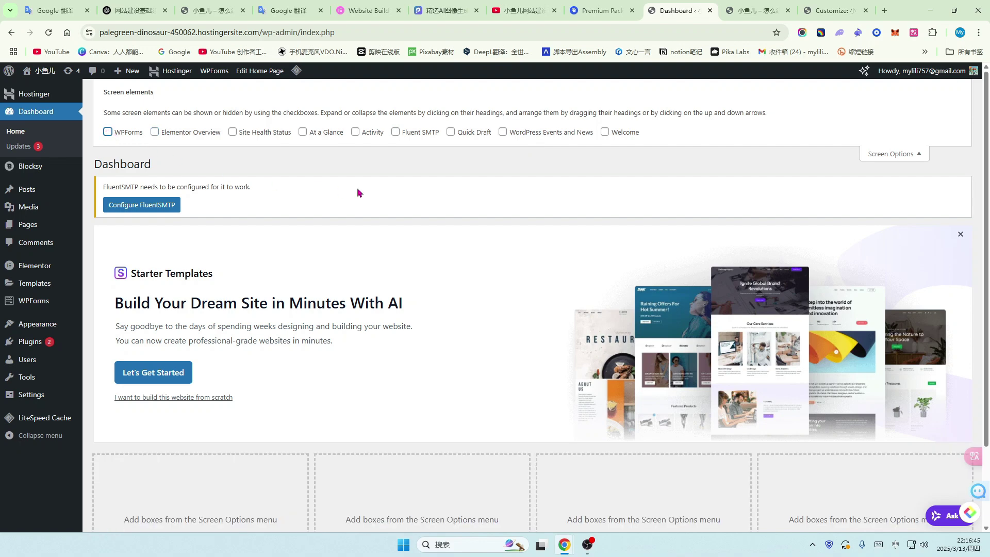
click(899, 155)
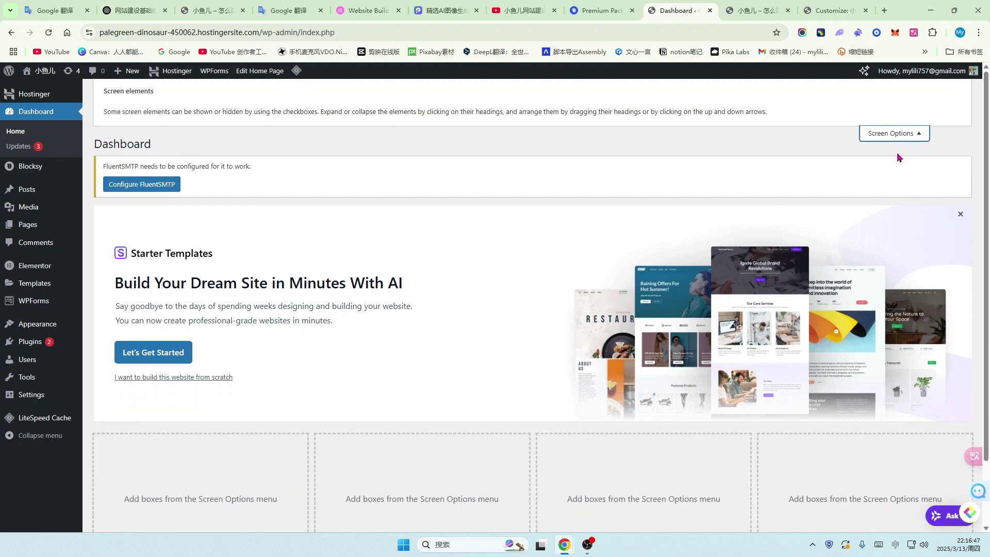
click(961, 168)
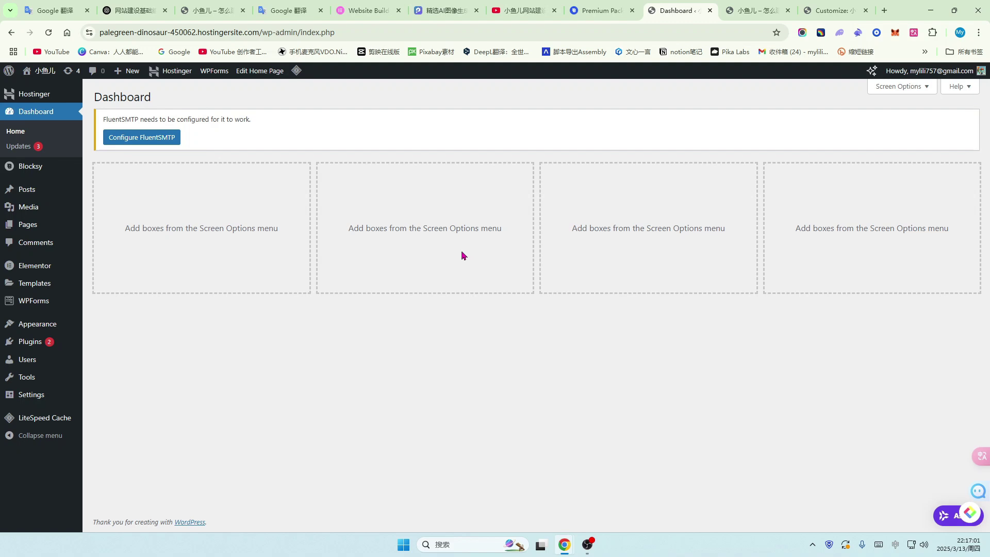
- Open the list of all pages and examine which ones are labelled as Elementor, Posts Page, Front Page or Draft
click(105, 234)
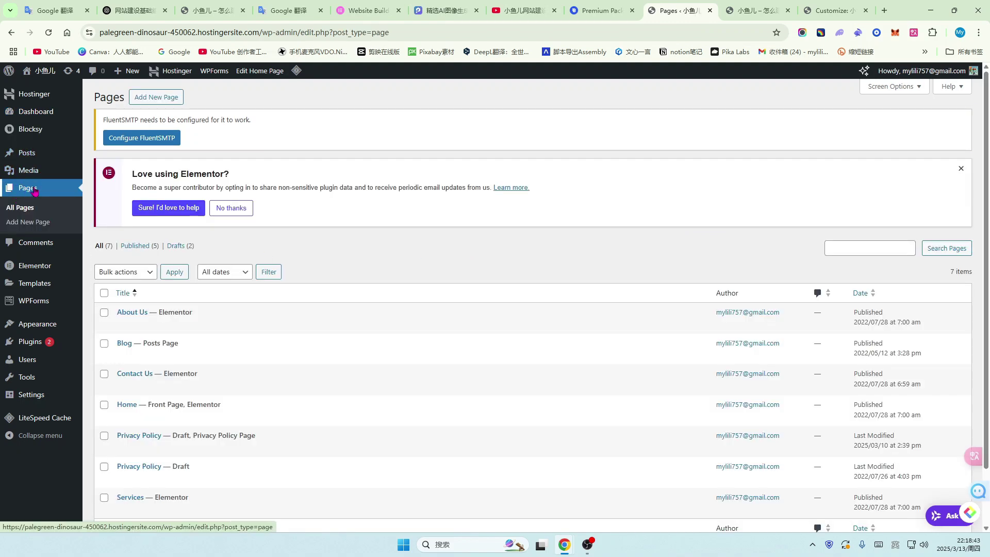
scroll(313, 325, down, 1)
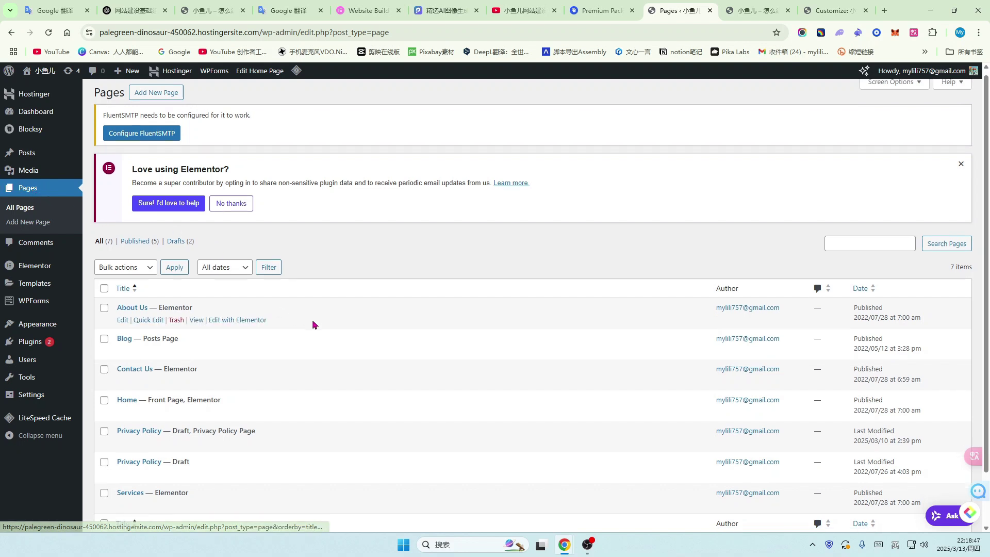
scroll(313, 324, down, 2)
scroll(374, 328, up, 1)
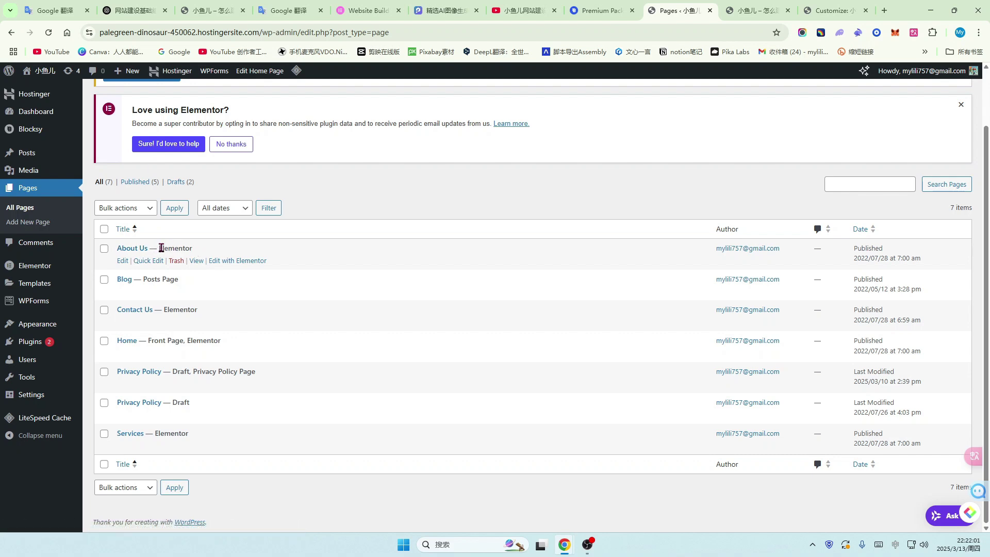
drag(161, 248, 193, 250)
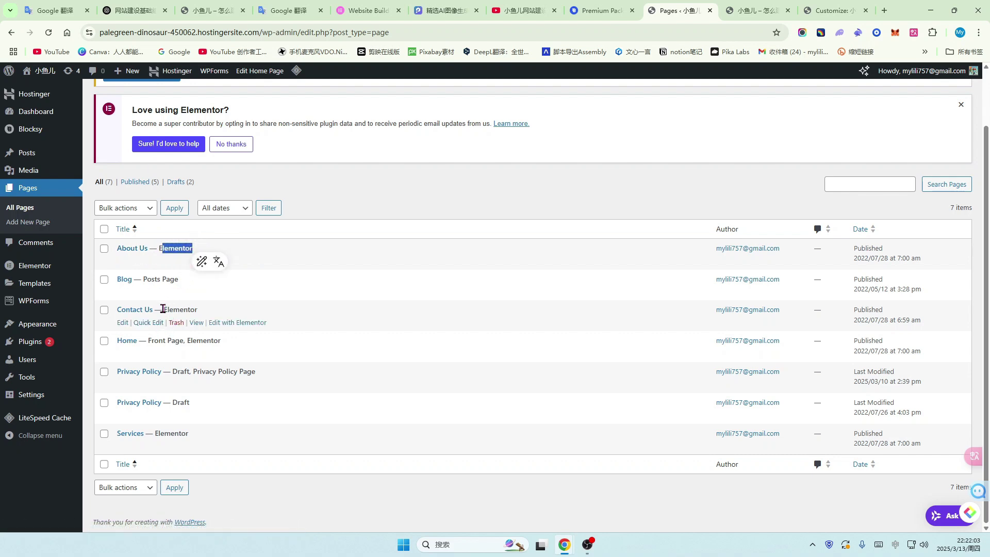
drag(162, 308, 197, 310)
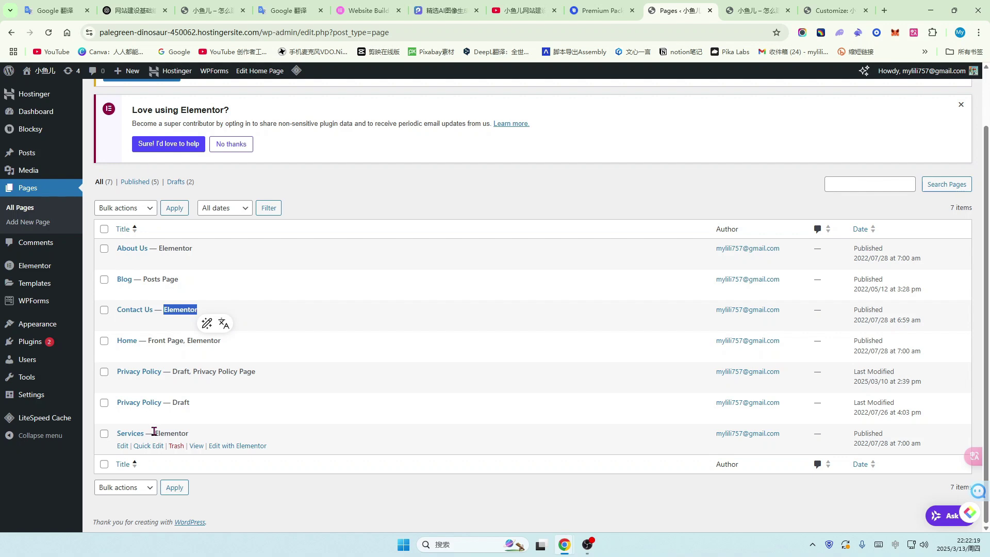
scroll(243, 354, up, 2)
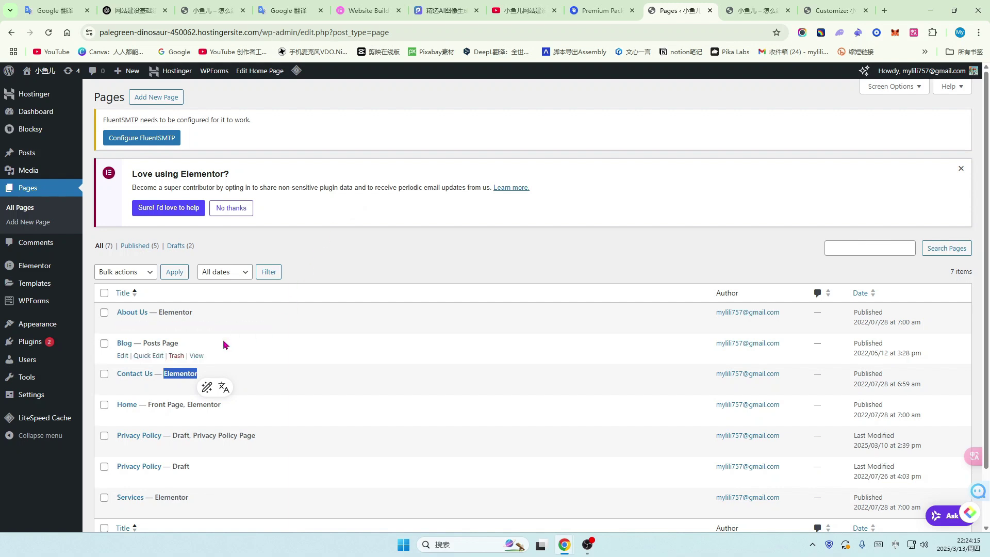
scroll(268, 356, down, 2)
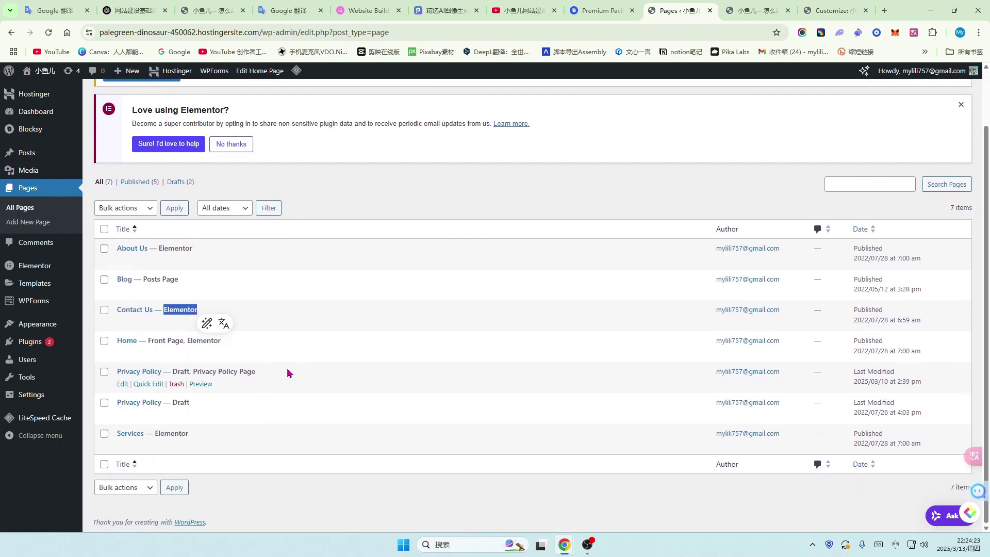
scroll(268, 358, up, 2)
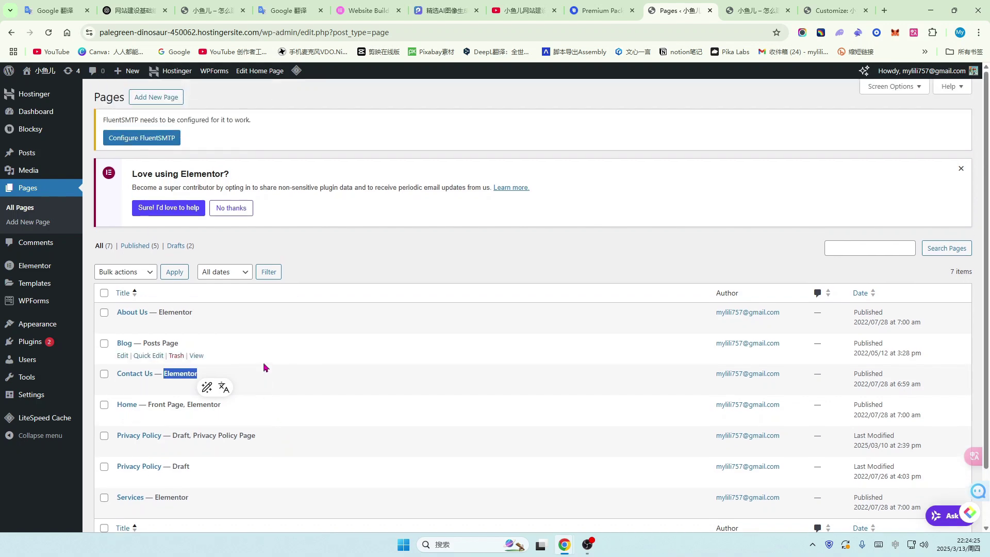
- Open the new page editor in a separate tab, look over its blank layout and close it
middle_click(157, 98)
click(693, 13)
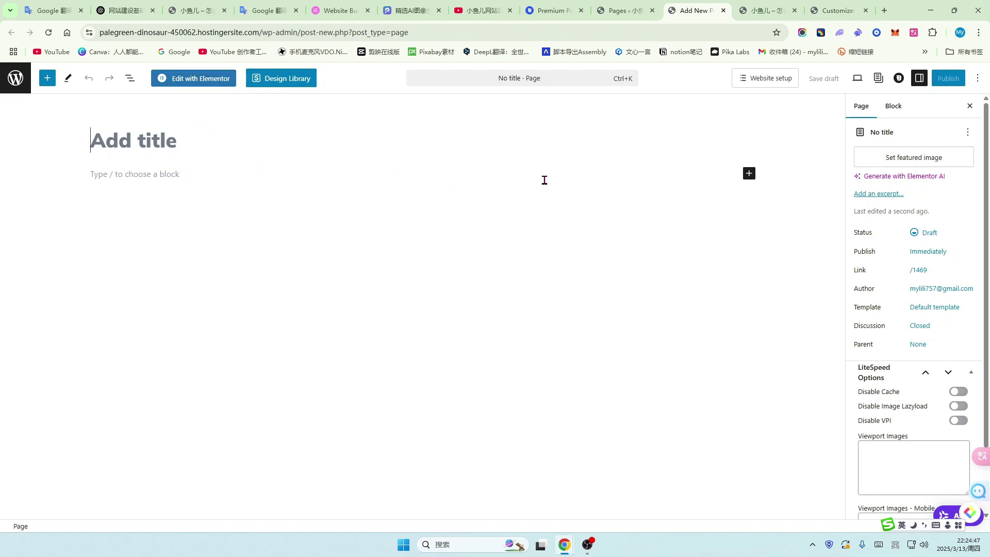
click(724, 11)
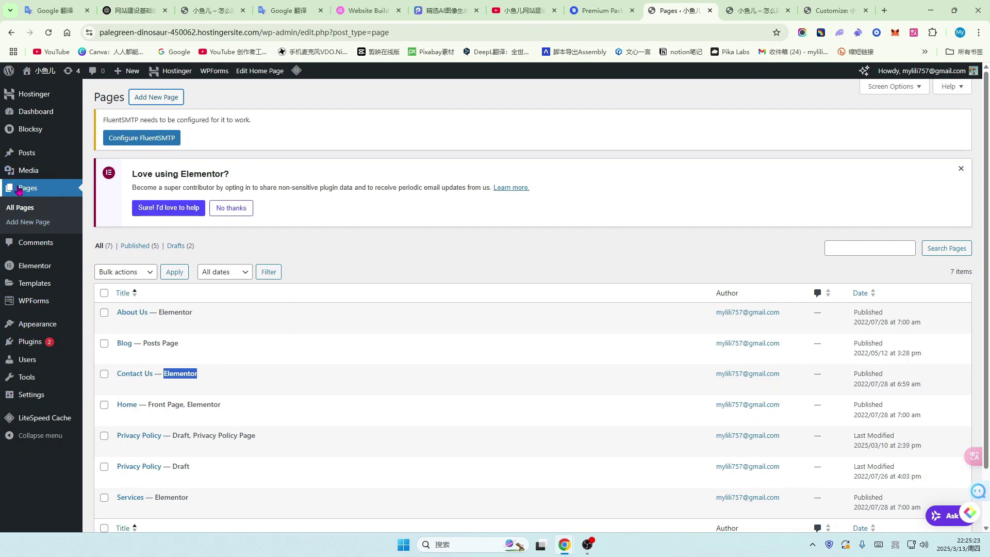
- Look through the list of blog posts, then return to the list of pages and look it over
click(32, 155)
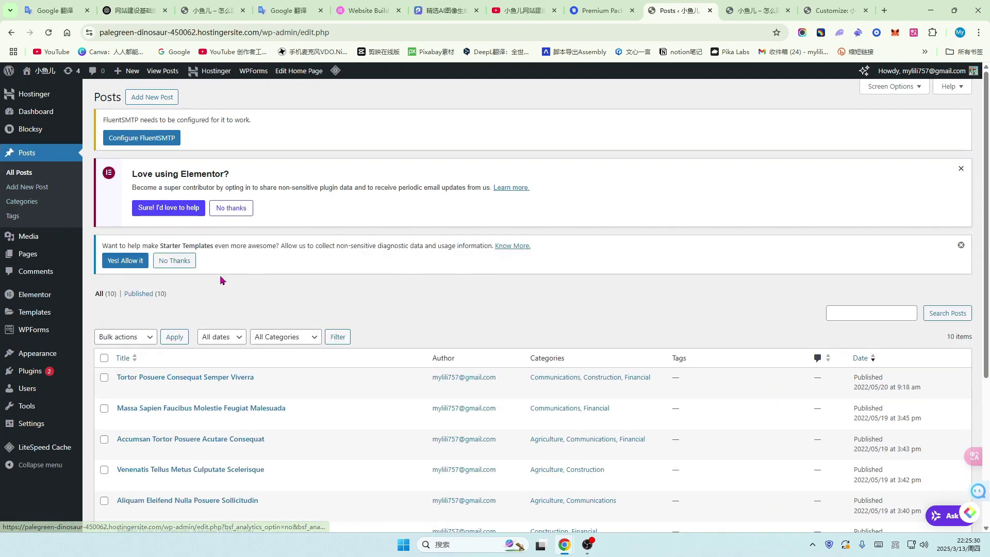
scroll(227, 289, down, 2)
scroll(238, 346, down, 2)
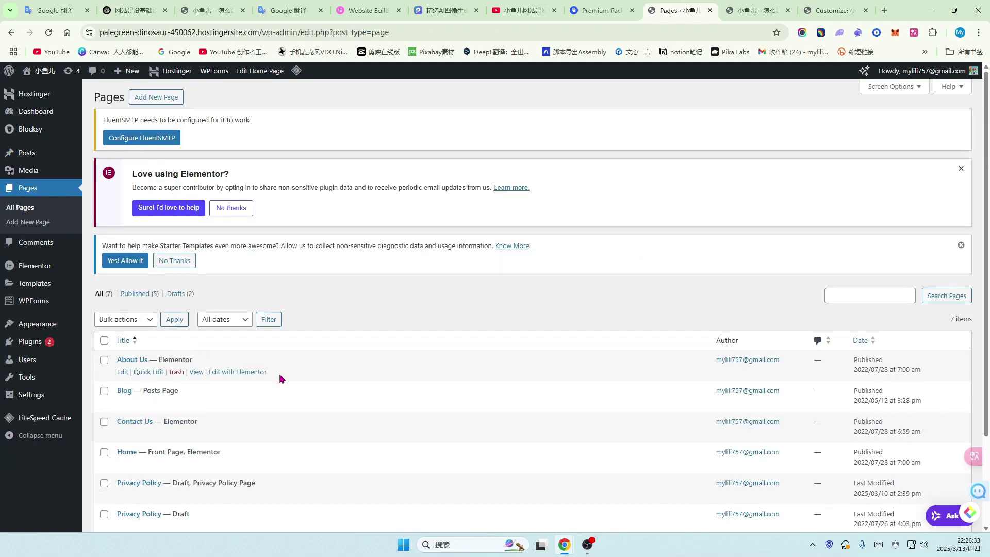
scroll(280, 361, down, 2)
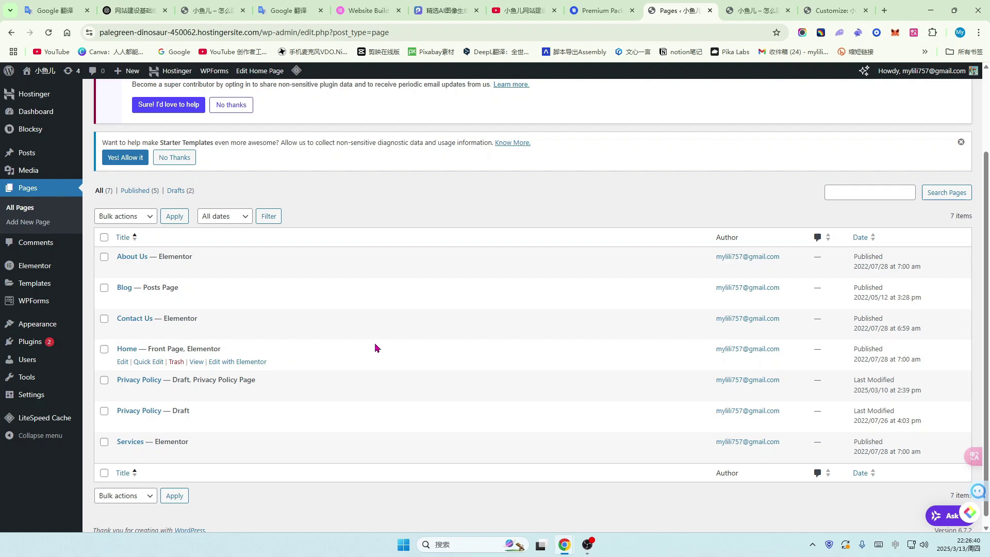
- Return to the theme customizer and look over its General Options, Post Types and Core sections
click(769, 9)
click(840, 7)
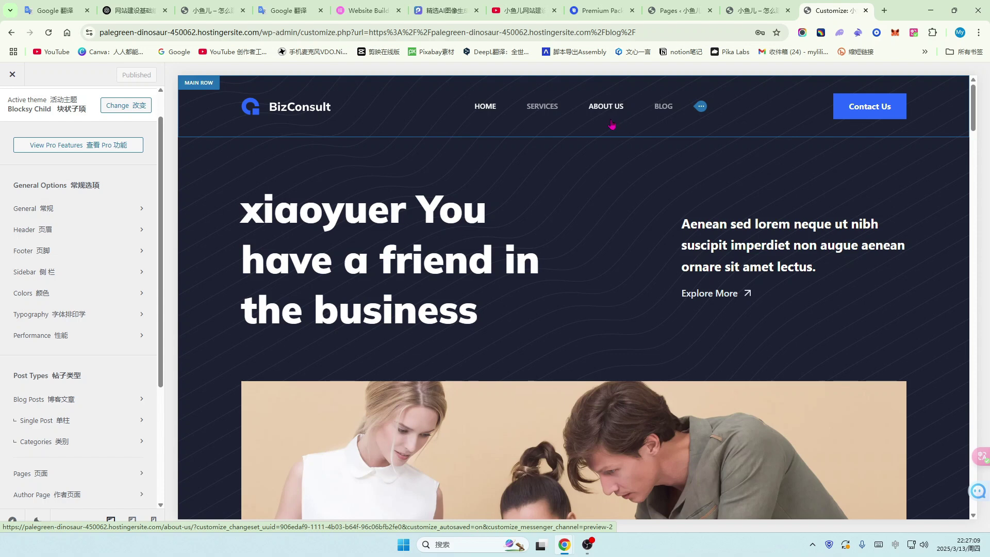
scroll(122, 238, up, 1)
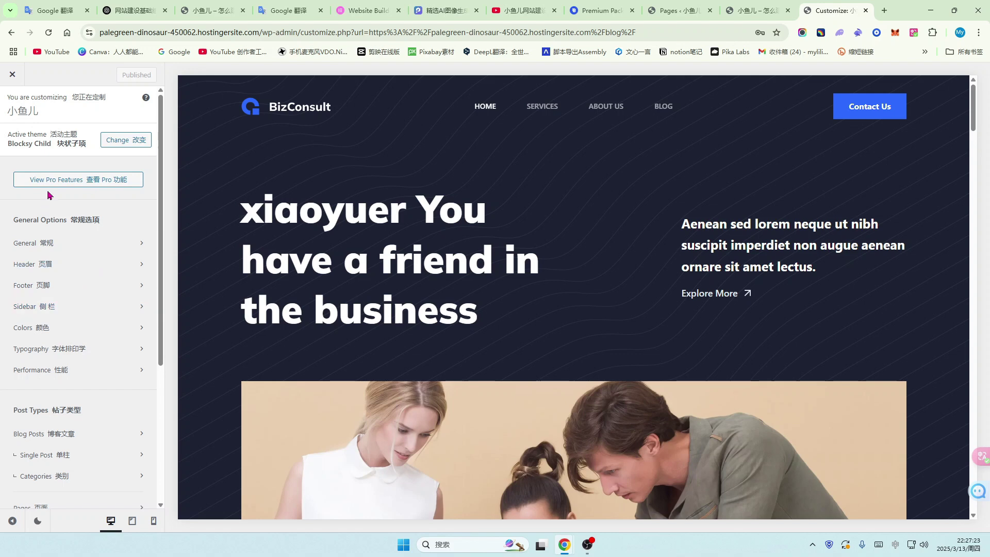
scroll(52, 266, down, 3)
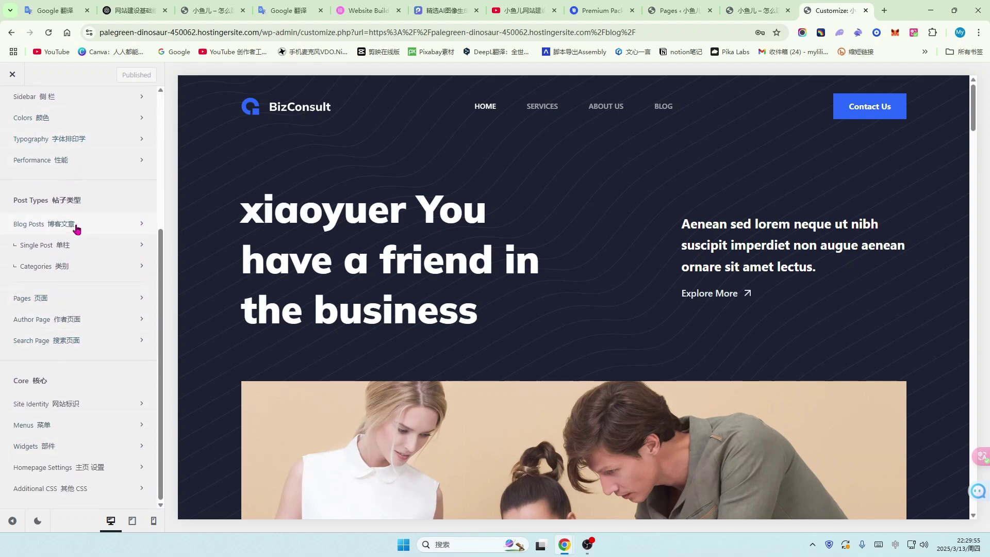
scroll(75, 217, up, 2)
scroll(77, 242, down, 2)
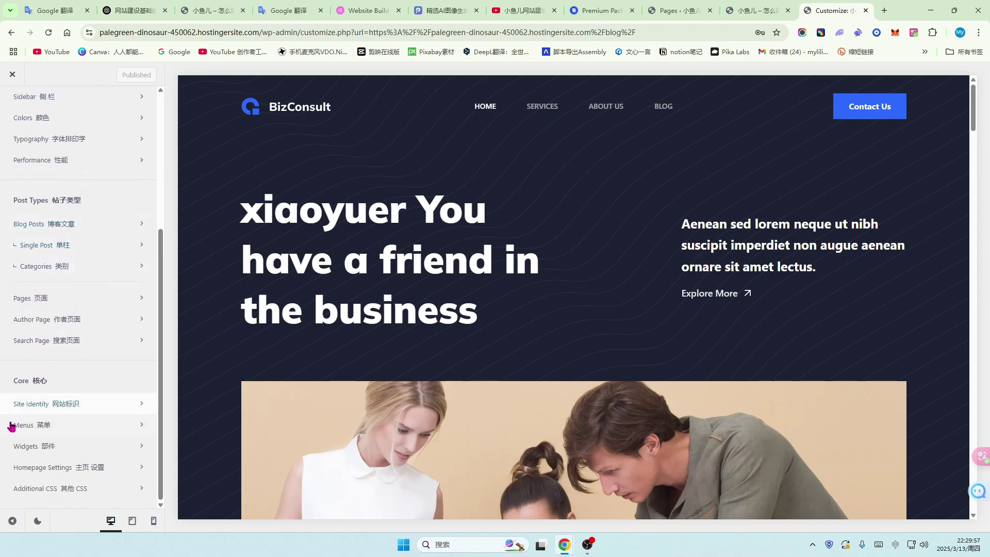
- Look over the Main Menu's items and the header's Main Row settings, then return to the main customizer list
click(137, 427)
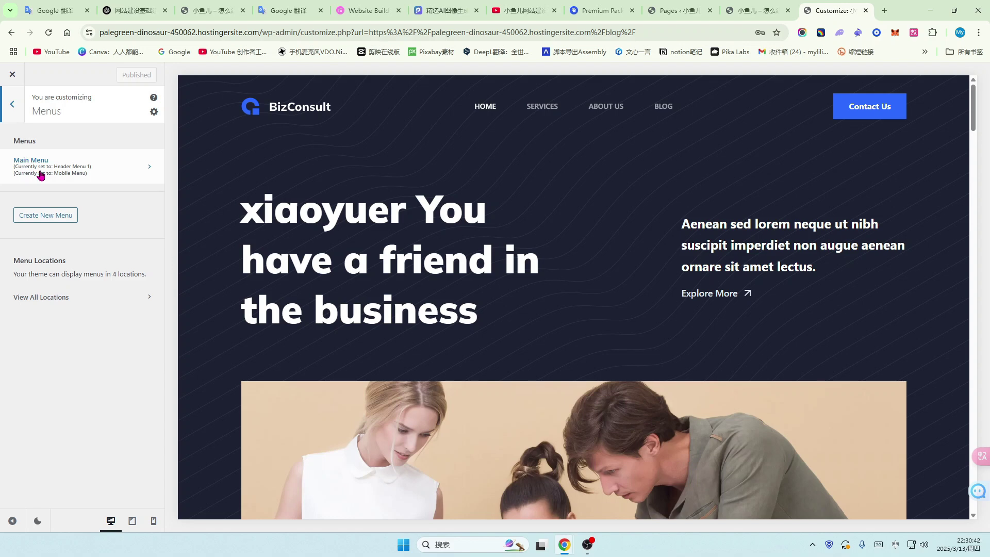
click(19, 160)
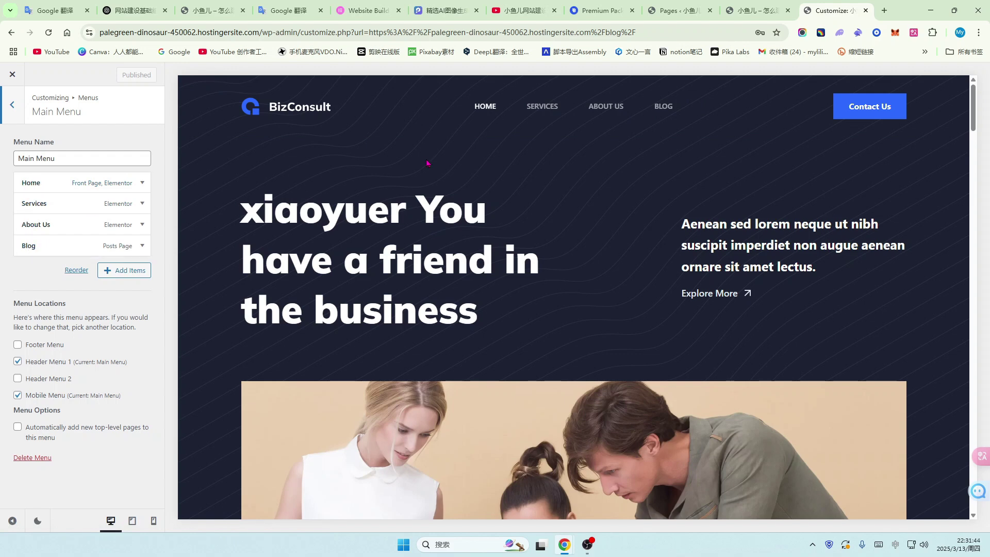
click(204, 88)
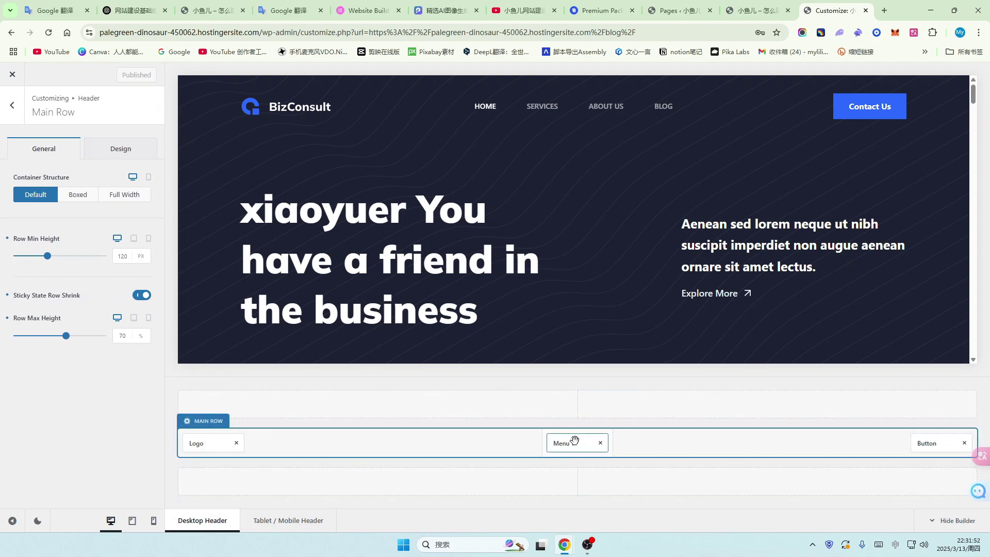
click(11, 109)
click(11, 111)
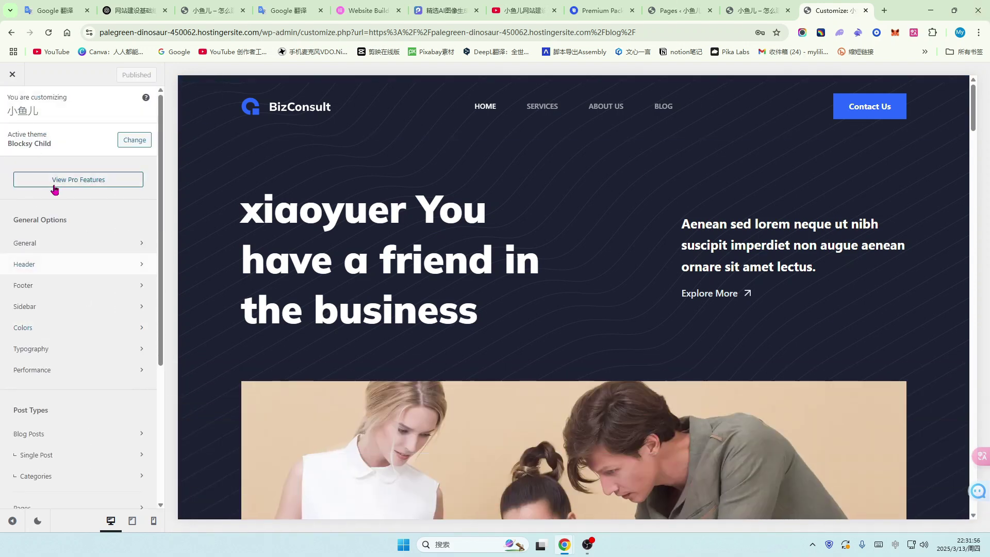
- Open the Main Menu in the Menus section and move the About Us item above Services
scroll(64, 327, down, 4)
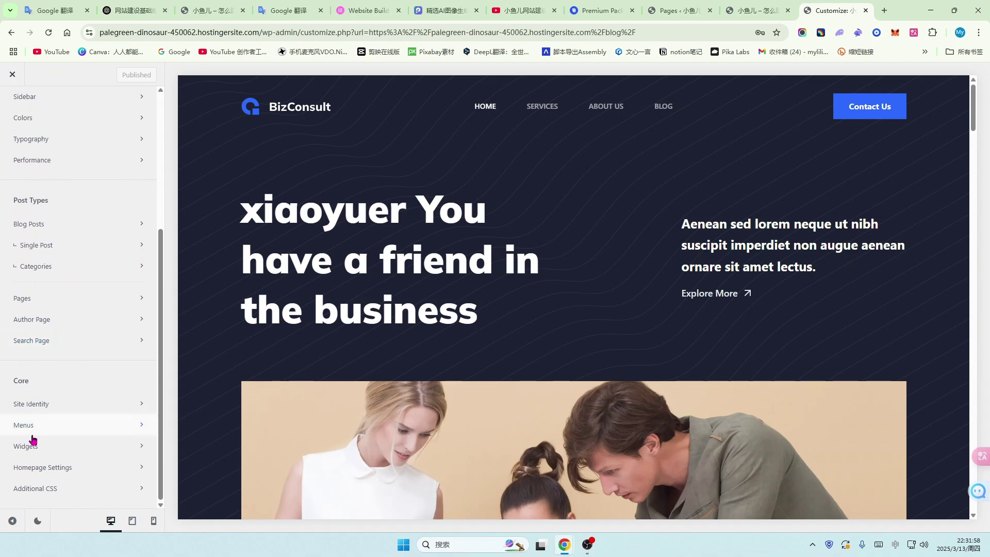
click(126, 430)
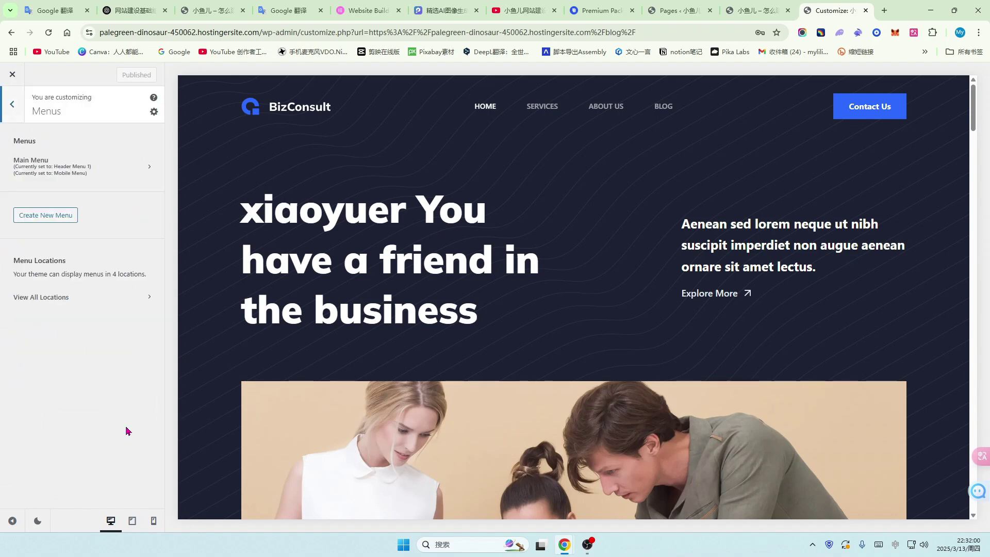
click(24, 164)
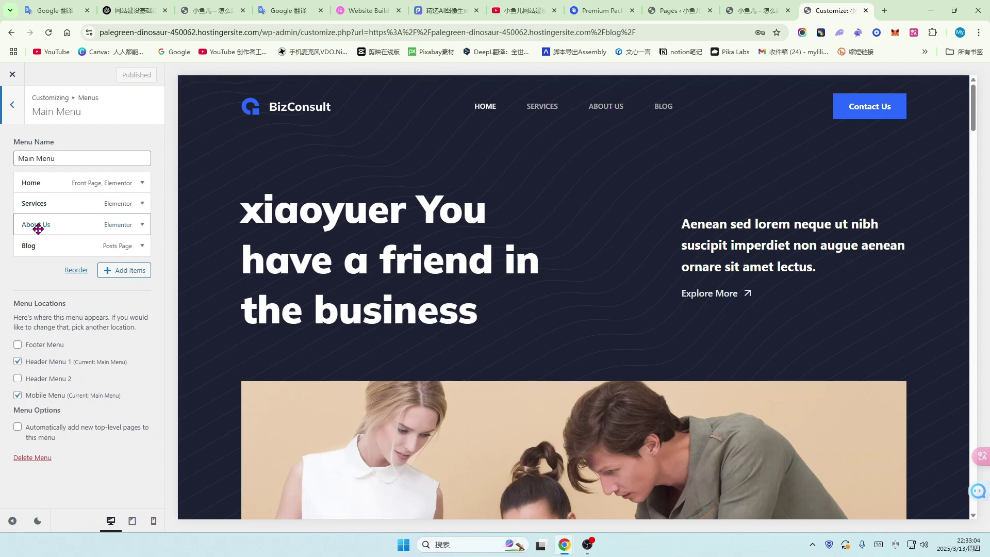
drag(39, 227, 35, 205)
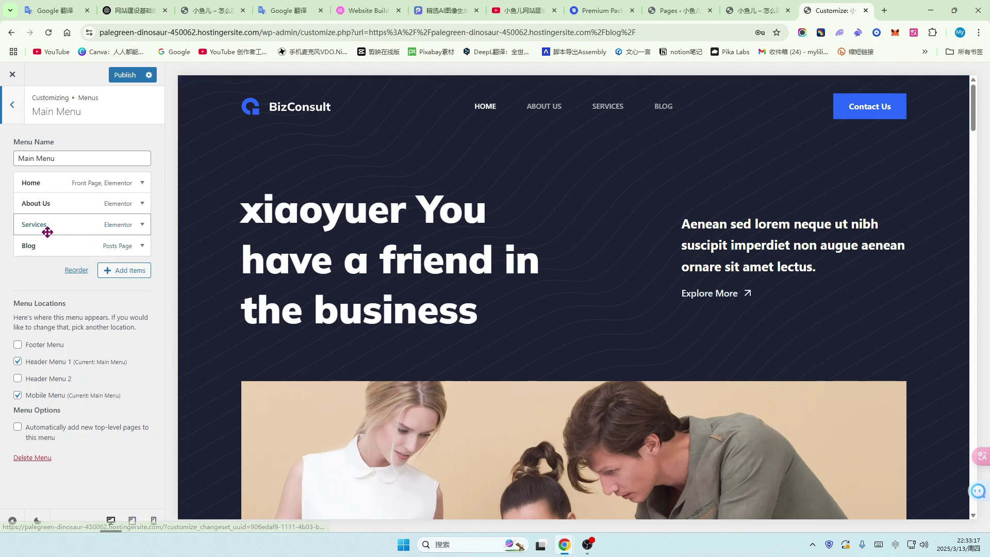
mouse_move(38, 227)
mouse_down()
mouse_move(36, 203)
mouse_move(35, 224)
mouse_up()
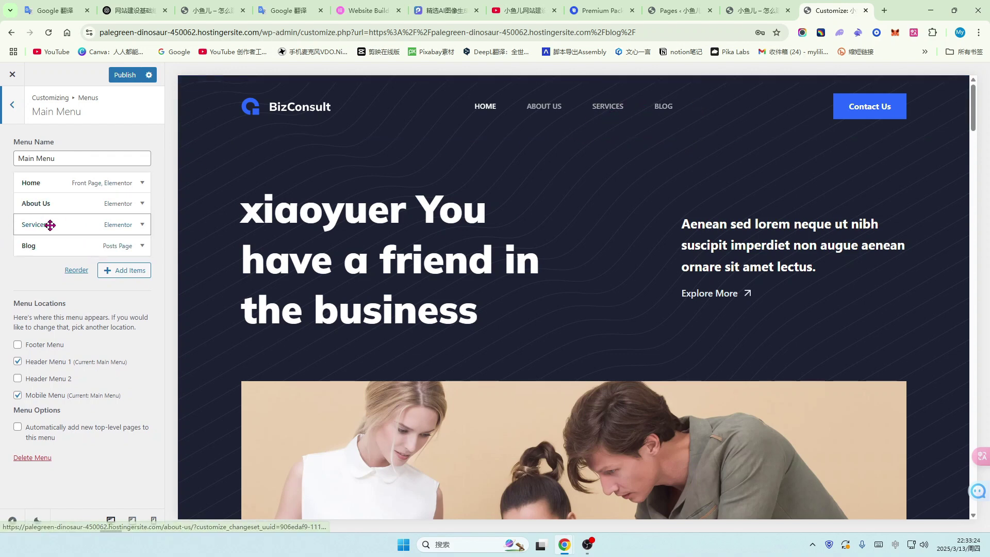
- Nest the Services item under About Us as a sub-item, then return it to the menu's top level
drag(31, 224, 50, 218)
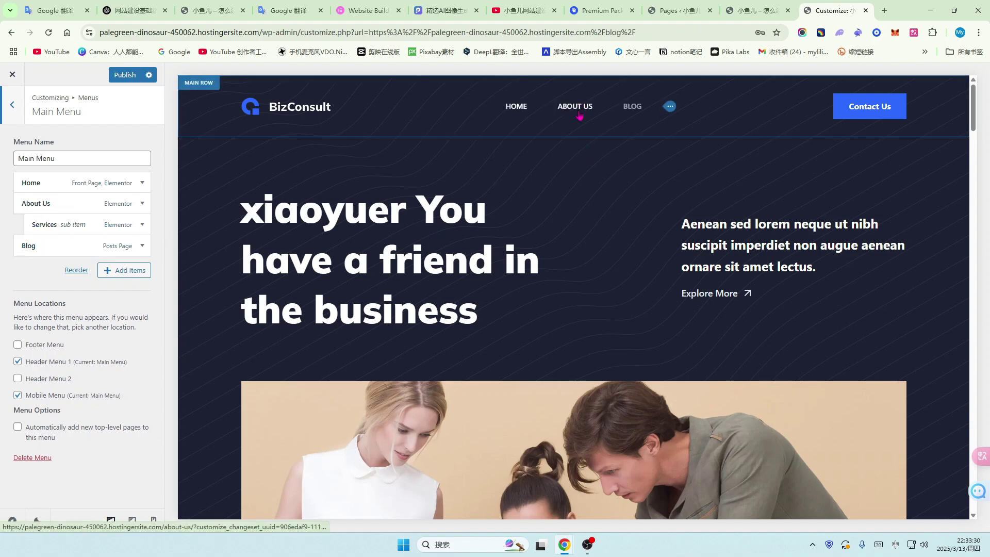
mouse_move(572, 117)
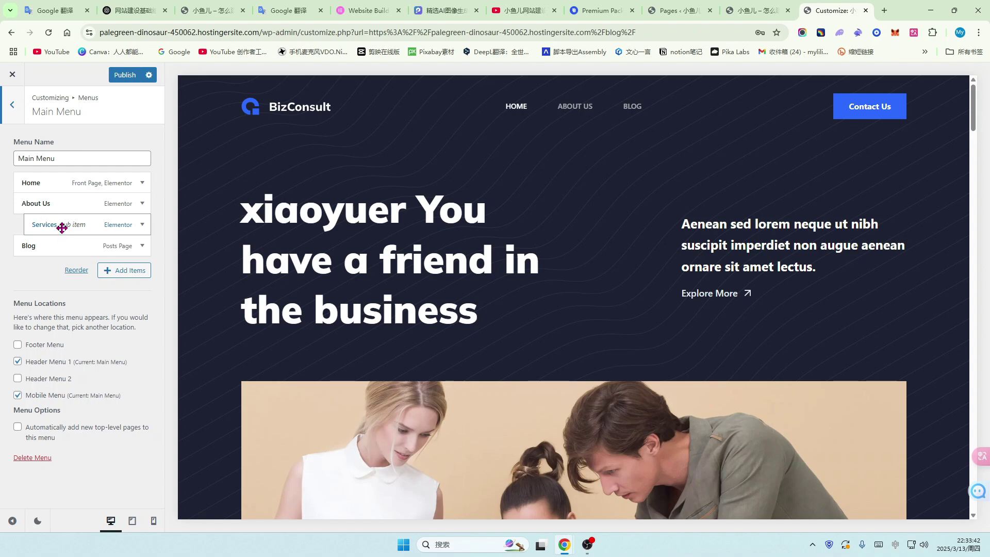
drag(61, 226, 53, 225)
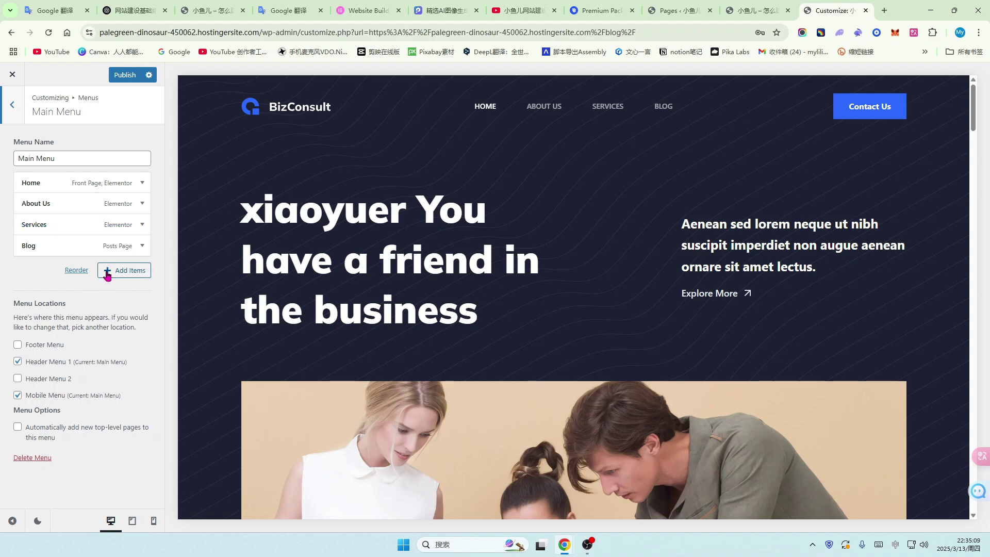
- Add the Contact Us page to the Main Menu after Blog and publish the change
click(108, 275)
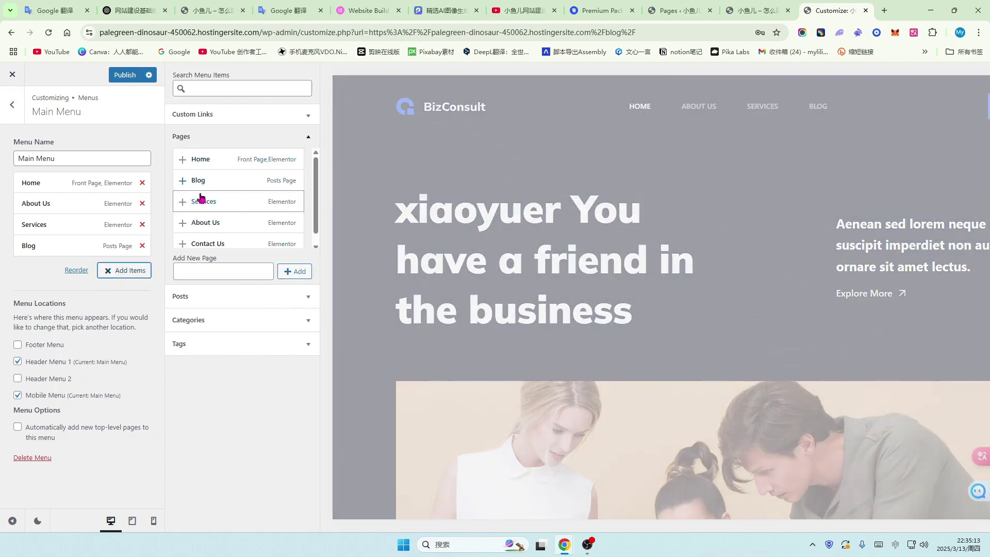
scroll(212, 215, down, 1)
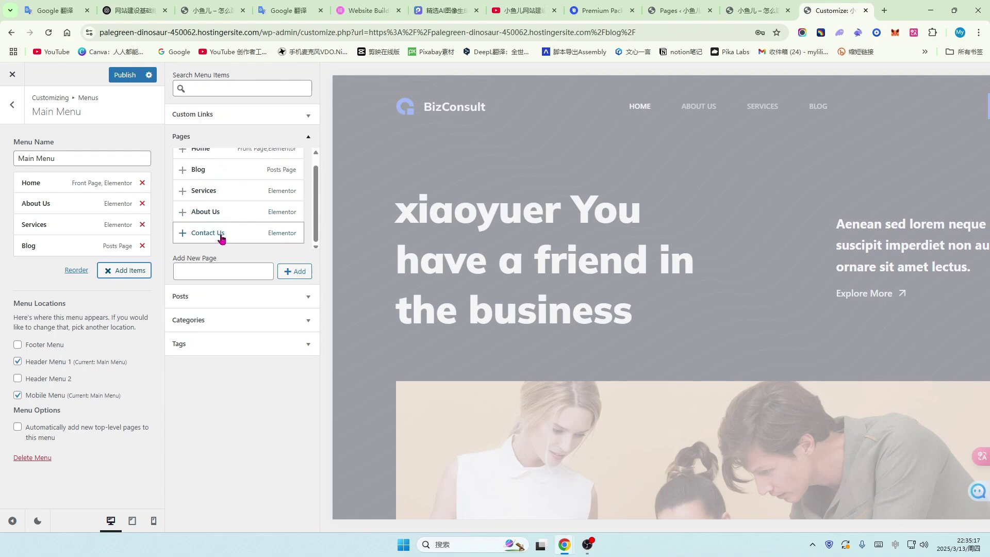
click(183, 235)
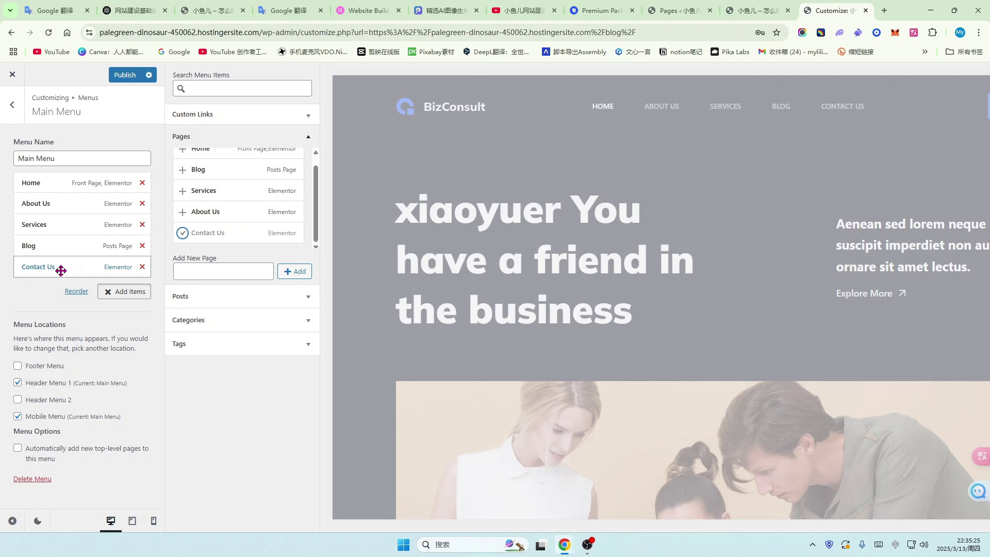
click(126, 76)
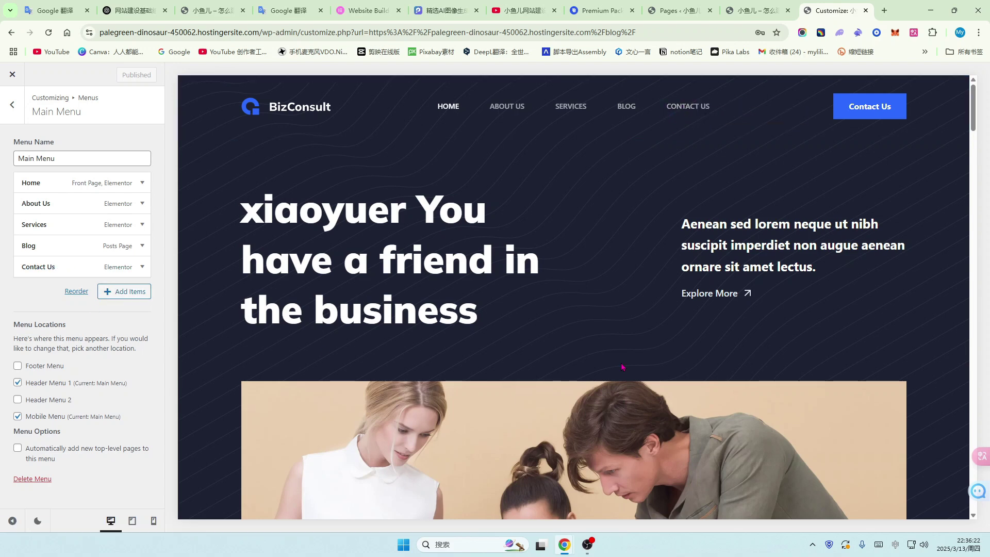
- Shorten the Contact Us menu item's navigation label to Contact and publish the change
click(143, 270)
click(71, 301)
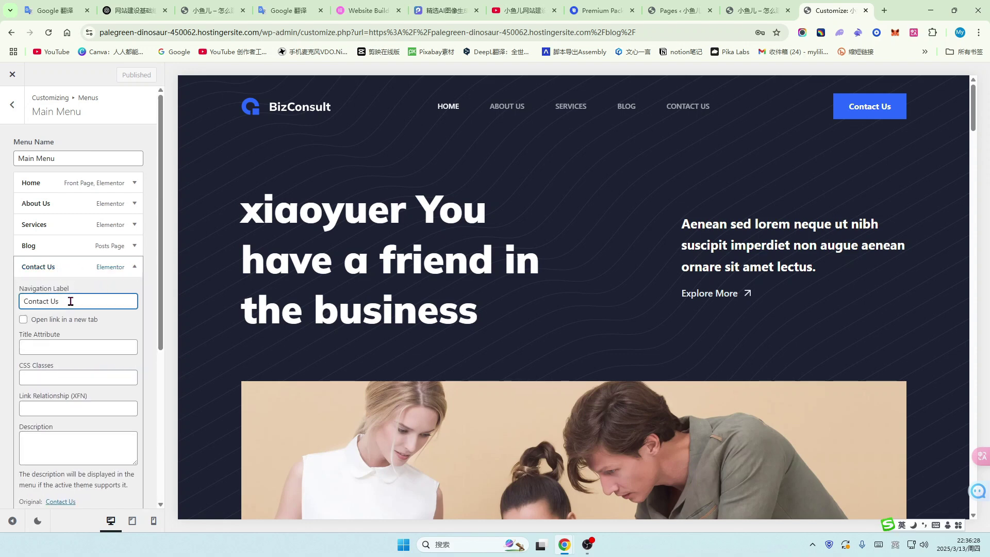
key(BackSpace)
key(BackSpace)
key(BackSpace)
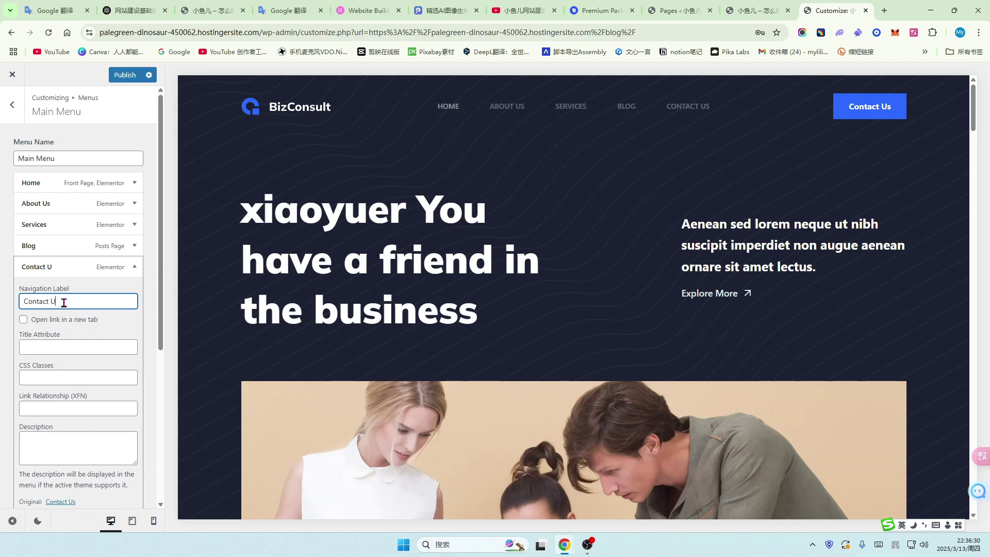
click(125, 75)
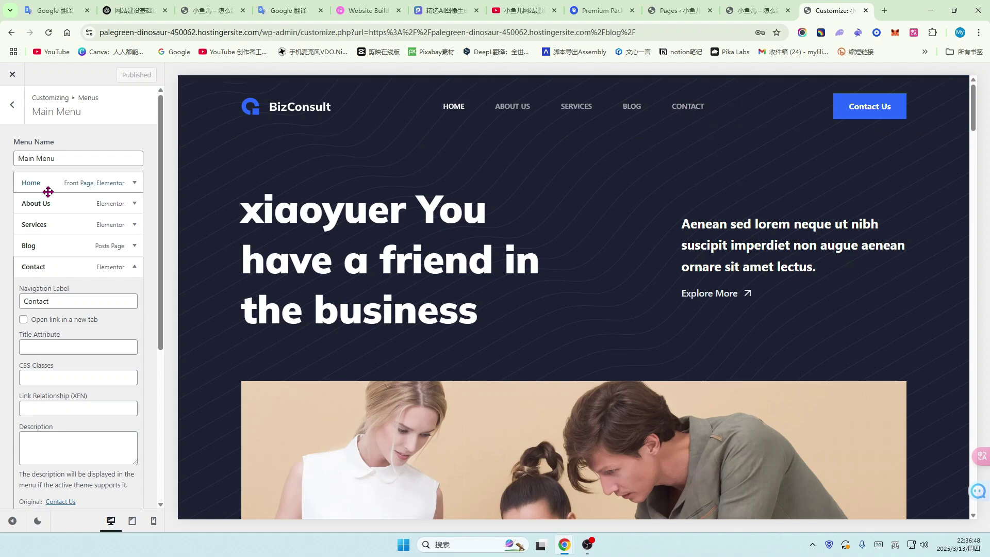
click(134, 245)
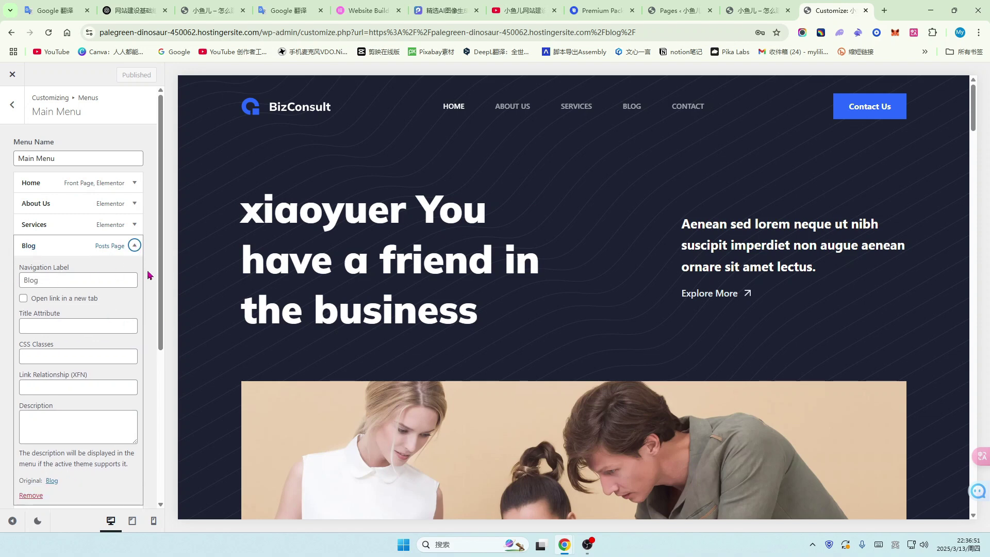
click(135, 247)
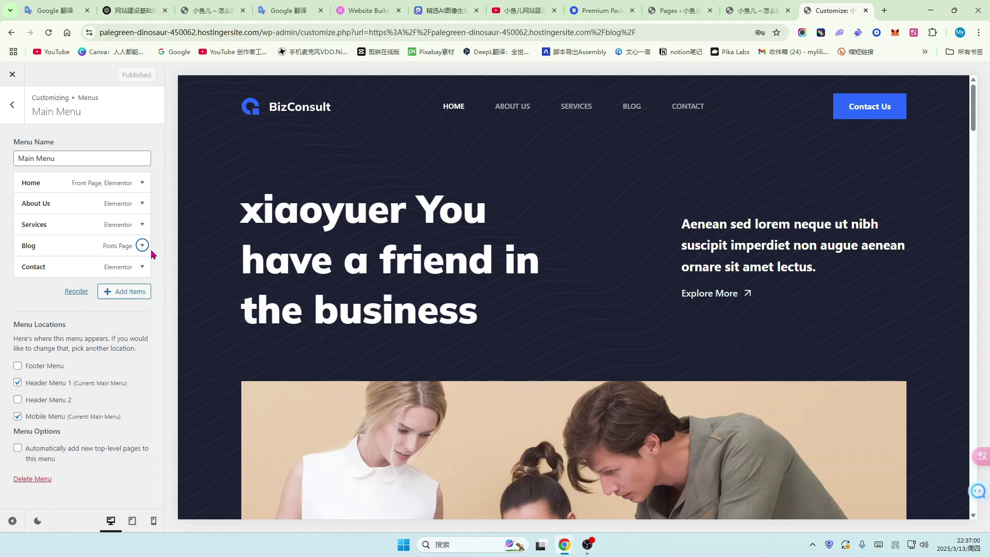
click(108, 291)
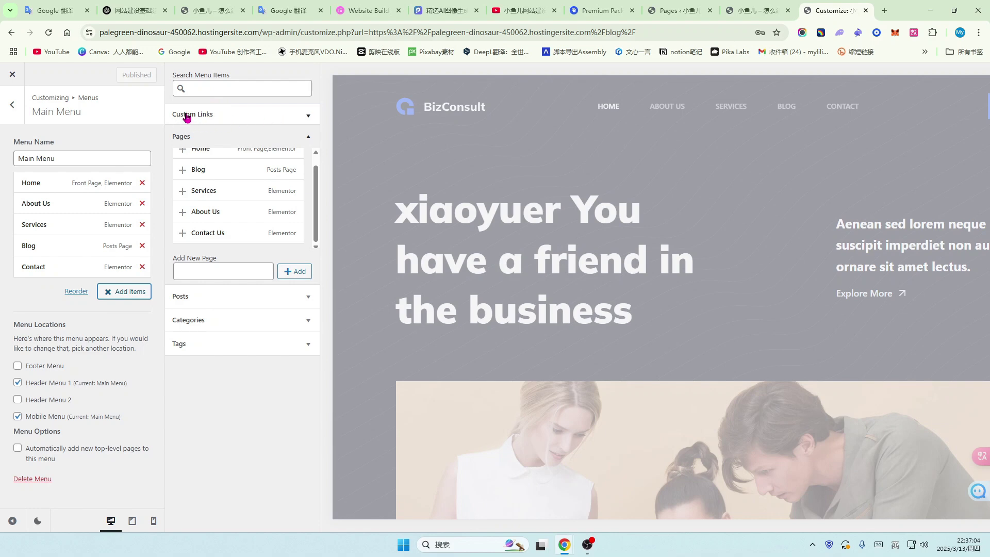
click(308, 115)
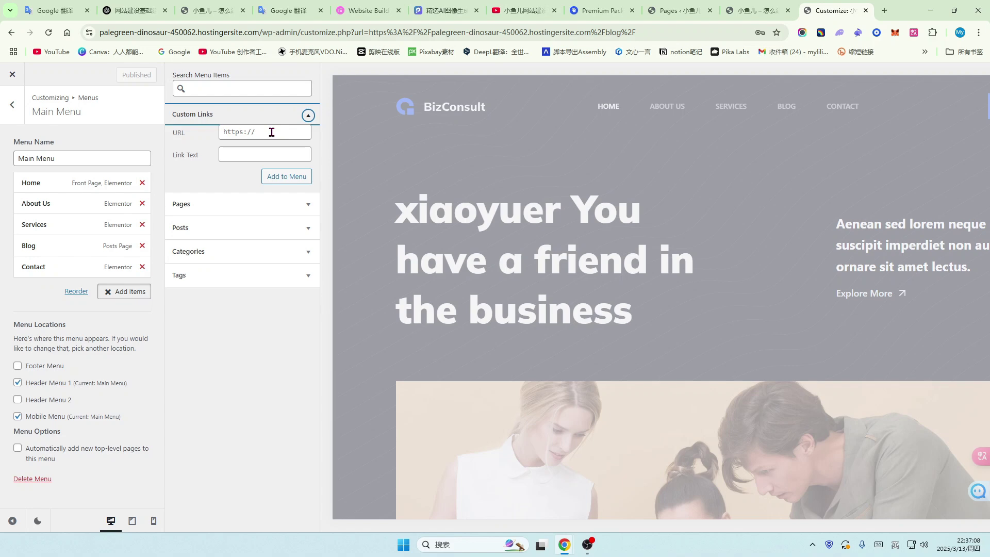
click(235, 153)
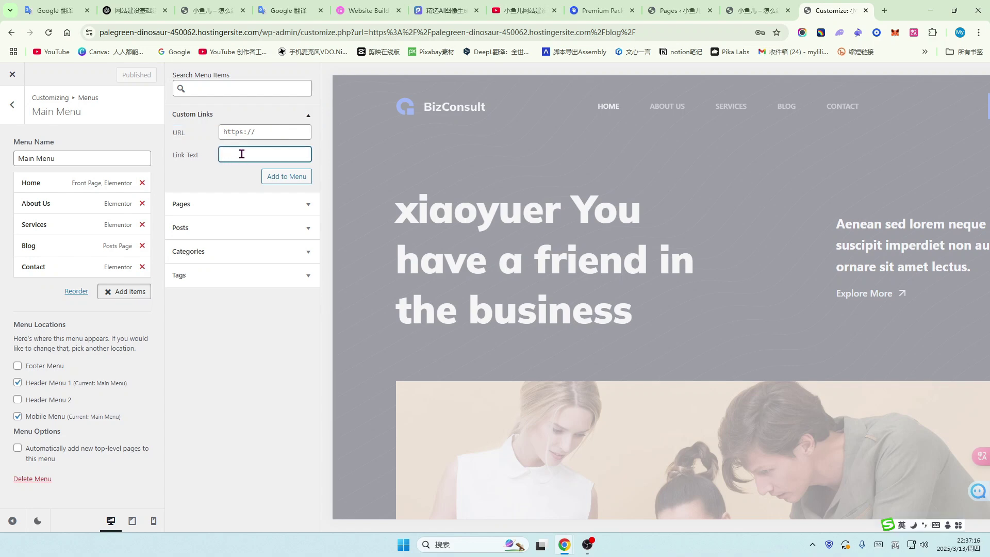
text(youtube)
drag(251, 154, 212, 165)
key(ctrl+c)
click(265, 133)
key(ctrl+v)
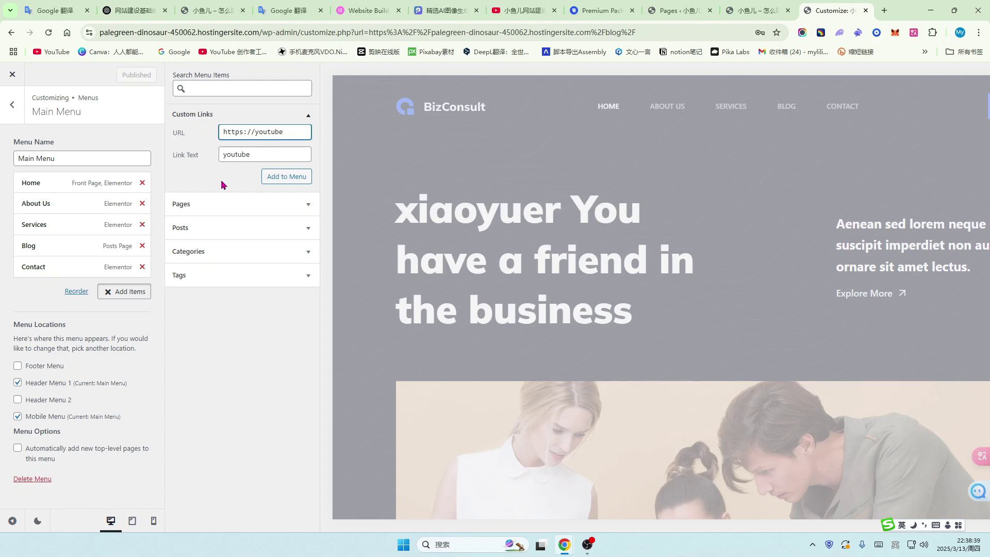
click(283, 176)
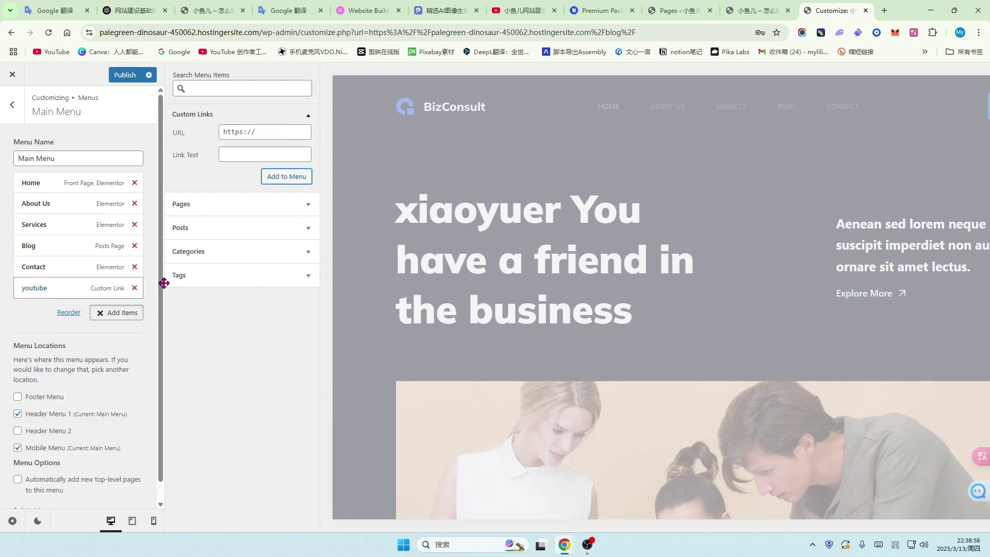
click(605, 230)
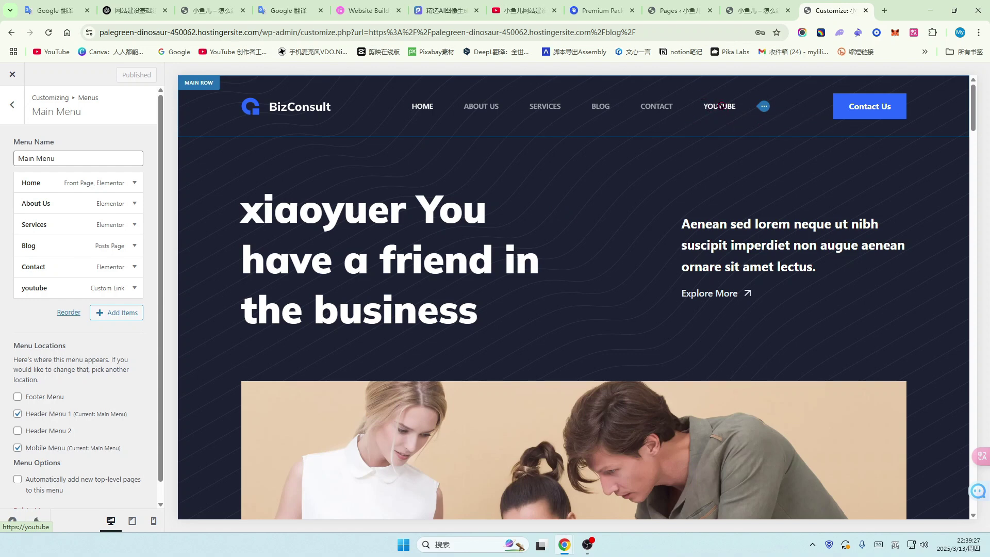
click(134, 289)
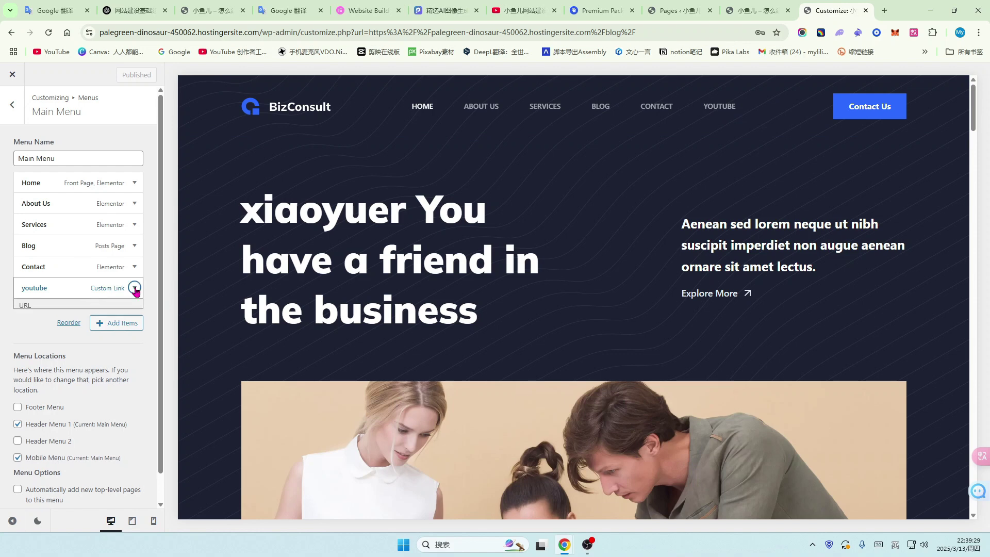
click(118, 326)
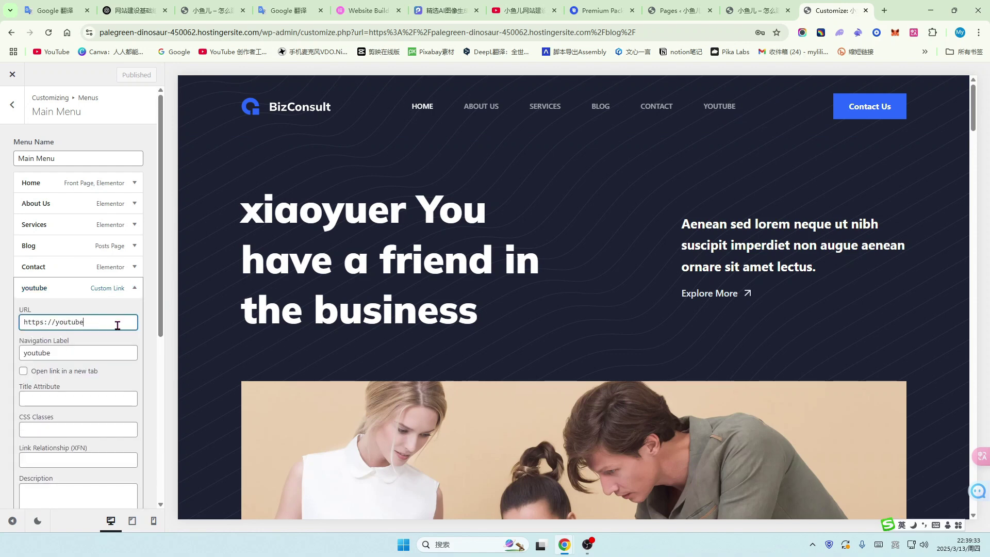
text(.co)
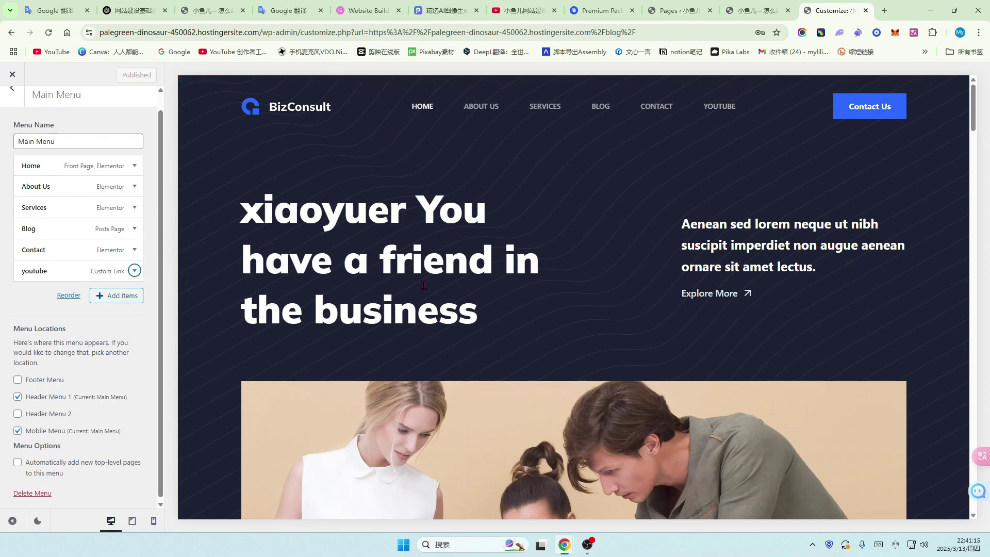
- Look through the posts, pages, tags and categories that can be added as menu items
click(115, 296)
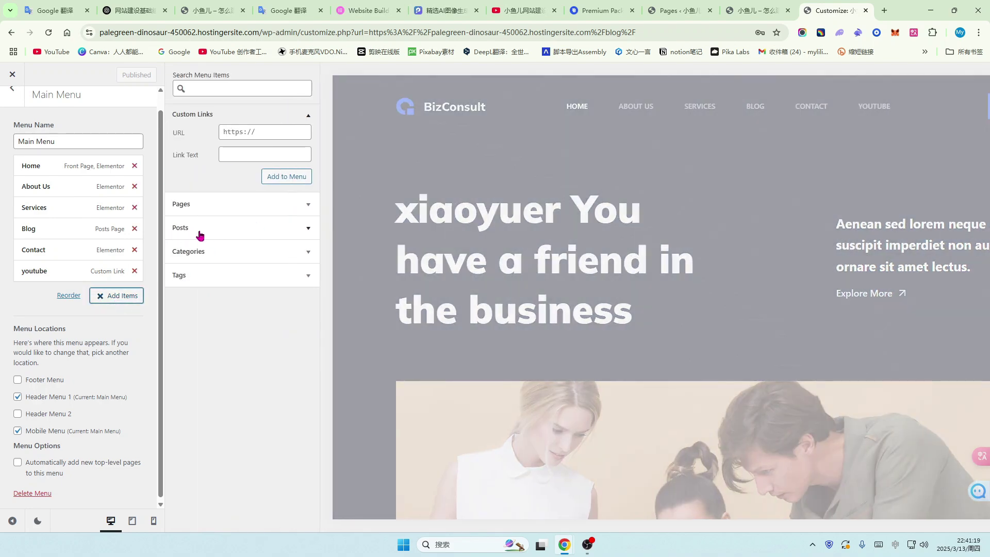
click(309, 228)
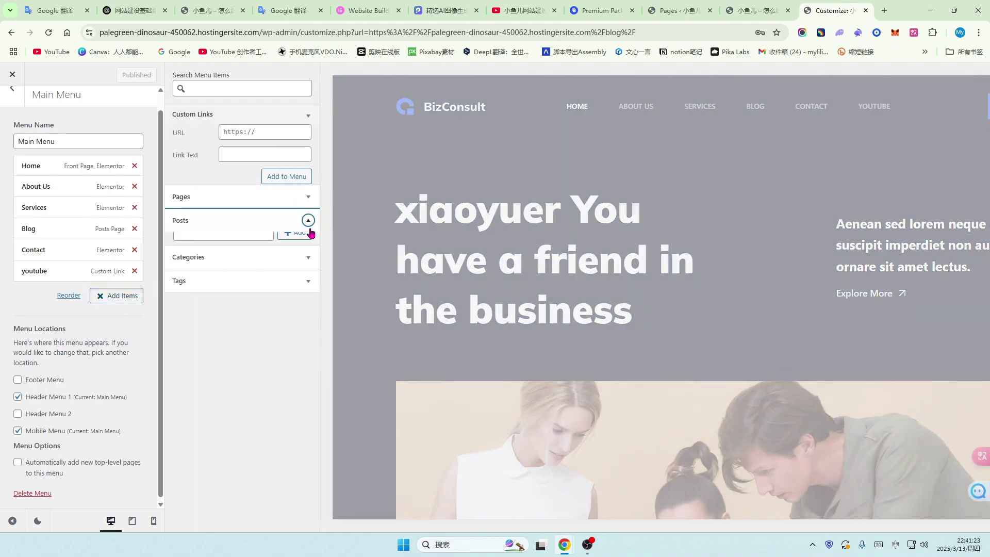
scroll(221, 206, down, 5)
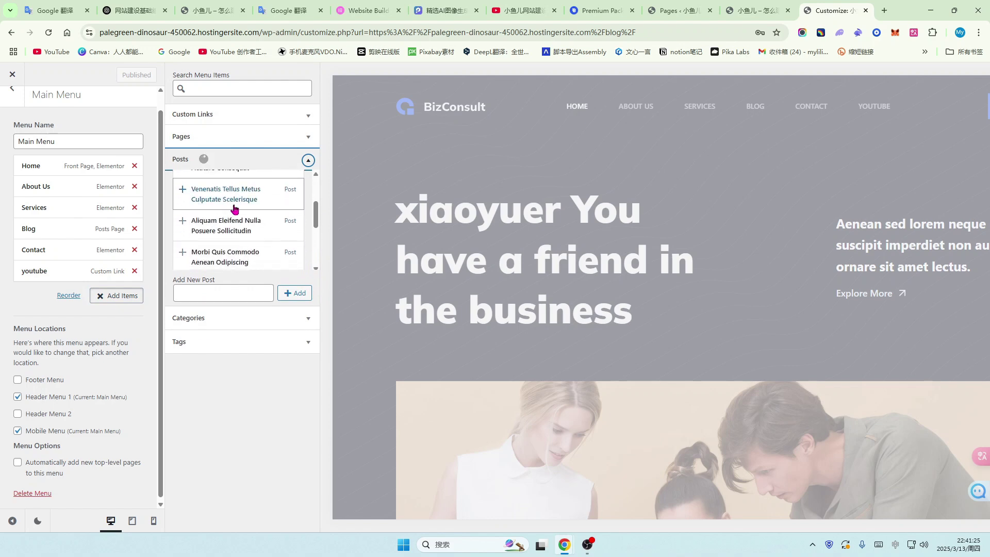
scroll(230, 217, down, 5)
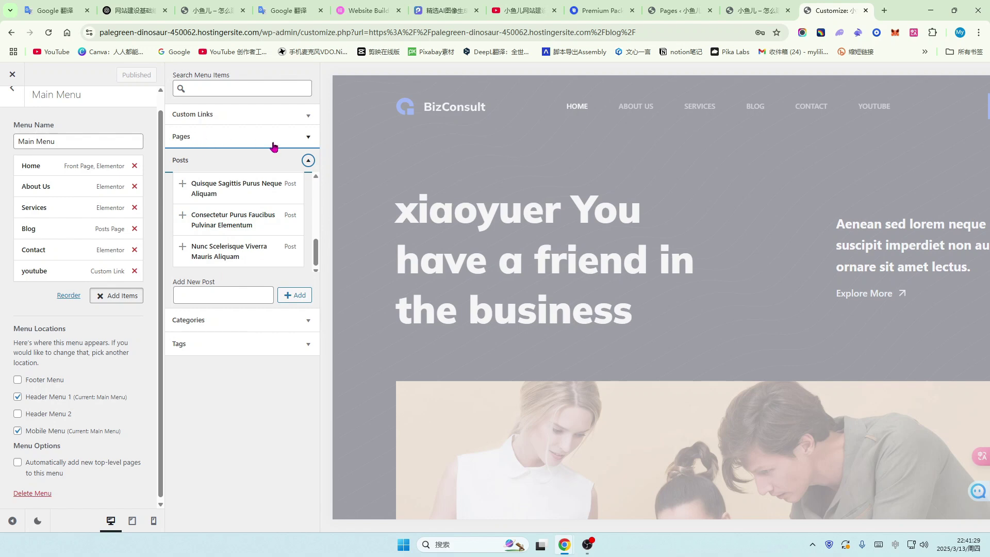
click(310, 138)
scroll(247, 190, up, 1)
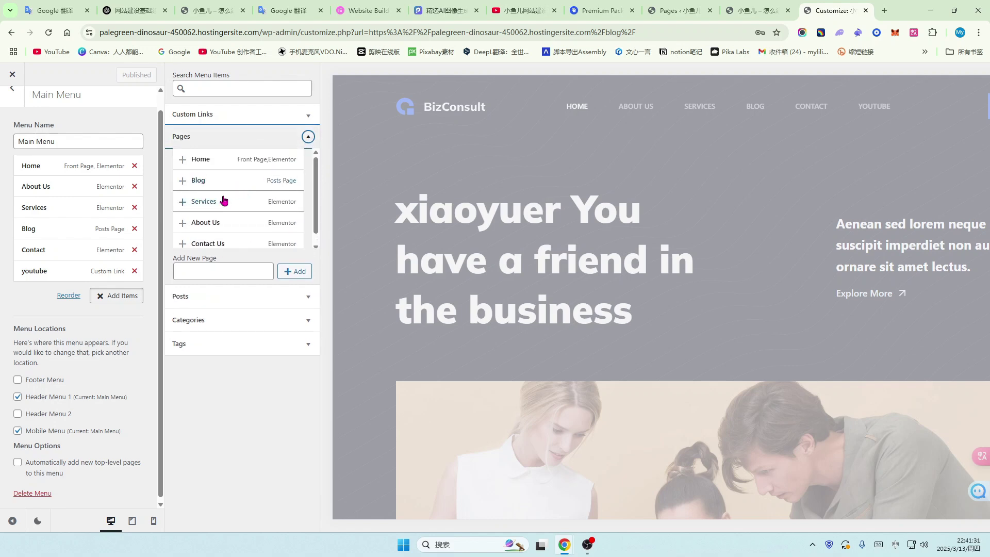
scroll(210, 194, down, 1)
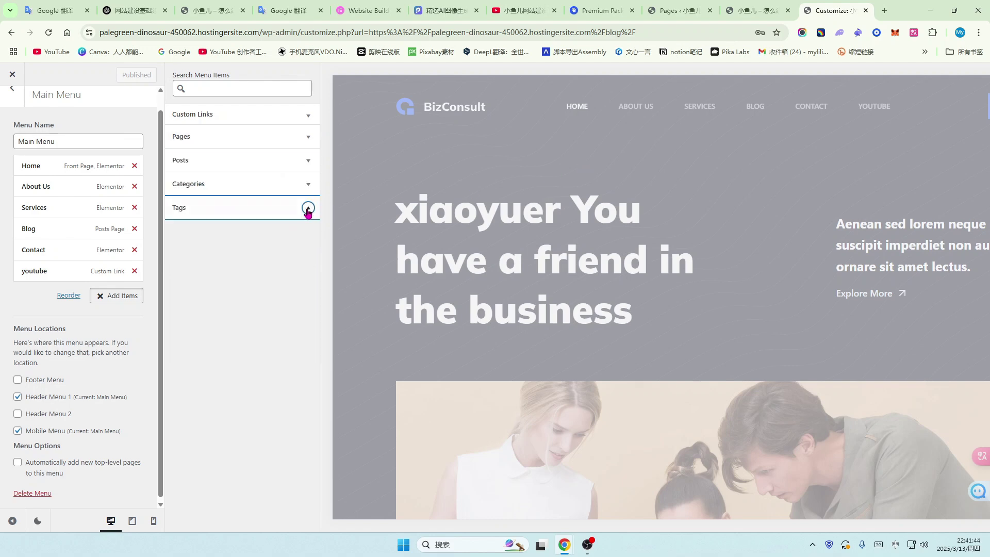
click(307, 208)
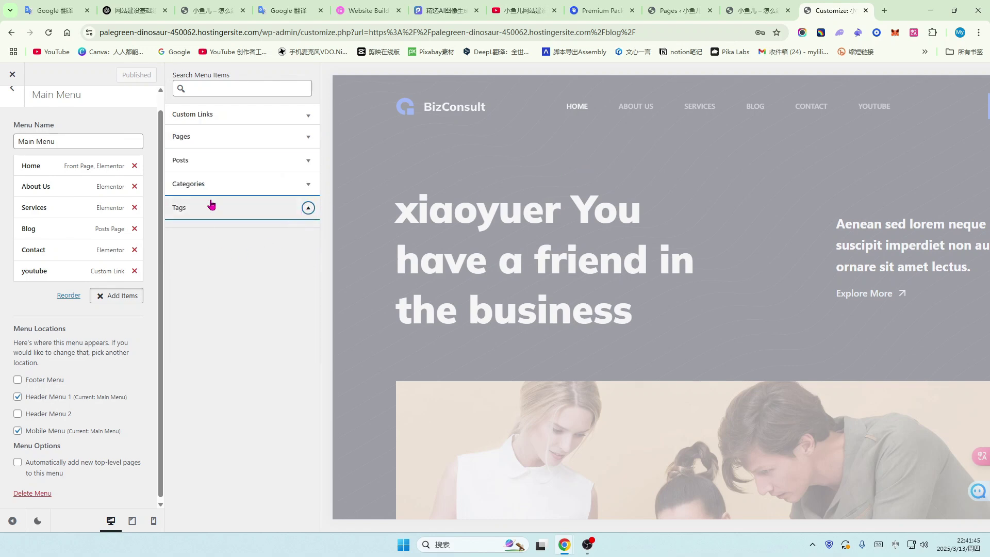
click(308, 187)
scroll(233, 253, down, 1)
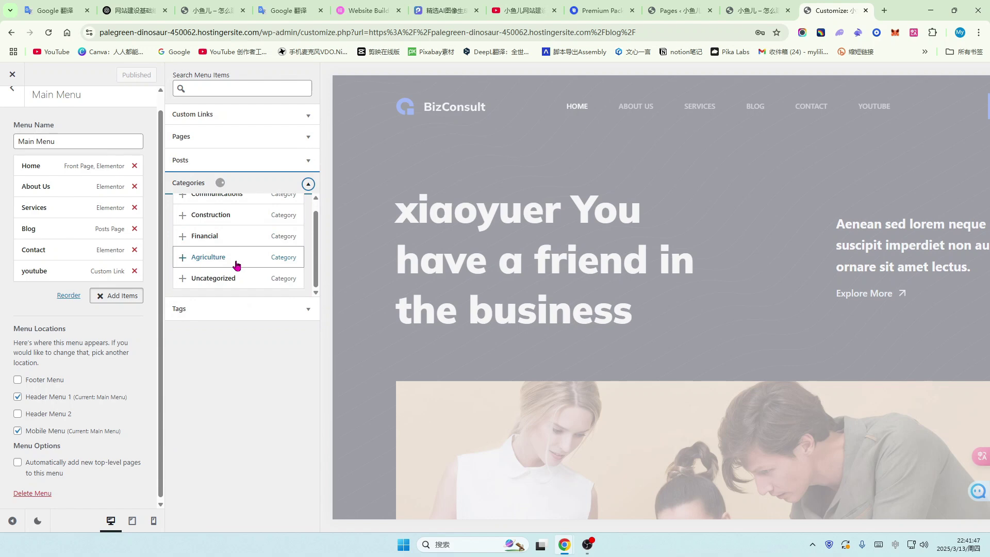
scroll(235, 235, up, 1)
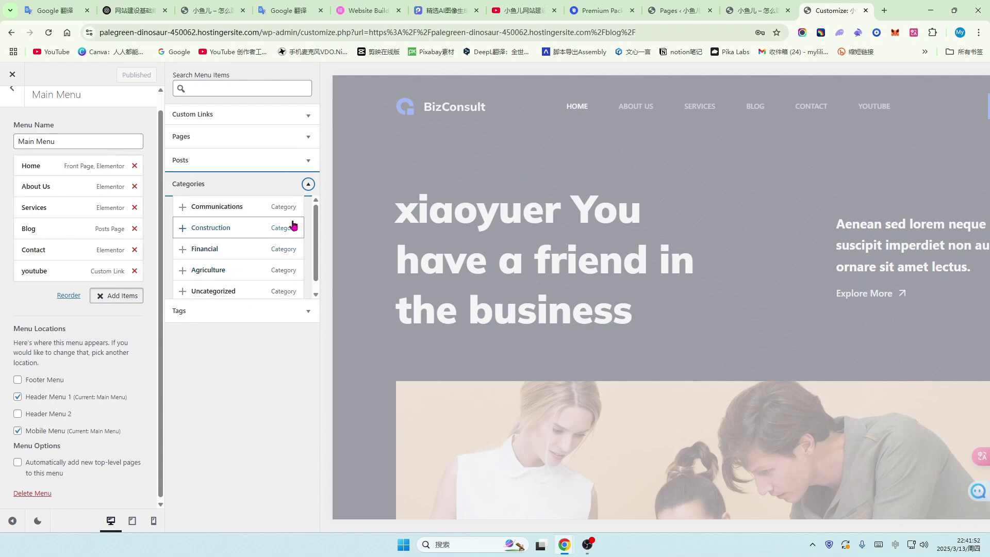
click(336, 150)
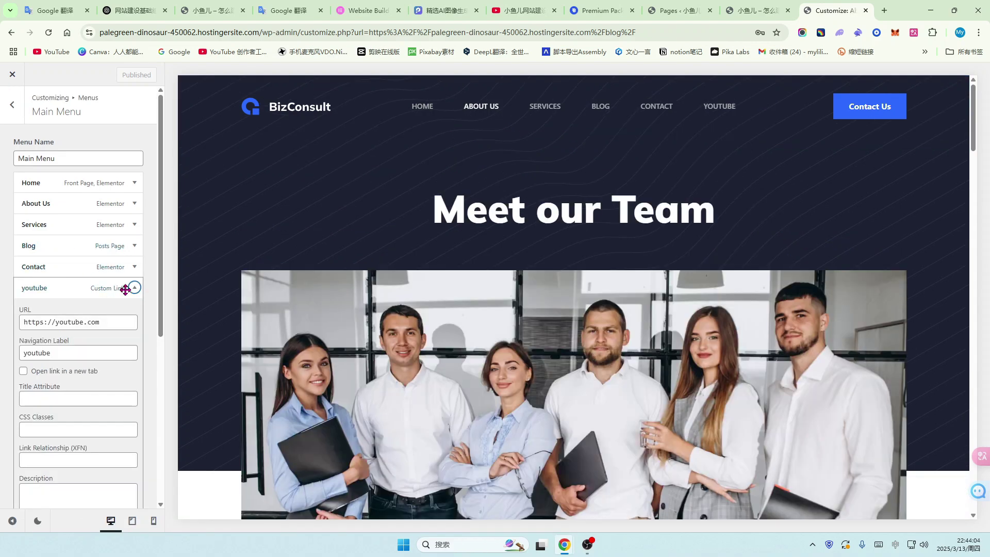
- Remove the youtube custom link from the Main Menu
click(135, 288)
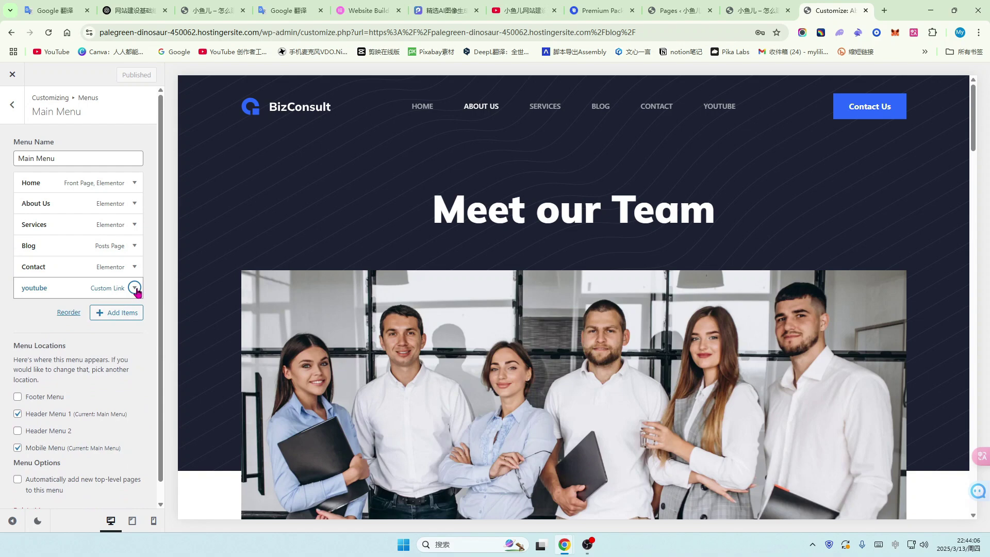
click(135, 289)
scroll(57, 364, down, 4)
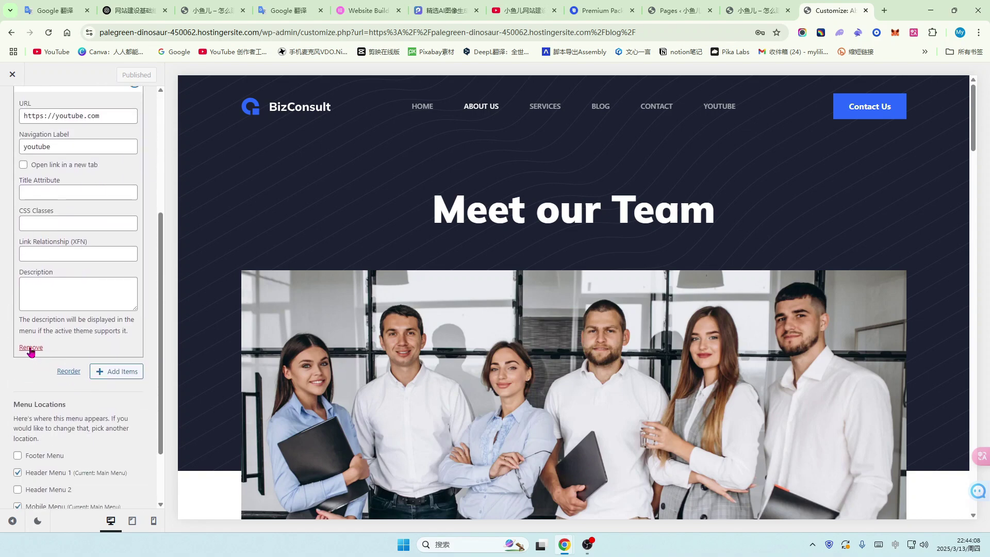
click(29, 348)
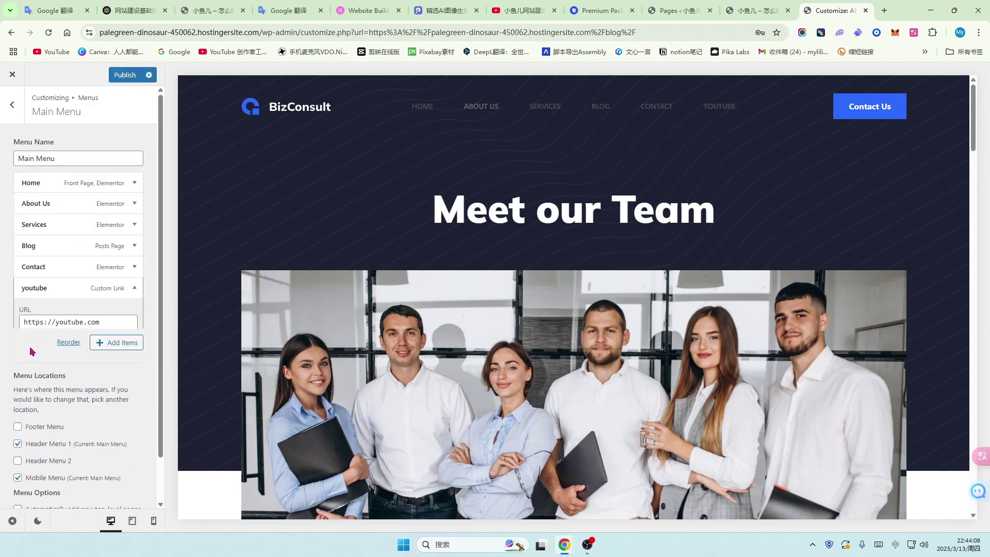
- Remove the Contact item from the Main Menu and publish the menu changes
click(143, 266)
scroll(78, 332, down, 2)
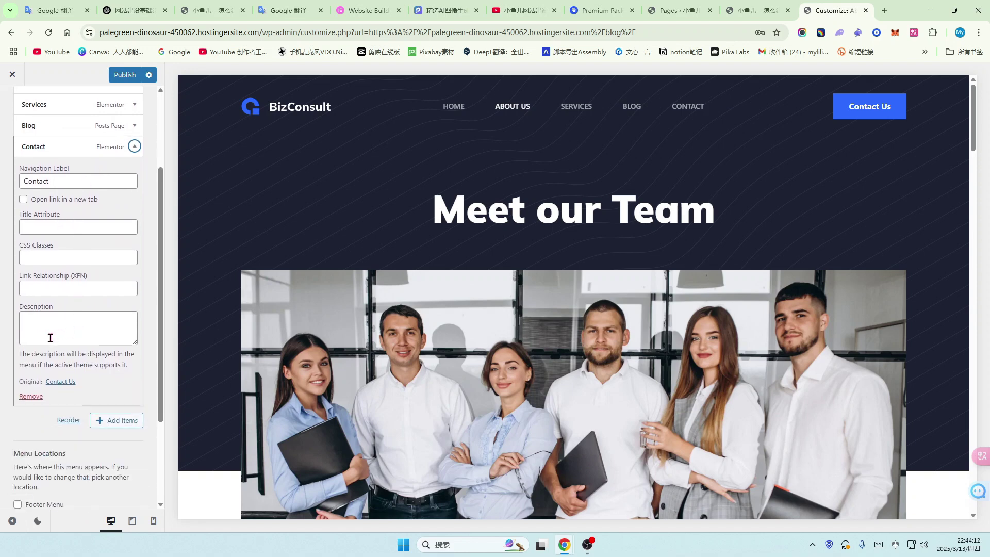
click(31, 397)
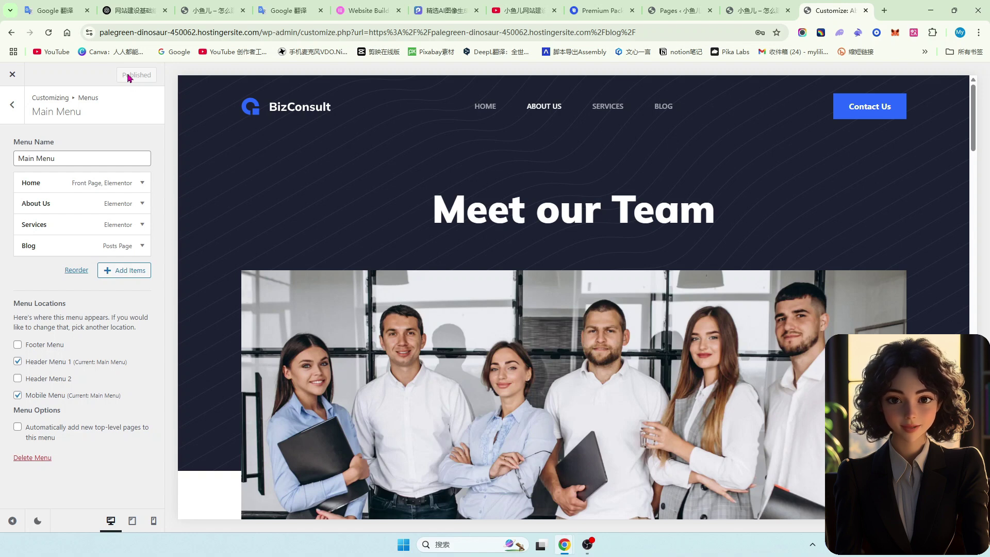
- Look over the site preview, and check the header menu and post grid on the live Blog page
scroll(391, 186, down, 1)
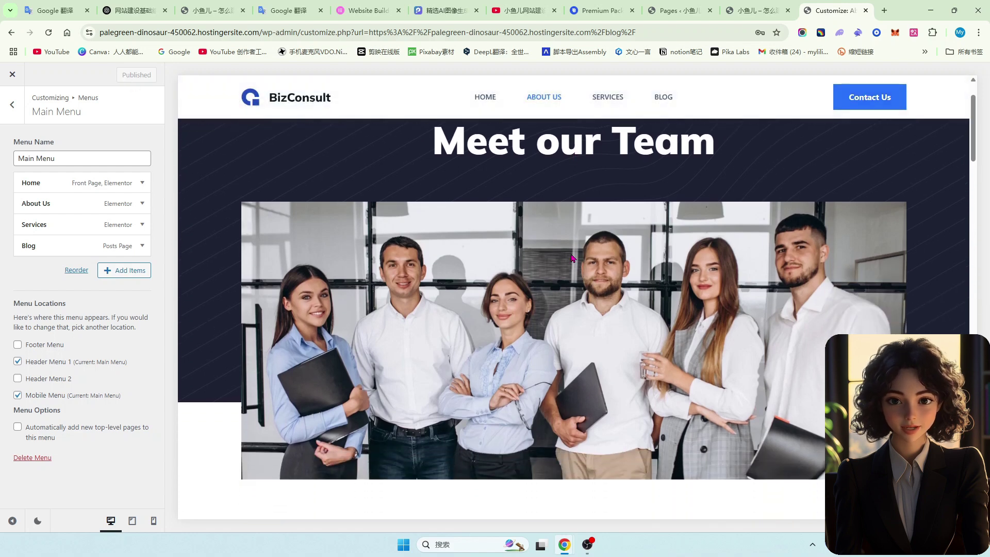
scroll(516, 247, up, 1)
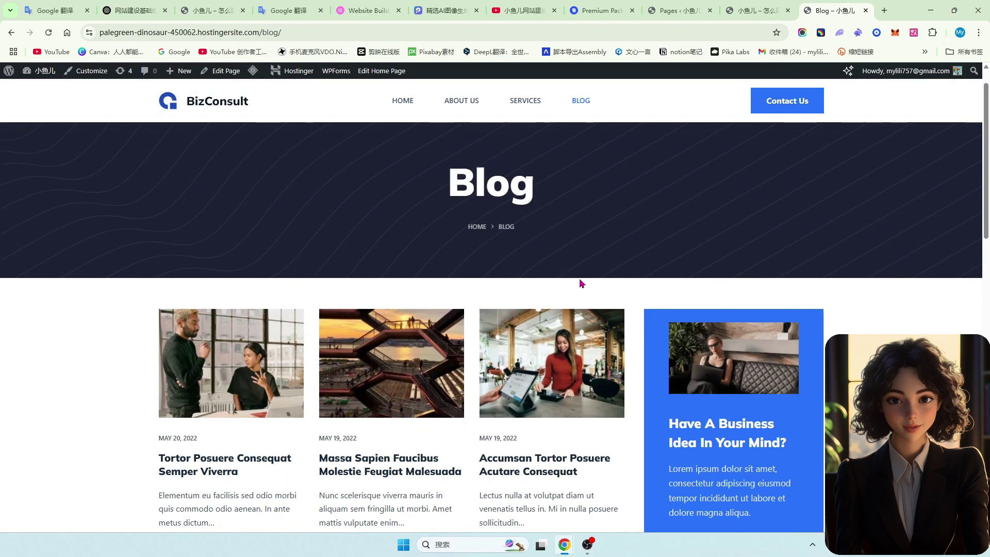
scroll(581, 284, down, 2)
scroll(582, 289, up, 2)
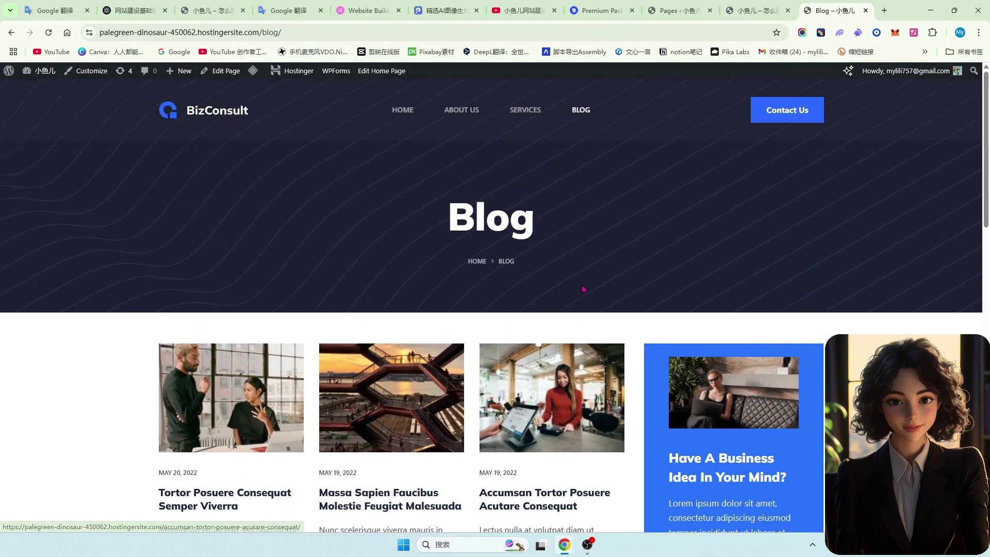
scroll(517, 285, down, 2)
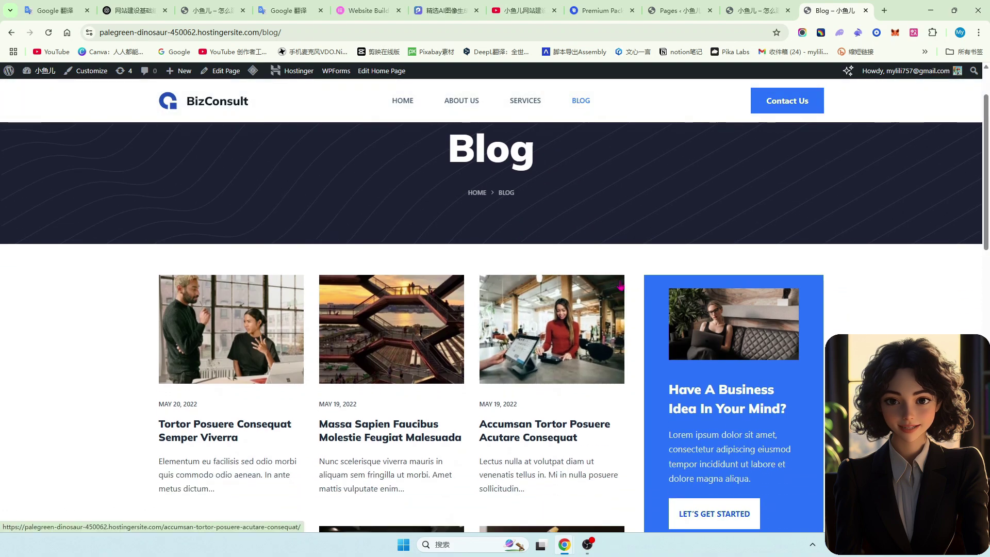
scroll(671, 274, down, 1)
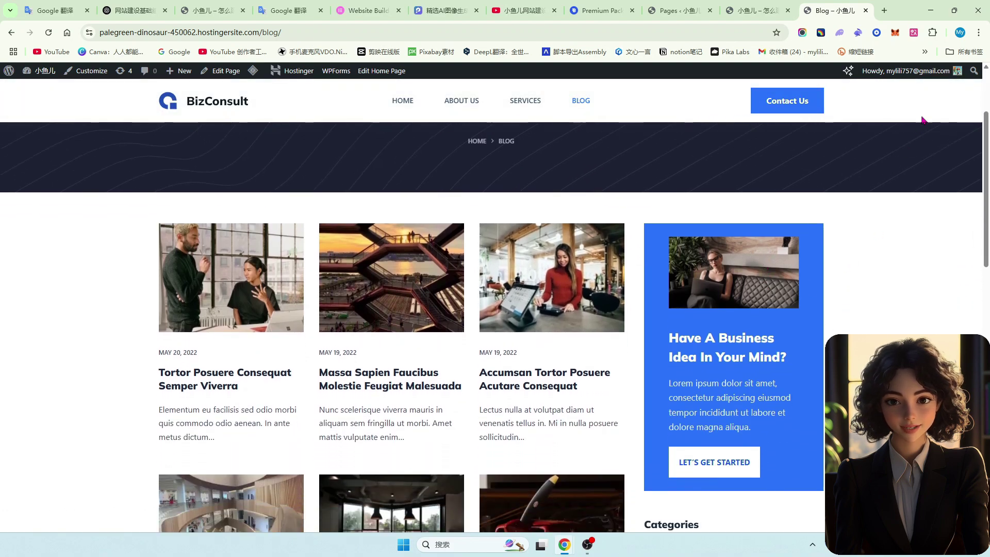
- Return to the live home page and review its company introduction section down to the services heading
key(alt+Left)
middle_click(967, 112)
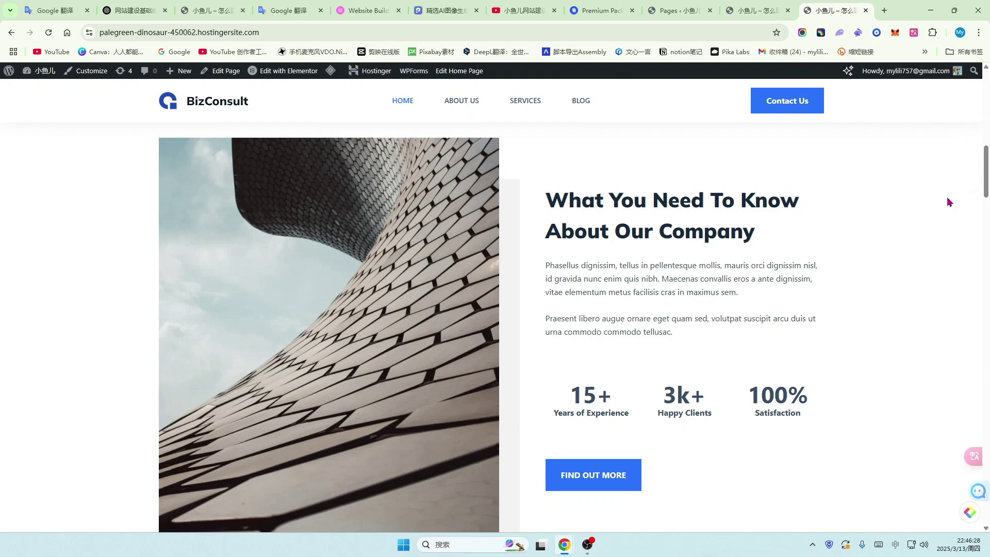
scroll(949, 202, down, 1)
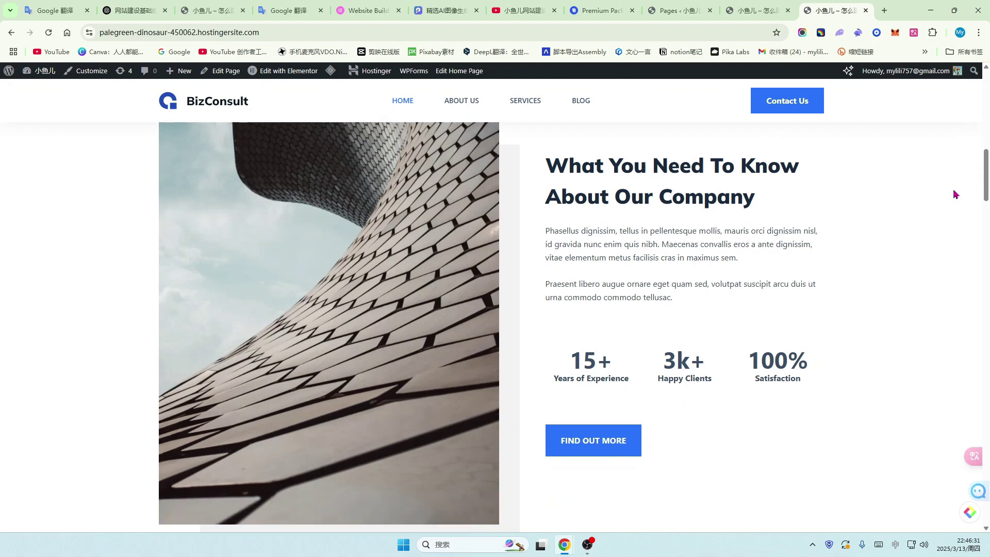
scroll(954, 194, down, 1)
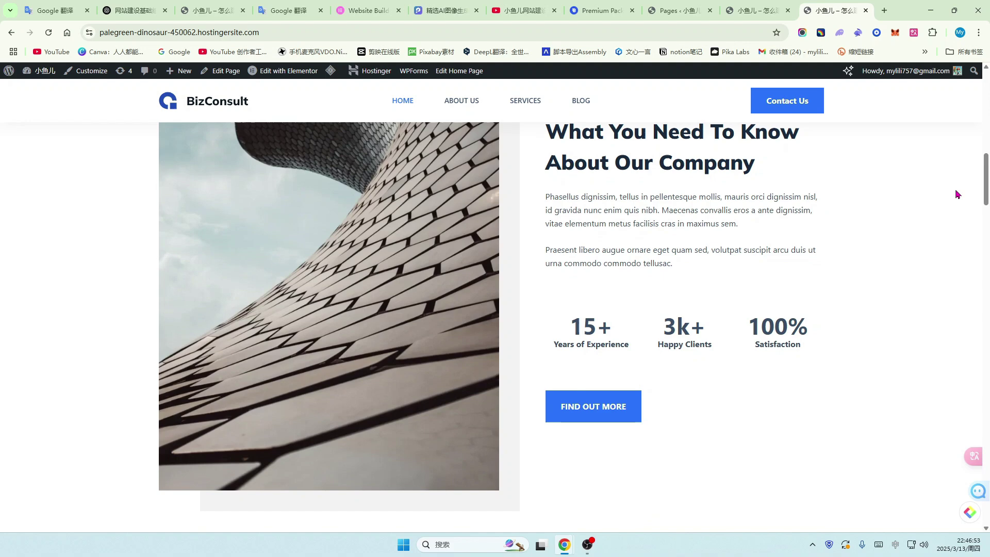
scroll(956, 194, down, 1)
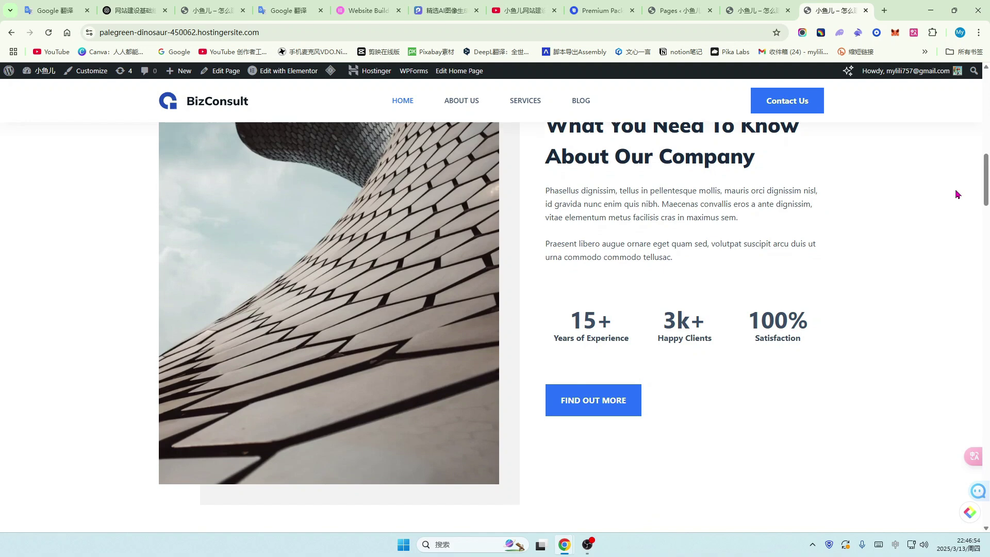
scroll(956, 194, down, 1)
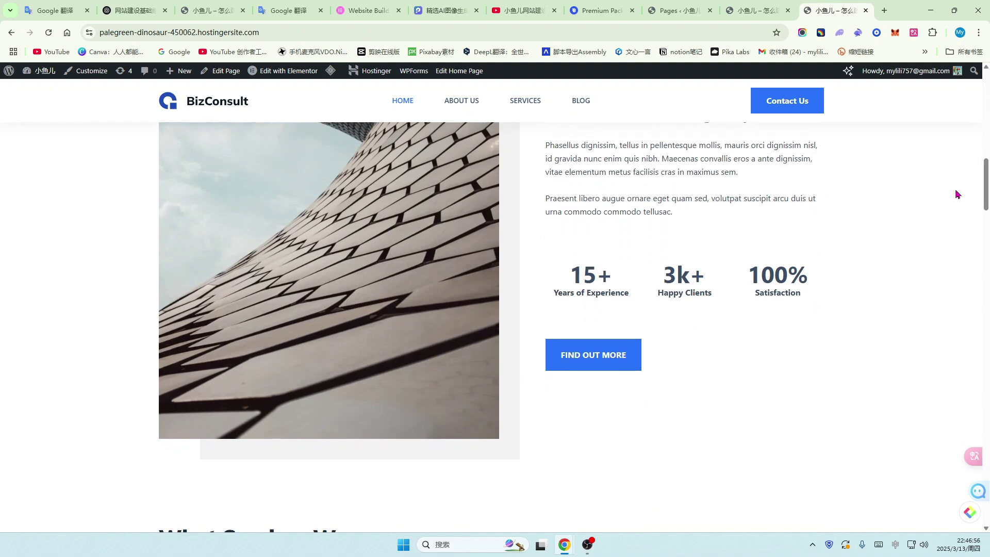
scroll(956, 193, down, 1)
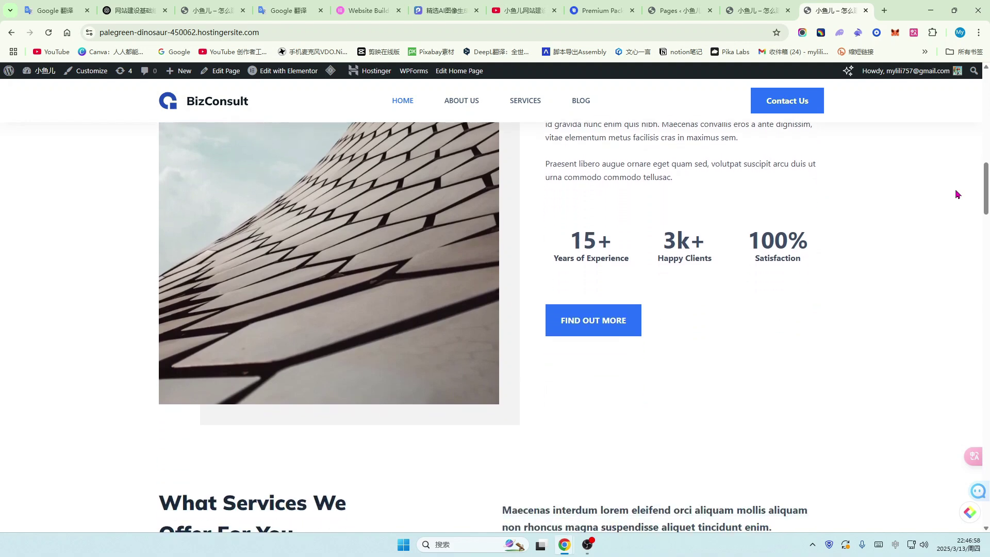
scroll(955, 194, down, 1)
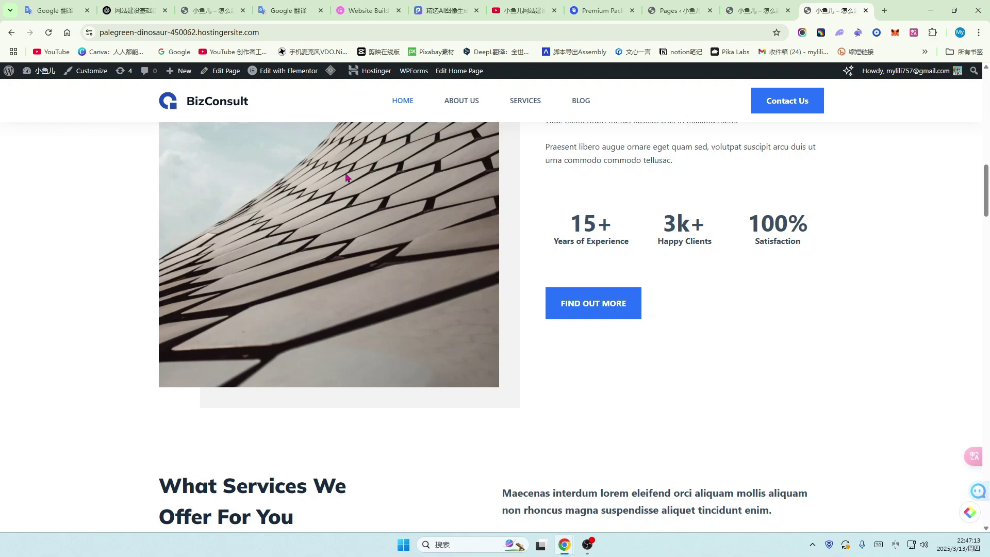
scroll(855, 263, down, 1)
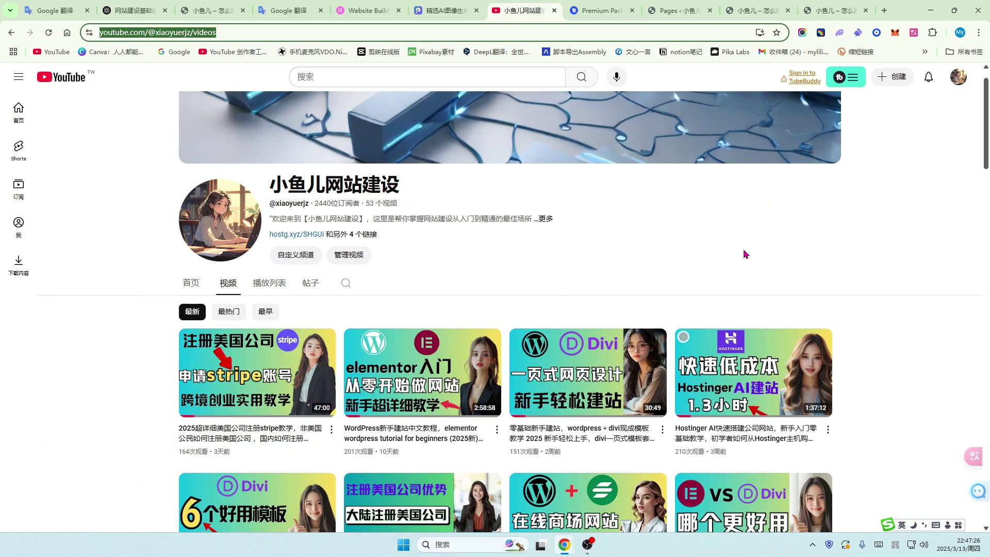
- Browse the uploaded videos on the 小鱼儿网站建设 YouTube channel
scroll(770, 284, down, 2)
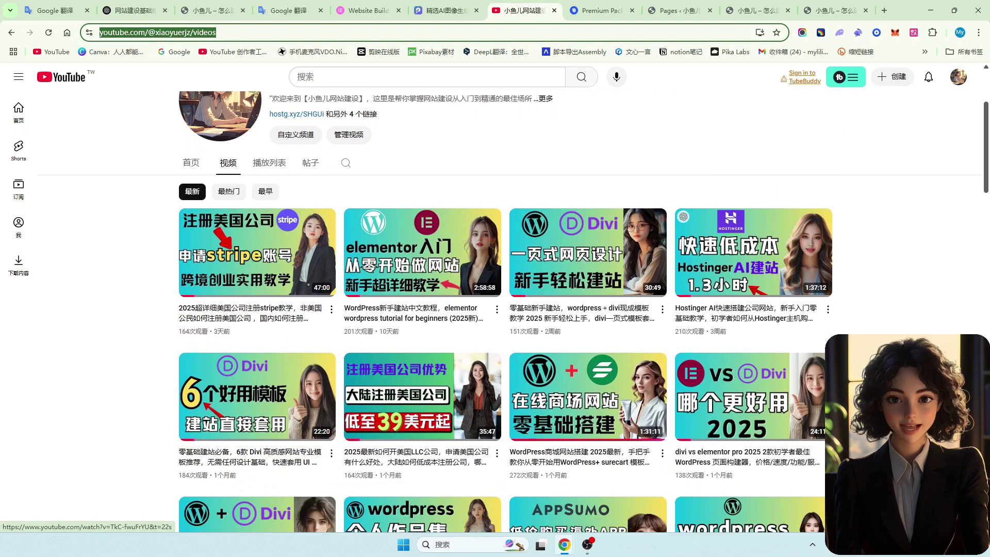
scroll(881, 329, down, 6)
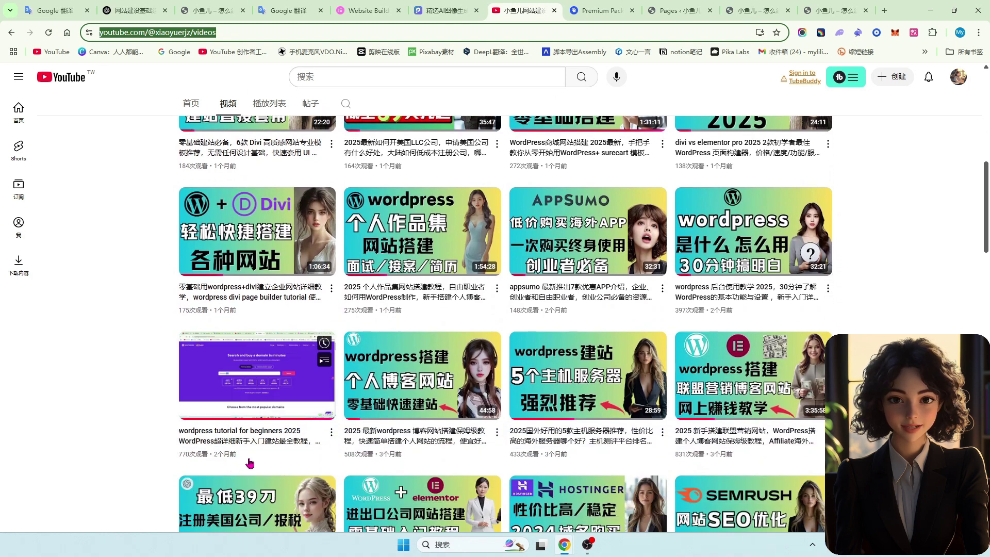
scroll(250, 463, up, 9)
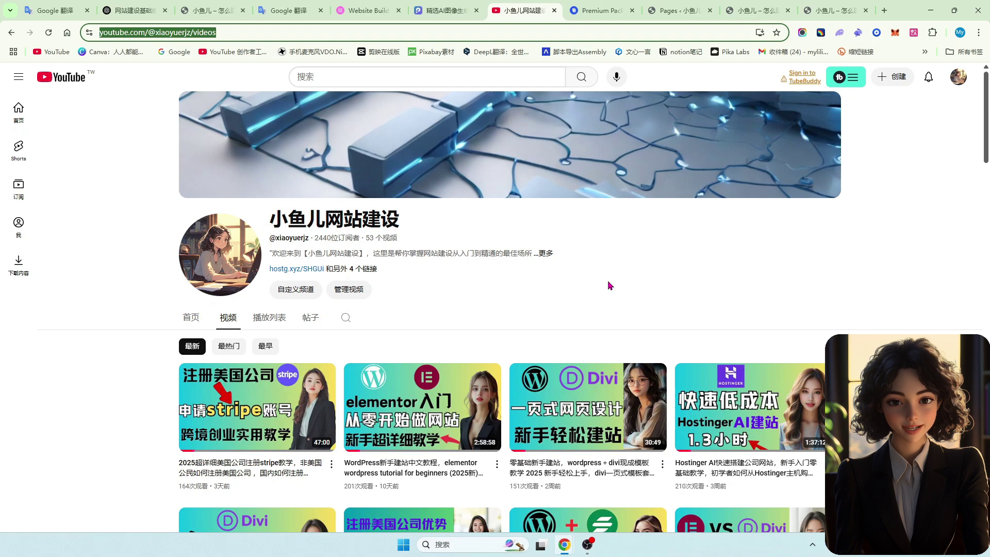
scroll(634, 277, down, 1)
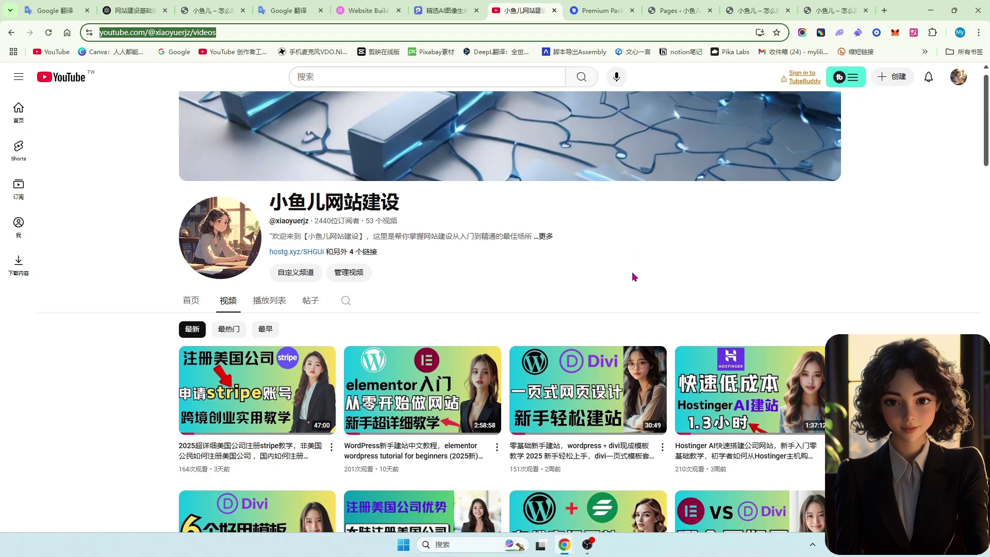
scroll(752, 281, down, 1)
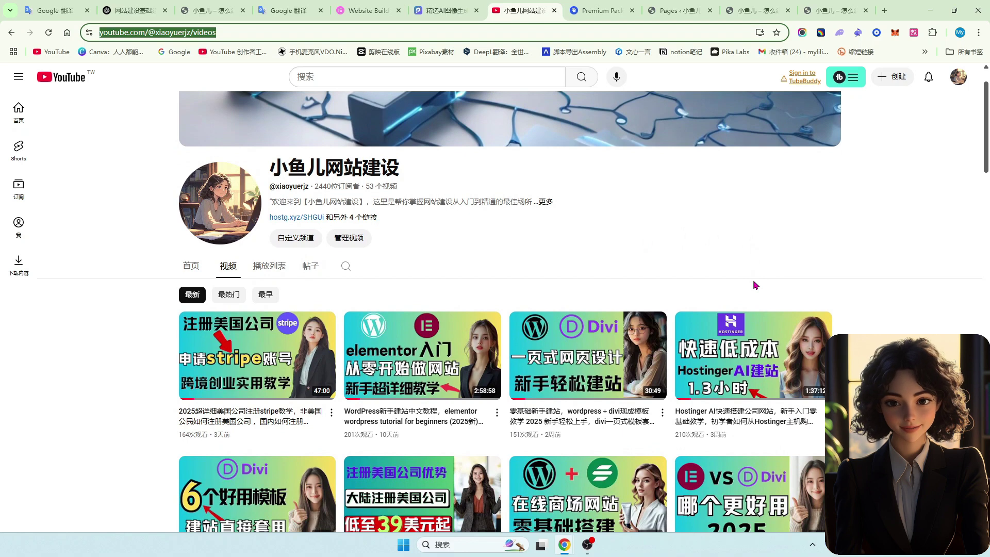
scroll(911, 380, down, 1)
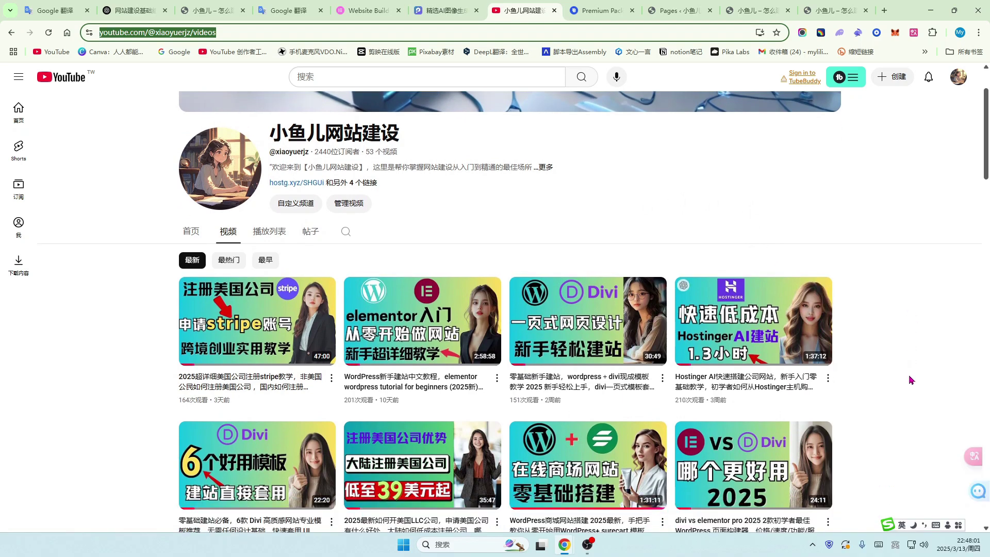